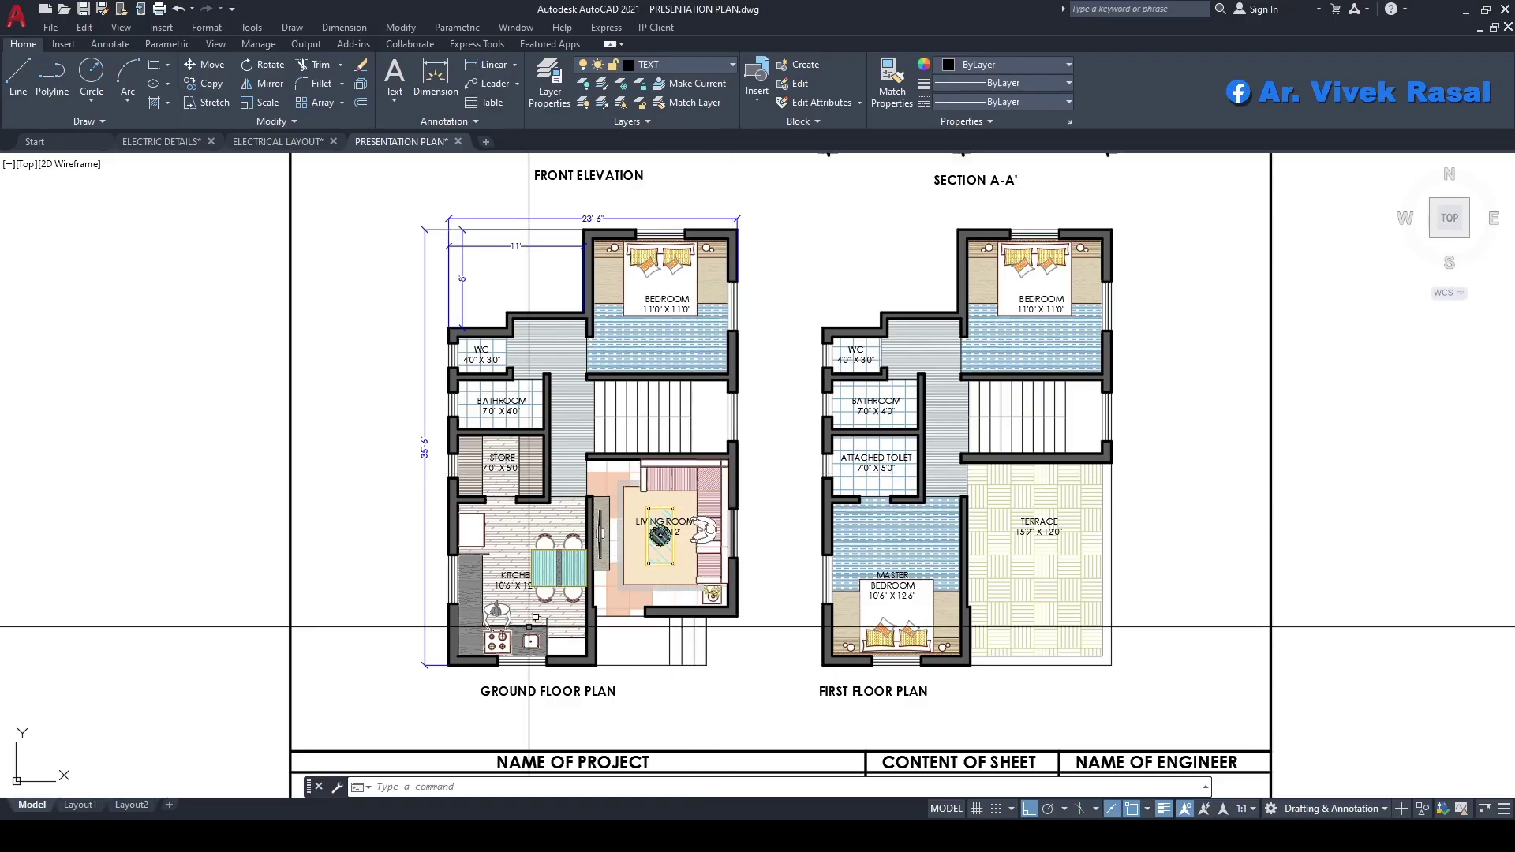
- Examine the ground and first floor plans in the PRESENTATION PLAN drawing and in the ELECTRICAL LAYOUT drawing
mouse_move(561, 556)
middle_mouse_down()
mouse_move(637, 507)
mouse_move(647, 472)
middle_mouse_up()
middle_click_drag(663, 391, 635, 496)
middle_click_drag(982, 516, 945, 524)
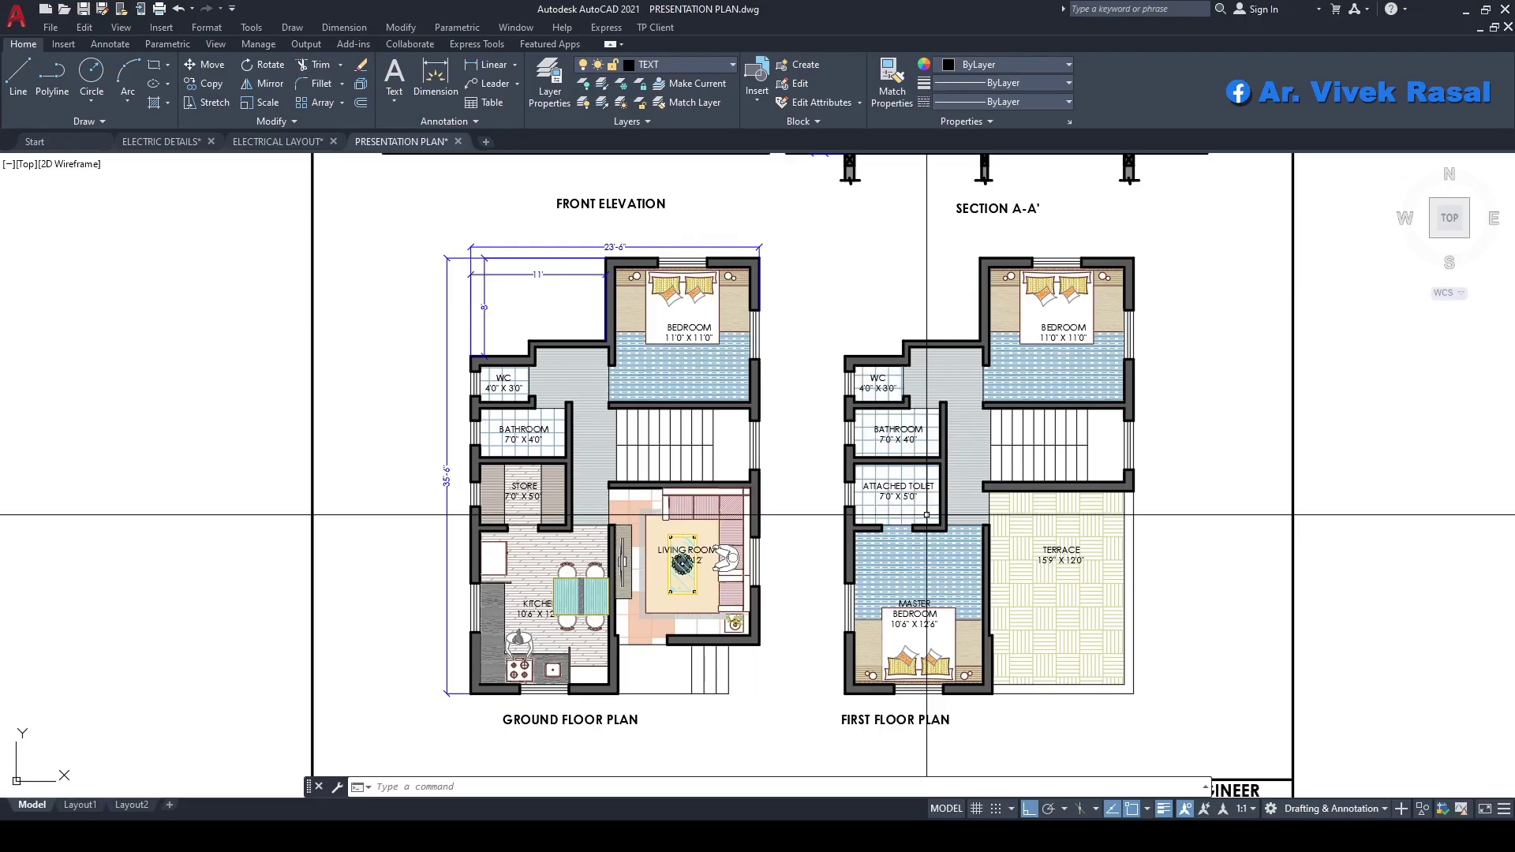
key("ctrl+Tab")
key("ctrl+Tab")
key("ctrl+Tab")
middle_click_drag(798, 410, 727, 406)
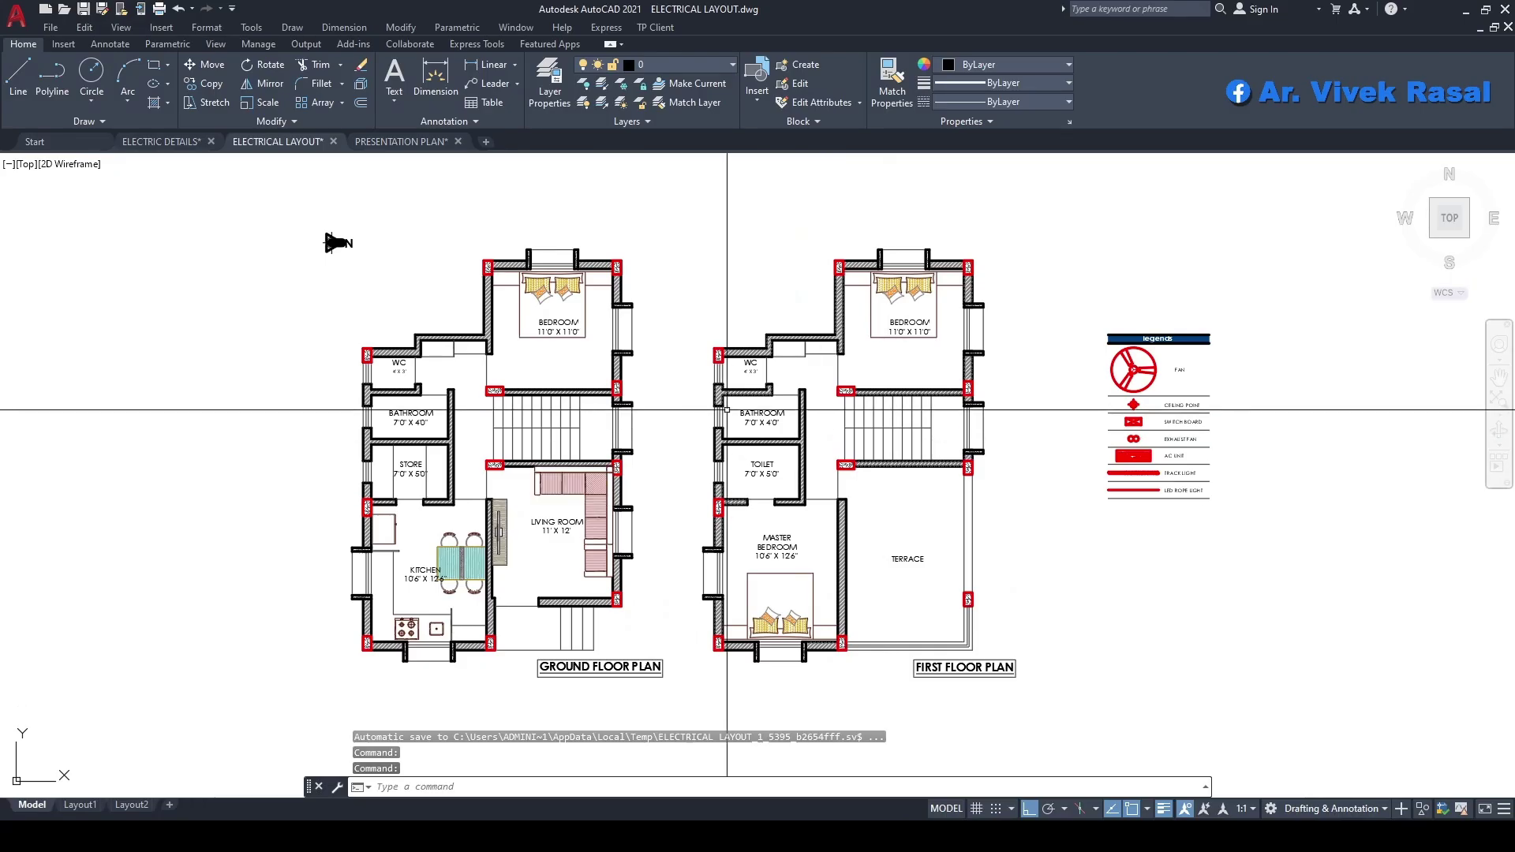
- Examine the office lighting plan and its legend in the ELECTRIC DETAILS drawing
key("ctrl+Tab")
key("ctrl+Tab")
key("ctrl+Tab")
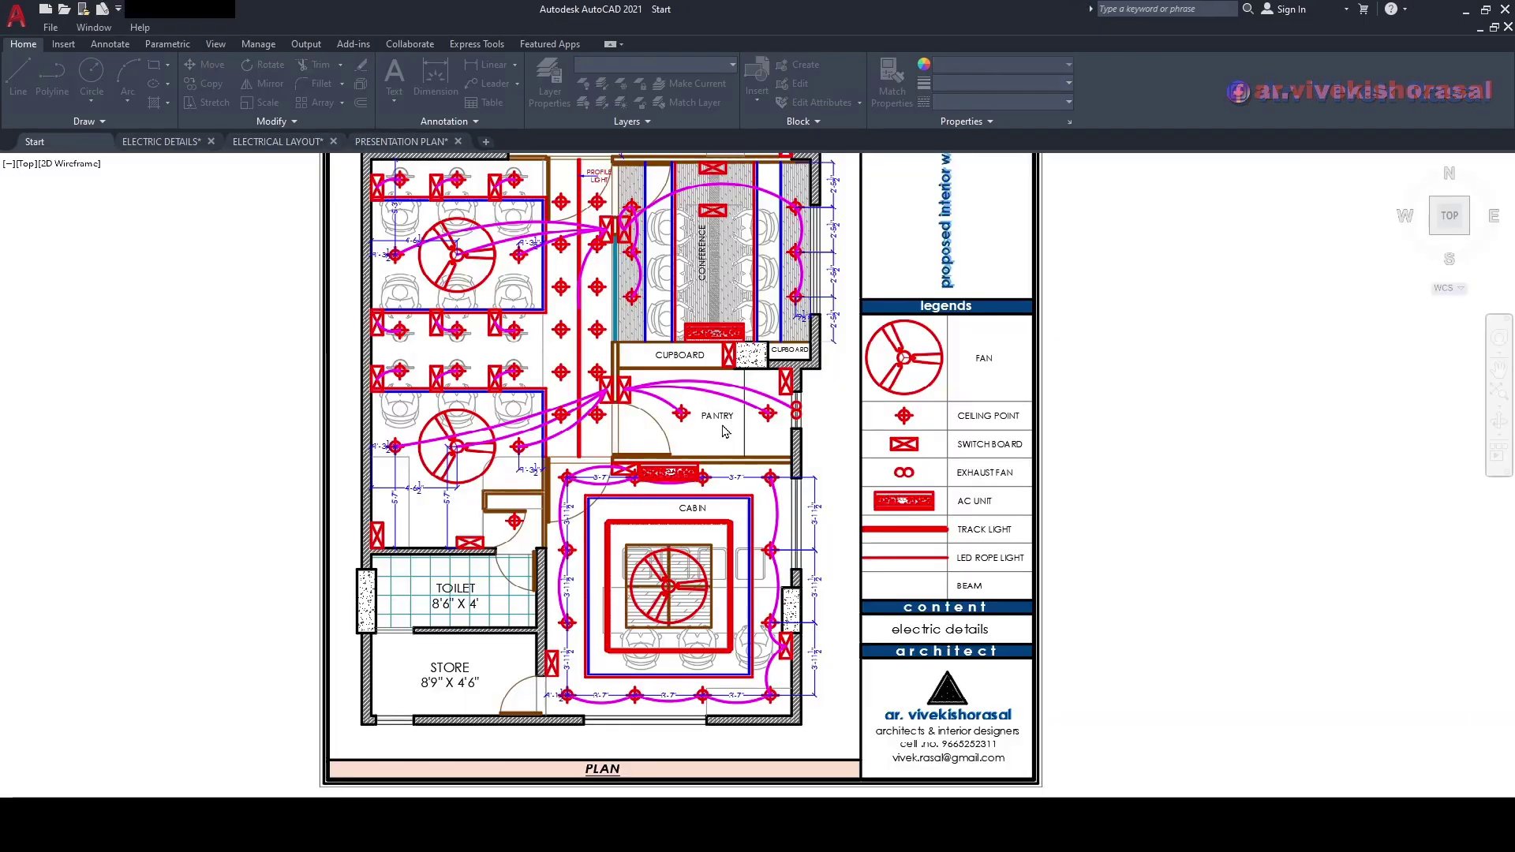
scroll(725, 431, "down", 2)
mouse_move(740, 347)
middle_mouse_down()
mouse_move(797, 426)
mouse_move(805, 498)
mouse_move(828, 418)
middle_mouse_up()
key("Escape")
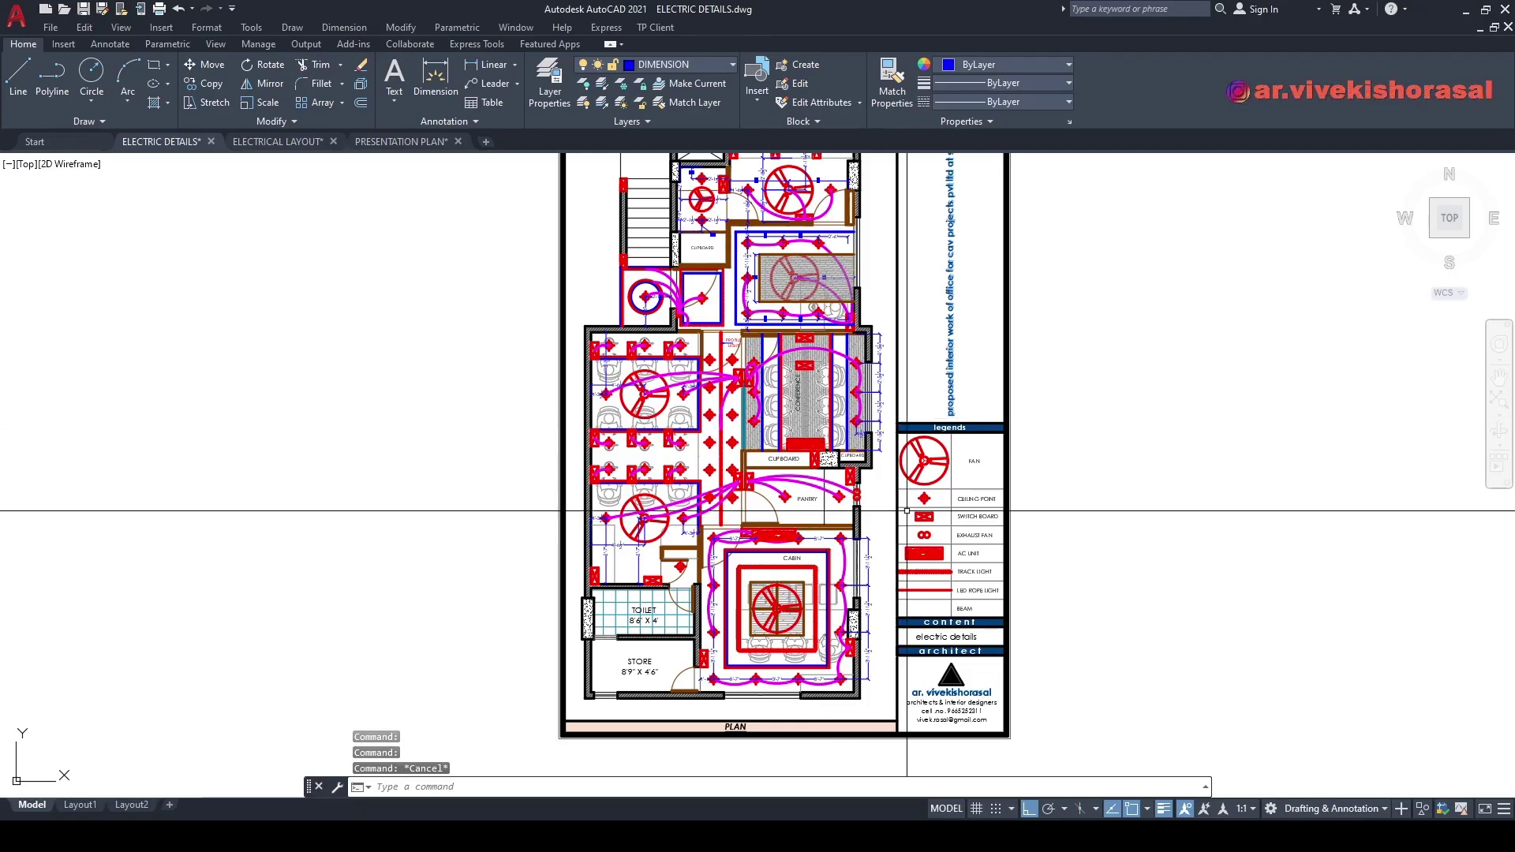
mouse_move(804, 387)
middle_mouse_down()
mouse_move(803, 420)
mouse_move(787, 426)
middle_mouse_up()
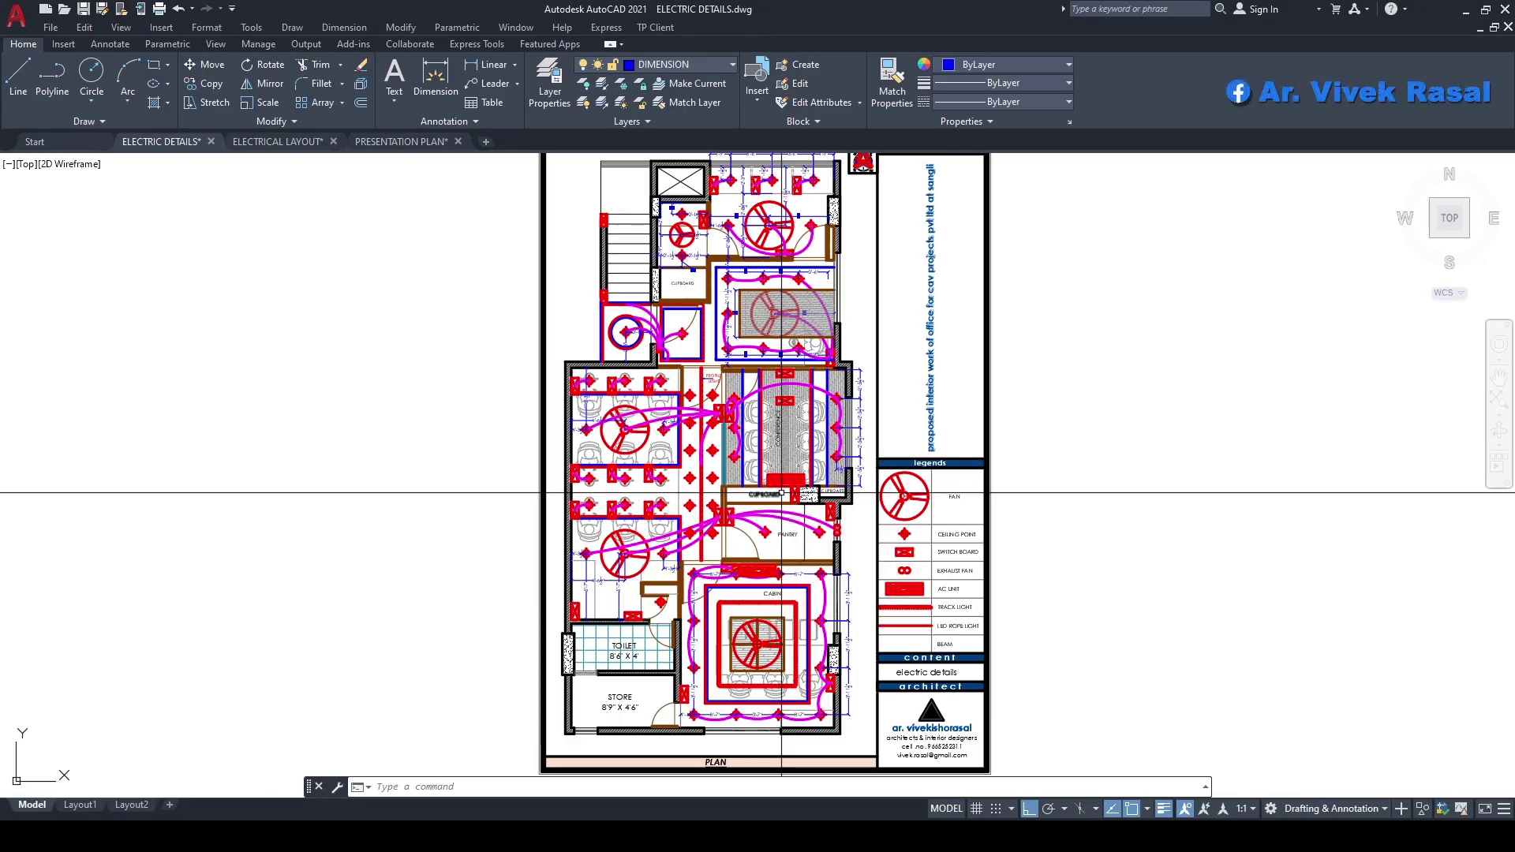
scroll(915, 467, "up", 2)
scroll(915, 466, "down", 2)
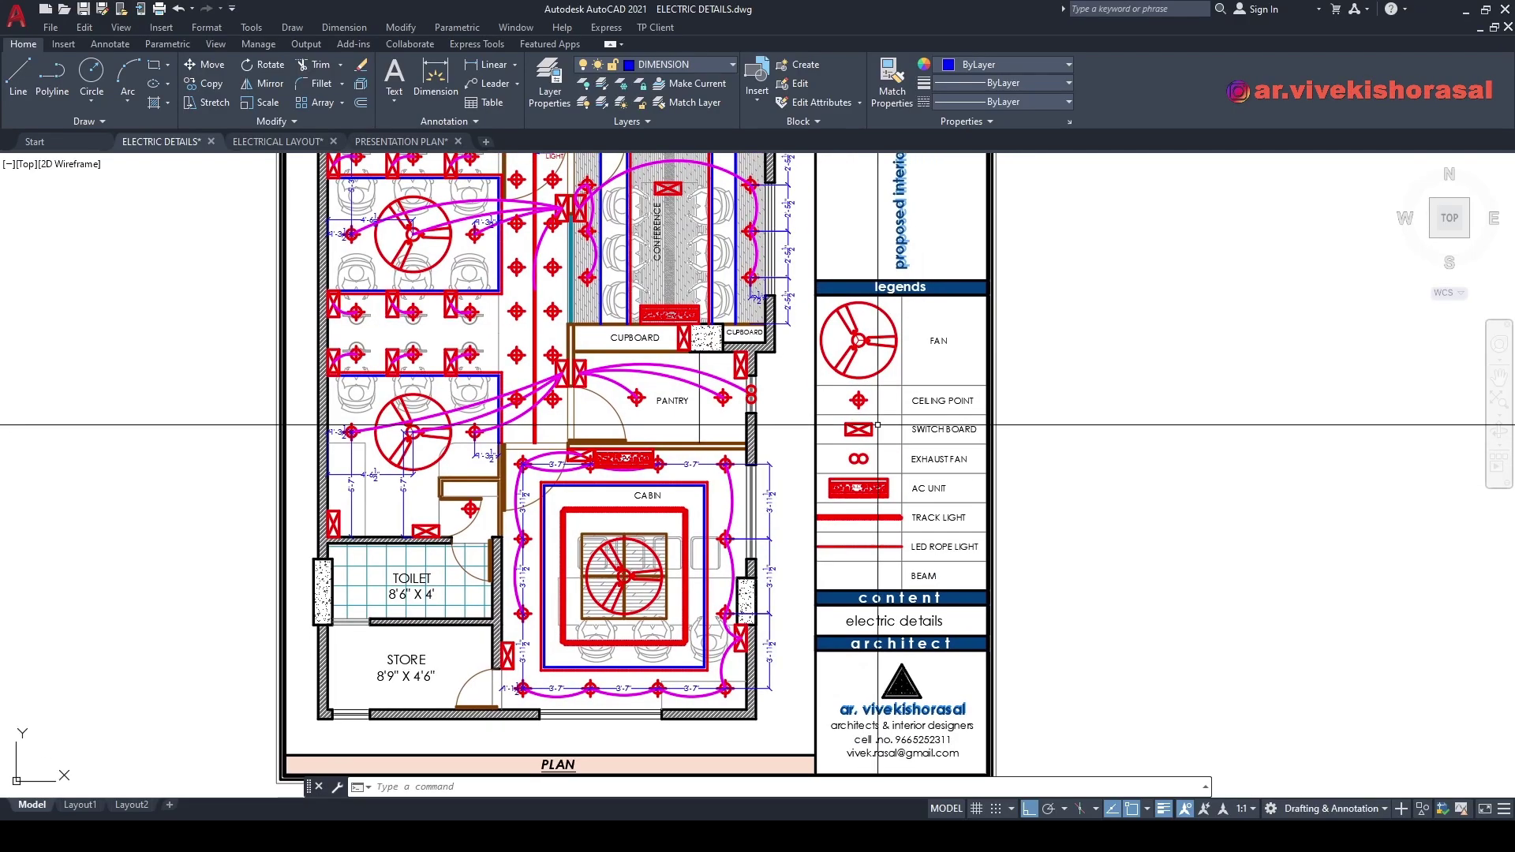
- In the ELECTRICAL LAYOUT drawing, set the colour of the int layer to 253
key("ctrl+Tab")
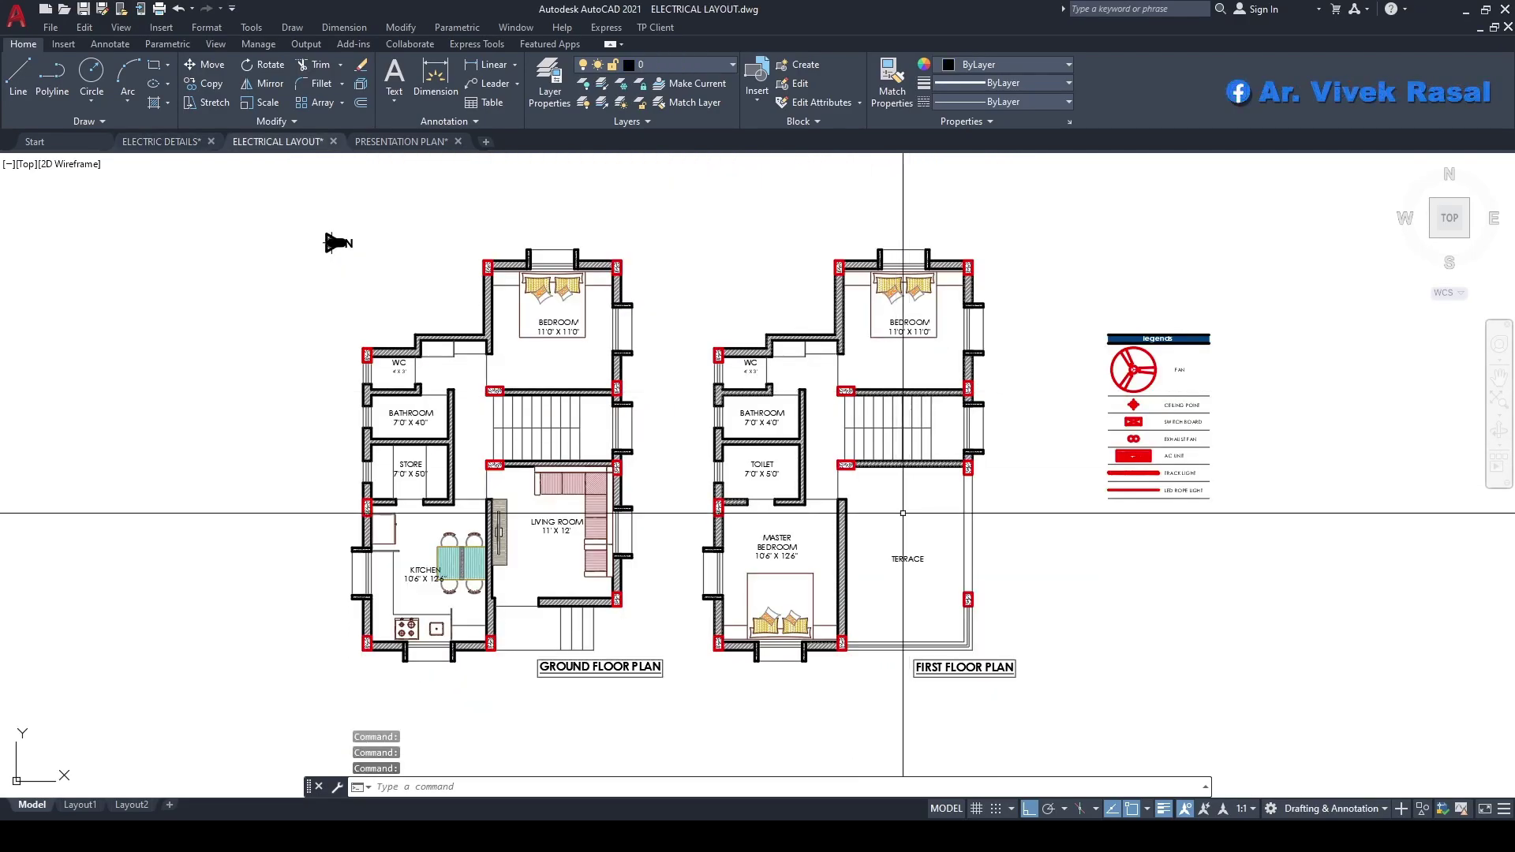
scroll(917, 311, "up", 4)
left_click(941, 277)
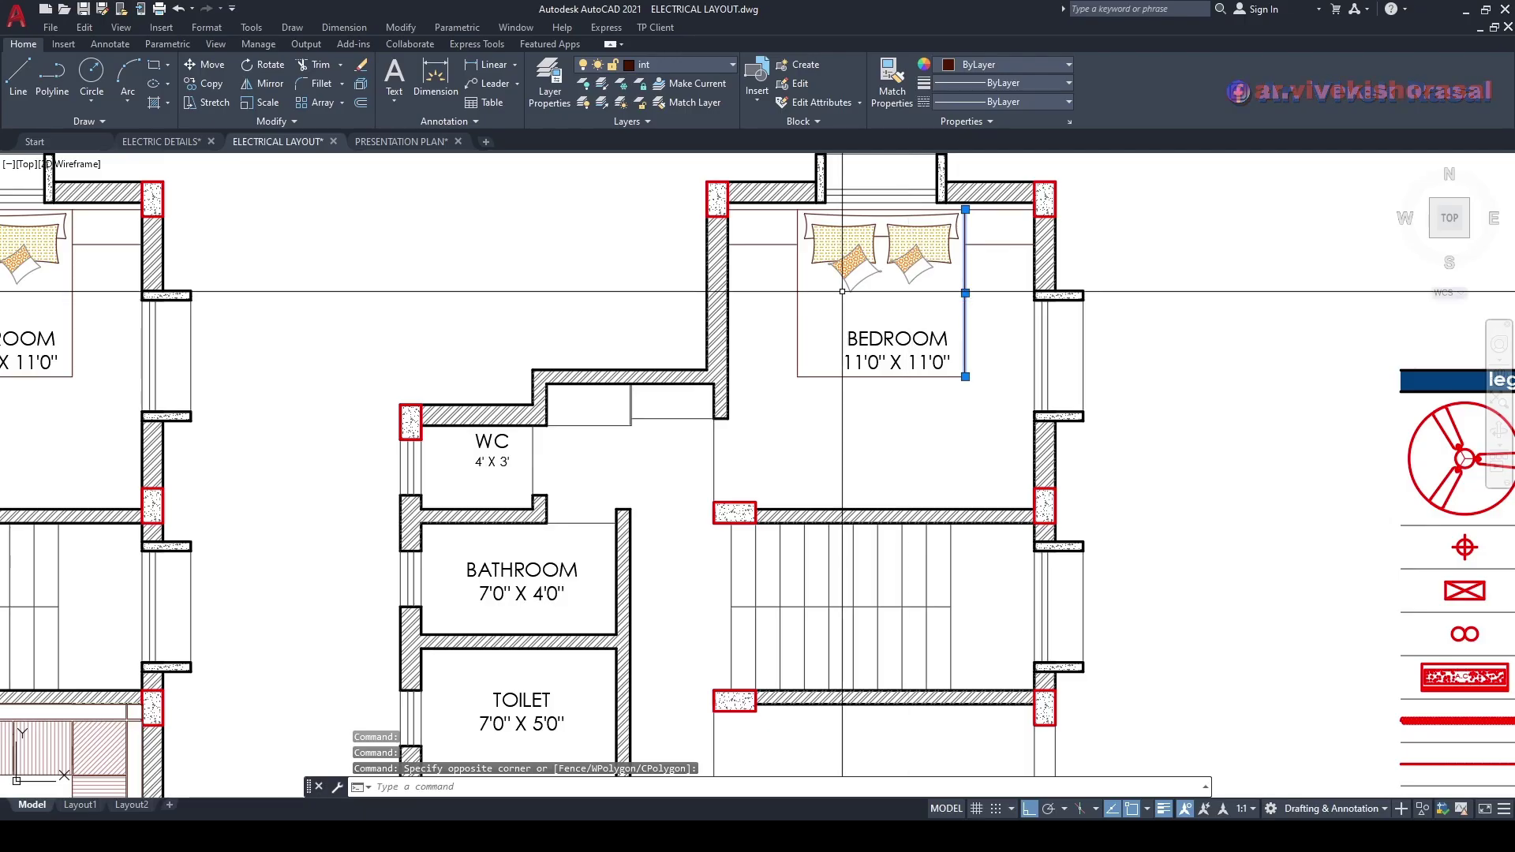
key("Escape")
middle_click_drag(941, 278, 1009, 327)
left_click(550, 77)
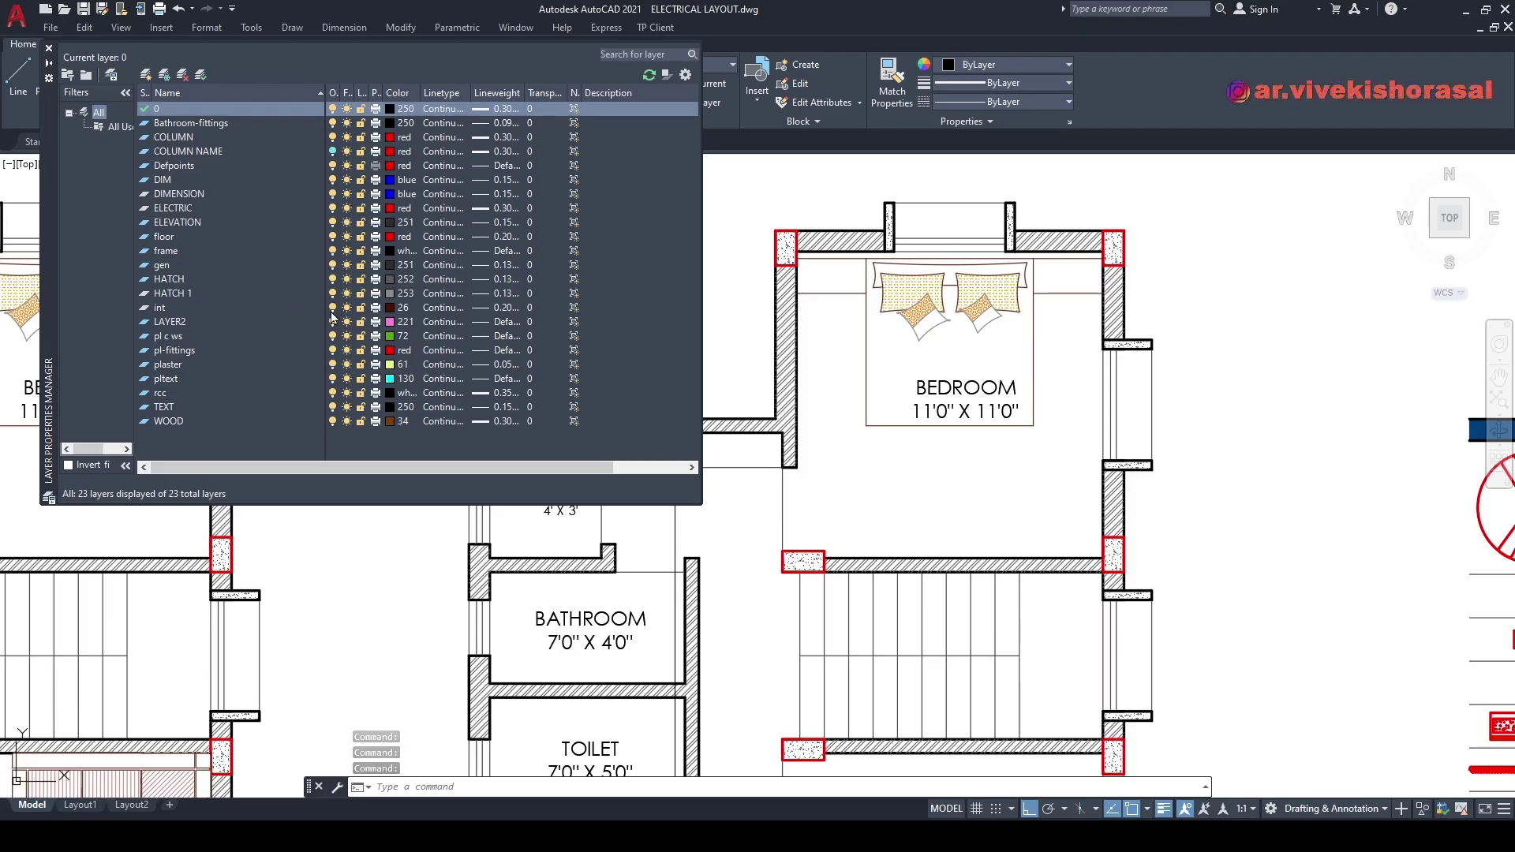
left_click(390, 308)
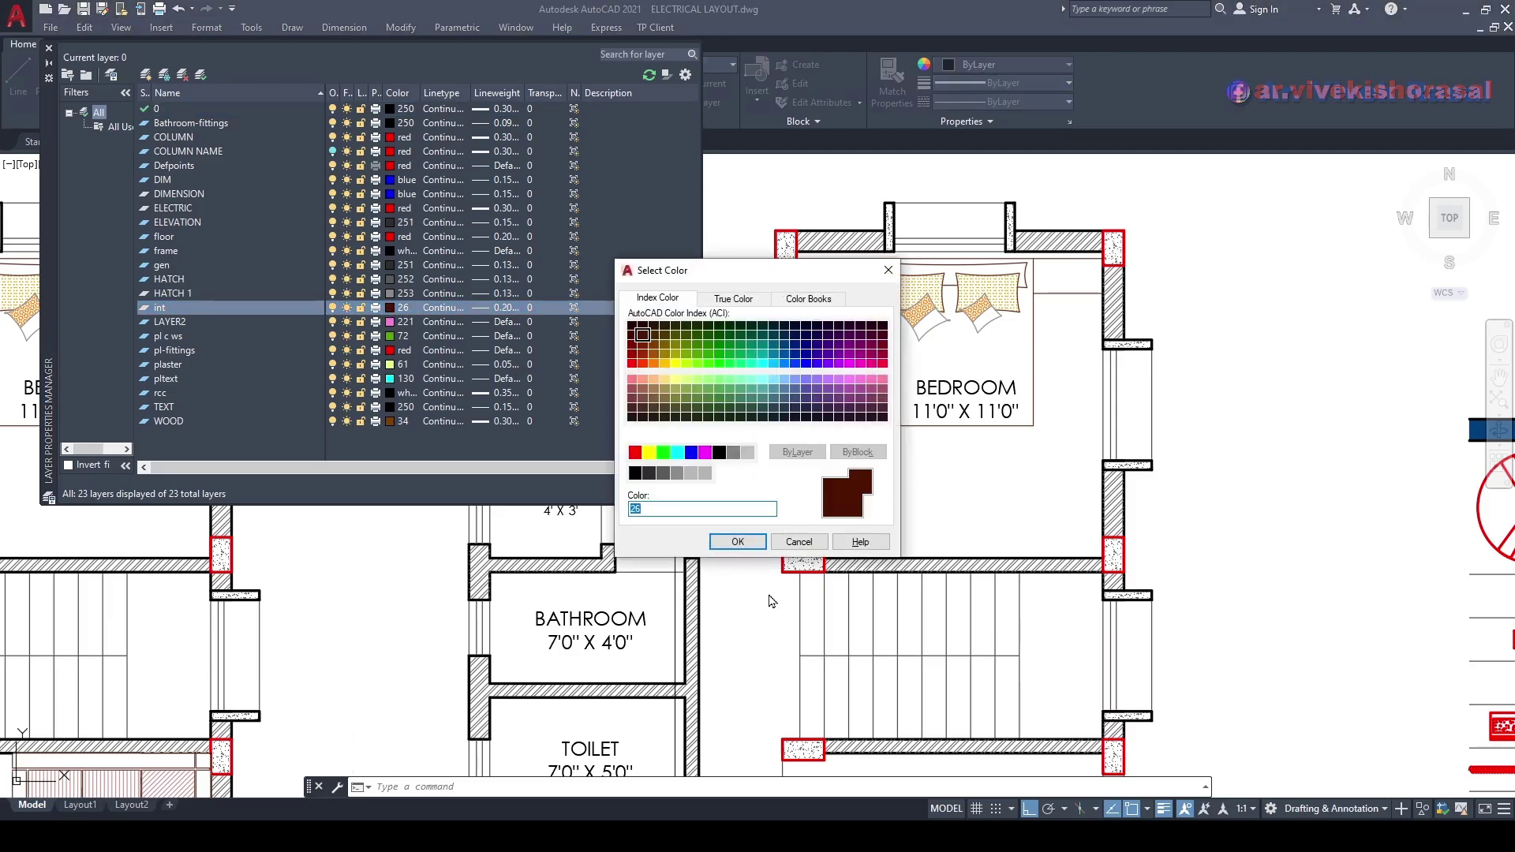
left_click(738, 542)
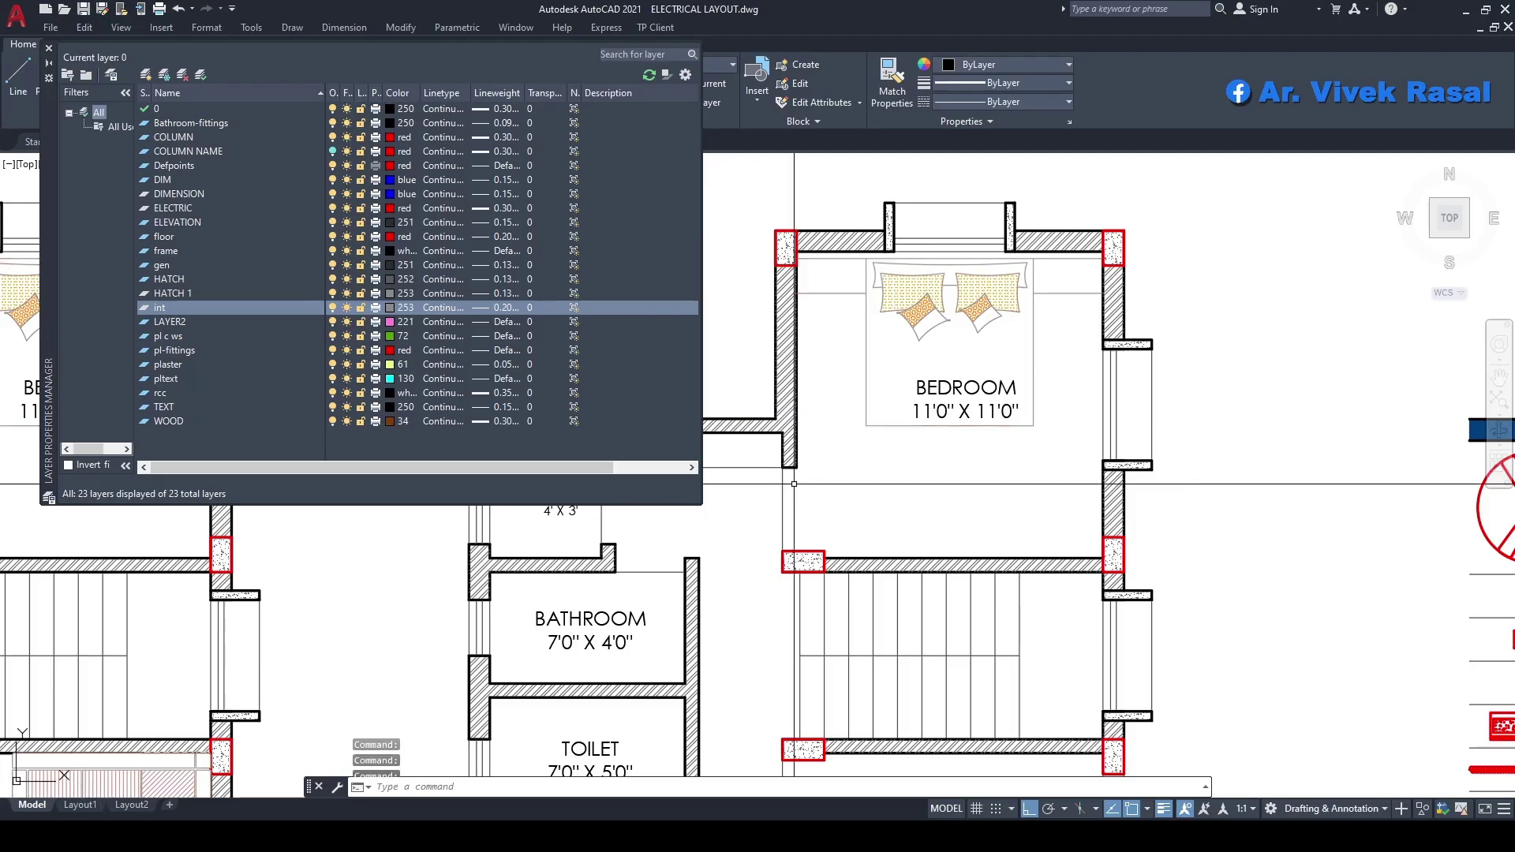
middle_click_drag(844, 422, 935, 430)
left_click(1014, 330)
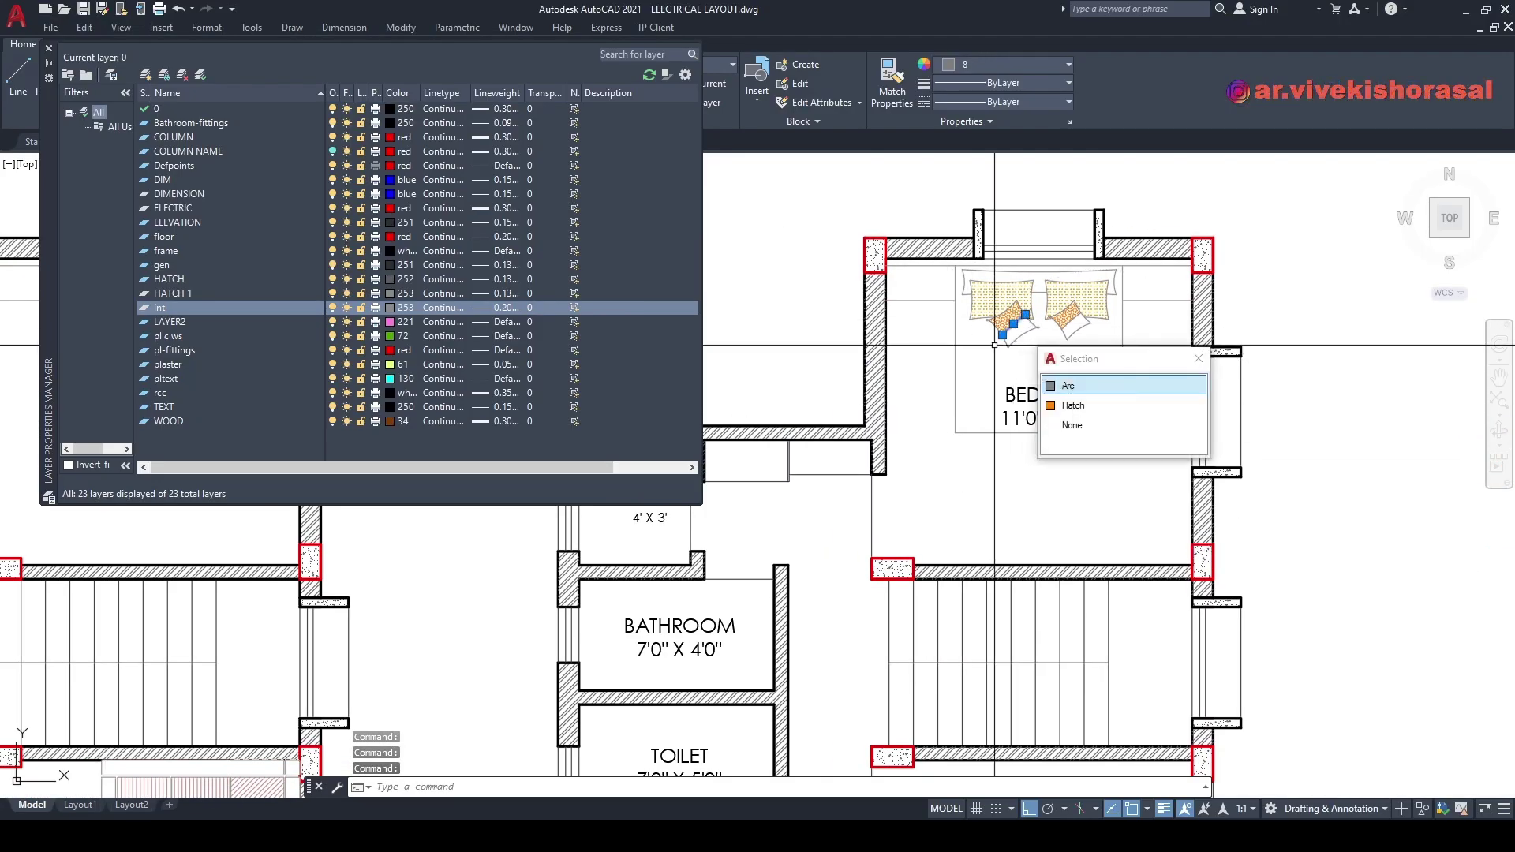
key("Escape")
key("Escape")
scroll(1045, 362, "up", 4)
left_click(1019, 336)
left_click(967, 296)
scroll(966, 296, "down", 3)
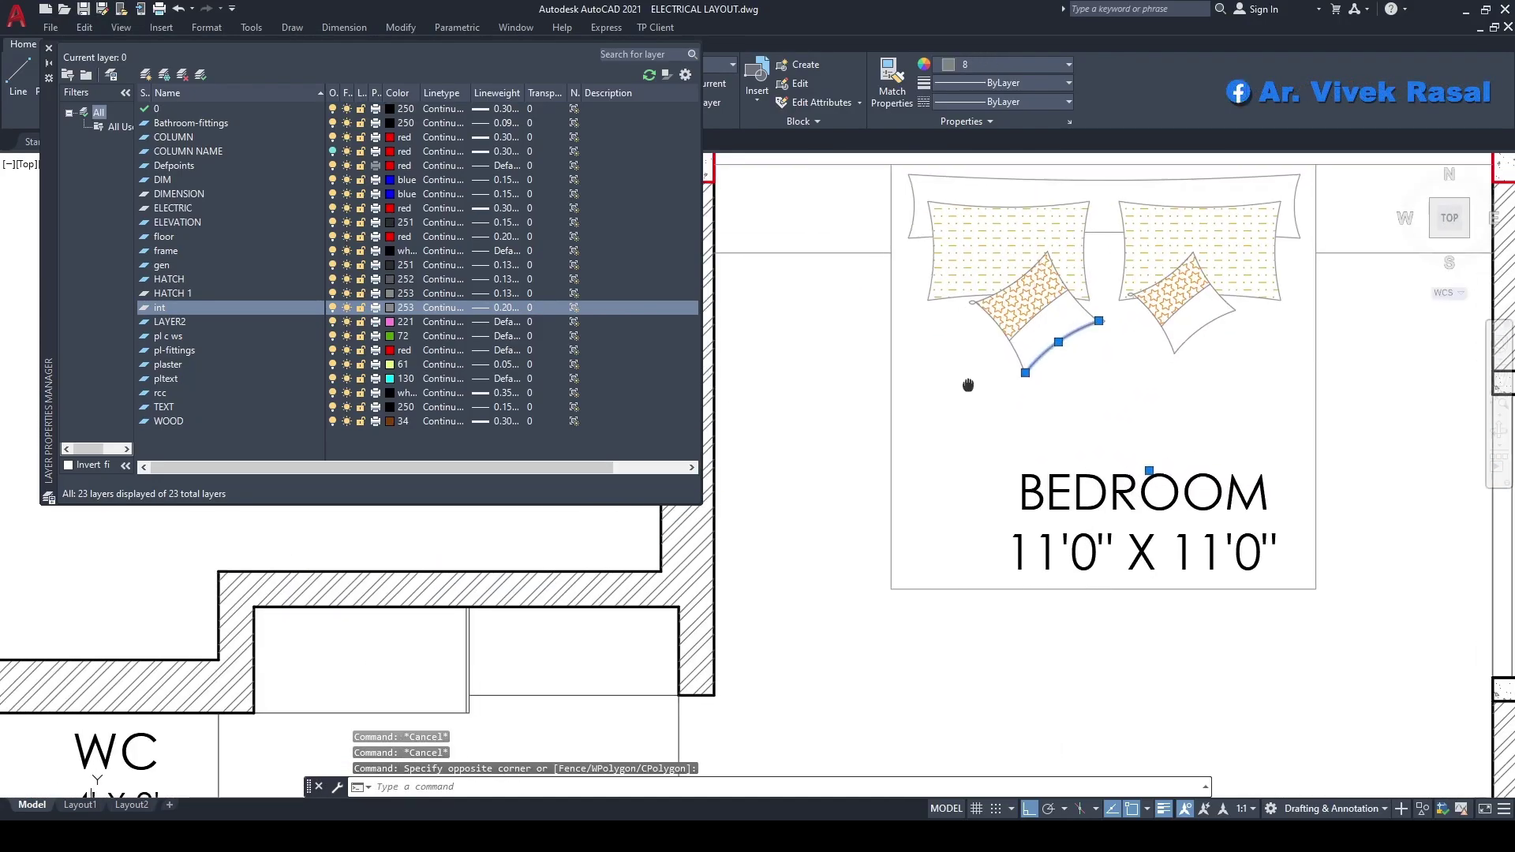
key("Escape")
- Close the layer manager and set the first-floor bedroom cushion hatch's colour to ByLayer
left_click(1001, 324)
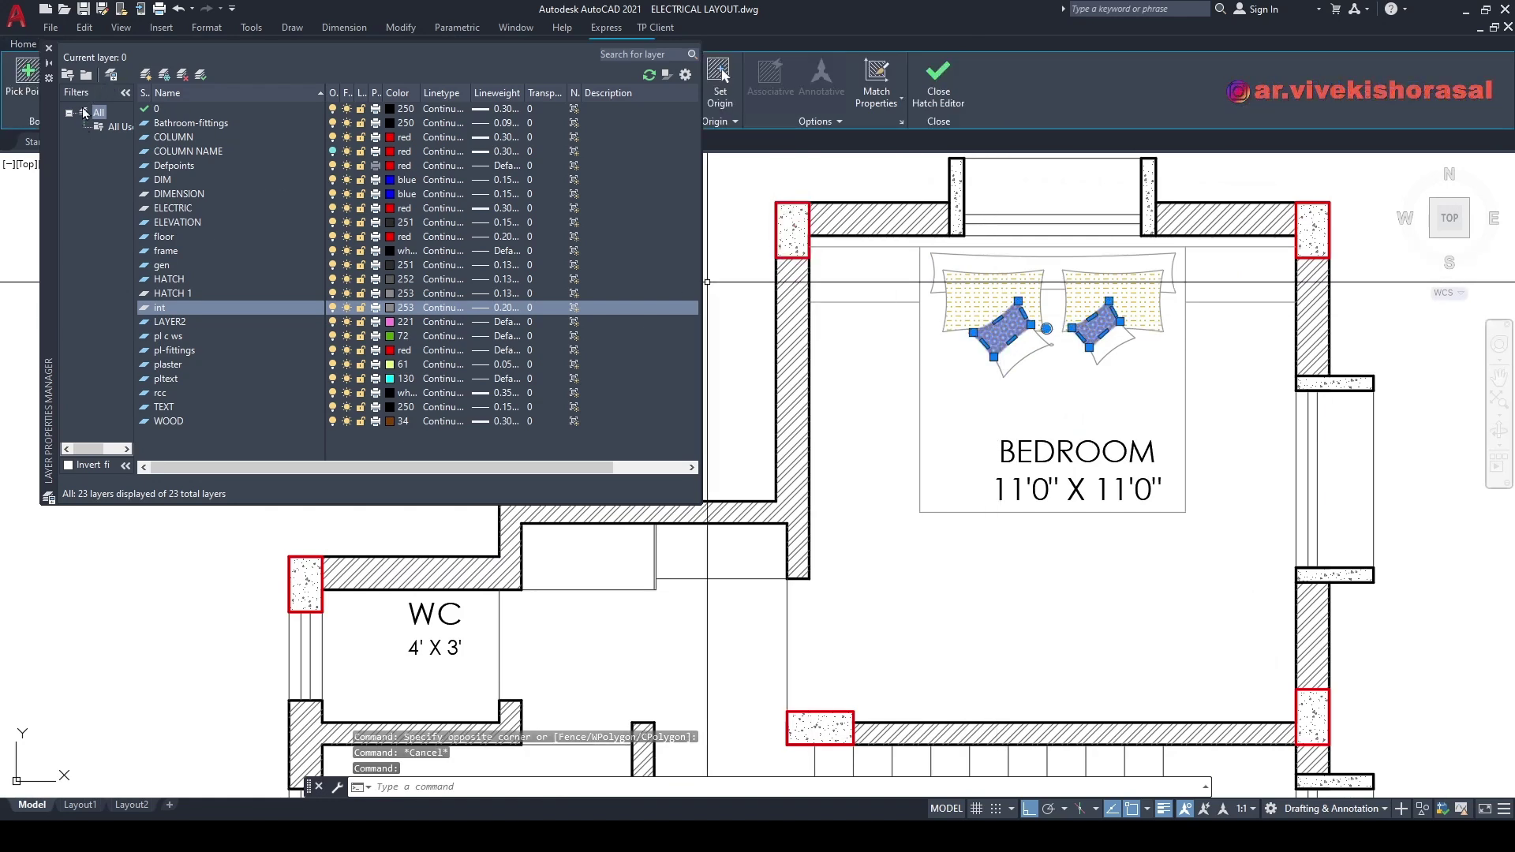
left_click(51, 49)
middle_click_drag(436, 183, 487, 213)
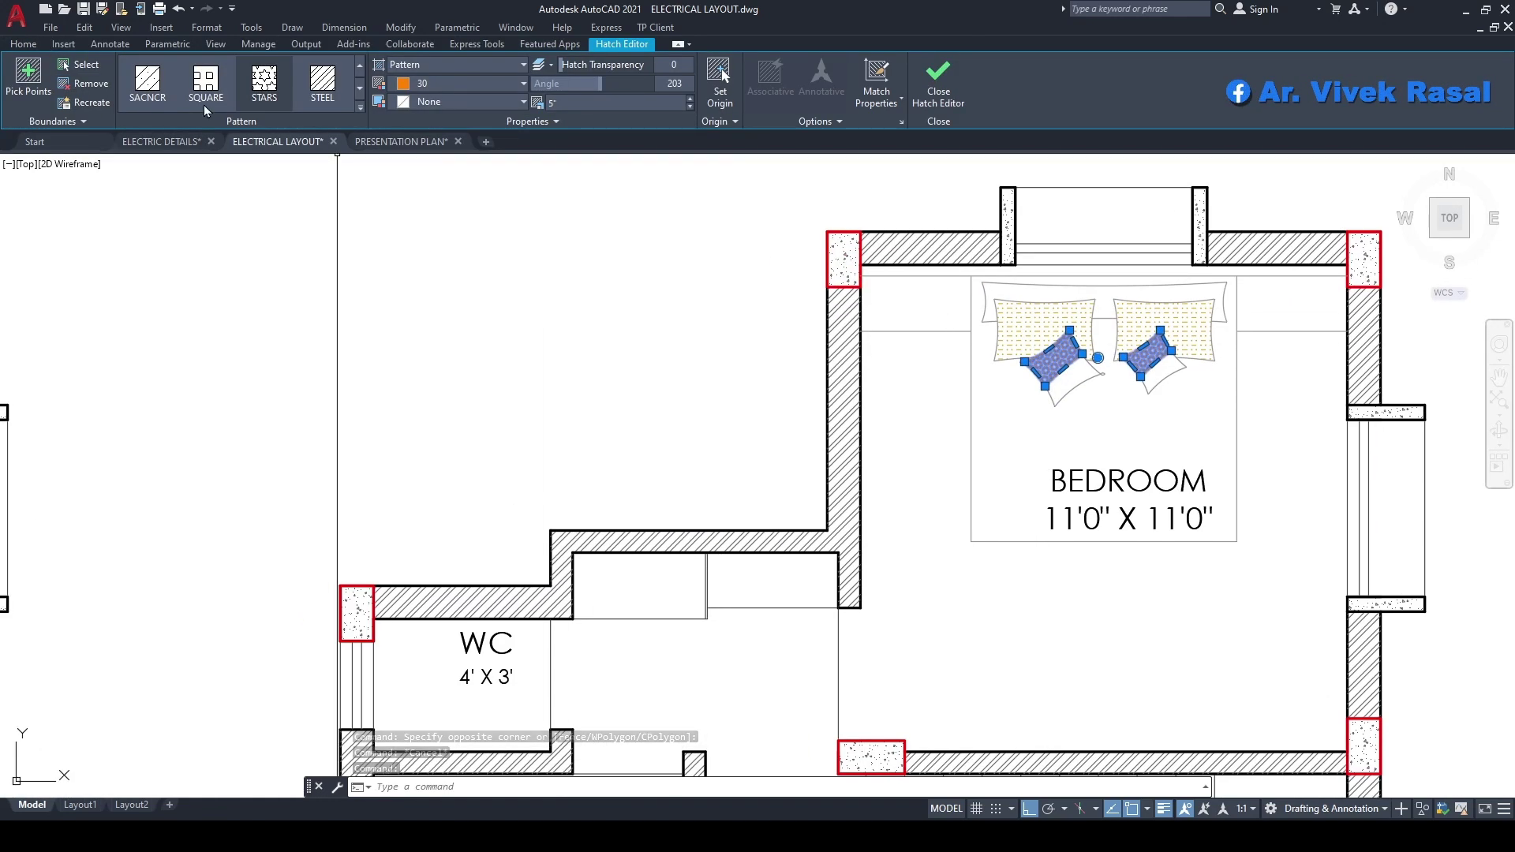
left_click(29, 45)
middle_click_drag(888, 266, 835, 292)
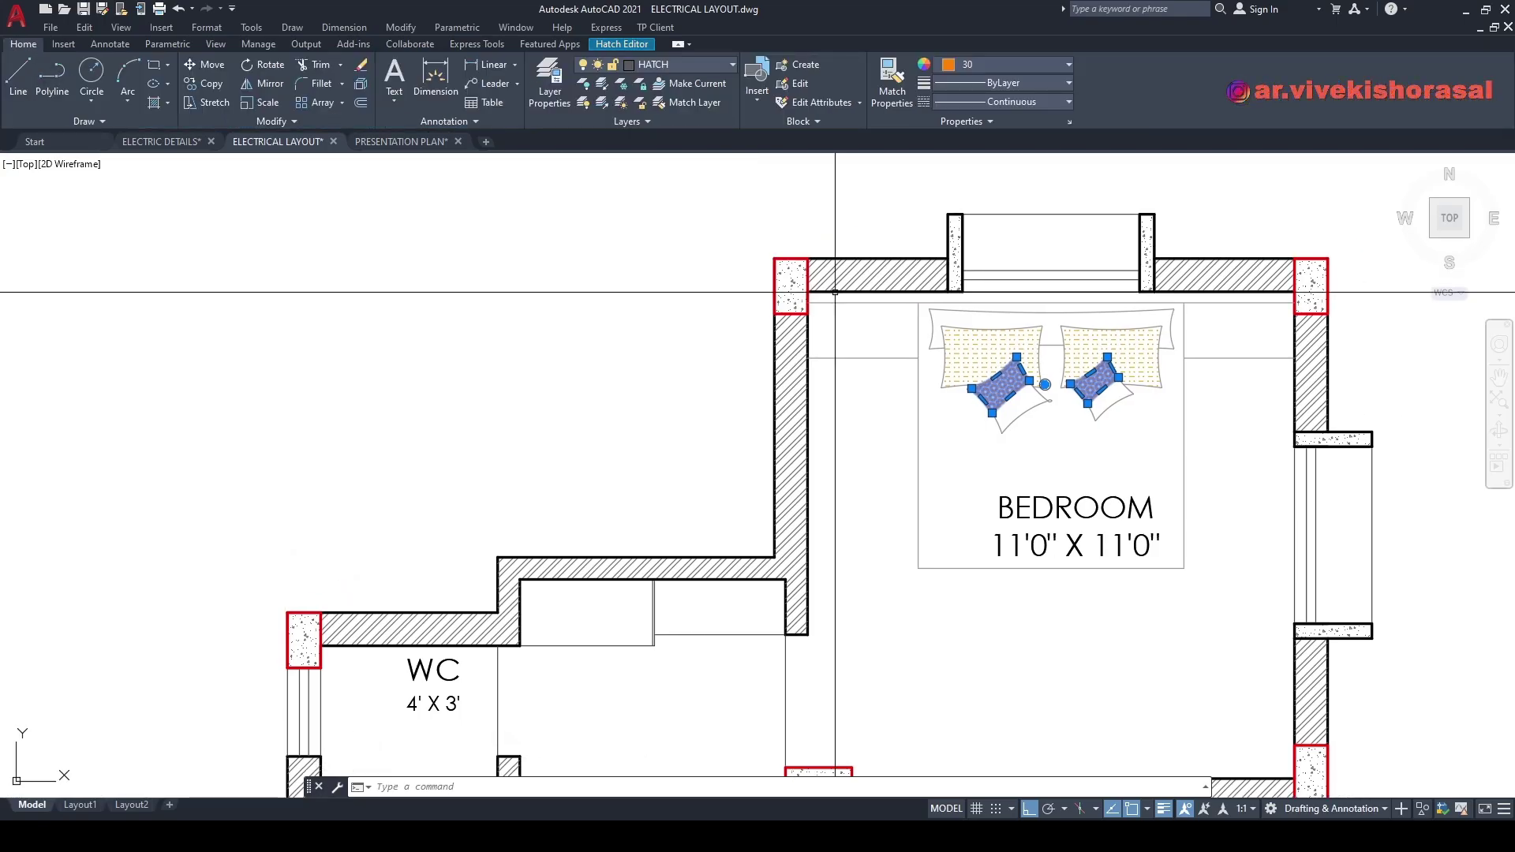
left_click(992, 67)
left_click(970, 84)
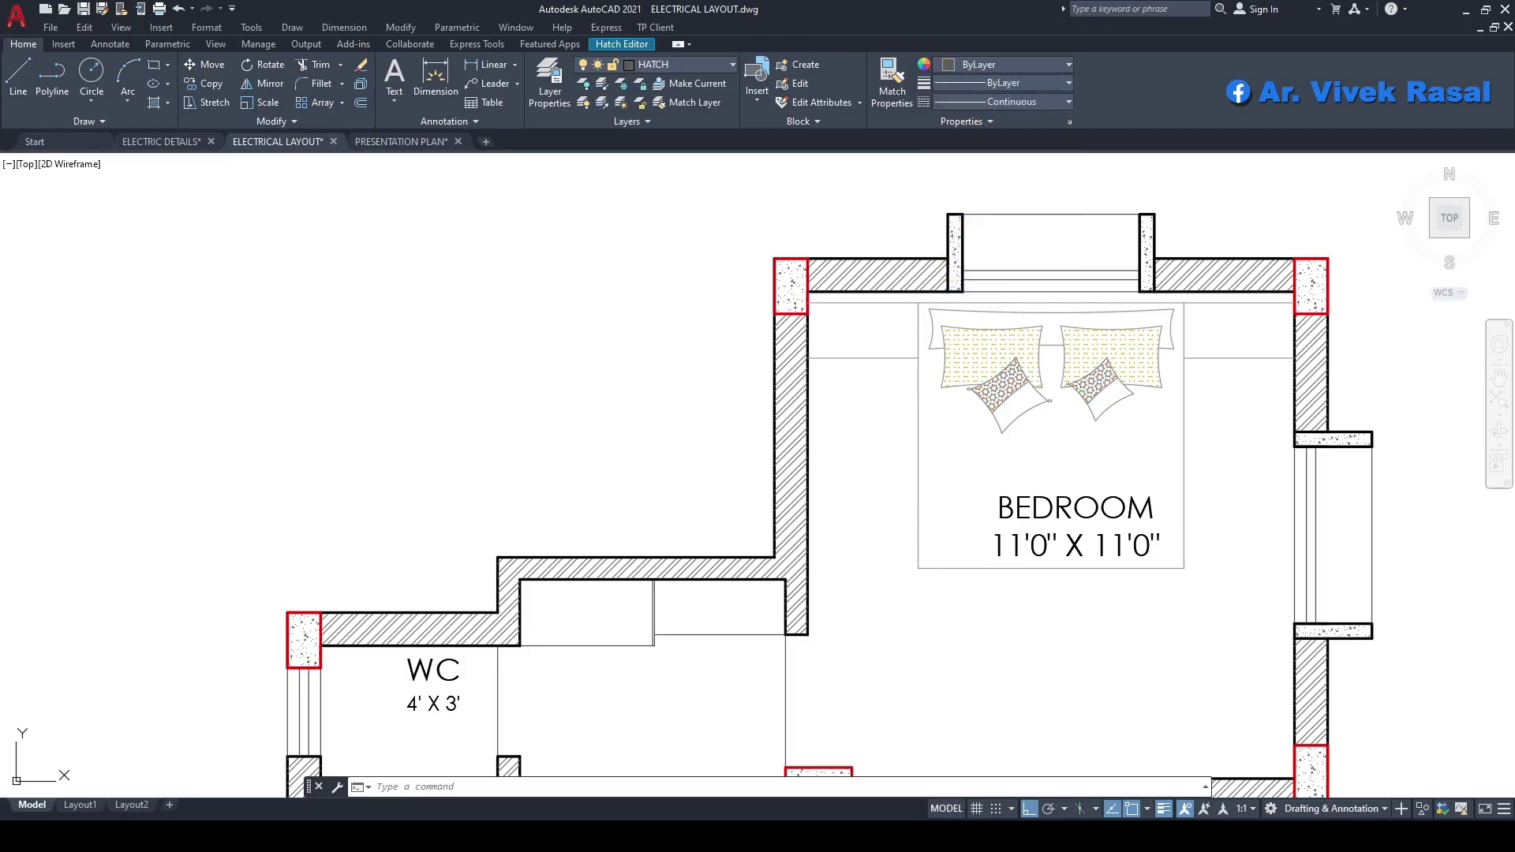
key("Escape")
key("Escape")
key("Escape")
- Delete the cushion hatch and the yellow pillow hatch from the bed in the first-floor bedroom
scroll(963, 384, "up", 3)
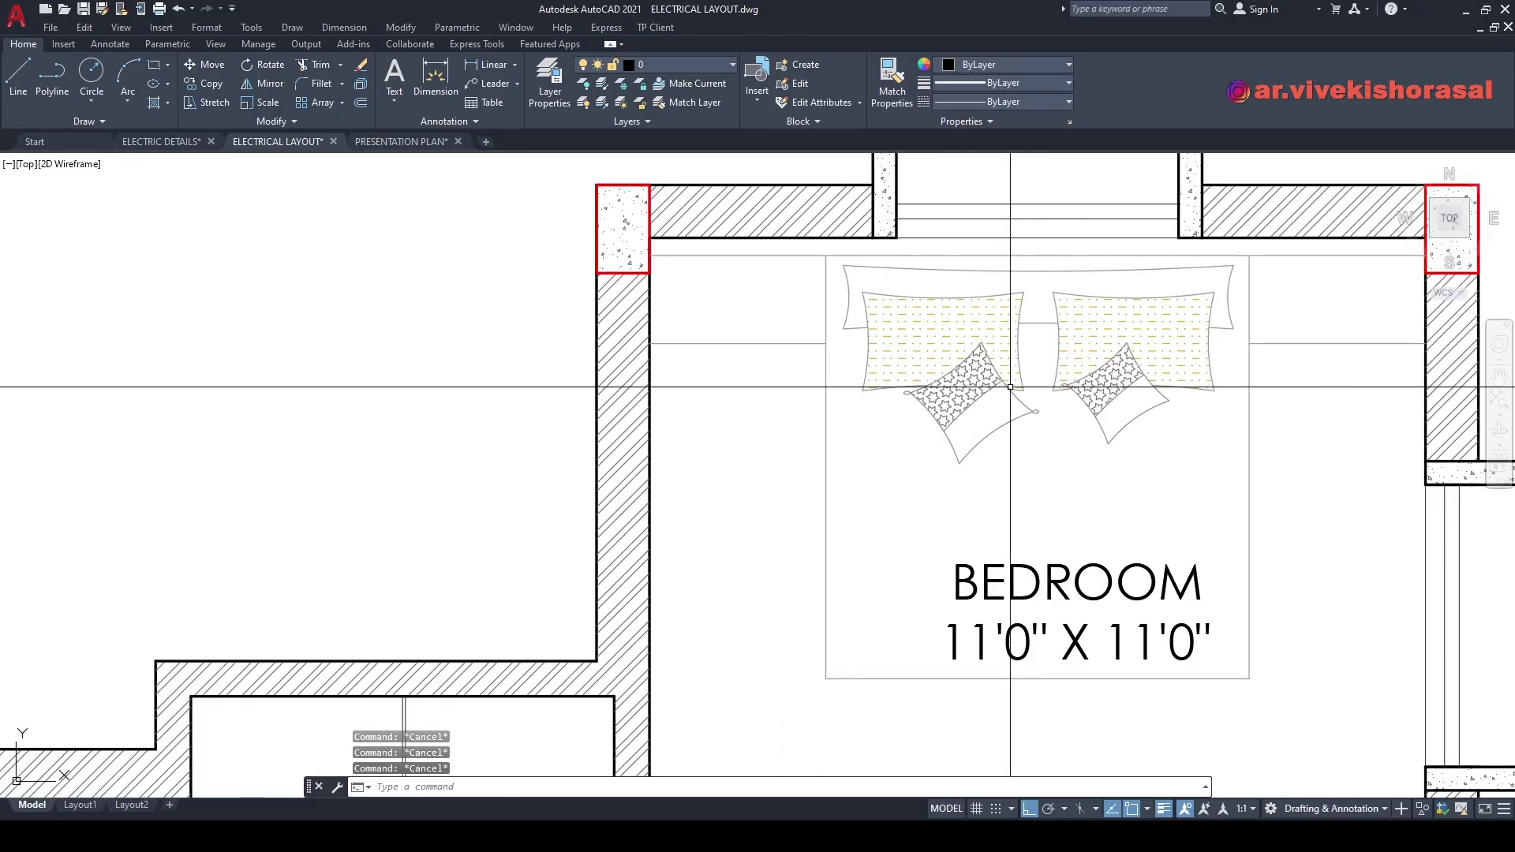
left_click(963, 382)
key("Delete")
left_click(961, 331)
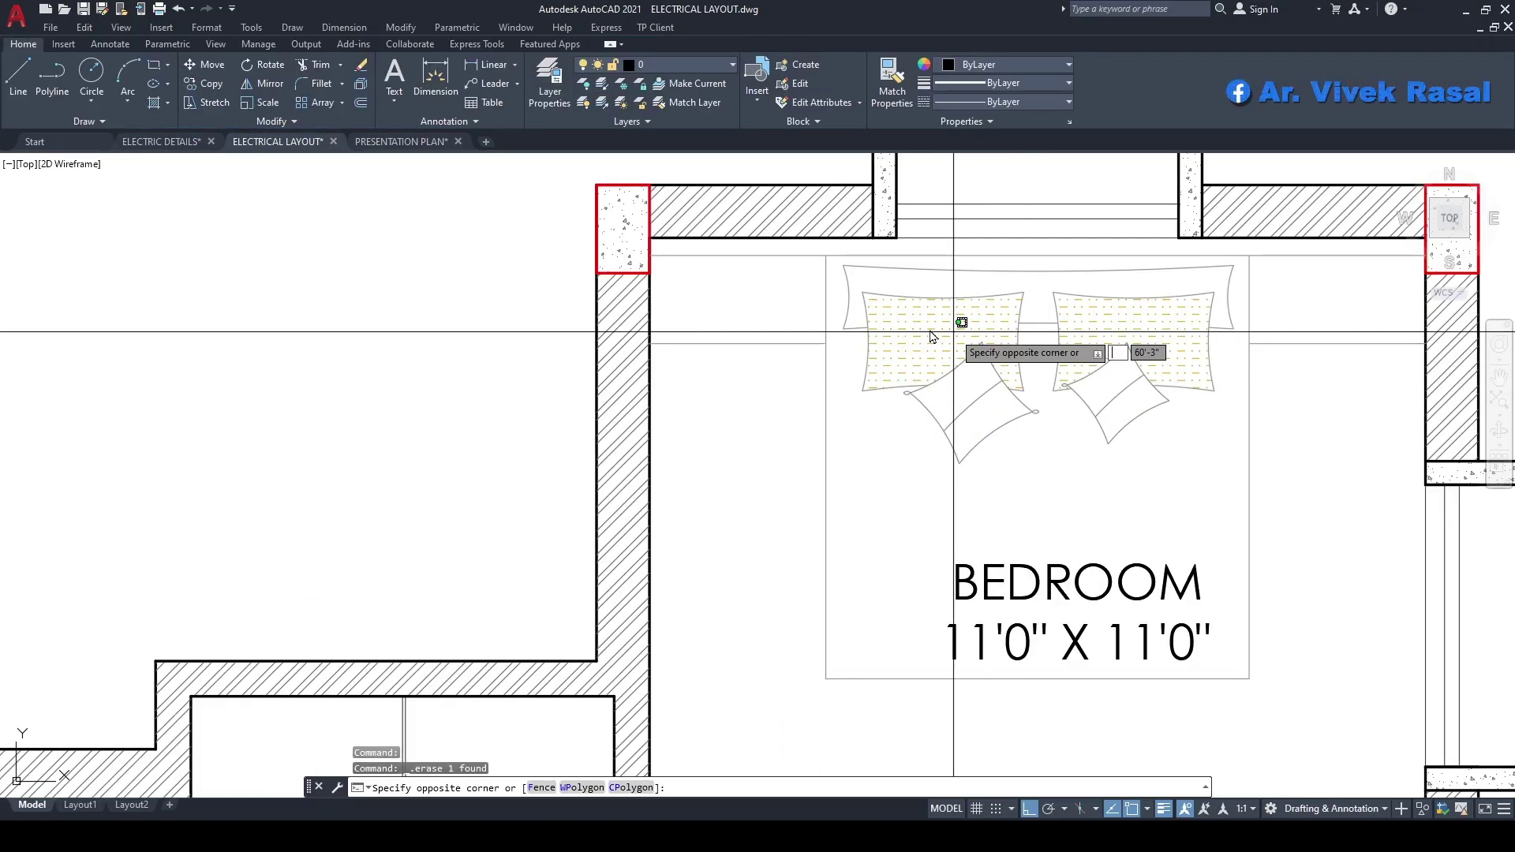
left_click(952, 332)
key("Delete")
- Delete the yellow pillow hatch and the orange cushion hatch from the bed in the ground-floor bedroom
scroll(908, 347, "down", 6)
mouse_move(1019, 442)
middle_mouse_down()
mouse_move(1110, 335)
mouse_move(1260, 397)
middle_mouse_up()
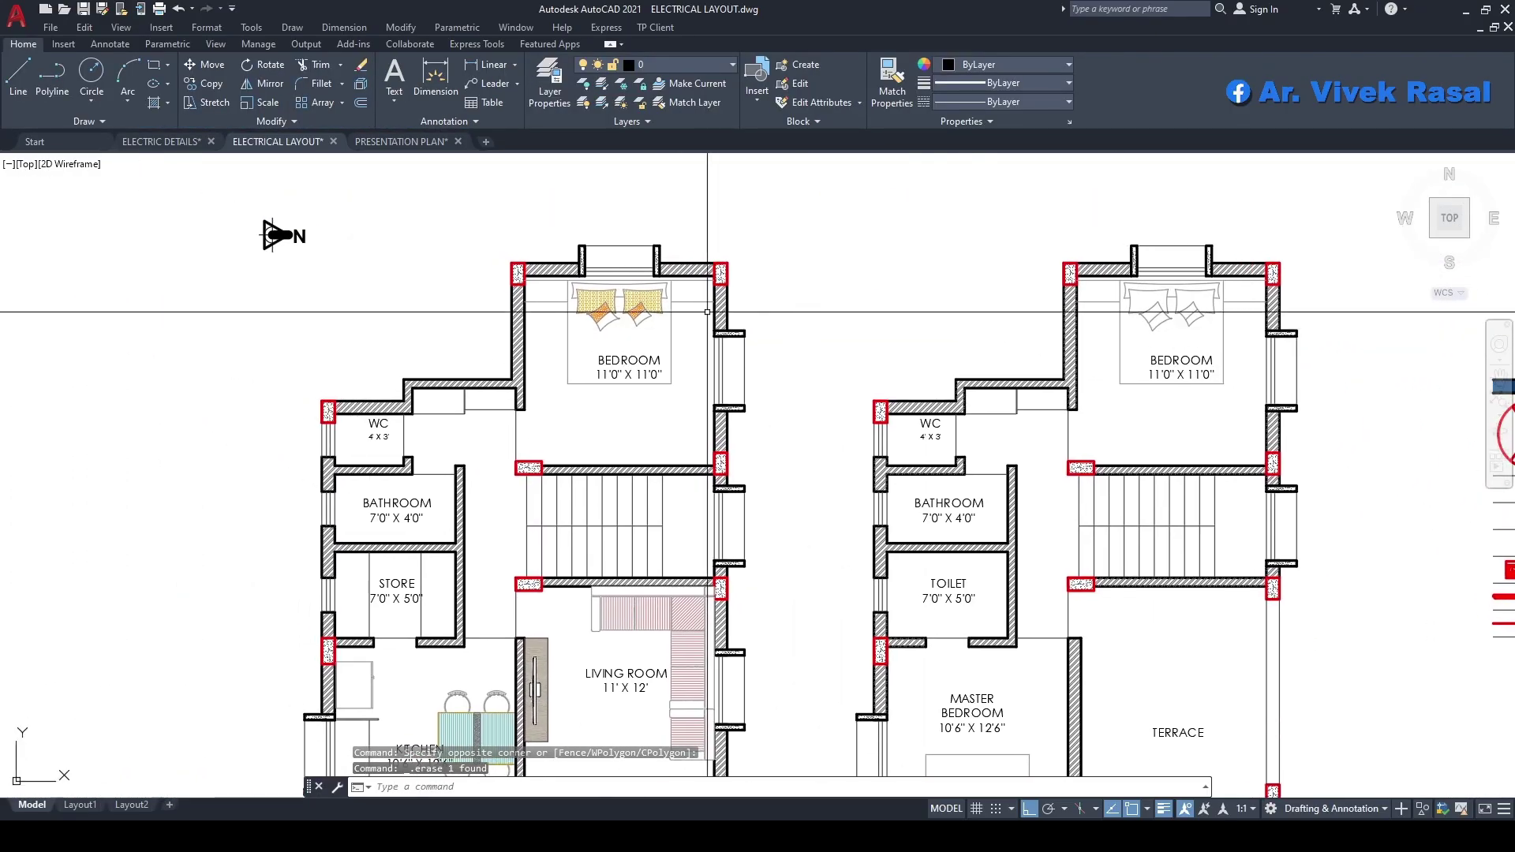
scroll(588, 301, "up", 4)
left_click(581, 303)
key("Delete")
left_click(589, 343)
key("Delete")
- Delete the pillow and cushion hatches from the bed in the first-floor master bedroom
scroll(617, 334, "down", 4)
mouse_move(596, 486)
middle_mouse_down()
mouse_move(663, 295)
mouse_move(652, 260)
middle_mouse_up()
middle_click_drag(877, 483, 727, 397)
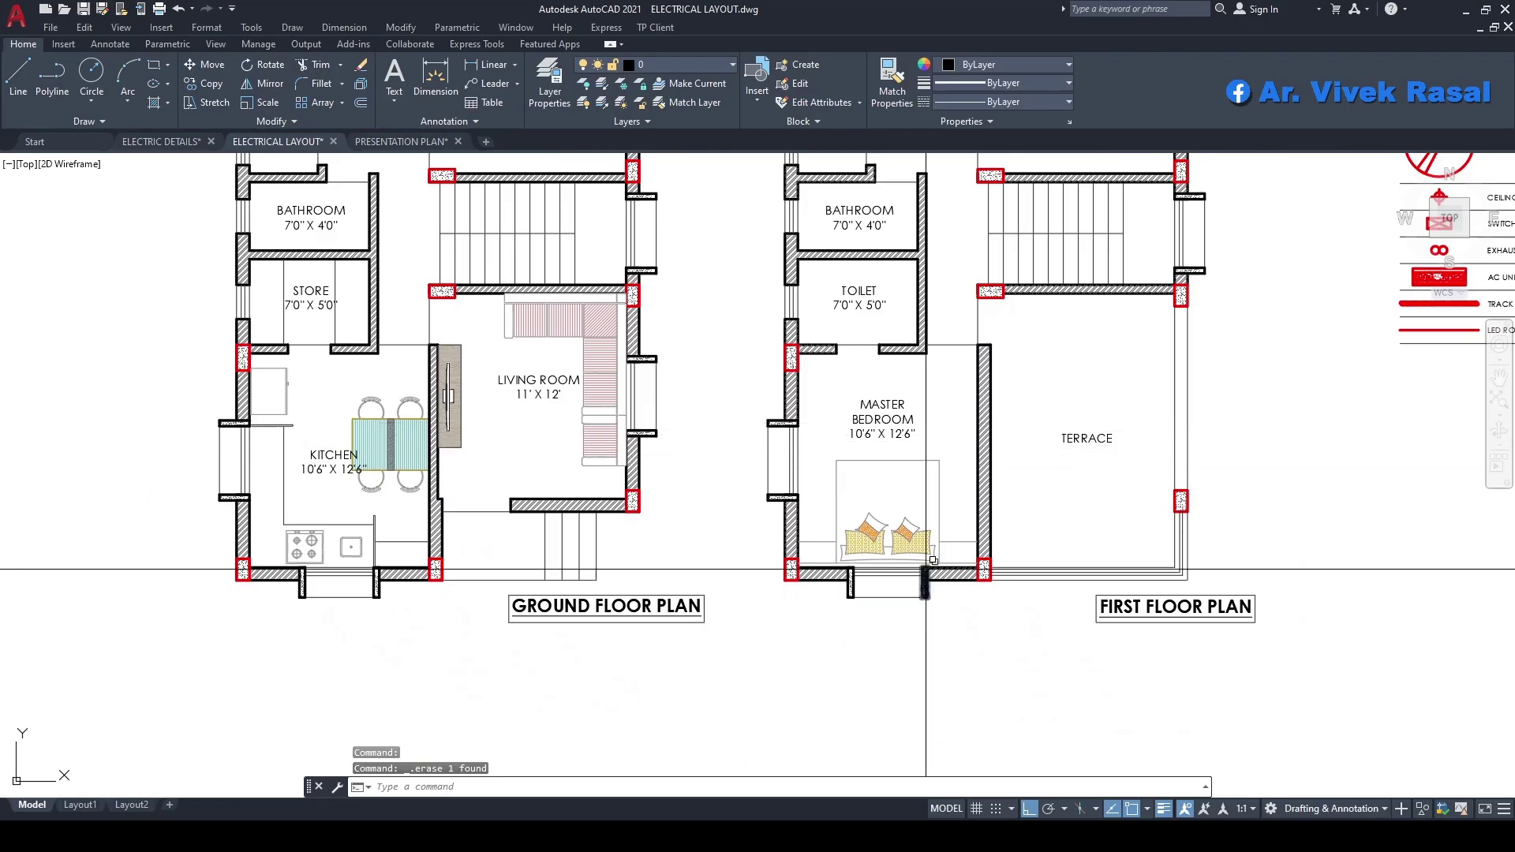
scroll(854, 570, "up", 2)
scroll(854, 560, "up", 2)
left_click(866, 513)
key("Delete")
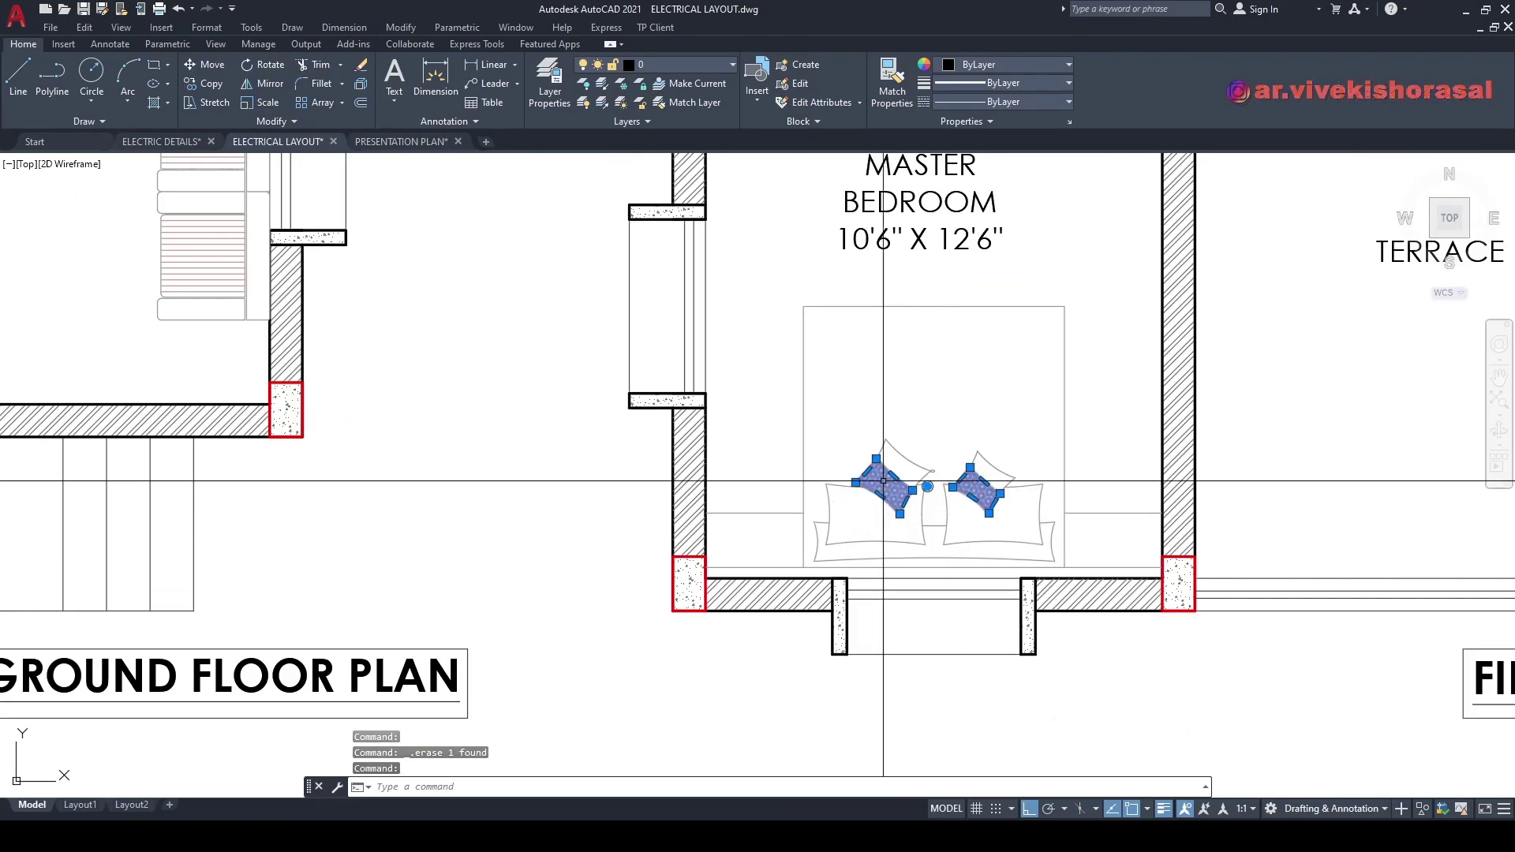
left_click(887, 477)
key("Delete")
- Edit the DT dining table block in the kitchen, delete its teal striped hatch and save the block changes
scroll(887, 477, "down", 4)
middle_click_drag(731, 471, 995, 413)
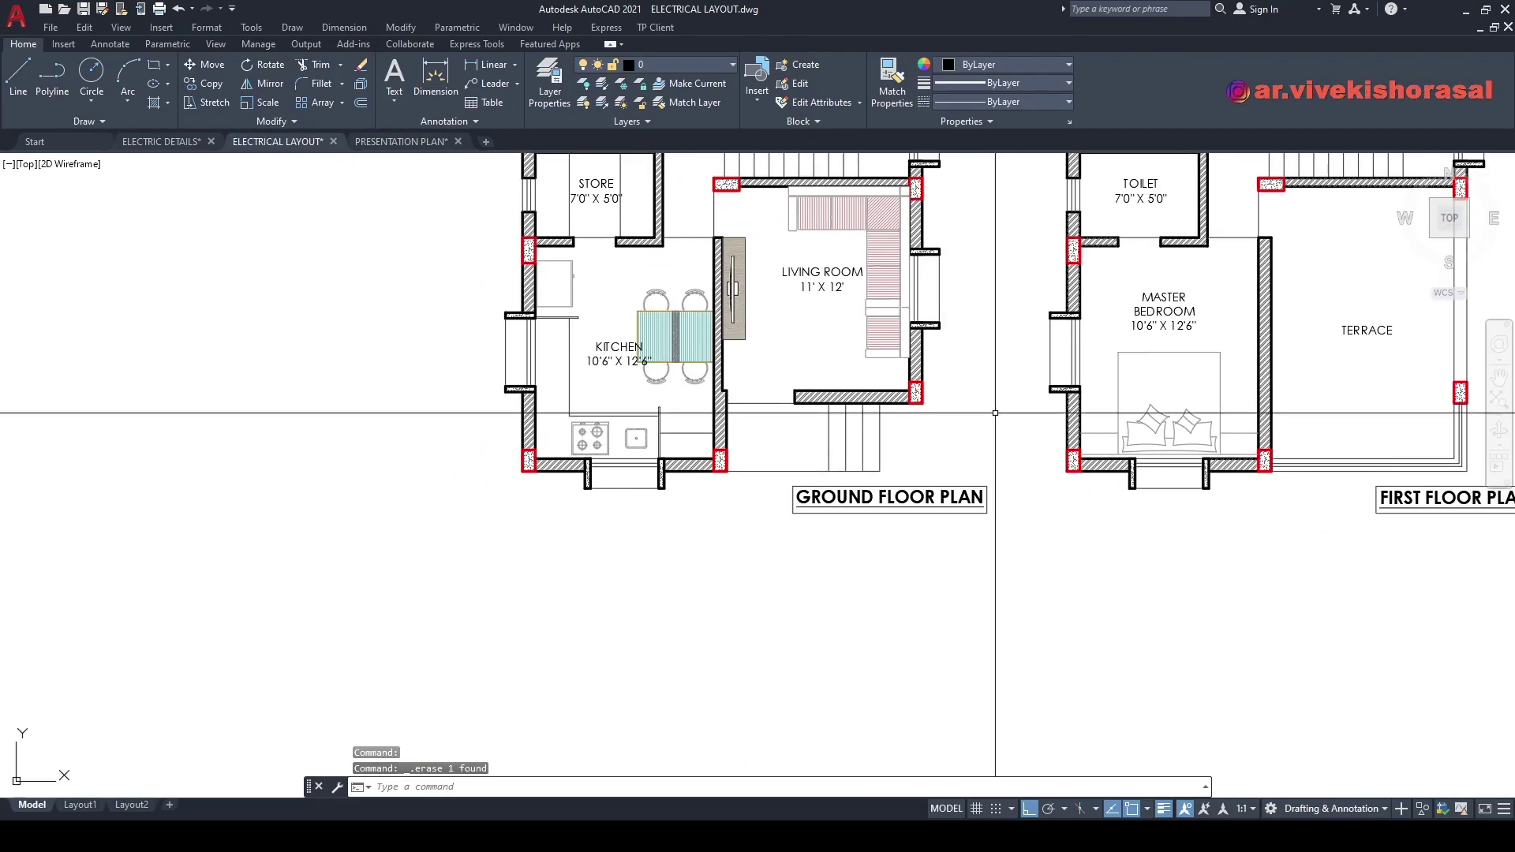
double_click(683, 342)
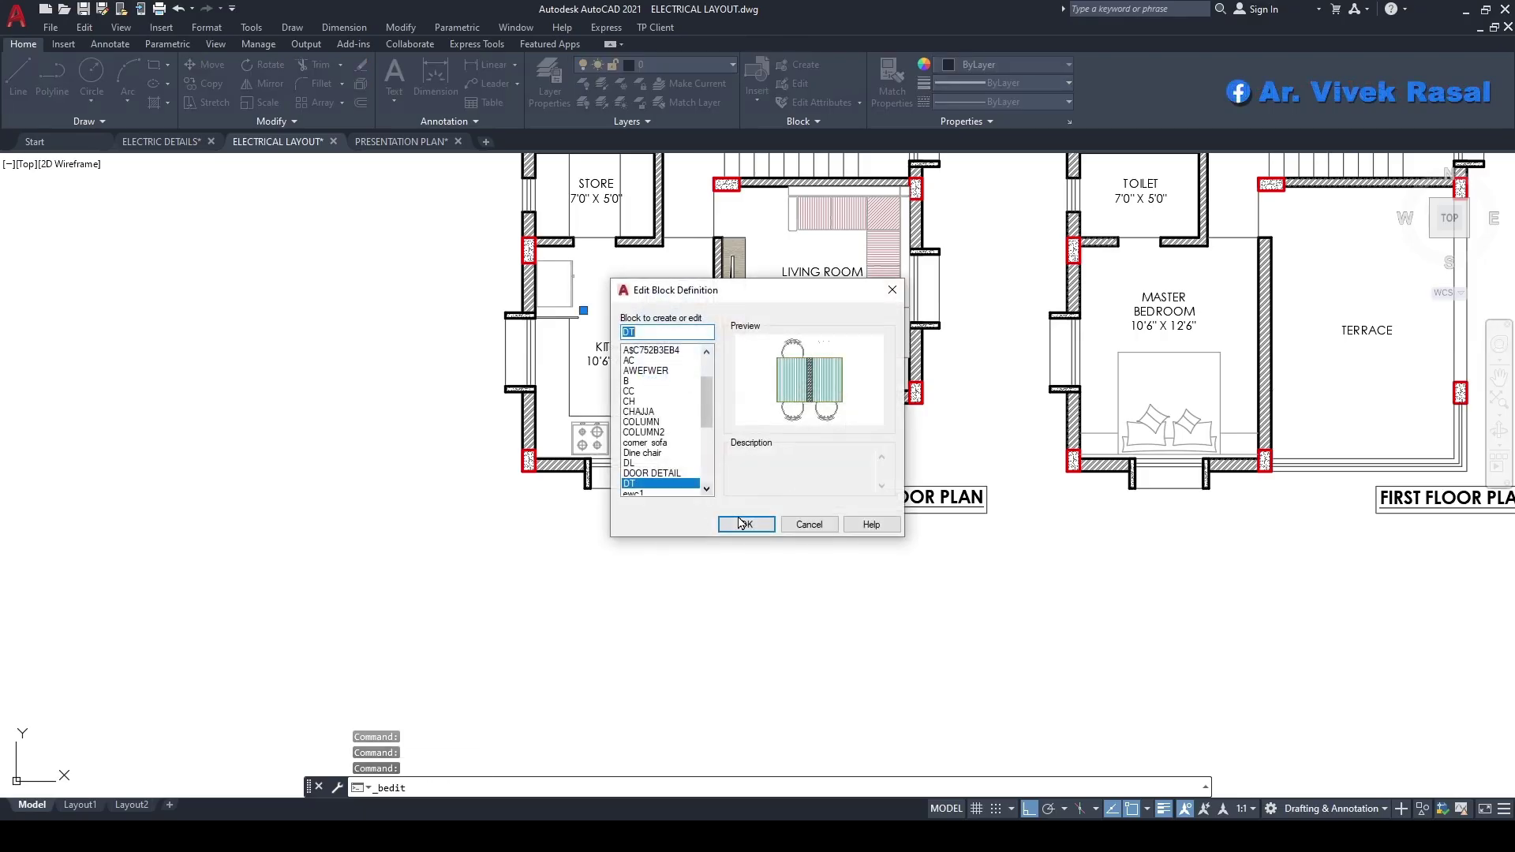
left_click(745, 525)
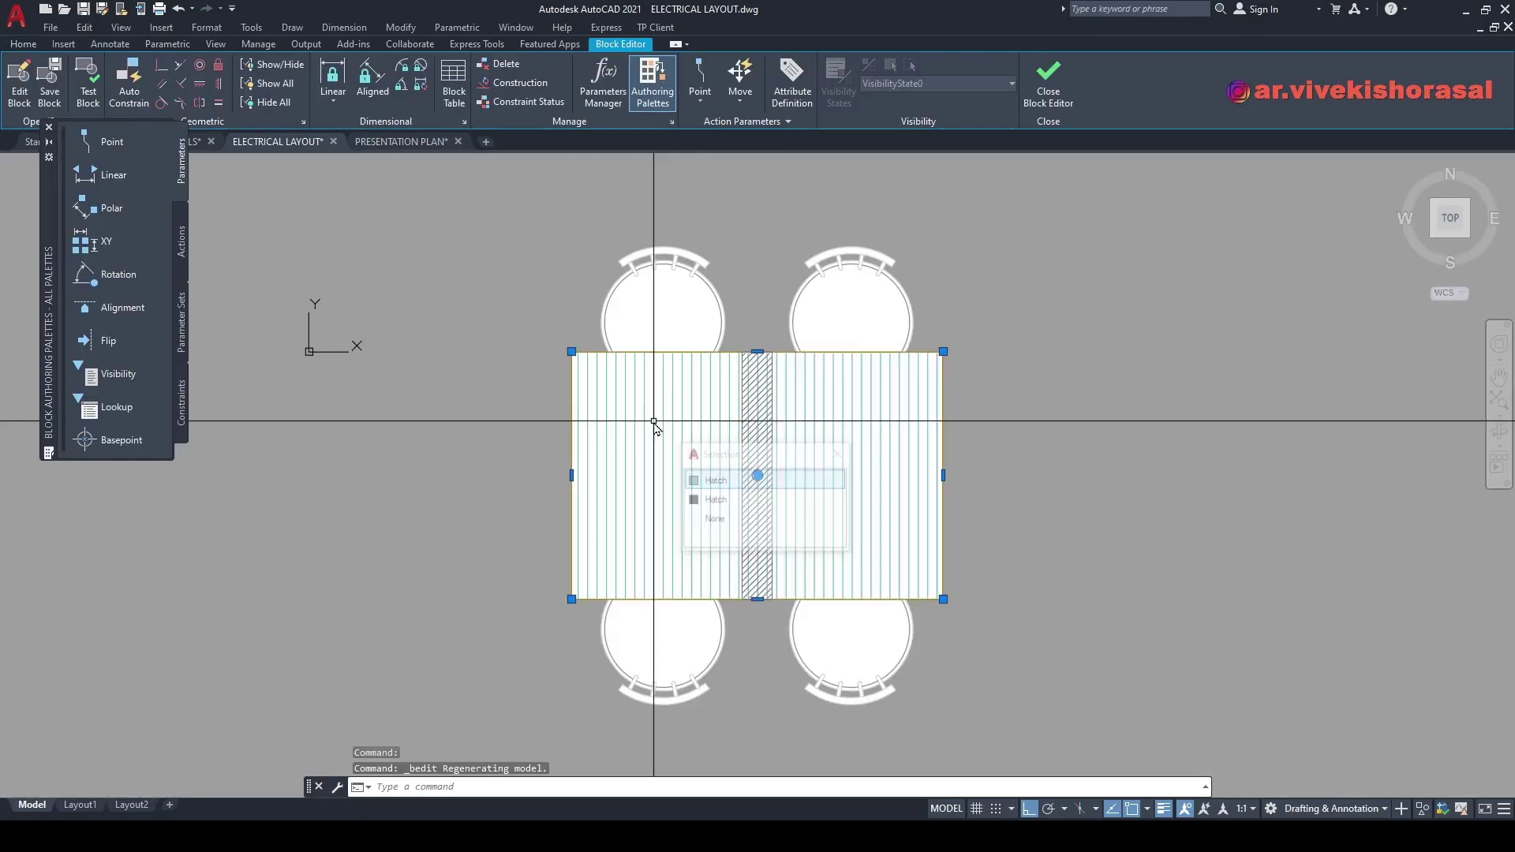
left_click(651, 419)
key("Delete")
left_click(649, 419)
left_click(649, 418)
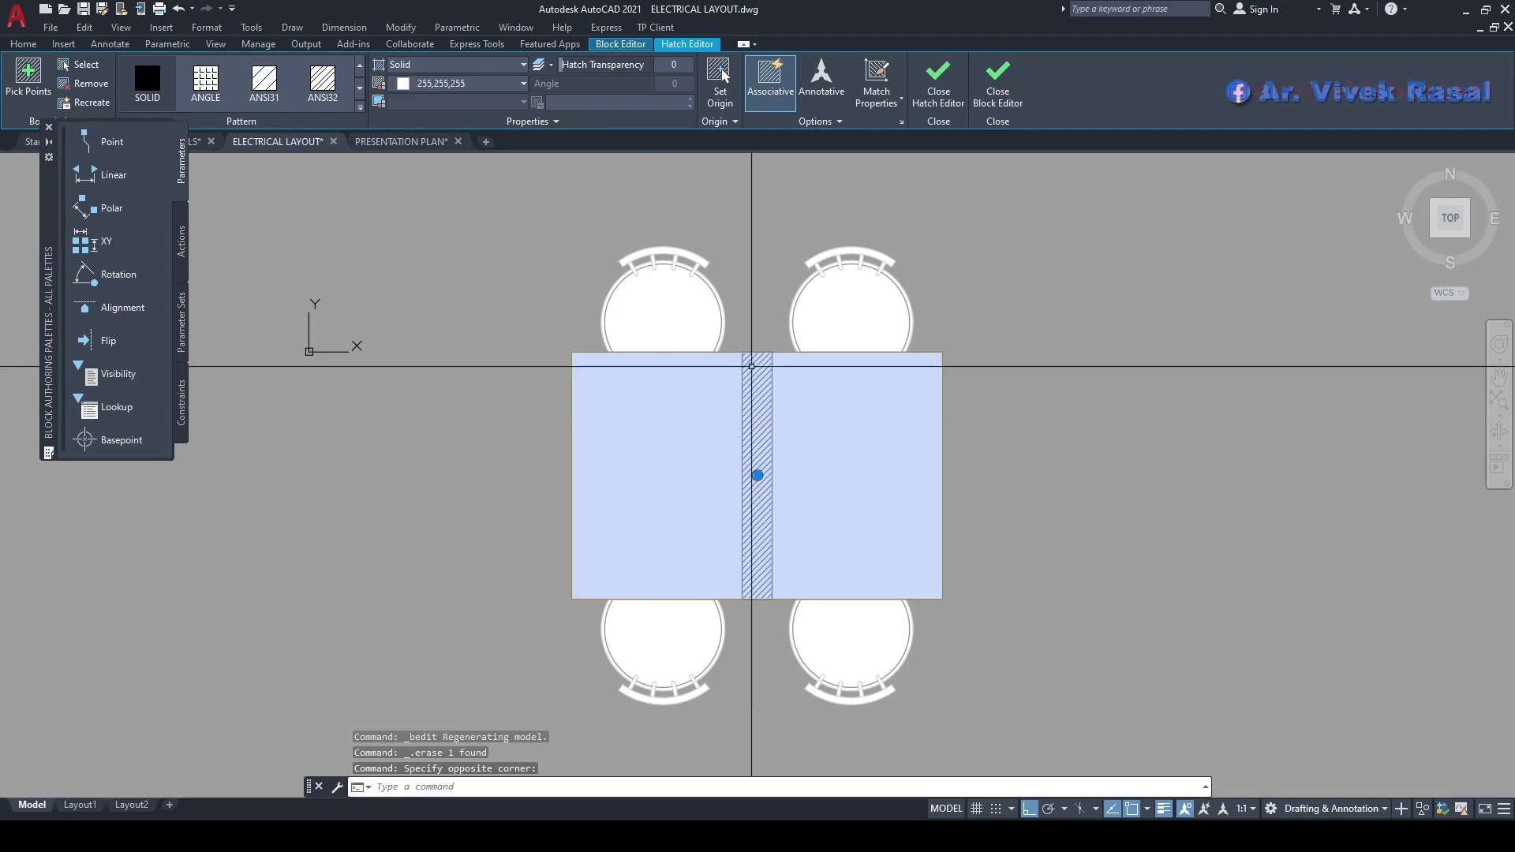
key("Escape")
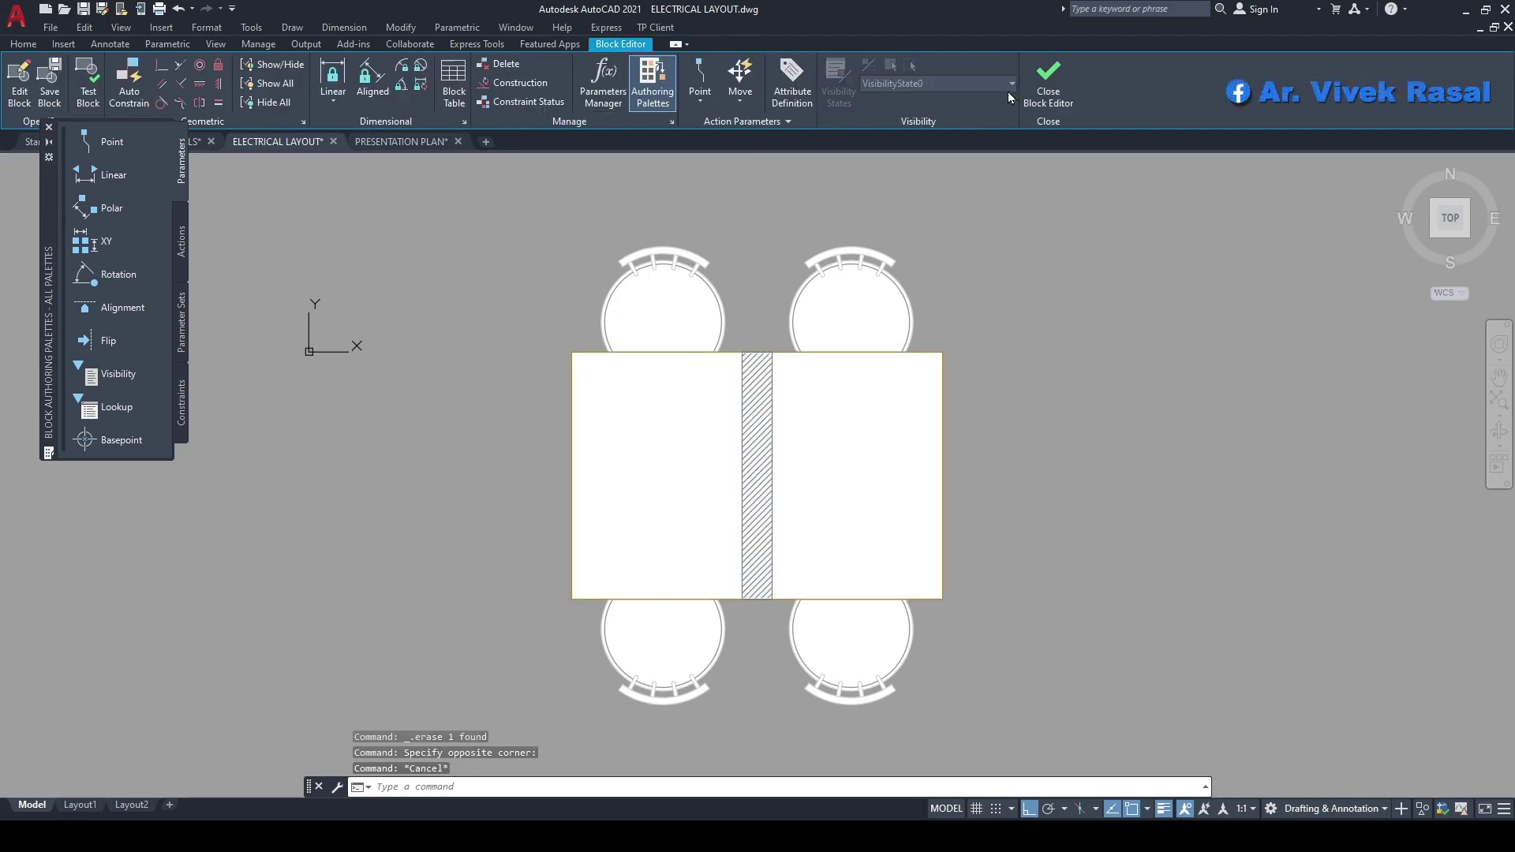
left_click(1058, 82)
left_click(739, 384)
- Edit the corner sofa block in the living room, delete its red seat hatches and save the block changes
scroll(831, 337, "up", 4)
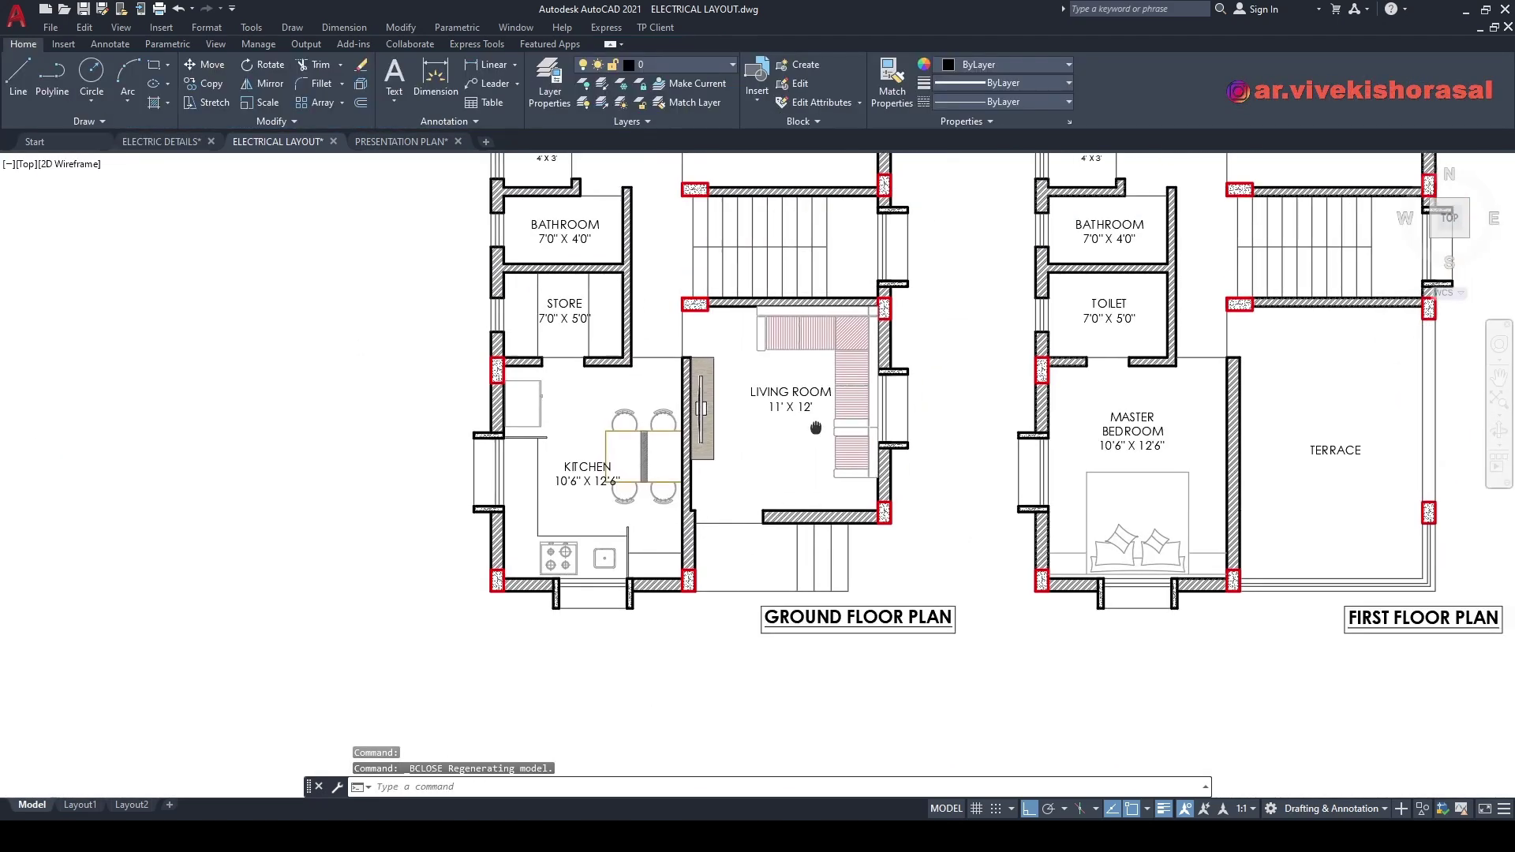
double_click(832, 338)
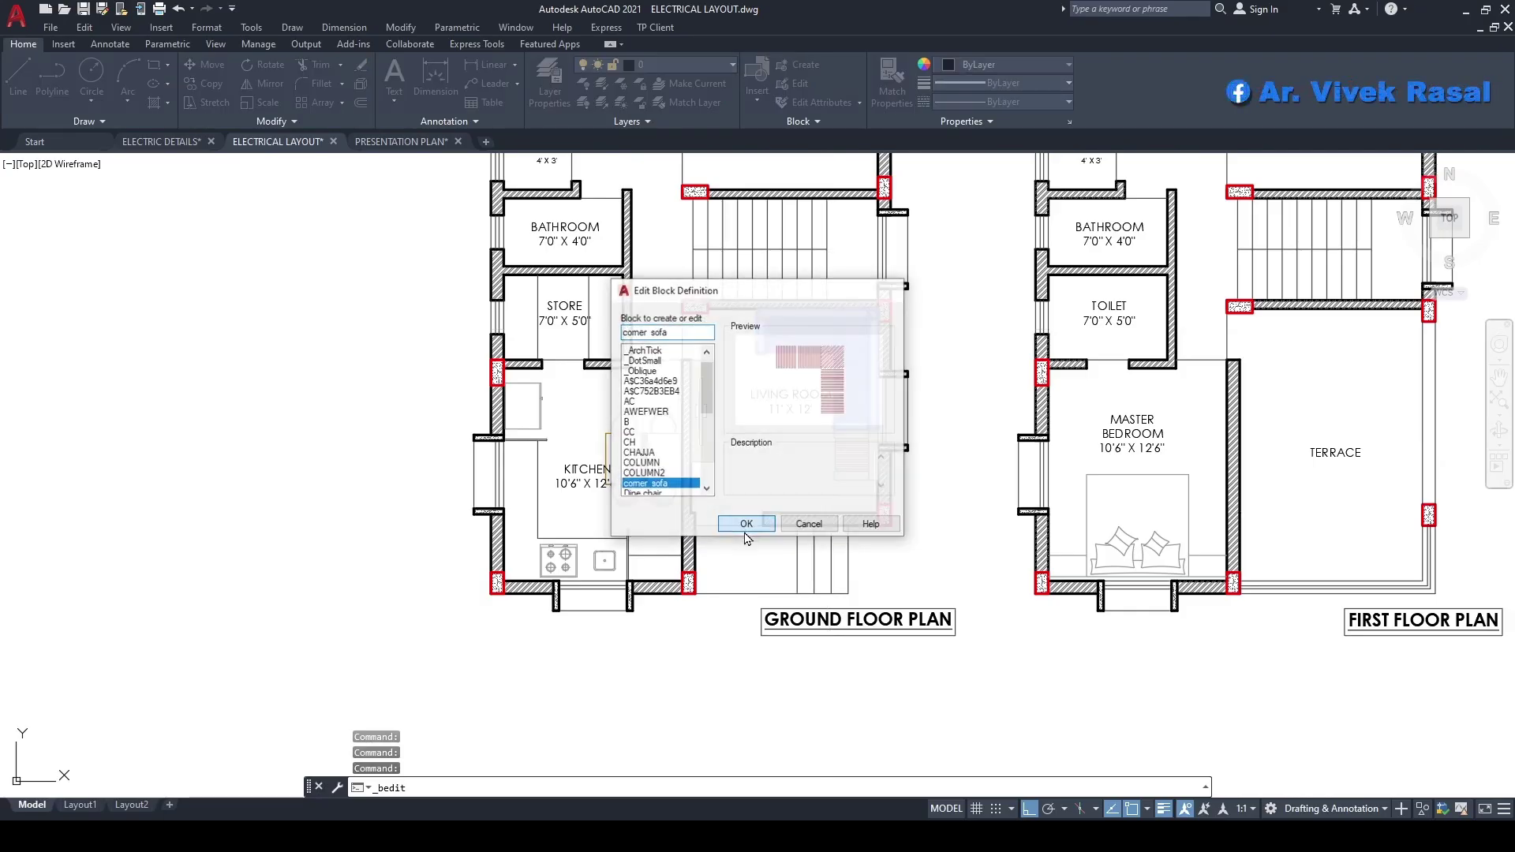
left_click(745, 525)
left_click(746, 339)
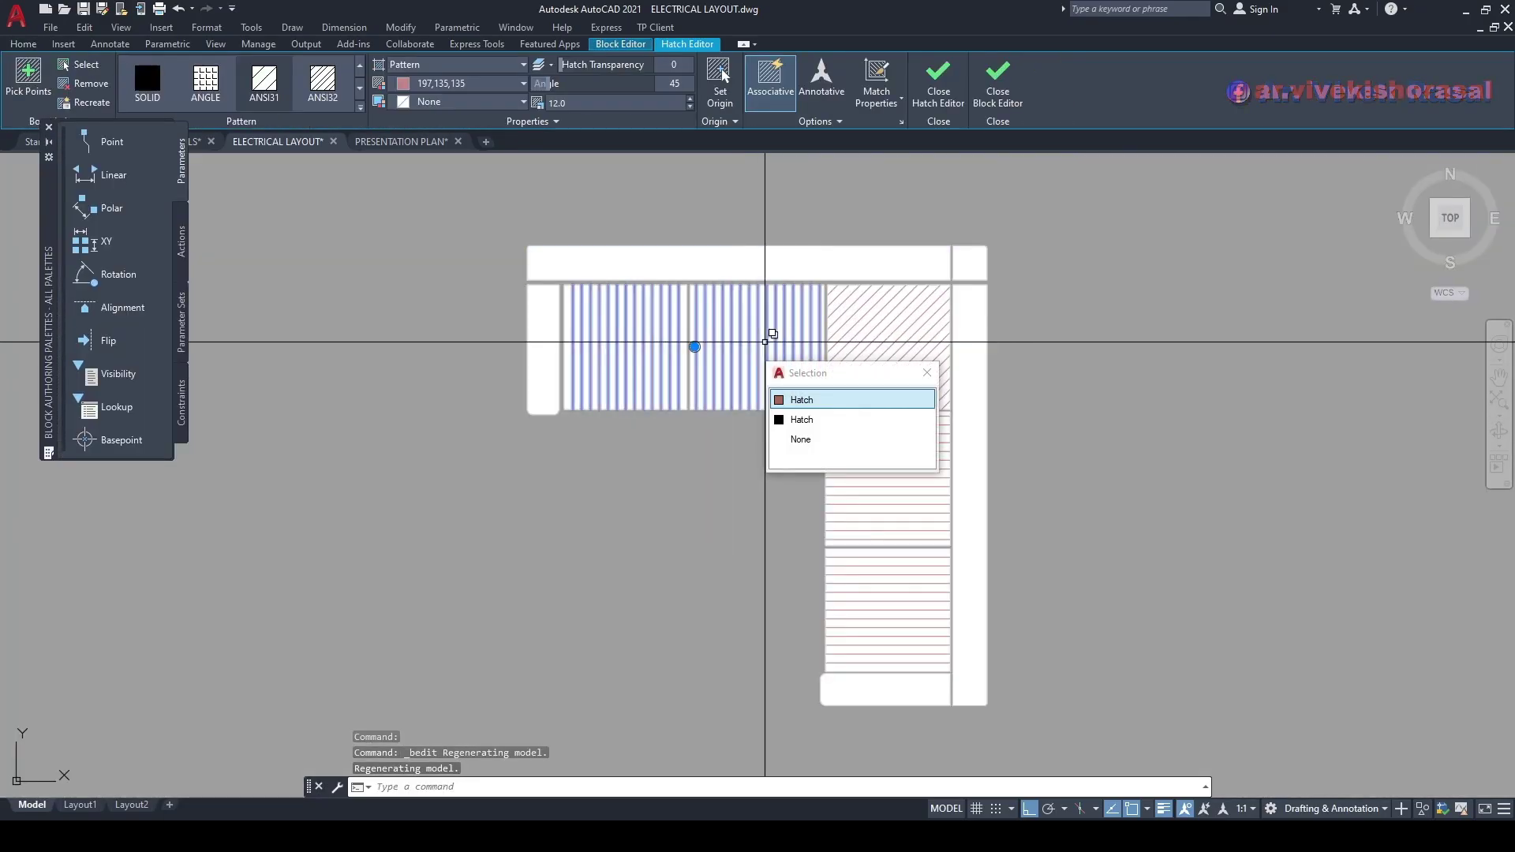
key("Delete")
left_click(888, 351)
key("Delete")
left_click(892, 451)
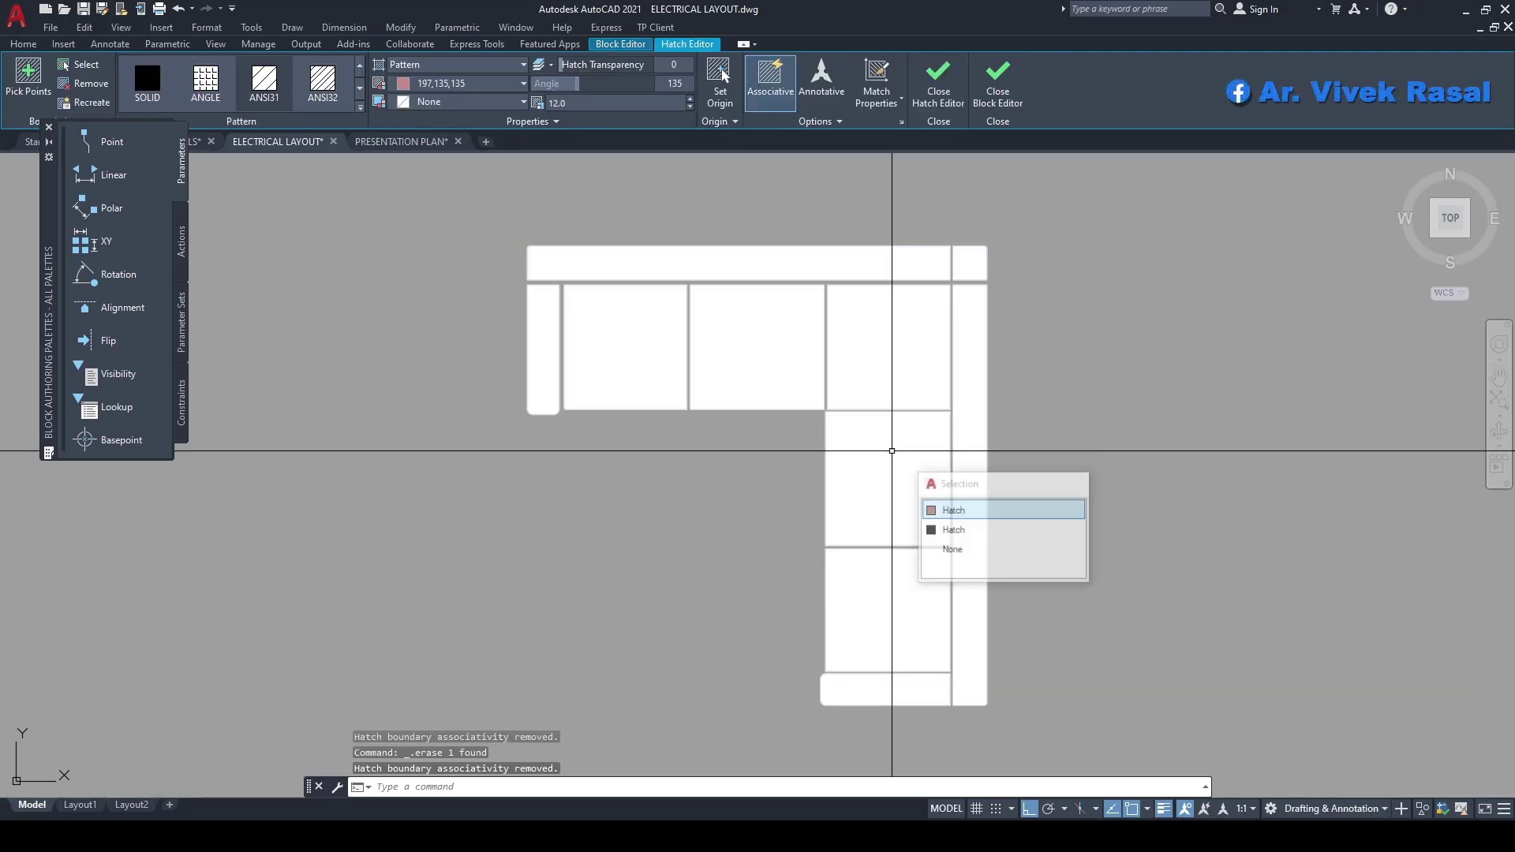
key("Delete")
left_click(1049, 79)
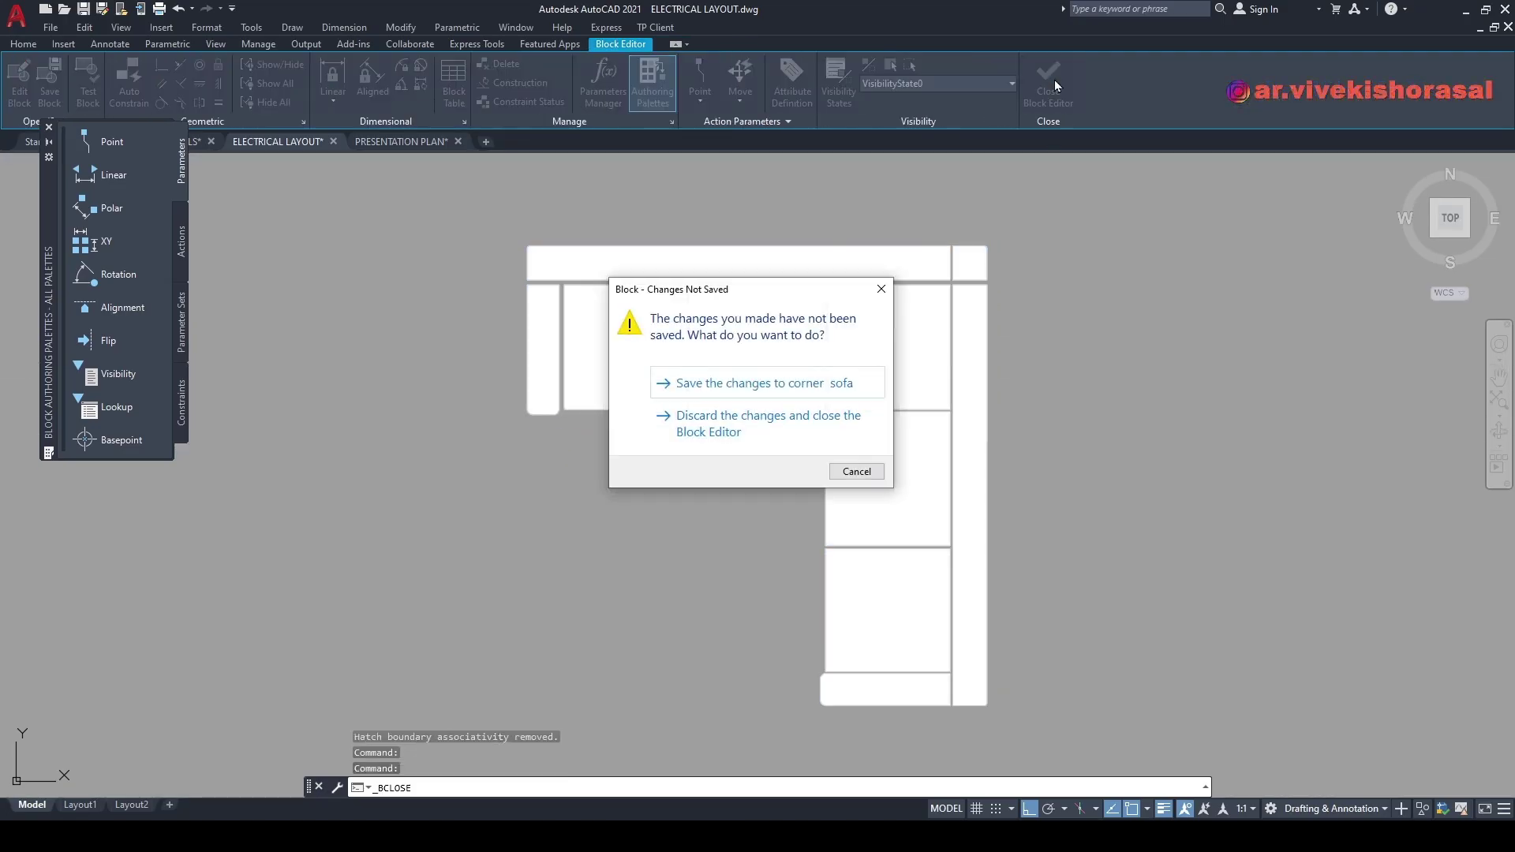
key("Return")
- Edit the CH armchair block in the living room, delete its striped seat hatch and save the block changes
double_click(856, 456)
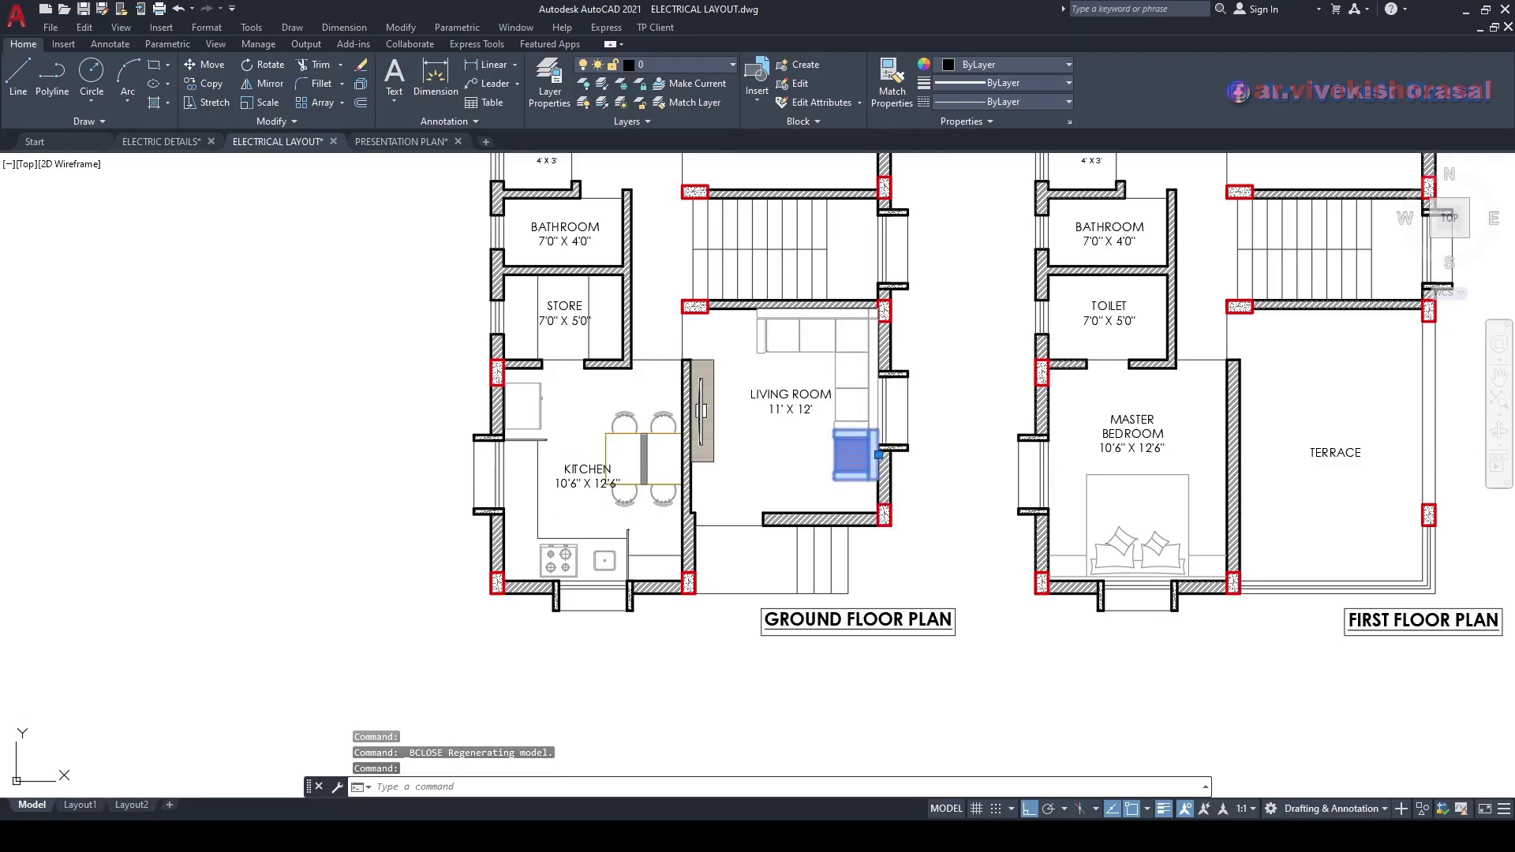
left_click(772, 526)
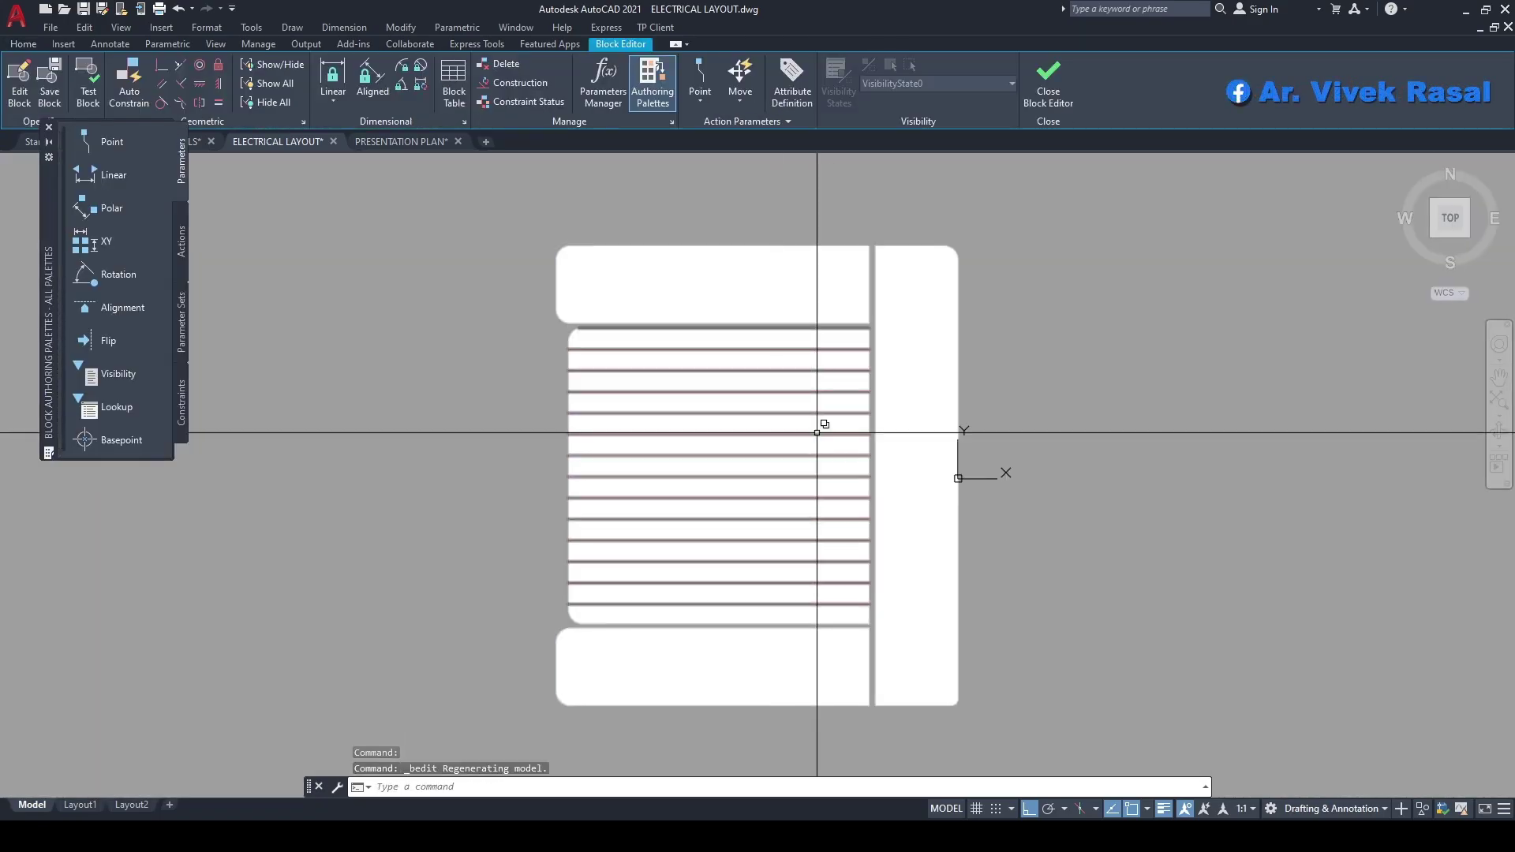
left_click(804, 434)
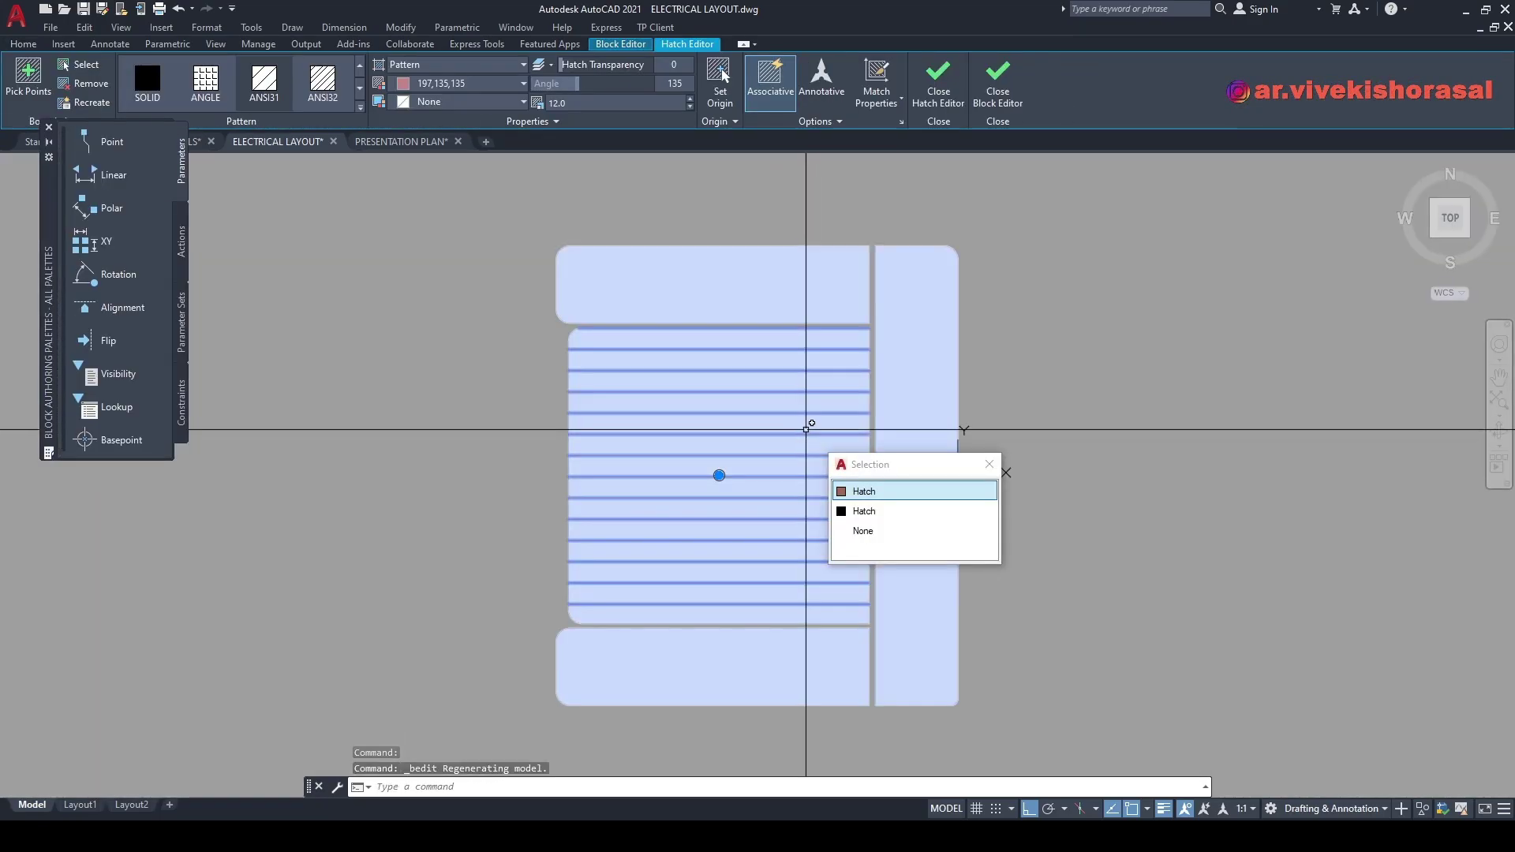
key("Delete")
left_click(1048, 85)
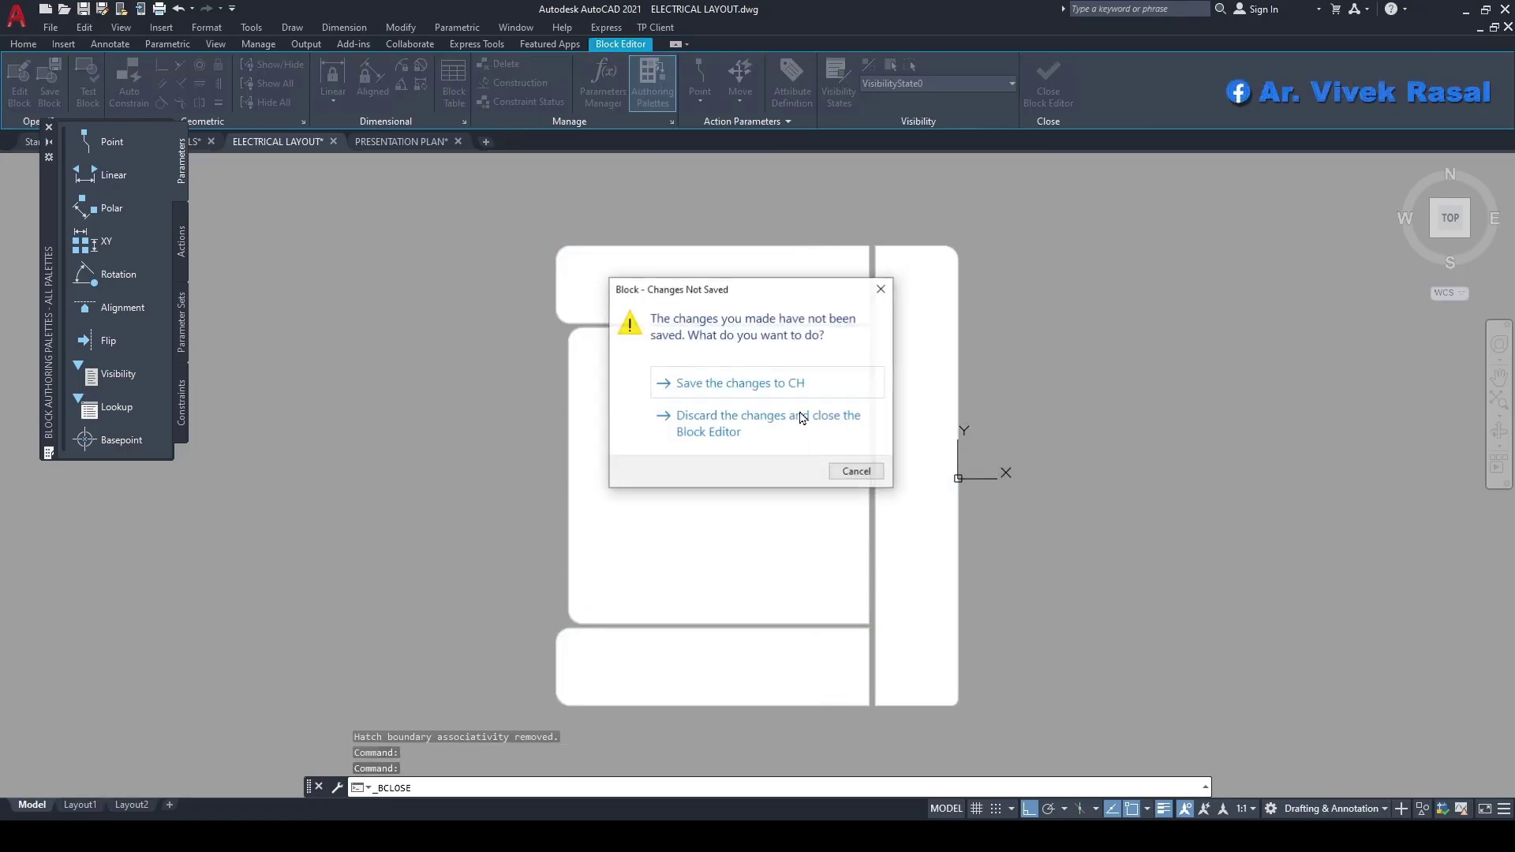
left_click(719, 389)
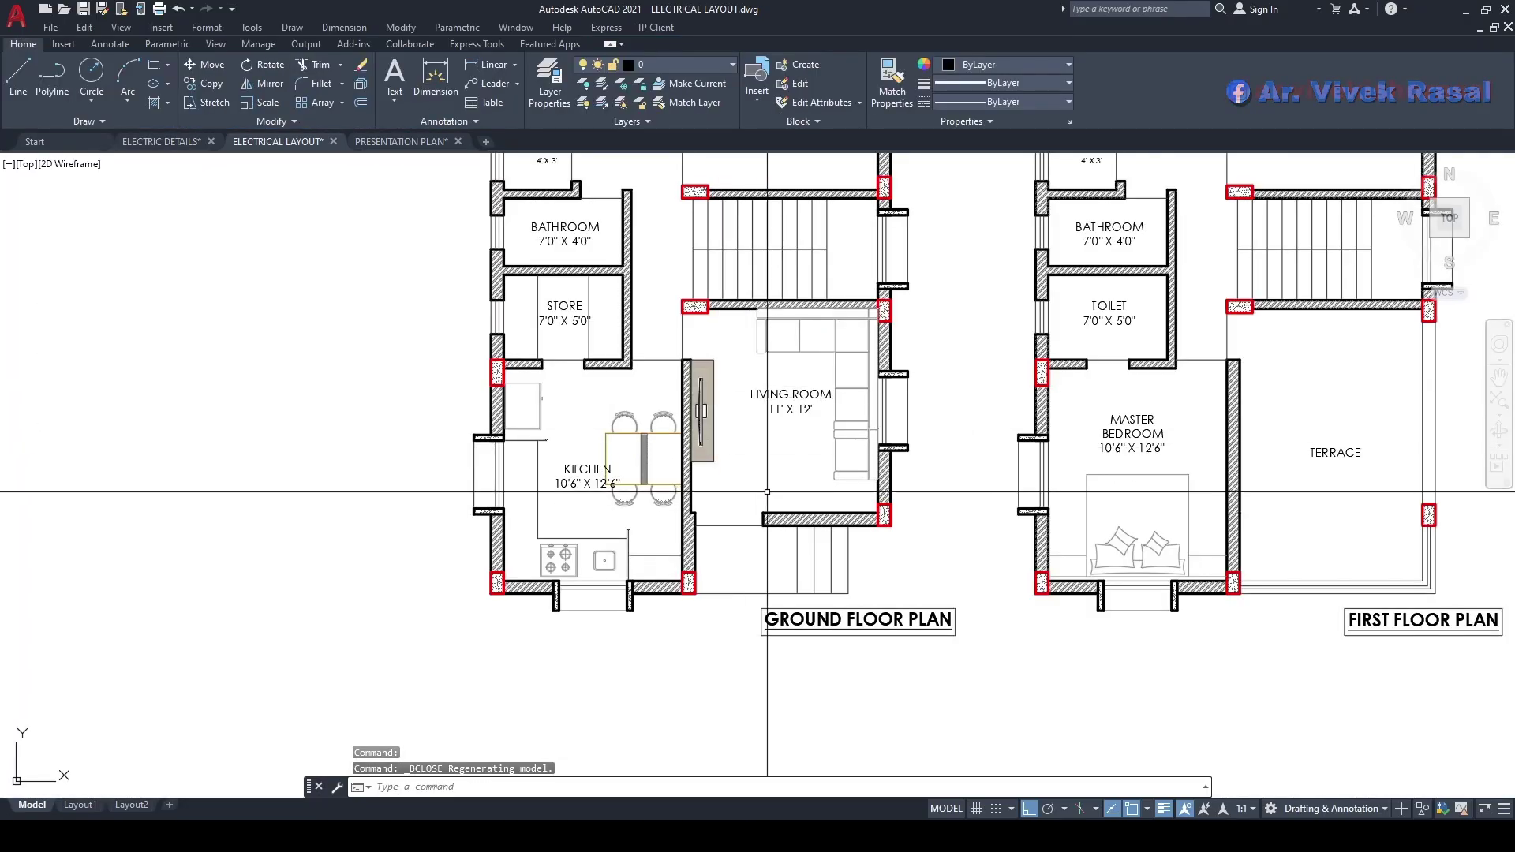
- Set the colour of the TV unit's hatch in the living room to ByLayer
scroll(775, 419, "down", 3)
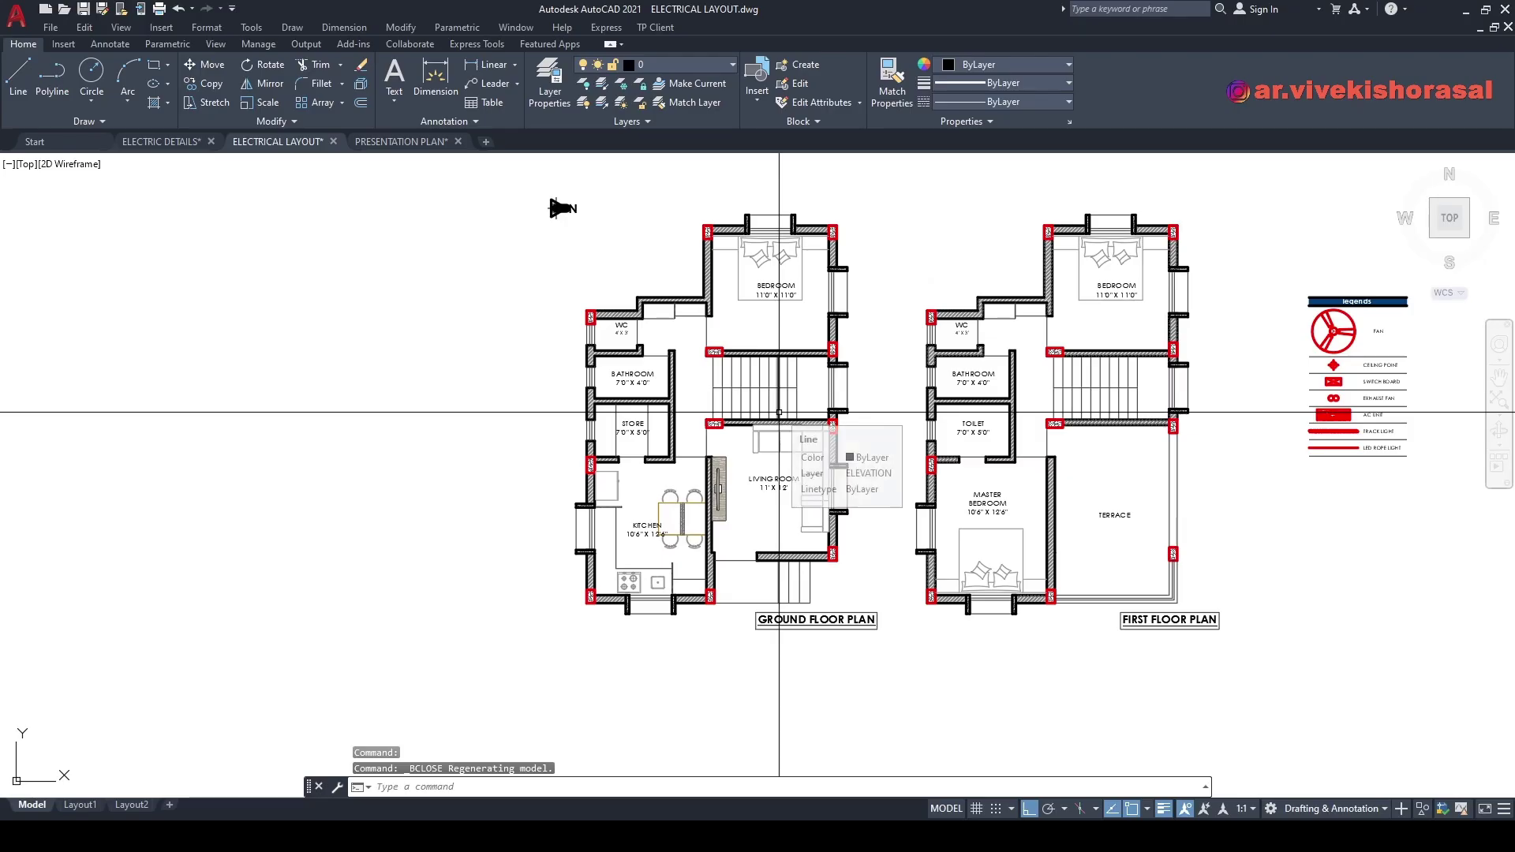
middle_click_drag(976, 384, 823, 355)
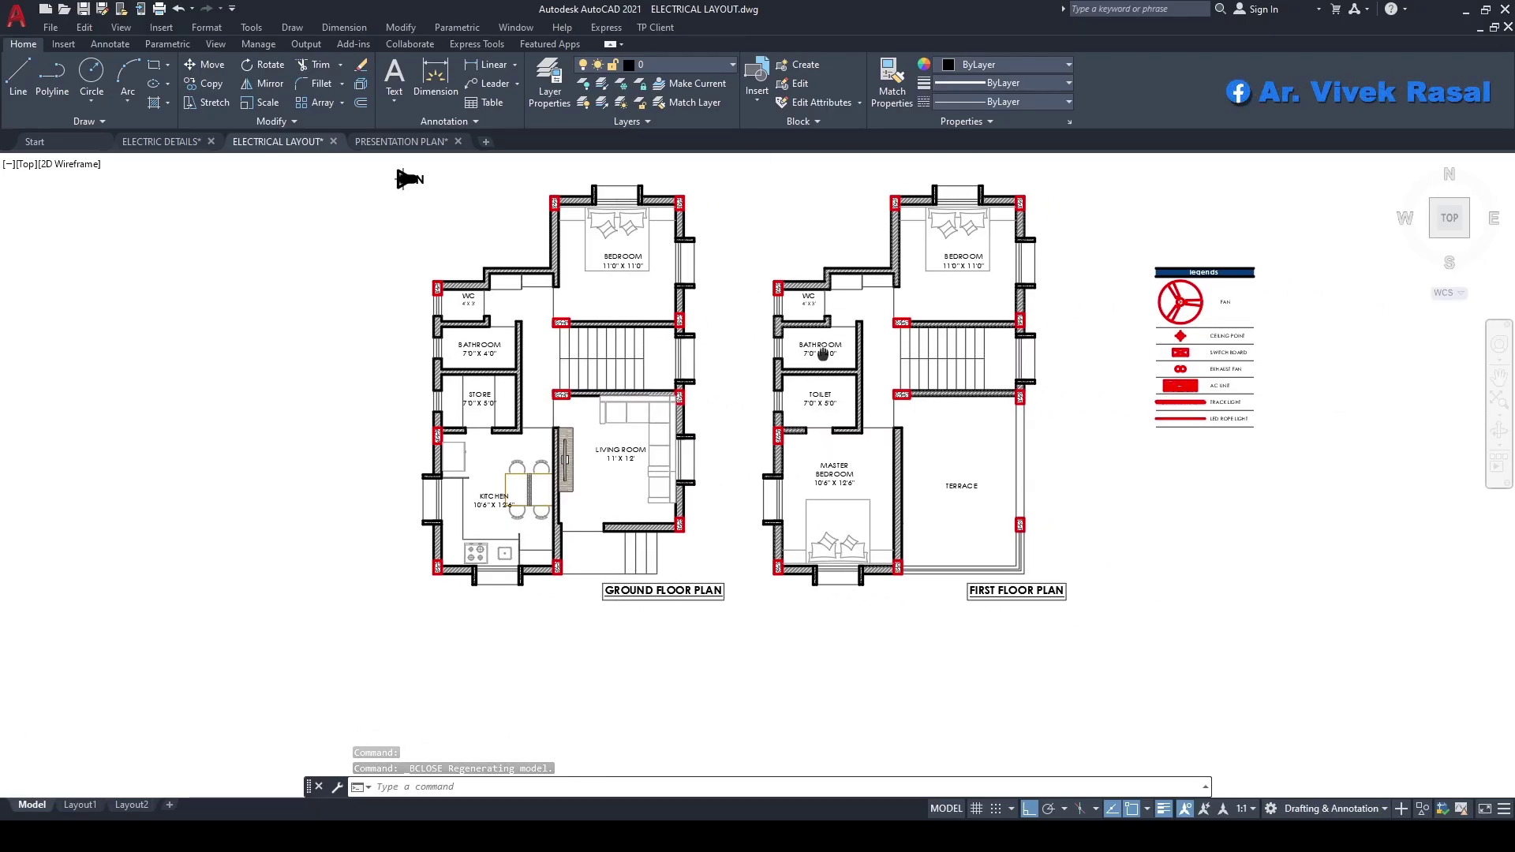
left_click(560, 413)
scroll(581, 473, "up", 5)
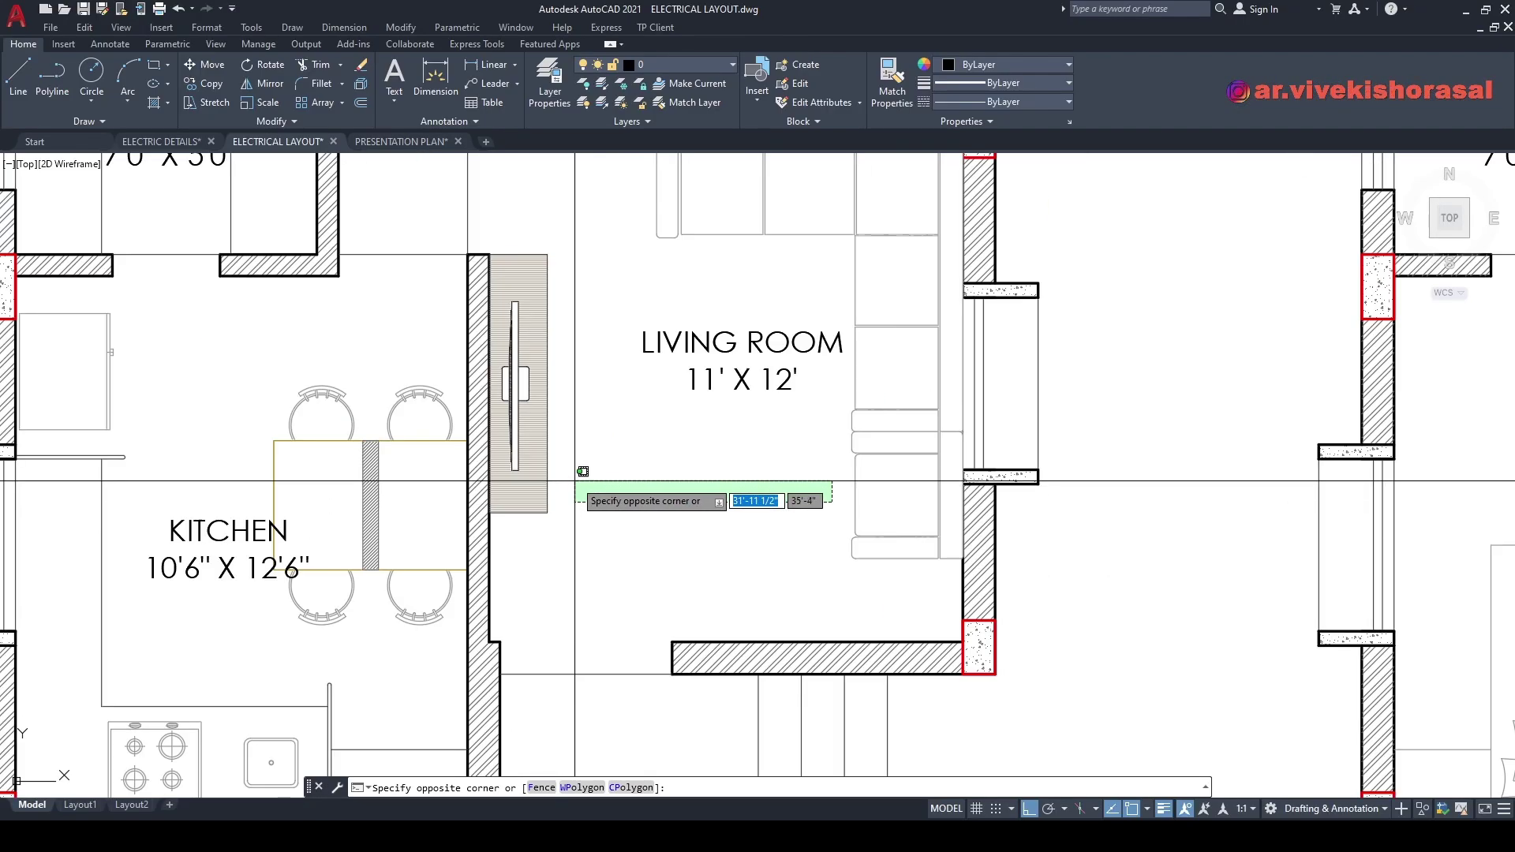
key("Escape")
left_click(533, 419)
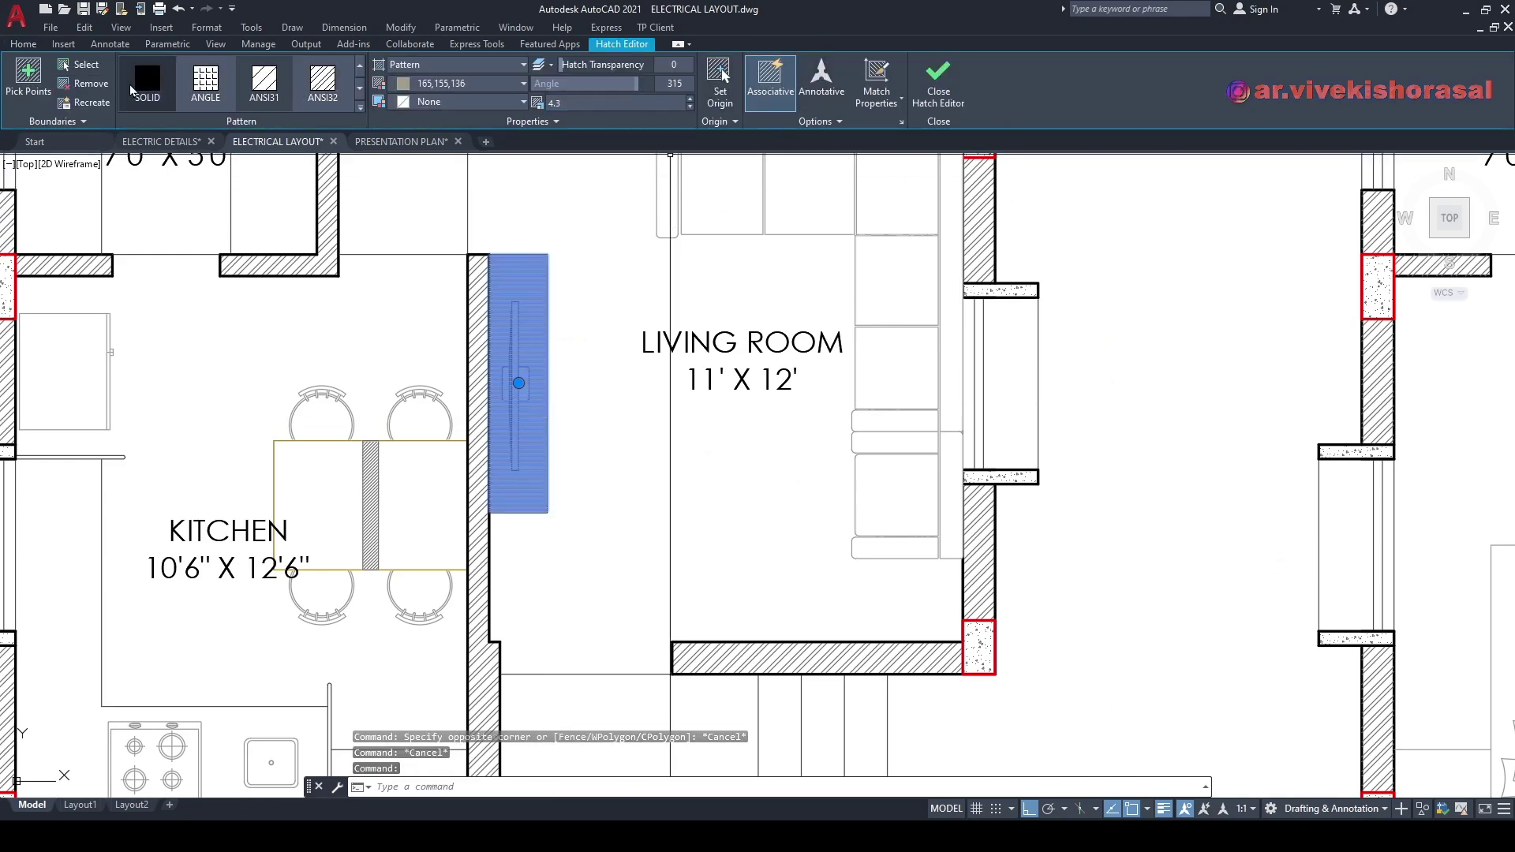
left_click(50, 27)
left_click(52, 28)
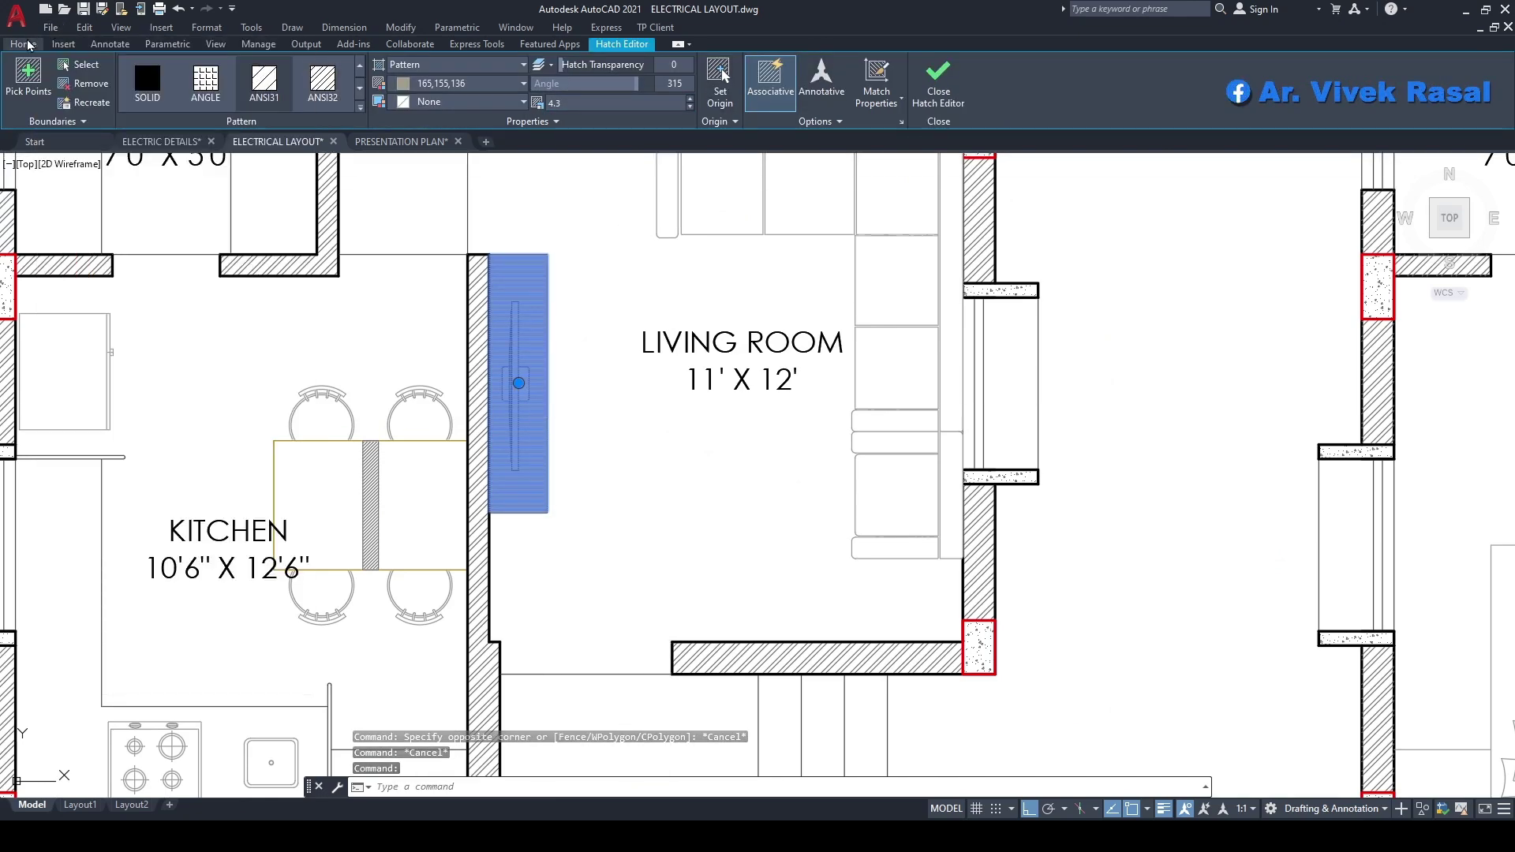
left_click(25, 45)
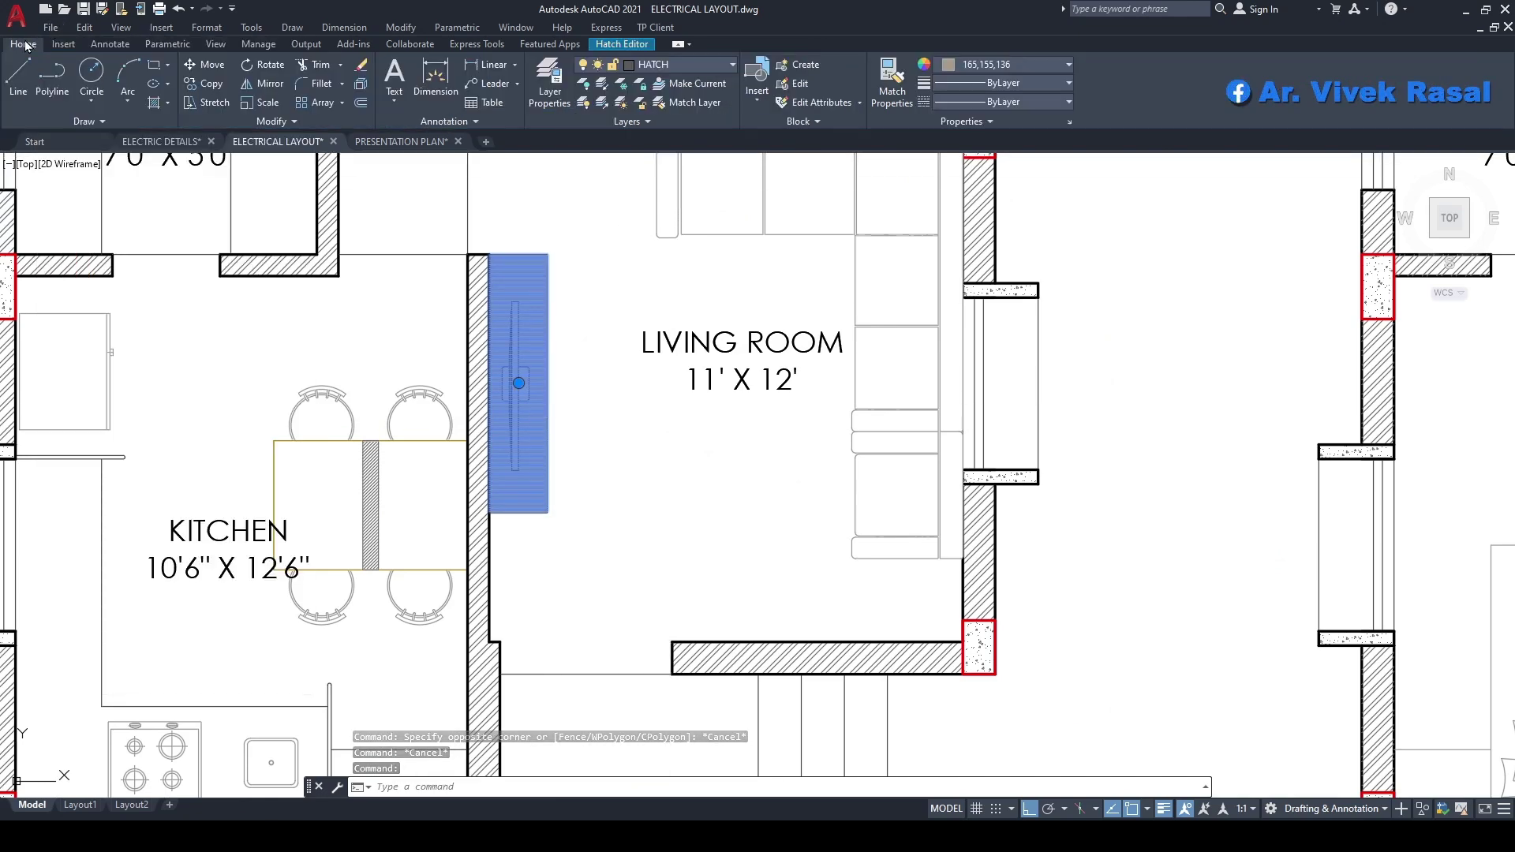
left_click(1020, 64)
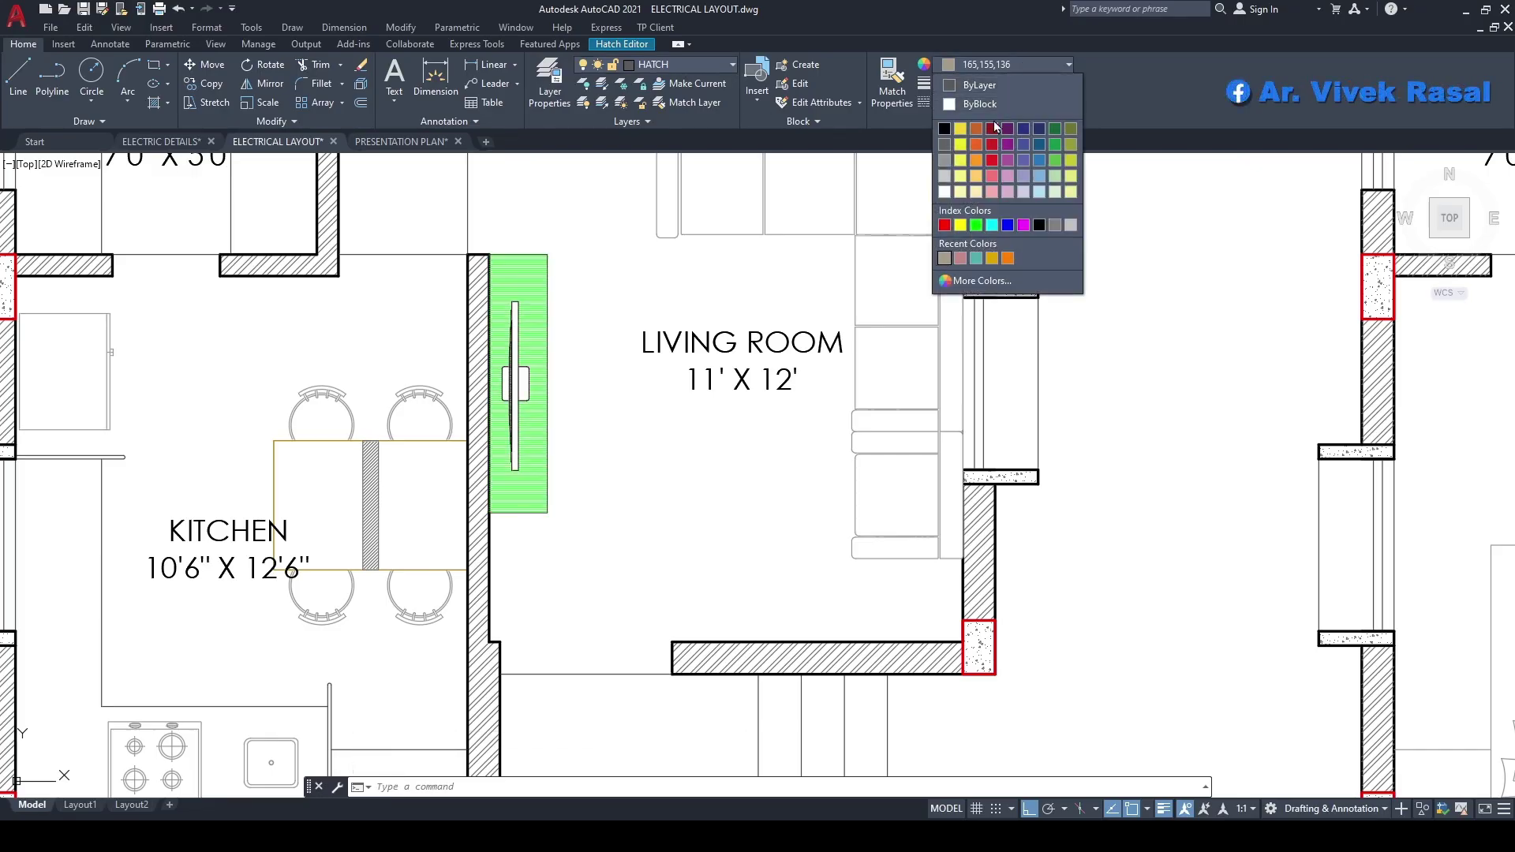
left_click(988, 81)
key("Escape")
- Delete the hatch from the TV unit on the living room wall
scroll(671, 381, "down", 2)
left_click(671, 381)
key("Escape")
left_click(576, 314)
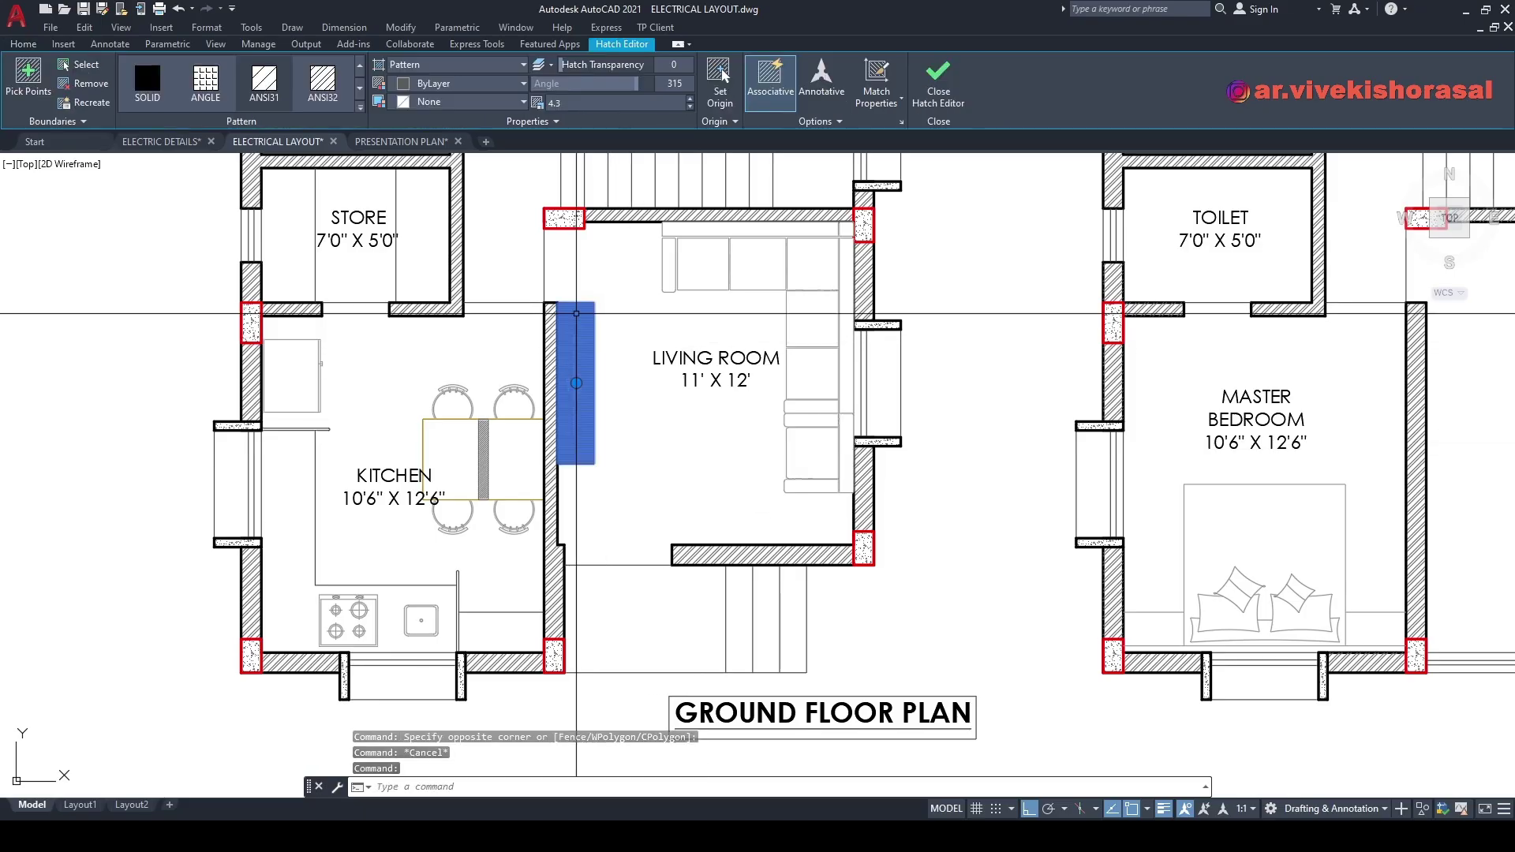
key("Delete")
- Look over the ground-floor and first-floor plans to check the furniture for remaining coloured hatches
scroll(624, 434, "down", 4)
middle_click_drag(638, 432, 741, 433)
middle_click_drag(872, 442, 753, 474)
scroll(829, 484, "up", 3)
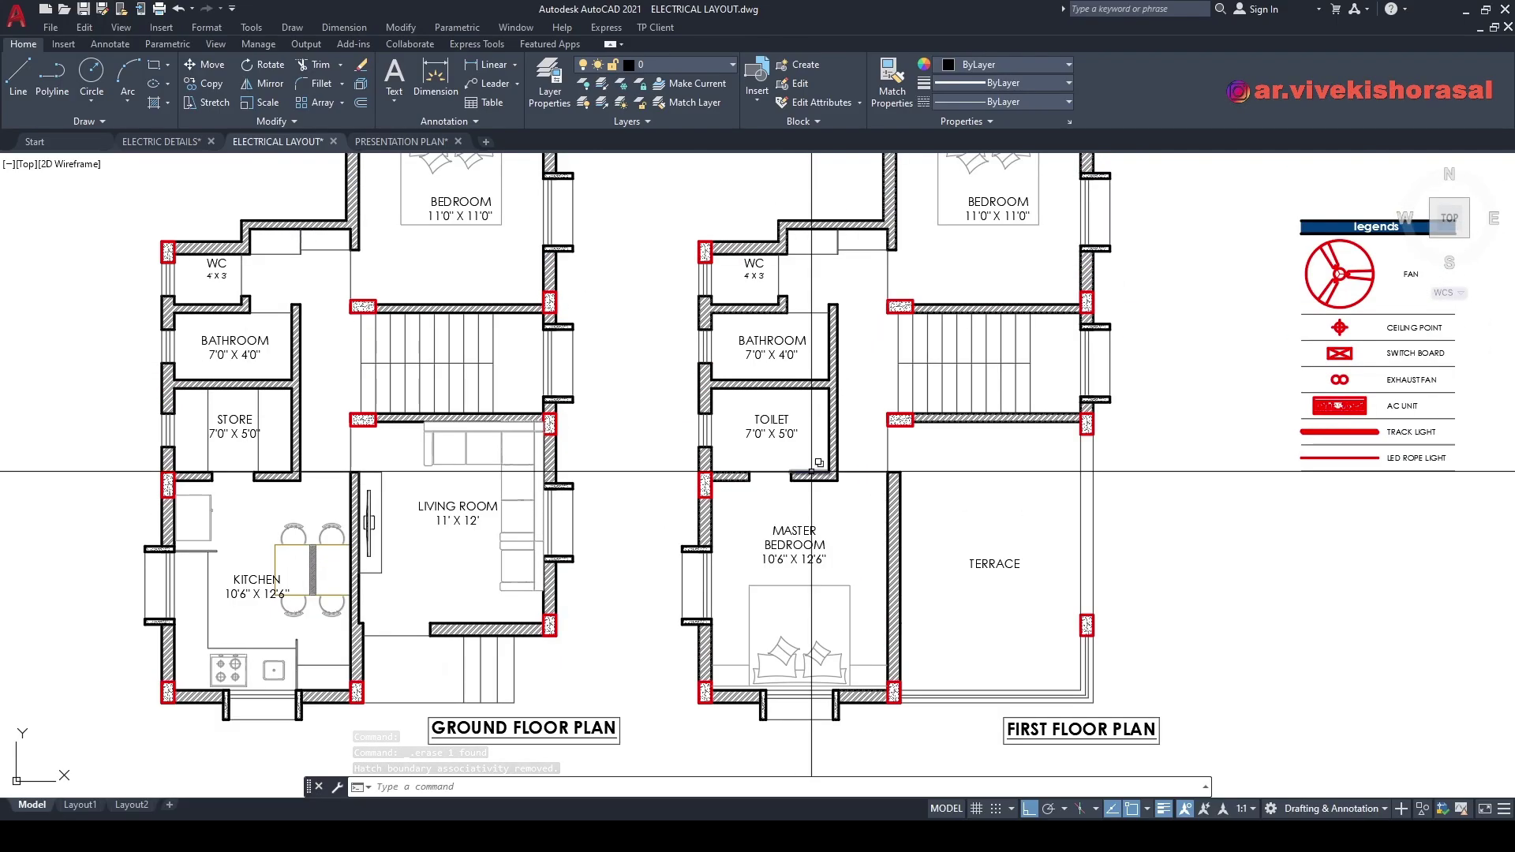
scroll(811, 466, "down", 3)
mouse_move(574, 524)
middle_mouse_down()
mouse_move(656, 545)
mouse_move(734, 530)
middle_mouse_up()
scroll(683, 517, "up", 3)
middle_click_drag(675, 601, 726, 560)
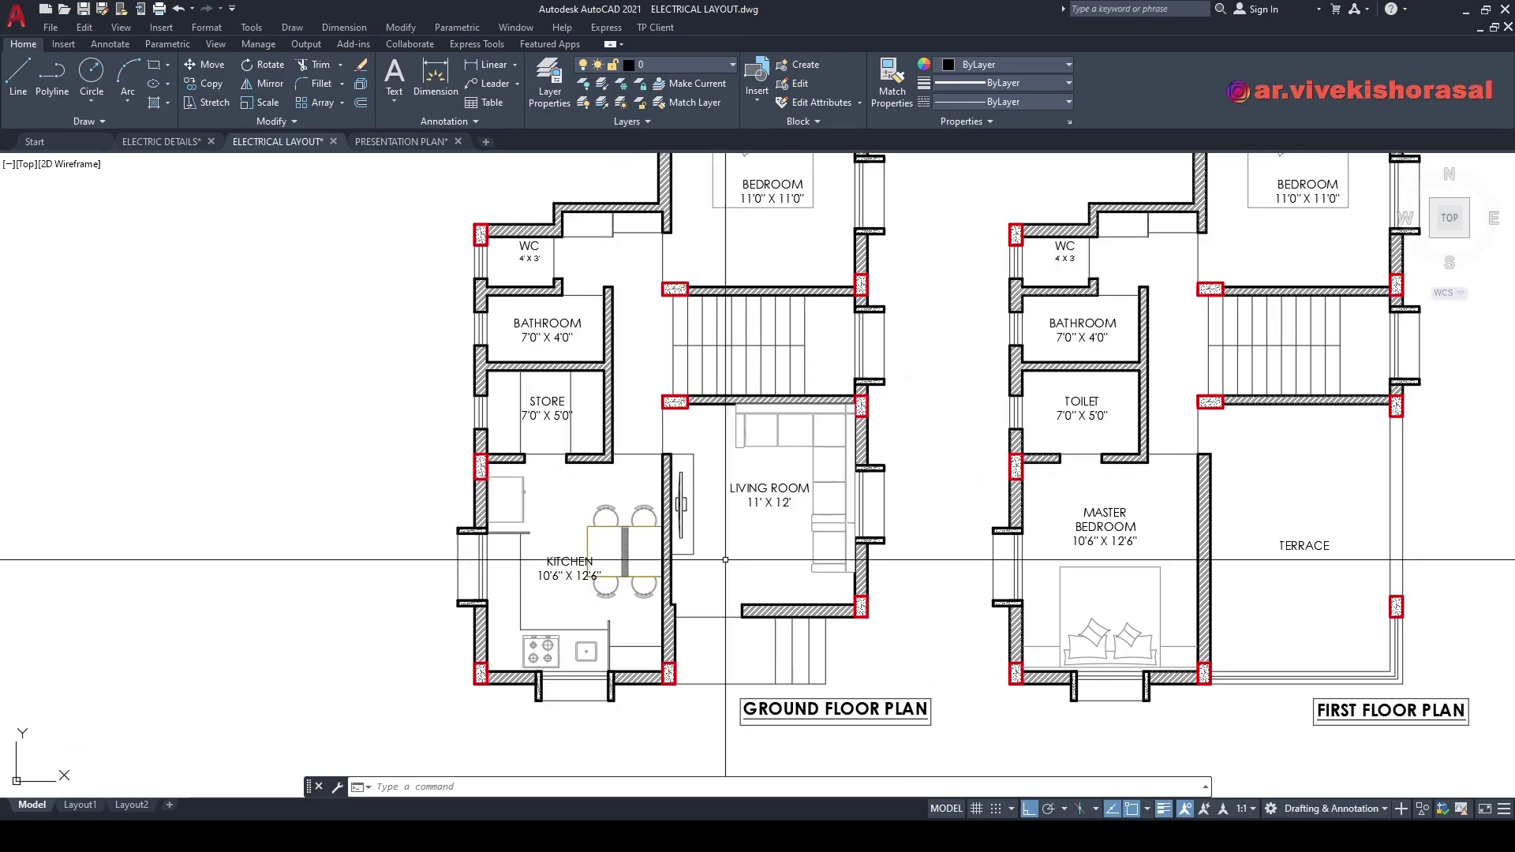
- Draw lines from the wall corner below the TV unit up to the column and across the living room, perpendicular to the opposite column's face
scroll(719, 578, "up", 2)
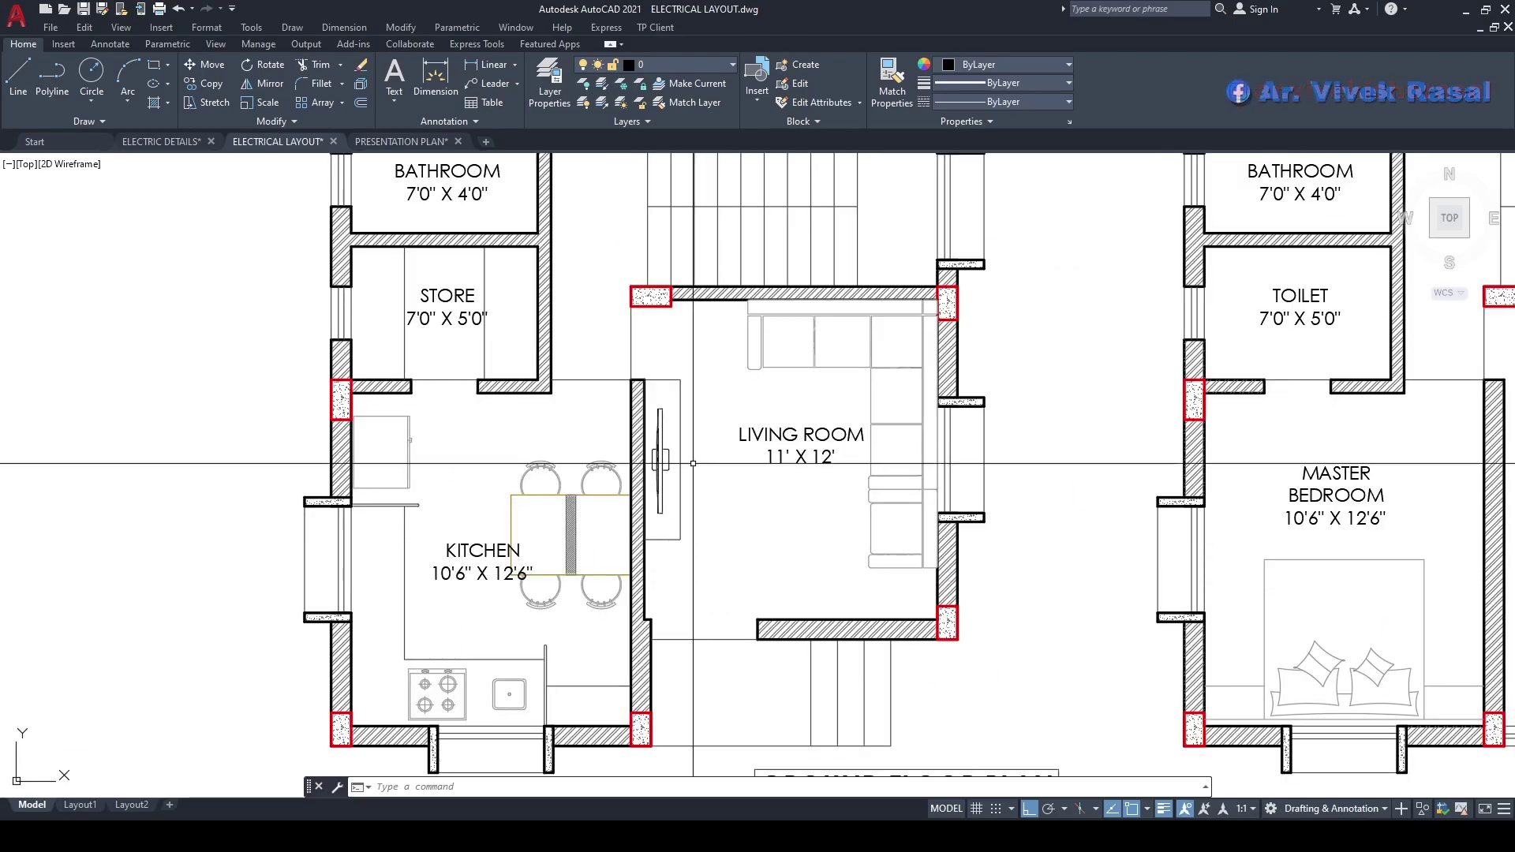
middle_click_drag(692, 509, 707, 561)
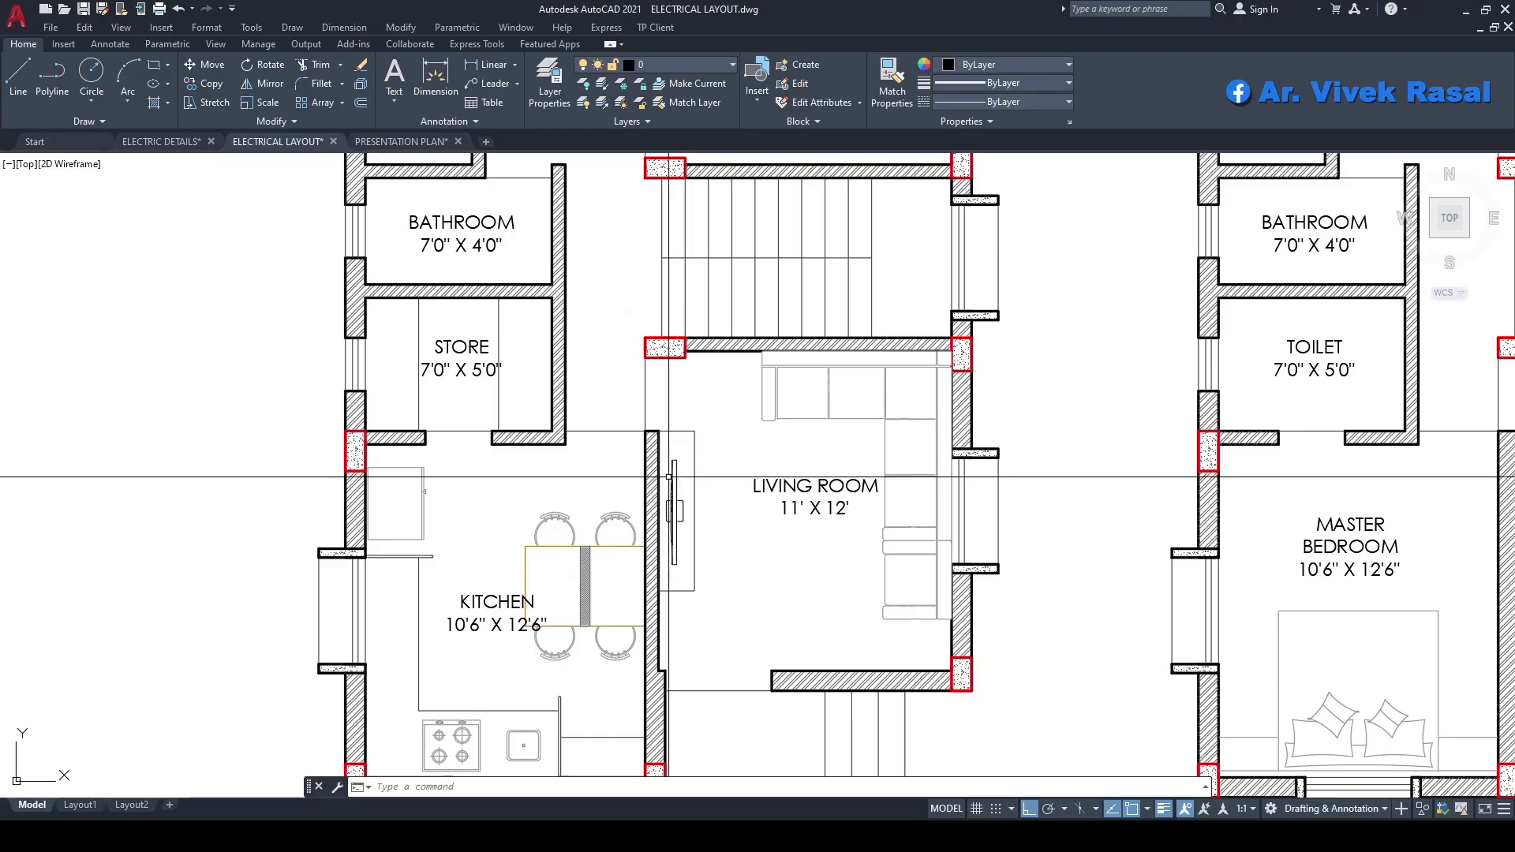
type("l")
key("Return")
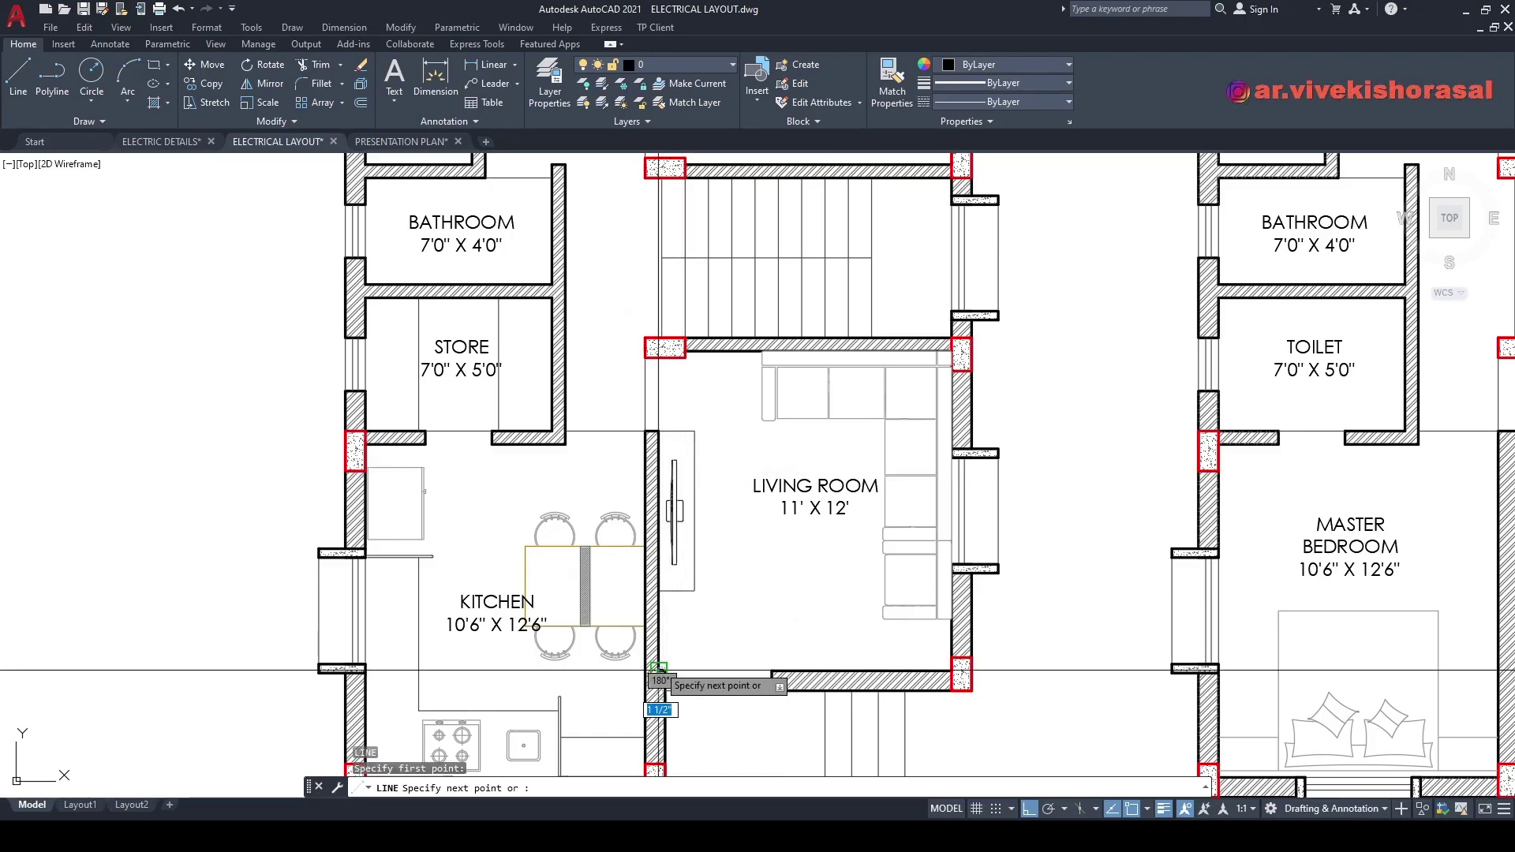
scroll(668, 691, "up", 4)
left_click(668, 691)
scroll(694, 698, "down", 4)
scroll(615, 344, "up", 4)
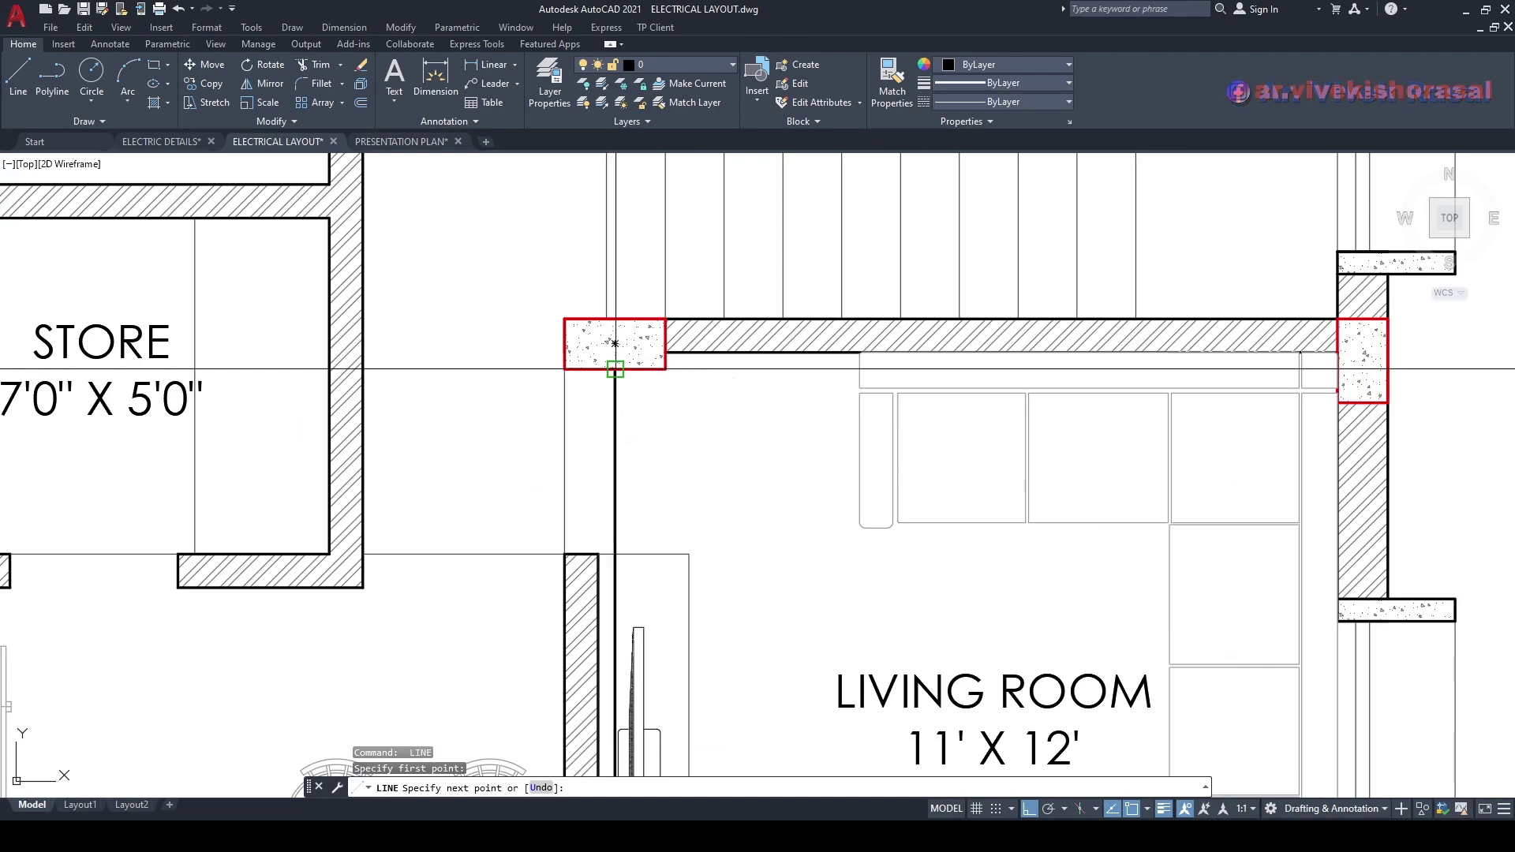
scroll(615, 344, "down", 4)
scroll(616, 353, "up", 2)
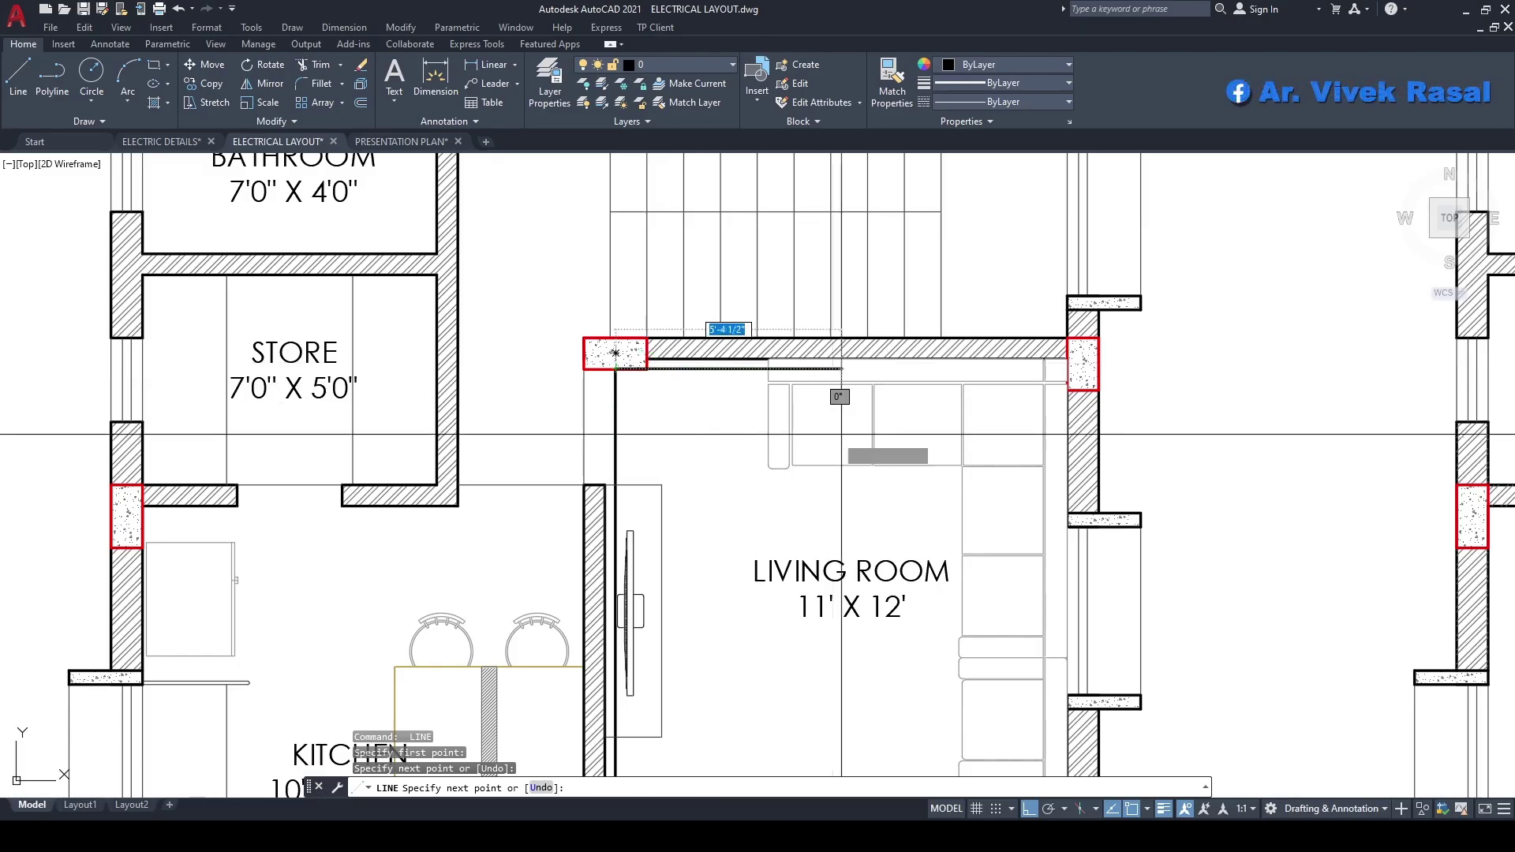
scroll(1027, 378, "up", 6)
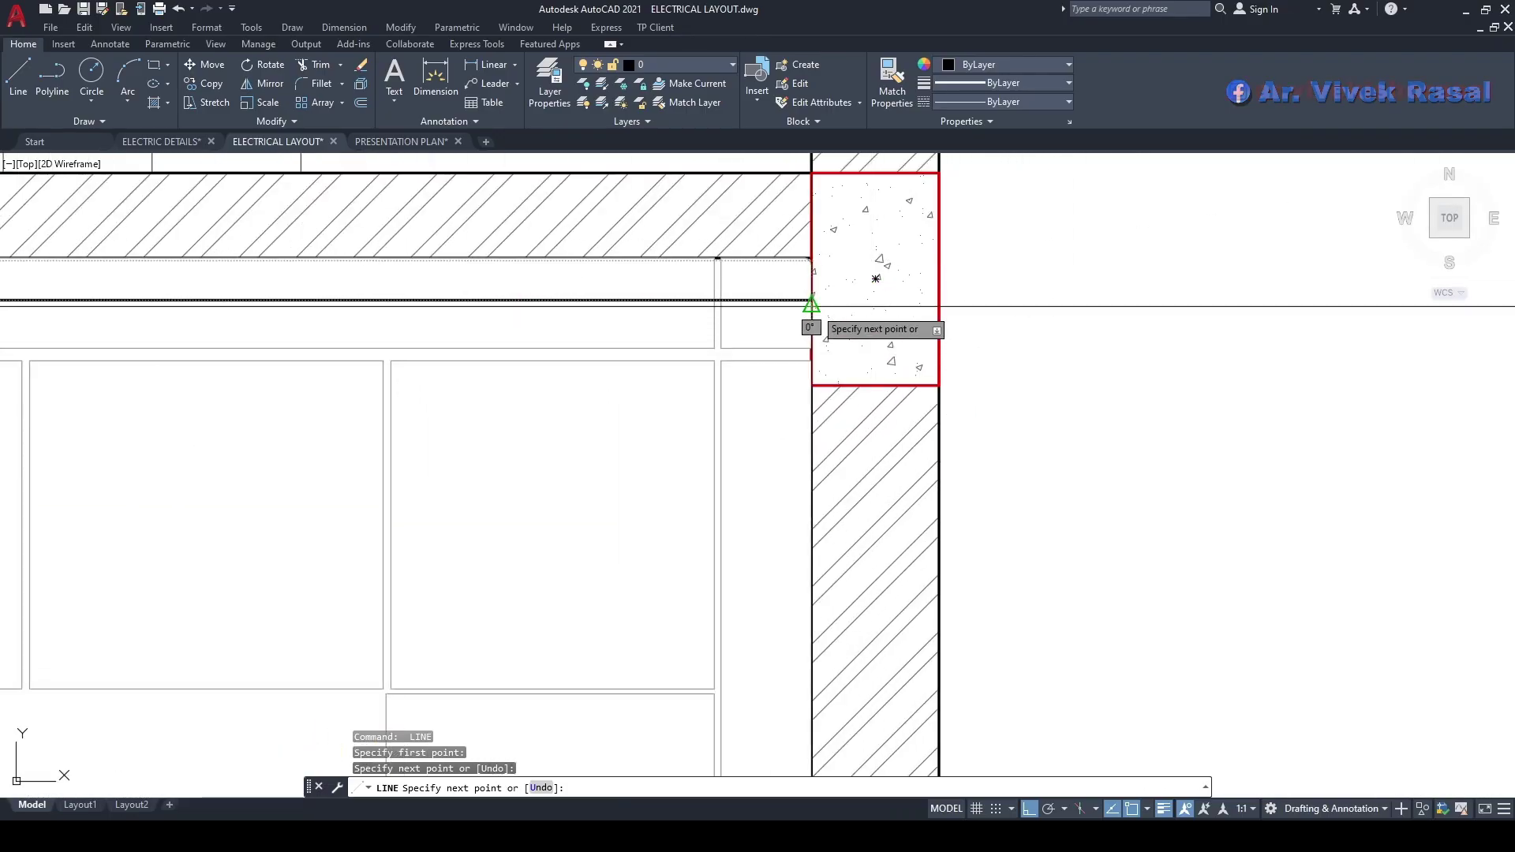
right_click(818, 300, "shift")
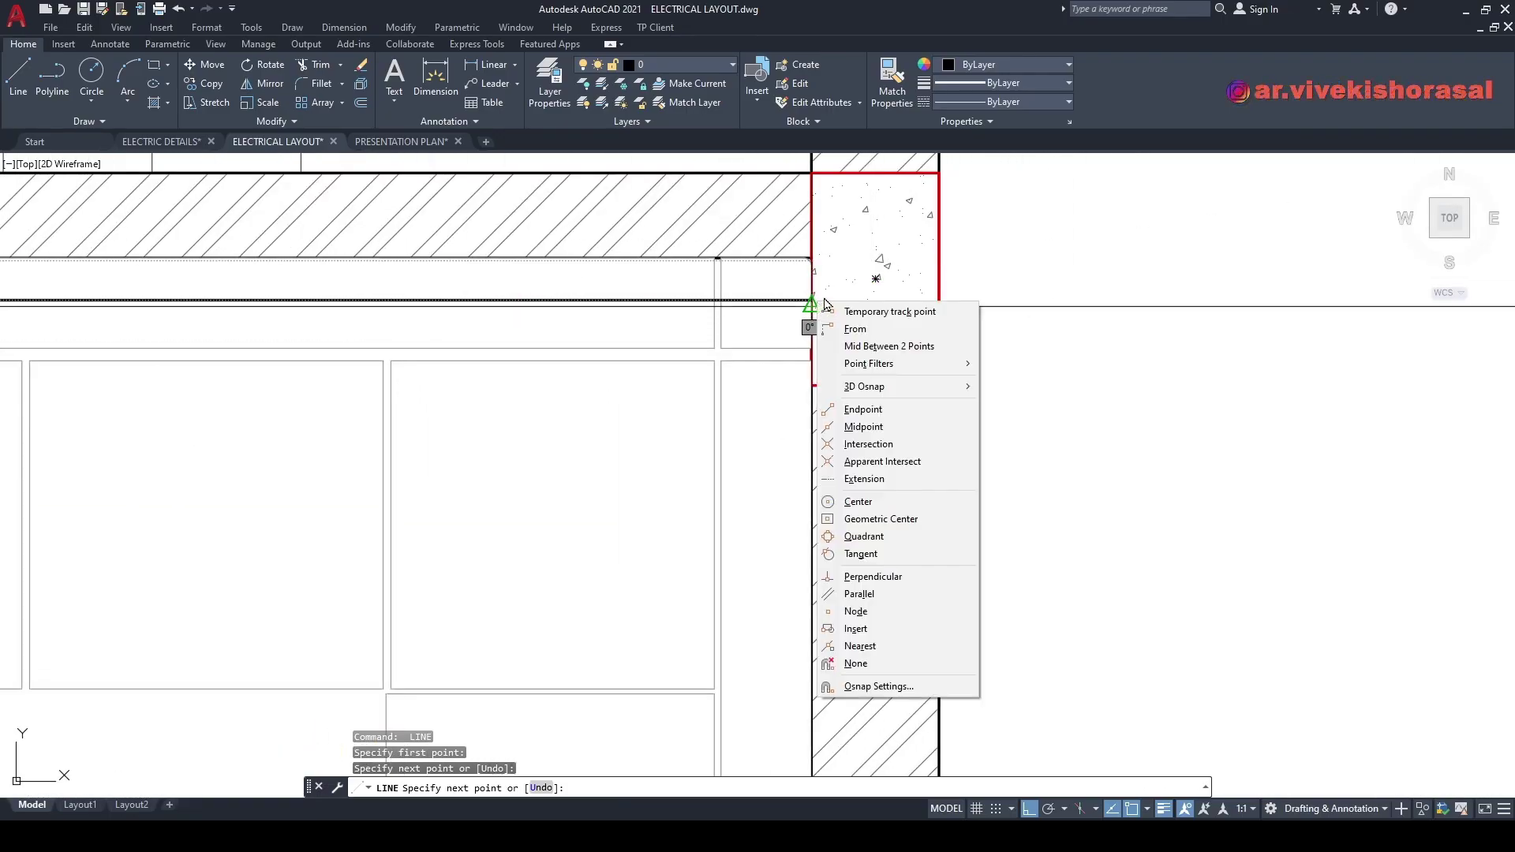
left_click(873, 577)
scroll(868, 268, "down", 5)
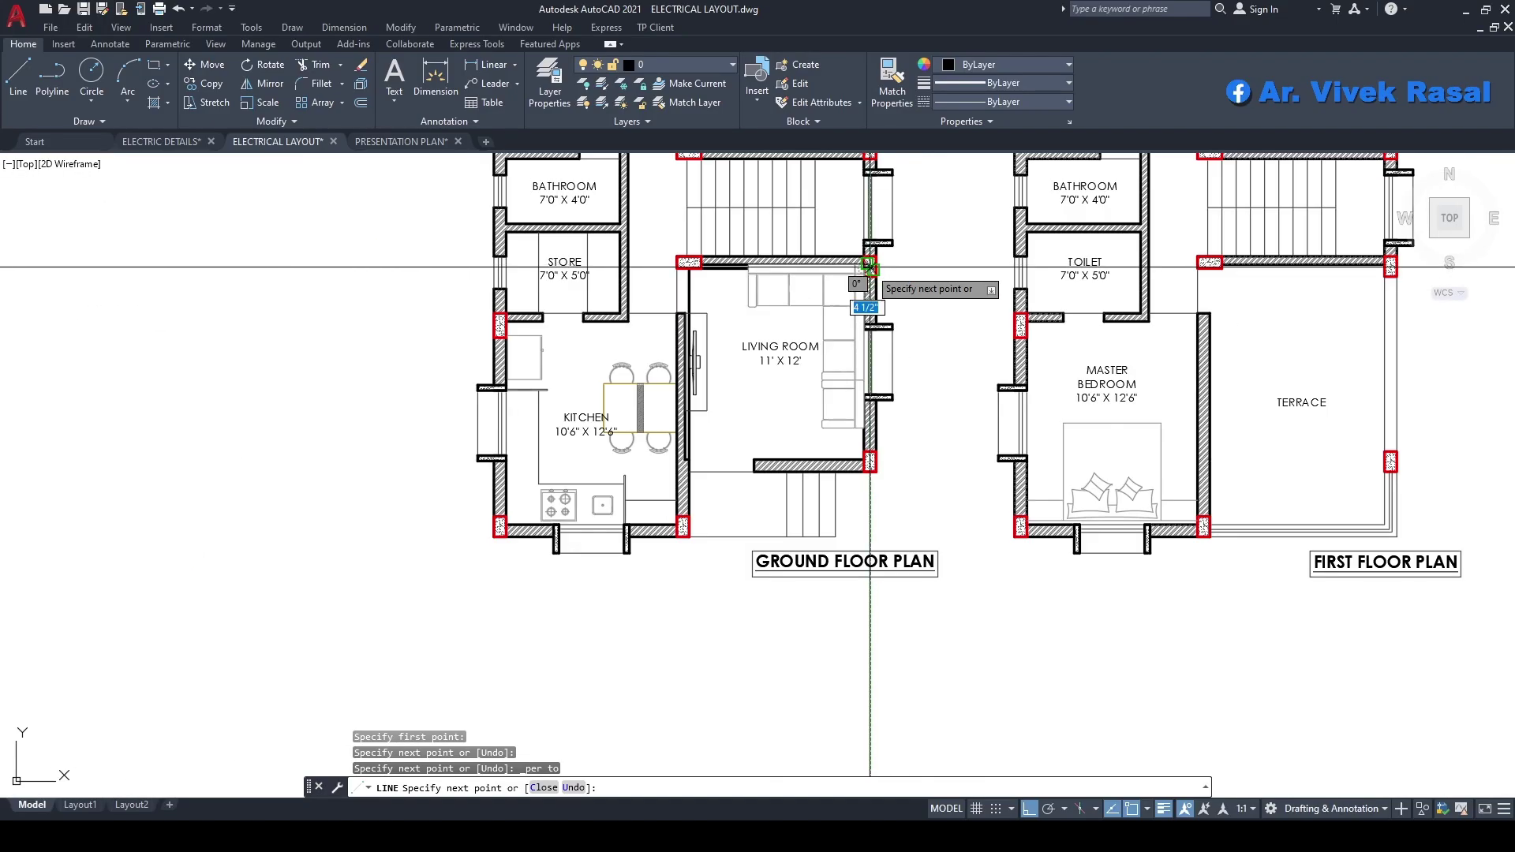
key("Escape")
- Send the living room corner sofa to the back of the draw order
left_click(806, 279)
left_click(780, 295)
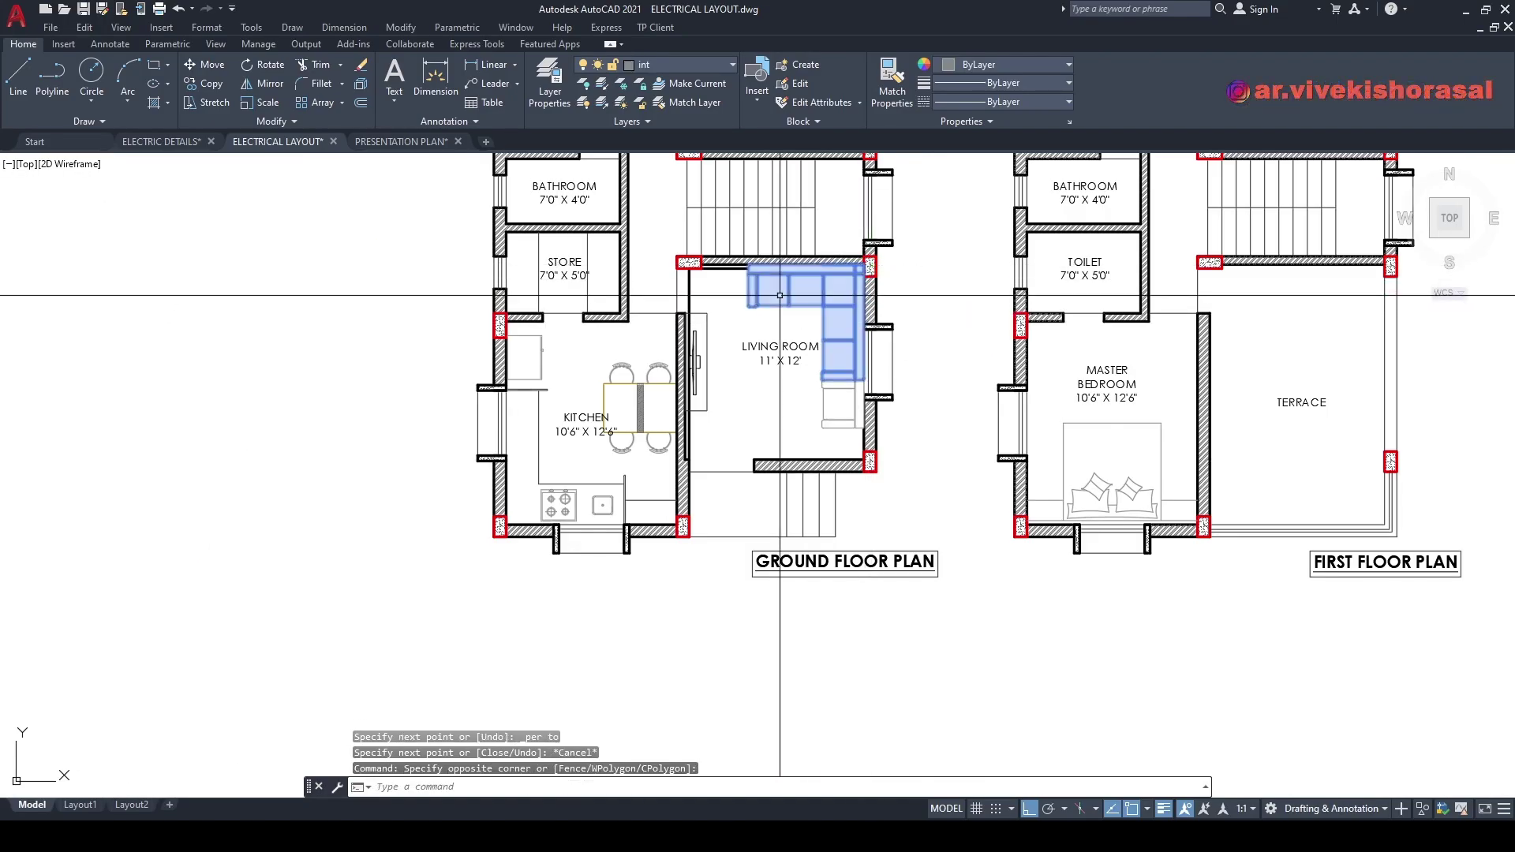
type("DR")
key("Return")
- Draw a diagonal line across the living room from the column above the TV unit to the opposite lower corner
middle_click_drag(769, 328, 785, 379)
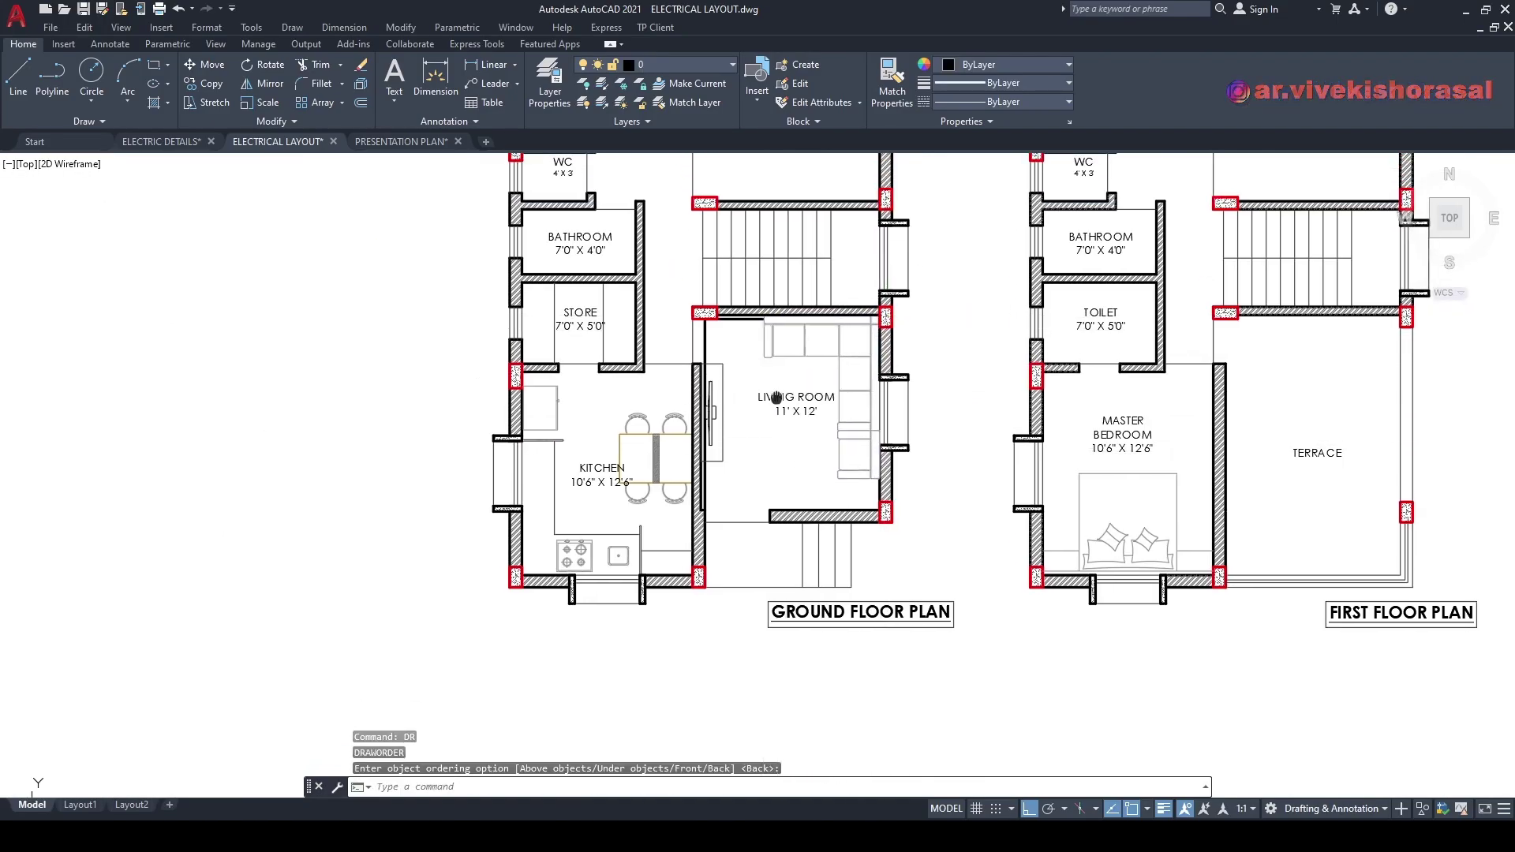
scroll(705, 337, "up", 2)
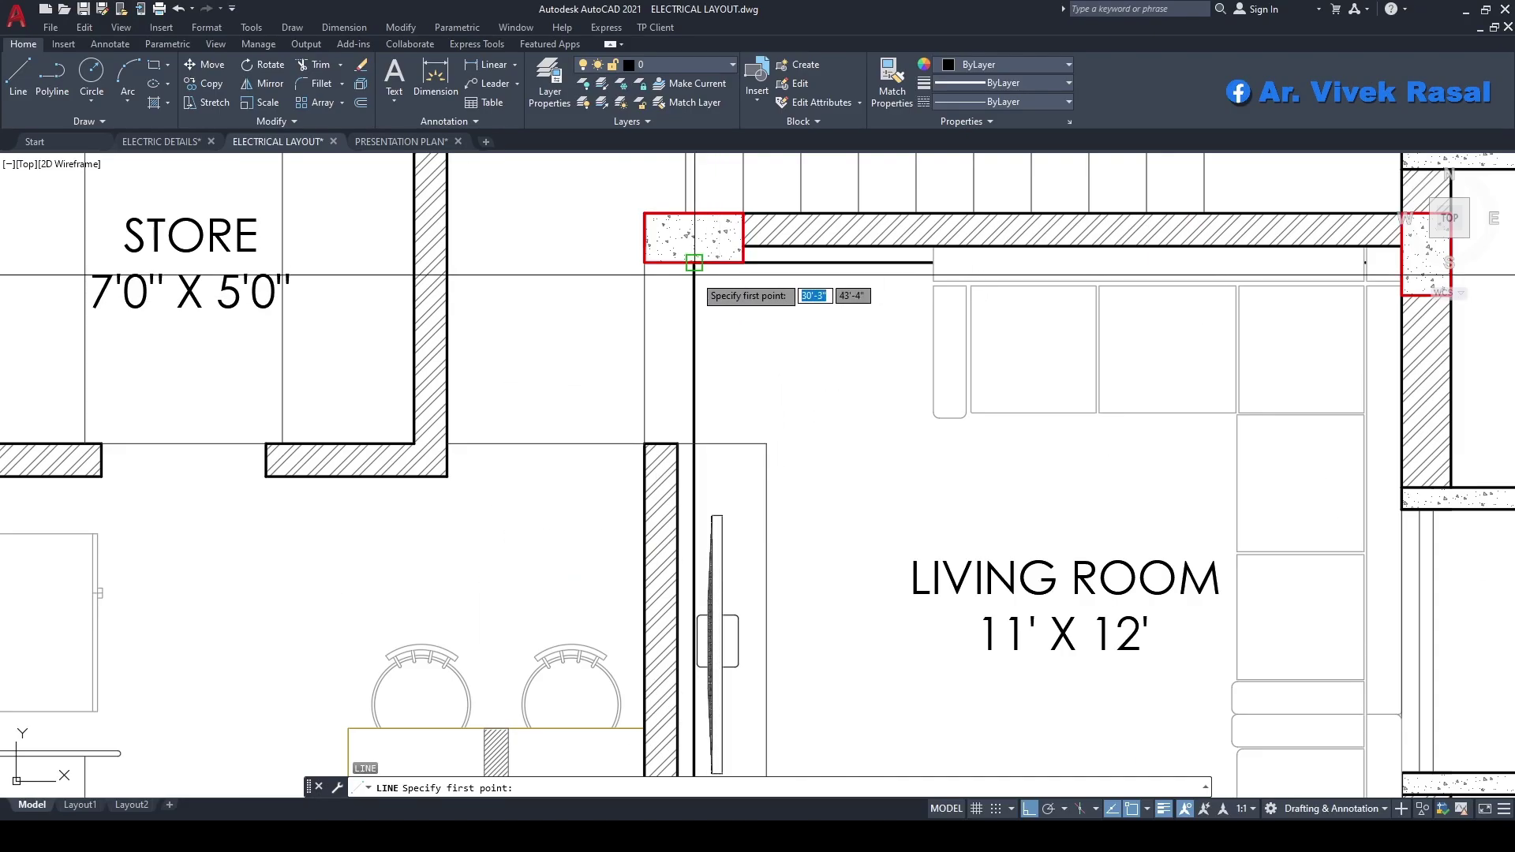
scroll(705, 316, "down", 2)
left_click(703, 301)
scroll(981, 610, "up", 3)
left_click(1017, 517)
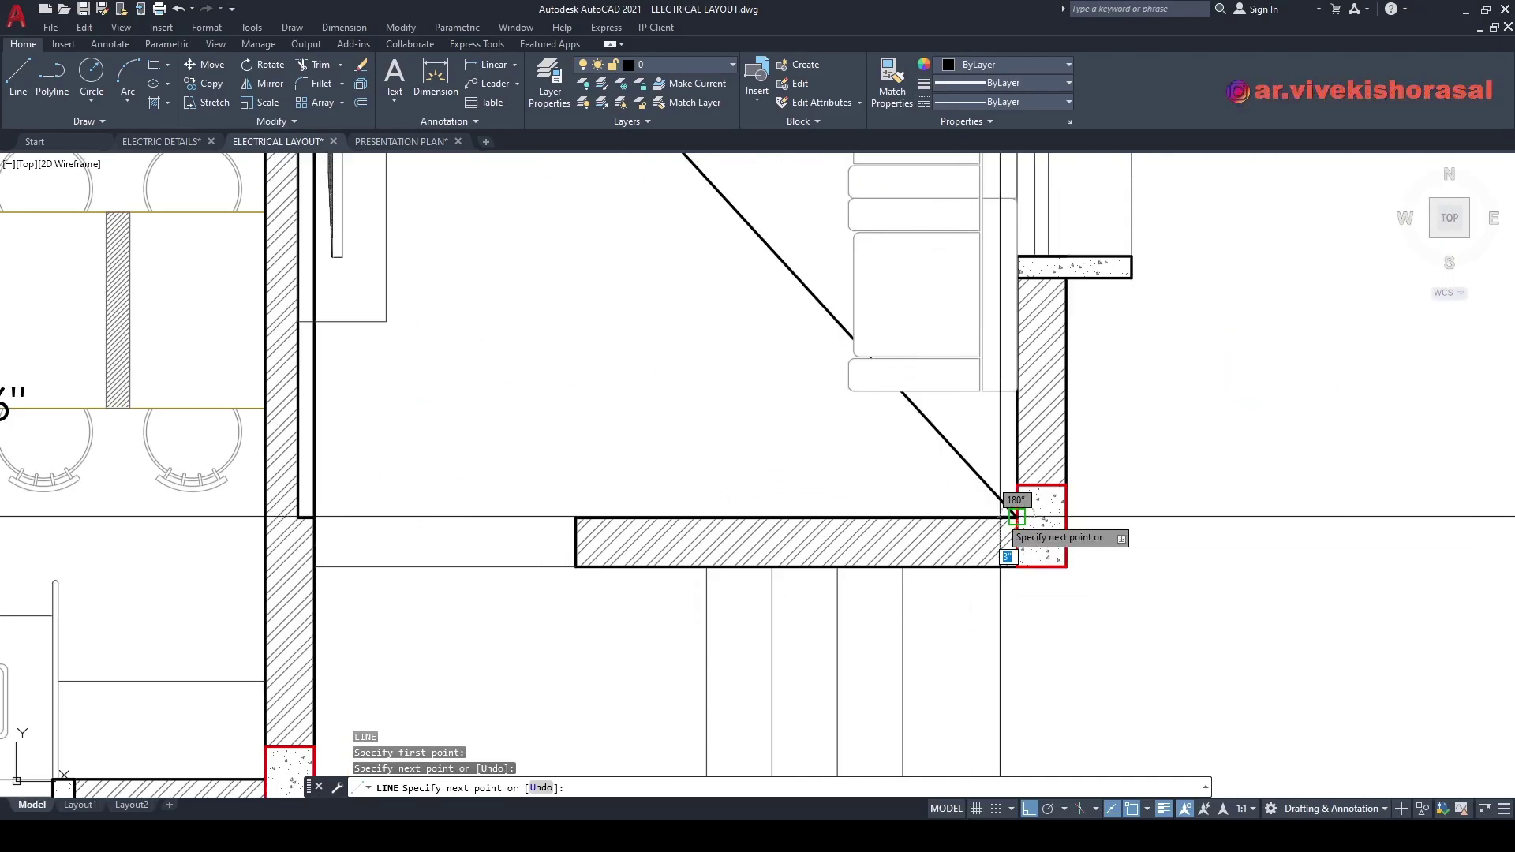
key("Return")
- Draw the second living room diagonal from the wall corner below the TV unit to the column beside the corner sofa
middle_click_drag(316, 514, 440, 565)
type("l")
key("Return")
left_click(441, 565)
scroll(440, 565, "down", 4)
scroll(727, 251, "up", 5)
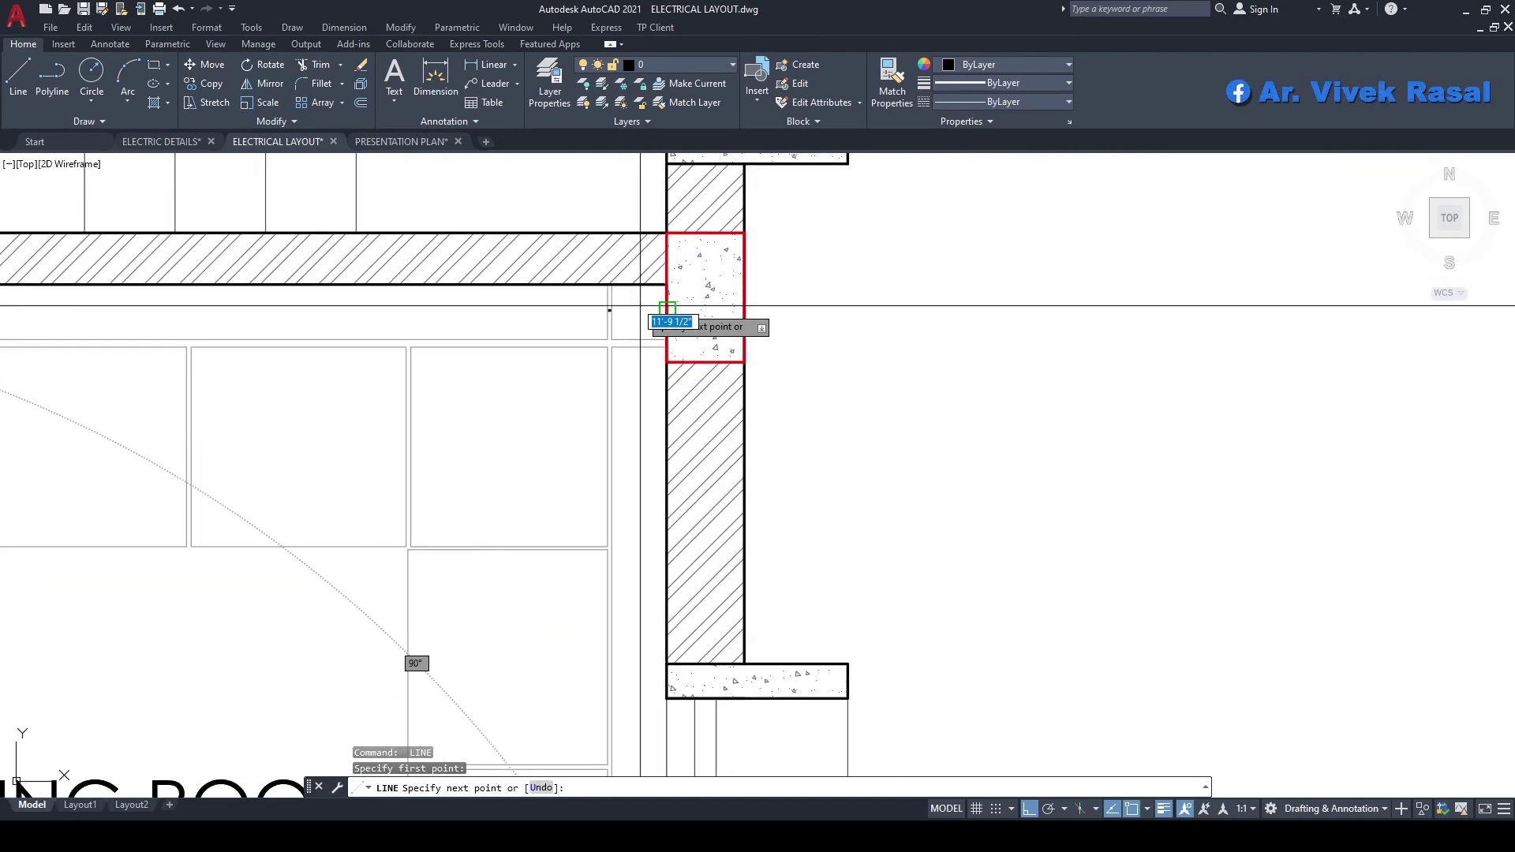
scroll(663, 315, "down", 3)
key("Escape")
- Reapply the Back draw order to the corner sofa and regenerate the drawing
left_click(676, 392)
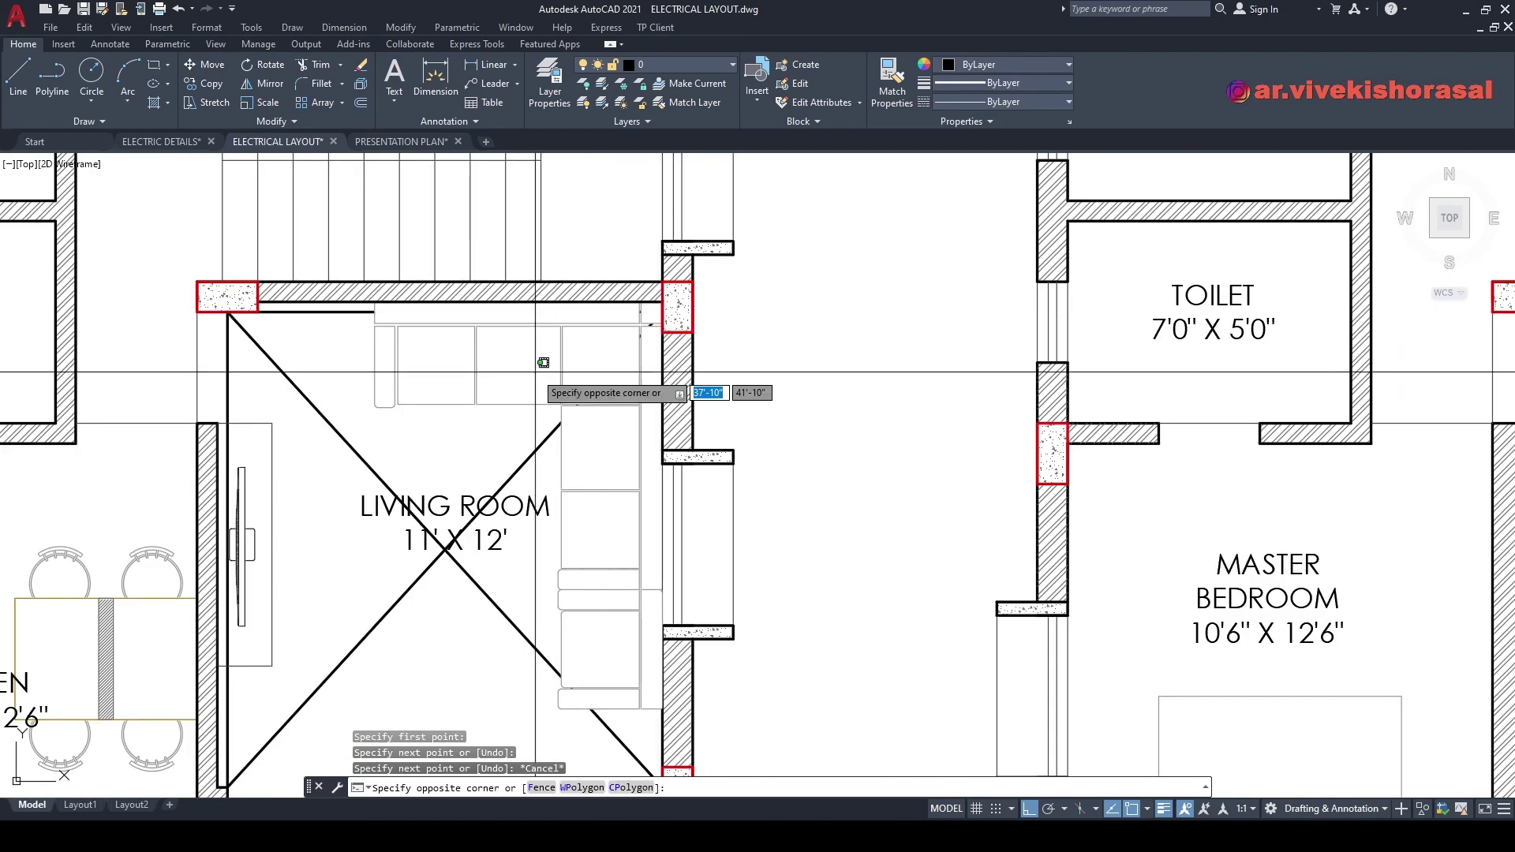
key("Return")
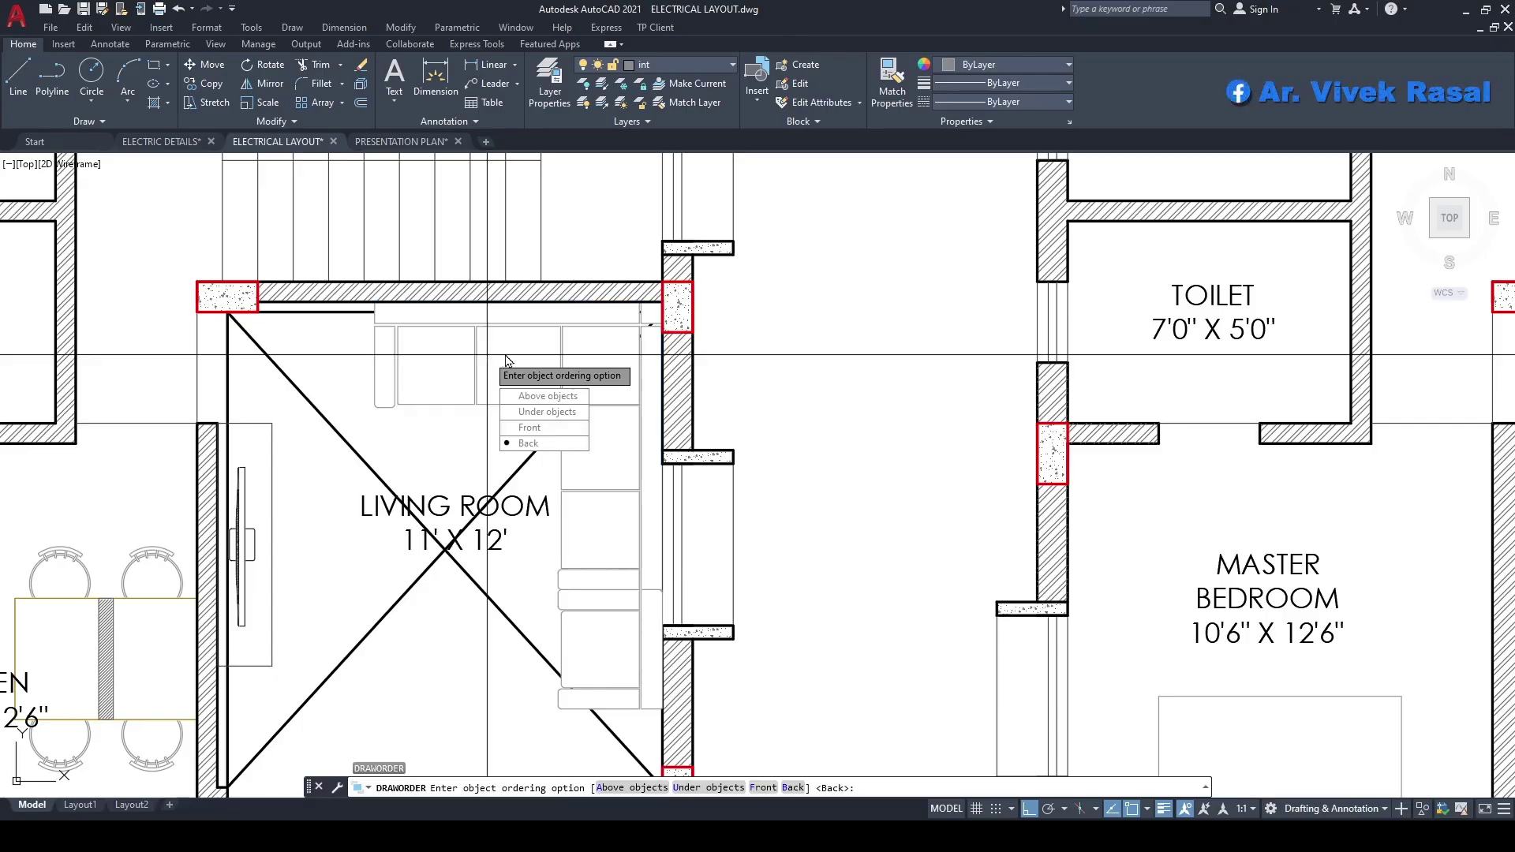
left_click(532, 444)
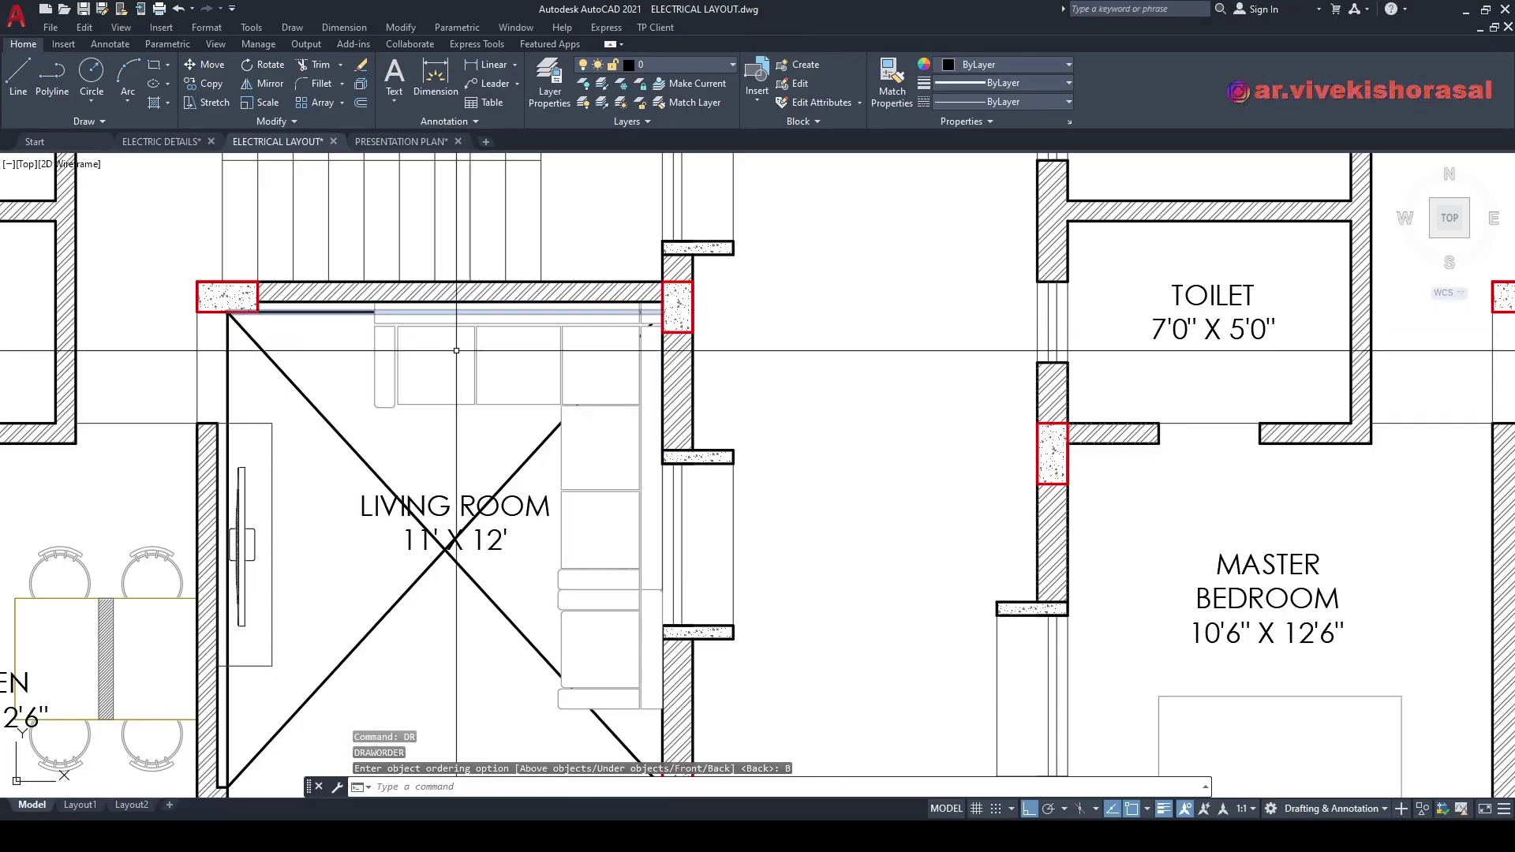
type("RE")
key("Return")
- Turn off the TEXT layer to hide the room labels
scroll(466, 414, "down", 4)
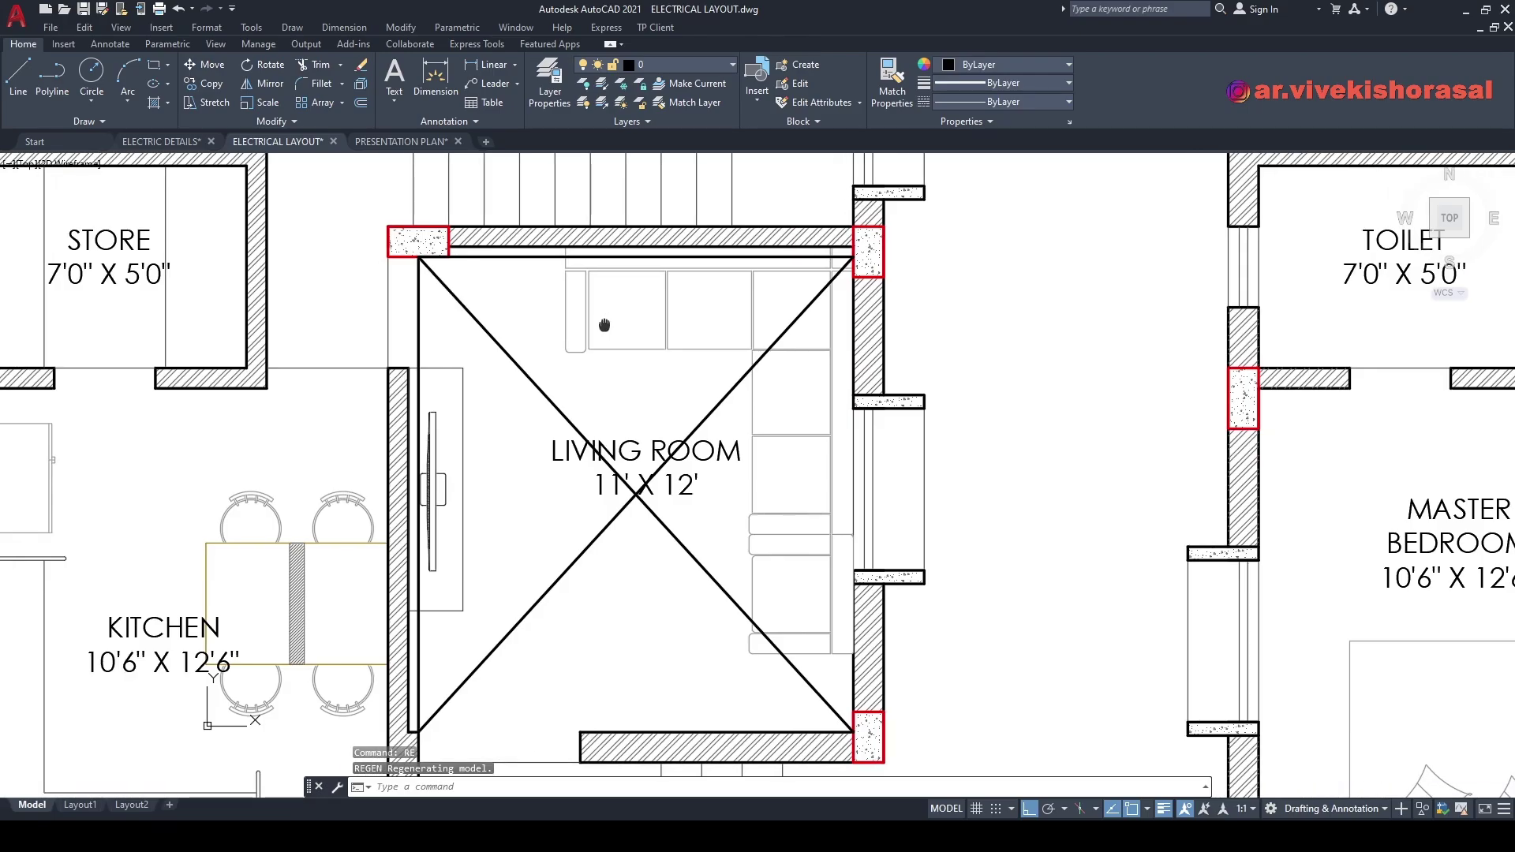
scroll(680, 409, "up", 2)
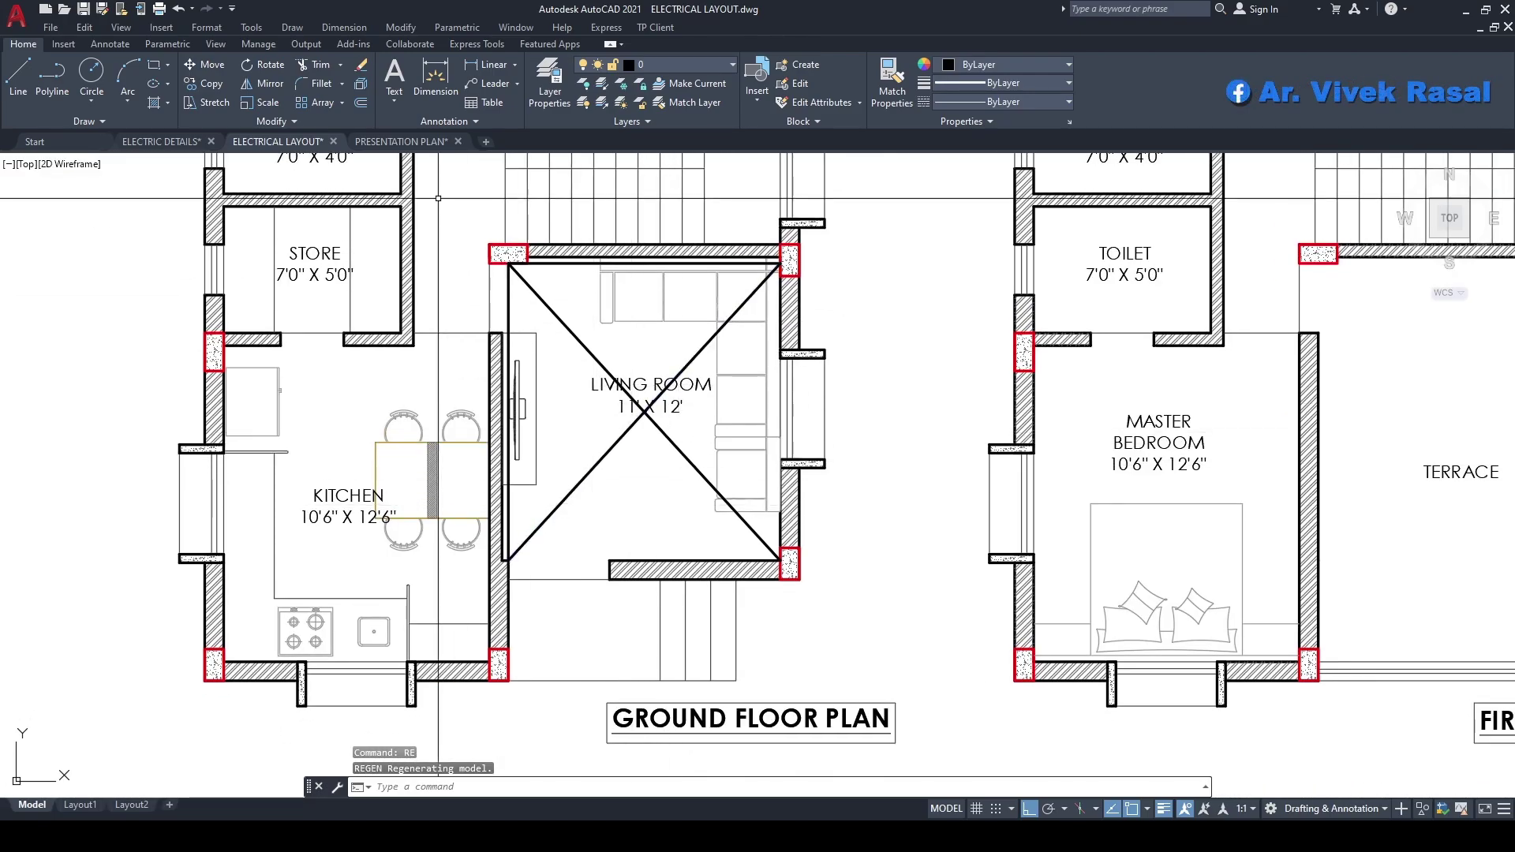
left_click(636, 68)
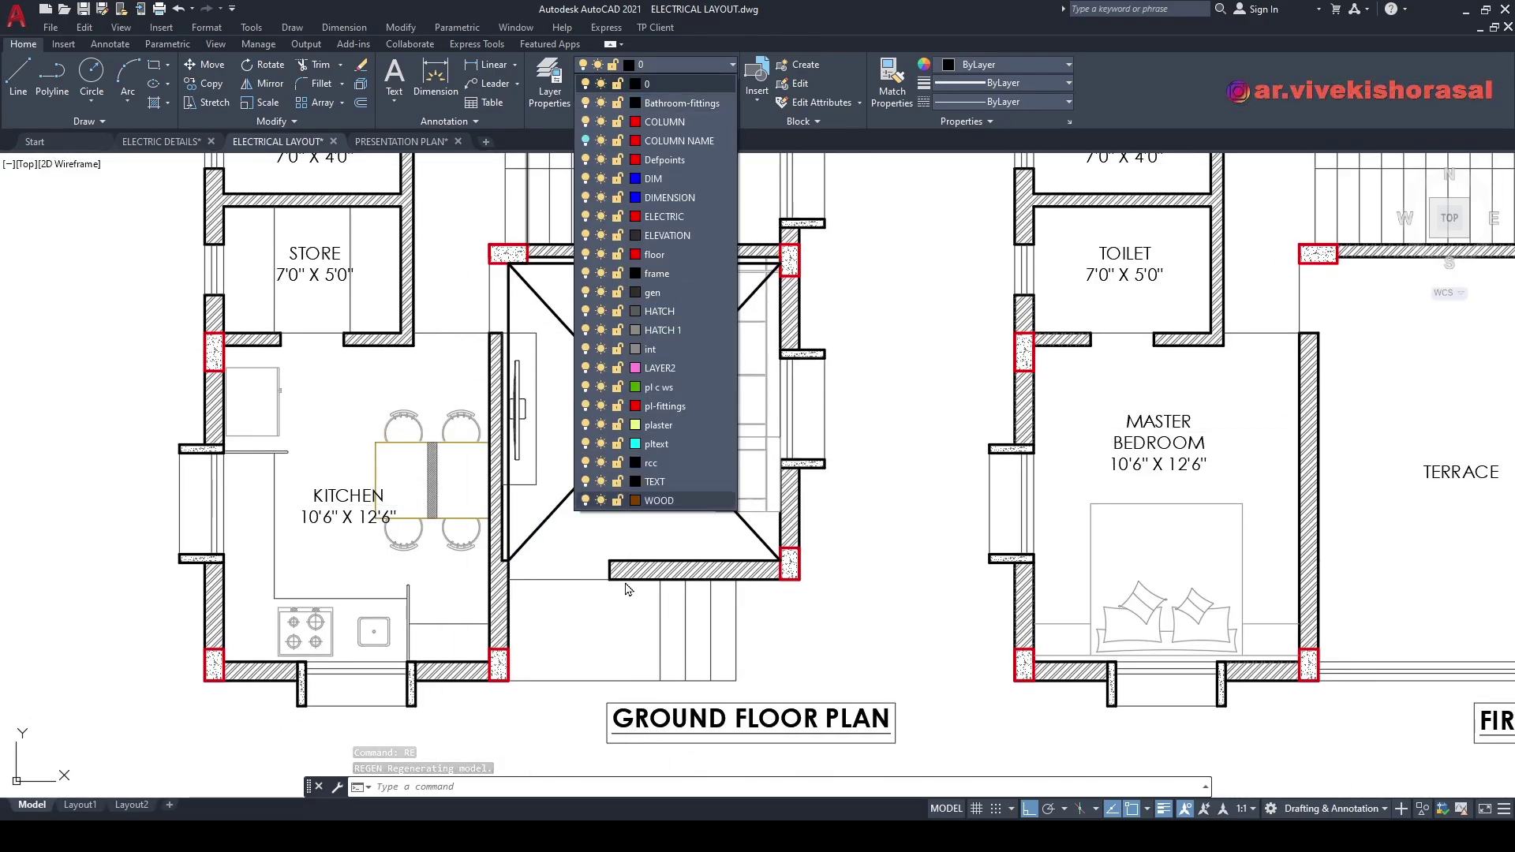
left_click(586, 482)
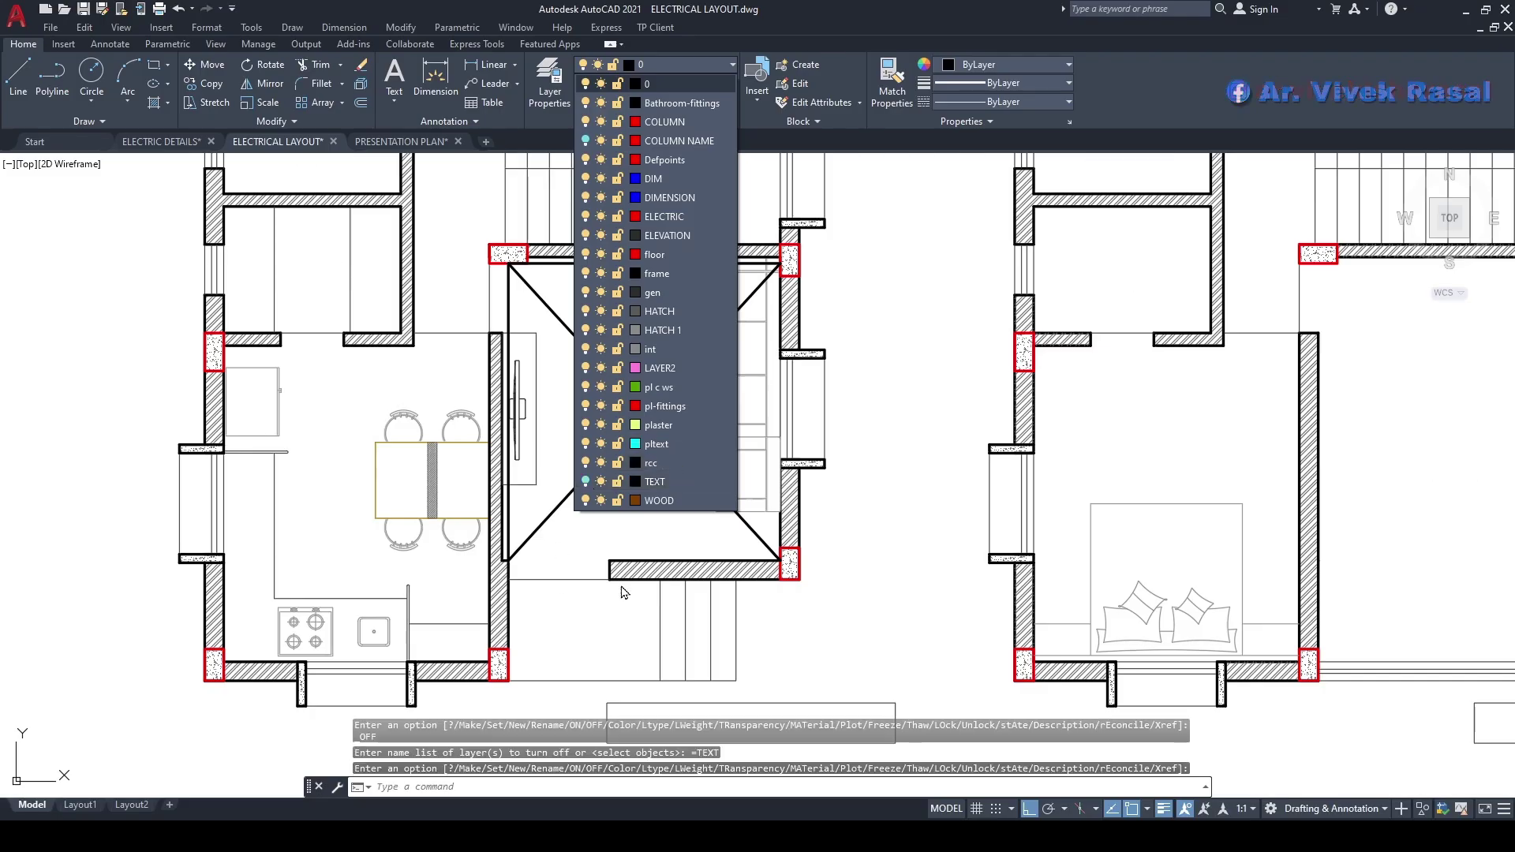
key("Escape")
key("Escape")
key("Escape")
middle_click_drag(420, 486, 610, 479)
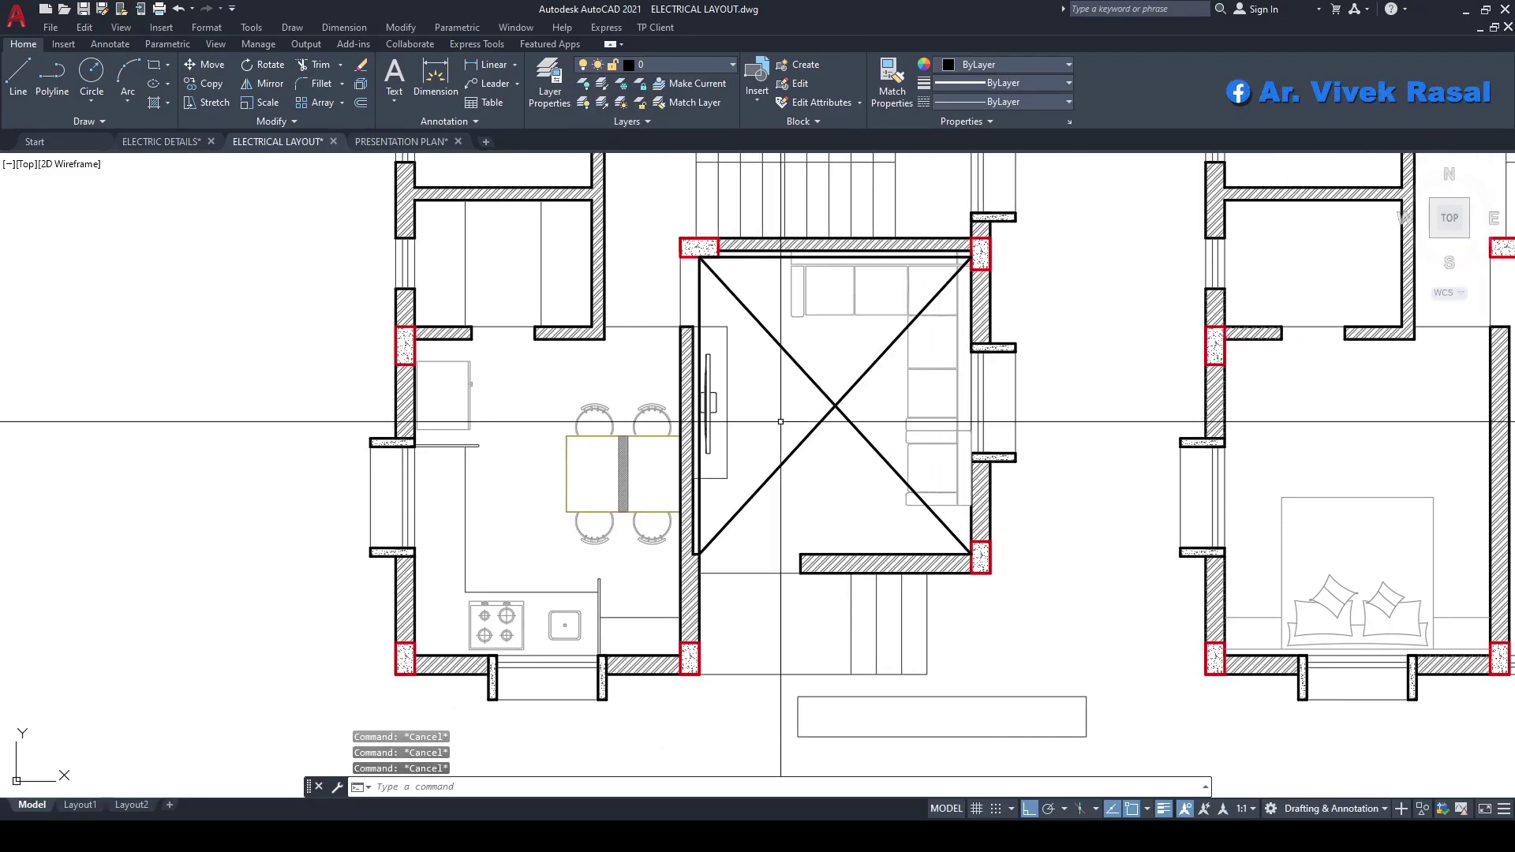
type("l")
key("Return")
scroll(439, 254, "up", 2)
mouse_move(440, 254)
middle_mouse_down()
mouse_move(465, 346)
mouse_move(517, 268)
mouse_move(505, 312)
middle_mouse_up()
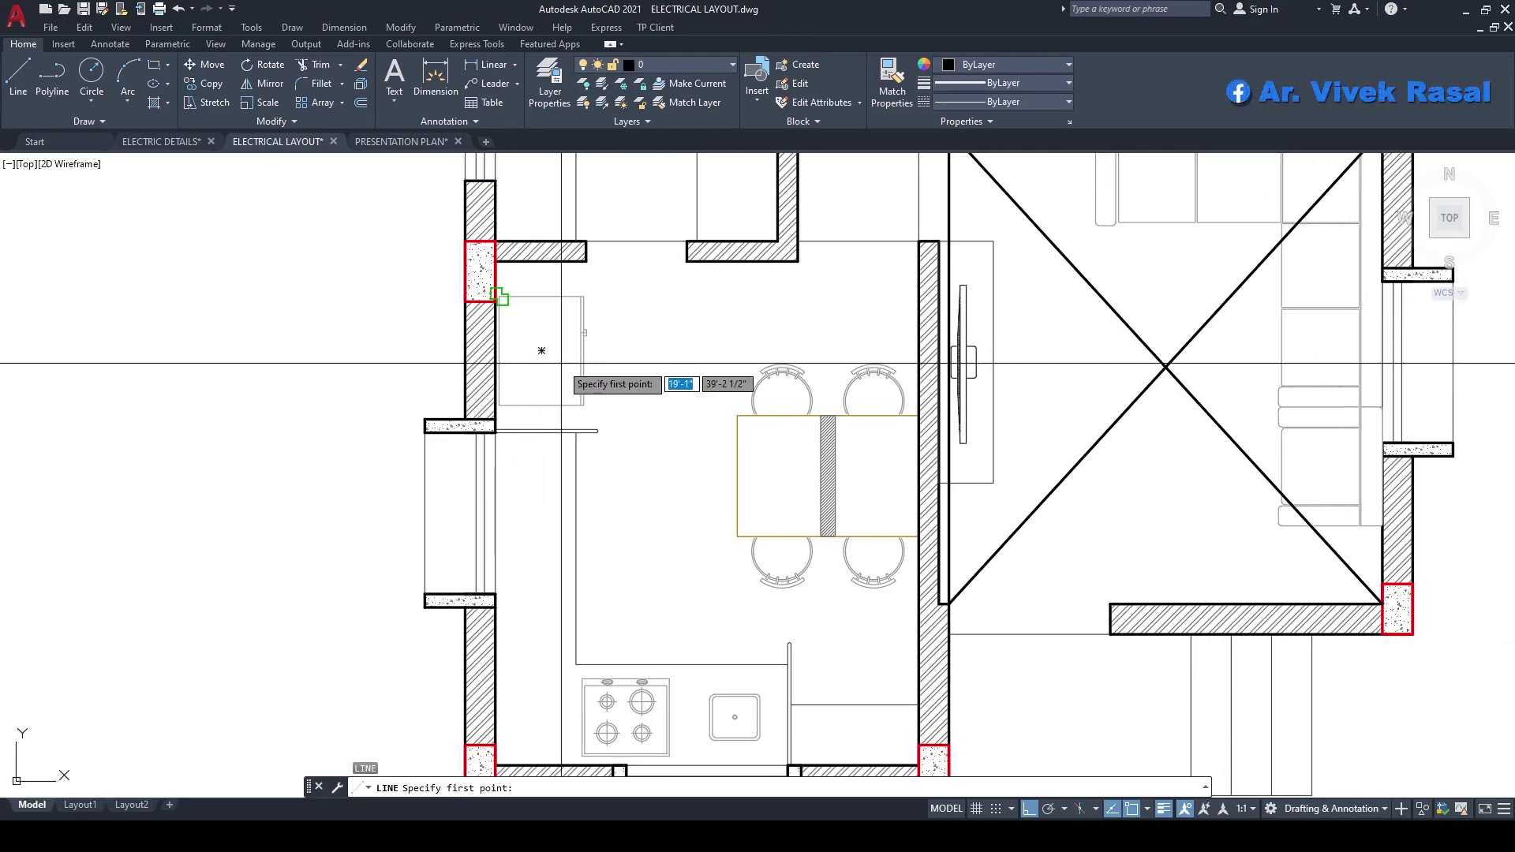
key("Escape")
key("Escape")
- Offset the thin opening line along the kitchen-dining room's upper edge 9 inches into the room
type("o")
key("Return")
type("9")
left_click(868, 238)
left_click(846, 311)
key("Return")
middle_click_drag(811, 344, 792, 292)
- Draw a diagonal across the kitchen-dining room from the offset line's end at the dining wall to the inner corner of the lower-left column
type("l")
key("Return")
left_click(859, 219)
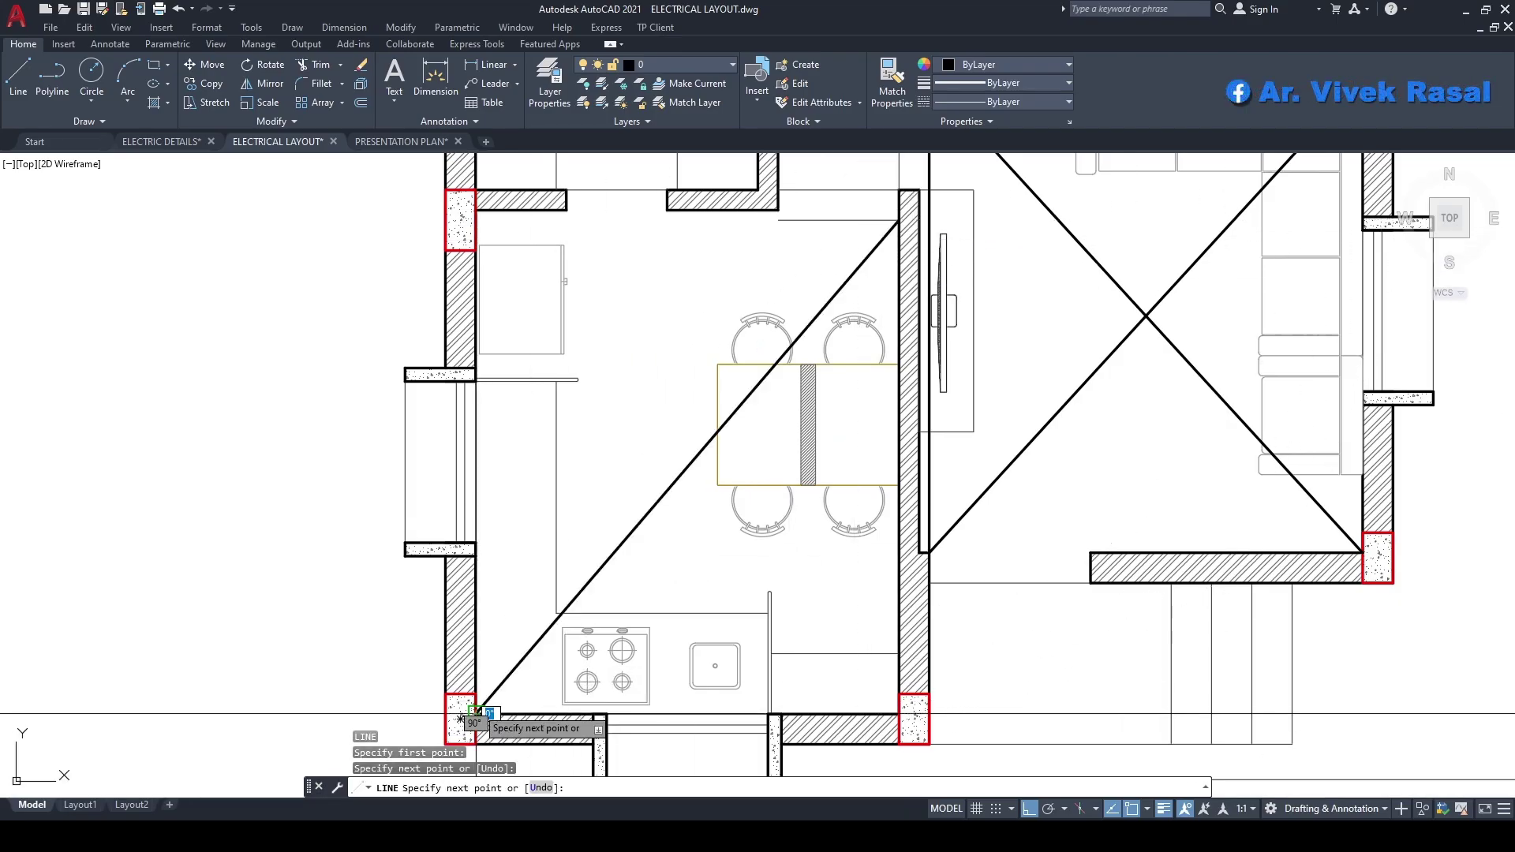
left_click(476, 713)
key("Return")
left_click(690, 463)
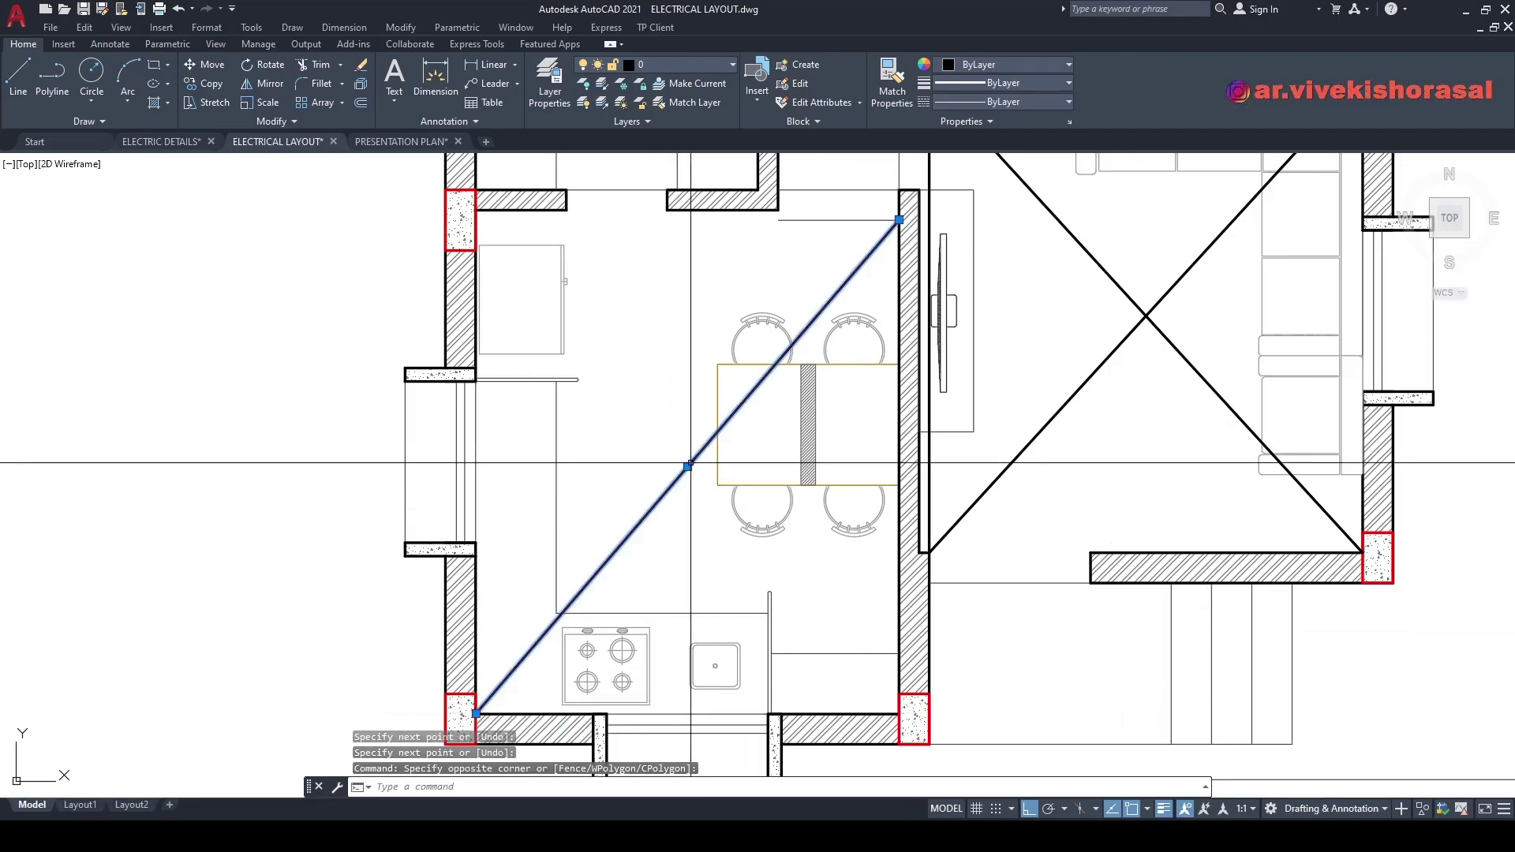
scroll(689, 465, "down", 2)
key("Escape")
key("Escape")
scroll(695, 464, "down", 2)
scroll(648, 526, "up", 2)
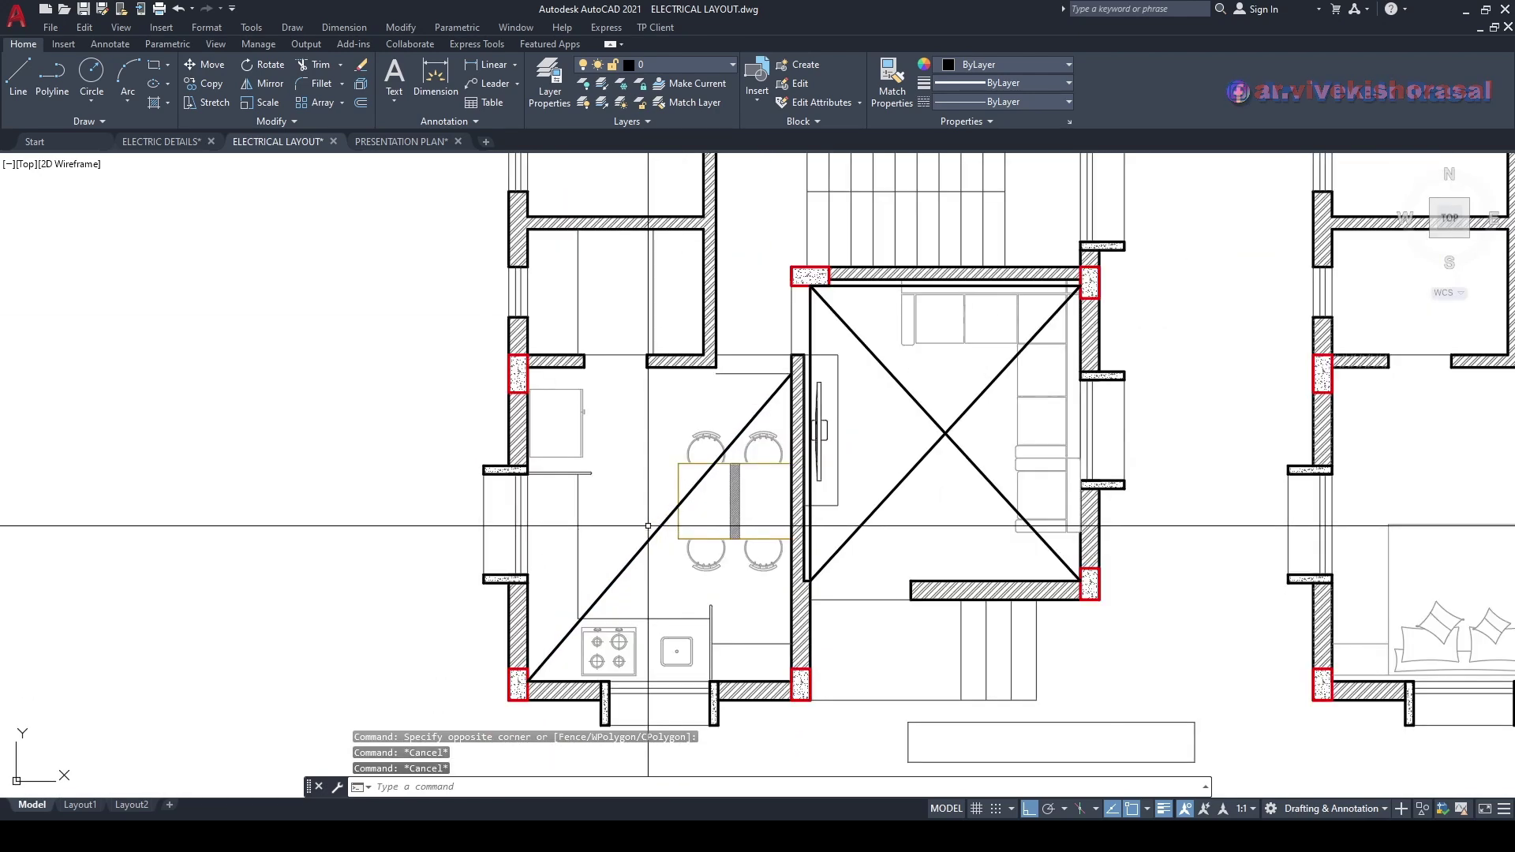
- Draw a line along the bedroom's staircase-side edge between the two columns, continuing it diagonally to the bedroom's upper-left inner corner
mouse_move(910, 229)
middle_mouse_down()
mouse_move(676, 495)
mouse_move(690, 676)
middle_mouse_up()
middle_click_drag(716, 483, 732, 496)
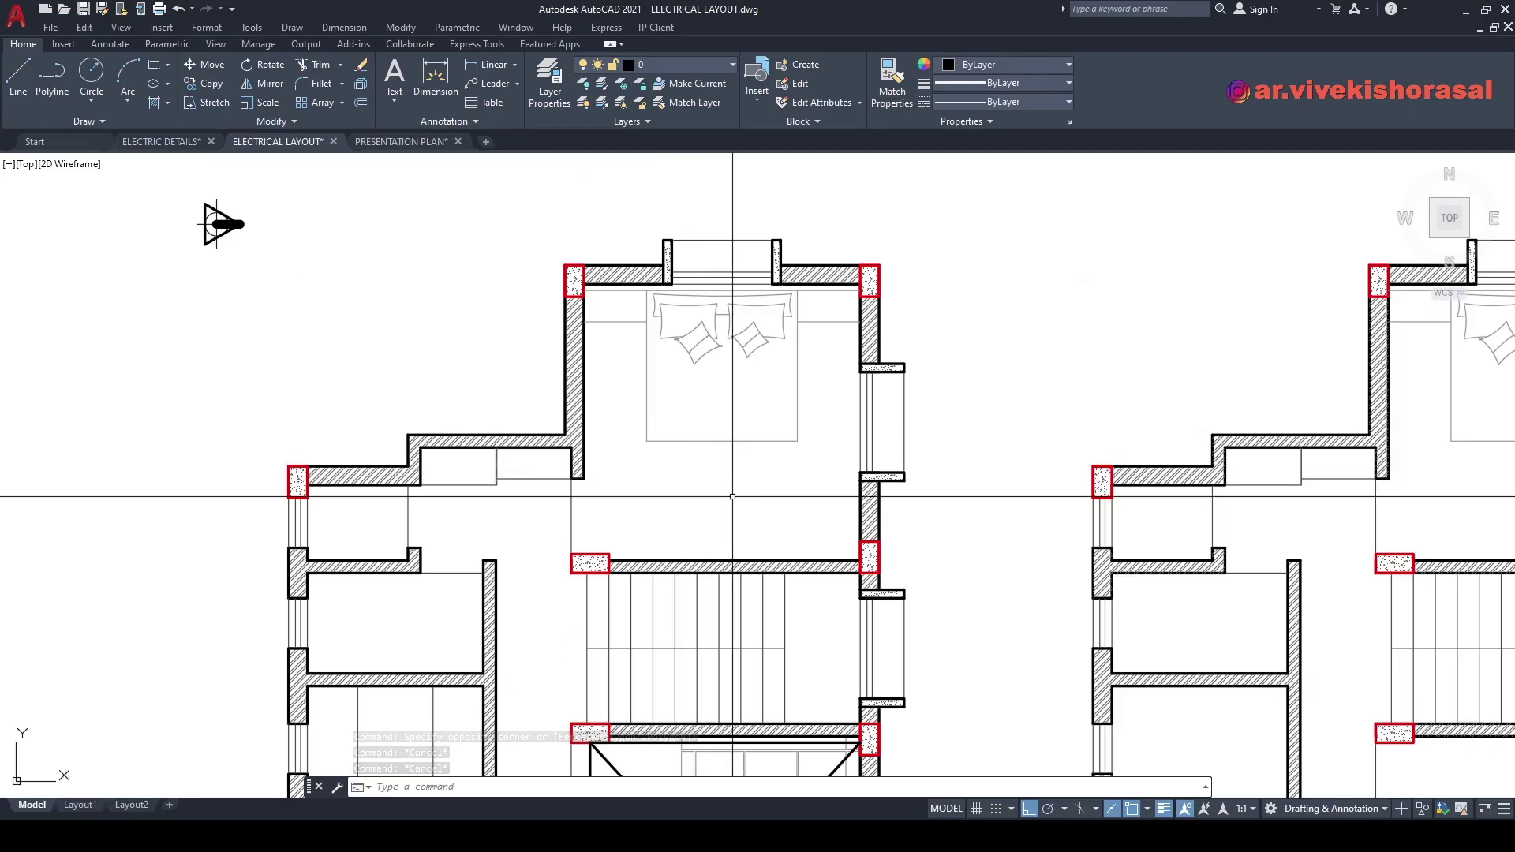
scroll(689, 510, "up", 2)
type("l")
key("Return")
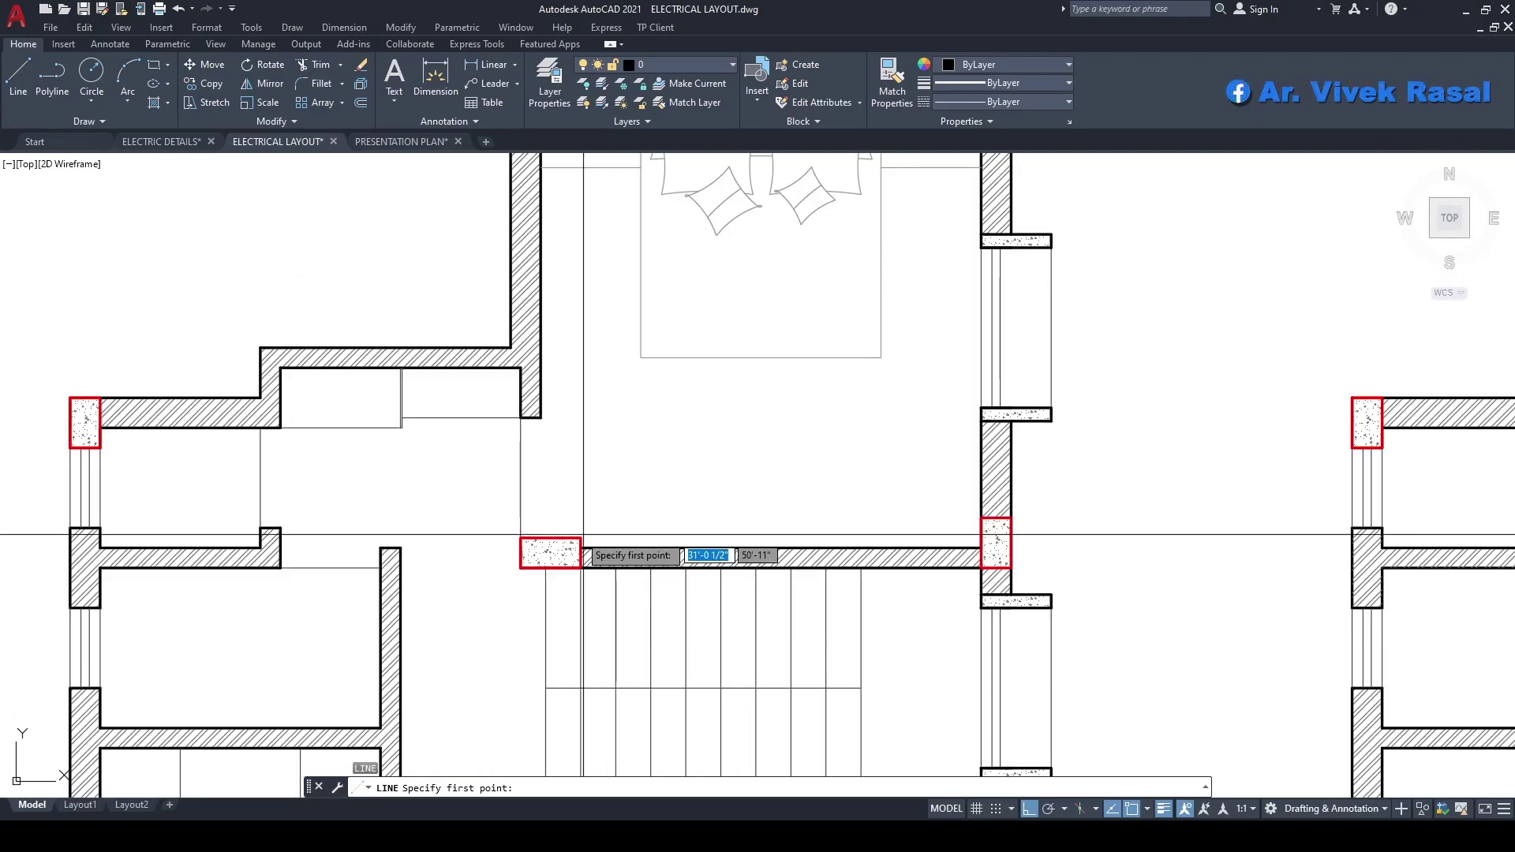
left_click(581, 538)
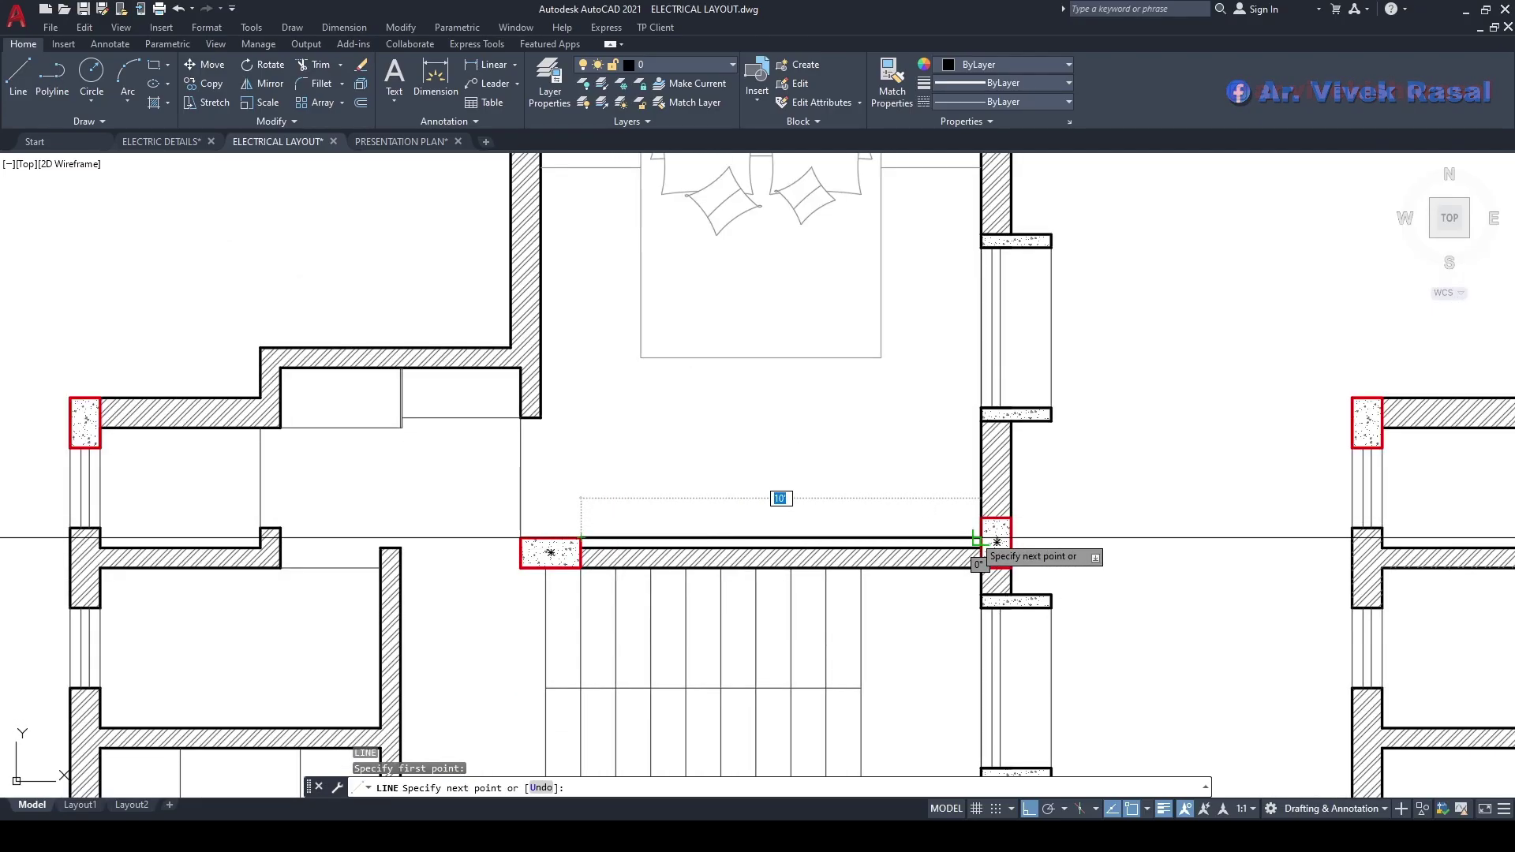
scroll(996, 537, "down", 3)
scroll(683, 231, "up", 5)
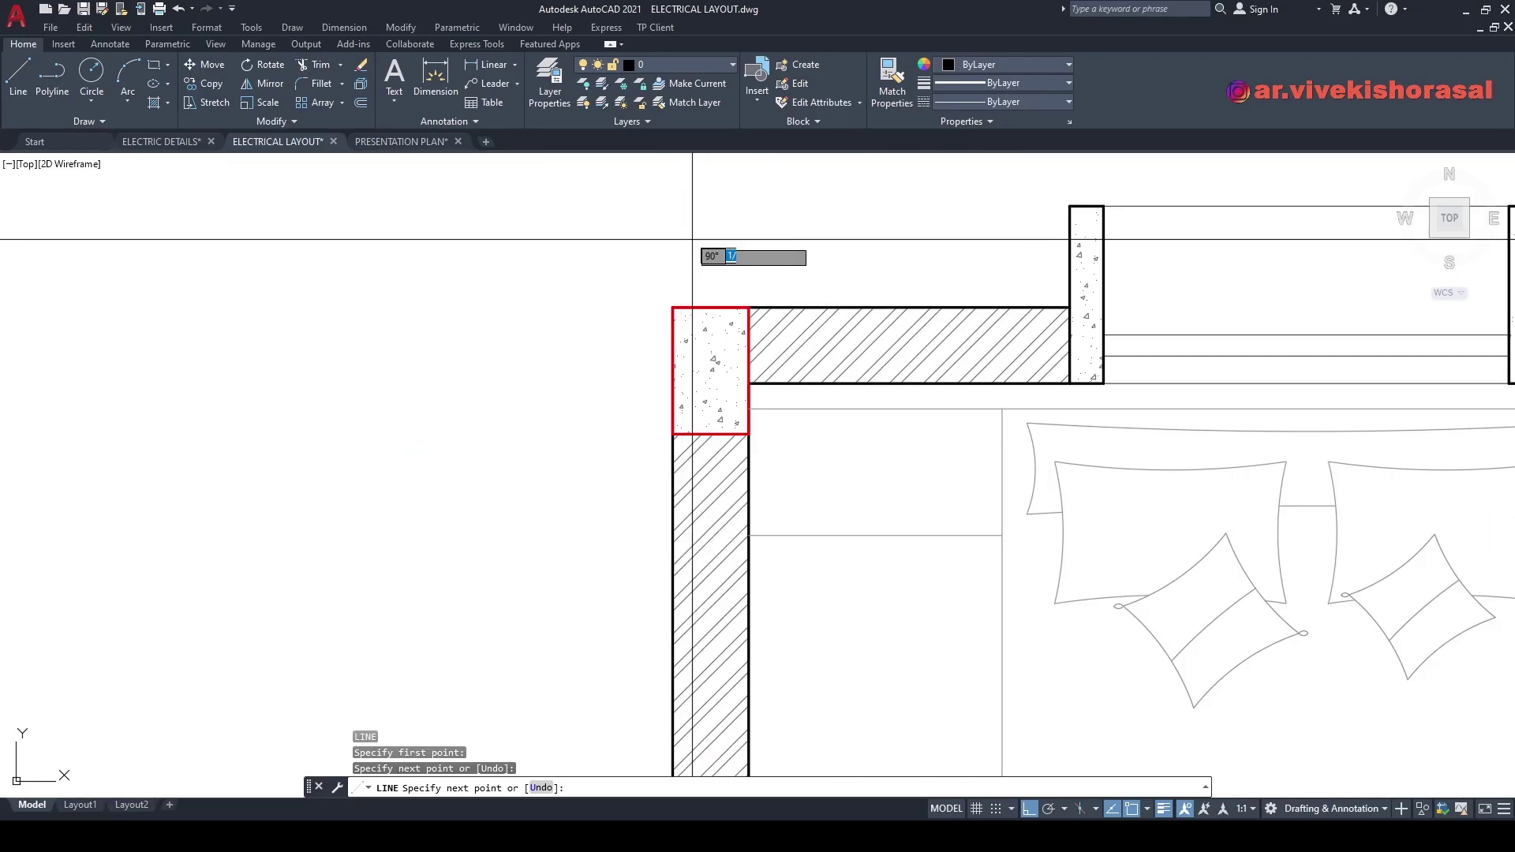
left_click(750, 383)
key("Escape")
scroll(774, 345, "down", 6)
middle_click_drag(850, 499, 809, 421)
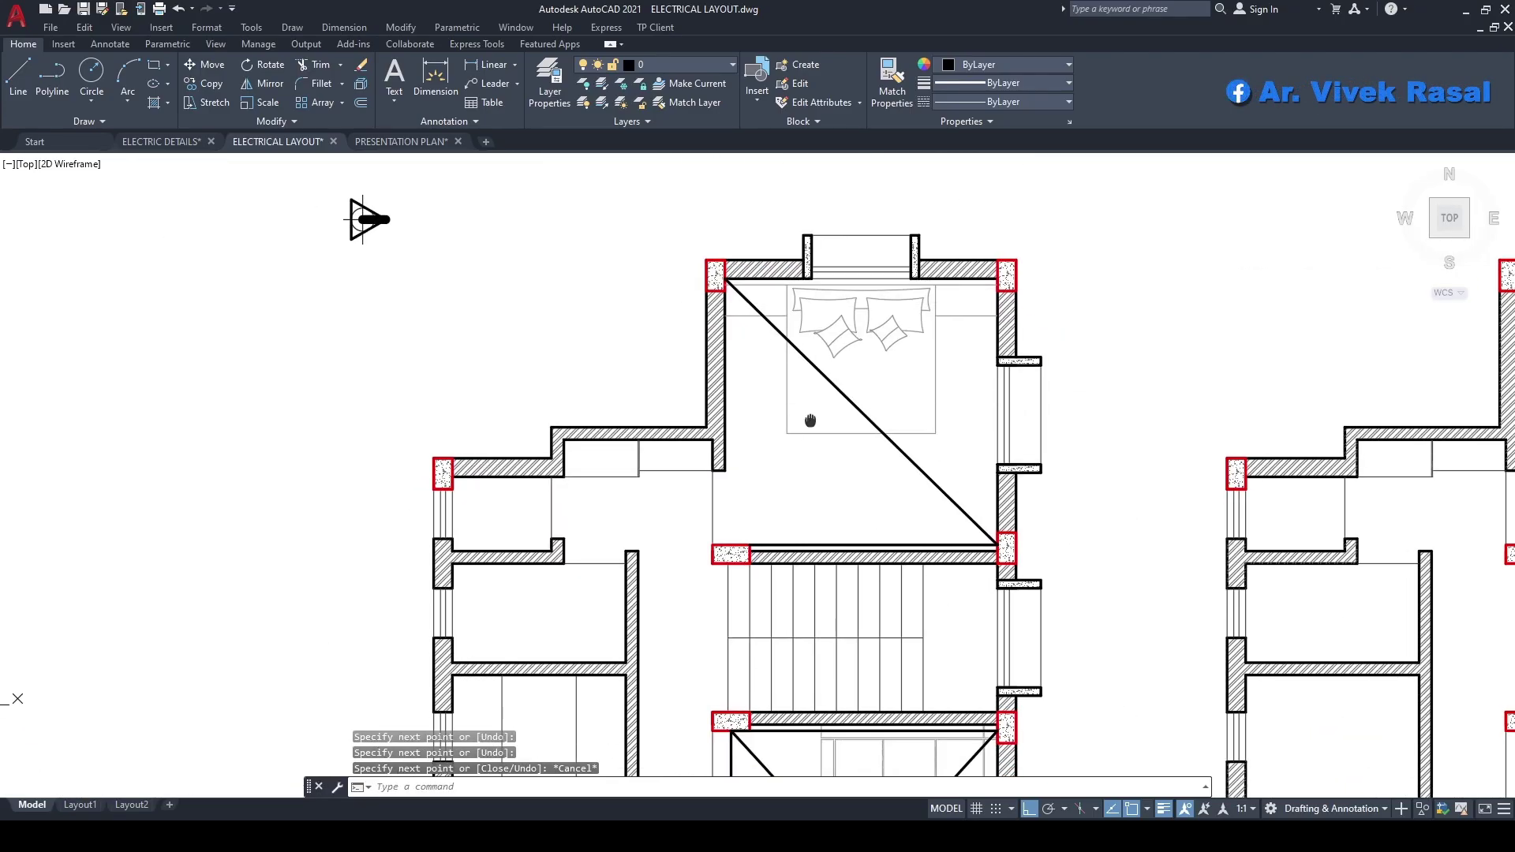
left_click(863, 411)
key("Escape")
- Look over both floor plans and the electrical symbol legend beside them
scroll(840, 540, "up", 2)
scroll(822, 480, "down", 6)
middle_click_drag(939, 439, 869, 352)
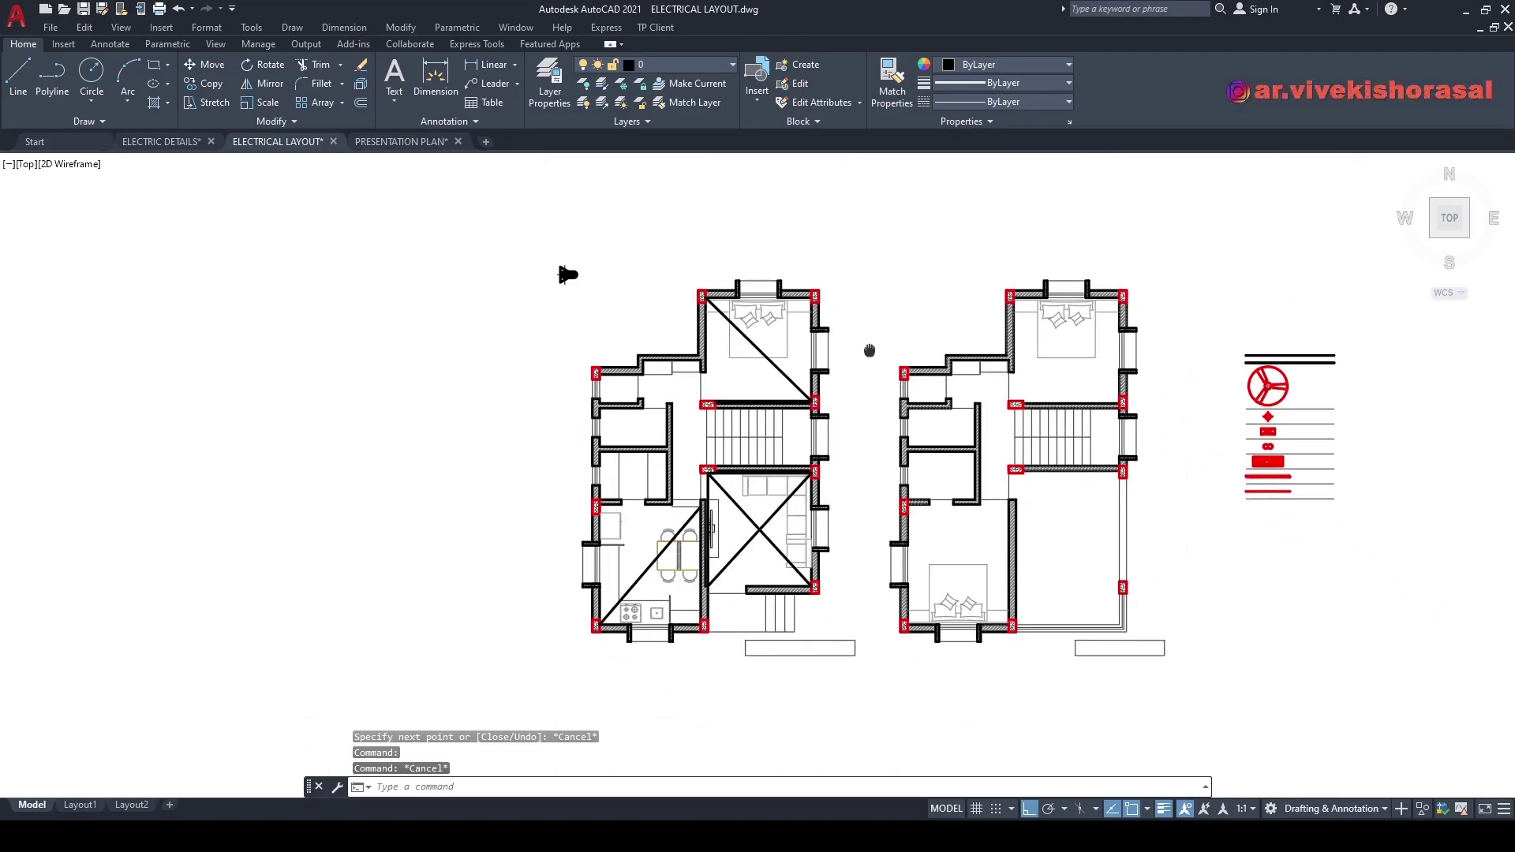
middle_click_drag(856, 443, 756, 421)
middle_click_drag(876, 554, 860, 478)
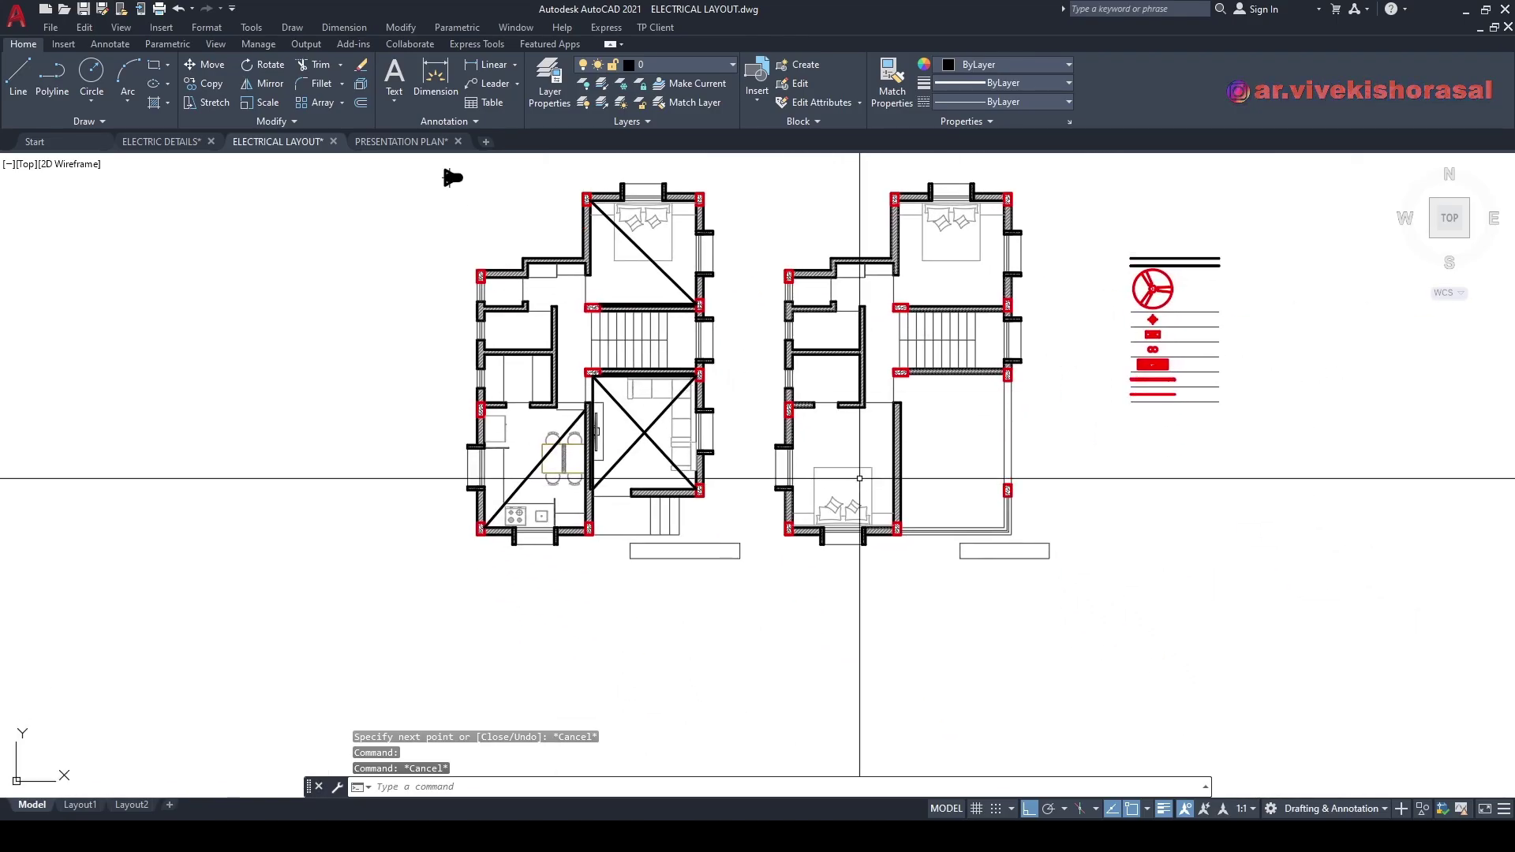
scroll(720, 486, "up", 2)
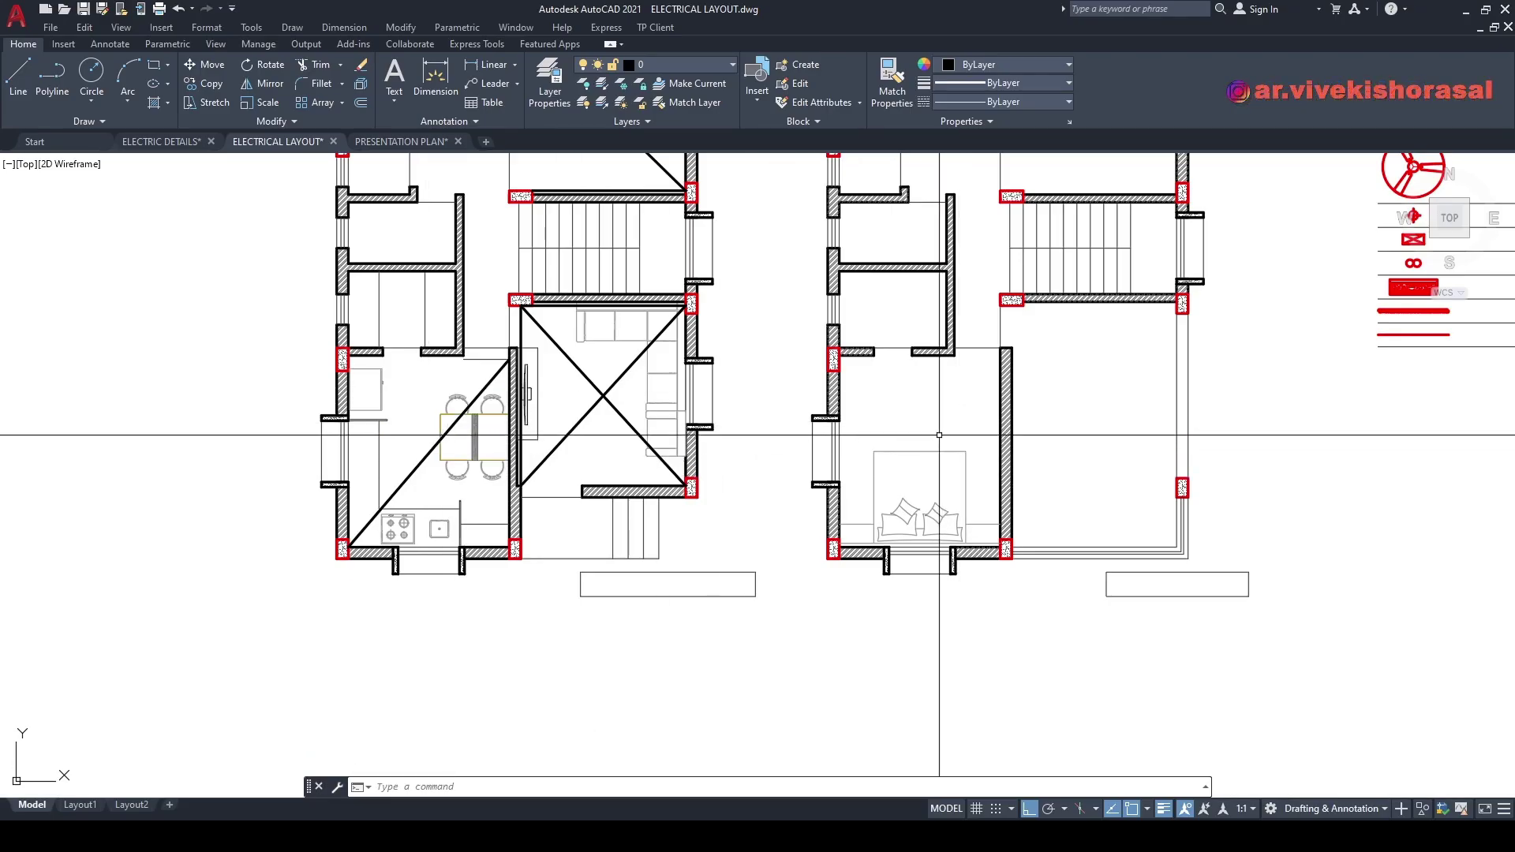
middle_click_drag(940, 482, 819, 489)
middle_click_drag(848, 357, 792, 537)
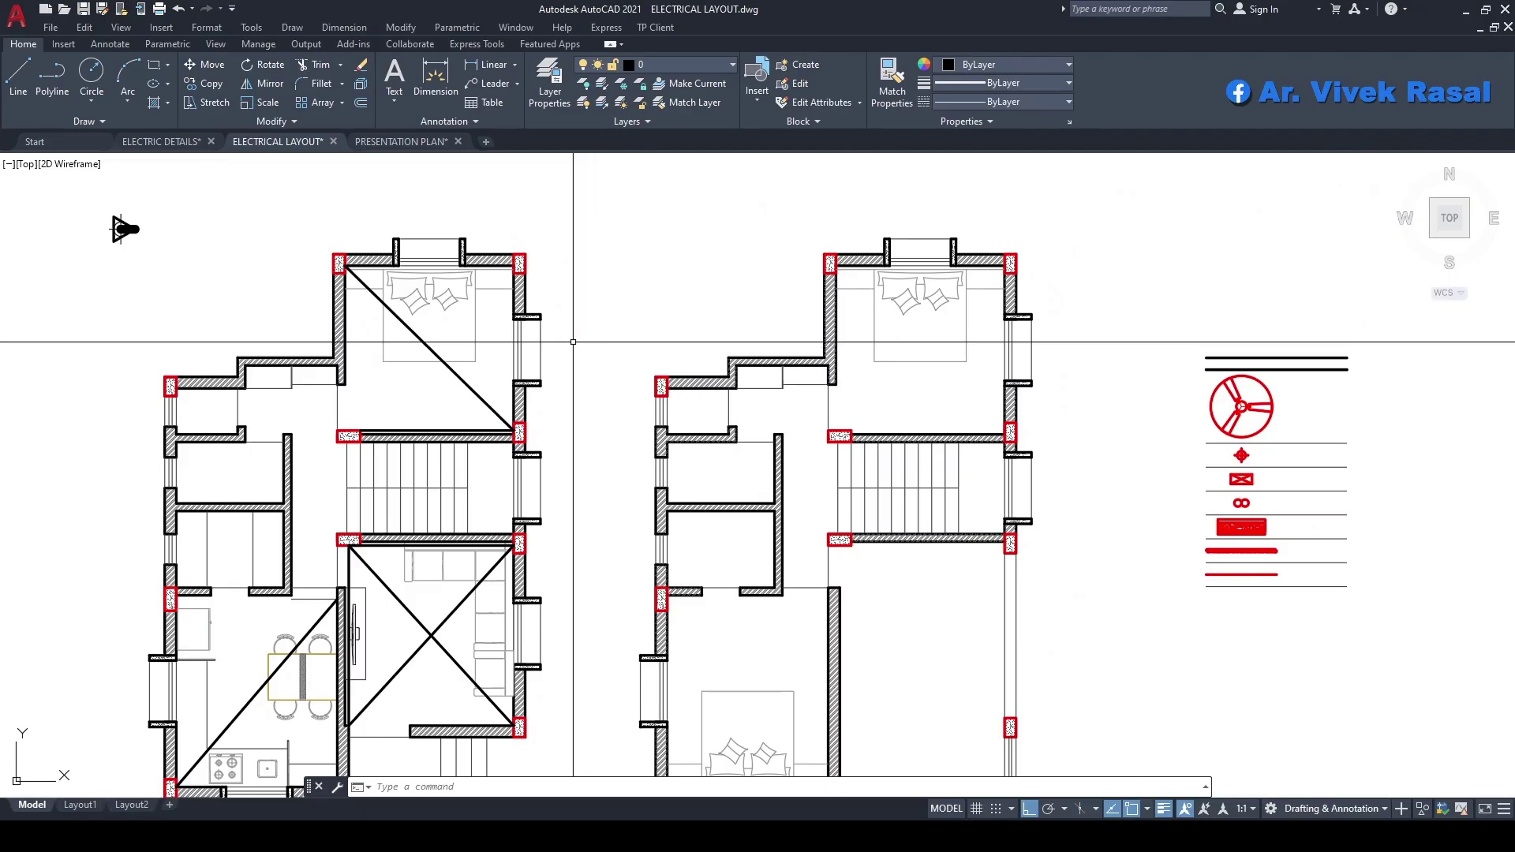
scroll(838, 382, "down", 2)
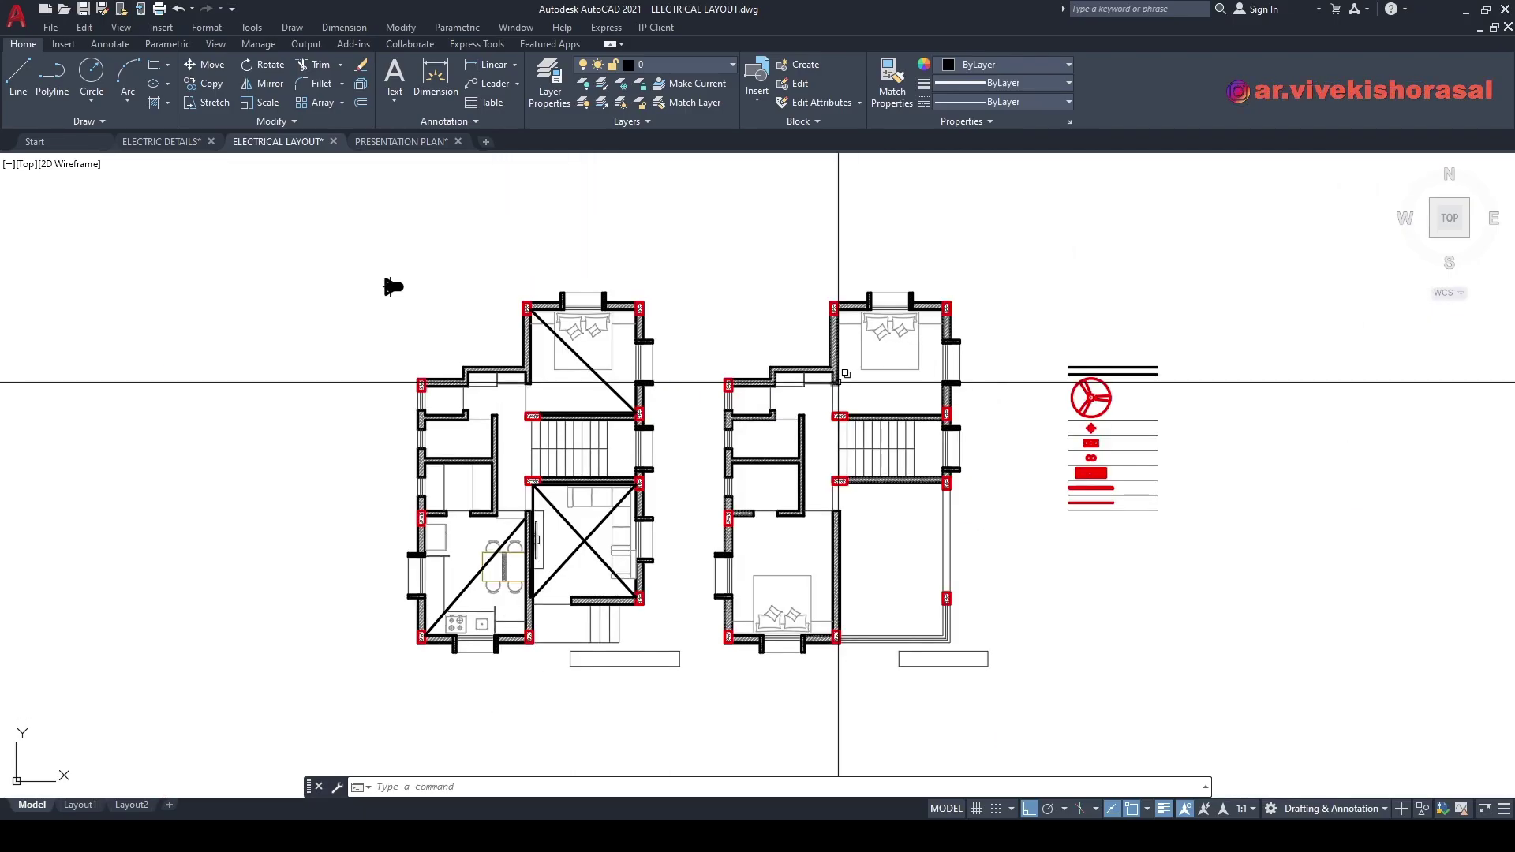
middle_click_drag(393, 287, 322, 314)
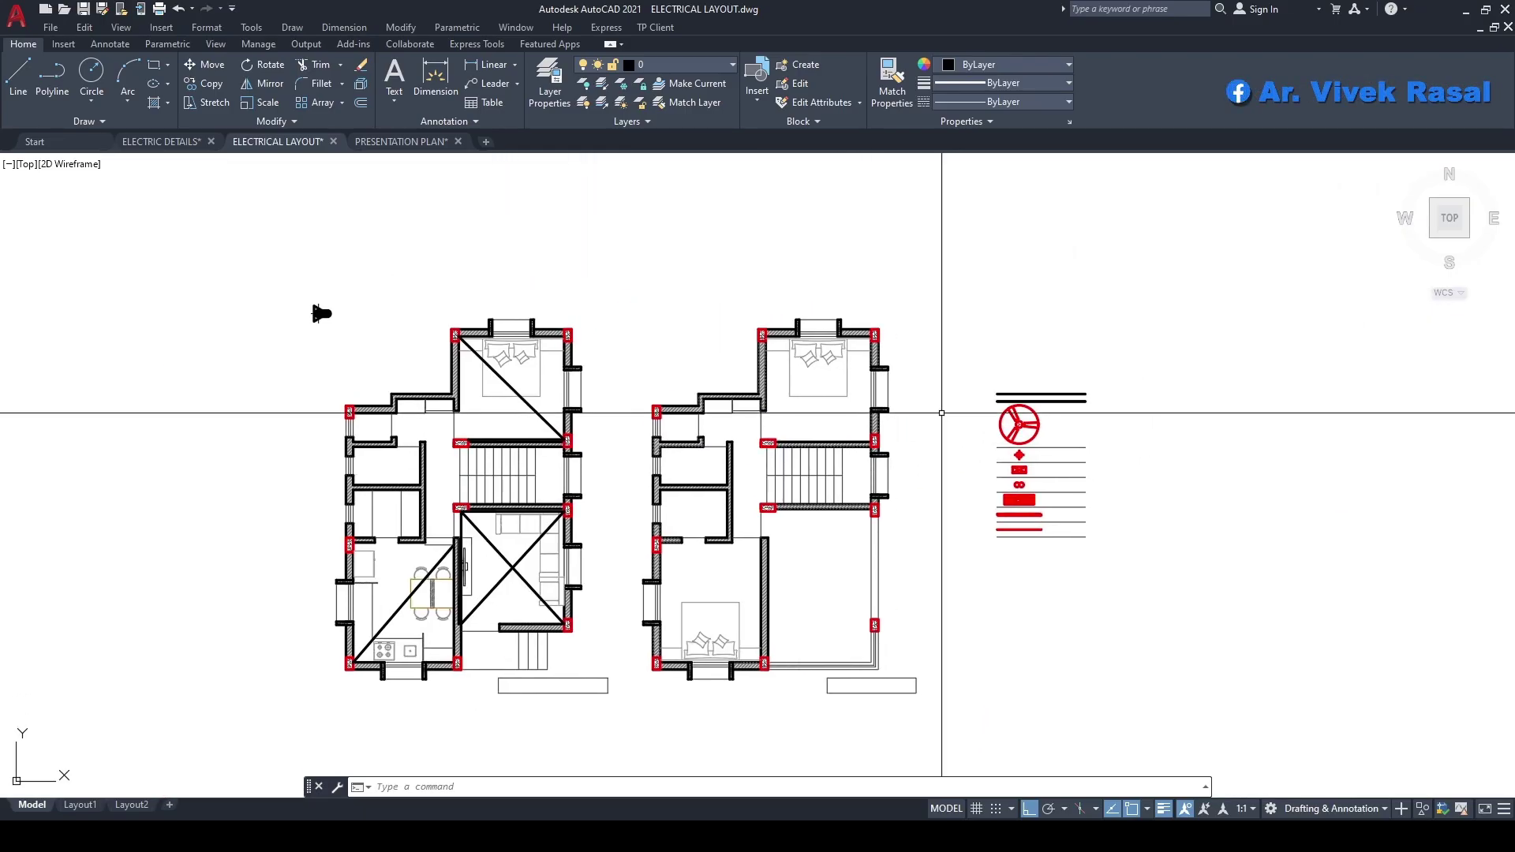
- Measure the diameter of the fan symbol in the legend
type("LI")
key("Return")
scroll(937, 417, "up", 5)
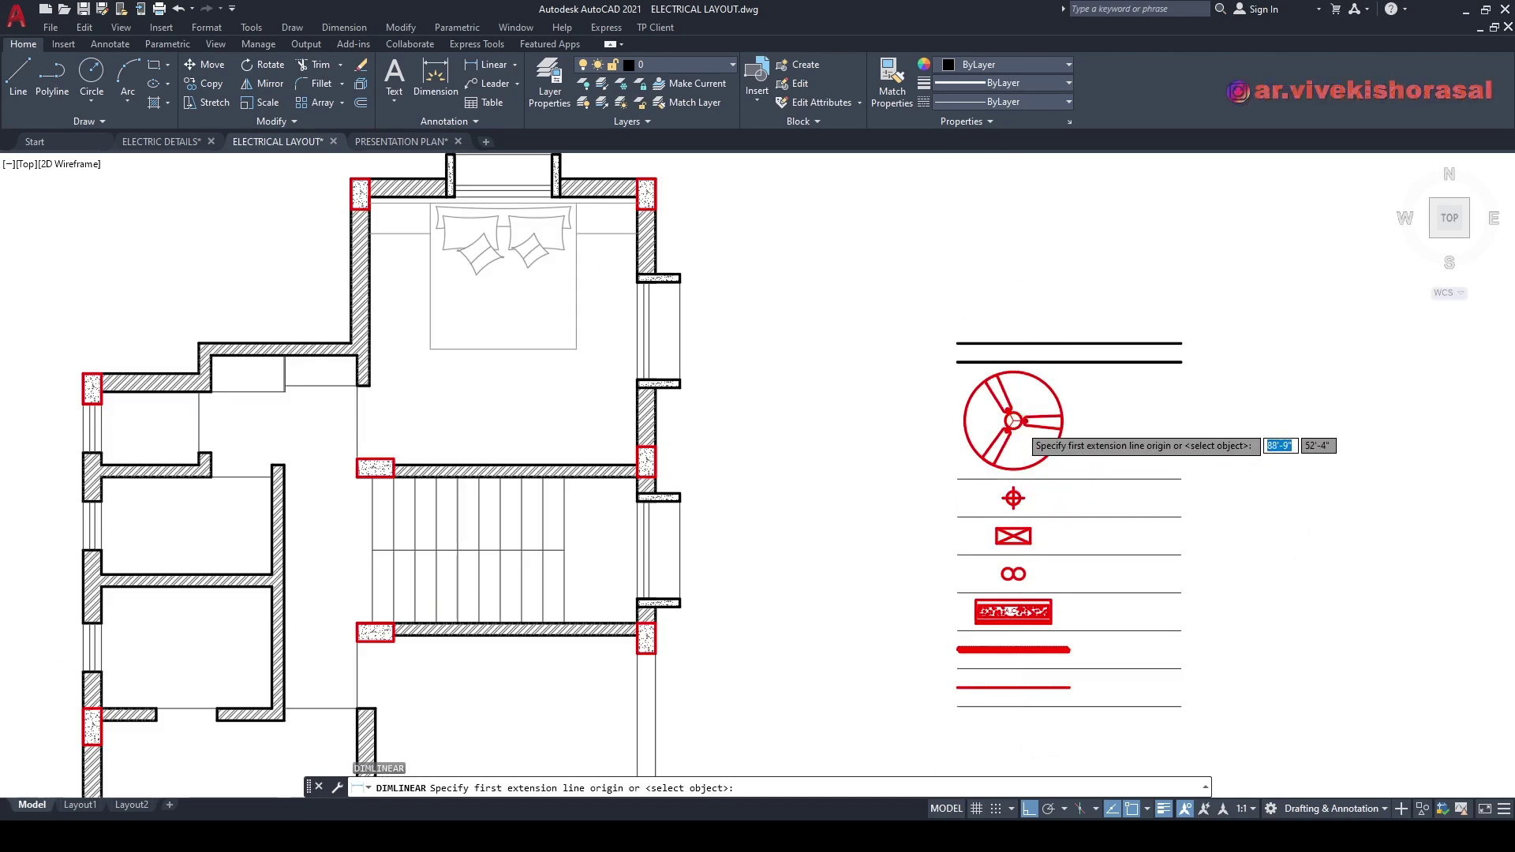
left_click(933, 425)
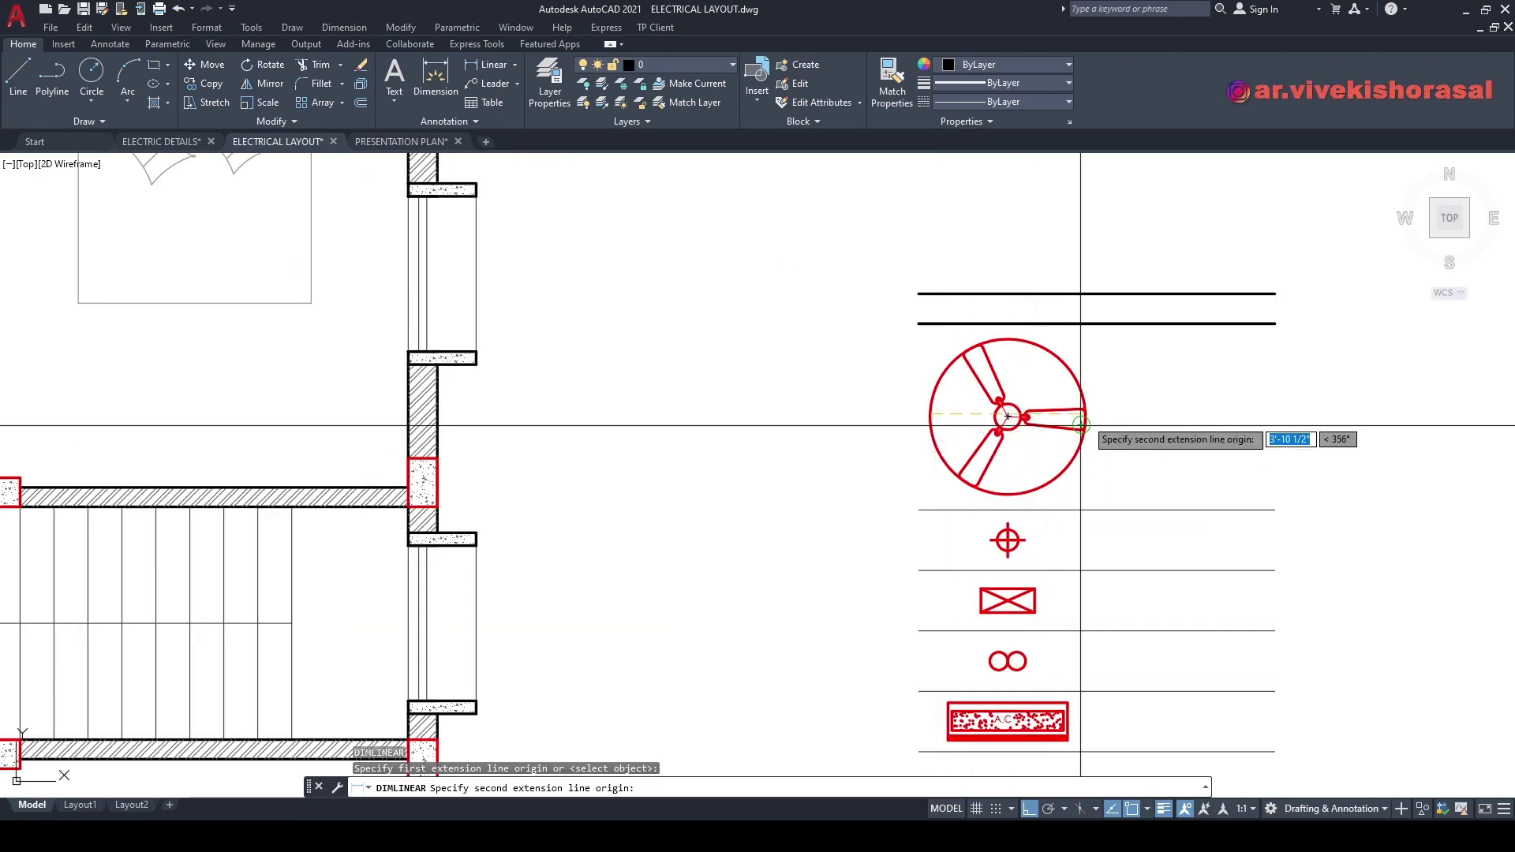
left_click(1087, 414)
key("Escape")
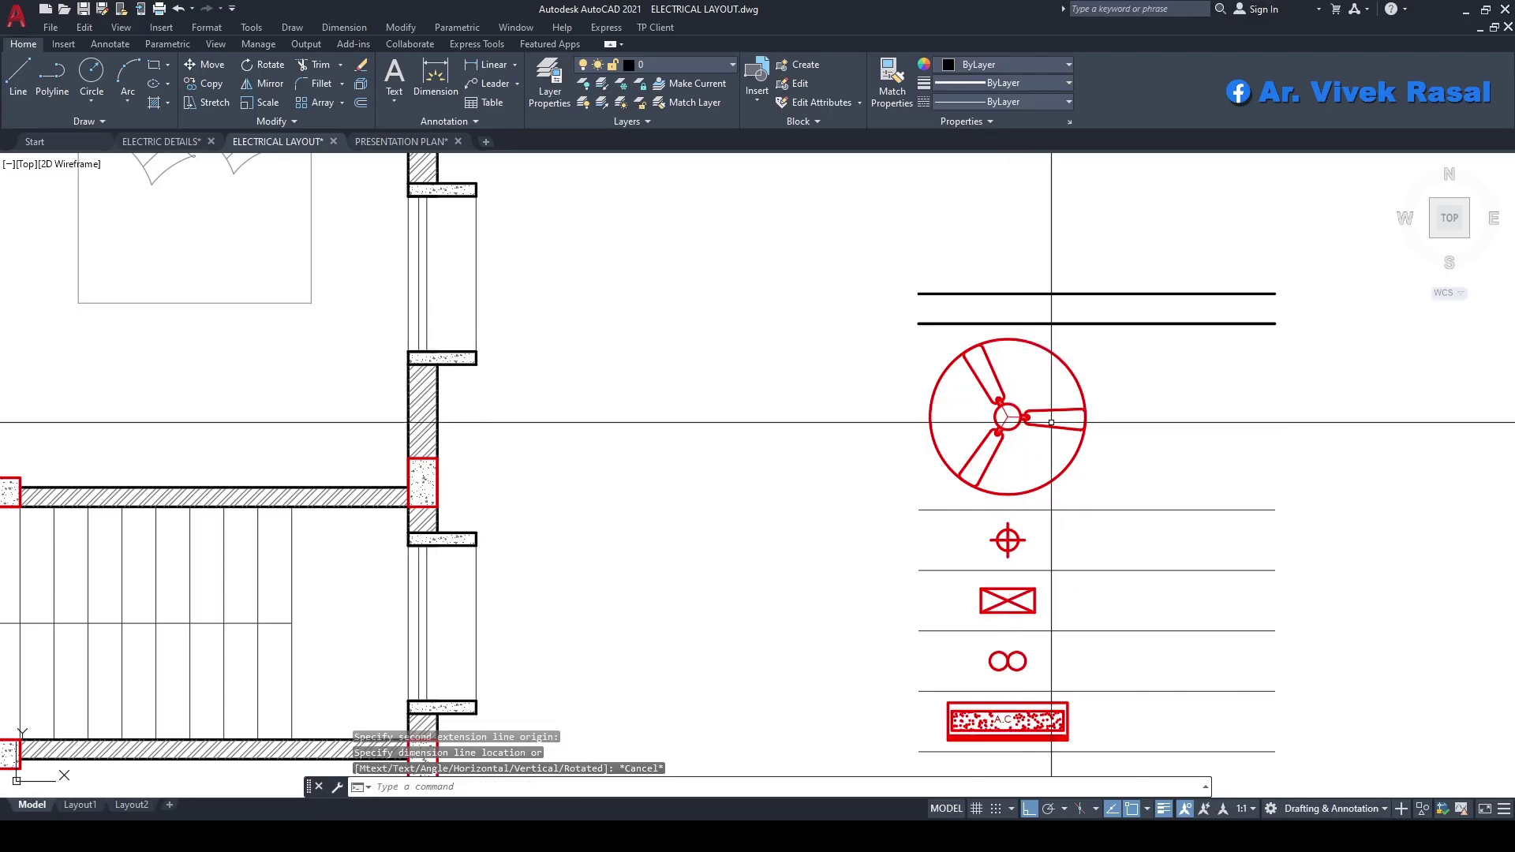
- Copy the legend's fan symbol by its centre to the crossing of the living room diagonals
type("co")
key("Return")
scroll(1094, 424, "up", 2)
left_click_drag(1117, 435, 1019, 401)
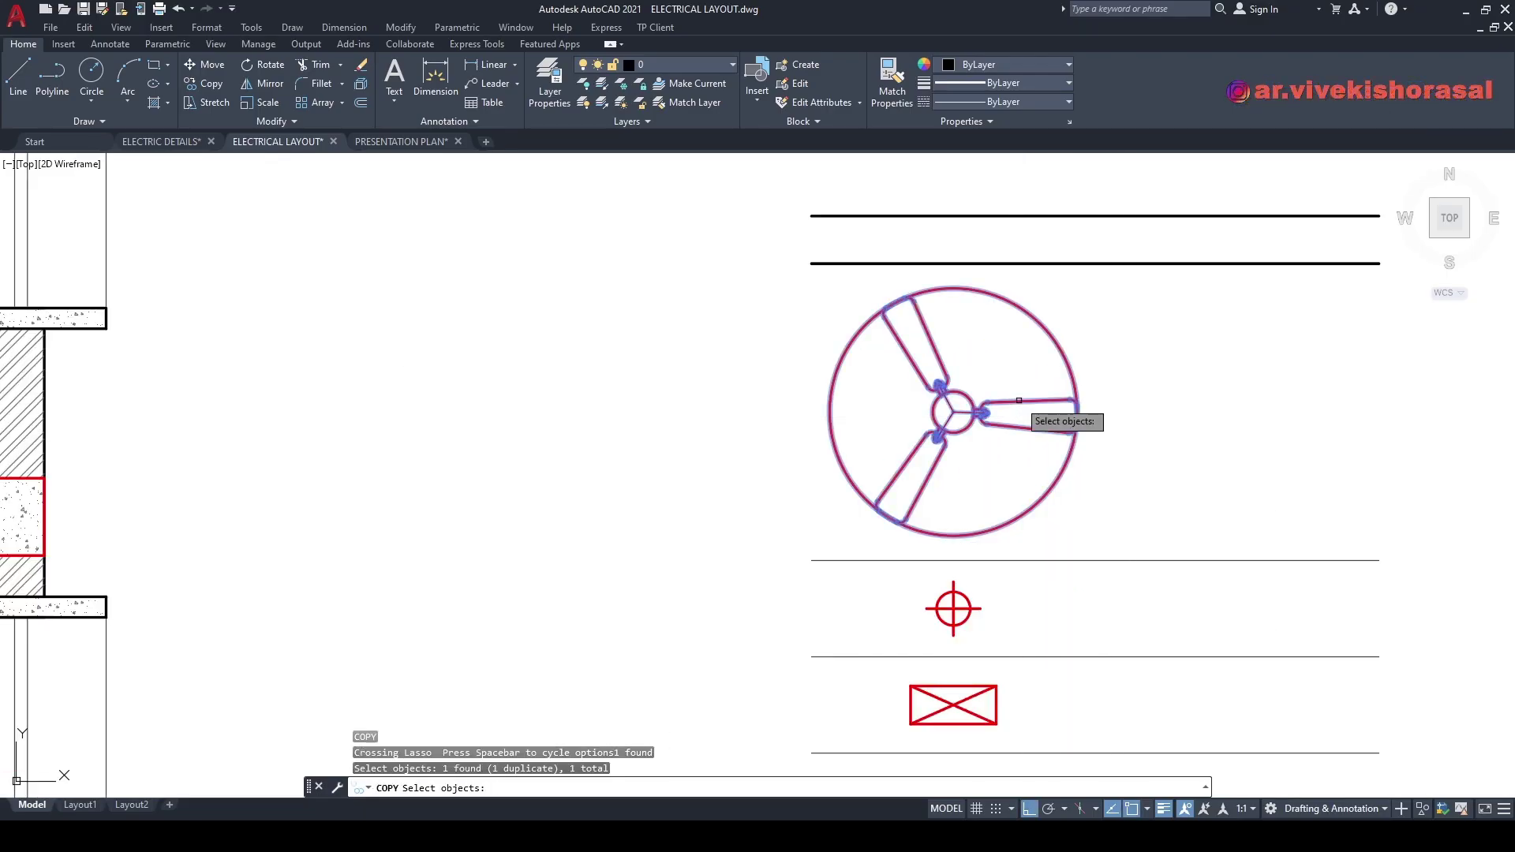
key("Return")
left_click(948, 411)
scroll(802, 490, "down", 5)
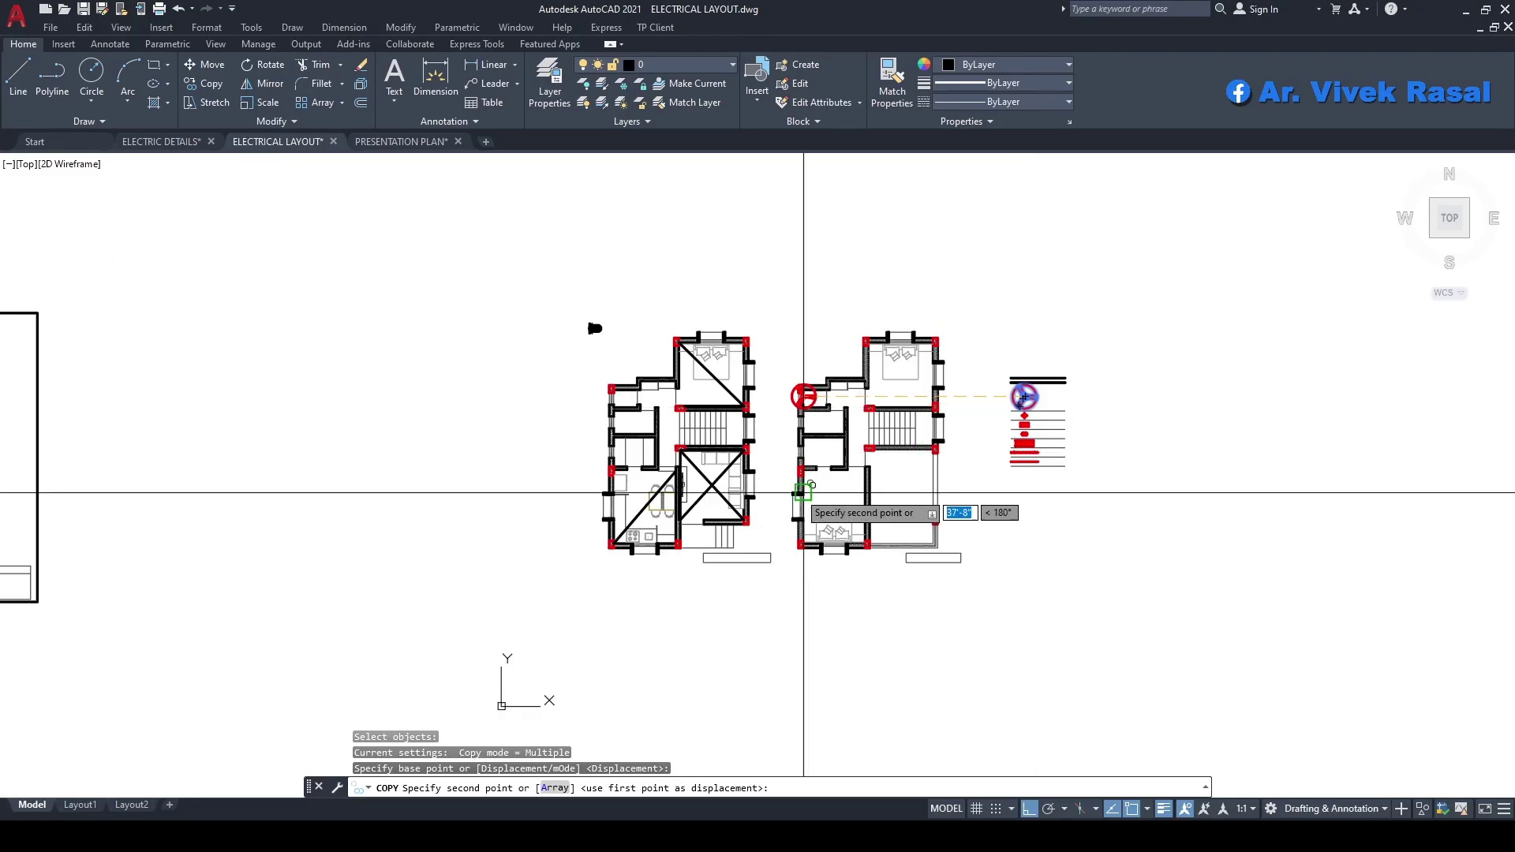
scroll(726, 498, "up", 4)
middle_click_drag(602, 447, 890, 446)
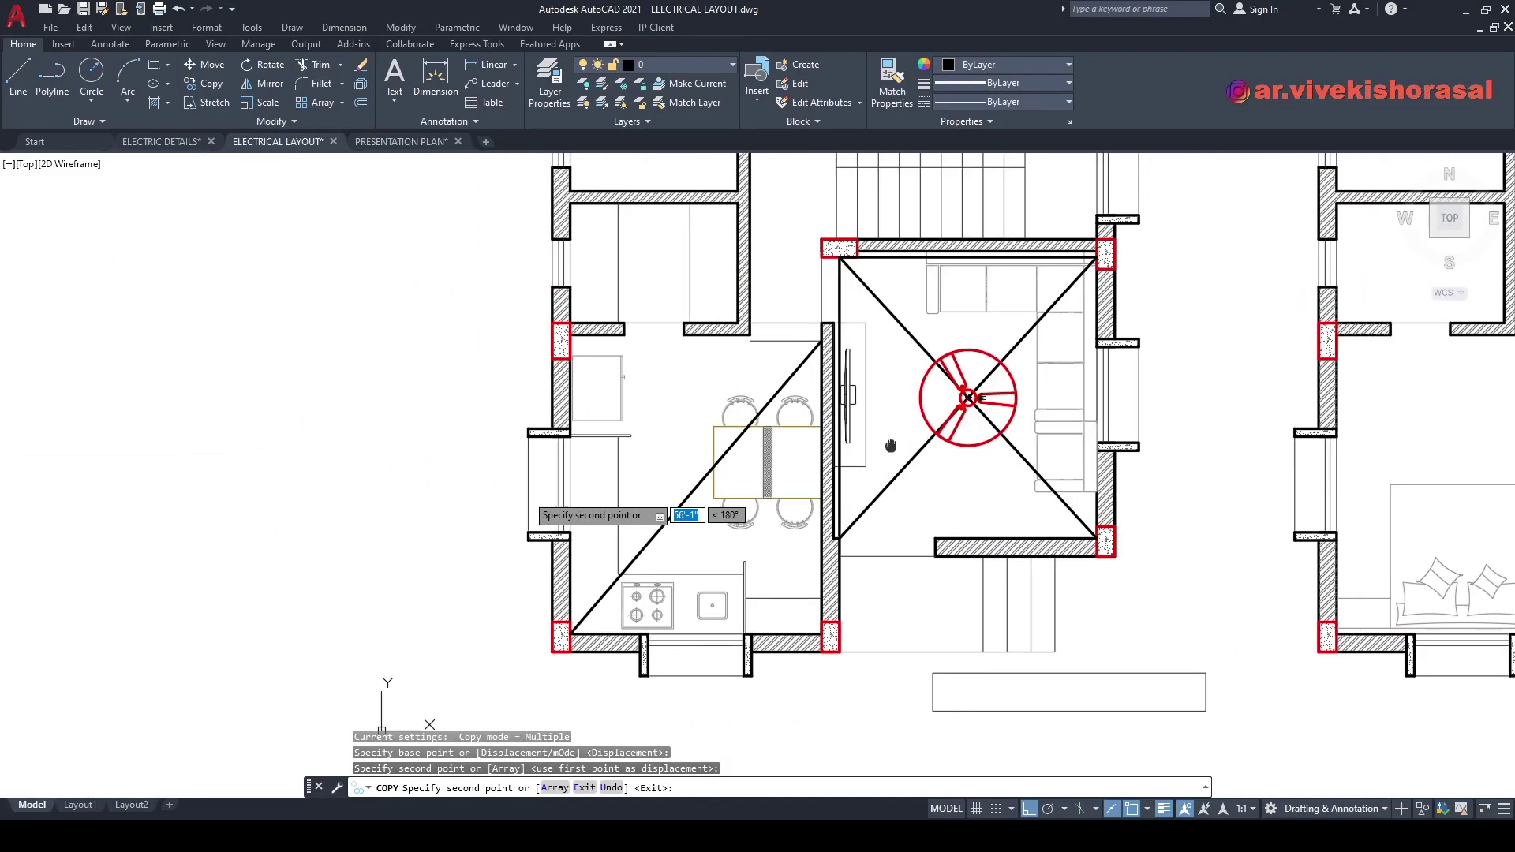
- Place further fan copies at the midpoints of the kitchen-dining room and bedroom diagonals
left_click(679, 490)
scroll(553, 552, "down", 2)
middle_click_drag(525, 193, 521, 235)
left_click(811, 349)
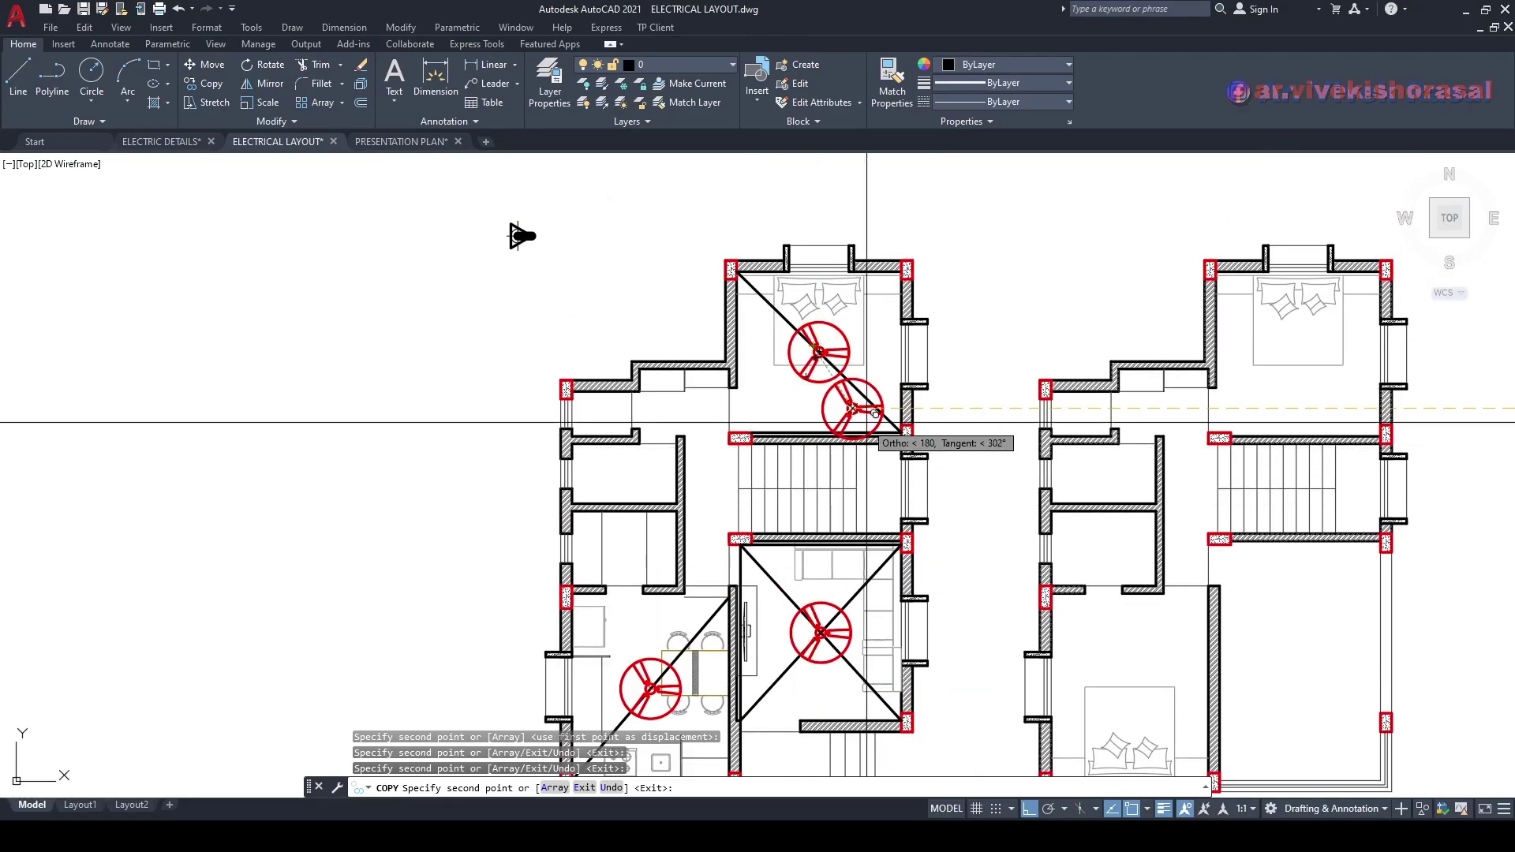
key("space")
- Copy the bedroom and kitchen-dining fans to the second floor plan, using the lower-left column's outer corner as the reference point on both plans
scroll(845, 335, "up", 4)
key("space")
left_click(846, 328)
left_click(819, 331)
scroll(818, 330, "down", 5)
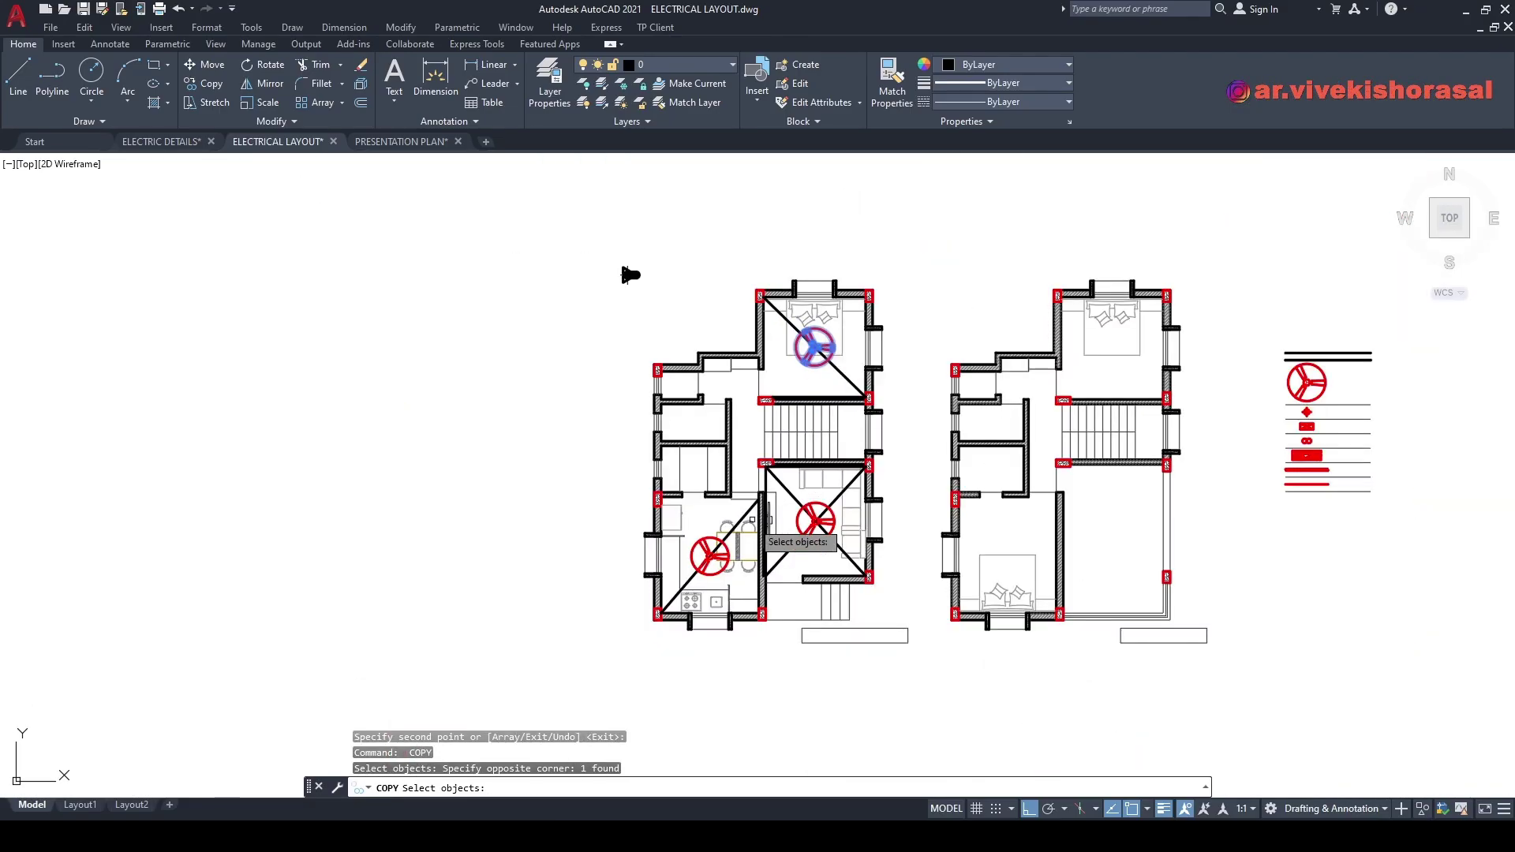
scroll(672, 537, "up", 4)
middle_click_drag(590, 596, 694, 364)
scroll(608, 531, "up", 4)
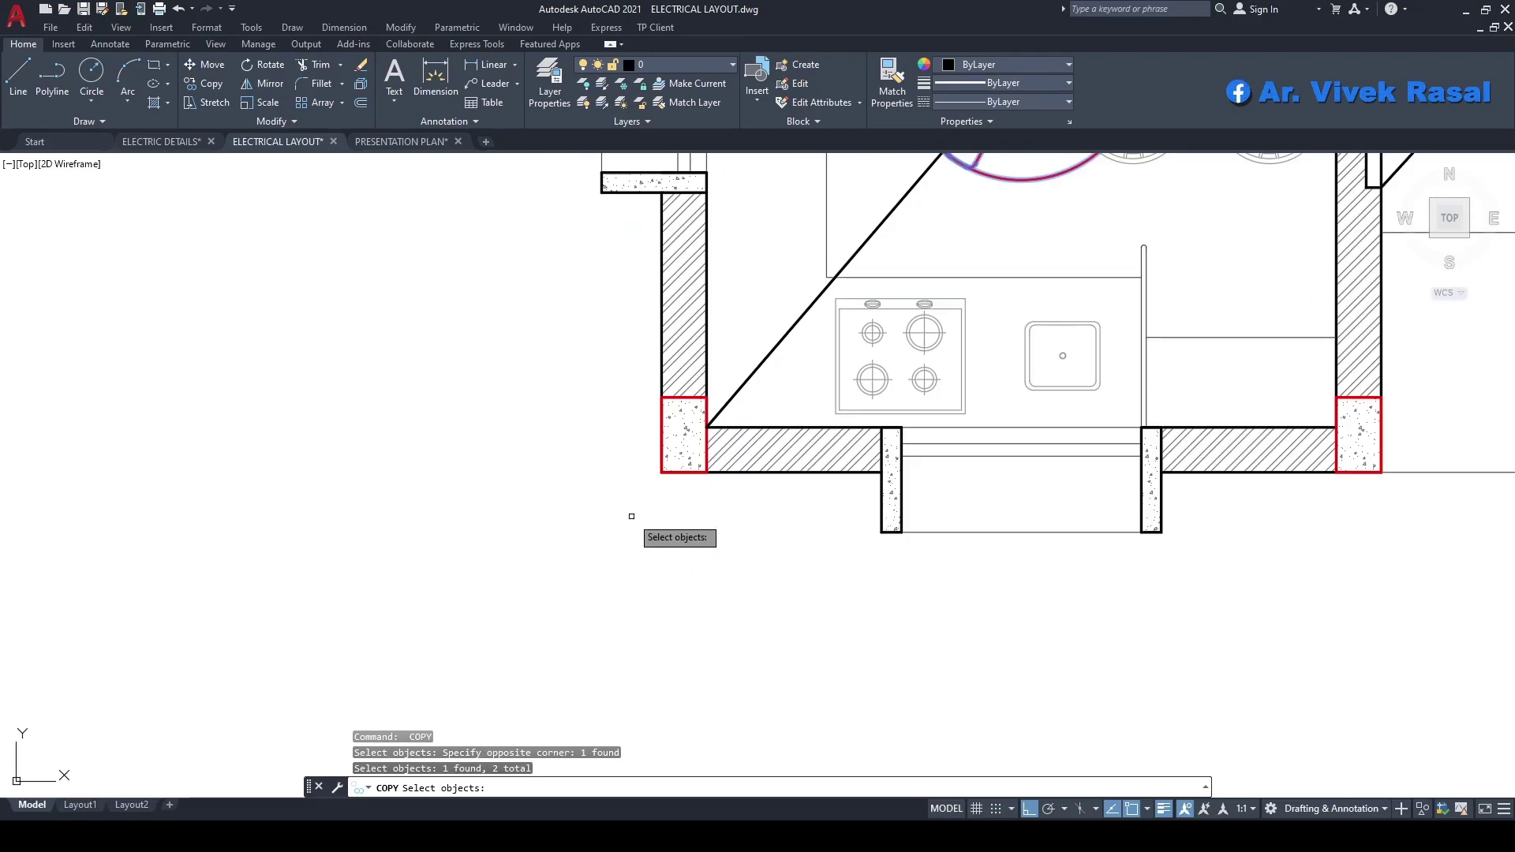
key("space")
left_click(663, 471)
scroll(552, 483, "down", 4)
scroll(558, 487, "down", 4)
scroll(864, 481, "up", 4)
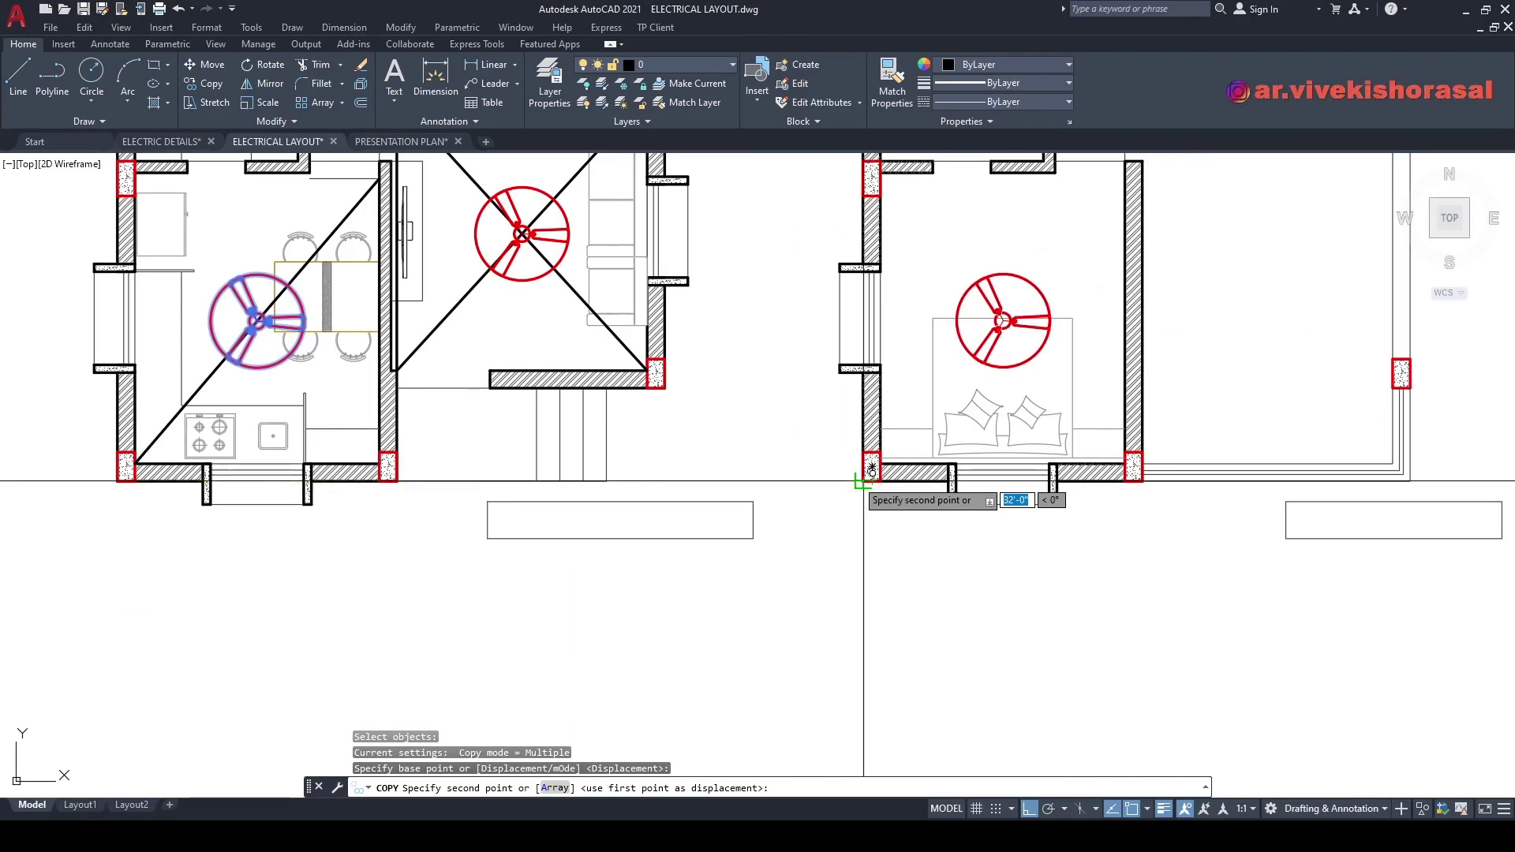
left_click(863, 481)
key("space")
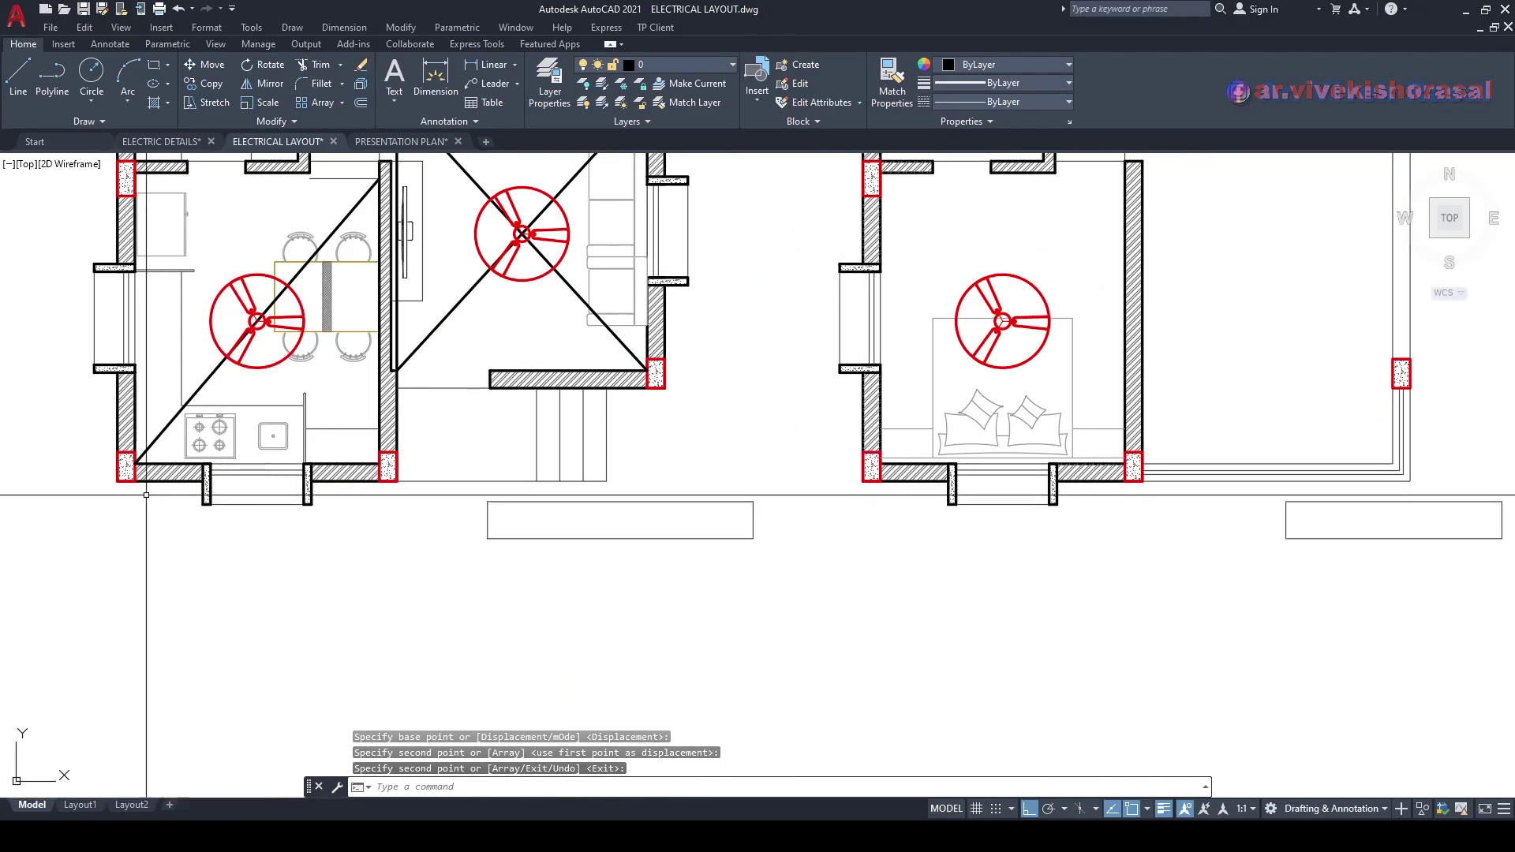
scroll(898, 485, "down", 2)
middle_click_drag(975, 417, 941, 551)
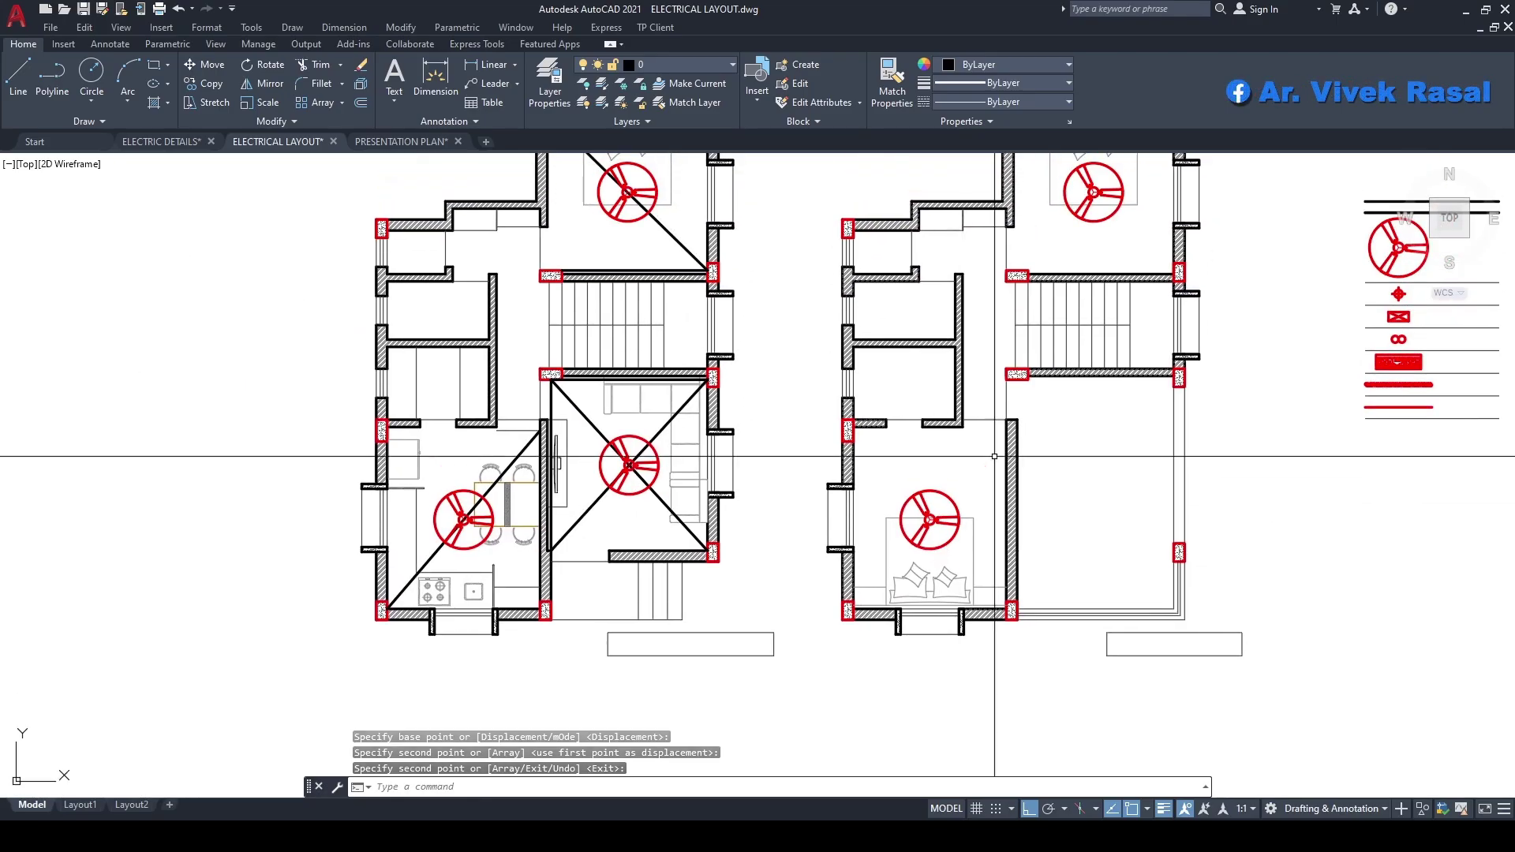
middle_click_drag(1033, 360, 1005, 463)
middle_click_drag(998, 548, 1015, 443)
scroll(944, 579, "up", 2)
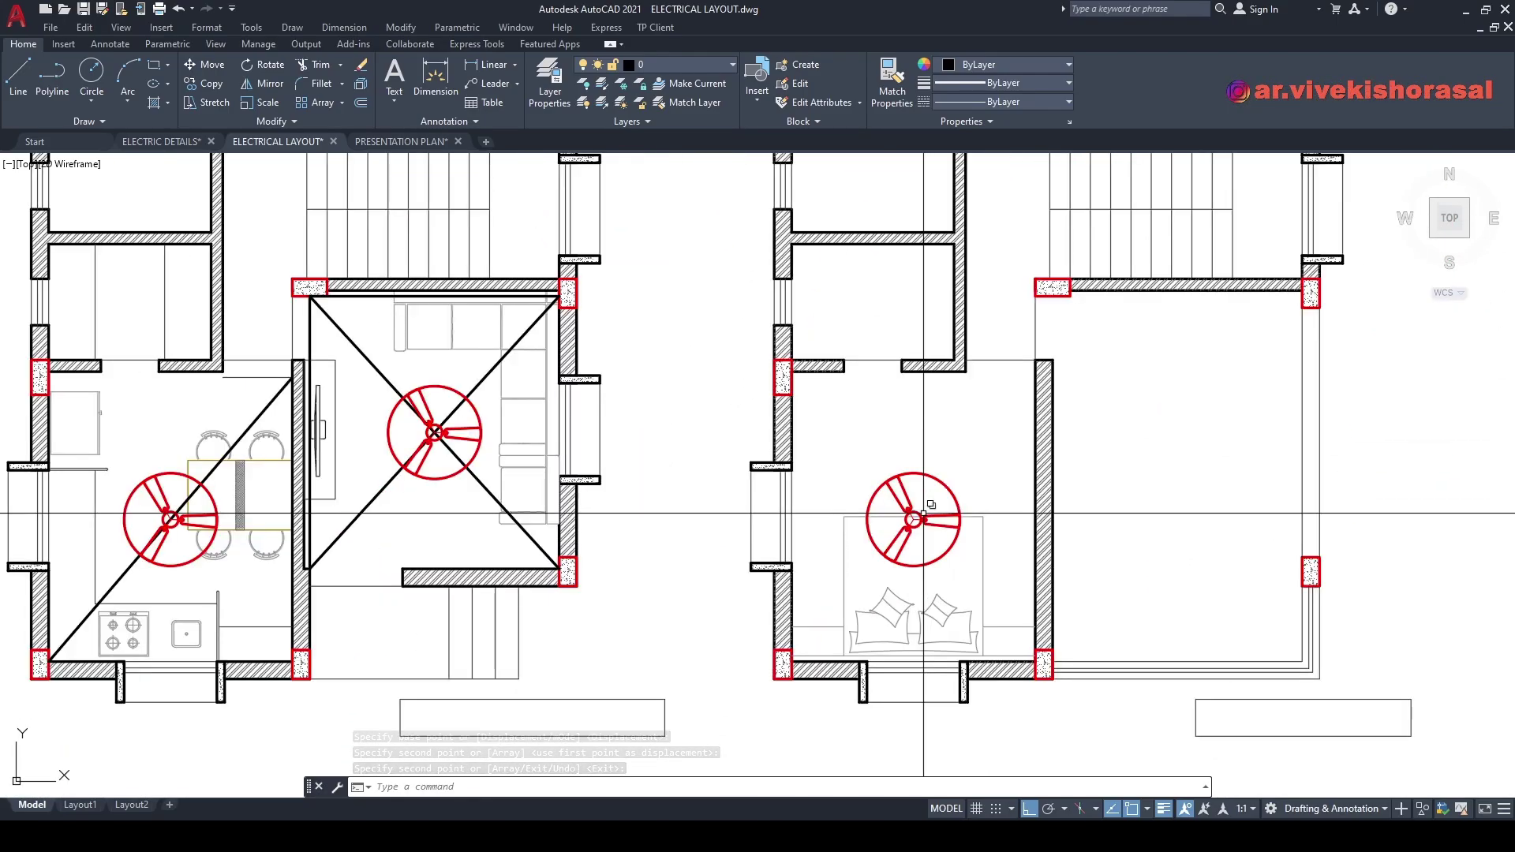
middle_click_drag(922, 525, 910, 436)
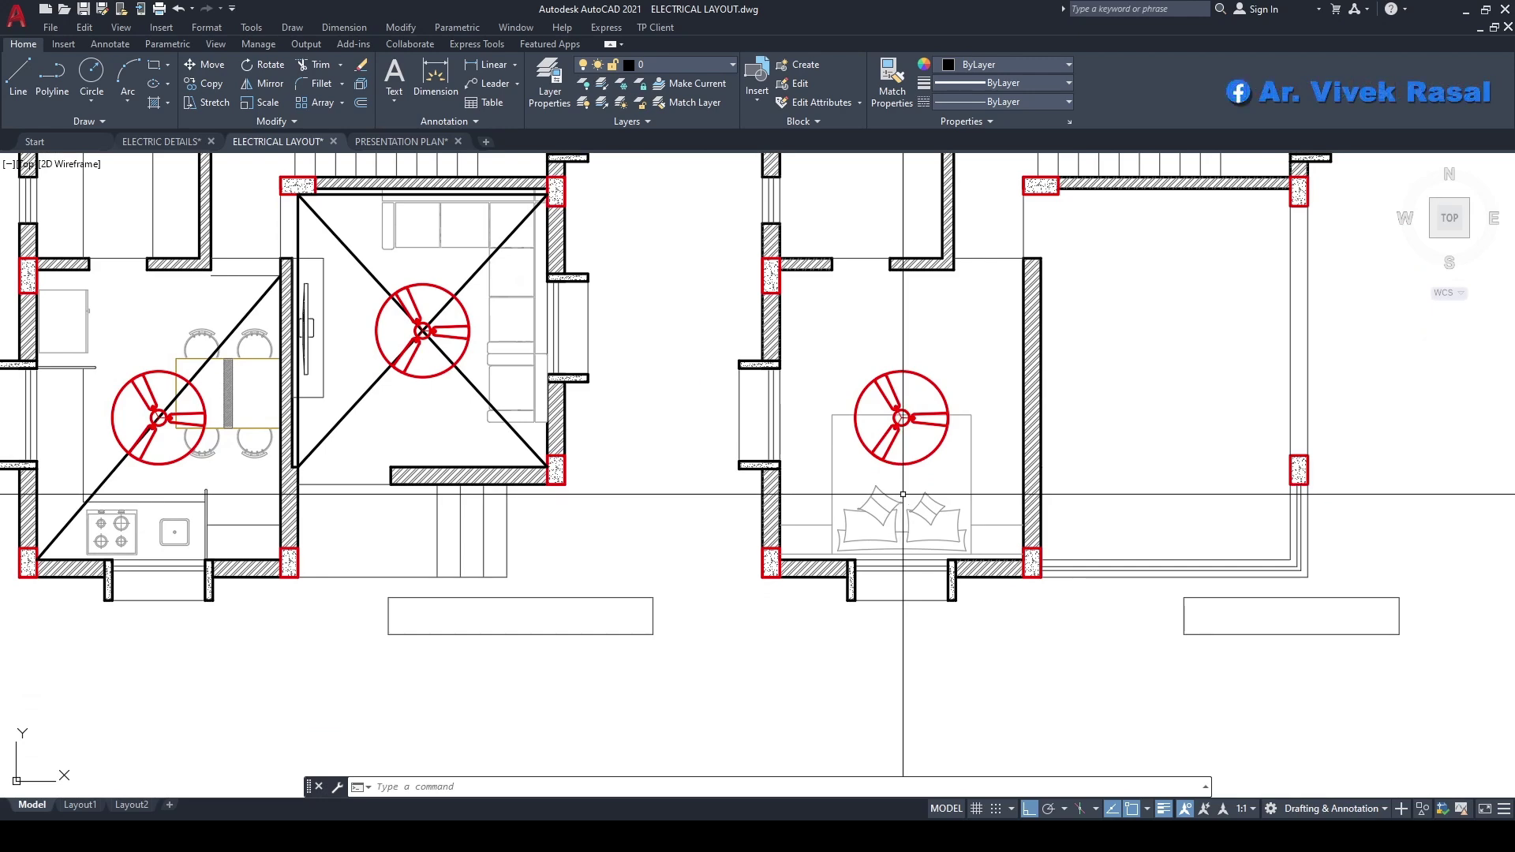
type("m")
key("space")
middle_click_drag(937, 473, 889, 416)
scroll(889, 416, "up", 2)
left_click(880, 408)
left_click(848, 396)
scroll(851, 394, "down", 4)
scroll(844, 291, "up", 2)
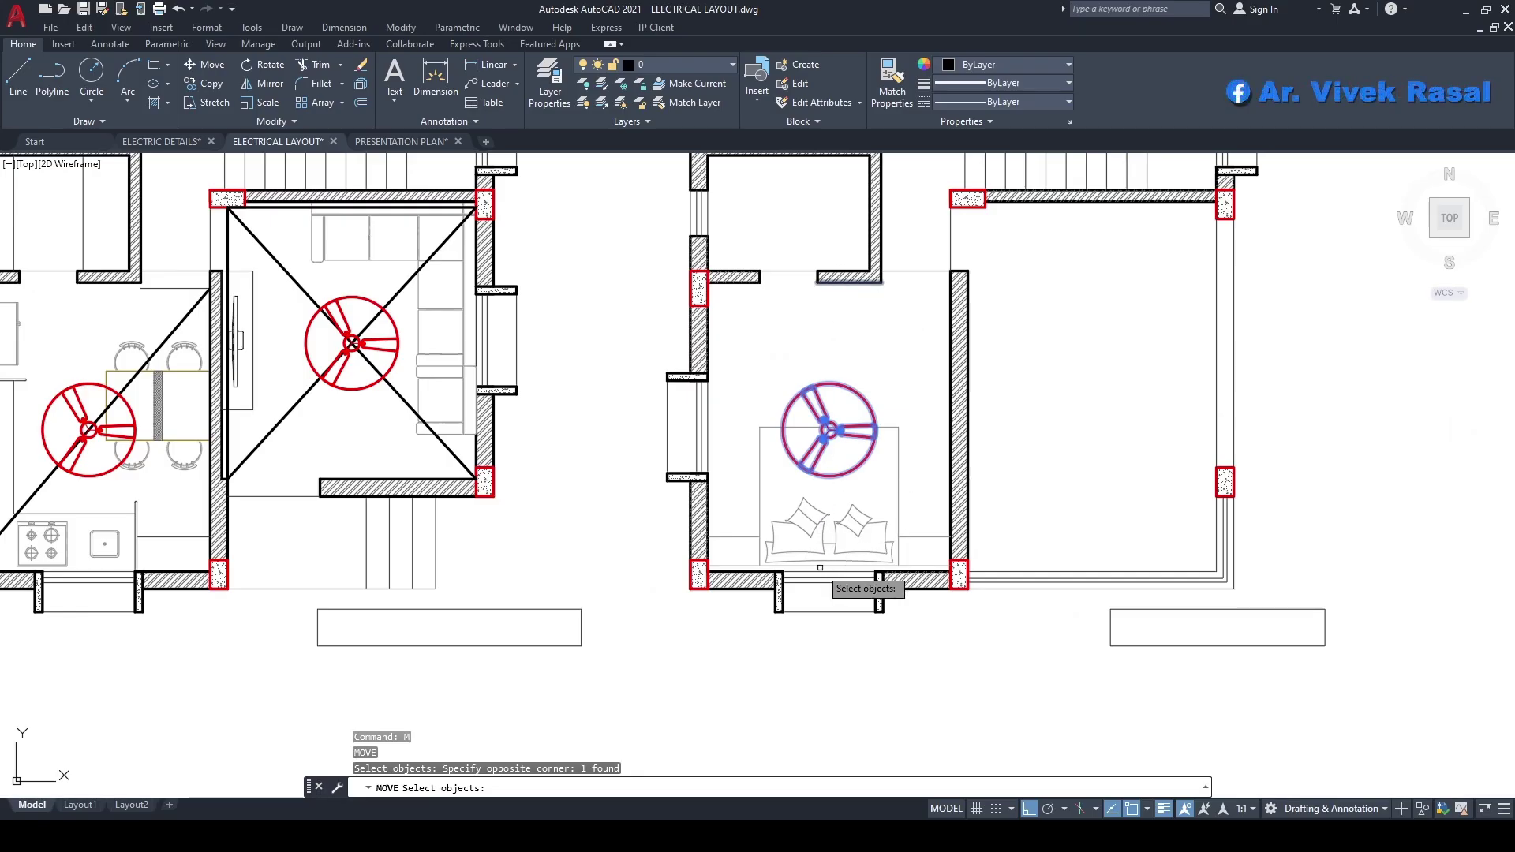
scroll(835, 308, "down", 5)
scroll(945, 452, "up", 8)
key("Escape")
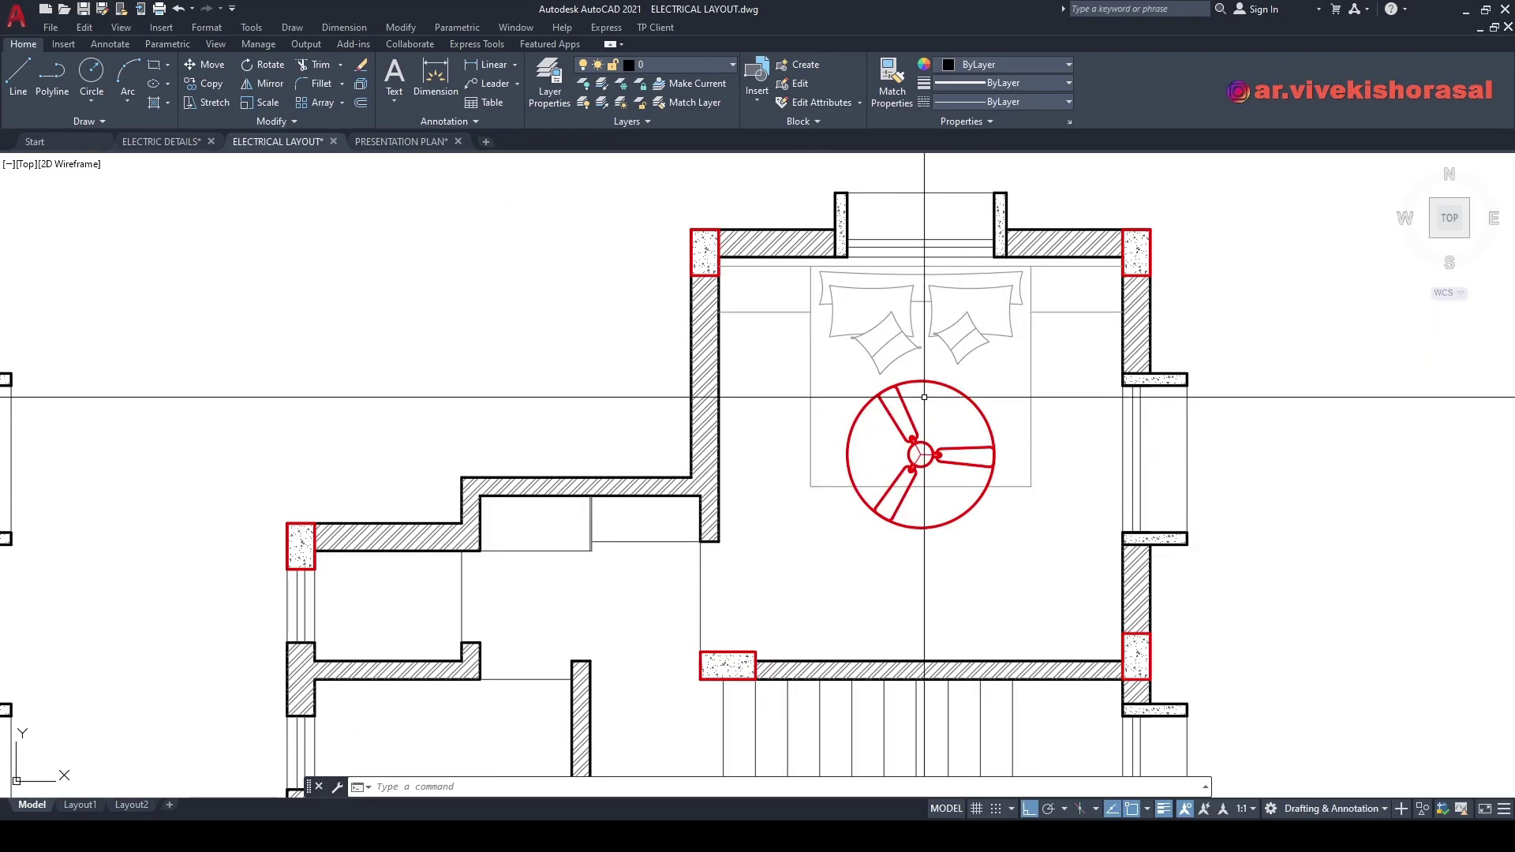
- Move the fan in the second plan's lower bedroom straight down by 18, towards the bed's headboard
scroll(919, 394, "down", 6)
middle_click_drag(1066, 272, 969, 243)
scroll(837, 483, "up", 4)
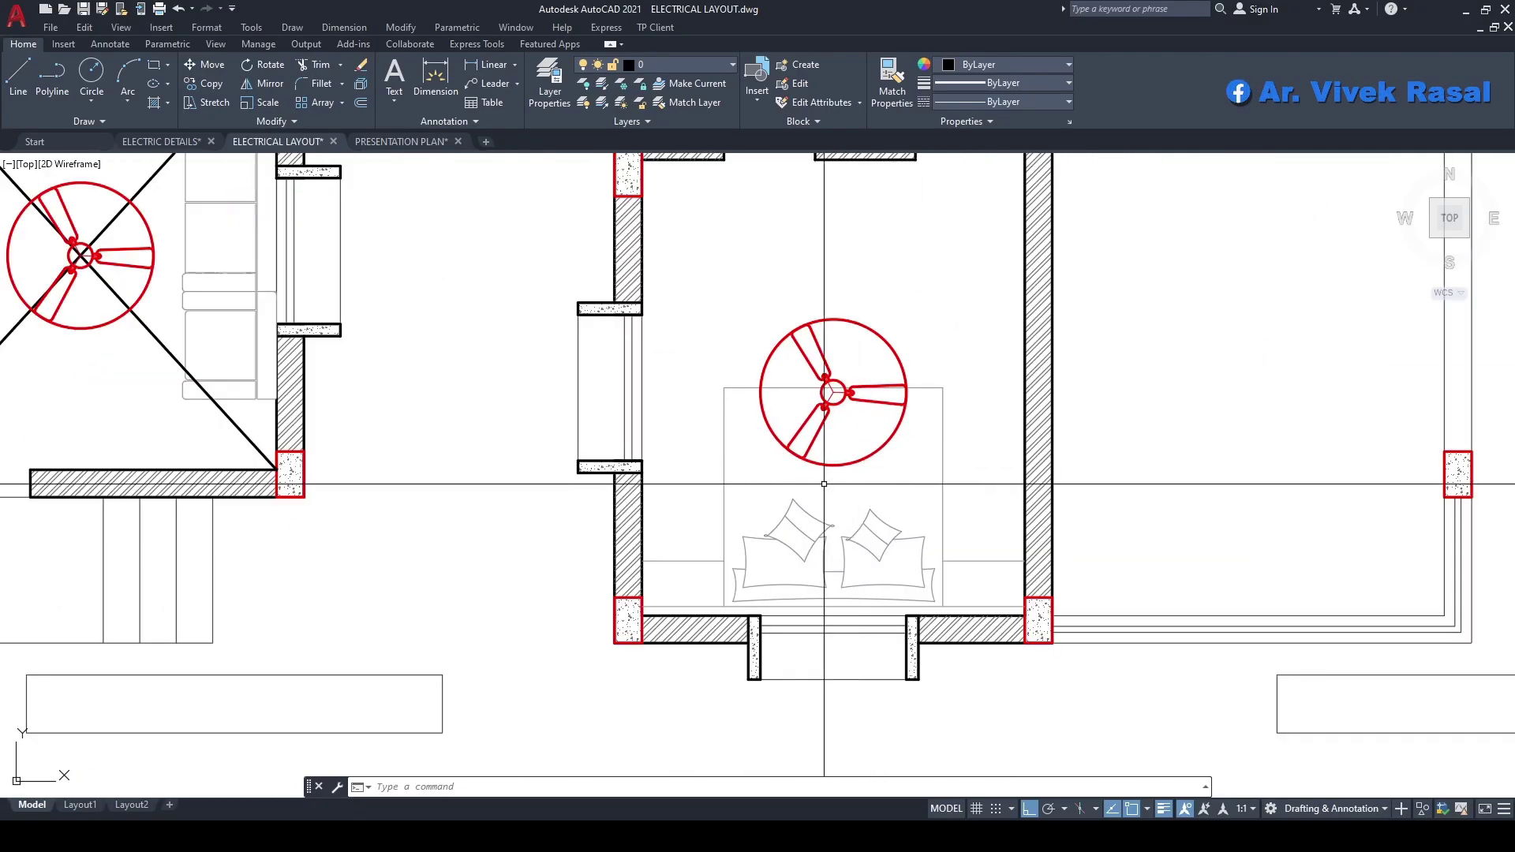
mouse_move(839, 485)
middle_mouse_down()
mouse_move(798, 499)
mouse_move(829, 506)
middle_mouse_up()
left_click(766, 378)
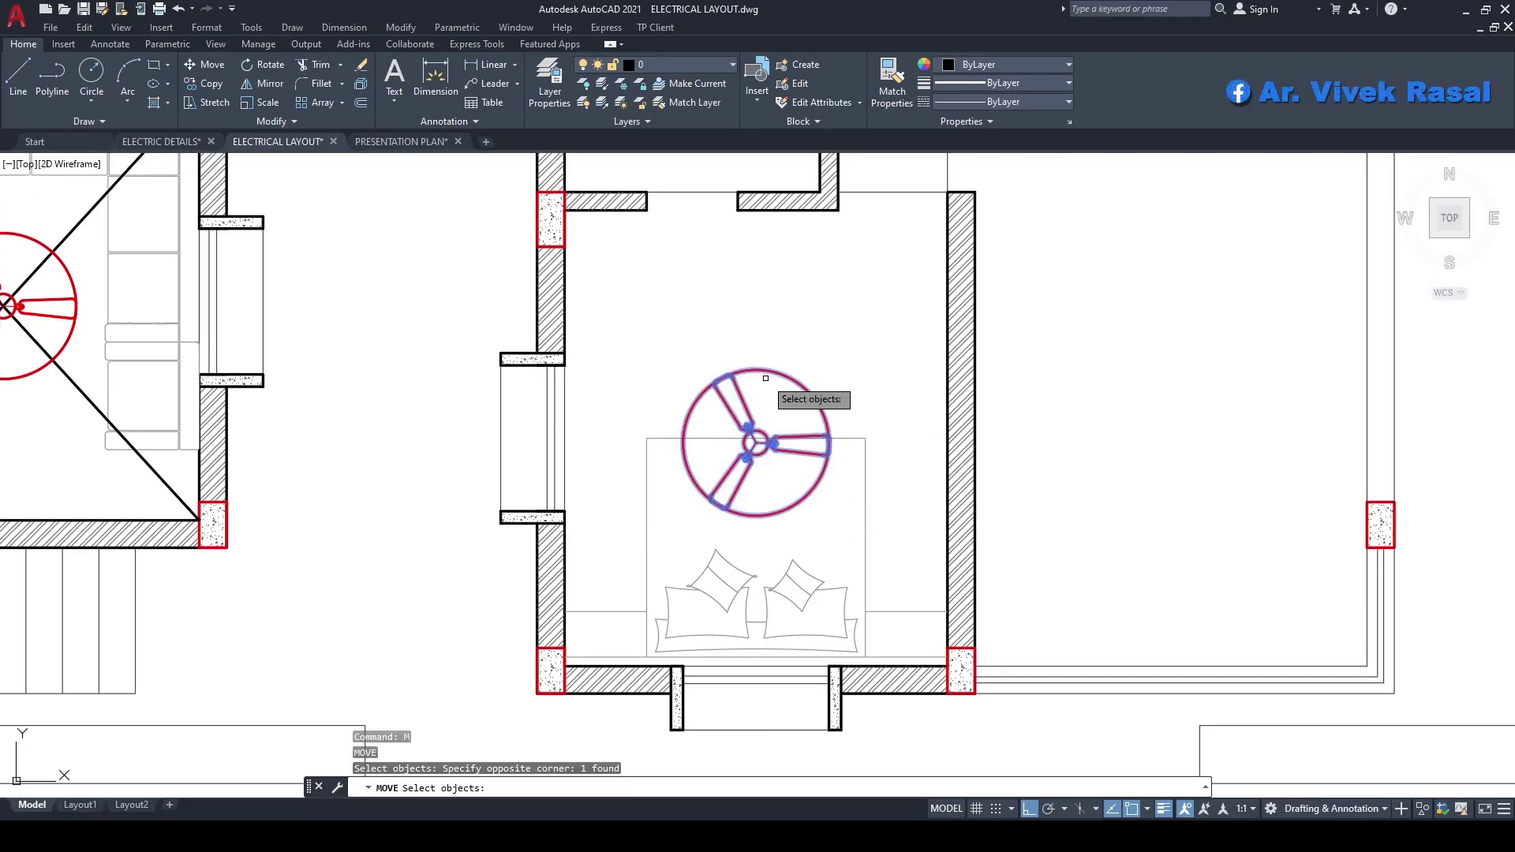
key("Return")
left_click(1081, 238)
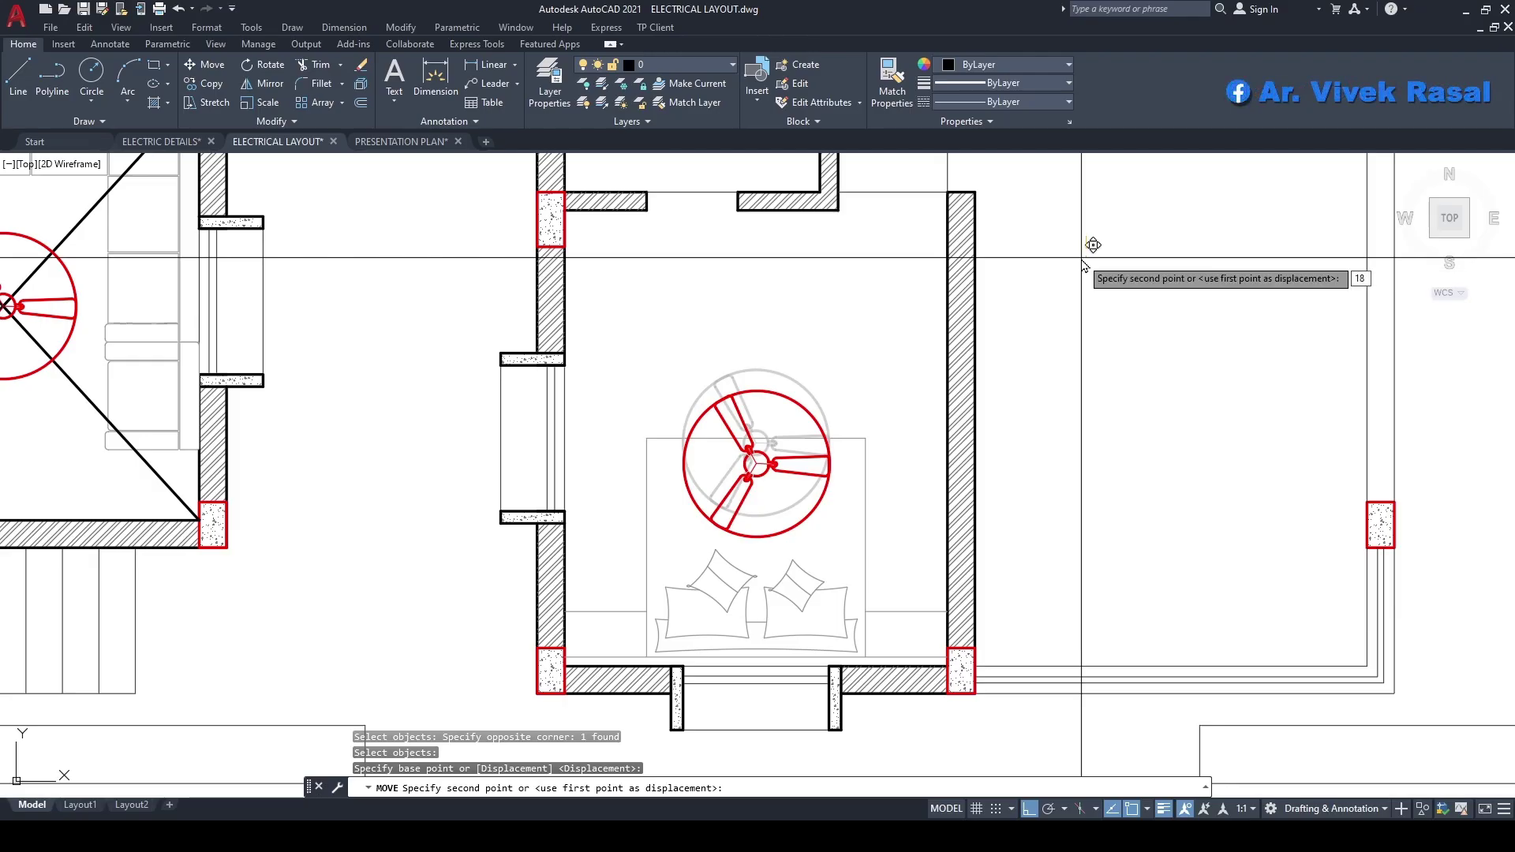
key("Return")
- Examine the moved fan's position over the lower bedroom's bed and compare the fan placement across both floor plans
middle_click_drag(893, 551, 951, 440)
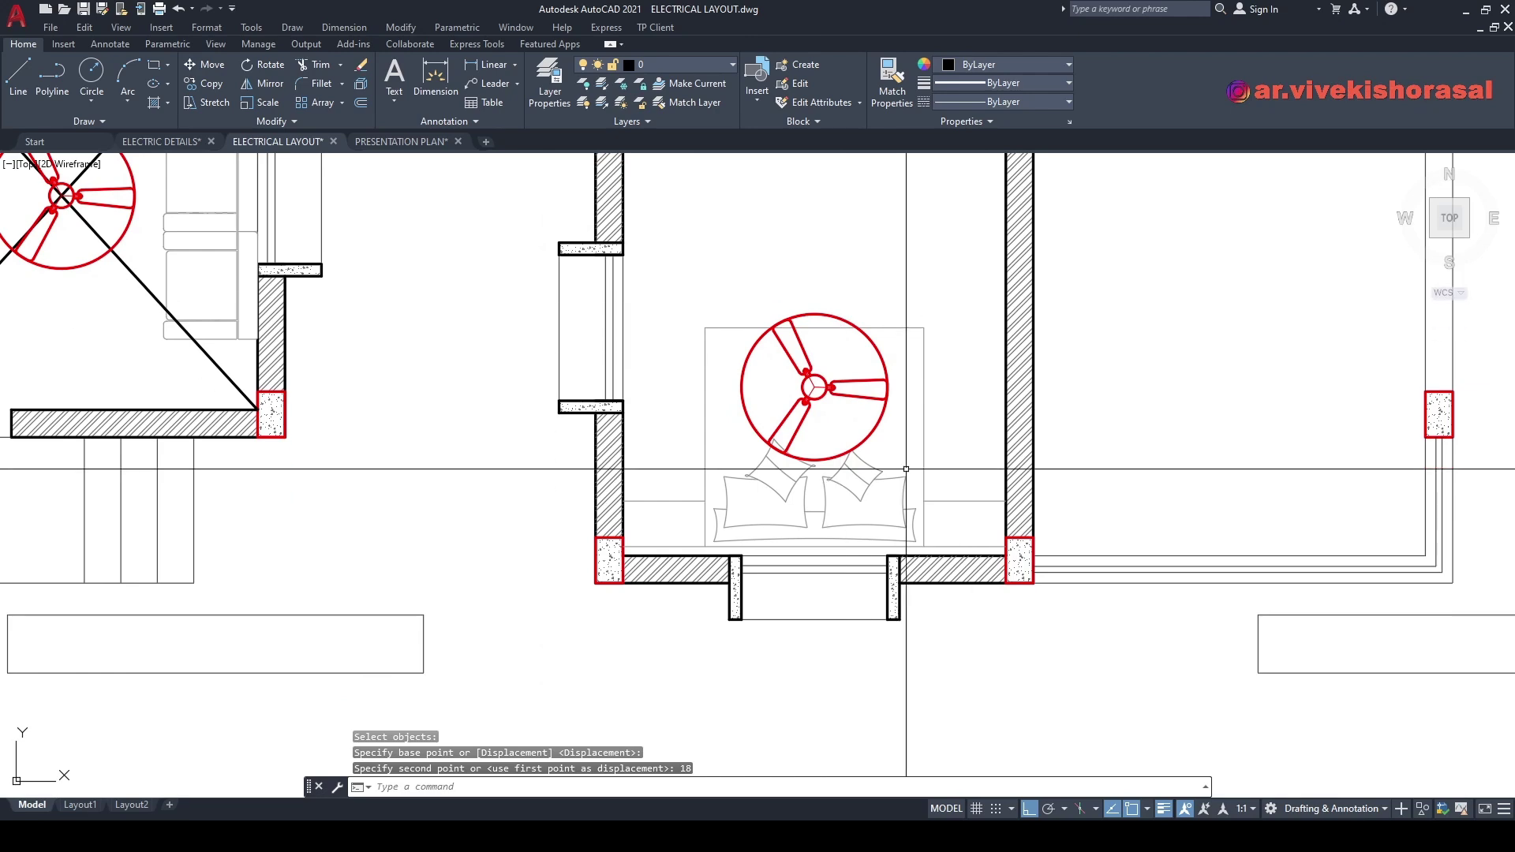
scroll(861, 413, "down", 2)
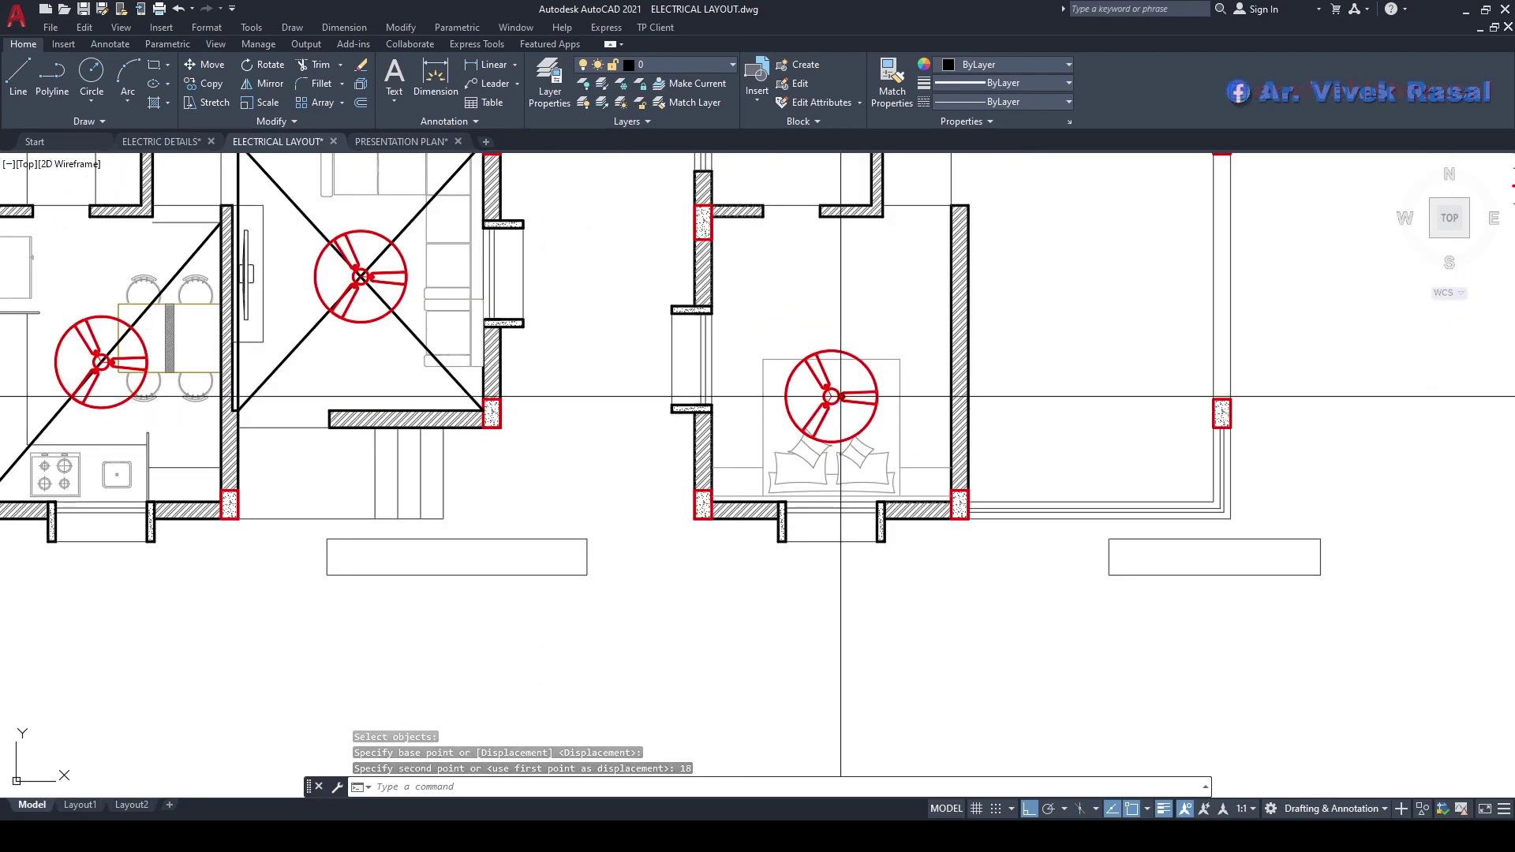
scroll(847, 427, "up", 3)
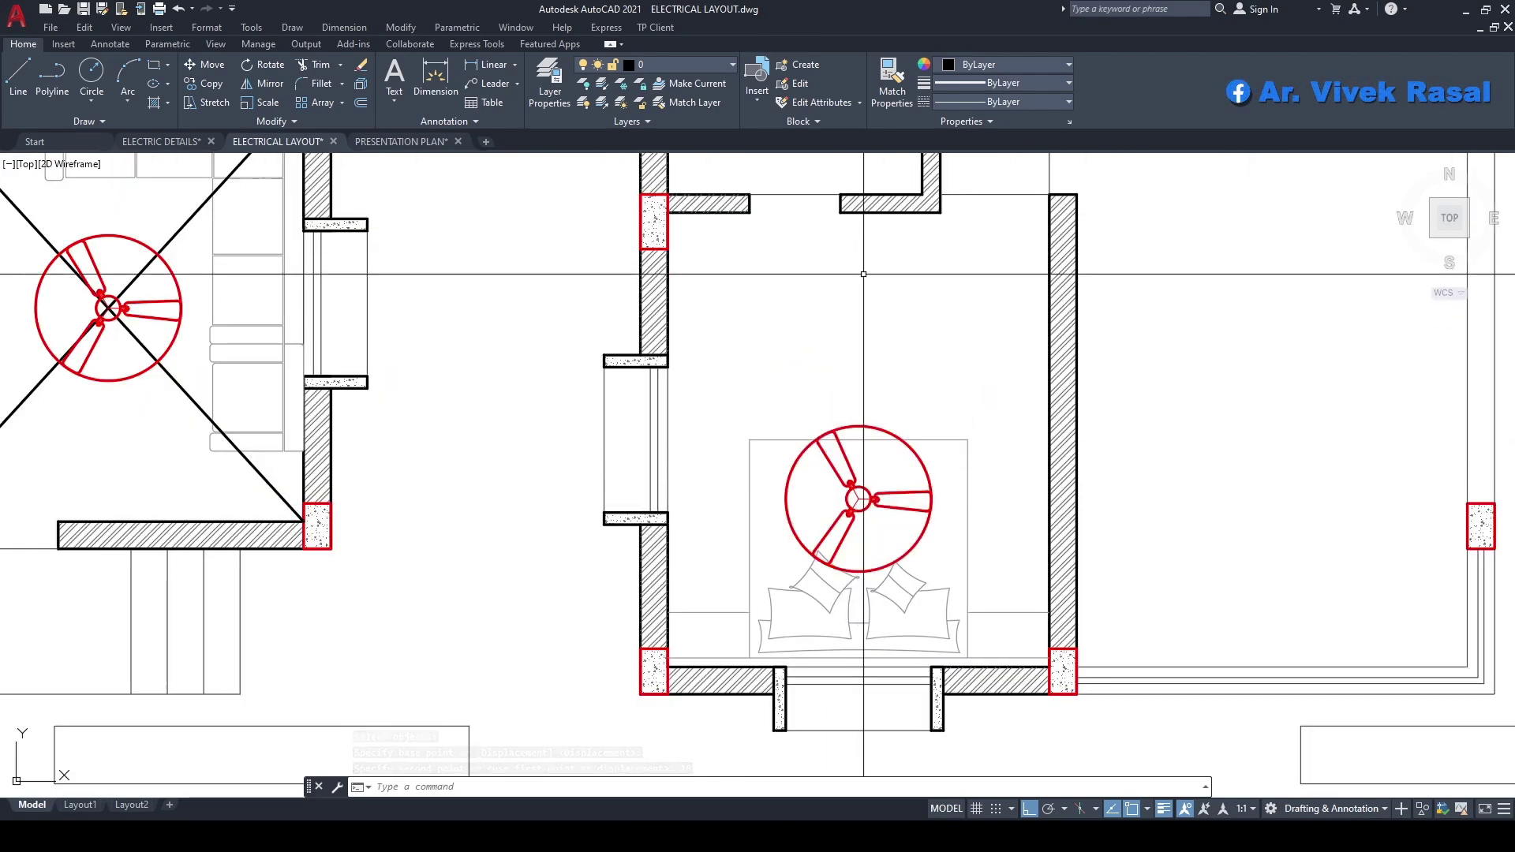
middle_click_drag(884, 298, 885, 316)
scroll(885, 316, "down", 2)
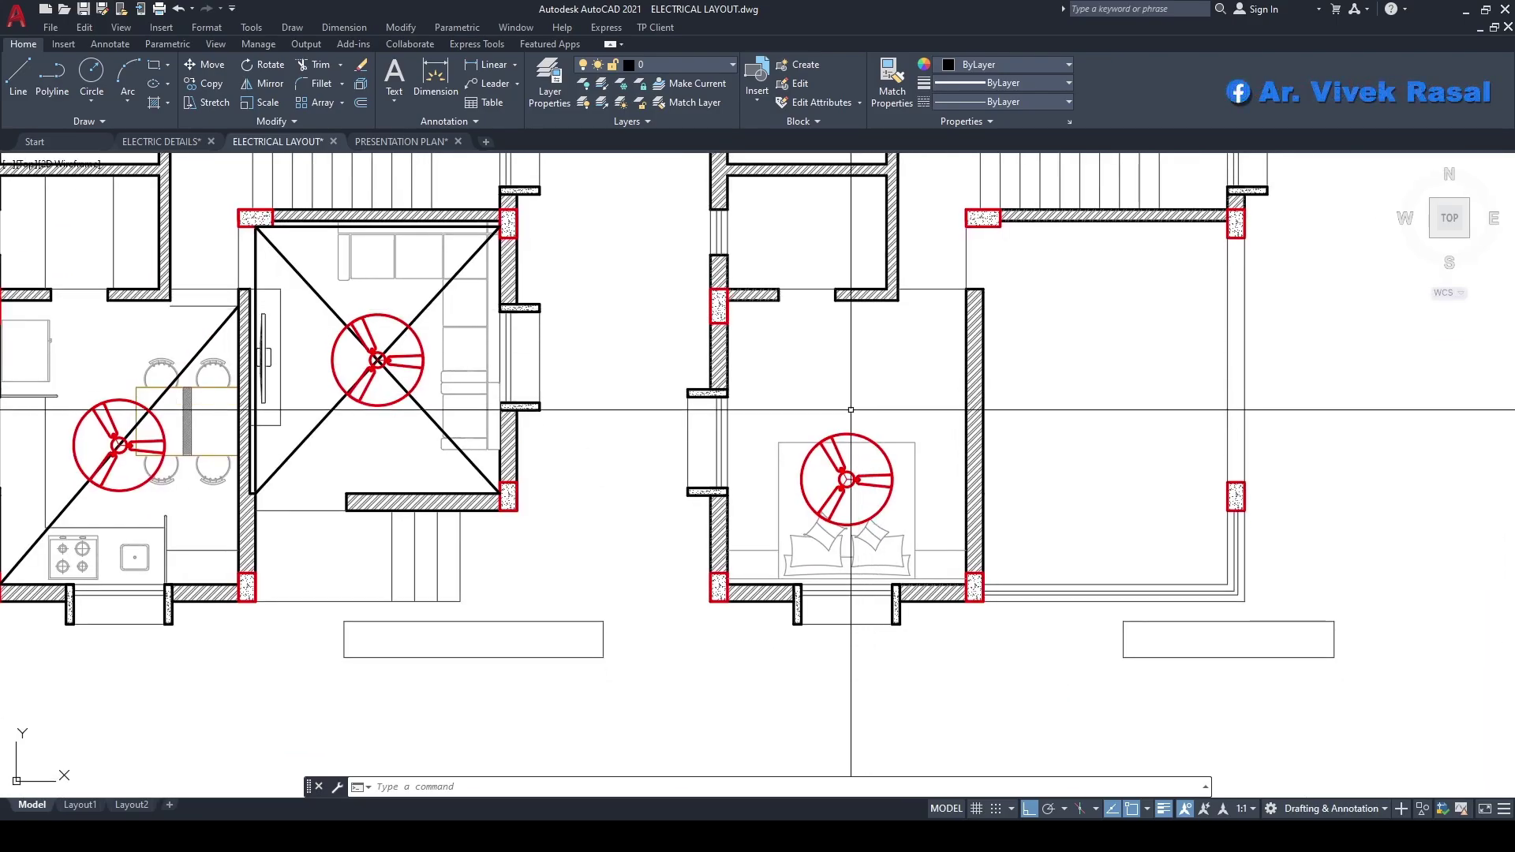
scroll(851, 410, "up", 2)
middle_click_drag(805, 526, 819, 480)
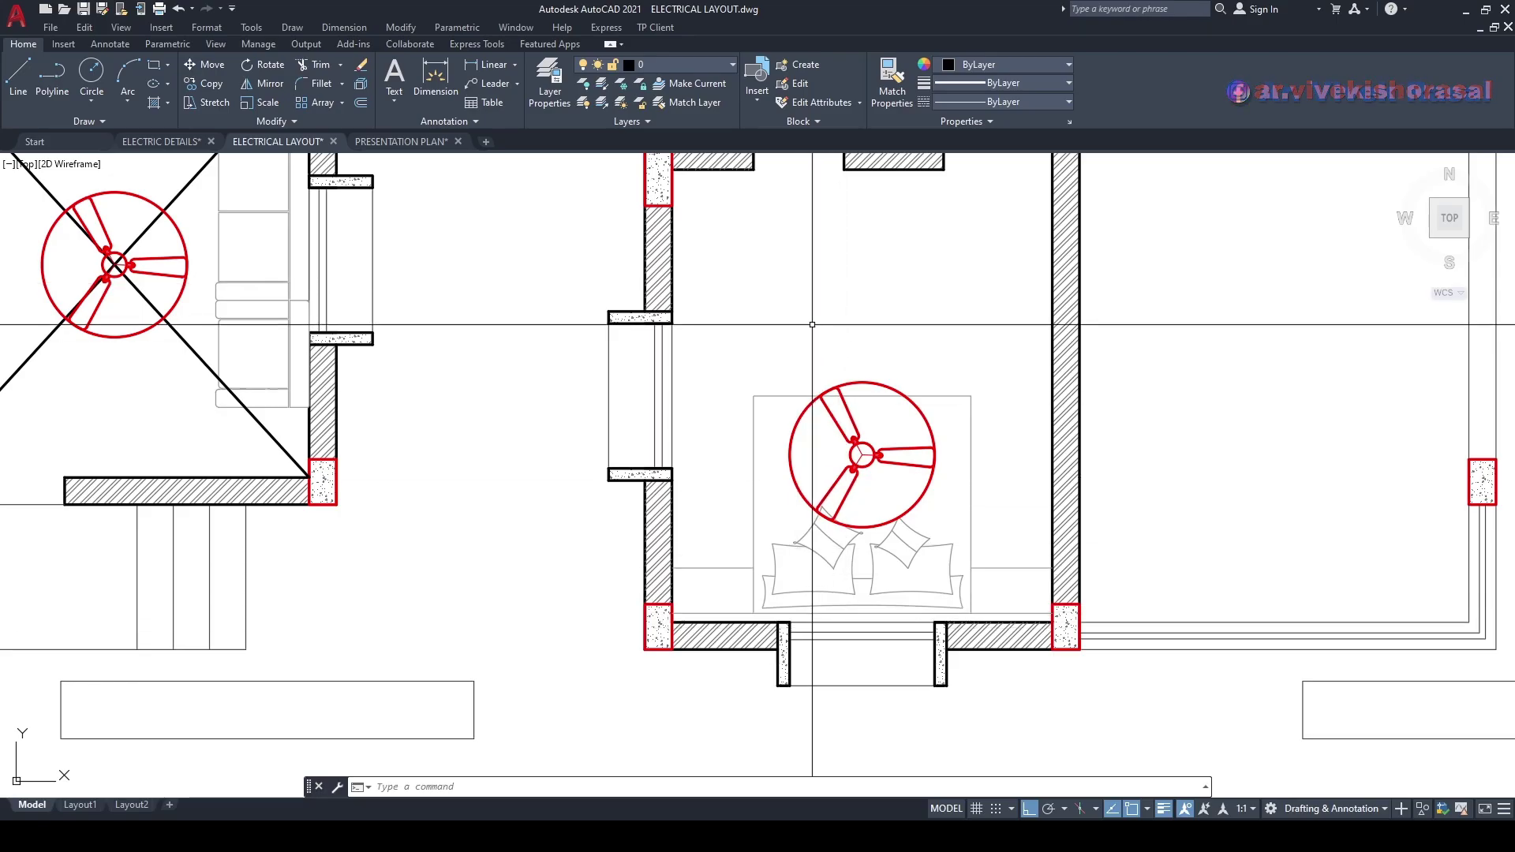
middle_click_drag(814, 450, 776, 459)
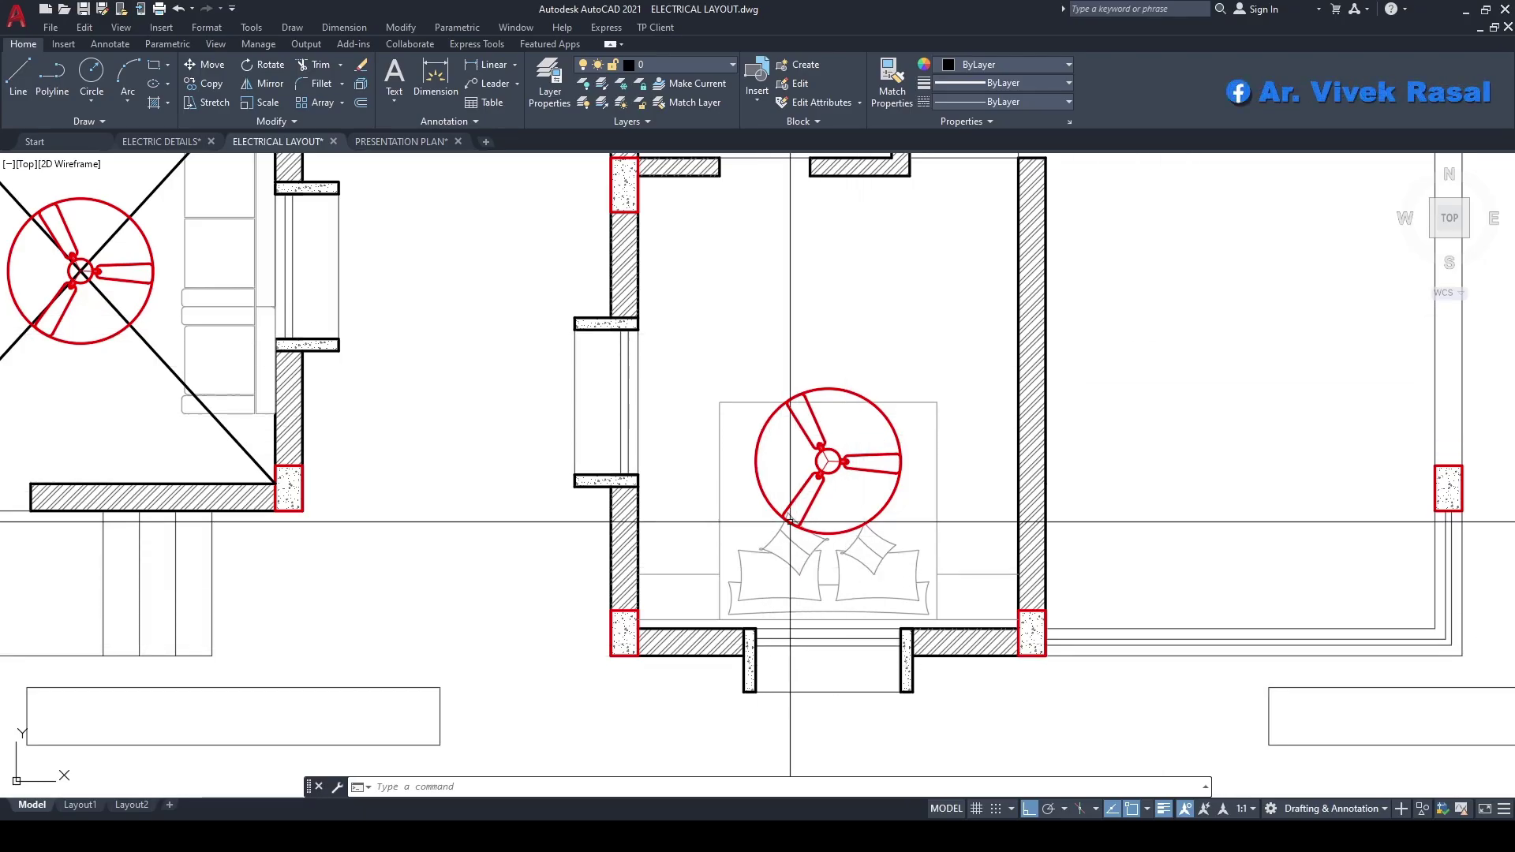
scroll(828, 469, "down", 2)
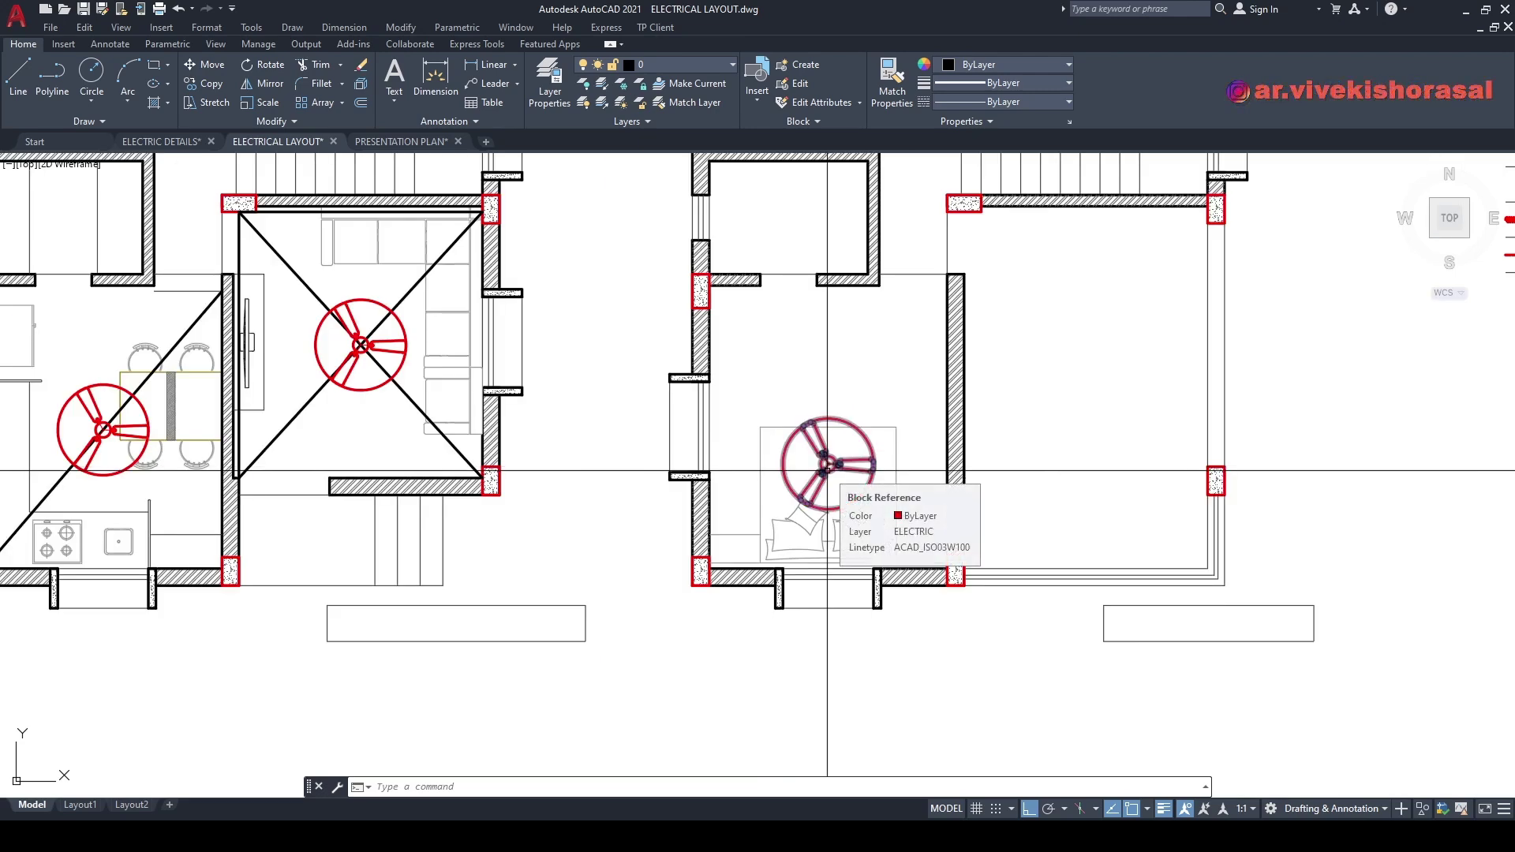
scroll(828, 469, "down", 3)
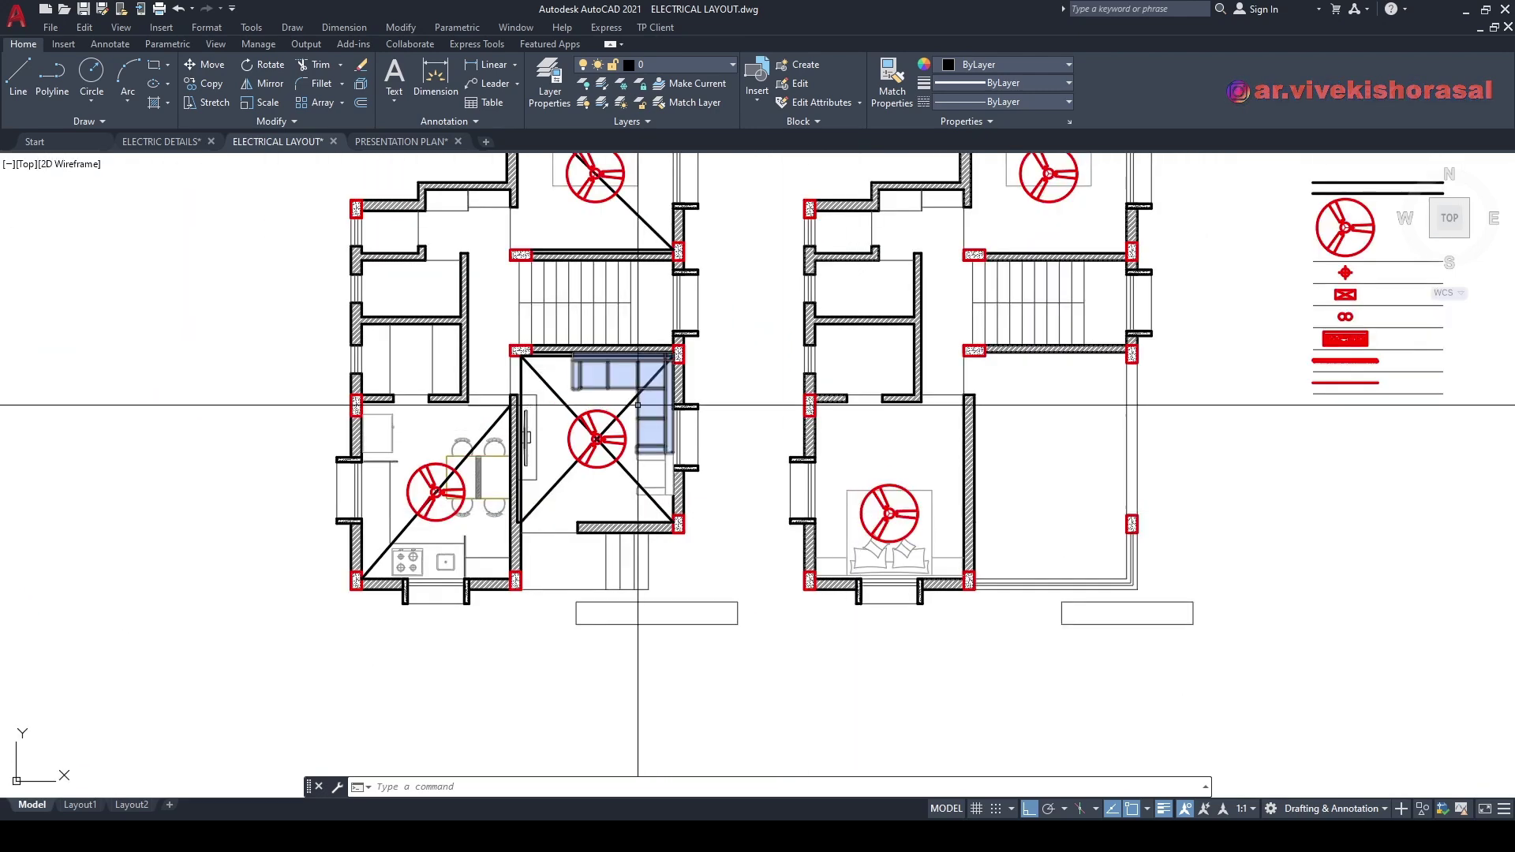
middle_click_drag(767, 372, 766, 465)
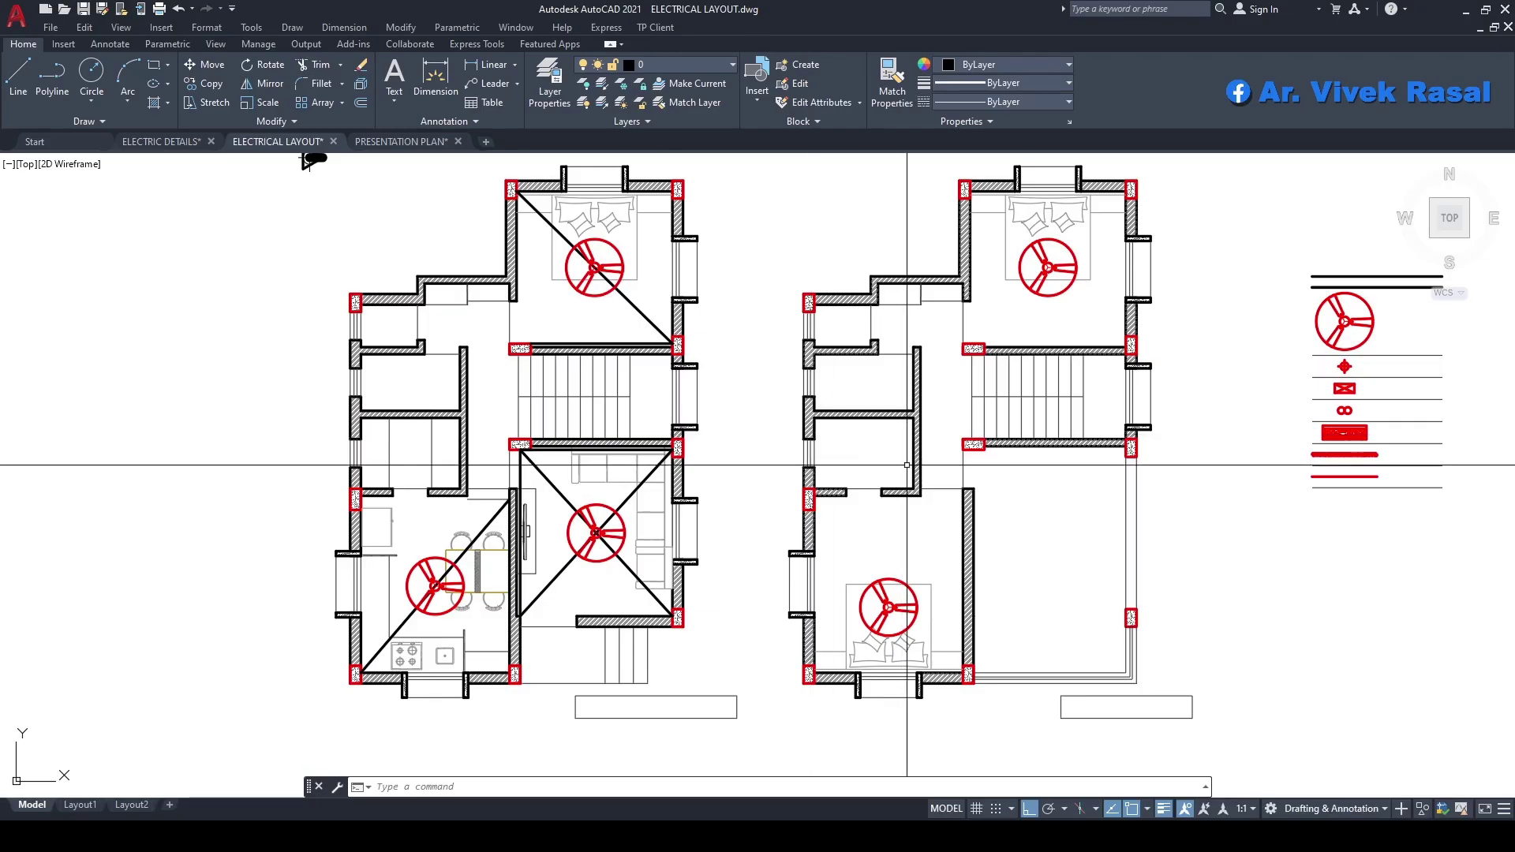
scroll(907, 466, "down", 2)
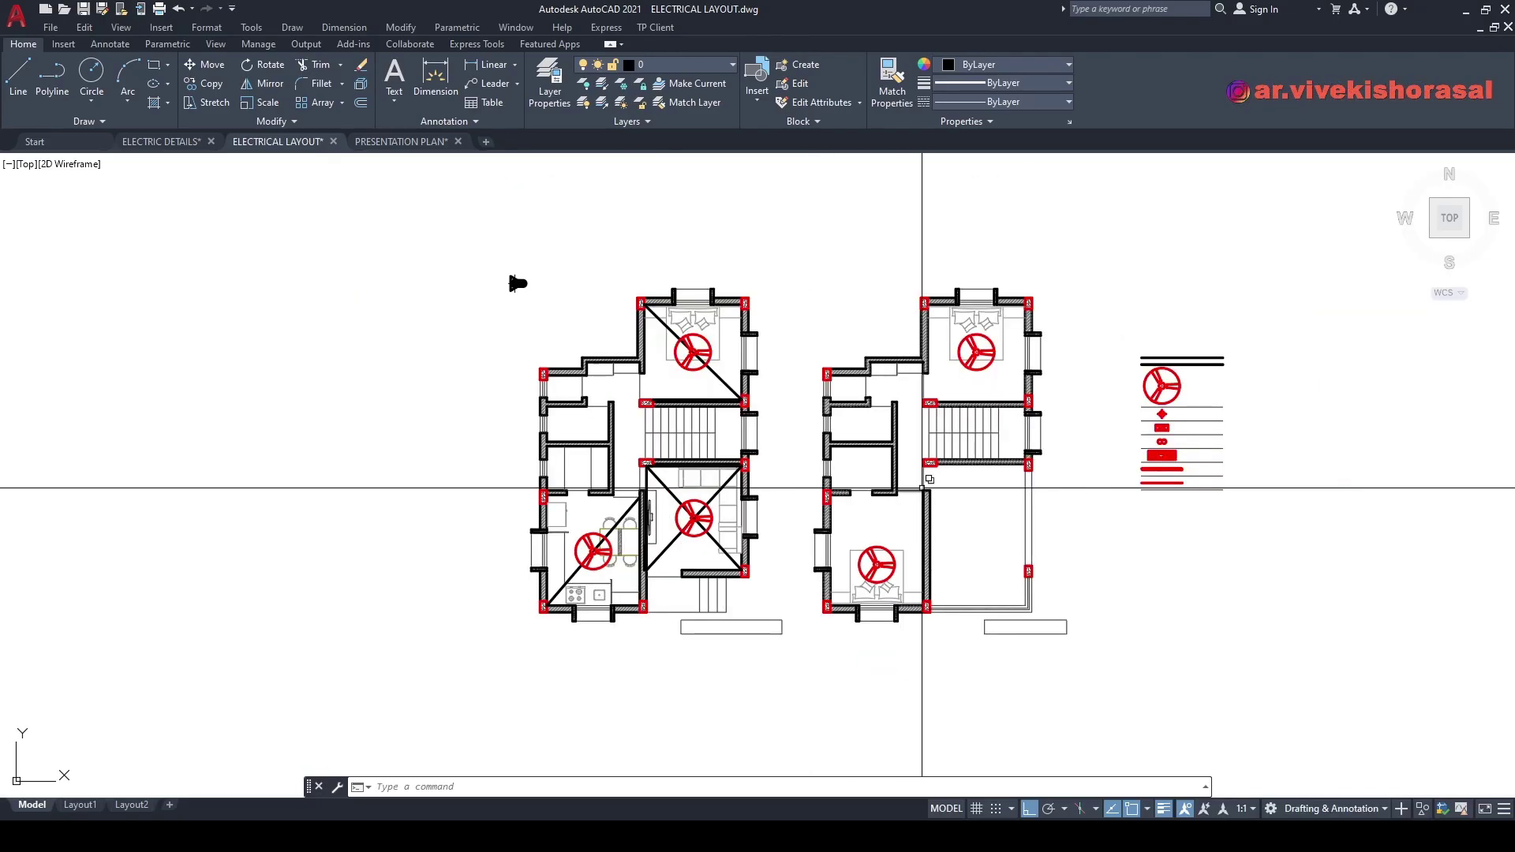
scroll(1001, 421, "up", 2)
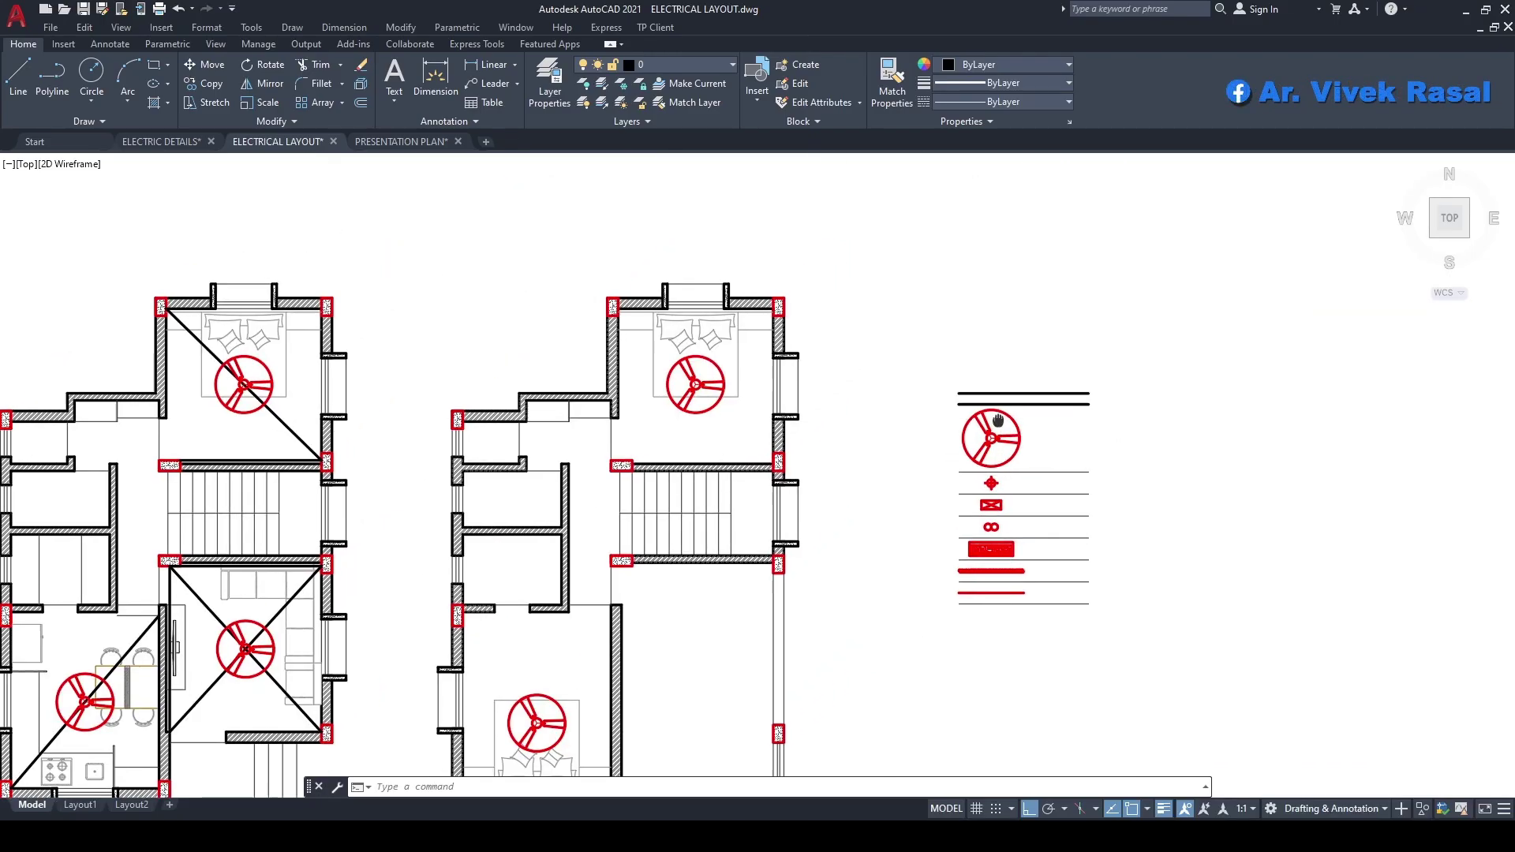
- Copy the legend's A.C. symbol by its top-edge midpoint to the middle of the window above the bed in the second plan's upper bedroom
type("o")
key("Return")
scroll(986, 474, "up", 4)
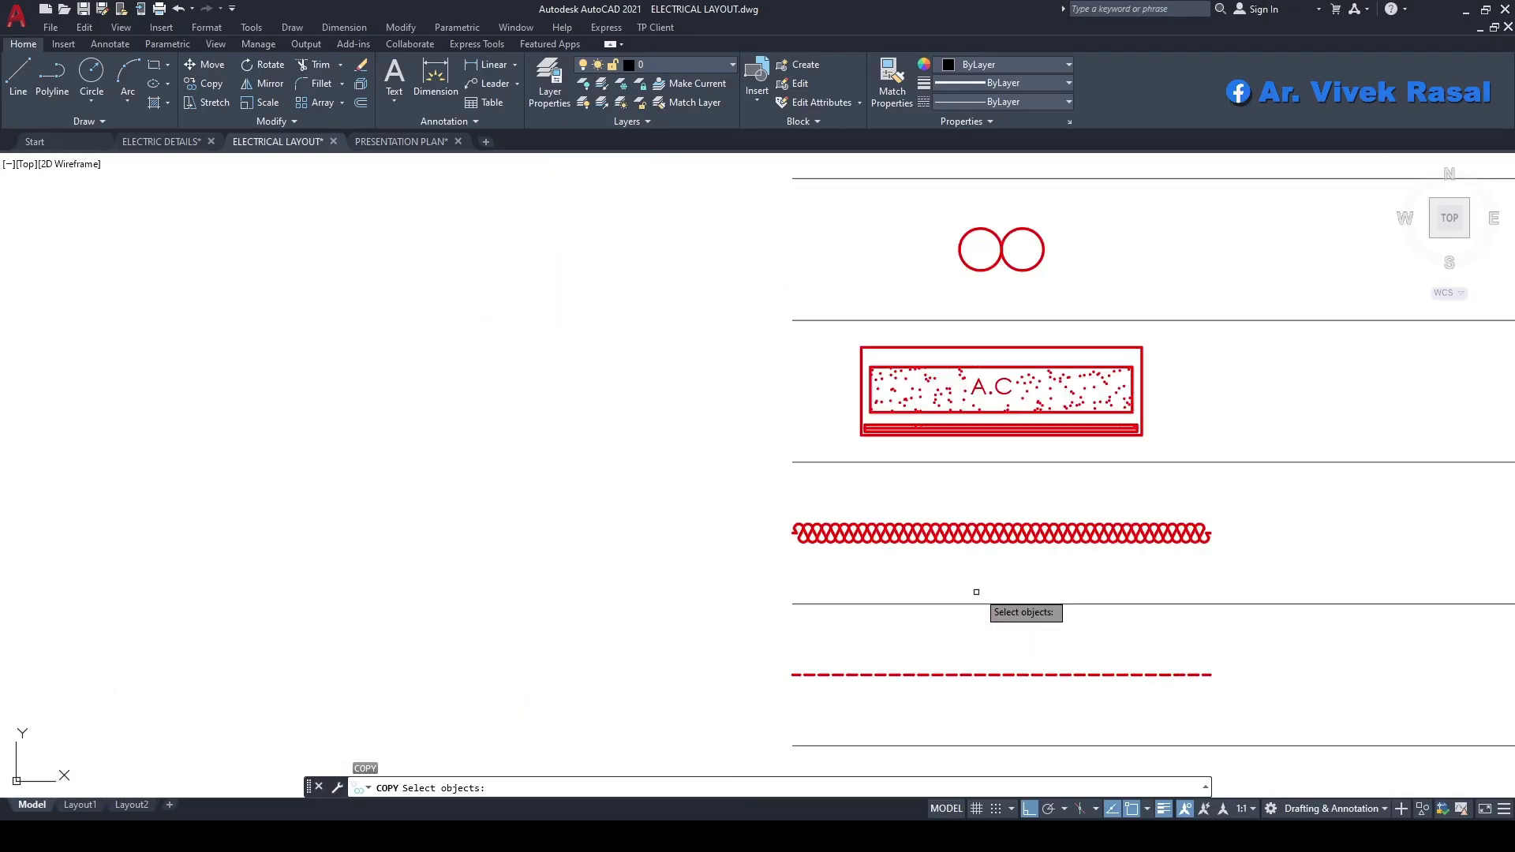
left_click(1042, 481)
left_click(926, 445)
key("Return")
left_click(848, 411)
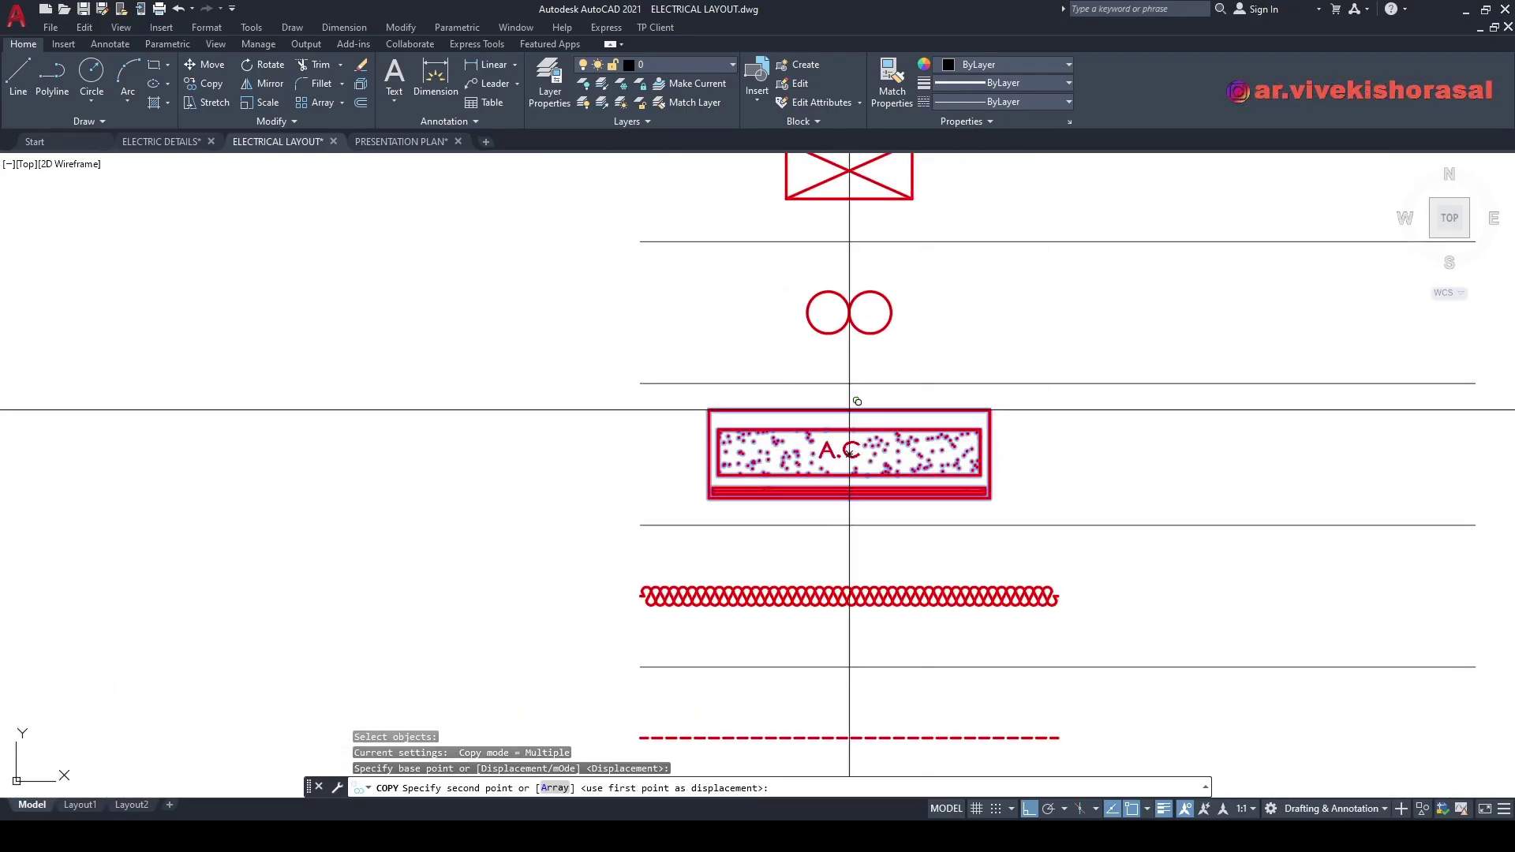
scroll(934, 511, "down", 7)
middle_click_drag(823, 408, 1009, 519)
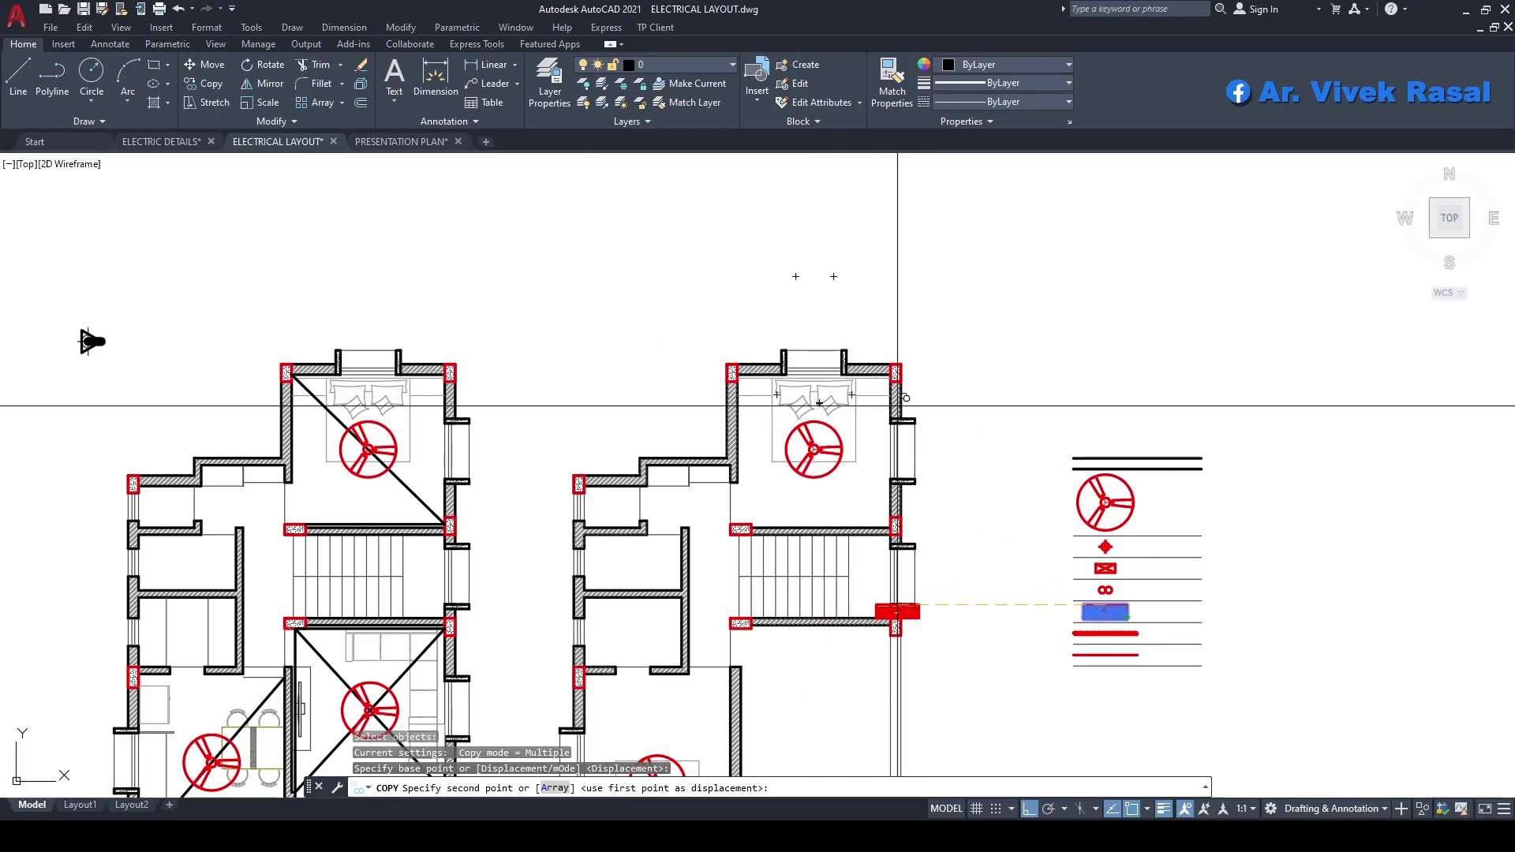
mouse_move(839, 559)
middle_mouse_down()
mouse_move(894, 421)
mouse_move(921, 473)
mouse_move(921, 439)
mouse_move(910, 473)
middle_mouse_up()
middle_click_drag(878, 330, 890, 365)
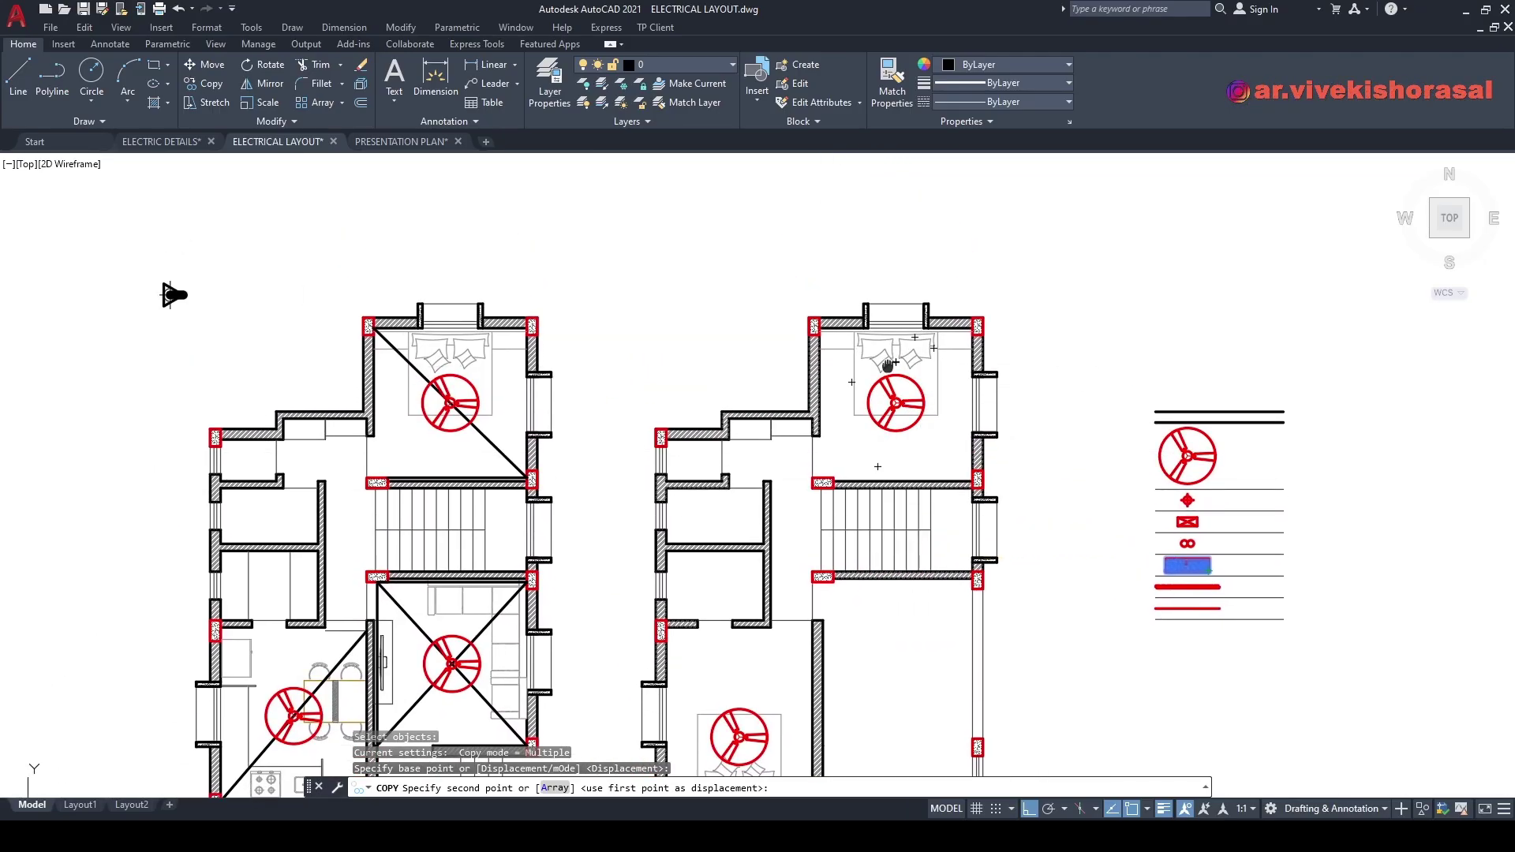
mouse_move(895, 450)
middle_mouse_down()
mouse_move(895, 372)
mouse_move(935, 355)
middle_mouse_up()
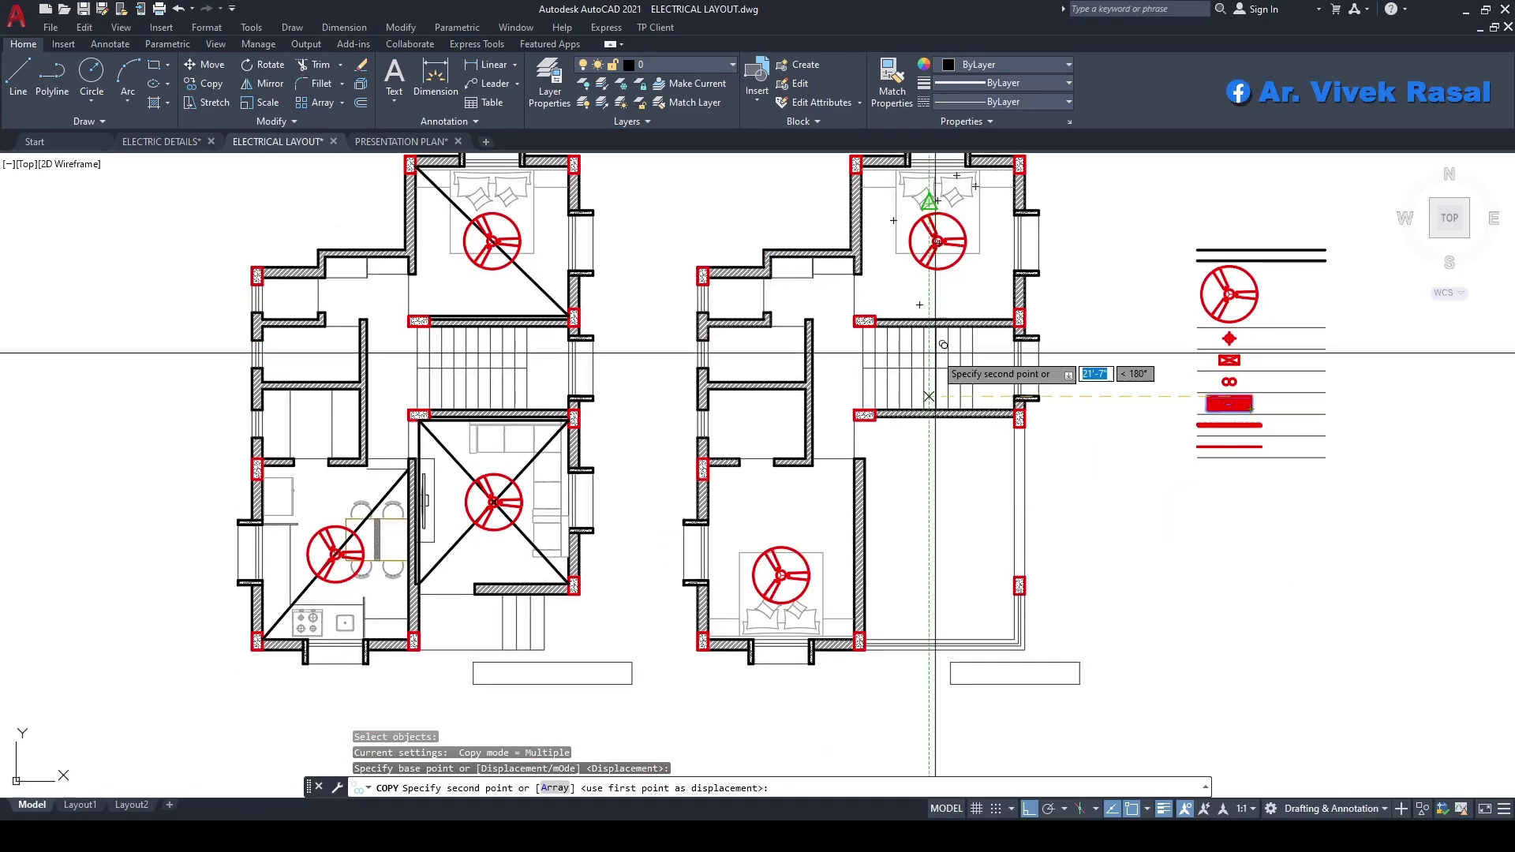
middle_click_drag(985, 249, 993, 318)
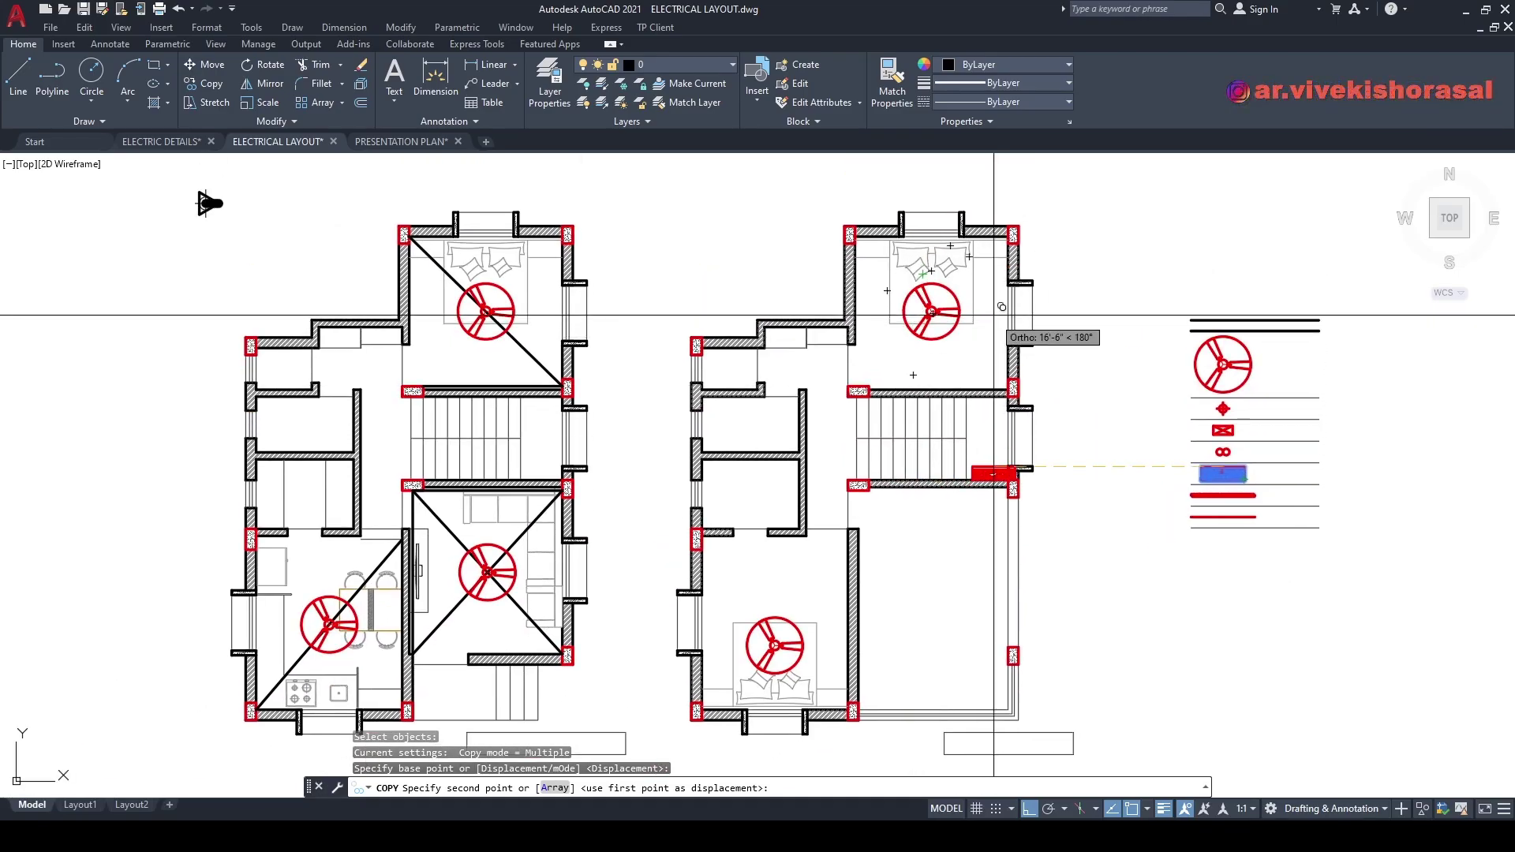
scroll(974, 323, "up", 5)
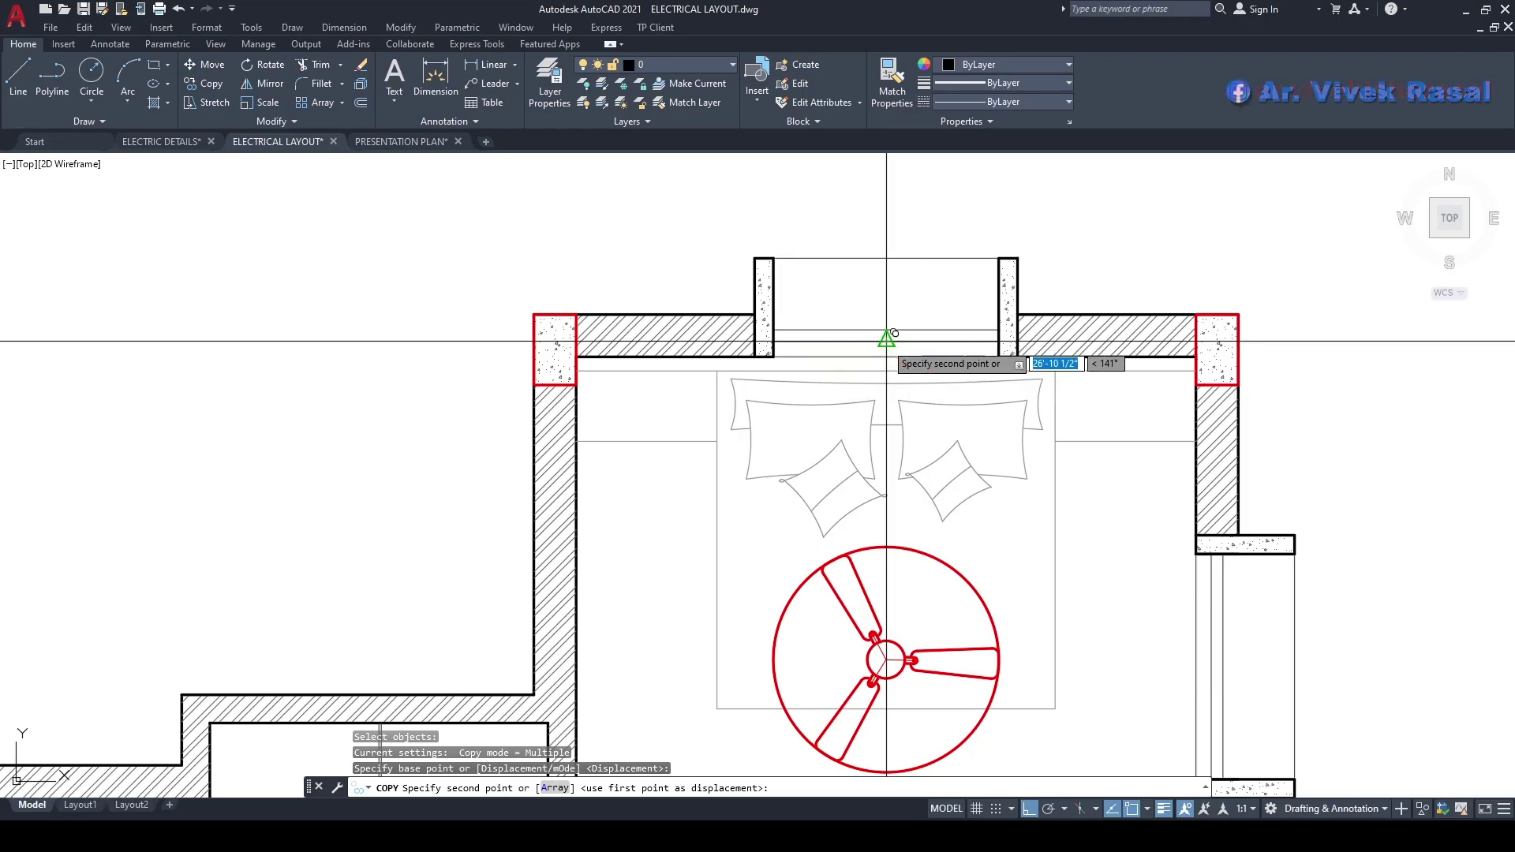
scroll(887, 356, "down", 2)
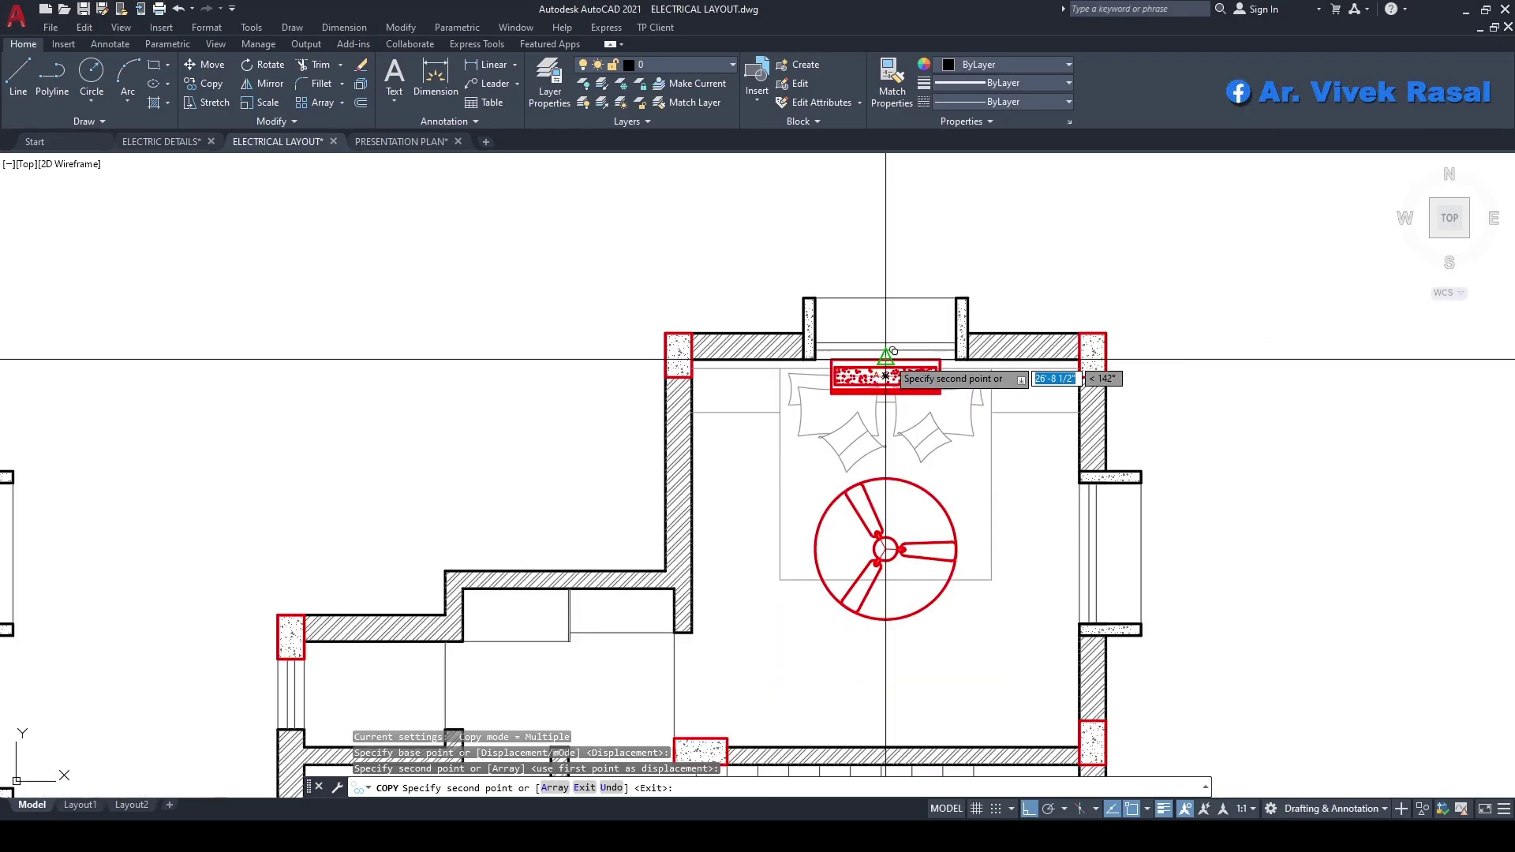
middle_click_drag(886, 359, 882, 306)
key("Escape")
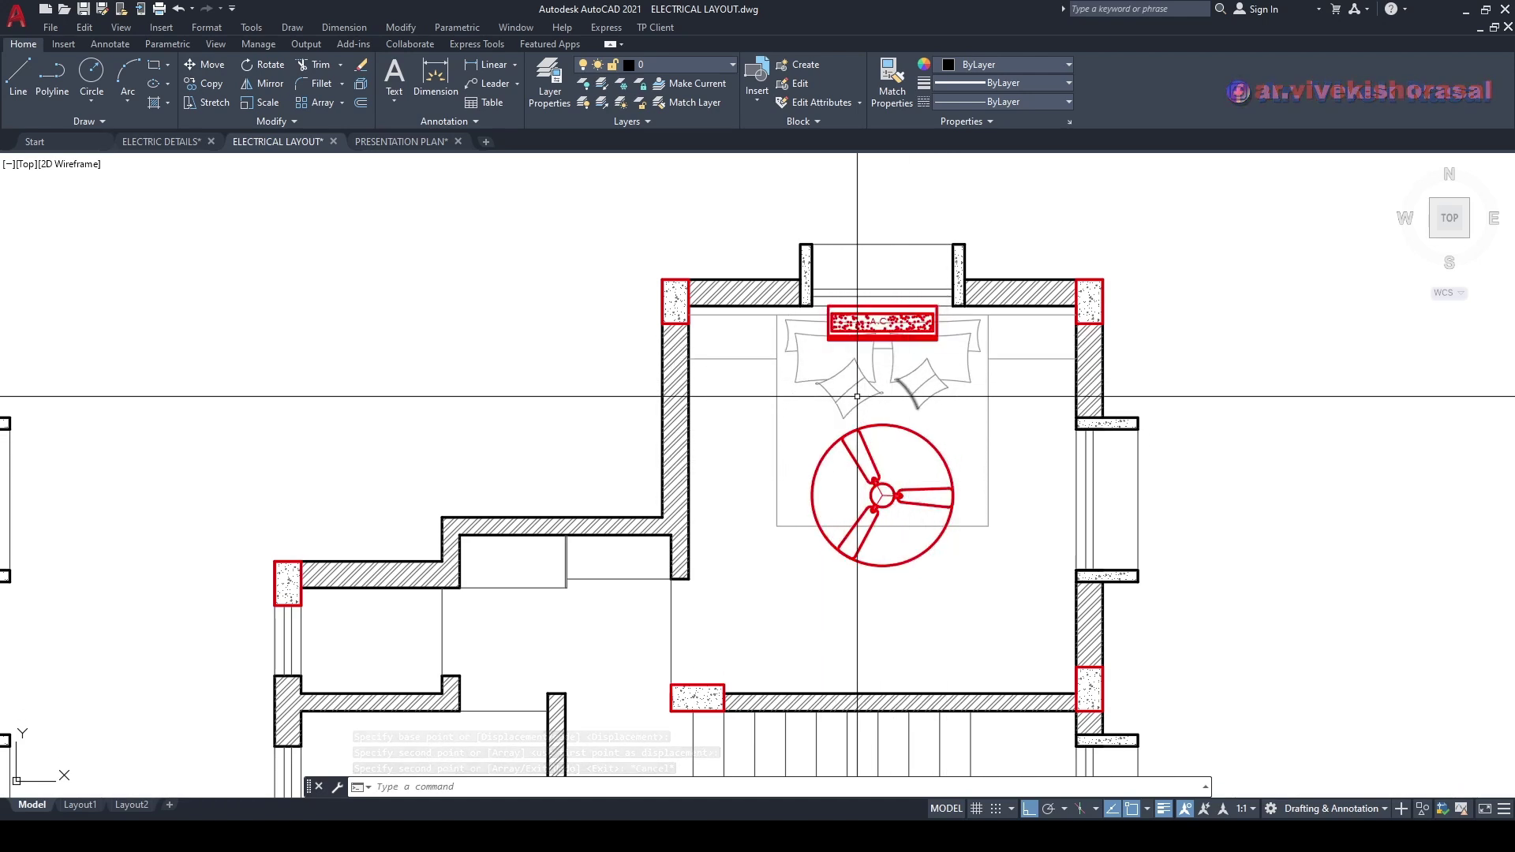
- Move the A.C. symbol horizontally from the bed's headboard to the empty space outside the upper bedroom's right wall
middle_click_drag(909, 377, 849, 375)
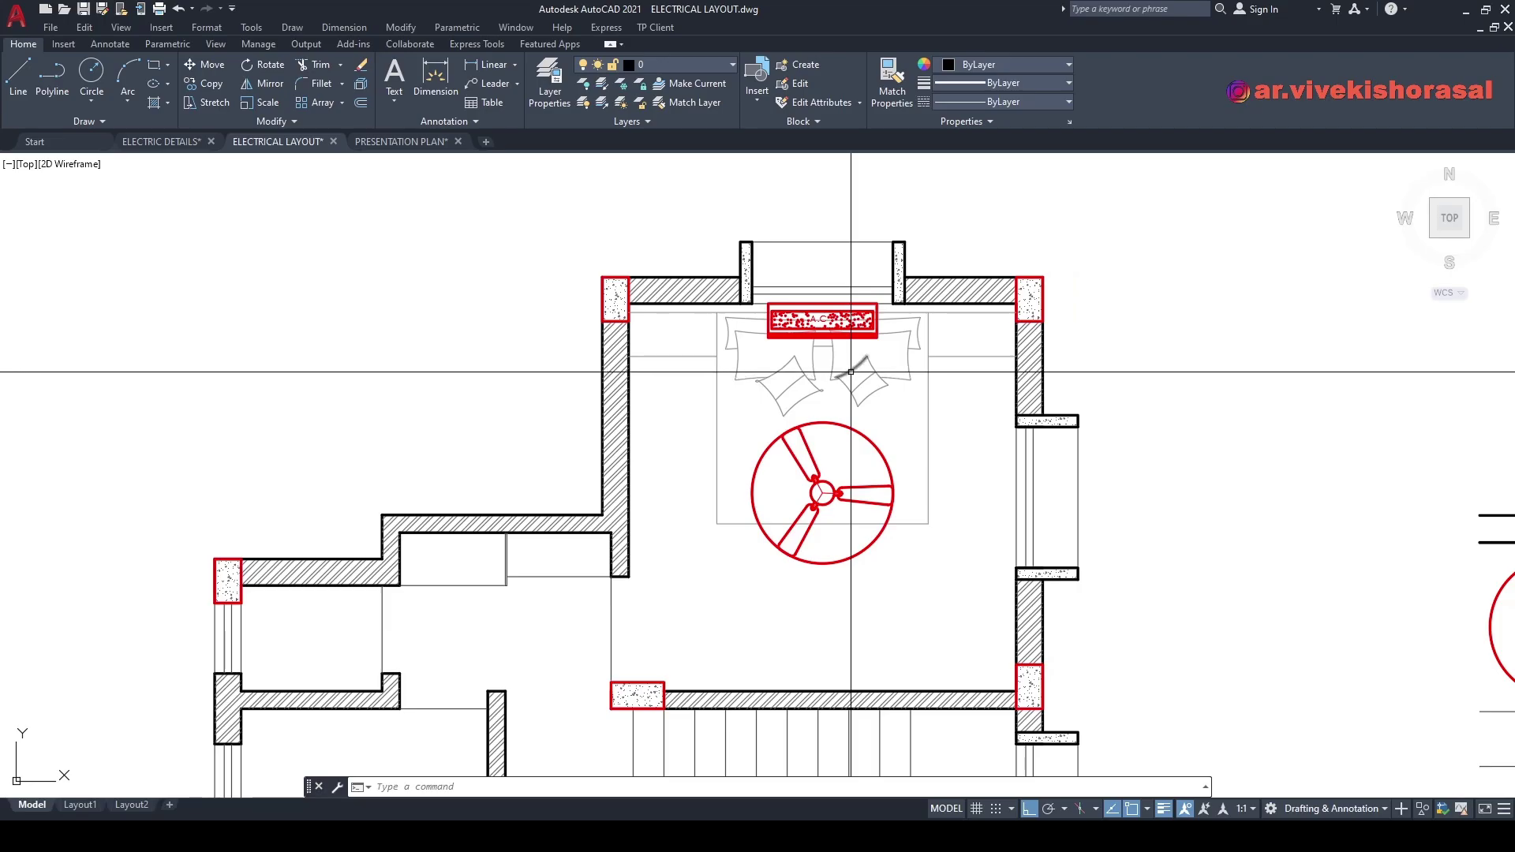
left_click(822, 319)
left_click(1179, 320)
key("Escape")
middle_click_drag(1178, 320, 1103, 358)
- Rotate the A.C. symbol to 270° about the midpoint of its top edge
type("RO")
key("space")
left_click(1130, 413)
left_click(1113, 328)
key("space")
left_click(1103, 358)
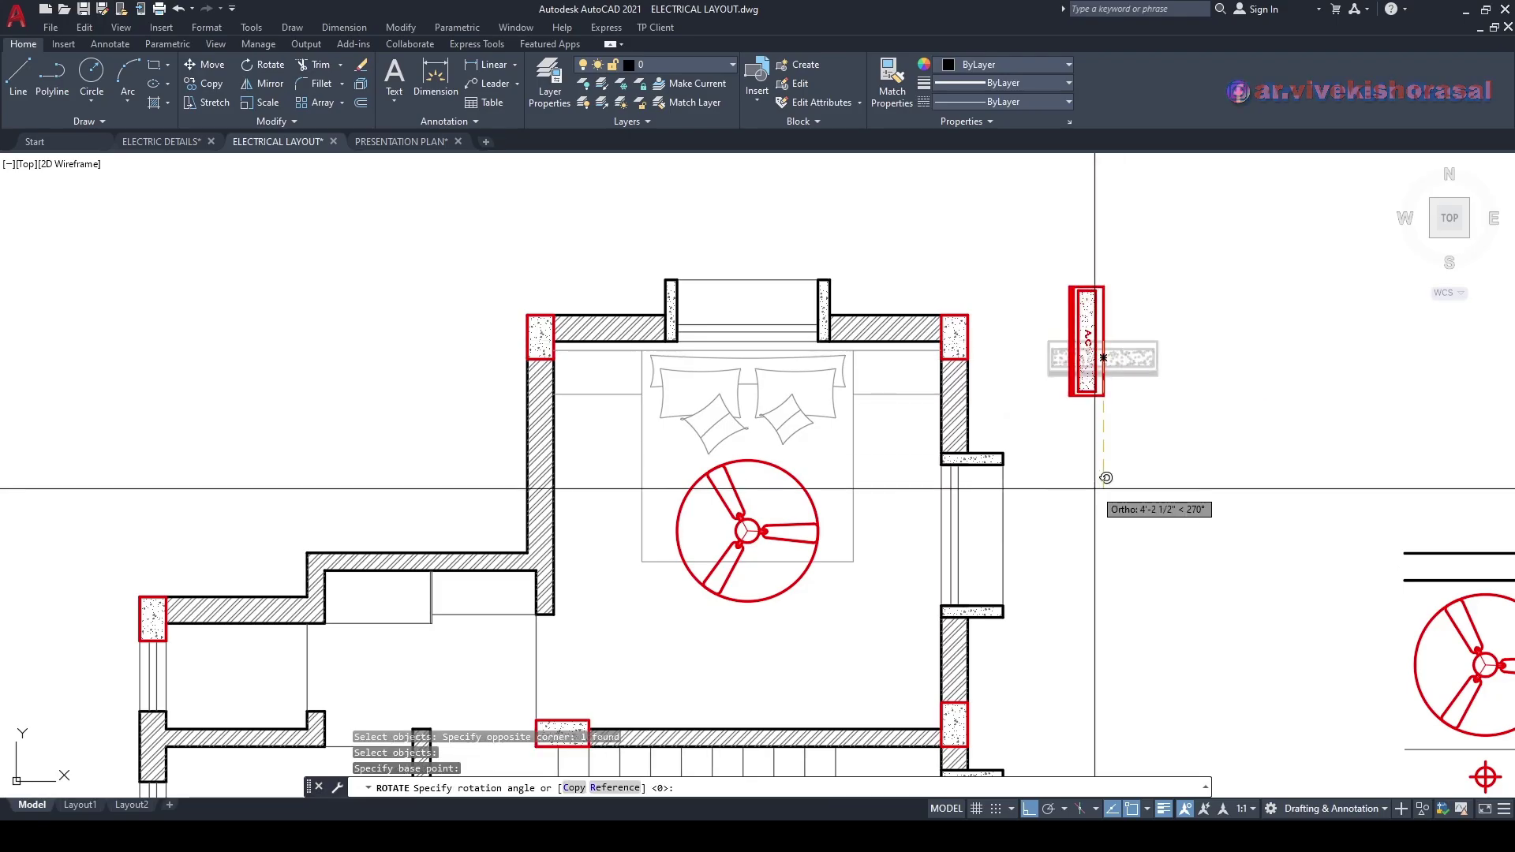
left_click(1106, 478)
- Move the rotated A.C. symbol by its wall-side midpoint to the middle of the right-hand window's inner edge in the upper bedroom
key("Return")
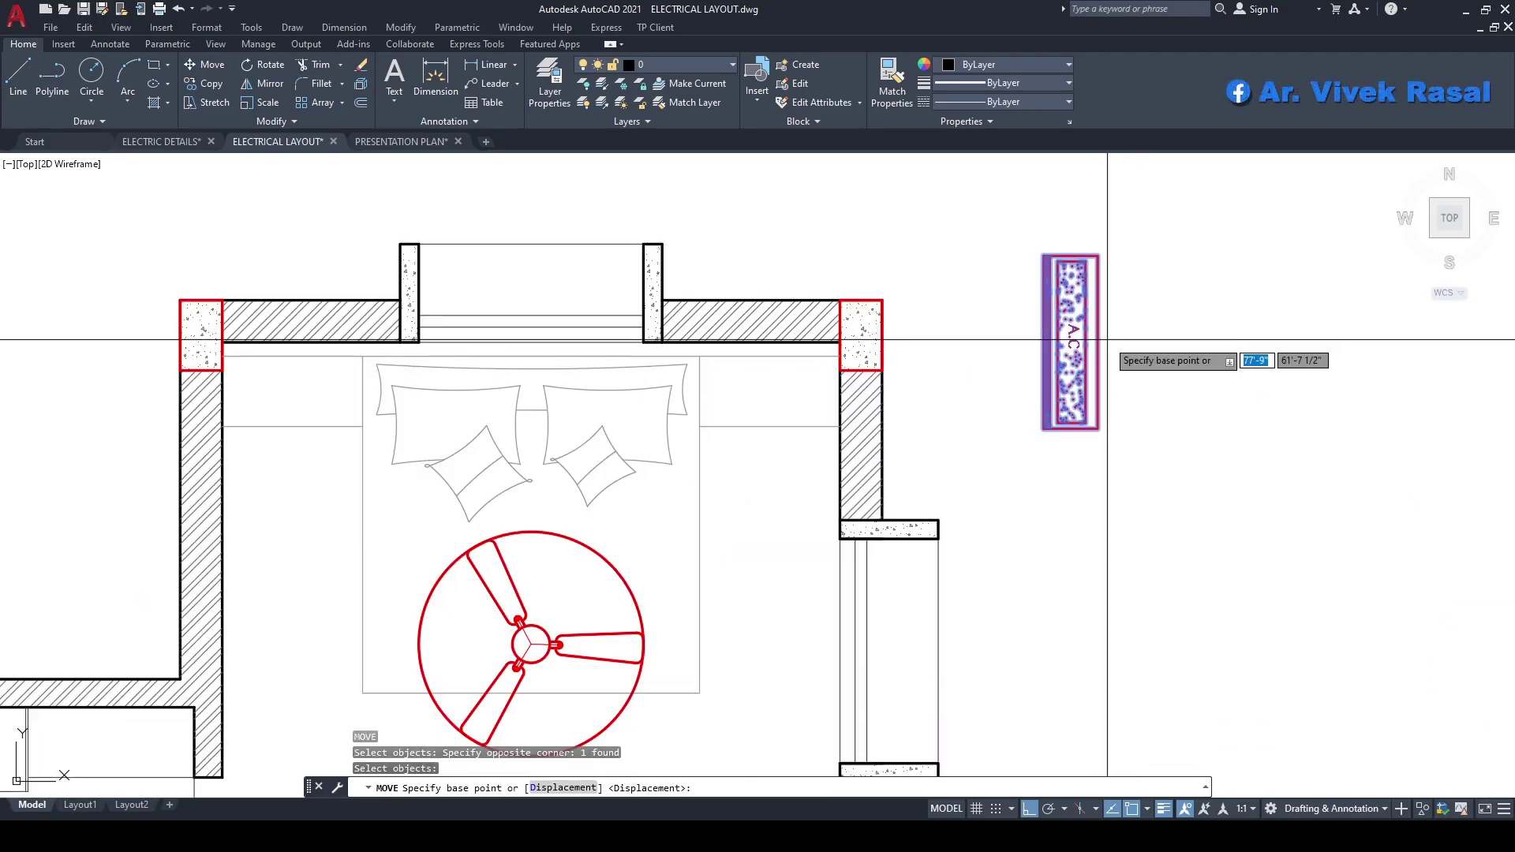
left_click(1082, 344)
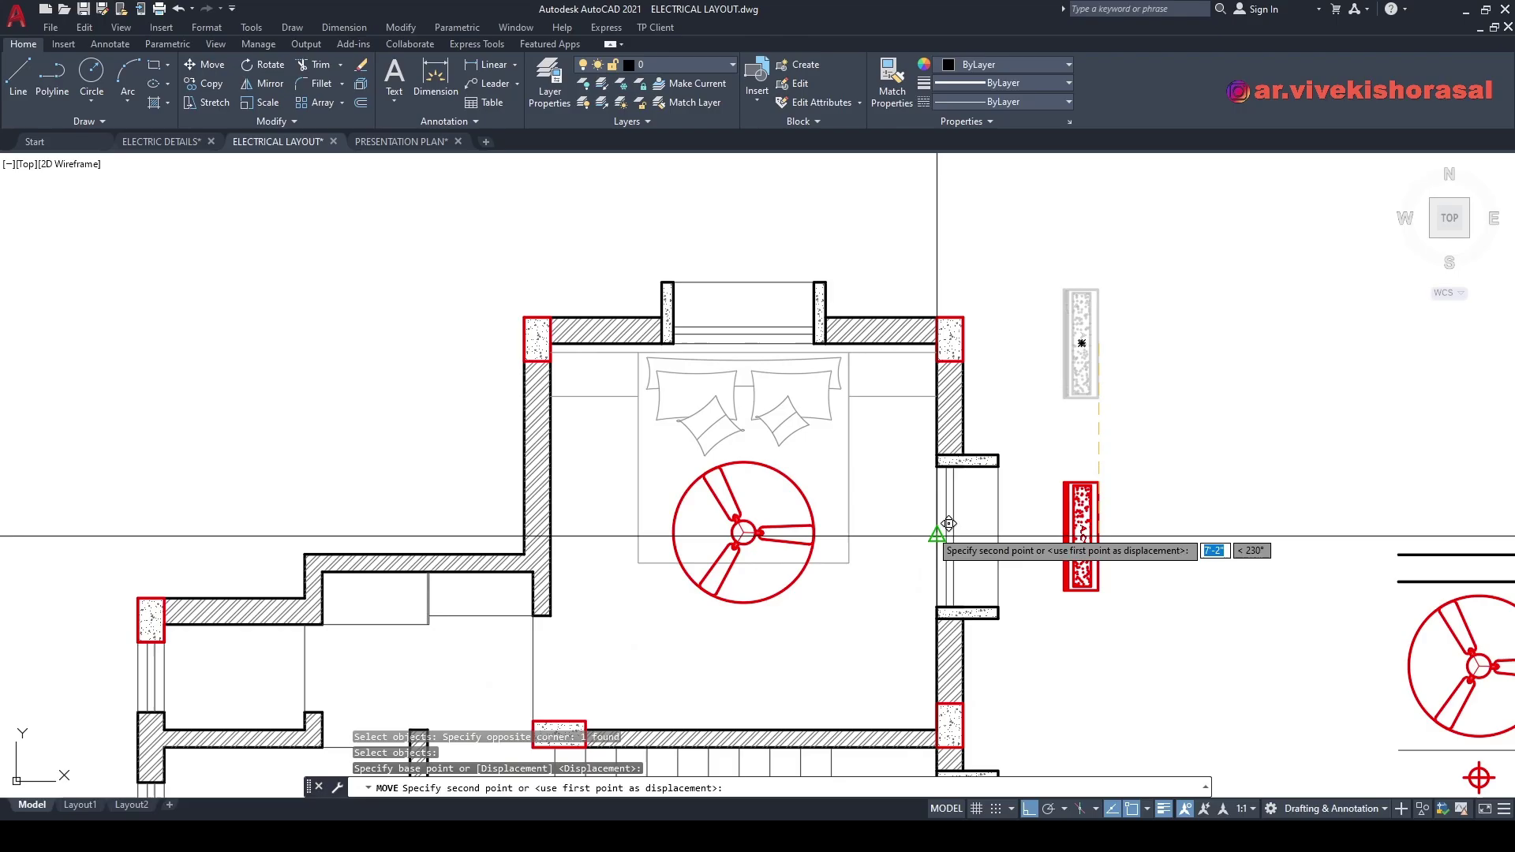
left_click(918, 536)
mouse_move(981, 483)
middle_mouse_down()
mouse_move(1045, 442)
mouse_move(987, 470)
mouse_move(1001, 484)
middle_mouse_up()
- Draw a slanted airflow line from the A.C. symbol's upper room-side corner to a point above the plan, in line with the fan's centre
type("l")
key("Return")
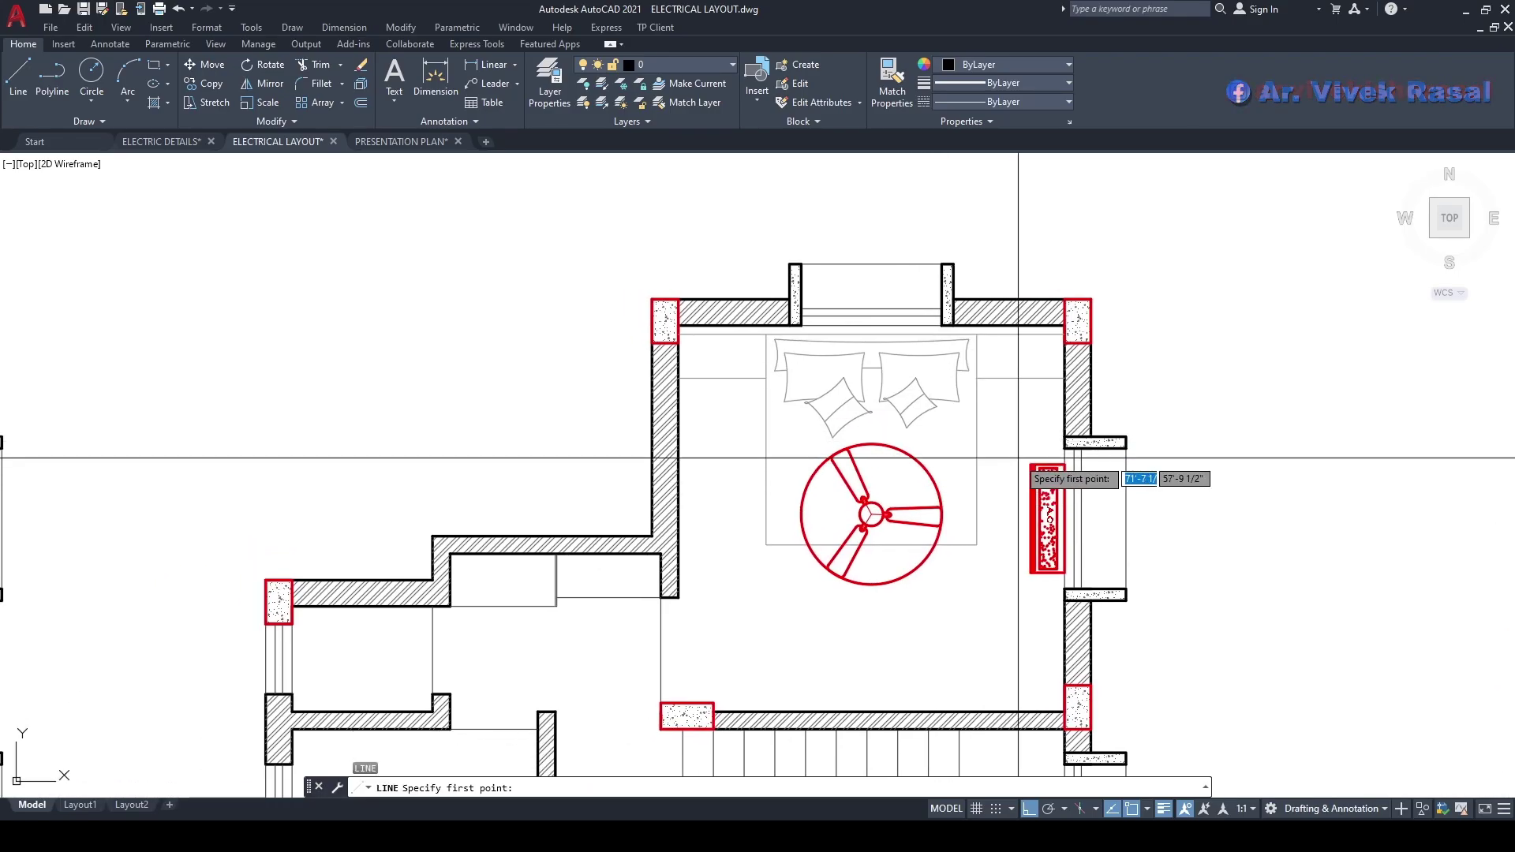
left_click(871, 187, "shift")
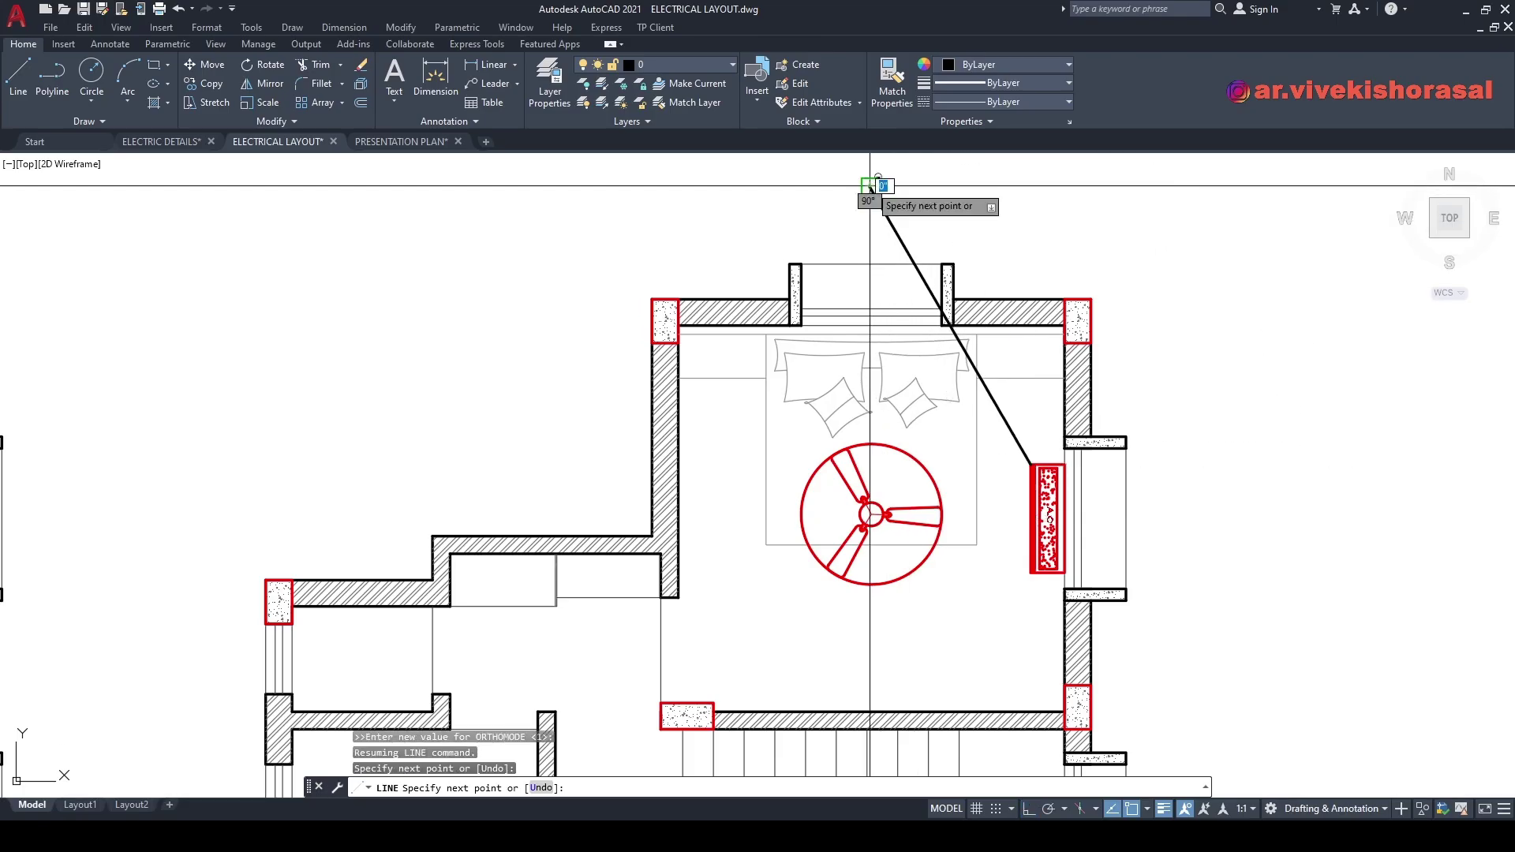
key("Escape")
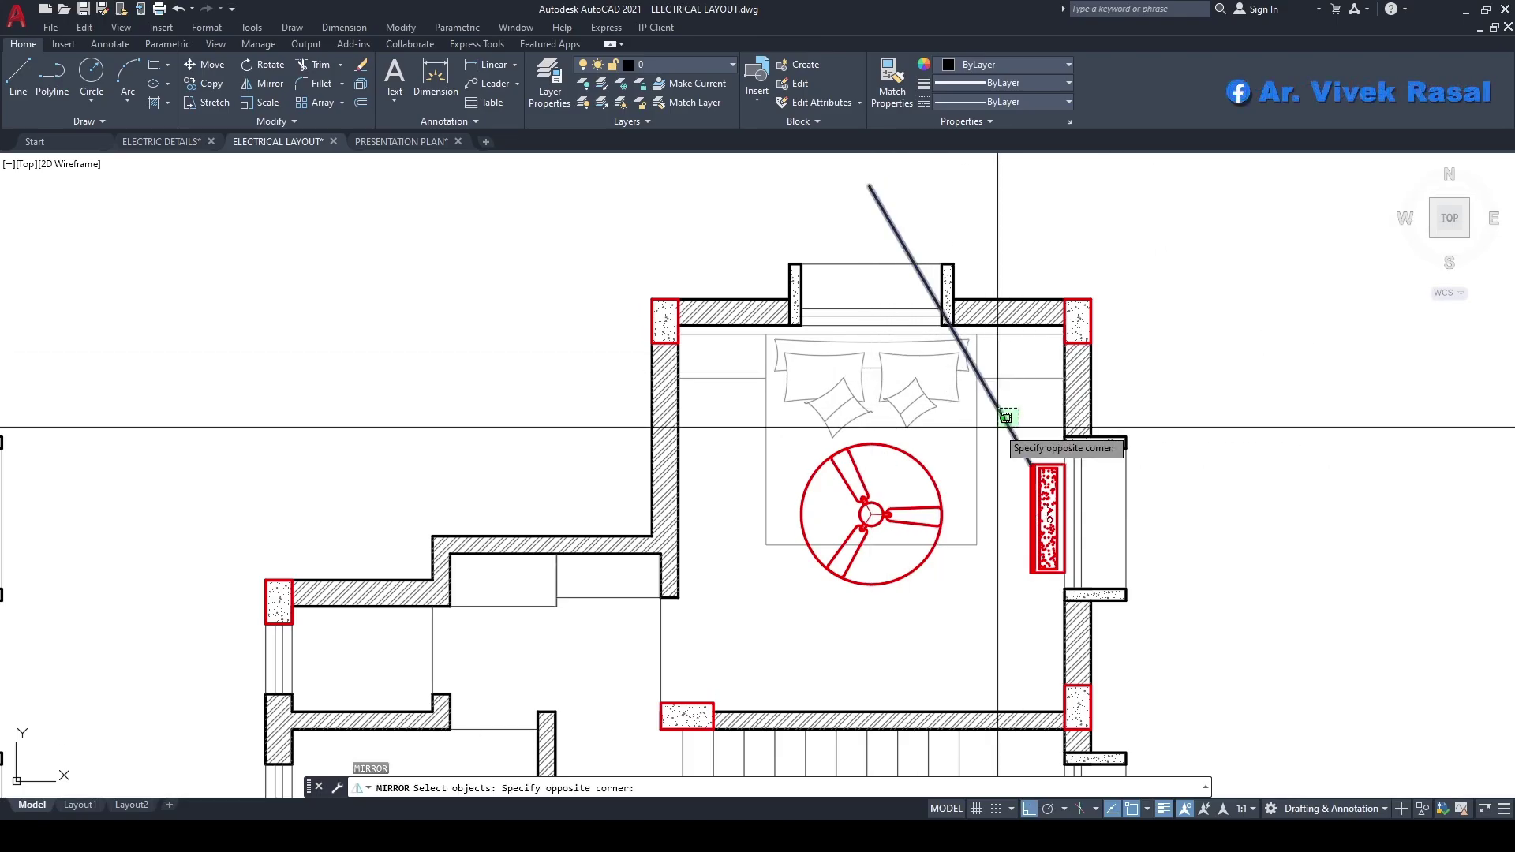
- Mirror the slanted airflow line about the A.C. symbol's horizontal centre axis, keeping the original line
left_click(1127, 518)
left_click(1192, 520)
key("Return")
scroll(1155, 474, "down", 2)
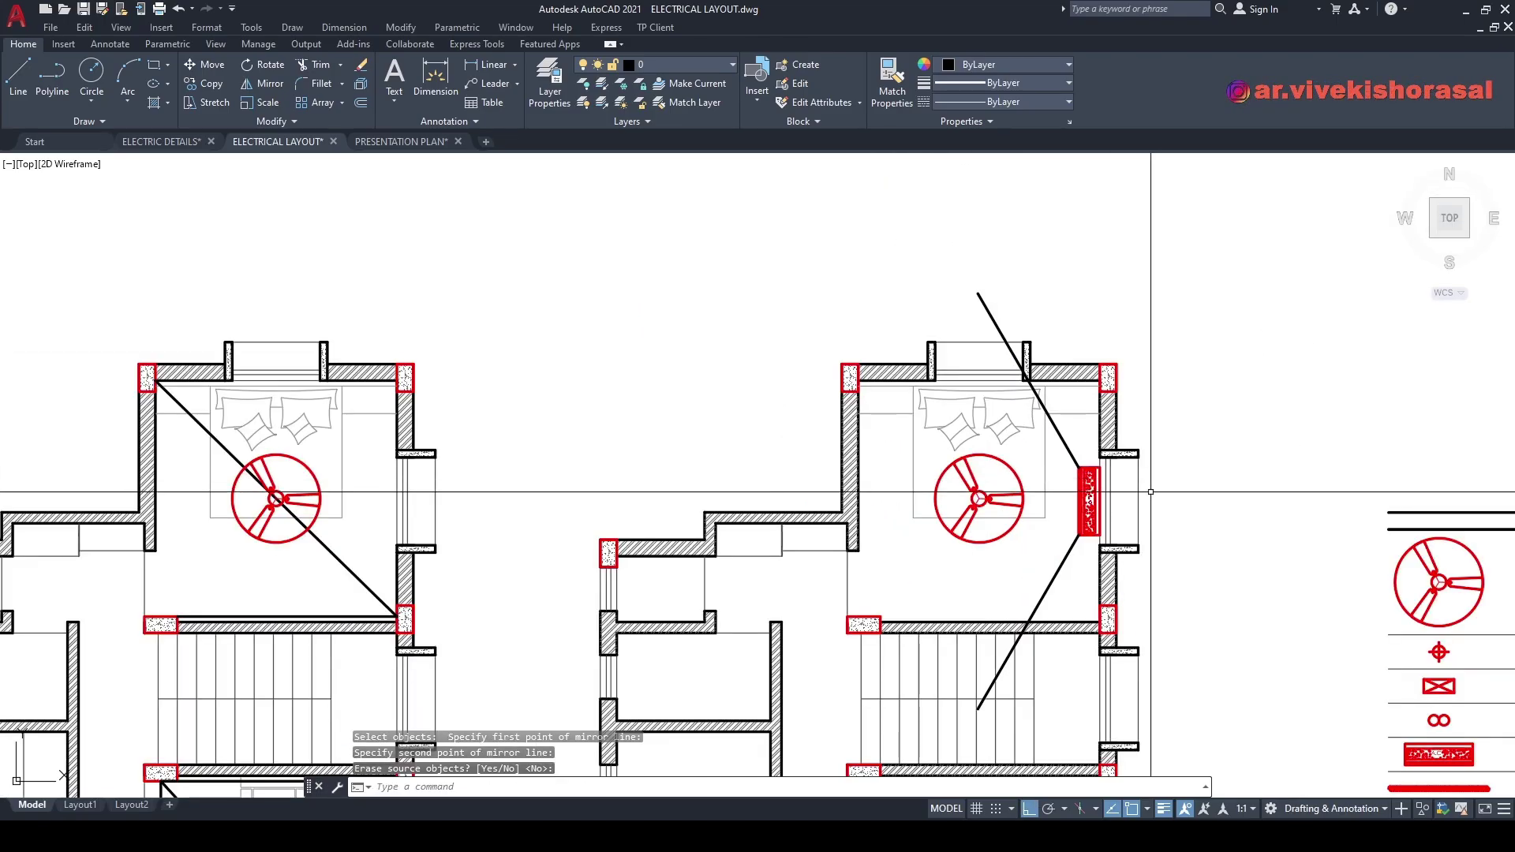
middle_click_drag(1115, 467, 1076, 382)
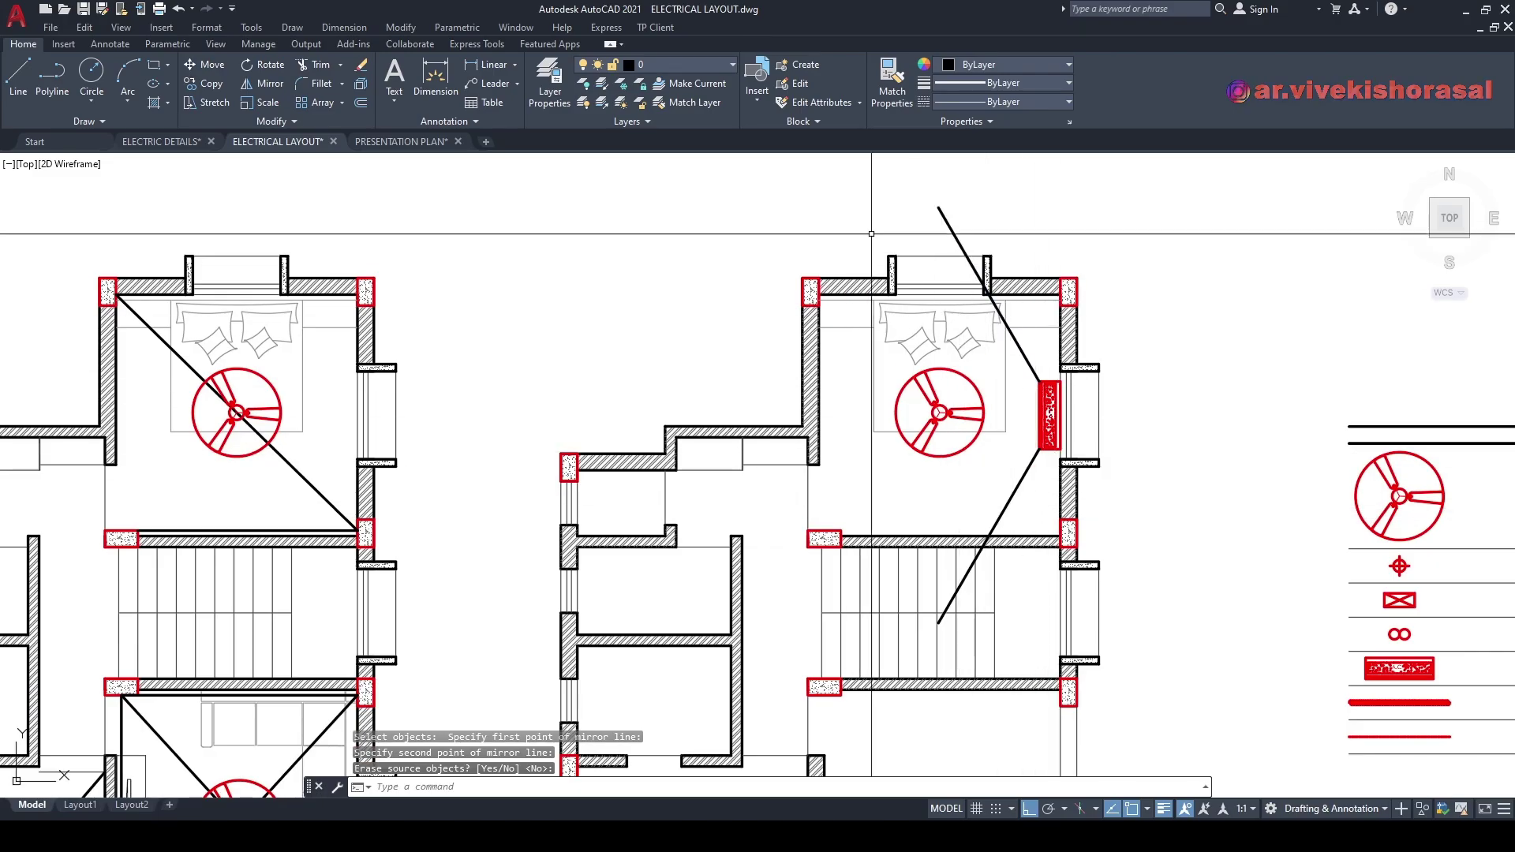
- Delete both slanted airflow lines extending from the A.C. symbol
scroll(1034, 479, "up", 2)
left_click(1033, 479)
left_click(1004, 442)
key("Delete")
left_click(1026, 253)
left_click(986, 273)
key("Delete")
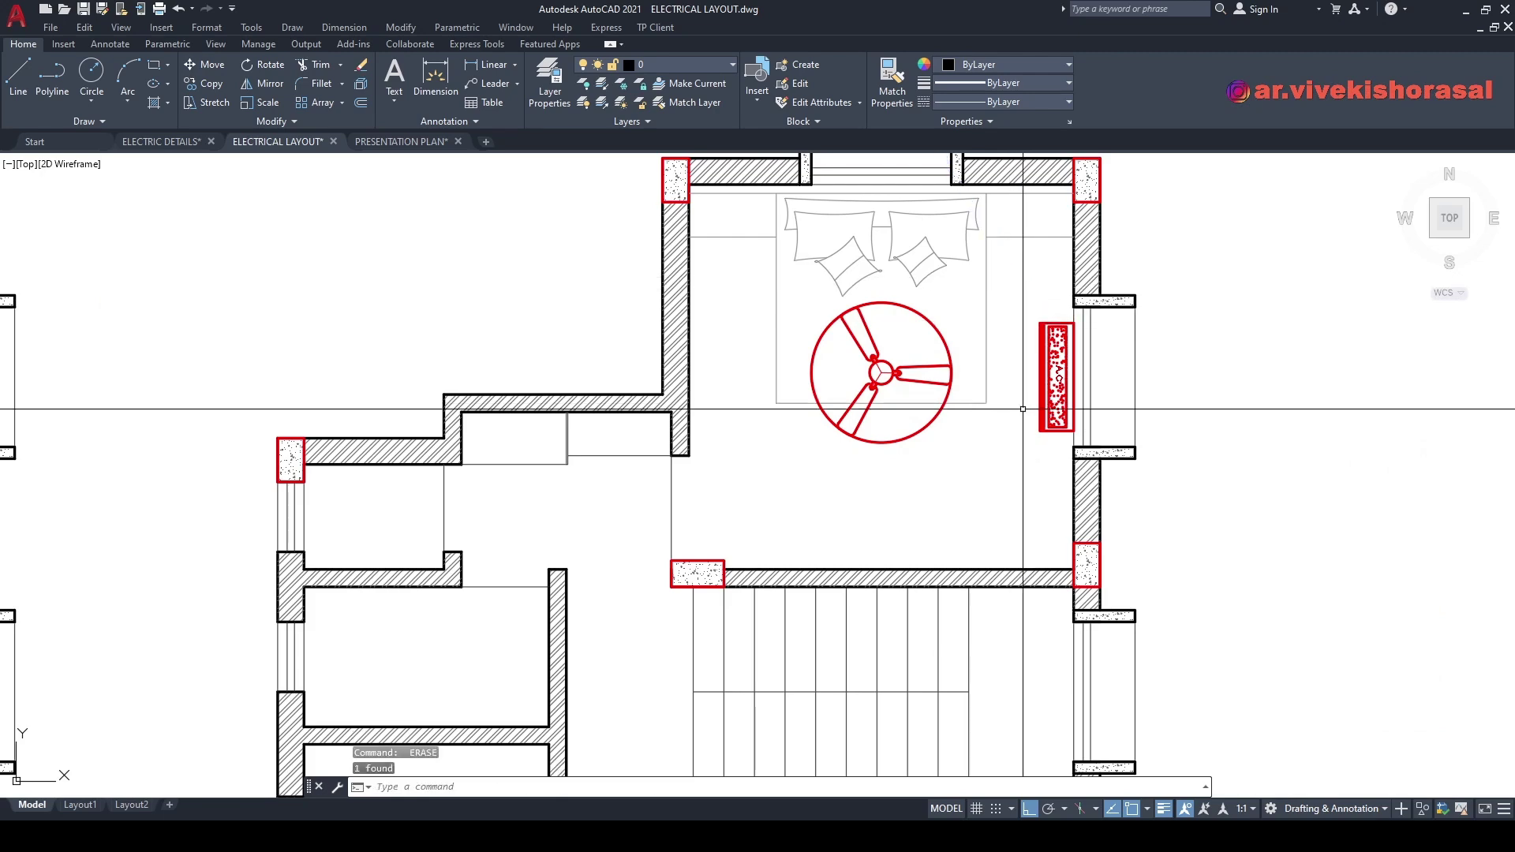
- Examine where the A.C. symbol sits relative to the bed, ceiling fan and windows in the upper bedroom
scroll(1023, 403, "down", 2)
middle_click_drag(1022, 402, 1040, 368)
type("o")
key("Return")
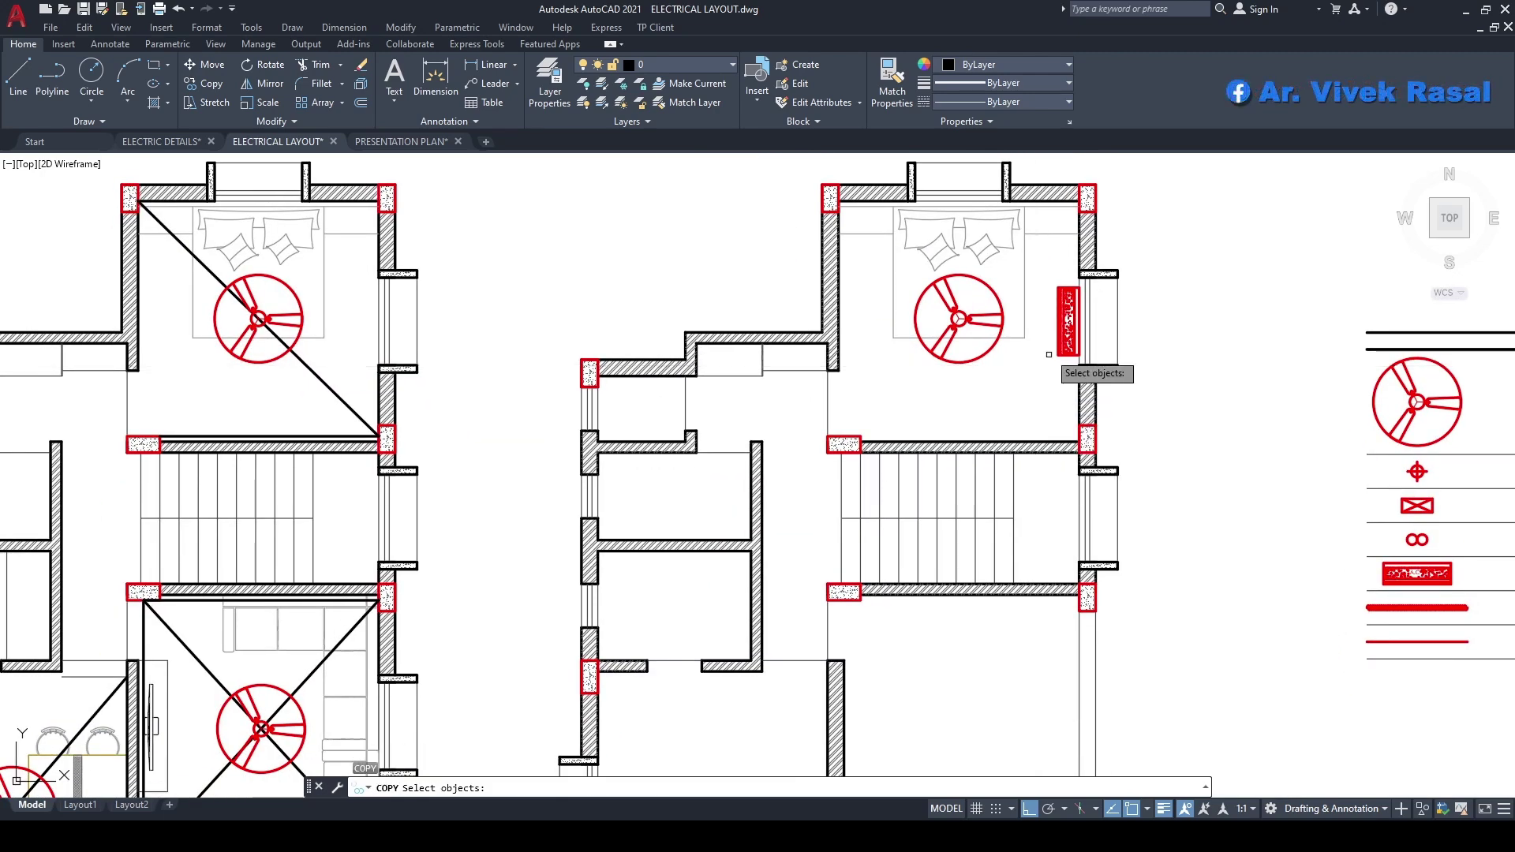
scroll(1062, 379, "up", 3)
scroll(1080, 404, "down", 2)
middle_click_drag(1044, 327, 1023, 424)
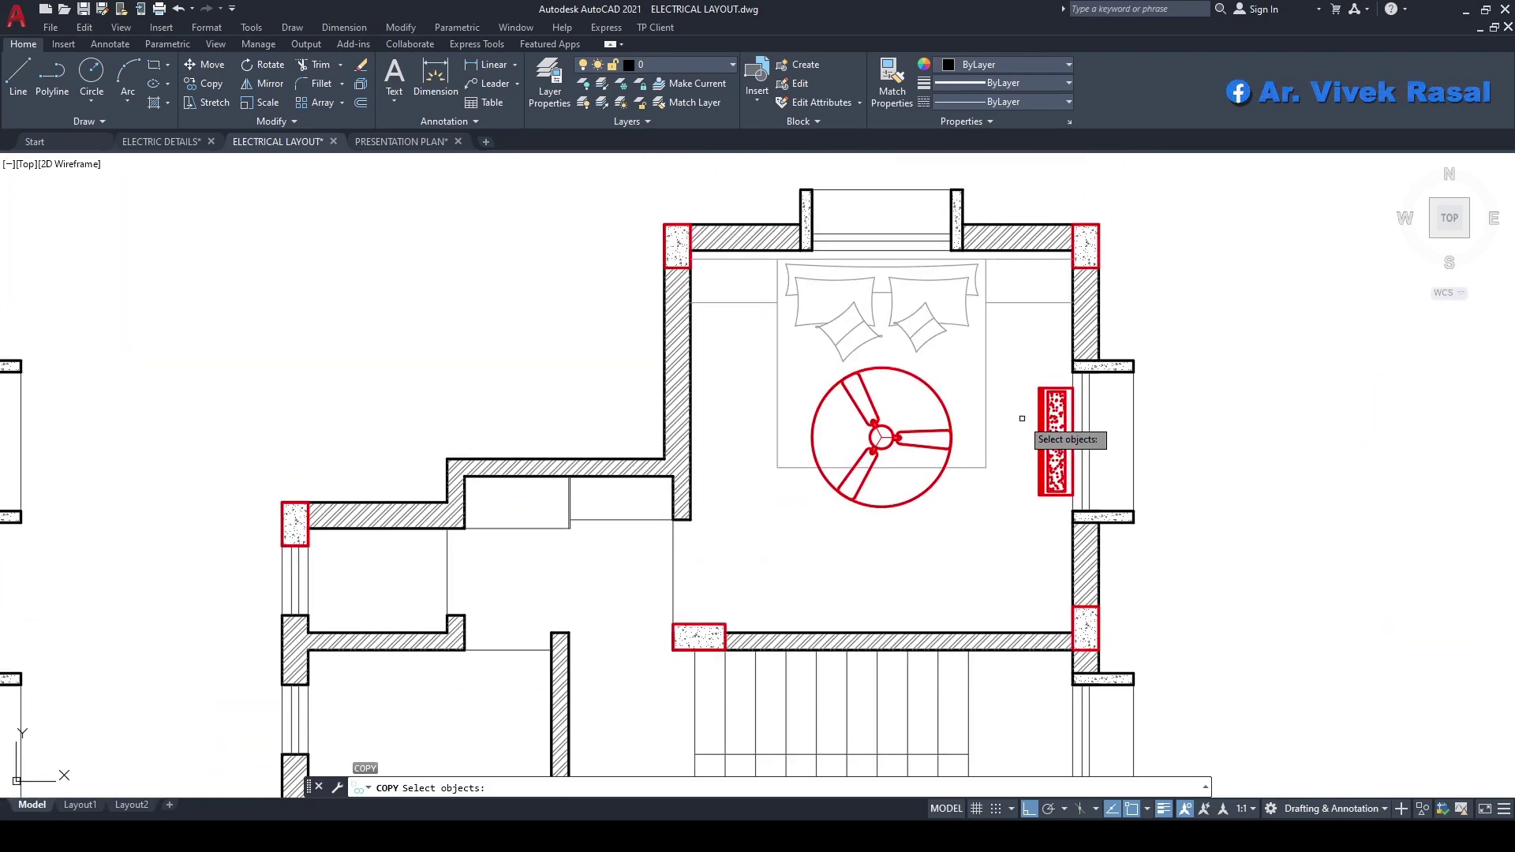
middle_click_drag(919, 337, 960, 411)
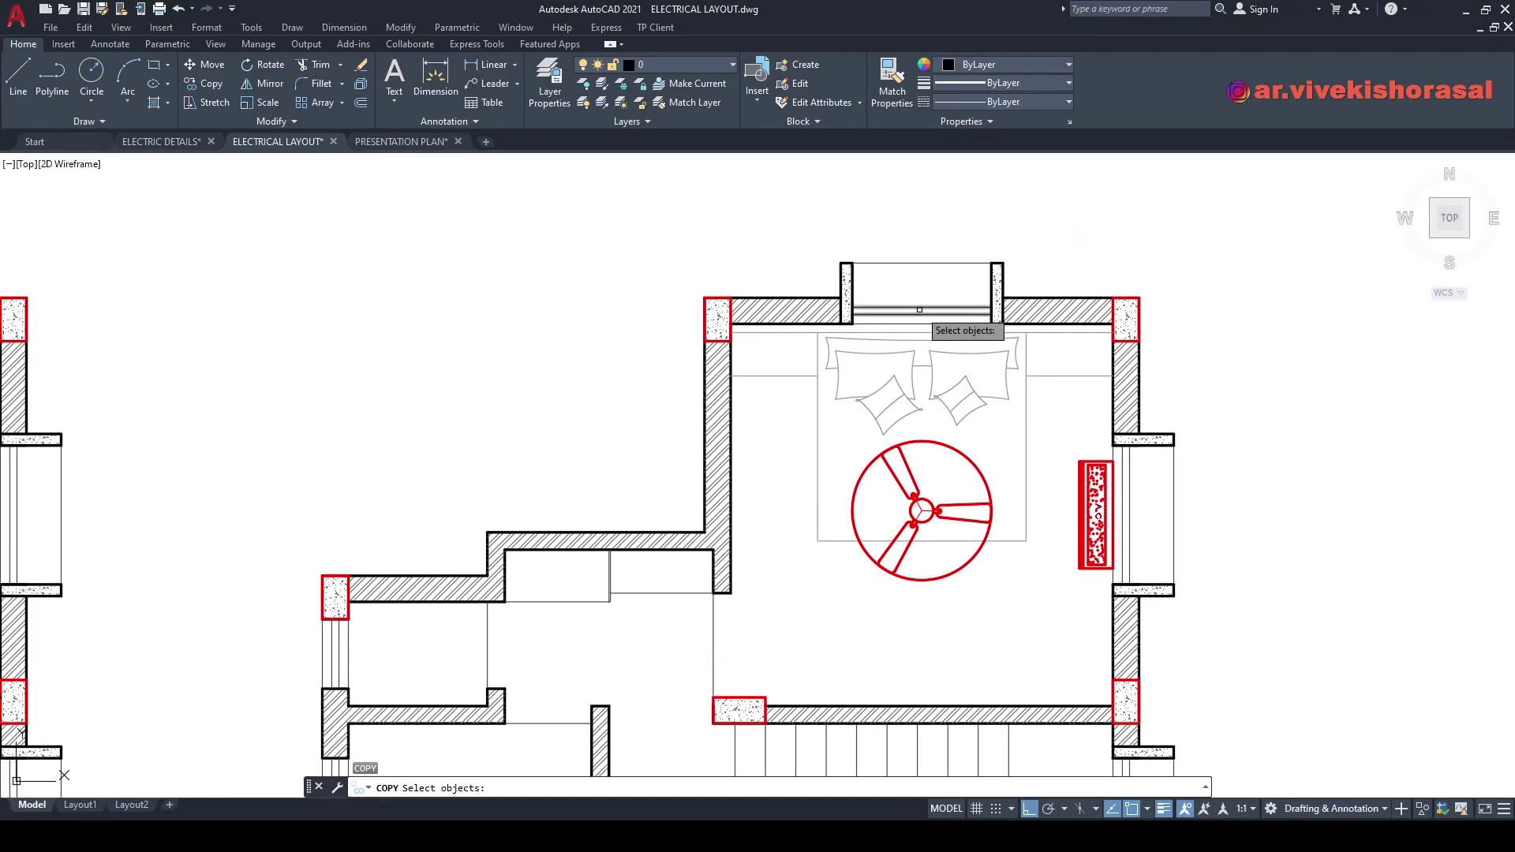
scroll(918, 317, "down", 2)
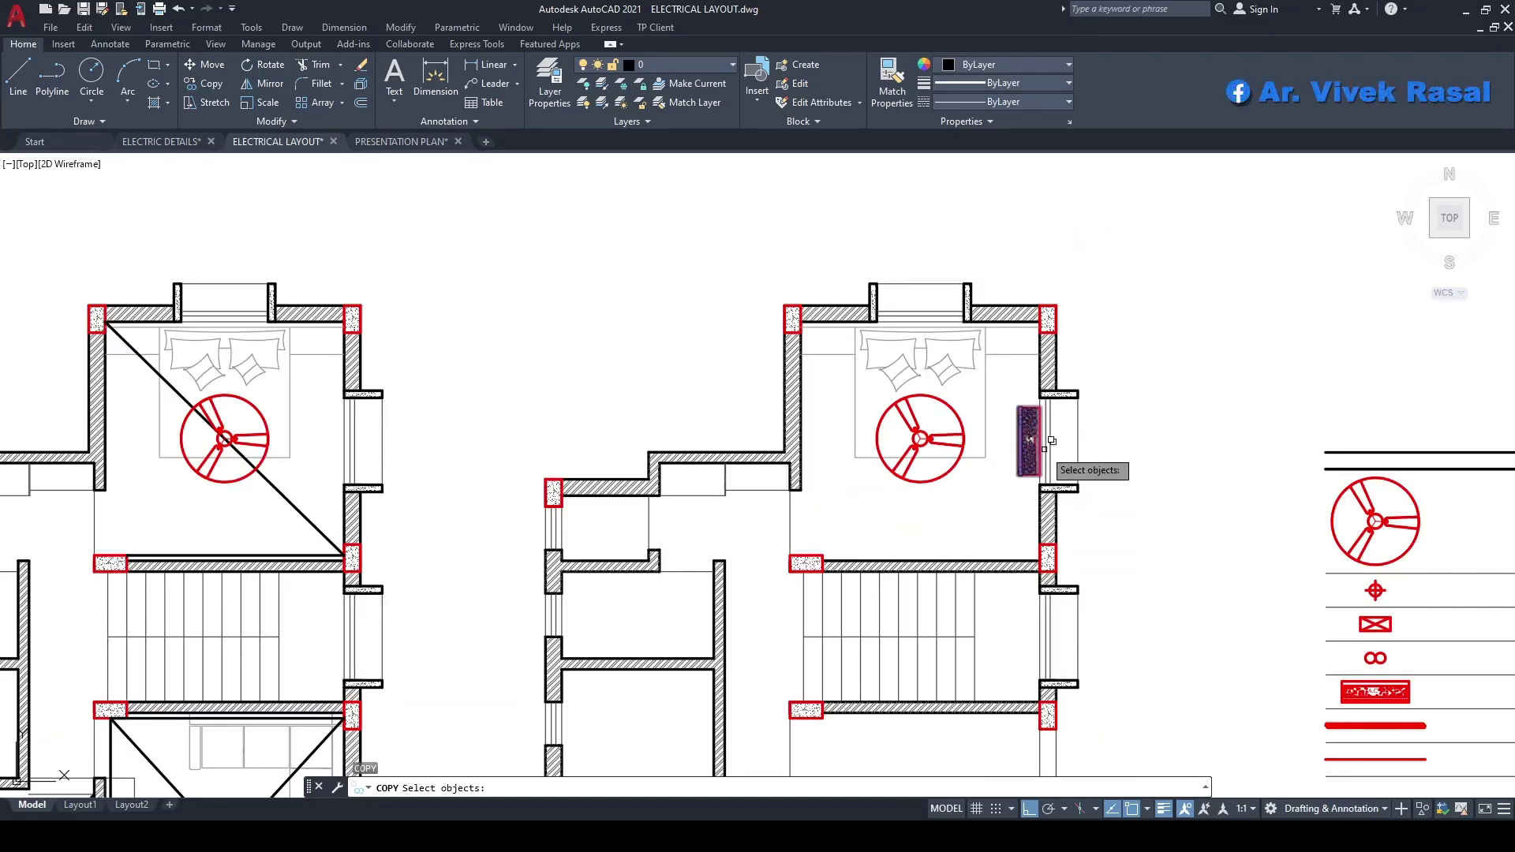
scroll(983, 339, "up", 2)
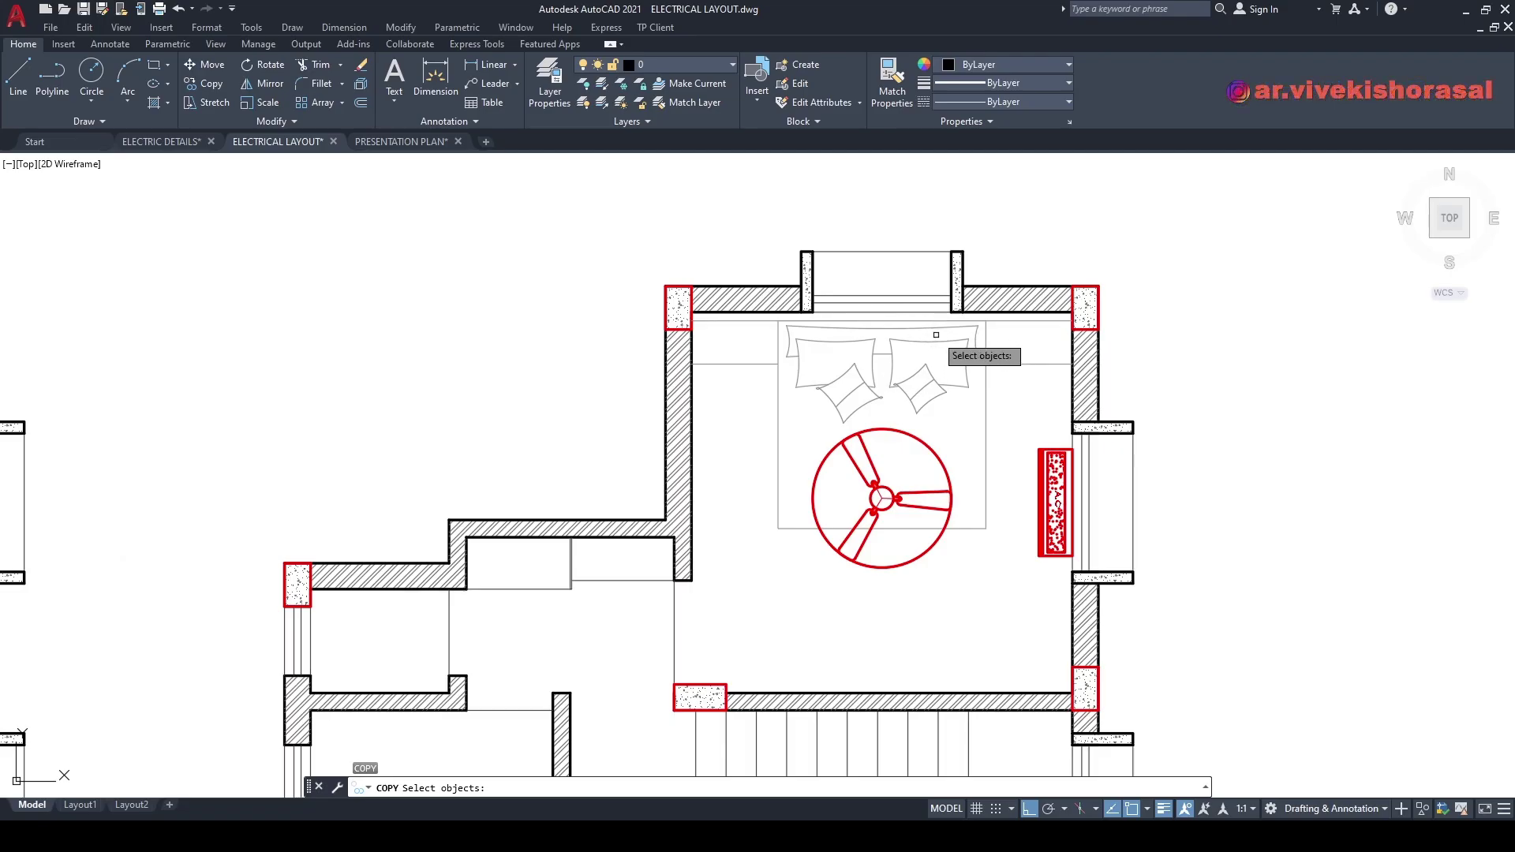
scroll(895, 309, "down", 2)
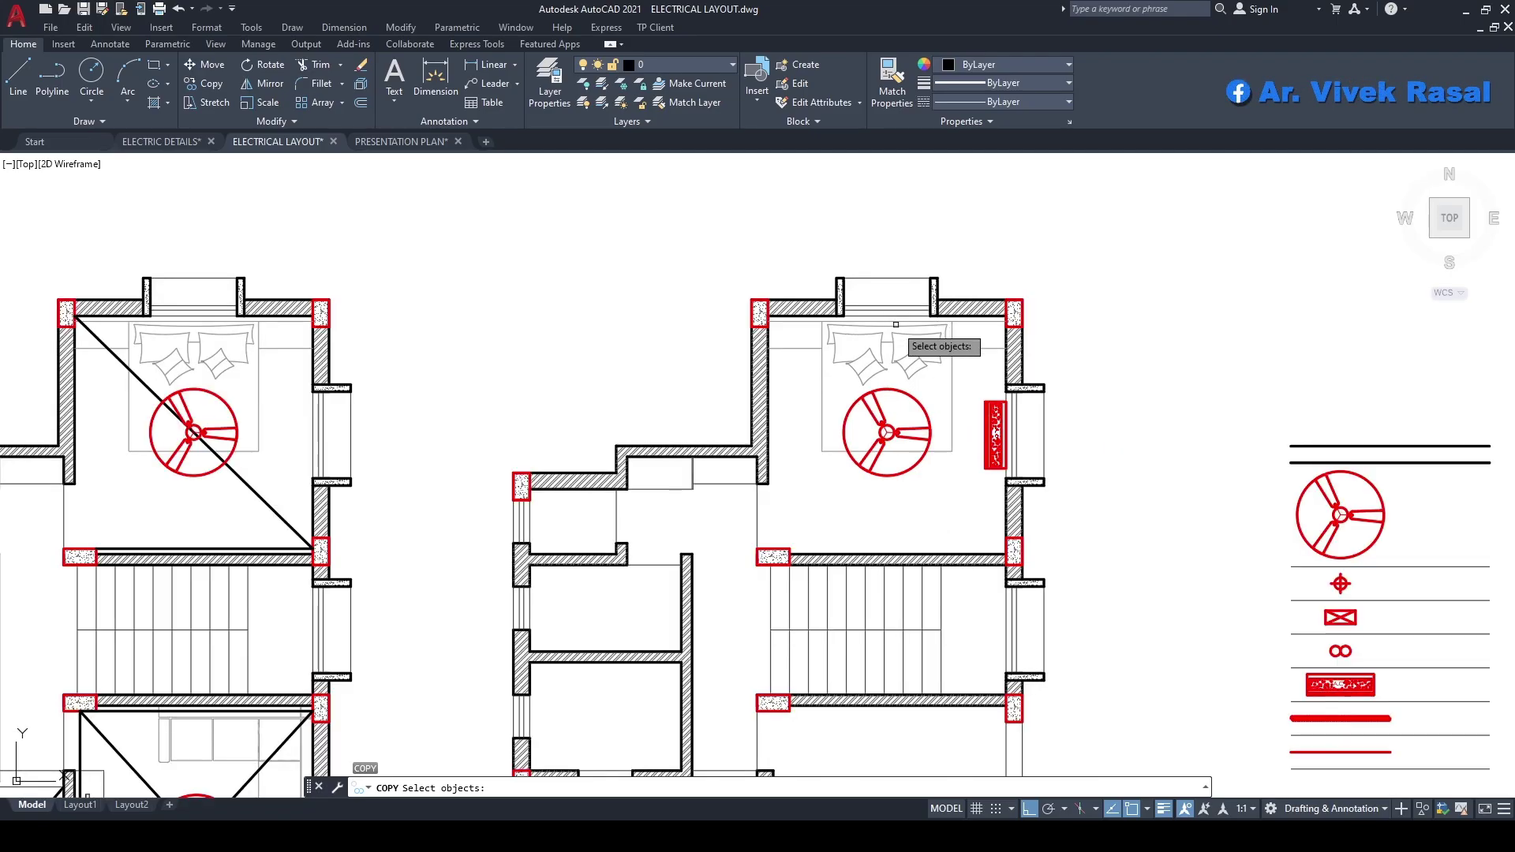
scroll(907, 327, "up", 2)
scroll(952, 297, "down", 2)
middle_click_drag(1016, 424, 1018, 462)
middle_click_drag(967, 534, 971, 408)
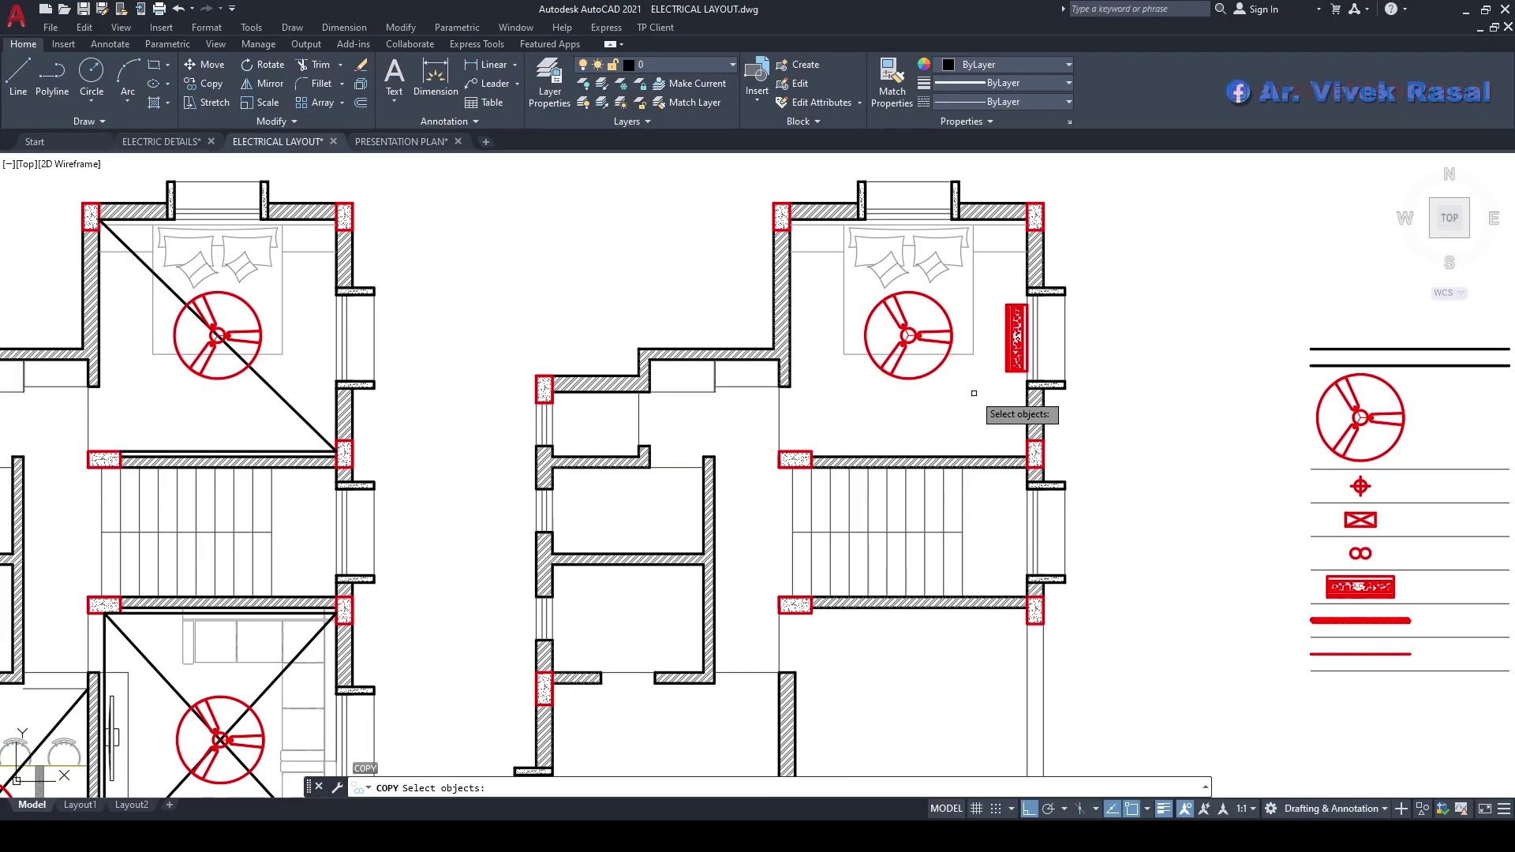
key("Escape")
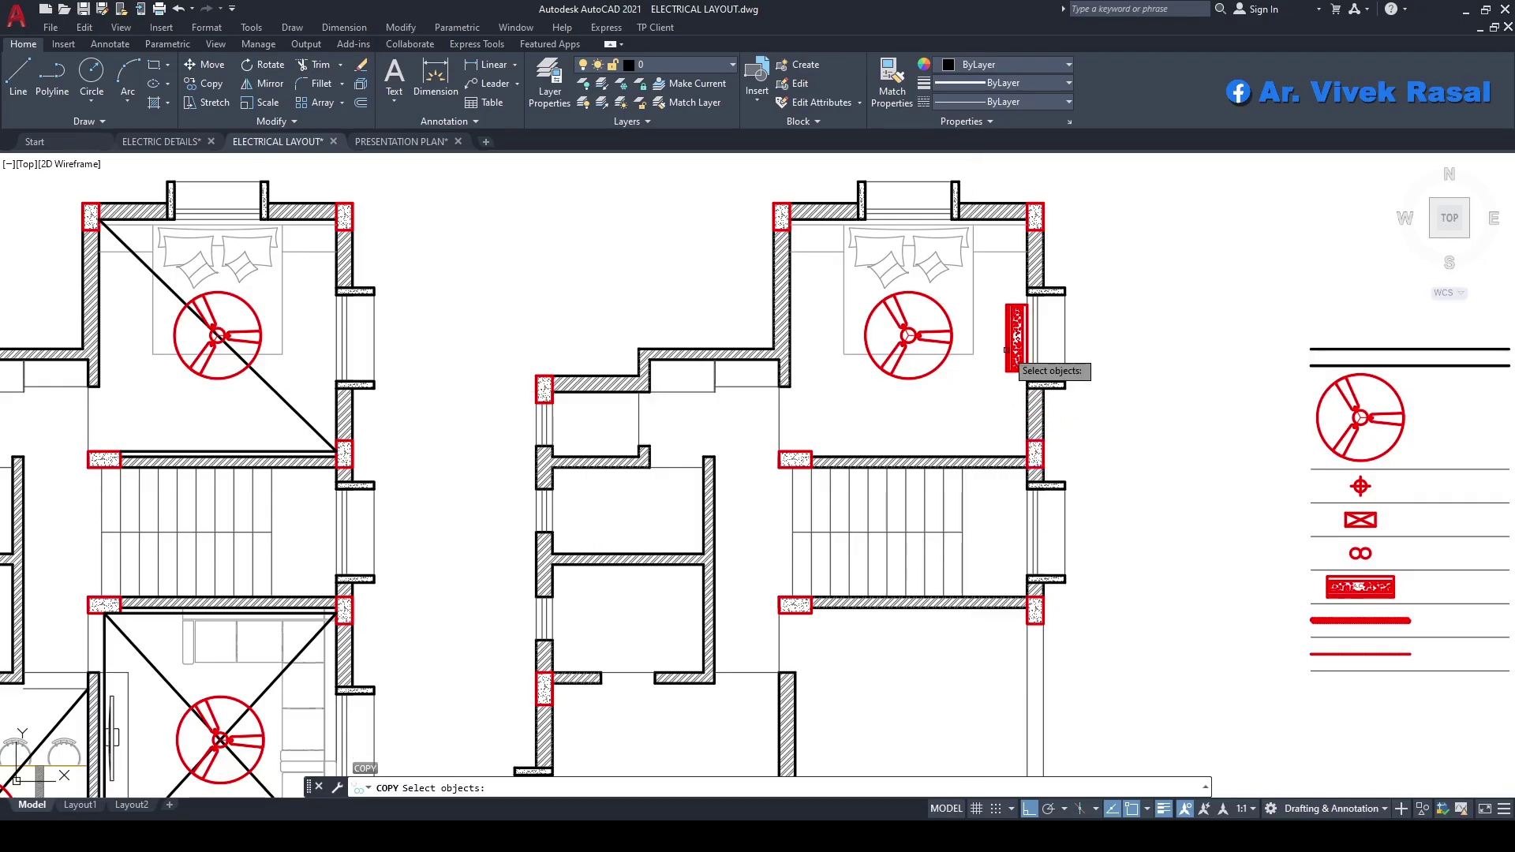
- Copy the A.C. symbol from the window's outer-edge midpoint to the matching window in the left plan's upper bedroom
scroll(1004, 364, "up", 2)
left_click(1008, 386)
key("Return")
left_click(1101, 331)
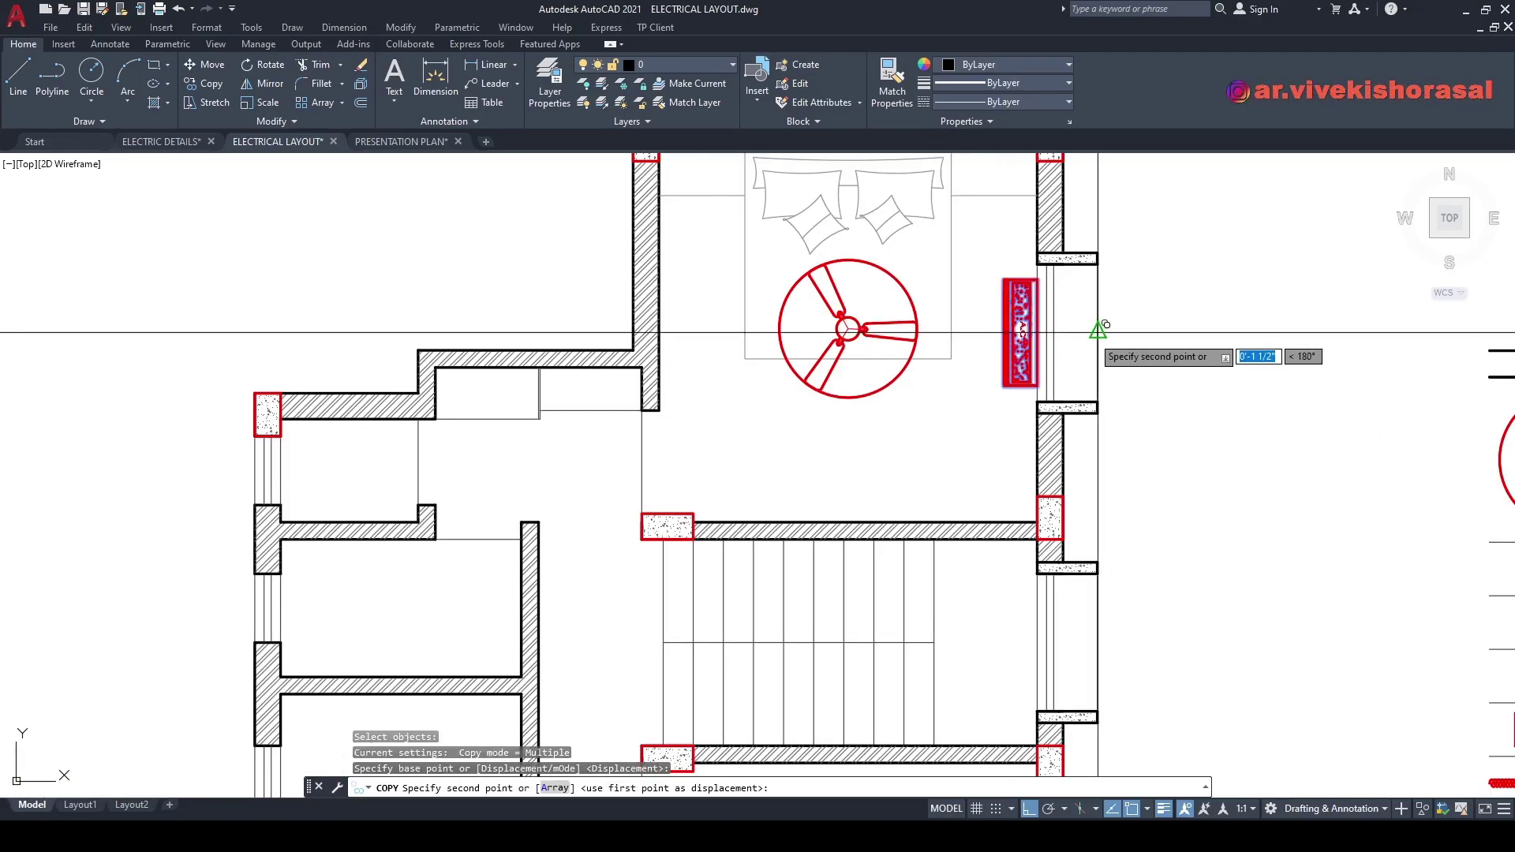
scroll(1101, 332, "down", 2)
middle_click_drag(357, 348, 570, 368)
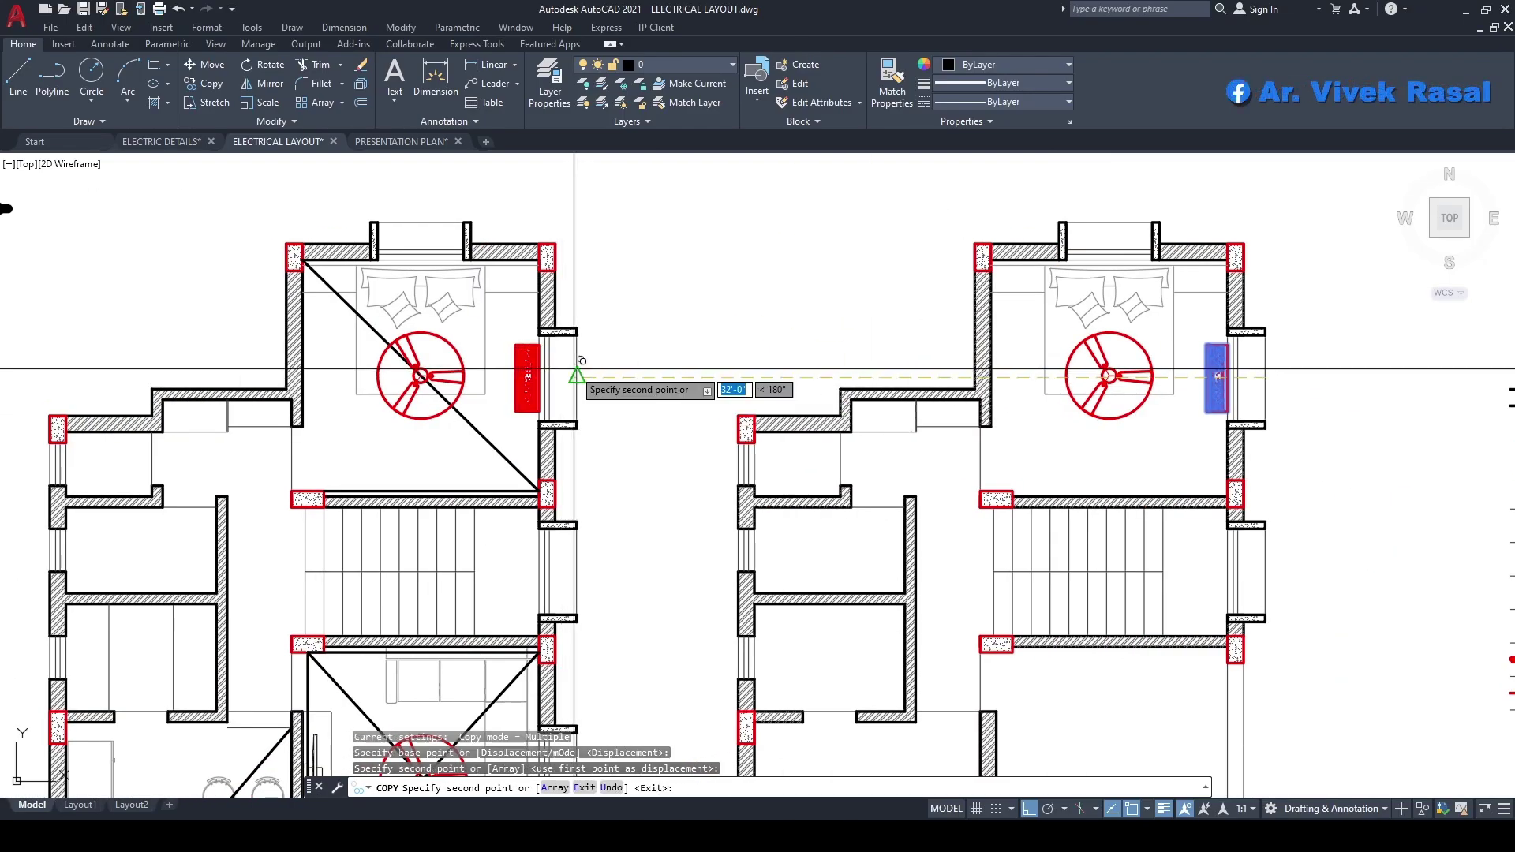
left_click(574, 368)
- Turn Ortho off and place another A.C. copy in the empty space between the two plans, level with the lower bedroom window
scroll(583, 366, "down", 2)
middle_click_drag(715, 465, 793, 232)
scroll(867, 562, "up", 4)
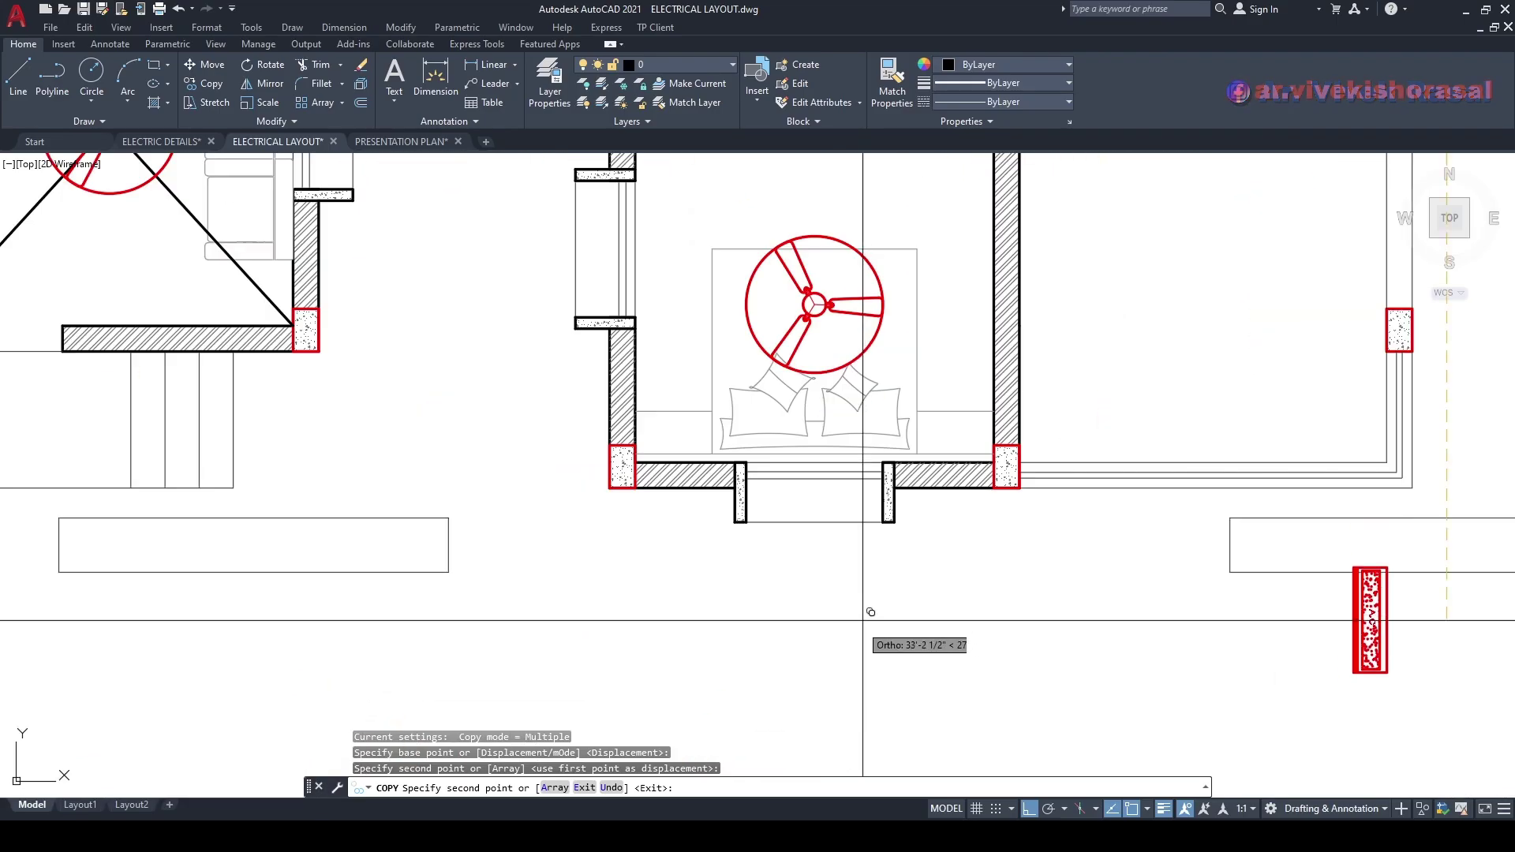
key("F8")
scroll(843, 604, "down", 5)
scroll(761, 529, "up", 4)
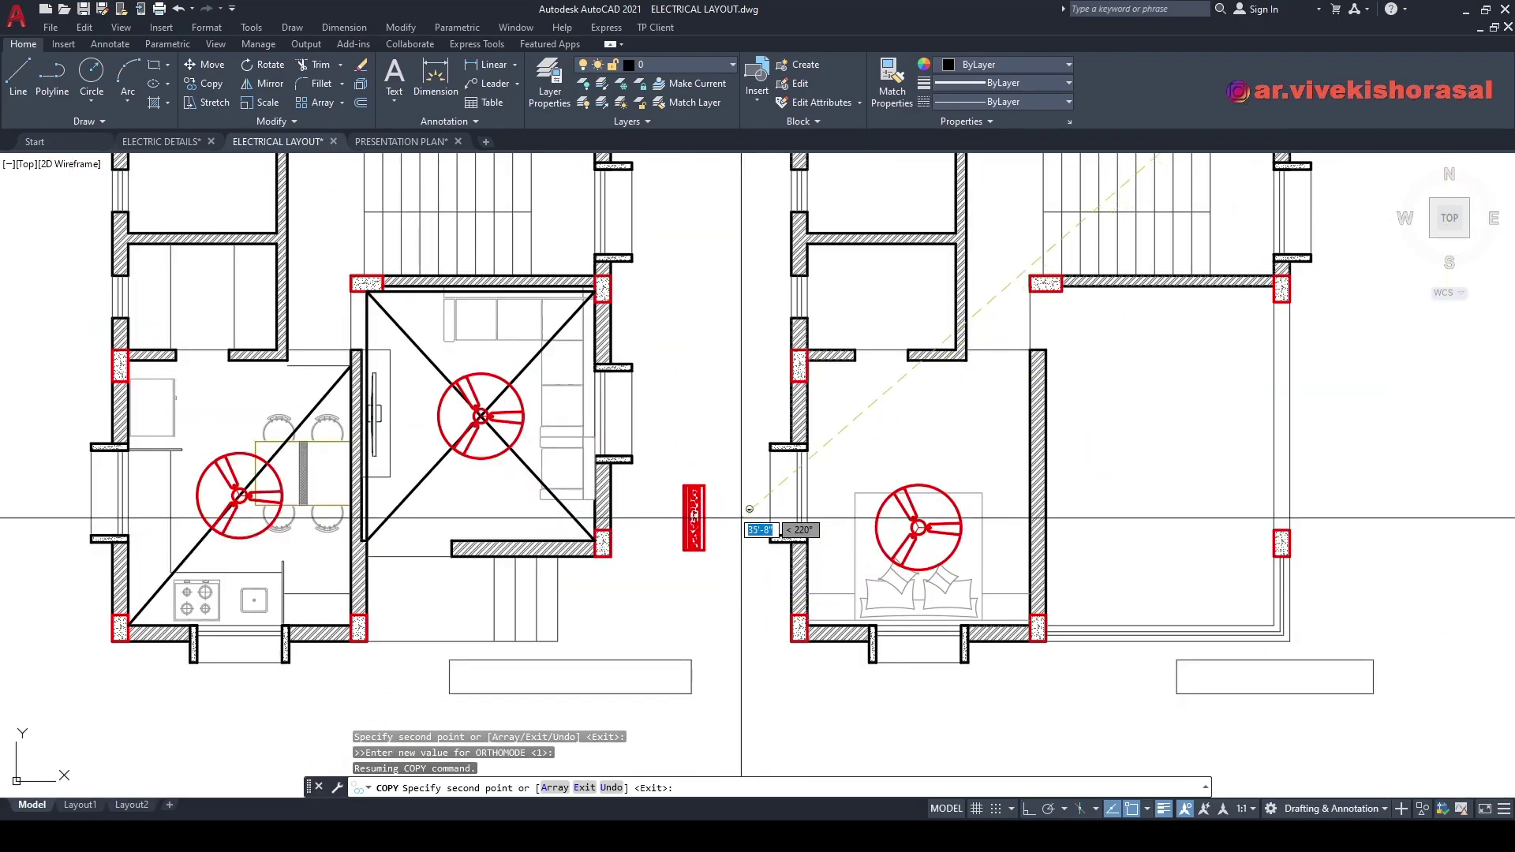
left_click(727, 485, "shift")
key("Escape")
- Mirror the loose A.C. symbol about a vertical line beside it, keeping the original
type("mi")
key("Return")
scroll(681, 527, "up", 4)
left_click(688, 518)
left_click(678, 464)
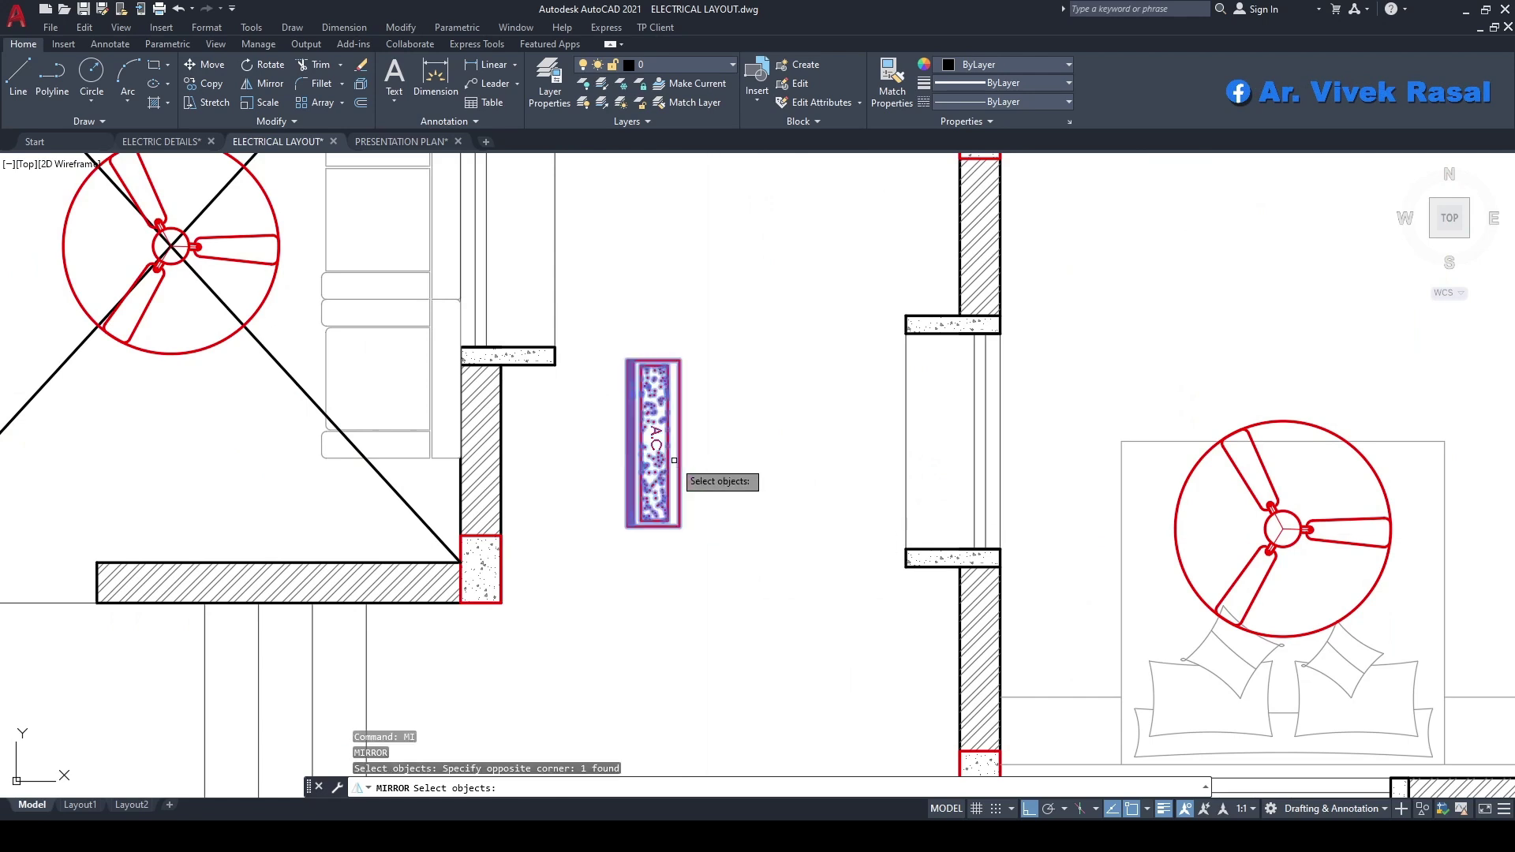
key("Return")
left_click(733, 466)
left_click(733, 336)
key("Return")
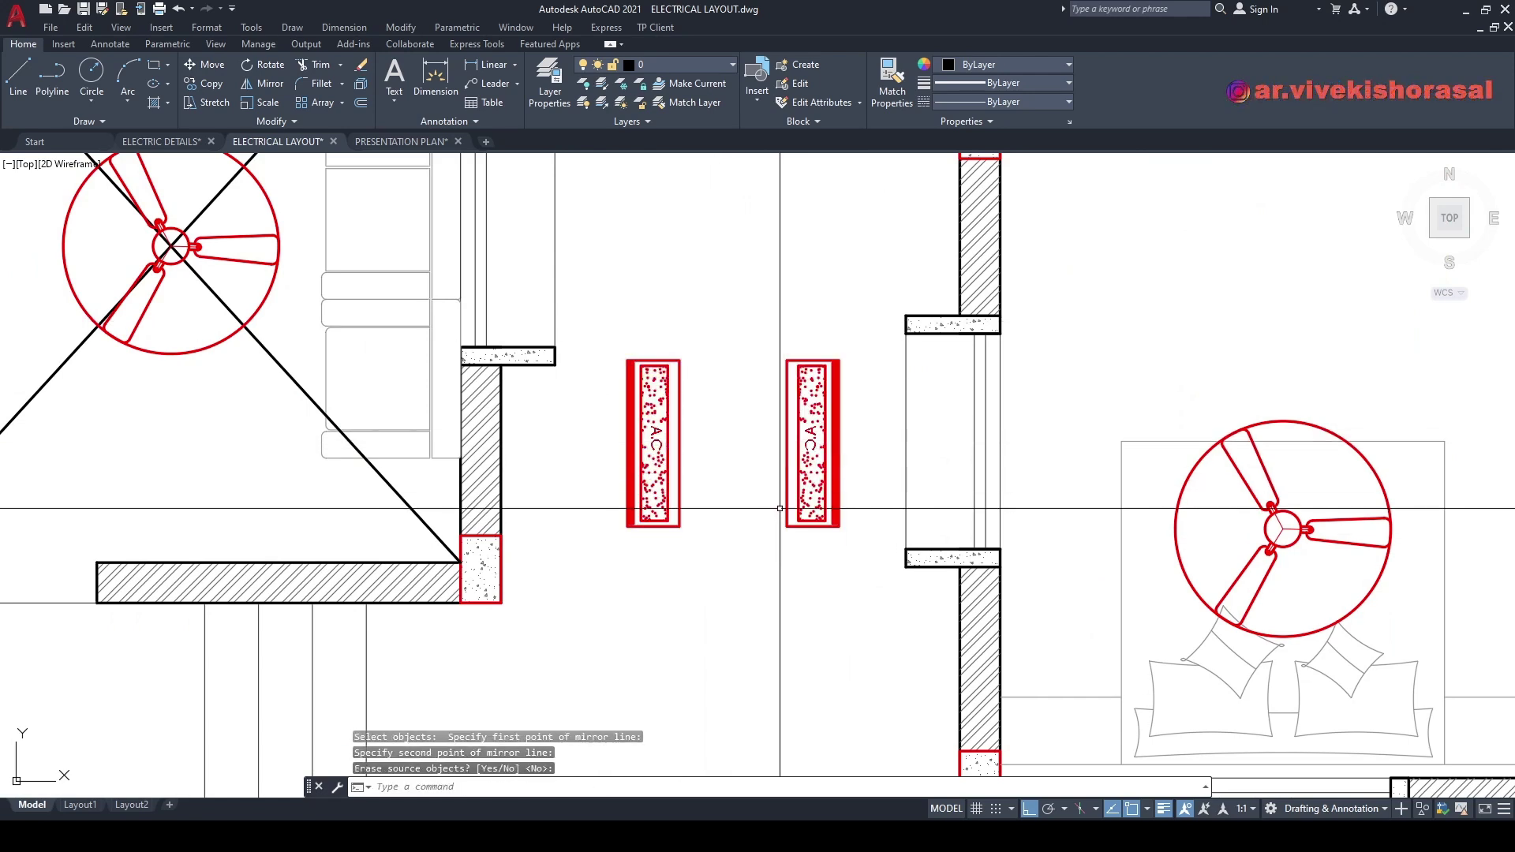
- Delete the mirrored copy of the A.C. symbol
left_click(810, 450)
type("e")
key("Return")
middle_click_drag(810, 450, 815, 499)
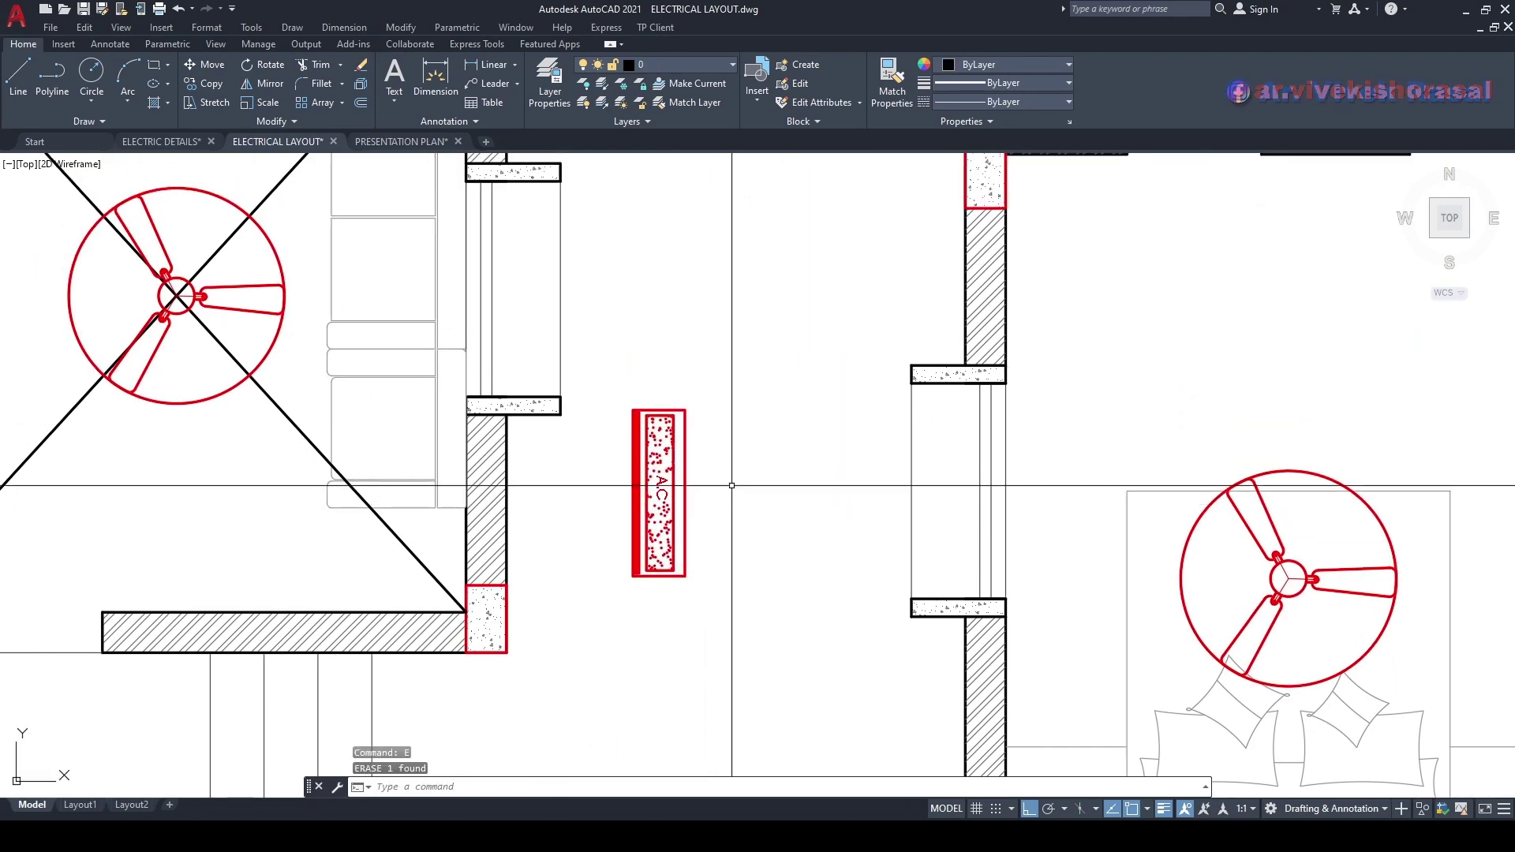
- Rotate the loose A.C. symbol in two 90-degree turns so its thick band faces the right plan's lower bedroom
type("ro")
key("Return")
left_click(663, 474)
key("Return")
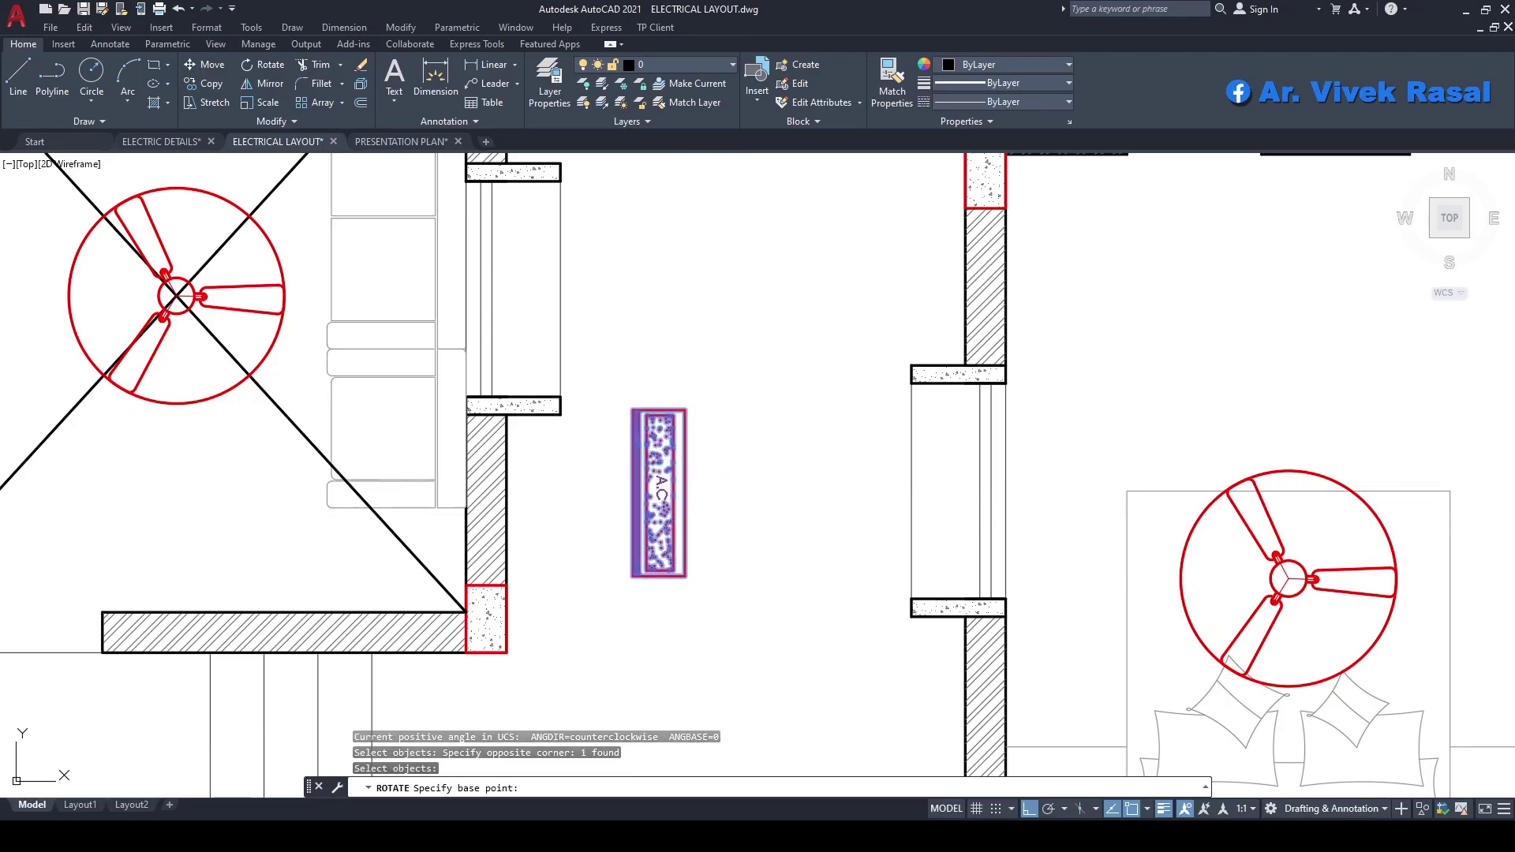
left_click(717, 503)
left_click(705, 406)
key("Return")
left_click(757, 617)
left_click(738, 557)
key("Return")
left_click(744, 432)
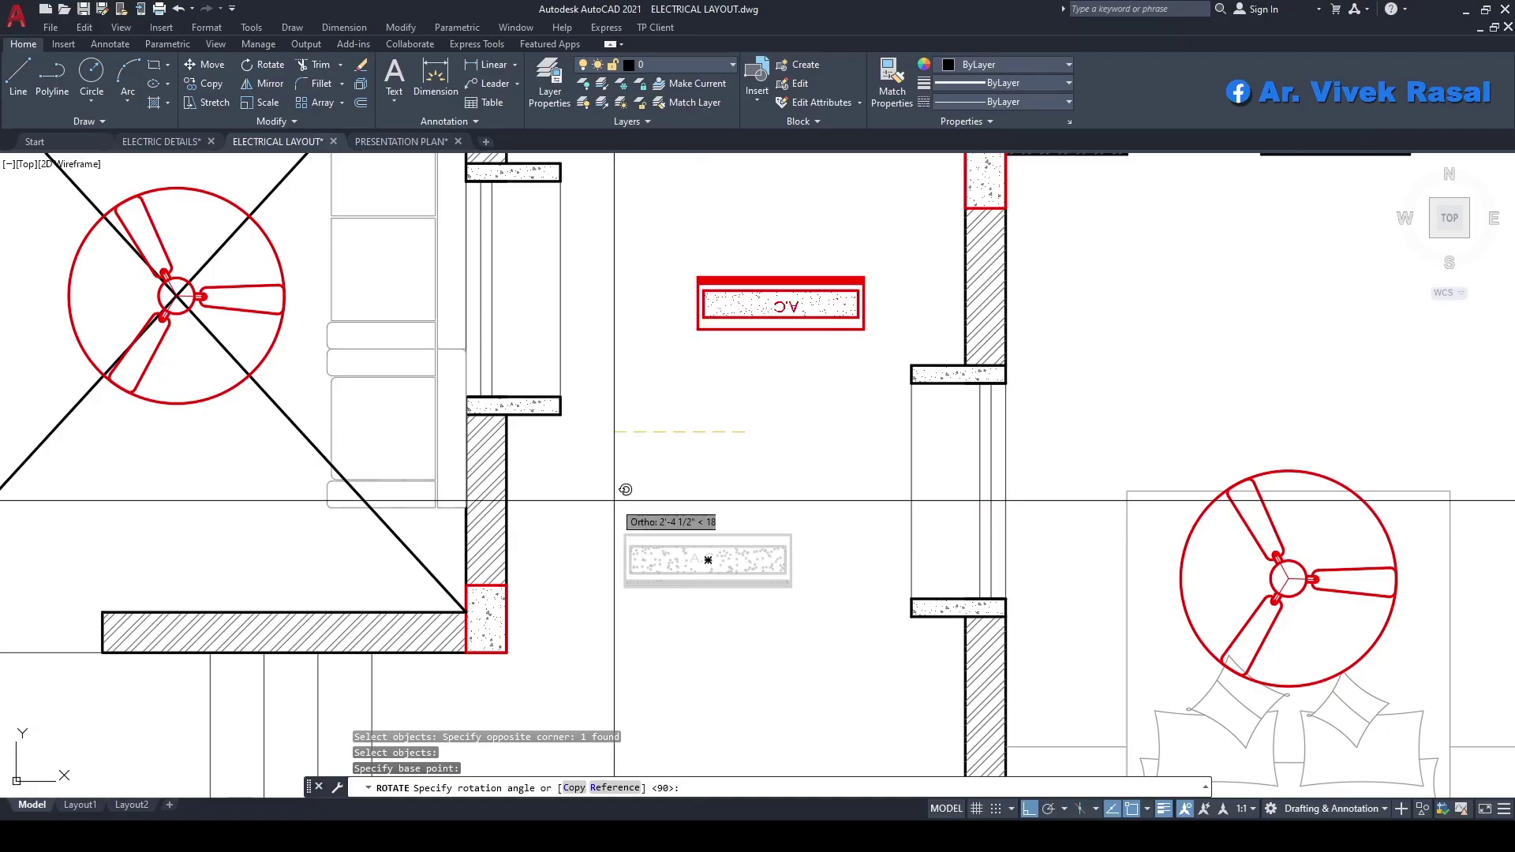
left_click(744, 409)
- Move the A.C. symbol by its wall-side midpoint to the middle of the left-hand window's inner edge in the right plan's lower bedroom
middle_click_drag(744, 410, 674, 398)
key("space")
left_click(807, 580)
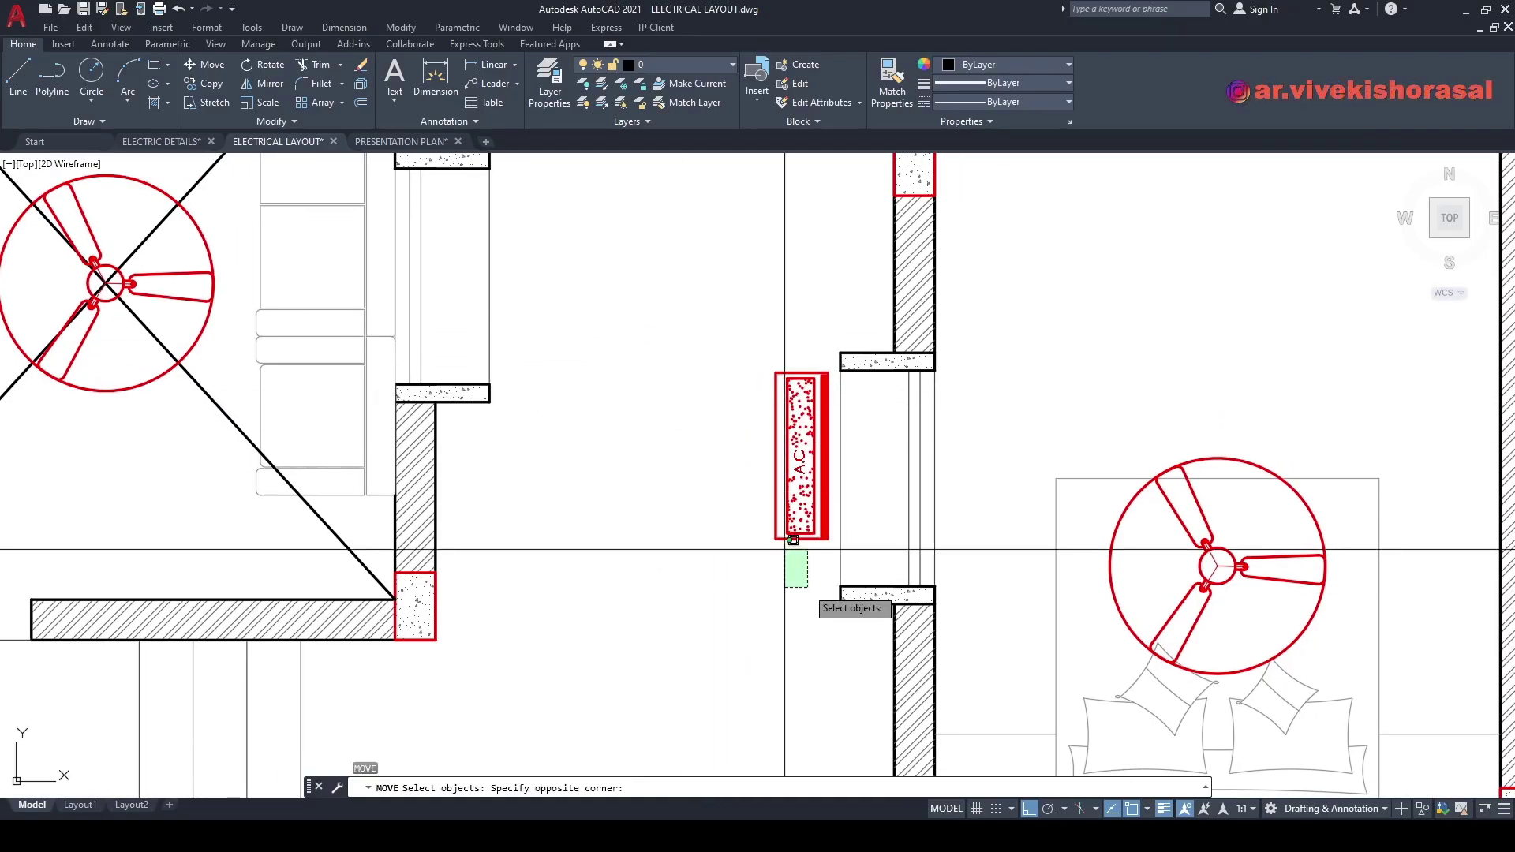
left_click(766, 477)
key("space")
left_click(800, 456)
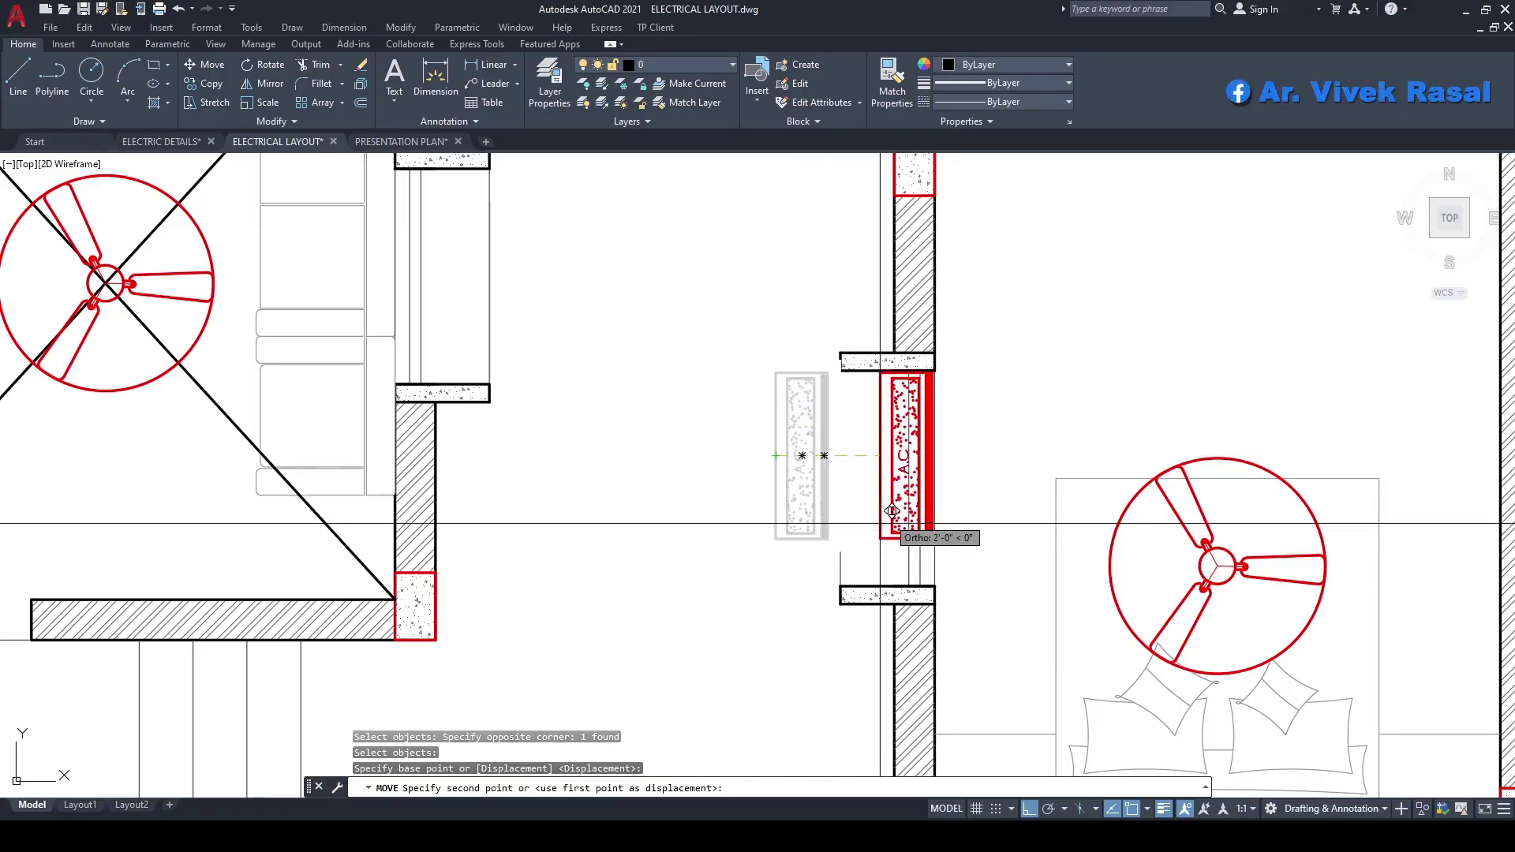
left_click(939, 446)
- Copy the right plan's upper-bedroom A.C. symbol by its wall-side midpoint to the right-hand window of the left plan's living room
scroll(855, 479, "down", 4)
middle_click_drag(802, 512, 1008, 546)
scroll(900, 502, "down", 2)
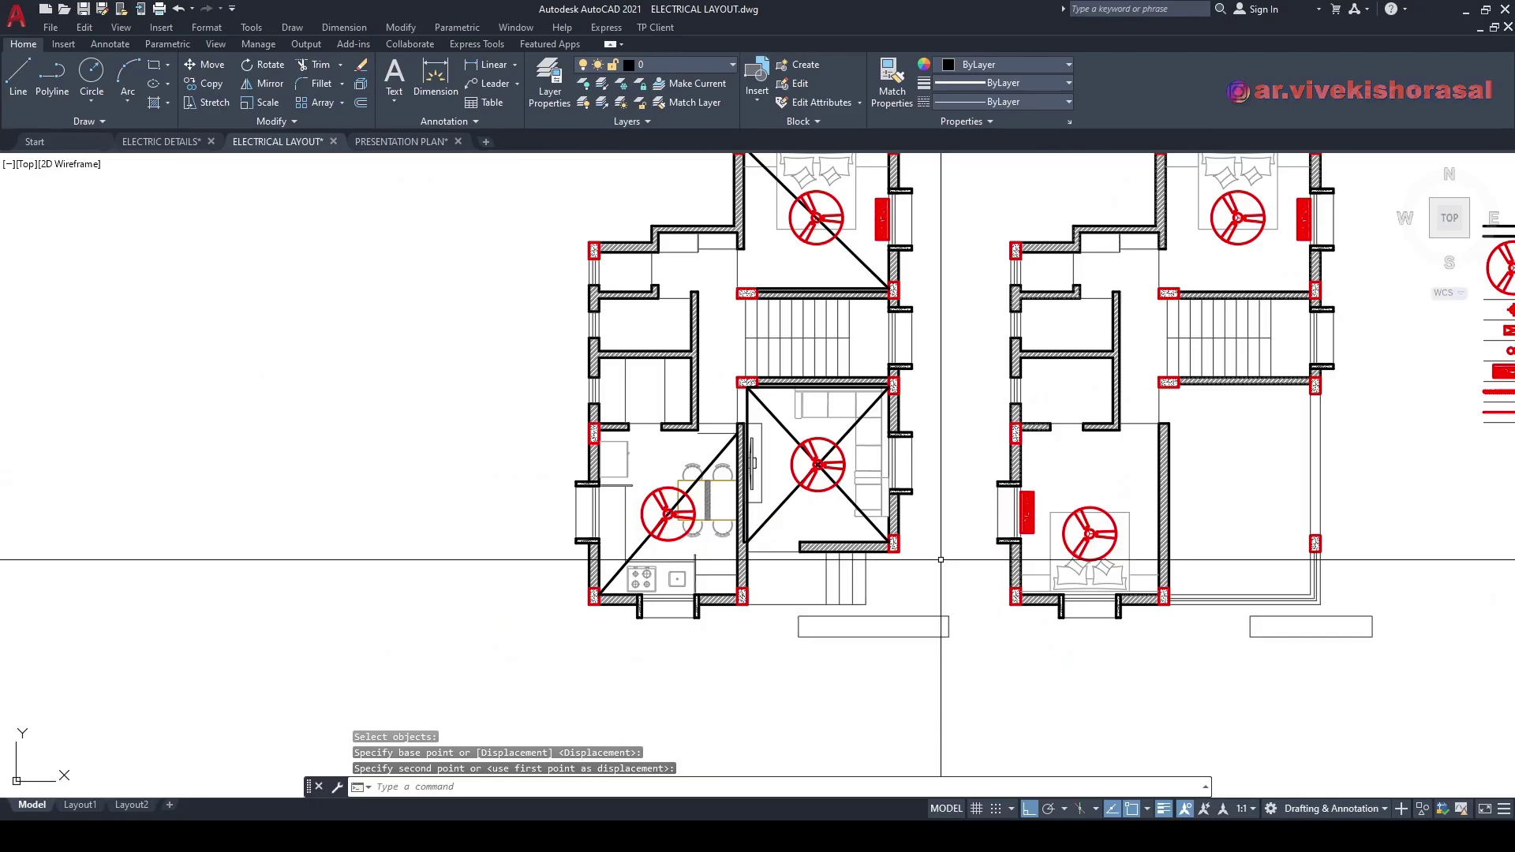
scroll(900, 483, "up", 3)
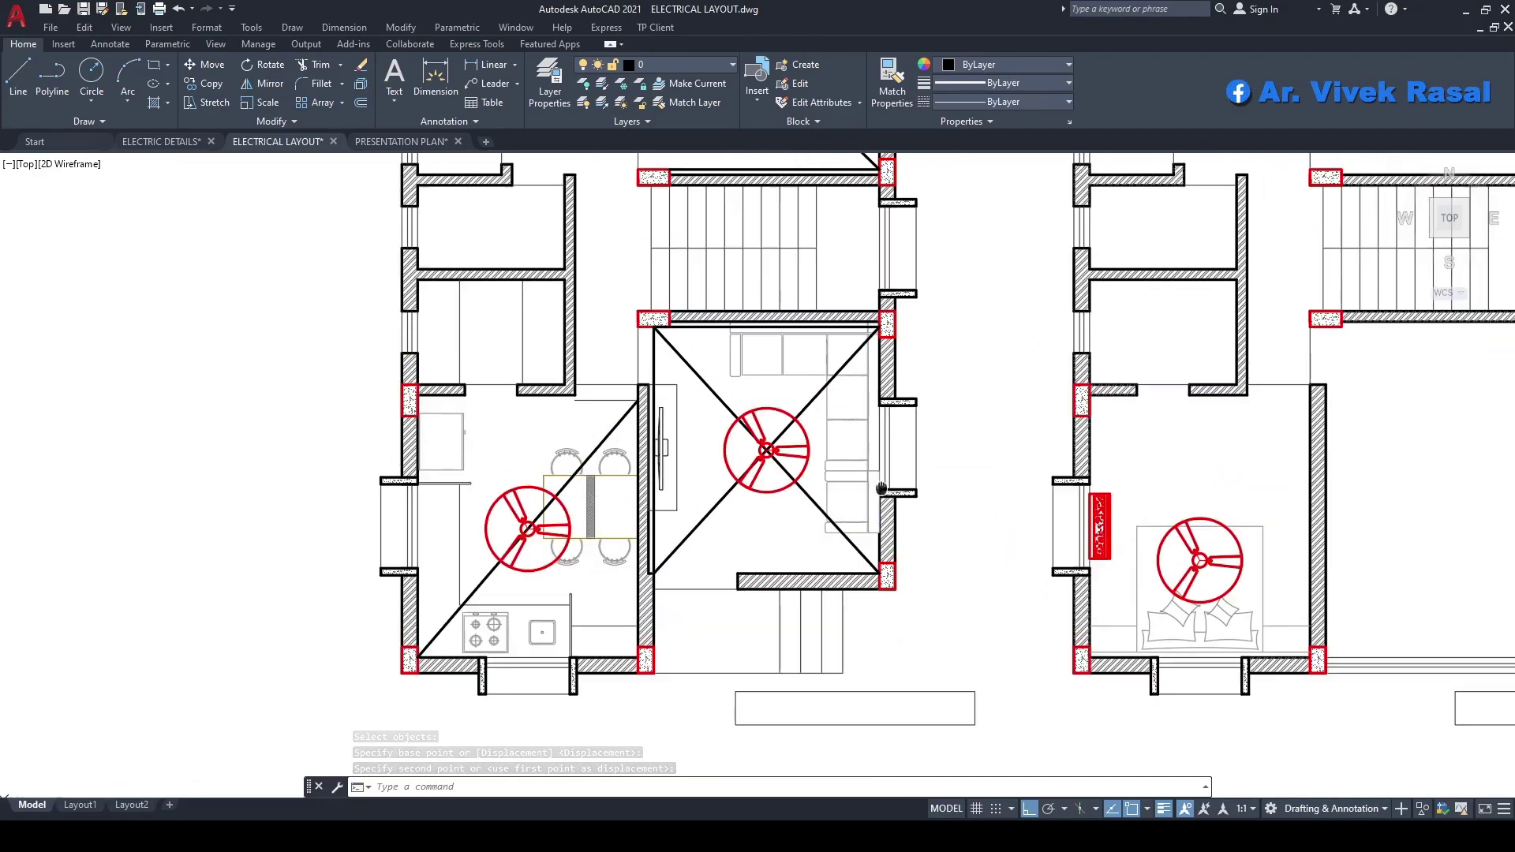
type("O")
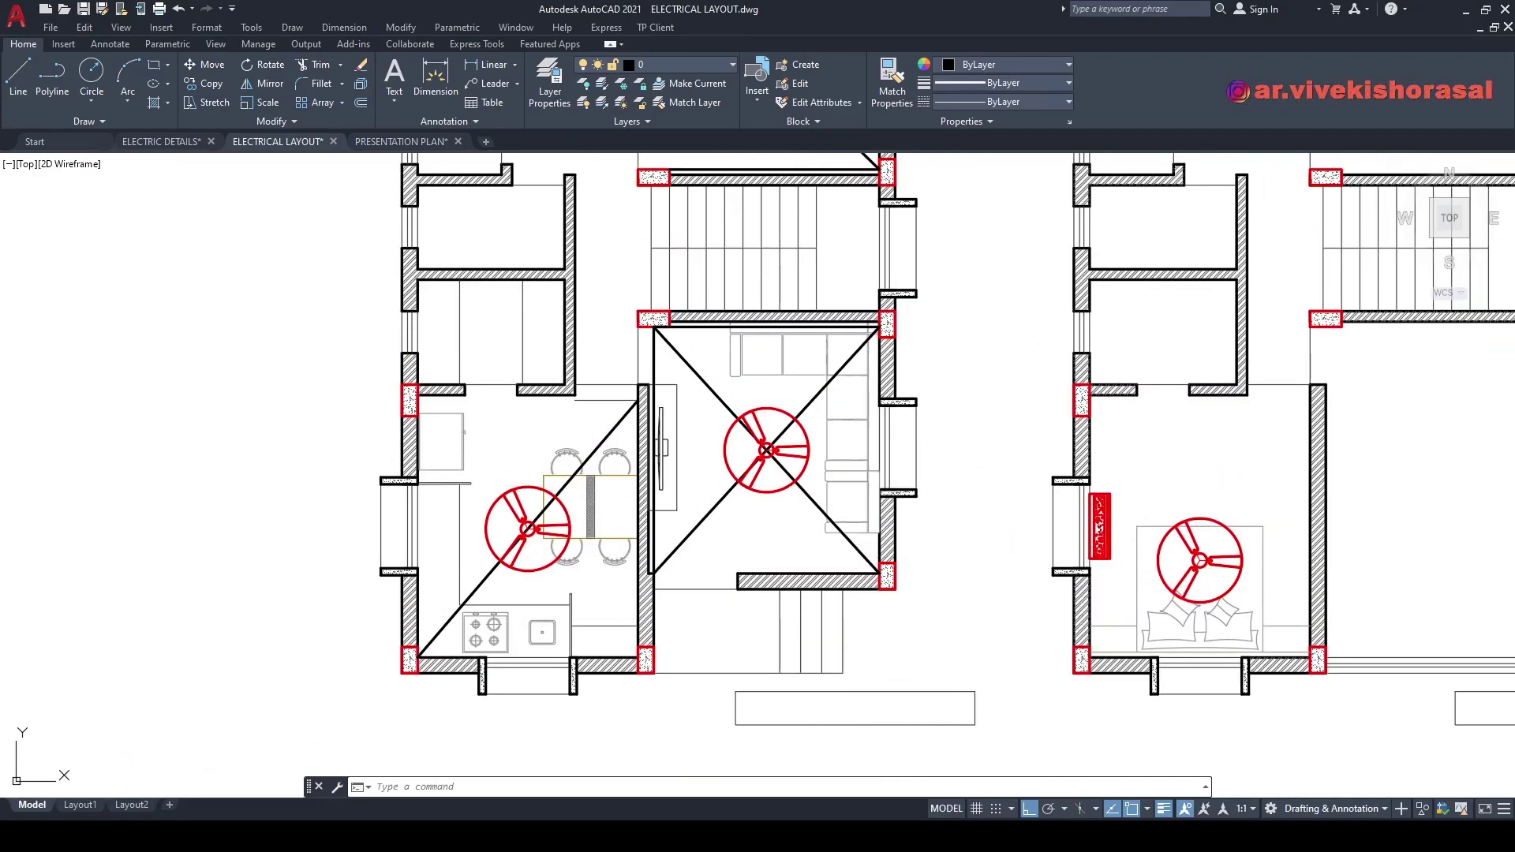
key("Return")
scroll(939, 483, "down", 2)
scroll(1283, 378, "down", 1)
scroll(1196, 296, "up", 5)
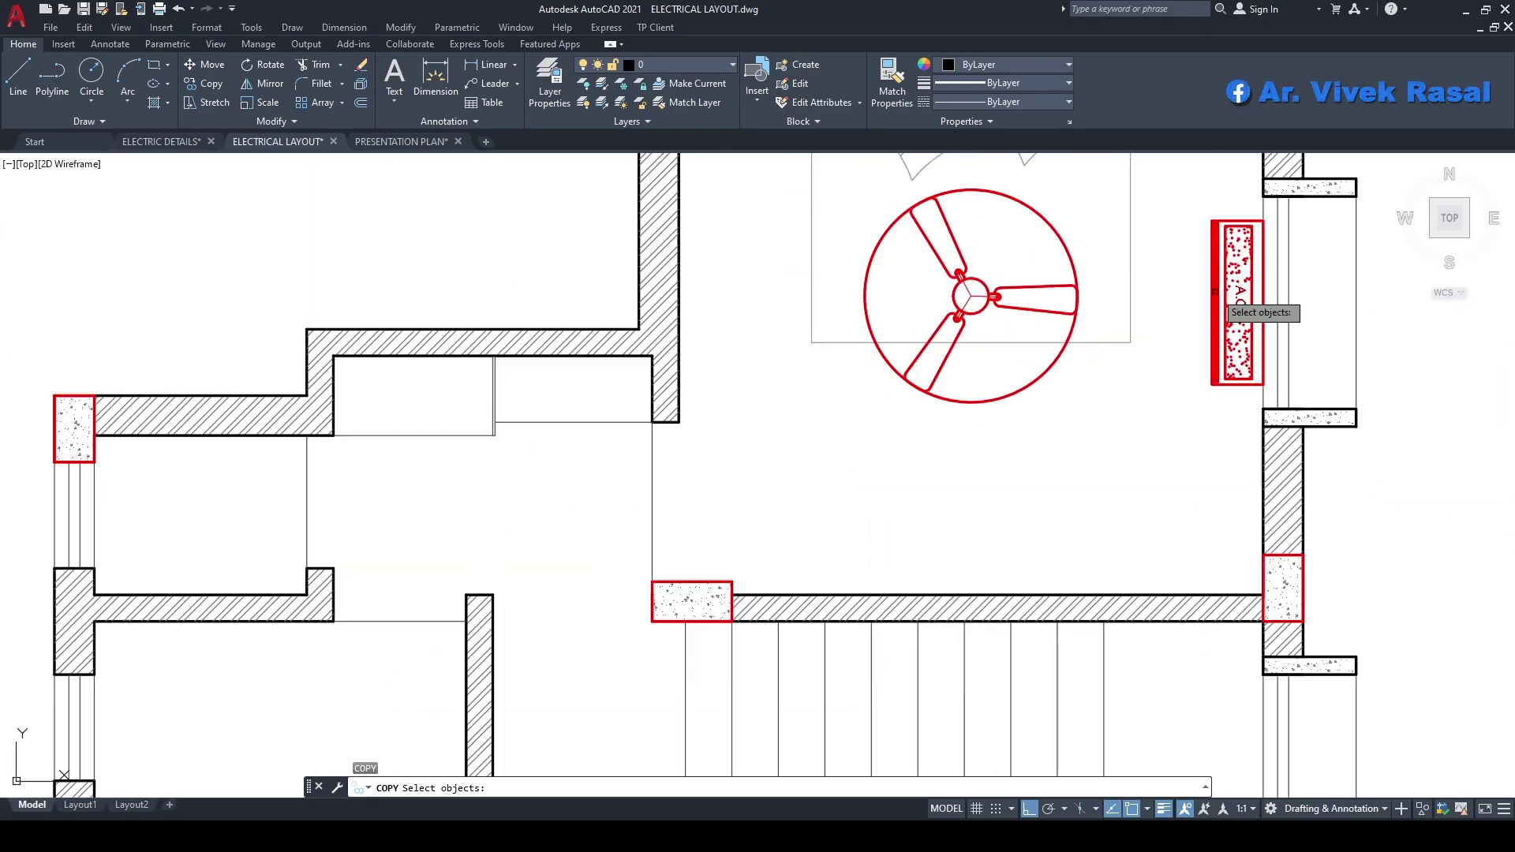
key("Return")
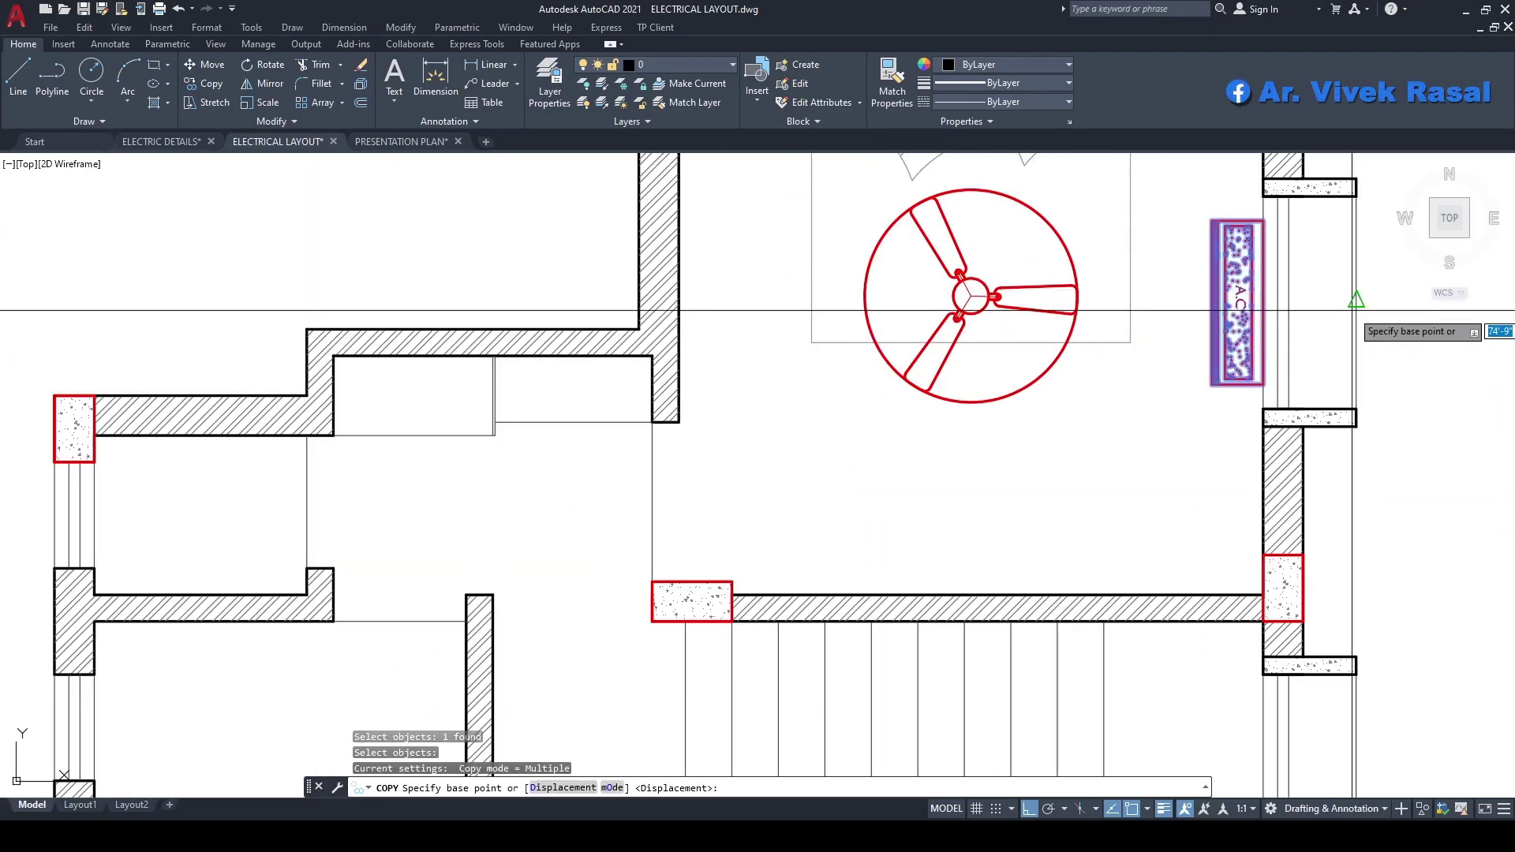
left_click(1265, 305)
scroll(1275, 305, "down", 5)
scroll(1113, 456, "up", 6)
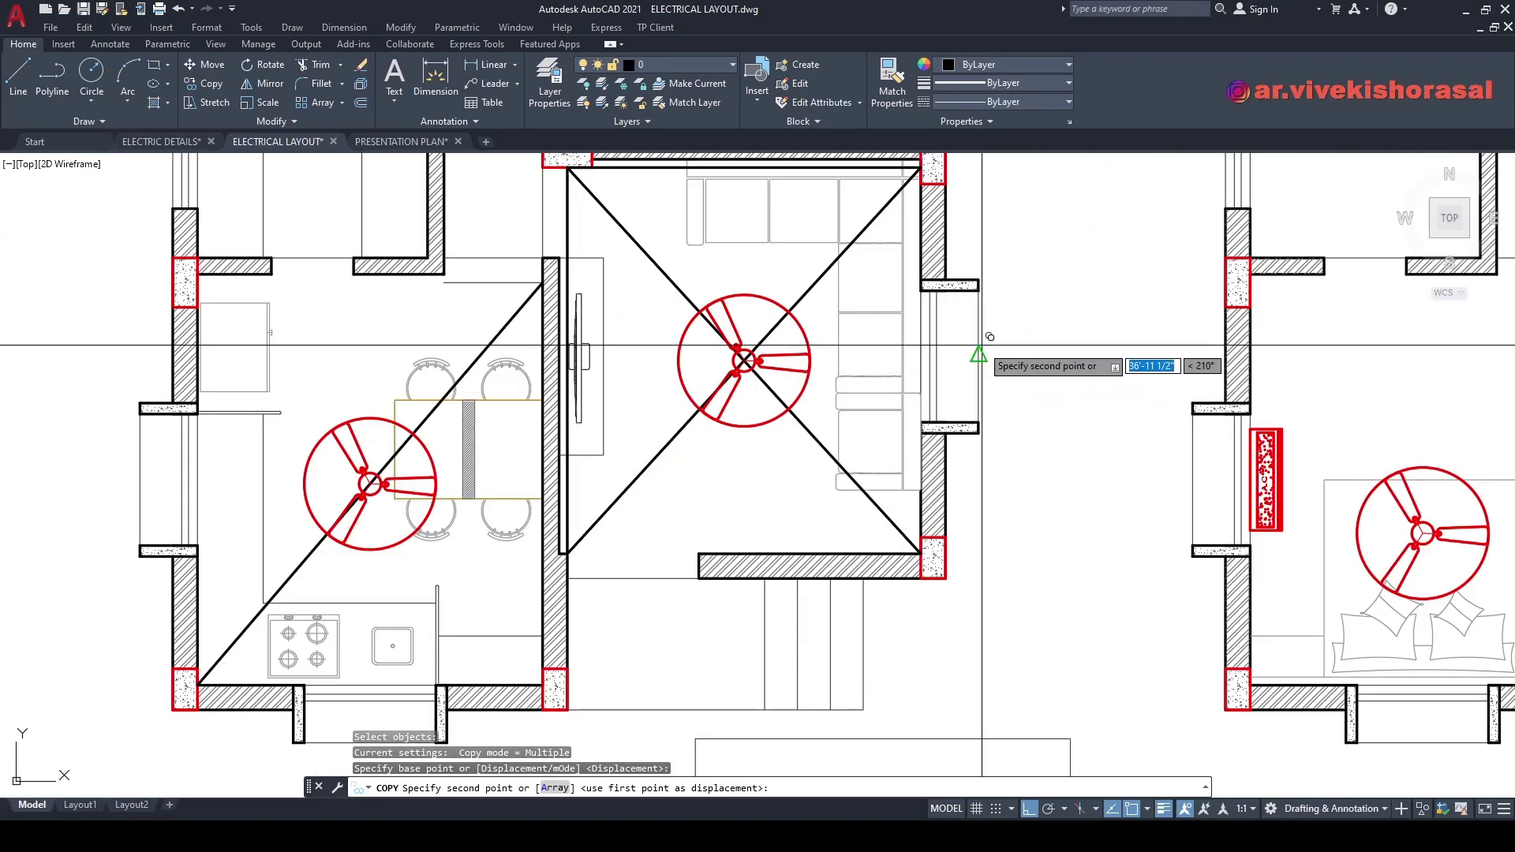
key("Escape")
key("Escape")
key("Escape")
- Open the legend's crossed-circle light block DL in the Block Editor
scroll(983, 355, "down", 3)
middle_click_drag(1034, 393, 823, 515)
scroll(944, 341, "down", 2)
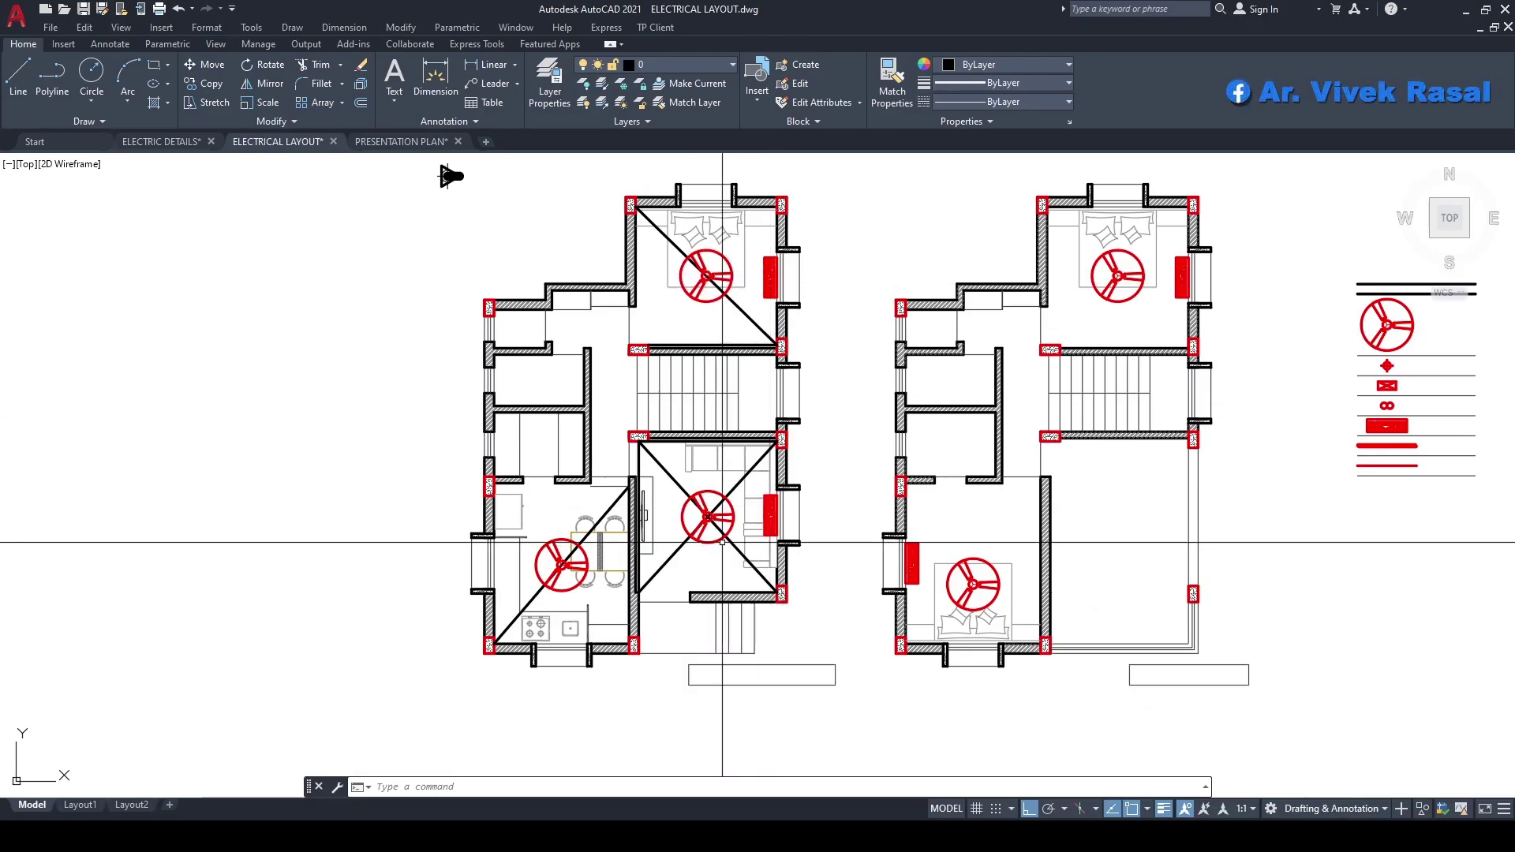
middle_click_drag(722, 542, 505, 552)
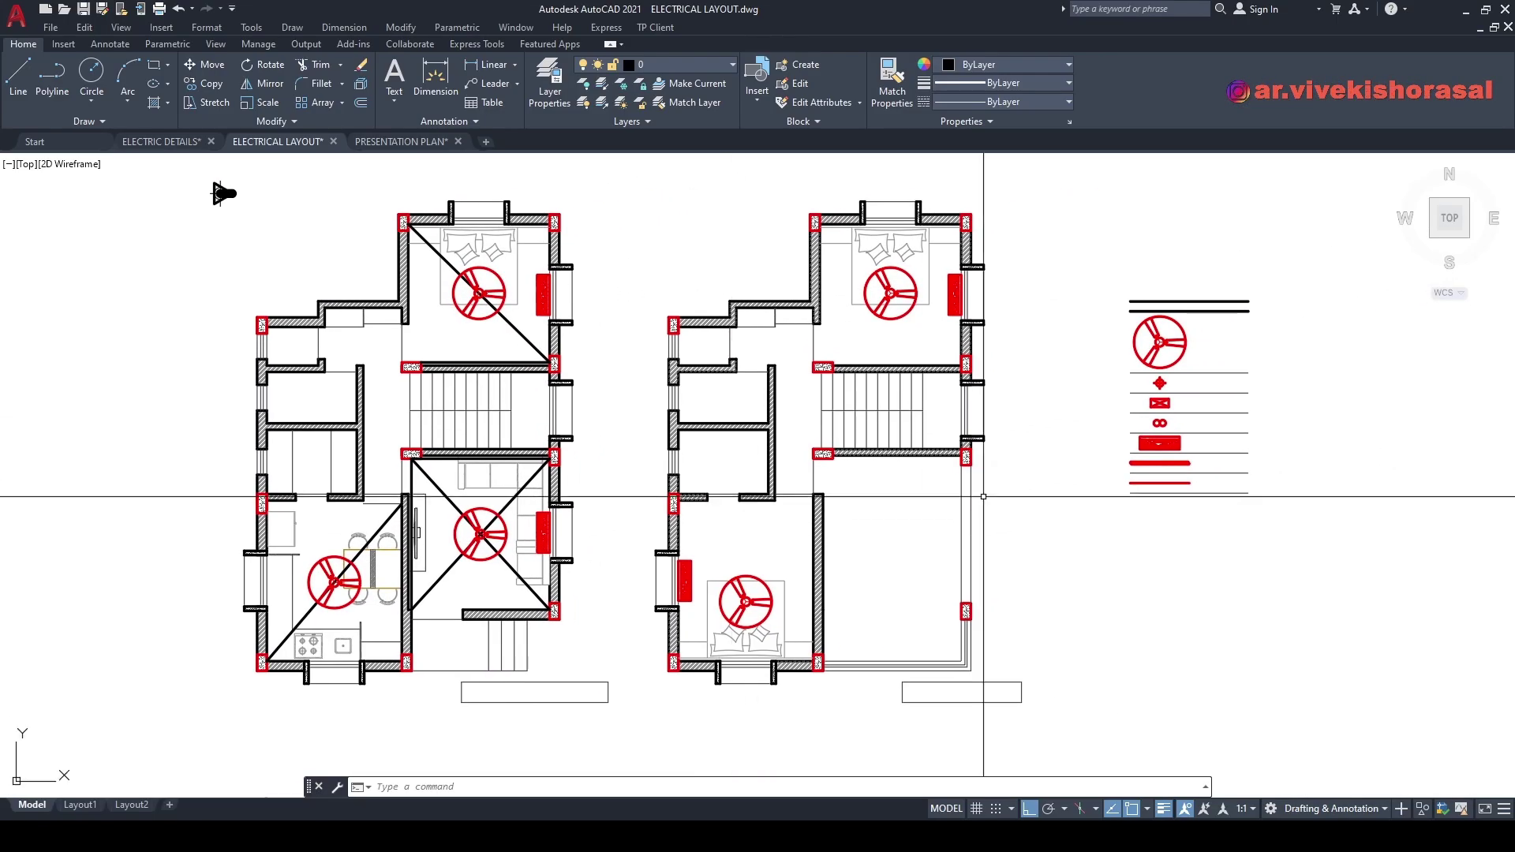
scroll(1156, 408, "up", 4)
middle_click_drag(1157, 408, 953, 457)
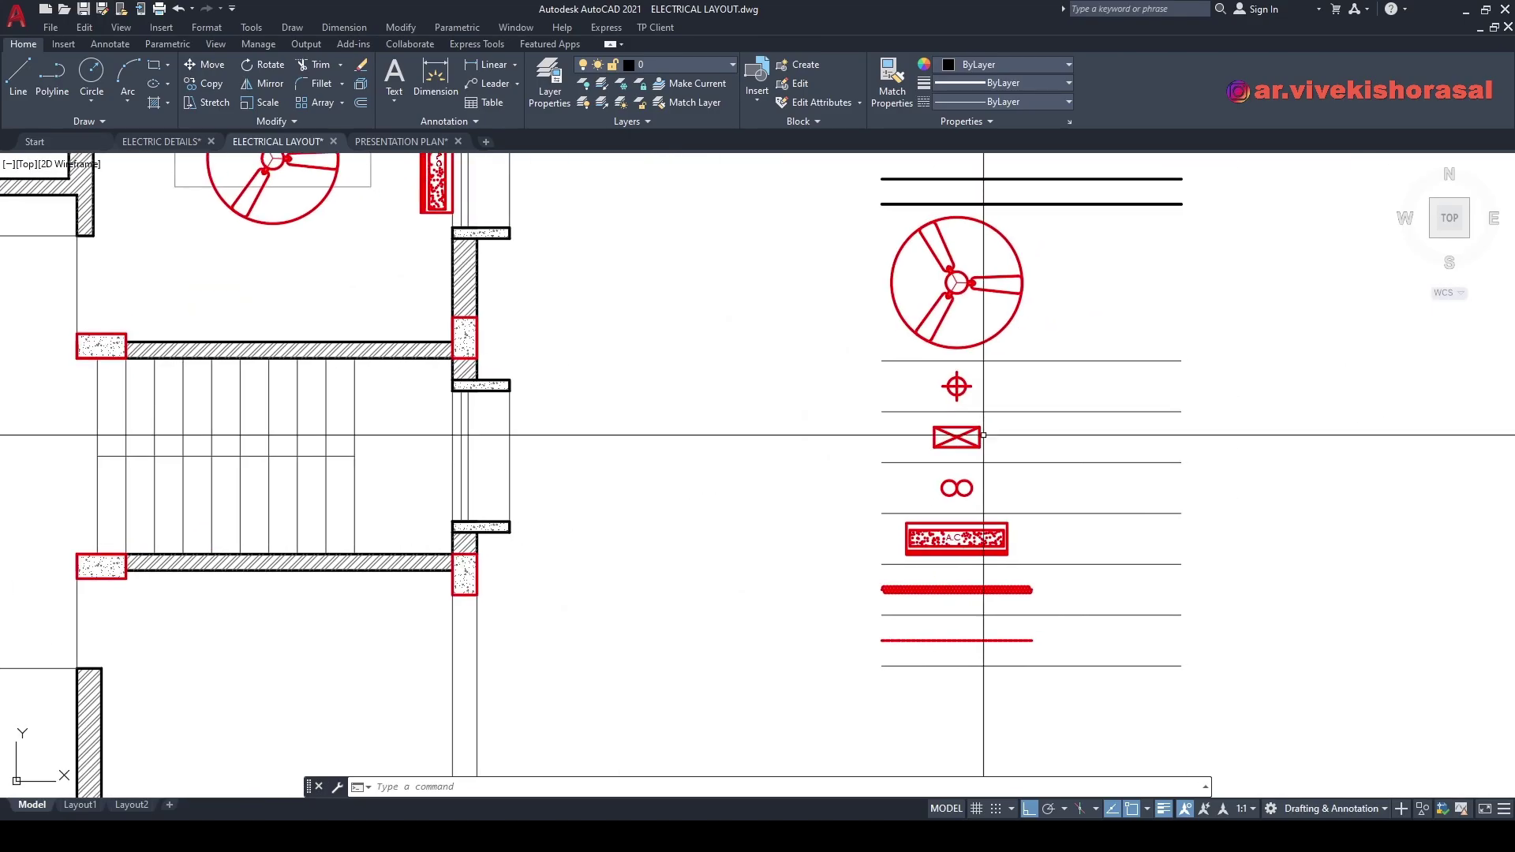
double_click(955, 387)
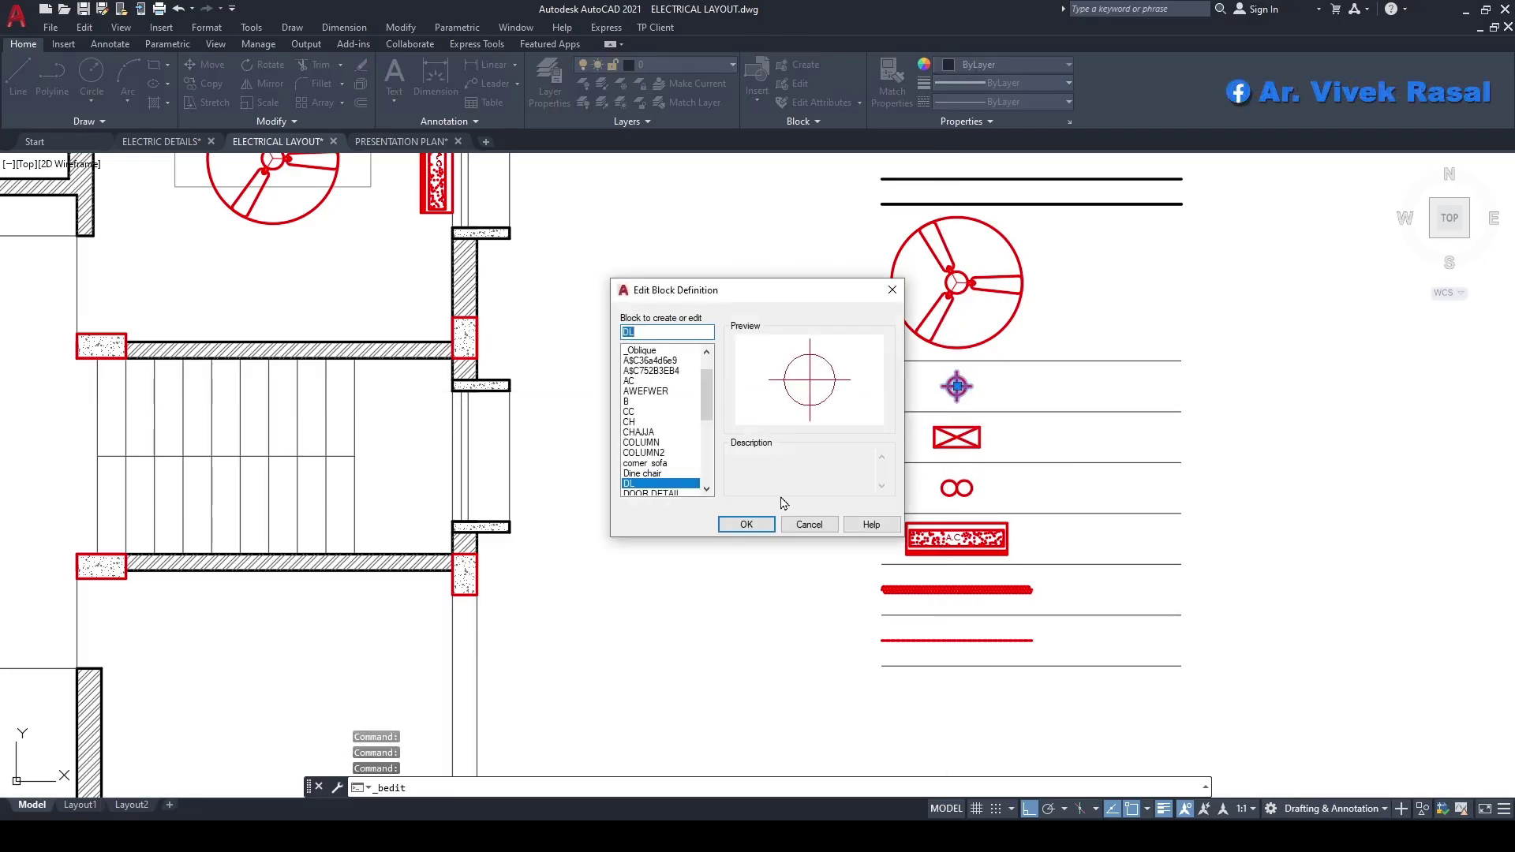
left_click(742, 527)
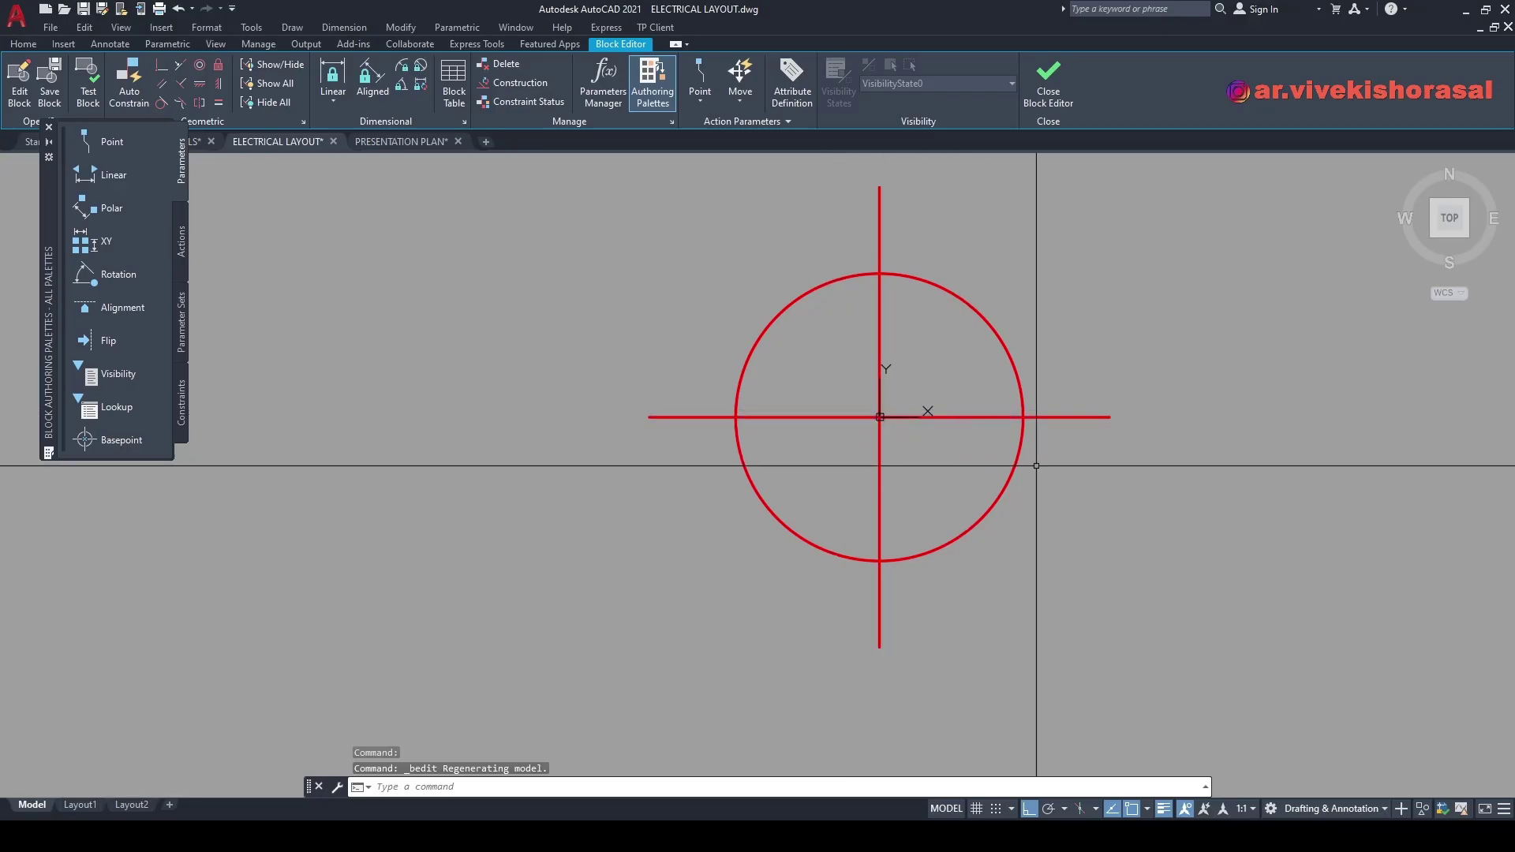
- Move the horizontal crosshair line by its midpoint to the lower end of the vertical line
key("Return")
left_click(880, 417)
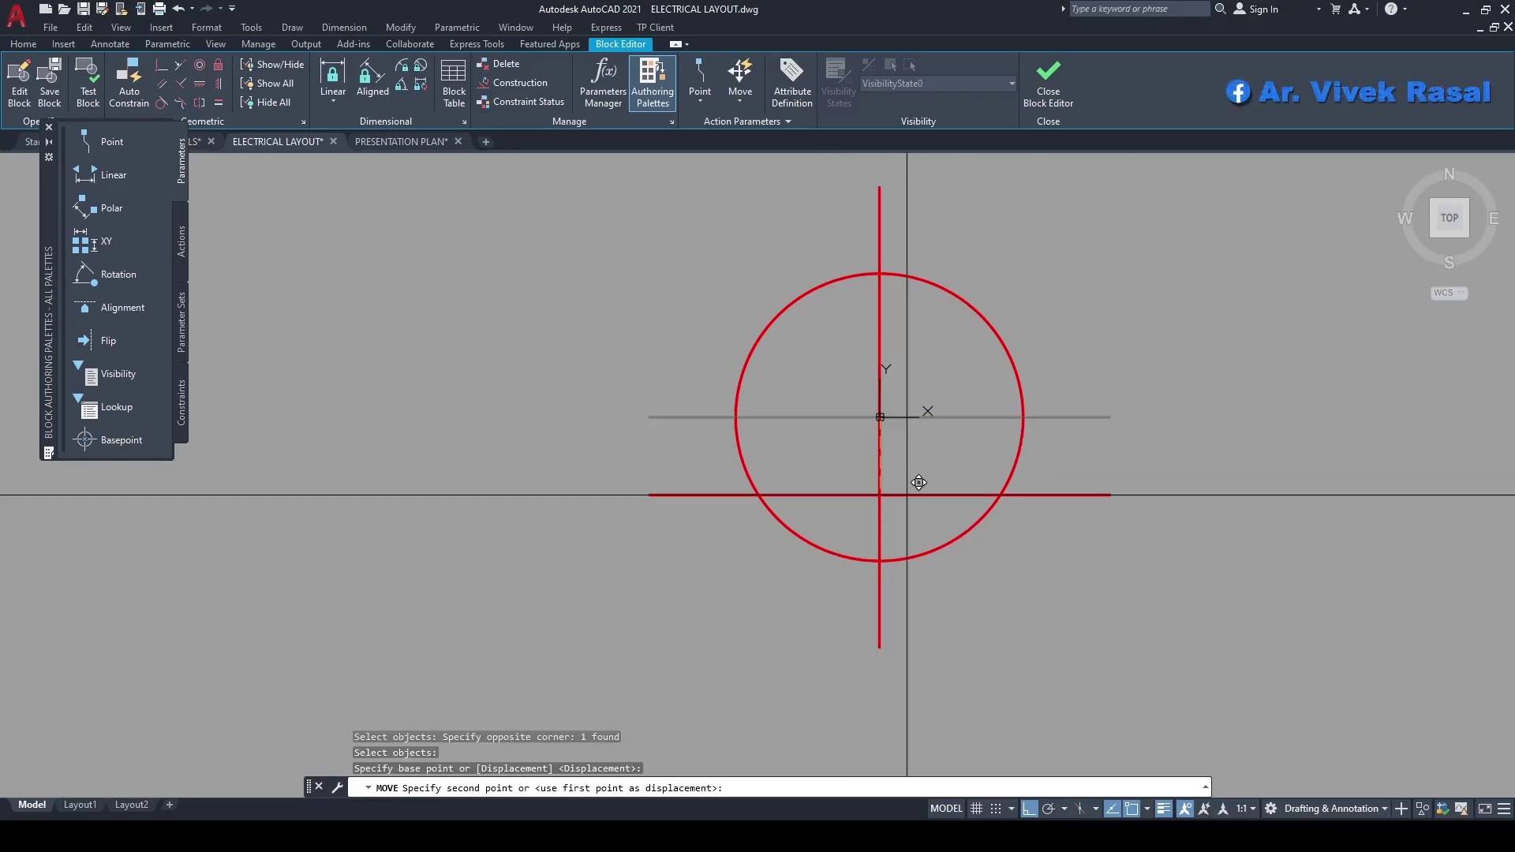
left_click(892, 634)
scroll(920, 537, "down", 2)
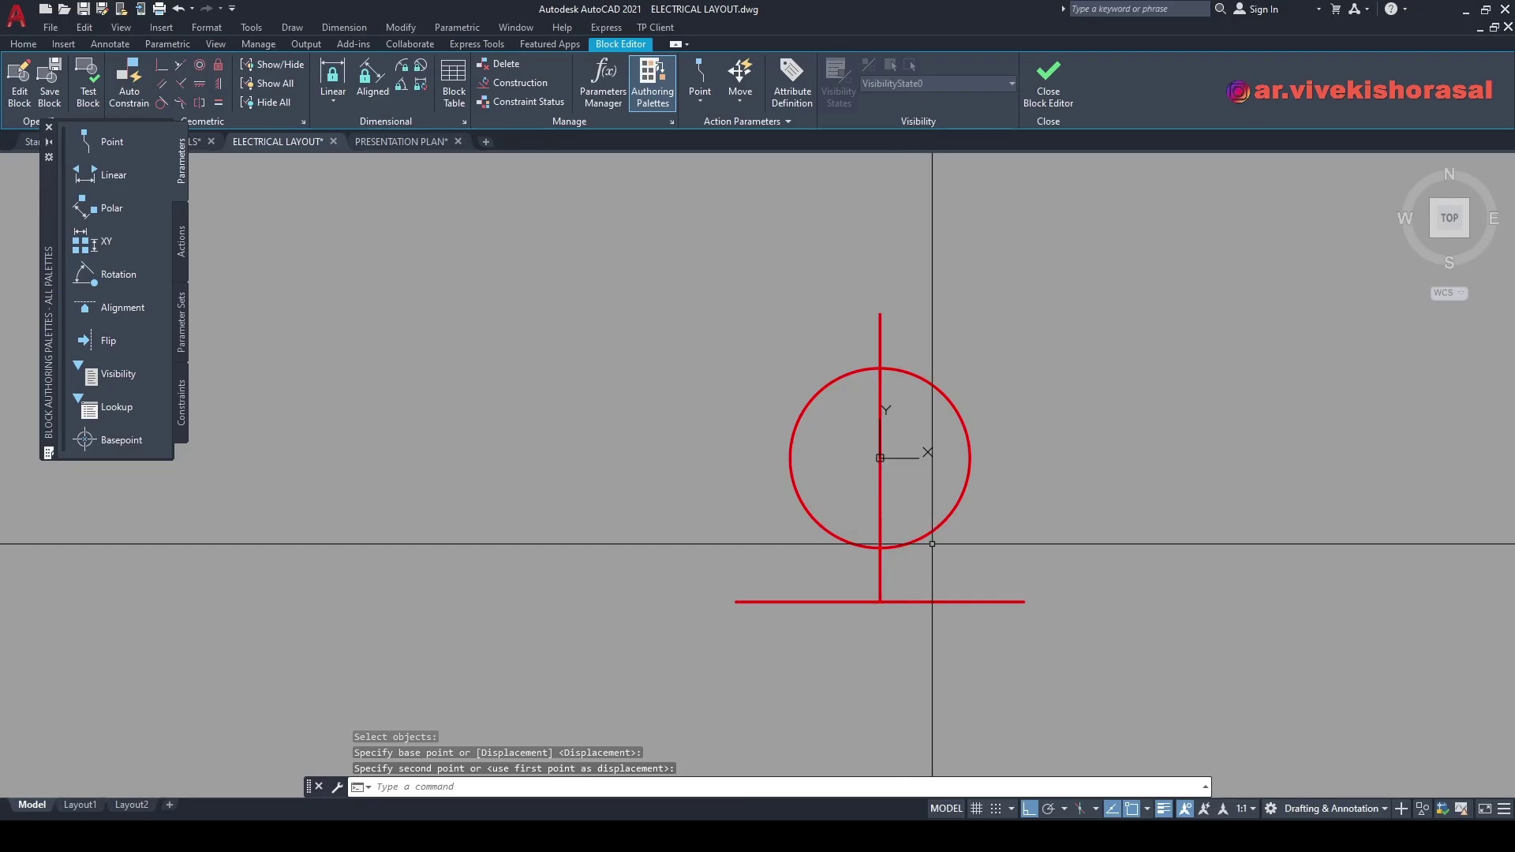
key("Escape")
scroll(995, 430, "down", 2)
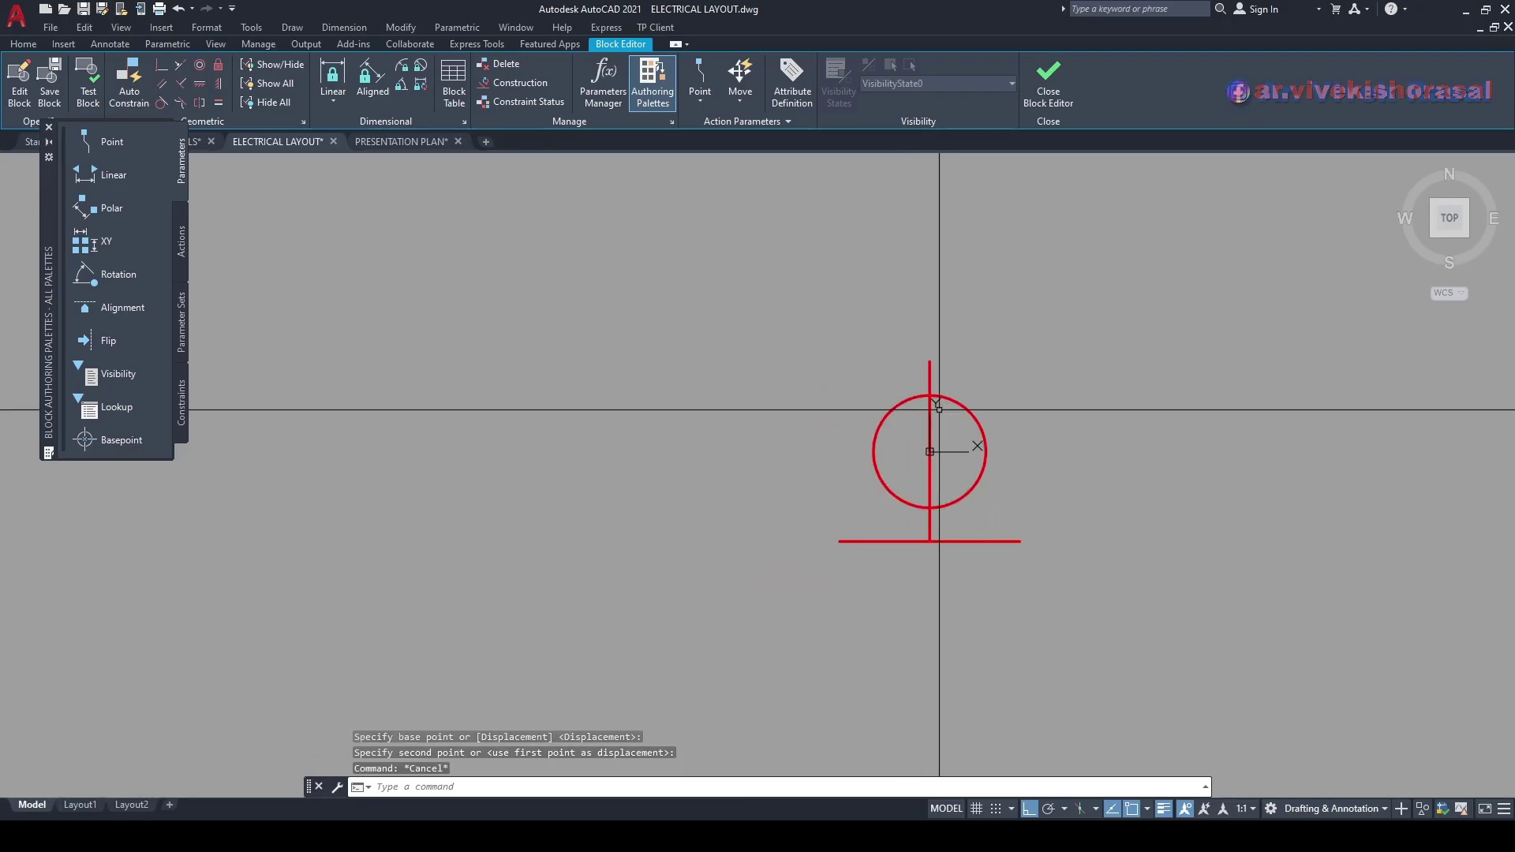
- Draw a horizontal line across the circle's diameter between its left and right quadrants
type("l")
key("Return")
left_click(930, 451)
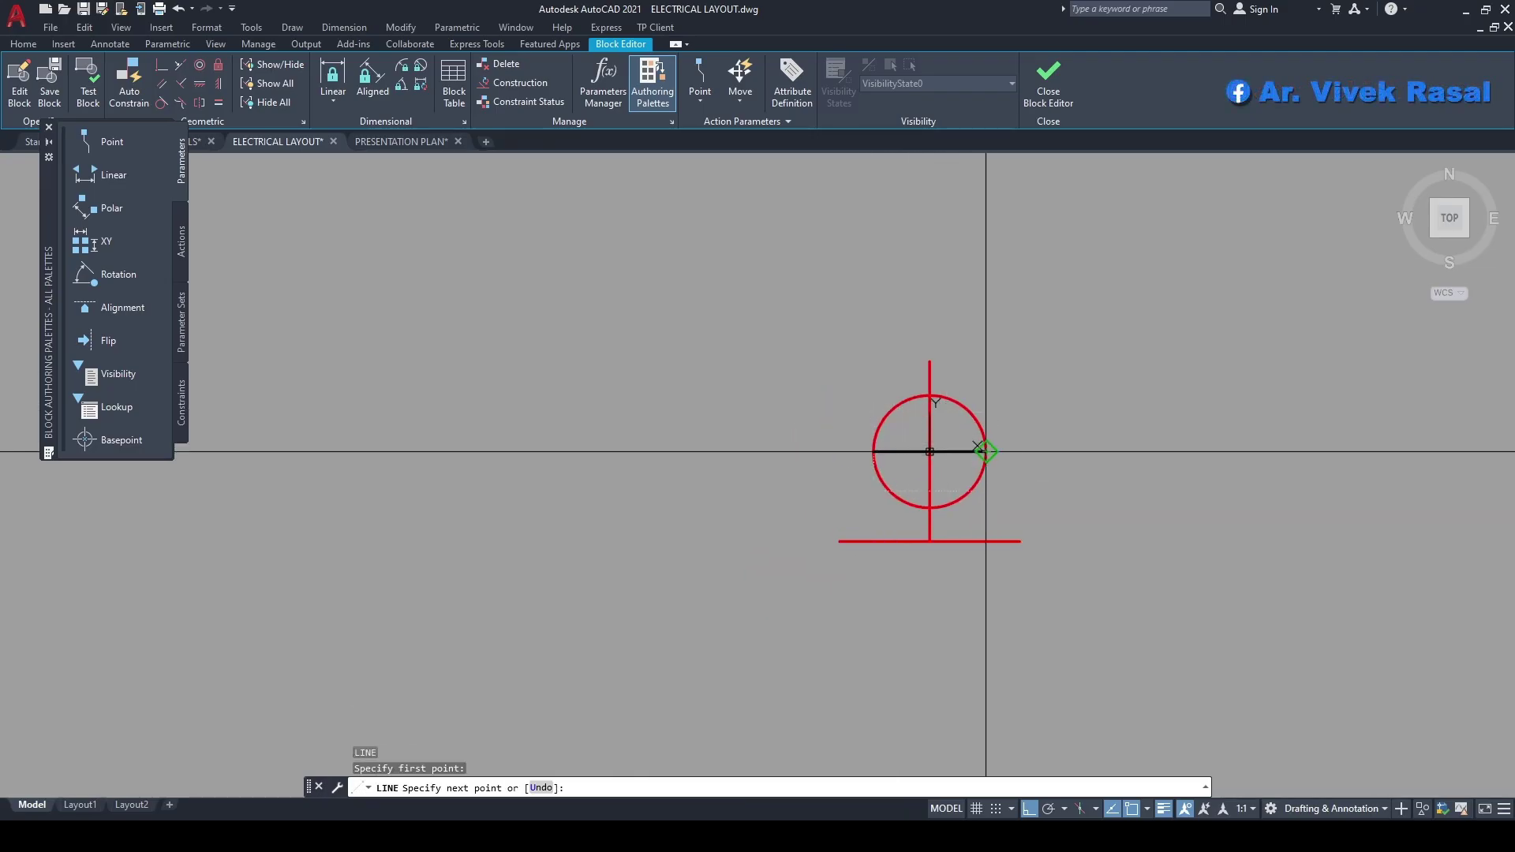
left_click(986, 452)
key("Return")
- Shorten the vertical line of the light symbol so its upper end meets the top of the circle
scroll(938, 383, "up", 2)
left_click(934, 371)
left_click(914, 356)
left_click(924, 348)
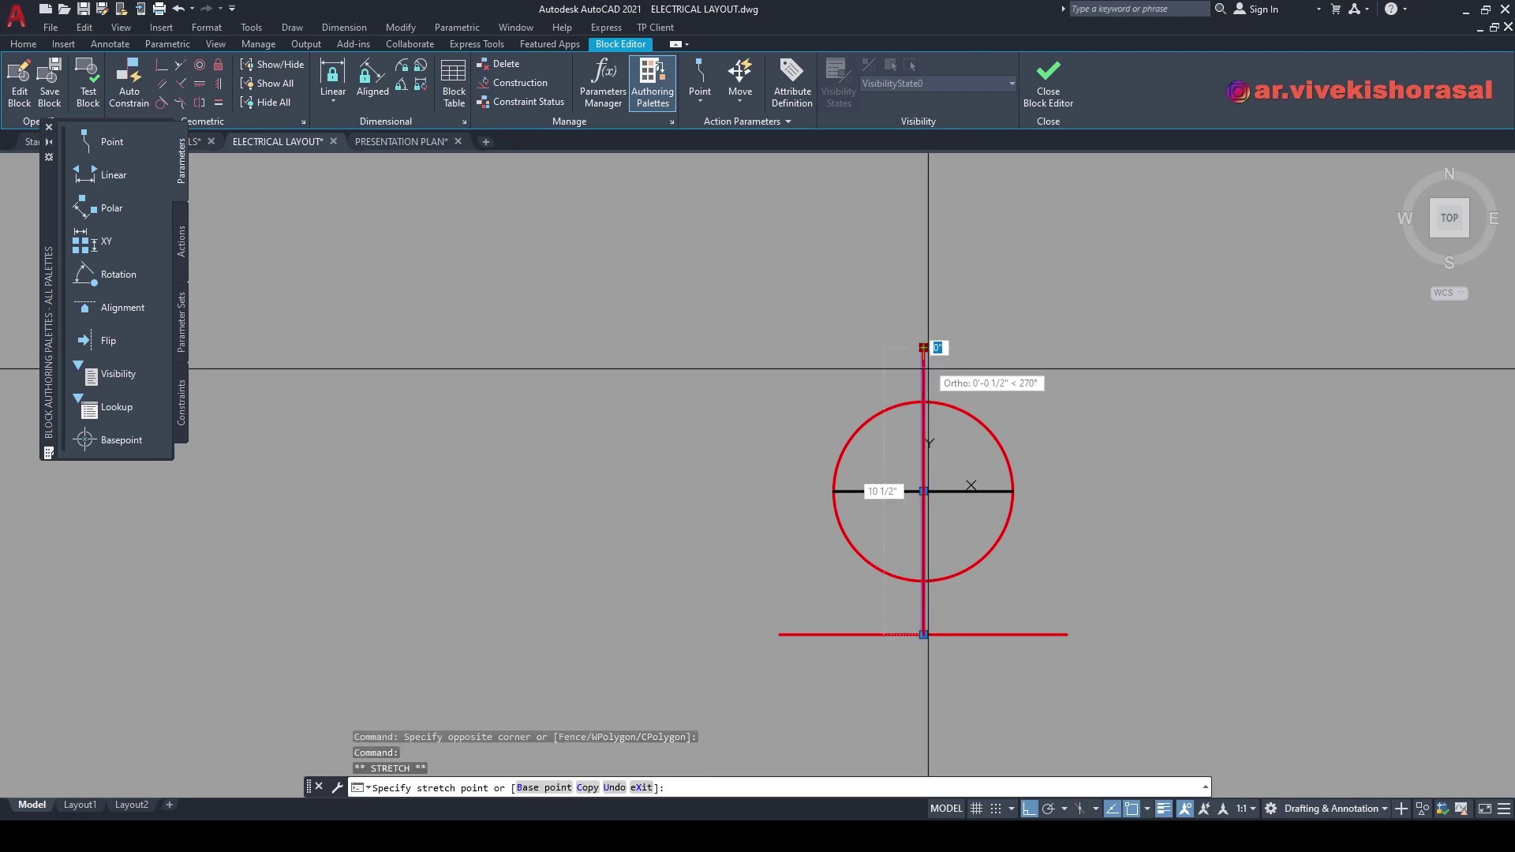
key("Escape")
- Match the new horizontal diameter line's properties to the circle's, then close the Block Editor and save the changes to DL
type("ma")
key("Return")
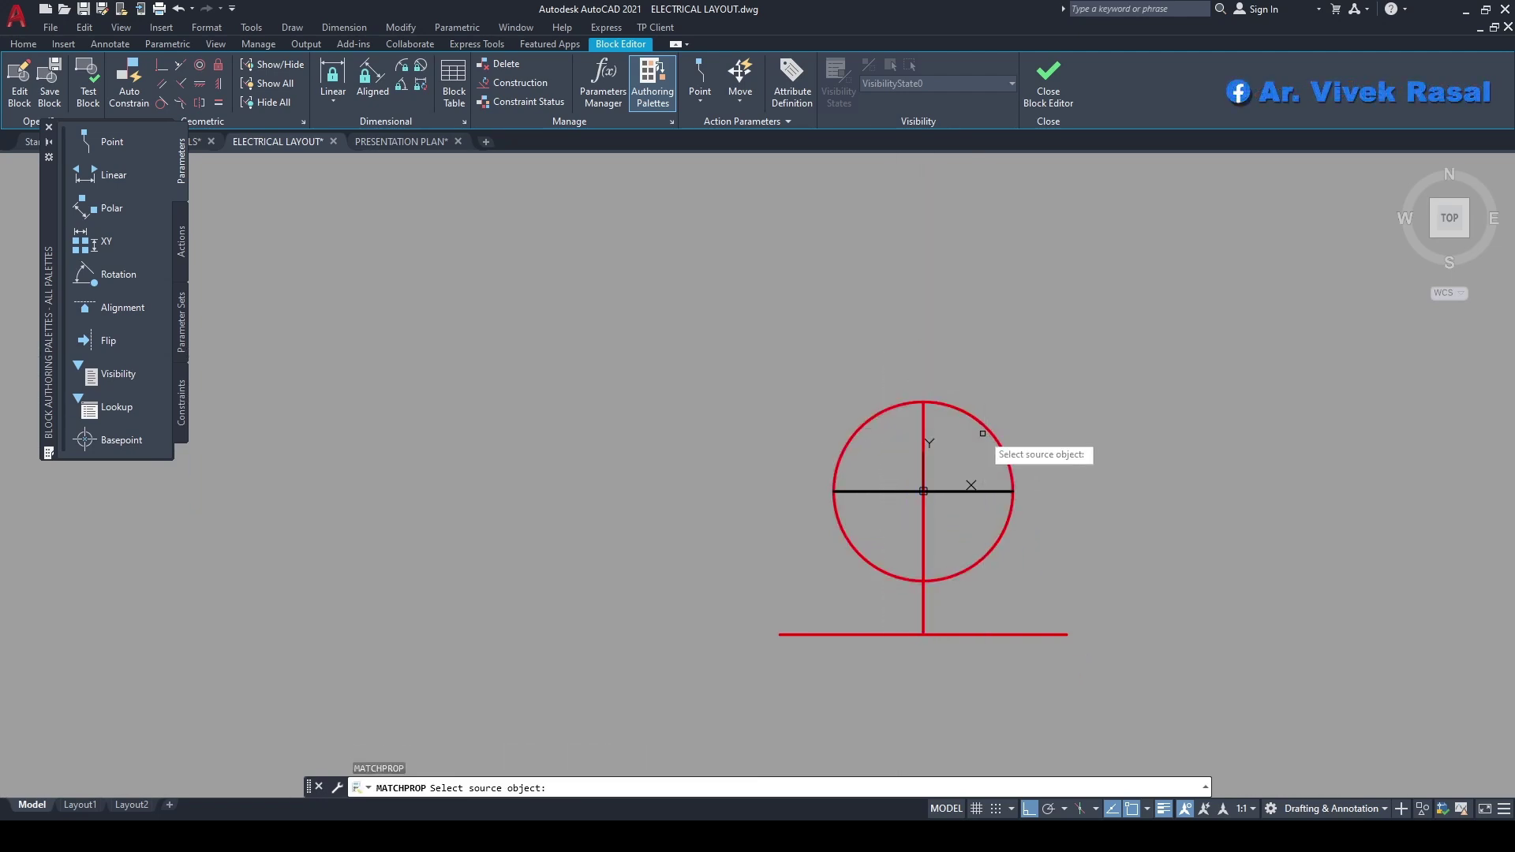
left_click(980, 422)
left_click(955, 499)
left_click(918, 472)
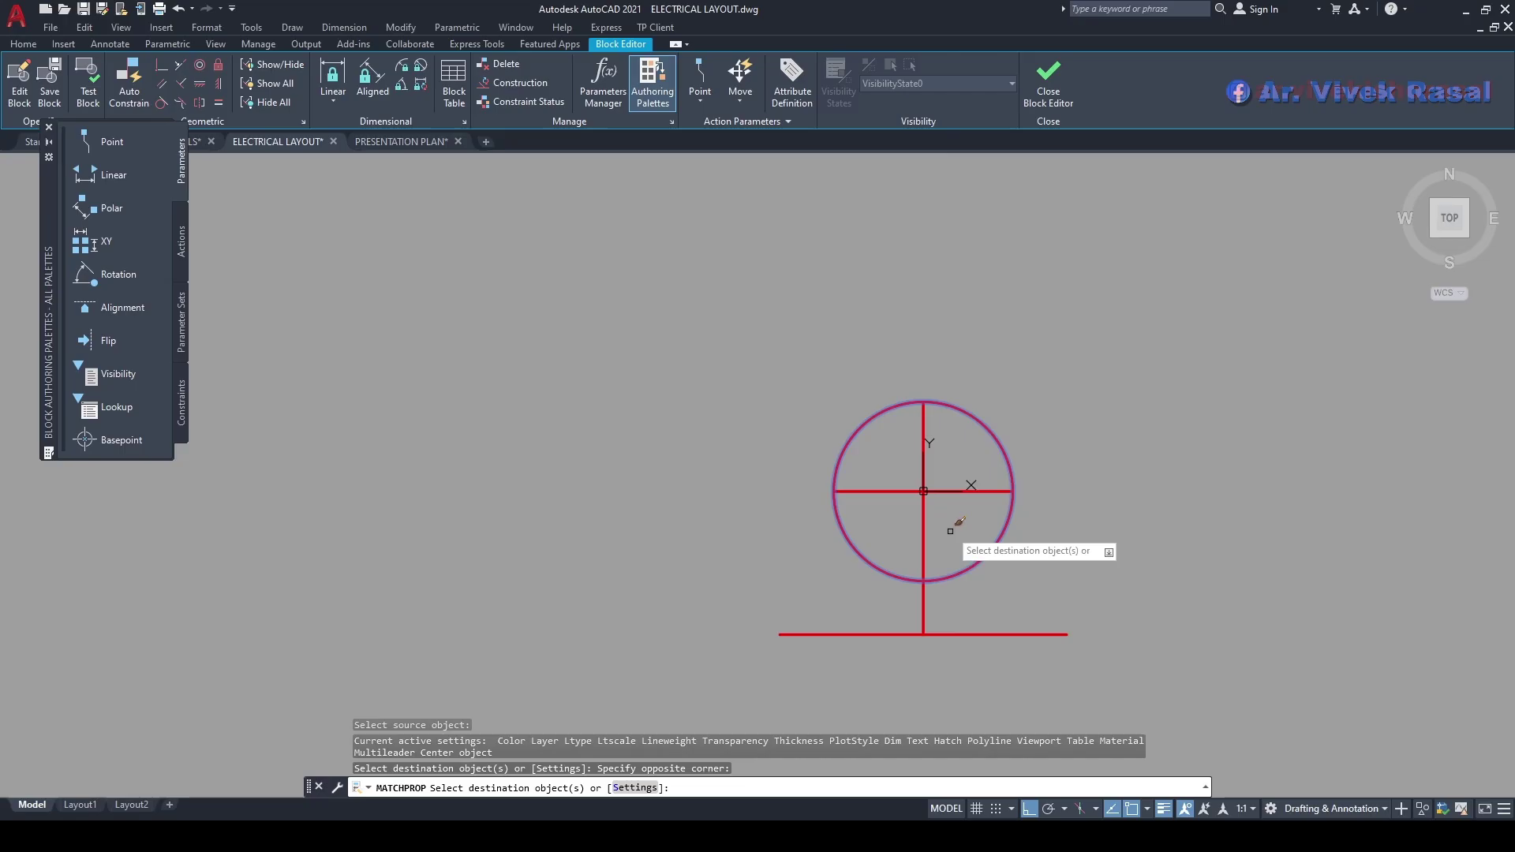
key("Return")
left_click(1030, 96)
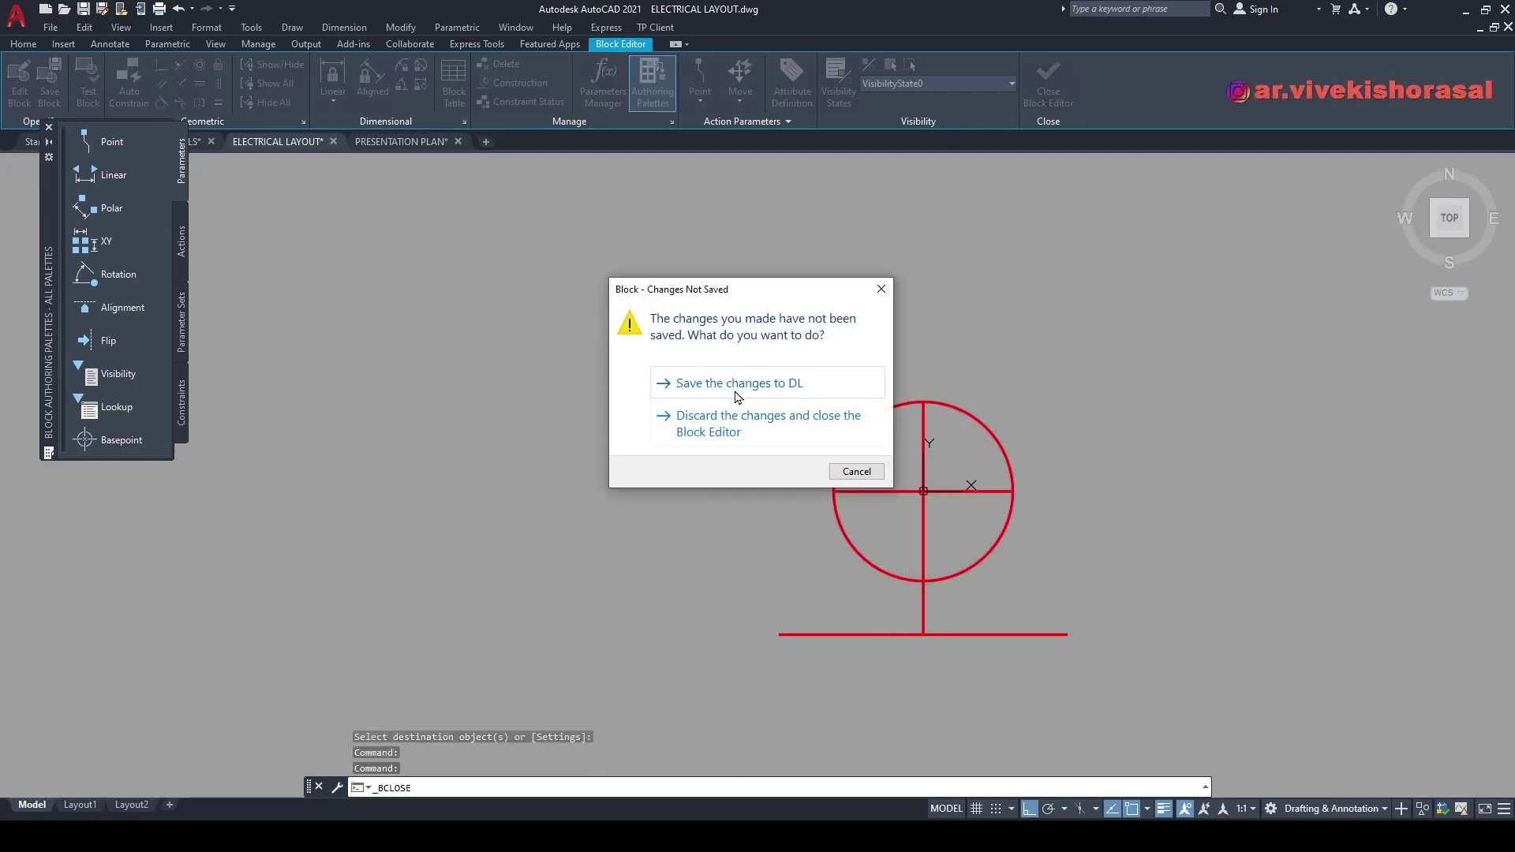
left_click(646, 389)
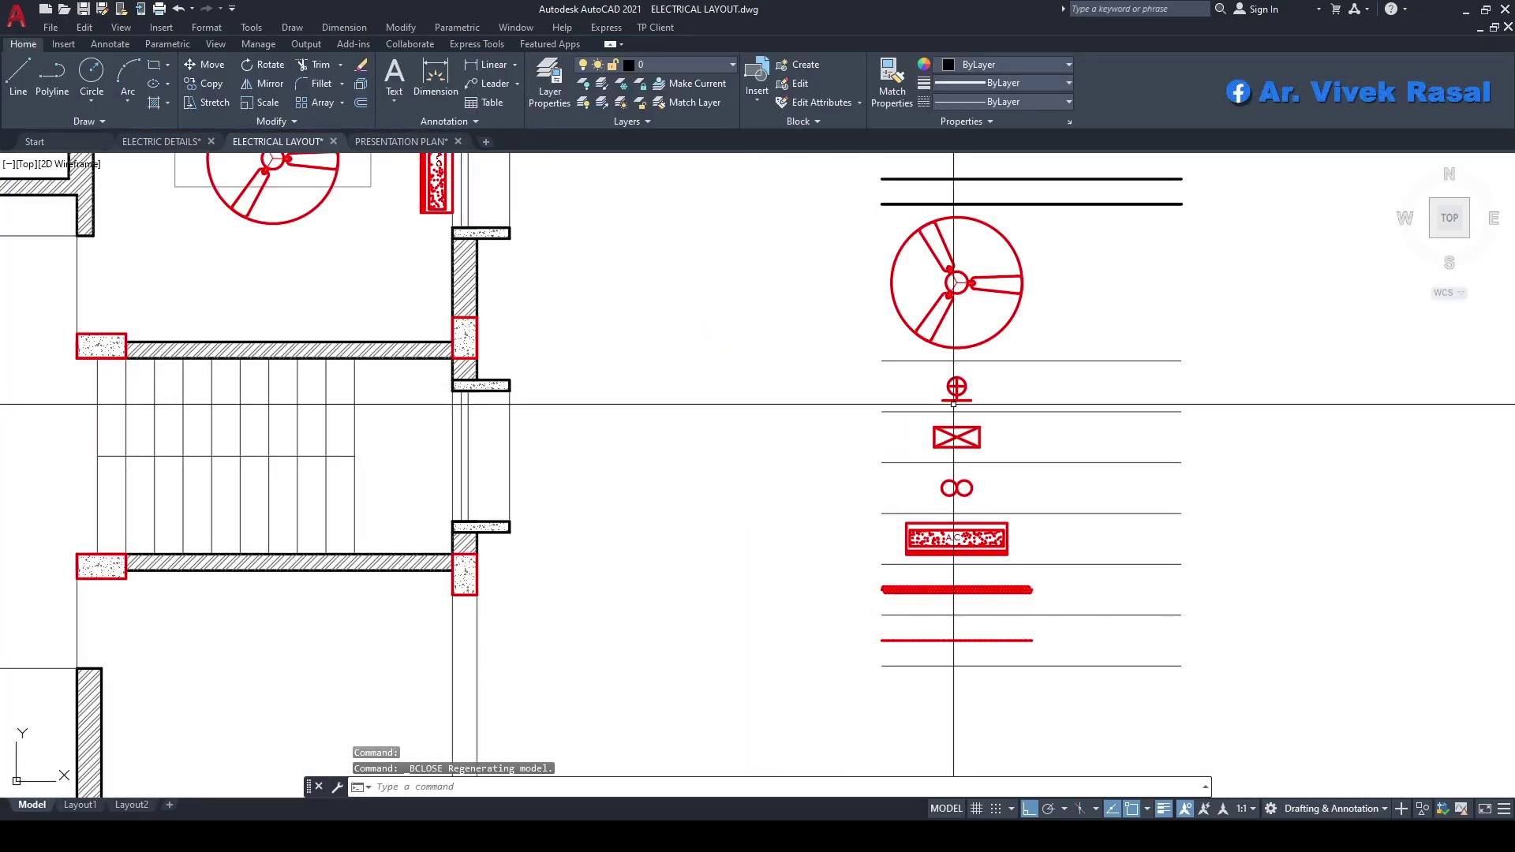
- Copy the crossed-circle light symbol from the legend to the open space between the two plans, beside the left plan's living room
scroll(963, 398, "down", 5)
scroll(600, 513, "up", 3)
middle_click_drag(1114, 346, 1112, 346)
middle_click_drag(1177, 304, 1129, 368)
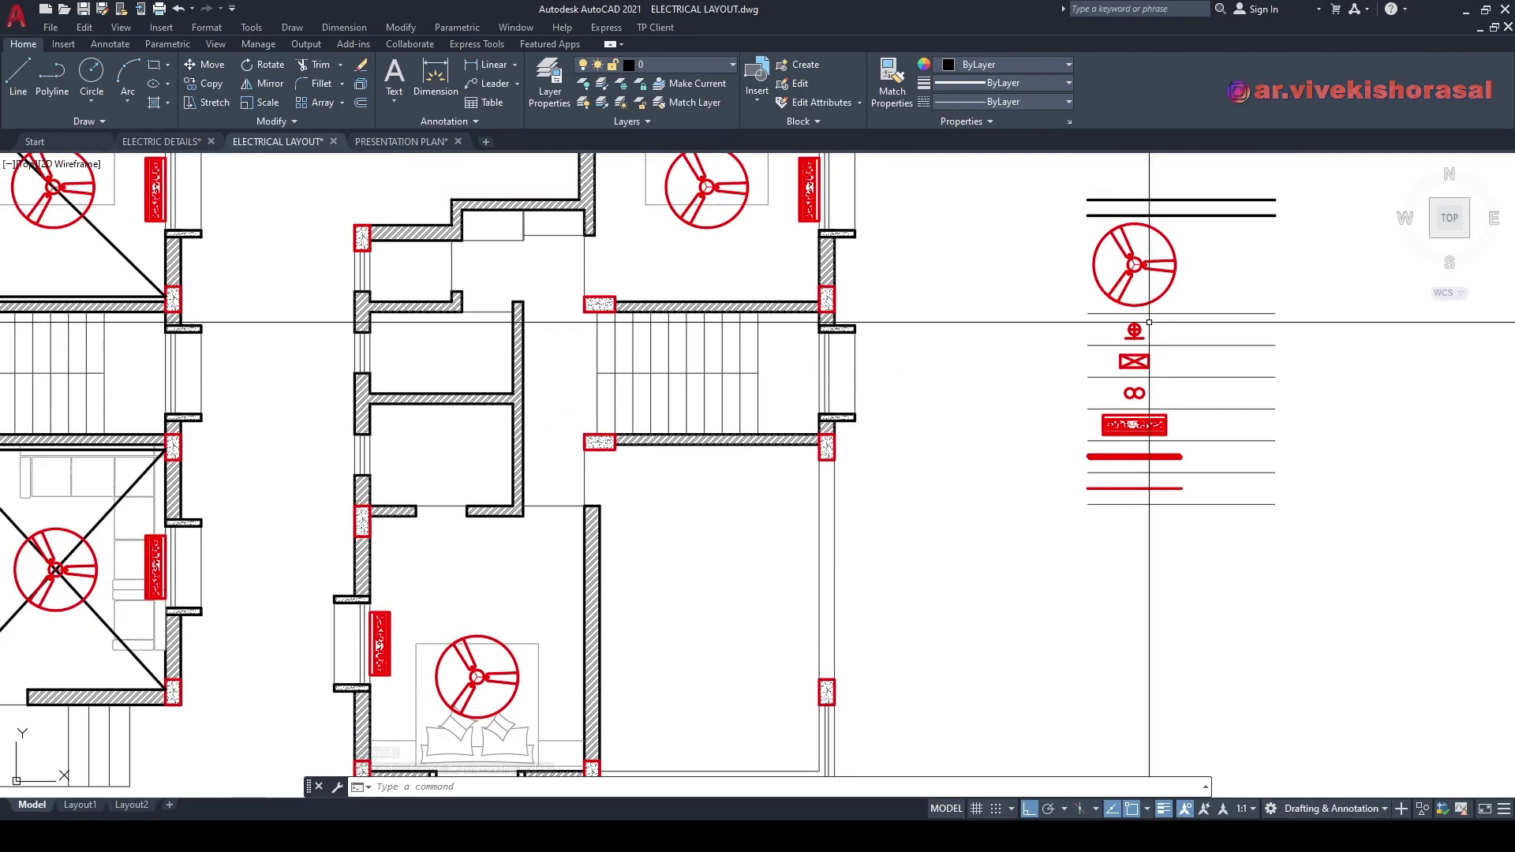
scroll(1136, 331, "up", 4)
type("CO")
key("space")
scroll(1120, 340, "up", 4)
left_click(1172, 330)
left_click(1138, 358)
key("space")
left_click(1118, 371)
scroll(1152, 336, "down", 3)
middle_click_drag(886, 467, 1249, 277)
scroll(1249, 277, "down", 1)
scroll(1027, 444, "down", 1)
middle_click_drag(827, 446, 1259, 380)
scroll(1119, 380, "up", 4)
middle_click_drag(1160, 332, 1126, 406)
mouse_move(1140, 479)
middle_mouse_down()
mouse_move(1154, 416)
mouse_move(1148, 475)
middle_mouse_up()
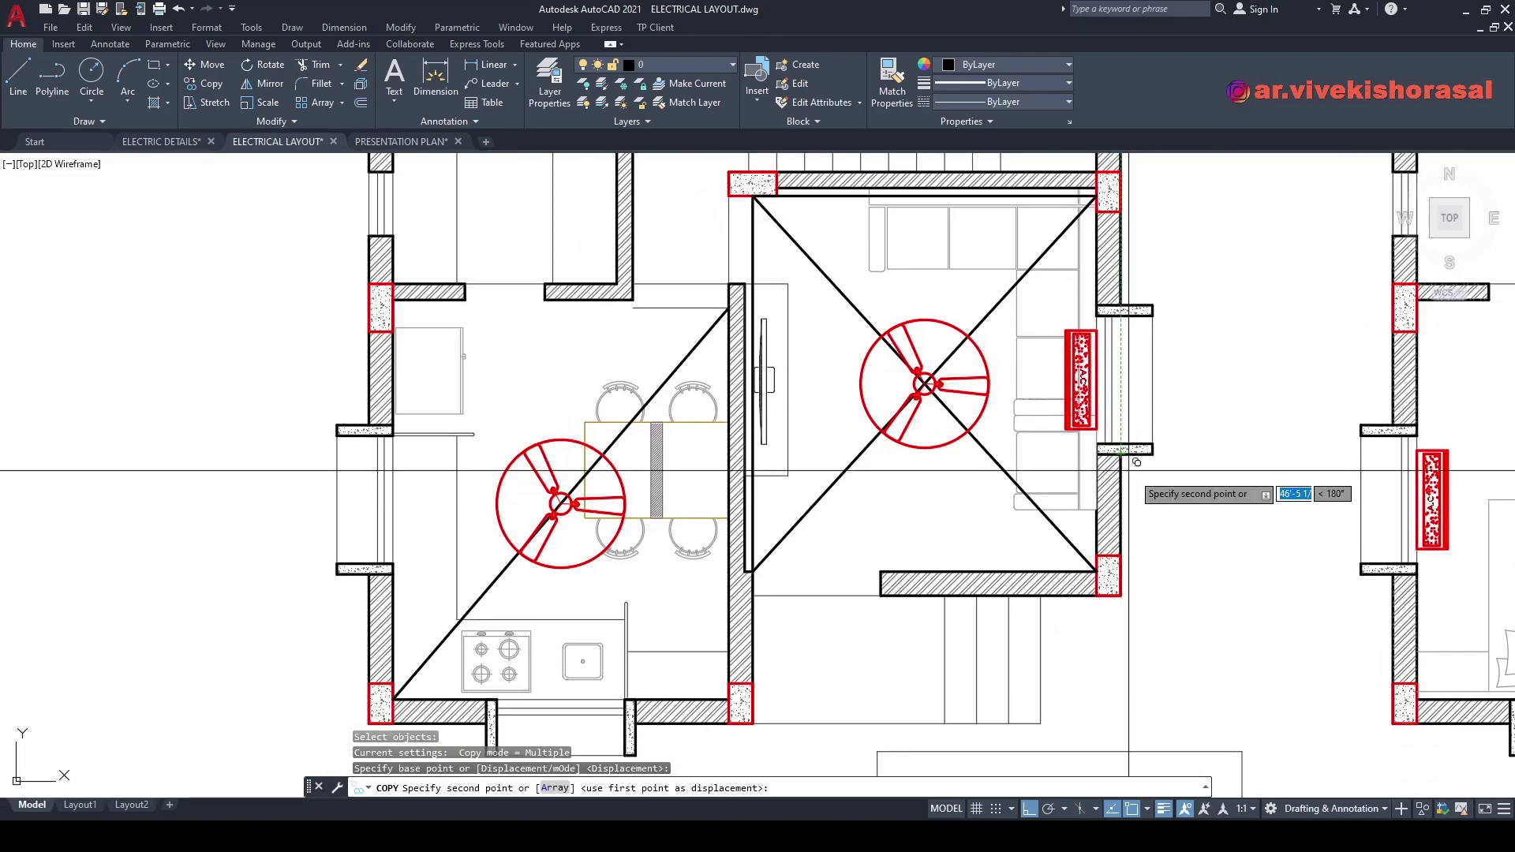
left_click(1222, 306)
key("Escape")
middle_click_drag(1241, 303, 1136, 432)
type("rp")
key("Return")
key("Escape")
key("Escape")
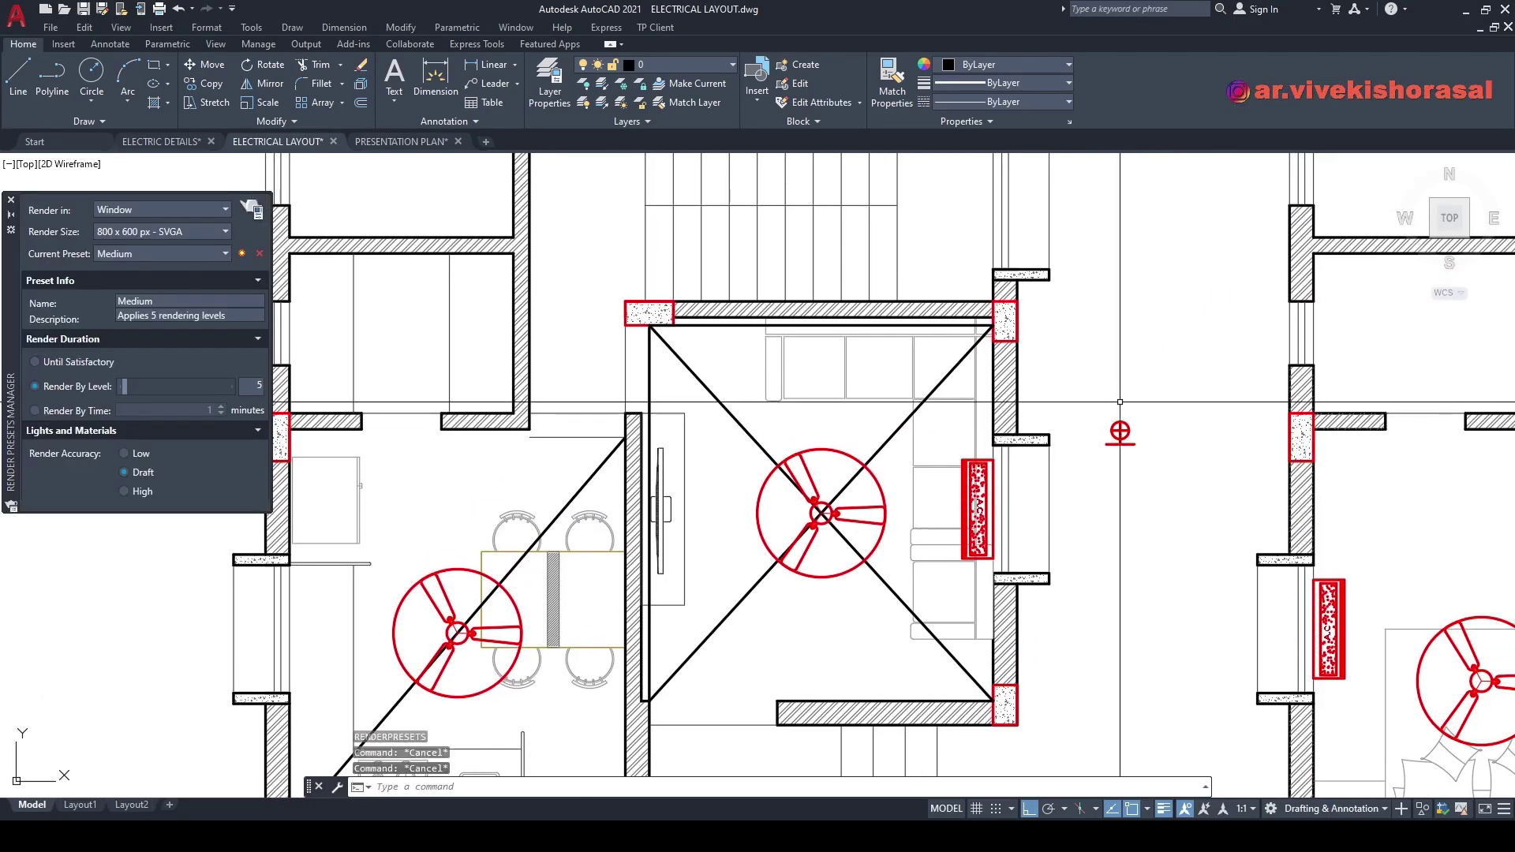
left_click(11, 202)
- Rotate the copied light symbol 180° about its base so that its base line faces up
middle_click_drag(754, 376, 657, 403)
type("Ro")
key("Return")
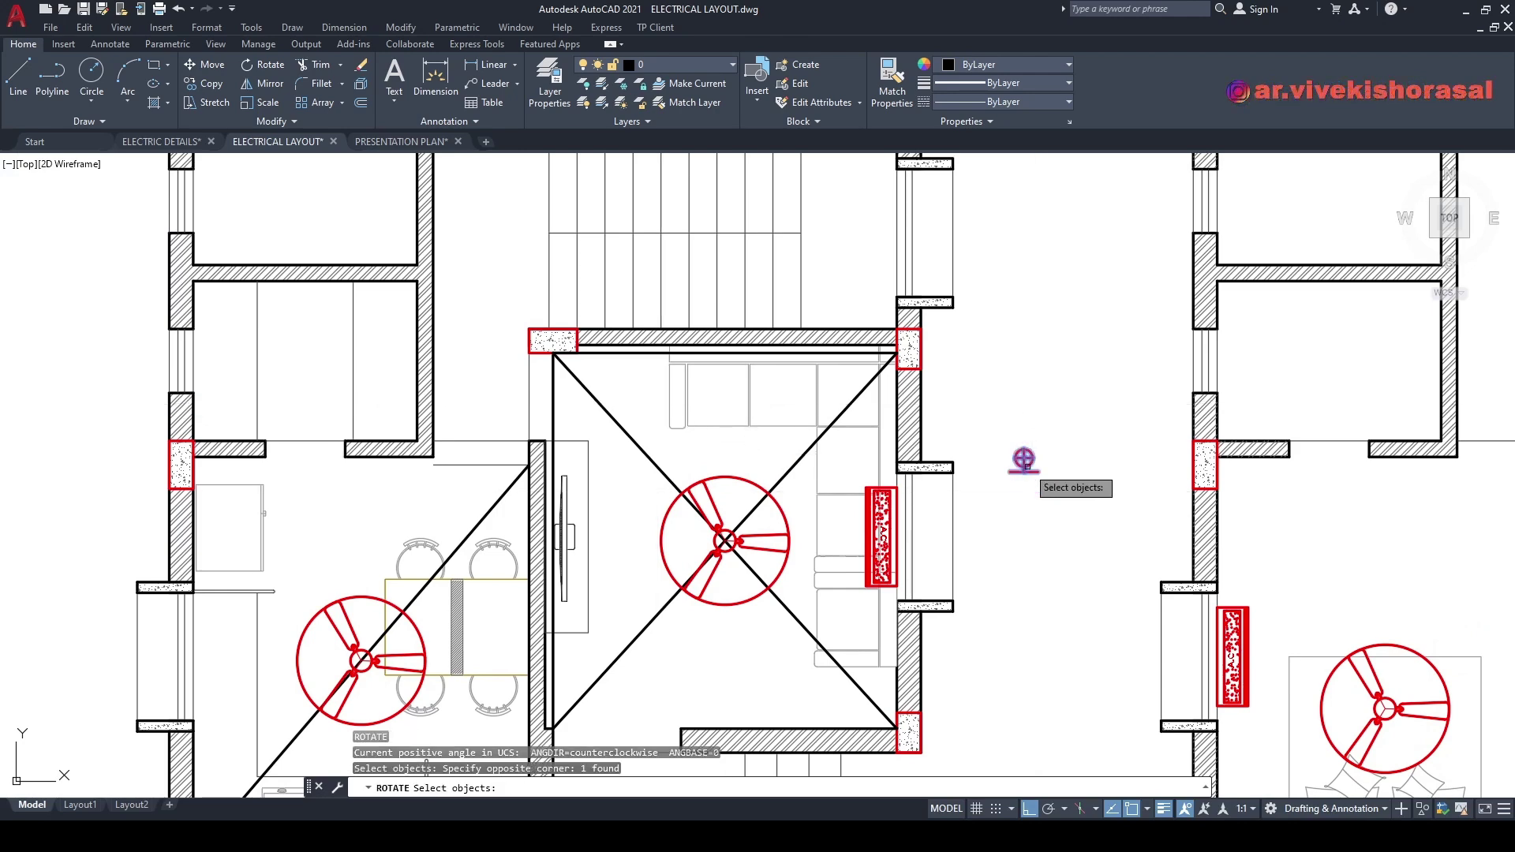
key("Return")
left_click(1027, 465)
left_click(965, 453)
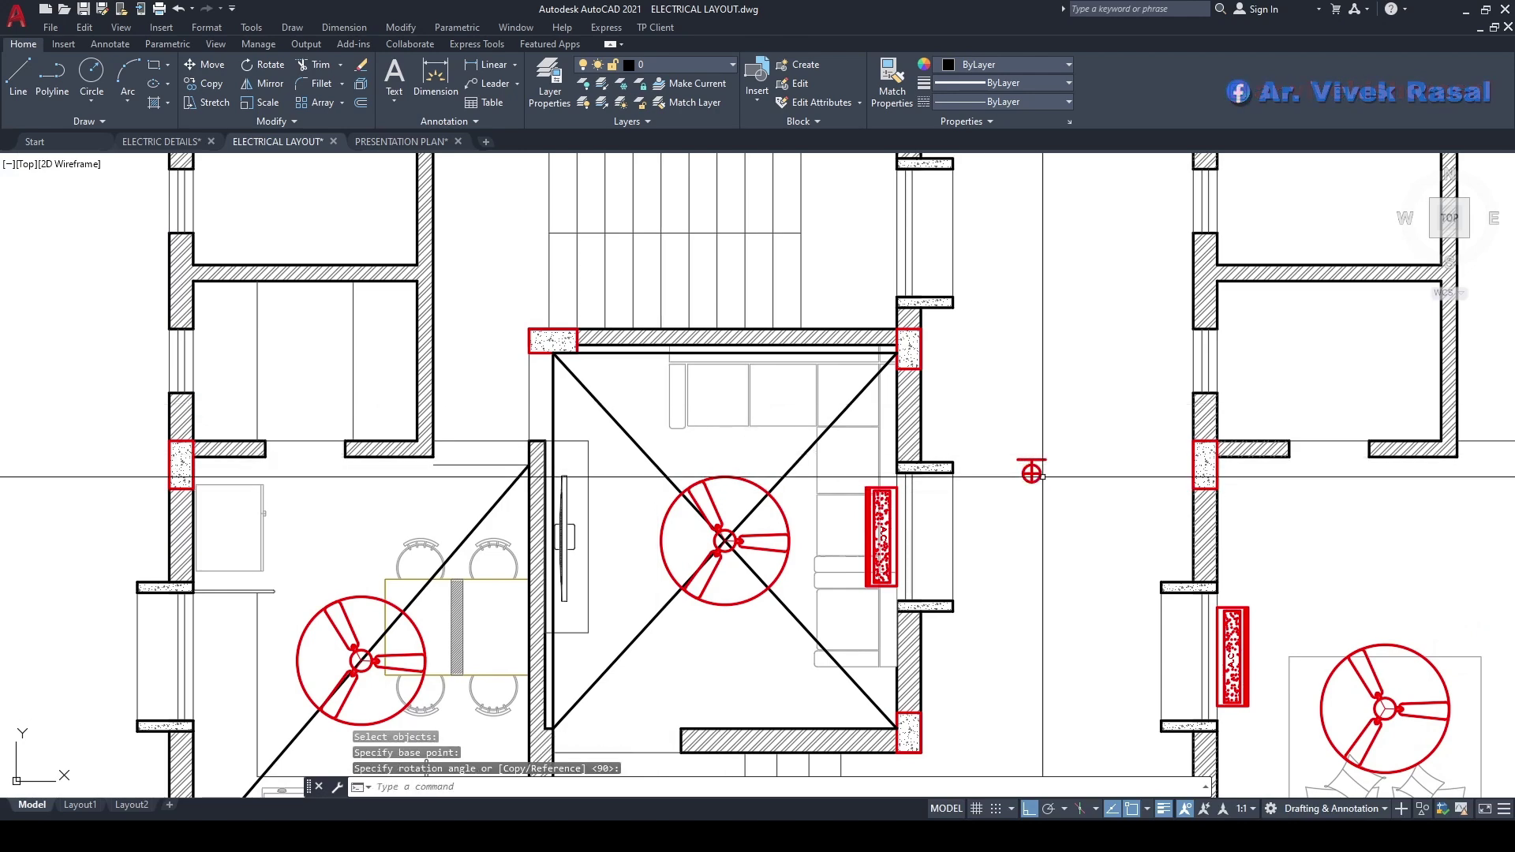
- Move the rotated light symbol by its base line's midpoint to the centre of the living room's ceiling fan
type("m")
key("Return")
scroll(1043, 477, "up", 2)
left_click(1042, 500)
left_click(1008, 413)
scroll(1008, 413, "up", 5)
key("Return")
left_click(1024, 406)
scroll(1024, 405, "down", 5)
scroll(766, 433, "up", 5)
left_click(680, 531)
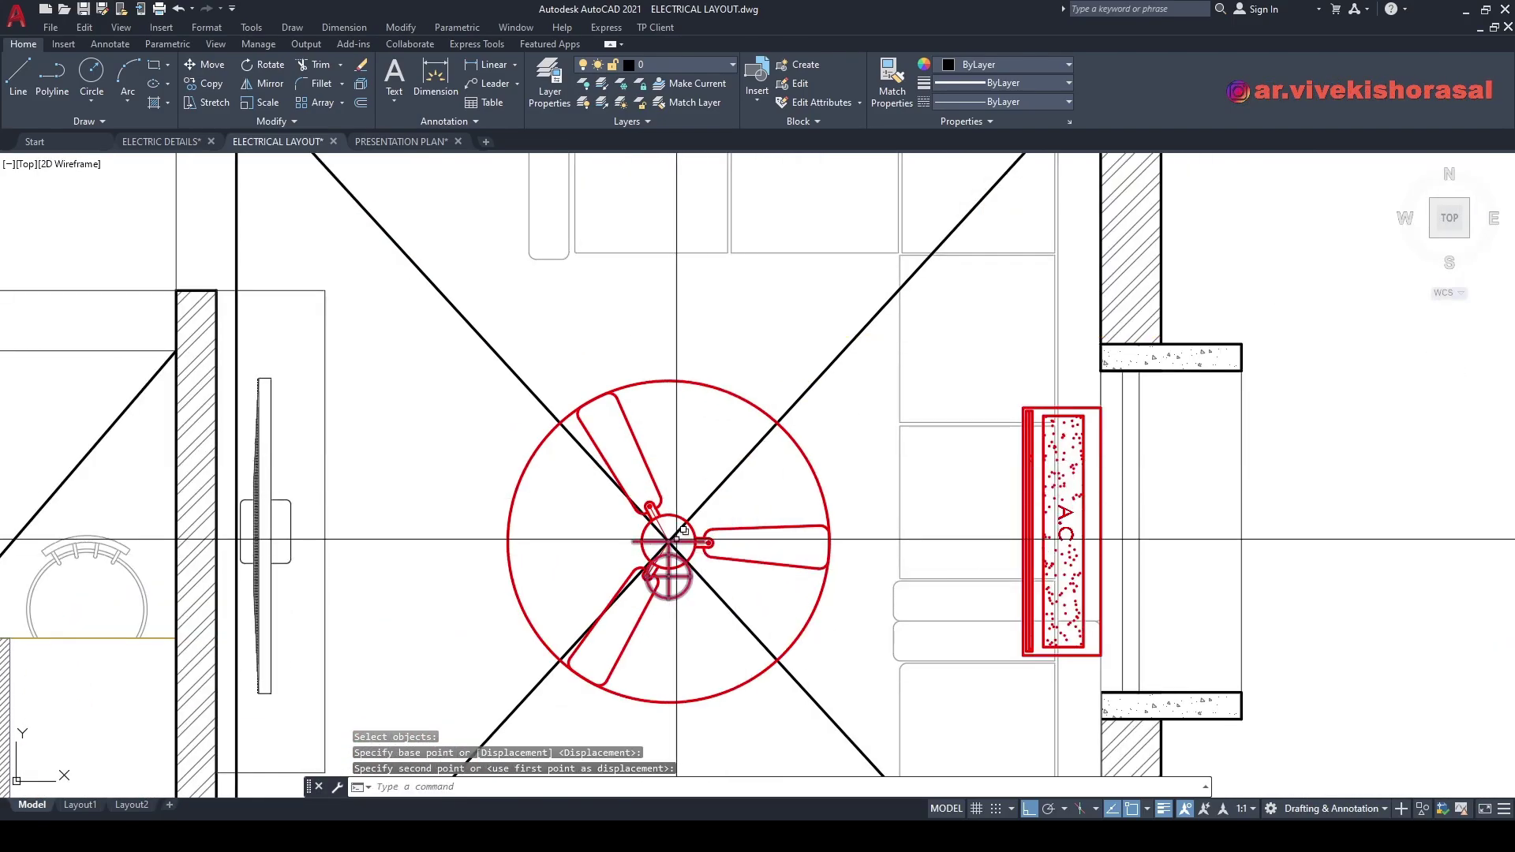
- Move the light symbol straight up from the fan's centre onto the inner line along the living room's upper wall
key("Return")
scroll(669, 544, "up", 5)
left_click(669, 539)
key("Return")
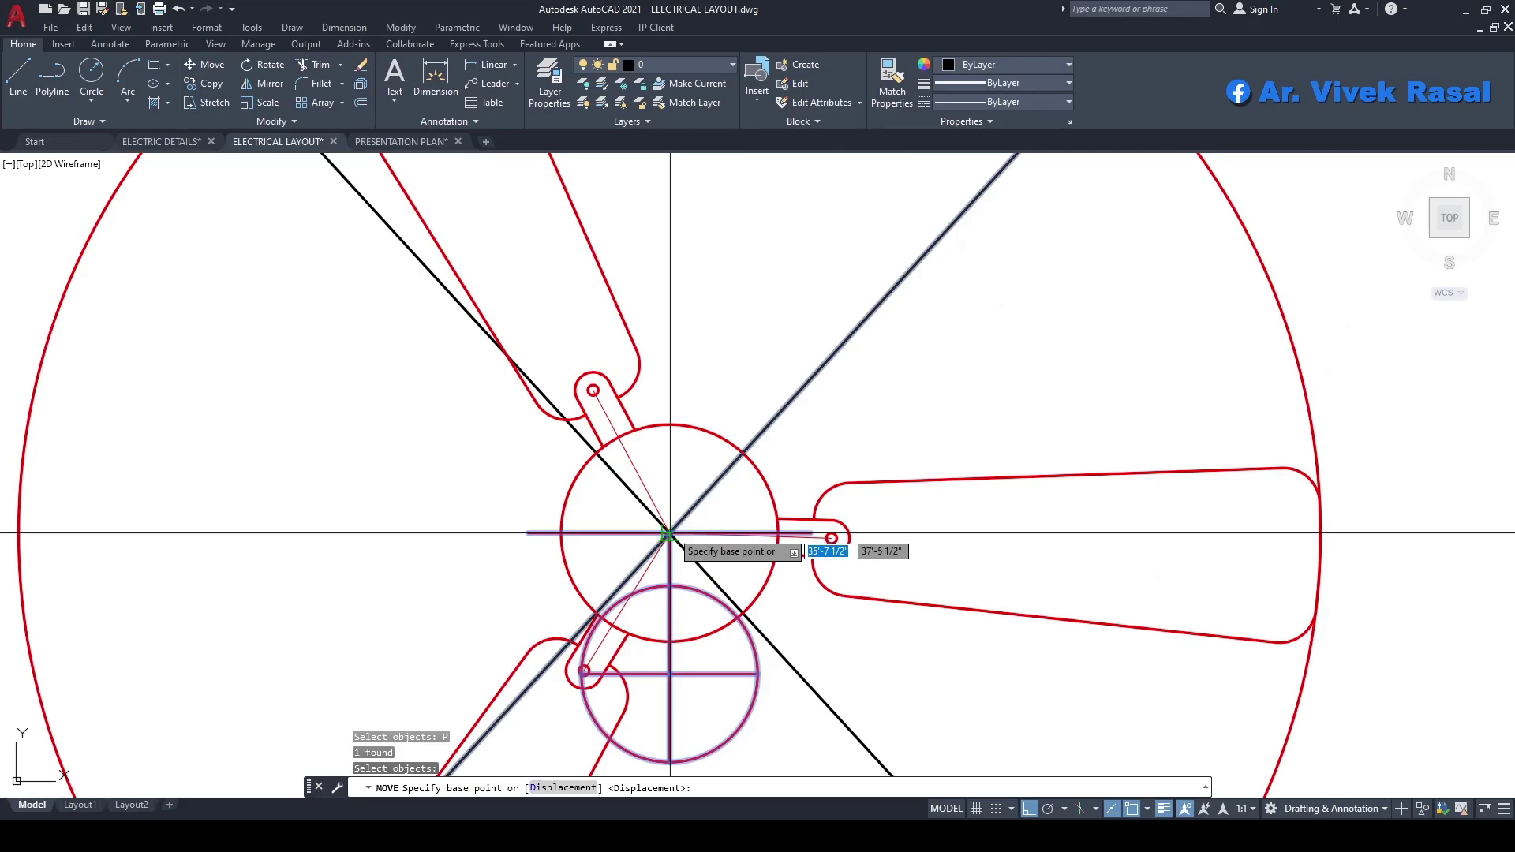
left_click(670, 531)
scroll(673, 531, "down", 5)
middle_click_drag(682, 337, 667, 673)
scroll(644, 430, "up", 2)
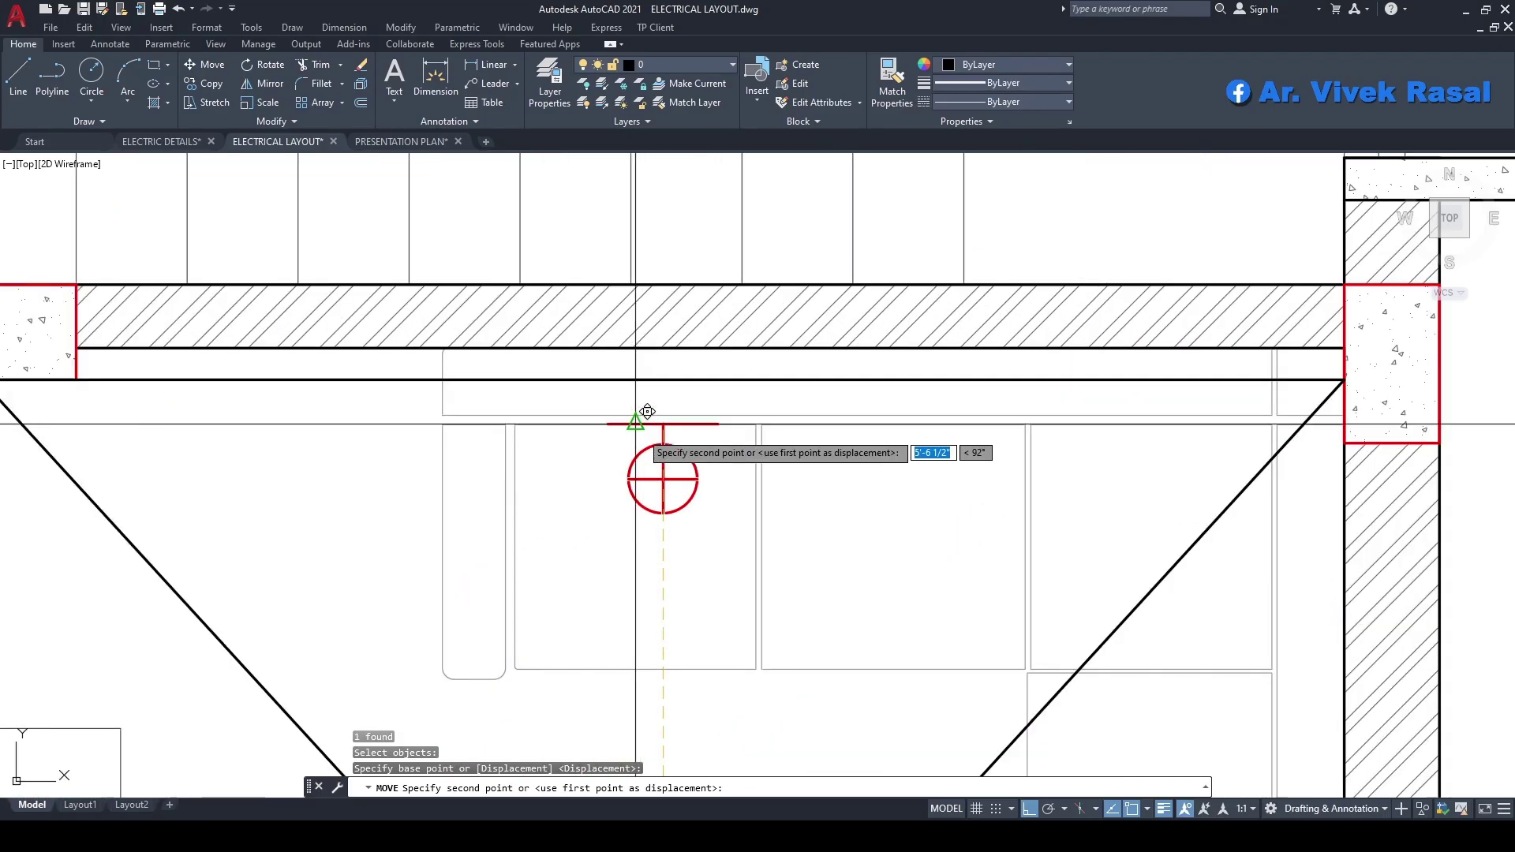
left_click(675, 367)
- Copy the upper-wall light symbol to the free space between the living room's TV and ceiling fan
scroll(675, 367, "down", 5)
middle_click_drag(675, 371, 767, 375)
type("co")
key("Return")
scroll(763, 402, "up", 5)
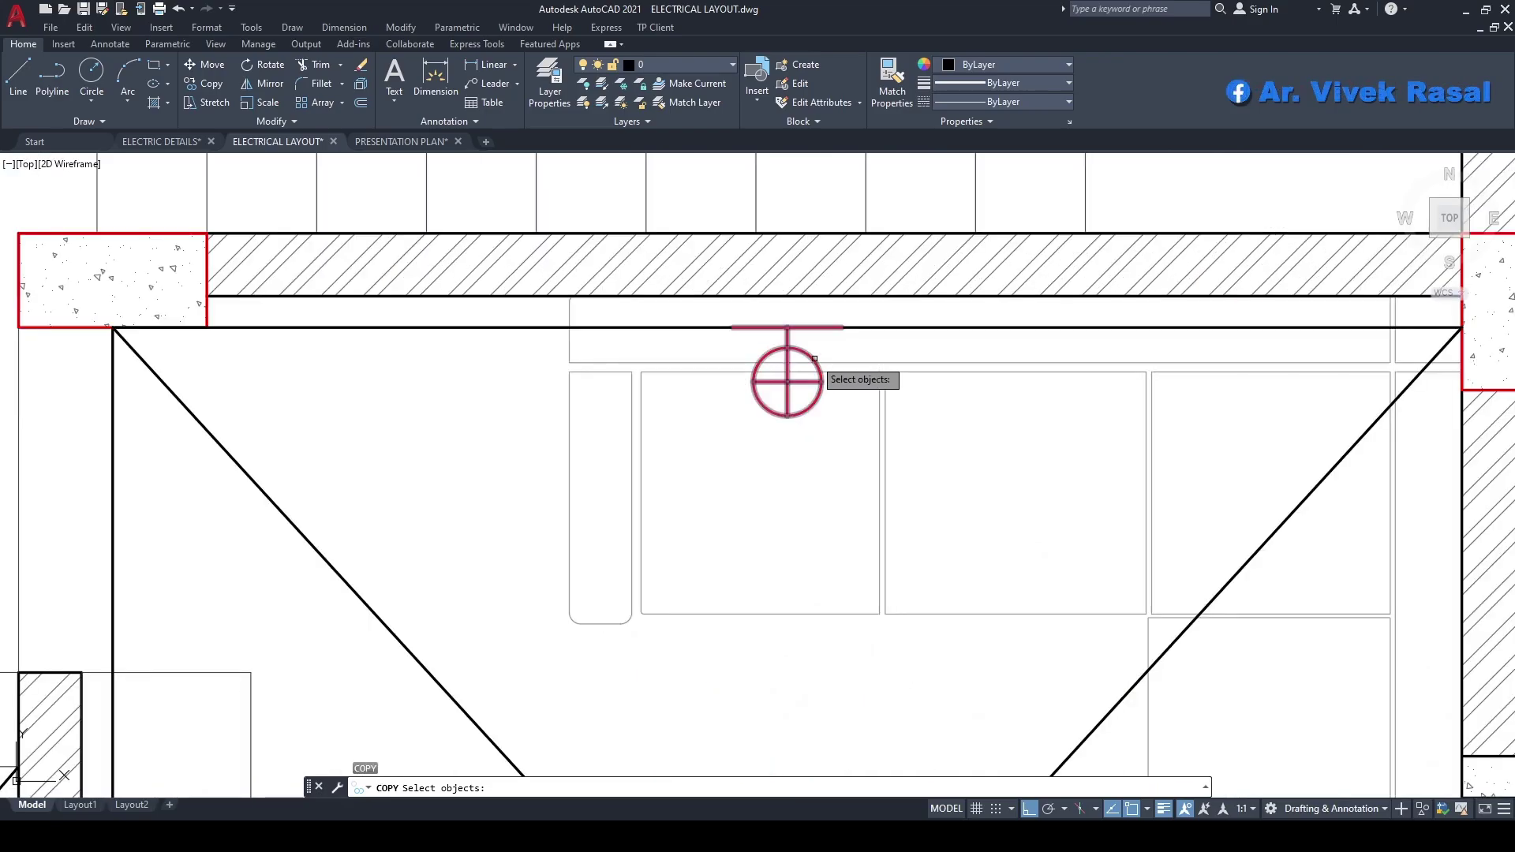
key("Return")
left_click(788, 327)
scroll(805, 317, "down", 6)
middle_click_drag(726, 453, 745, 355)
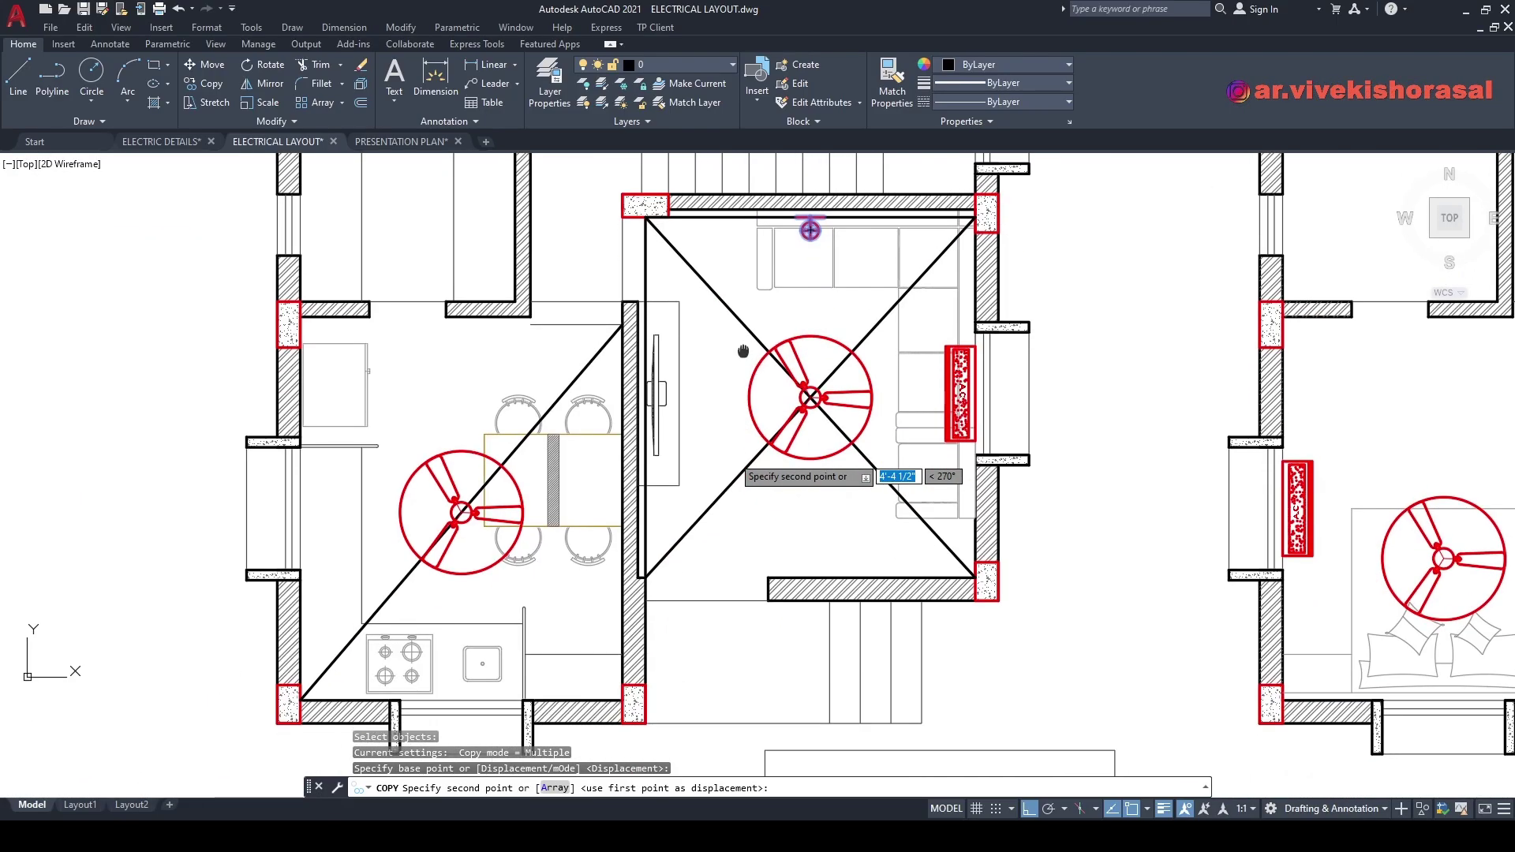
scroll(722, 396, "up", 2)
left_click(708, 415)
key("Escape")
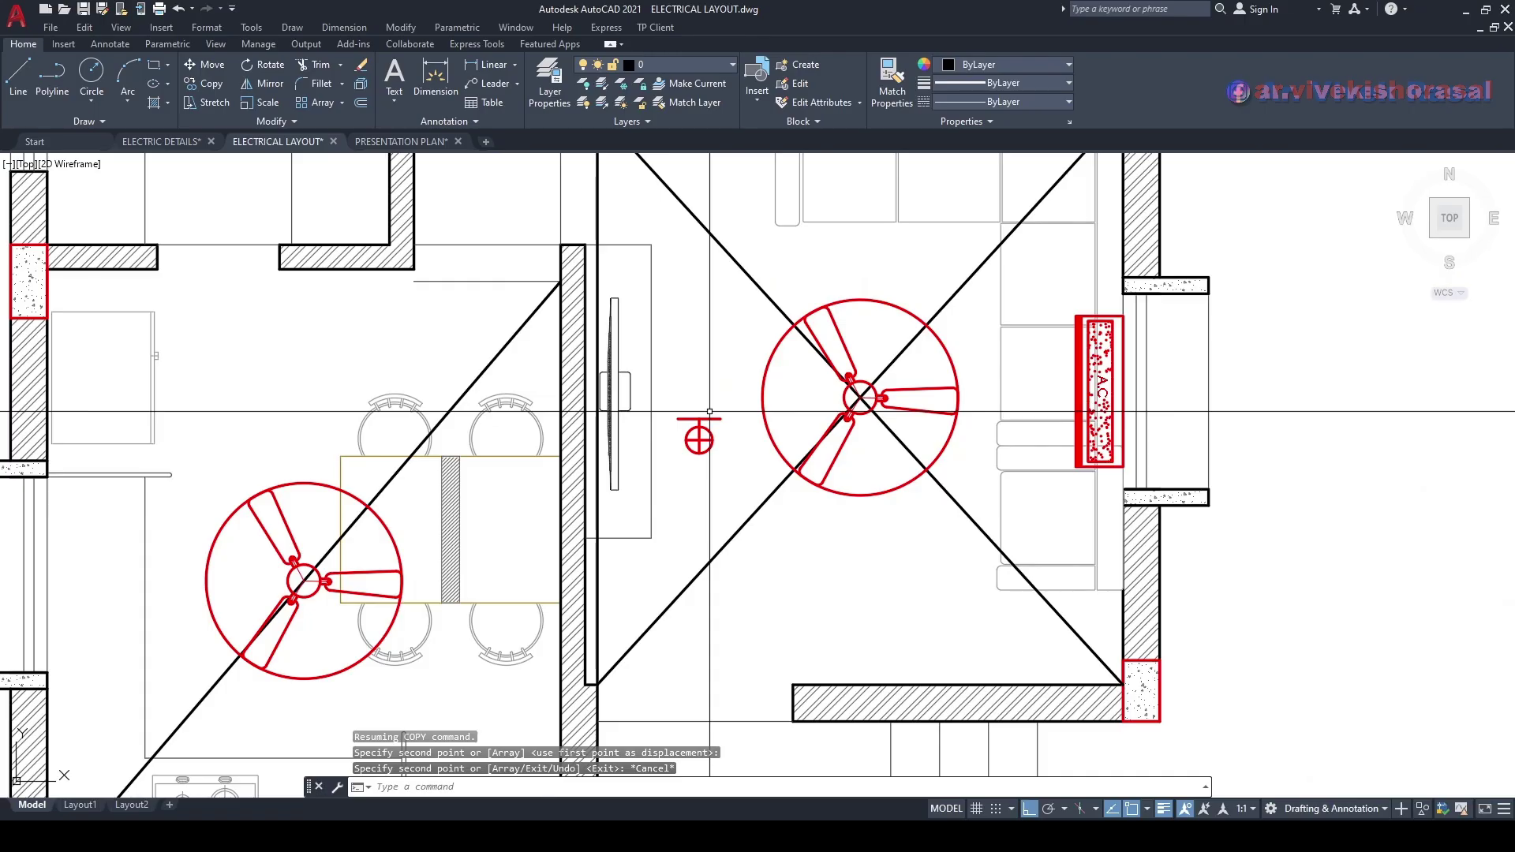
- Rotate the copied light symbol 90° about its base line's midpoint so that the base line faces the TV wall
scroll(707, 412, "up", 2)
type("ro")
key("Return")
left_click(724, 508)
left_click(689, 416)
key("Return")
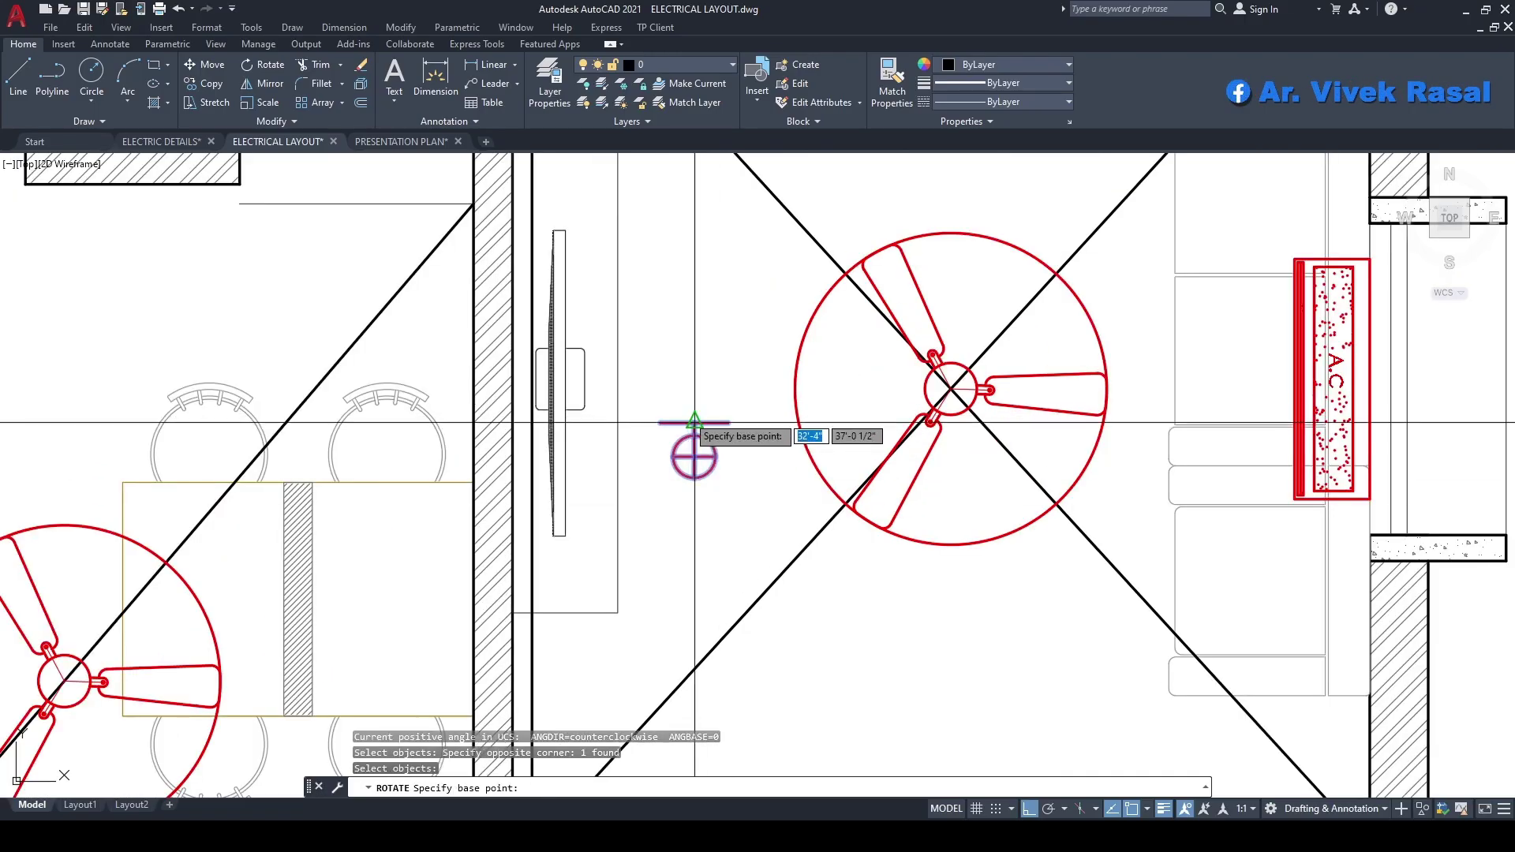
left_click(695, 424)
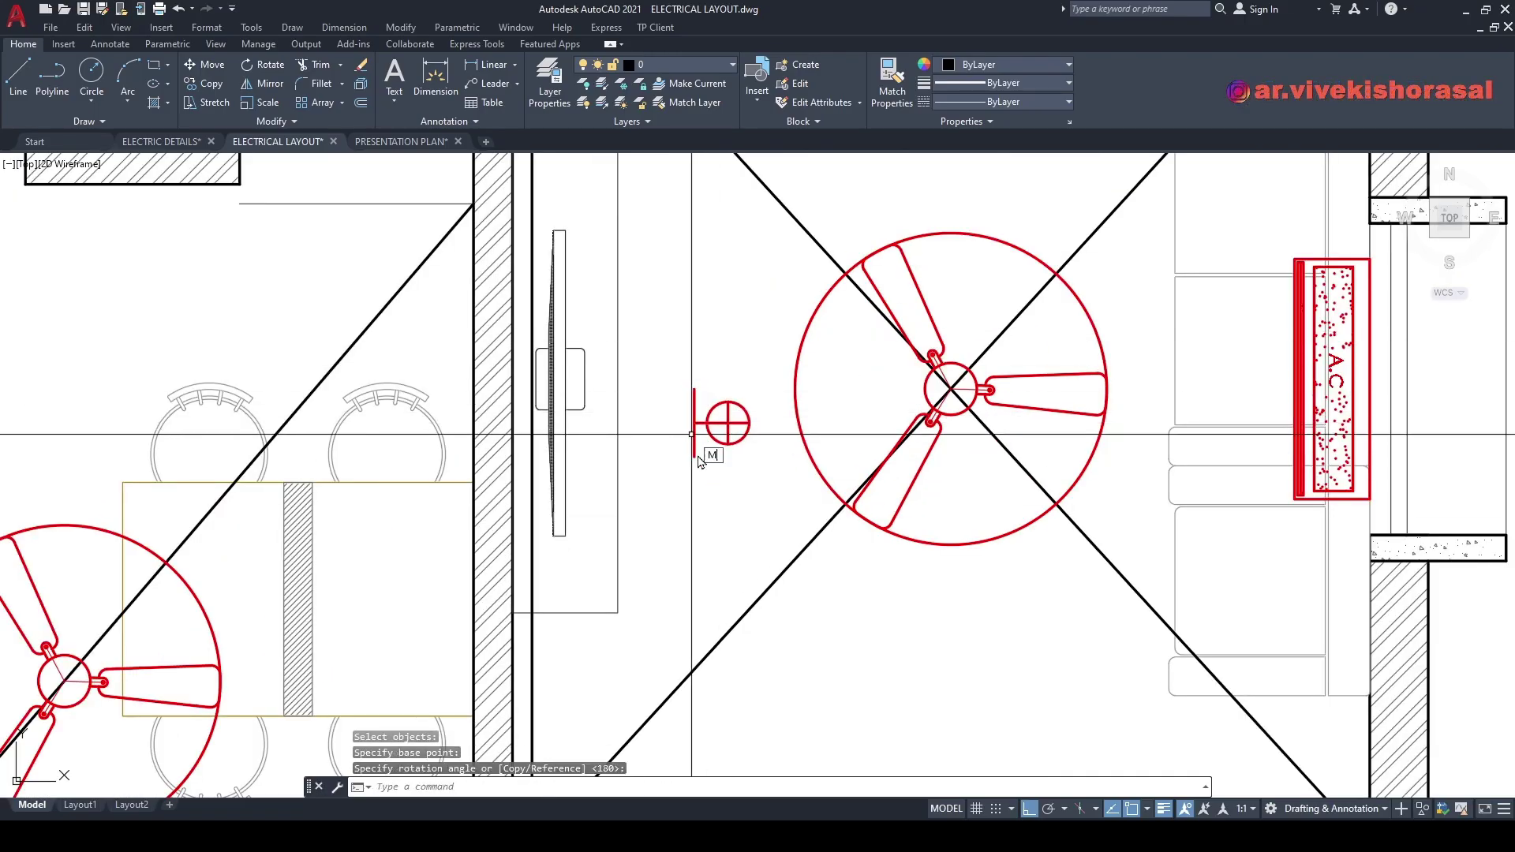
- Move the TV-side light symbol by its base line's midpoint to the centre of the living room fan
left_click(696, 436)
key("Return")
left_click(695, 423)
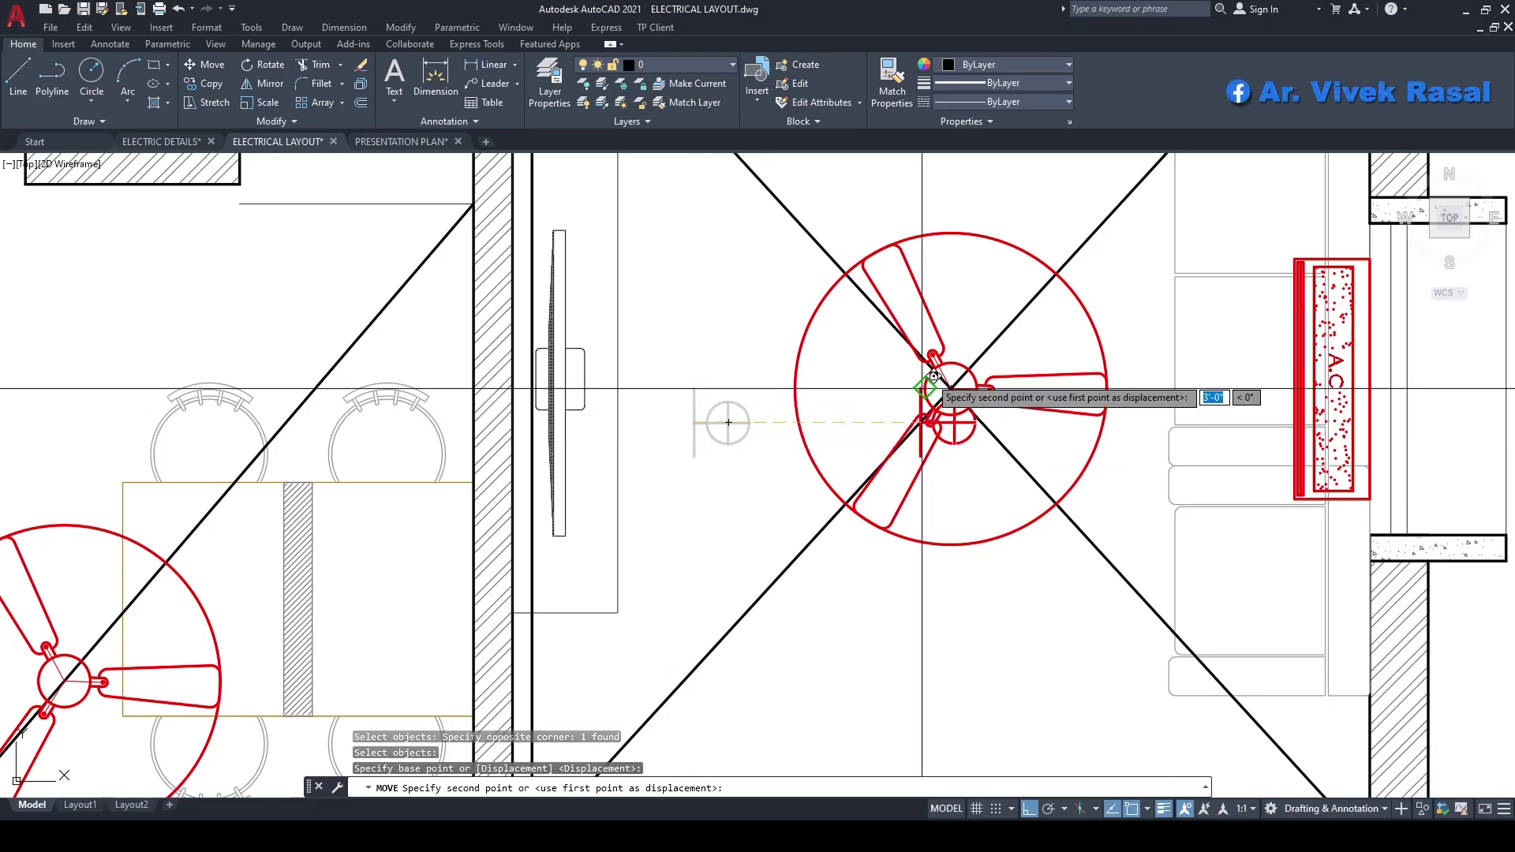
scroll(935, 375, "up", 4)
left_click(989, 401)
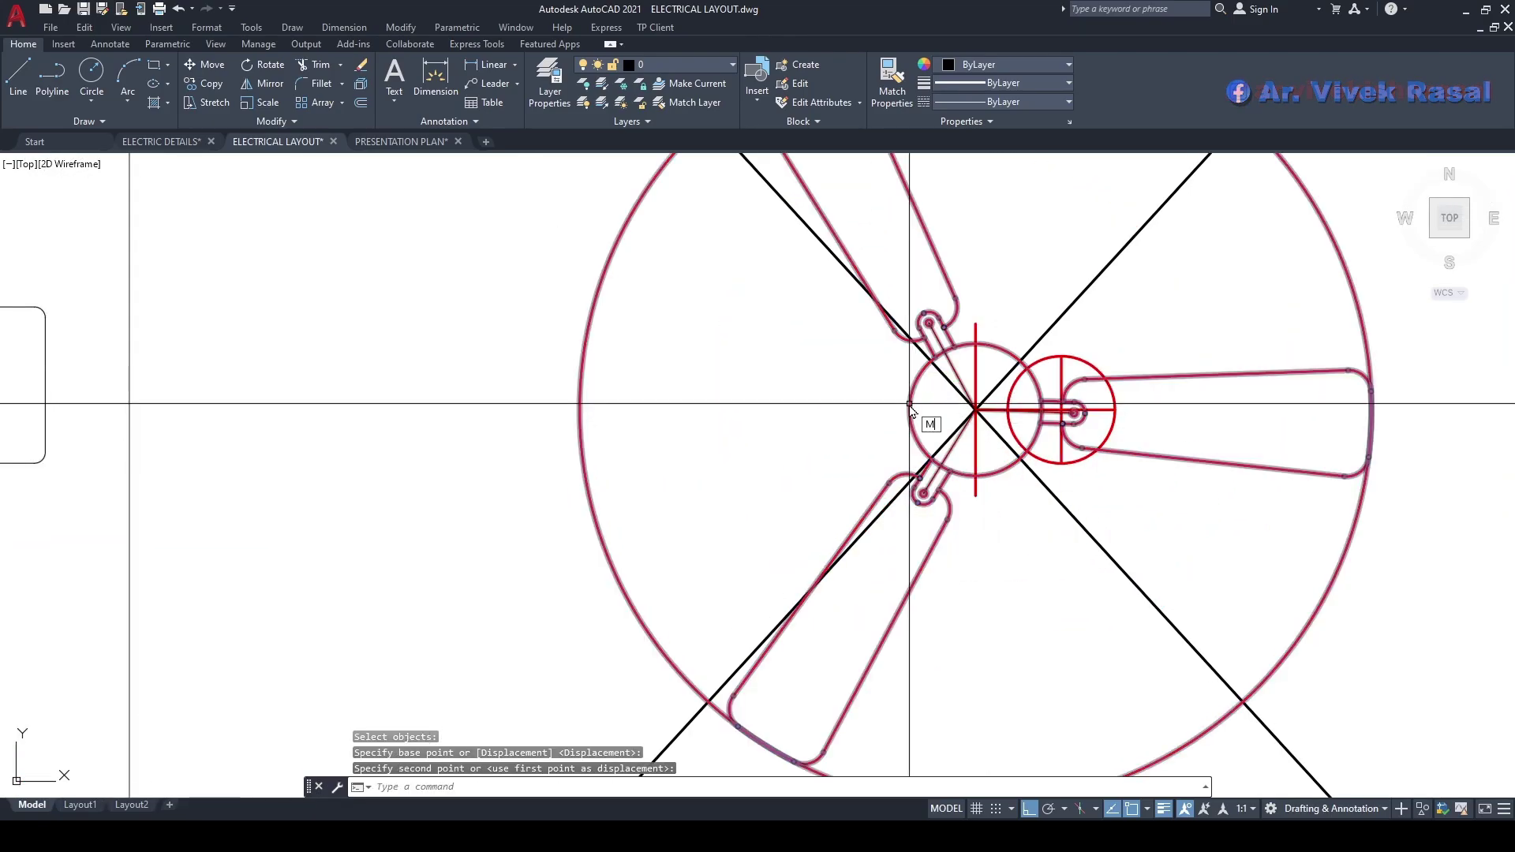
- Move the same light symbol horizontally from the fan's centre to the face of the wall behind the TV
type("m")
key("Return")
type("p")
key("Return")
scroll(969, 413, "up", 4)
key("Return")
left_click(987, 403)
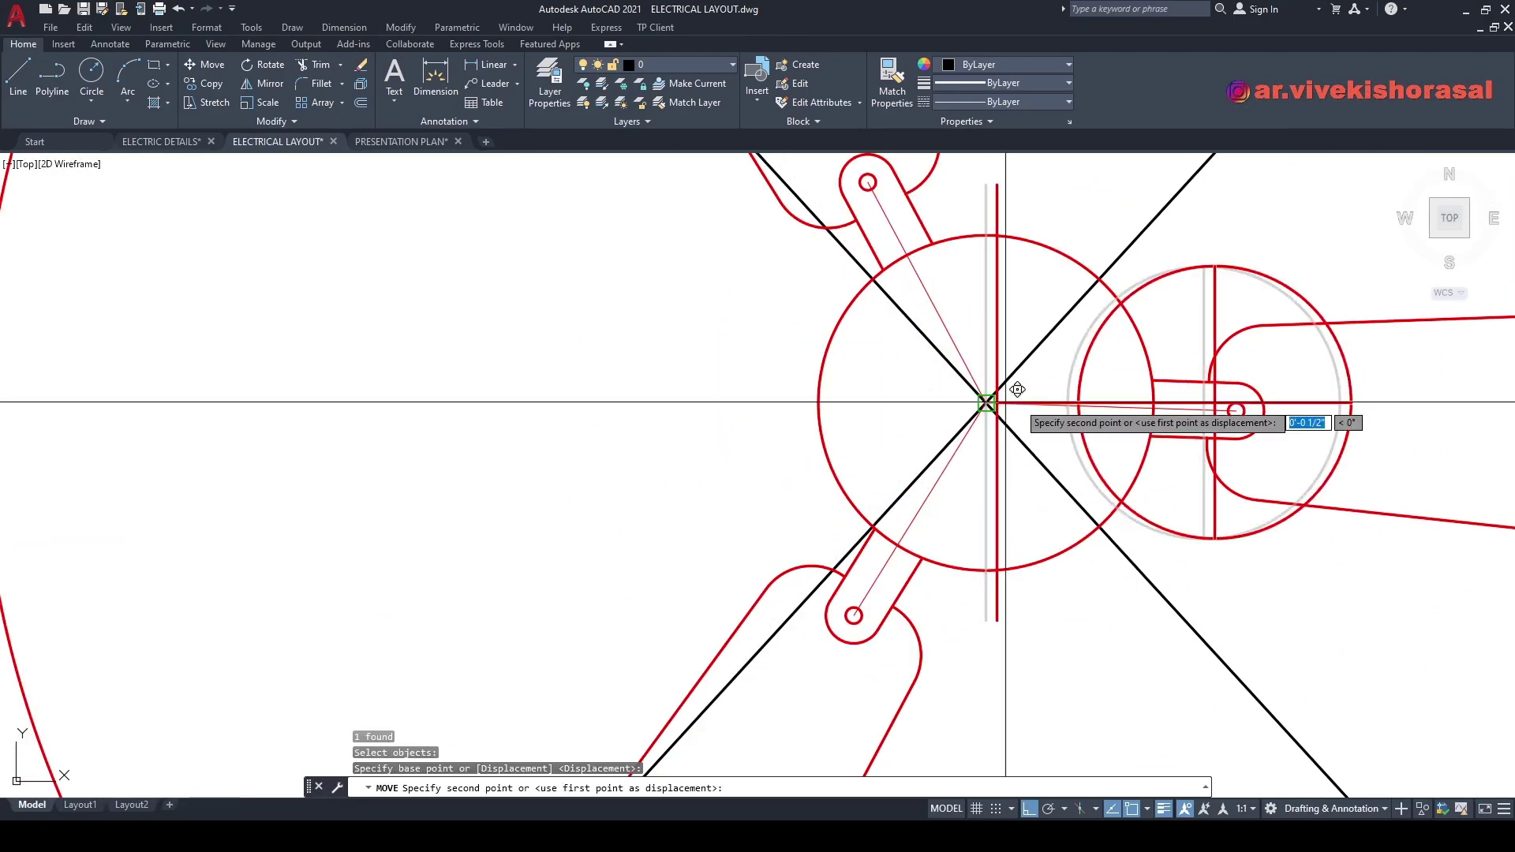
scroll(728, 423, "down", 4)
scroll(761, 430, "up", 5)
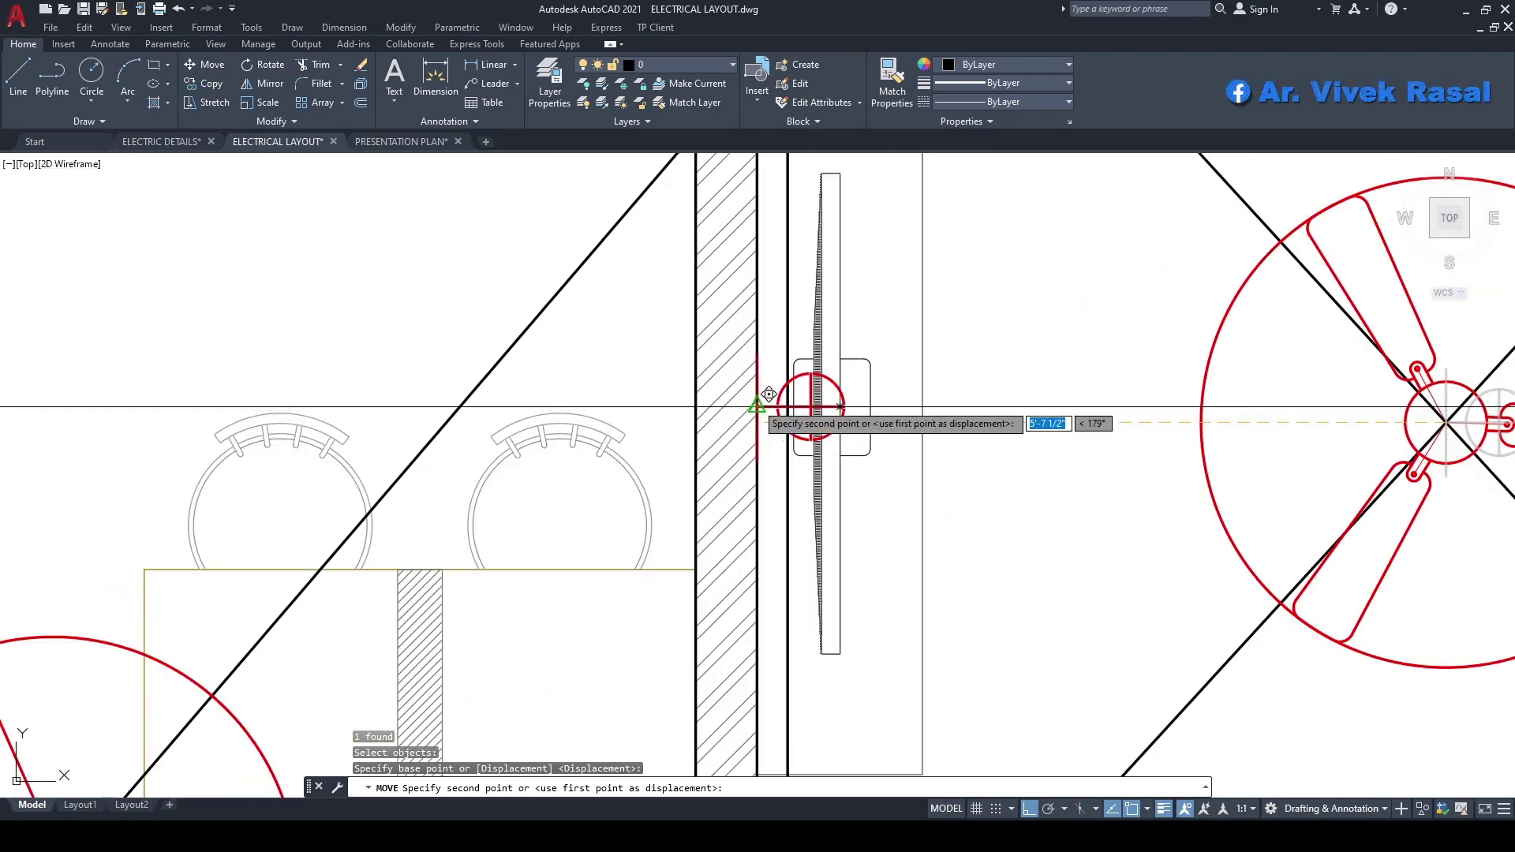
left_click(768, 411)
- Copy the TV-wall light symbol to the open space below the left plan's kitchen window
scroll(765, 412, "down", 5)
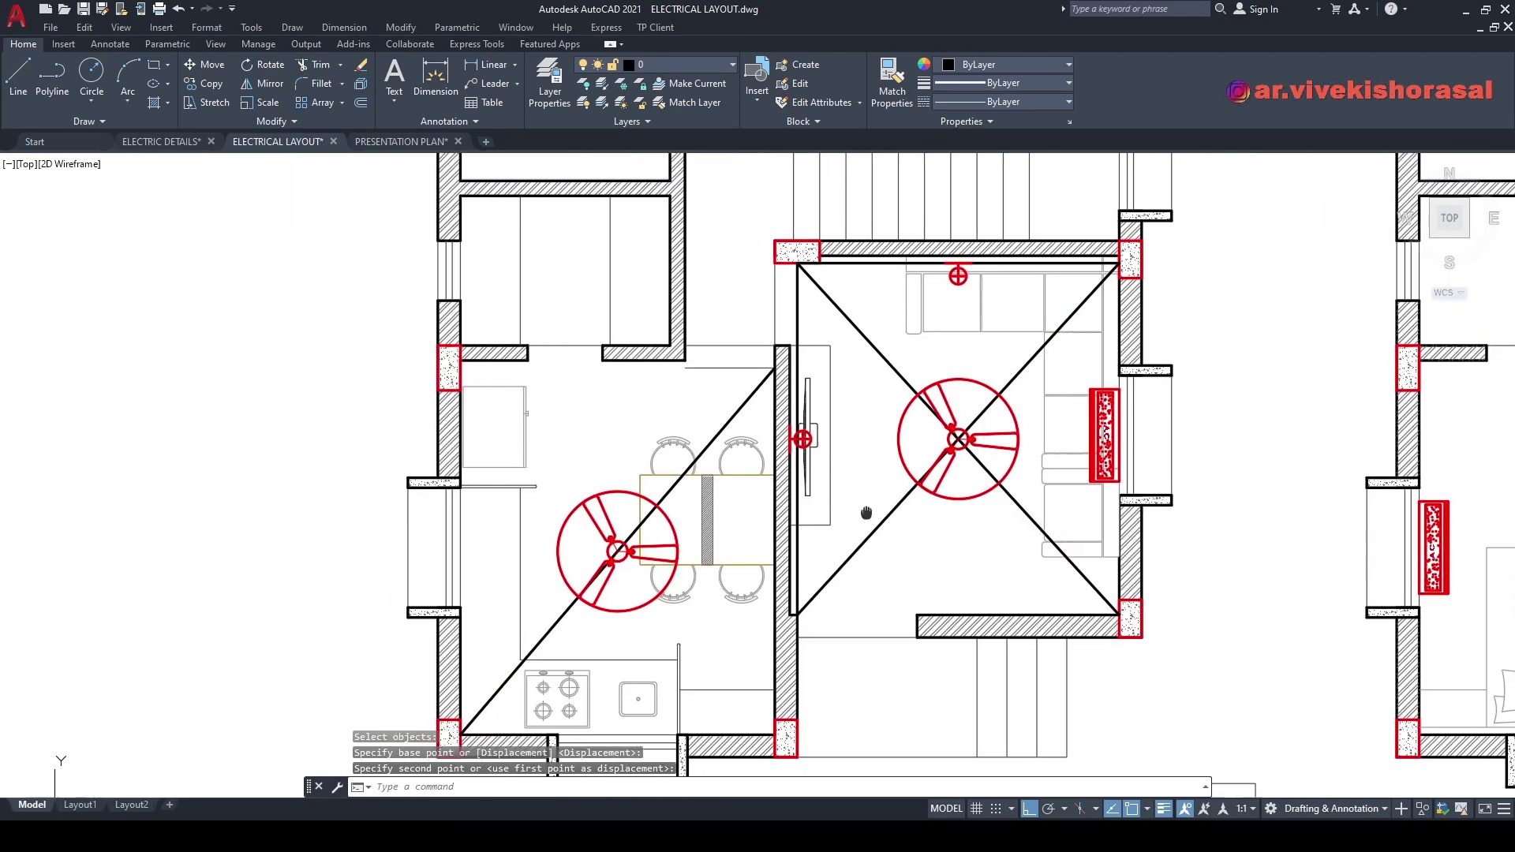
middle_click_drag(803, 522, 761, 487)
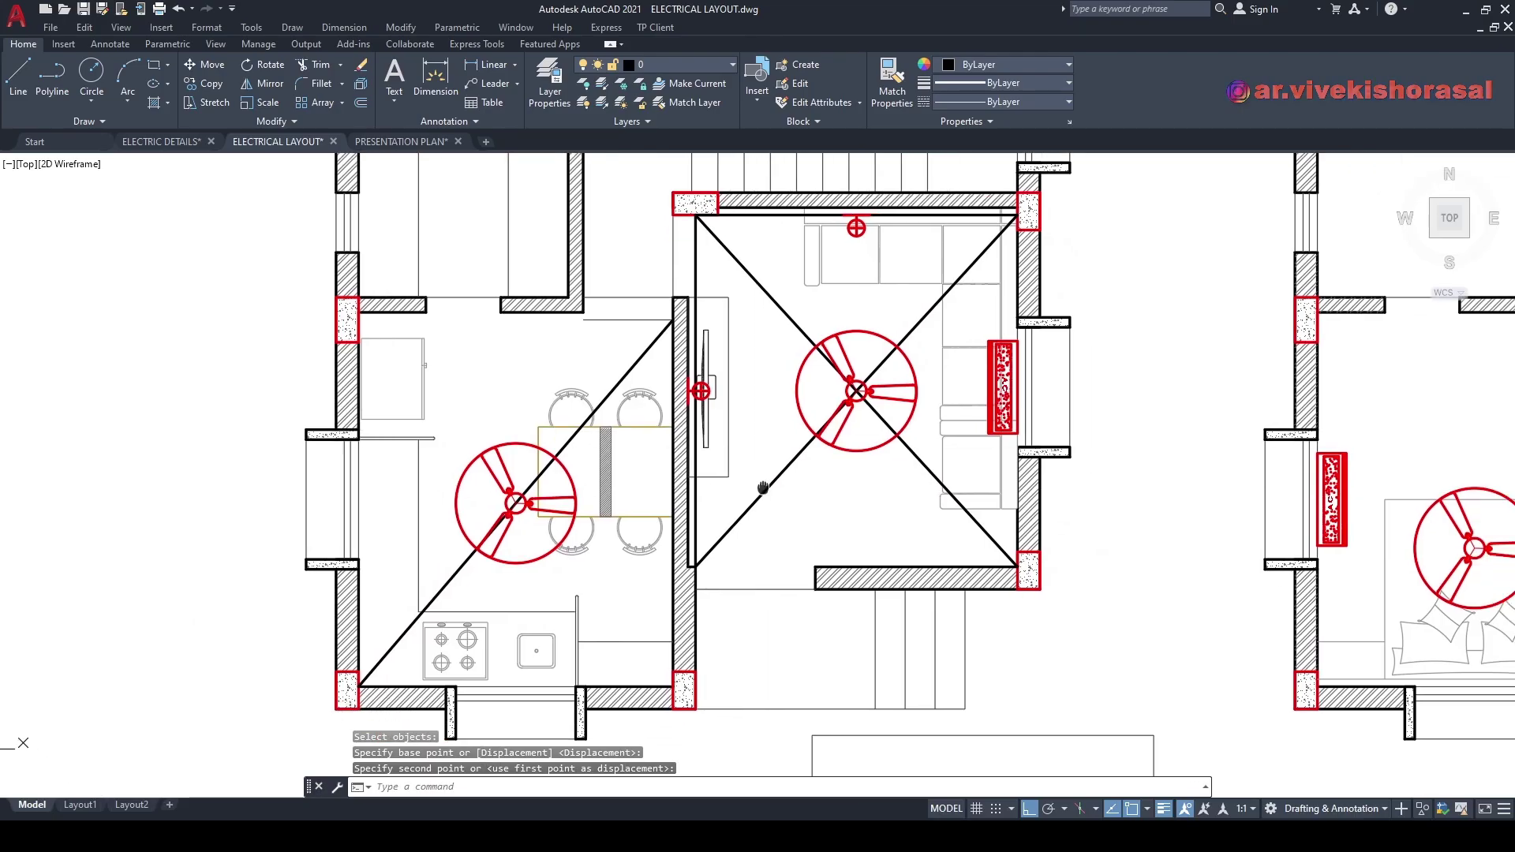
mouse_move(767, 388)
middle_mouse_down()
mouse_move(776, 432)
mouse_move(883, 434)
middle_mouse_up()
type("ct o")
key("Return")
middle_click_drag(809, 489, 877, 422)
scroll(830, 396, "up", 2)
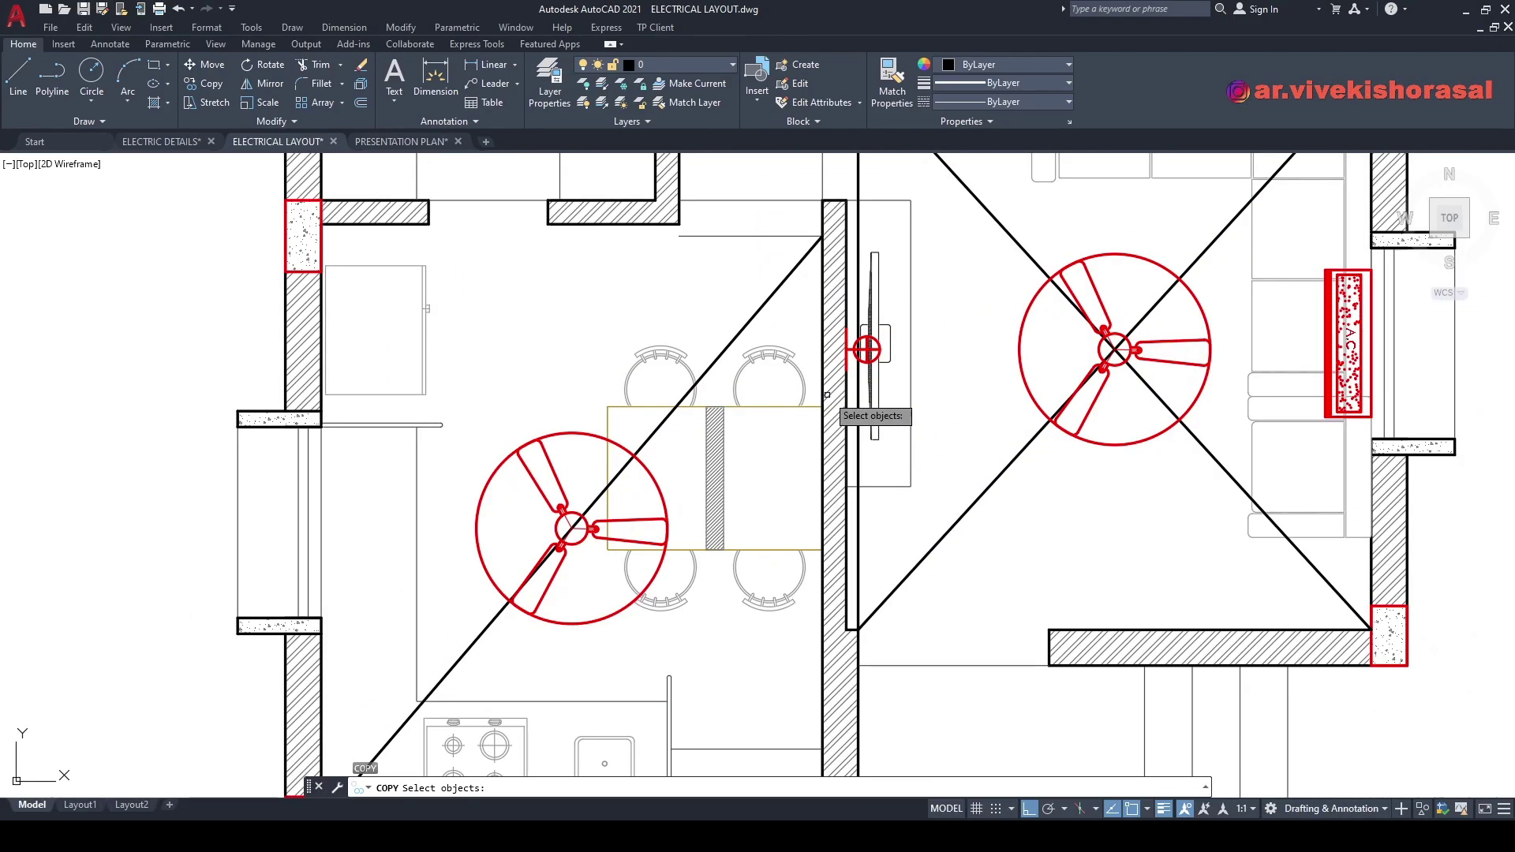
key("Return")
scroll(864, 351, "up", 3)
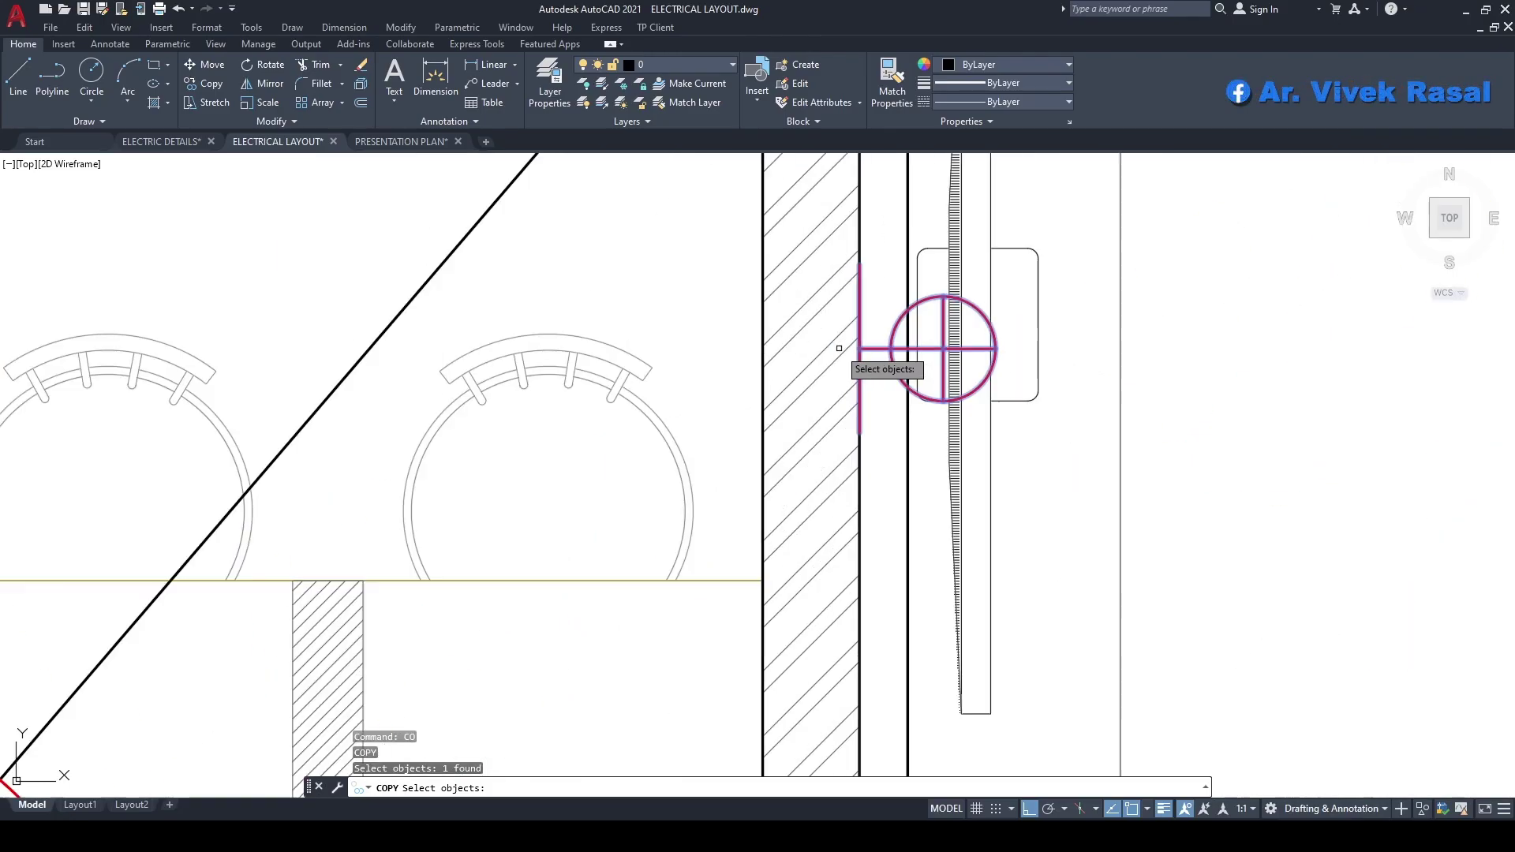
left_click(860, 348)
scroll(884, 344, "down", 5)
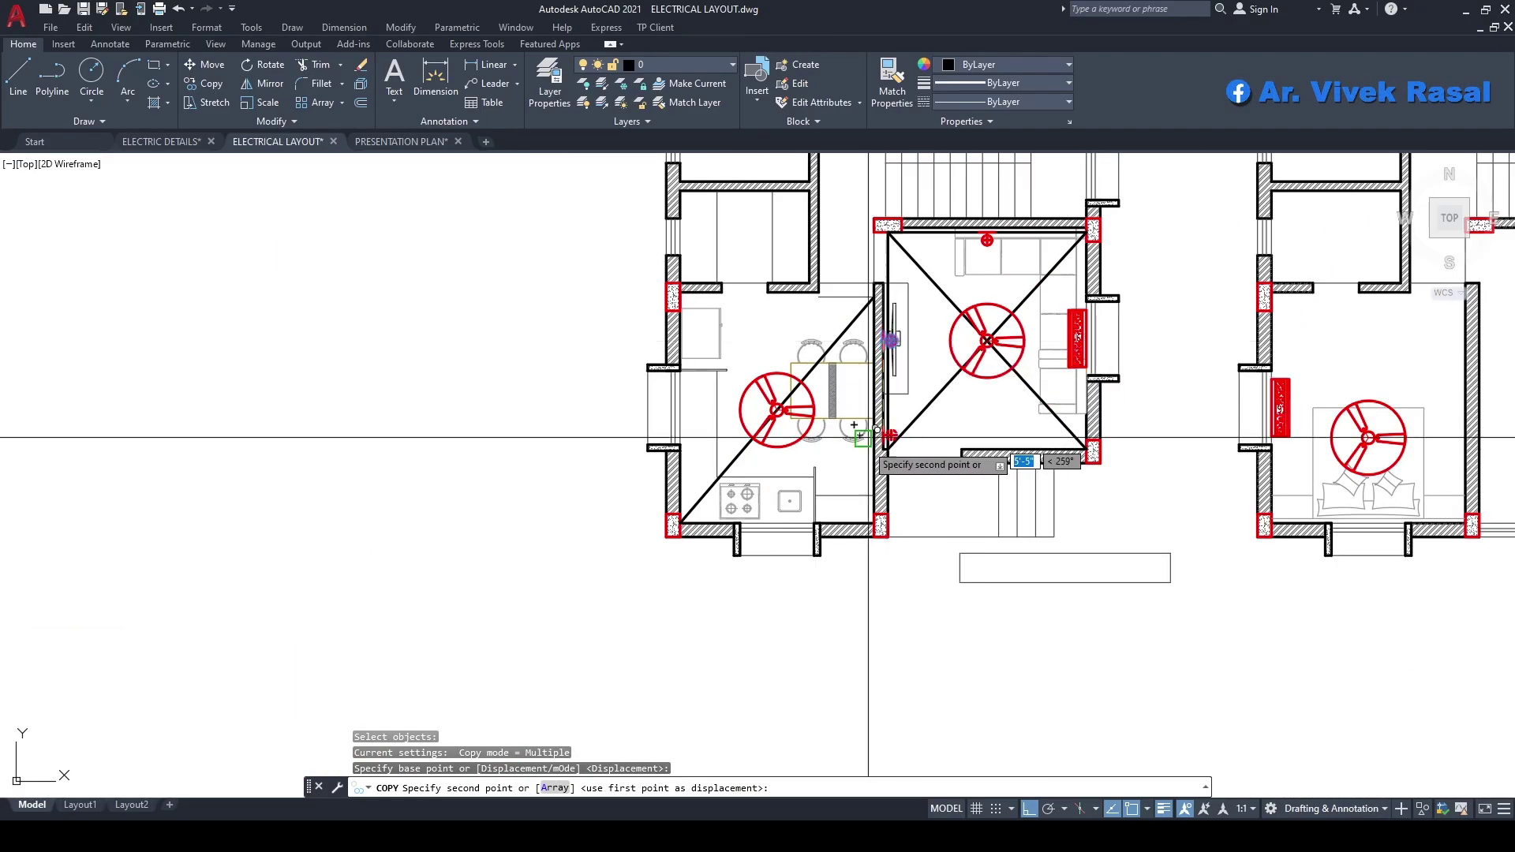
scroll(908, 473, "up", 2)
left_click(836, 636)
key("Escape")
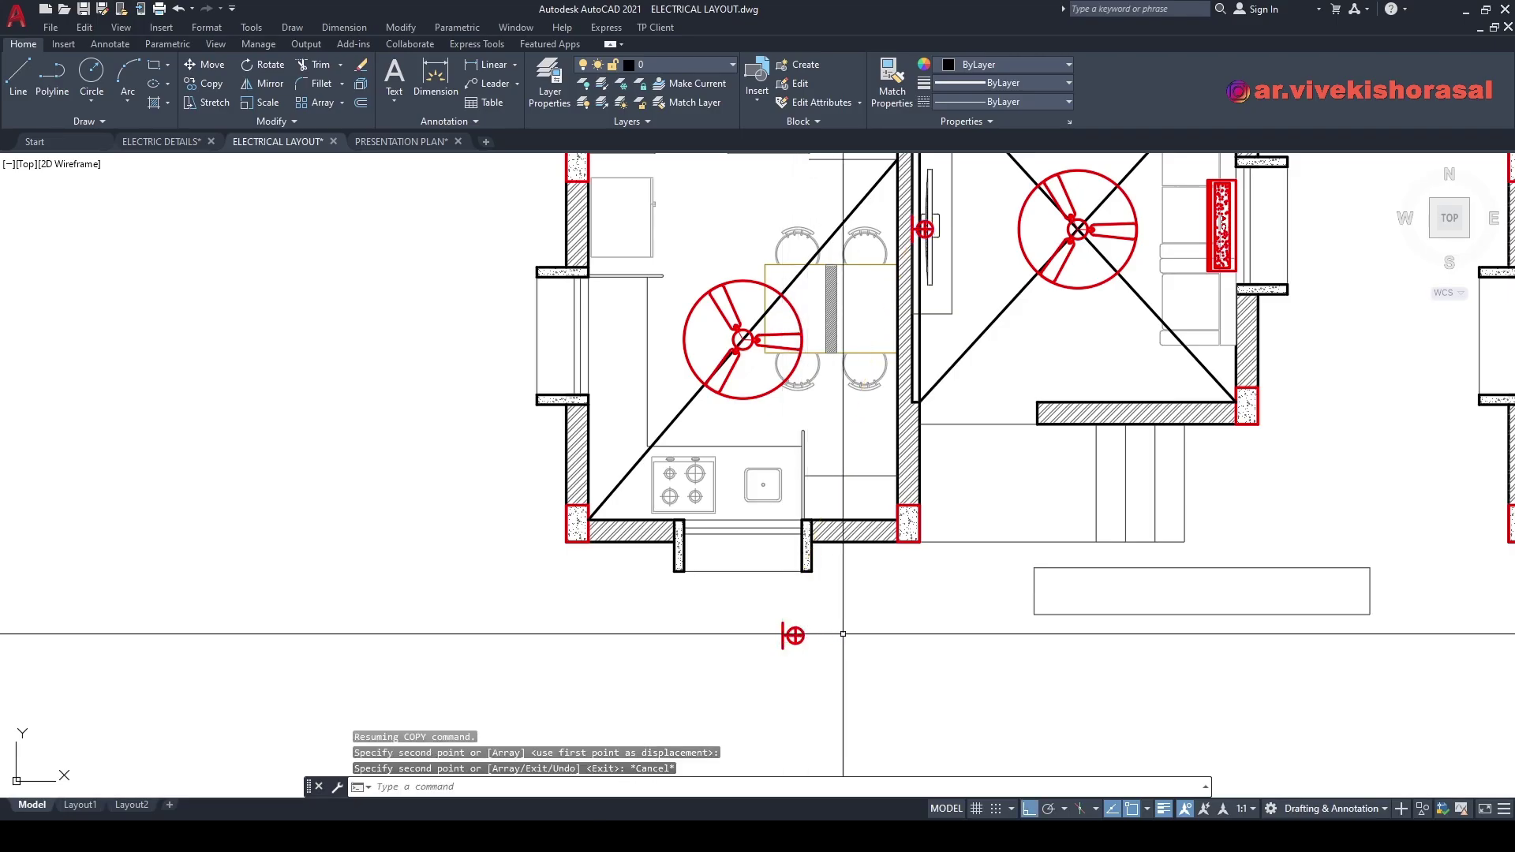
- Rotate the light symbol below the kitchen 90° so that its base line faces down
type("RO")
key("Return")
scroll(821, 647, "up", 4)
middle_click_drag(821, 646, 798, 537)
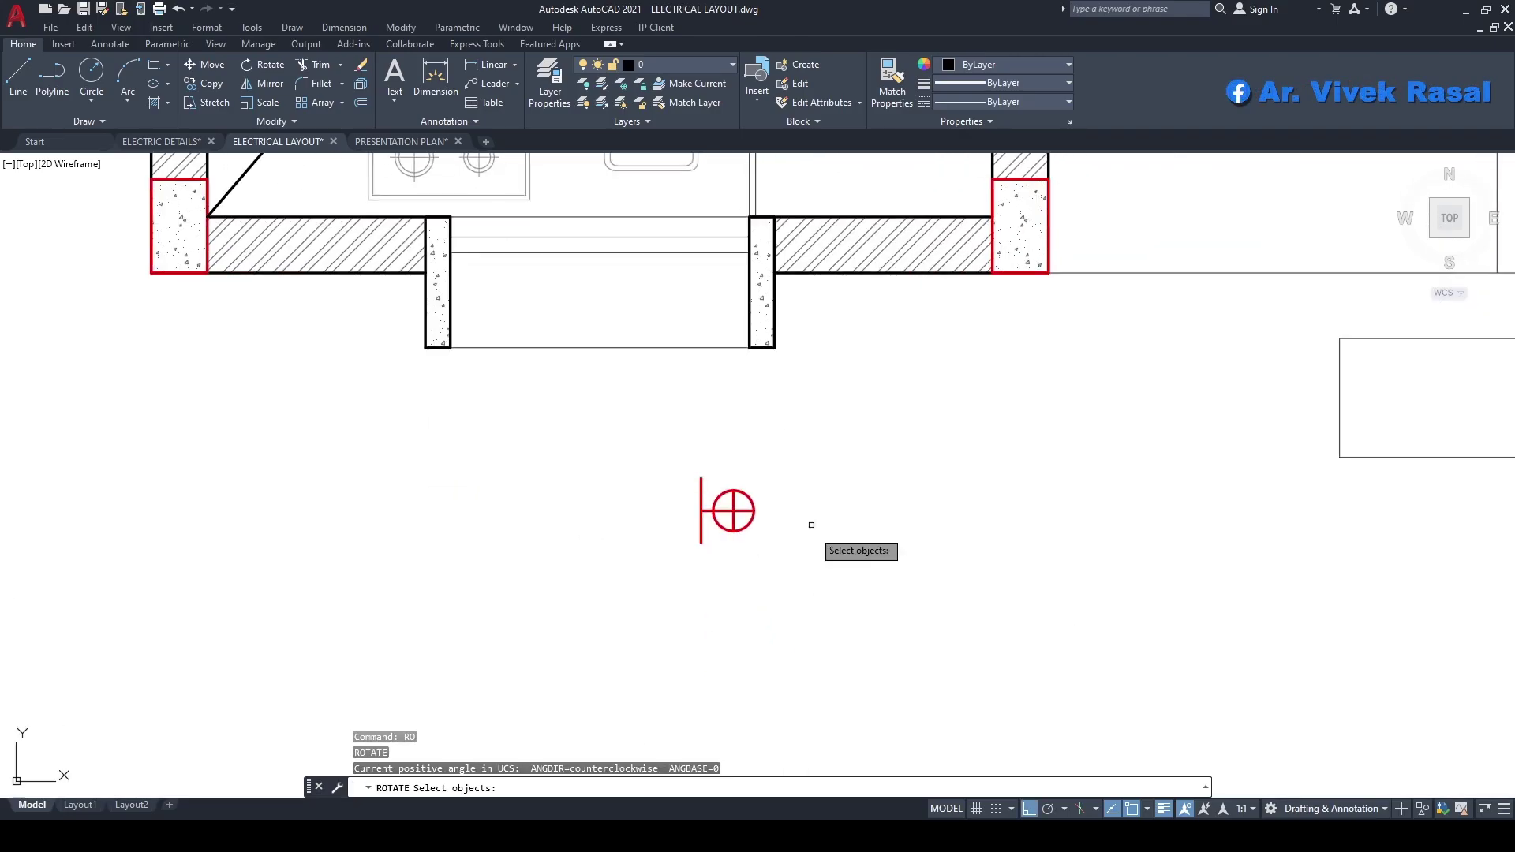
left_click_drag(794, 535, 749, 511)
key("Return")
left_click(738, 518)
left_click(757, 453)
key("Return")
left_click(756, 465)
left_click(721, 507)
key("Return")
left_click(727, 557)
middle_click_drag(714, 400, 773, 426)
key("Escape")
- Move the light symbol by its base line's midpoint to the middle of the kitchen window's inner edge, in line with the fan
scroll(798, 602, "up", 6)
left_click(791, 569)
left_click(753, 514)
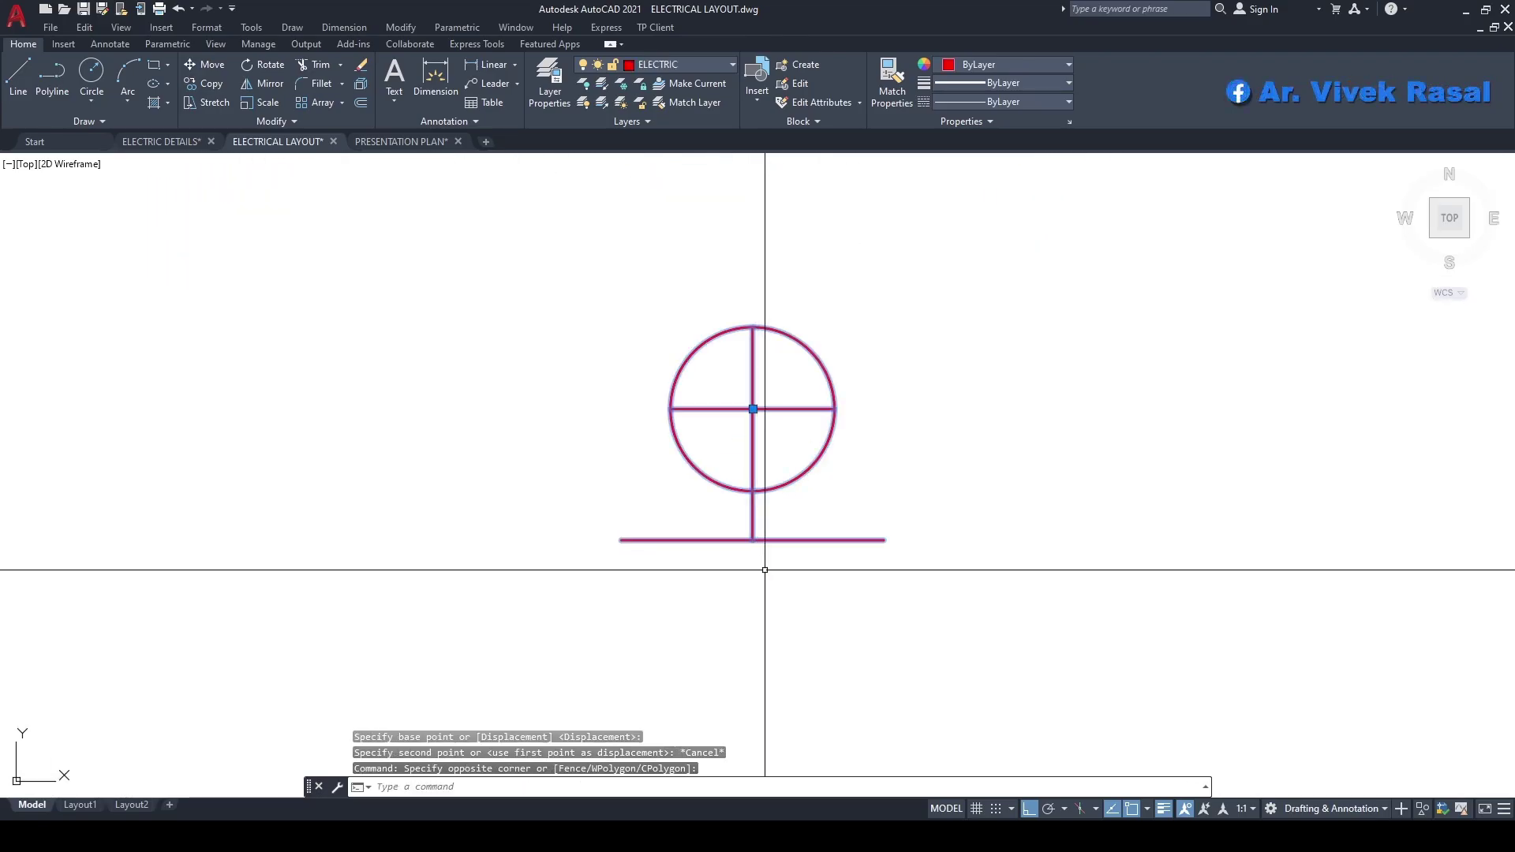
type("M")
key("Return")
scroll(749, 545, "up", 6)
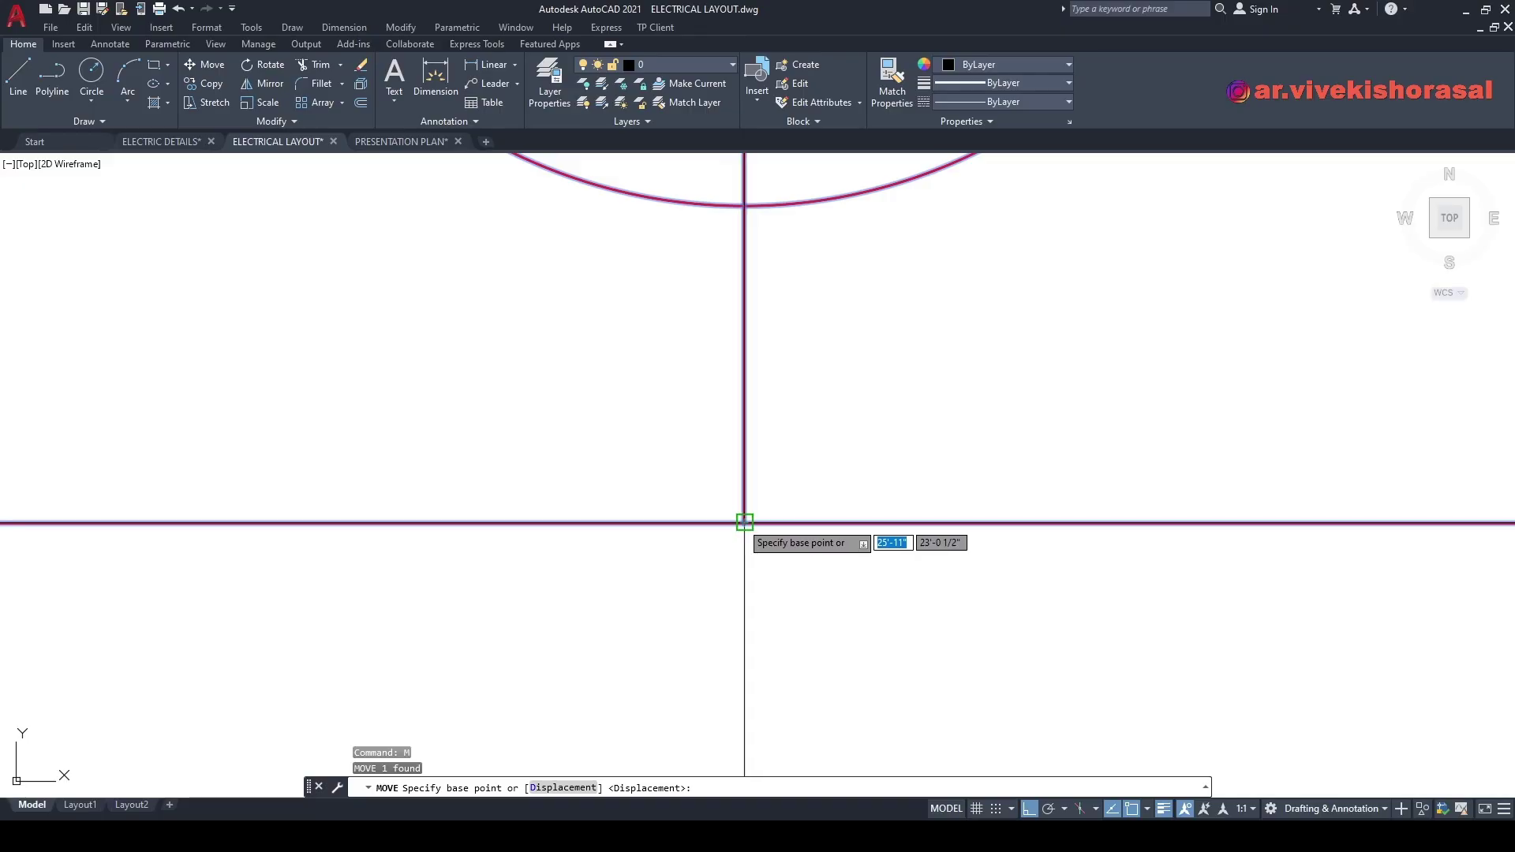
left_click(744, 522)
scroll(790, 596, "down", 6)
scroll(752, 486, "up", 2)
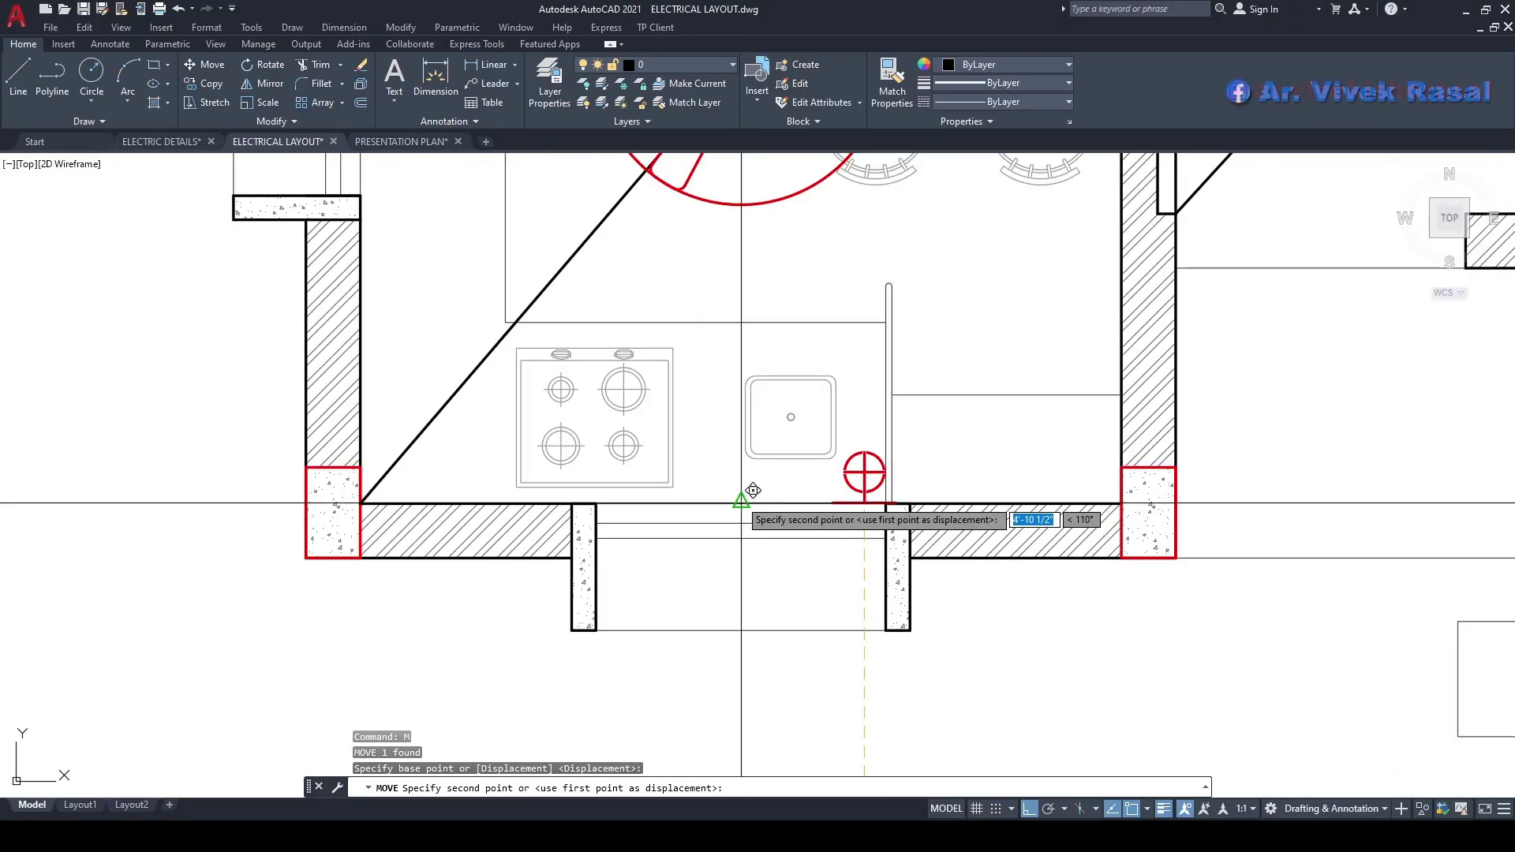
left_click(751, 487)
- Copy the kitchen window's light symbol straight up to the free space above the dining area's ceiling fan
scroll(752, 486, "down", 4)
middle_click_drag(743, 457, 772, 482)
right_click(825, 560)
left_click(837, 623)
middle_click_drag(836, 600, 841, 550)
scroll(841, 549, "up", 4)
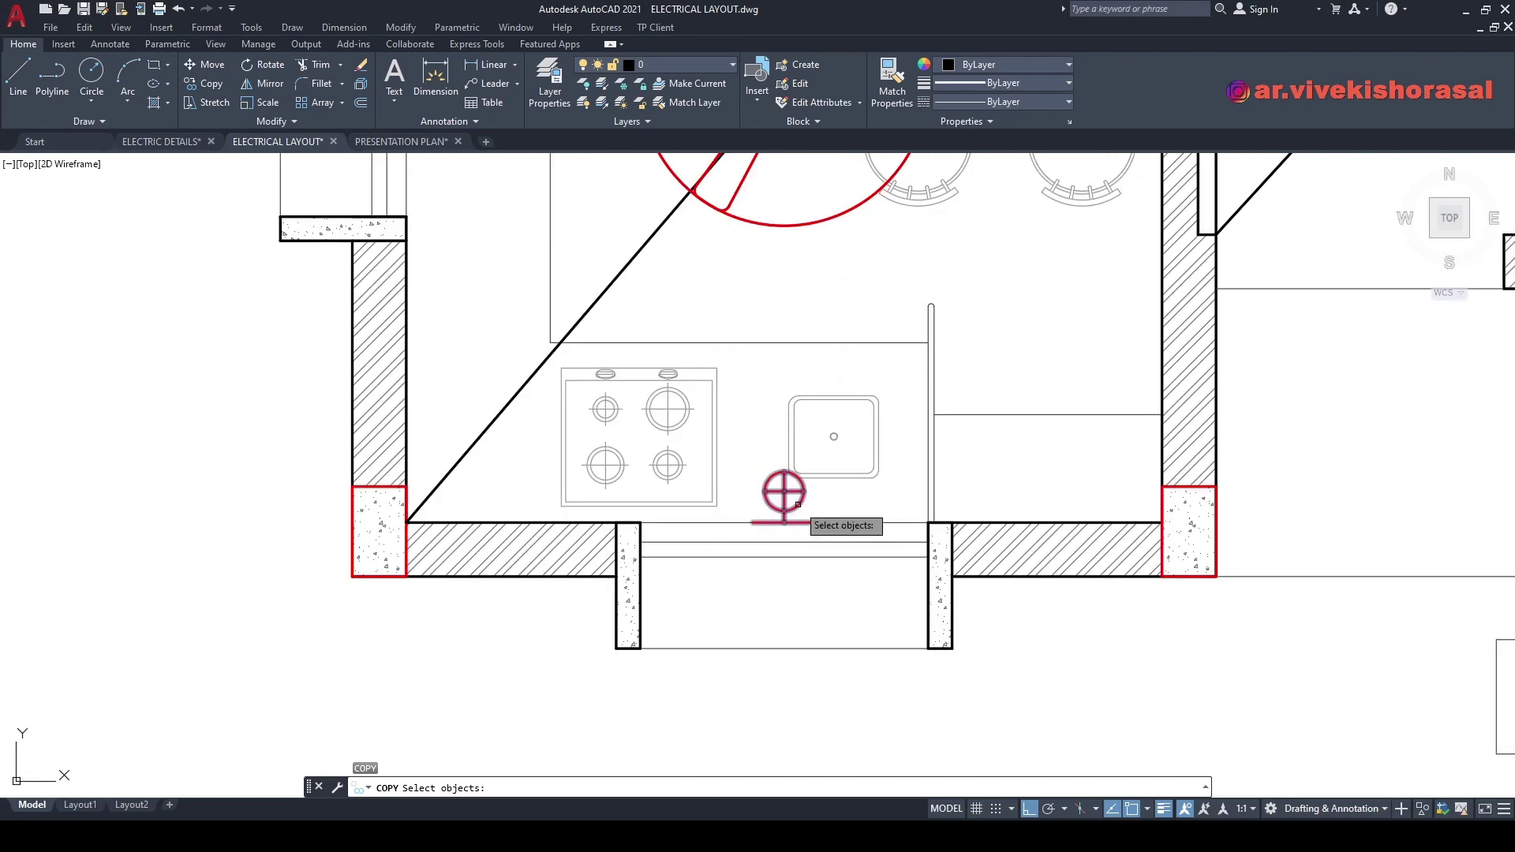
key("Return")
left_click(784, 492)
scroll(785, 537, "down", 5)
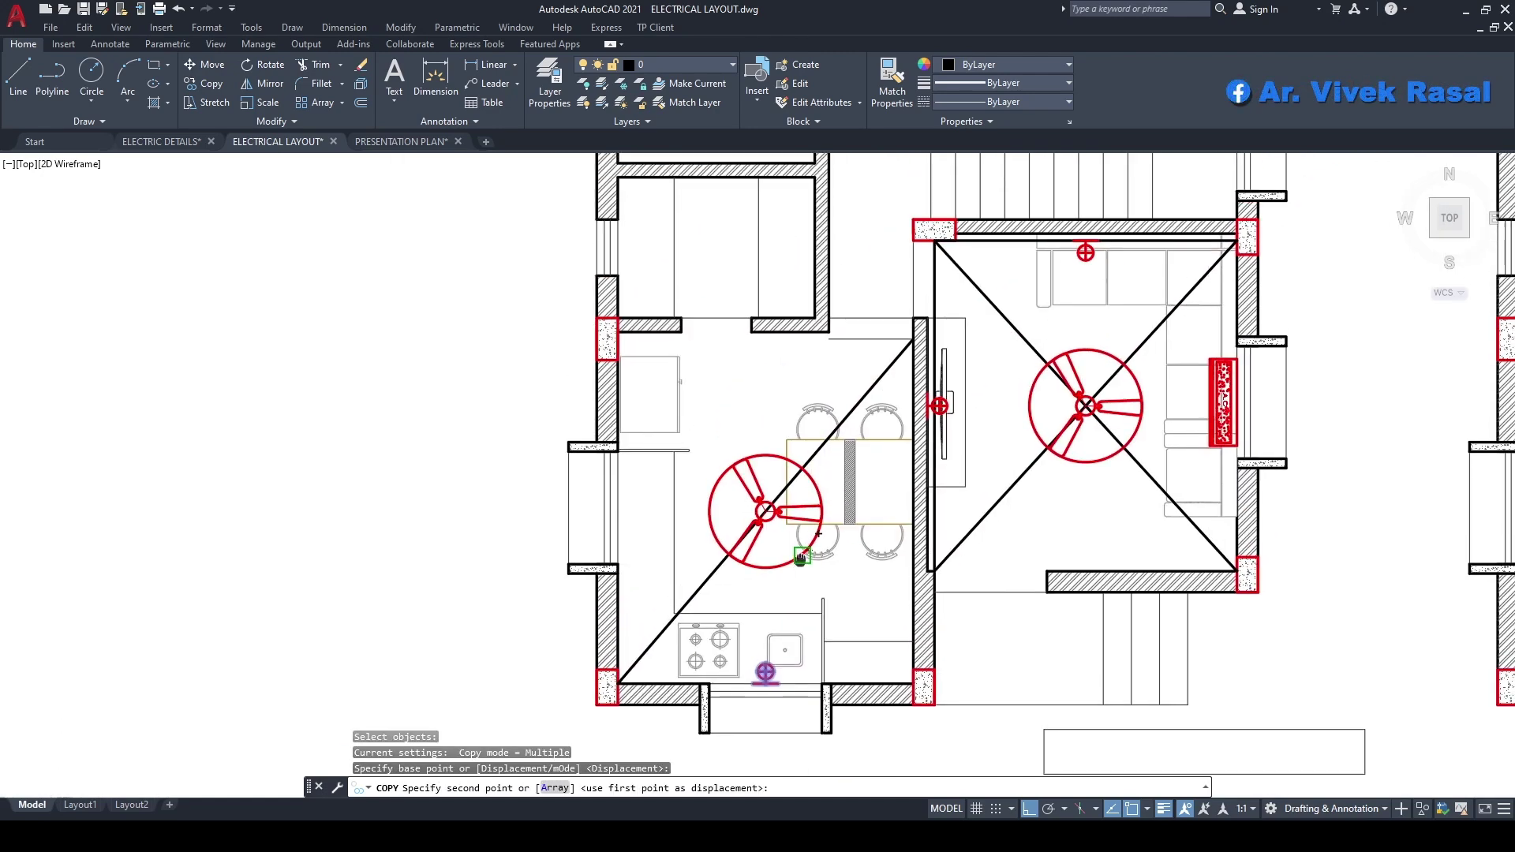
scroll(797, 371, "up", 2)
left_click(792, 410)
middle_click_drag(792, 474, 749, 467)
key("Escape")
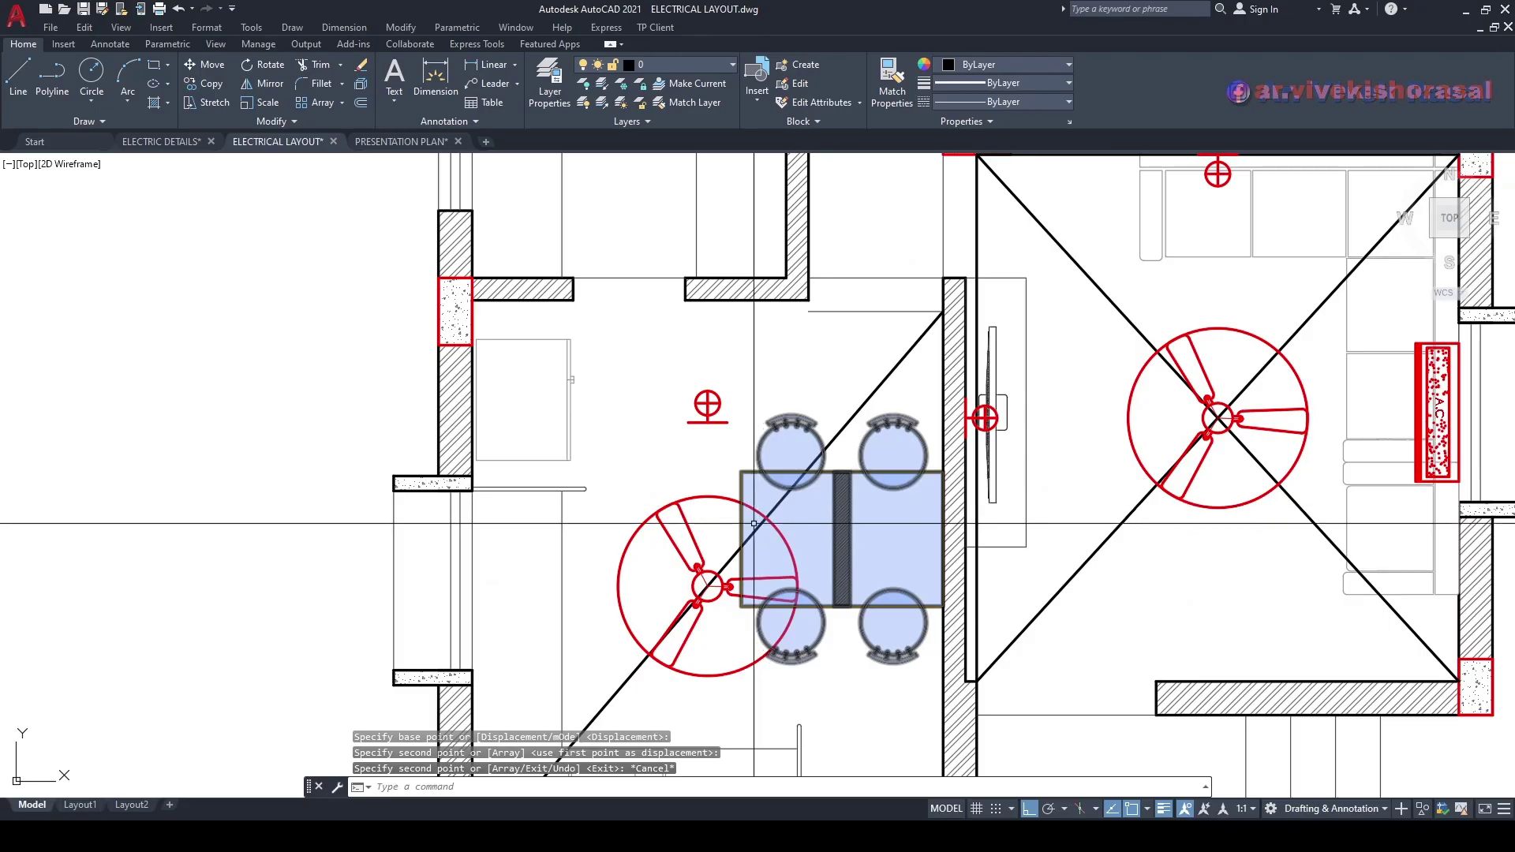
- Rotate the light symbol above the dining area's ceiling fan 90° so that its base line faces right
mouse_move(899, 545)
middle_mouse_down()
mouse_move(887, 450)
mouse_move(878, 537)
middle_mouse_up()
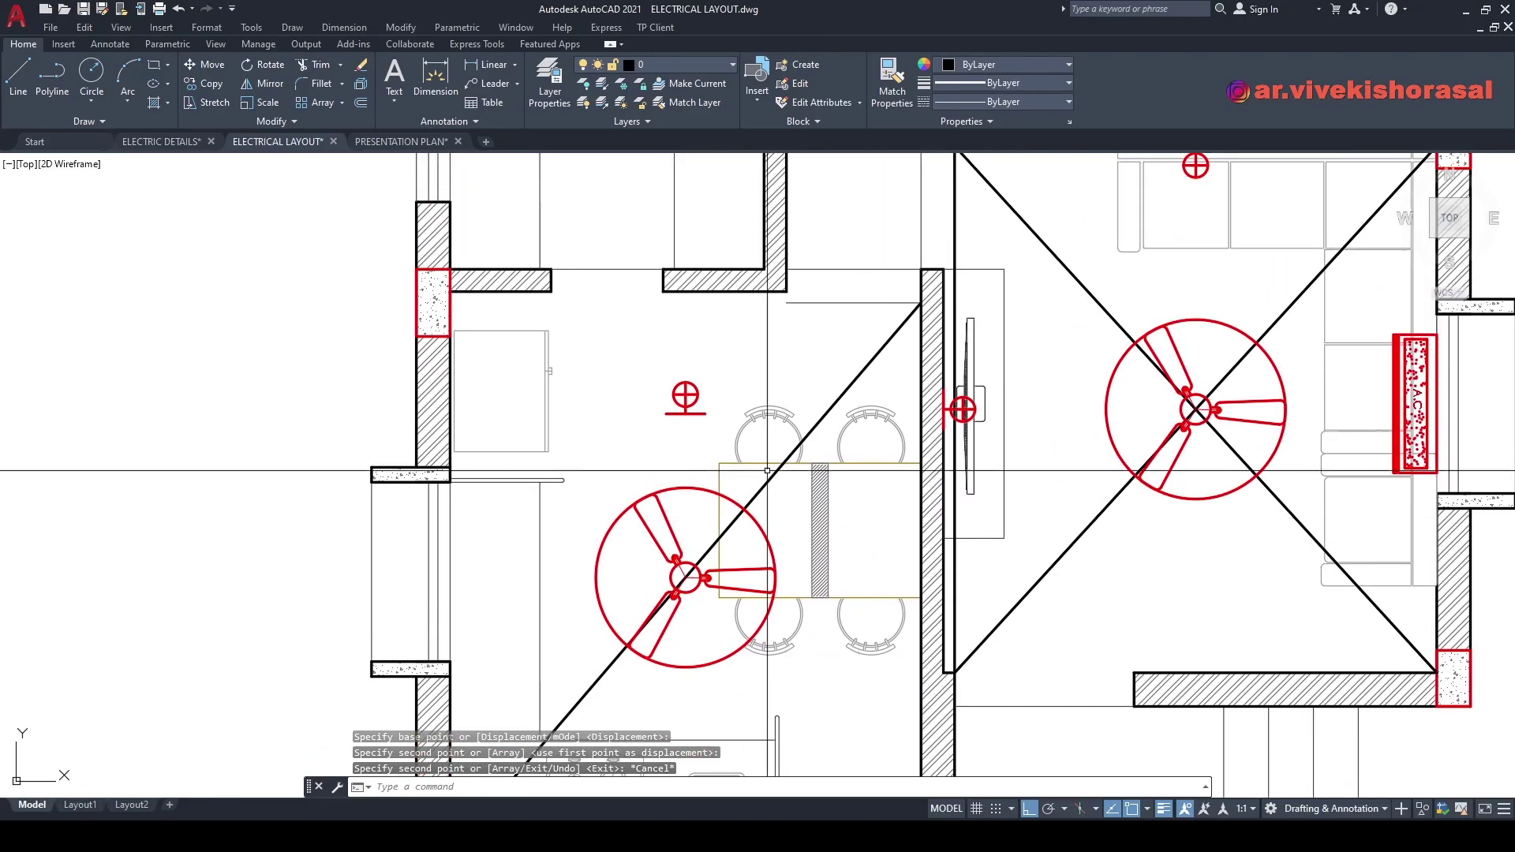
type("ro")
key("Return")
scroll(730, 423, "up", 2)
left_click(655, 365)
key("Return")
left_click(657, 411)
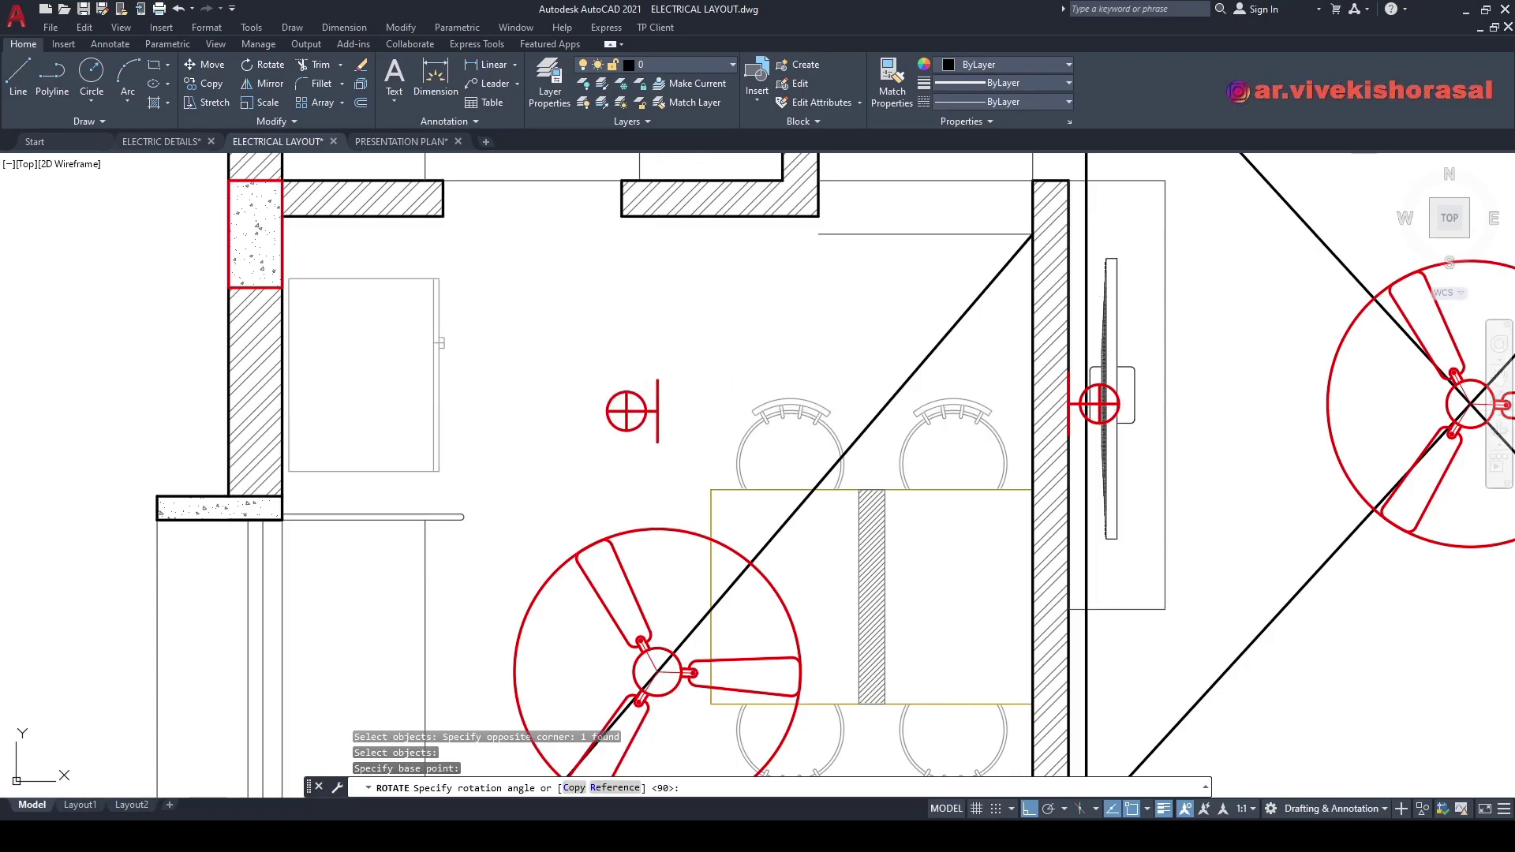
key("Escape")
key("Escape")
scroll(705, 352, "down", 4)
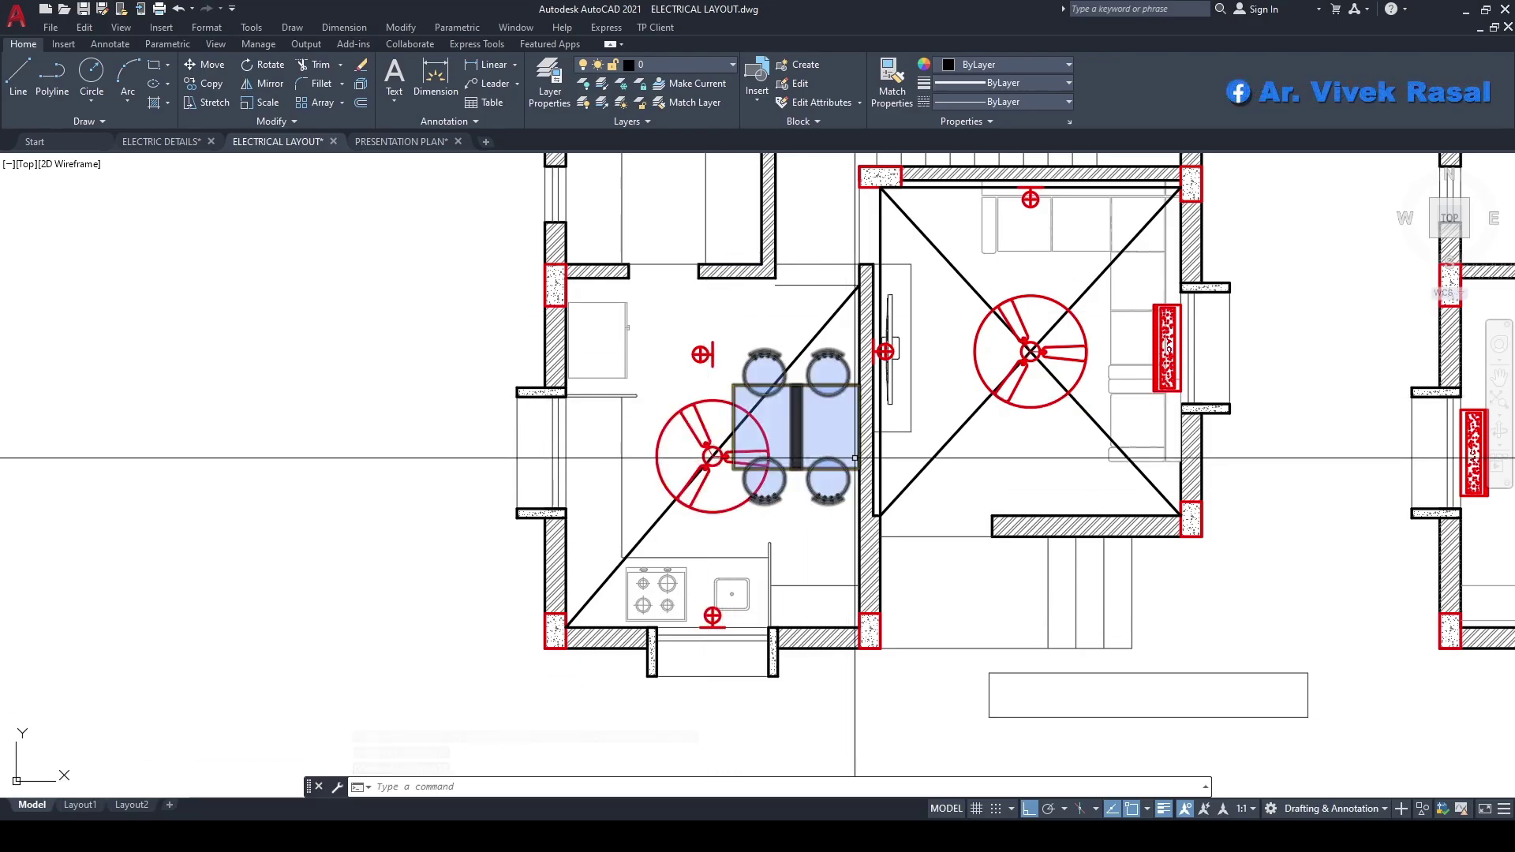
- Copy the rotated light symbol by its base line's midpoint to the wall behind the dining table, in line with the table's middle
middle_click_drag(806, 418, 776, 495)
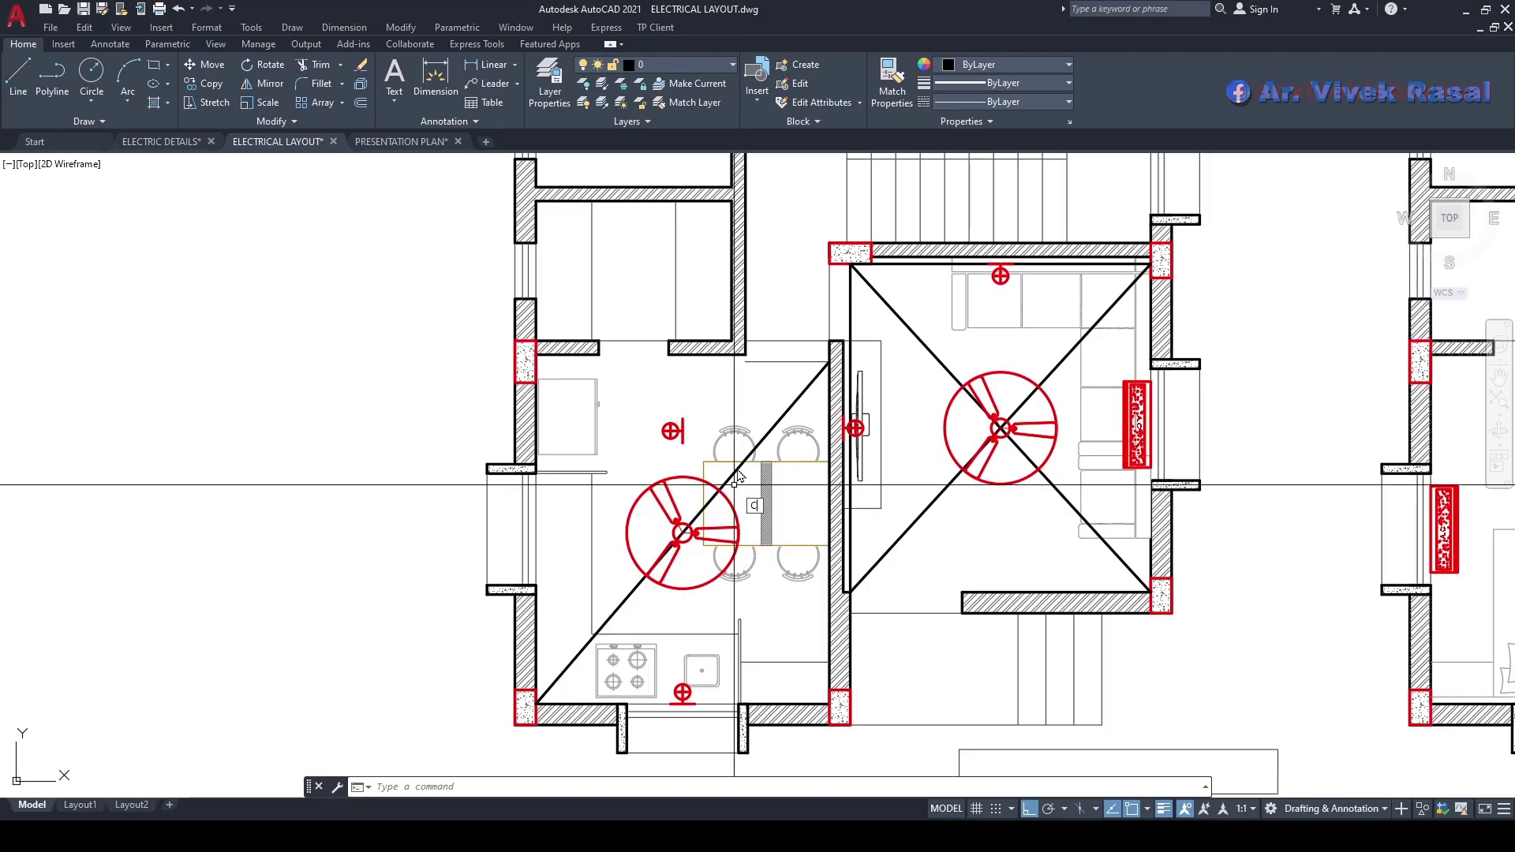
middle_click_drag(707, 429, 726, 460)
scroll(702, 459, "up", 4)
left_click(715, 483)
left_click(689, 479)
key("Return")
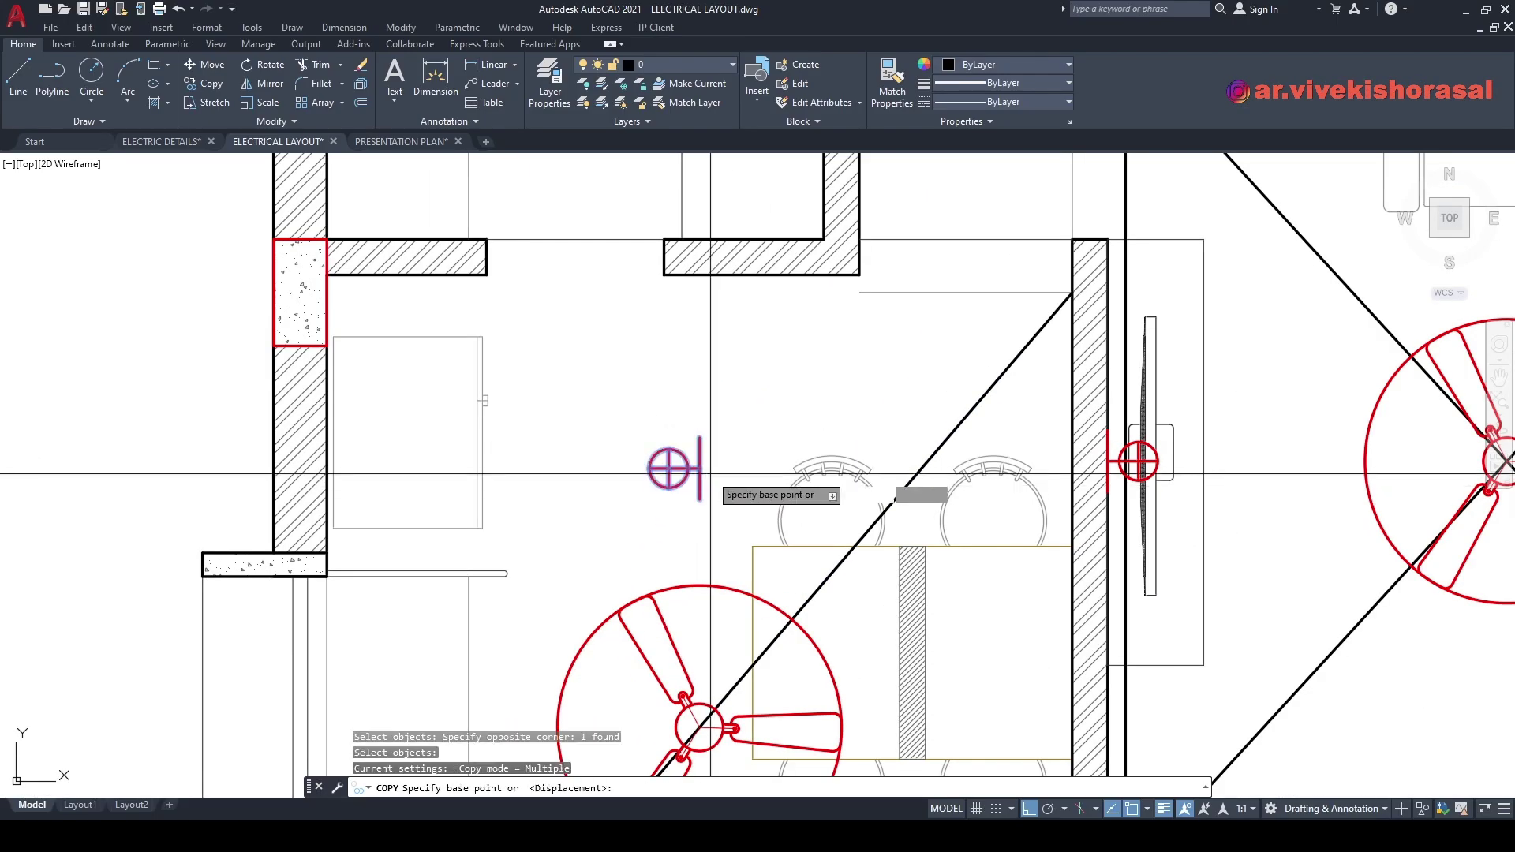
left_click(699, 469)
middle_click_drag(890, 465, 751, 347)
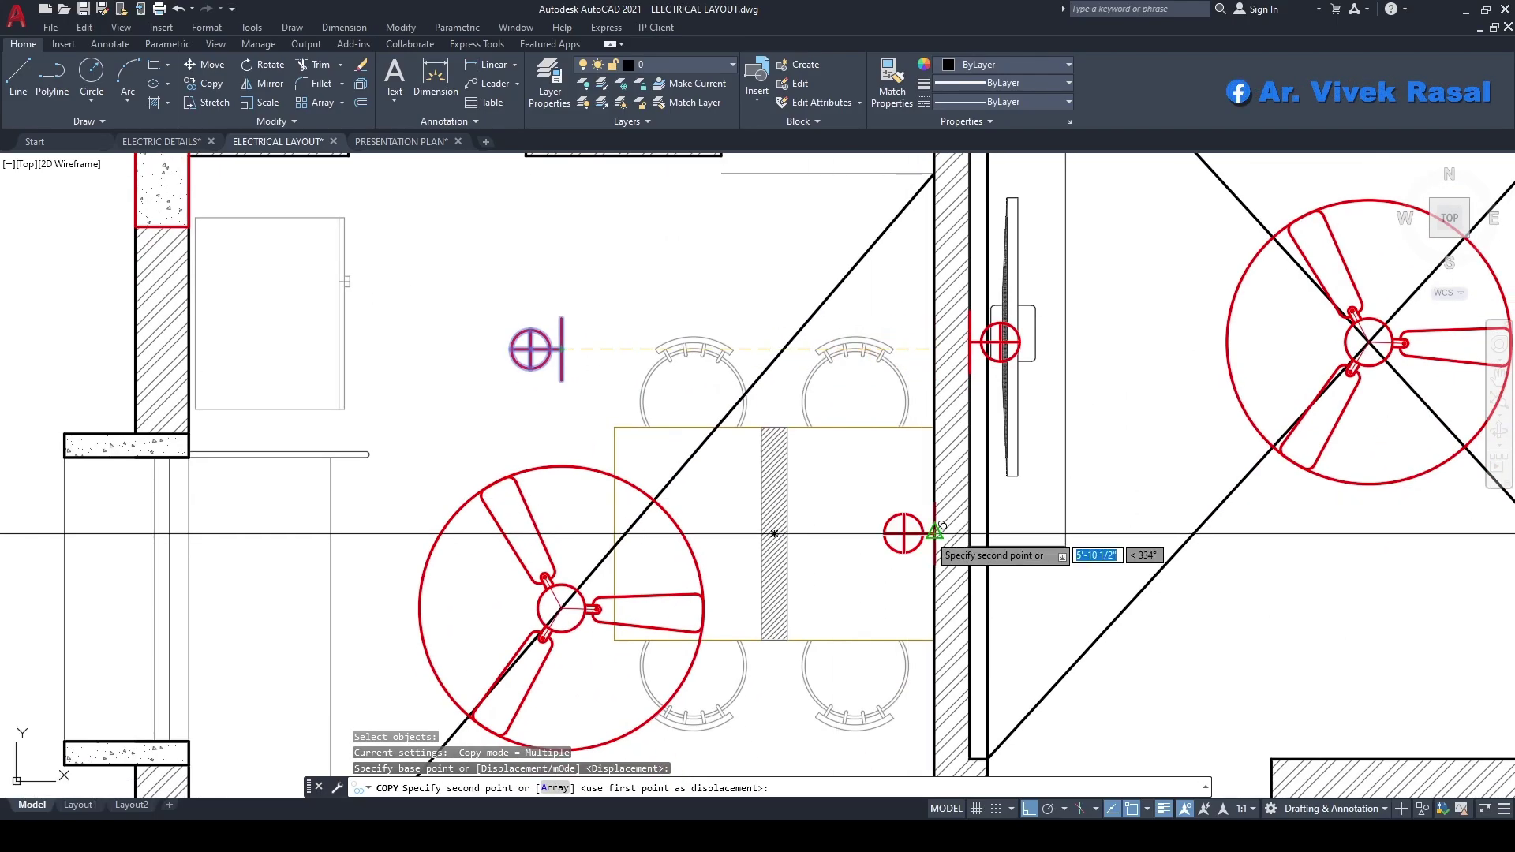
left_click(936, 530)
key("Escape")
key("Escape")
- Rotate the original light symbol above the dining fan 90° about its base line's midpoint so that the base line faces up
scroll(884, 532, "down", 5)
scroll(717, 434, "up", 5)
left_click(751, 440)
left_click(705, 447)
scroll(692, 424, "down", 3)
middle_click_drag(725, 376, 763, 491)
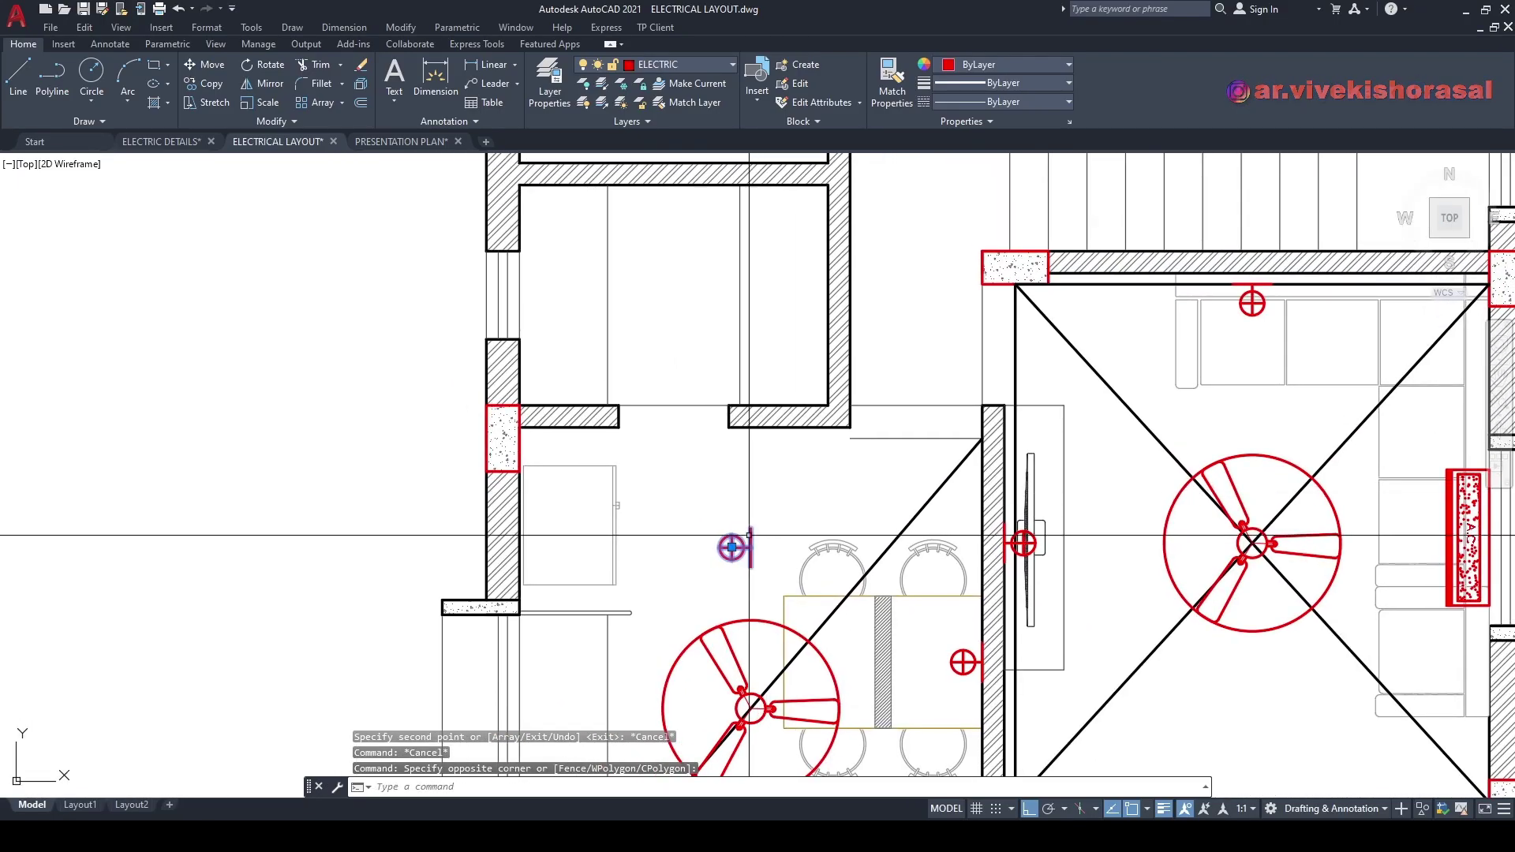
type("ro")
key("Return")
scroll(752, 544, "up", 2)
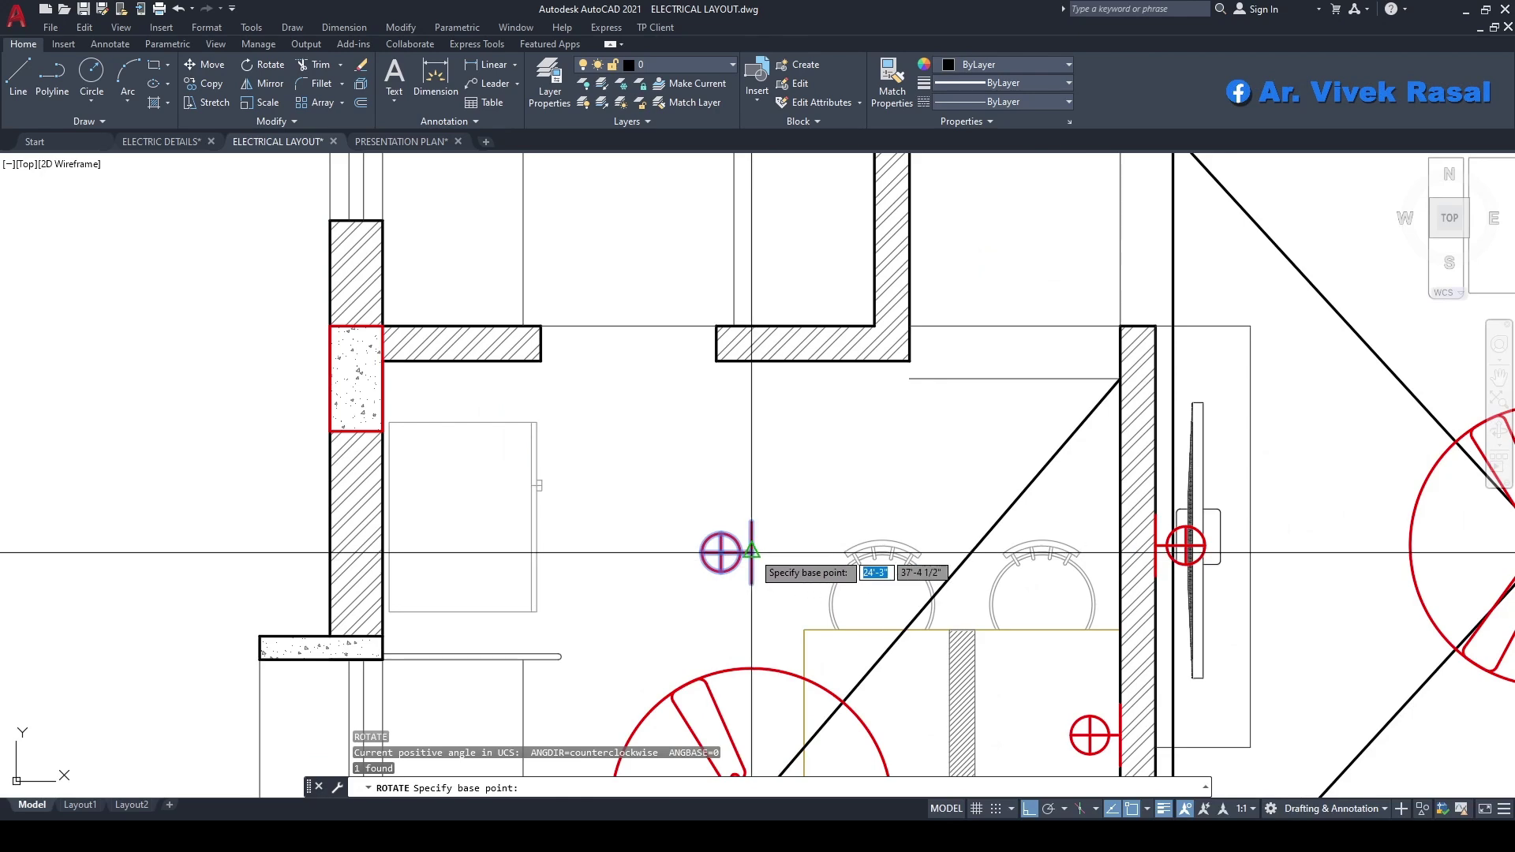
left_click(751, 552)
left_click(769, 441)
- Move the light symbol above the dining fan to the middle of the upper wall in the small room north of the dining area
type("m")
key("Return")
left_click(755, 526)
left_click(734, 566)
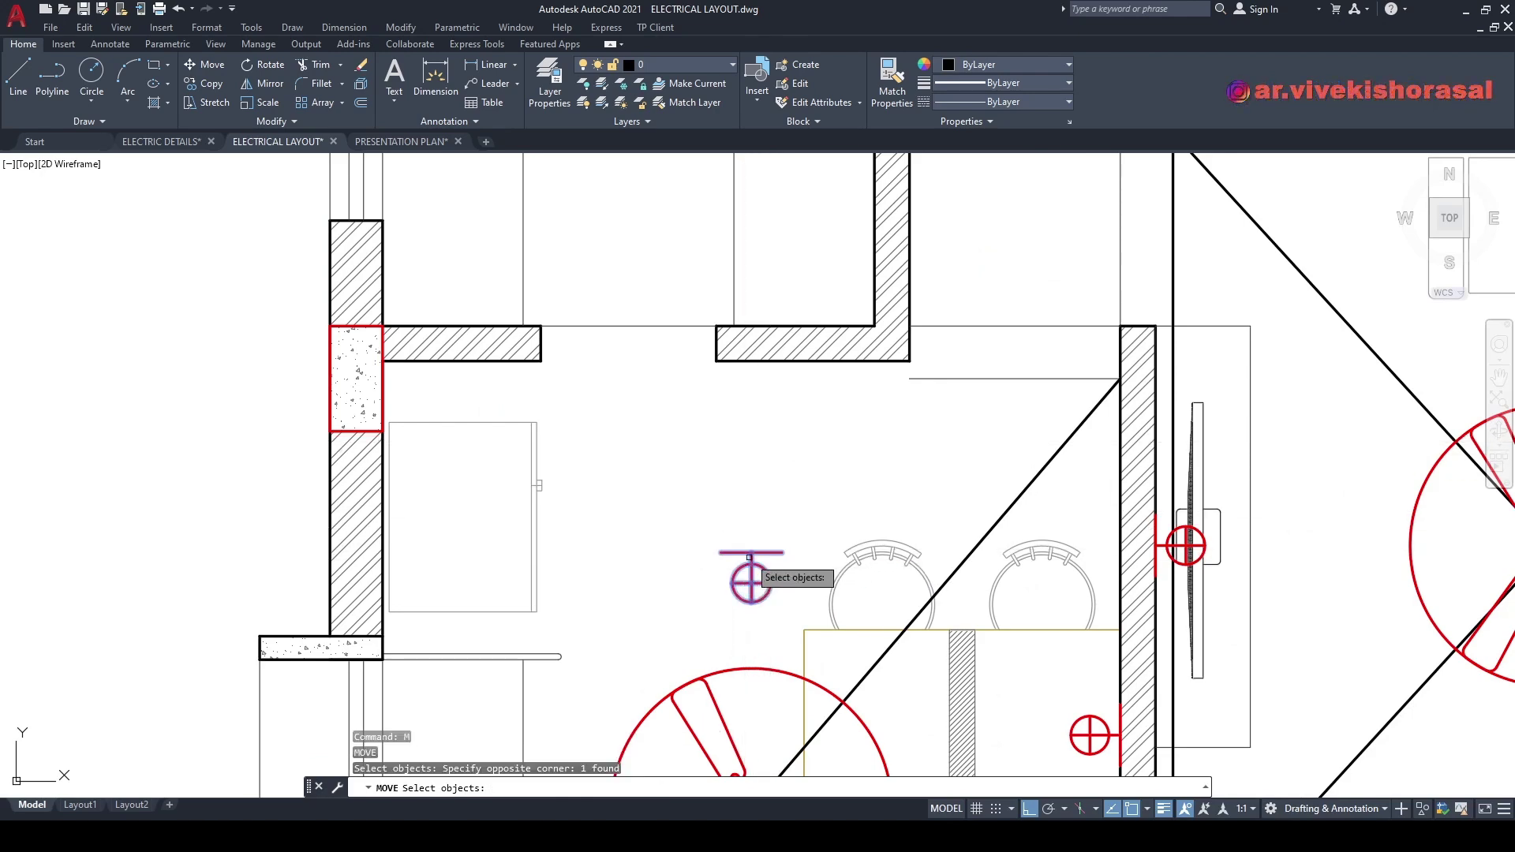
scroll(734, 565, "up", 2)
key("Return")
left_click(751, 602)
scroll(750, 596, "down", 3)
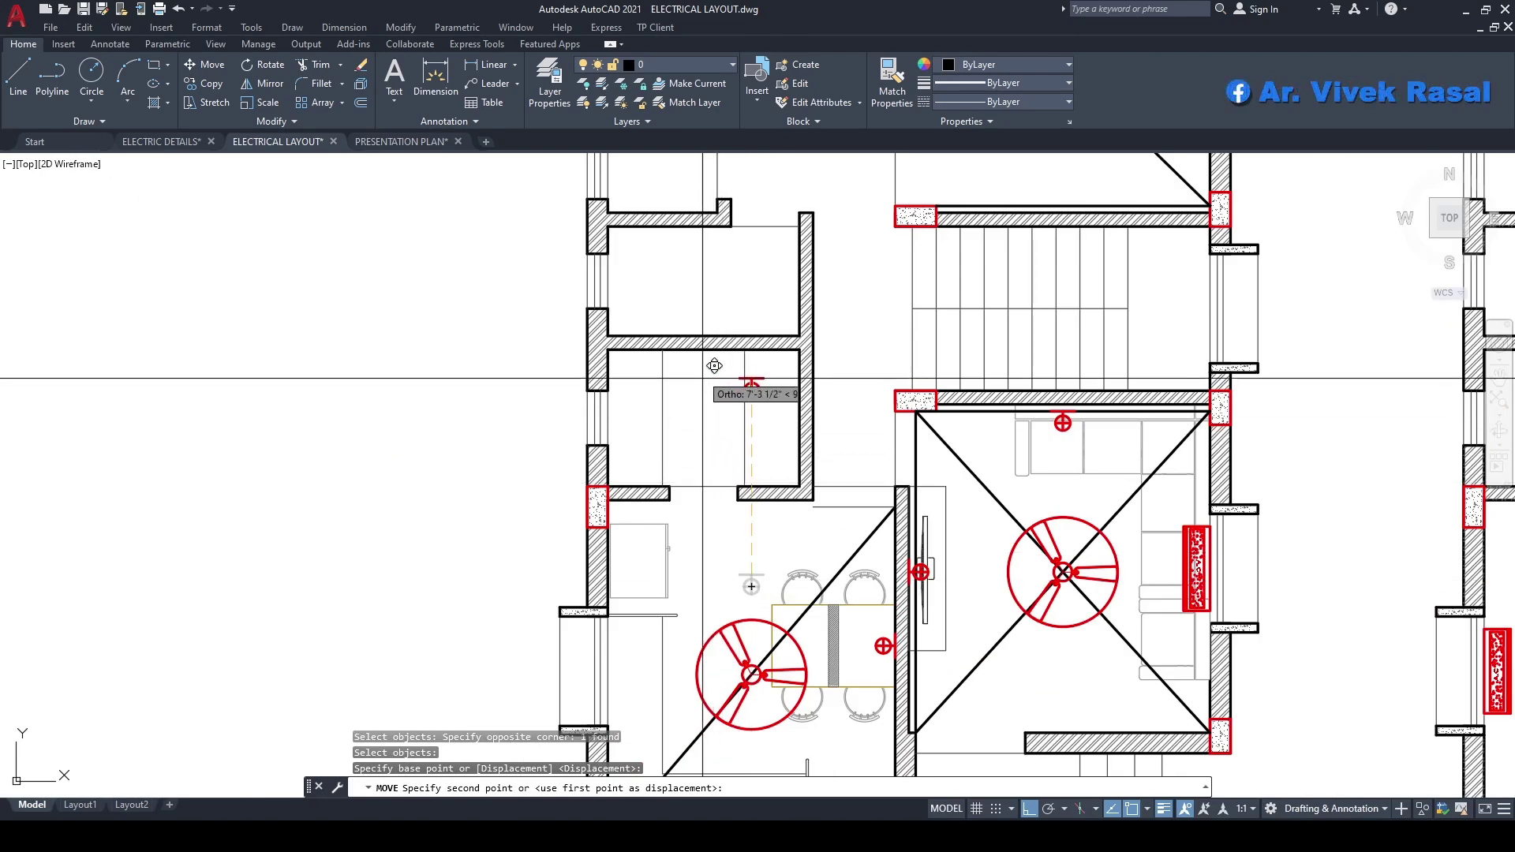
left_click(714, 337)
key("Escape")
key("Escape")
key("Escape")
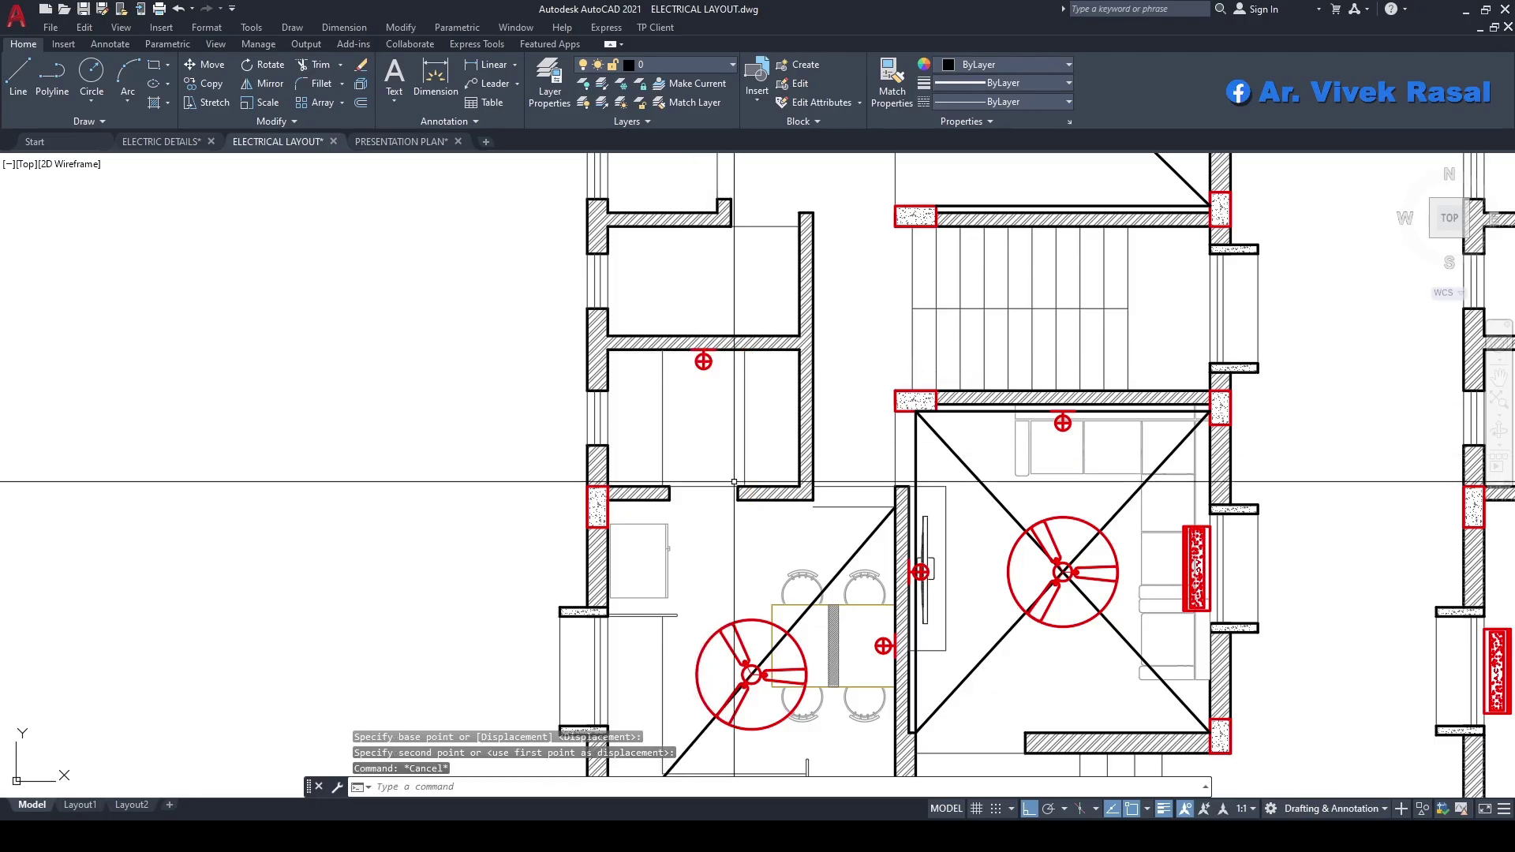
- Copy the small room's wall light symbol into the passage beside the staircase
middle_click_drag(783, 378, 739, 467)
scroll(693, 455, "down", 3)
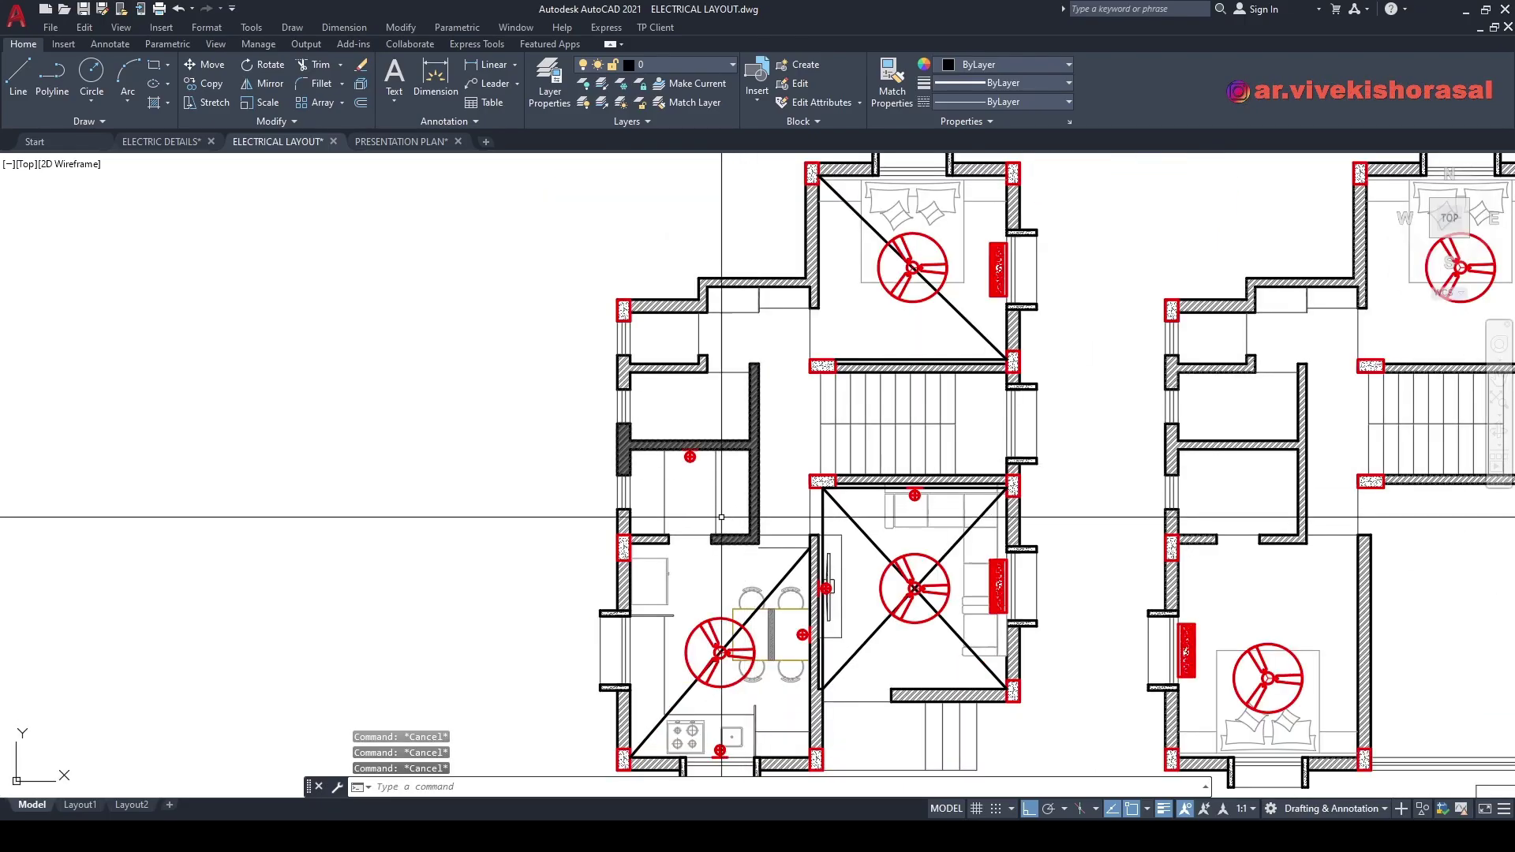
type("co")
key("Return")
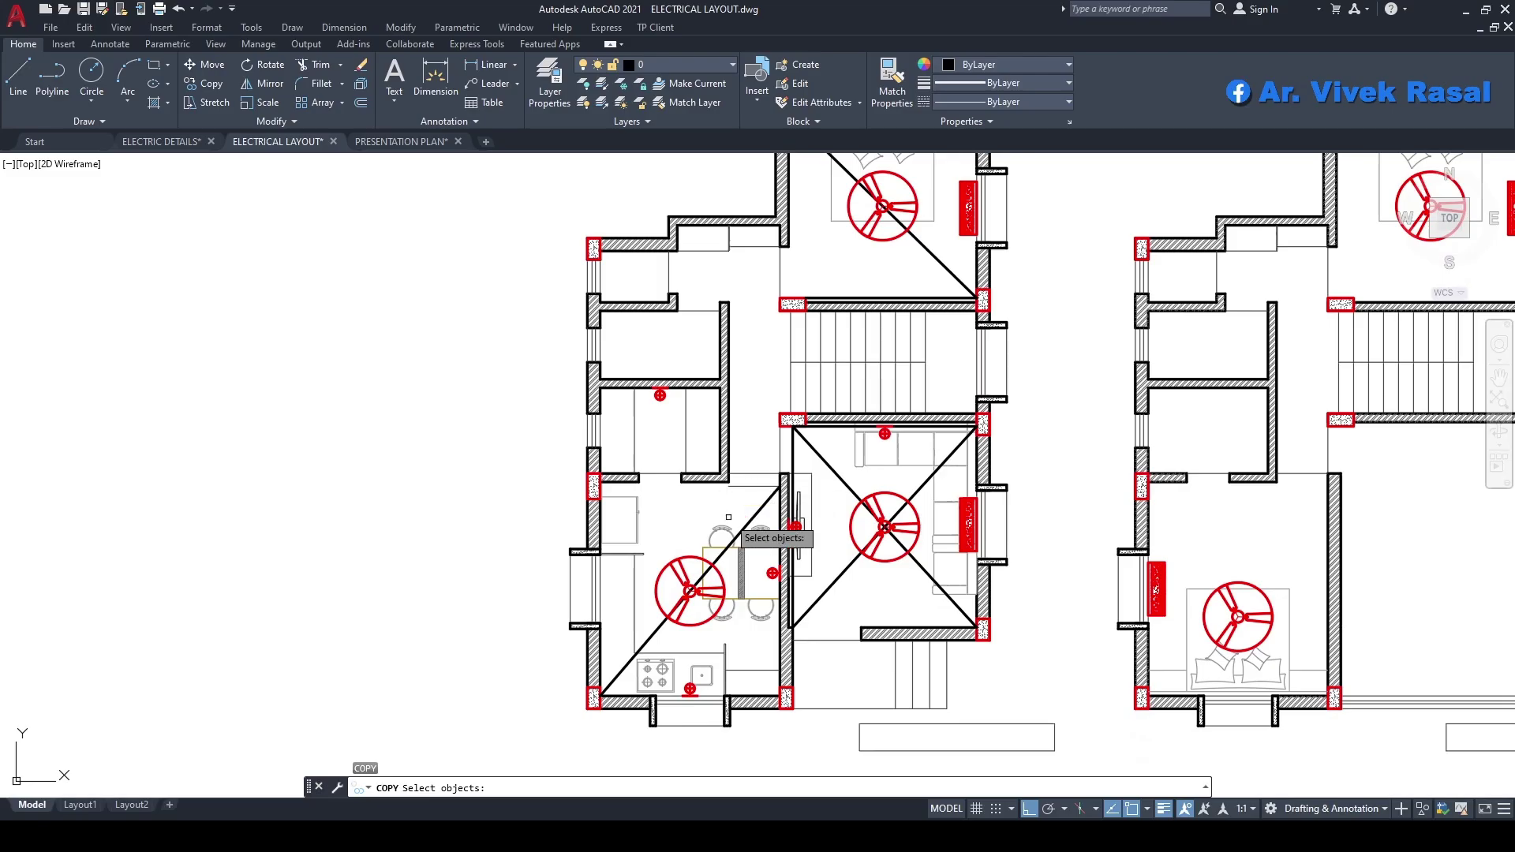
scroll(660, 397, "up", 4)
left_click(699, 482)
left_click(636, 442)
key("Return")
left_click(645, 413)
middle_click_drag(937, 419, 724, 463)
left_click(808, 470)
key("Escape")
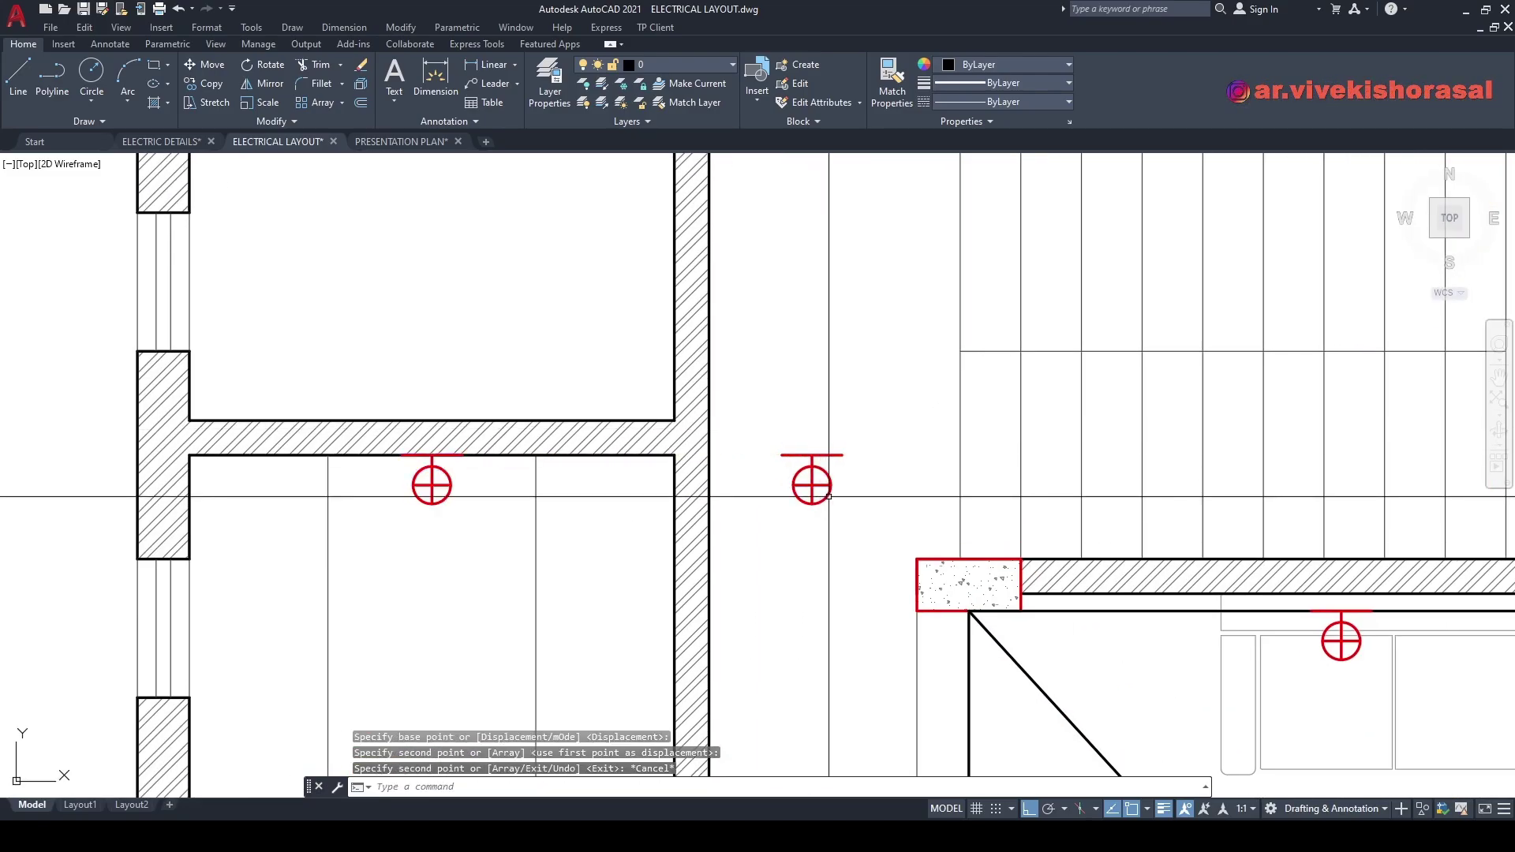
- Rotate the passage's light symbol 90° about its base line's midpoint so that the base line faces left
type("ro")
key("Return")
left_click(814, 507)
left_click(809, 480)
key("Return")
left_click(812, 456)
left_click(809, 360)
scroll(804, 423, "down", 5)
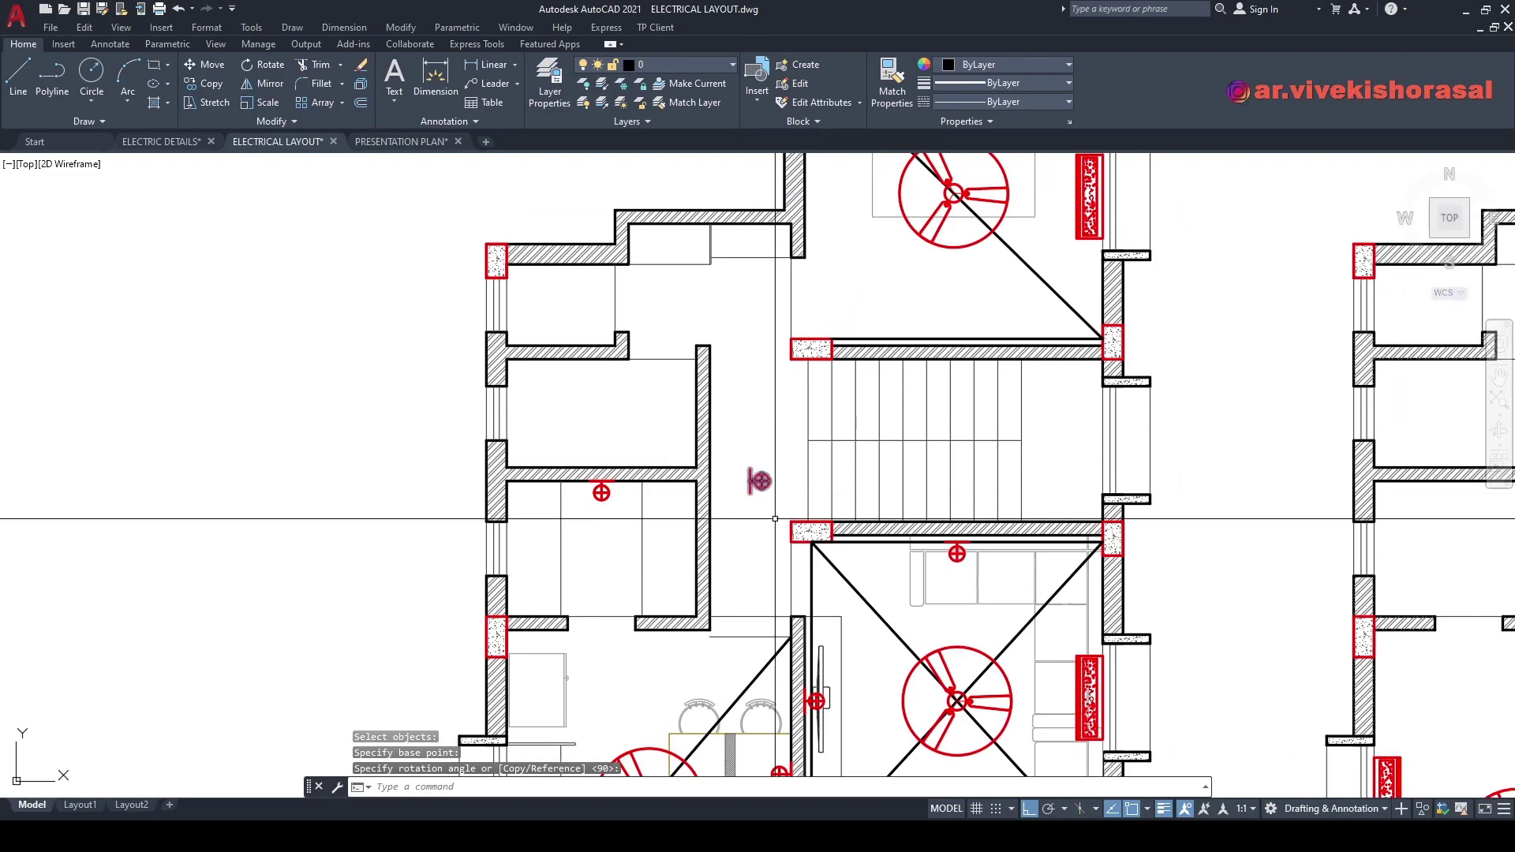
- Move the passage's light symbol by its base line's midpoint to the passage-side end of the staircase's middle line
middle_click_drag(825, 474, 733, 509)
scroll(732, 499, "up", 2)
type("m")
key("Return")
left_click(734, 499)
left_click(696, 440)
scroll(697, 440, "up", 4)
key("Return")
left_click(683, 458)
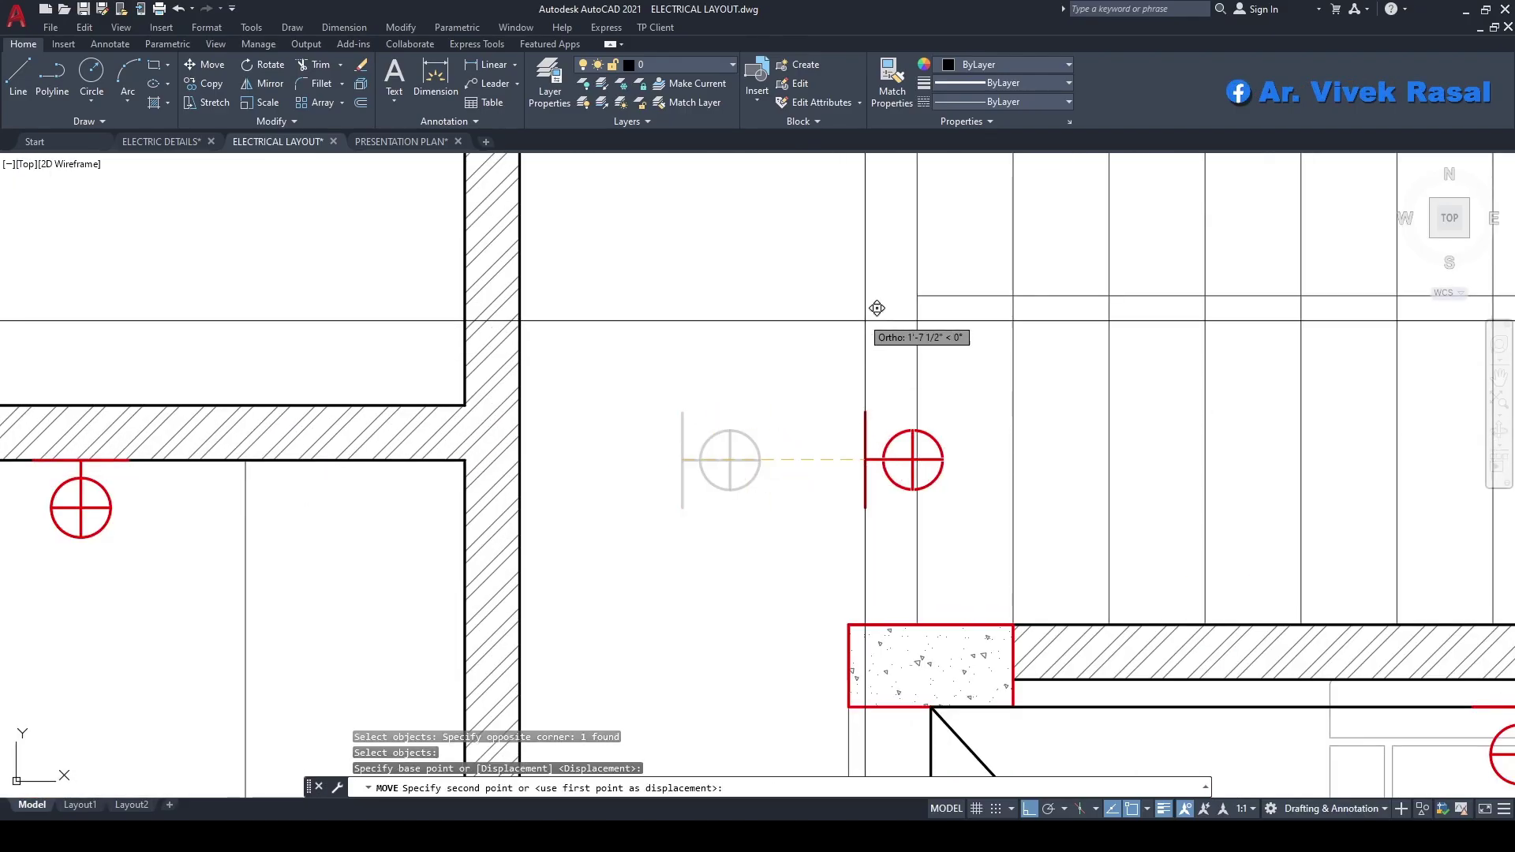
left_click(917, 296)
- Move the light symbol from the staircase's middle line straight left onto the face of the opposite passage wall
key("Return")
left_click(971, 339)
left_click(912, 247)
key("Return")
left_click(917, 296)
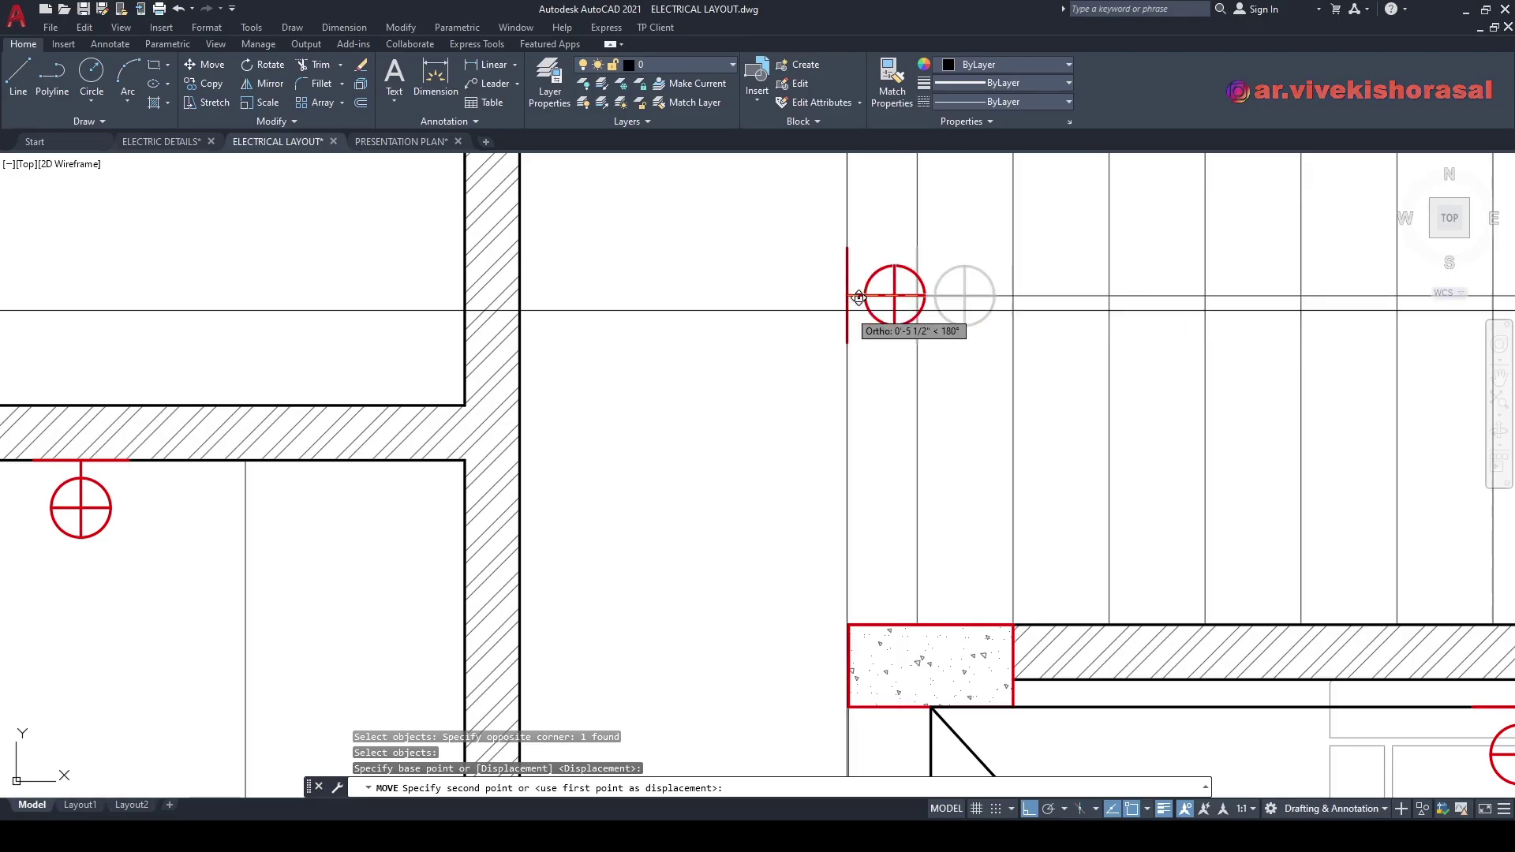
left_click(552, 297)
scroll(619, 335, "down", 7)
scroll(680, 407, "up", 1)
mouse_move(648, 438)
middle_mouse_down()
mouse_move(700, 464)
mouse_move(819, 464)
middle_mouse_up()
- Copy the passage's light symbol to the inner-edge midpoints of the two left-wall windows in the small rooms above
type("co")
key("space")
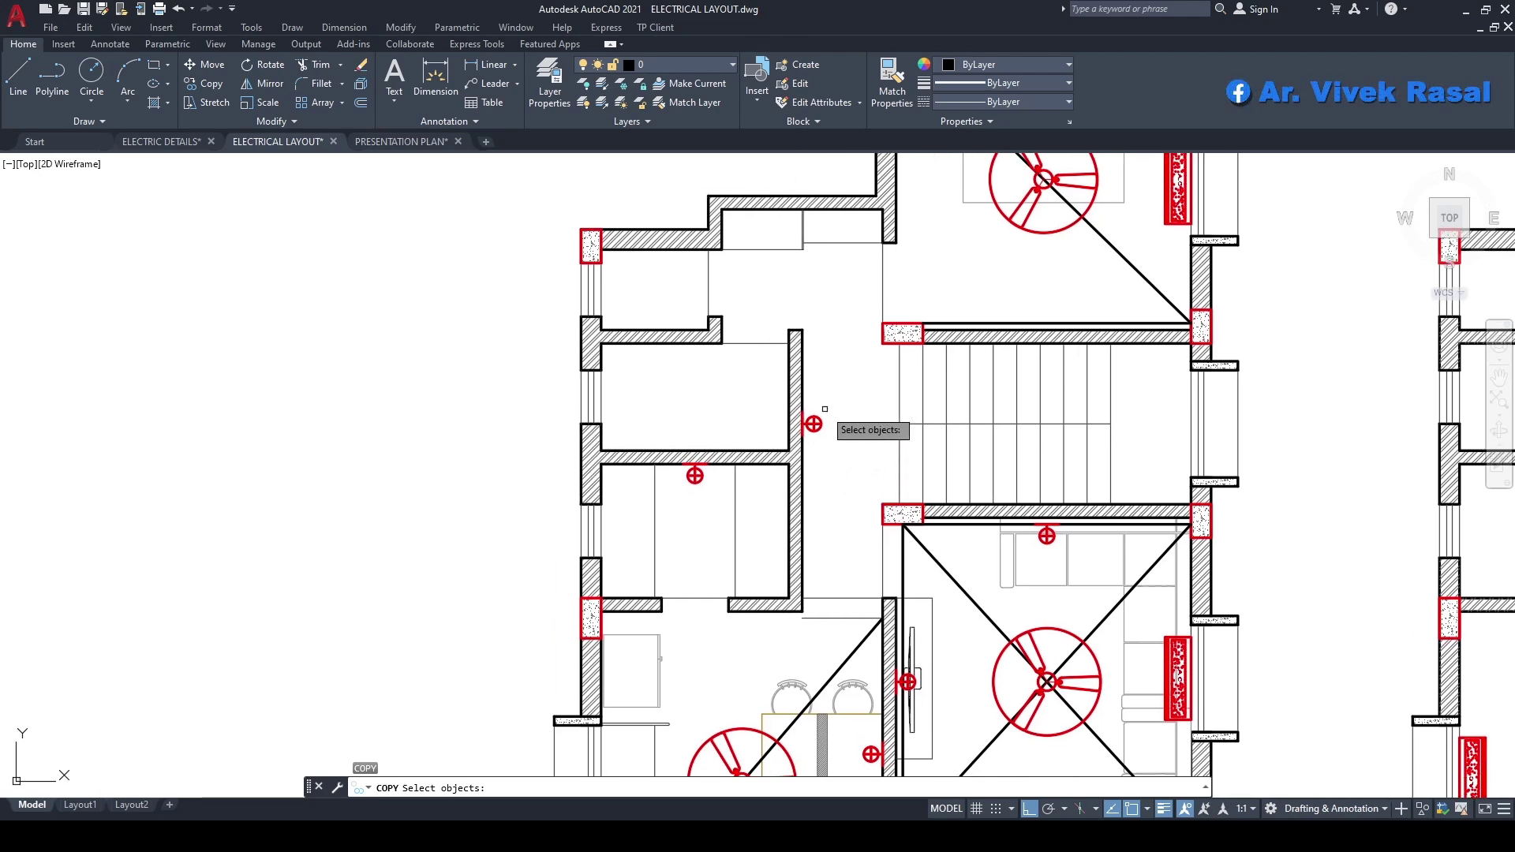
scroll(833, 408, "up", 4)
key("space")
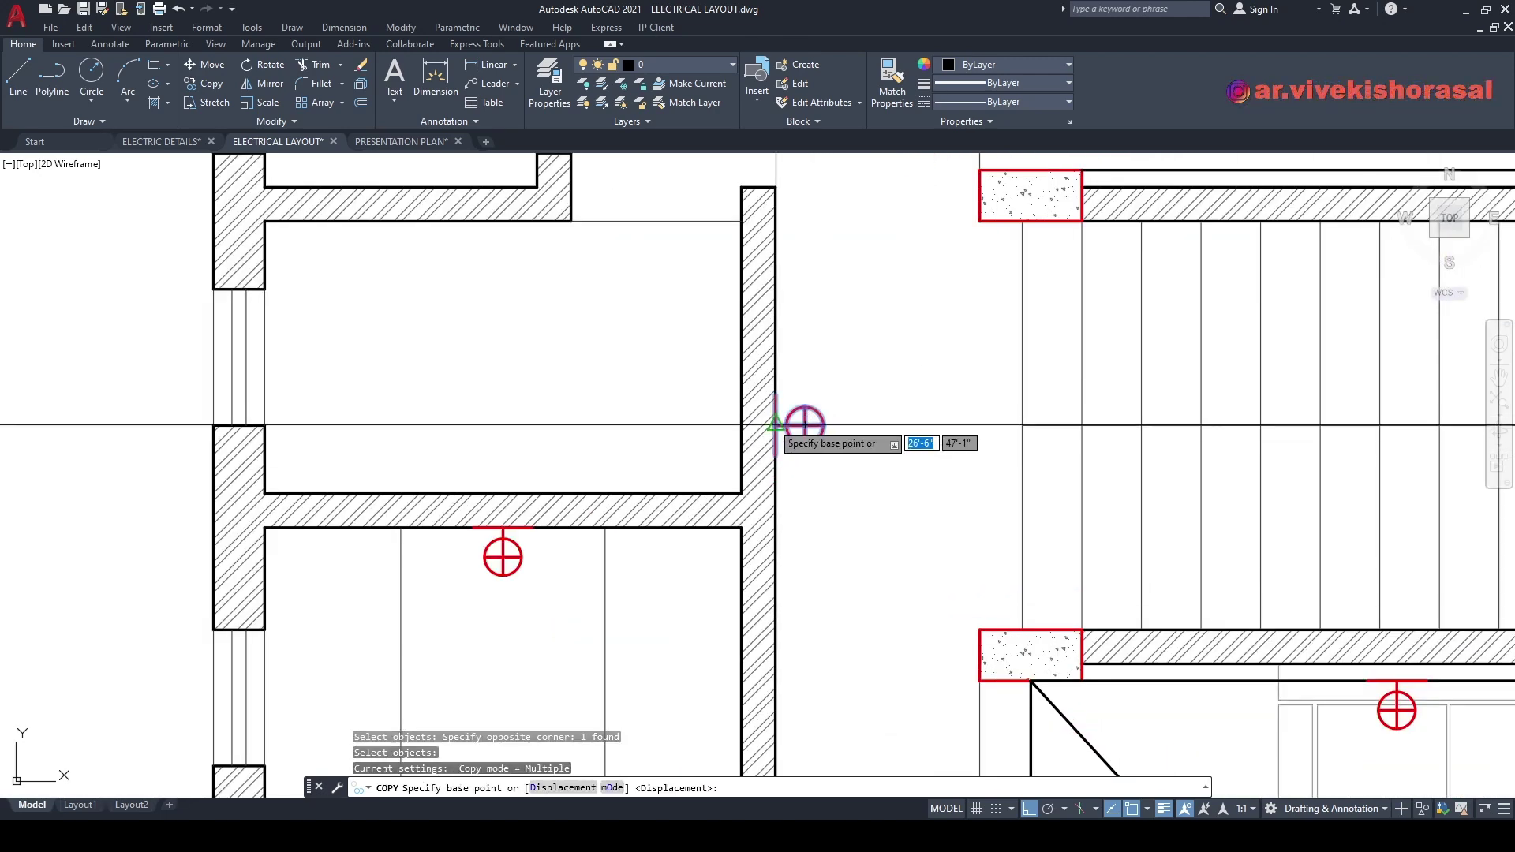
left_click(775, 424)
middle_click_drag(612, 423, 875, 491)
middle_click_drag(652, 255, 636, 570)
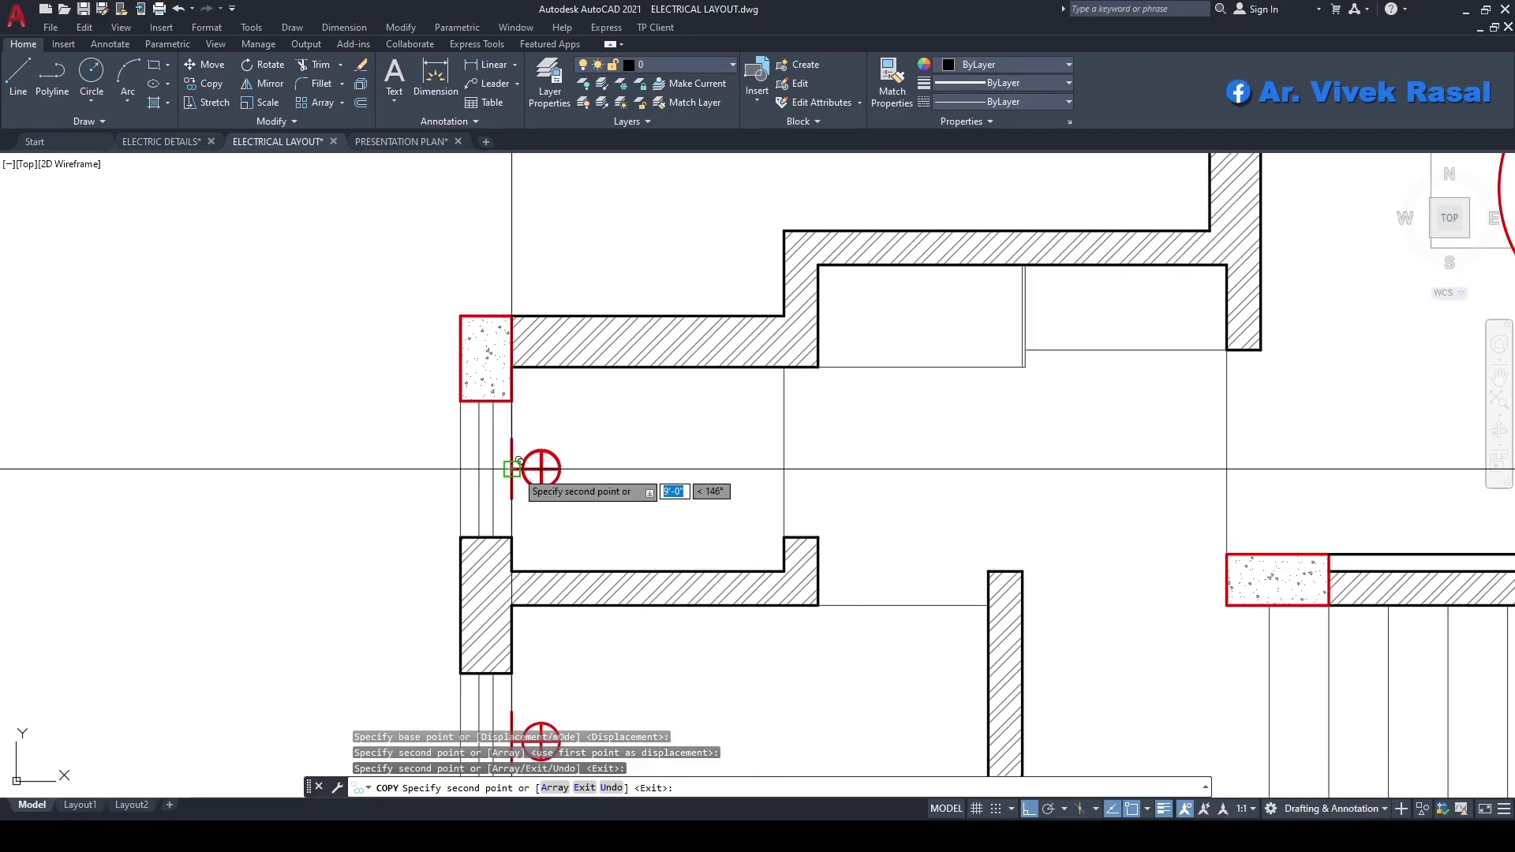
- Place another copy of the light symbol in the open space in front of the wardrobe recess, with ortho switched off
scroll(524, 471, "down", 2)
scroll(780, 388, "up", 2)
key("F8")
left_click(752, 474)
key("Escape")
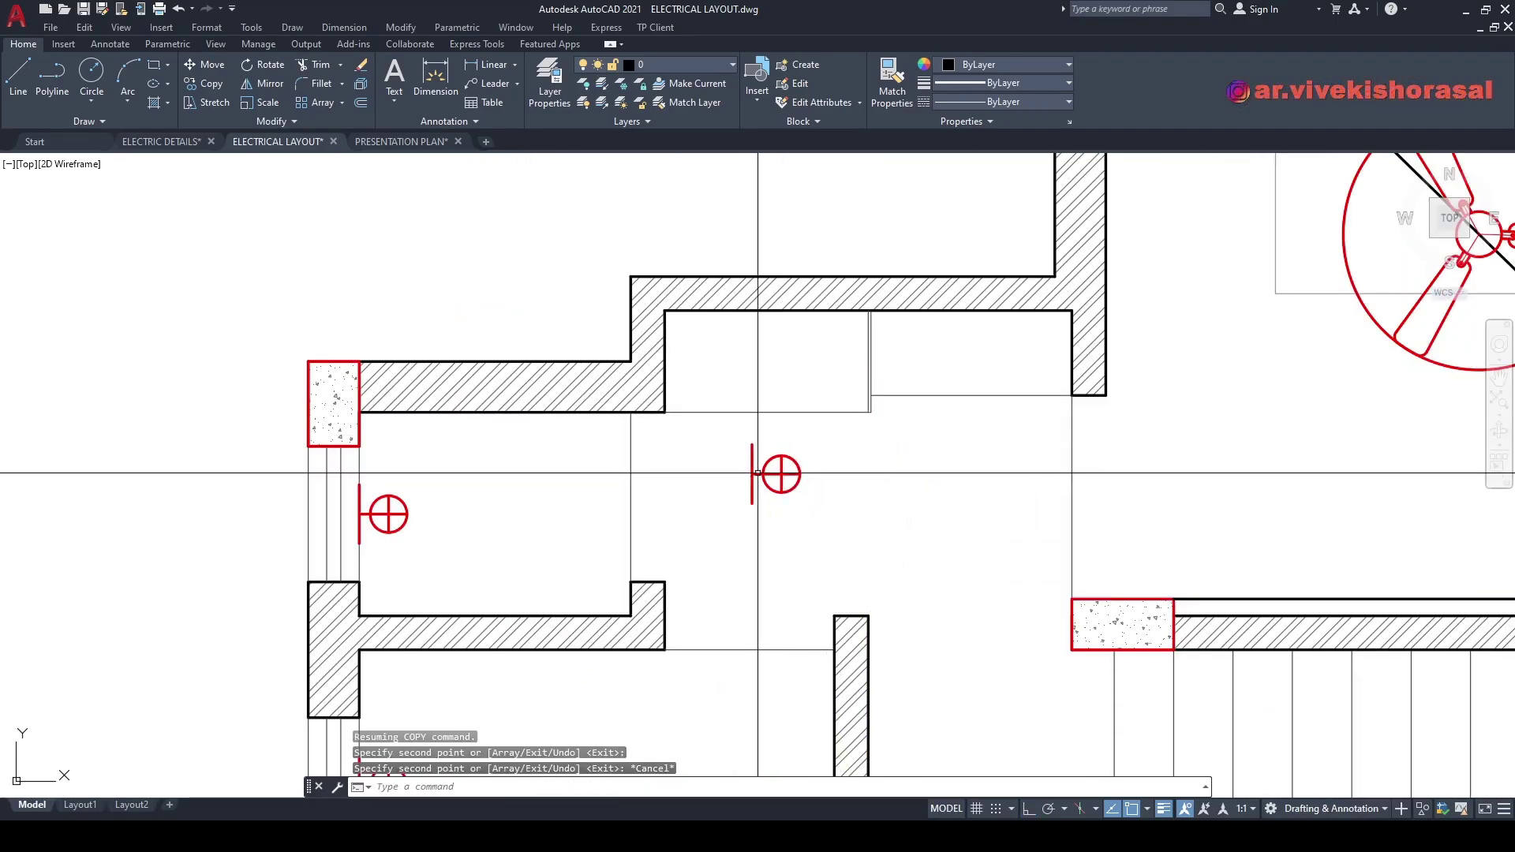
- Rotate the light symbol in front of the wardrobe recess 90° clockwise so that its base line faces up
left_click(781, 473)
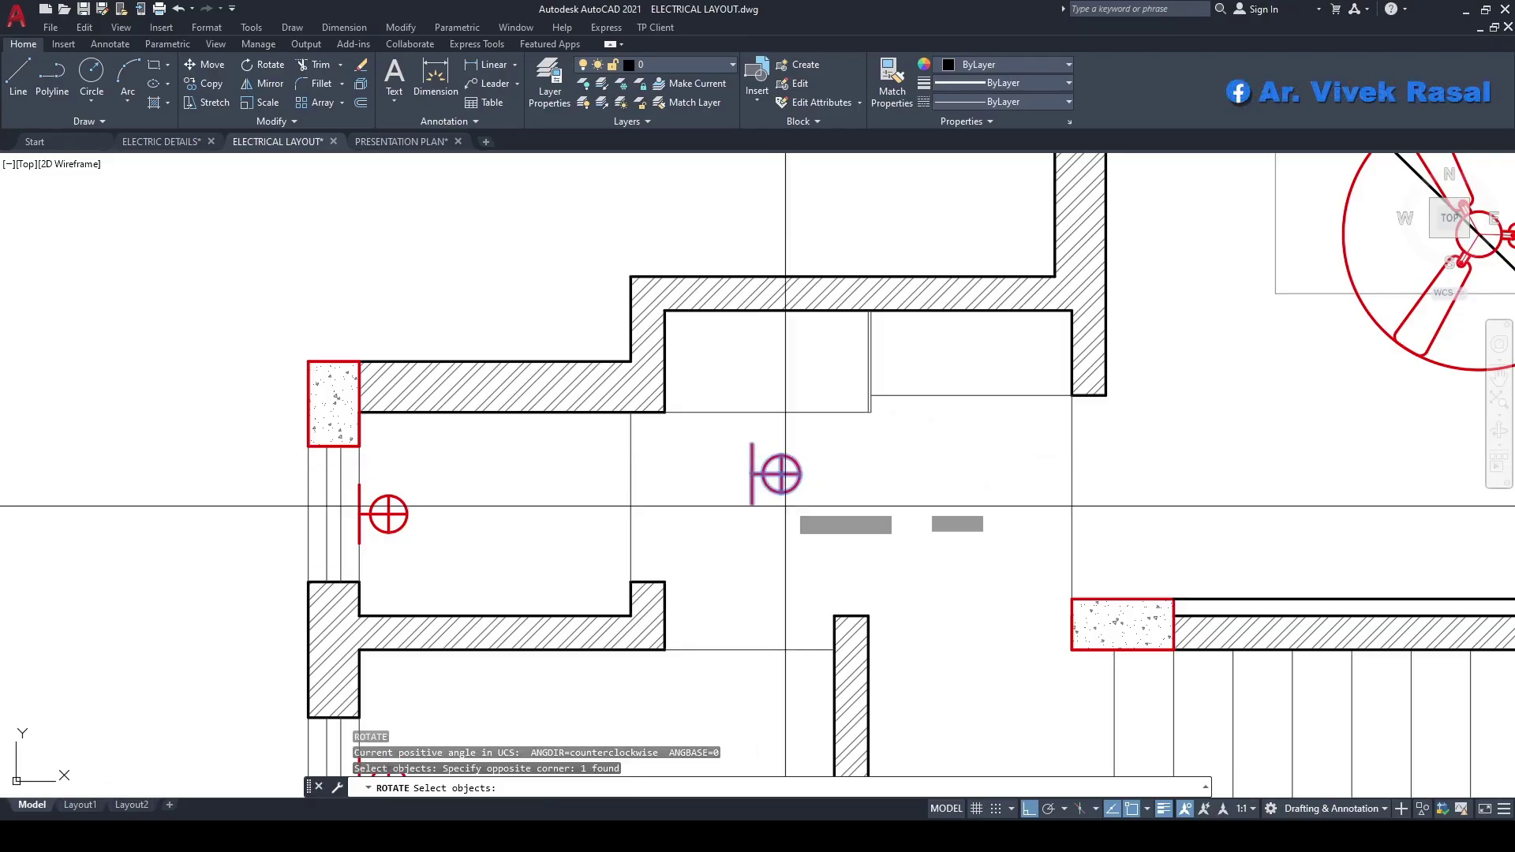
key("Return")
left_click(775, 468)
left_click(775, 557)
middle_click_drag(775, 467, 733, 493)
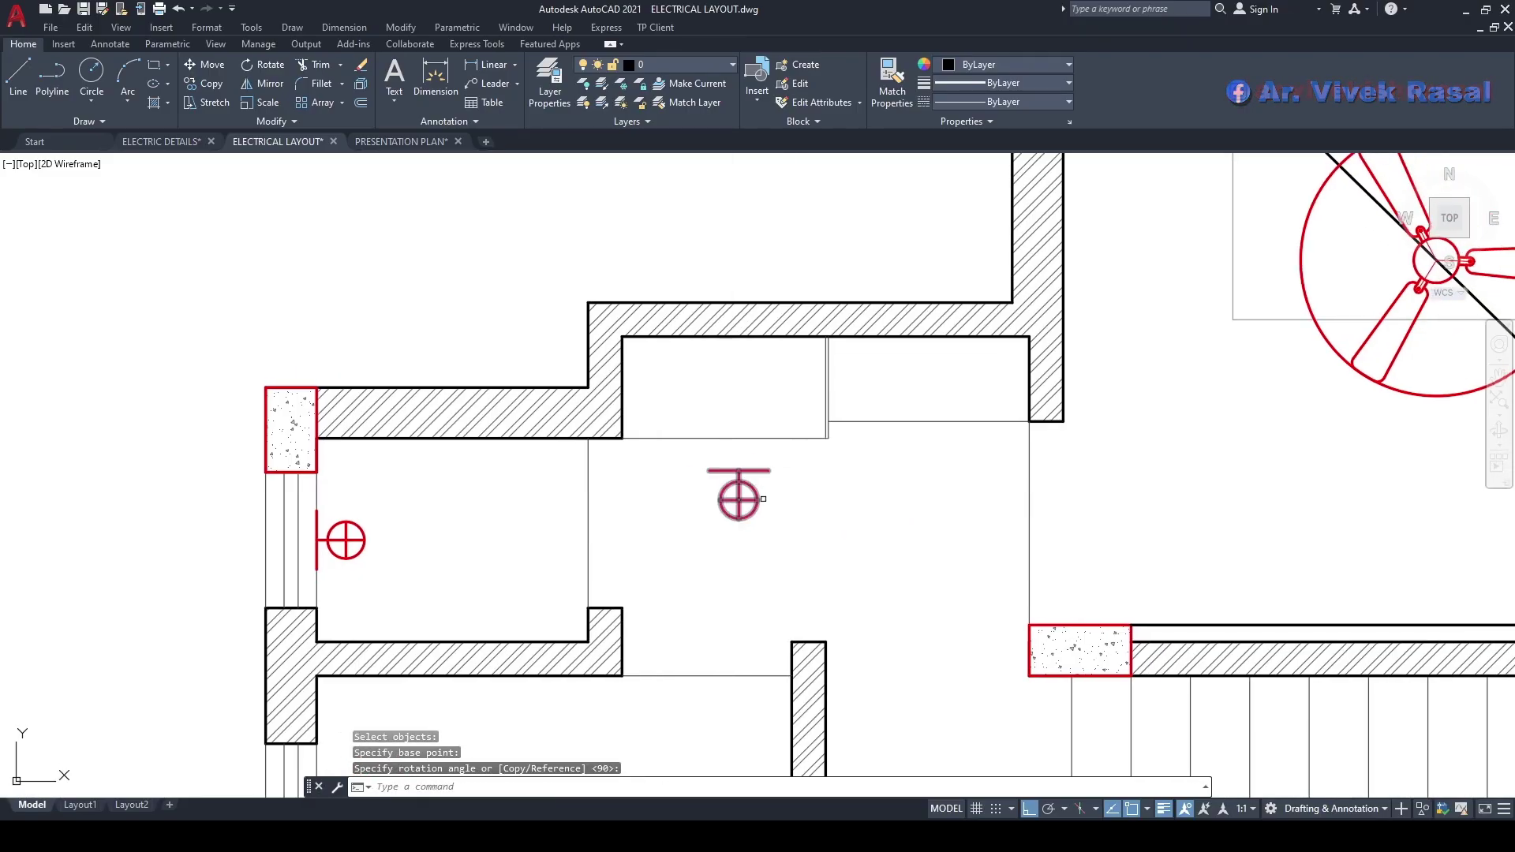
- Move the rotated light symbol by its base line's midpoint to the middle of the wardrobe recess's front edge
type("m")
key("Return")
left_click(767, 552)
left_click(728, 483)
key("Return")
left_click(739, 471)
left_click(724, 438)
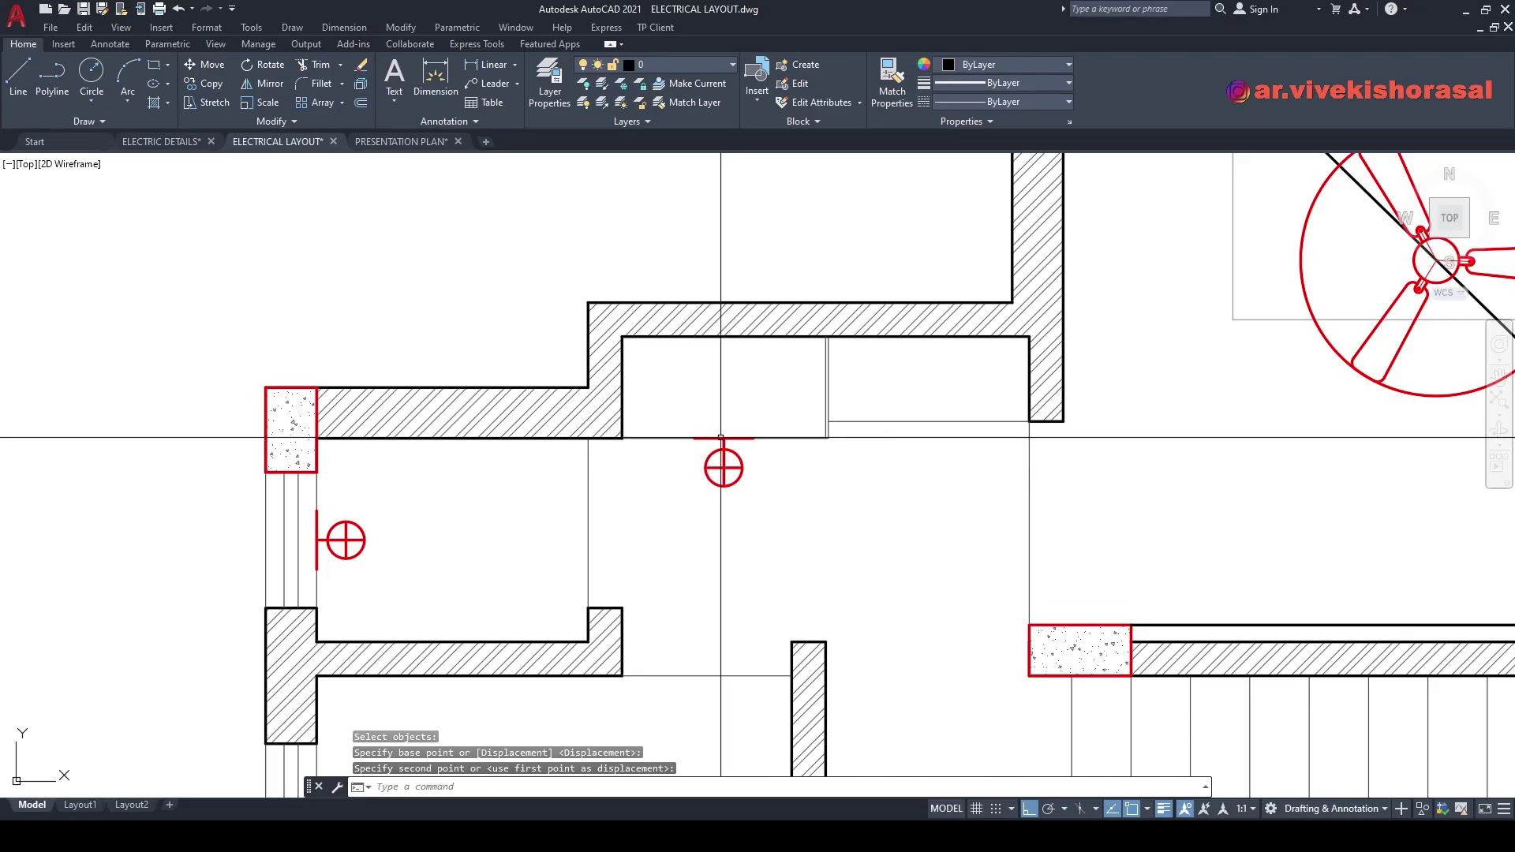
- Move the light symbol from the recess's front edge straight up to the inner face of the back wall
scroll(742, 495, "up", 2)
key("Return")
left_click(742, 494)
left_click(719, 471)
key("Return")
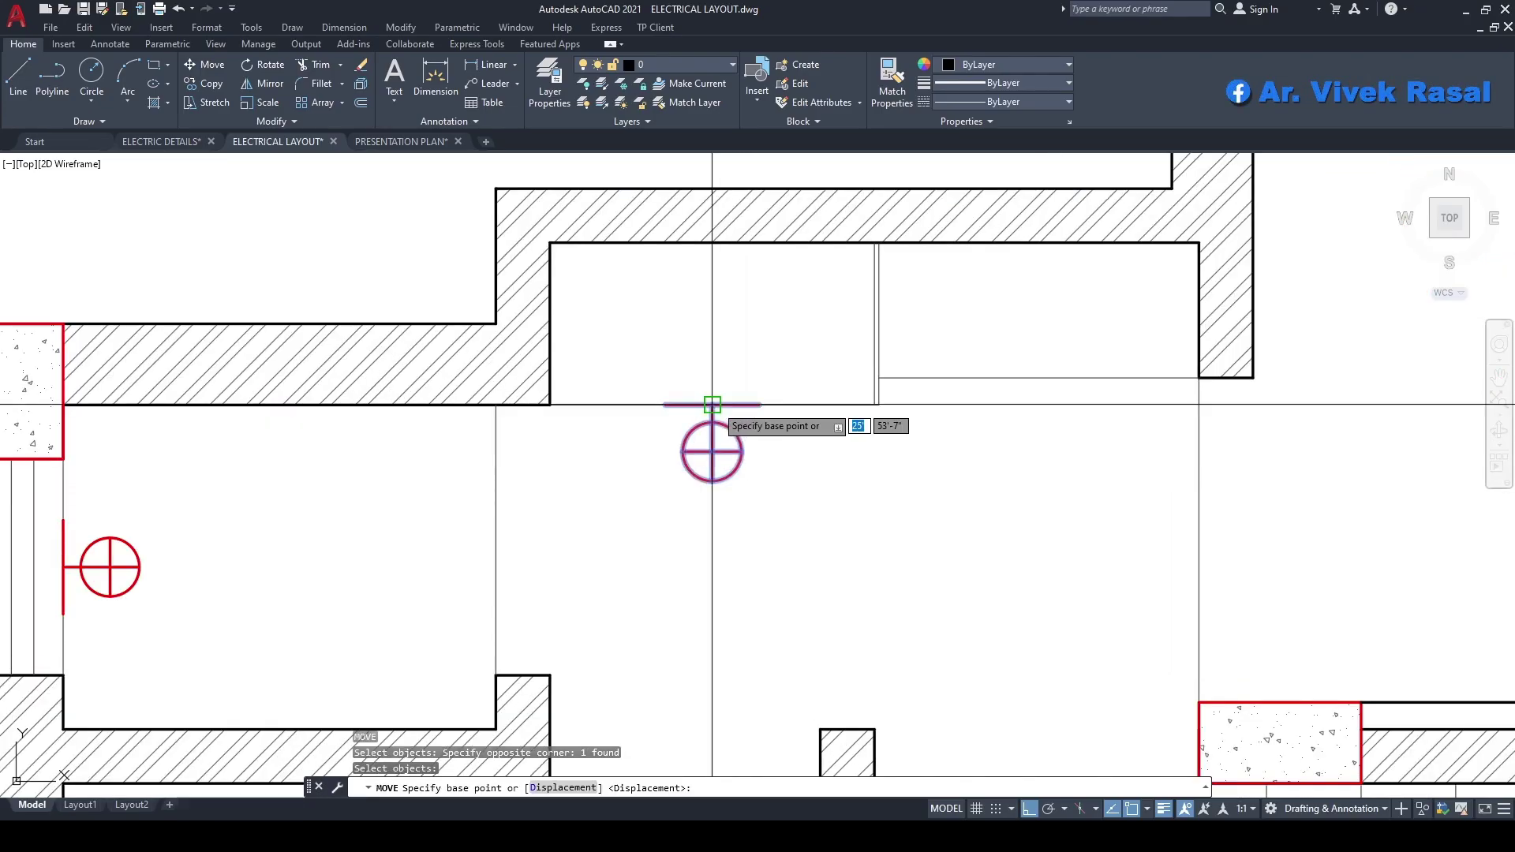
left_click(712, 405)
left_click(712, 244)
- Copy the wardrobe recess's light symbol to the bedroom's upper wall behind the bed, in line with the ceiling fan
scroll(777, 408, "down", 3)
middle_click_drag(801, 409, 699, 389)
scroll(748, 407, "down", 2)
type("ct o")
key("Return")
middle_click_drag(784, 419, 795, 462)
middle_click_drag(795, 554, 782, 493)
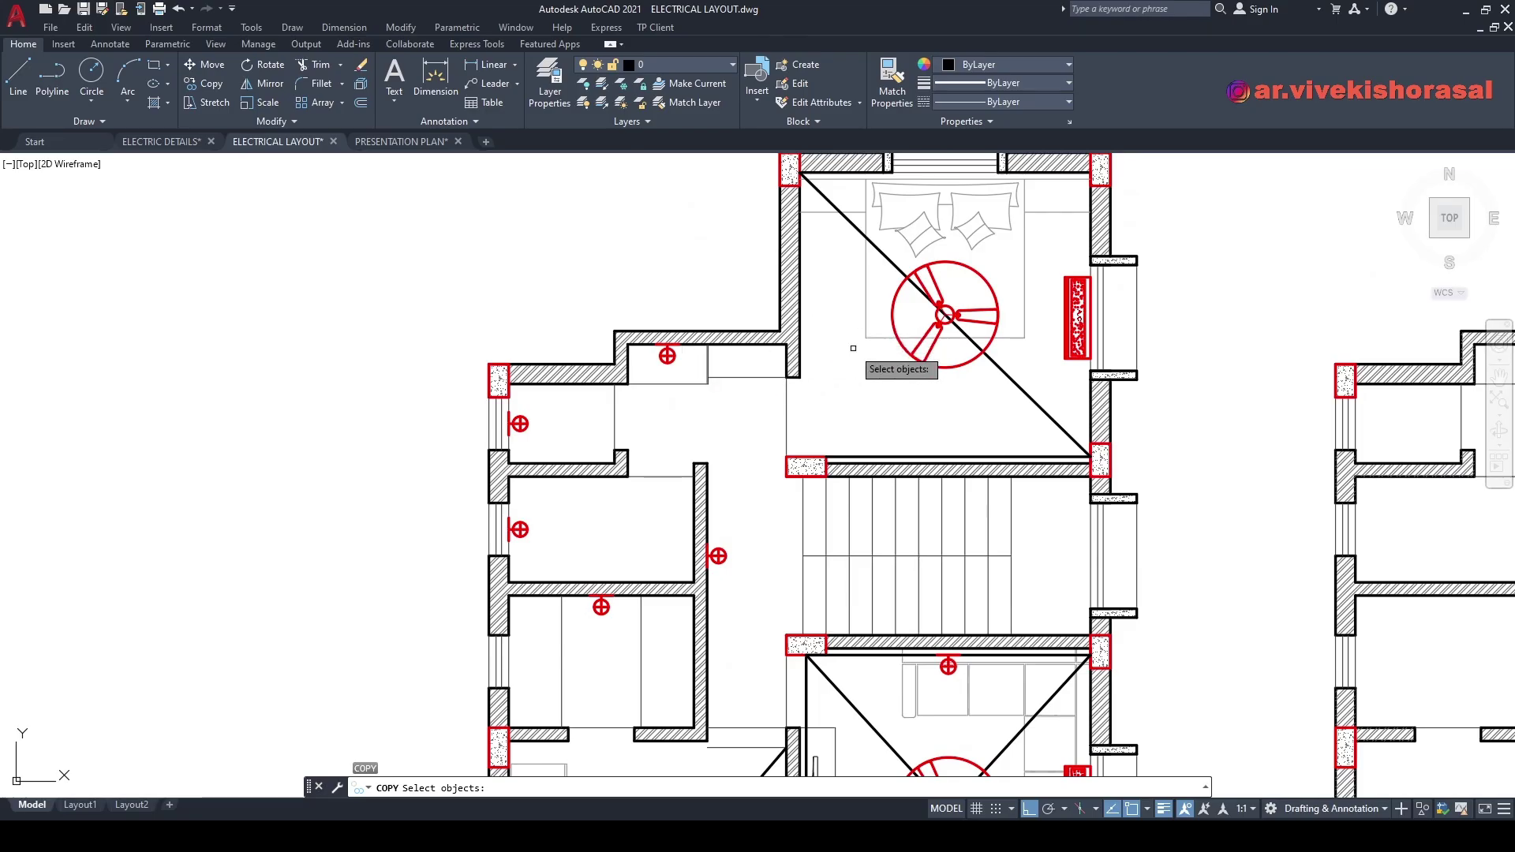
middle_click_drag(813, 302, 841, 390)
scroll(675, 478, "up", 3)
left_click(771, 390)
left_click(726, 339)
key("Return")
left_click(750, 339)
scroll(839, 298, "down", 5)
scroll(908, 315, "up", 8)
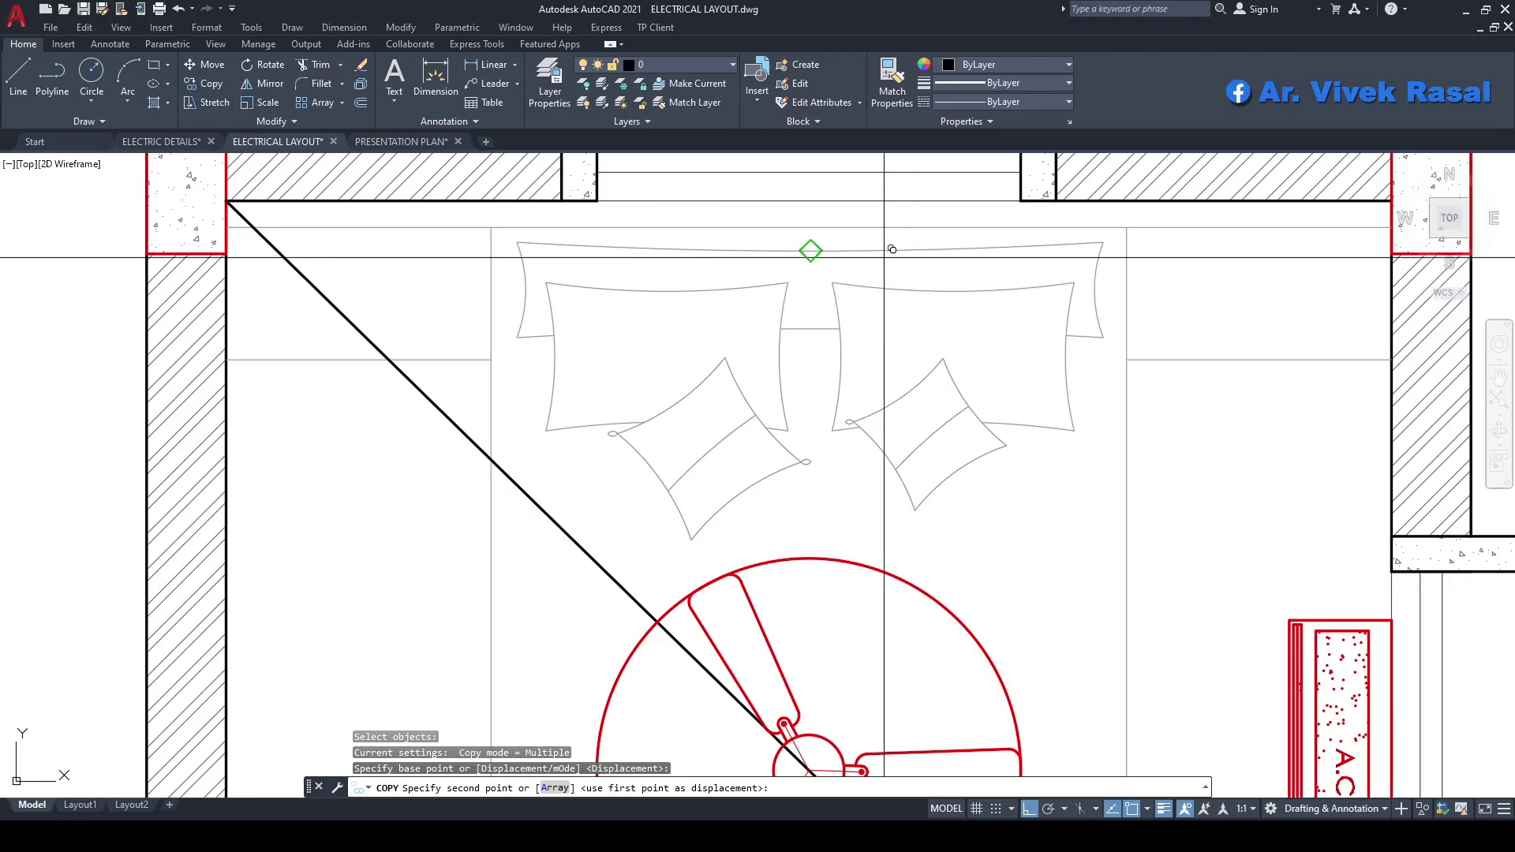
left_click(823, 201)
scroll(838, 215, "down", 5)
- Place another copy of the light symbol in the free space below the bedroom's ceiling fan
middle_click_drag(806, 501, 814, 438)
key("F8")
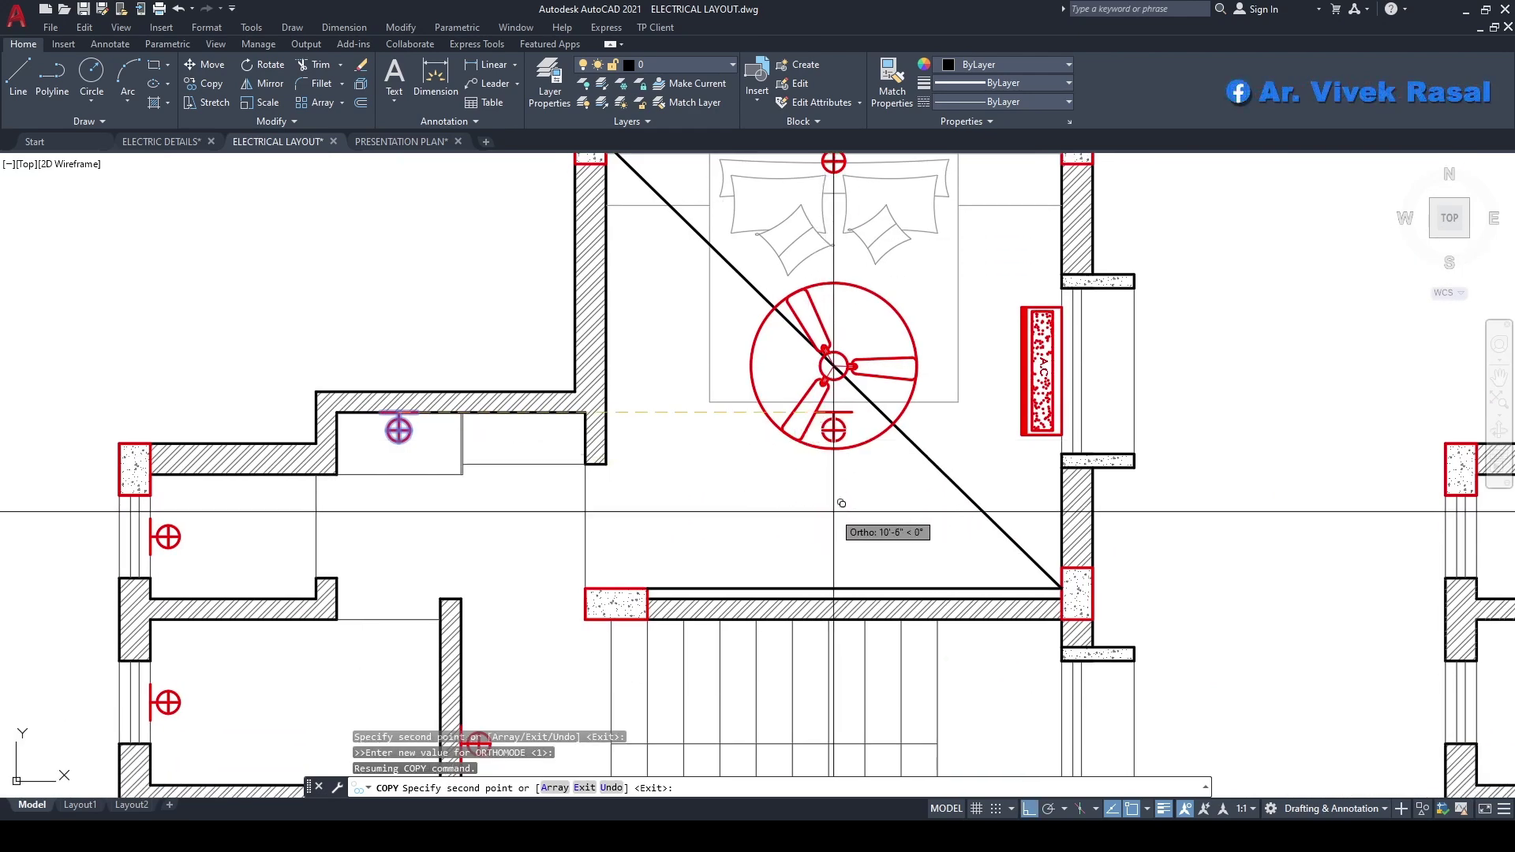
left_click(849, 538)
key("Escape")
- Rotate the light symbol below the bedroom fan 180° about its base line's midpoint so that the base line faces down
type("RO")
key("space")
scroll(859, 527, "up", 2)
left_click(873, 566)
left_click(825, 539)
key("space")
left_click(820, 528)
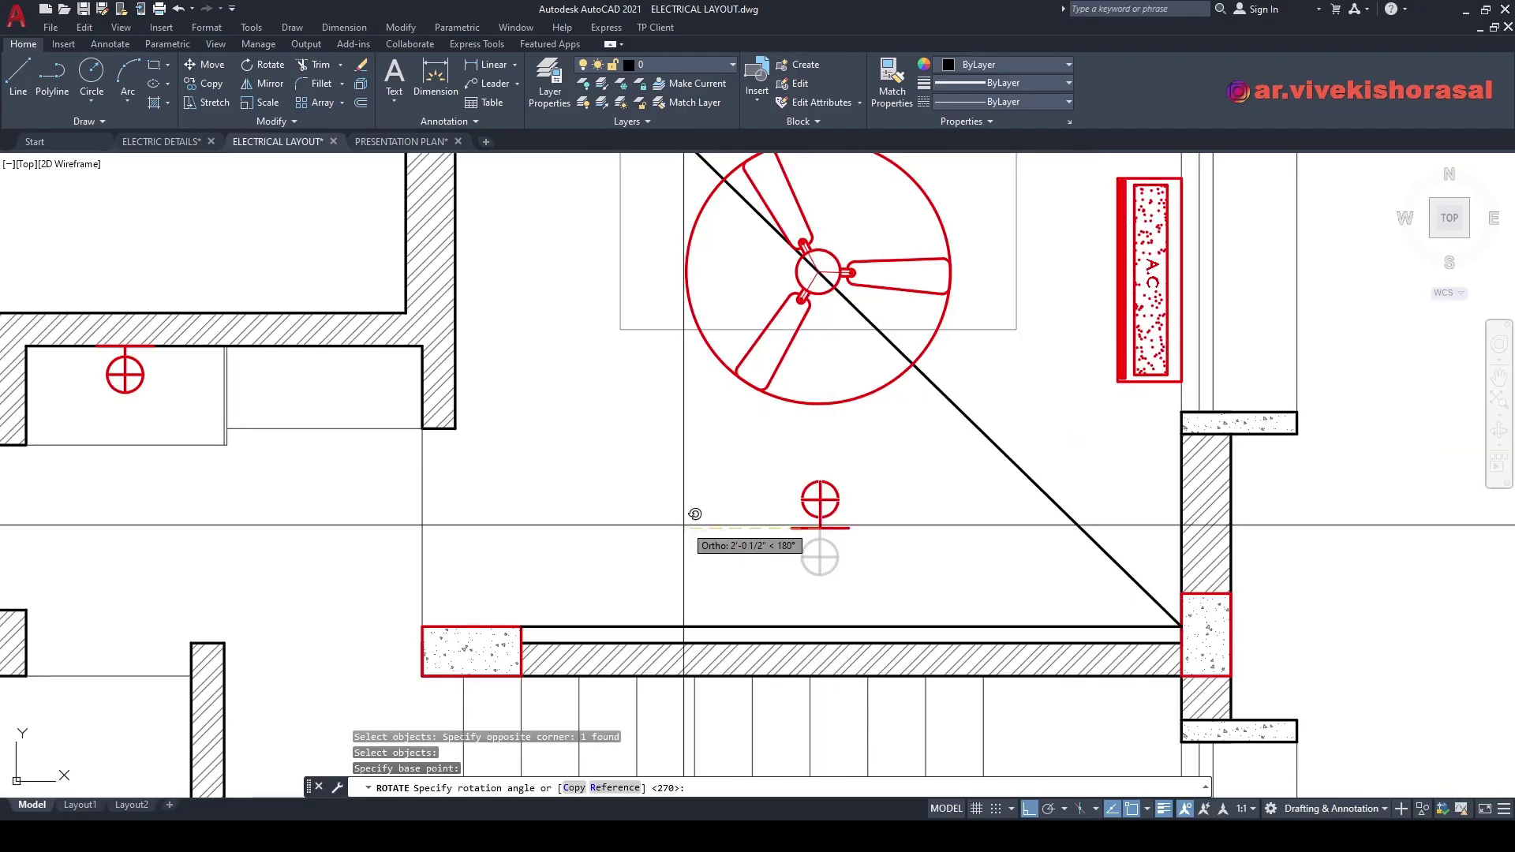
left_click(699, 513)
middle_click_drag(820, 586, 775, 568)
- Move the light symbol below the bedroom's ceiling fan to the mid between two points taken on the room's opposite side walls
type("M")
key("space")
left_click_drag(822, 552, 756, 498)
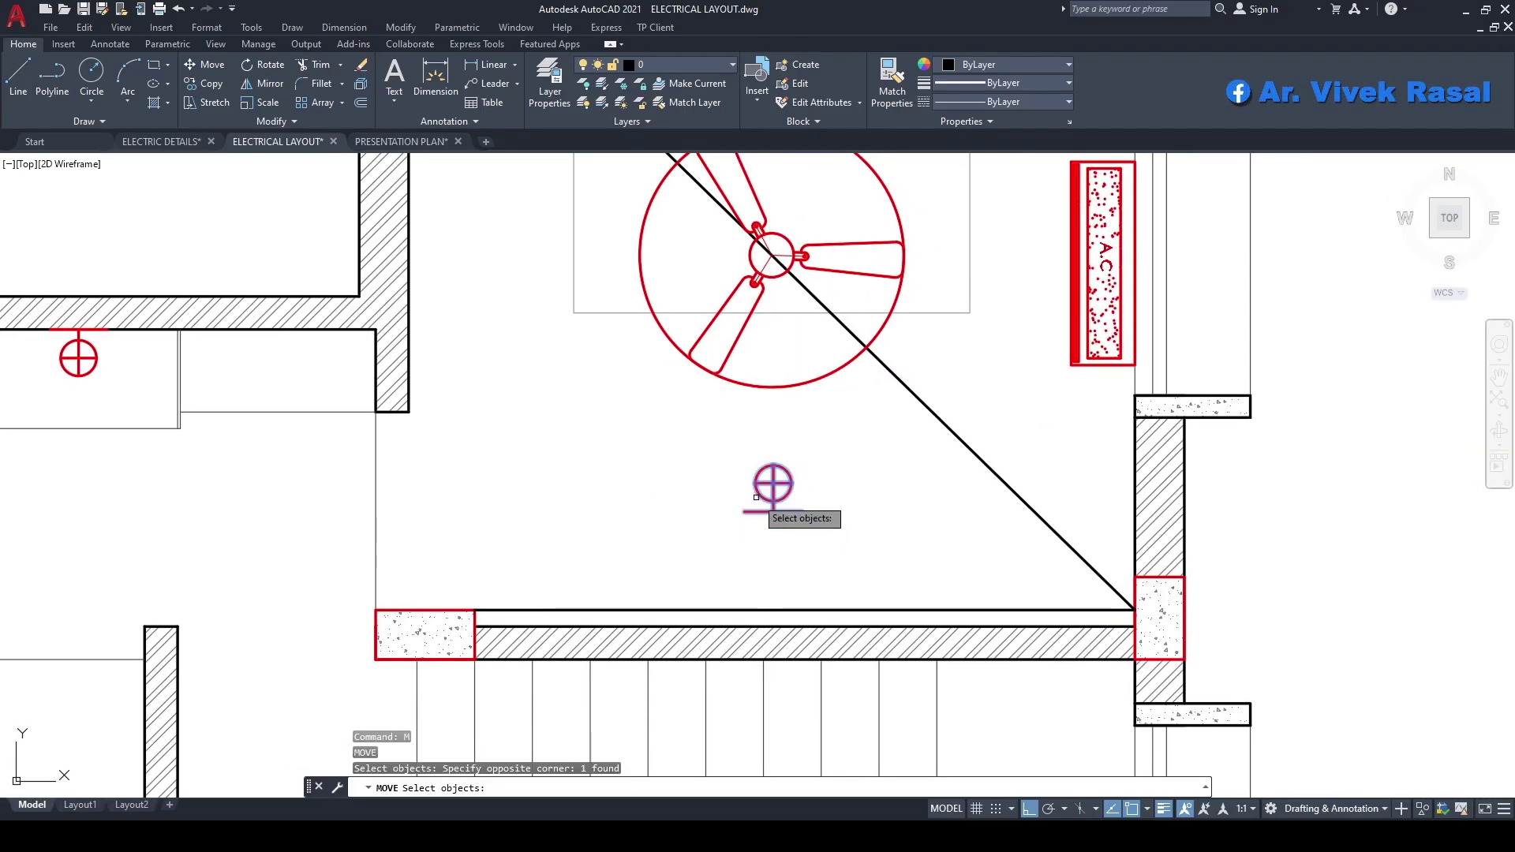
key("space")
scroll(1042, 371, "down", 2)
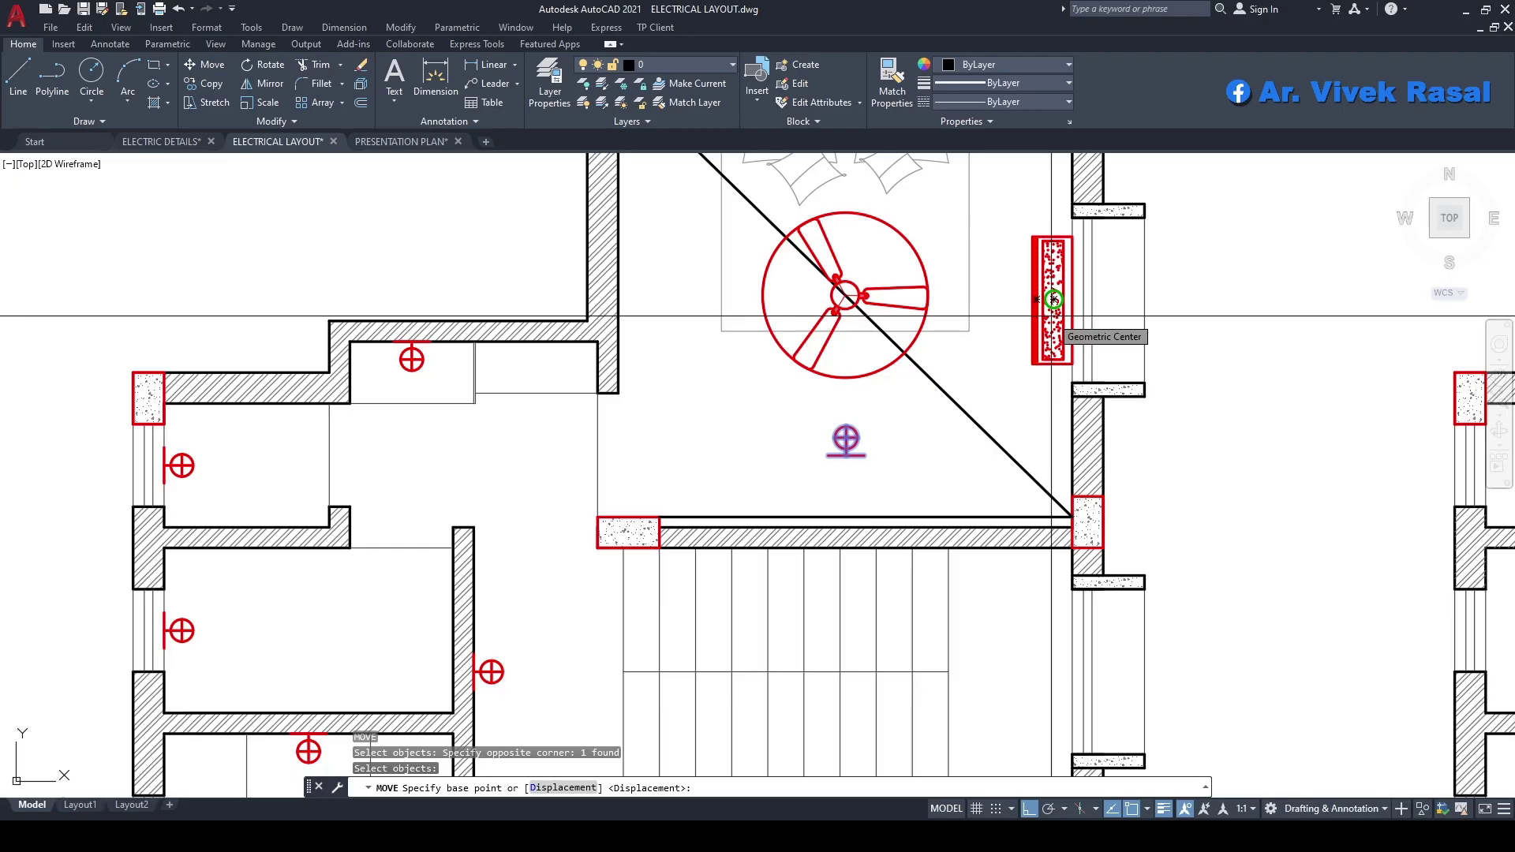
scroll(821, 493, "up", 3)
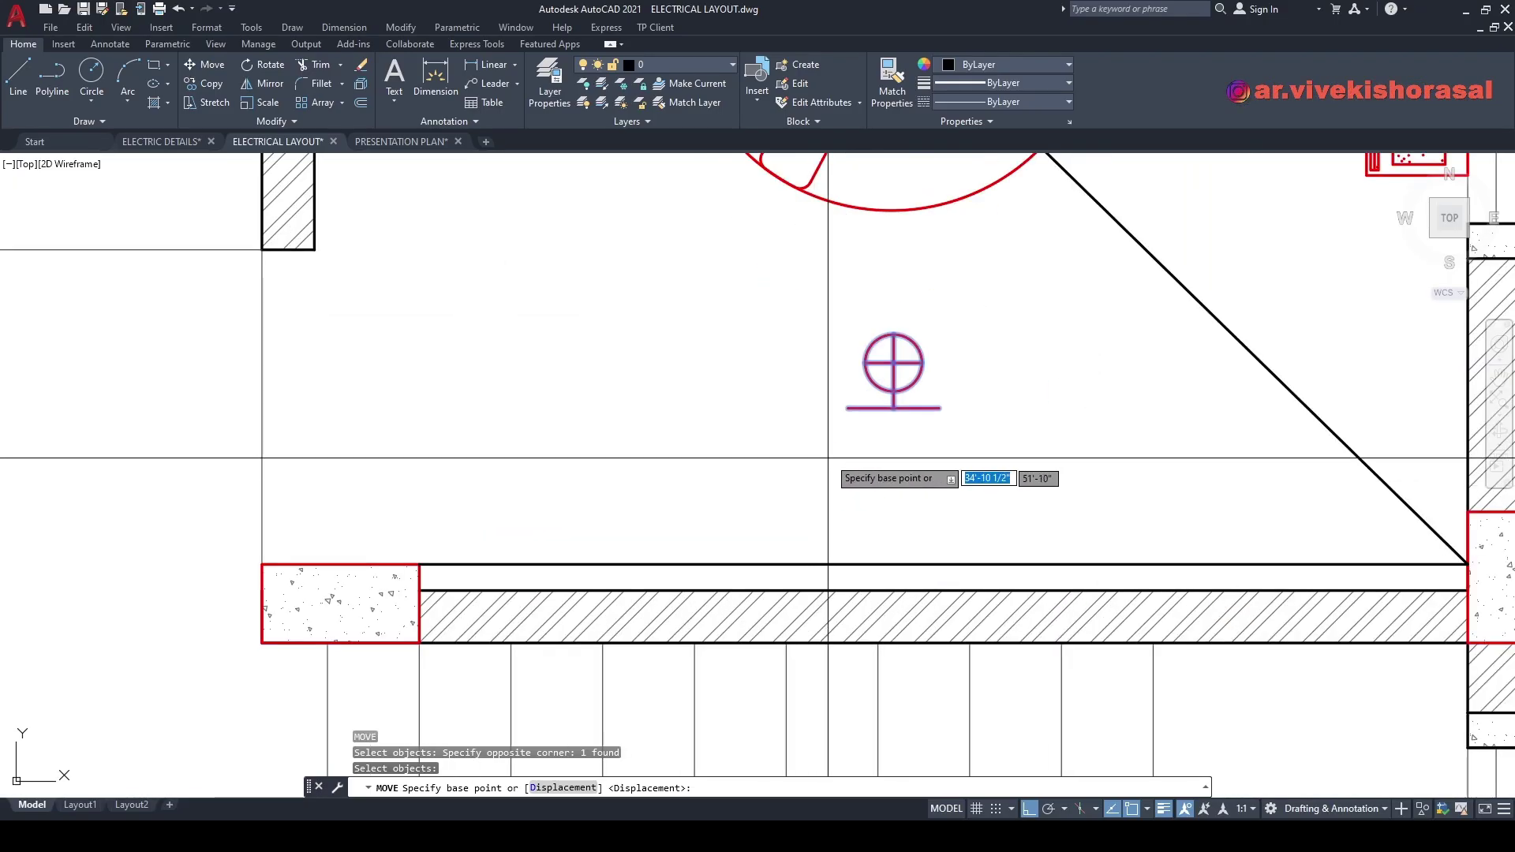
left_click(894, 408)
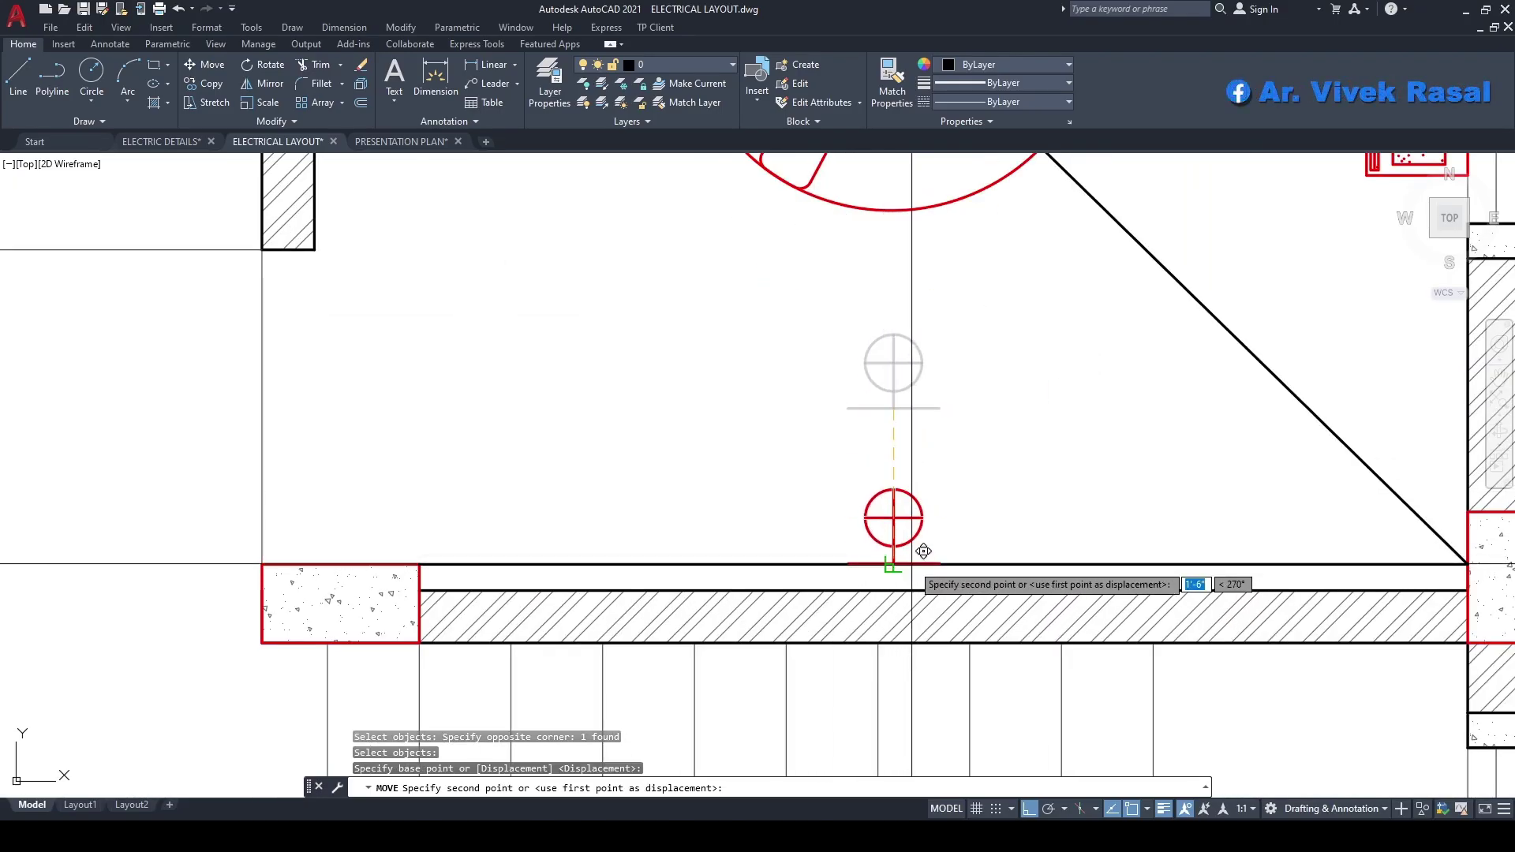
scroll(913, 550, "down", 1)
right_click(775, 444, "shift")
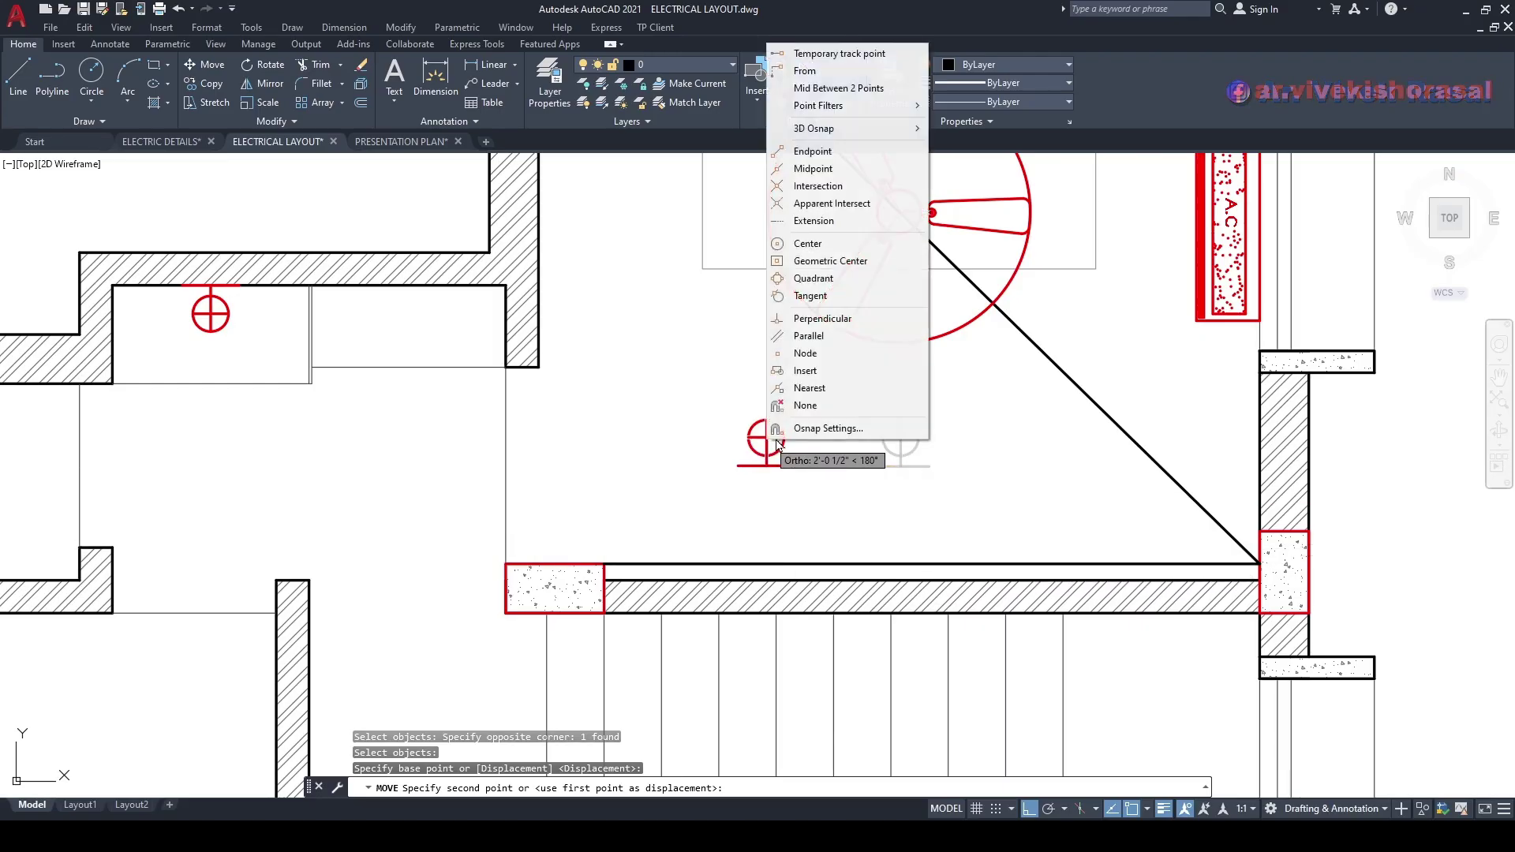
left_click(832, 89)
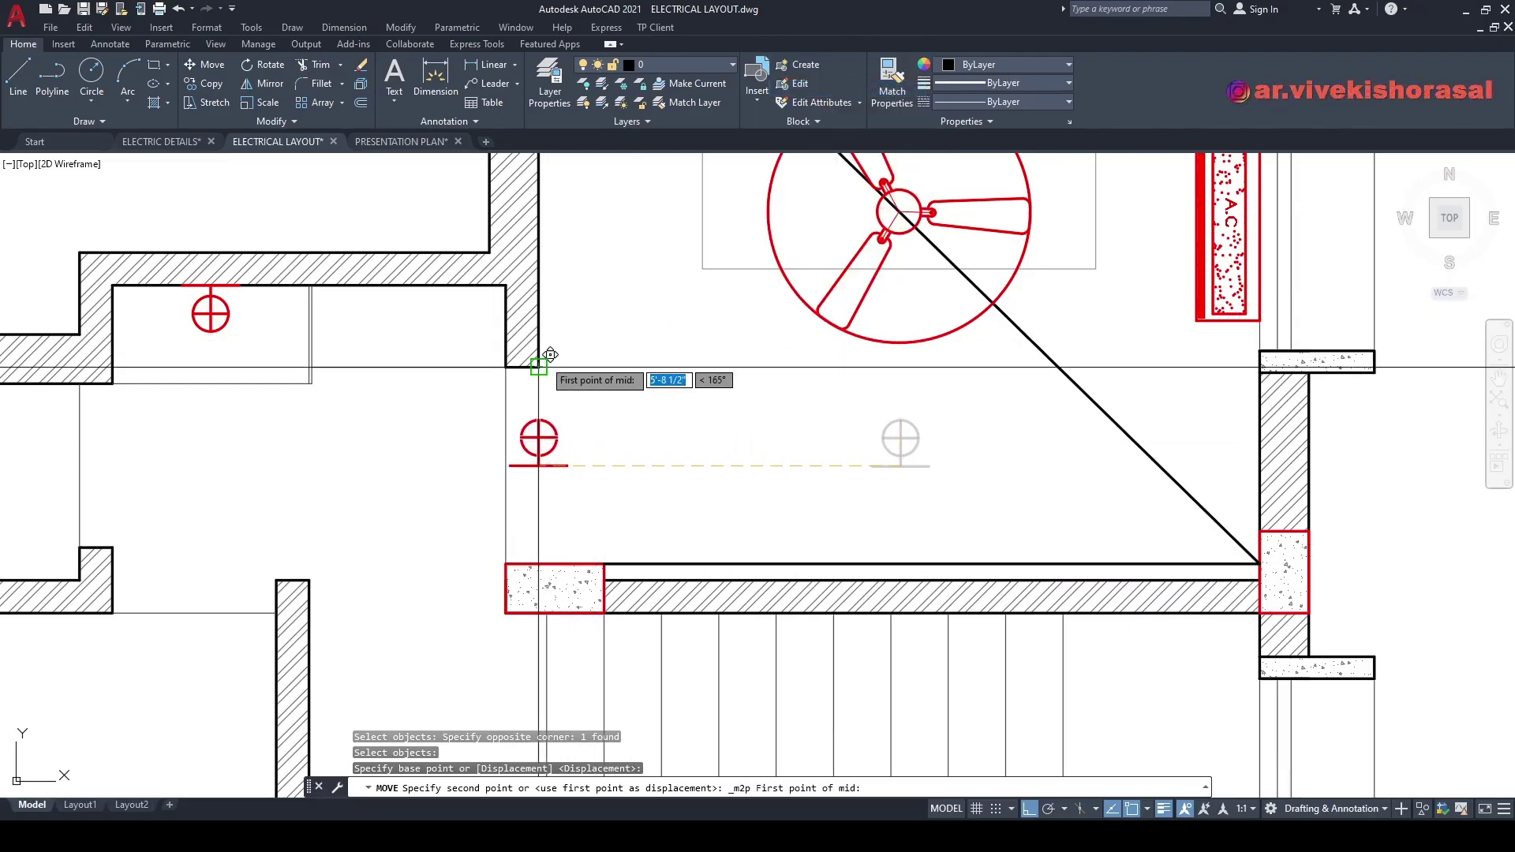
left_click(1198, 320)
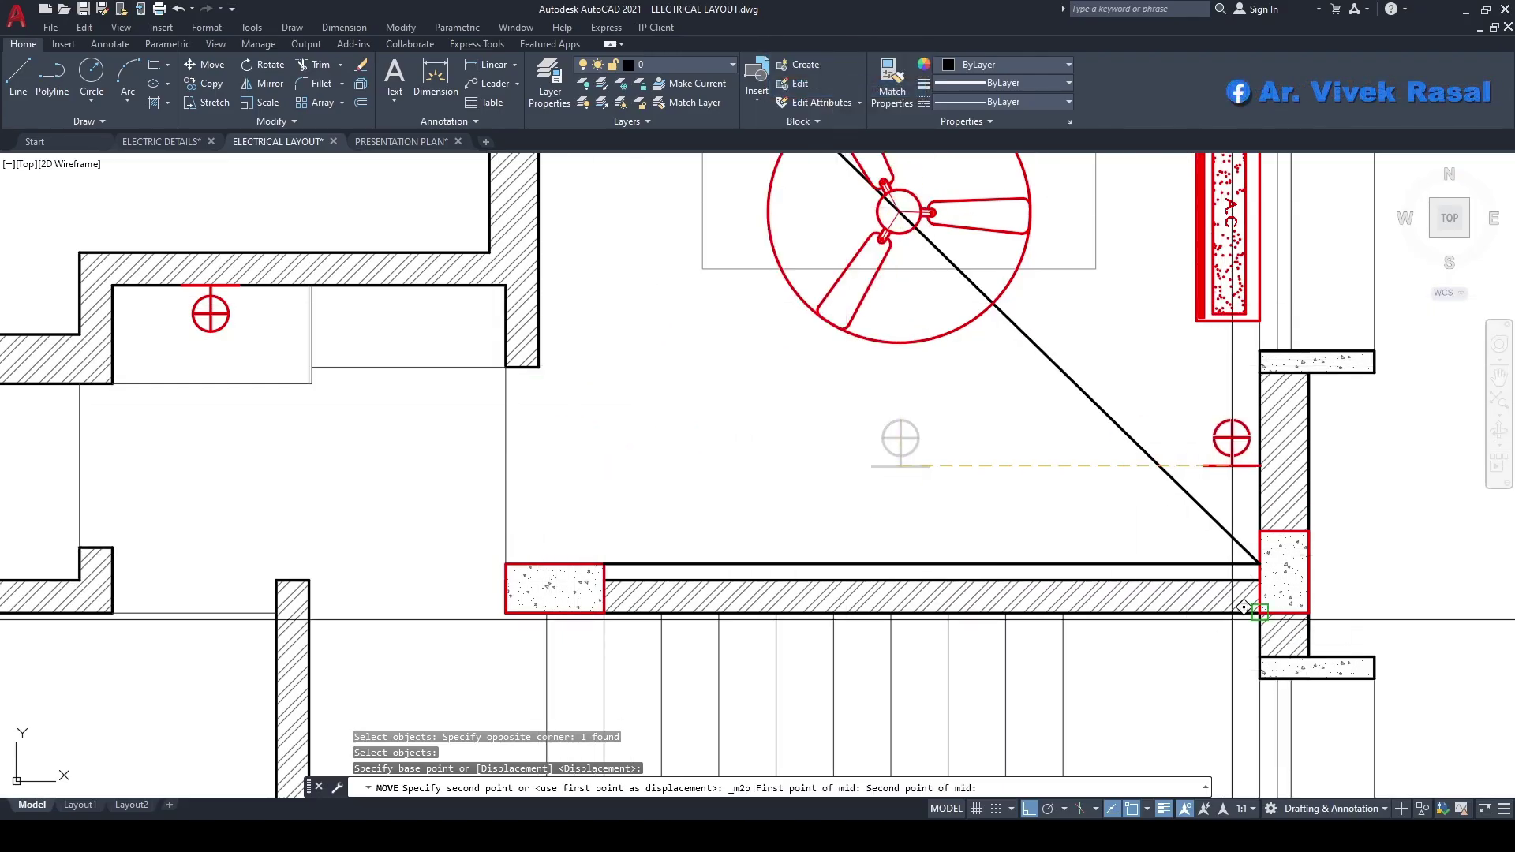
left_click(1261, 566)
- Move the centred light symbol straight down onto the horizontal line in front of the bedroom's lower wall
key("space")
left_click(930, 487)
left_click(901, 464)
key("space")
left_click(899, 466)
left_click(899, 563)
- Delete the bedroom's diagonal line and the thick horizontal line running along its lower wall between the columns
scroll(923, 509, "down", 4)
mouse_move(942, 453)
middle_mouse_down()
mouse_move(893, 513)
mouse_move(783, 383)
middle_mouse_up()
left_click(831, 428)
left_click(811, 454)
key("Delete")
scroll(691, 332, "up", 3)
scroll(807, 580, "up", 4)
left_click(808, 534)
left_click(782, 467)
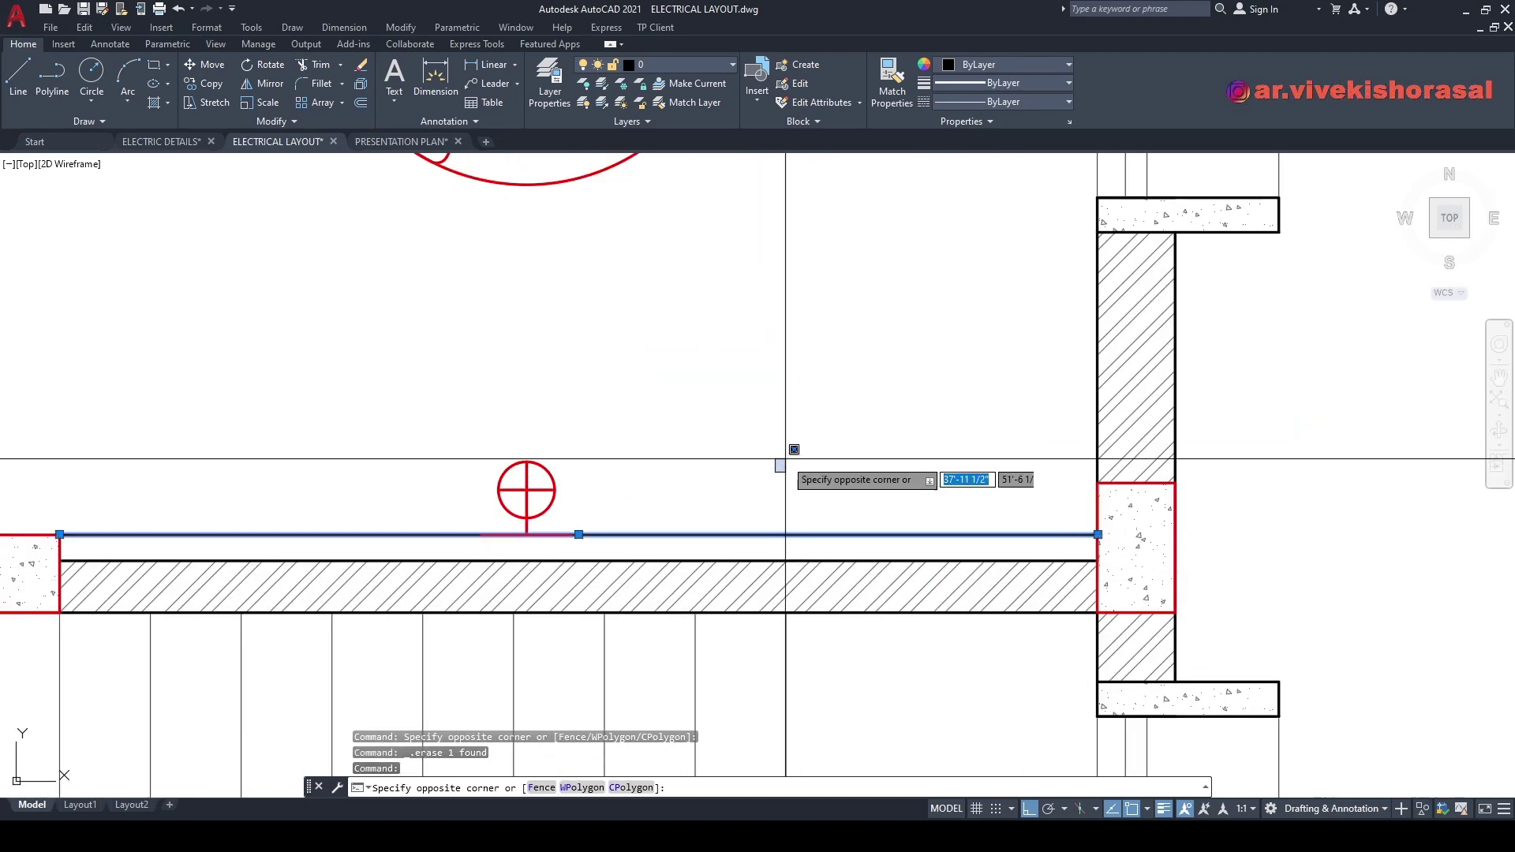
left_click(787, 454)
key("Delete")
middle_click_drag(672, 459, 866, 443)
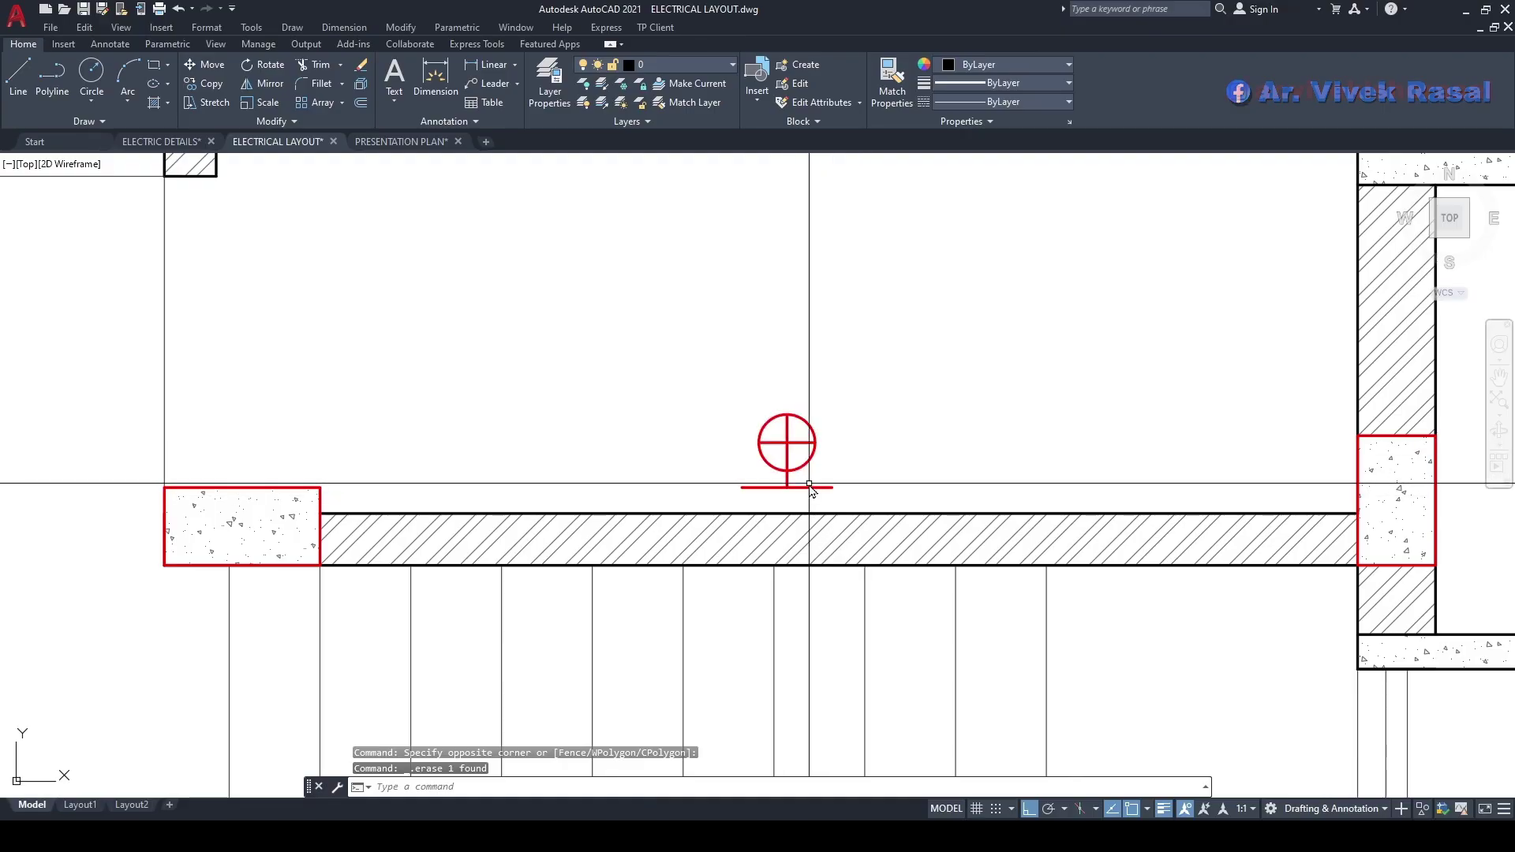
type("m")
key("Return")
scroll(794, 514, "up", 2)
scroll(785, 489, "down", 2)
middle_click_drag(781, 489, 865, 460)
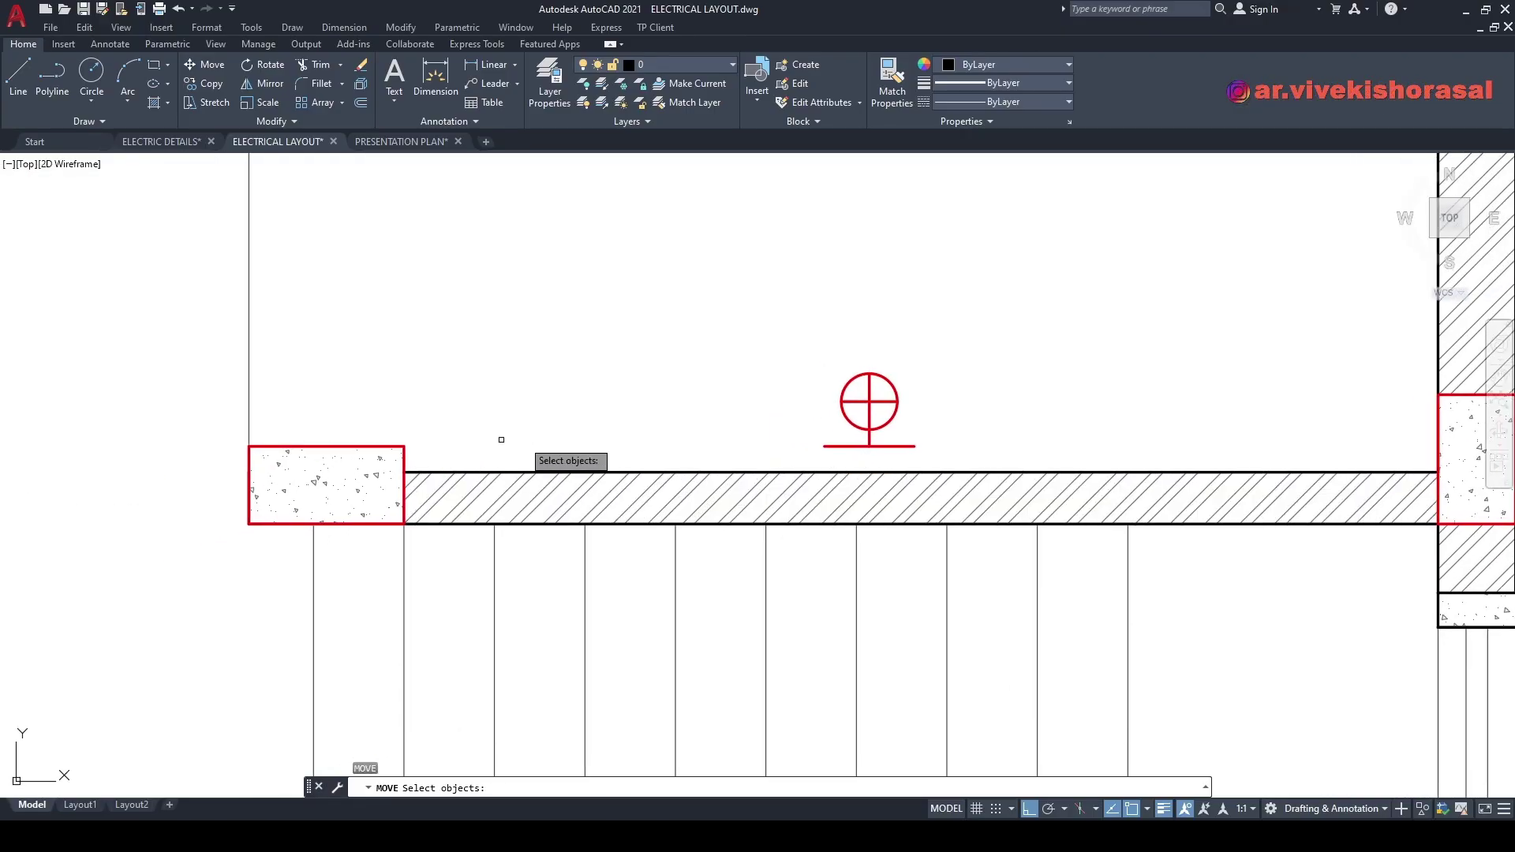
key("Escape")
type("l")
key("Return")
key("Escape")
- On the ELEVATION layer, draw a 10' horizontal line between the two columns, level with the light symbol's base line
left_click(636, 64)
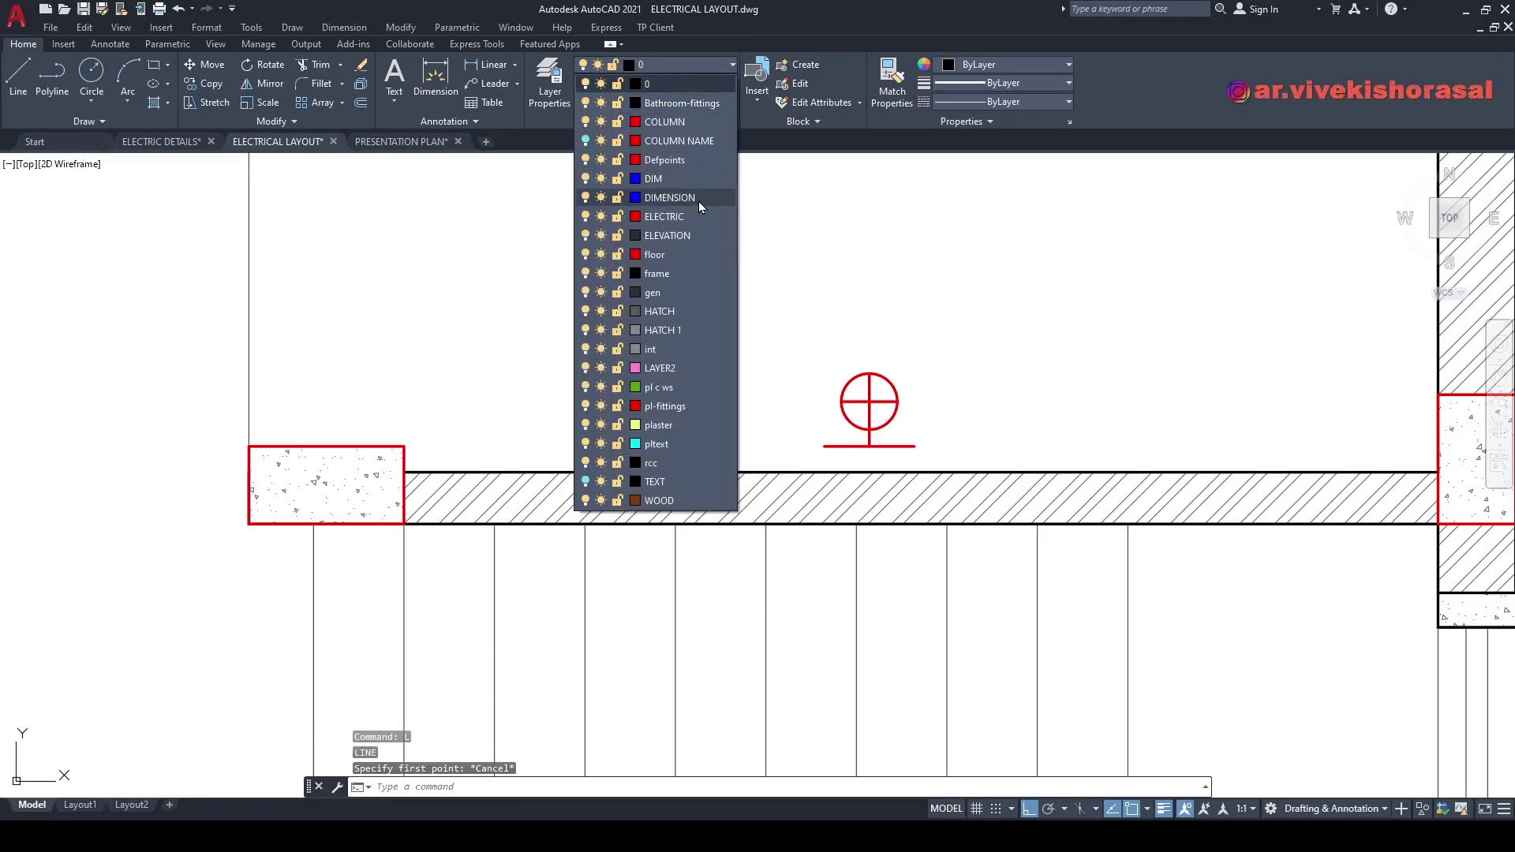
left_click(667, 236)
middle_click_drag(595, 372, 538, 369)
type("l")
key("Return")
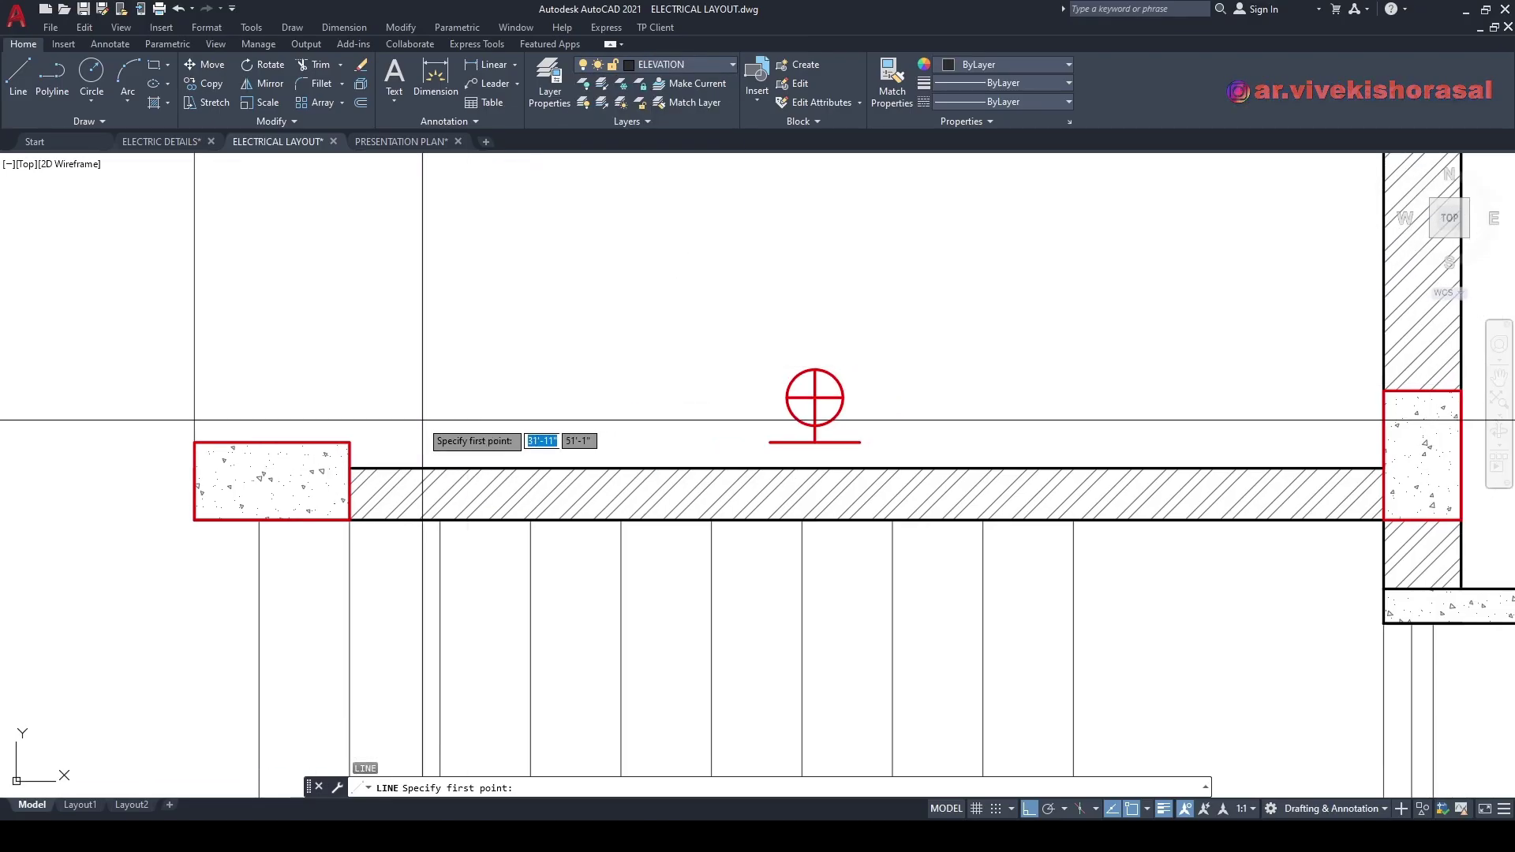
left_click(350, 442)
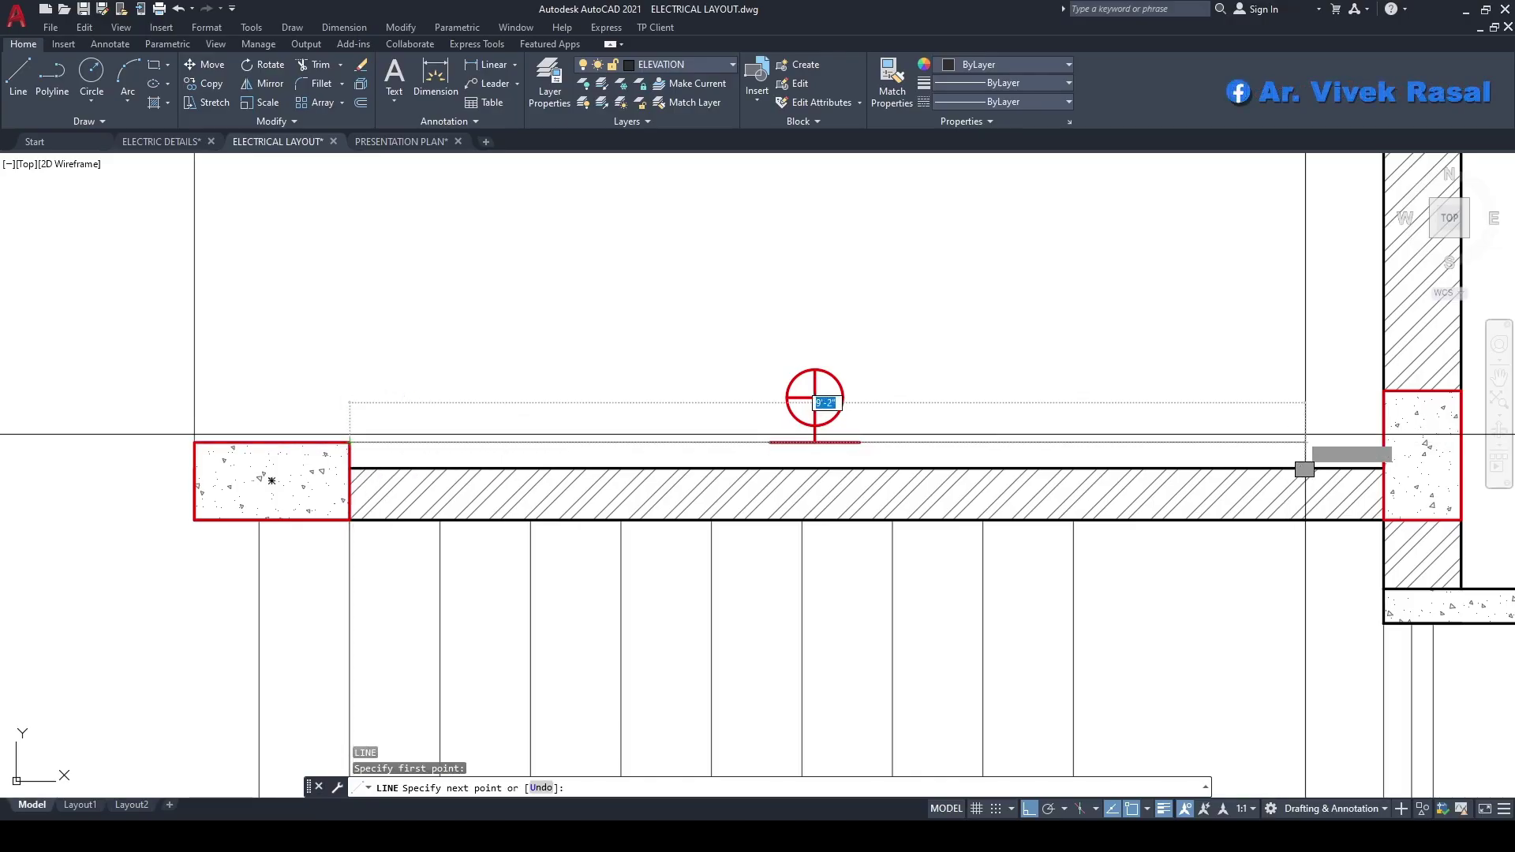
left_click(1383, 442)
key("Return")
- Change the linetype of the new line between the columns to DASHED
scroll(1019, 398, "down", 2)
middle_click_drag(1061, 377, 1000, 434)
scroll(1000, 434, "up", 4)
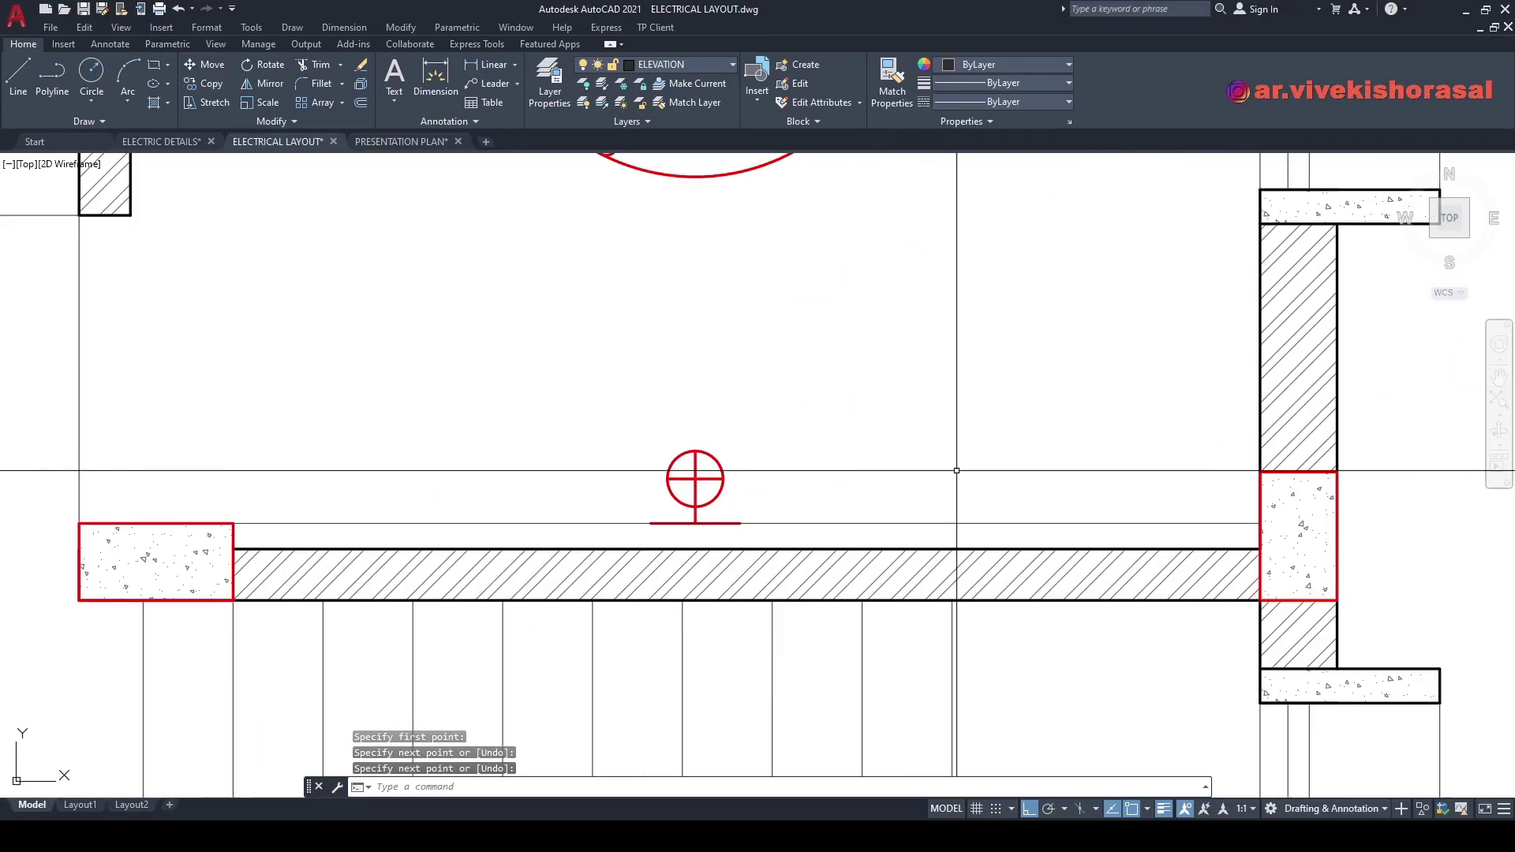
left_click(900, 523)
left_click(1001, 102)
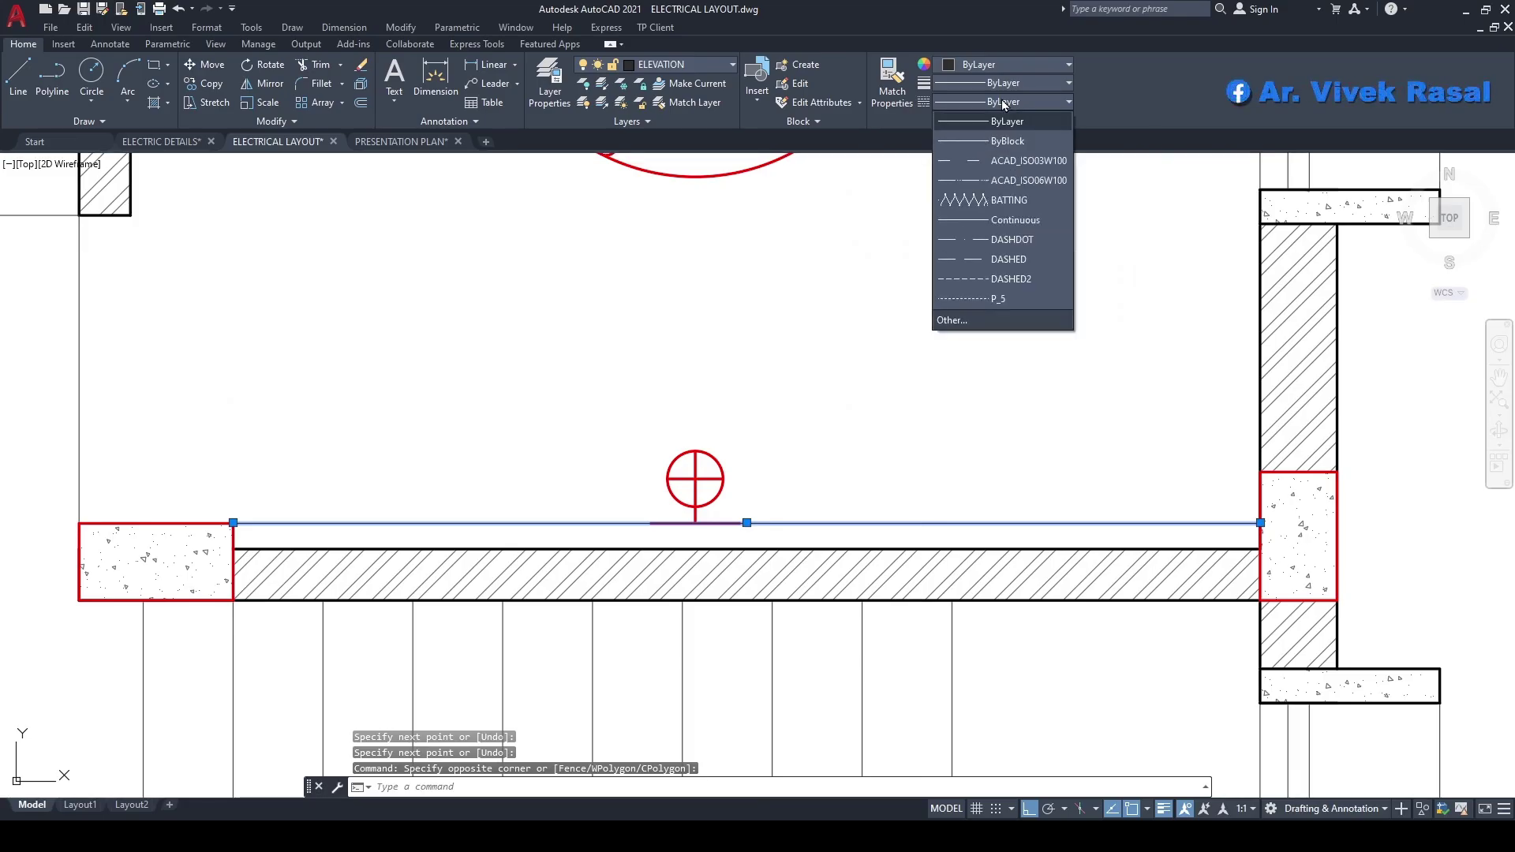
left_click(1012, 261)
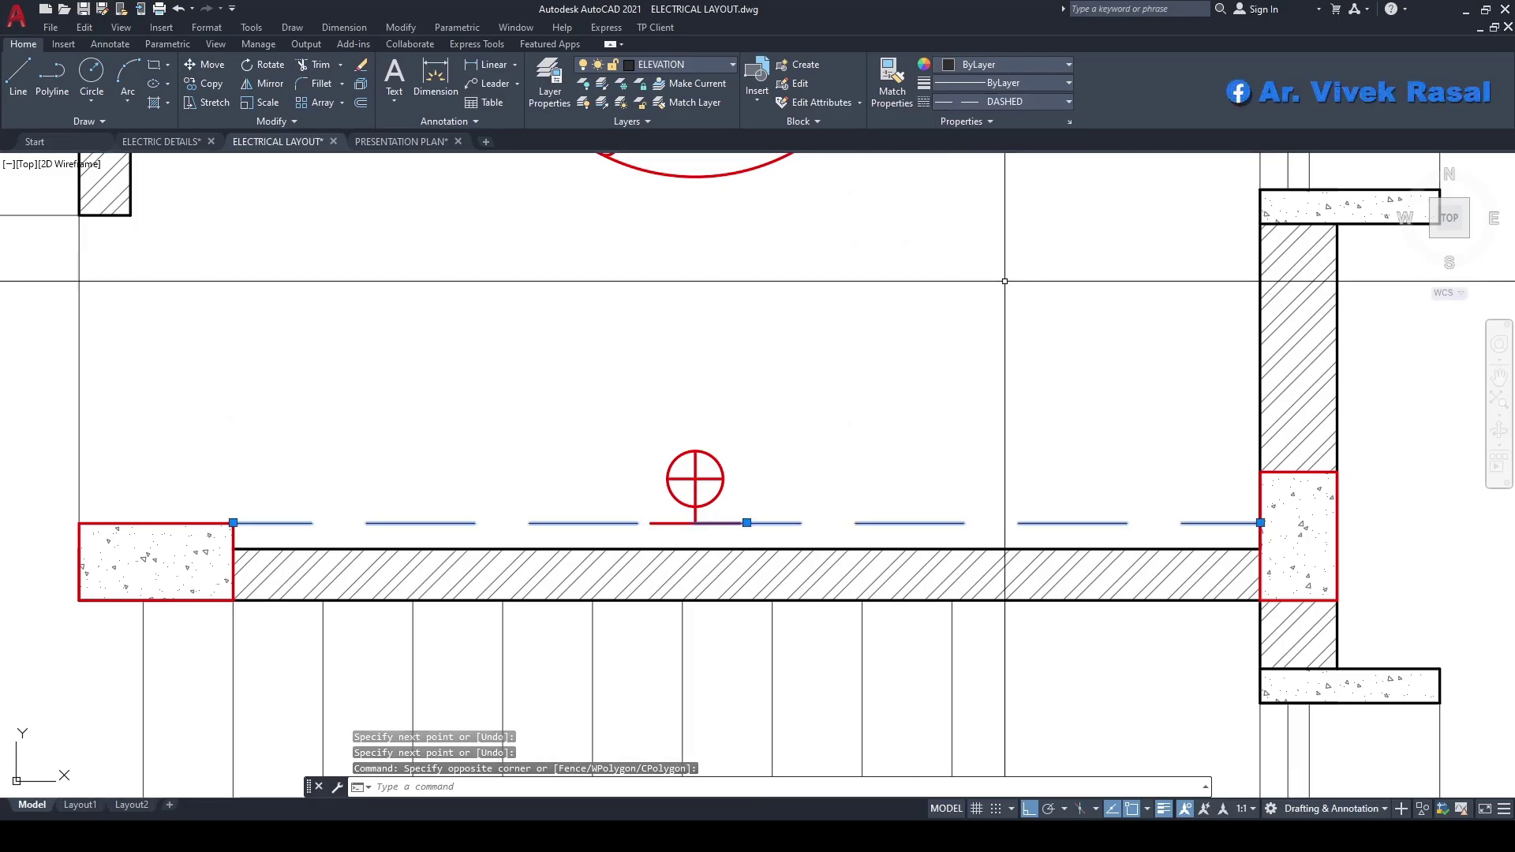
- Set the dashed line's linetype scale to 0.3 and deselect it
key("ctrl+1")
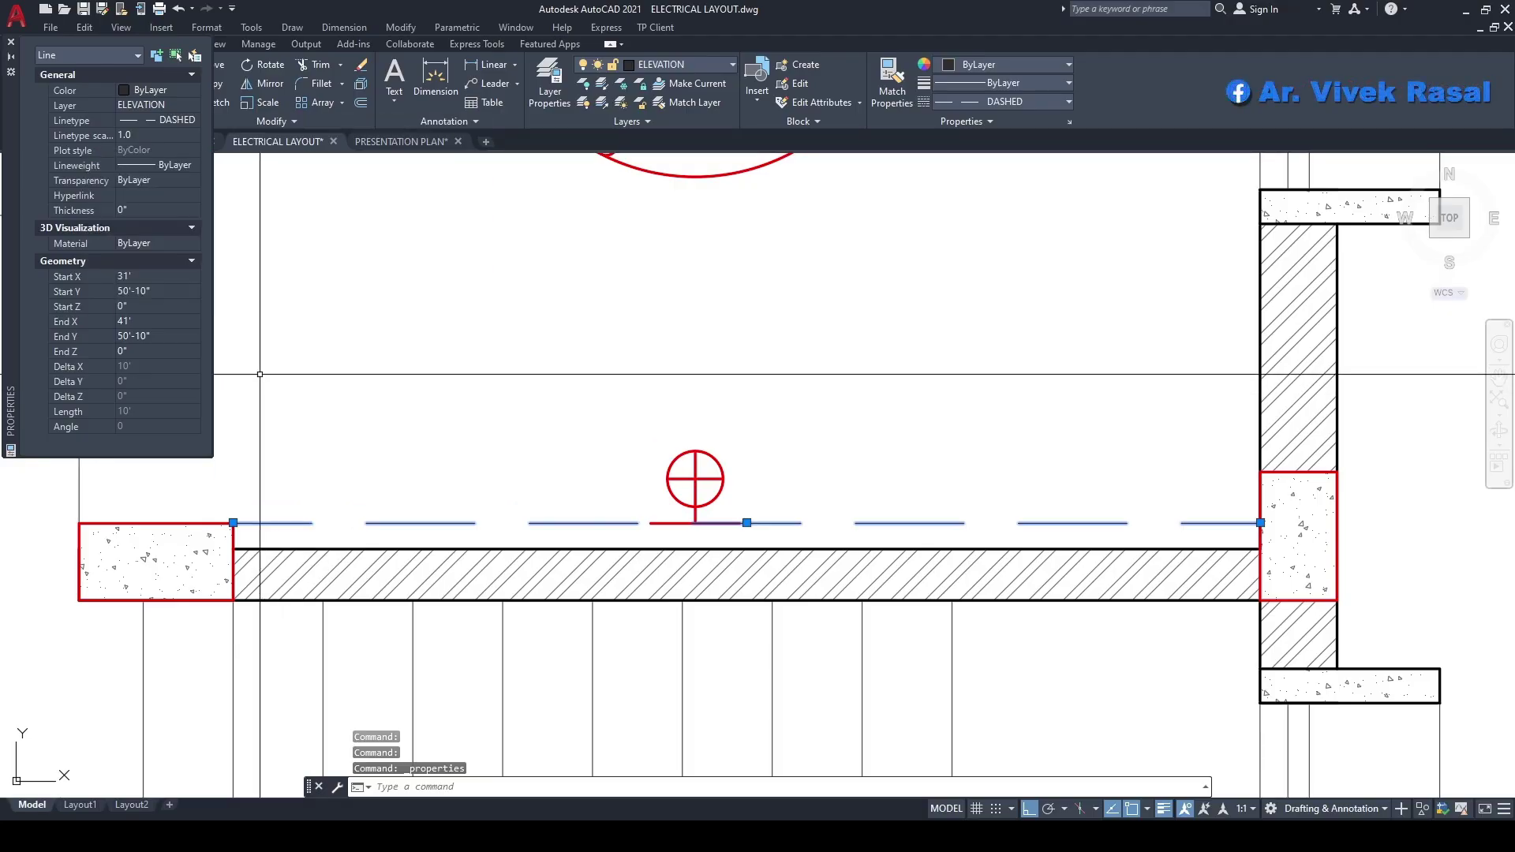
left_click(161, 134)
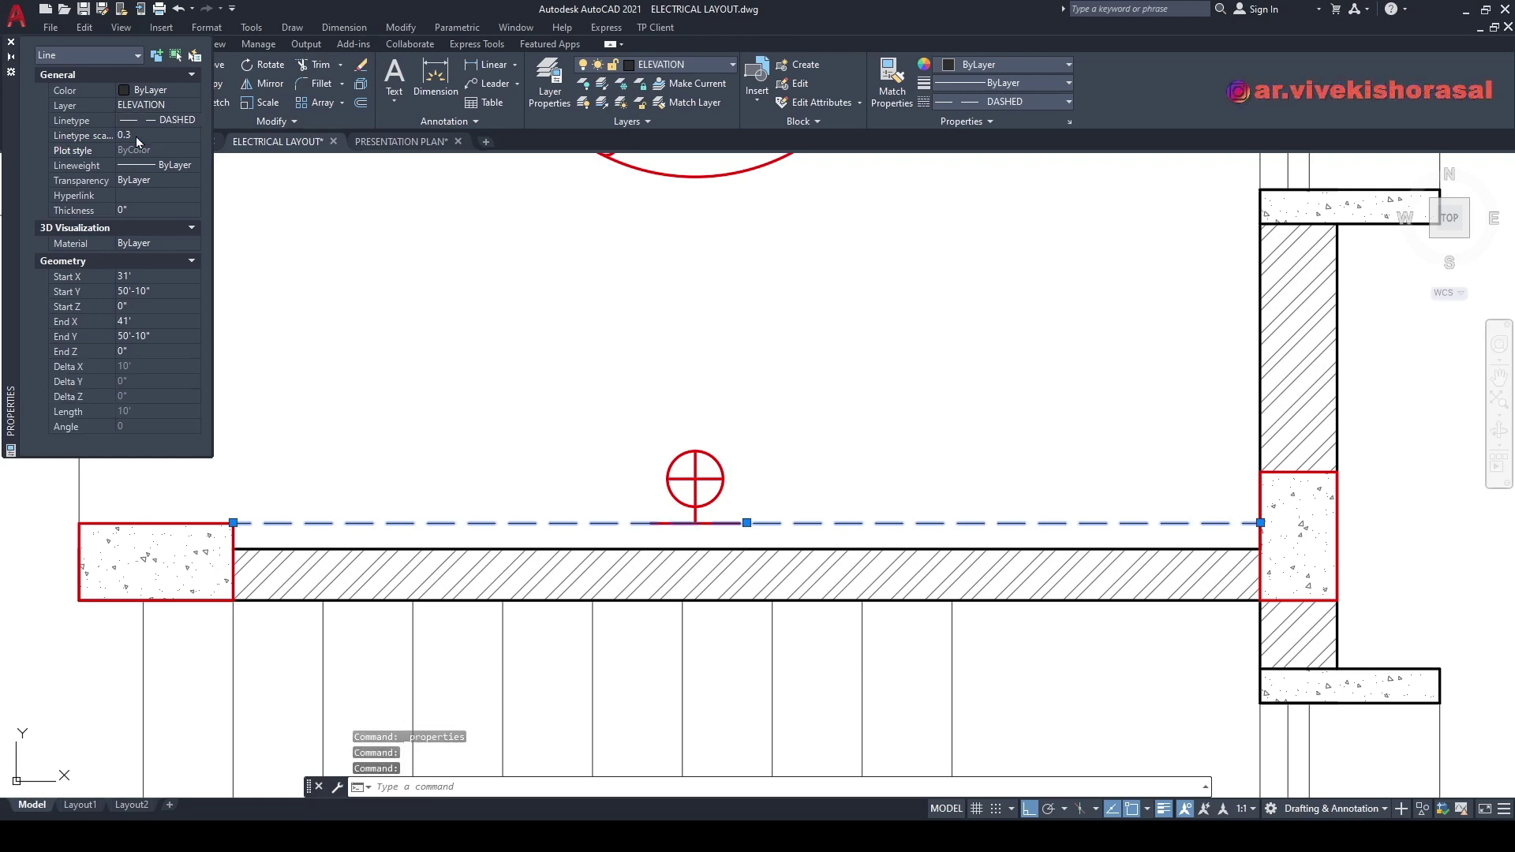
left_click(521, 194)
left_click(550, 317)
key("Escape")
key("Escape")
key("Escape")
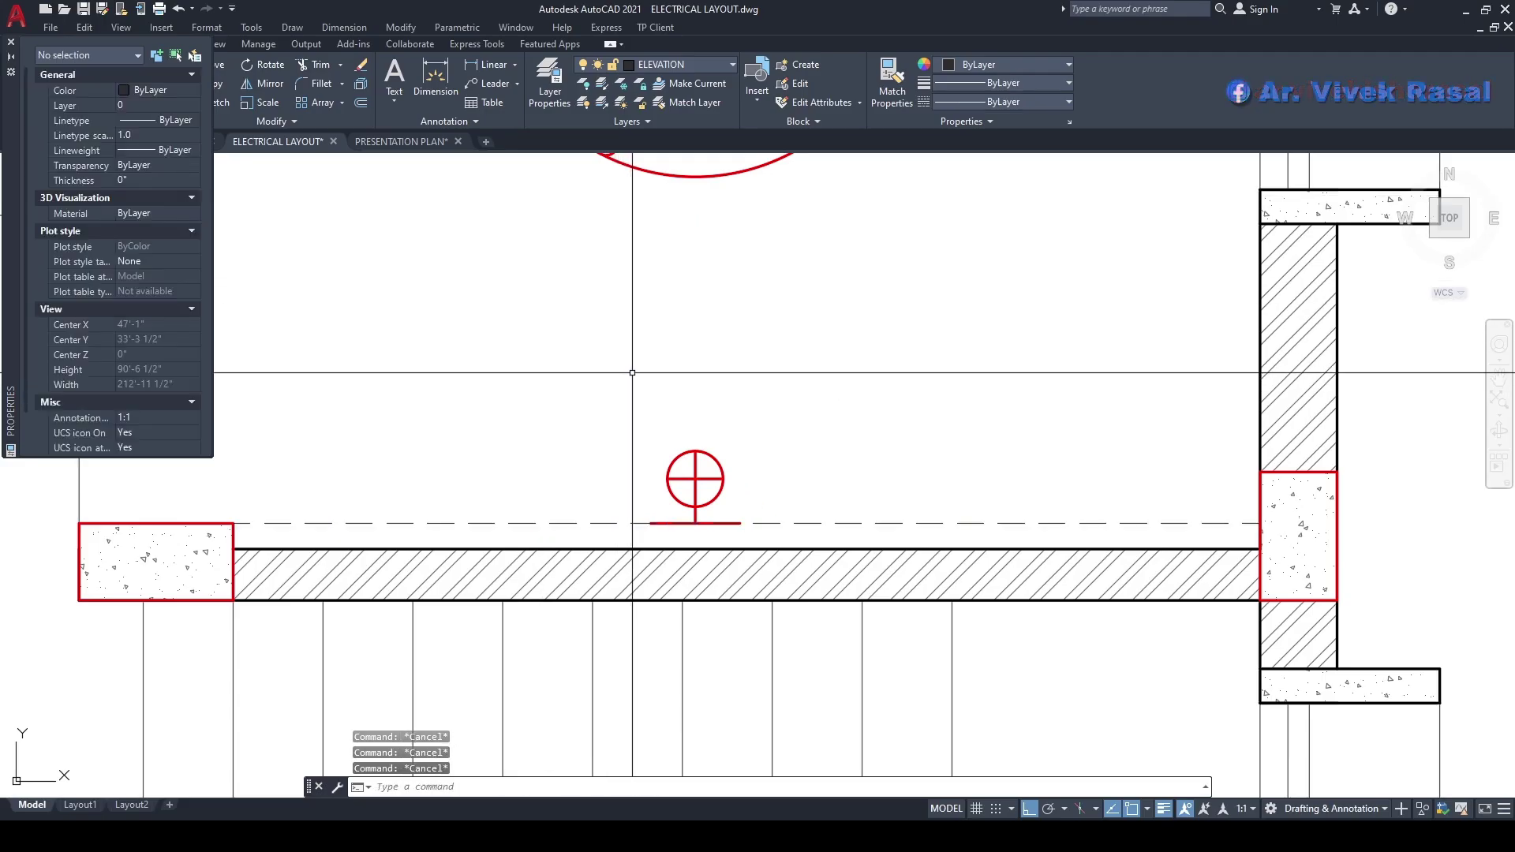
- Try moving the light symbol from the dashed line straight down to the face of the hatched wall
middle_click_drag(631, 373, 577, 364)
scroll(664, 490, "up", 2)
type("m")
key("space")
left_click(673, 490)
left_click(622, 524)
key("space")
left_click(630, 531)
left_click(630, 570)
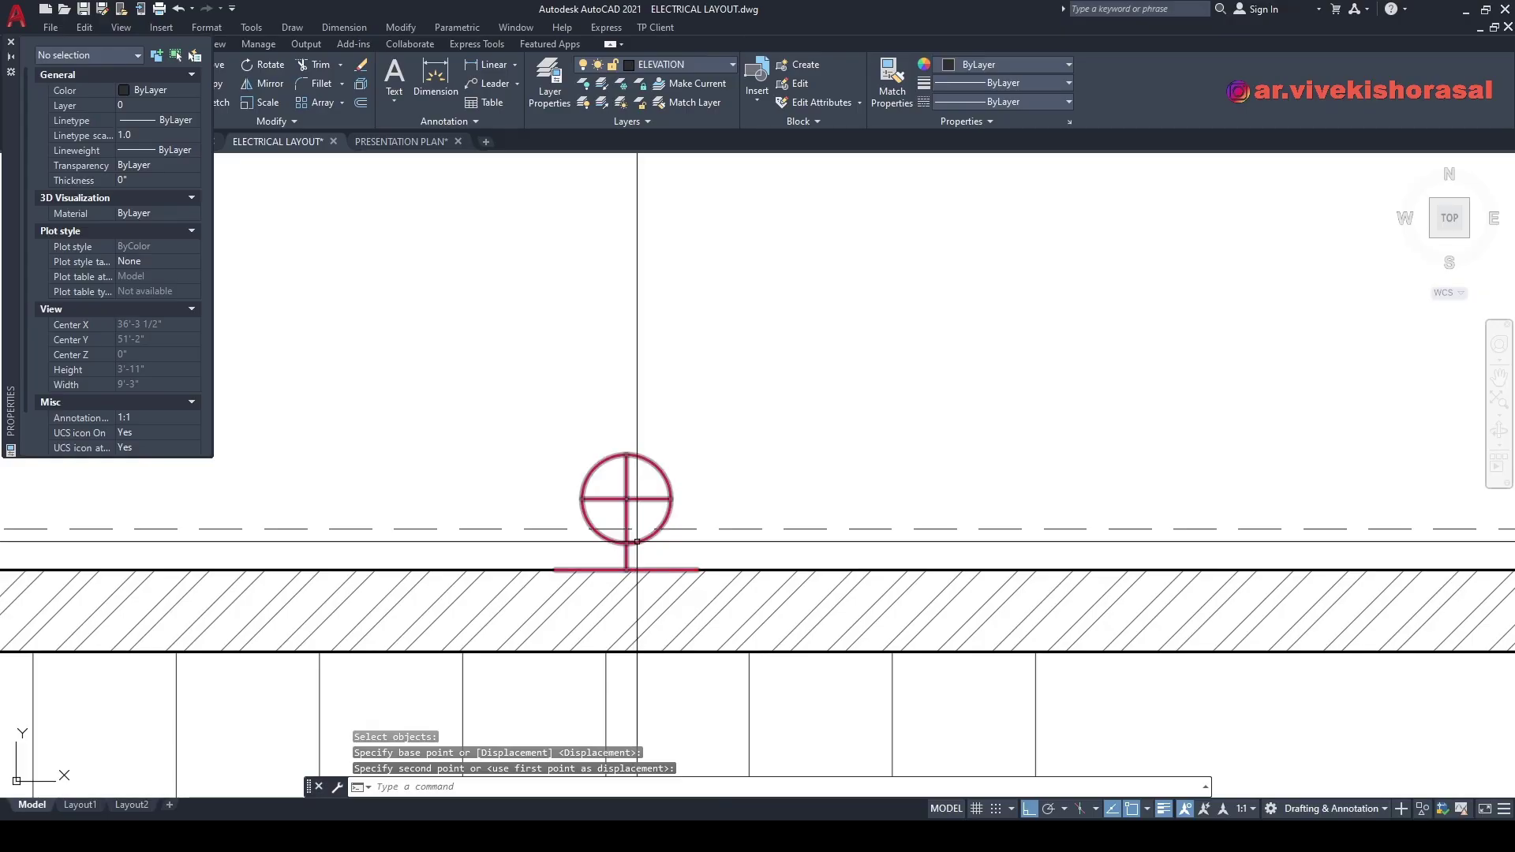
- Undo the last move of the light symbol
type("u")
key("space")
scroll(638, 541, "down", 8)
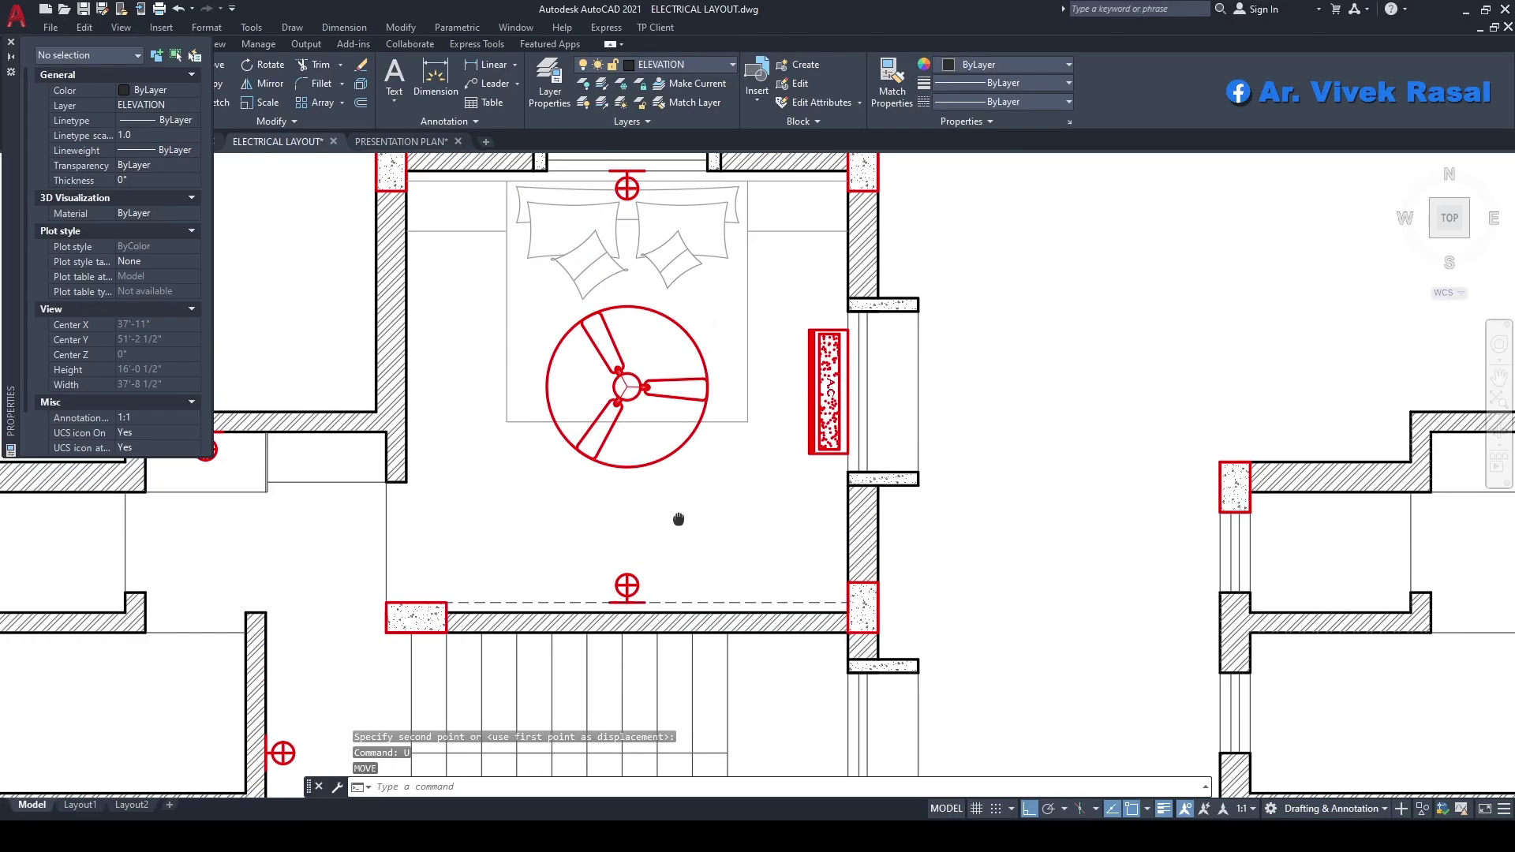
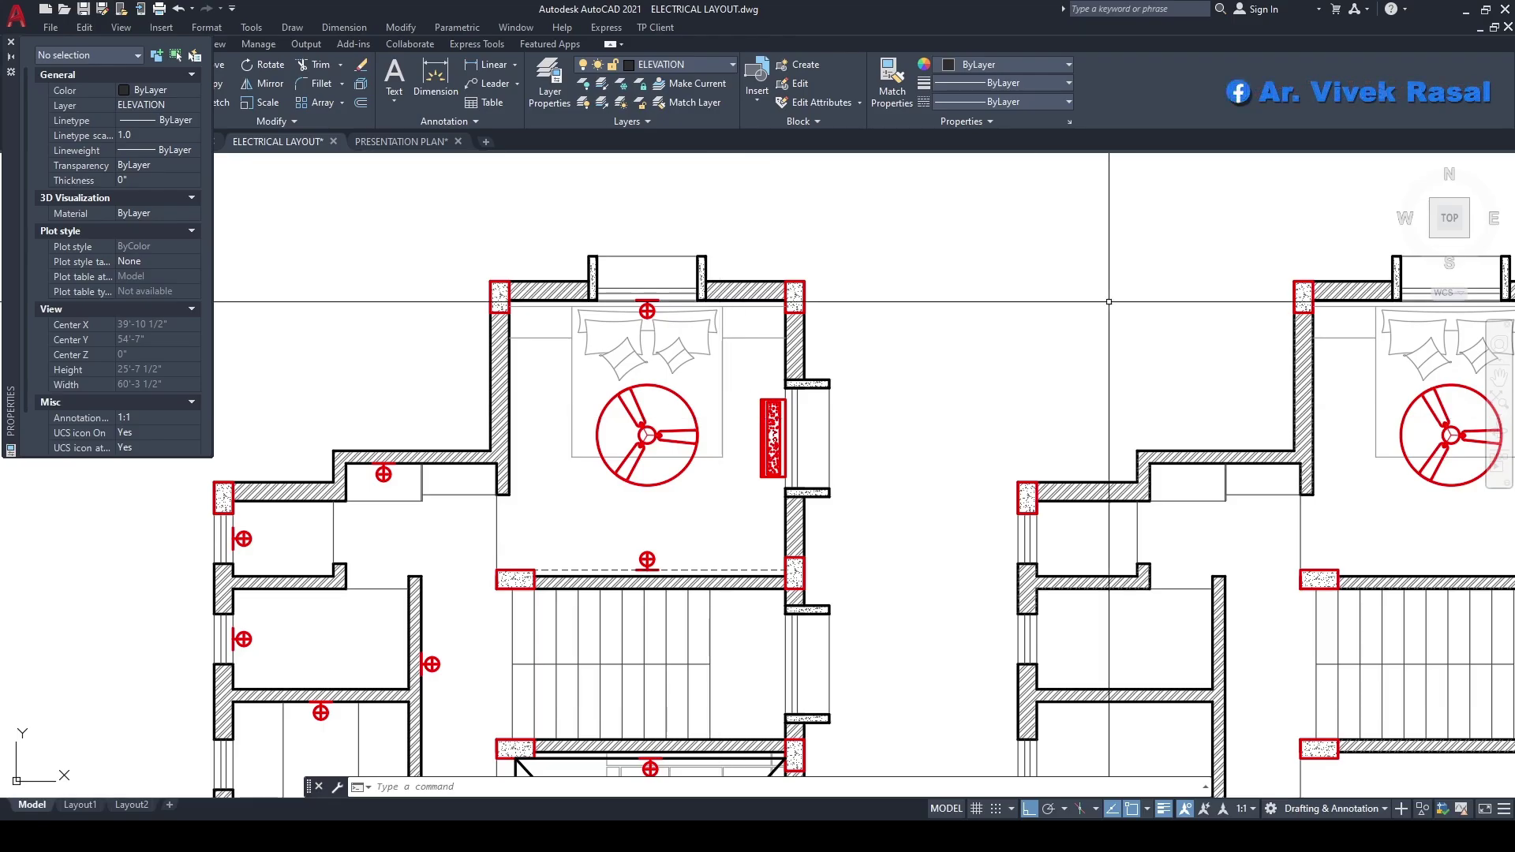
- Copy the upper bedroom's two light symbols and dashed line to the second plan's bedroom, using the midpoint of the wall behind the bed
middle_click_drag(949, 399, 1033, 386)
middle_click_drag(715, 414, 715, 411)
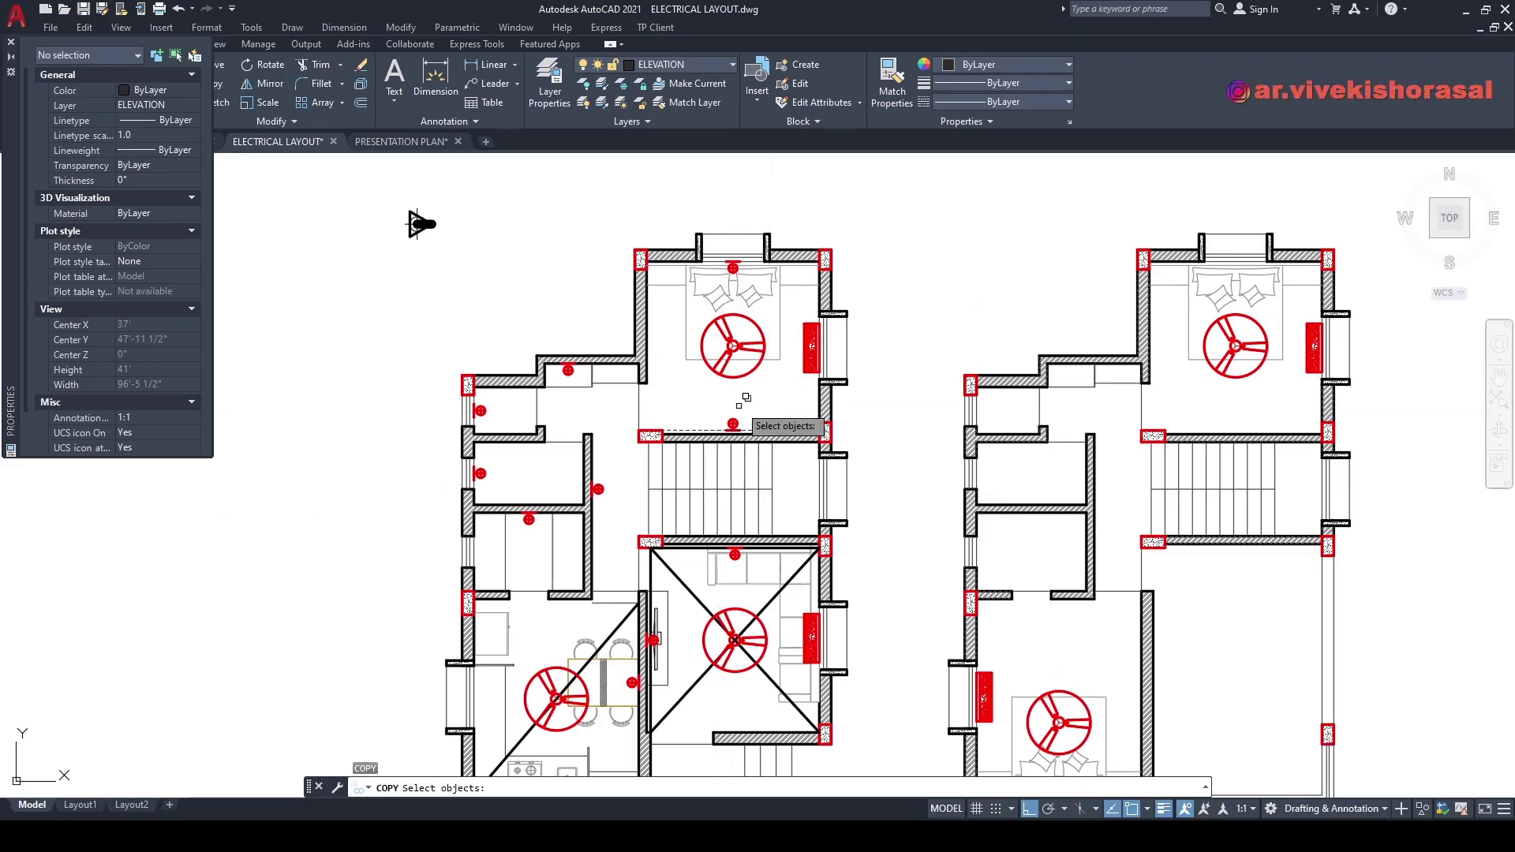
scroll(712, 415, "up", 5)
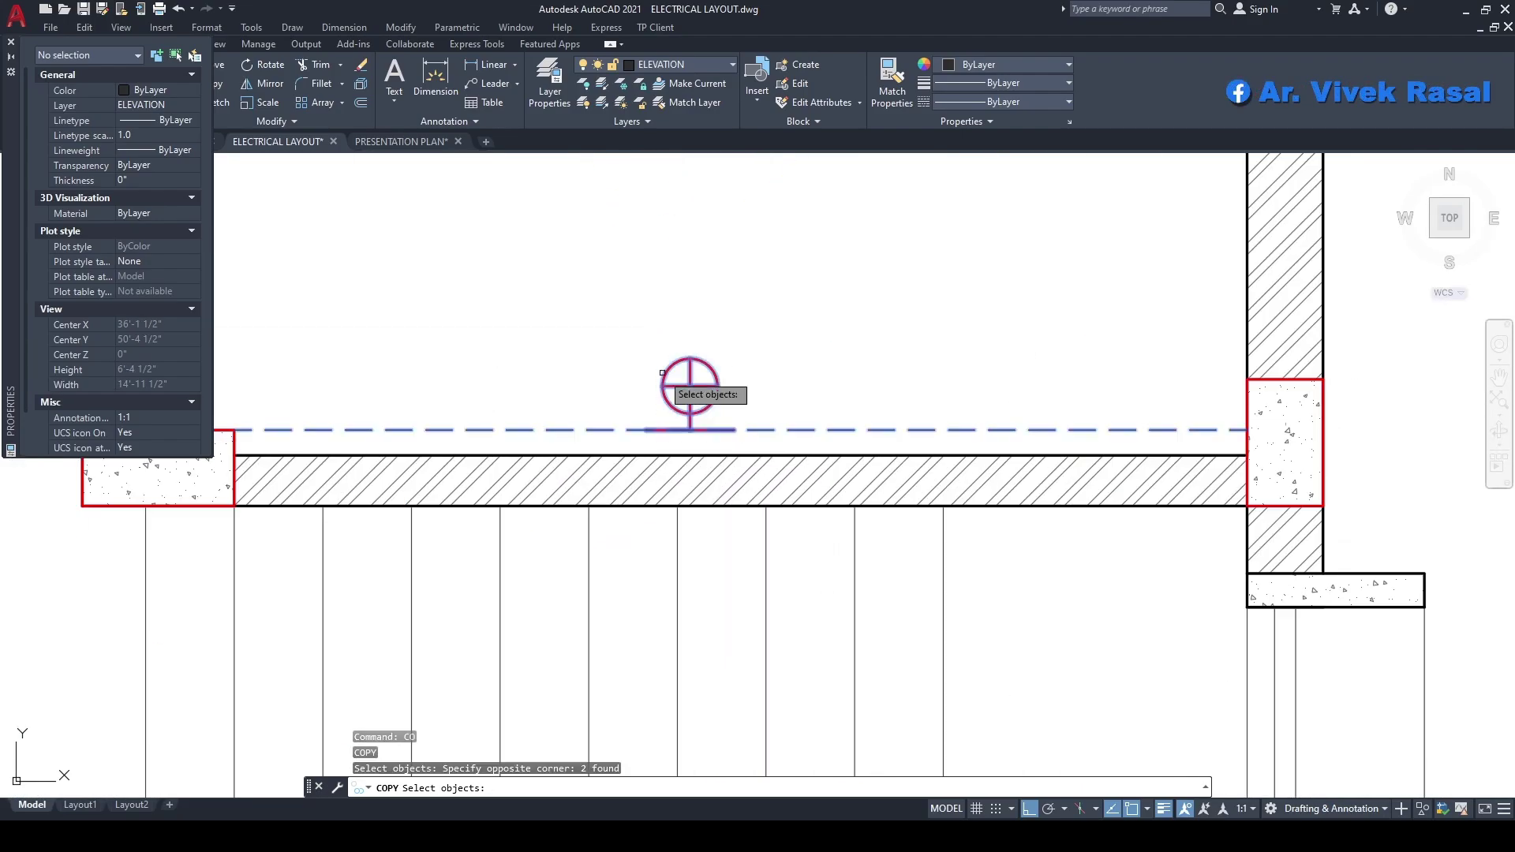
scroll(657, 324, "down", 5)
scroll(718, 331, "up", 6)
key("Return")
left_click(700, 314)
scroll(700, 316, "down", 5)
scroll(1012, 369, "up", 4)
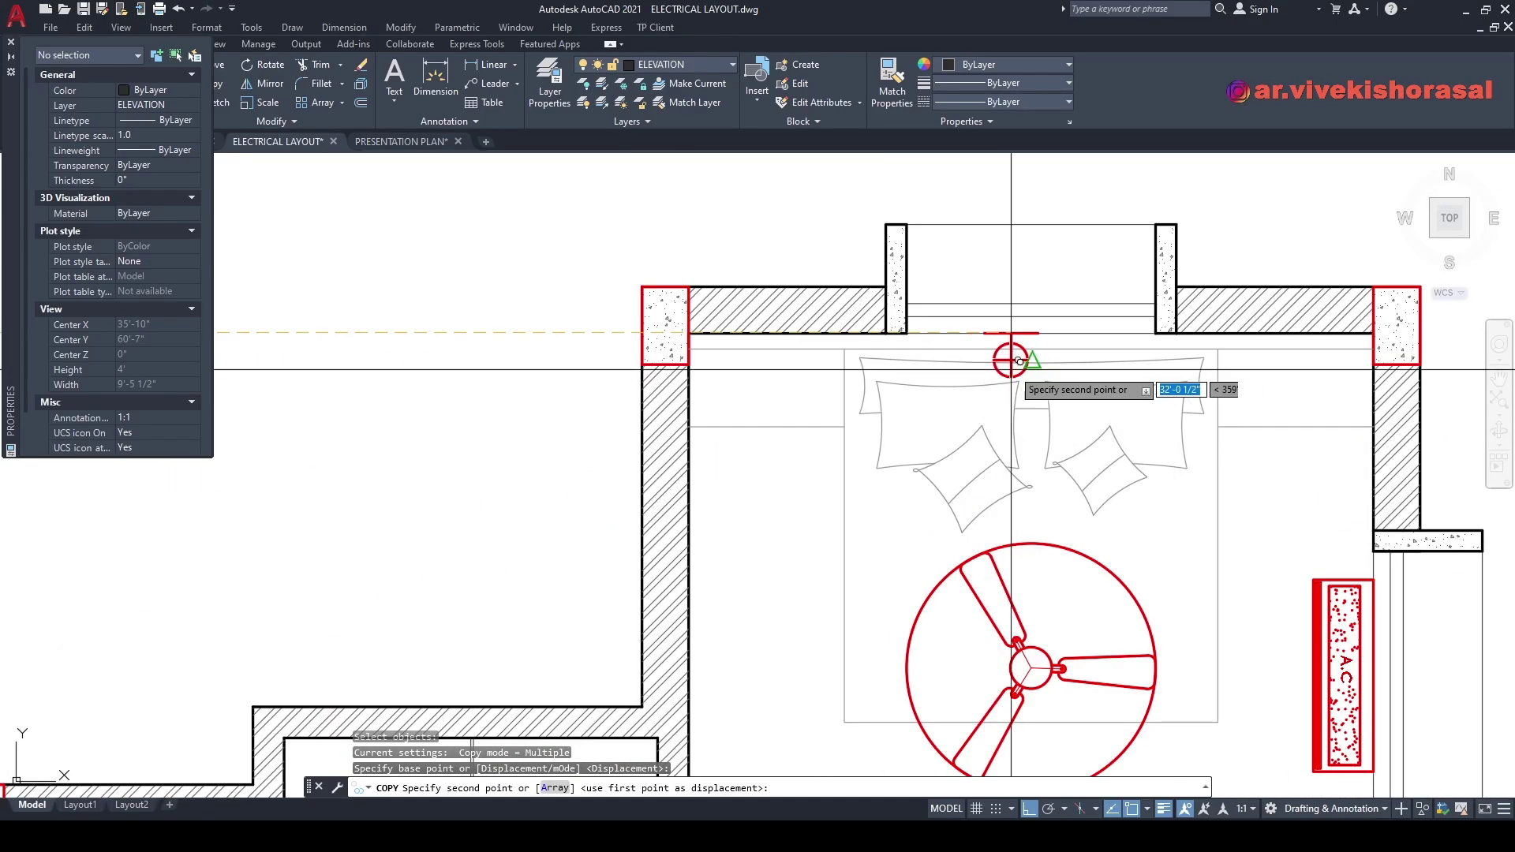
left_click(1028, 339)
scroll(1028, 338, "down", 6)
key("Escape")
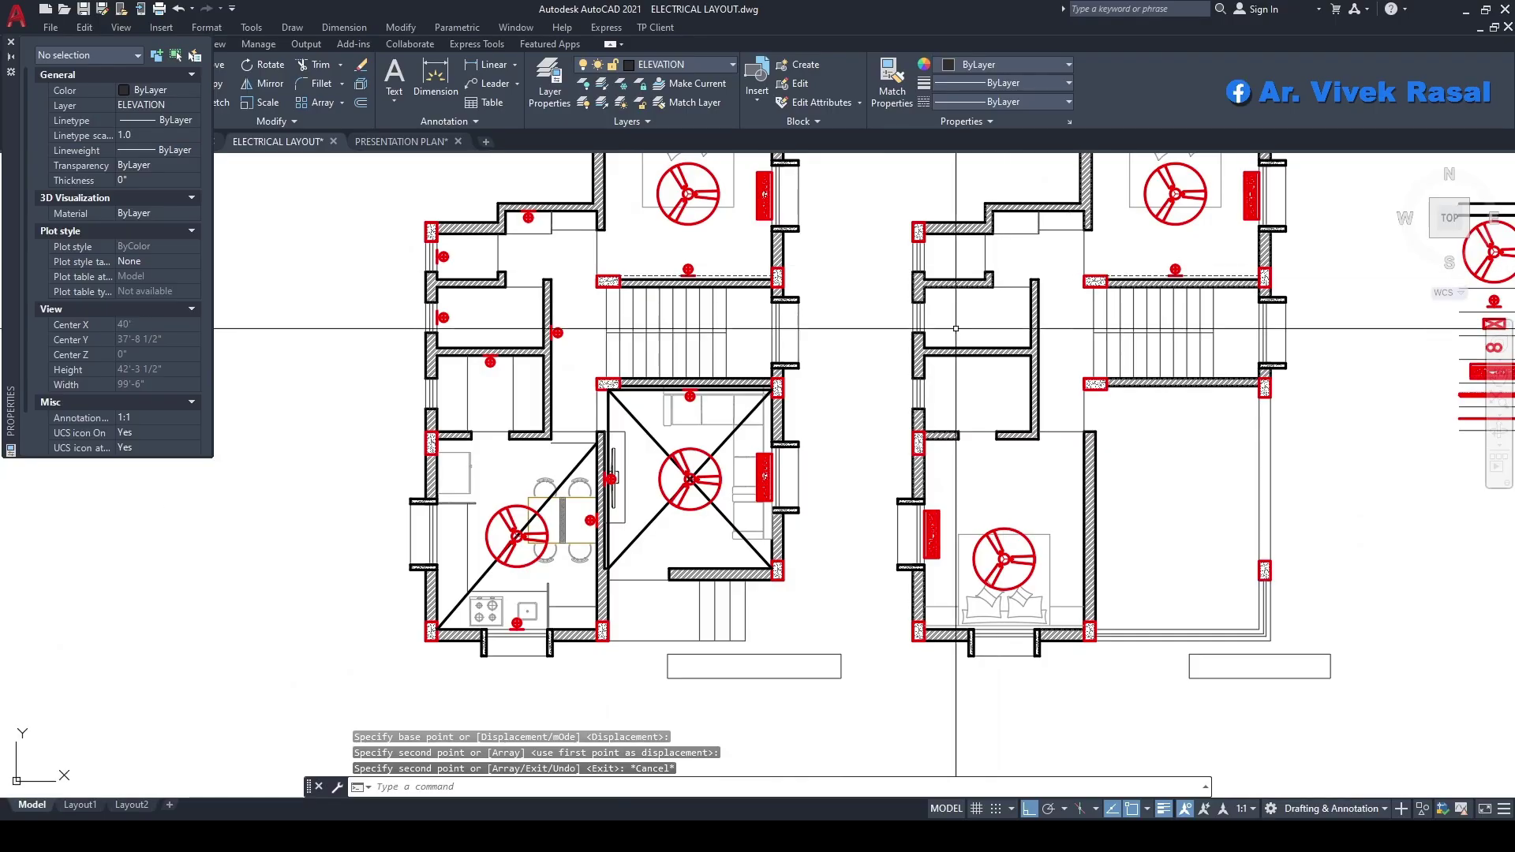
- Copy the five light symbols of the wardrobe recess, passage and three small rooms to the matching places in the second floor plan
scroll(442, 260, "up", 4)
key("Return")
left_click(590, 363)
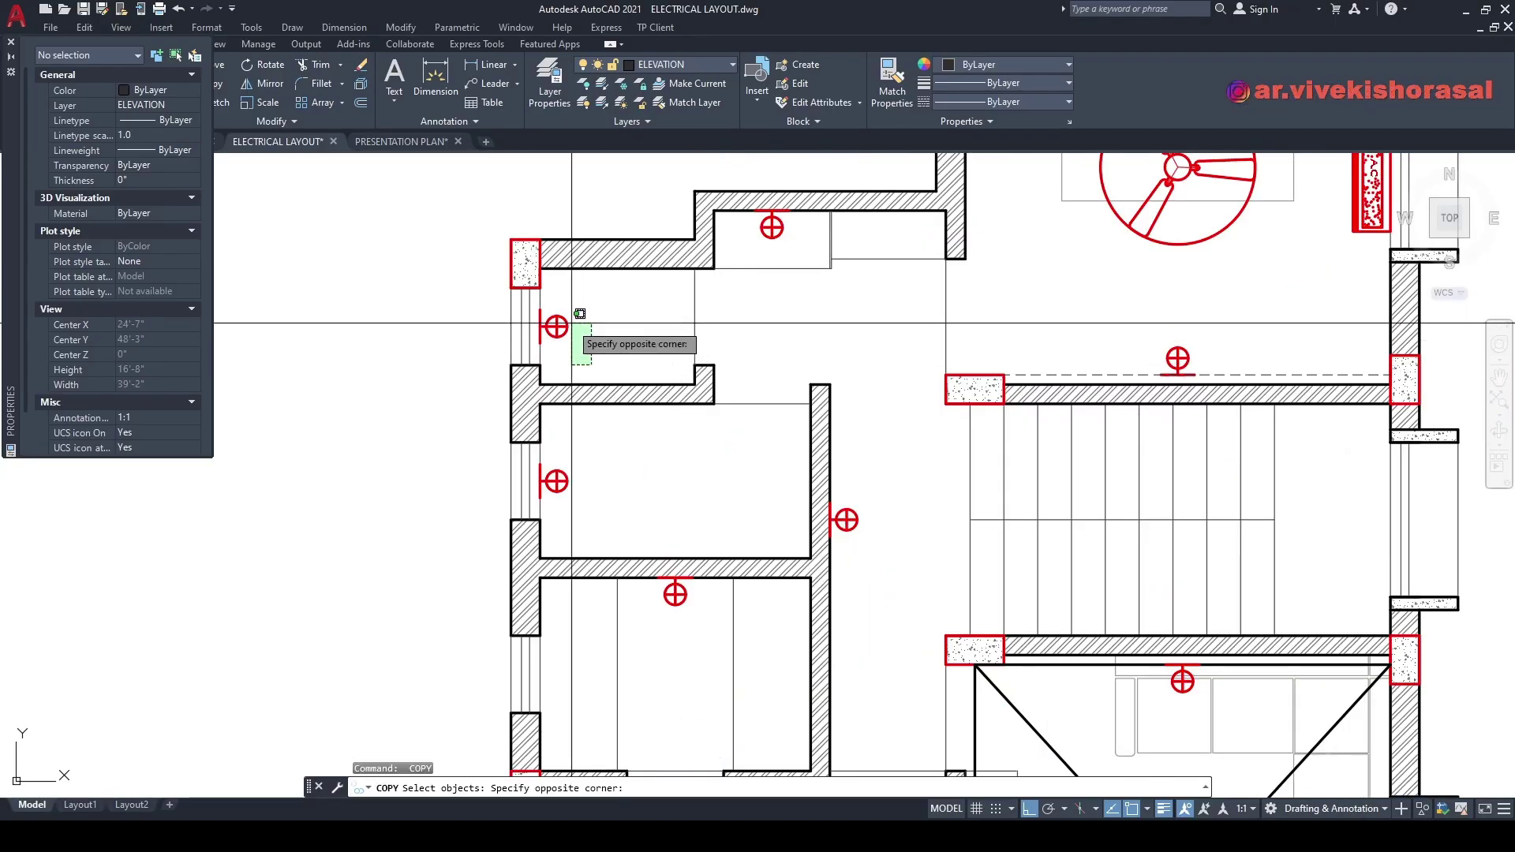
scroll(574, 458, "up", 4)
left_click(573, 514)
left_click(524, 483)
scroll(533, 483, "down", 4)
scroll(782, 191, "up", 4)
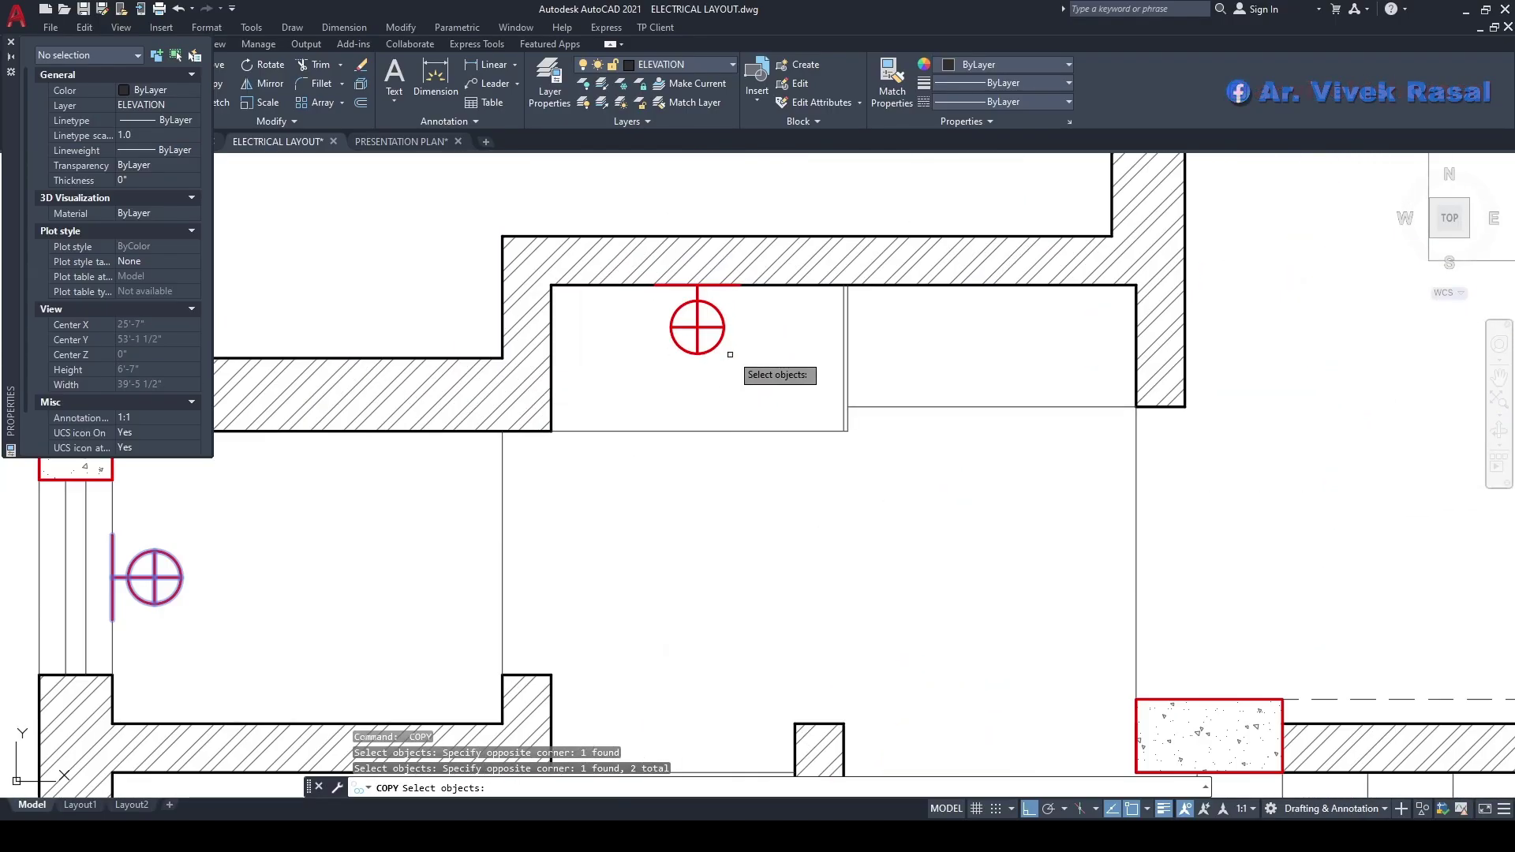
scroll(666, 322, "down", 4)
scroll(711, 346, "up", 4)
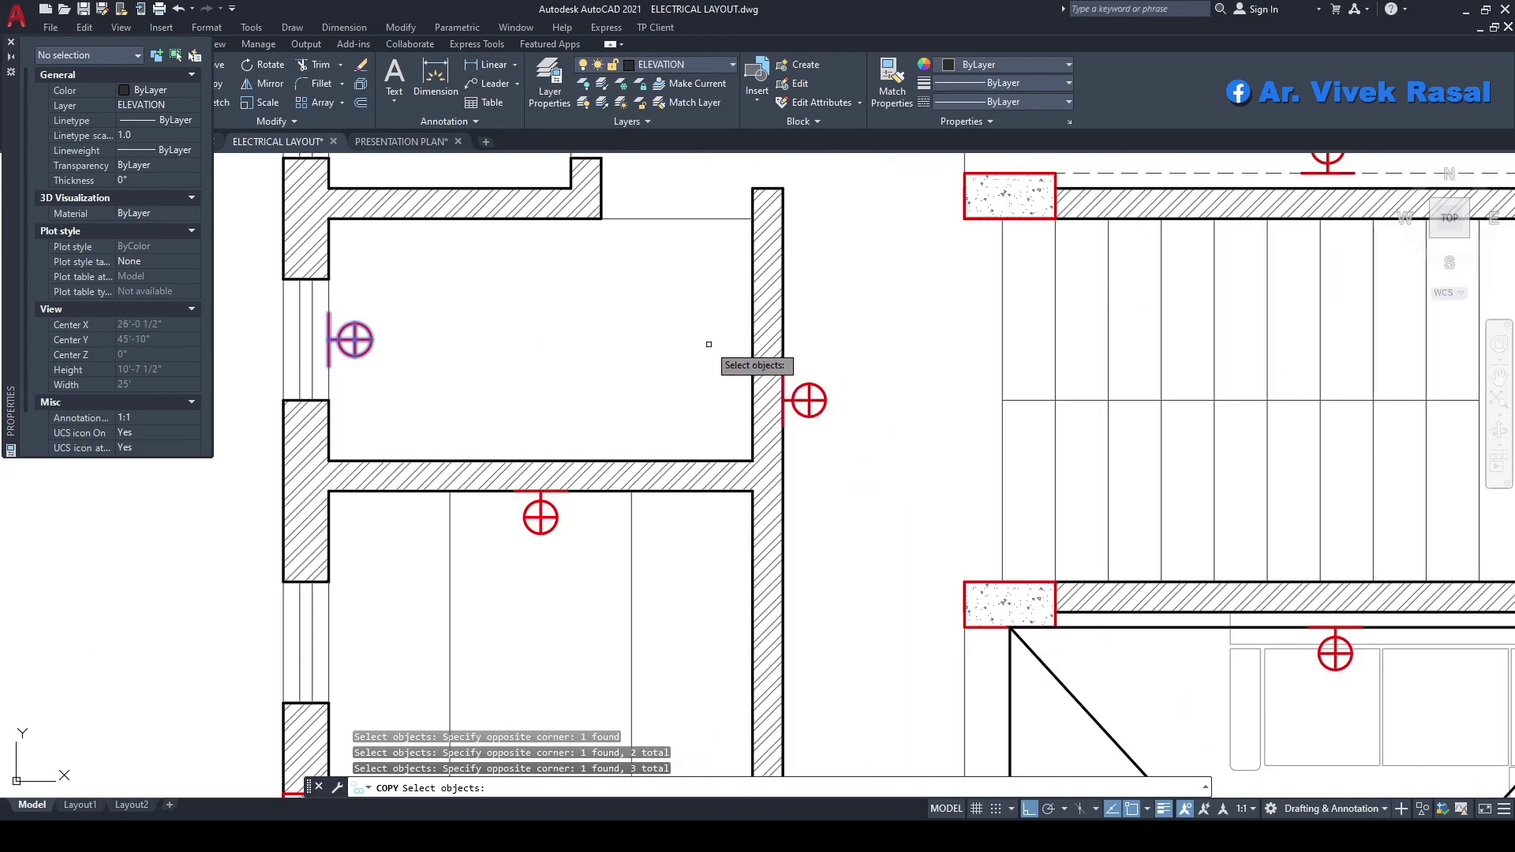
scroll(851, 447, "down", 4)
scroll(724, 434, "up", 4)
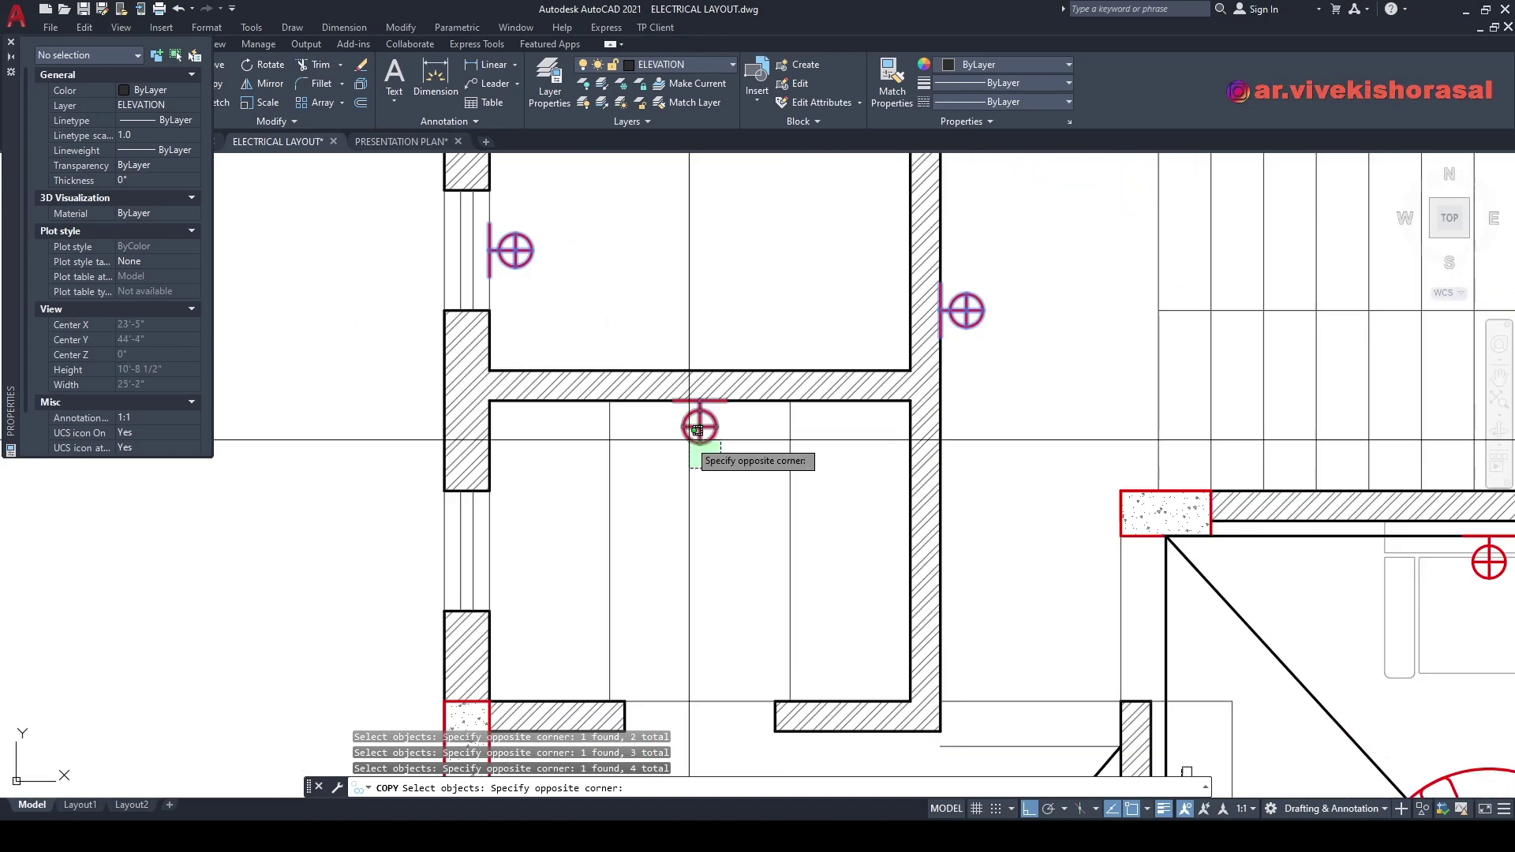
scroll(698, 416, "up", 4)
key("Return")
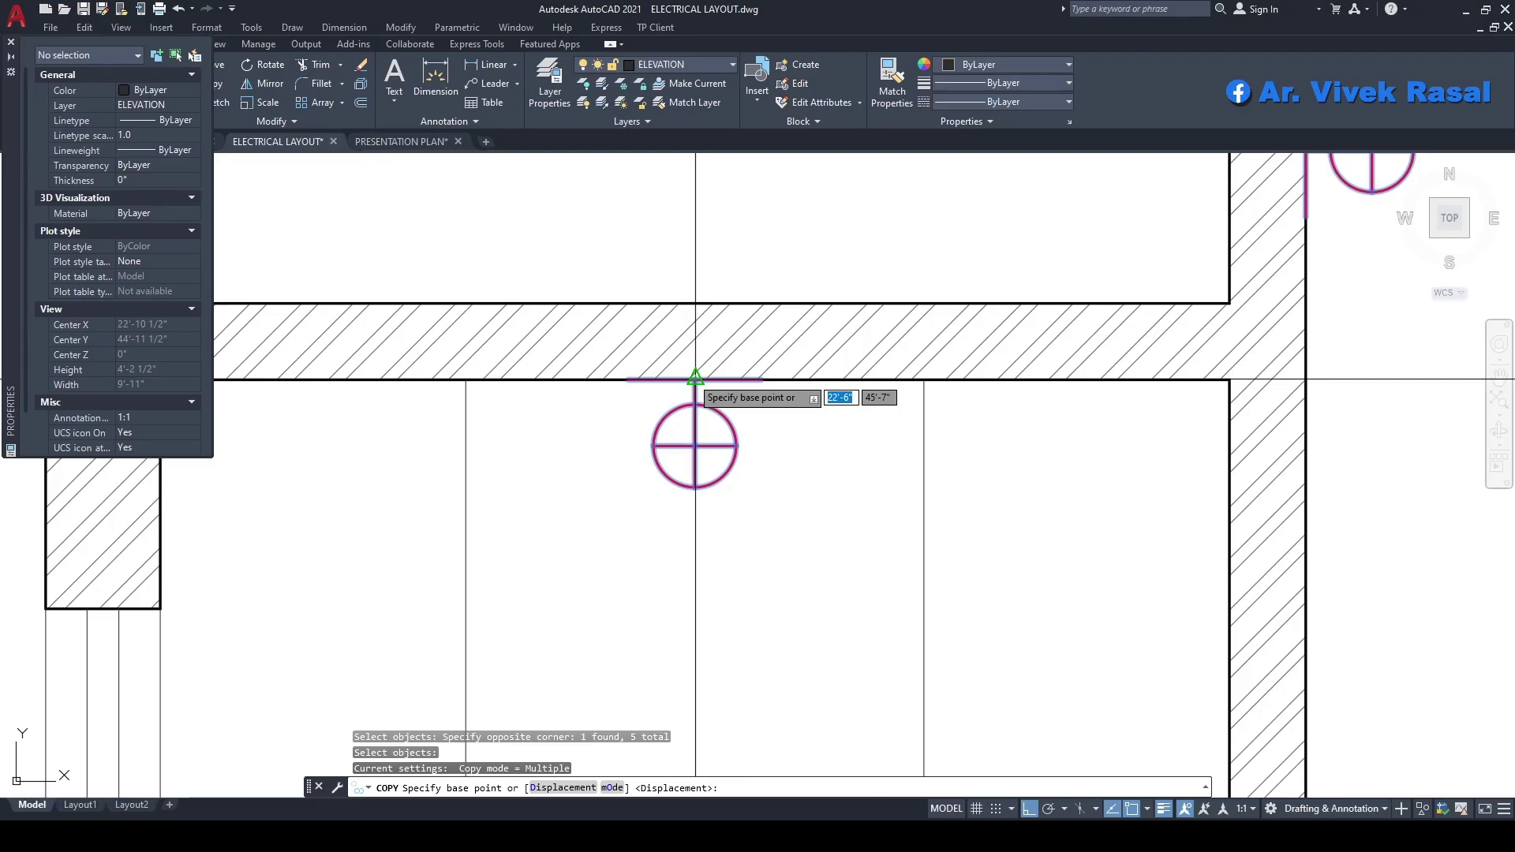
scroll(703, 371, "down", 4)
scroll(1011, 421, "up", 3)
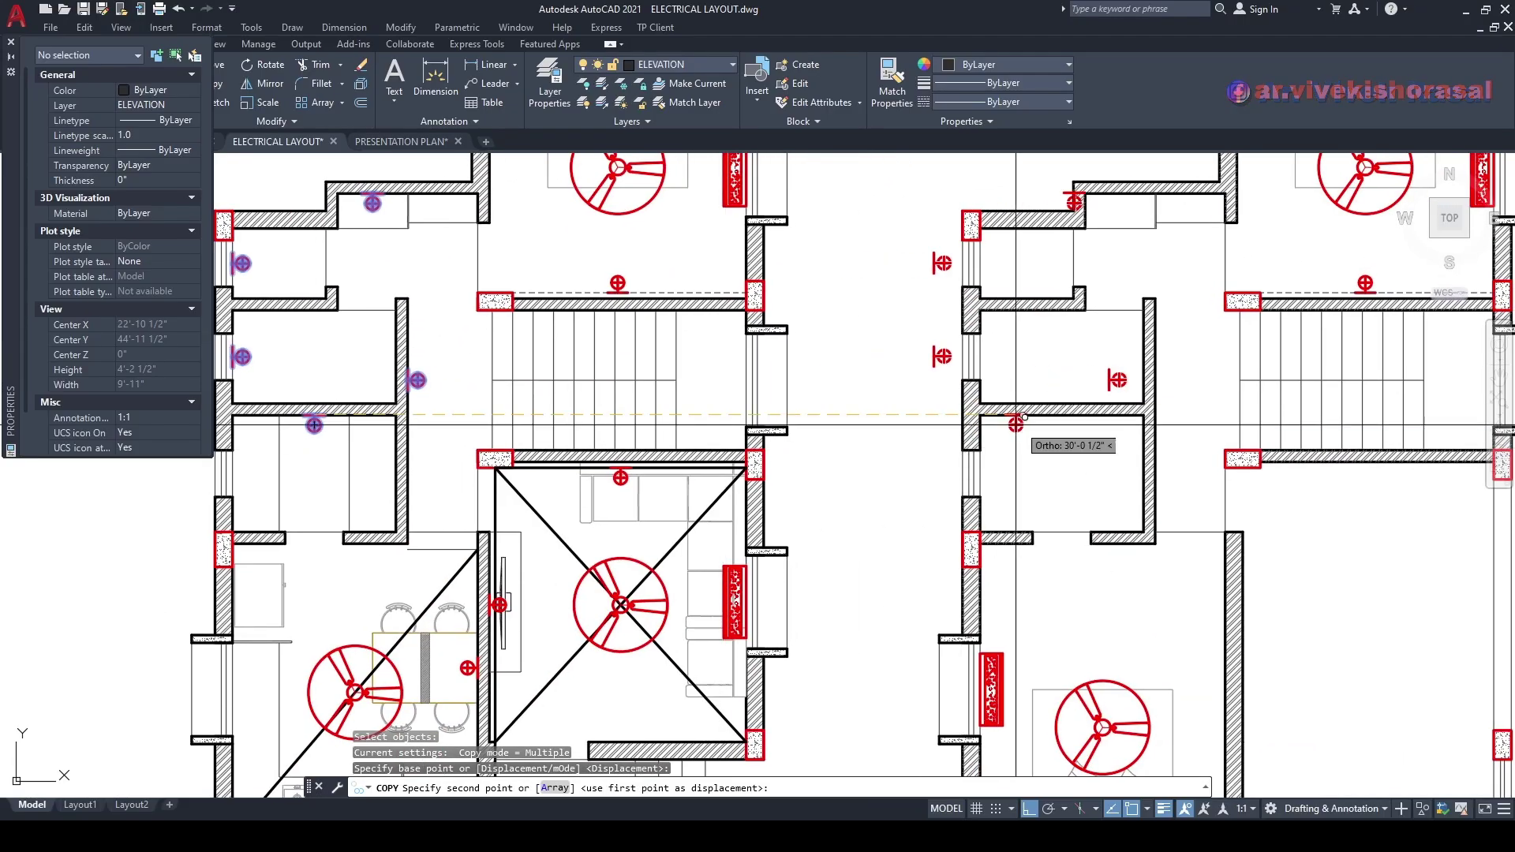
left_click(1063, 412)
key("Escape")
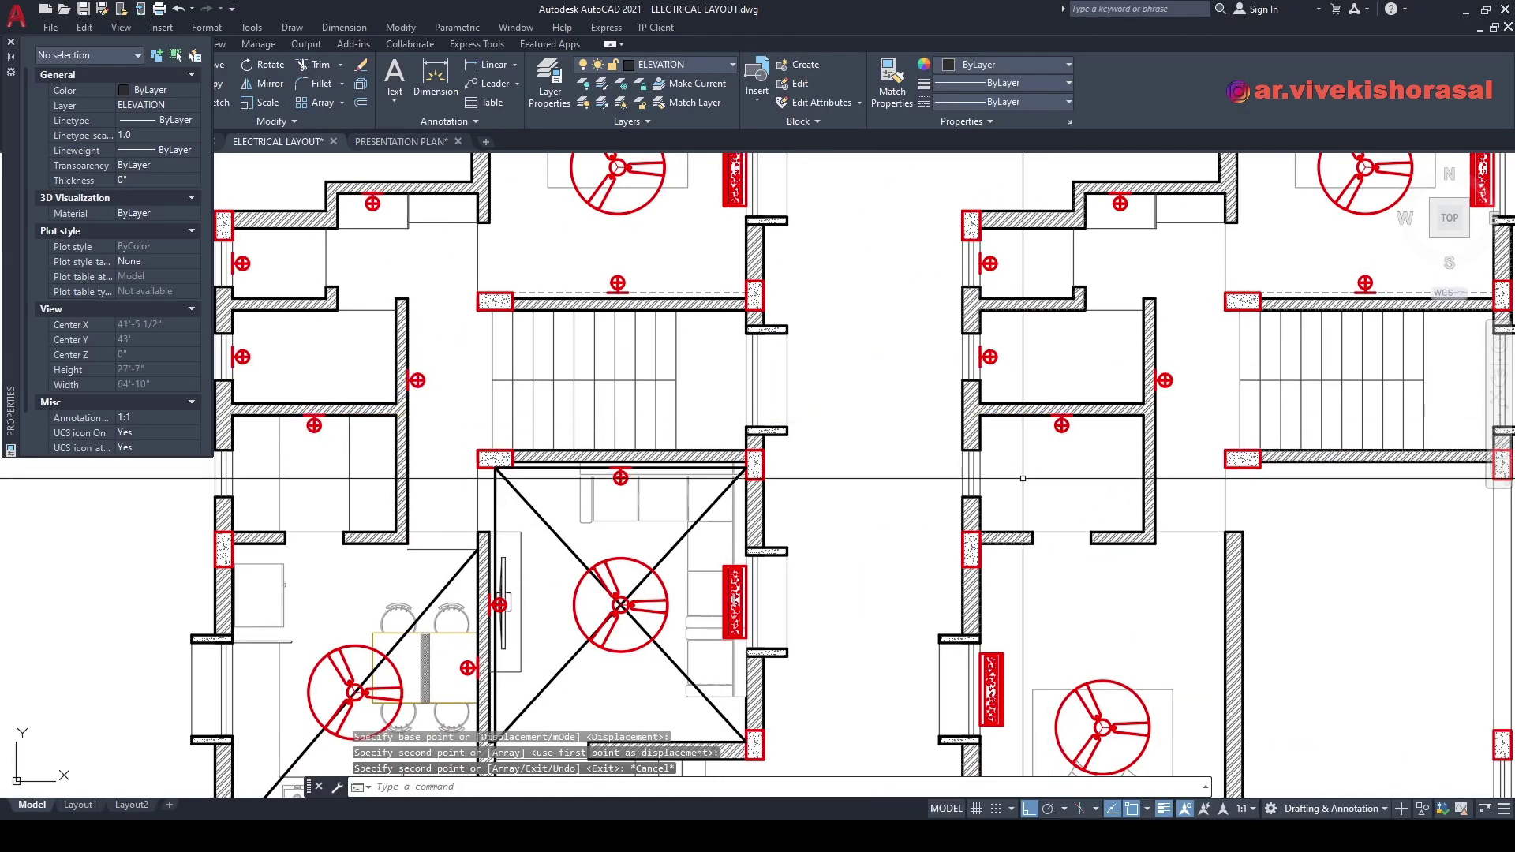
- Mirror the first plan's passage light symbol about a vertical axis in the passage, keeping the original
scroll(983, 456, "down", 5)
type("MI")
key("Return")
scroll(750, 448, "up", 7)
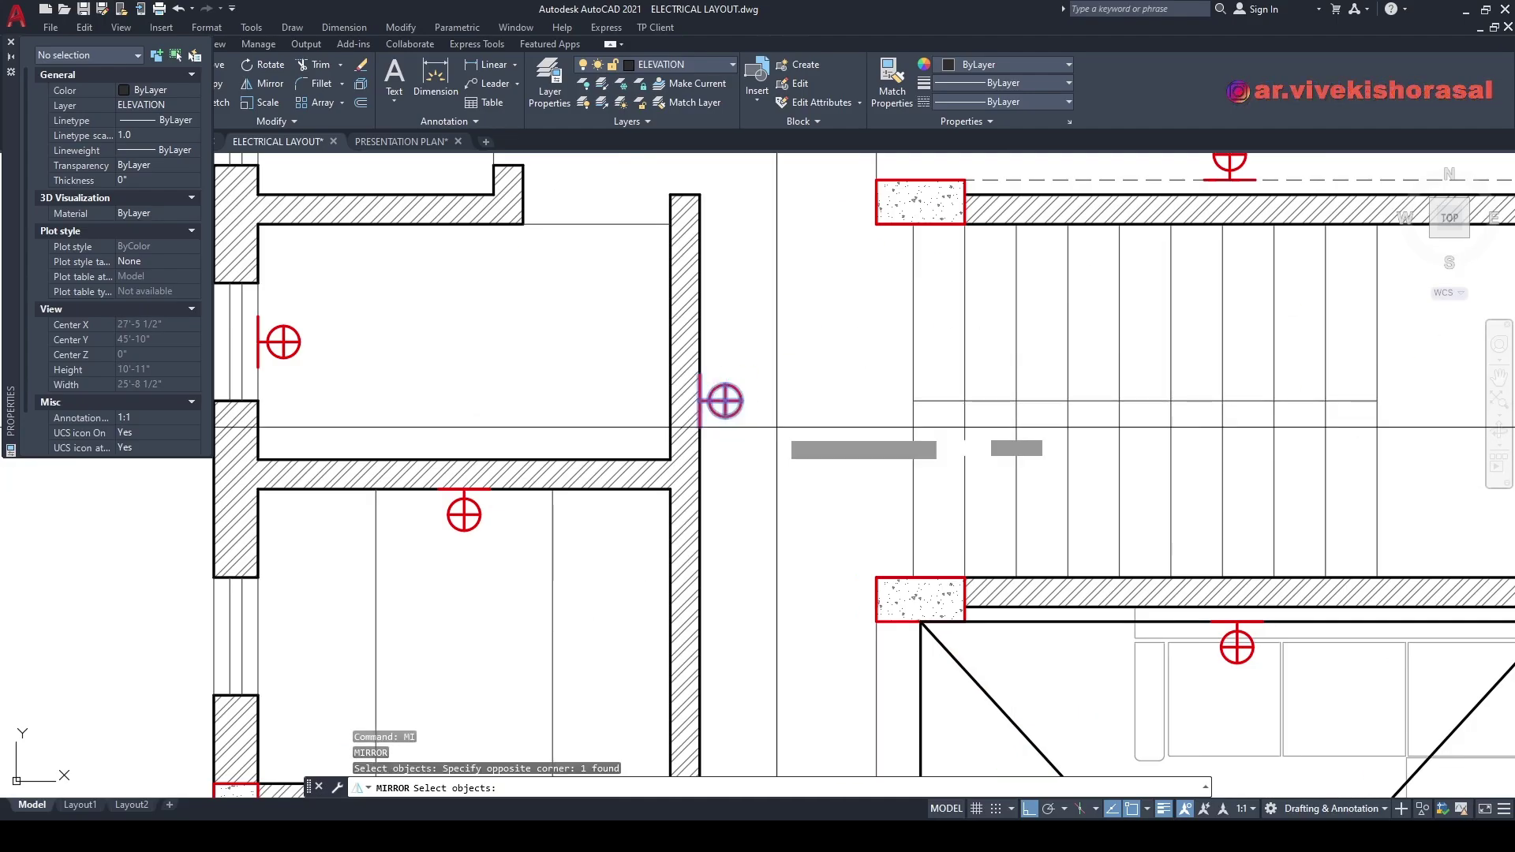
left_click(776, 365)
key("Return")
- Move the mirrored passage light symbol in the first plan to the middle of the staircase's window wall
scroll(870, 404, "up", 4)
type("M")
key("Return")
left_click(873, 437)
left_click(841, 414)
key("Return")
left_click(863, 395)
scroll(1001, 404, "down", 5)
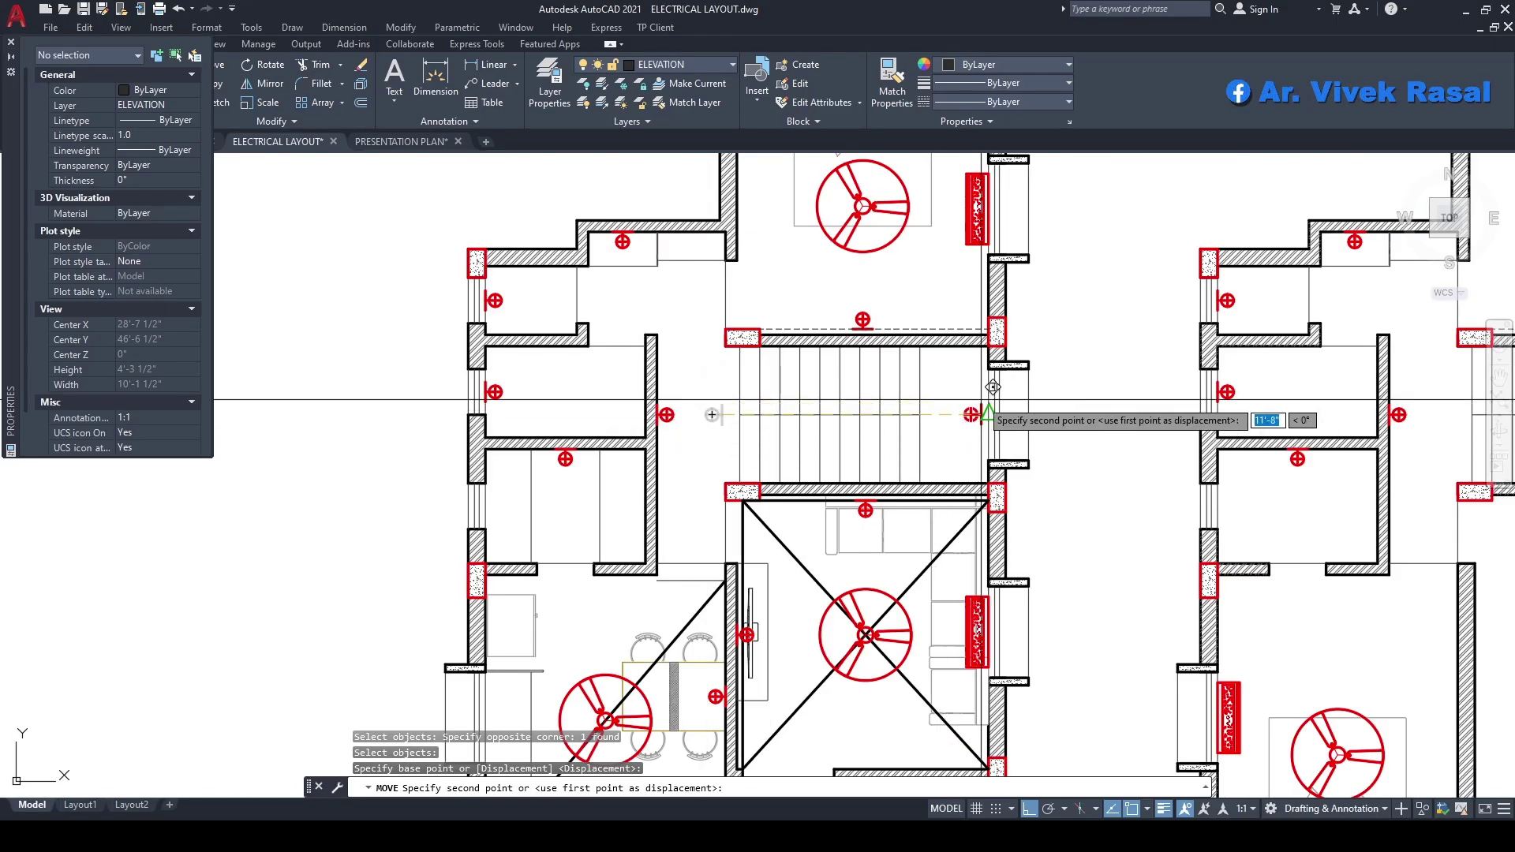
scroll(996, 406, "up", 5)
left_click(955, 435)
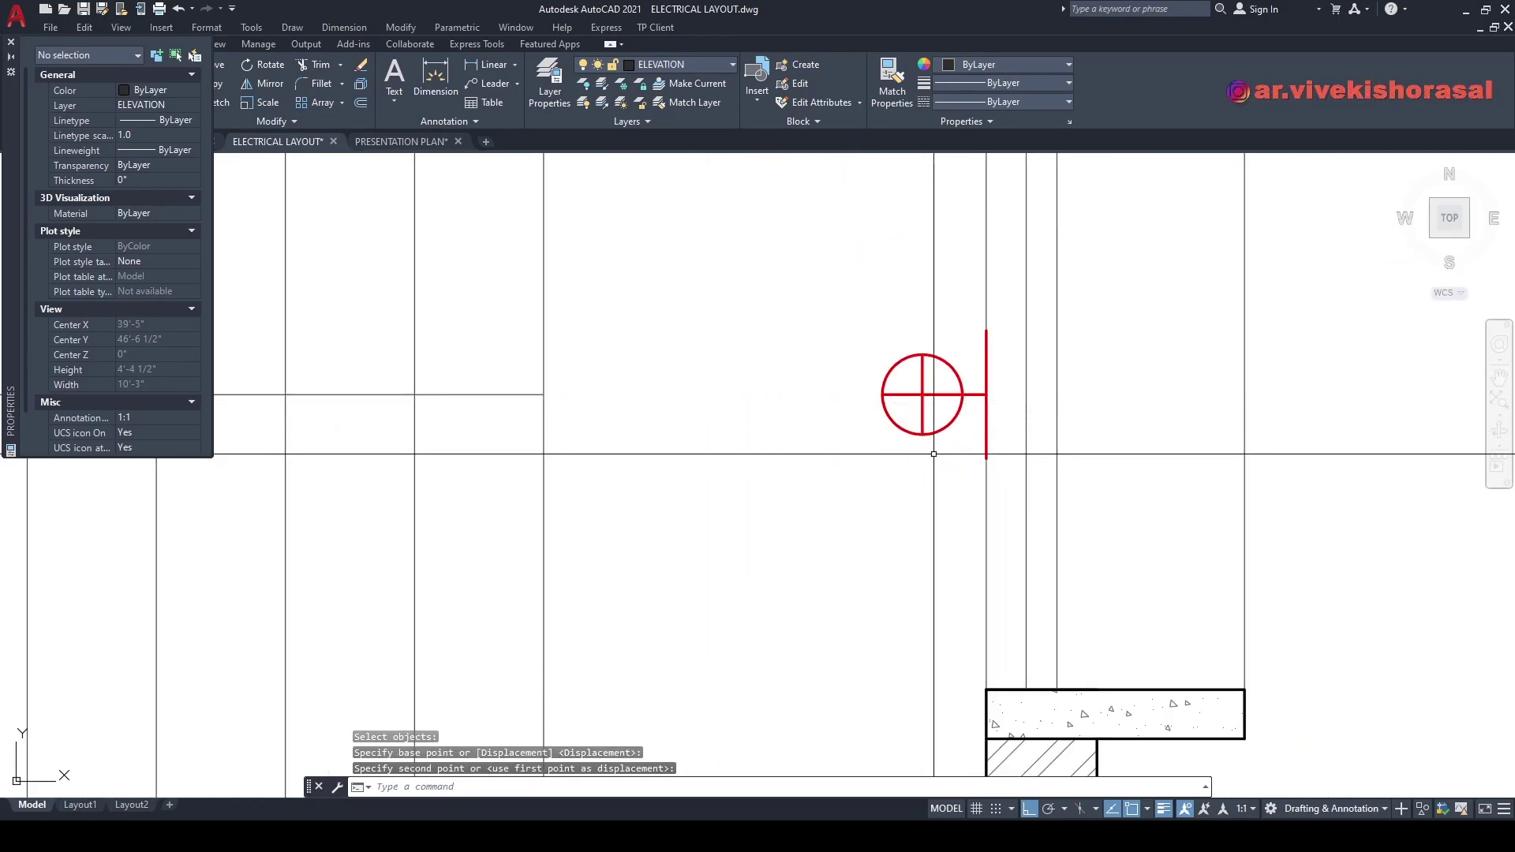
- Copy the staircase window's light symbol to the matching staircase window in the second floor plan
type("CO")
key("Return")
left_click(945, 450)
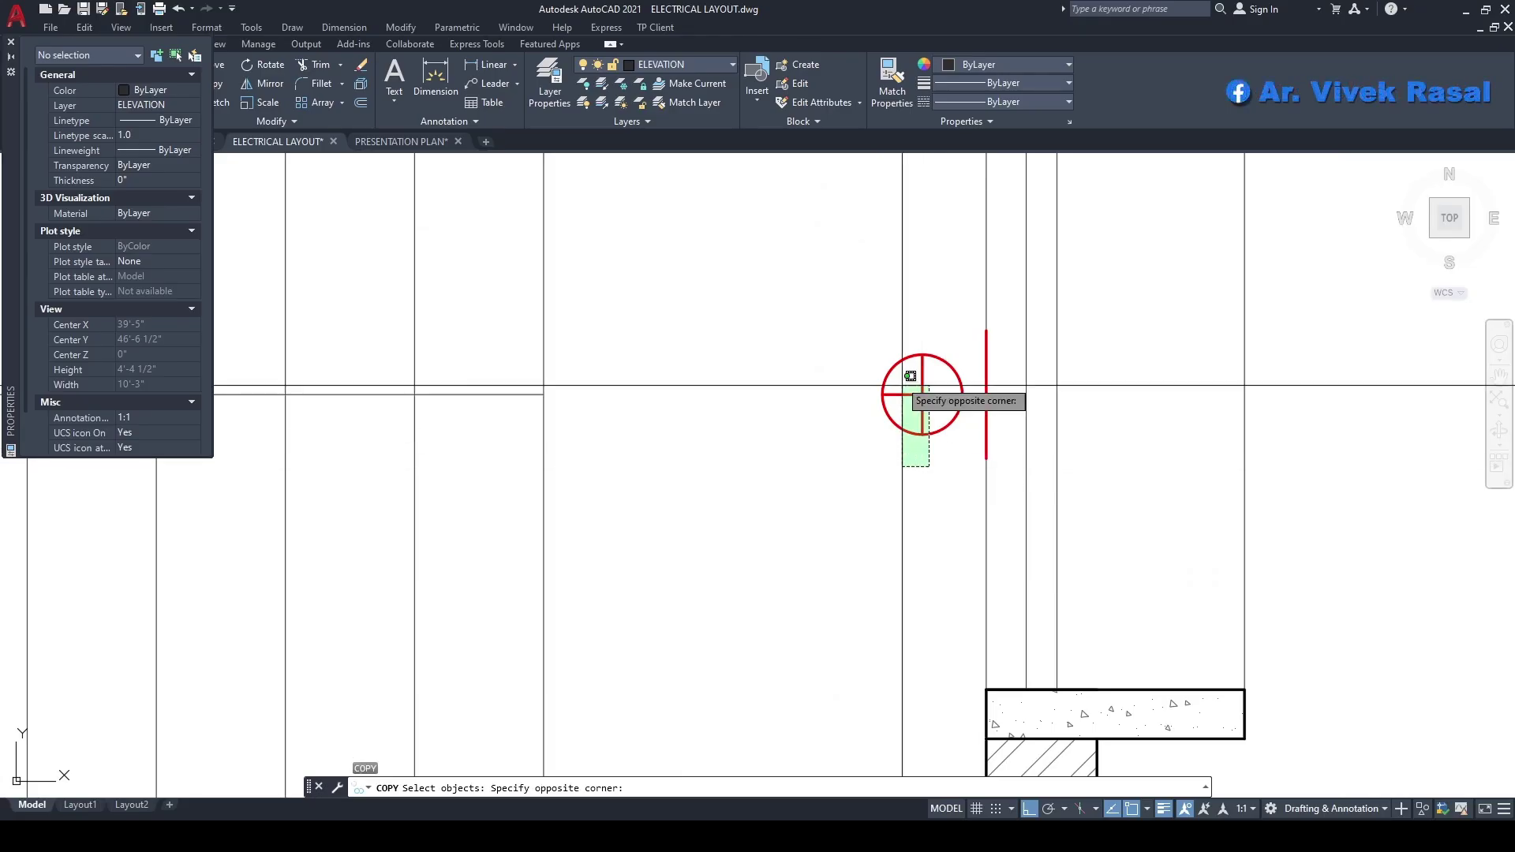
left_click(916, 427)
scroll(917, 426, "down", 8)
middle_click_drag(894, 438, 806, 415)
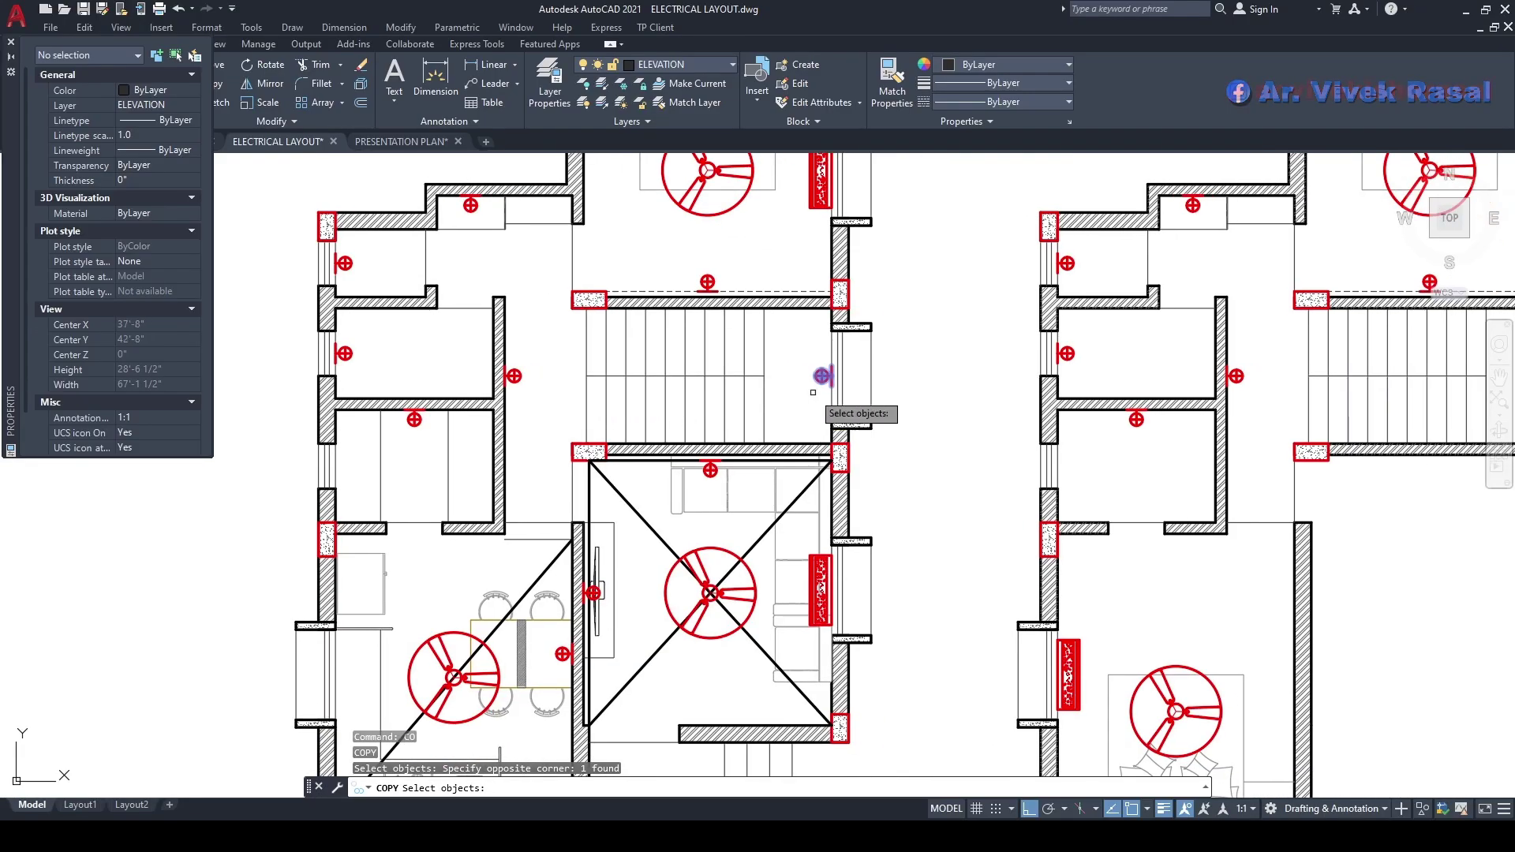
scroll(673, 412, "down", 2)
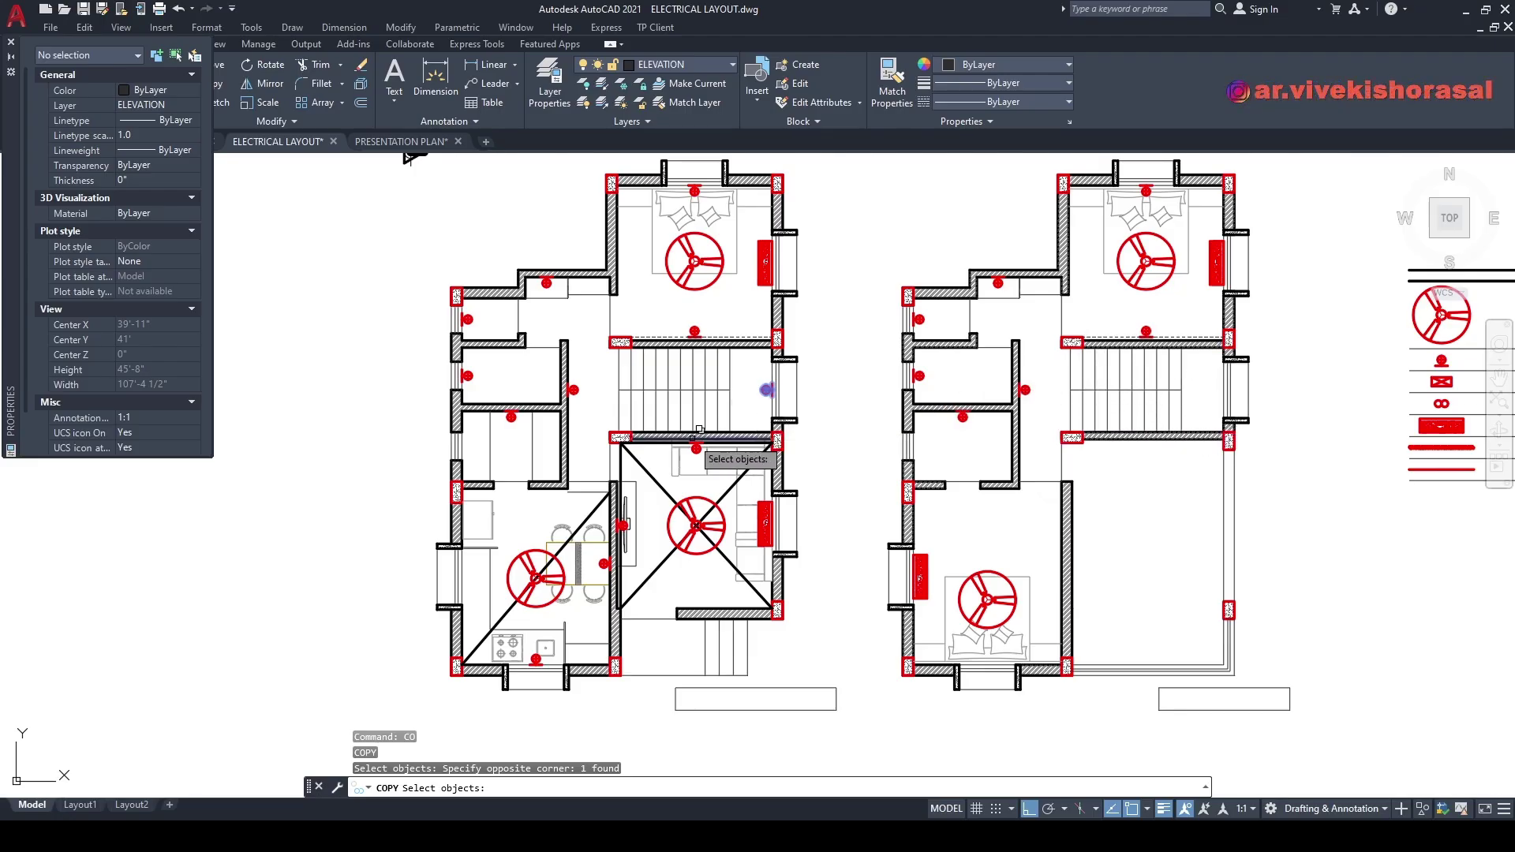
scroll(731, 429, "up", 10)
key("Return")
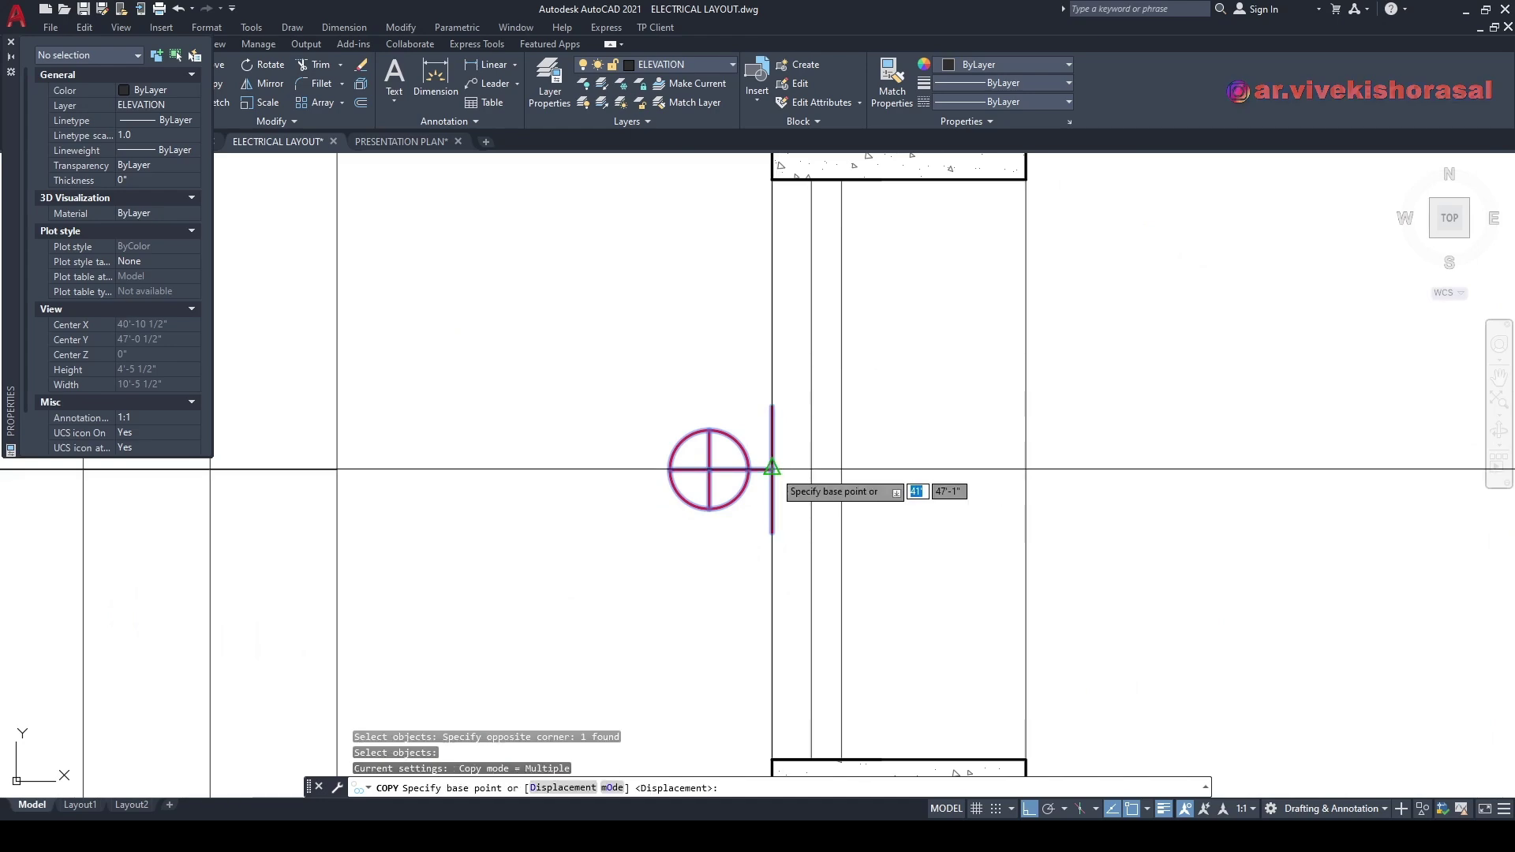
left_click(772, 468)
scroll(772, 469, "down", 7)
scroll(1251, 466, "up", 2)
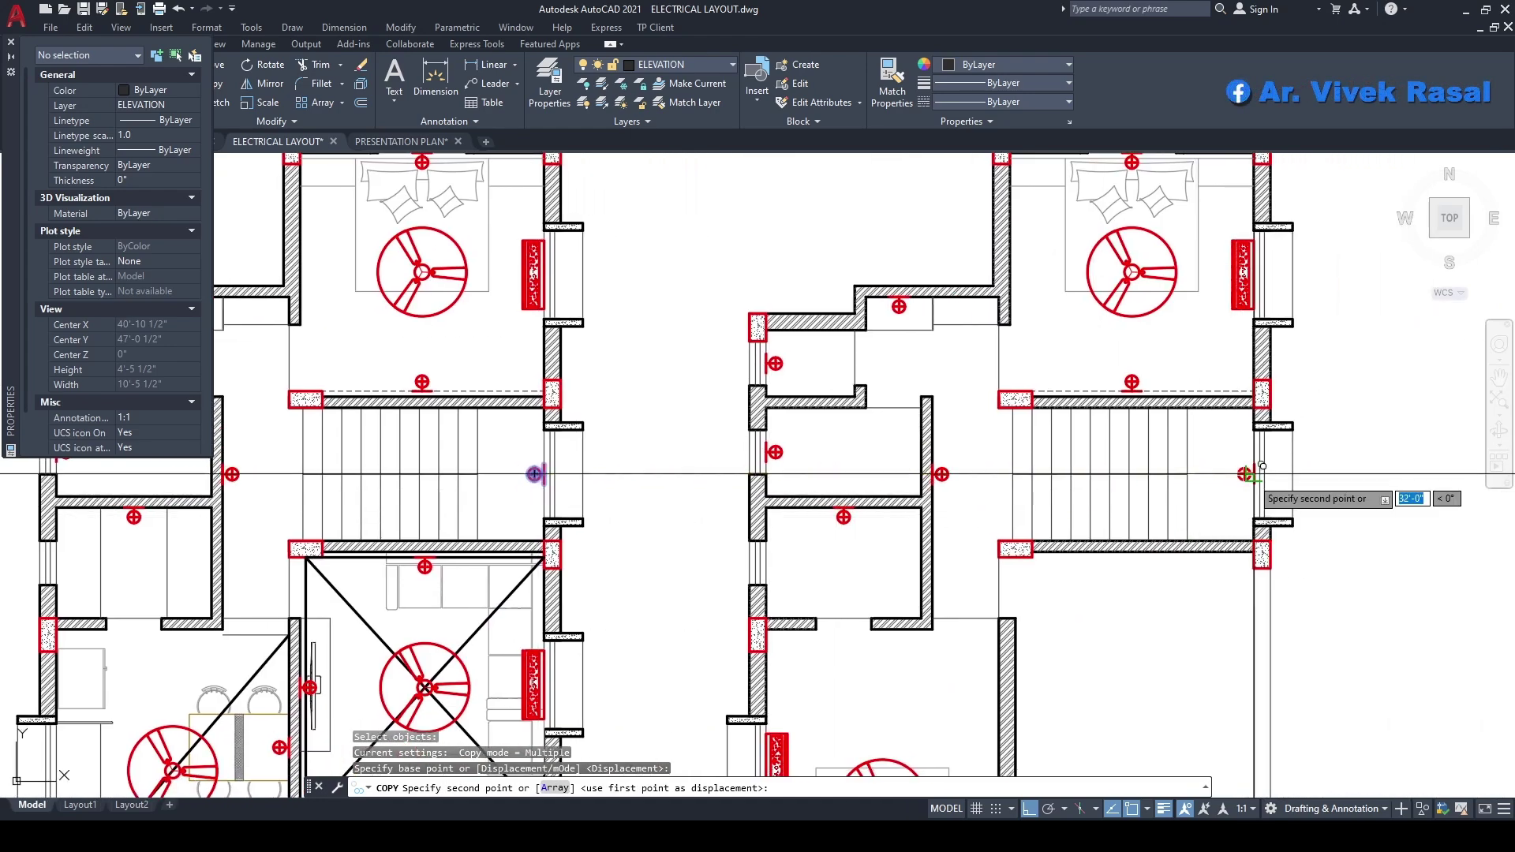
left_click(1247, 474)
key("Return")
scroll(1247, 473, "down", 8)
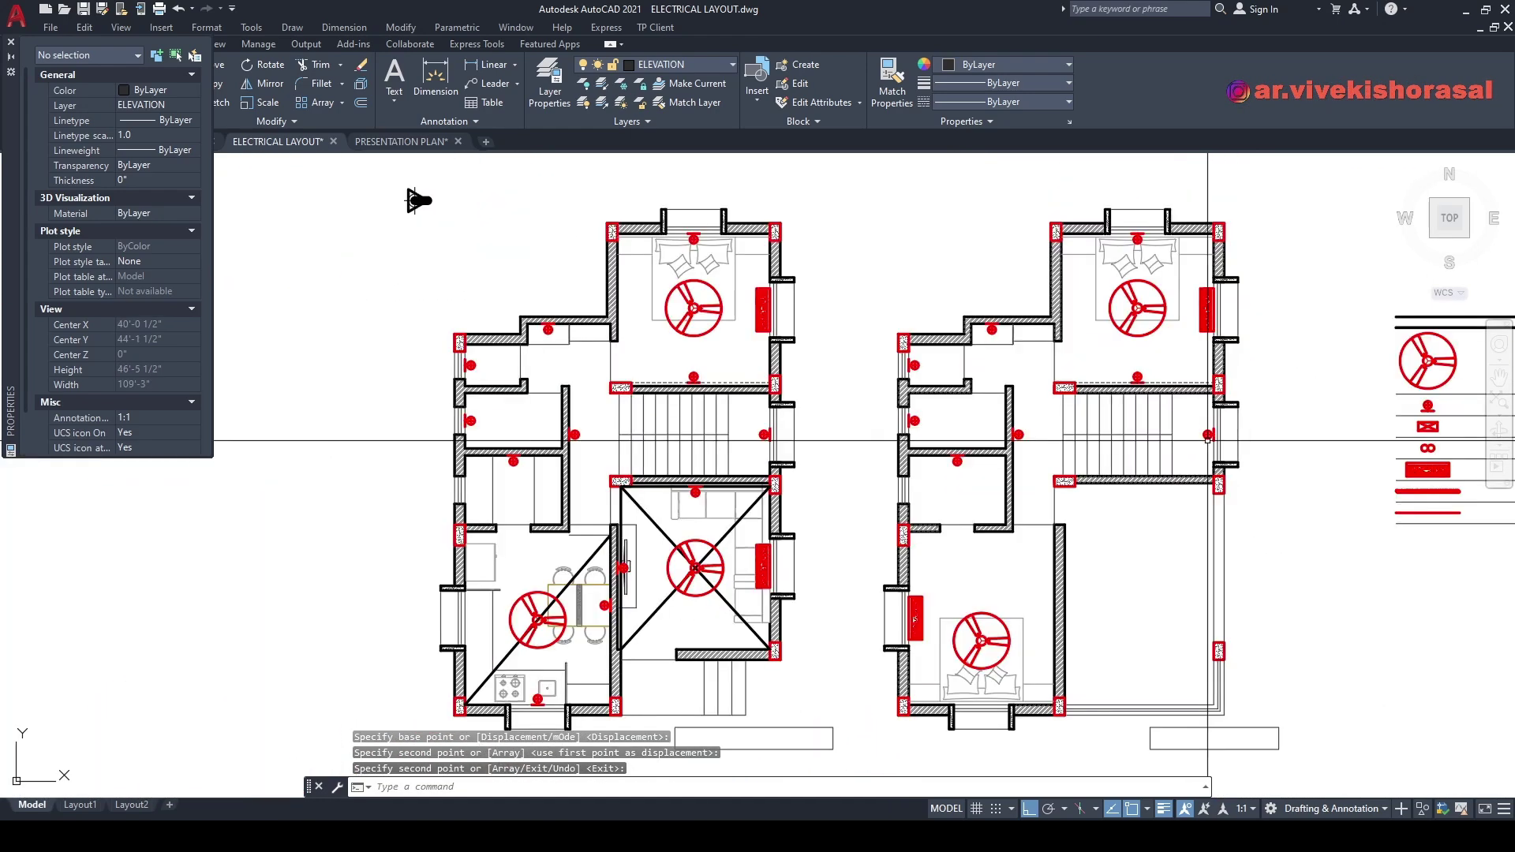
- Copy the kitchen window's light symbol to the midpoint of the window wall behind the bed in the second plan's lower bedroom
middle_click_drag(1081, 501, 1062, 447)
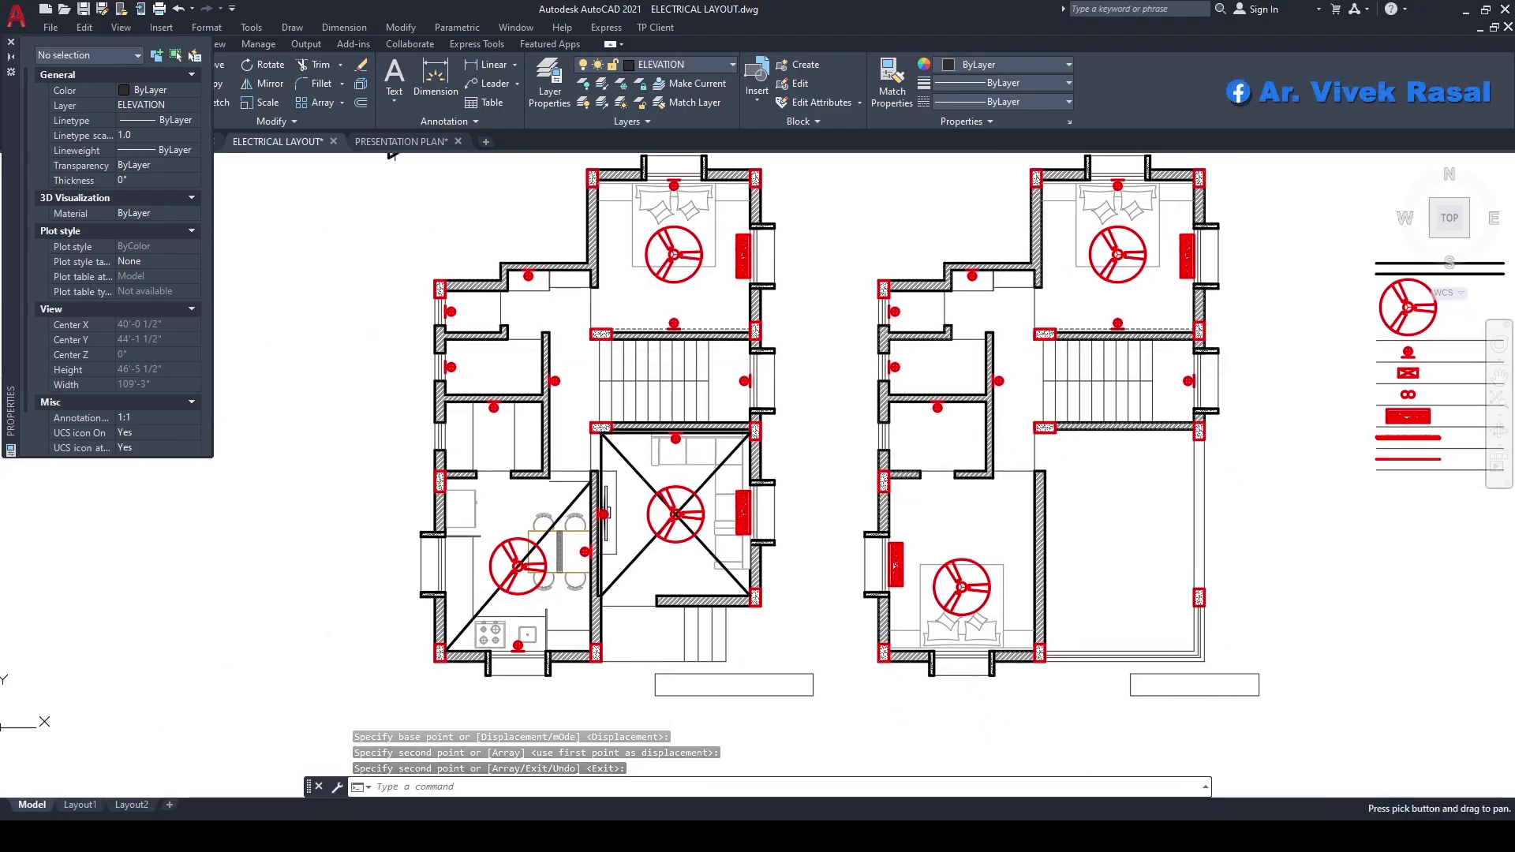
middle_click_drag(733, 608, 854, 510)
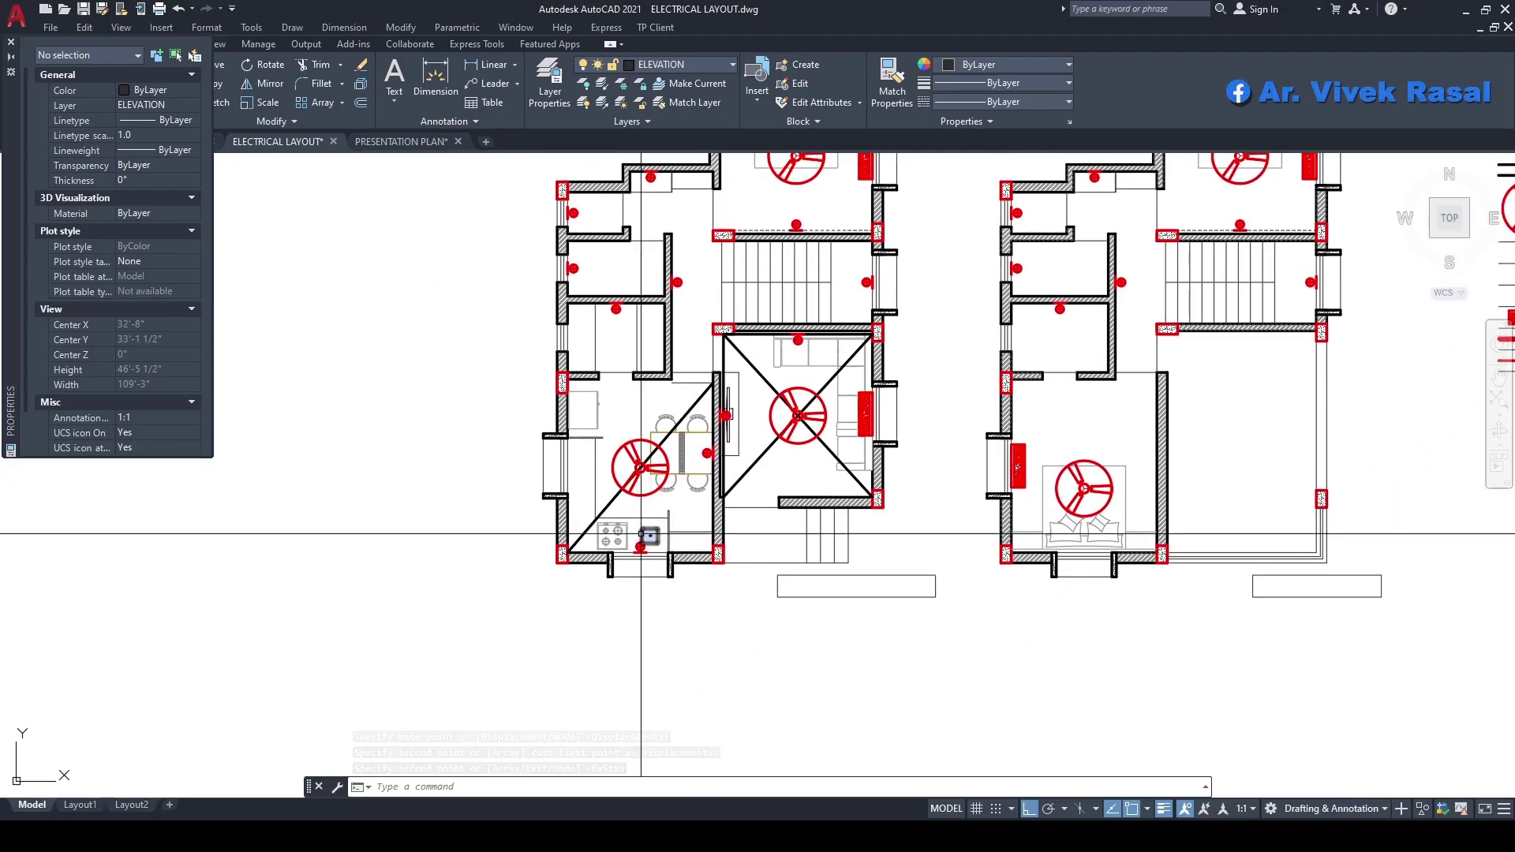
type("co")
key("Return")
scroll(641, 537, "up", 10)
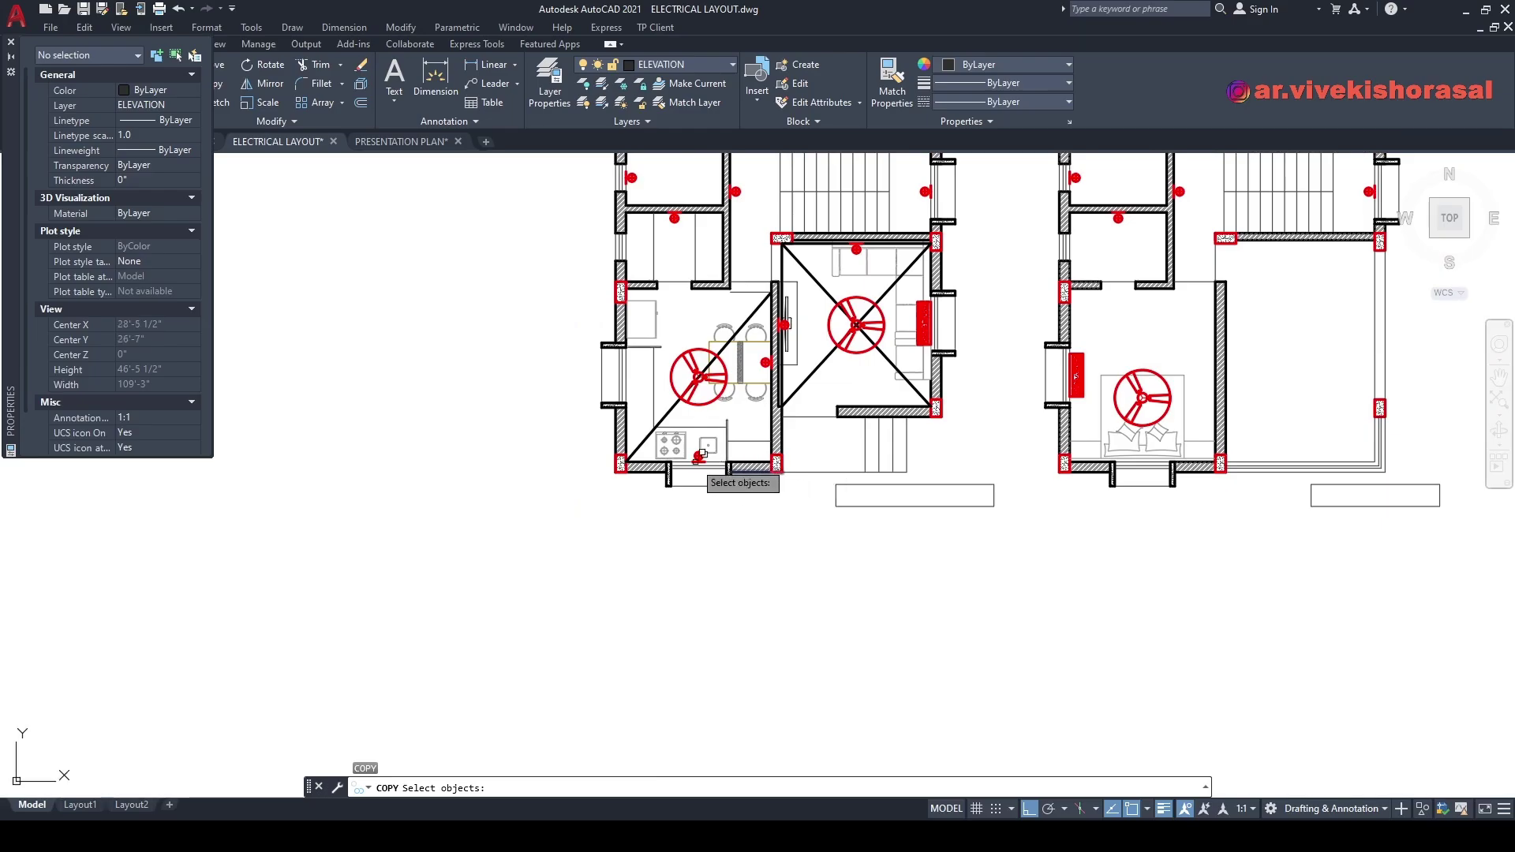
key("Return")
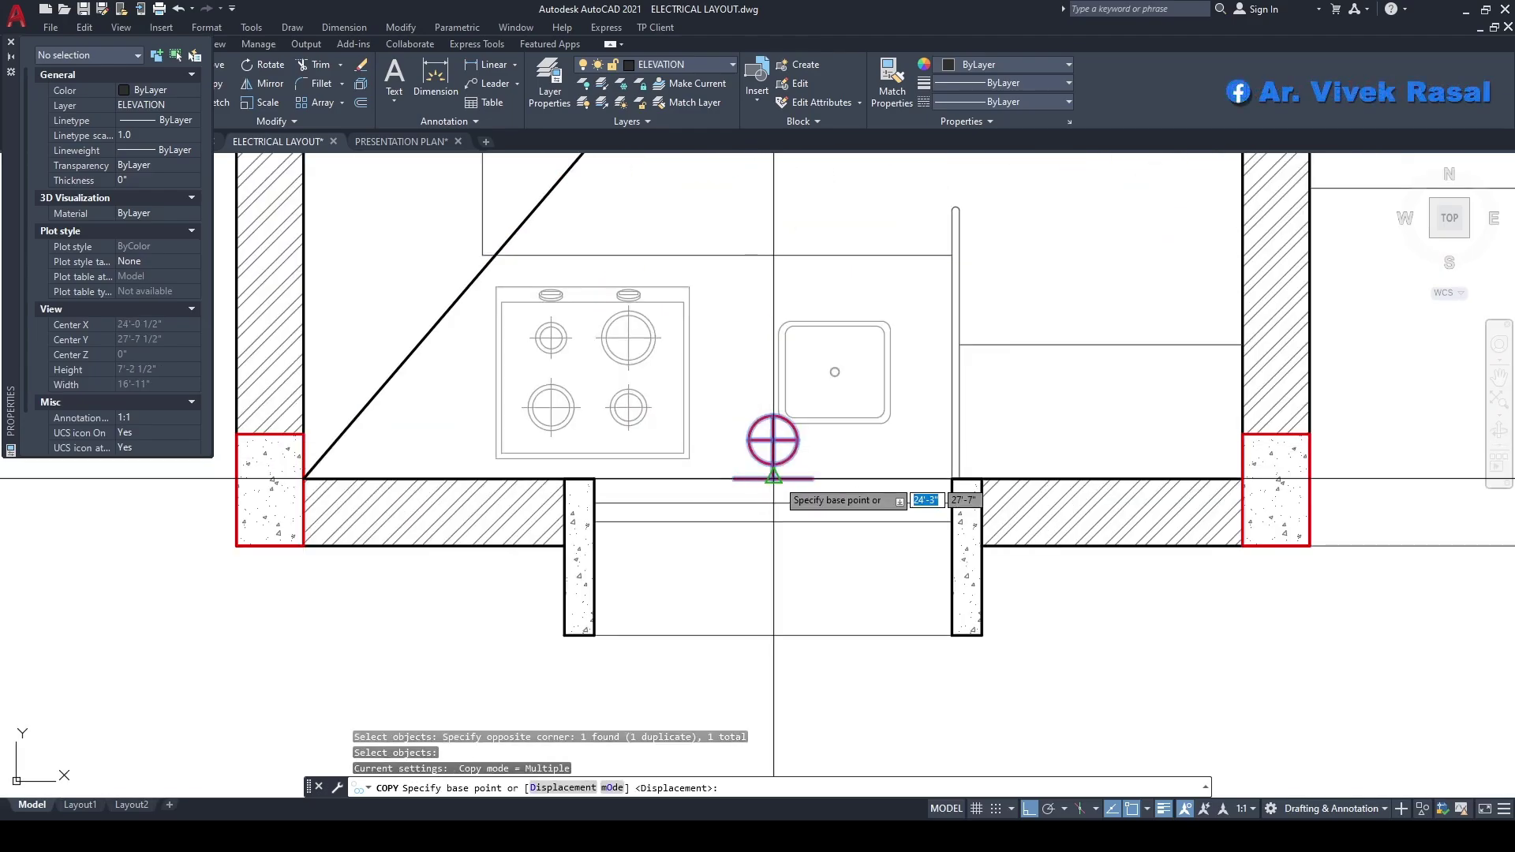
left_click(772, 440)
scroll(686, 450, "down", 8)
scroll(1086, 486, "up", 4)
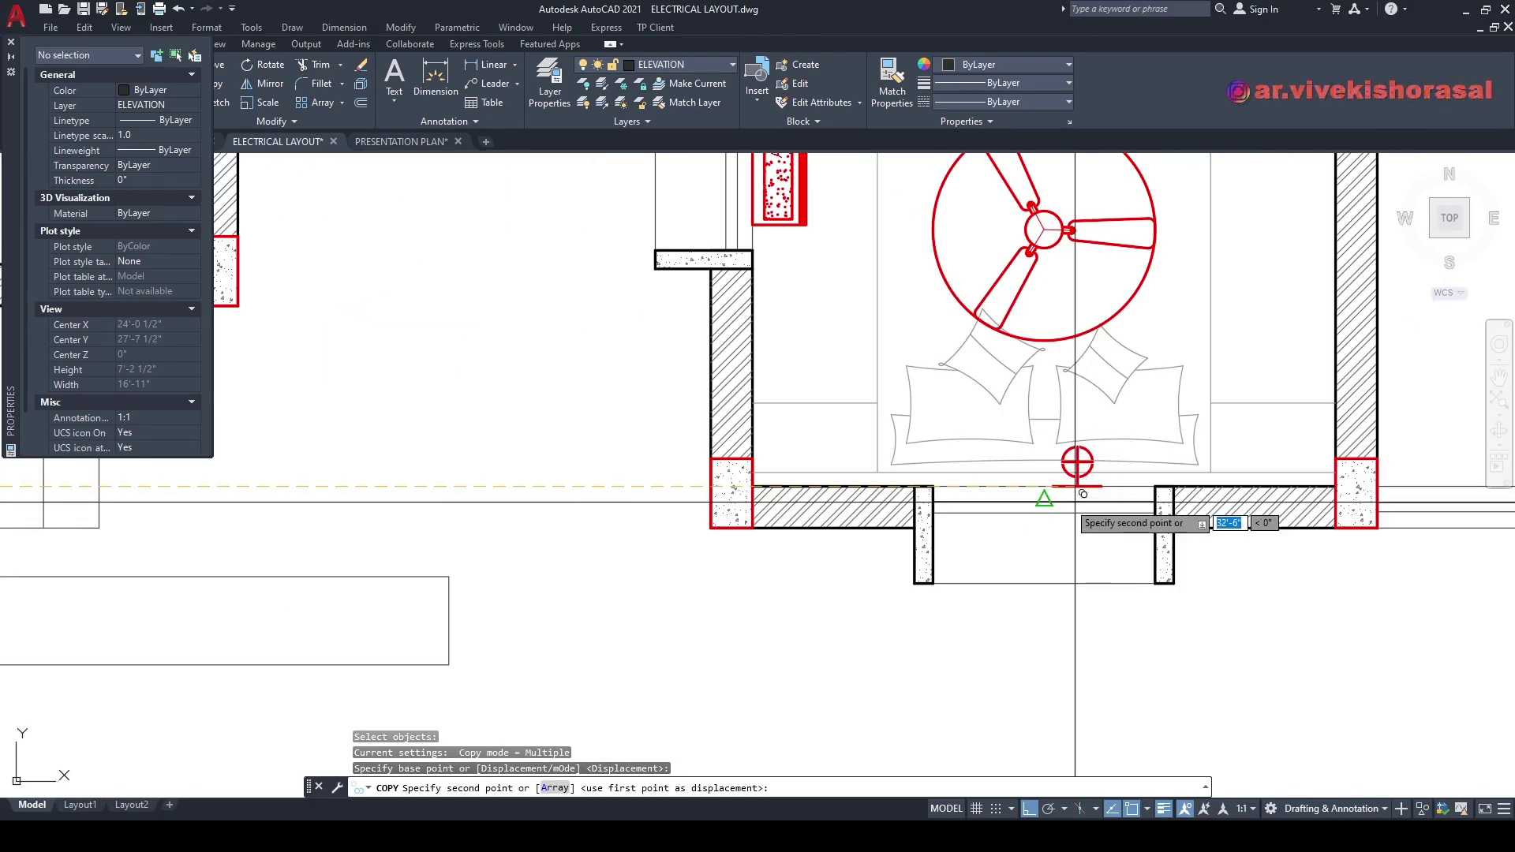
left_click(1046, 490)
key("Escape")
scroll(1046, 493, "down", 6)
key("Escape")
- Draw a horizontal construction line through the midpoint between the two columns on the lower bedroom's outer wall in the second plan
middle_click_drag(1062, 374, 1023, 369)
middle_click_drag(777, 396, 848, 419)
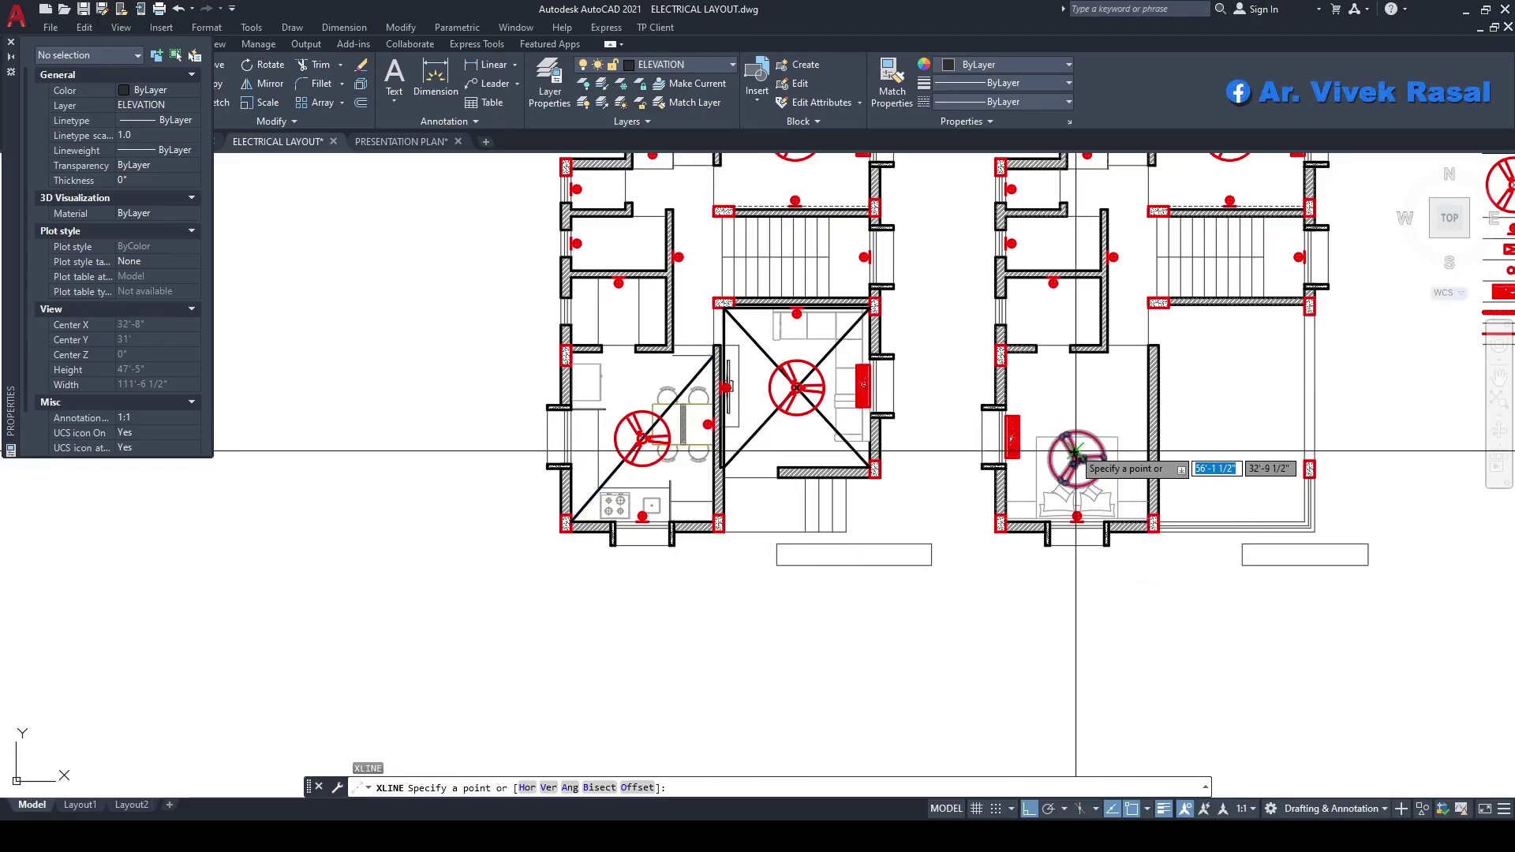
type("H")
key("Return")
right_click(979, 340, "shift")
left_click(1026, 383)
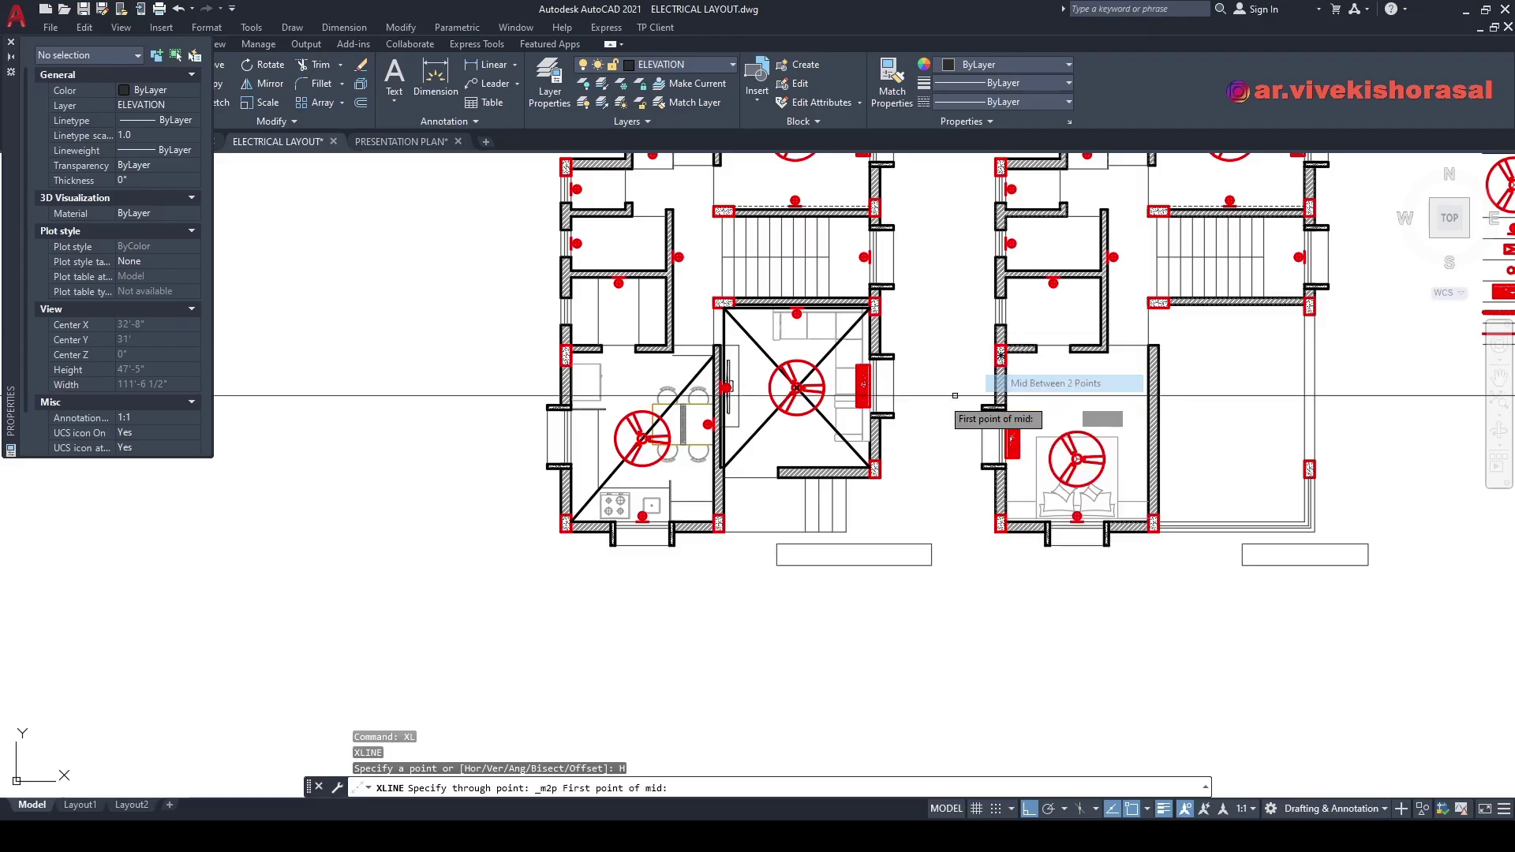
scroll(589, 383, "up", 4)
left_click(823, 304)
middle_click_drag(766, 530, 734, 417)
left_click(815, 620)
scroll(663, 244, "down", 6)
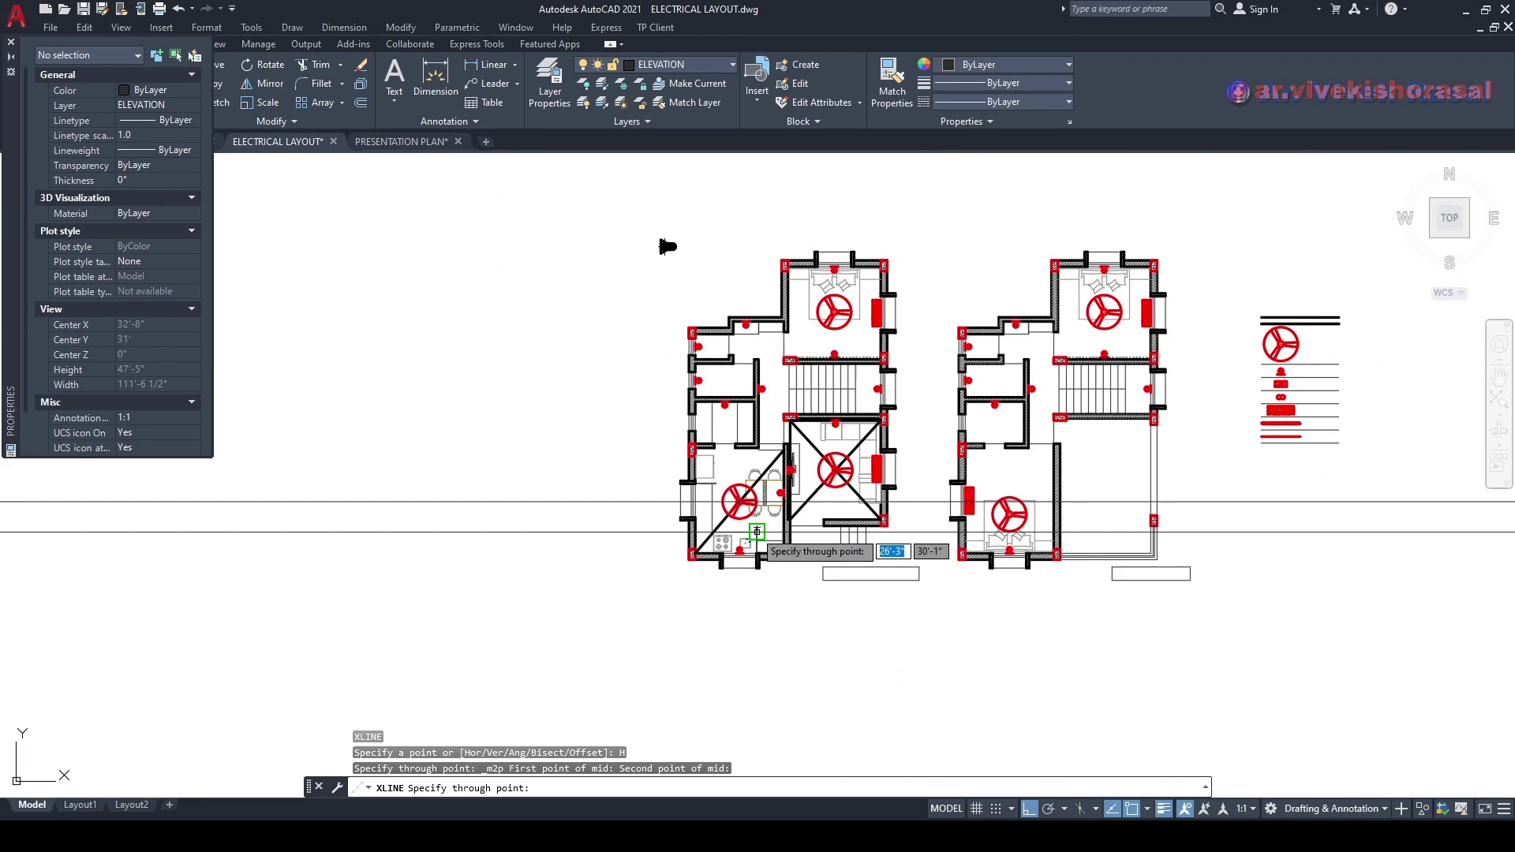
scroll(903, 423, "up", 8)
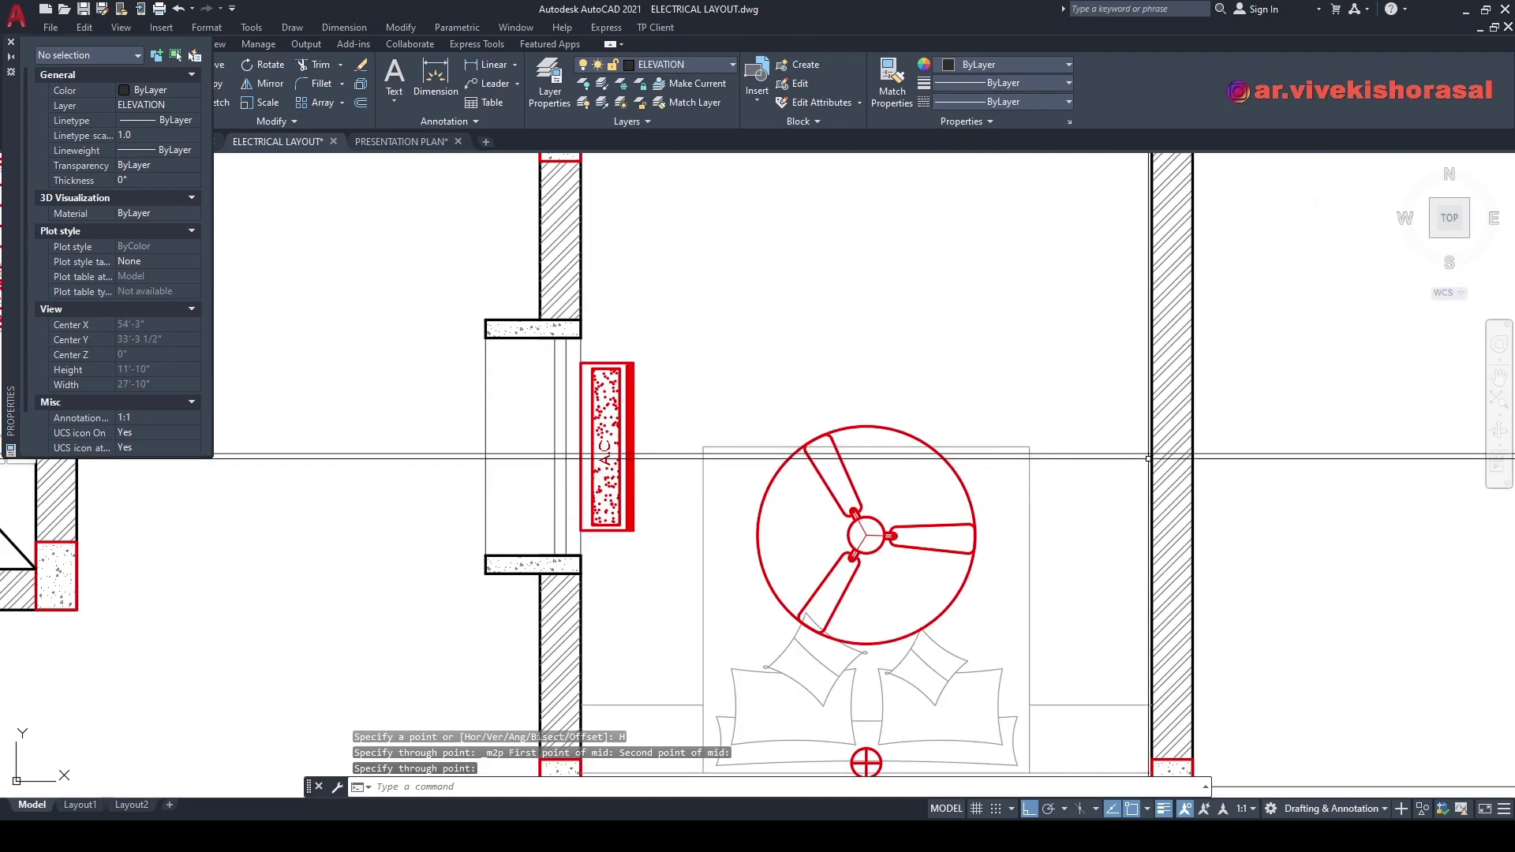
- Copy the dining area's wall light symbol to the second plan's lower bedroom, where the construction line meets the wall opposite the A.C
type("co")
key("space")
scroll(1096, 473, "down", 6)
middle_click_drag(876, 480, 992, 518)
scroll(784, 507, "up", 8)
left_click(805, 448)
left_click(785, 439)
scroll(806, 437, "up", 4)
key("space")
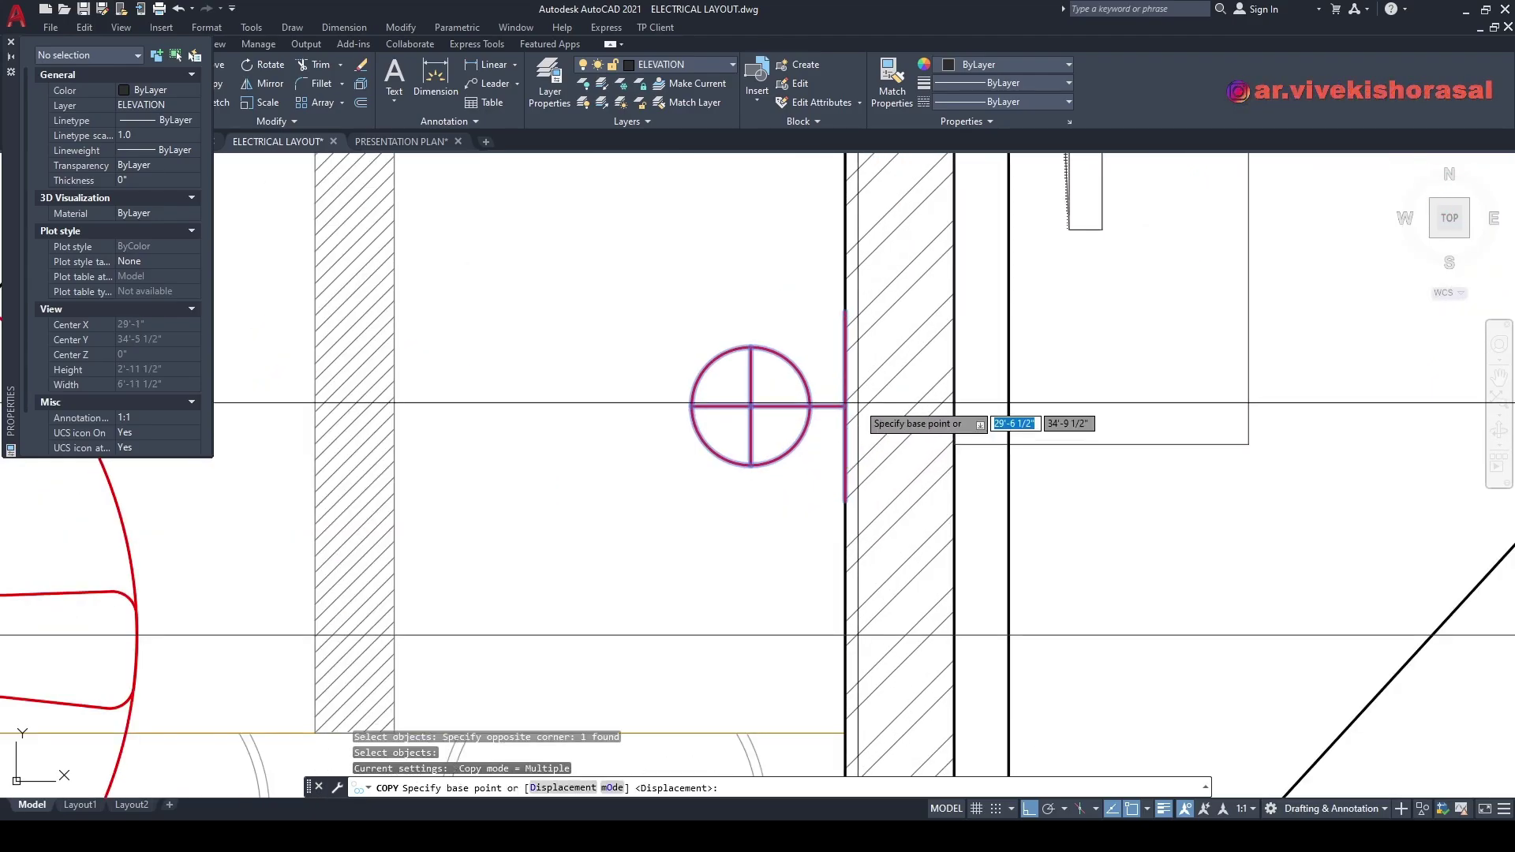
left_click(846, 408)
scroll(788, 472, "down", 12)
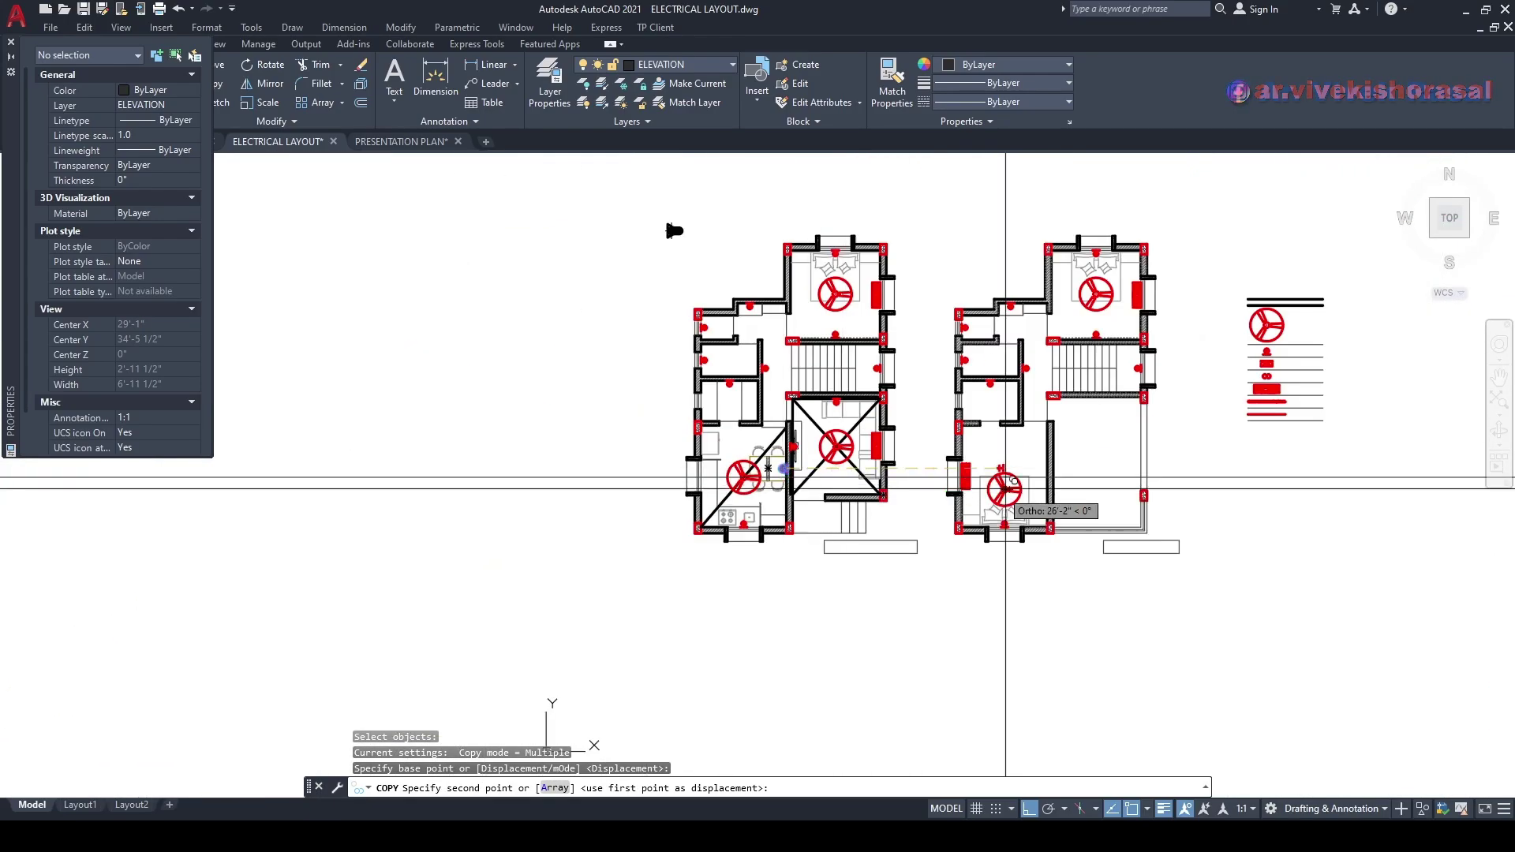
scroll(1027, 480, "up", 8)
left_click(1029, 490)
scroll(944, 448, "down", 4)
key("Escape")
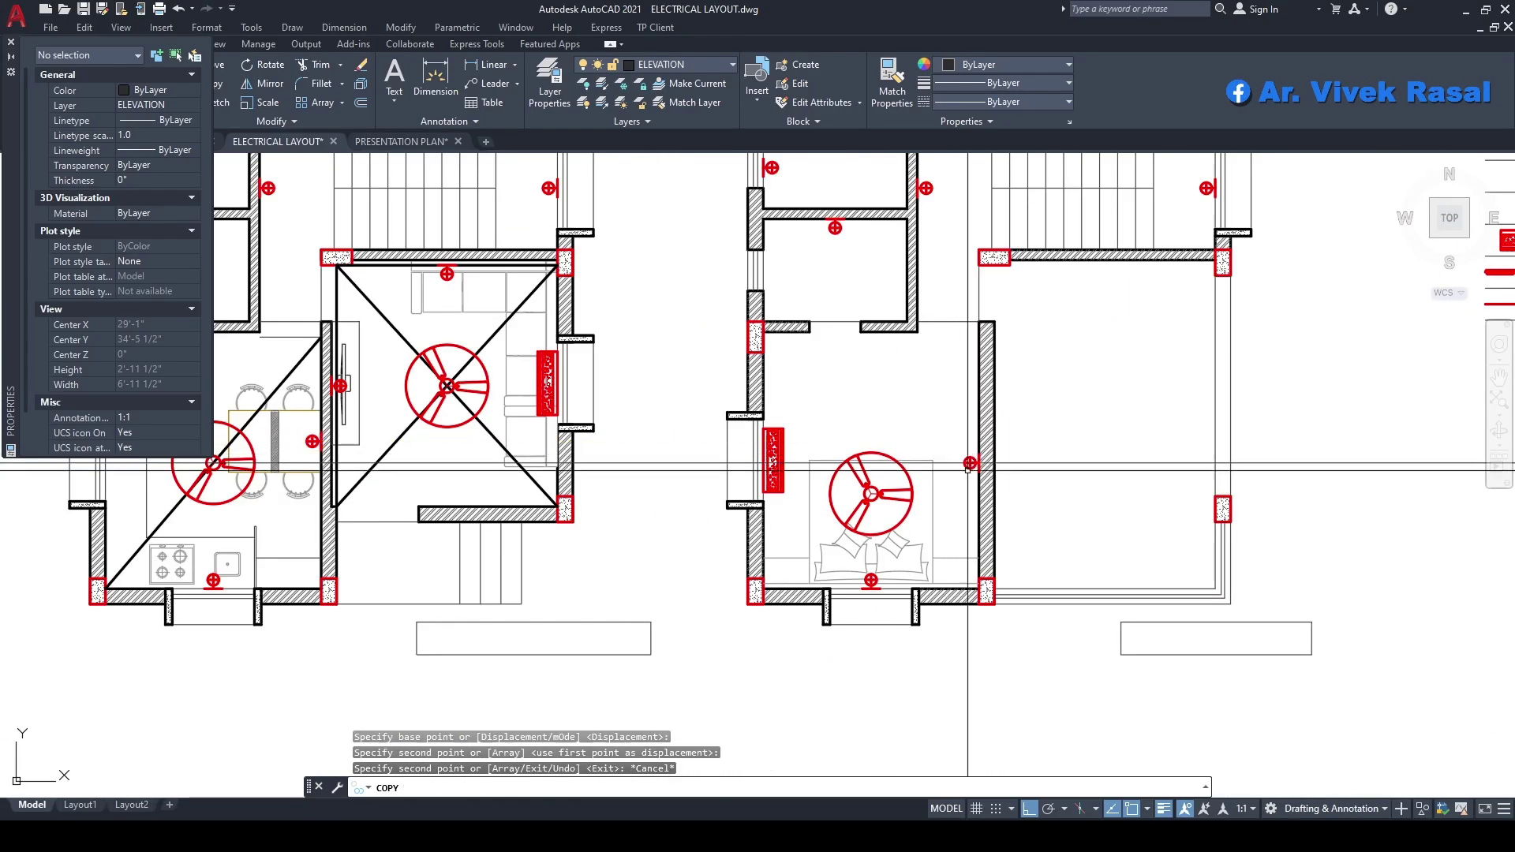
- Erase the horizontal construction line crossing the lower bedroom
left_click(944, 506)
left_click(913, 458)
middle_click_drag(911, 480, 980, 495)
type("E")
key("Return")
middle_click_drag(959, 401, 1011, 437)
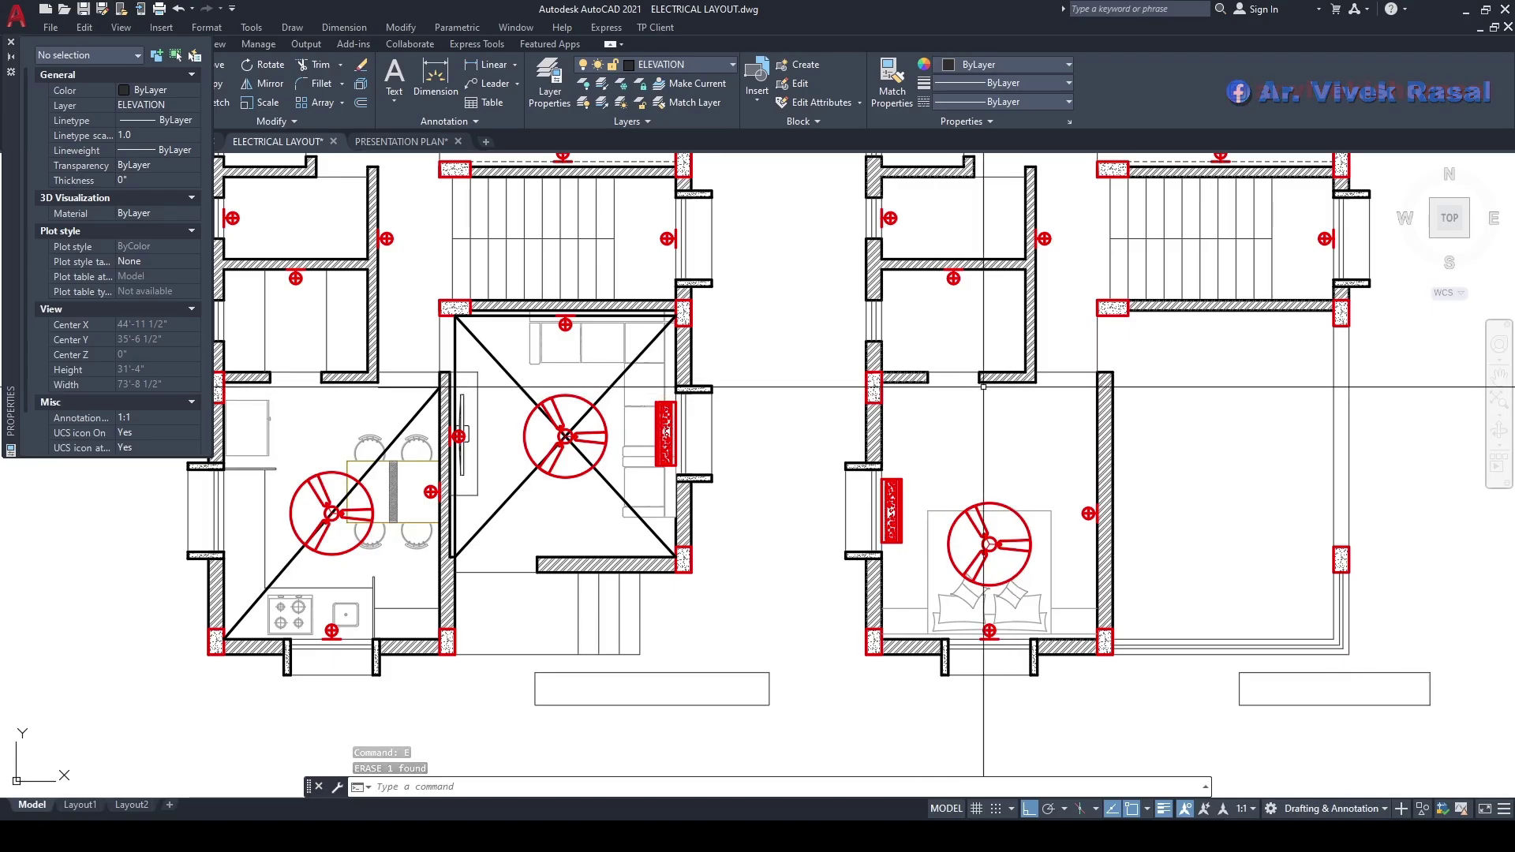
scroll(943, 331, "down", 2)
middle_click_drag(943, 332, 970, 431)
middle_click_drag(924, 519, 914, 472)
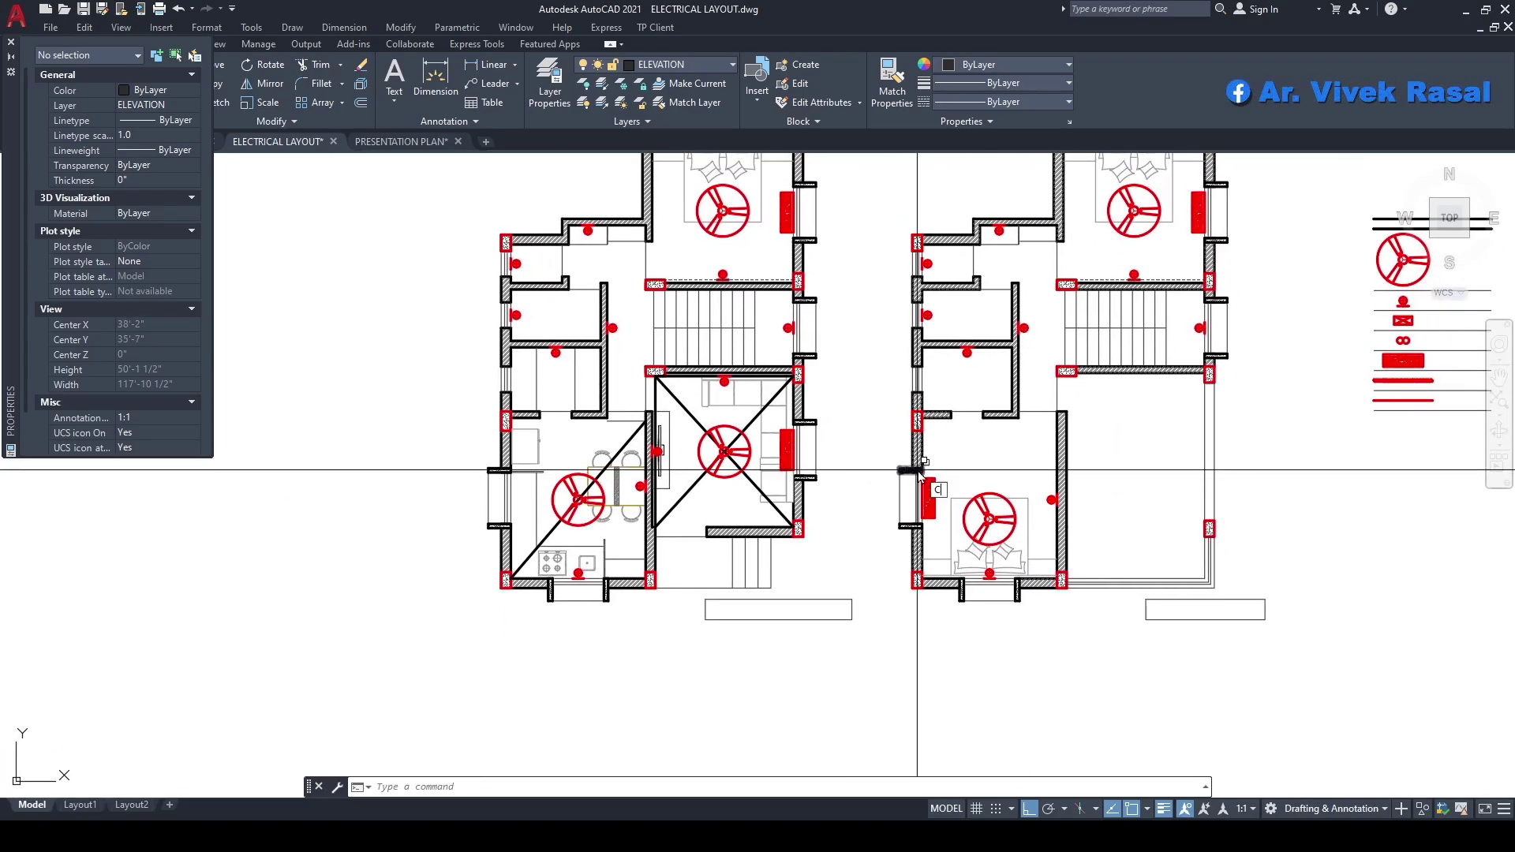
key("Escape")
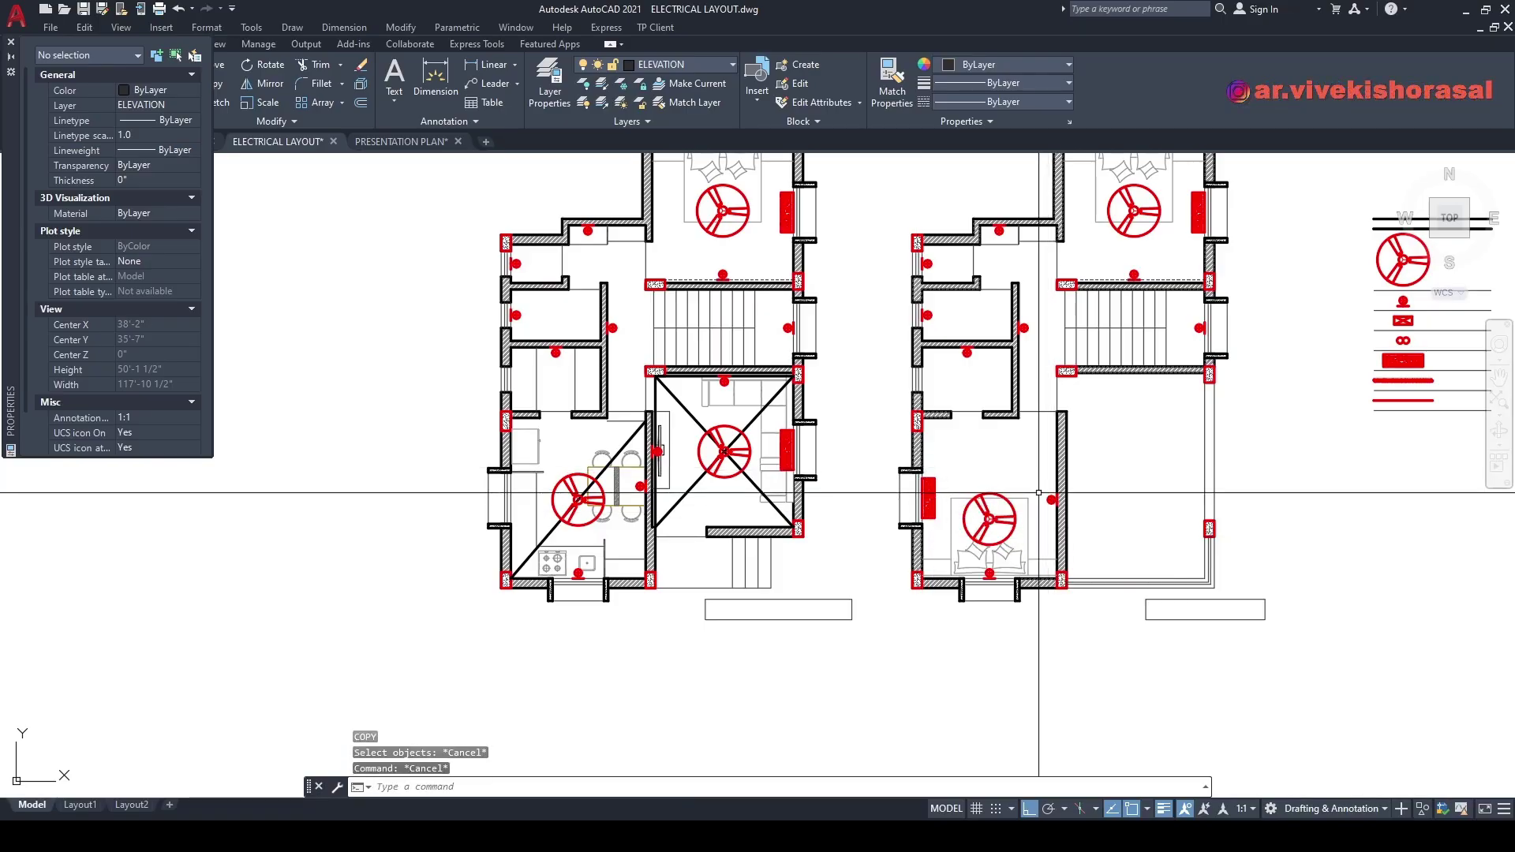
- Mirror the lower bedroom's wall light symbol about a vertical axis beyond the wall facing the open terrace, keeping the original
type("mi")
key("Return")
scroll(1026, 505, "up", 6)
left_click(1073, 529)
key("Return")
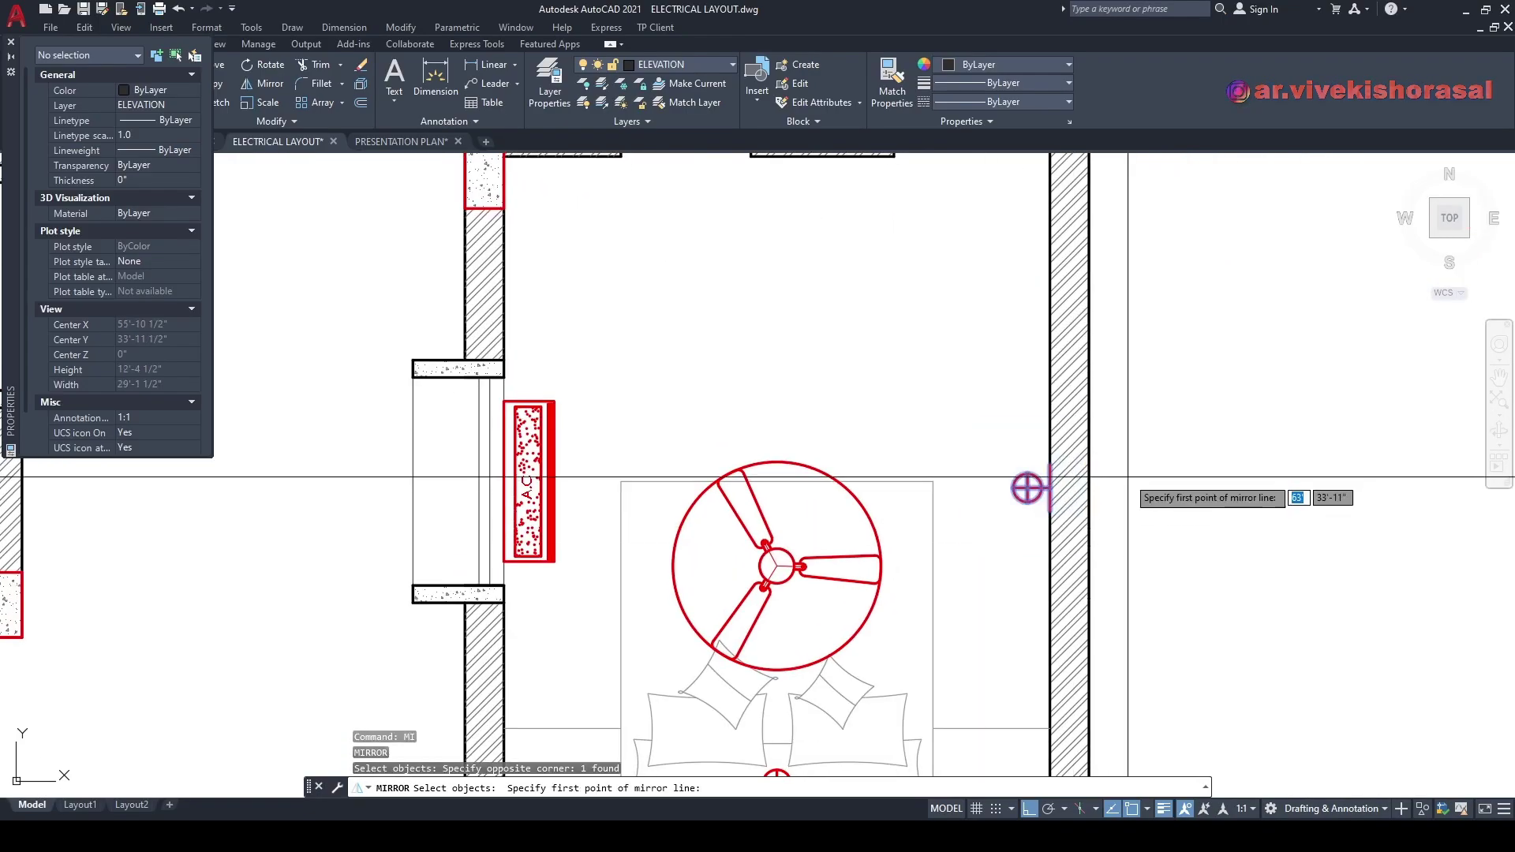
left_click(1129, 481)
left_click(1129, 414)
key("Return")
- Move the mirrored light symbol onto the terrace side of the bedroom wall, level with the bedroom's light
middle_click_drag(1167, 480, 1093, 455)
type("m")
key("Return")
left_click(1180, 485)
left_click(1144, 431)
key("Return")
left_click(1130, 464)
left_click(1018, 462)
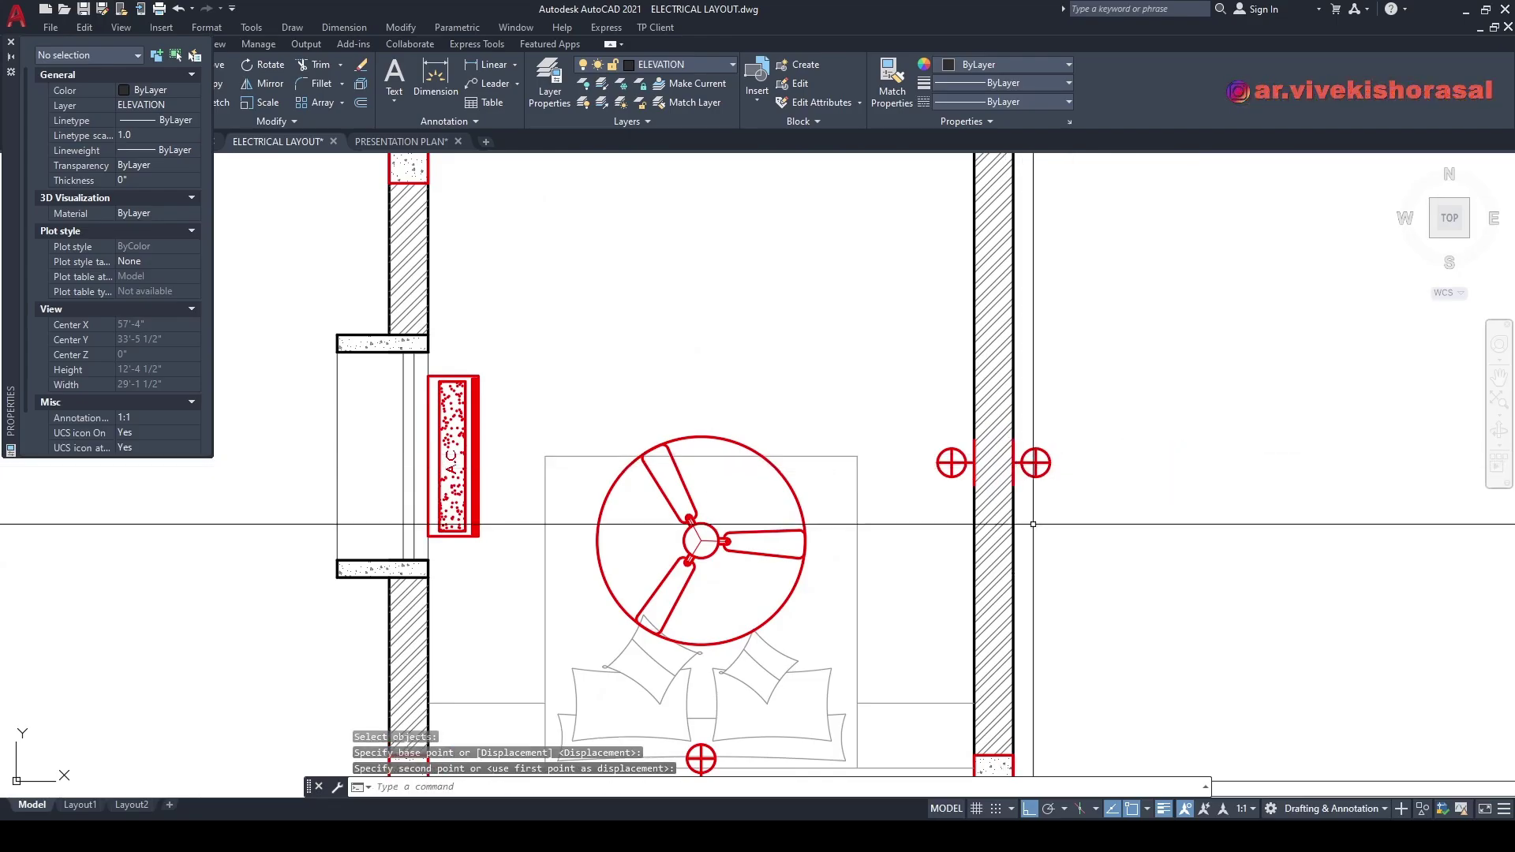
- Copy the terrace-side wall light symbol to a free spot in the open terrace below the staircase
type("co")
key("Return")
left_click(1062, 499)
left_click(1049, 439)
key("Return")
left_click(1014, 463)
scroll(1012, 525, "down", 2)
middle_click_drag(1094, 416, 1044, 482)
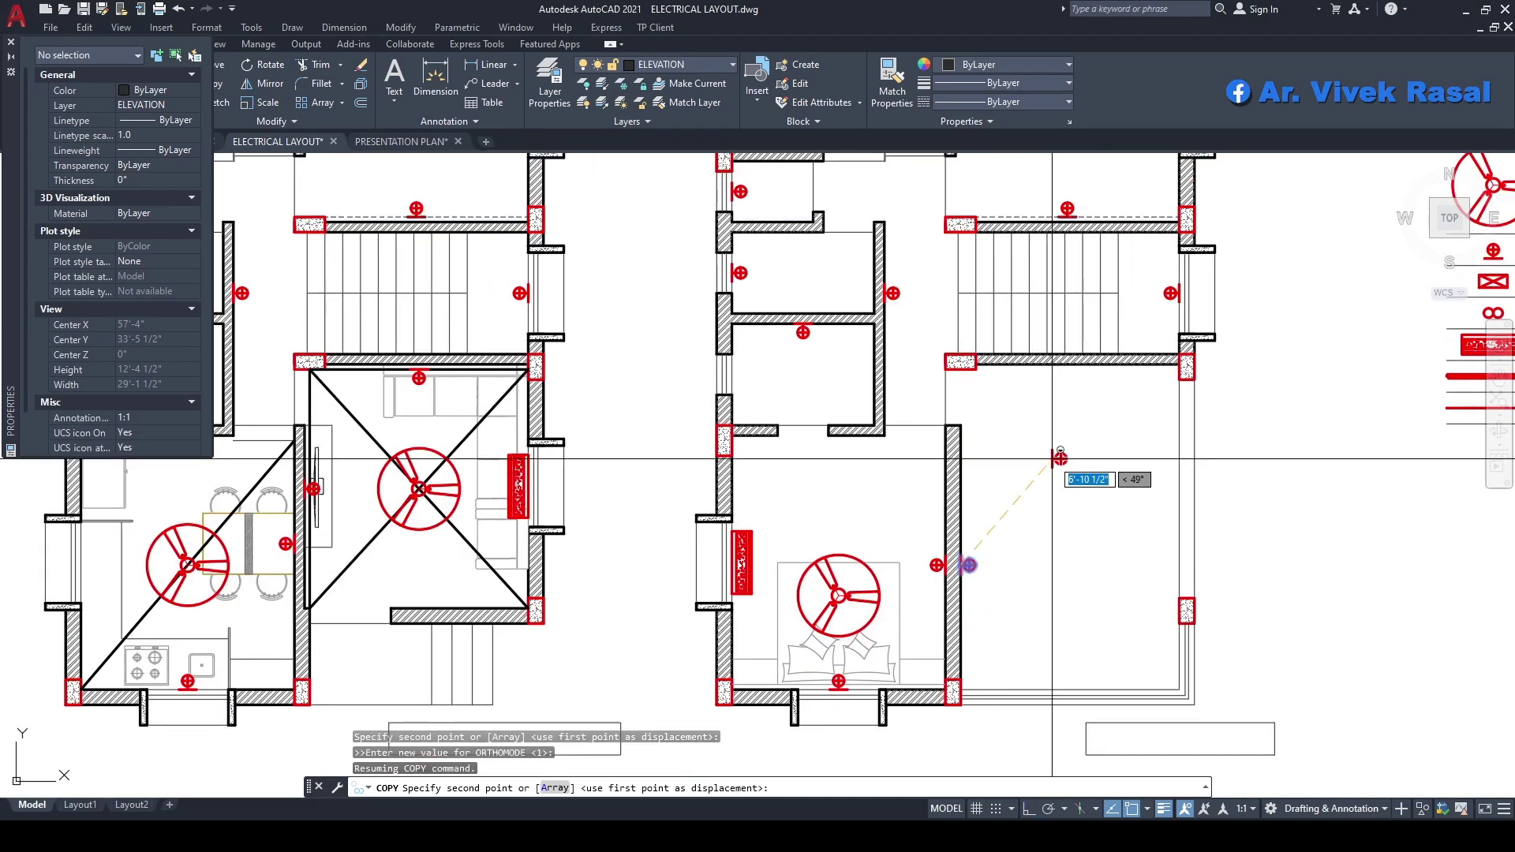
left_click(1052, 459, "shift")
key("Escape")
- Draw a vertical construction line through the midpoint of the terrace's lower parapet
middle_click_drag(1054, 562, 1046, 479)
type("x")
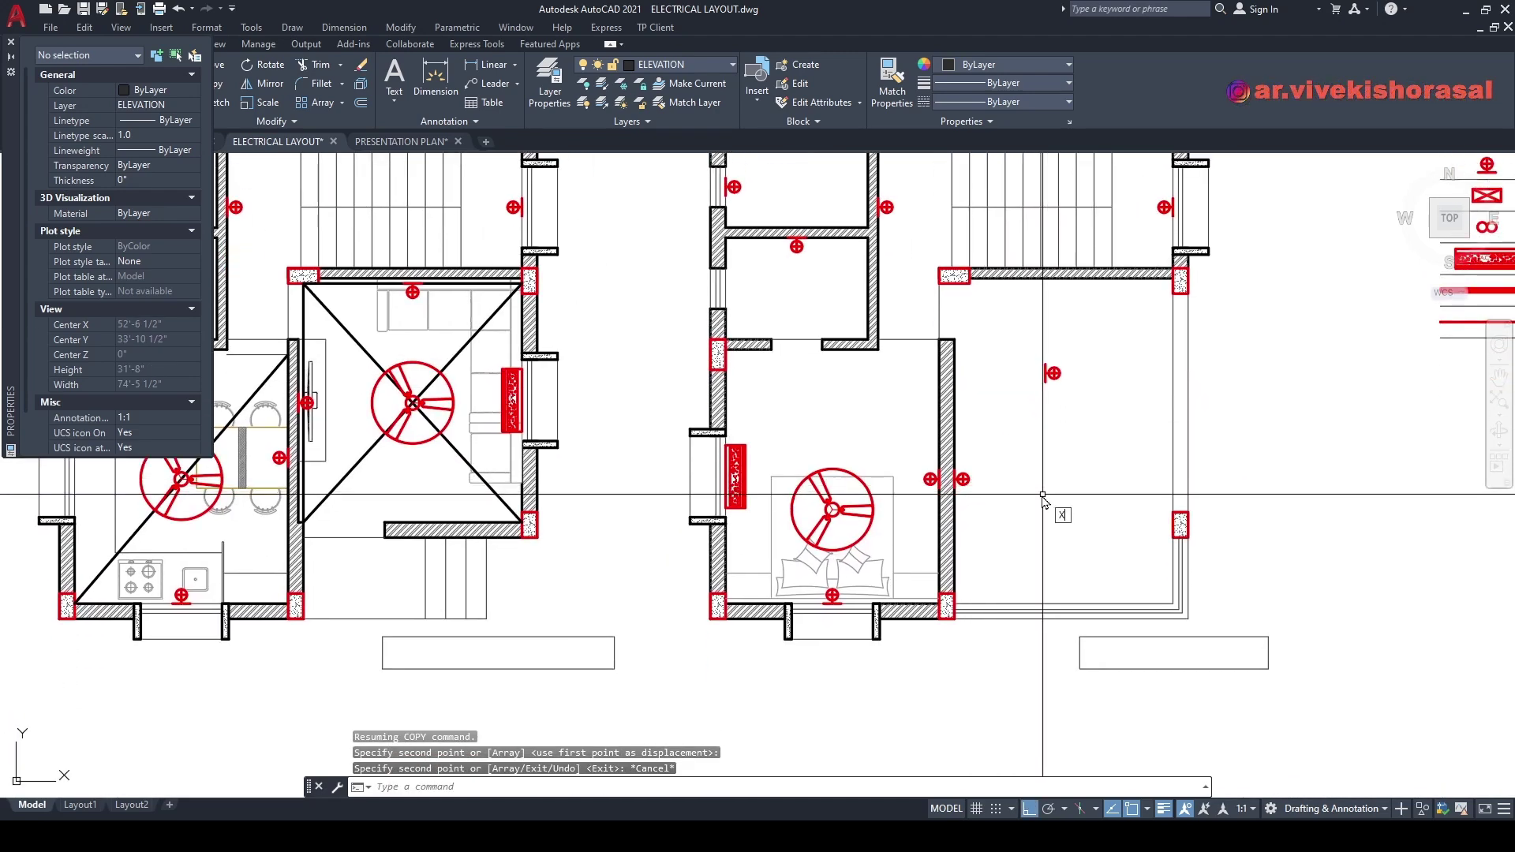
type("l")
key("Return")
type("v")
key("Return")
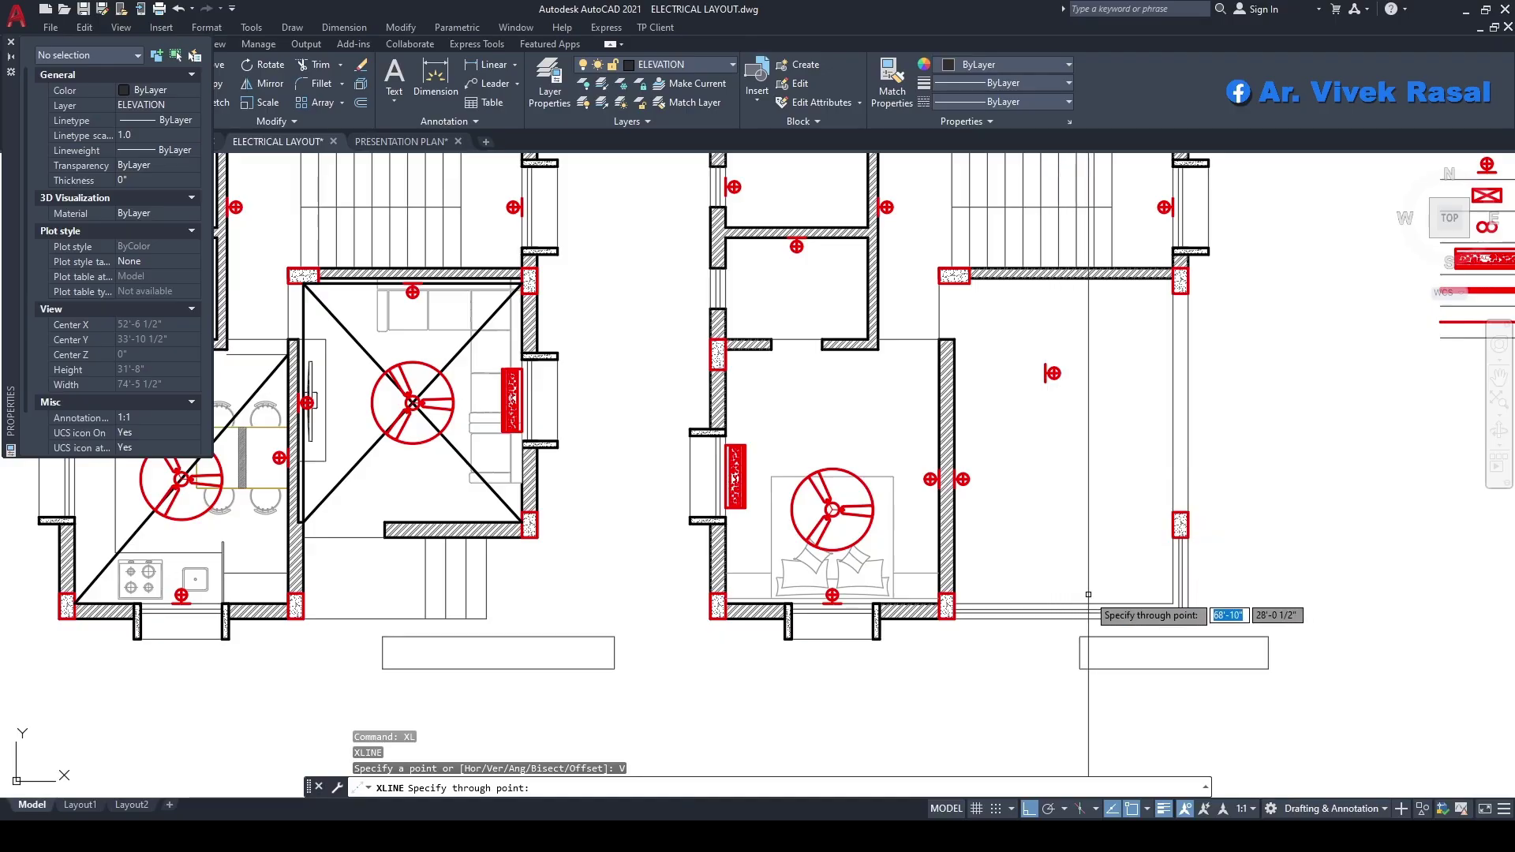
left_click(1064, 602)
key("Escape")
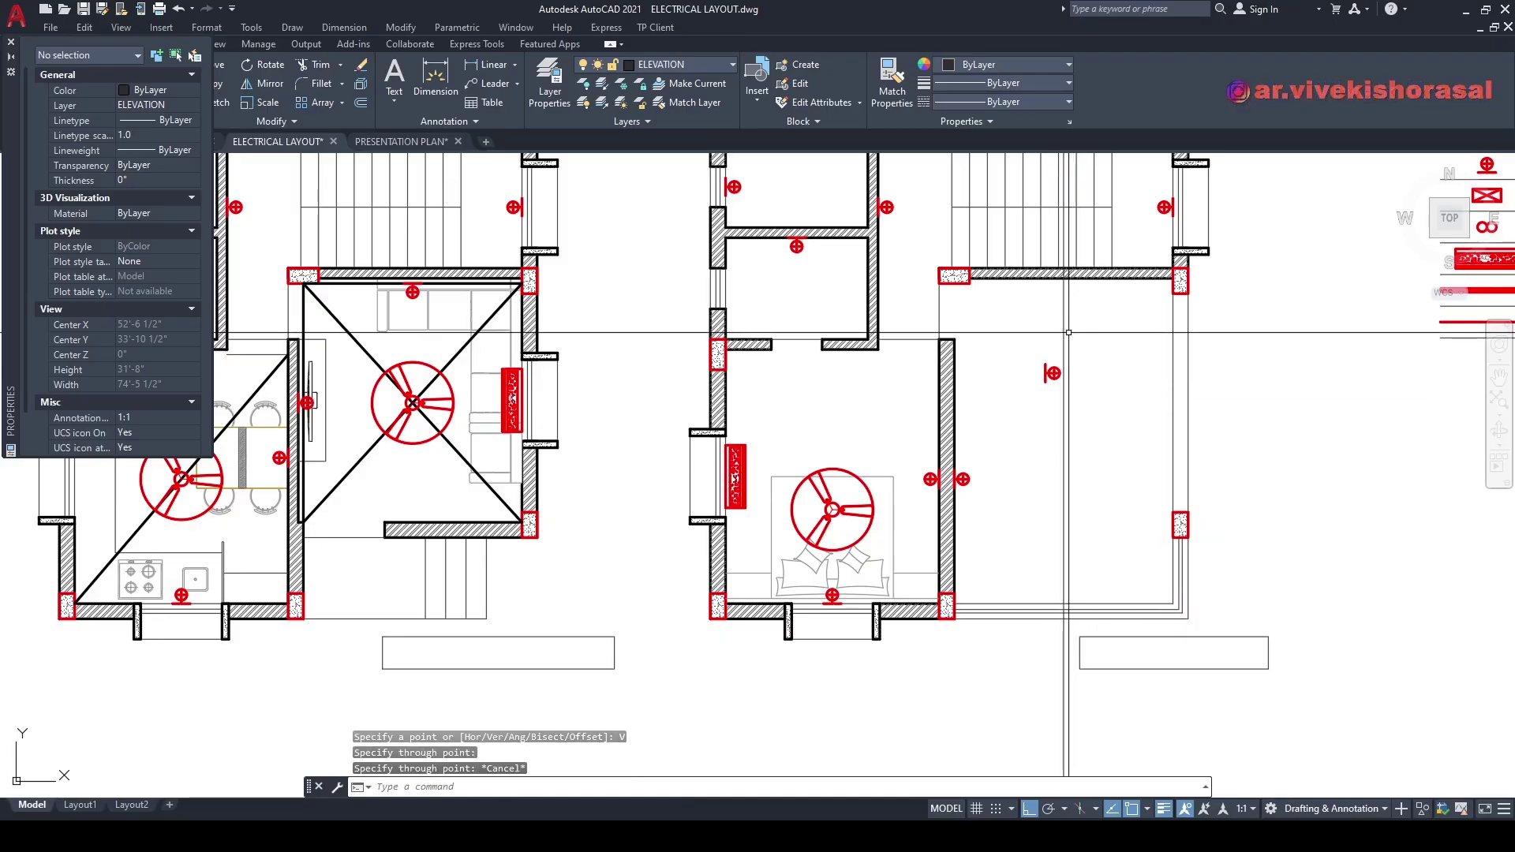
type("r")
key("Return")
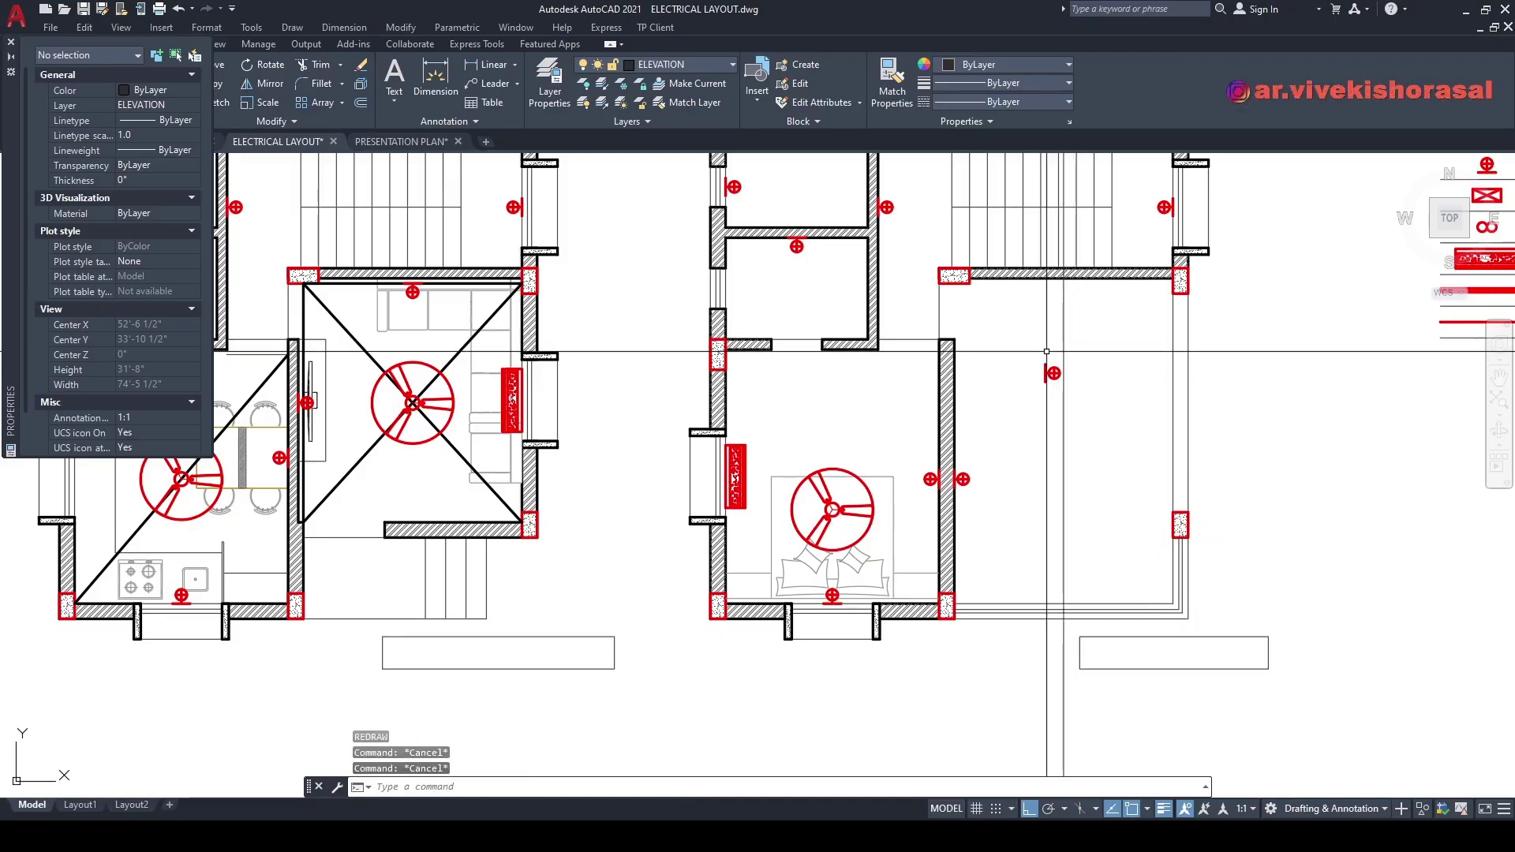
- Stretch the lower face of the wall between the staircase and the open terrace down to the lower corner of its end column
mouse_move(1062, 307)
middle_mouse_down()
mouse_move(1050, 382)
mouse_move(1028, 405)
middle_mouse_up()
scroll(1029, 405, "up", 2)
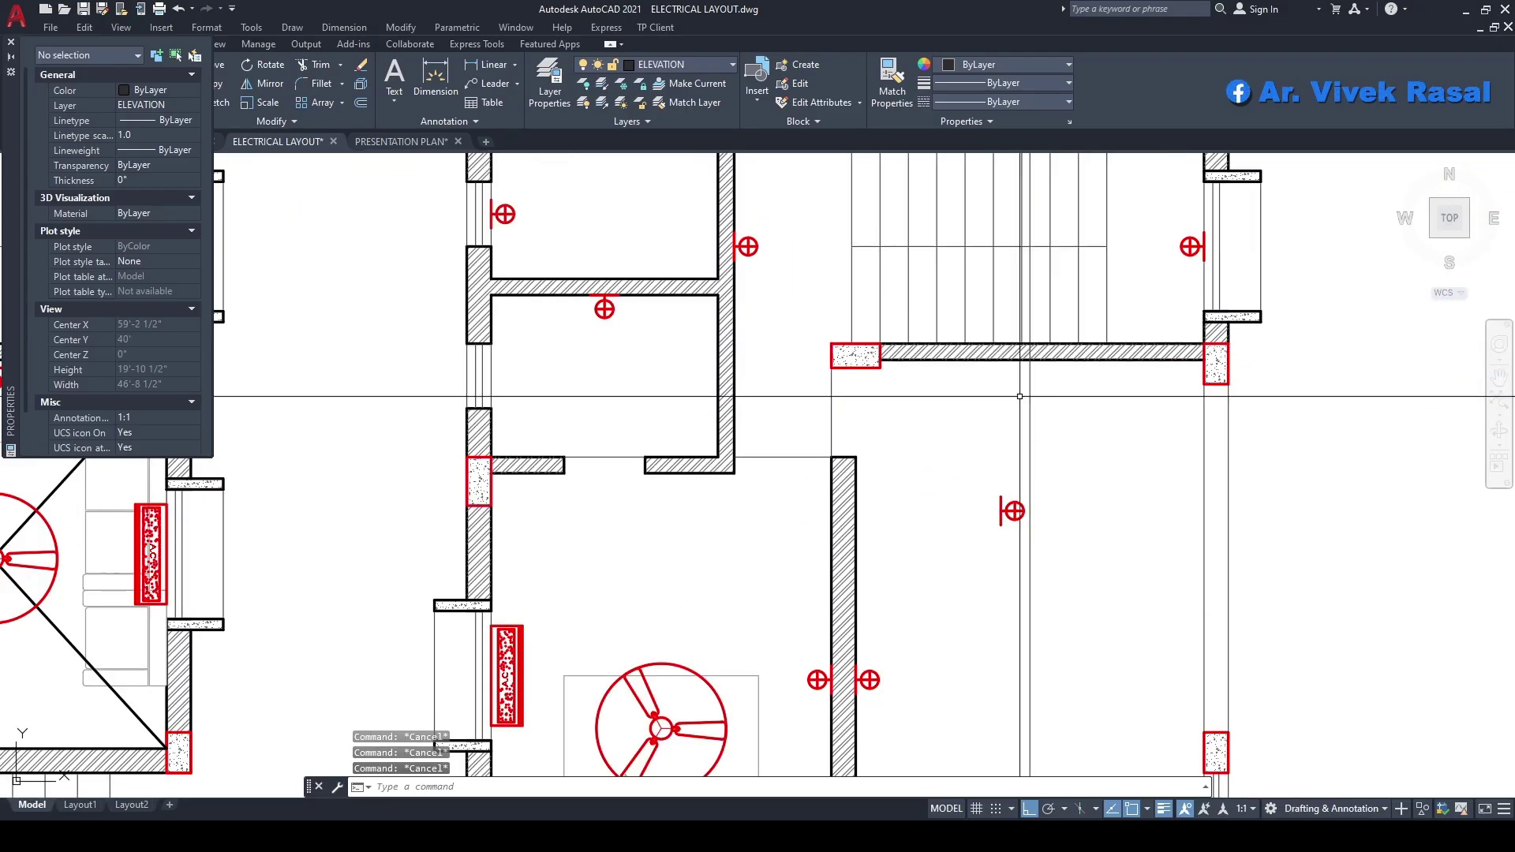
scroll(1188, 356, "up", 2)
middle_click_drag(1189, 356, 1213, 405)
scroll(1213, 405, "up", 2)
type("s")
key("Return")
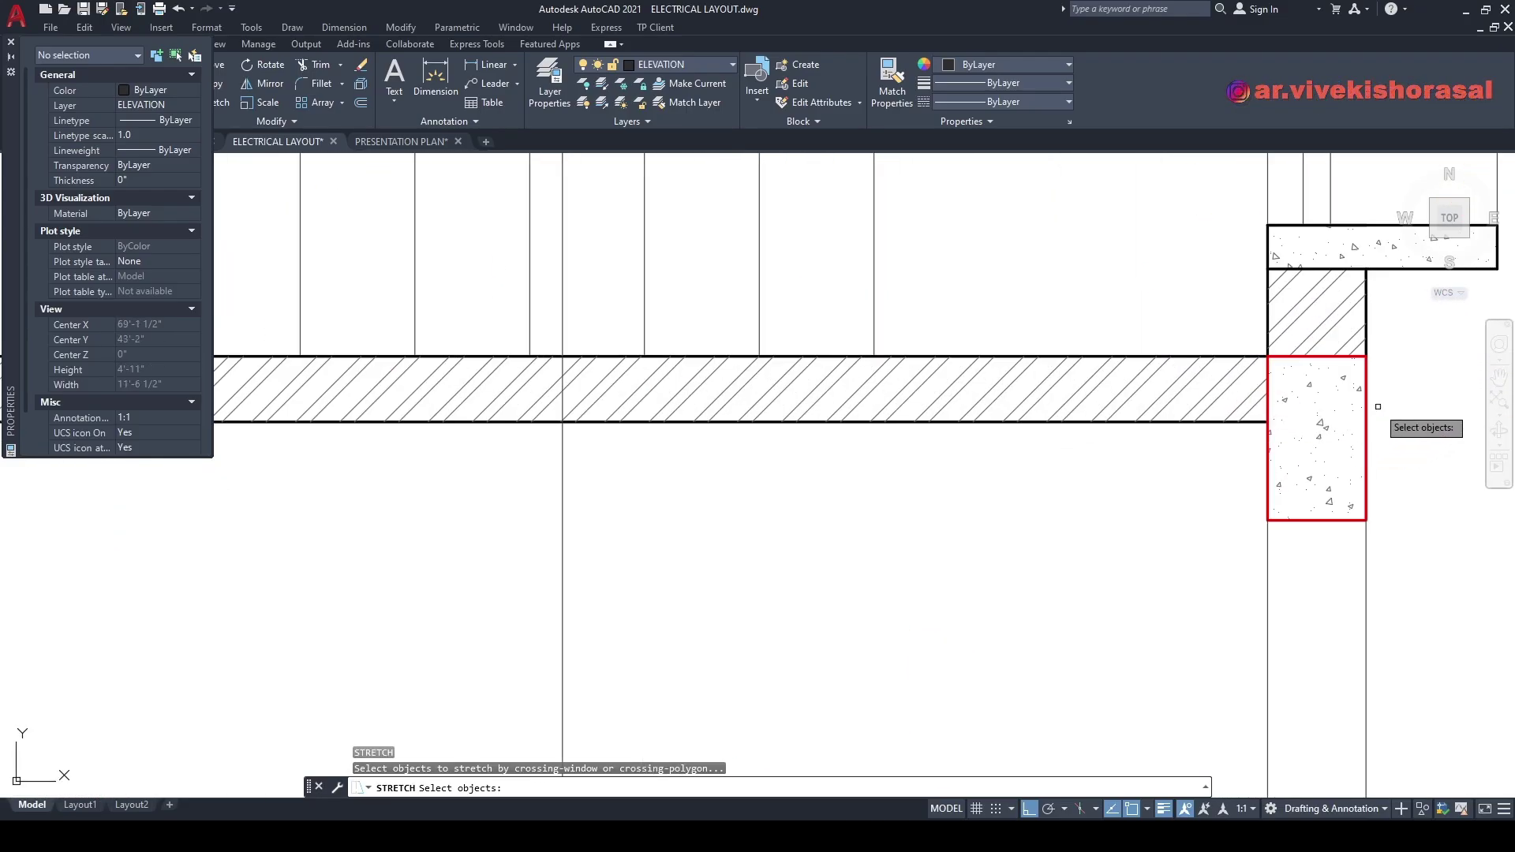
scroll(1401, 387, "down", 2)
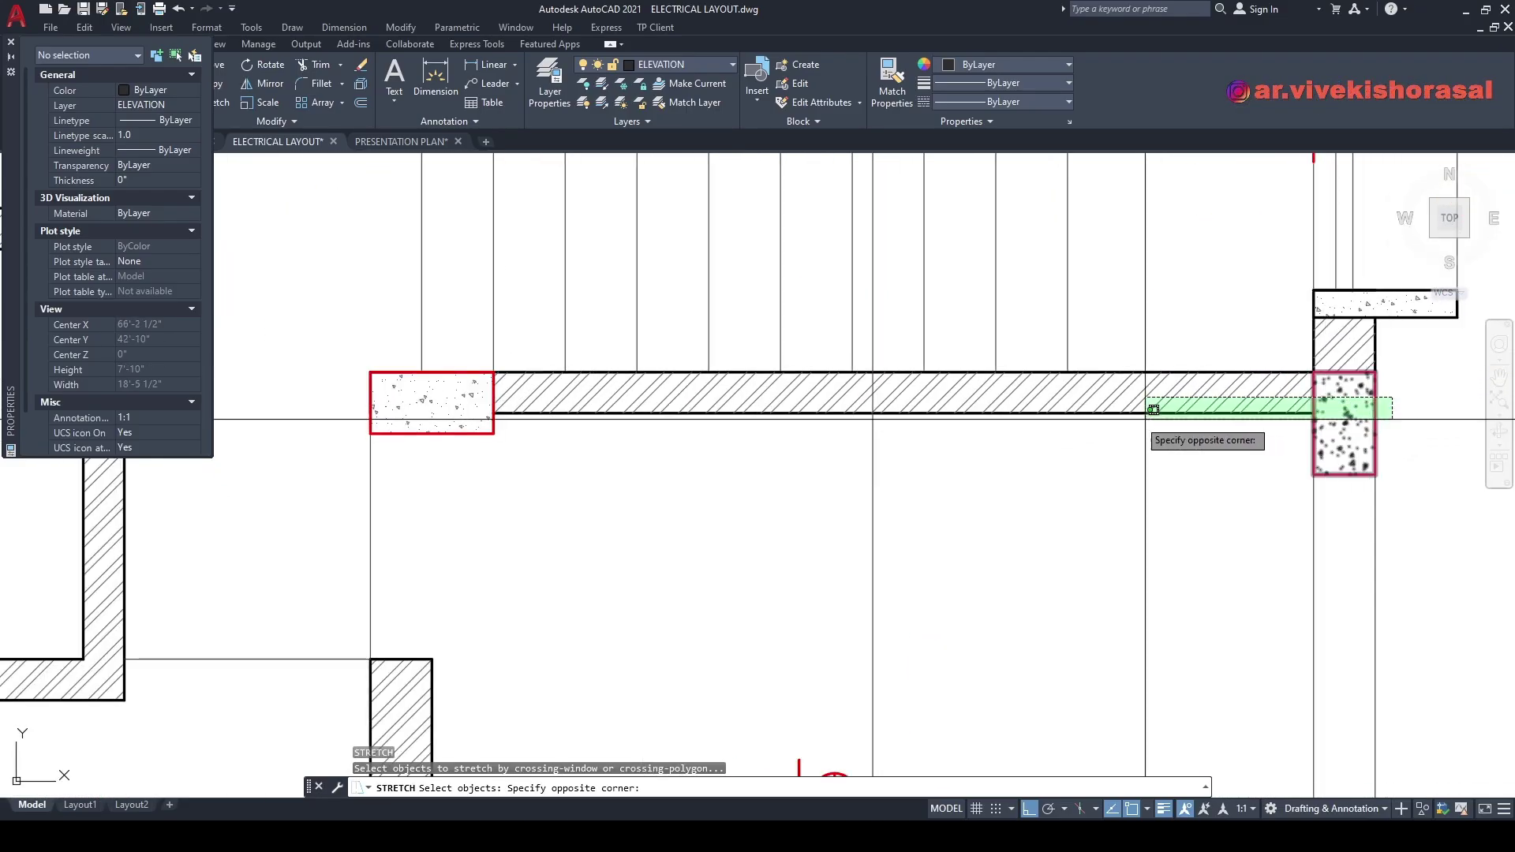
left_click(484, 414)
left_click(441, 402, "shift")
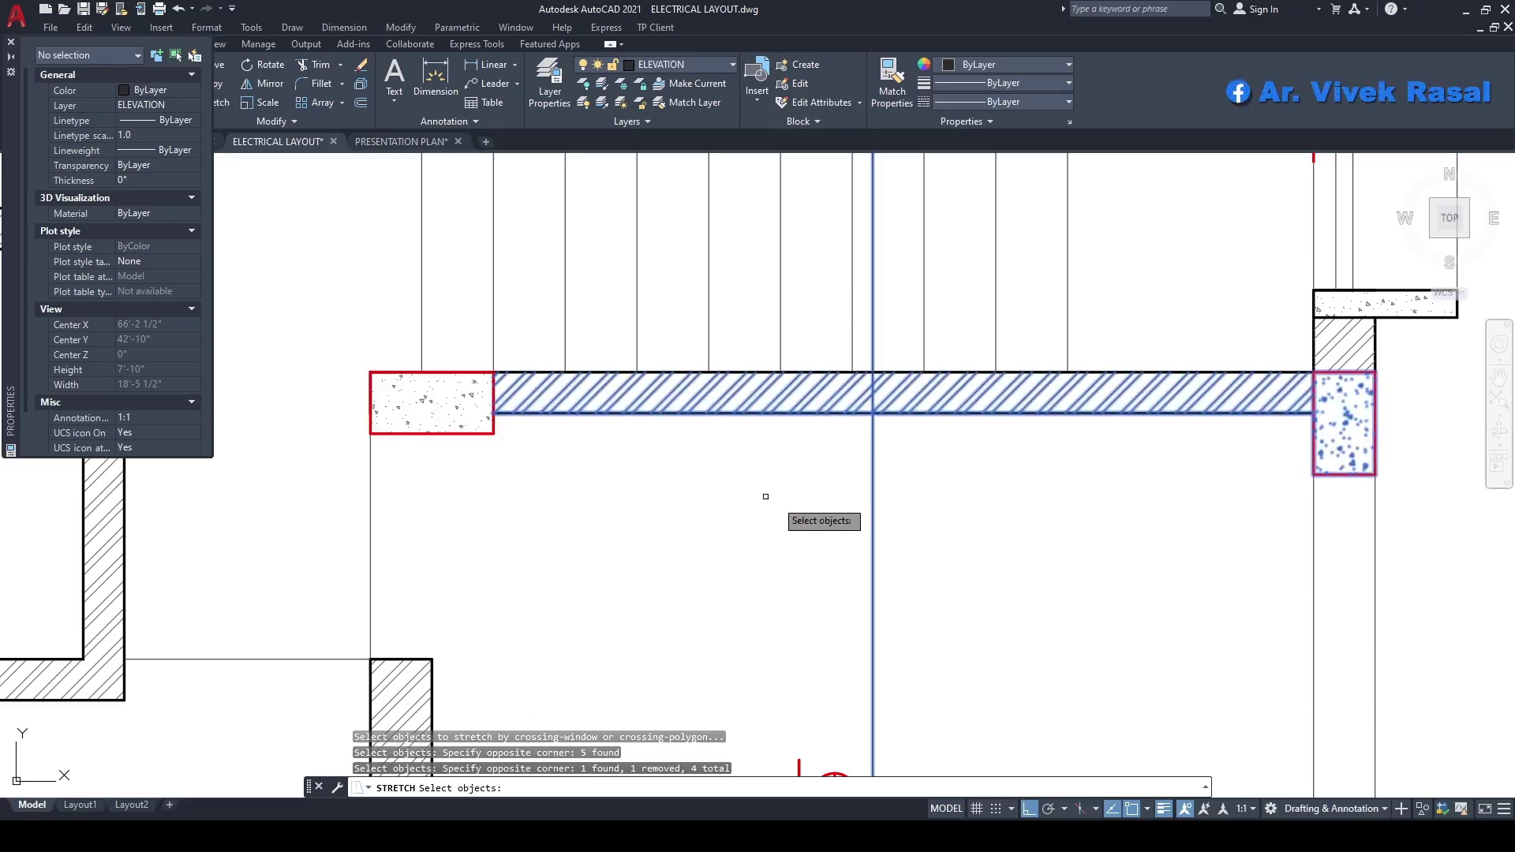
left_click_drag(1380, 515, 1317, 456, "shift")
scroll(487, 418, "up", 4)
key("Return")
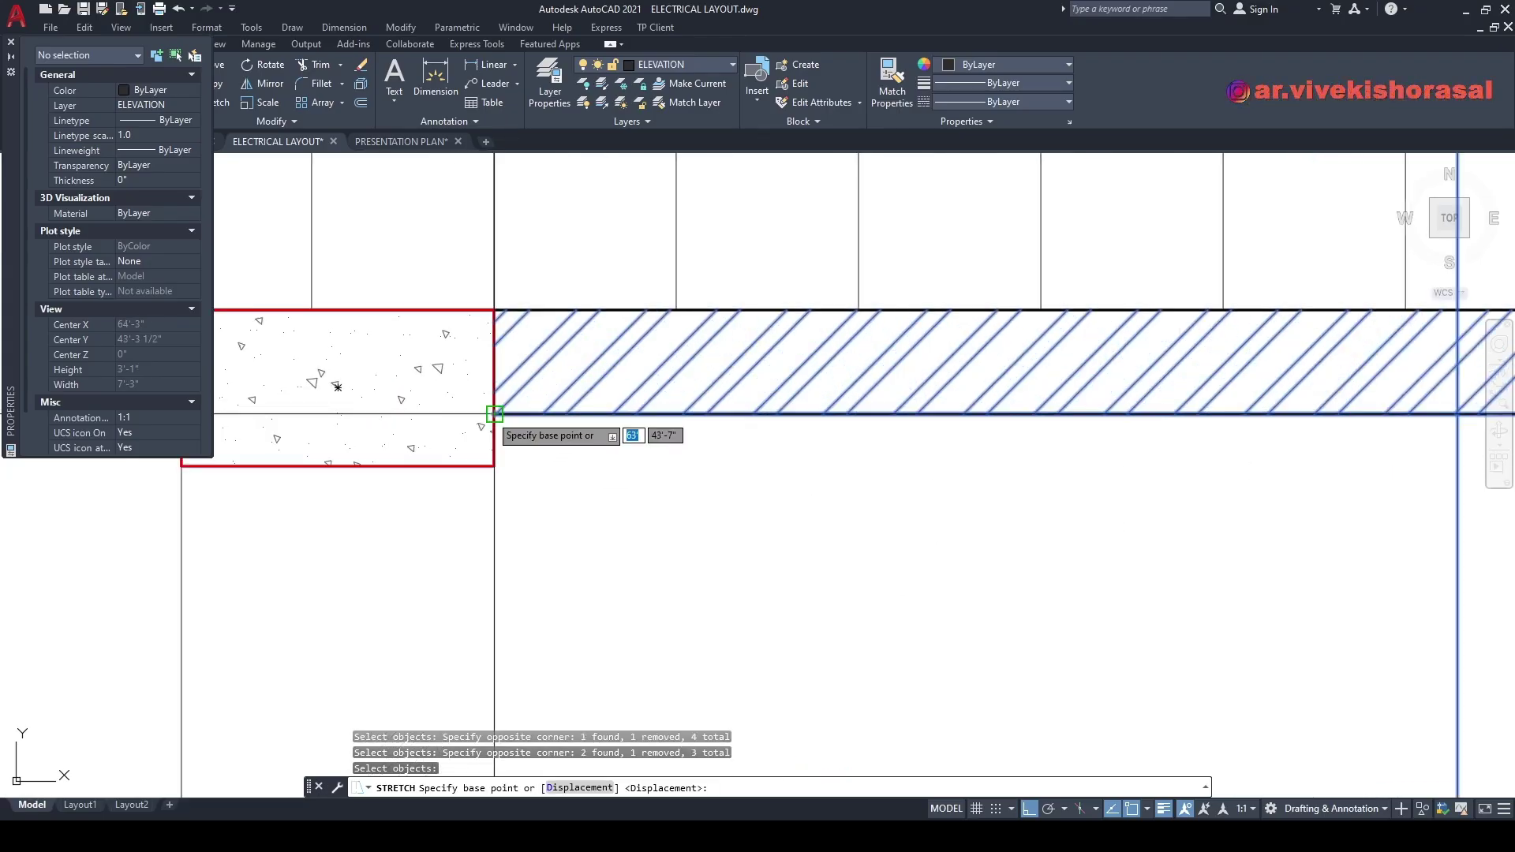
left_click(495, 414)
left_click(494, 466)
scroll(555, 446, "down", 2)
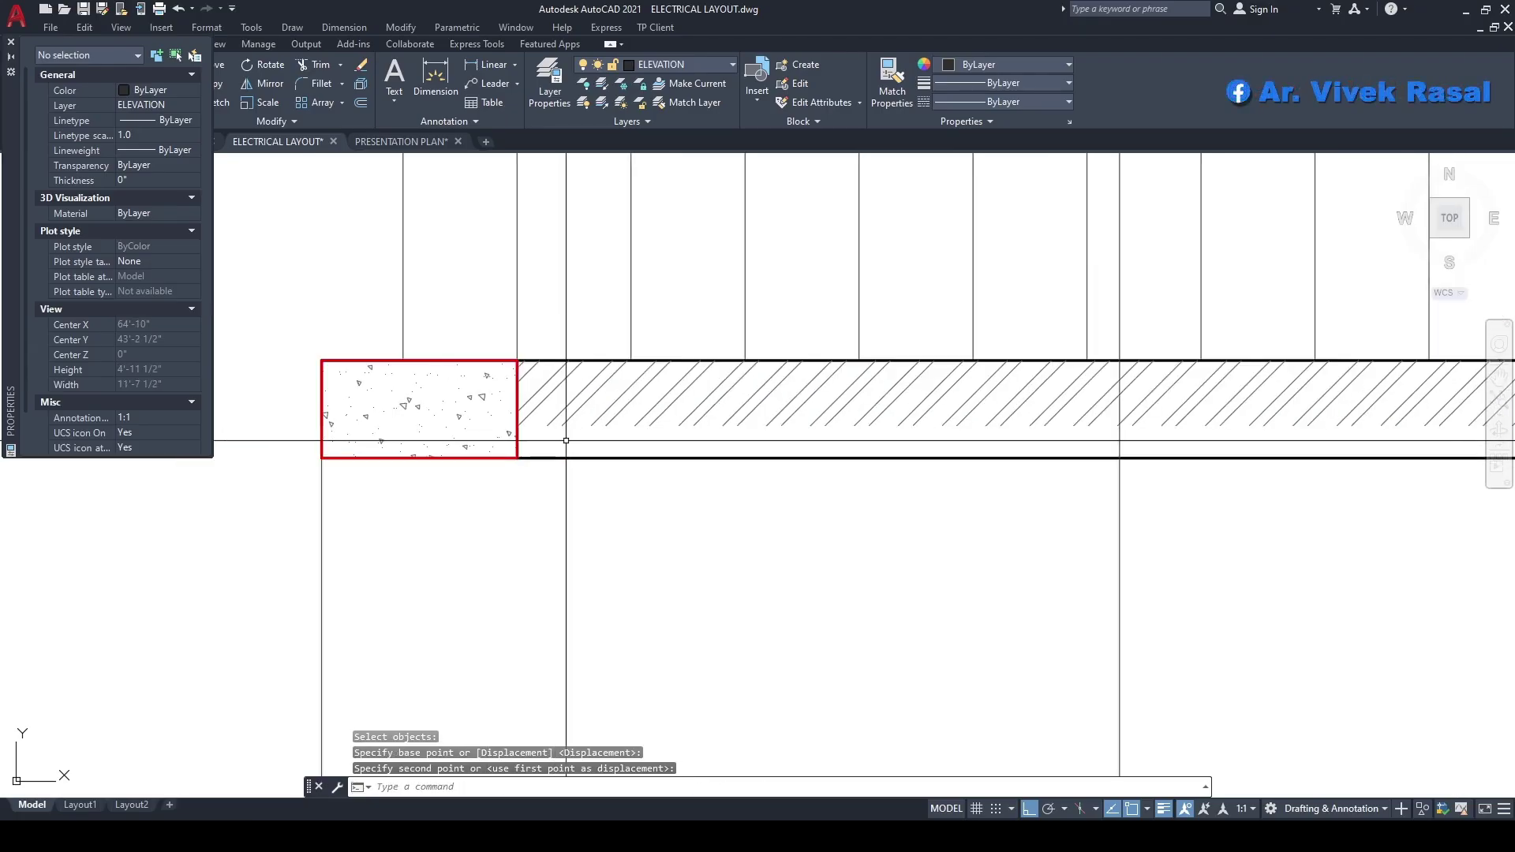
- Stretch the staircase wall's hatch down to the wall's new lower face
left_click(565, 439)
left_click(533, 392)
left_click(516, 432)
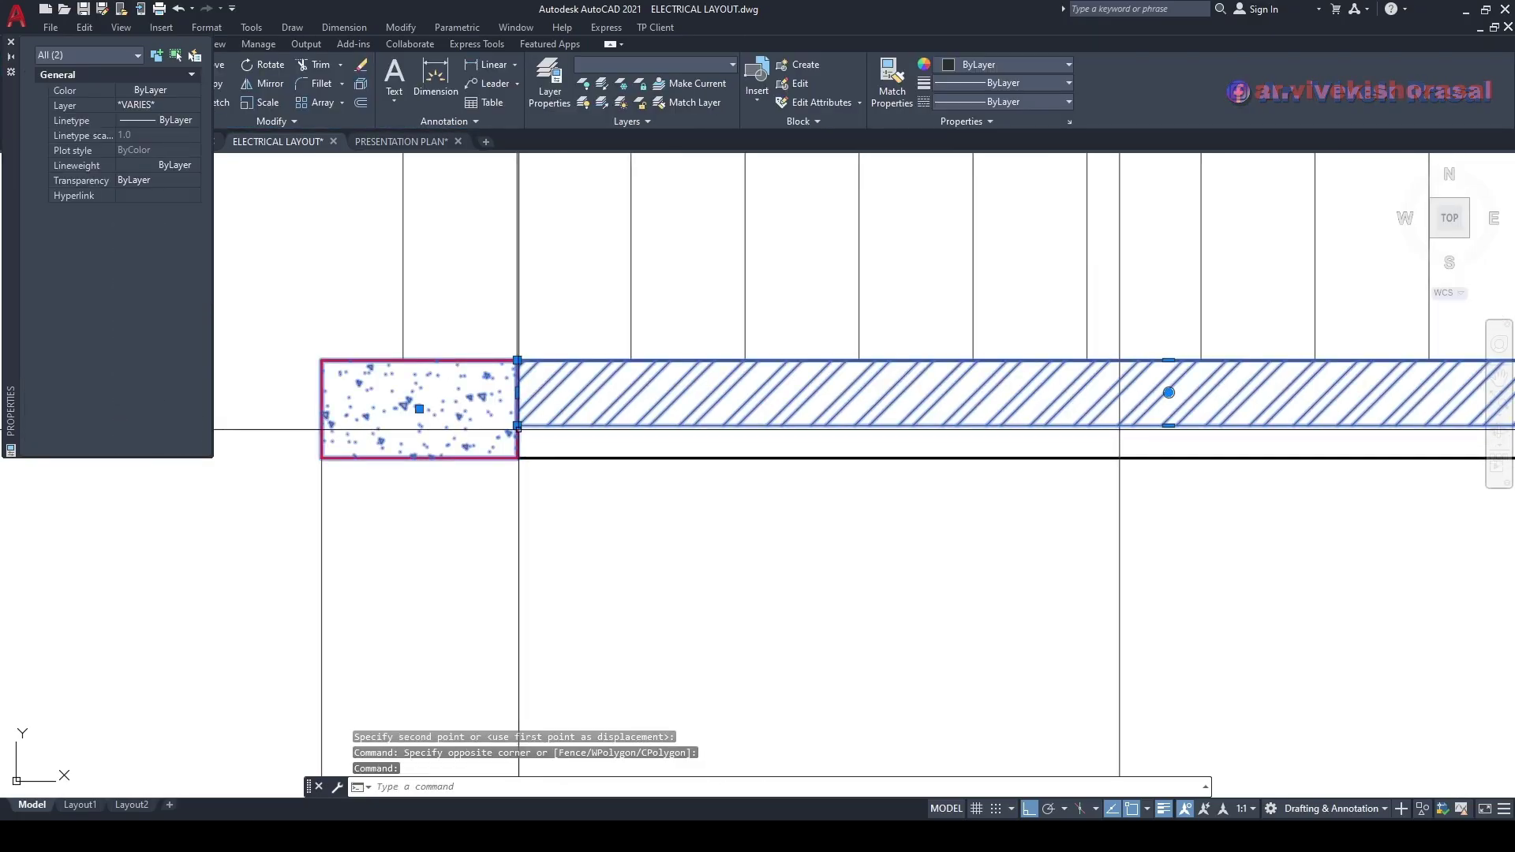
key("Escape")
left_click(592, 448)
left_click(532, 429)
left_click(518, 426)
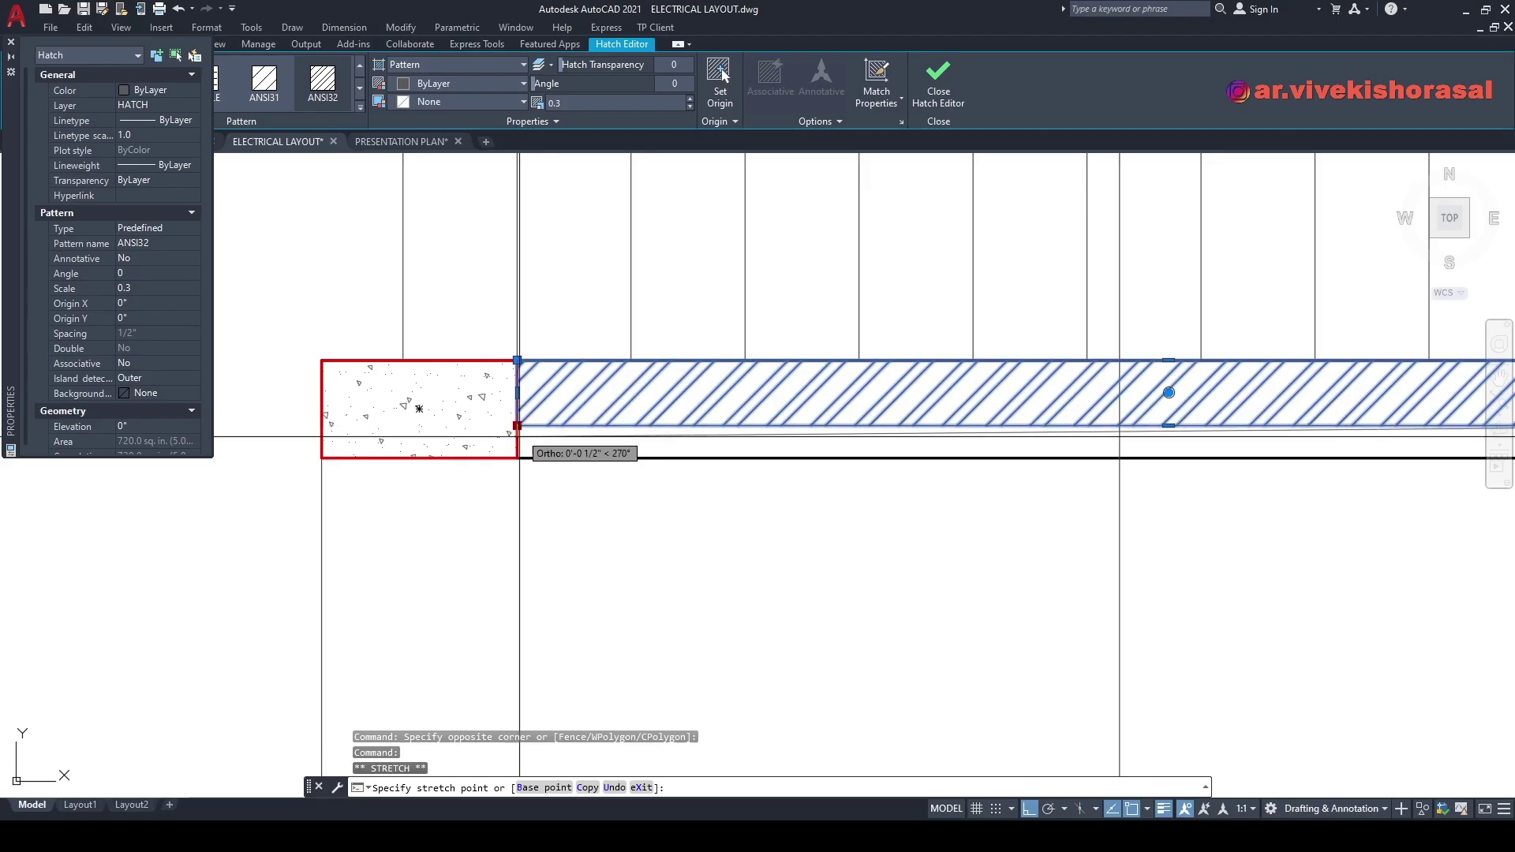
scroll(513, 430, "down", 5)
scroll(828, 440, "up", 5)
right_click(827, 443)
key("Escape")
key("Escape")
- Rotate the free light symbol in the open terrace so its base line faces up toward the staircase wall
scroll(829, 470, "down", 6)
scroll(675, 555, "down", 2)
scroll(712, 586, "up", 2)
type("RO")
key("space")
scroll(685, 671, "up", 2)
left_click(764, 580)
left_click(744, 497)
key("space")
left_click(764, 515)
left_click(745, 608)
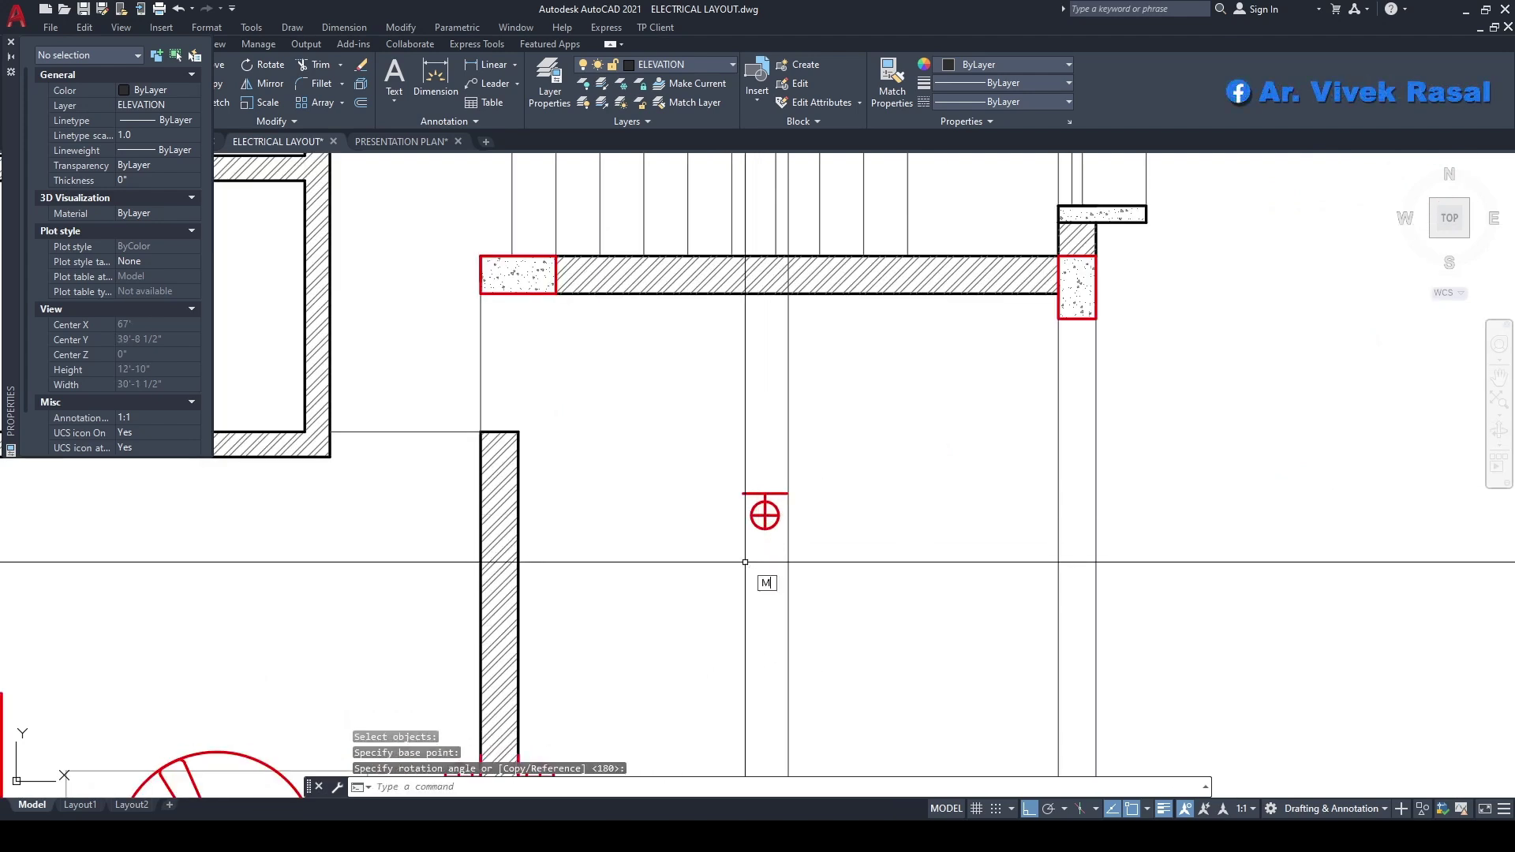
- Move the rotated light symbol by its base line's midpoint to where the vertical construction line meets the staircase wall's lower face
type("M")
key("space")
scroll(759, 546, "up", 4)
left_click(674, 341)
left_click(884, 597)
key("space")
left_click(775, 415)
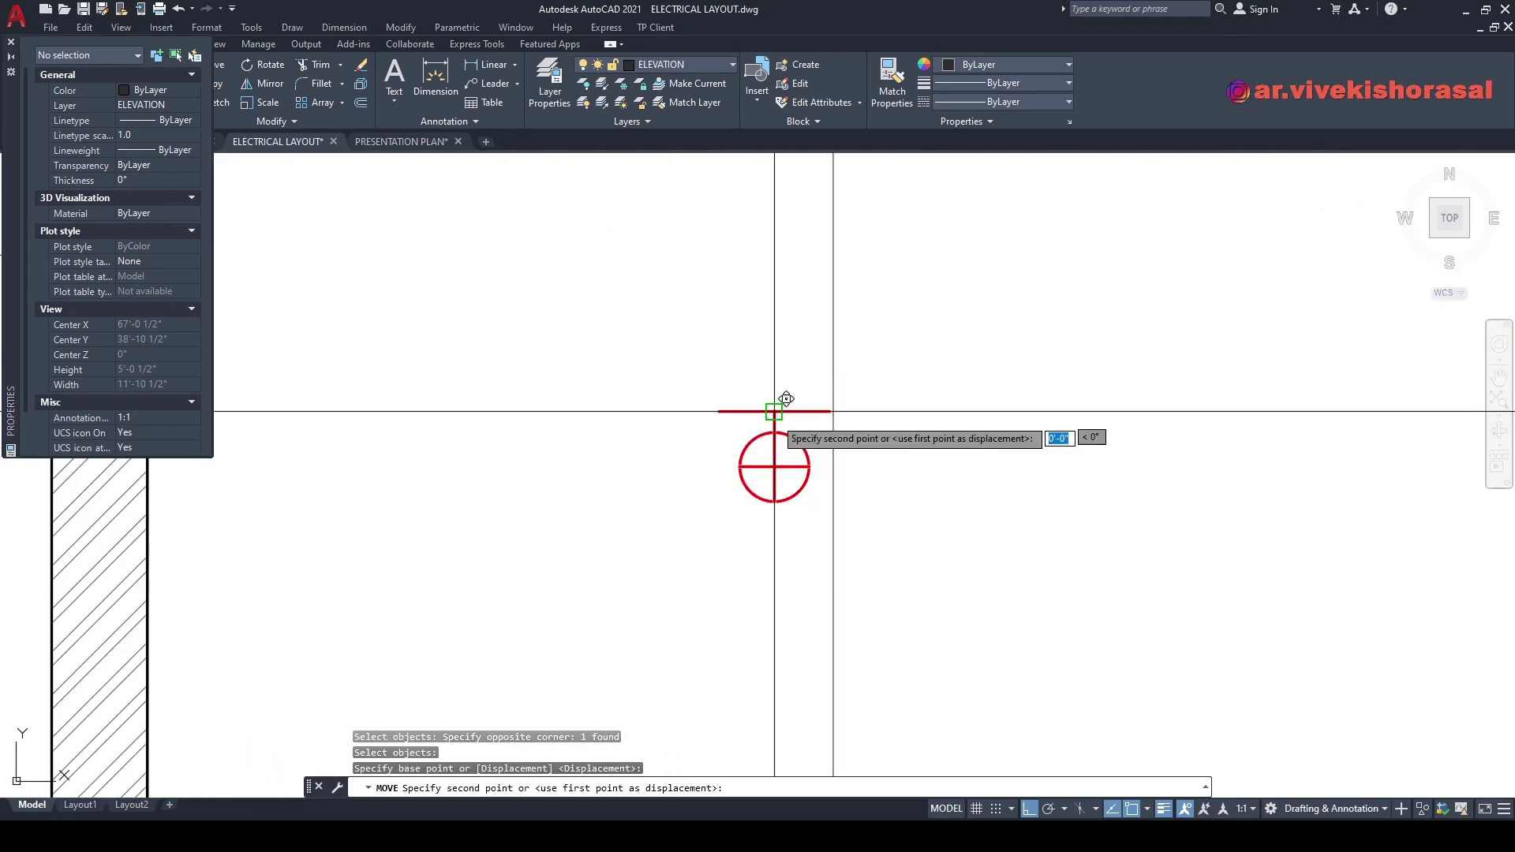
scroll(788, 403, "down", 4)
left_click(794, 285)
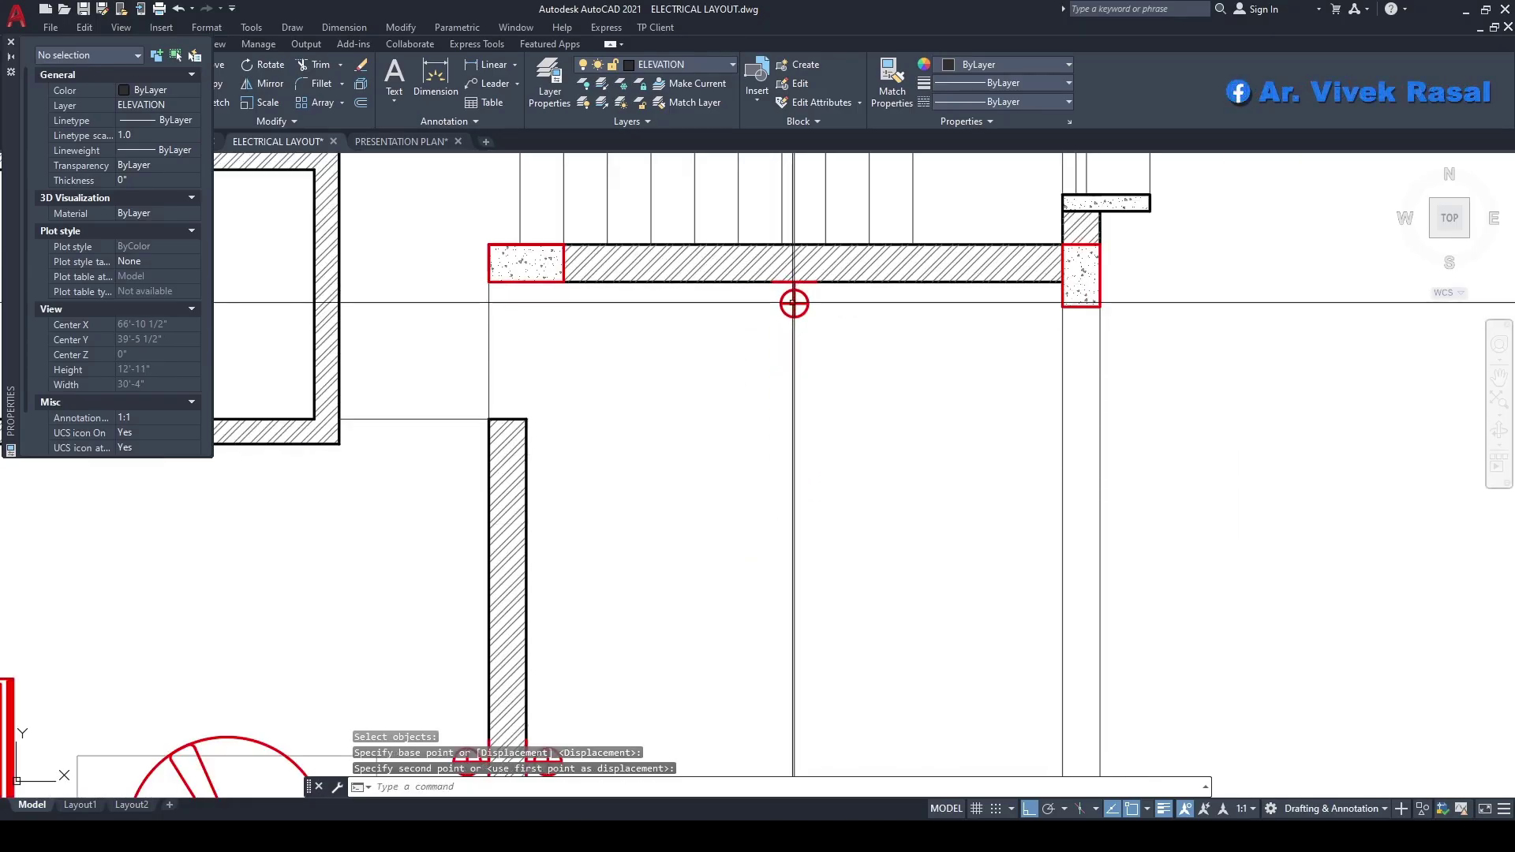
- Erase the vertical construction line running through the open terrace
scroll(795, 284, "down", 5)
left_click(795, 463)
type("E")
key("space")
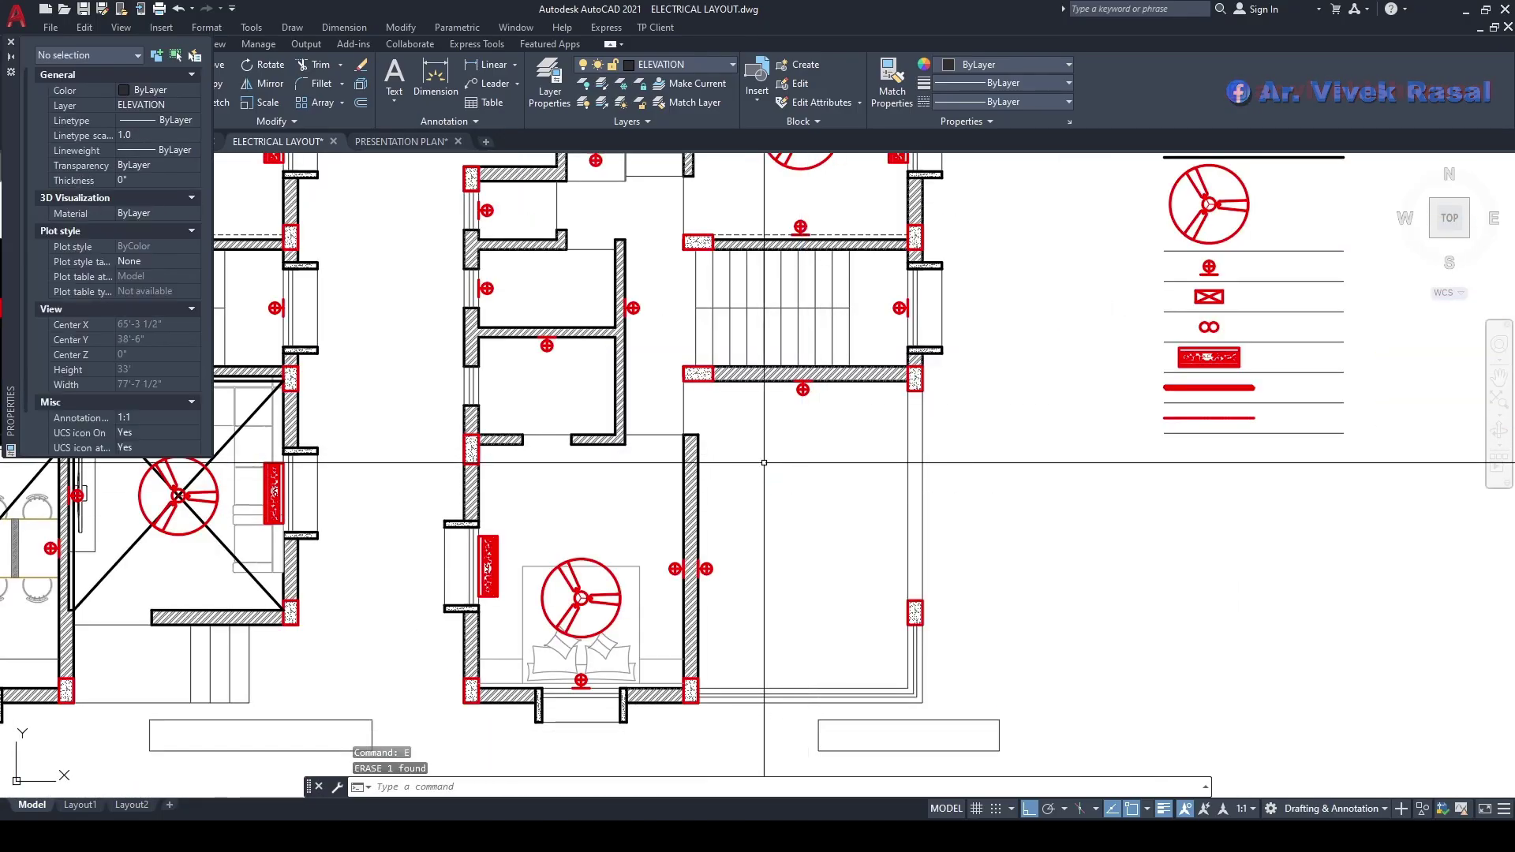
- Erase the diagonal lines across the first plan's living room and the construction lines along its walls
scroll(763, 463, "down", 3)
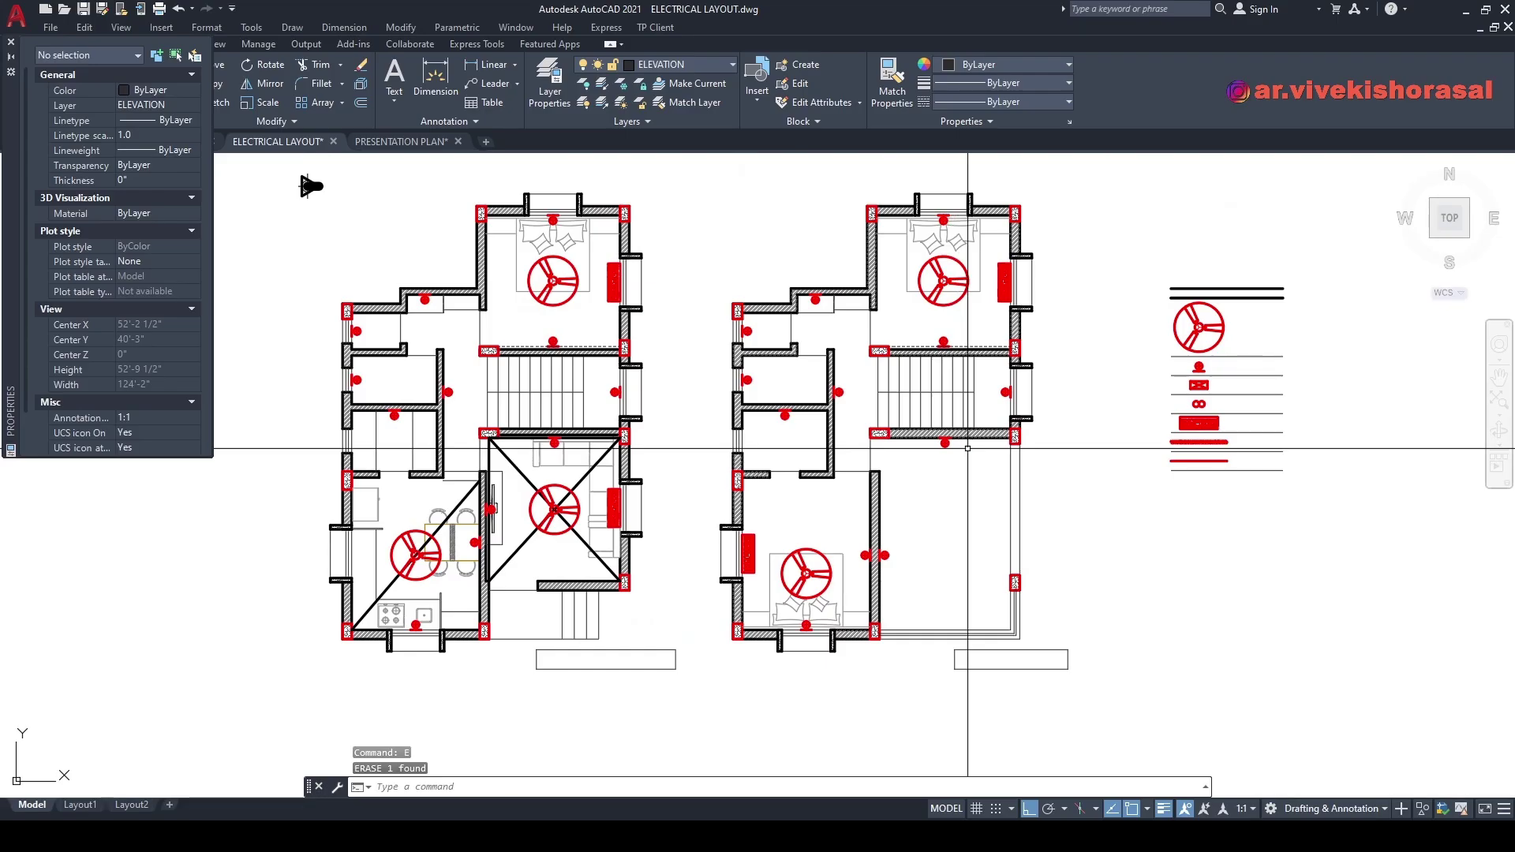
scroll(1105, 442, "up", 4)
scroll(1019, 354, "down", 2)
scroll(1019, 355, "down", 4)
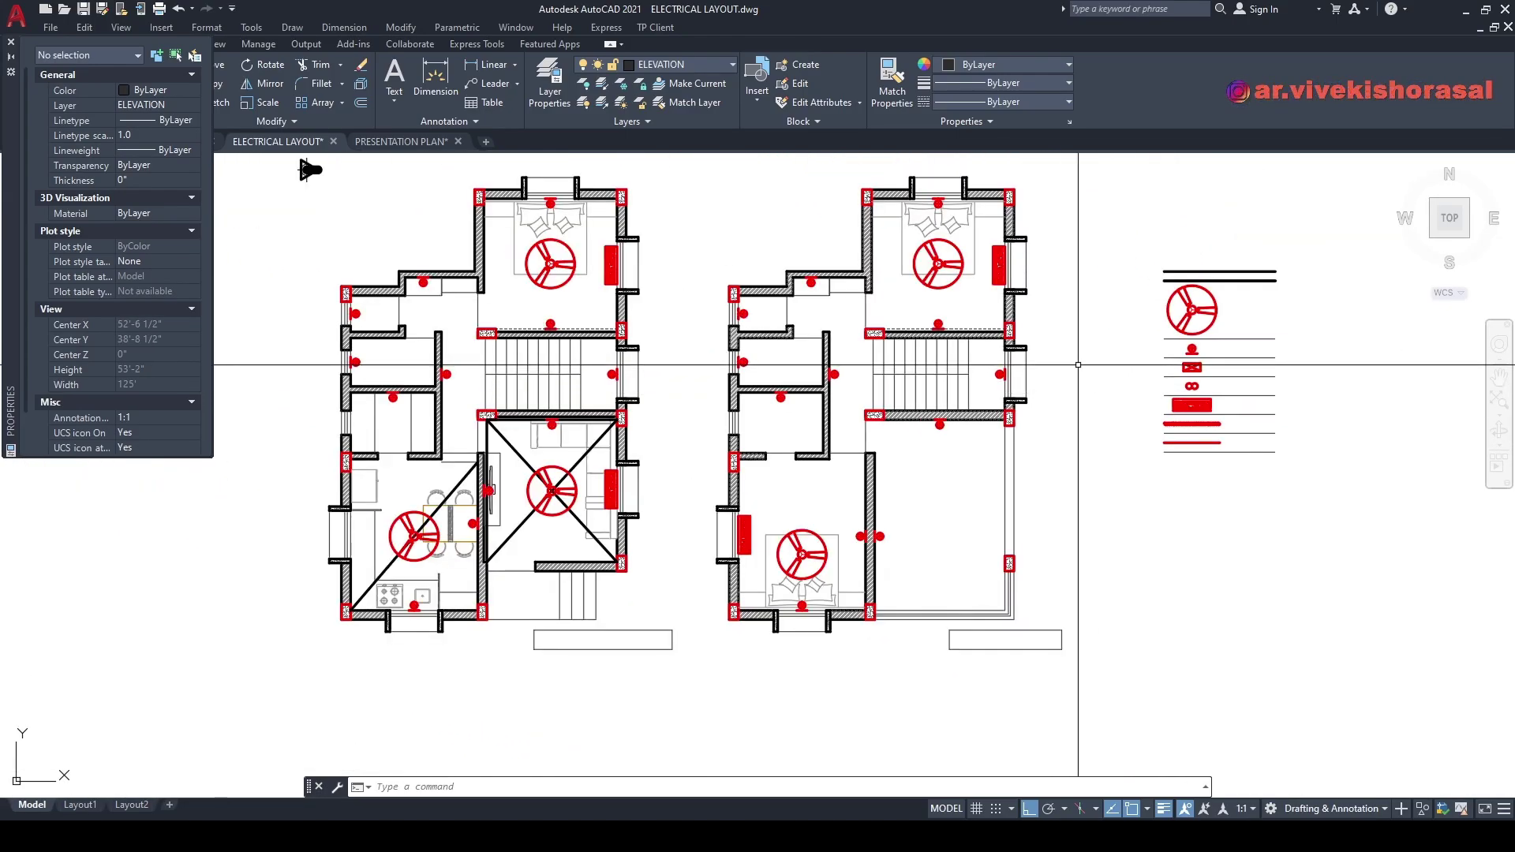
scroll(521, 454, "up", 4)
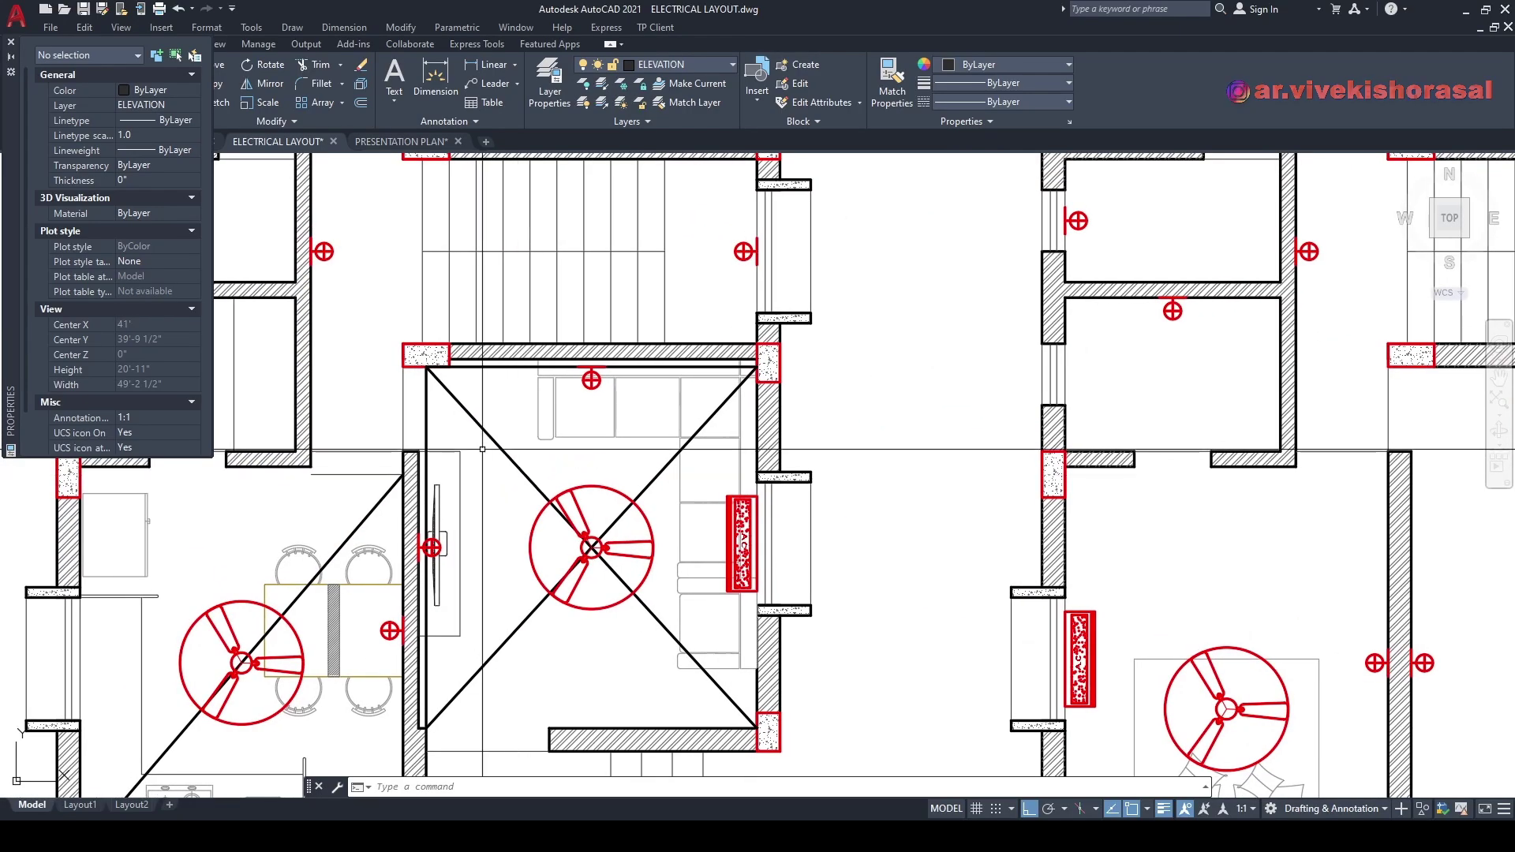
left_click(477, 430)
key("Delete")
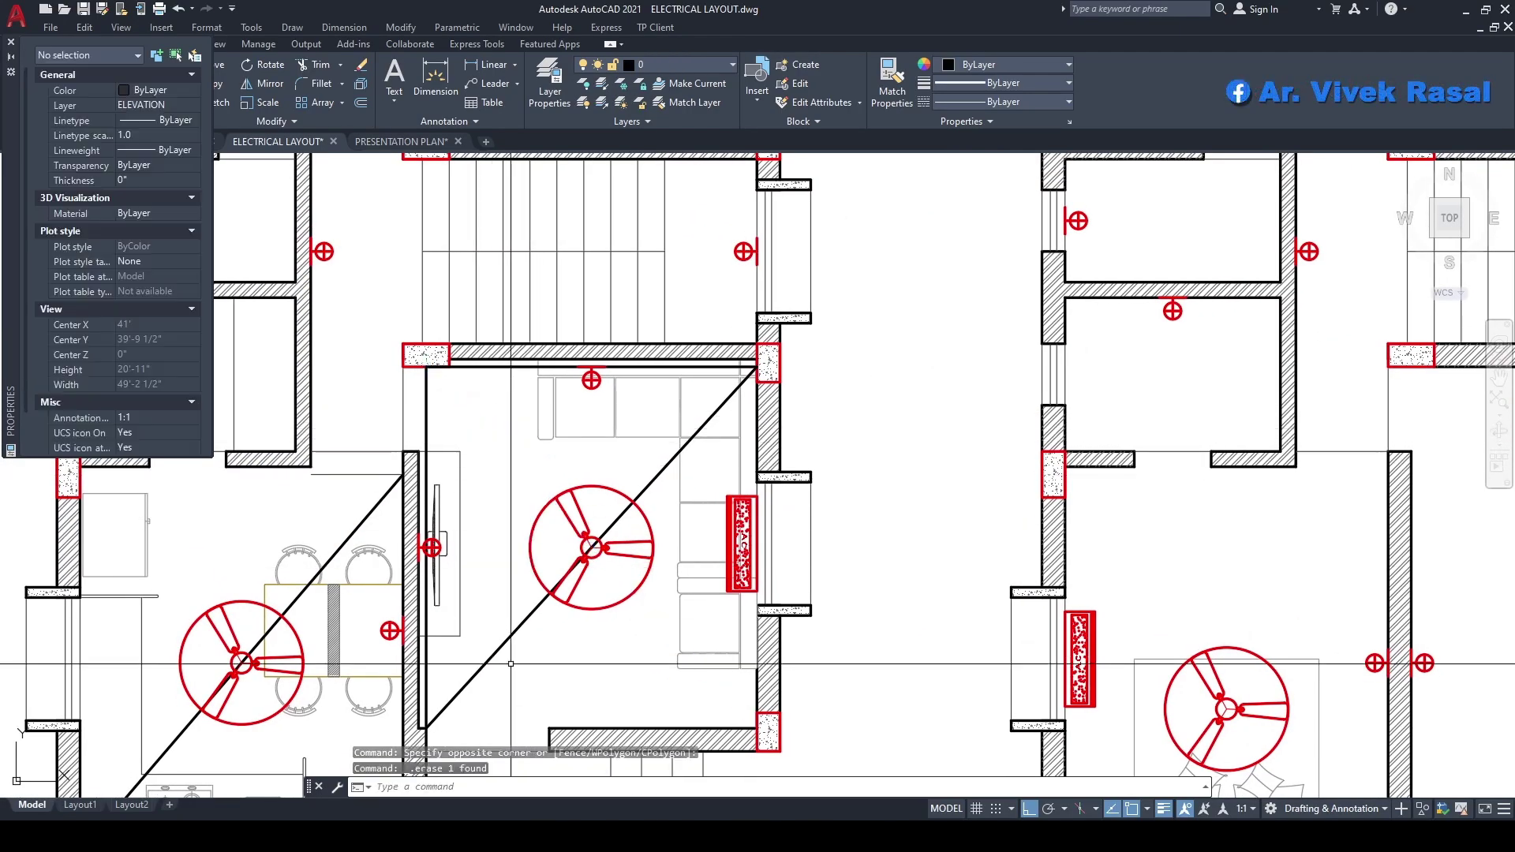
scroll(461, 430, "up", 3)
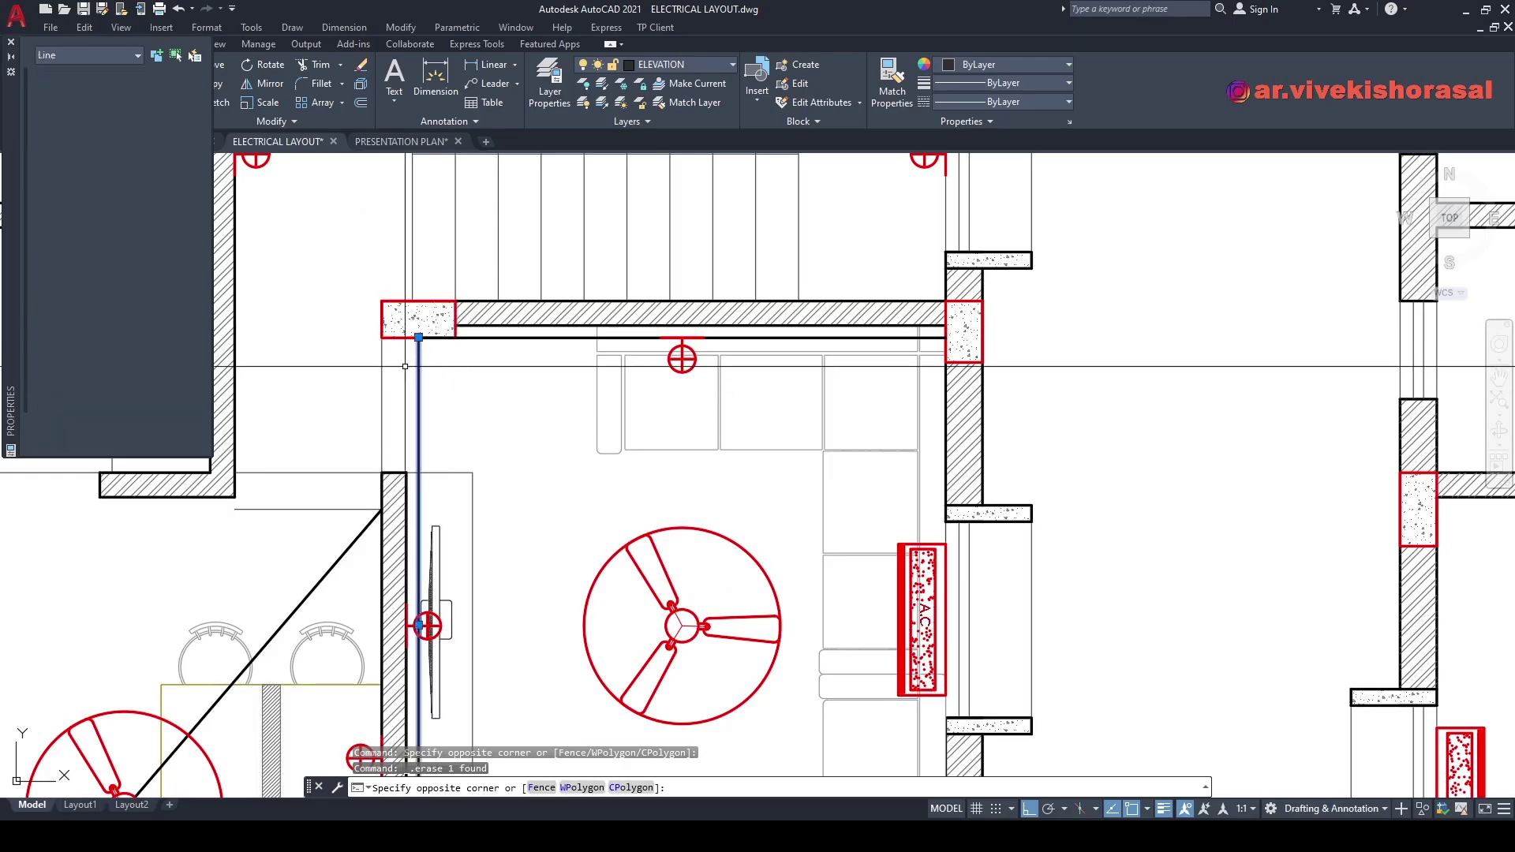
scroll(529, 343, "up", 2)
left_click(524, 324)
left_click(502, 350)
key("Delete")
- Erase the diagonal construction line across the first plan's kitchen and dining area
scroll(503, 350, "down", 4)
middle_click_drag(410, 461, 893, 310)
scroll(897, 293, "up", 4)
left_click(903, 375)
left_click(863, 283)
key("Delete")
- Copy the crossed-rectangle symbol from the legend into the first plan's living room, just inside the entrance wall's free end
scroll(850, 298, "down", 1)
mouse_move(671, 596)
middle_mouse_down()
mouse_move(762, 386)
mouse_move(661, 578)
mouse_move(405, 692)
mouse_move(457, 728)
middle_mouse_up()
scroll(720, 475, "down", 2)
middle_click_drag(789, 549, 849, 399)
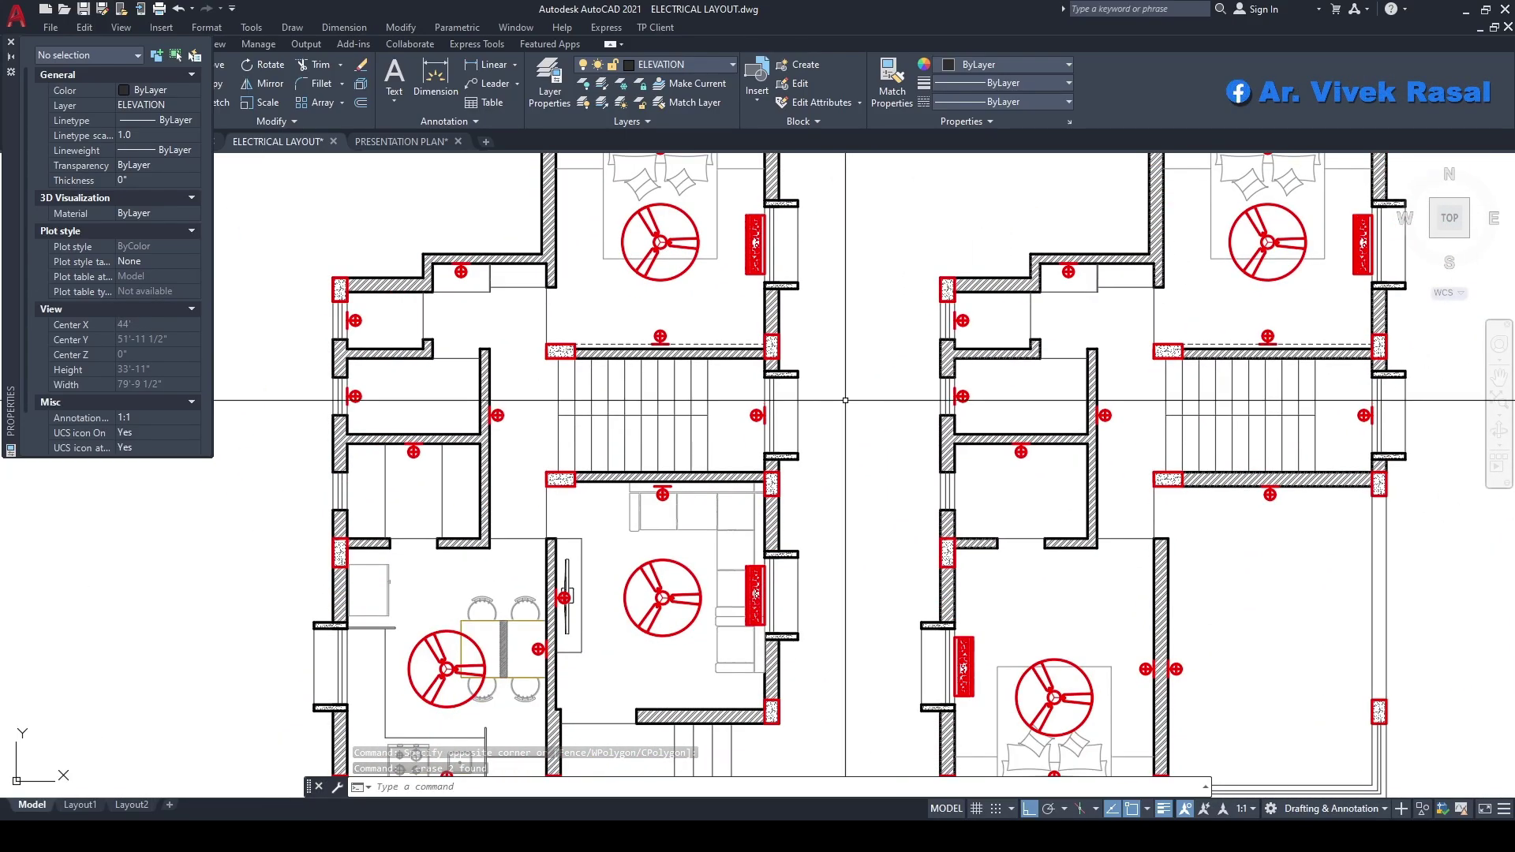
middle_click_drag(866, 512, 873, 410)
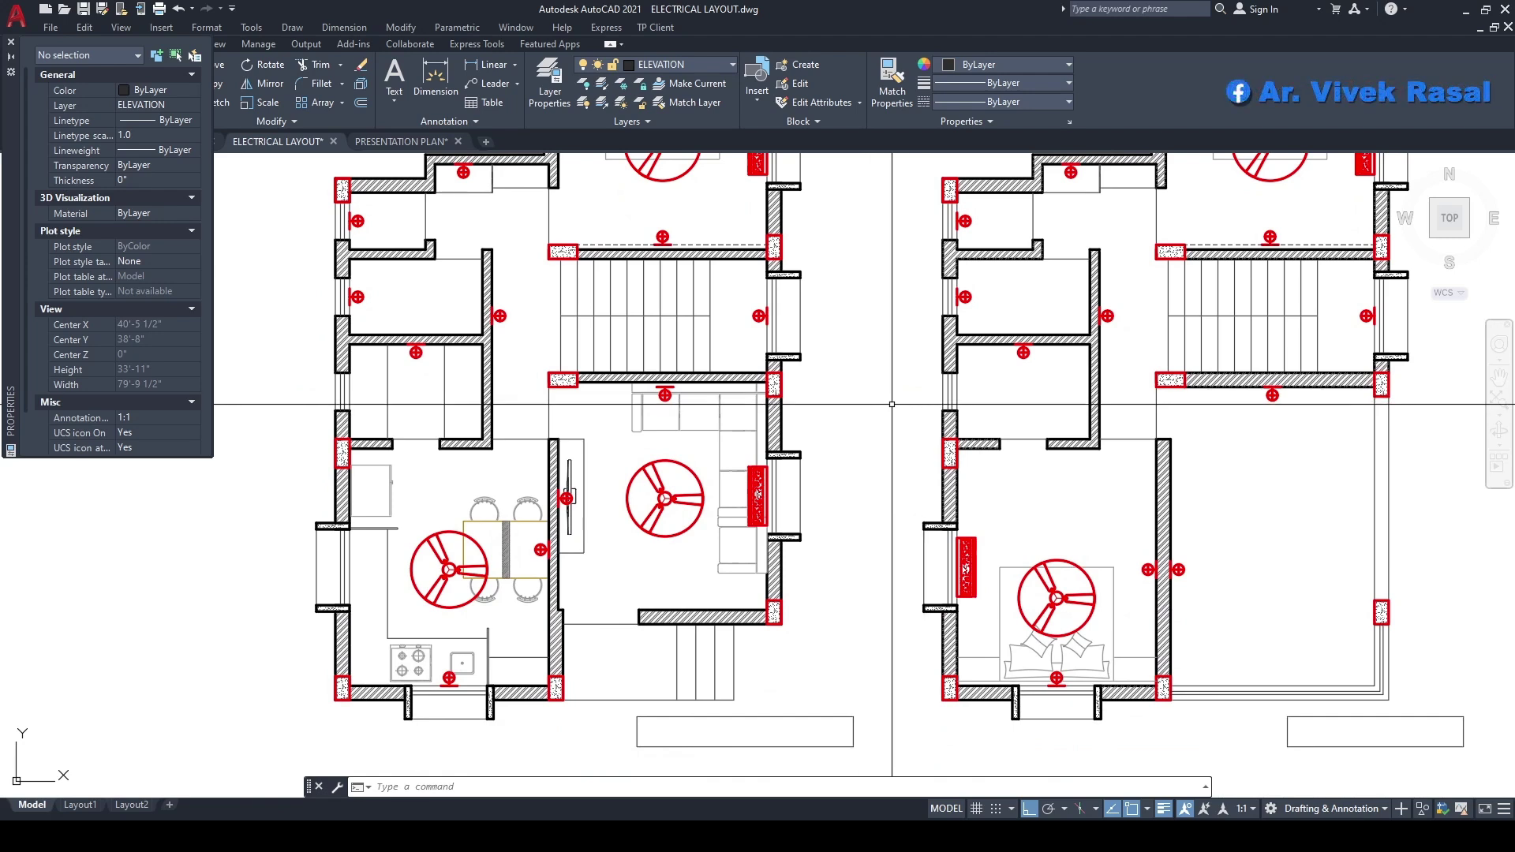
type("CO")
key("Return")
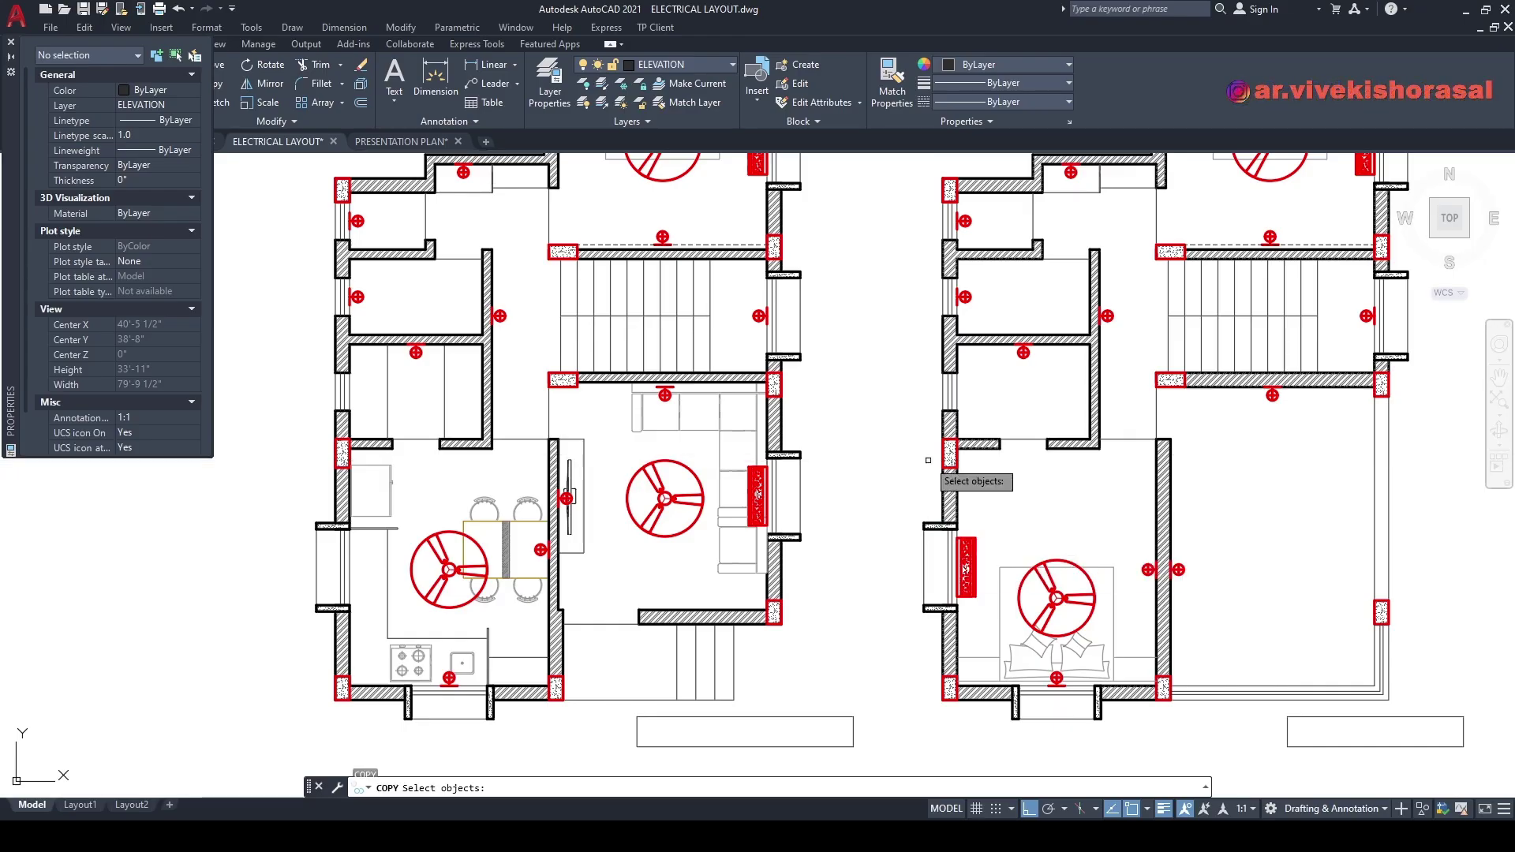
scroll(906, 427, "down", 4)
middle_click_drag(1004, 435, 819, 433)
scroll(804, 445, "up", 4)
scroll(802, 446, "down", 3)
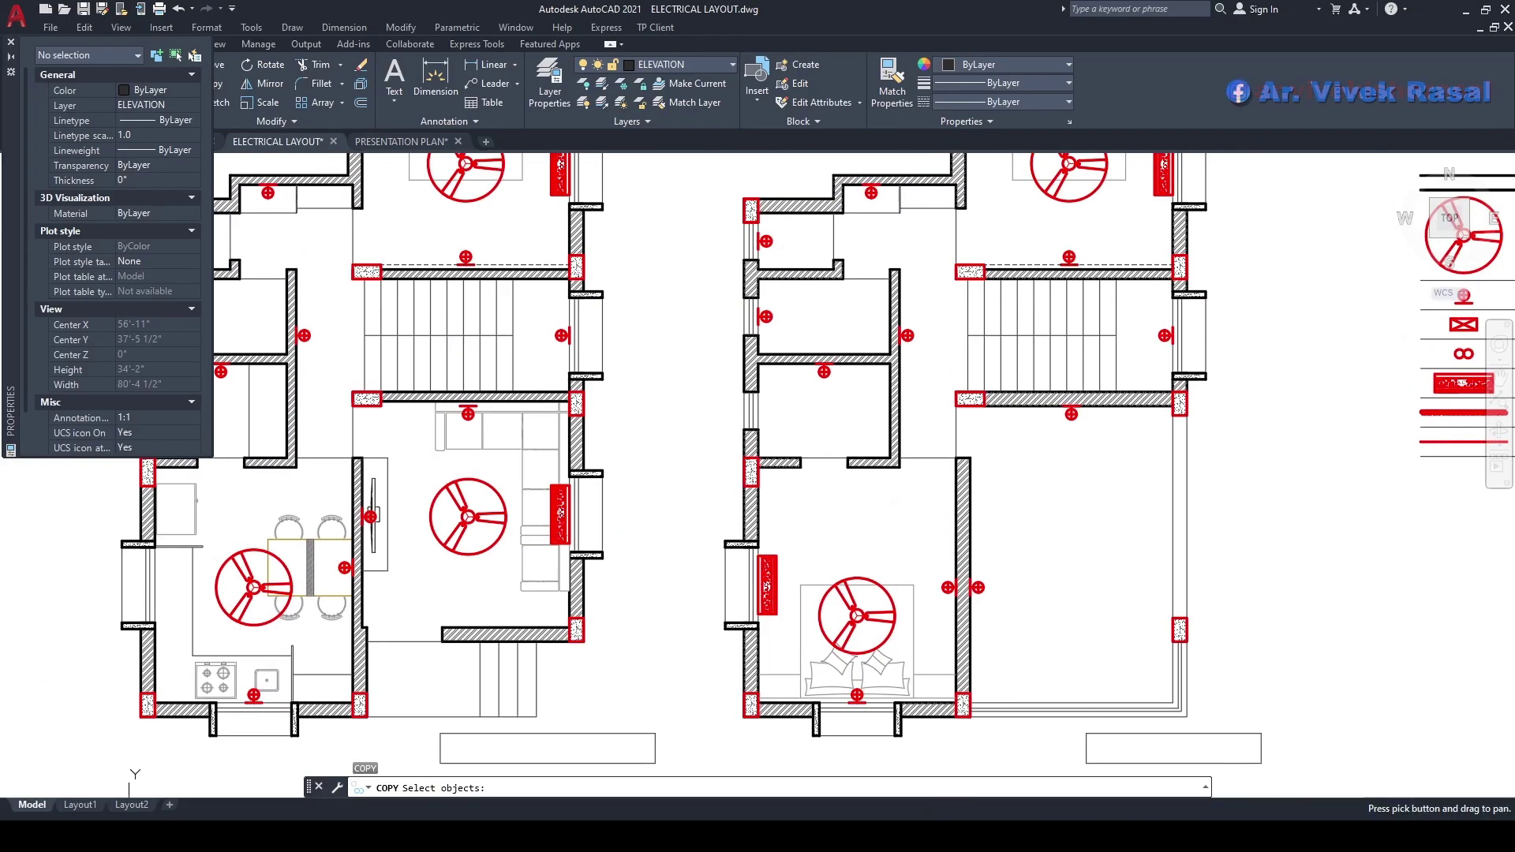
scroll(831, 483, "up", 3)
scroll(1200, 370, "up", 5)
left_click(1060, 398)
key("Return")
left_click(1056, 393)
scroll(1056, 393, "down", 5)
scroll(947, 363, "down", 4)
scroll(813, 521, "up", 6)
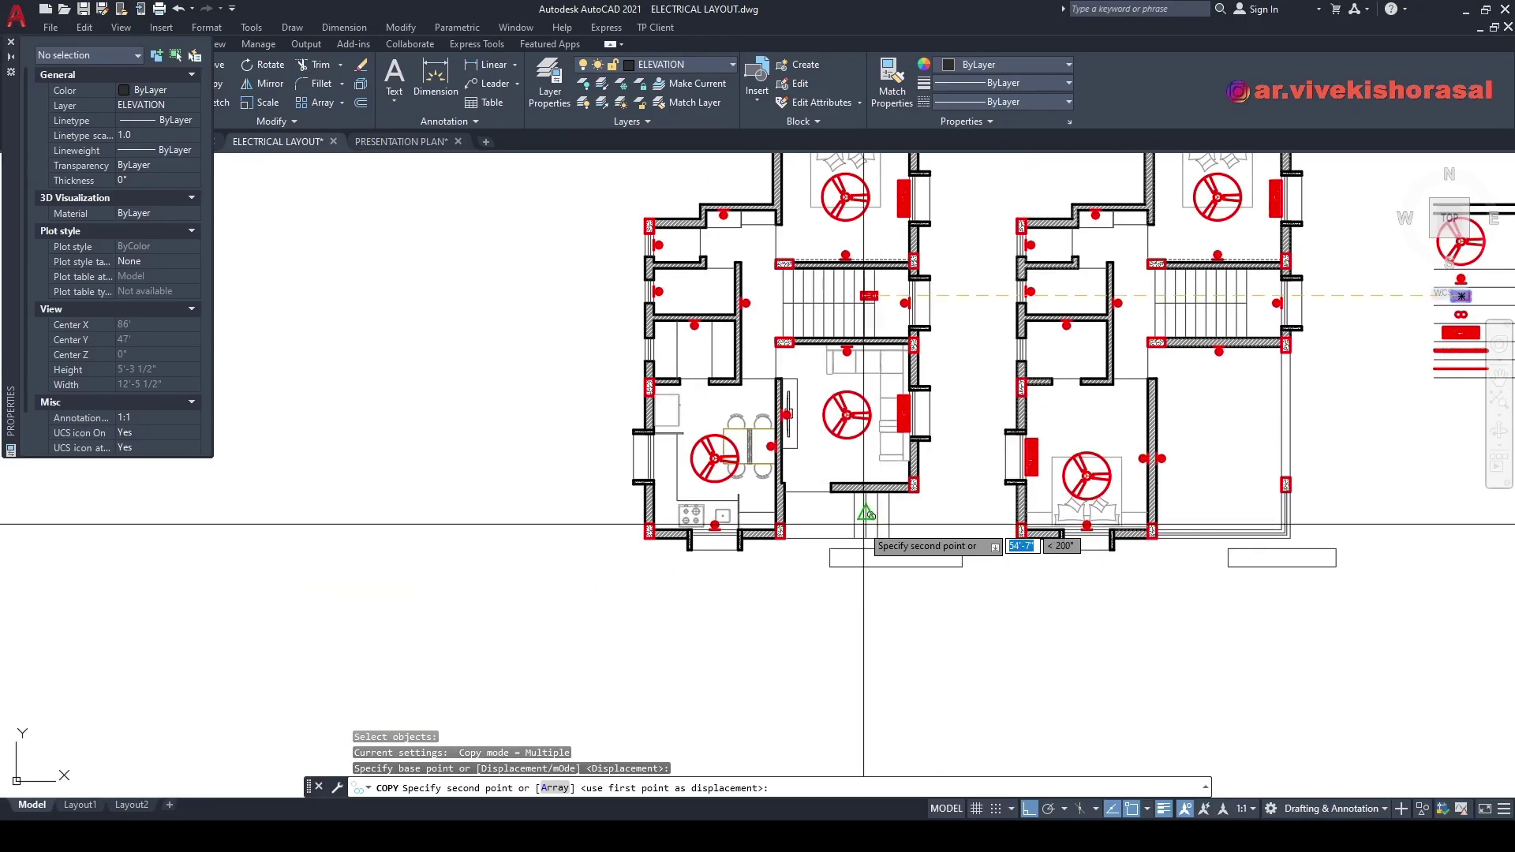
scroll(917, 502, "up", 1)
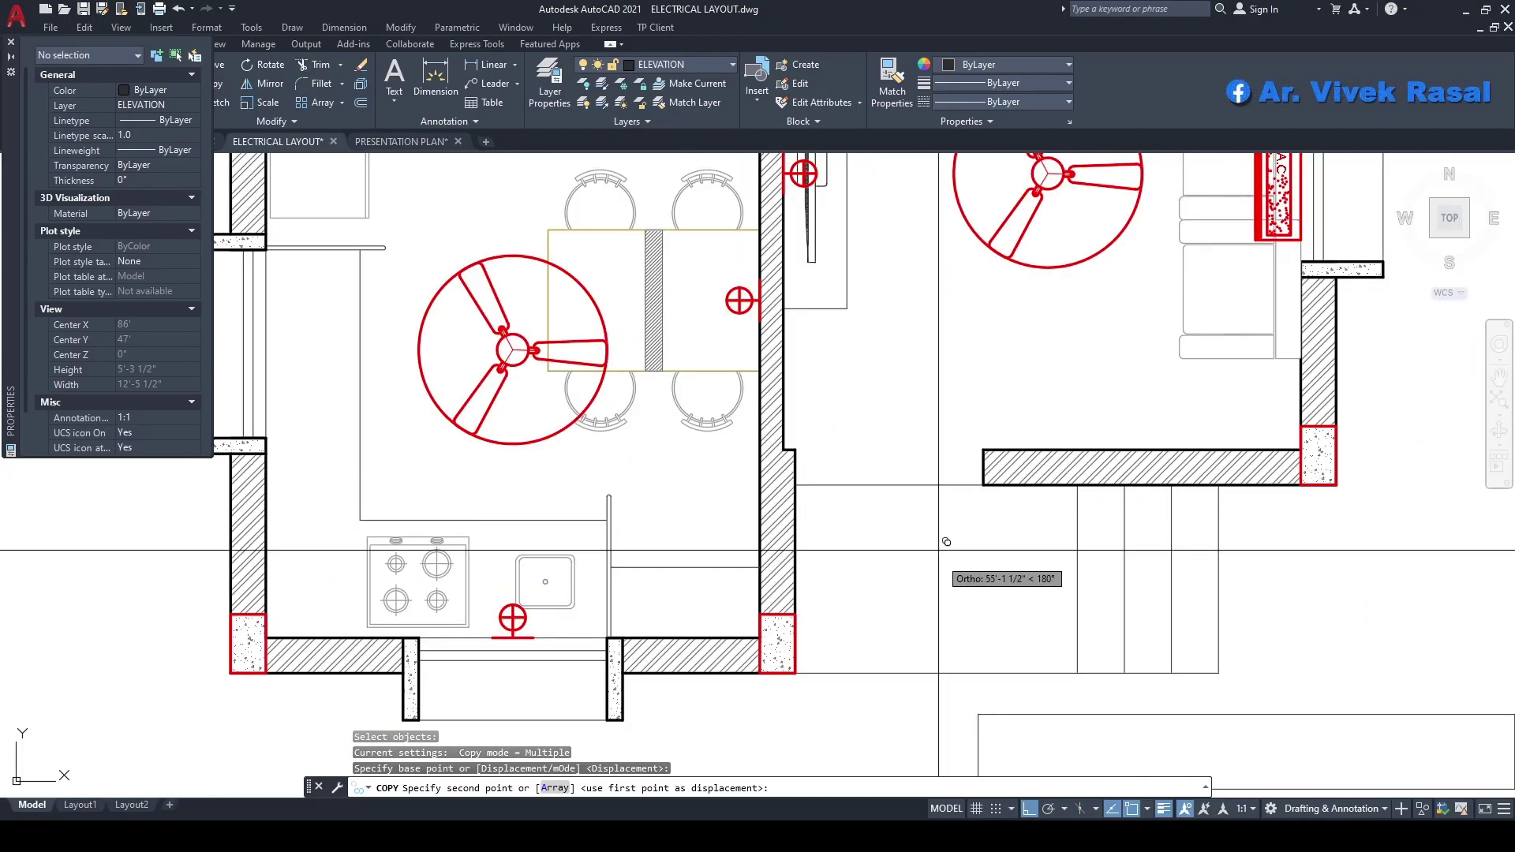
scroll(898, 540, "up", 2)
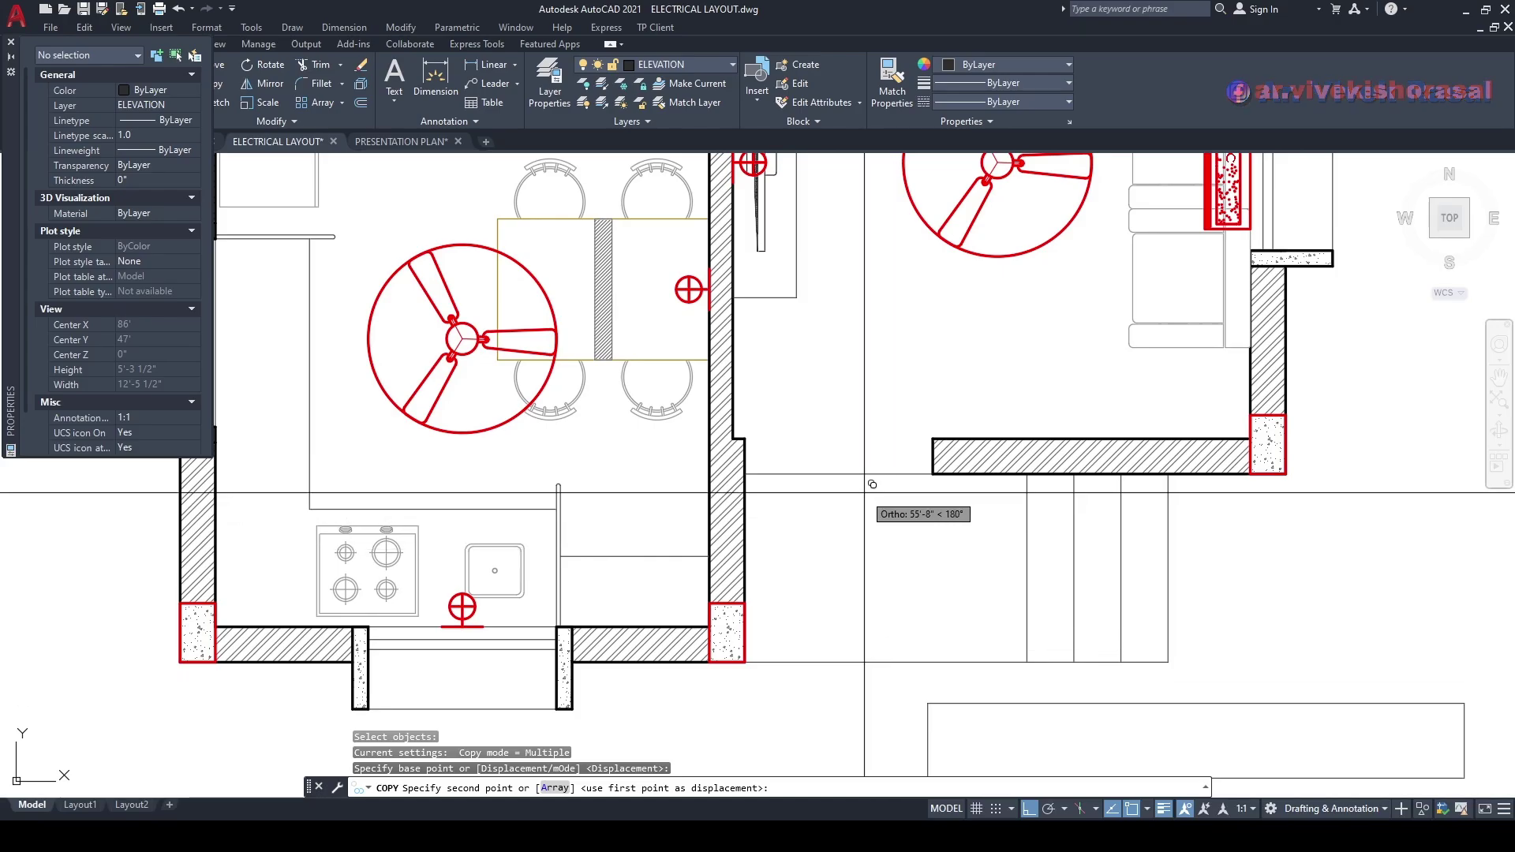
key("F8")
left_click(958, 395)
key("Escape")
key("Escape")
key("Escape")
scroll(905, 467, "down", 8)
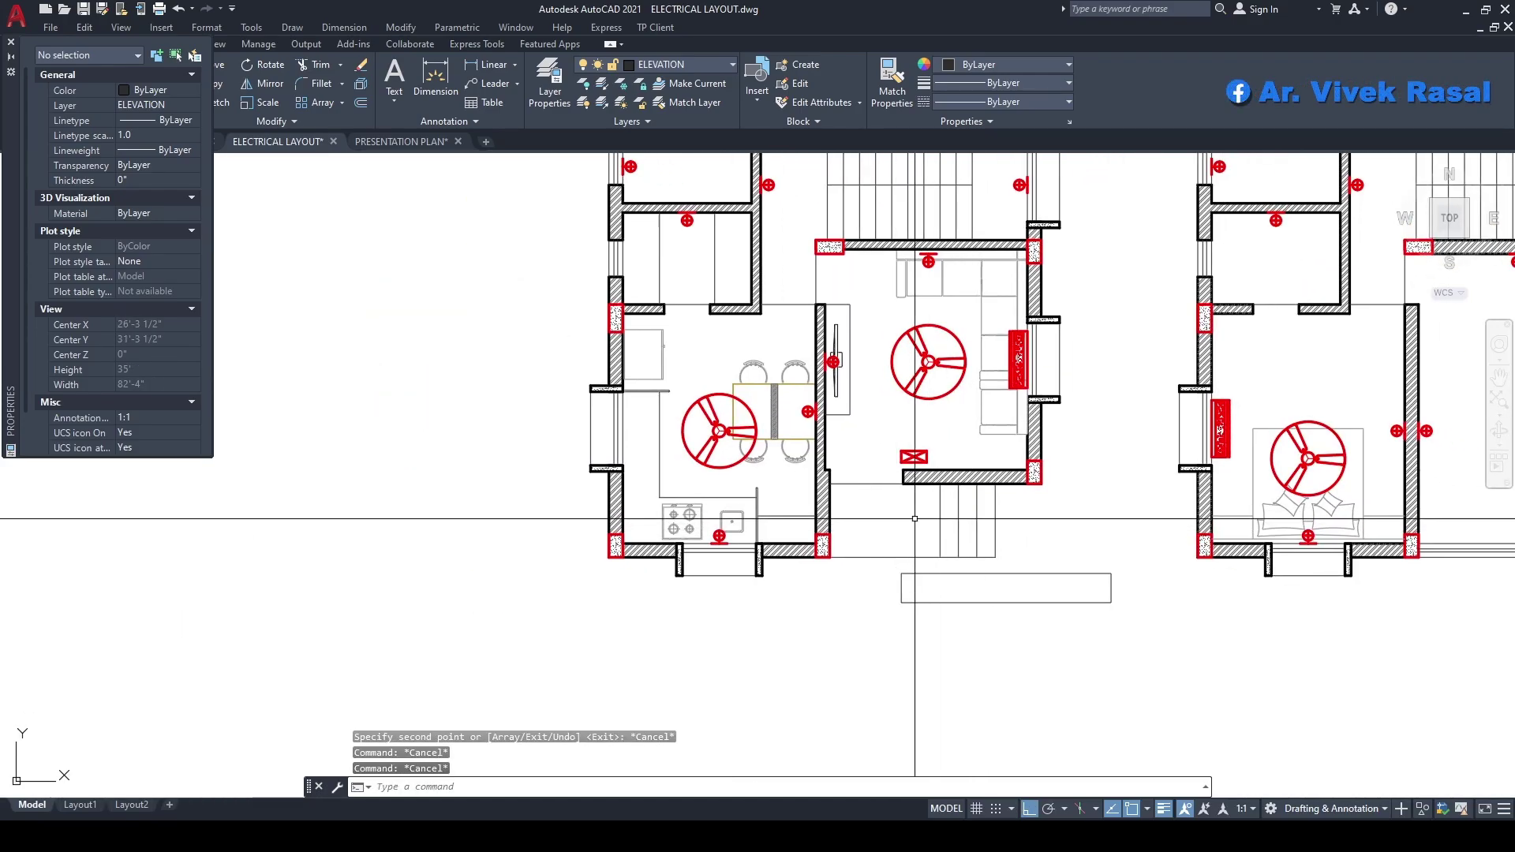
- Copy the living room's upper wall light symbol straight down to the outer face of the entrance wall beside the steps
middle_click_drag(928, 441, 920, 460)
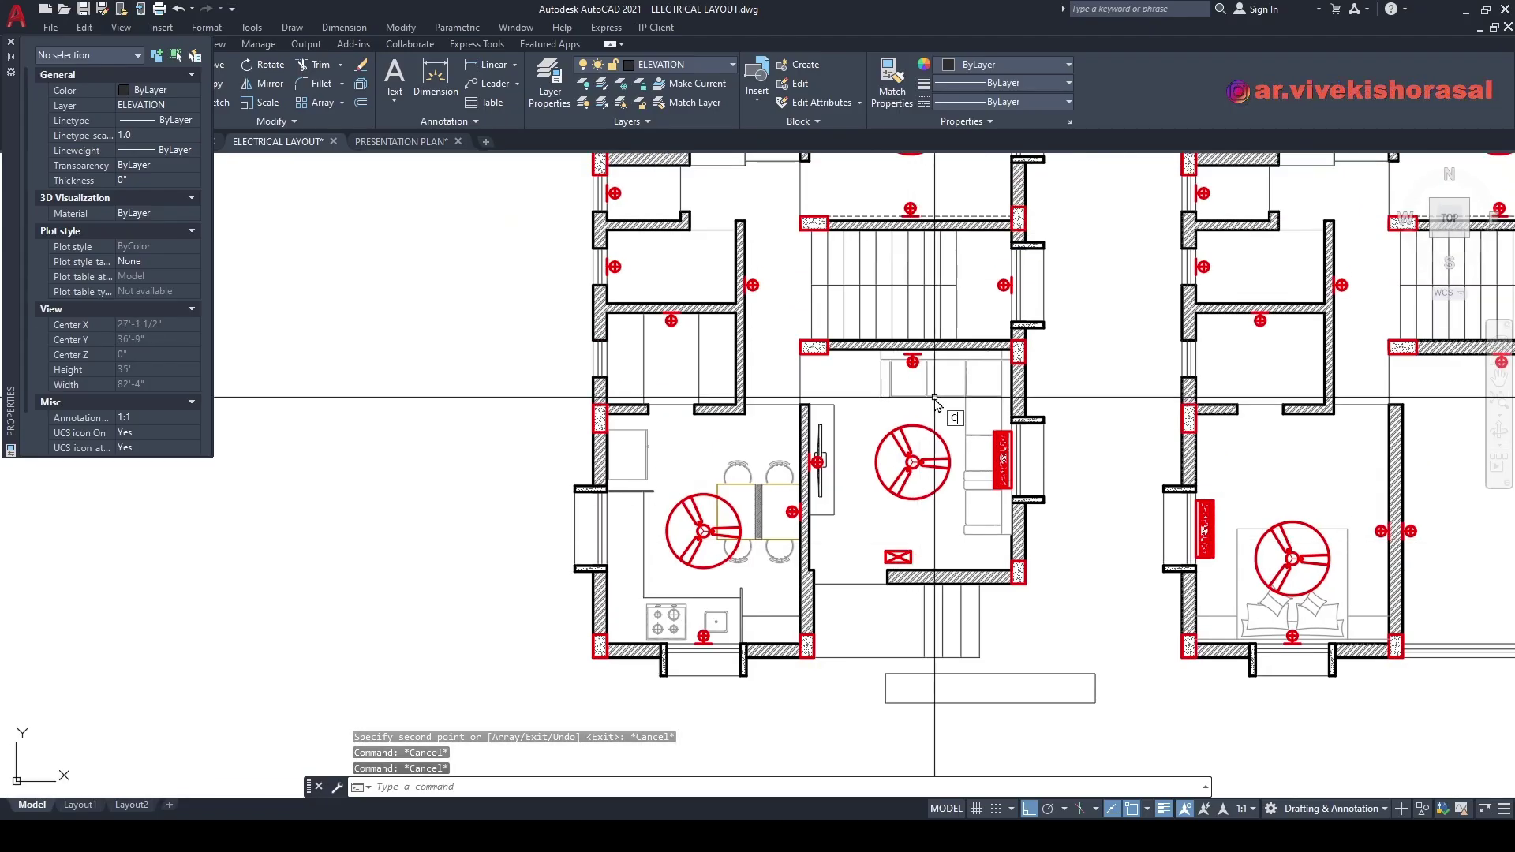
key("Return")
scroll(924, 355, "up", 5)
left_click(892, 368)
key("Return")
scroll(887, 349, "up", 6)
left_click(893, 352)
scroll(904, 347, "down", 8)
middle_click_drag(919, 481, 922, 303)
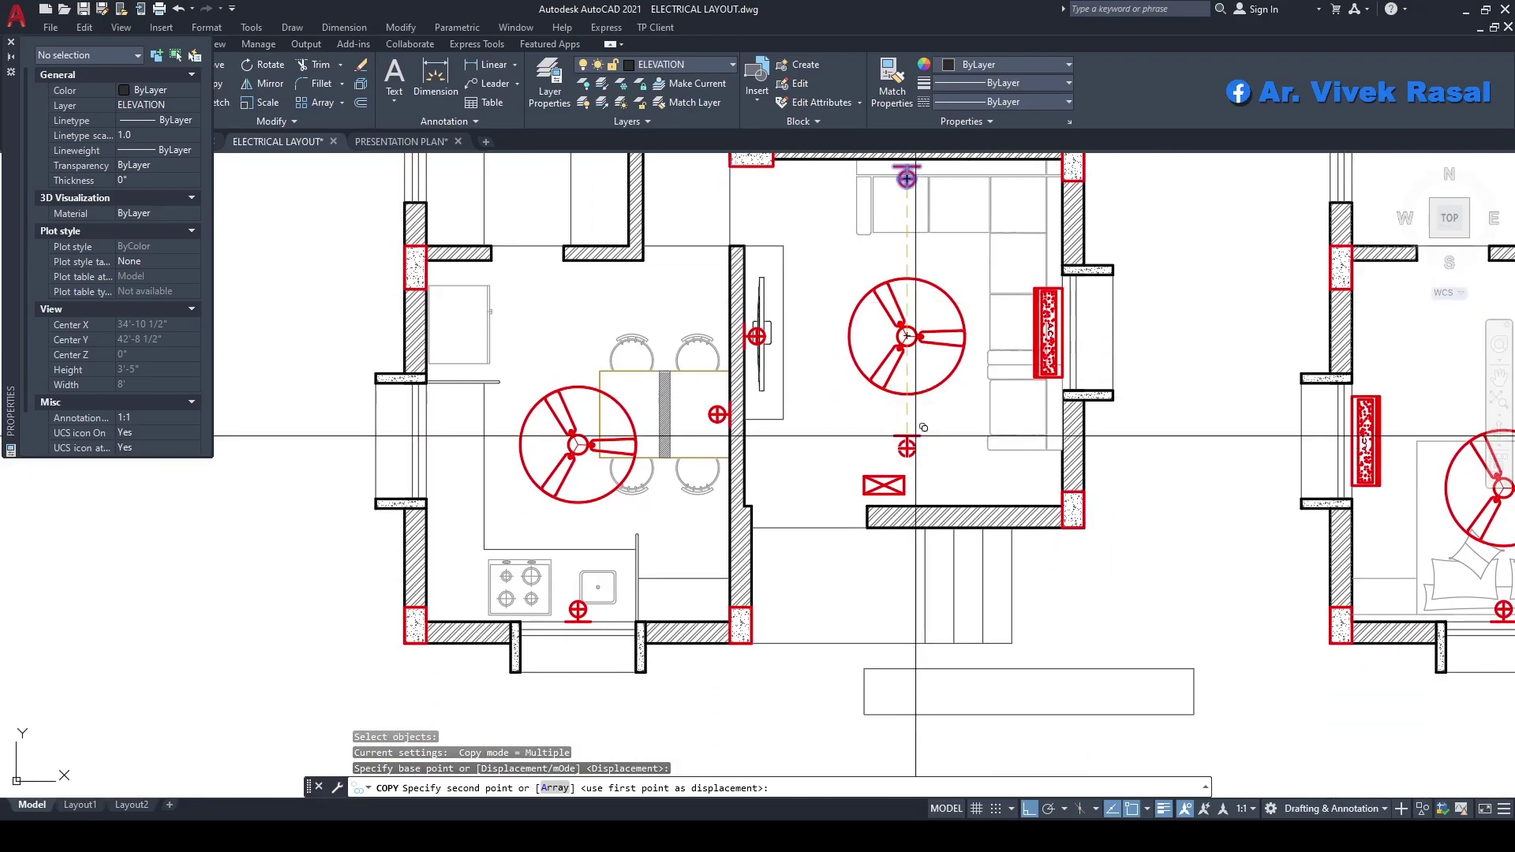
scroll(913, 482, "up", 2)
left_click(904, 551)
key("Escape")
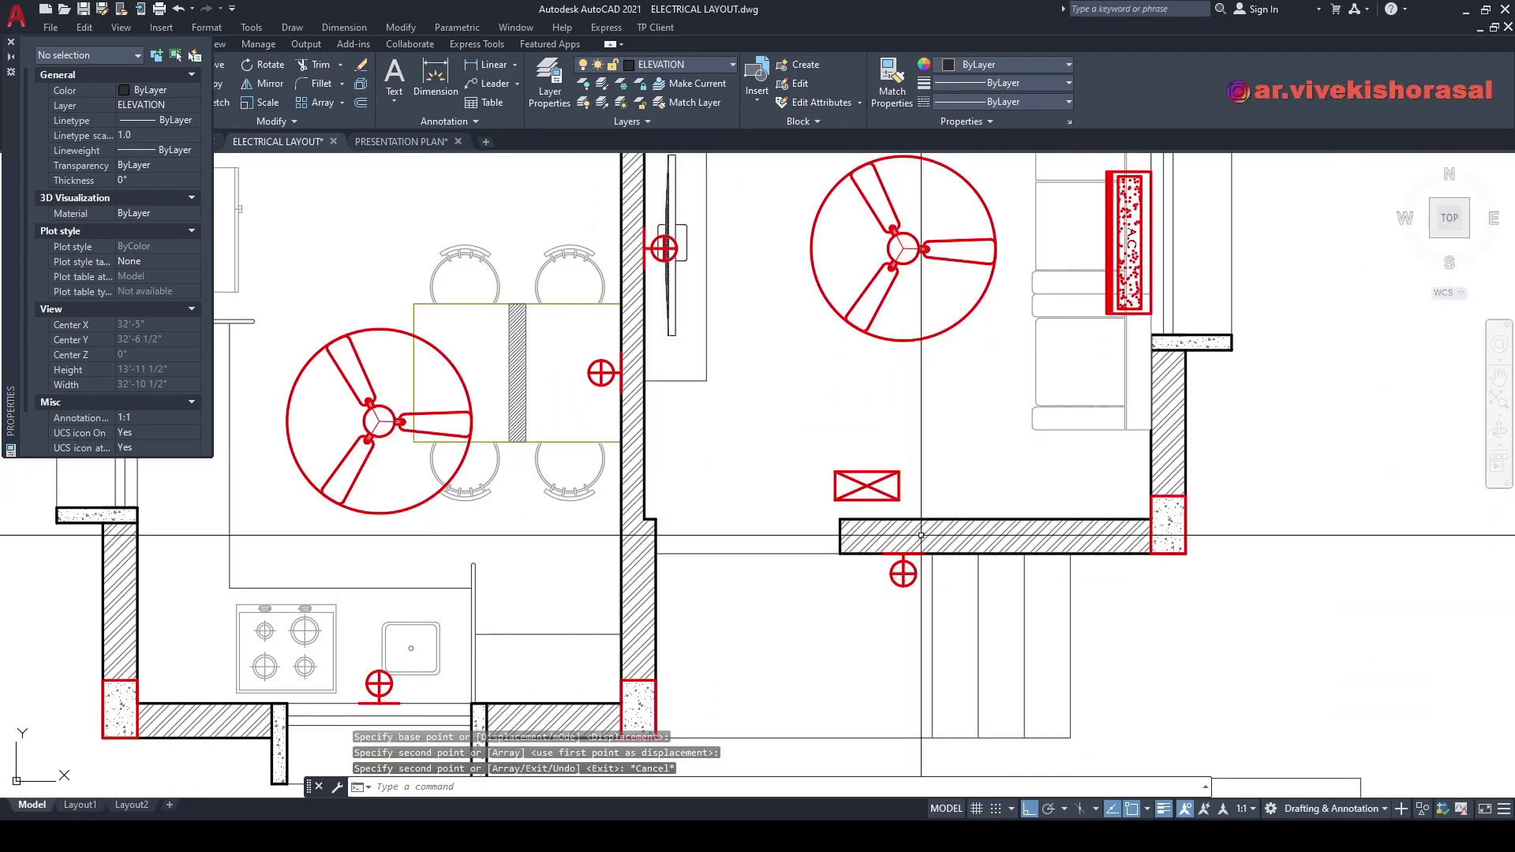
- Copy the dashed line along the wall above the staircase to the living-room face of the wall below the staircase
scroll(919, 537, "down", 2)
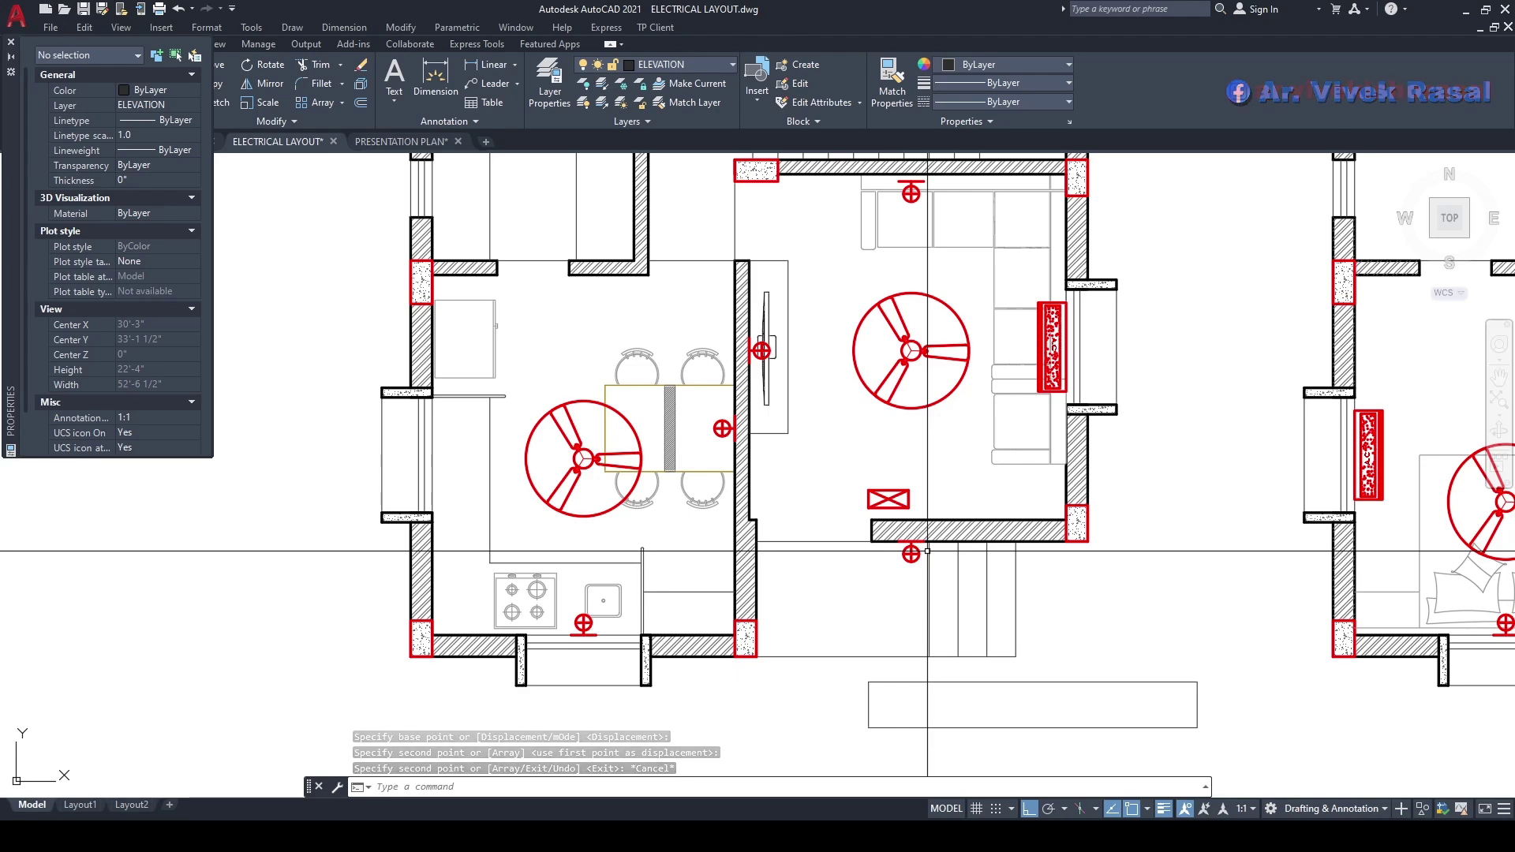
mouse_move(947, 470)
middle_mouse_down()
mouse_move(944, 510)
mouse_move(940, 429)
middle_mouse_up()
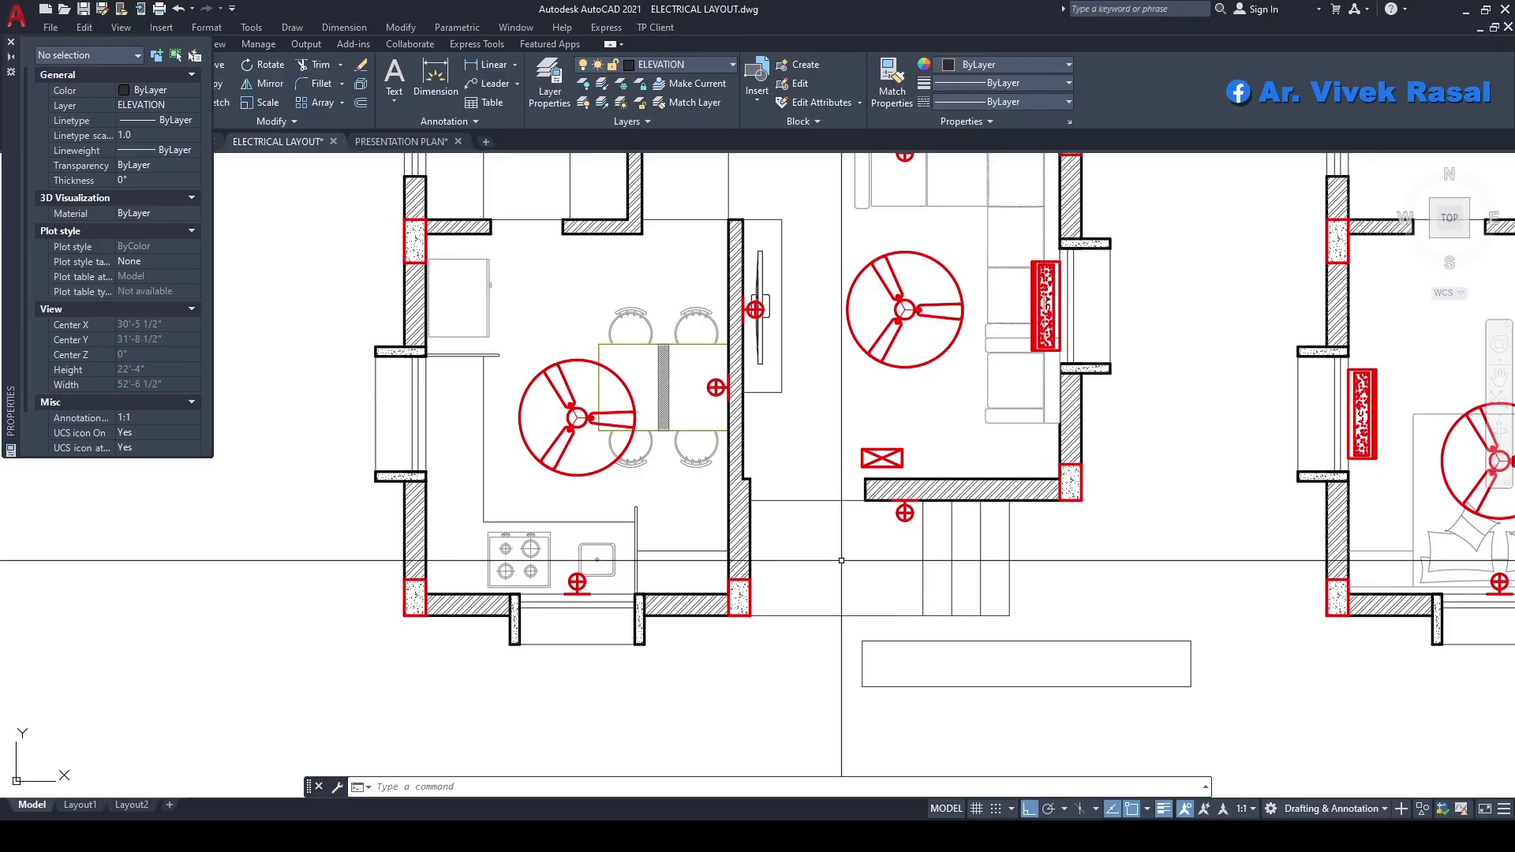
middle_click_drag(896, 341, 891, 470)
left_click_drag(906, 369, 907, 602)
middle_click_drag(907, 602, 906, 609)
middle_click_drag(907, 397, 910, 471)
type("CO")
key("Return")
scroll(779, 361, "up", 6)
left_click(805, 383)
left_click(782, 355)
key("Return")
left_click(747, 371)
scroll(755, 363, "down", 5)
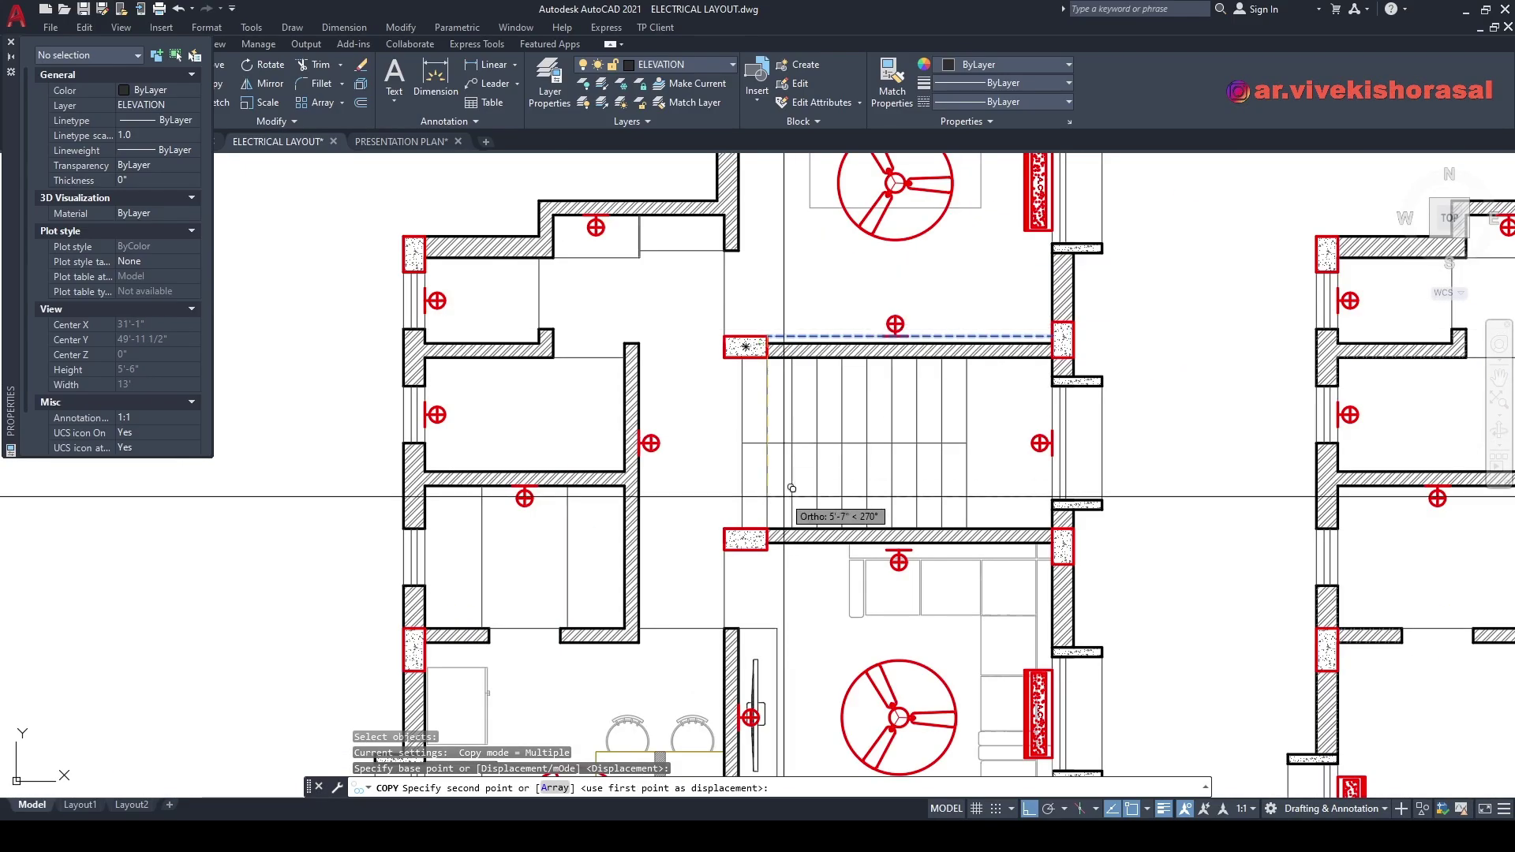
scroll(753, 521, "up", 3)
left_click(757, 536)
key("Return")
scroll(757, 536, "down", 4)
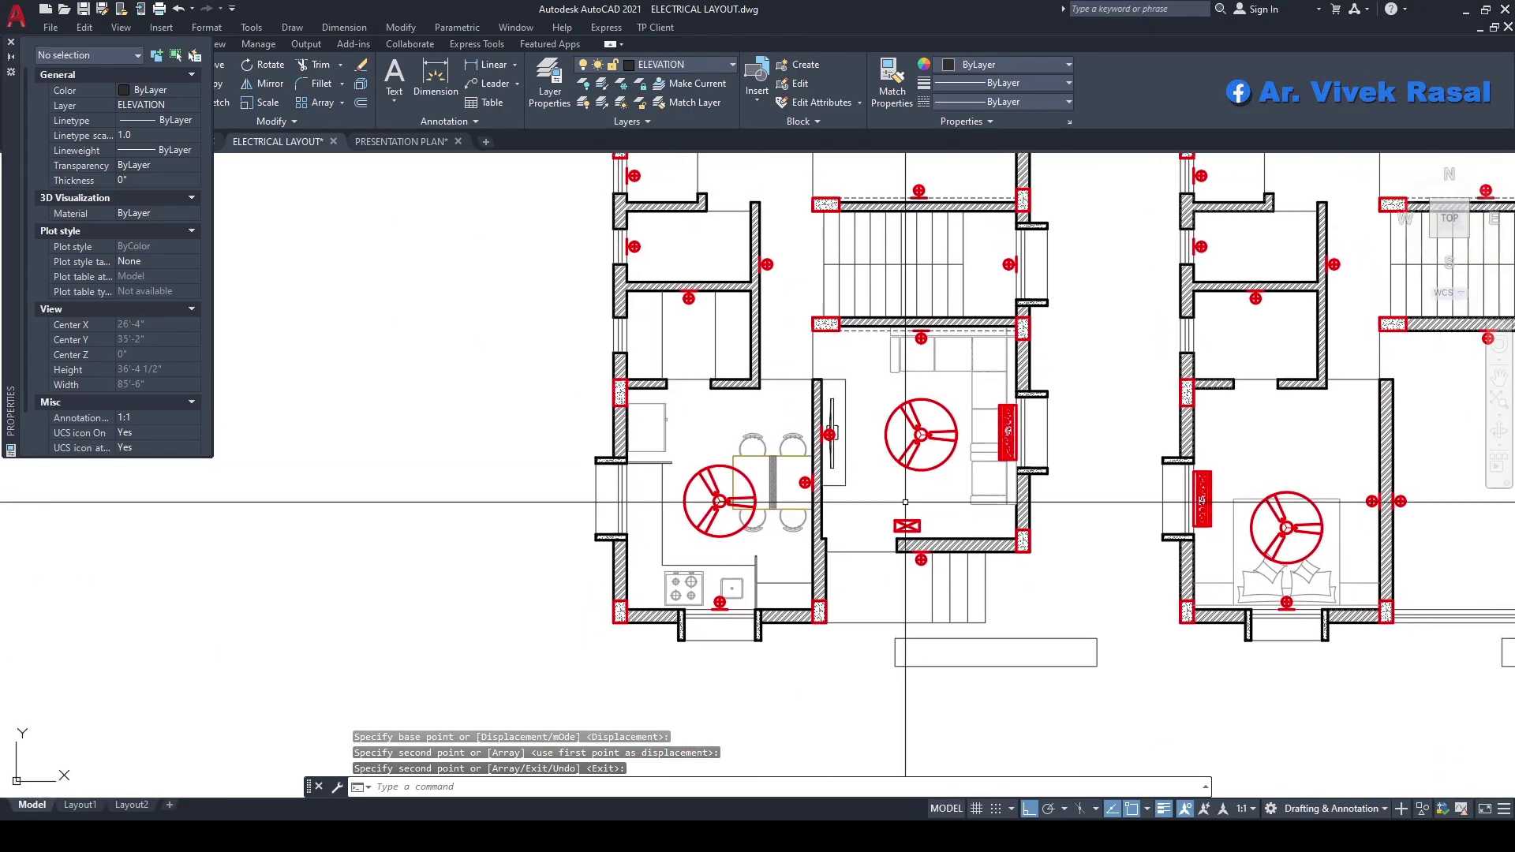
- Move the crossed-rectangle symbol by its lower corner onto the inner corner at the entrance wall's free end
type("m")
key("Return")
scroll(846, 570, "up", 4)
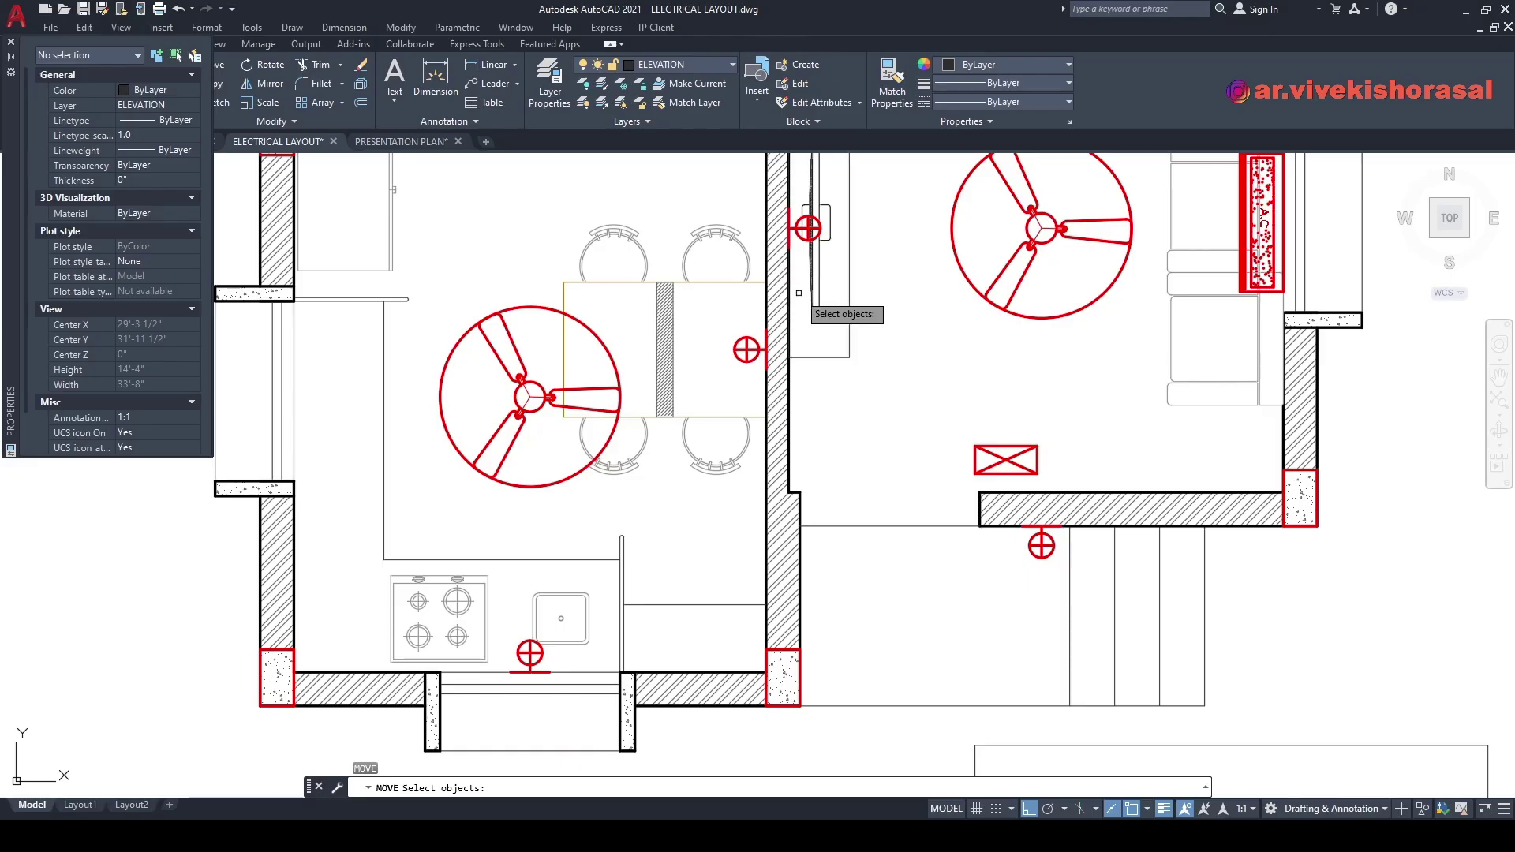
left_click(1006, 478)
scroll(1004, 480, "up", 2)
left_click(961, 423)
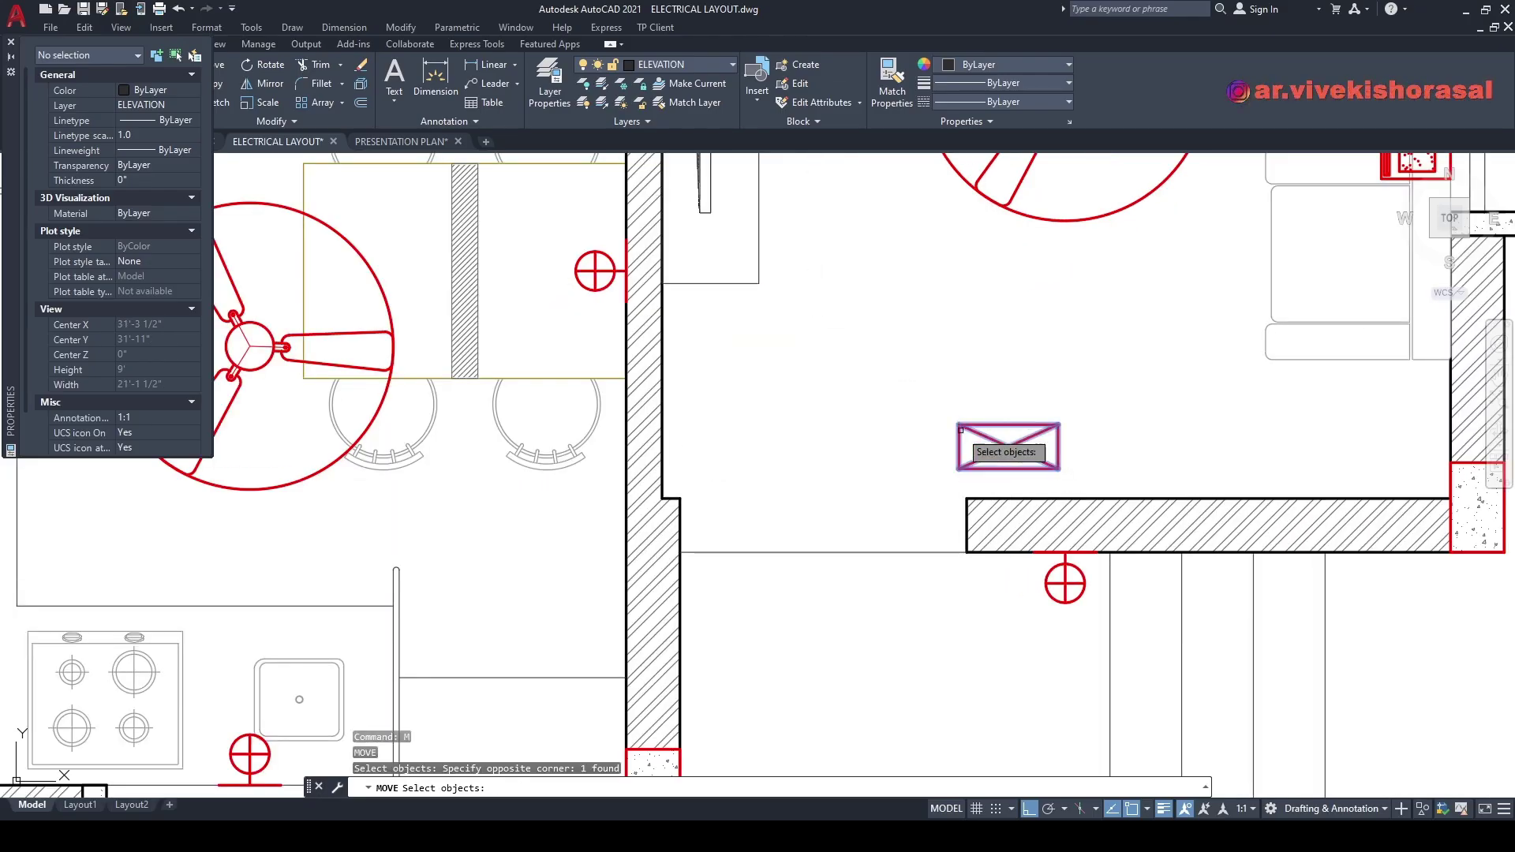
key("Return")
left_click(959, 468)
left_click(967, 499)
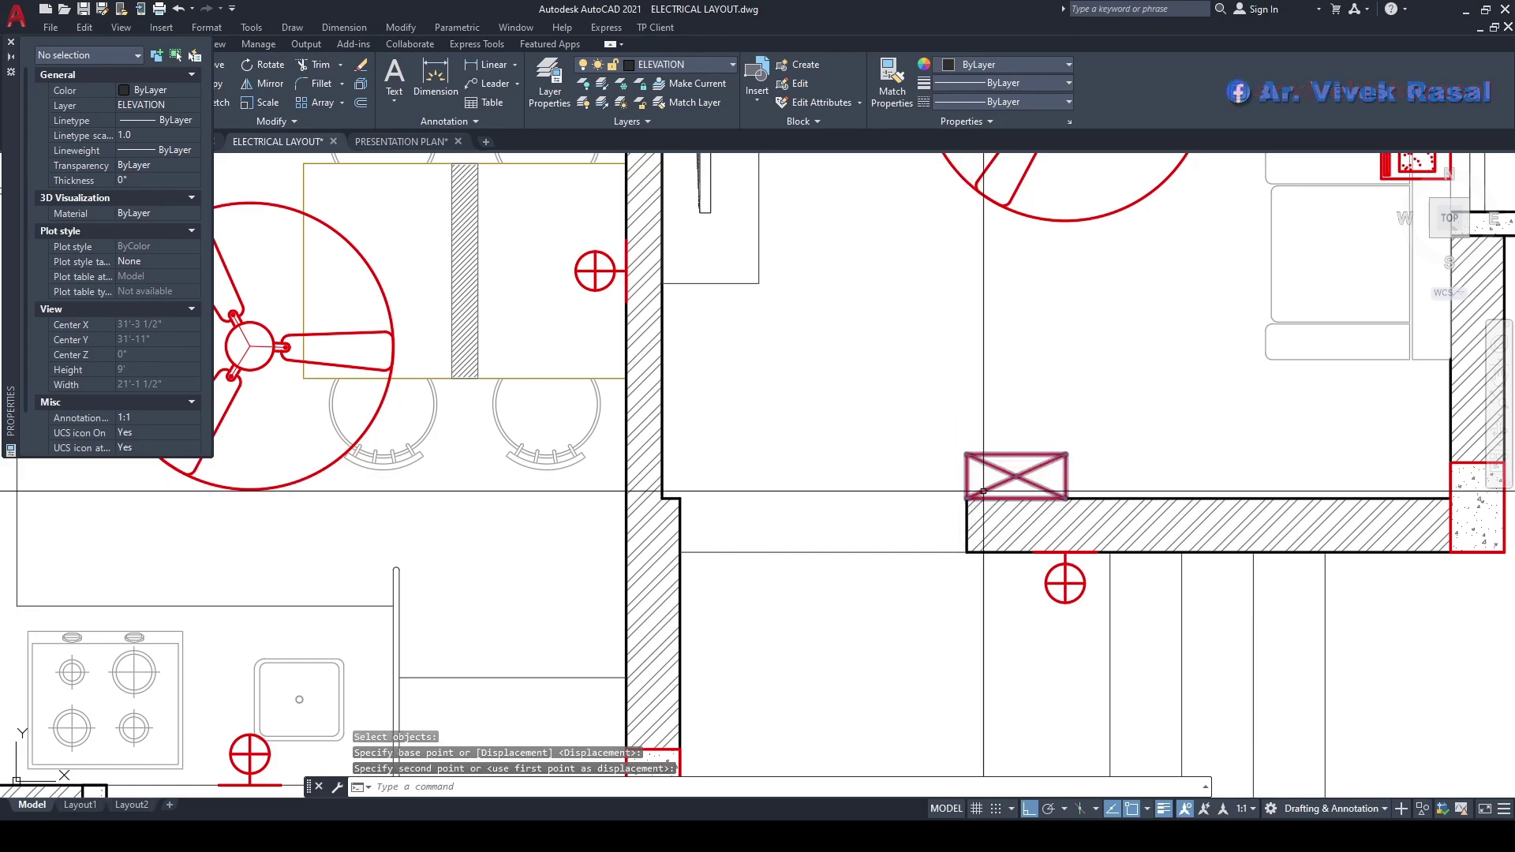
- Copy the crossed-rectangle symbol by its centre from the entrance wall to the open area beside the living room's TV wall
scroll(987, 470, "down", 5)
middle_click_drag(1033, 437, 1021, 548)
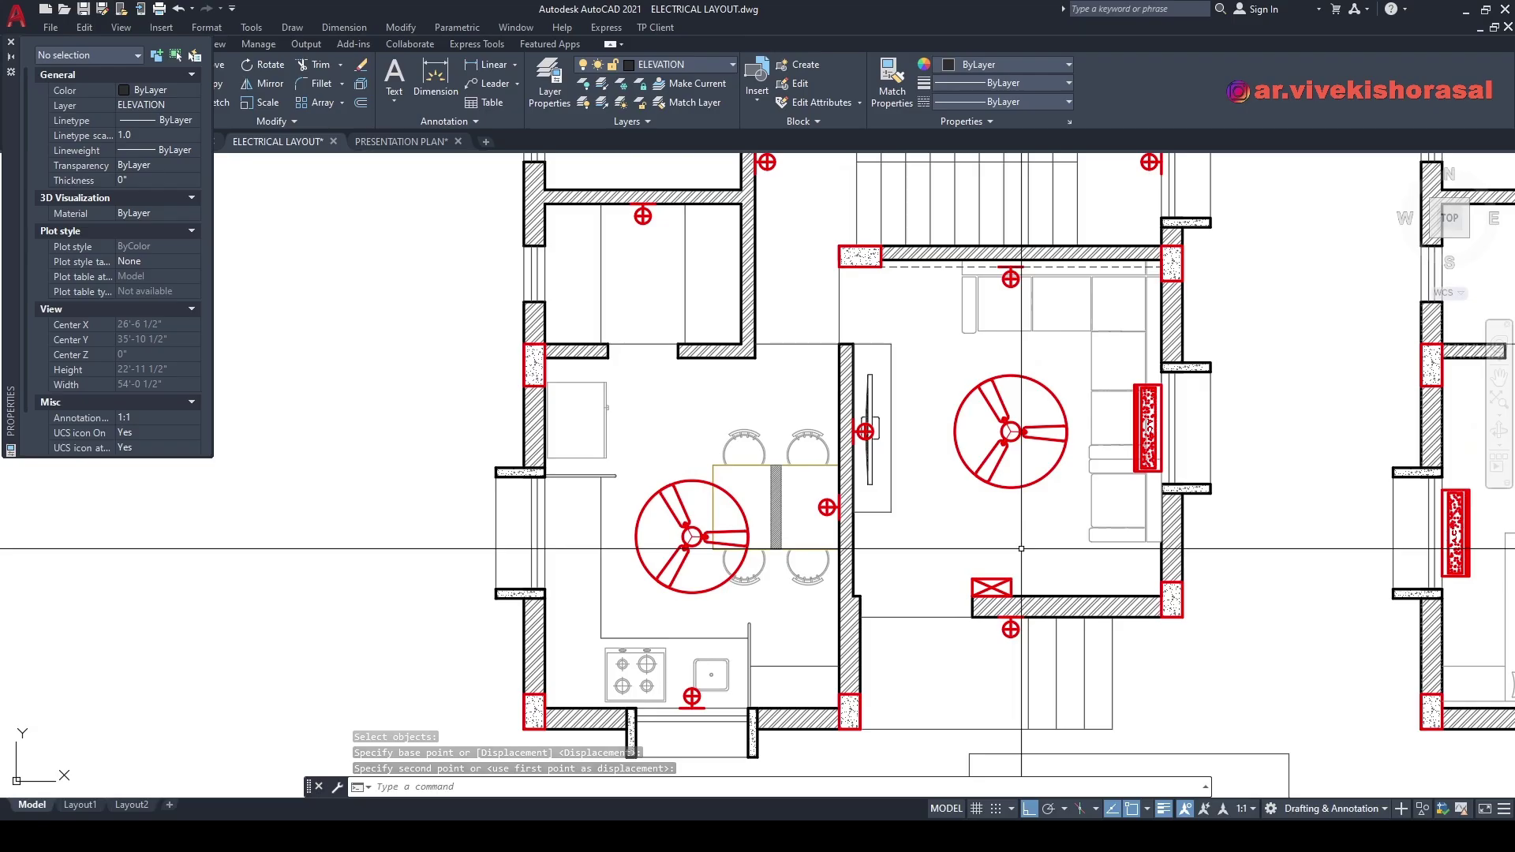
type("co")
key("Return")
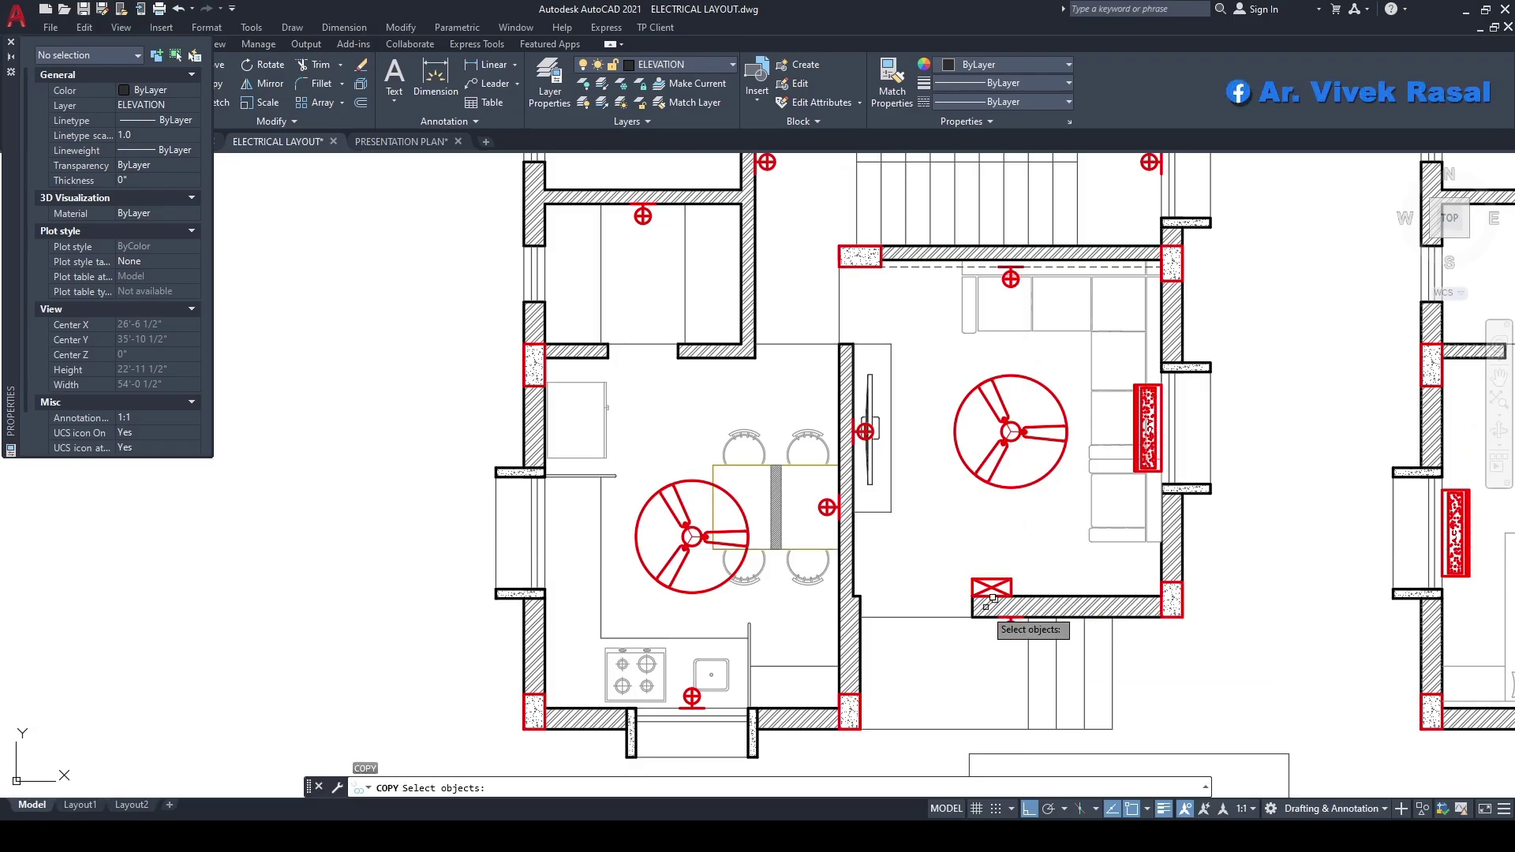
scroll(987, 608, "up", 6)
left_click(1077, 502)
left_click(1048, 518)
key("Return")
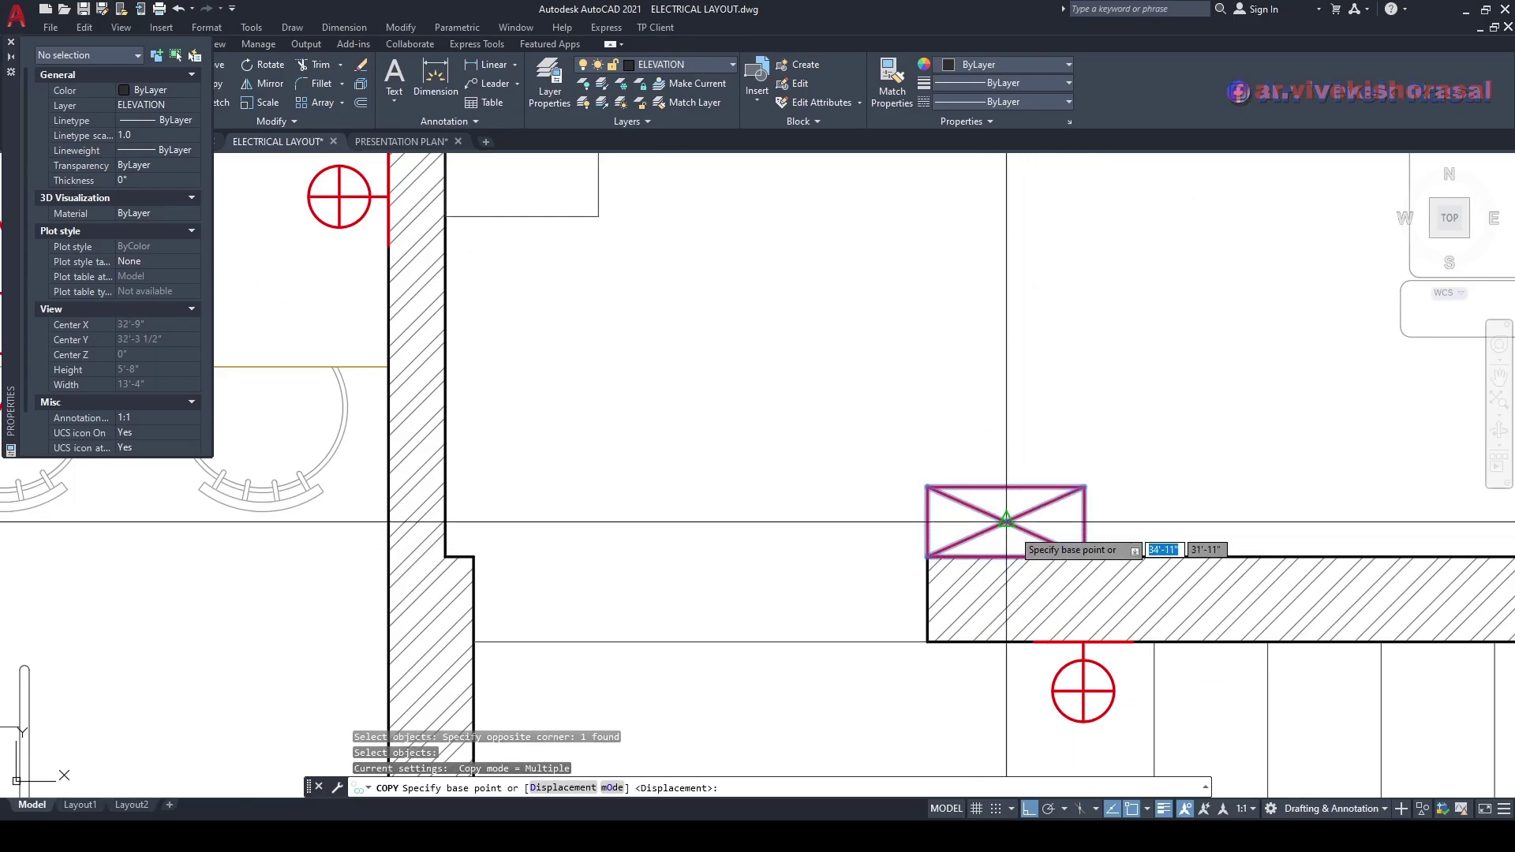
left_click(1007, 522)
scroll(991, 636, "down", 4)
middle_click_drag(991, 636, 1101, 702)
scroll(959, 584, "up", 3)
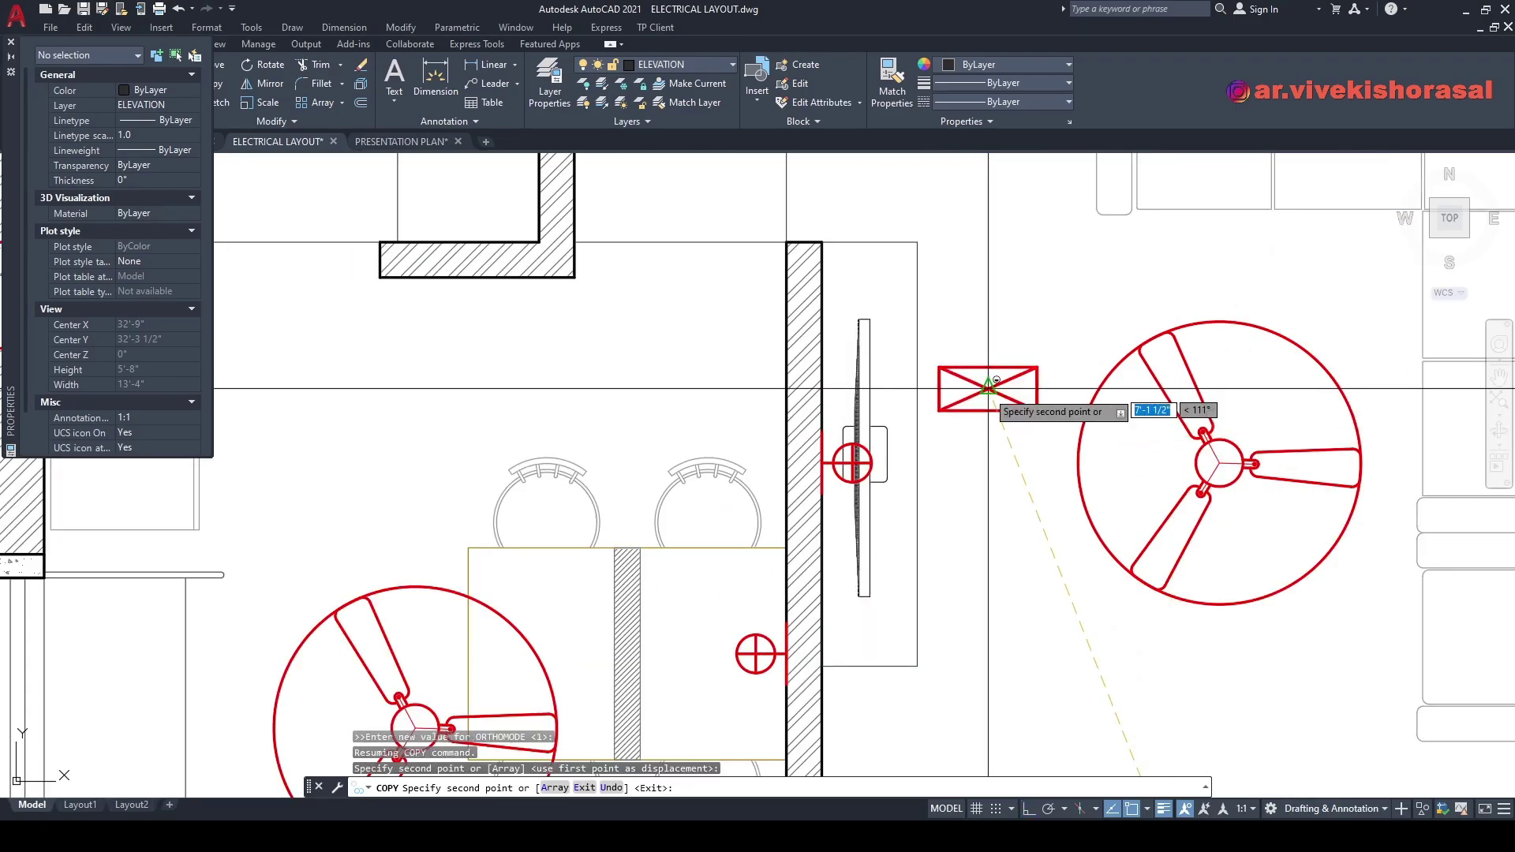
left_click(947, 371)
key("Escape")
middle_click_drag(947, 386, 960, 443)
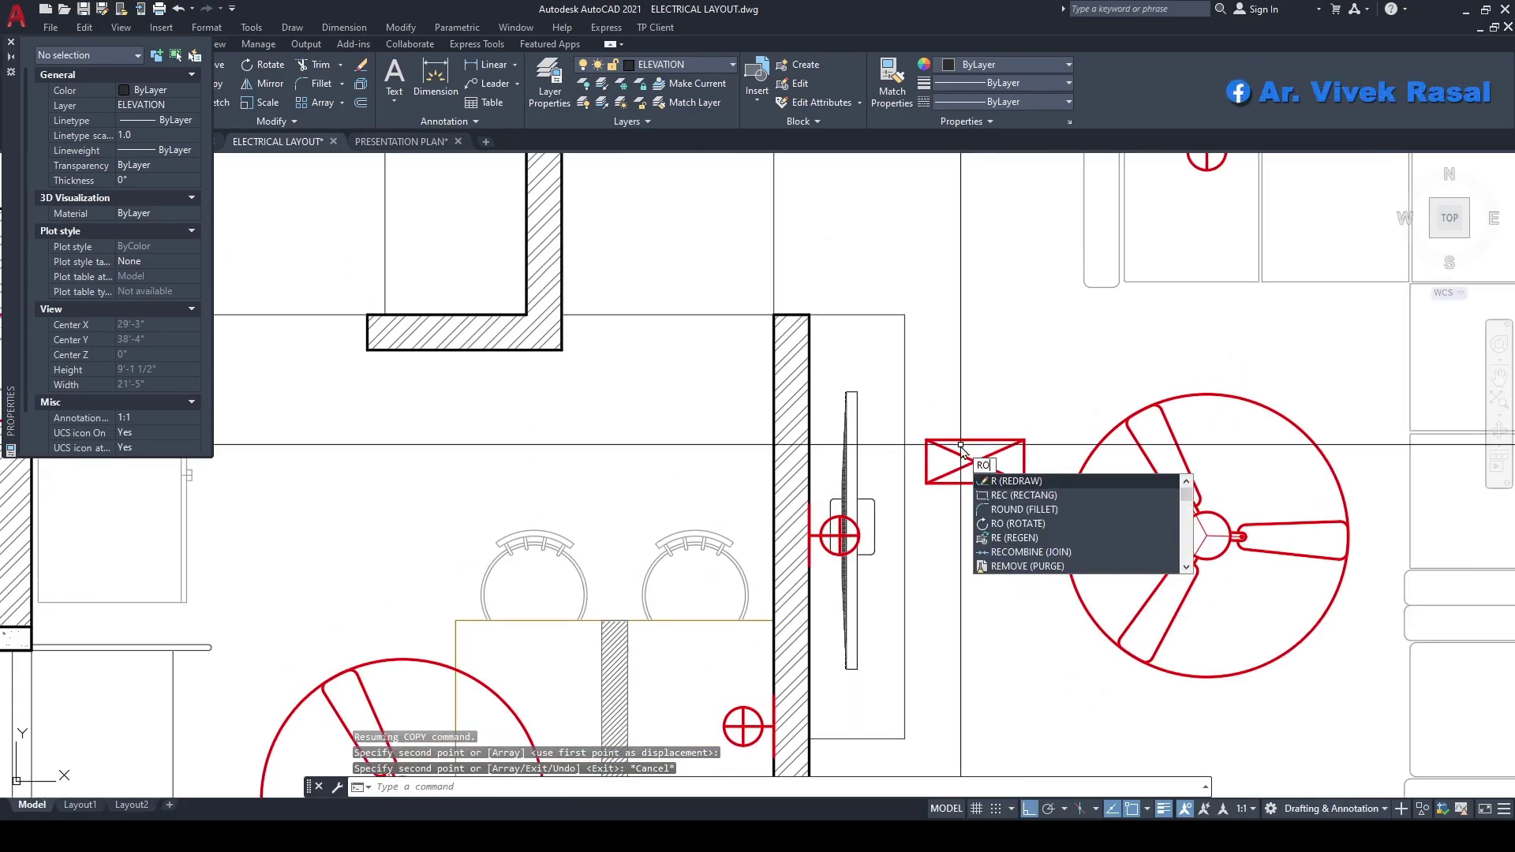
- Rotate the copied crossed-rectangle symbol beside the TV wall a quarter turn so that its long side runs vertically
type("ro")
key("Return")
left_click(992, 514)
left_click(972, 457)
key("Return")
left_click(976, 461)
left_click(986, 360)
- Move the upright crossed-rectangle symbol by its long side's midpoint onto the wall light's base on the TV wall
scroll(990, 525, "up", 2)
type("m")
key("Return")
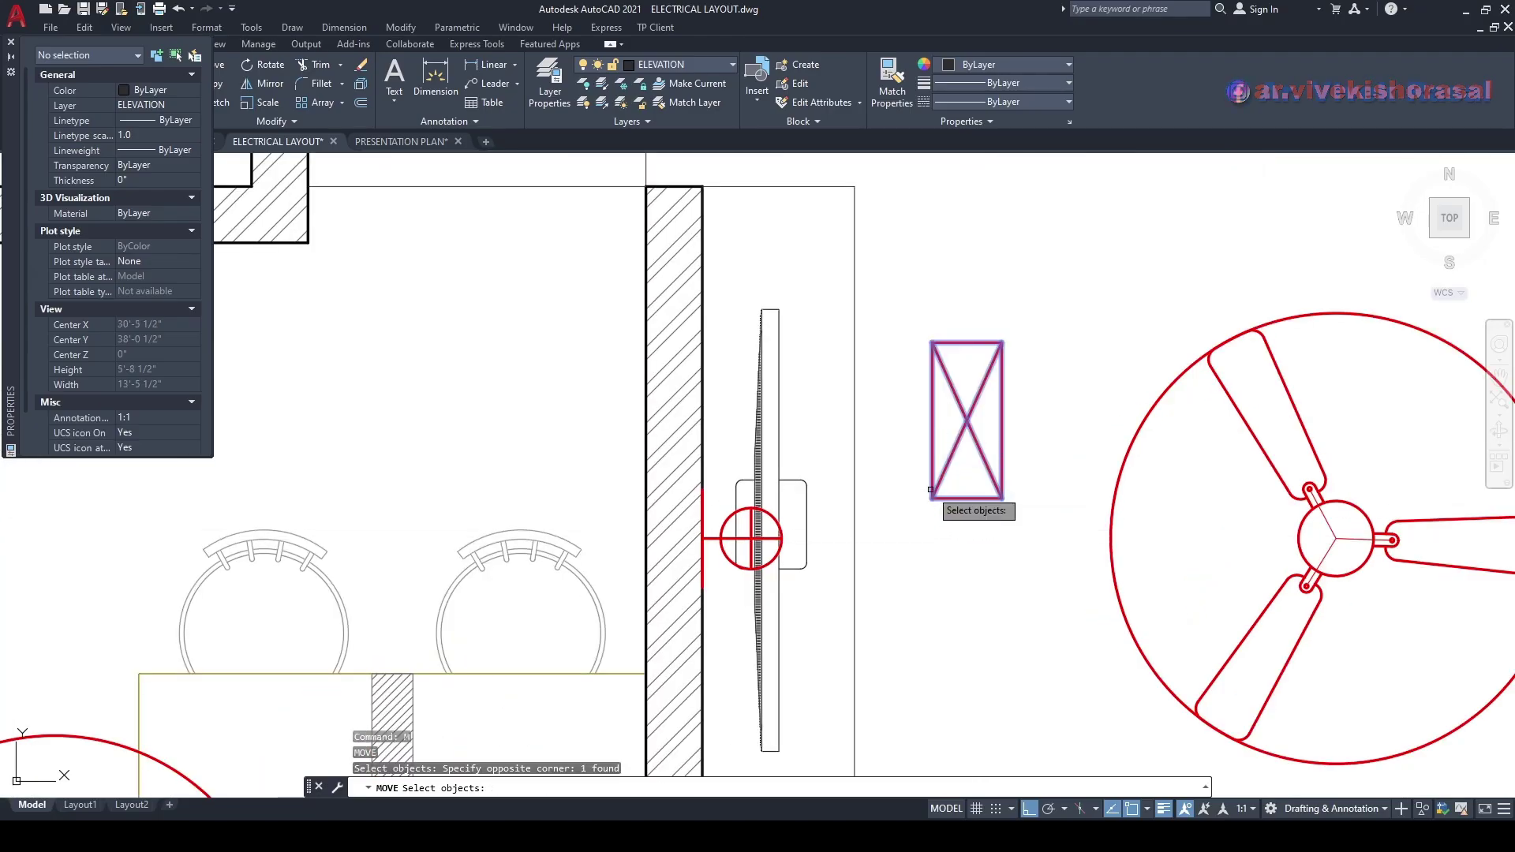
key("Return")
left_click(931, 420)
scroll(695, 521, "up", 2)
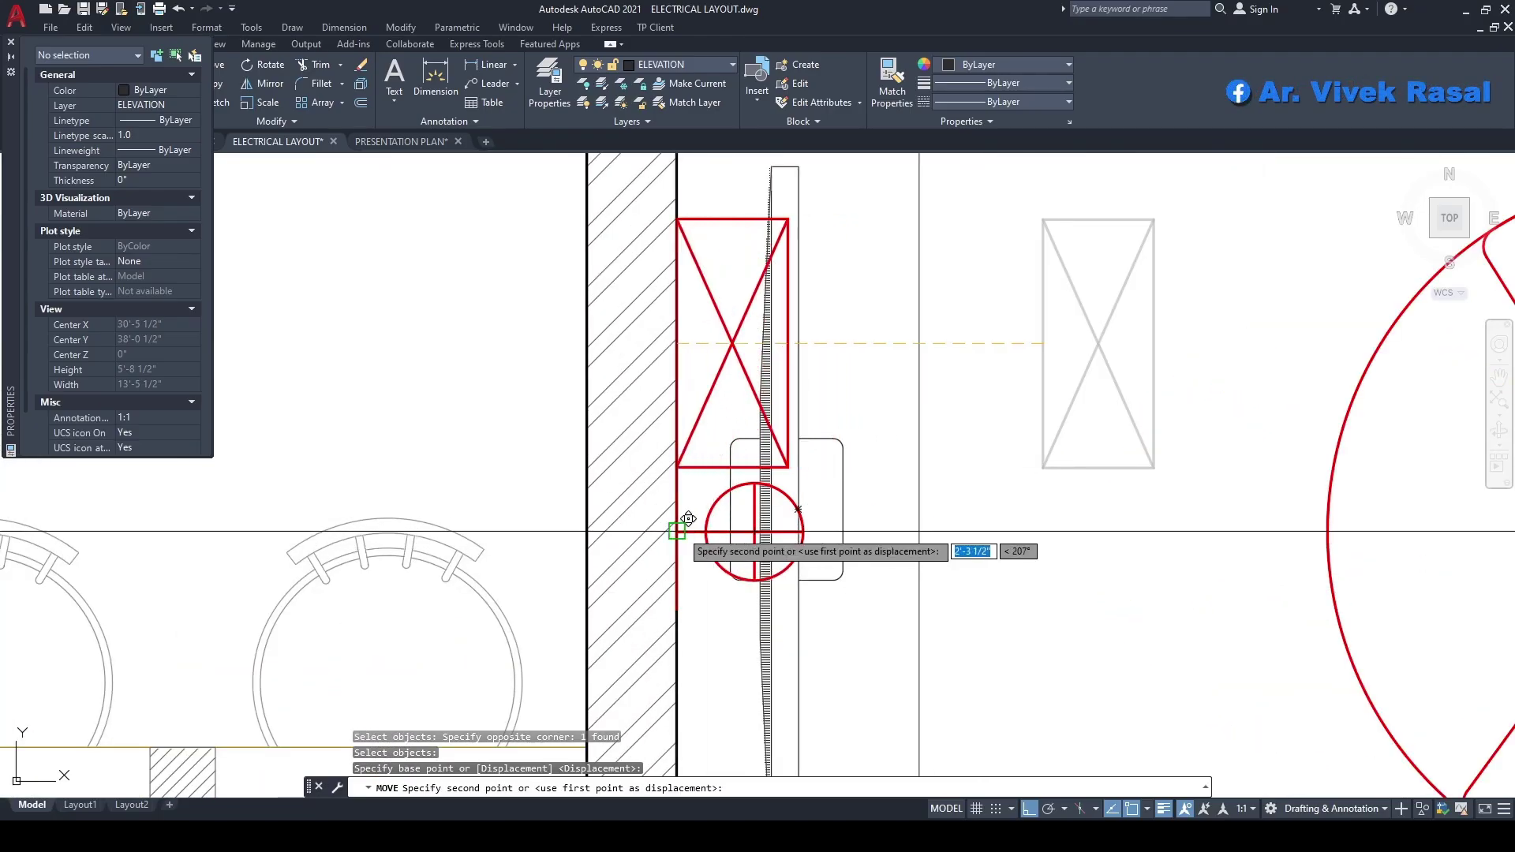
left_click(689, 518)
- Move the crossed-rectangle symbol straight up along the TV wall until it sits just above the wall light
key("Return")
type("p")
key("Return")
scroll(904, 510, "up", 2)
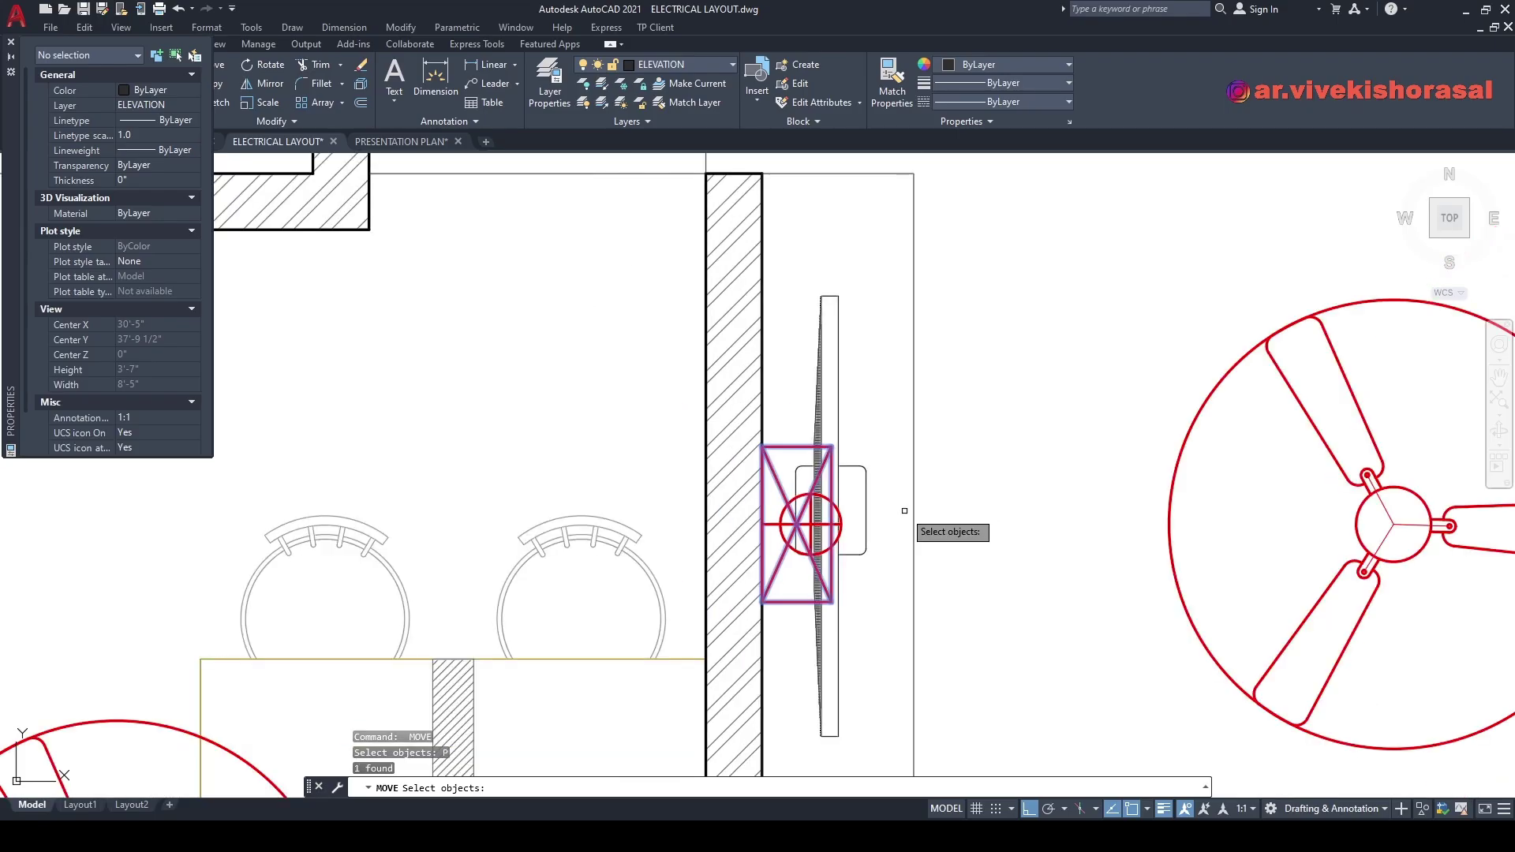
scroll(904, 510, "down", 2)
key("Return")
left_click(963, 563)
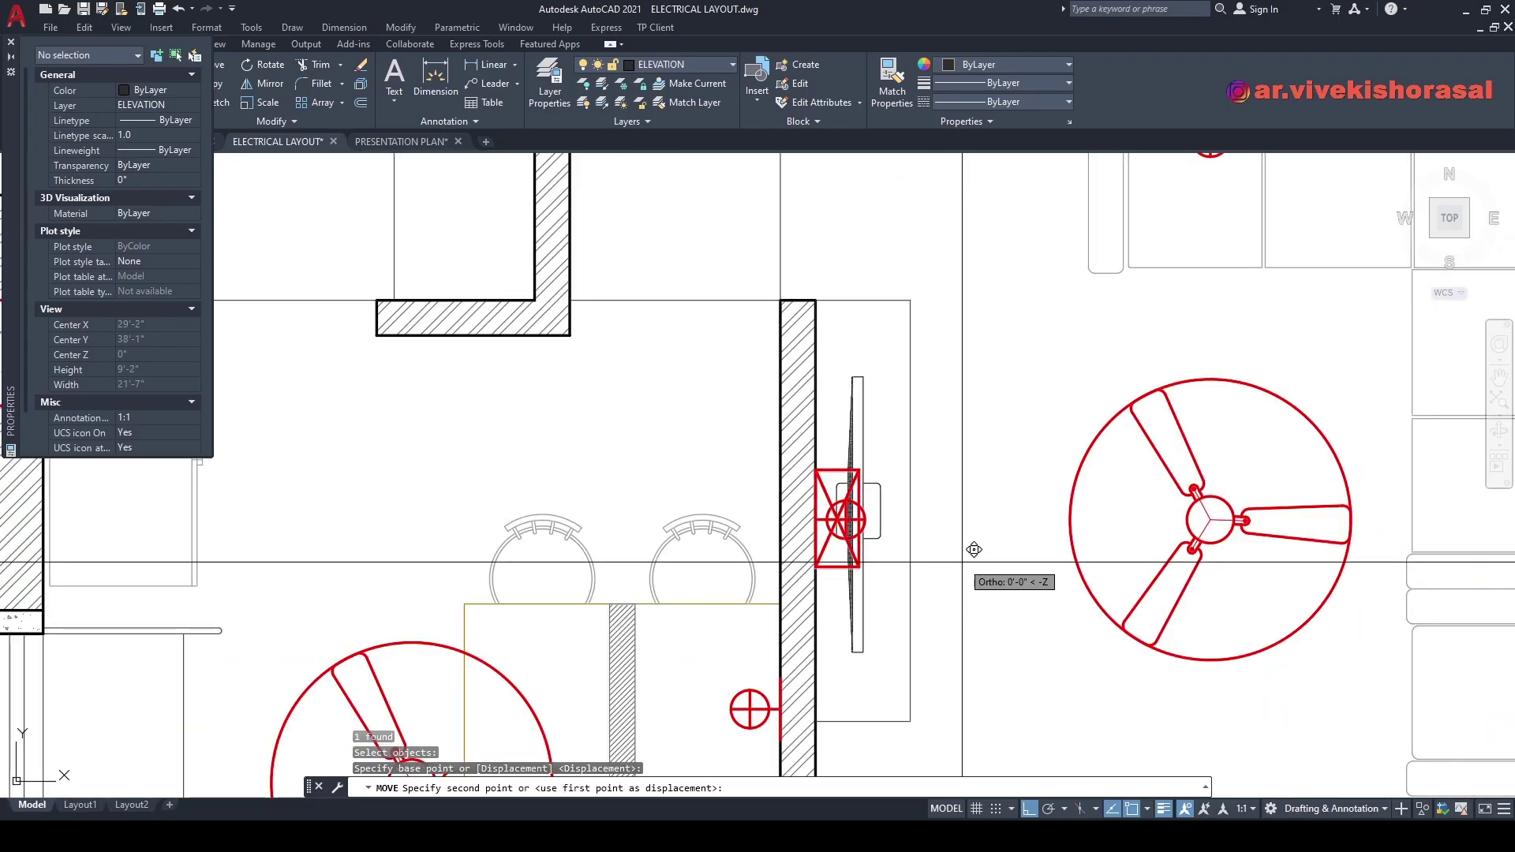
left_click(964, 446)
scroll(964, 447, "down", 3)
middle_click_drag(963, 447, 924, 427)
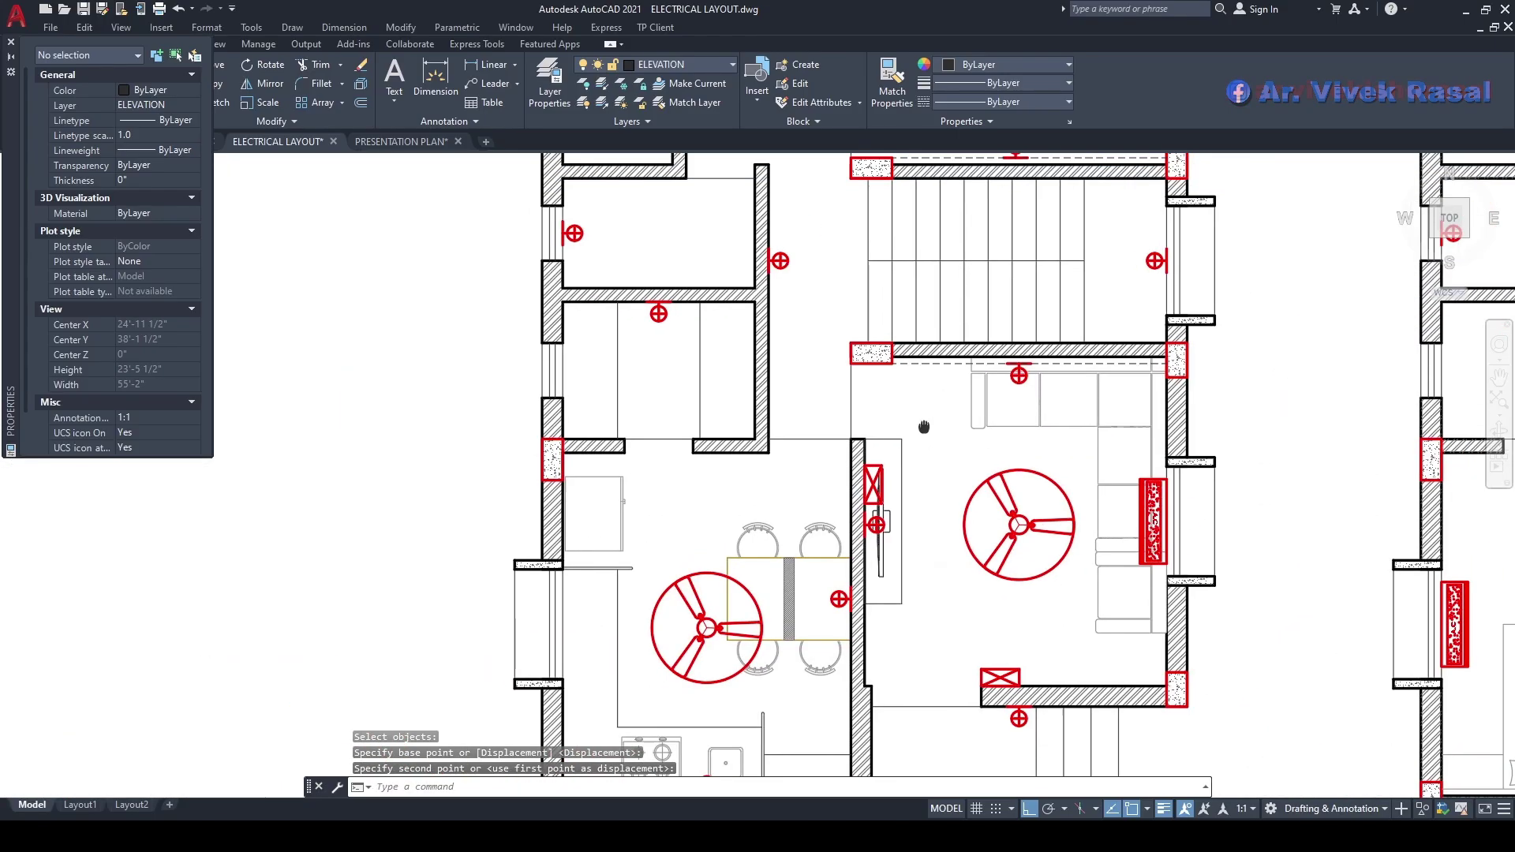
- Copy the entrance wall's crossed-rectangle symbol by its upper corner to the lower outer corner of the wall above the dining area
scroll(874, 523, "up", 3)
scroll(870, 457, "down", 3)
middle_click_drag(910, 422, 974, 367)
type("ct ")
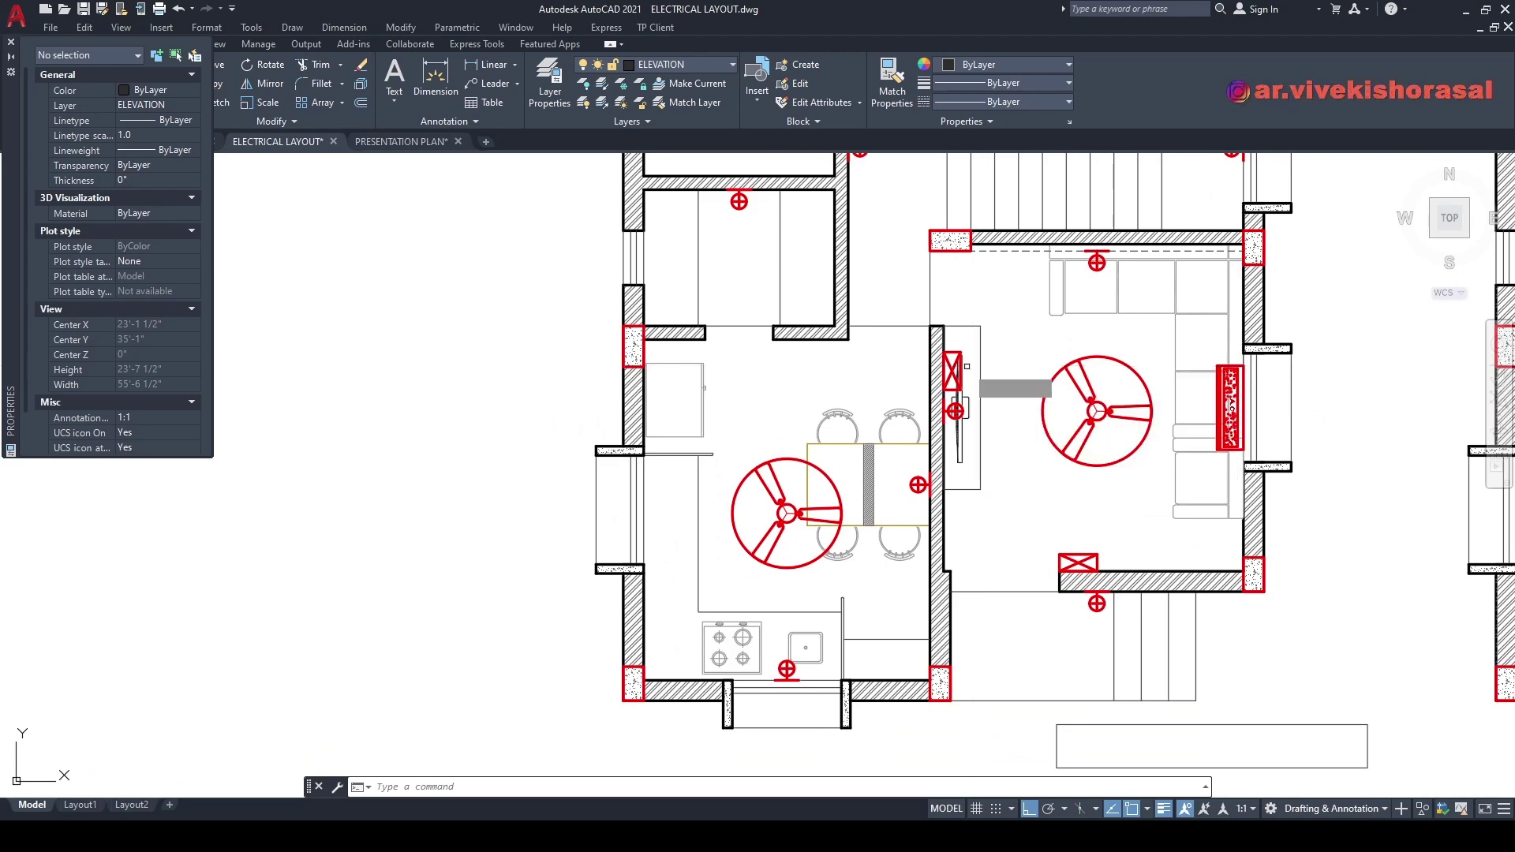
type("o")
key("space")
middle_click_drag(1010, 494, 944, 449)
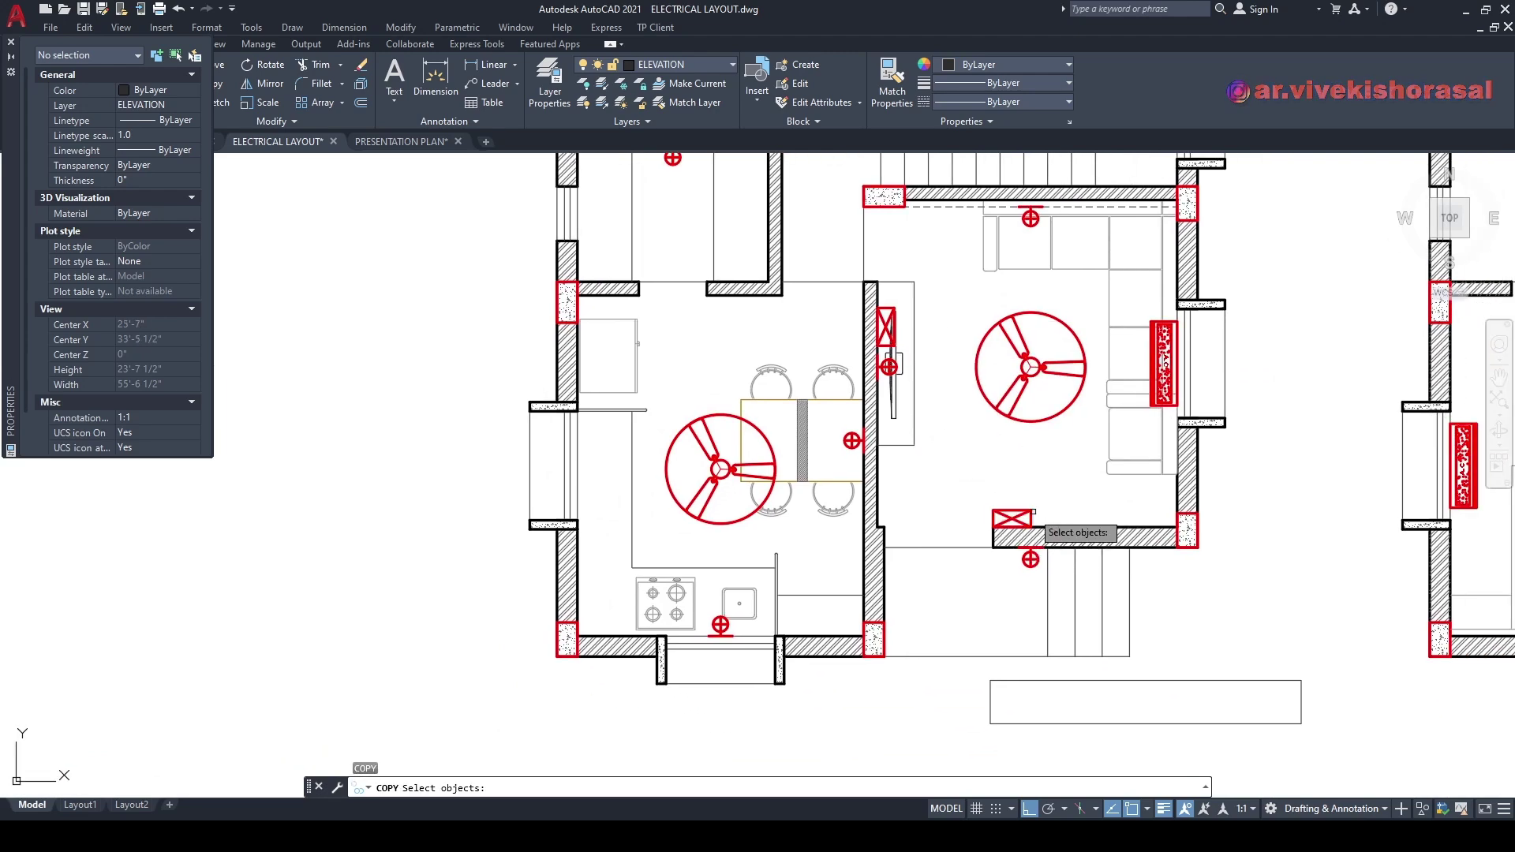
scroll(1041, 512, "up", 2)
left_click(1046, 514)
left_click(985, 471)
scroll(938, 541, "up", 1)
key("space")
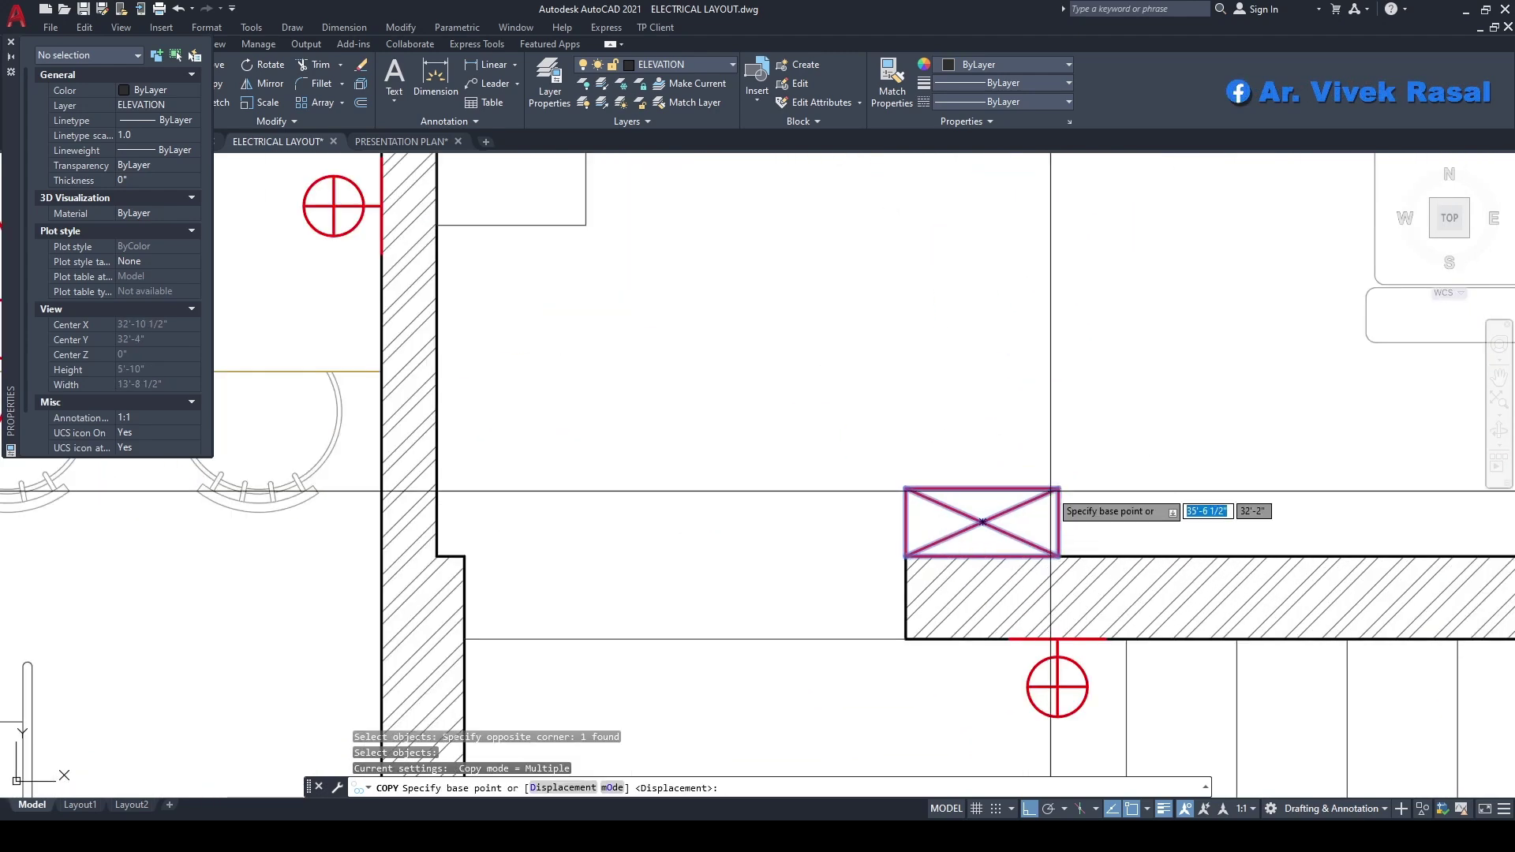
left_click(1059, 488)
scroll(1058, 517, "down", 4)
middle_click_drag(767, 237, 1054, 487)
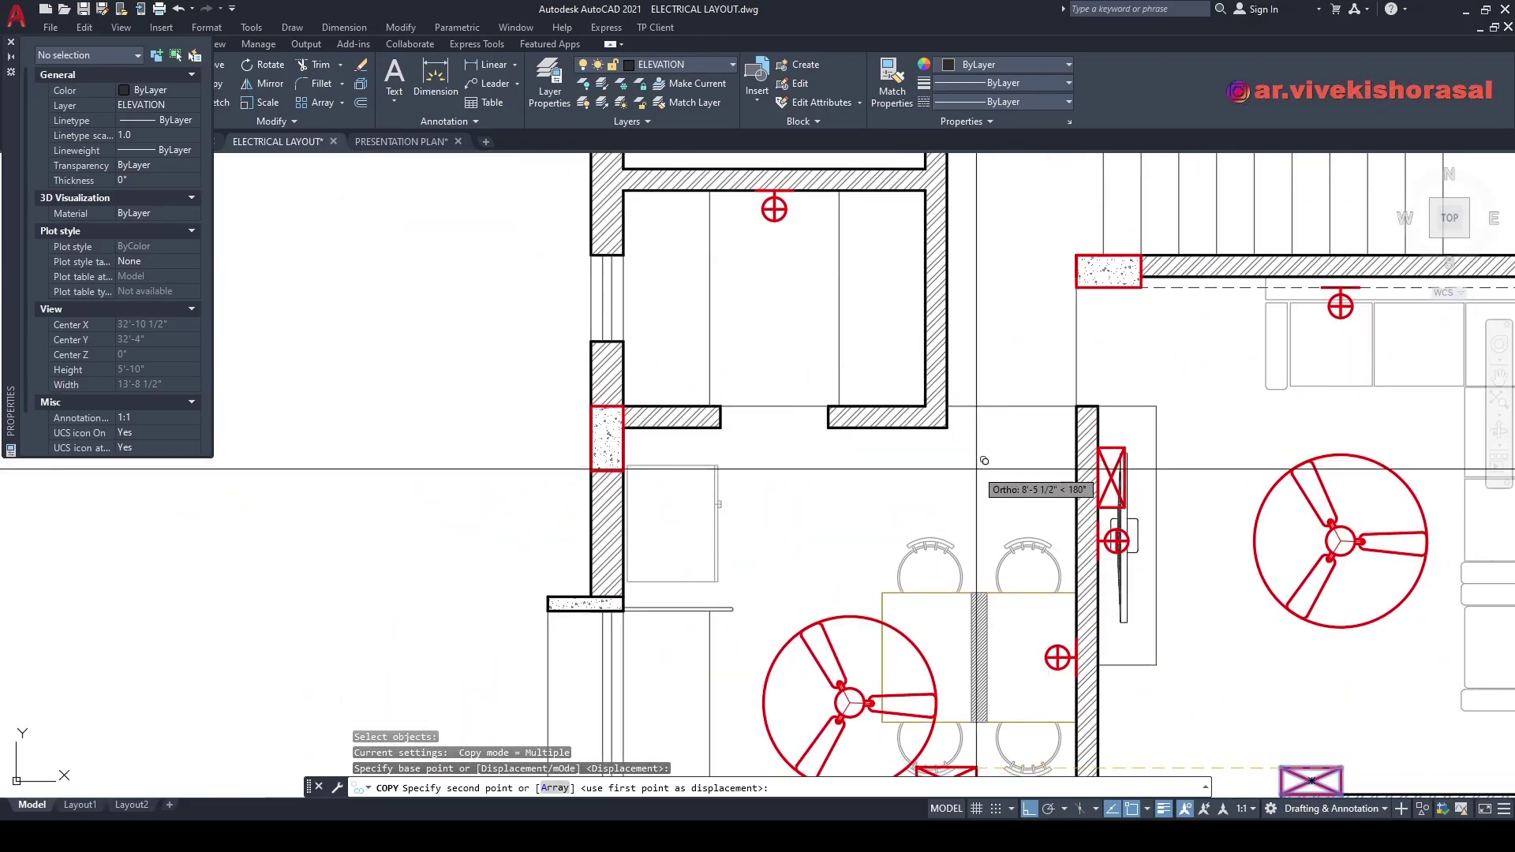
scroll(998, 473, "up", 2)
left_click(927, 404)
key("Escape")
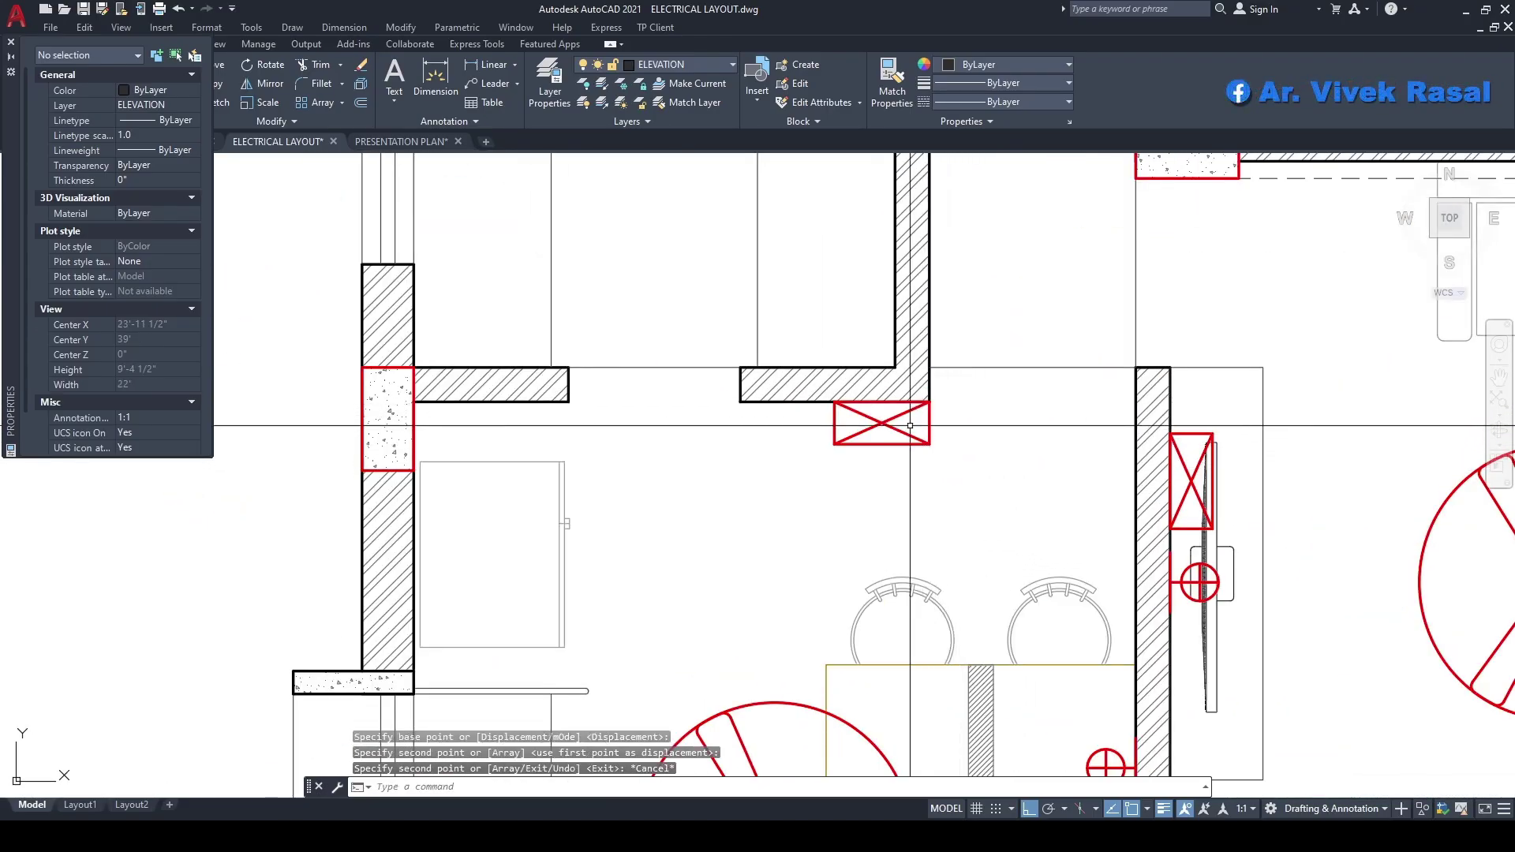
key("Escape")
scroll(1124, 500, "down", 5)
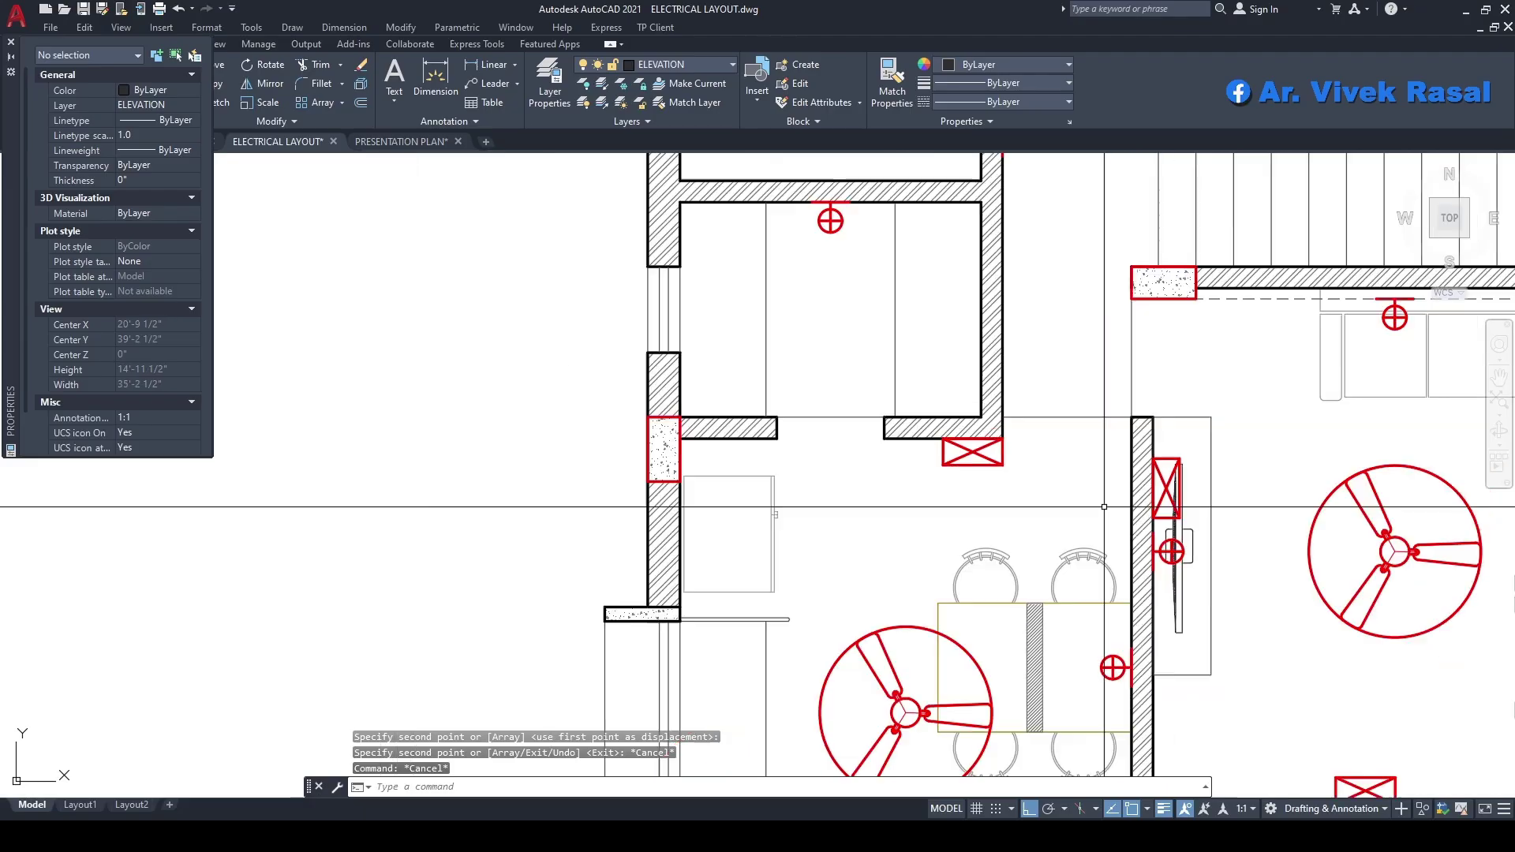
scroll(991, 386, "up", 2)
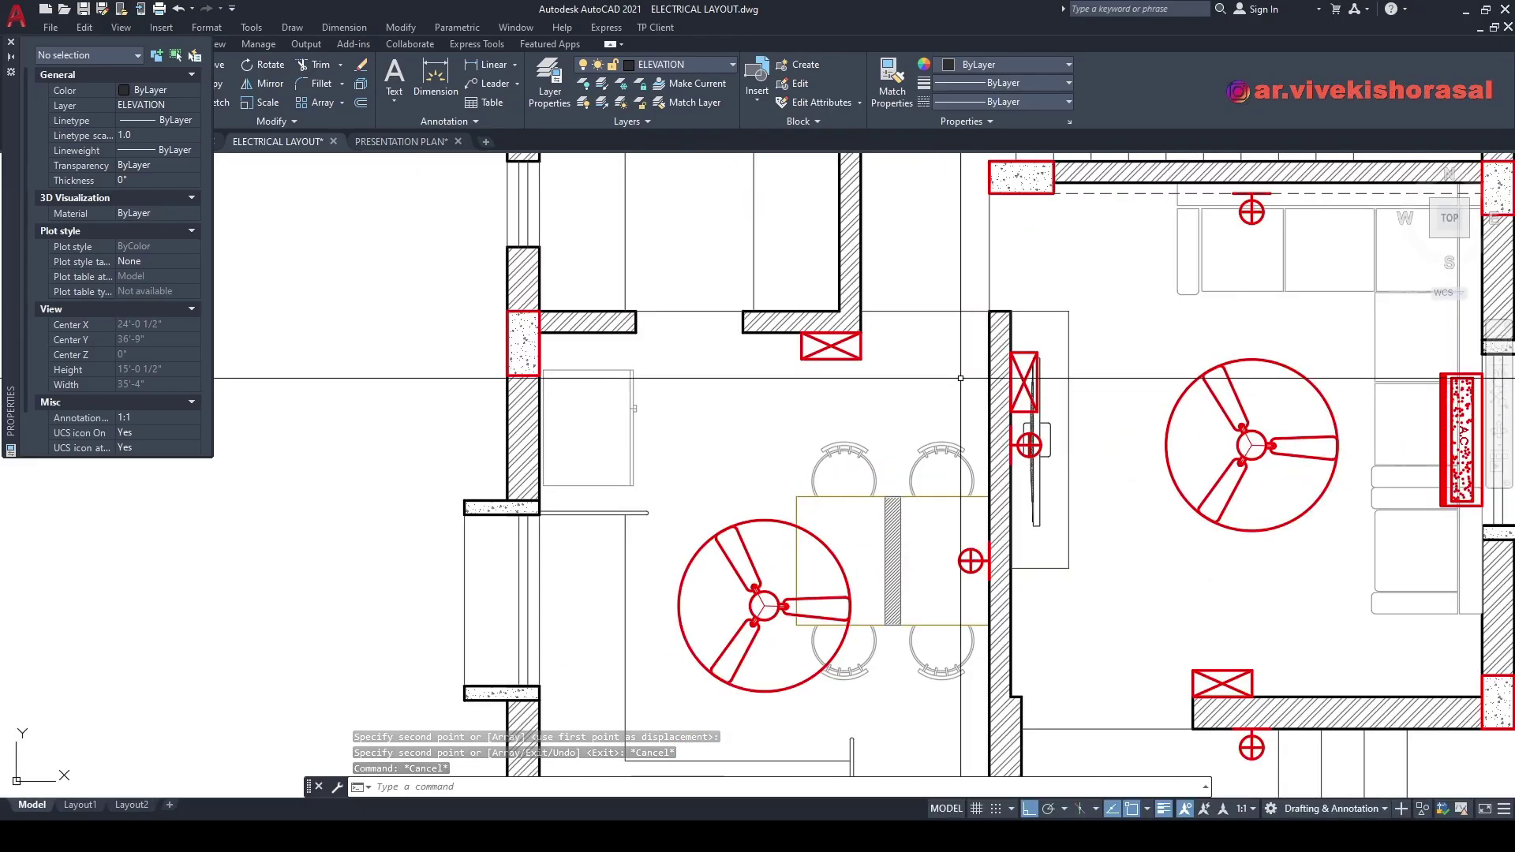
scroll(978, 382, "up", 2)
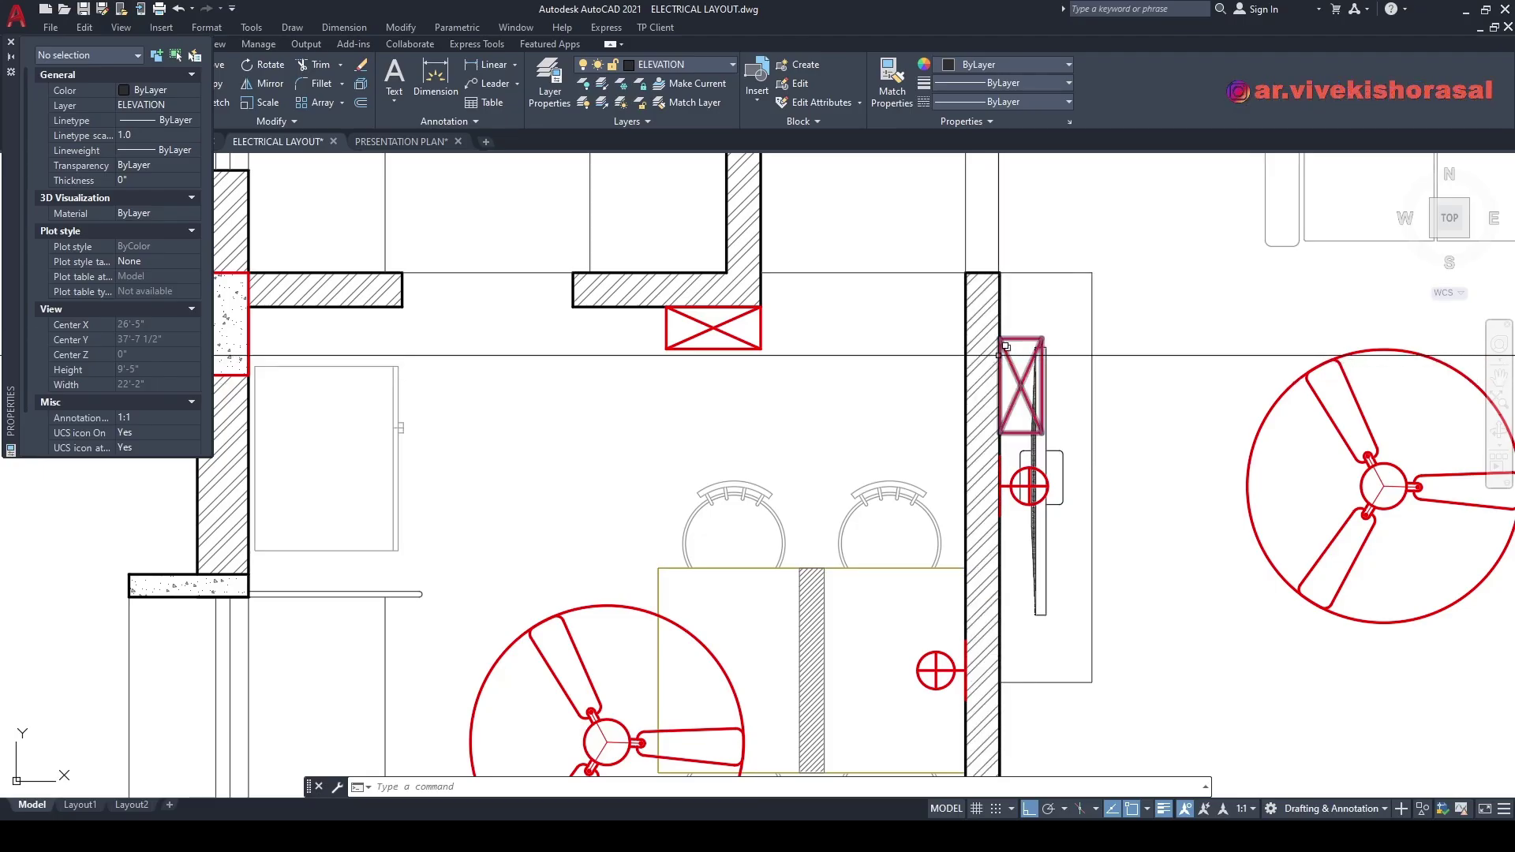
scroll(992, 362, "down", 4)
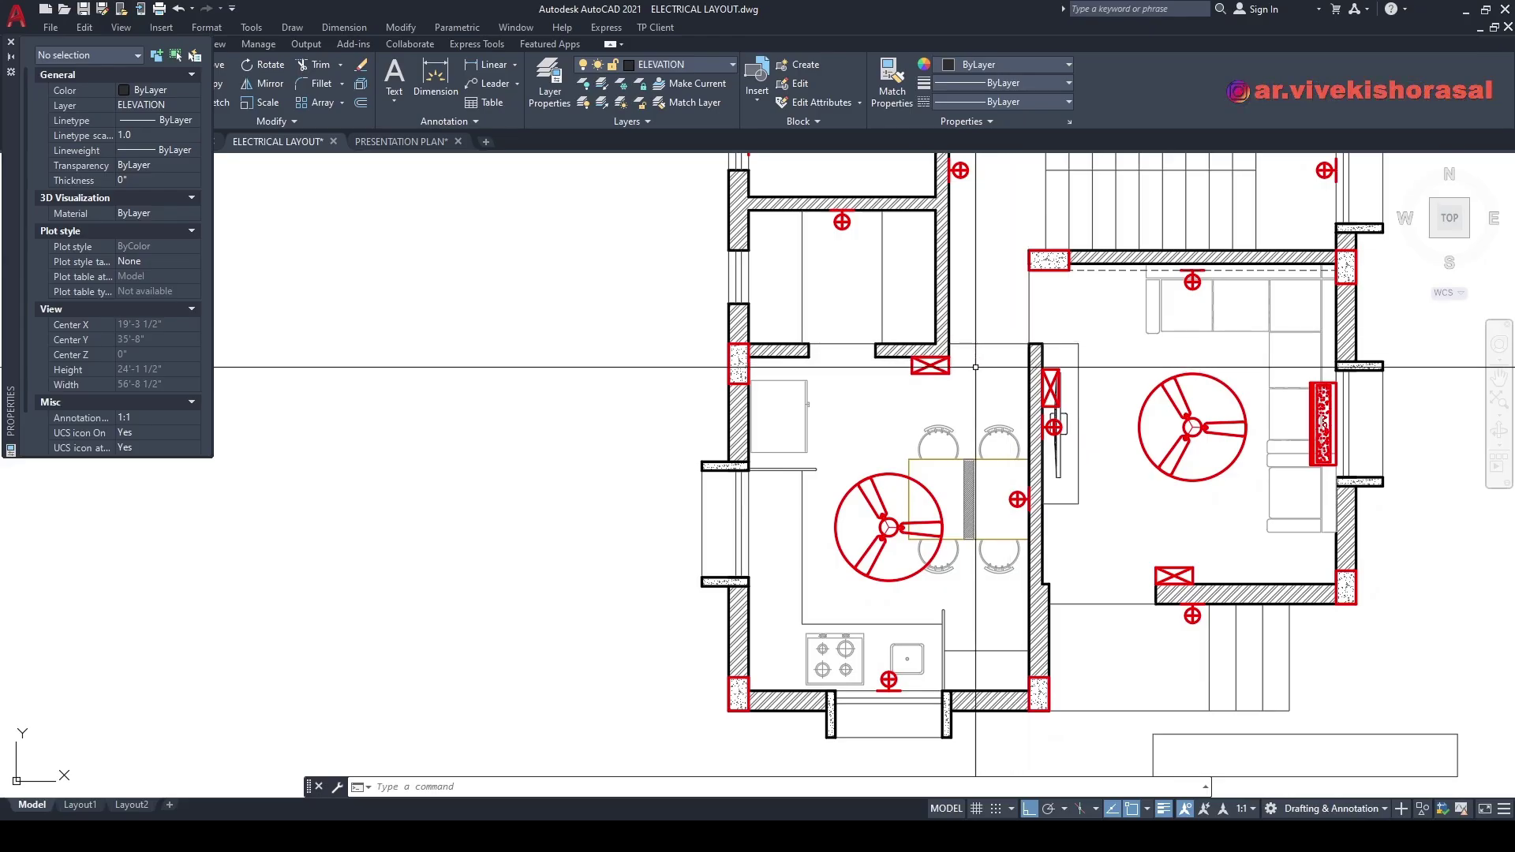
middle_click_drag(919, 397, 989, 415)
type("o")
key("Return")
scroll(987, 410, "up", 3)
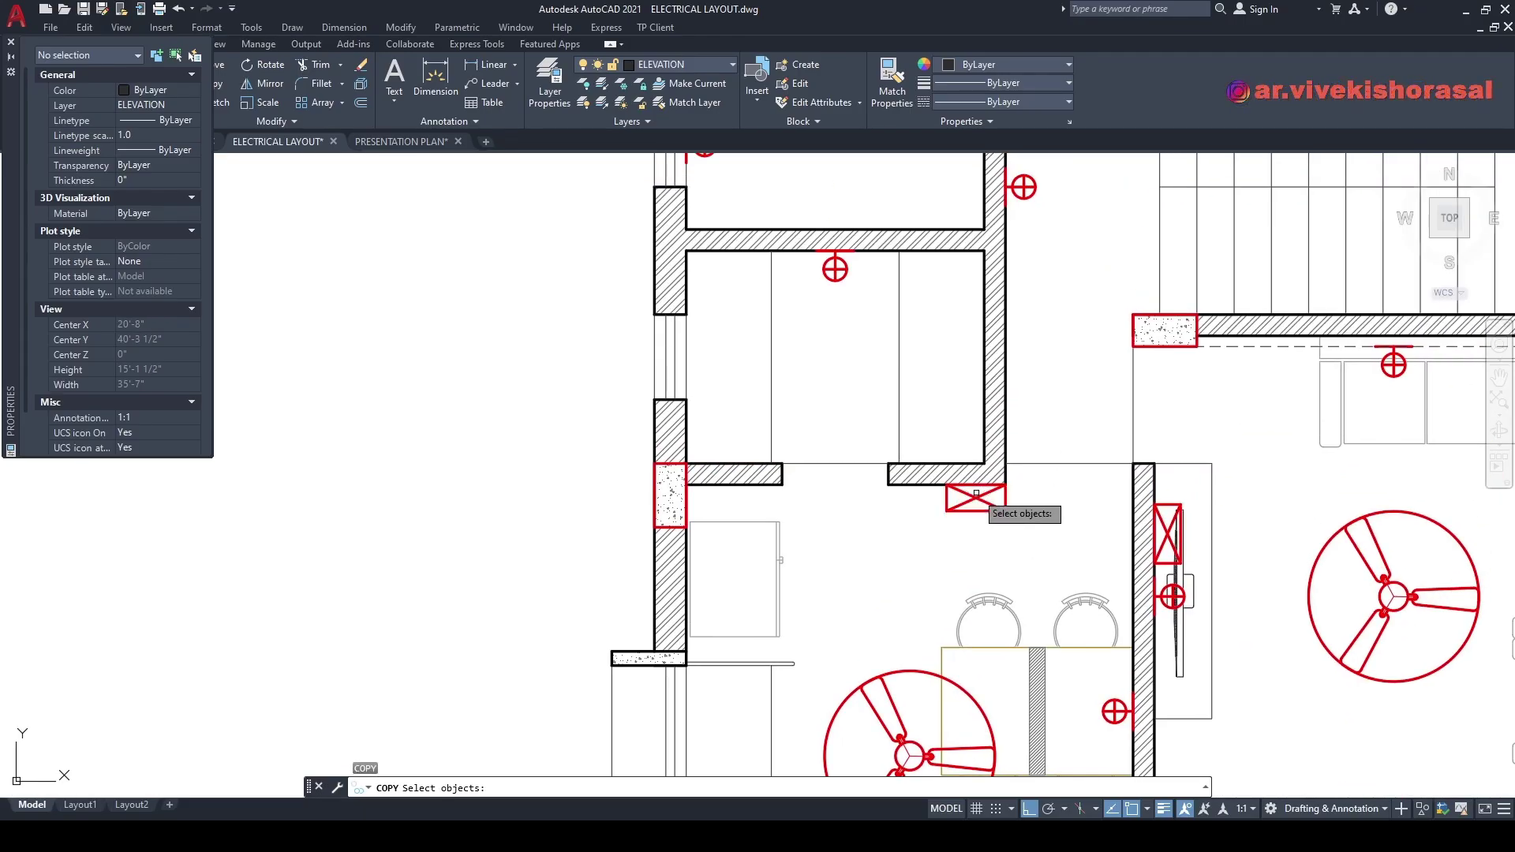
scroll(980, 511, "down", 2)
middle_click_drag(984, 533, 990, 428)
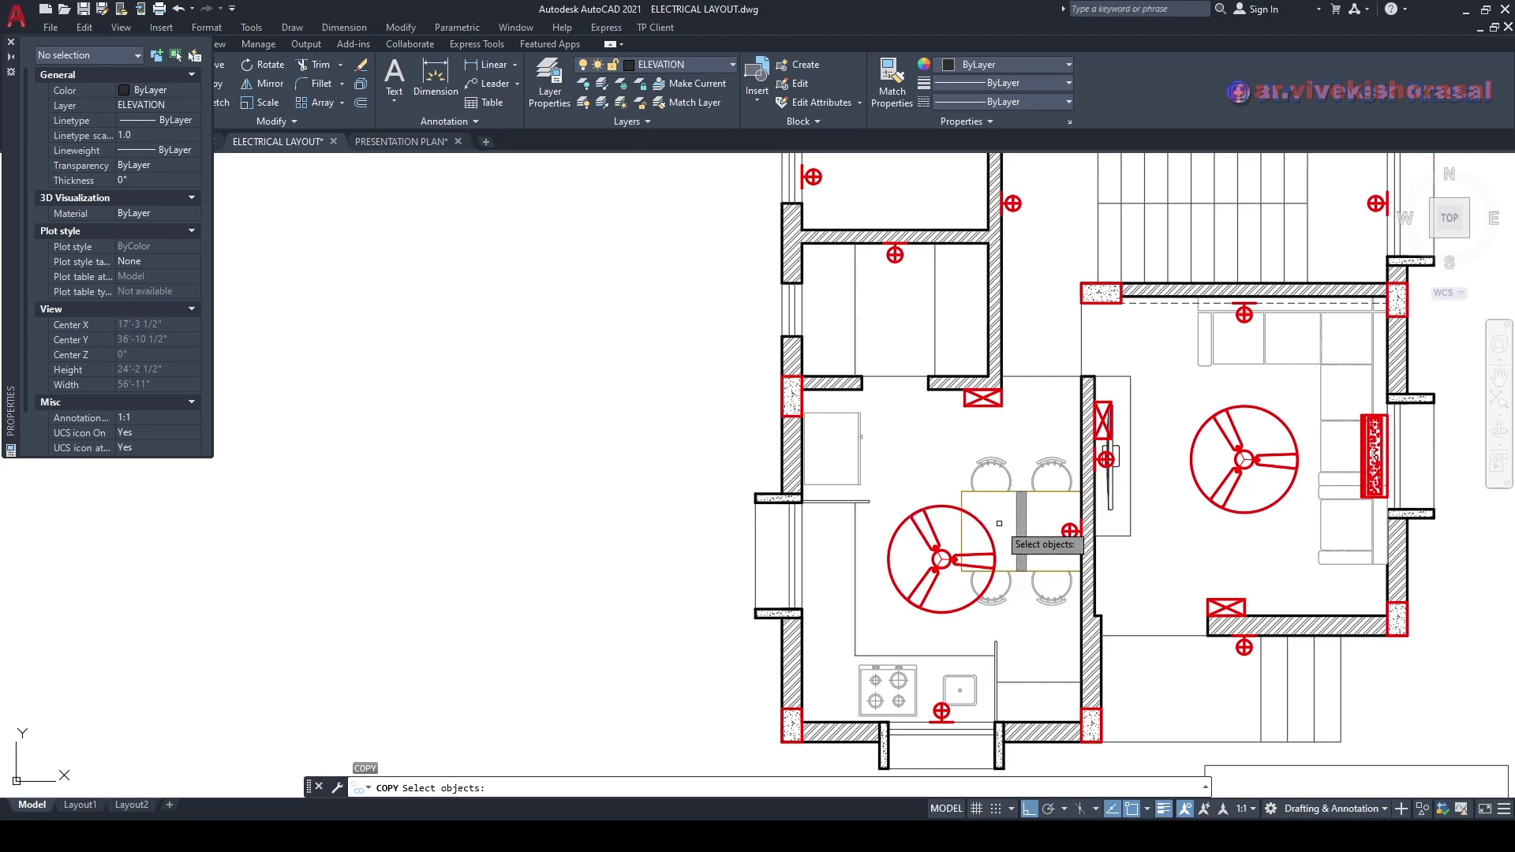
scroll(876, 258, "up", 2)
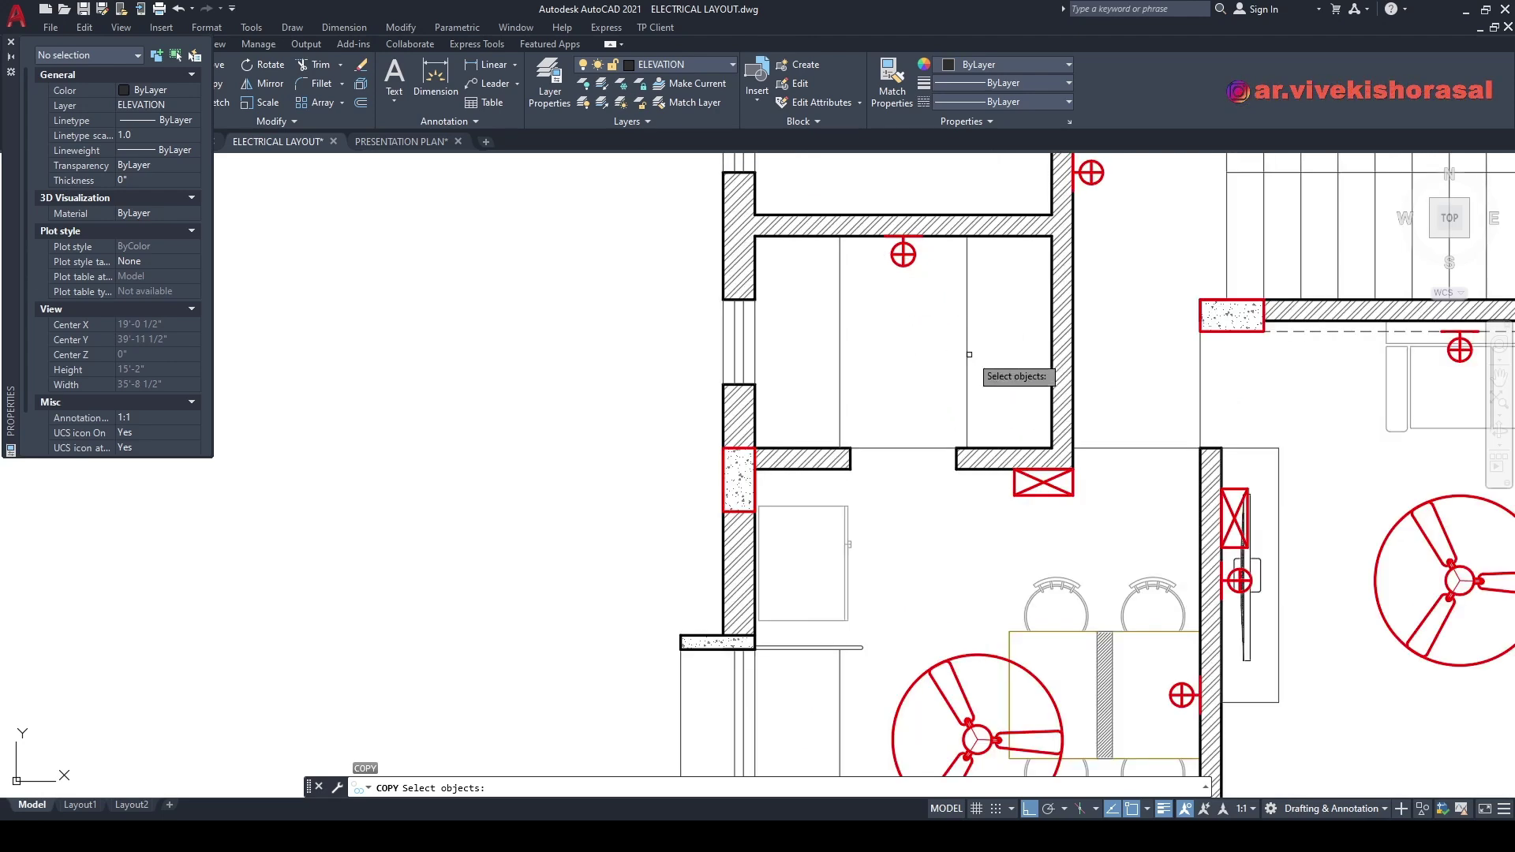
mouse_move(971, 502)
middle_mouse_down()
mouse_move(983, 440)
mouse_move(928, 457)
middle_mouse_up()
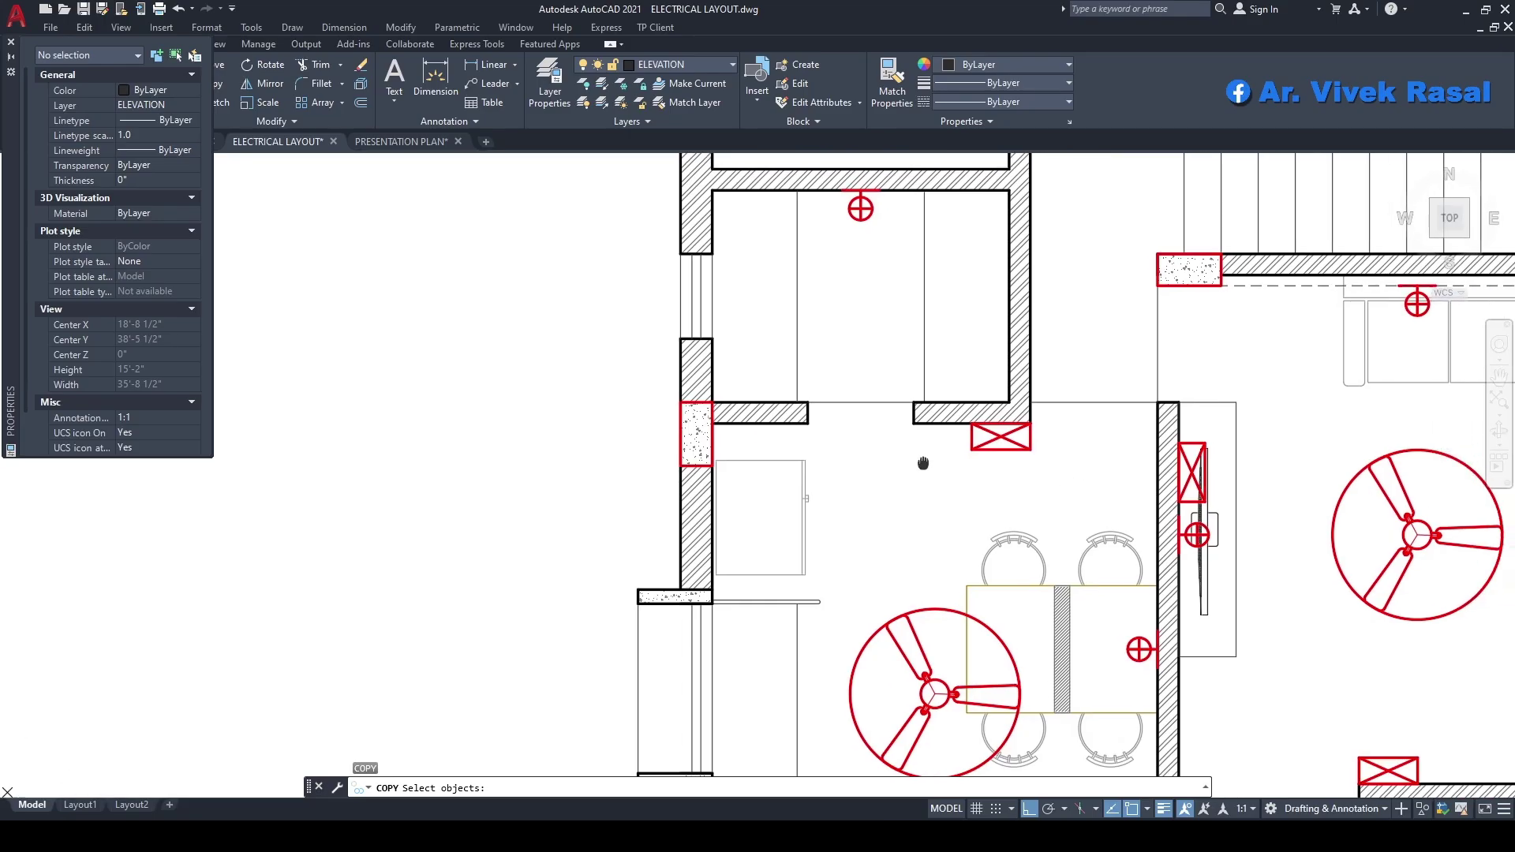
key("Escape")
key("Escape")
key("Escape")
type("ct o")
key("Return")
scroll(1012, 451, "up", 2)
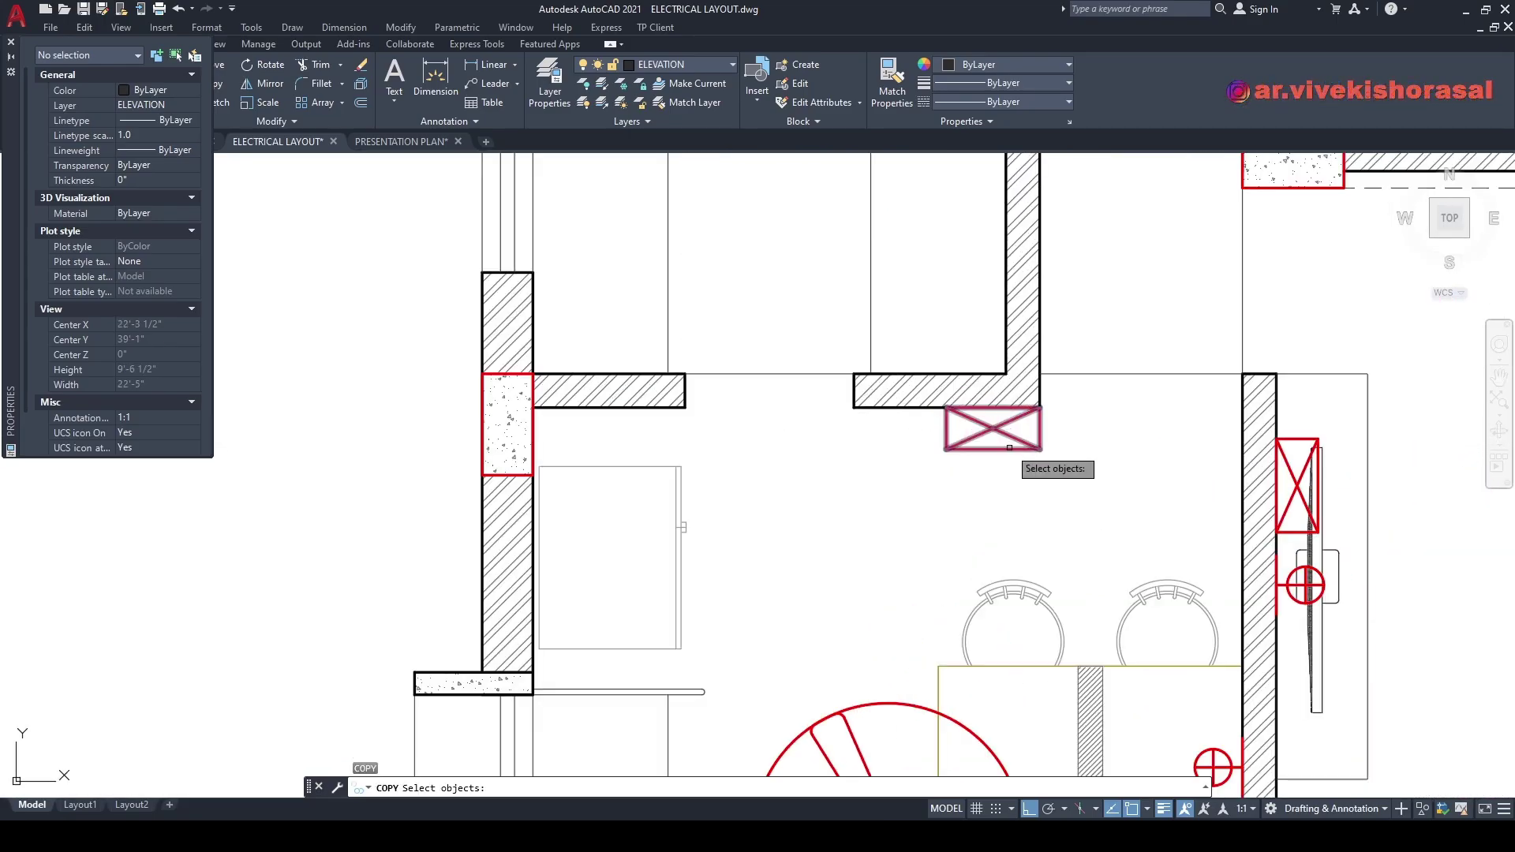
key("Escape")
- Move the crossed-rectangle symbol above the dining area along the wall's lower face to its free end at the door opening
type("m")
key("Return")
scroll(993, 472, "up", 4)
left_click(1006, 476)
left_click(890, 336)
middle_click_drag(870, 322, 935, 384)
key("Return")
left_click(941, 371)
left_click(706, 371)
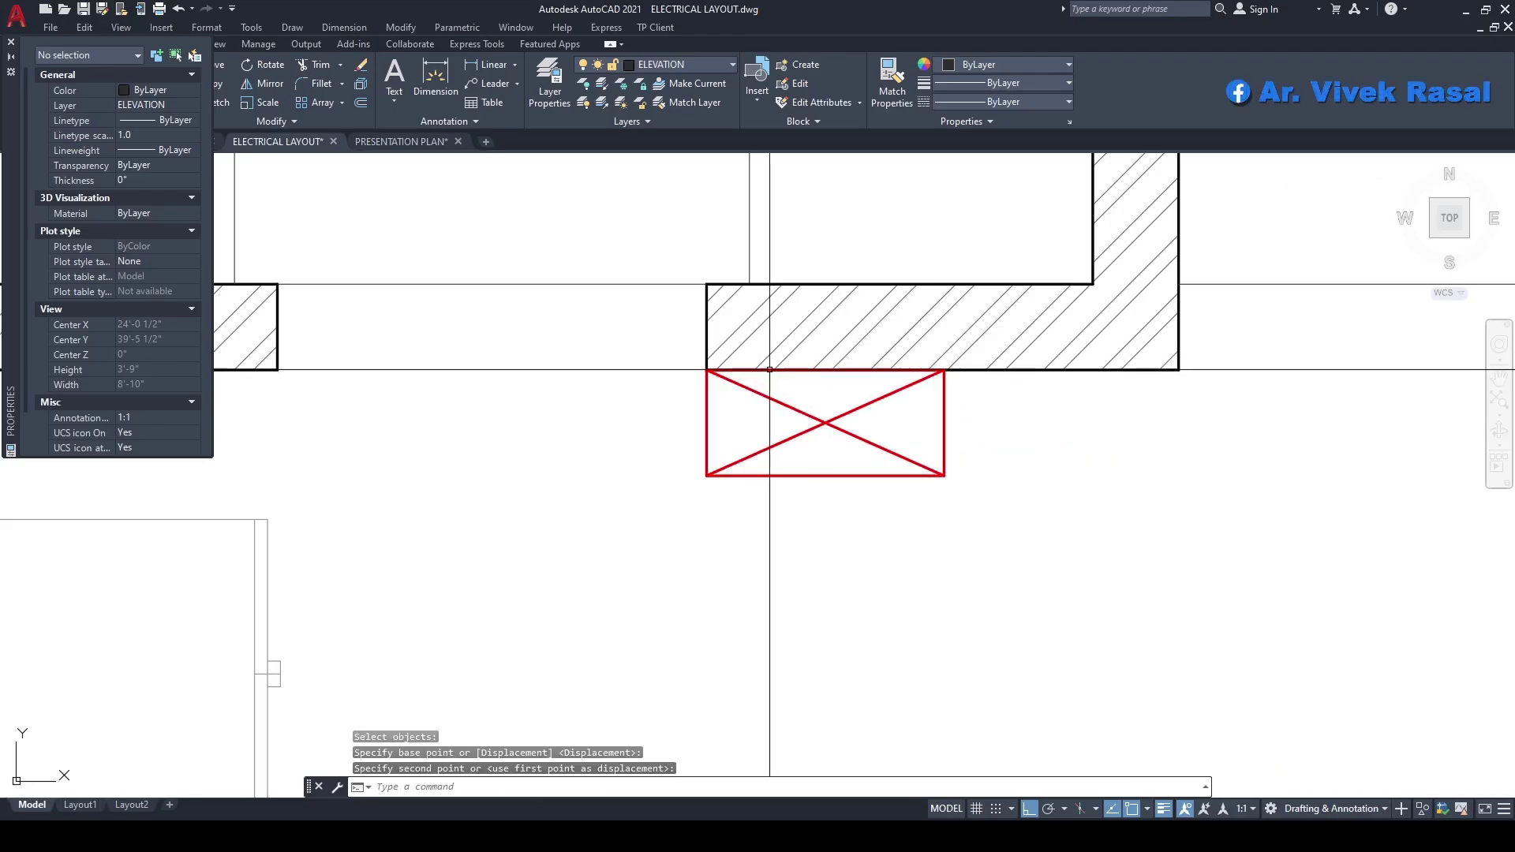
- Copy the crossed-rectangle symbol horizontally across the door opening to the wall on the refrigerator side
scroll(925, 455, "down", 4)
middle_click_drag(925, 455, 944, 448)
type("ct o")
key("Return")
scroll(987, 485, "up", 2)
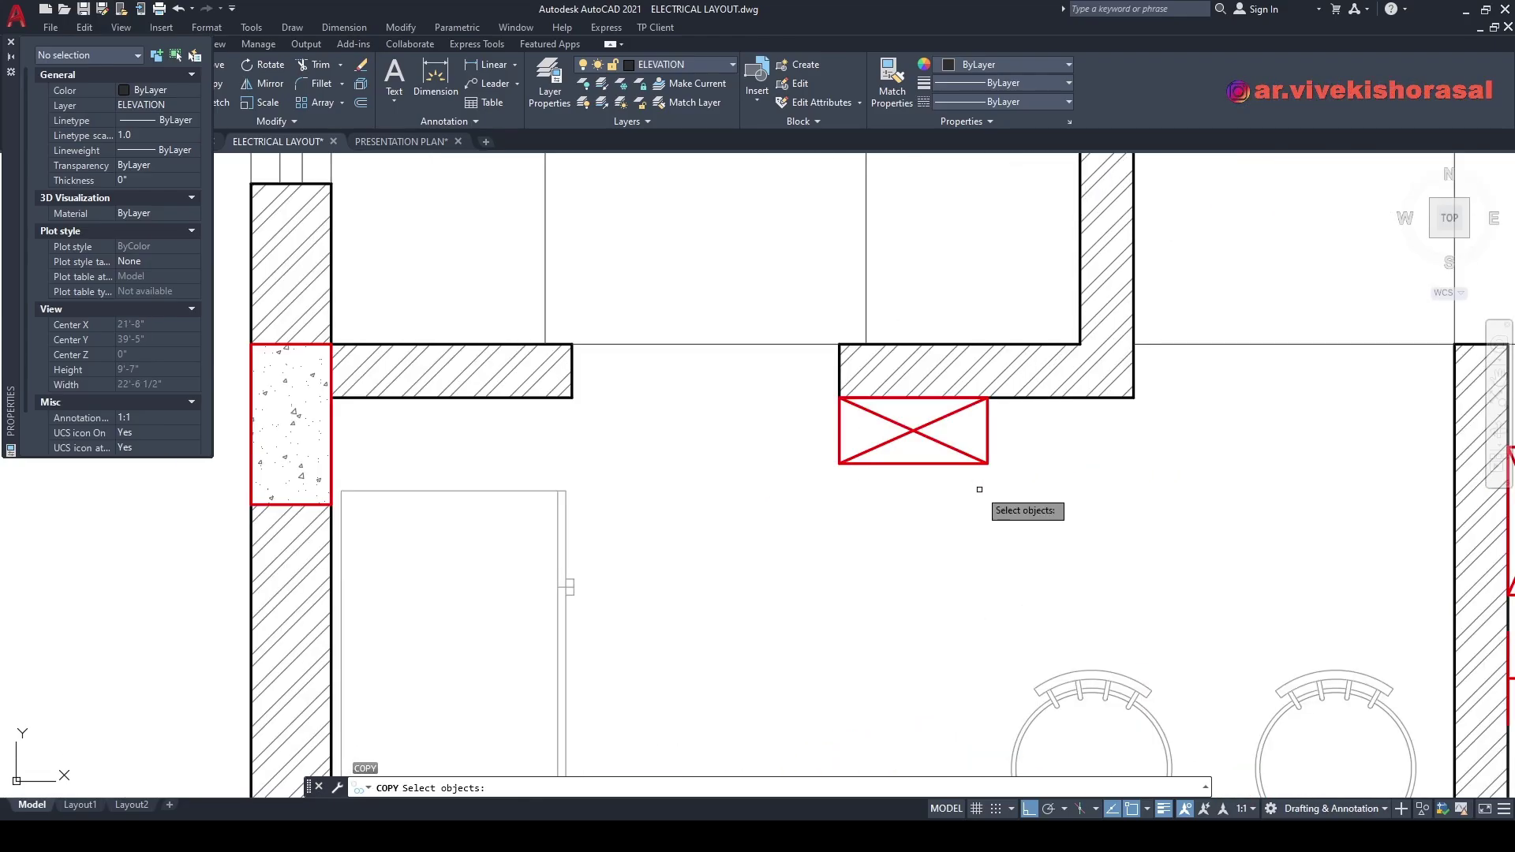
key("Return")
left_click(839, 399)
scroll(821, 391, "down", 2)
middle_click_drag(778, 426, 1156, 426)
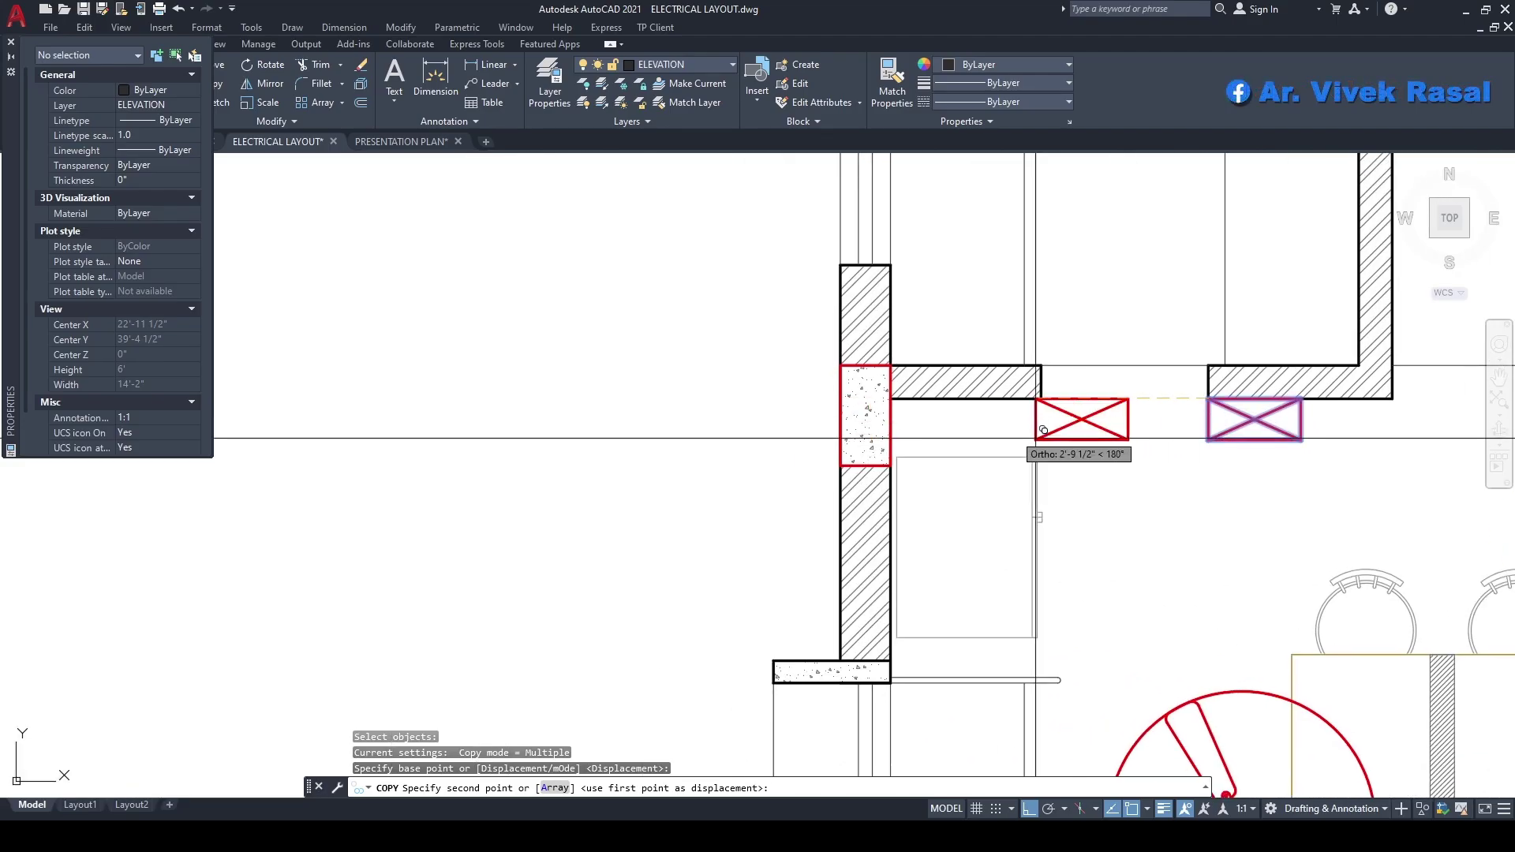
key("Escape")
- Move the new crossed-rectangle symbol so its upper corner meets the free end of the wall above the refrigerator
middle_click_drag(991, 426, 961, 428)
scroll(1025, 428, "up", 3)
type("m")
key("Return")
key("Return")
left_click(956, 365)
left_click(995, 364)
scroll(979, 394, "down", 6)
mouse_move(979, 394)
middle_mouse_down()
mouse_move(1000, 417)
mouse_move(967, 393)
middle_mouse_up()
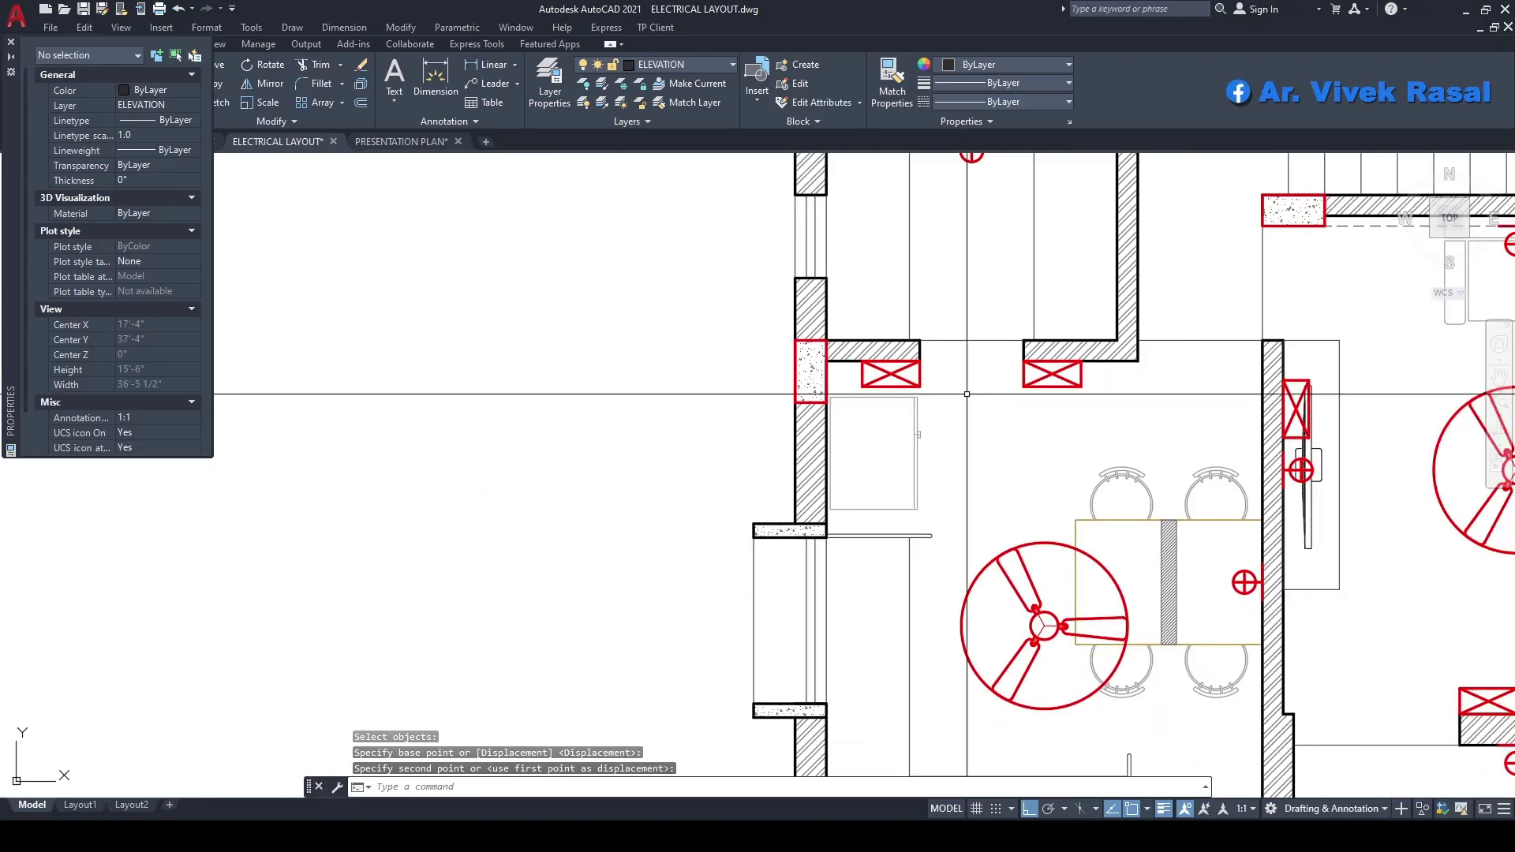
key("Escape")
key("Escape")
- Move the crossed-rectangle symbol above the refrigerator straight down onto the thin partition below the refrigerator
middle_click_drag(942, 484, 900, 466)
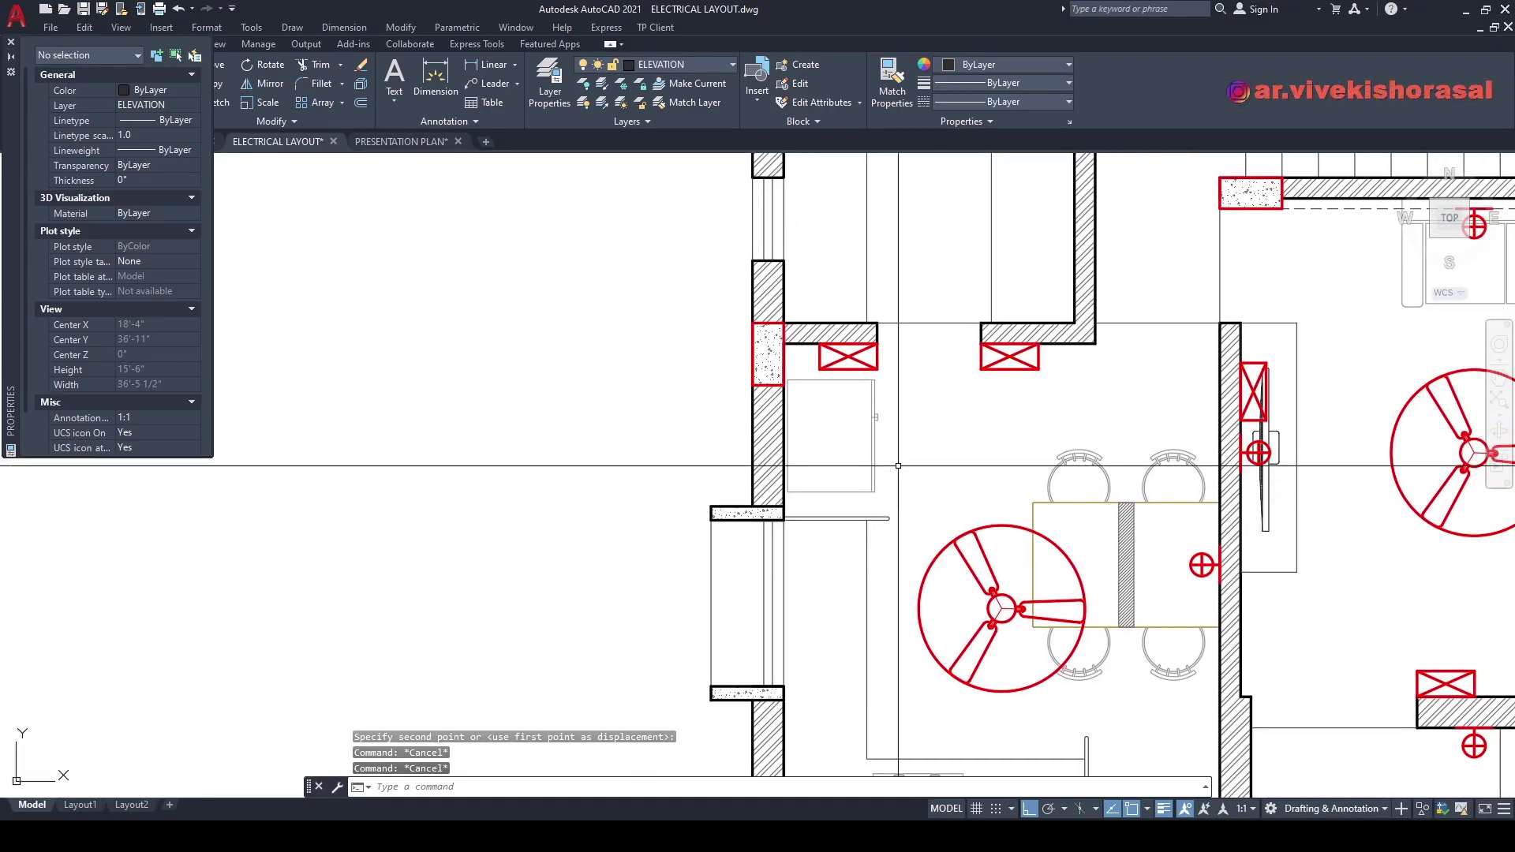
type("m")
key("space")
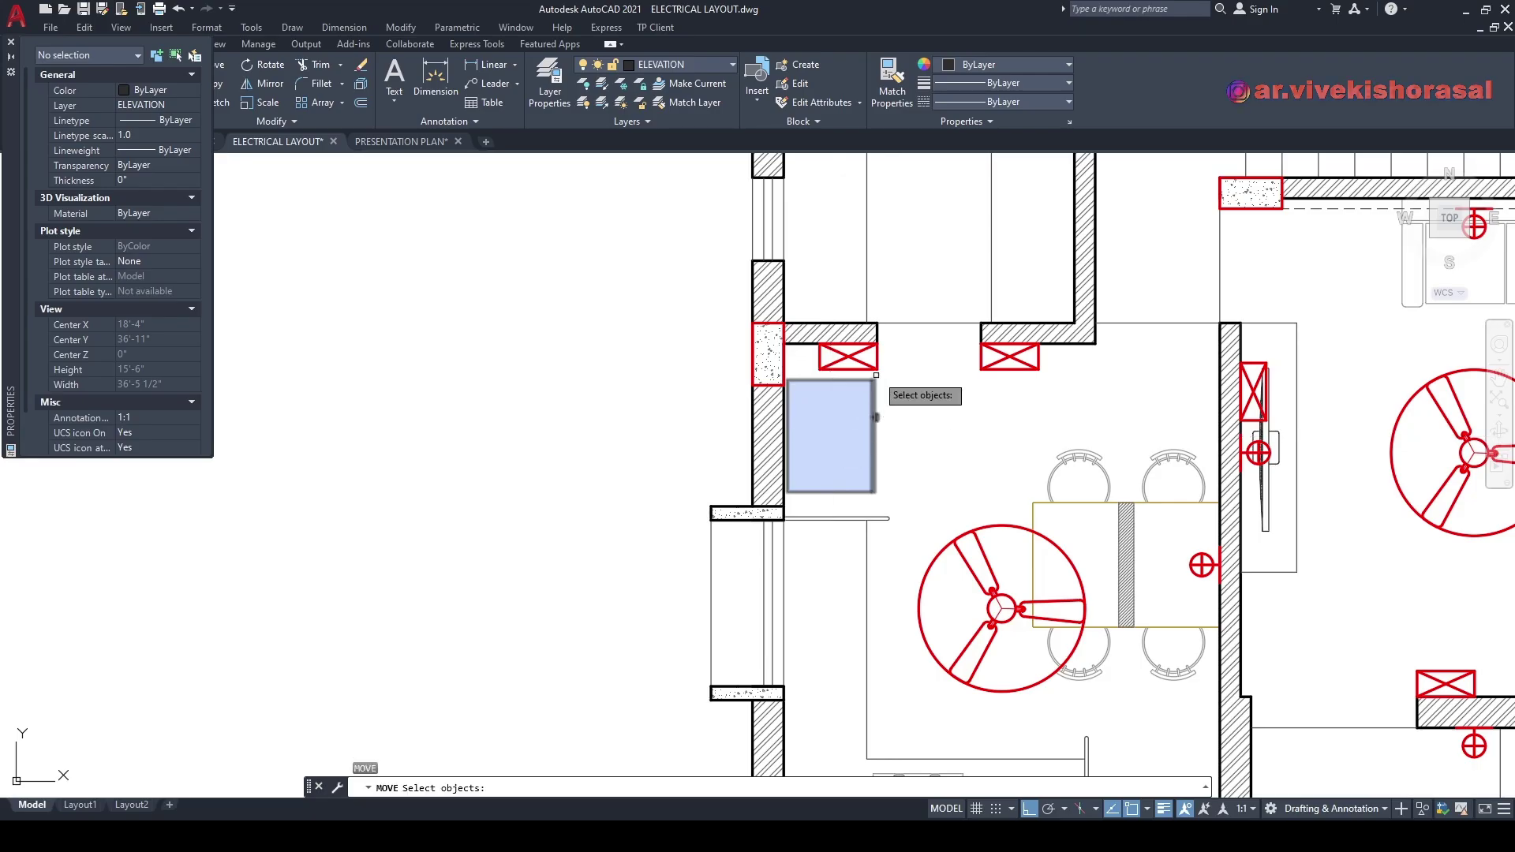
scroll(880, 377, "up", 4)
left_click(873, 354)
left_click(854, 347)
key("space")
left_click(799, 330)
middle_click_drag(821, 506, 861, 259)
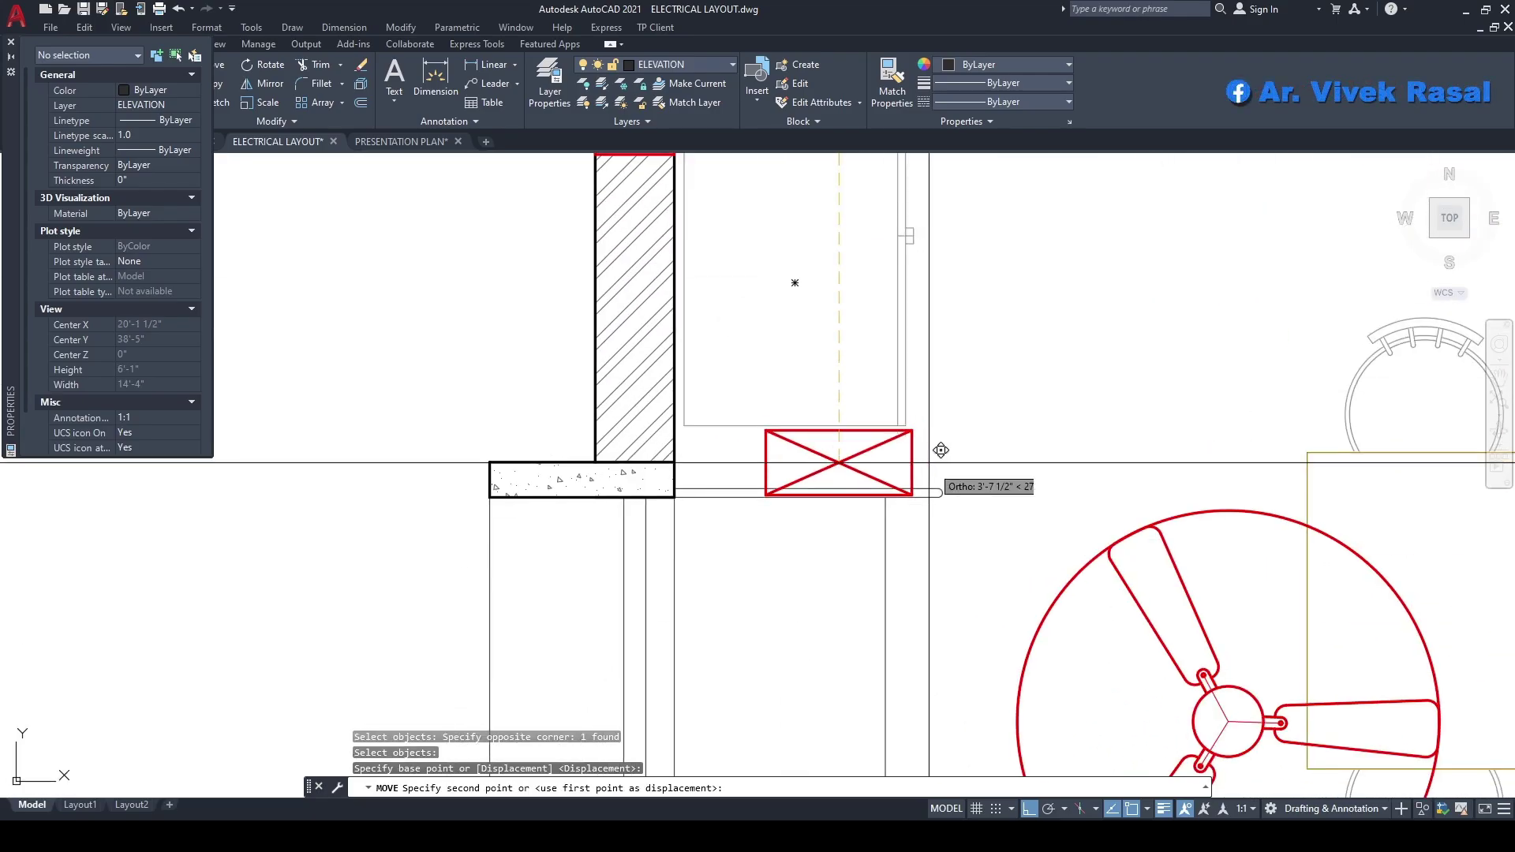
left_click(882, 475)
key("Escape")
key("Escape")
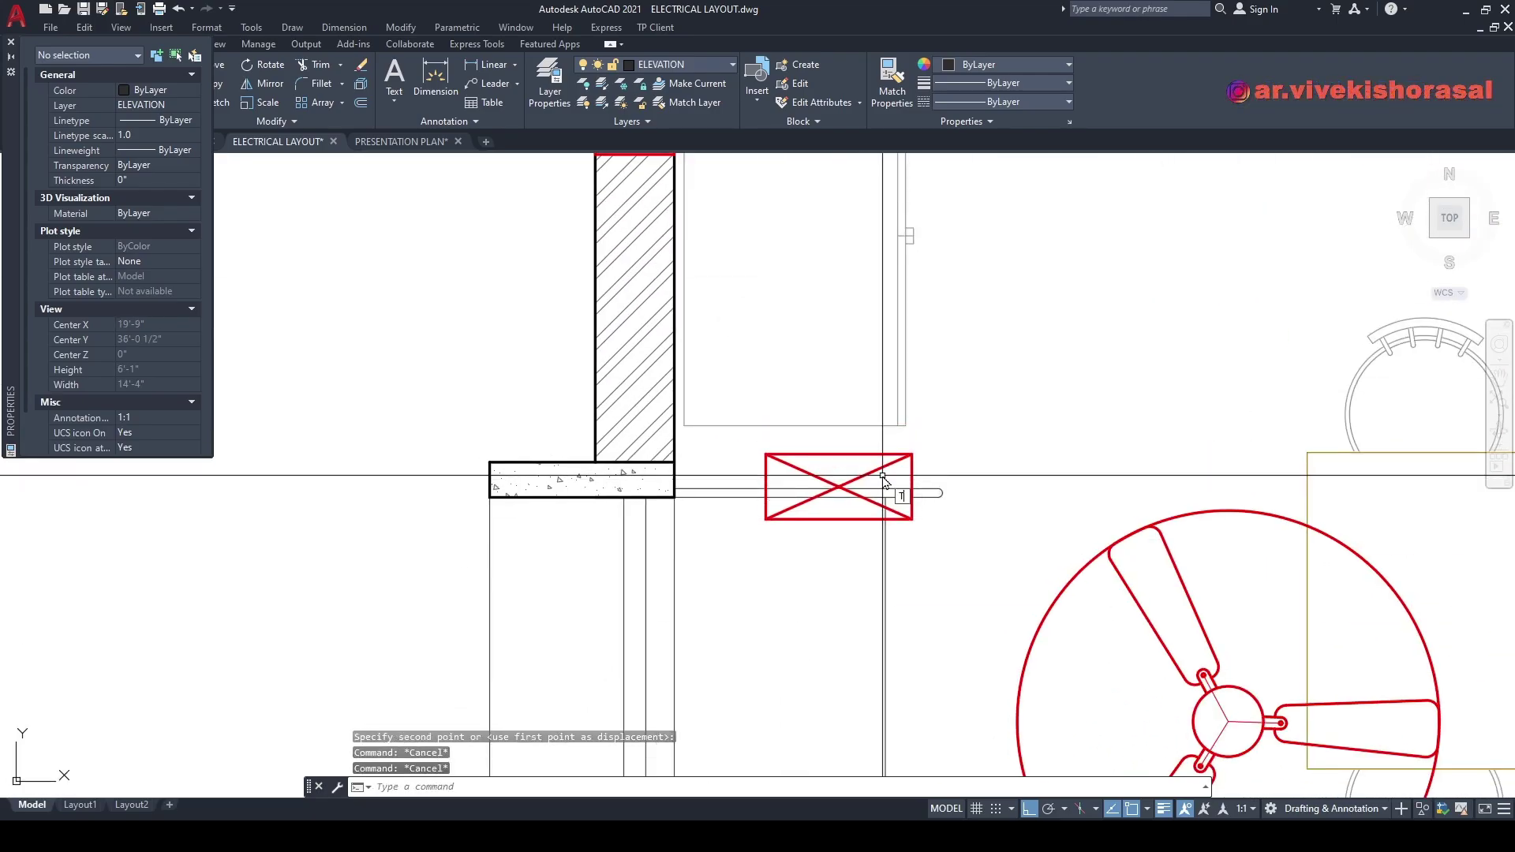
type("to")
key("Return")
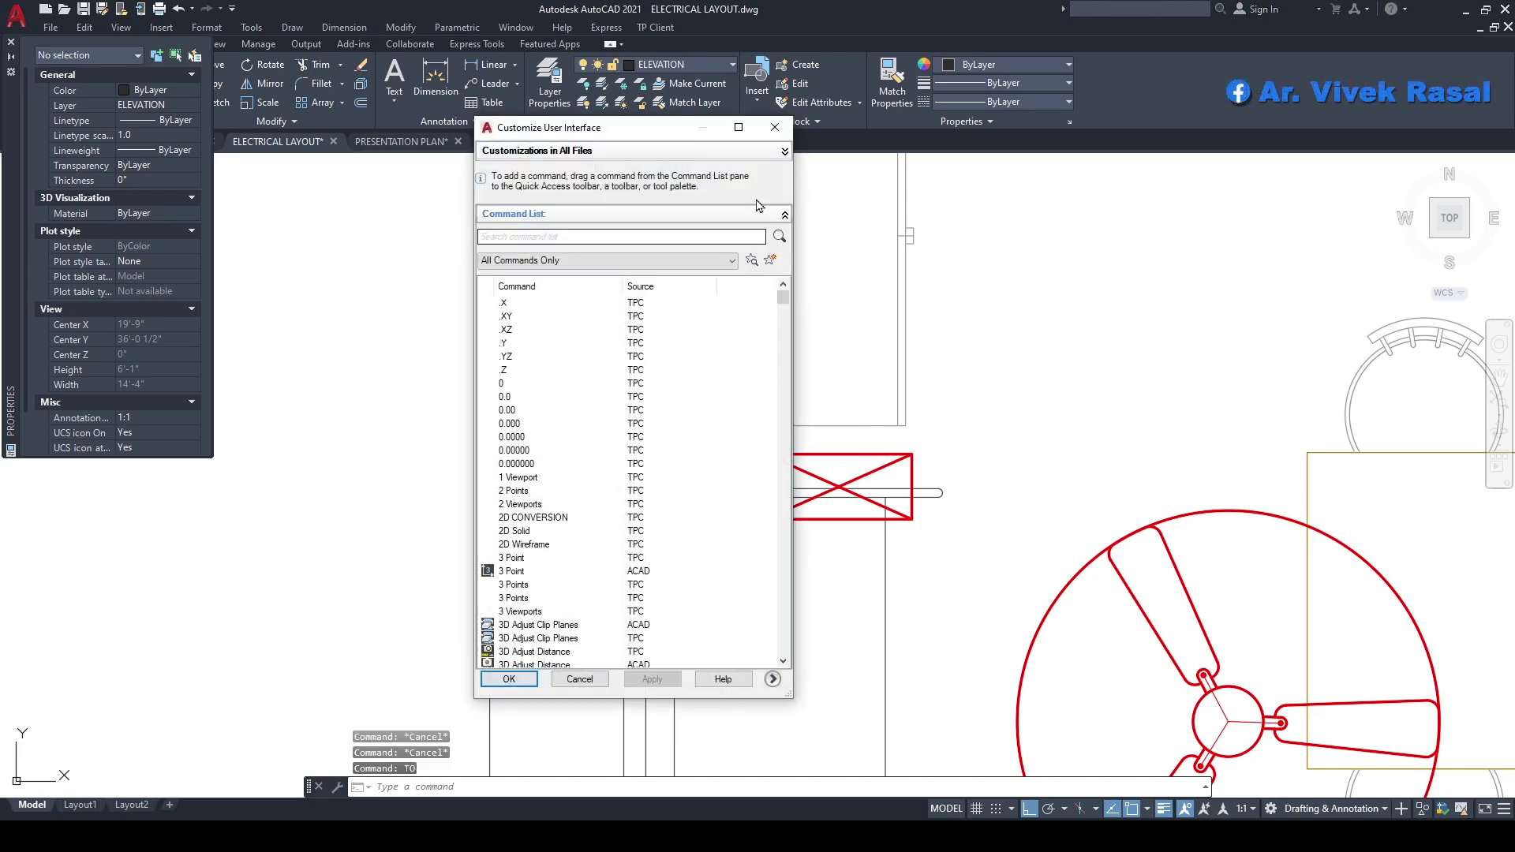
left_click(775, 127)
left_click(1033, 428)
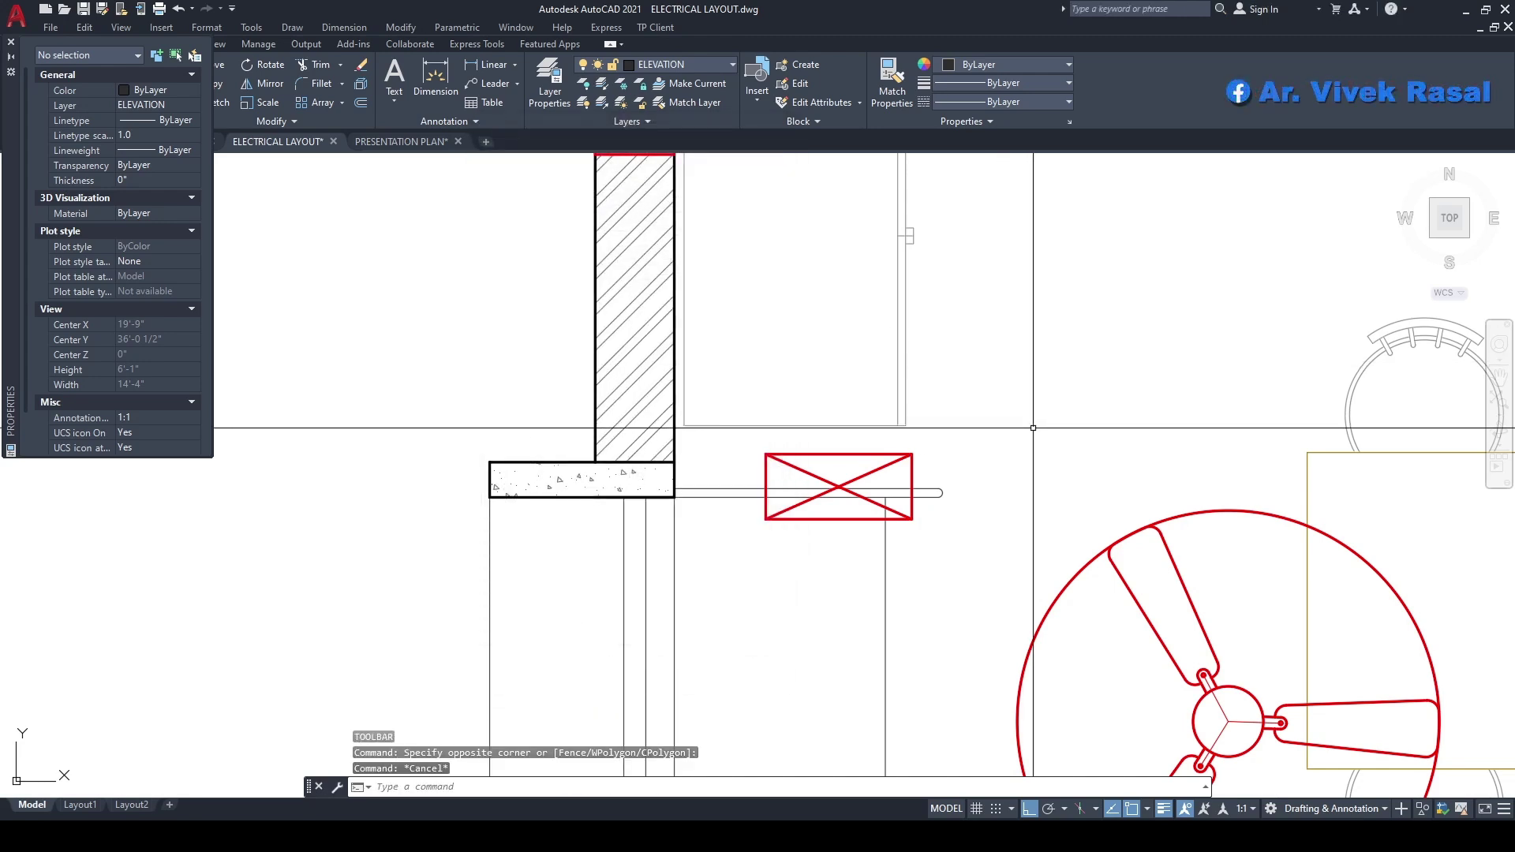
- Rotate the crossed-rectangle symbol on the thin partition below the refrigerator into a vertical orientation
type("ro")
key("Return")
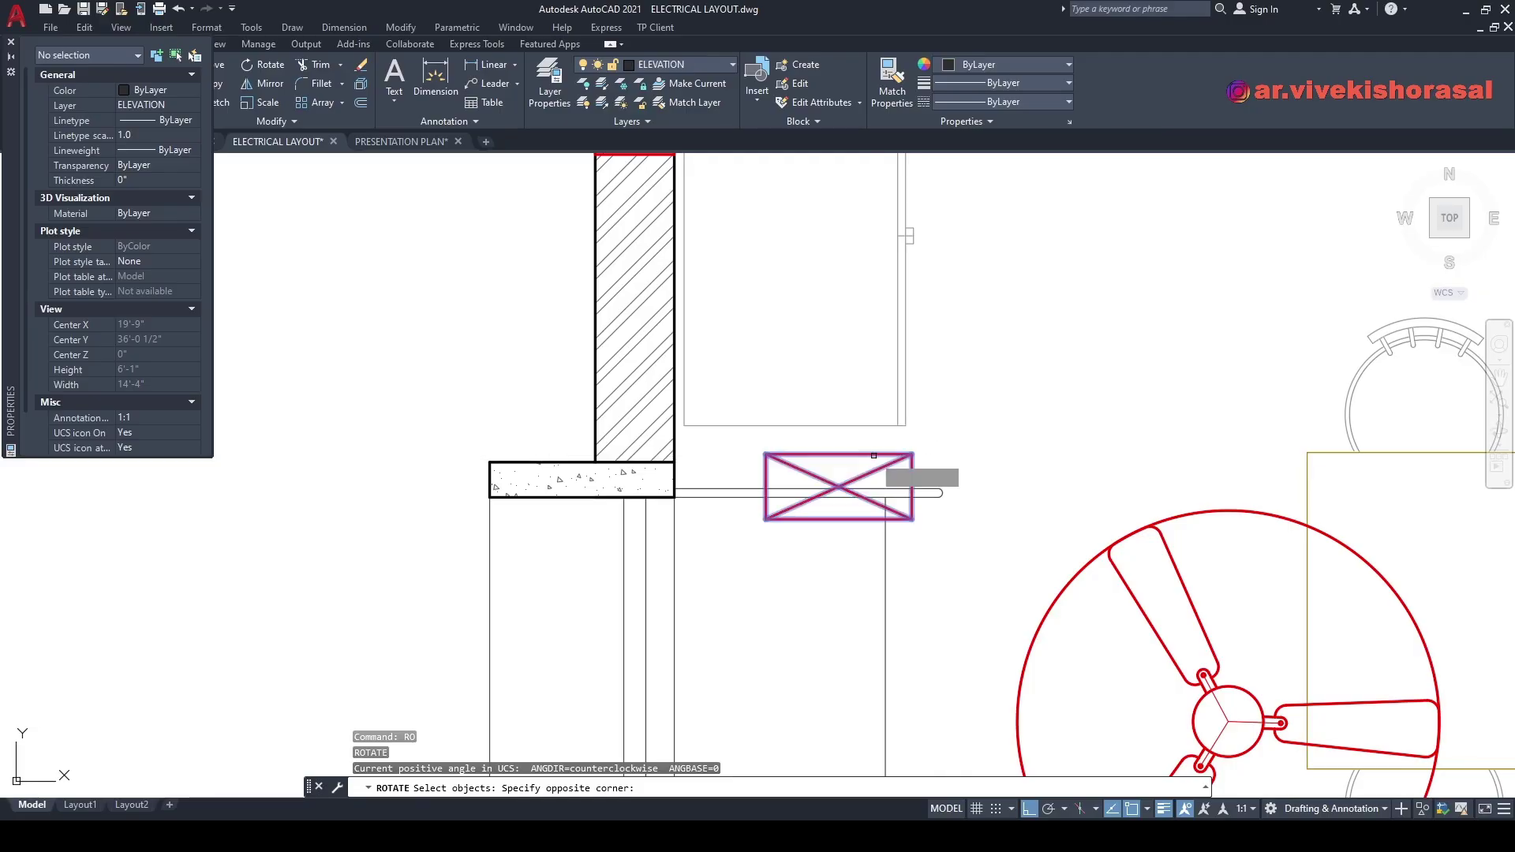
left_click(874, 456)
key("Return")
left_click(956, 431)
left_click(955, 450)
middle_click_drag(946, 356, 962, 419)
- Move the vertical crossed-rectangle symbol so its lower-left corner meets the corner between the outer wall and the partition below the refrigerator
type("m")
key("Return")
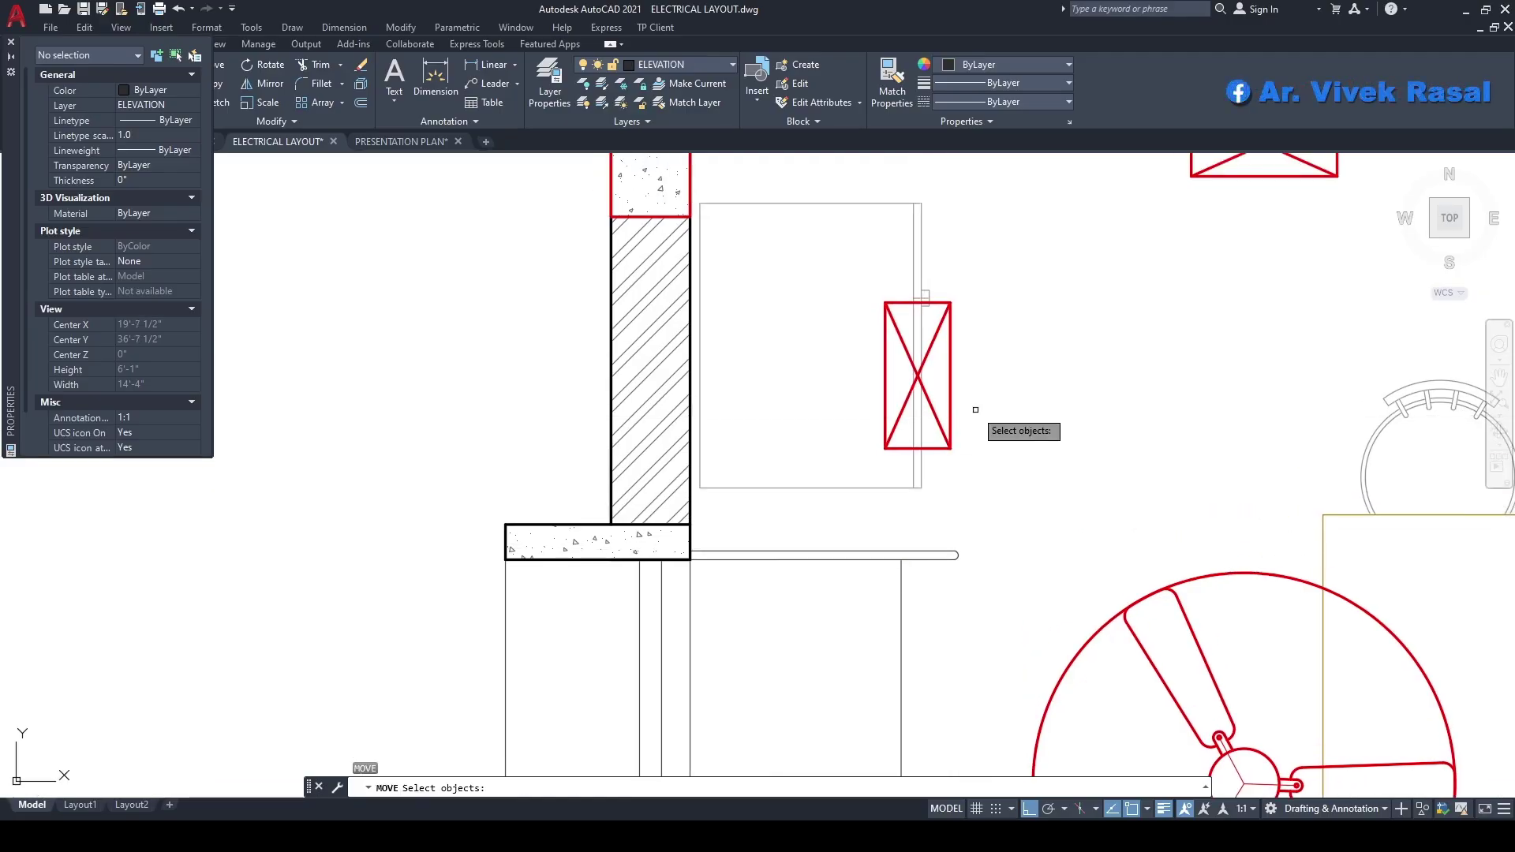
left_click(974, 388)
key("Return")
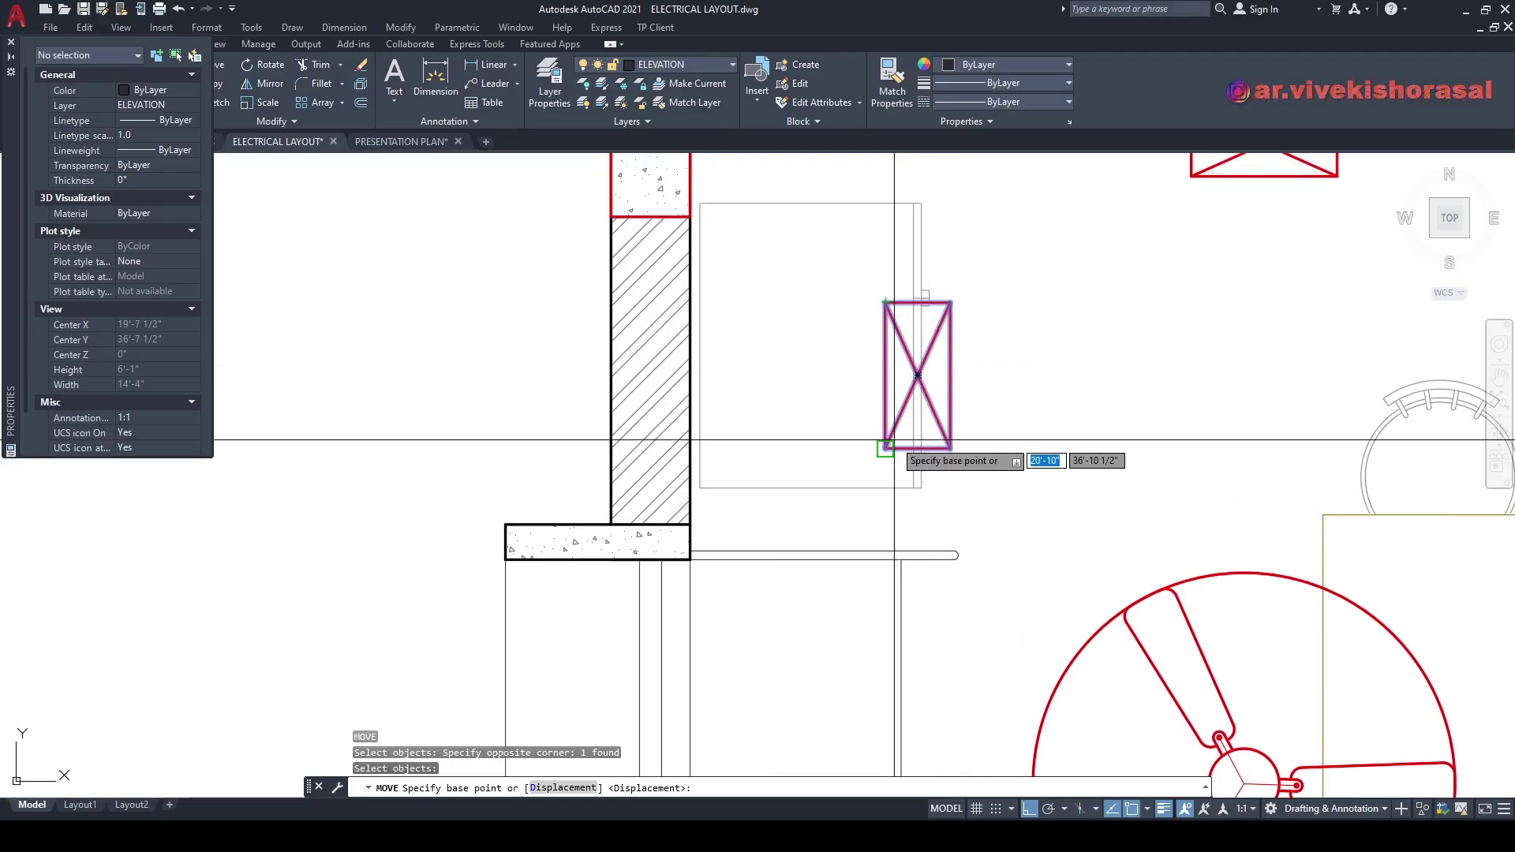
left_click(886, 448)
scroll(739, 542, "up", 2)
left_click(660, 558)
scroll(802, 494, "down", 2)
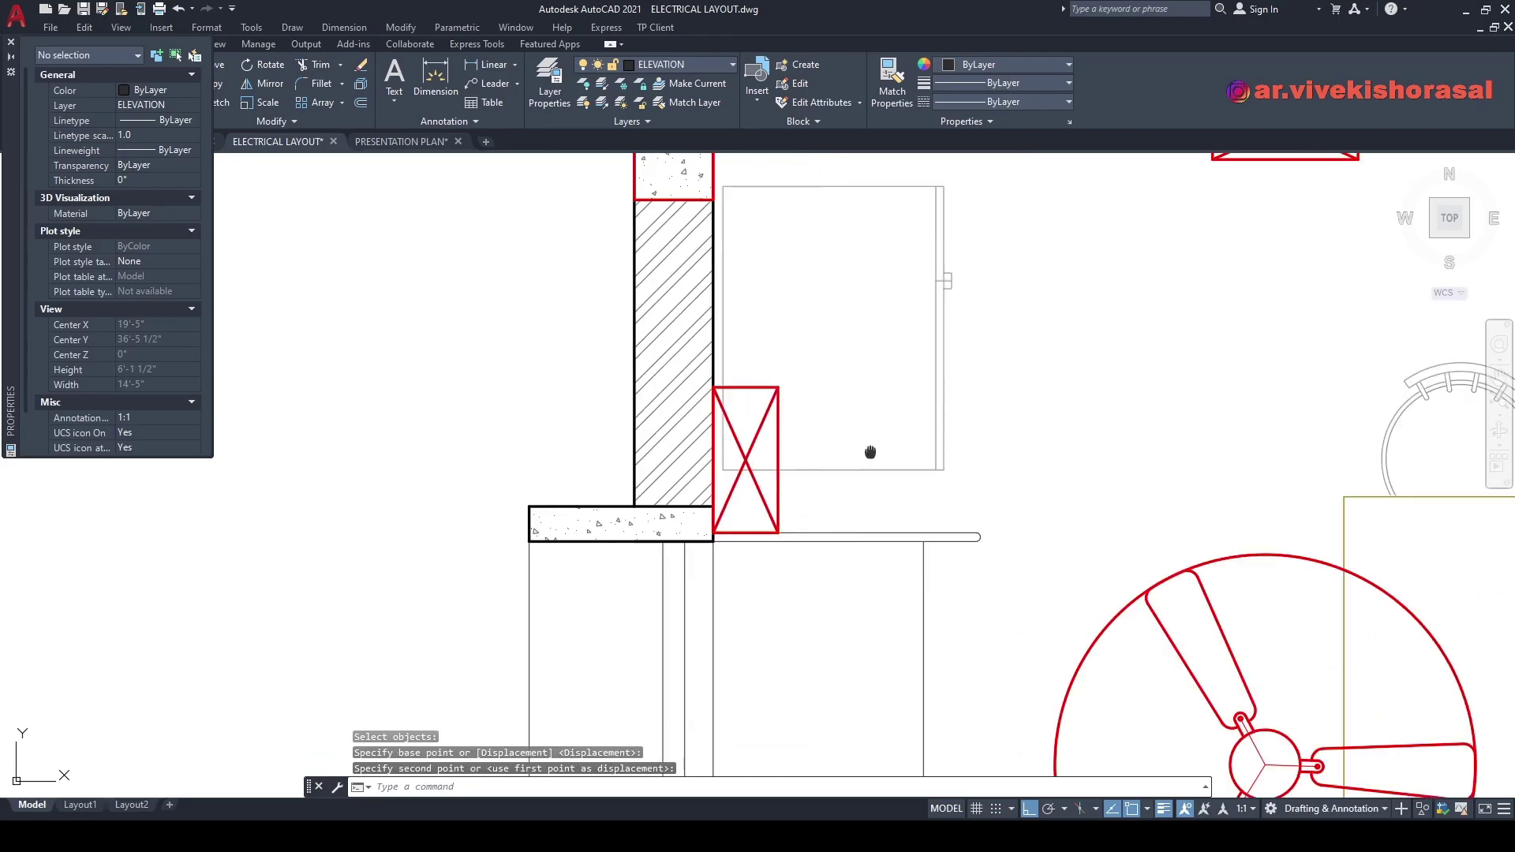
middle_click_drag(871, 446, 805, 448)
scroll(807, 454, "down", 4)
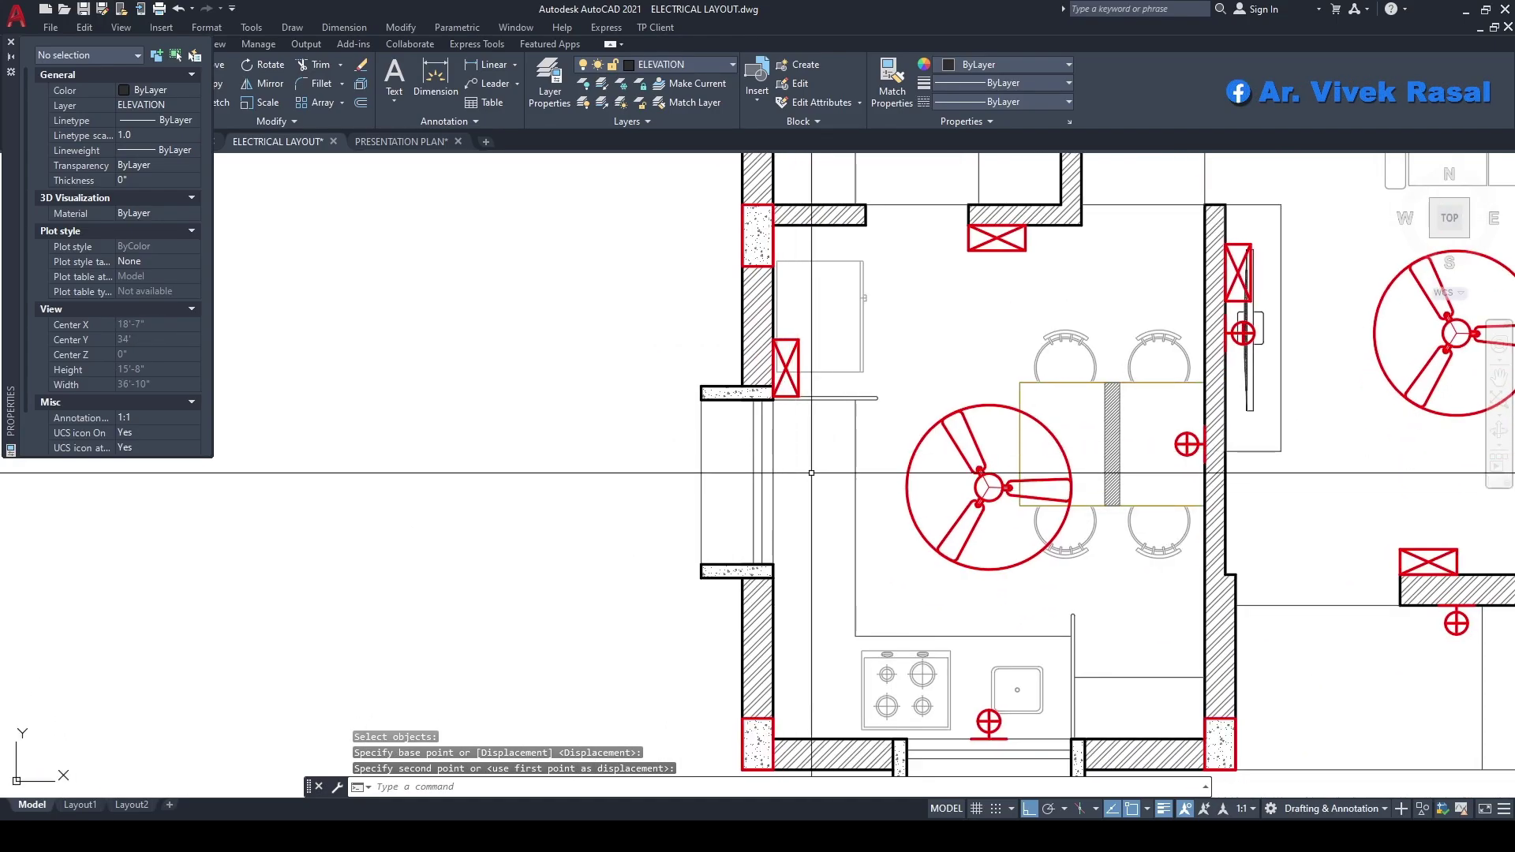
type(",")
key("Return")
middle_click_drag(881, 315, 874, 363)
key("Escape")
key("Escape")
middle_click_drag(788, 536, 767, 484)
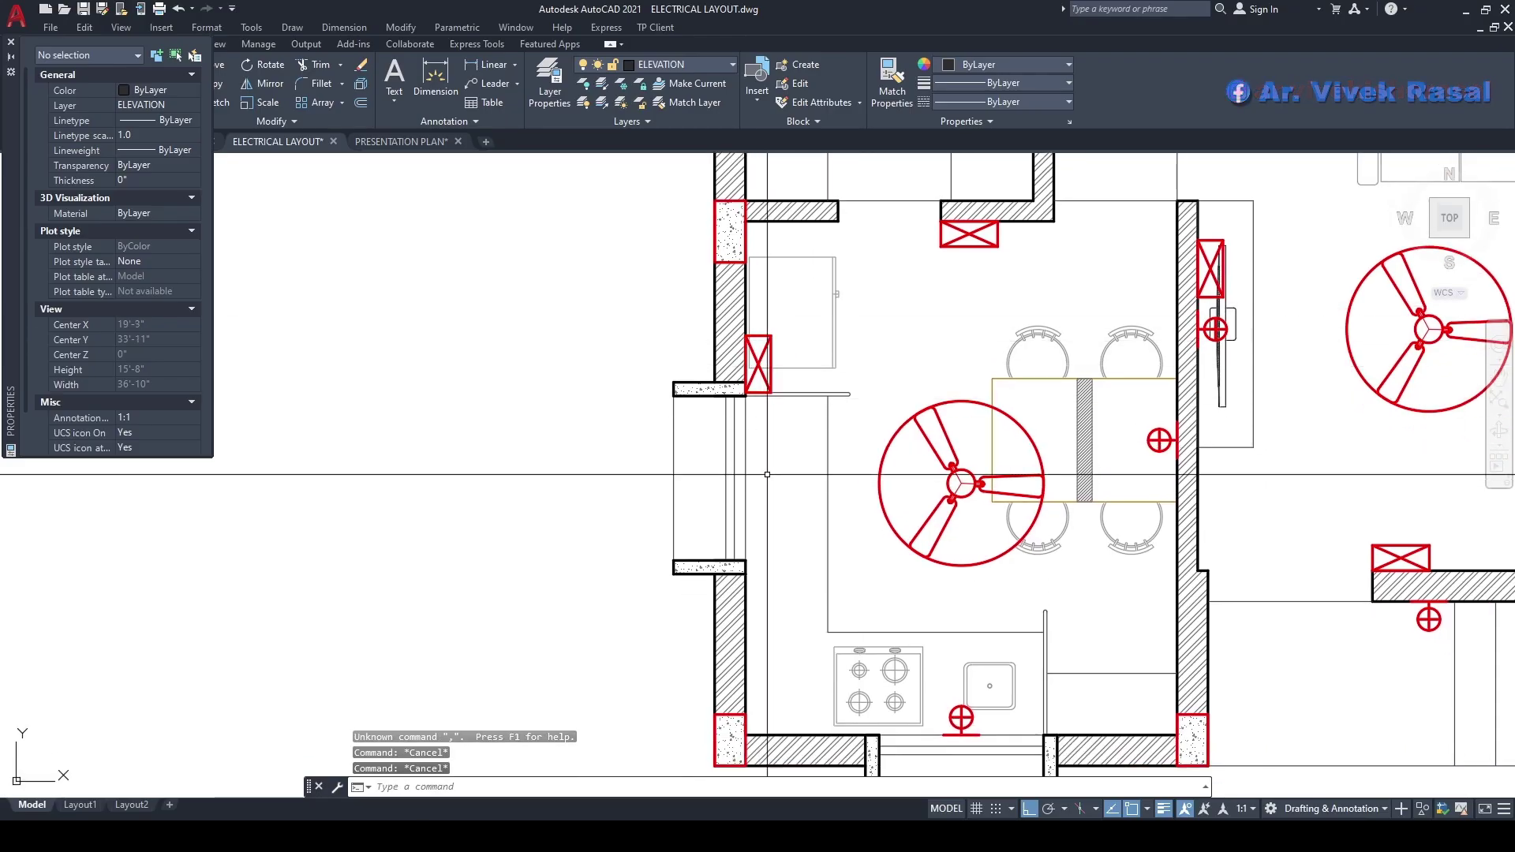
scroll(767, 375, "down", 2)
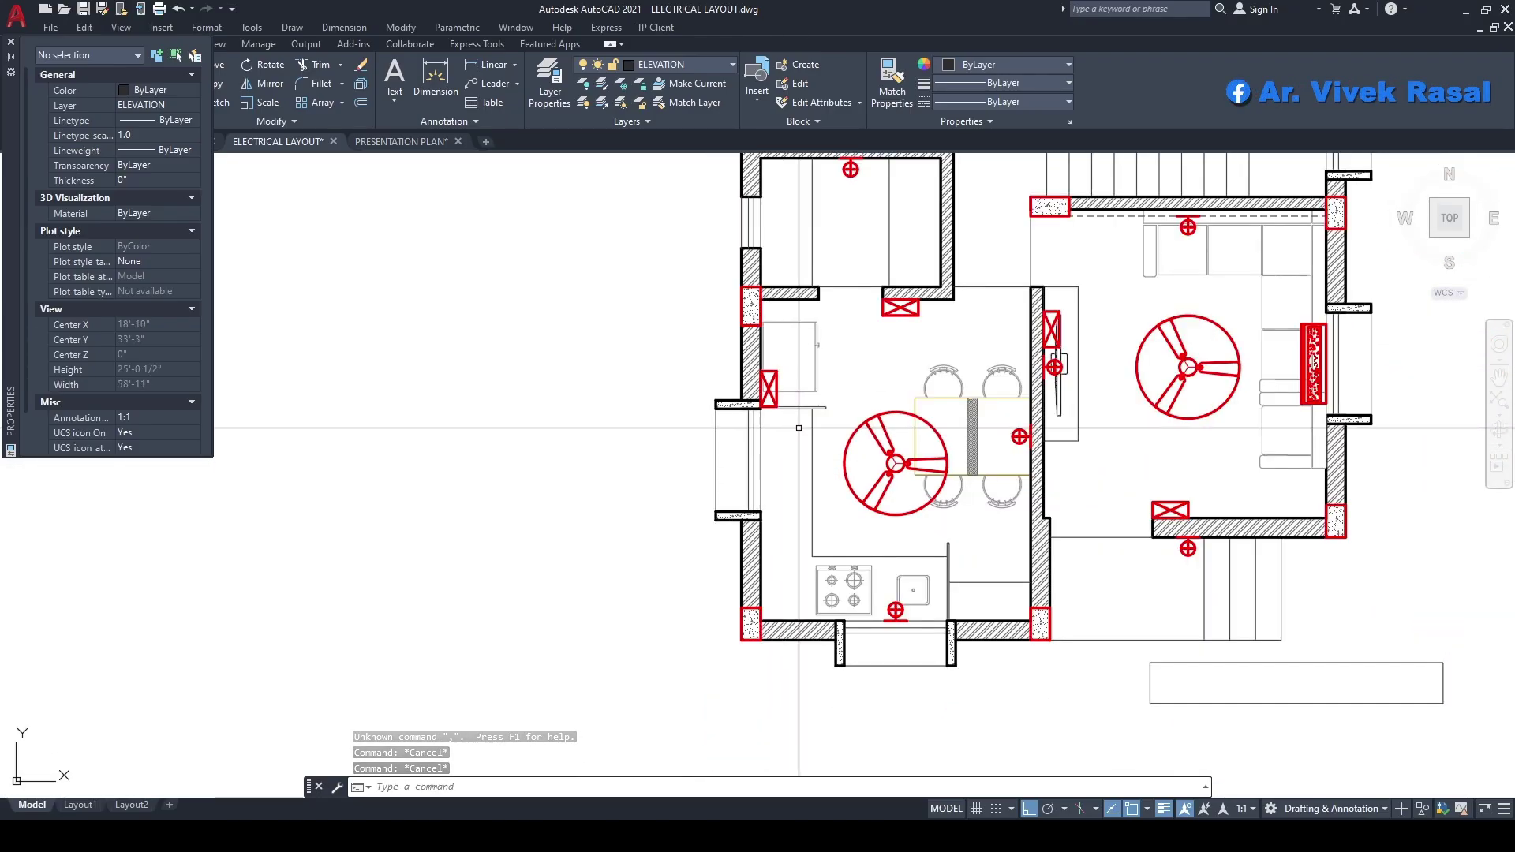
middle_click_drag(796, 440, 780, 474)
scroll(861, 465, "down", 2)
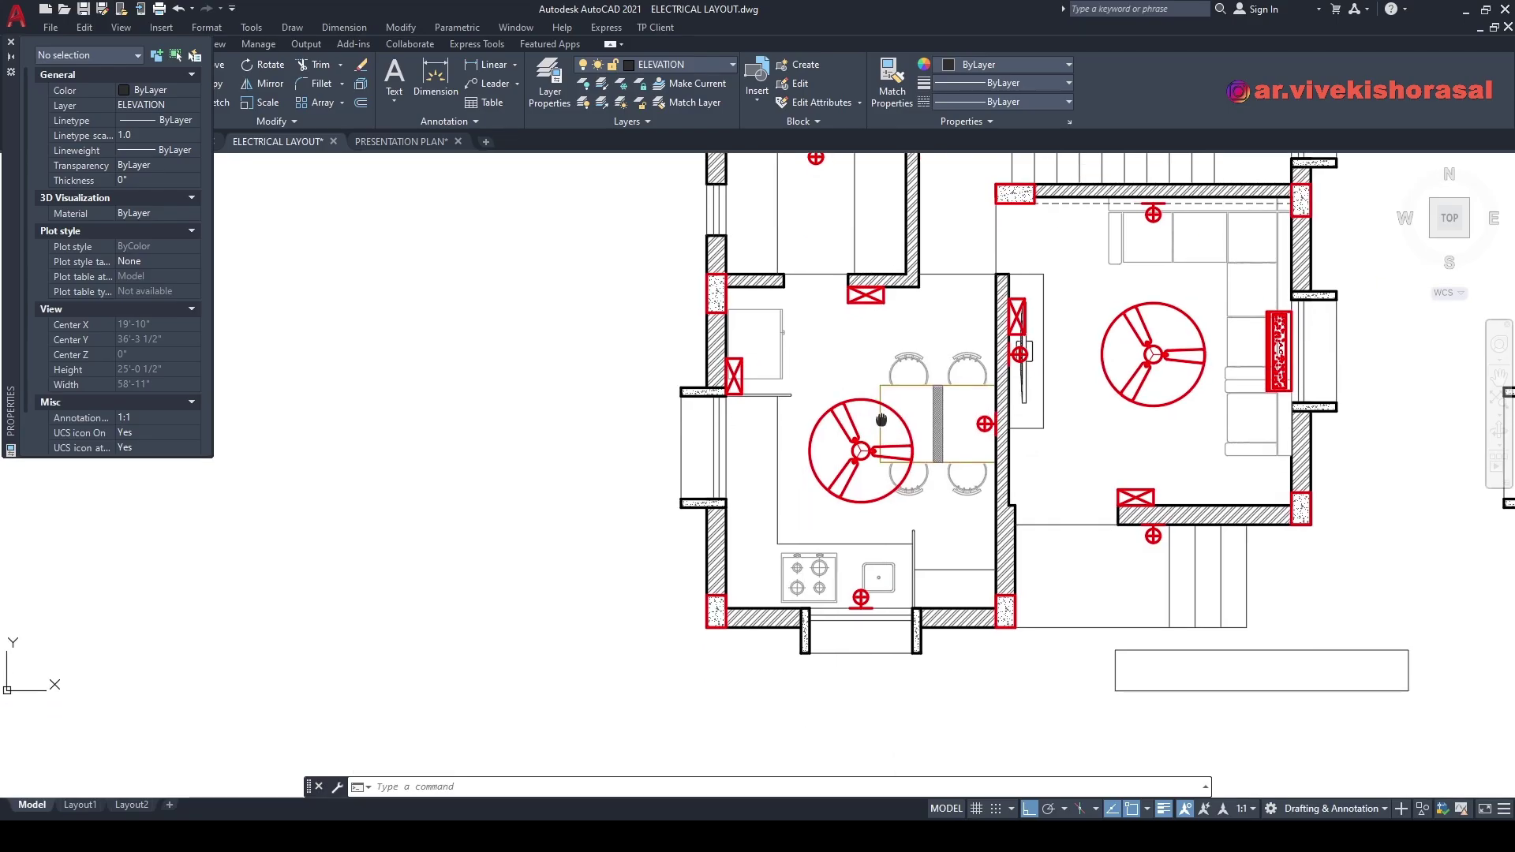
middle_click_drag(977, 461, 797, 460)
scroll(670, 564, "up", 4)
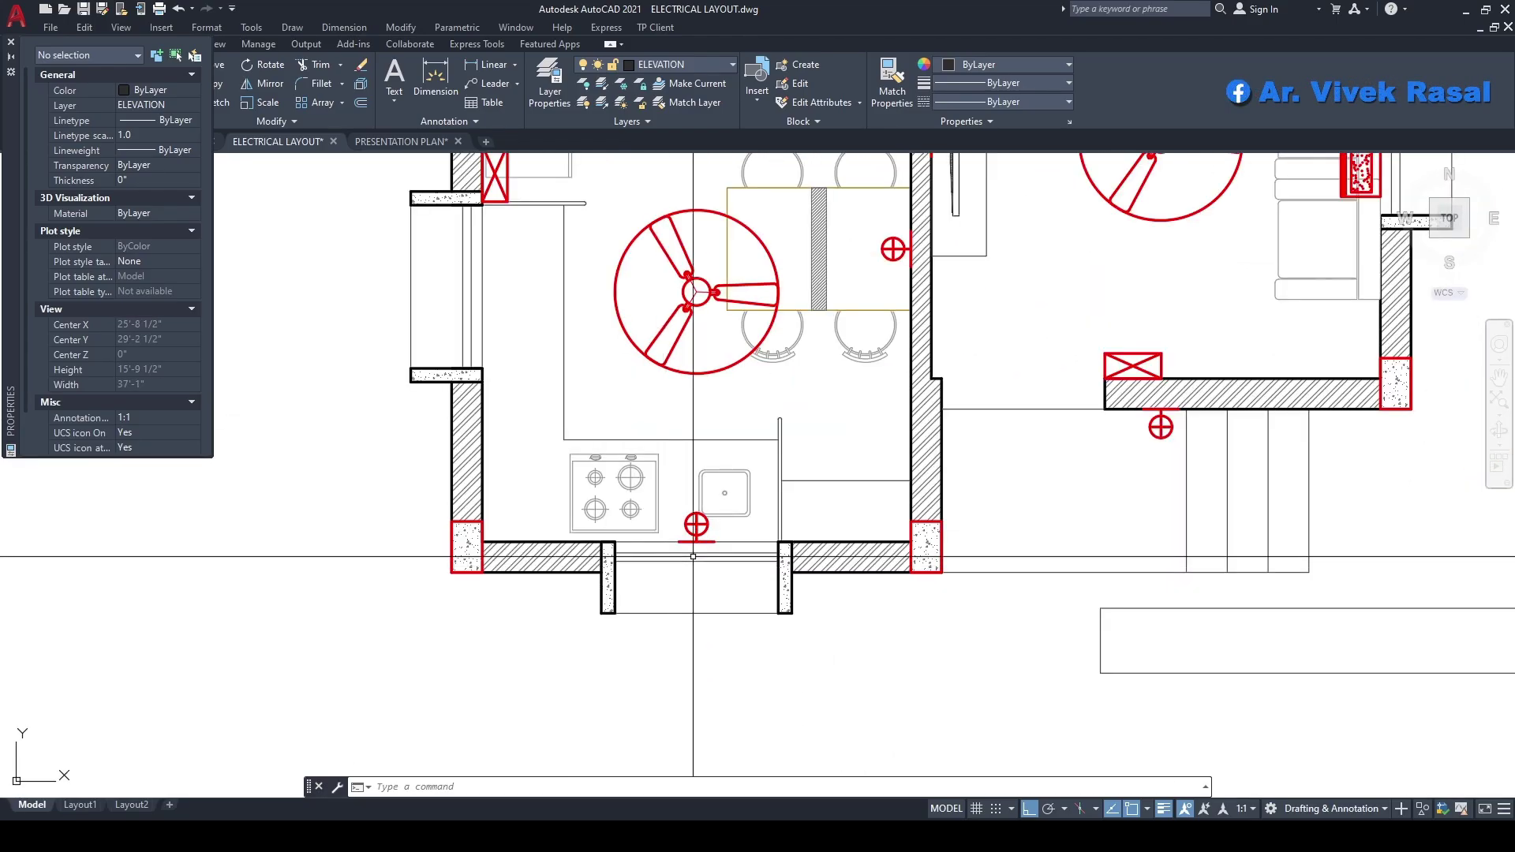
- Copy the double-circle symbol from the legend to the midpoint of the kitchen window, below the wall light near the sink
scroll(688, 569, "down", 3)
middle_click_drag(992, 503, 813, 503)
scroll(1153, 363, "up", 3)
middle_click_drag(1163, 394, 1072, 431)
type("CO")
key("Return")
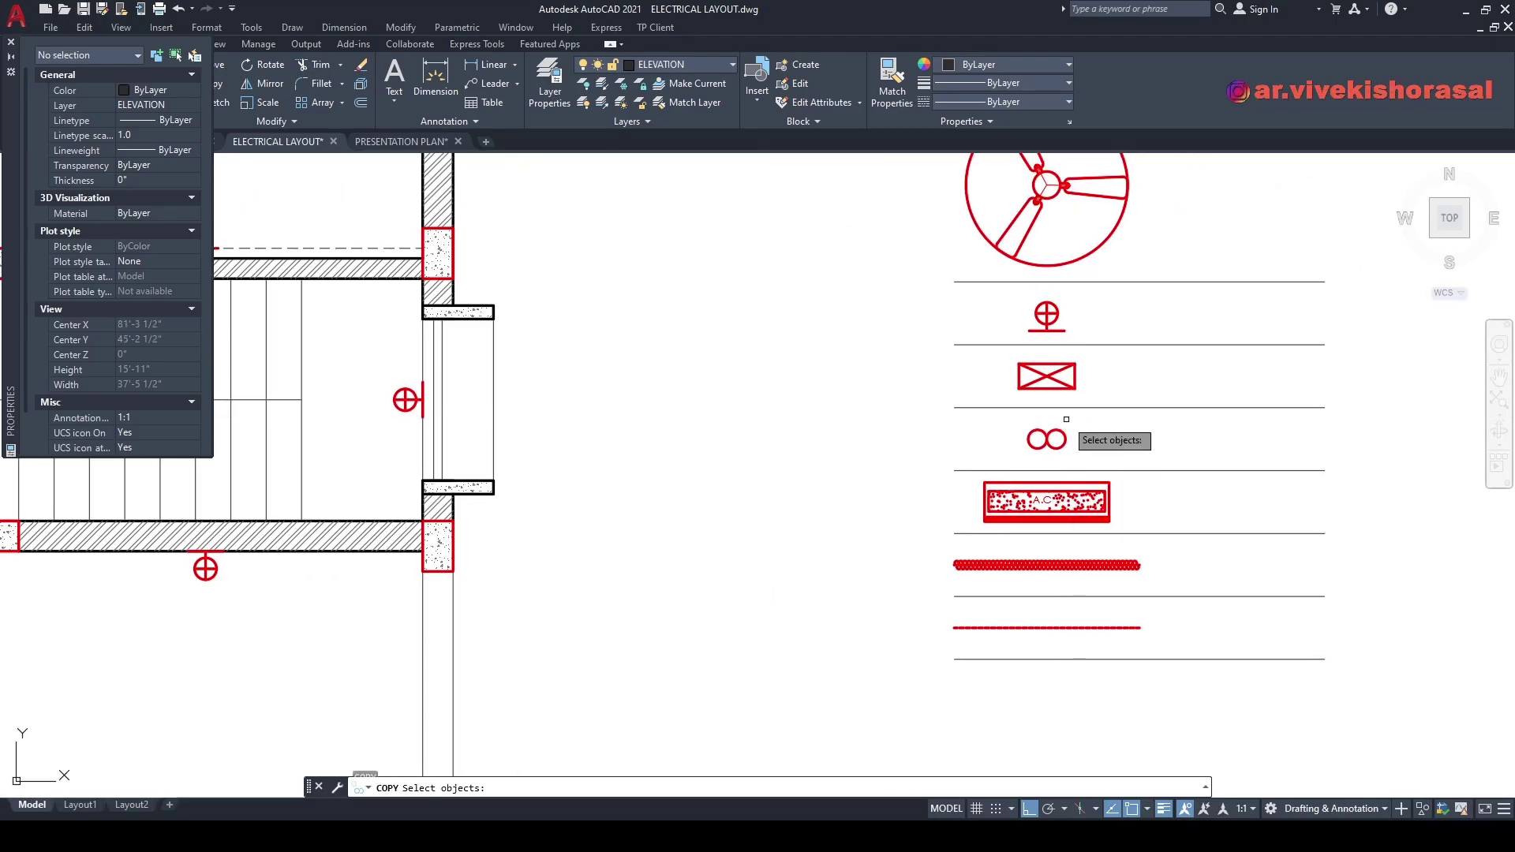
scroll(1070, 422, "up", 4)
left_click(1113, 480)
left_click(985, 469)
key("Return")
scroll(1011, 467, "down", 6)
middle_click_drag(761, 493, 1503, 227)
middle_click_drag(1098, 497, 1354, 352)
middle_click_drag(981, 442, 1398, 353)
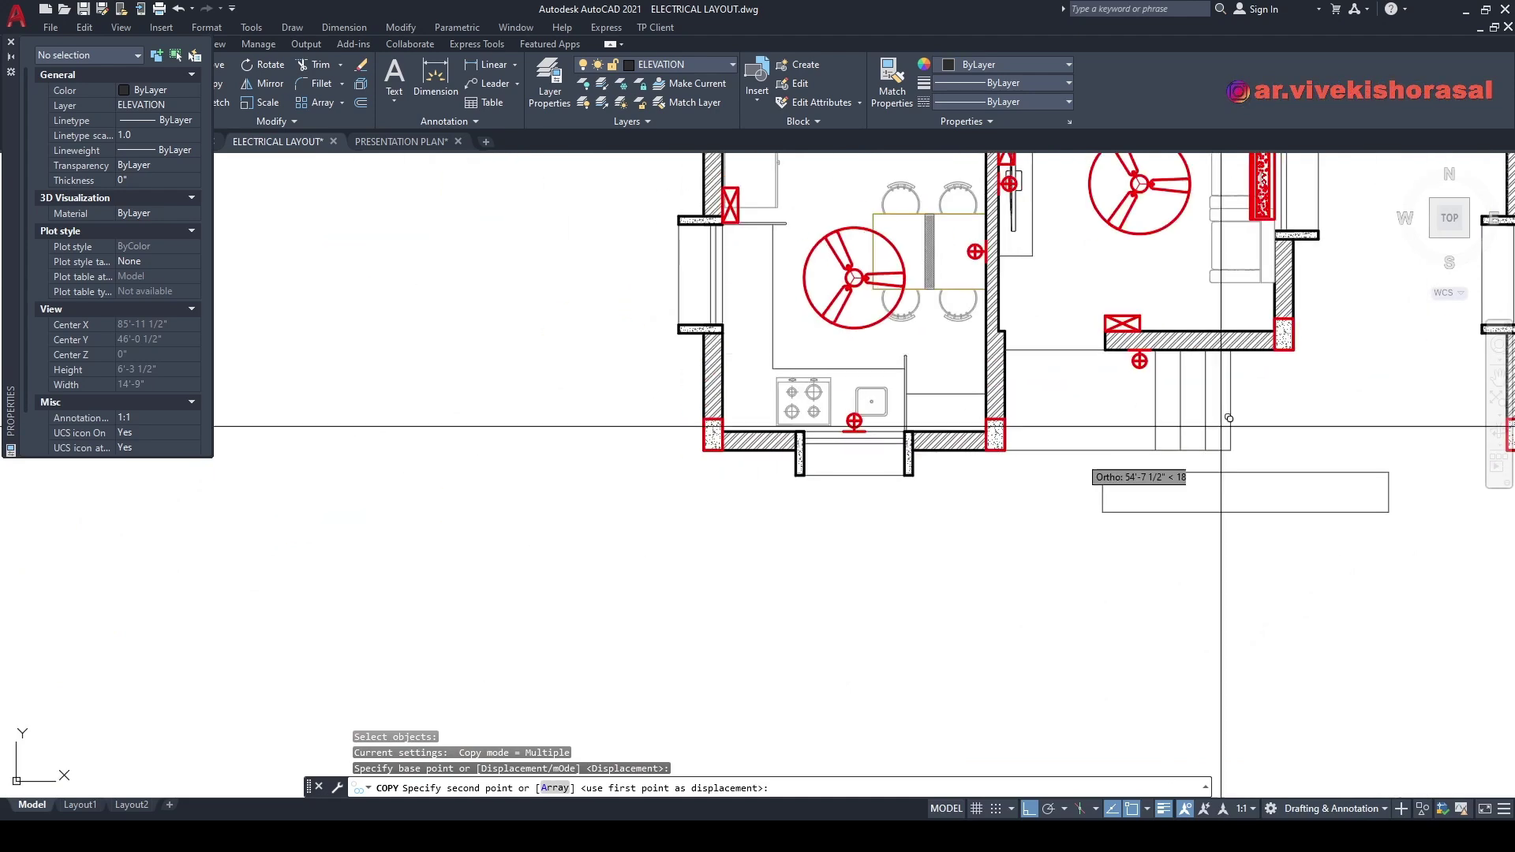
scroll(920, 467, "up", 2)
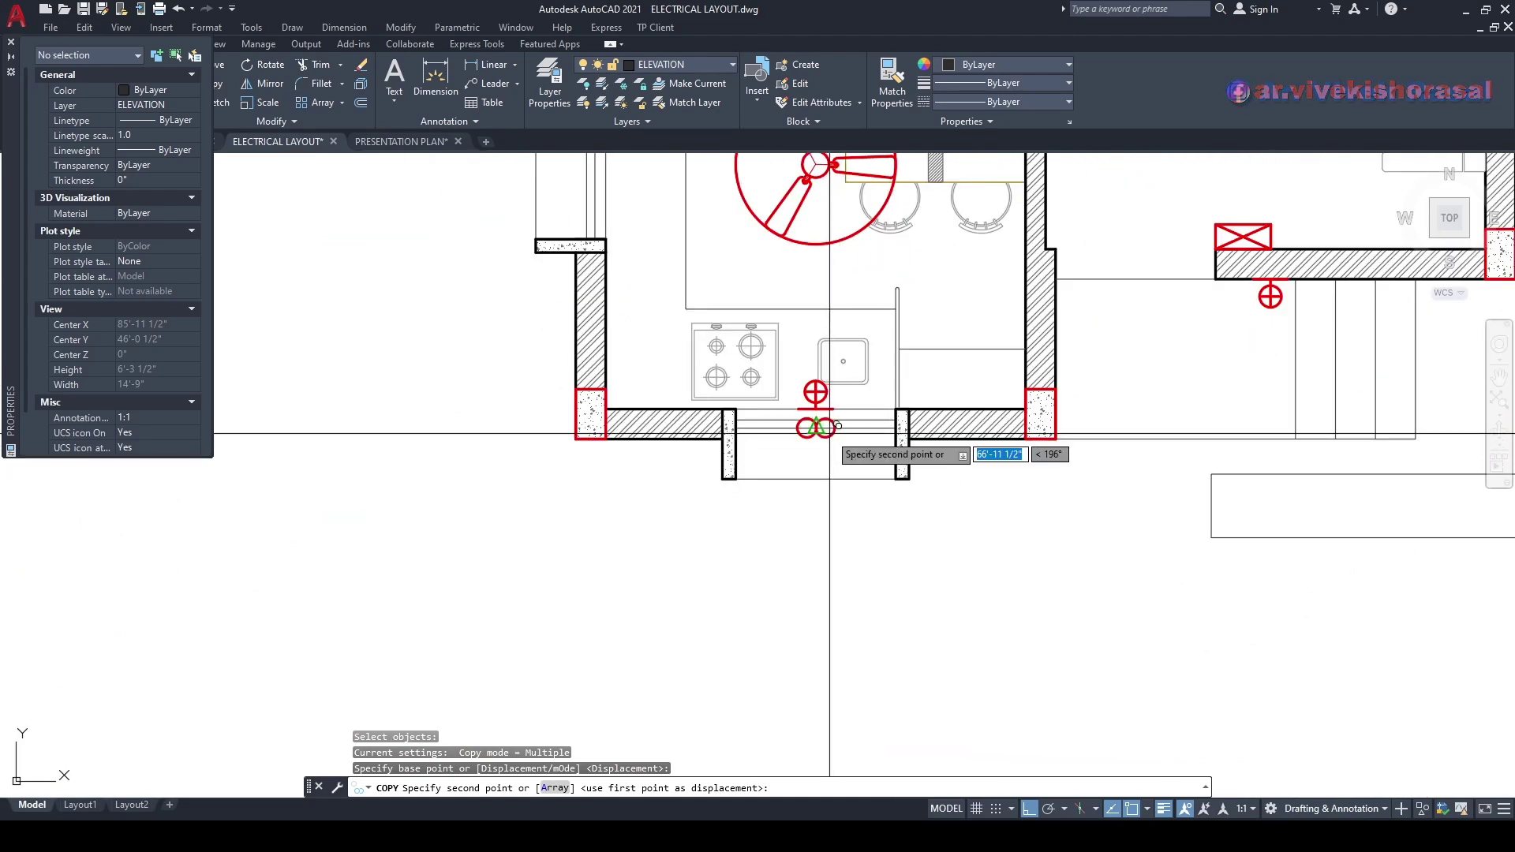
scroll(816, 419, "up", 4)
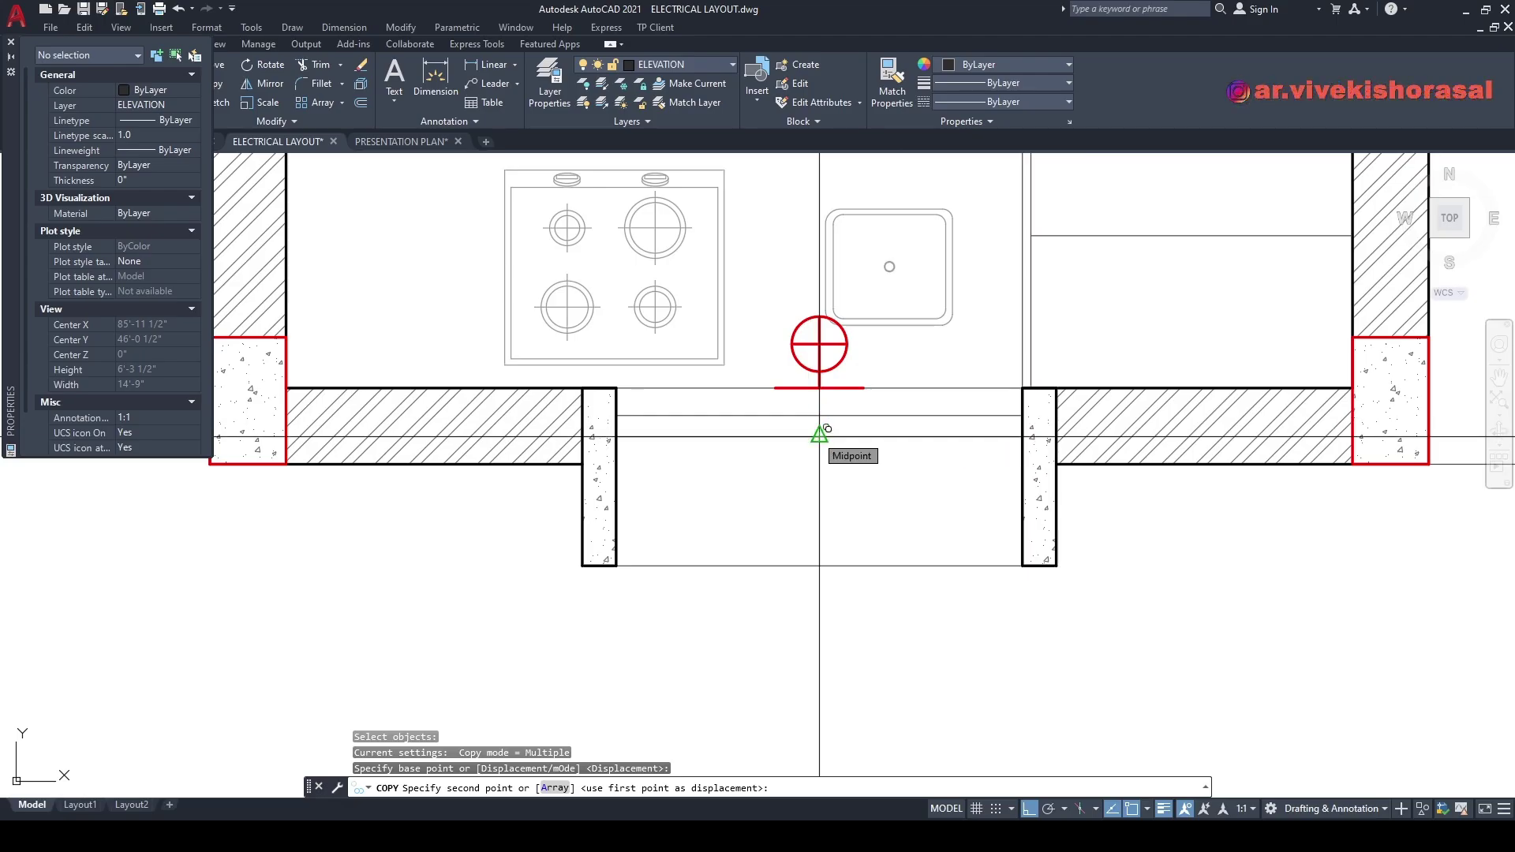
left_click(820, 433)
scroll(817, 434, "down", 4)
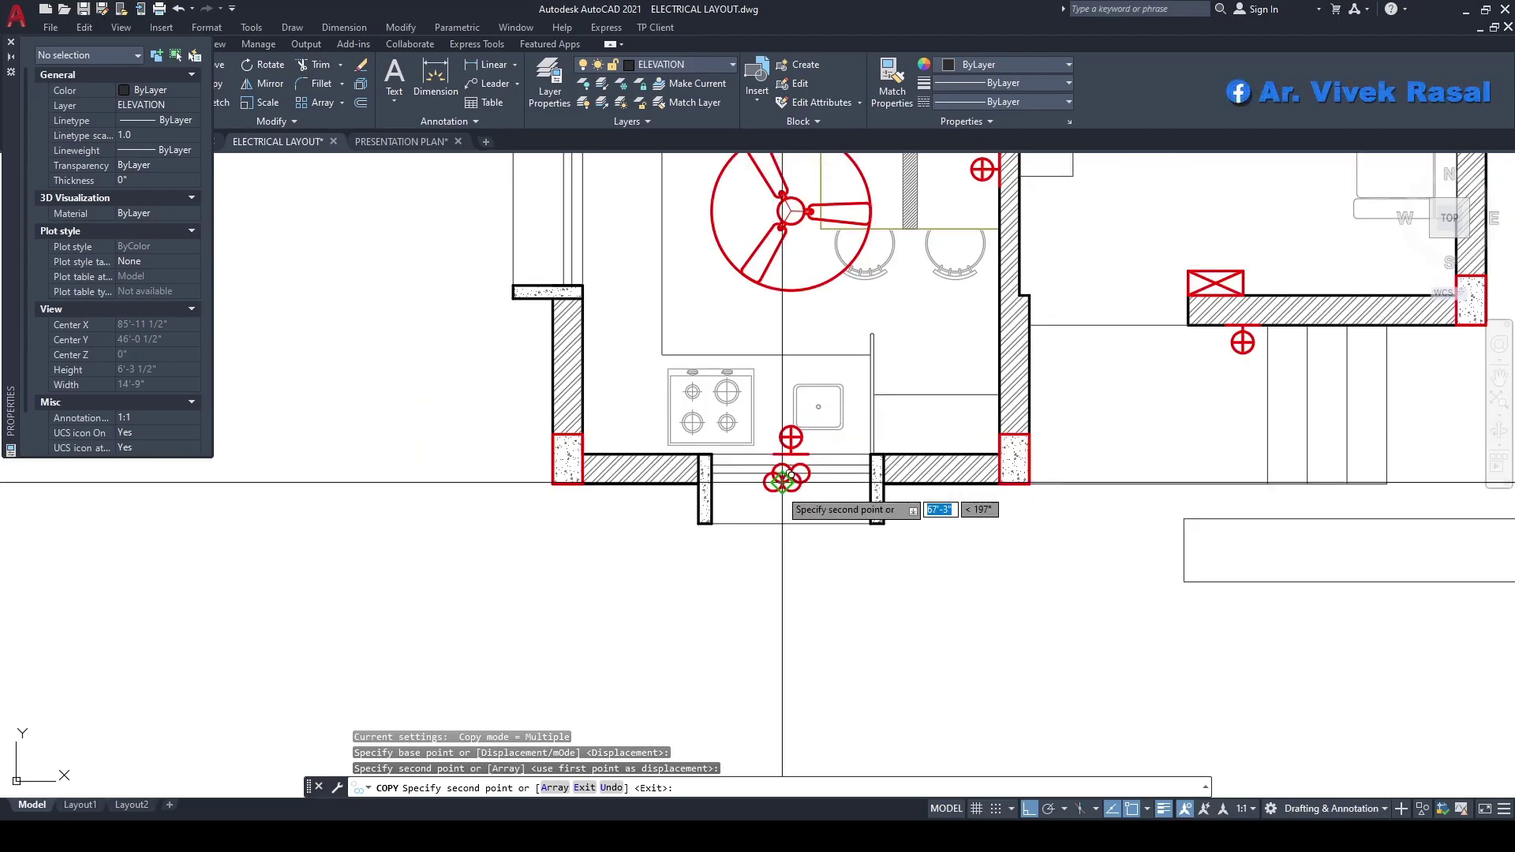
key("Escape")
type("ct ")
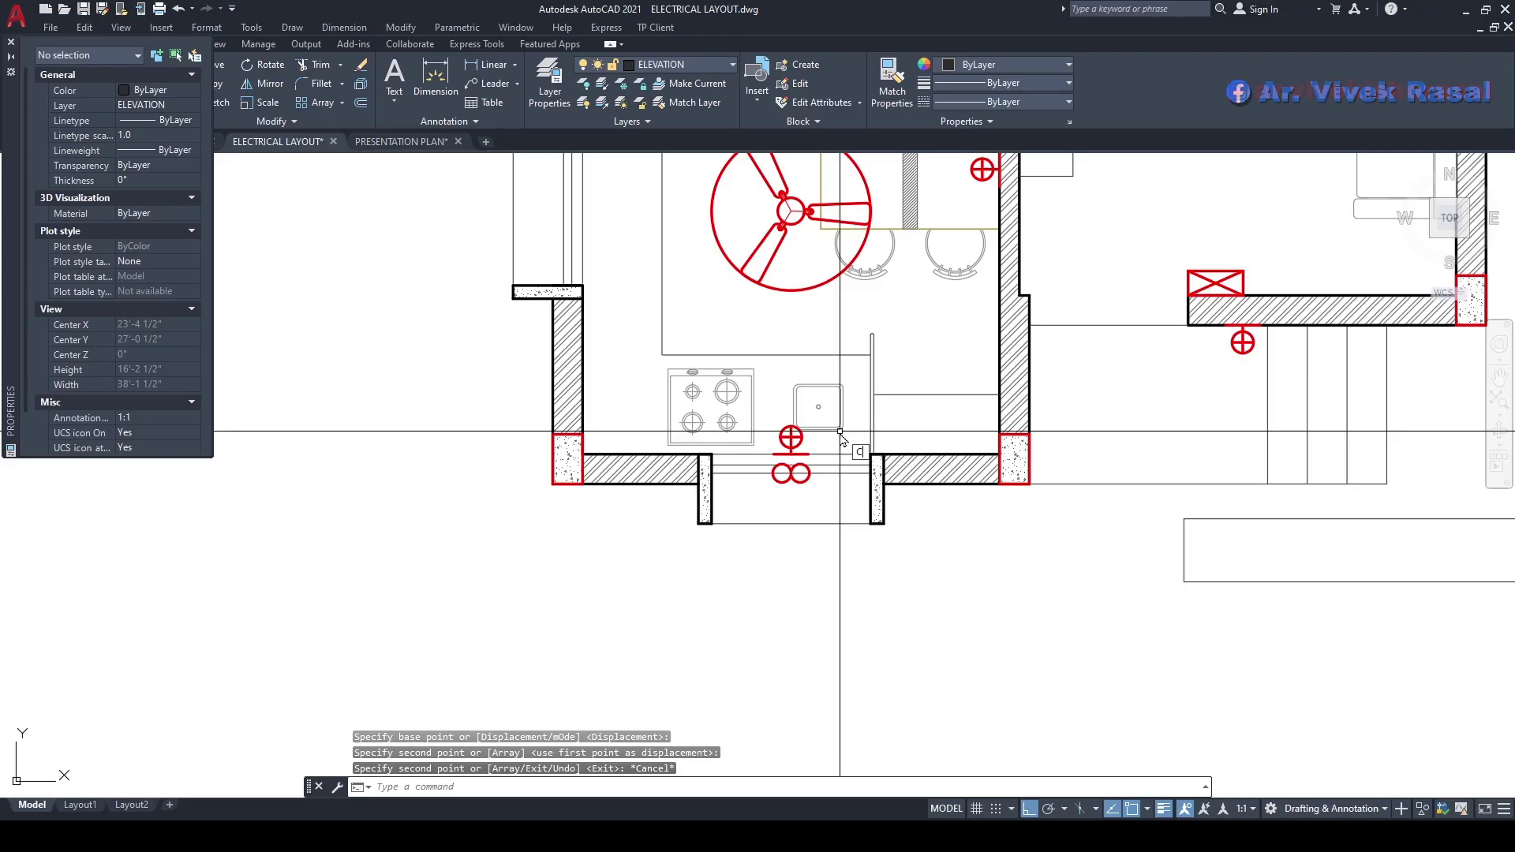
type("o")
key("Return")
middle_click_drag(858, 346, 872, 453)
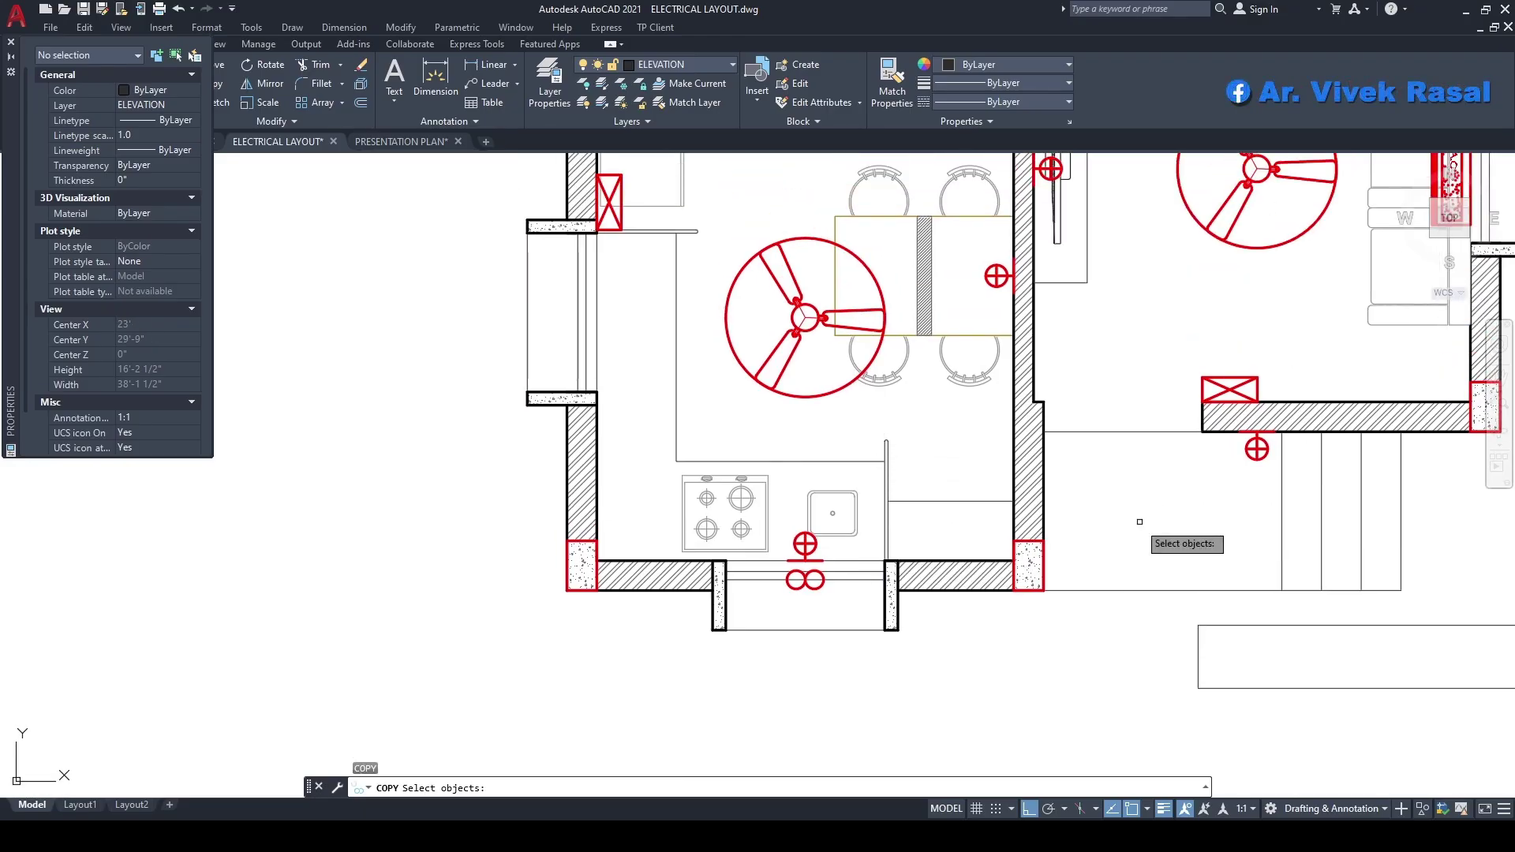
scroll(925, 555, "up", 2)
scroll(832, 565, "up", 2)
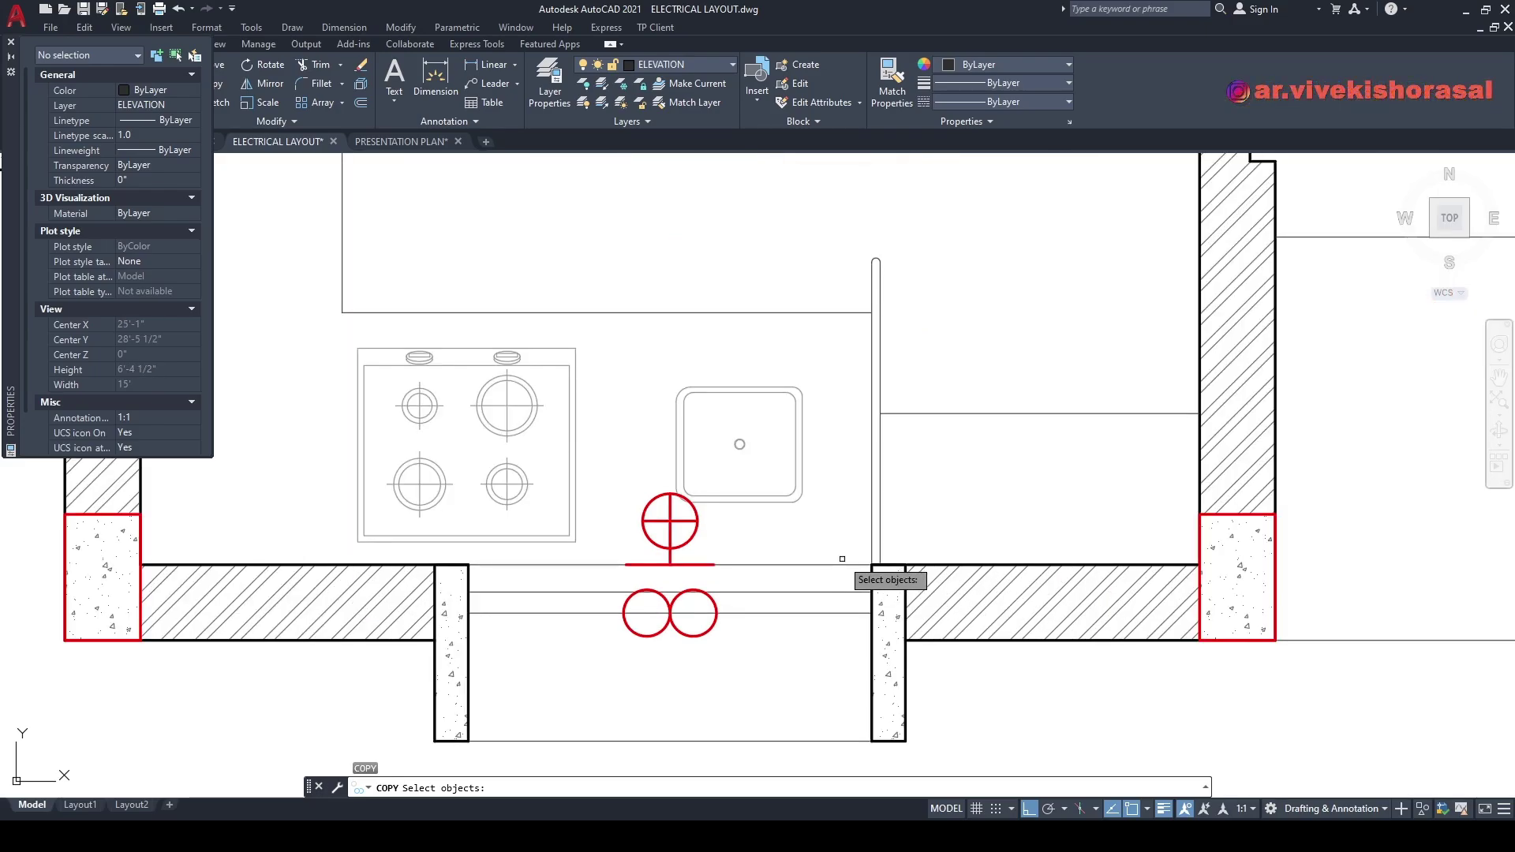
scroll(843, 555, "down", 2)
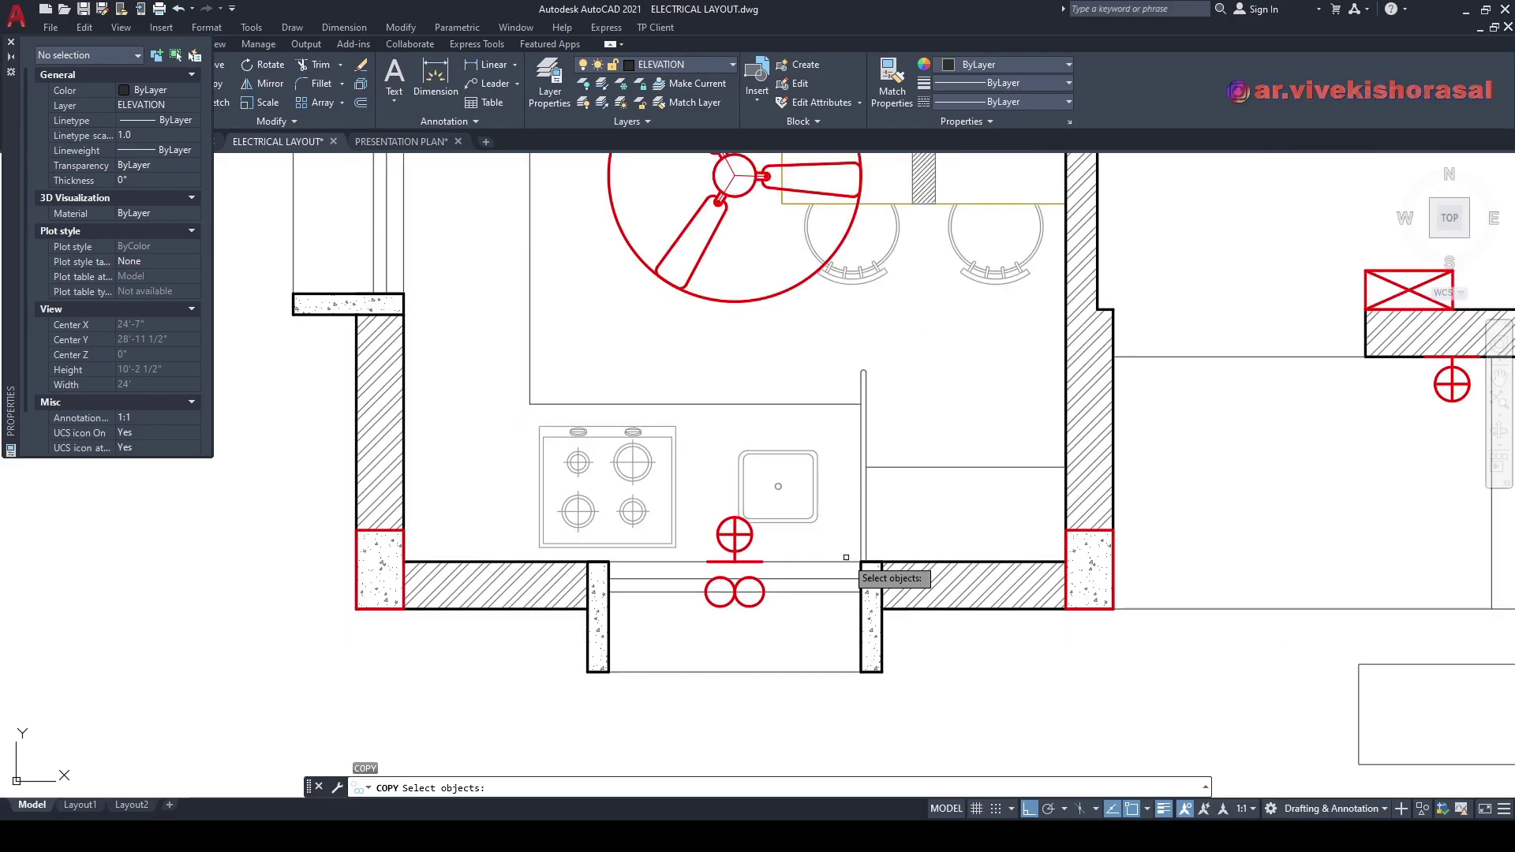
middle_click_drag(846, 551, 897, 558)
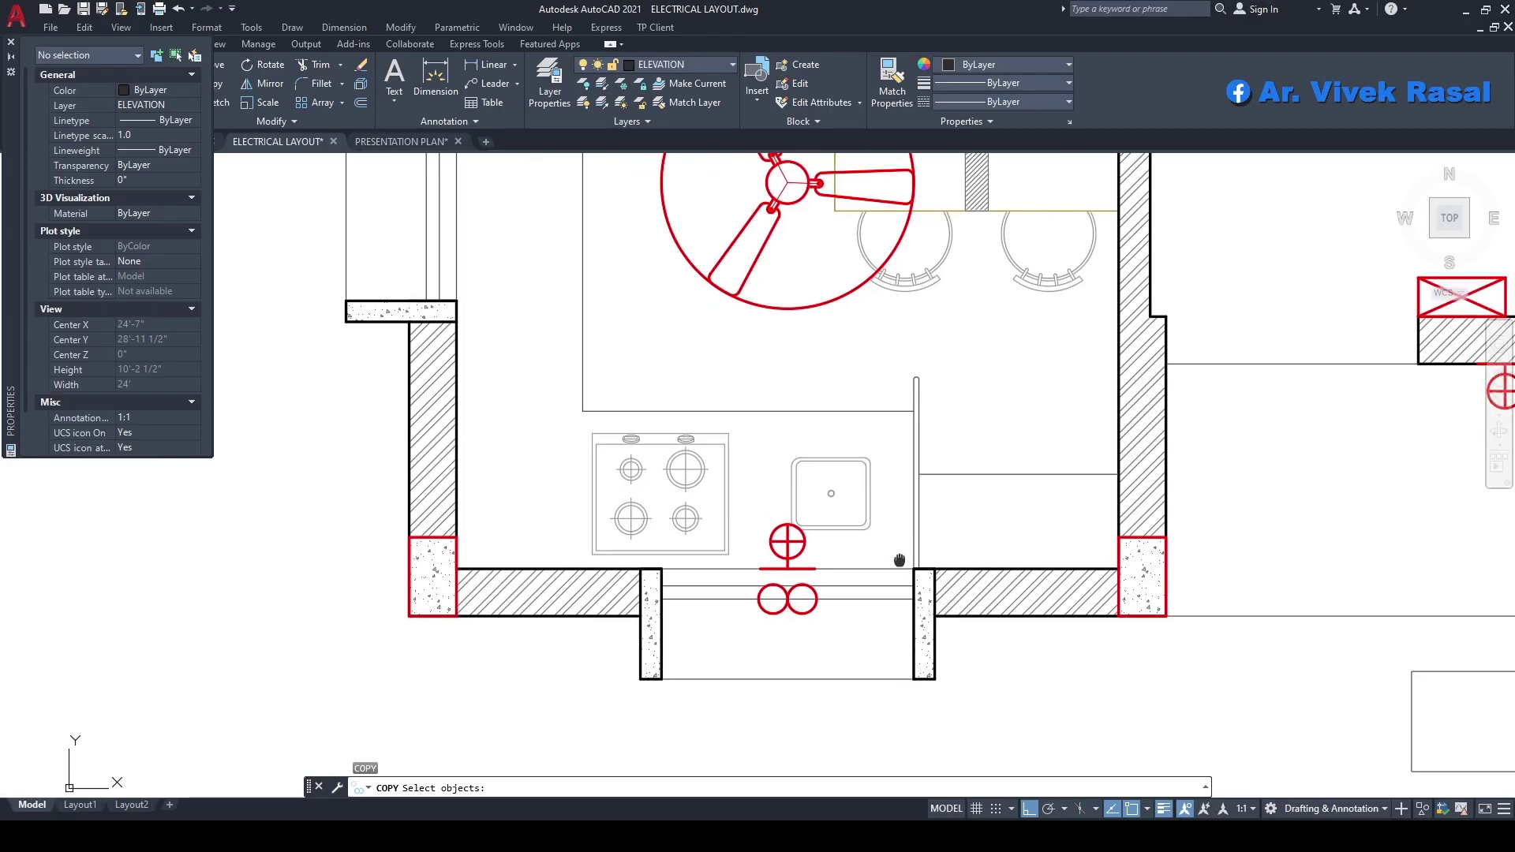
scroll(899, 559, "down", 2)
mouse_move(896, 446)
middle_mouse_down()
mouse_move(851, 515)
mouse_move(883, 495)
middle_mouse_up()
scroll(868, 618, "up", 2)
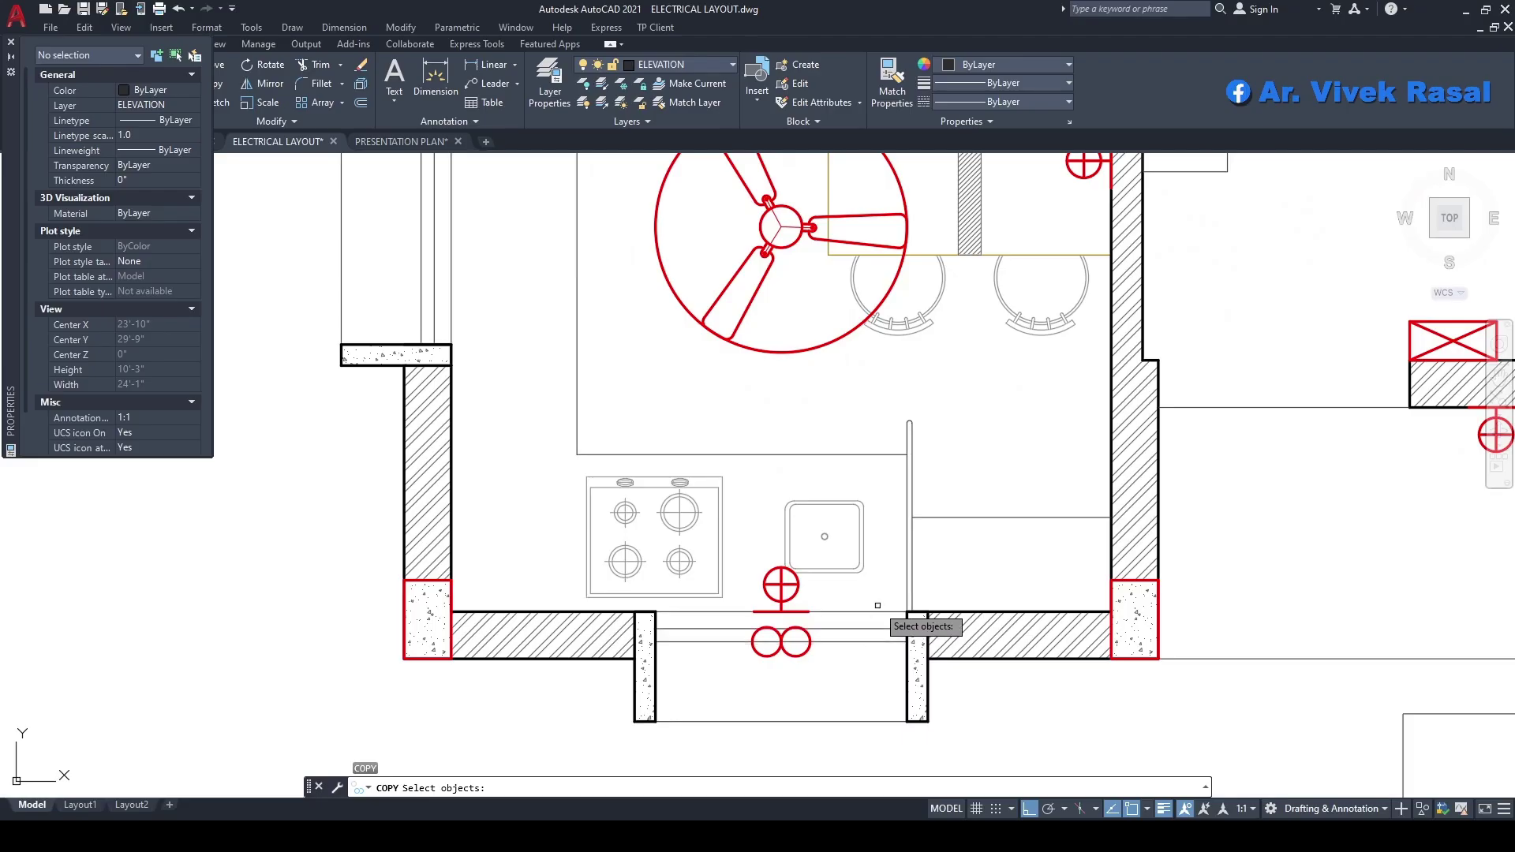
scroll(867, 583, "down", 2)
mouse_move(912, 501)
middle_mouse_down()
mouse_move(888, 557)
mouse_move(876, 545)
mouse_move(904, 518)
mouse_move(854, 532)
mouse_move(872, 670)
middle_mouse_up()
key("Escape")
key("Escape")
- Copy the vertical crossed-rectangle symbol beside the refrigerator to the opposite kitchen wall, its lower-right corner where the horizontal line meets the wall
type("CO")
key("Return")
scroll(714, 398, "up", 6)
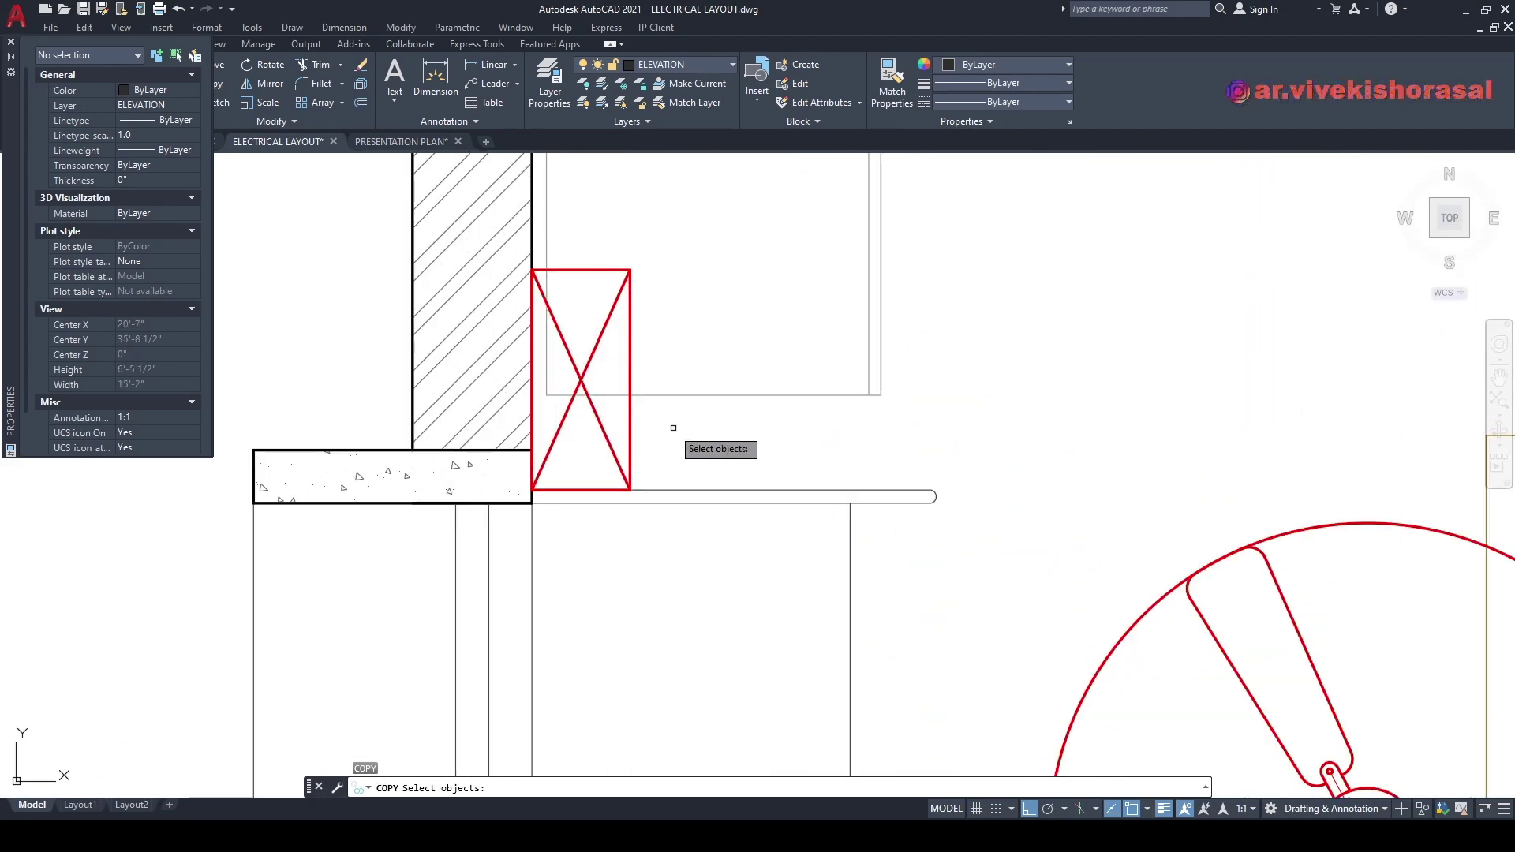
left_click(680, 423)
left_click(609, 429)
key("Return")
left_click(630, 491)
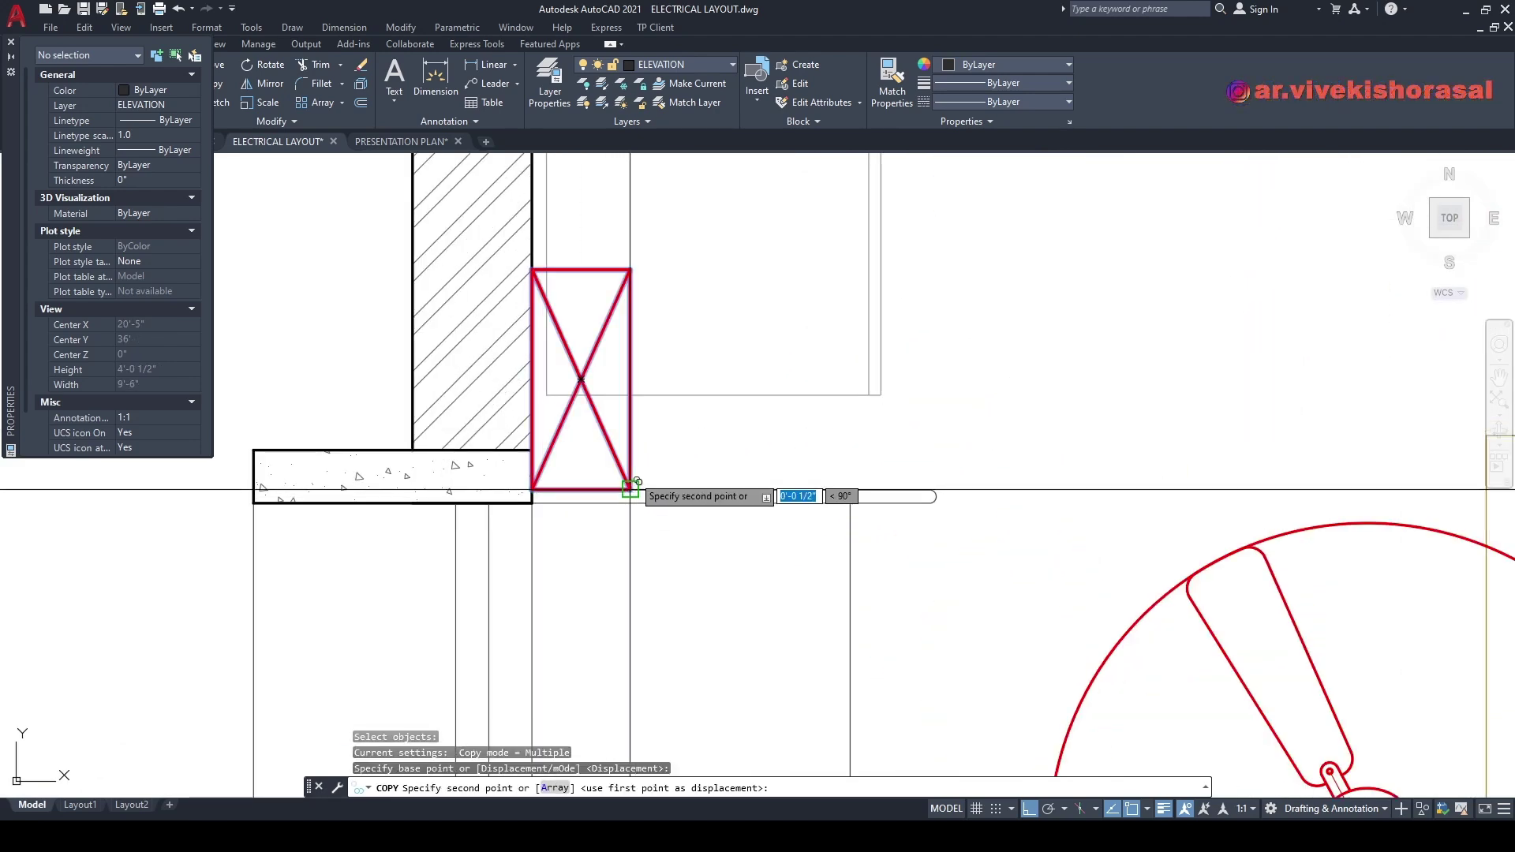
scroll(641, 416, "down", 6)
middle_click_drag(765, 502, 750, 327)
scroll(982, 466, "up", 2)
key("F8")
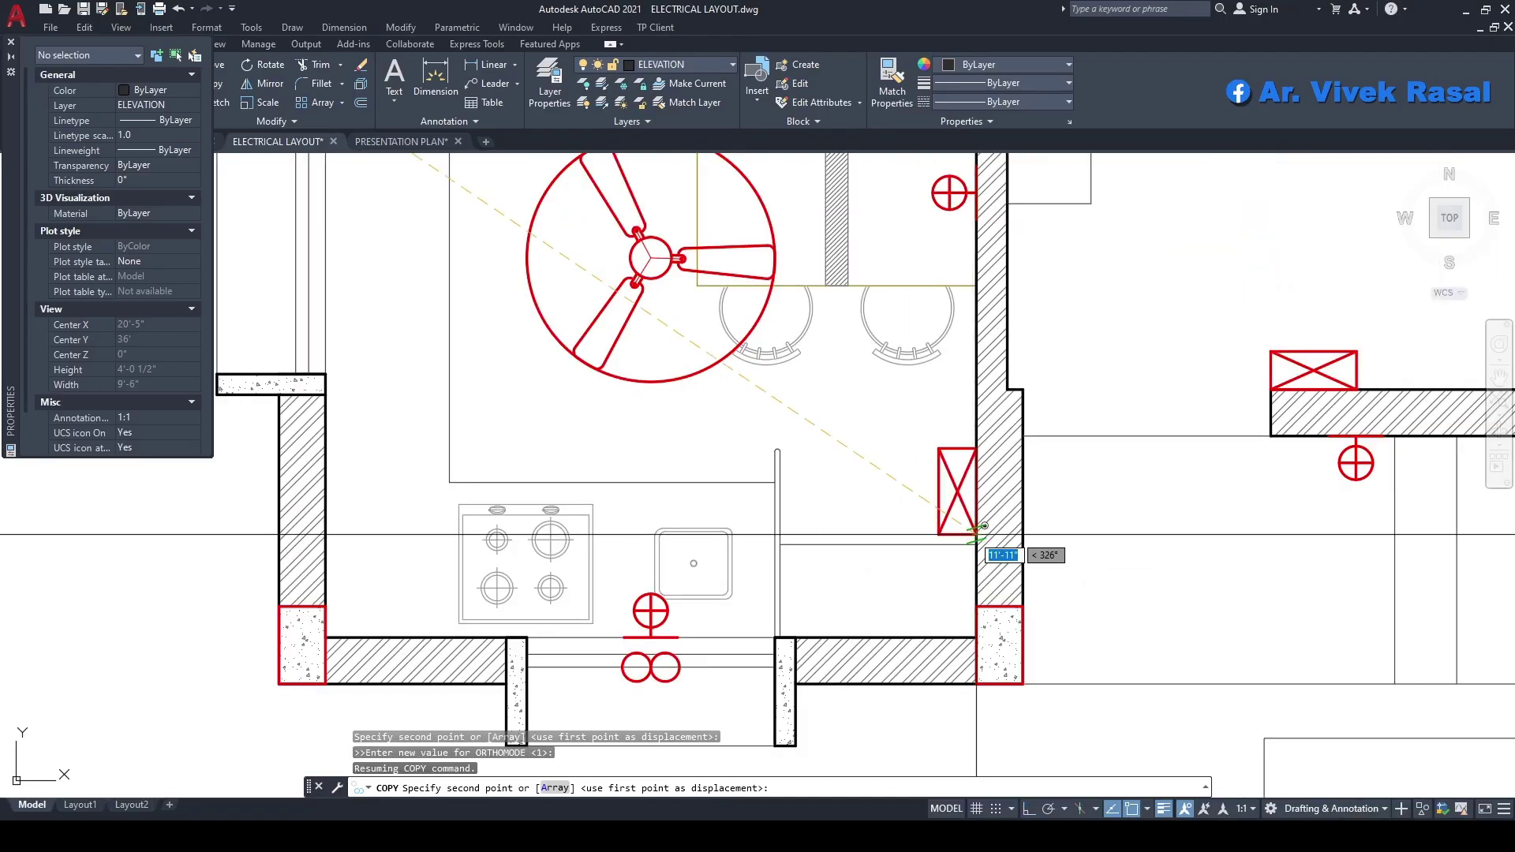
left_click(977, 543)
key("Escape")
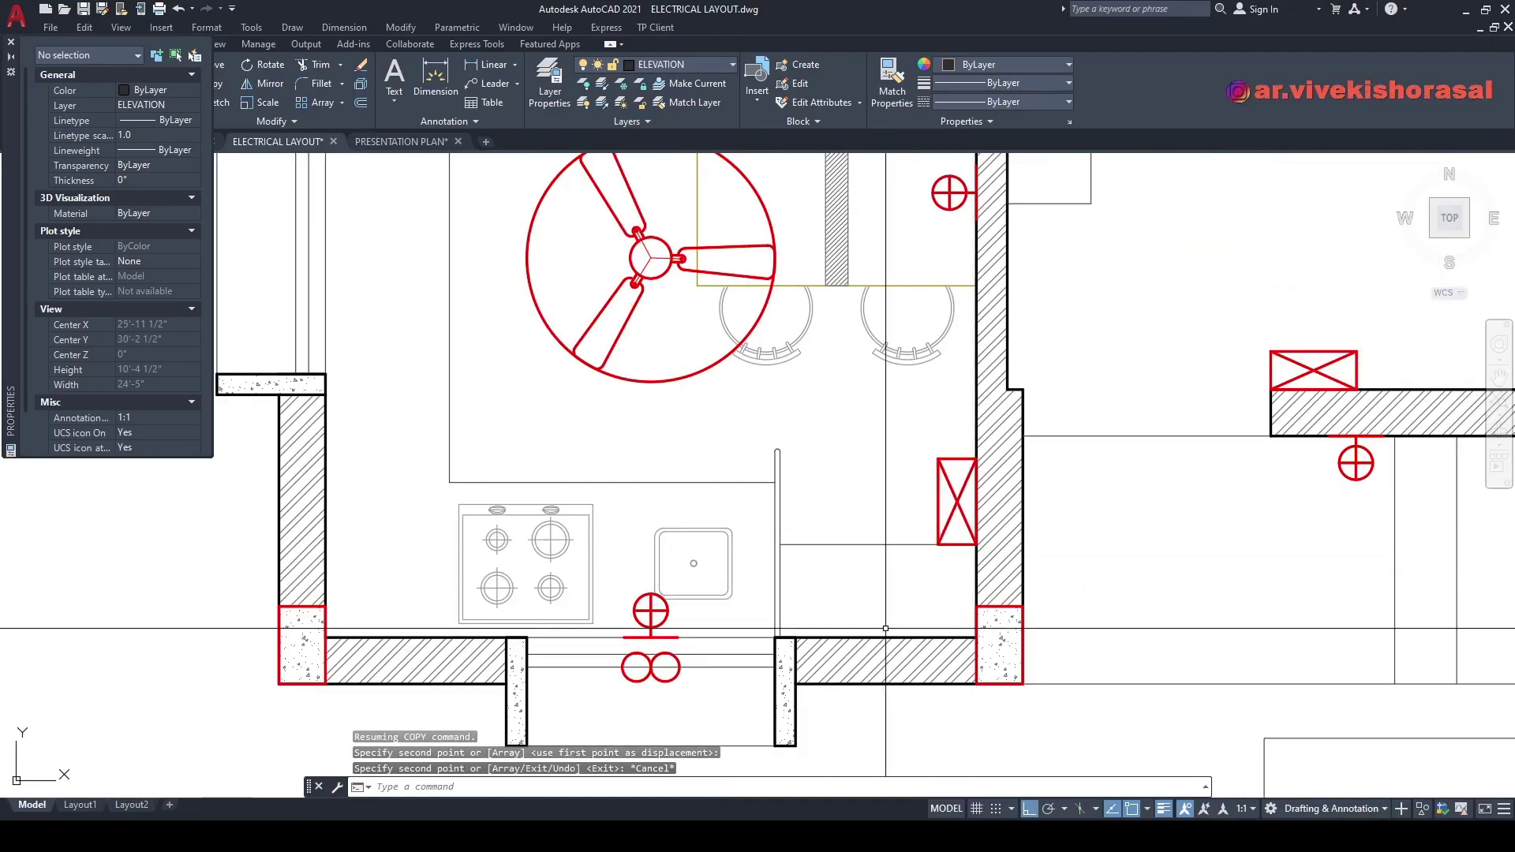
- Copy the wall light symbol at the kitchen window horizontally onto the lower wall's inner face, between the sink partition and the corner column
key("Return")
scroll(887, 625, "down", 3)
scroll(852, 616, "up", 8)
left_click(845, 569)
left_click(795, 575)
key("Return")
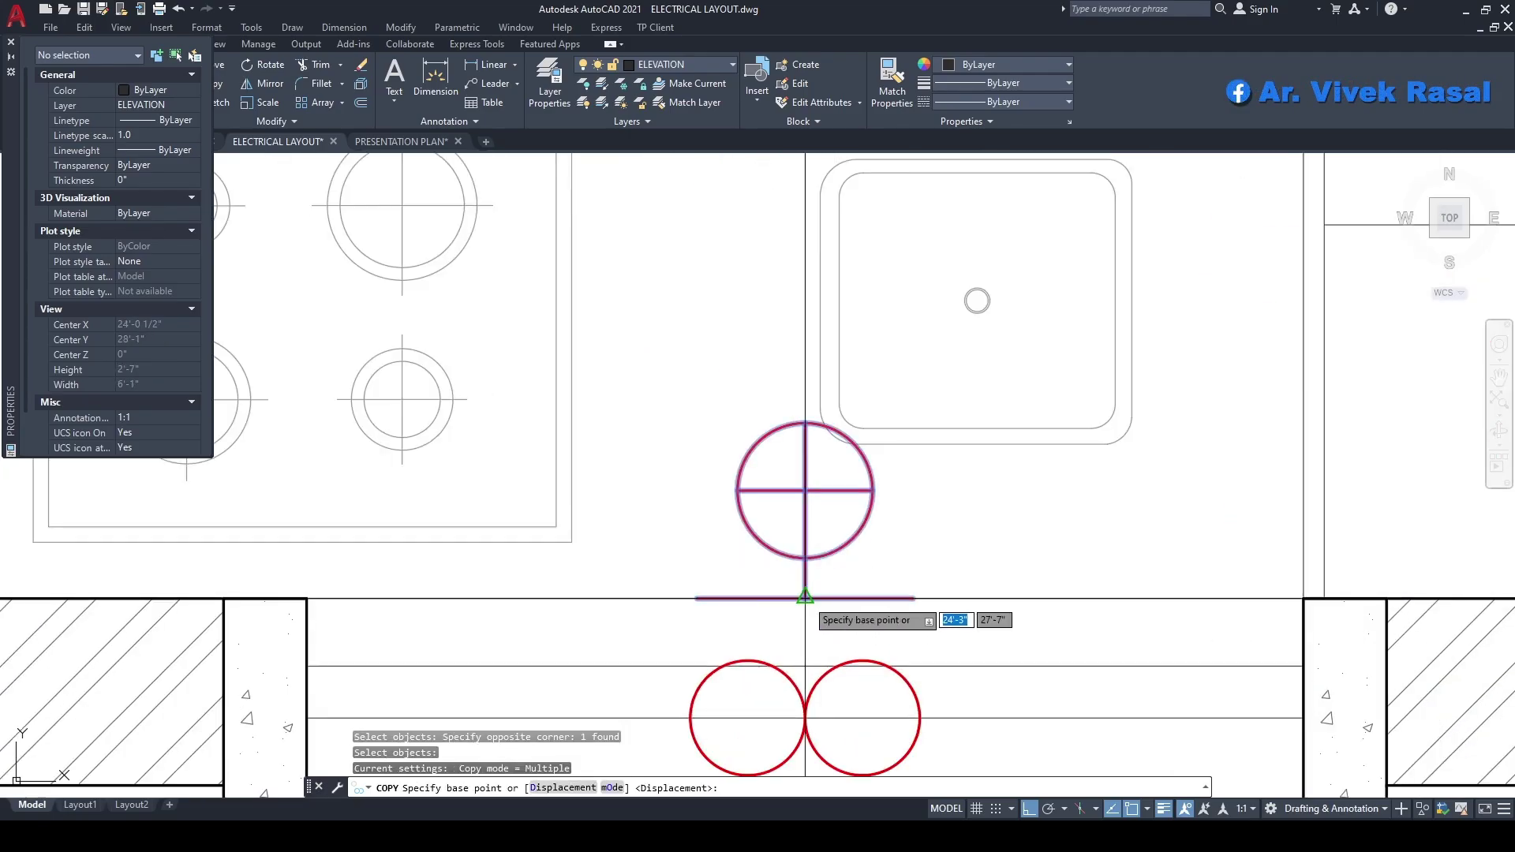
left_click(805, 598)
scroll(757, 564, "down", 4)
middle_click_drag(765, 565, 633, 551)
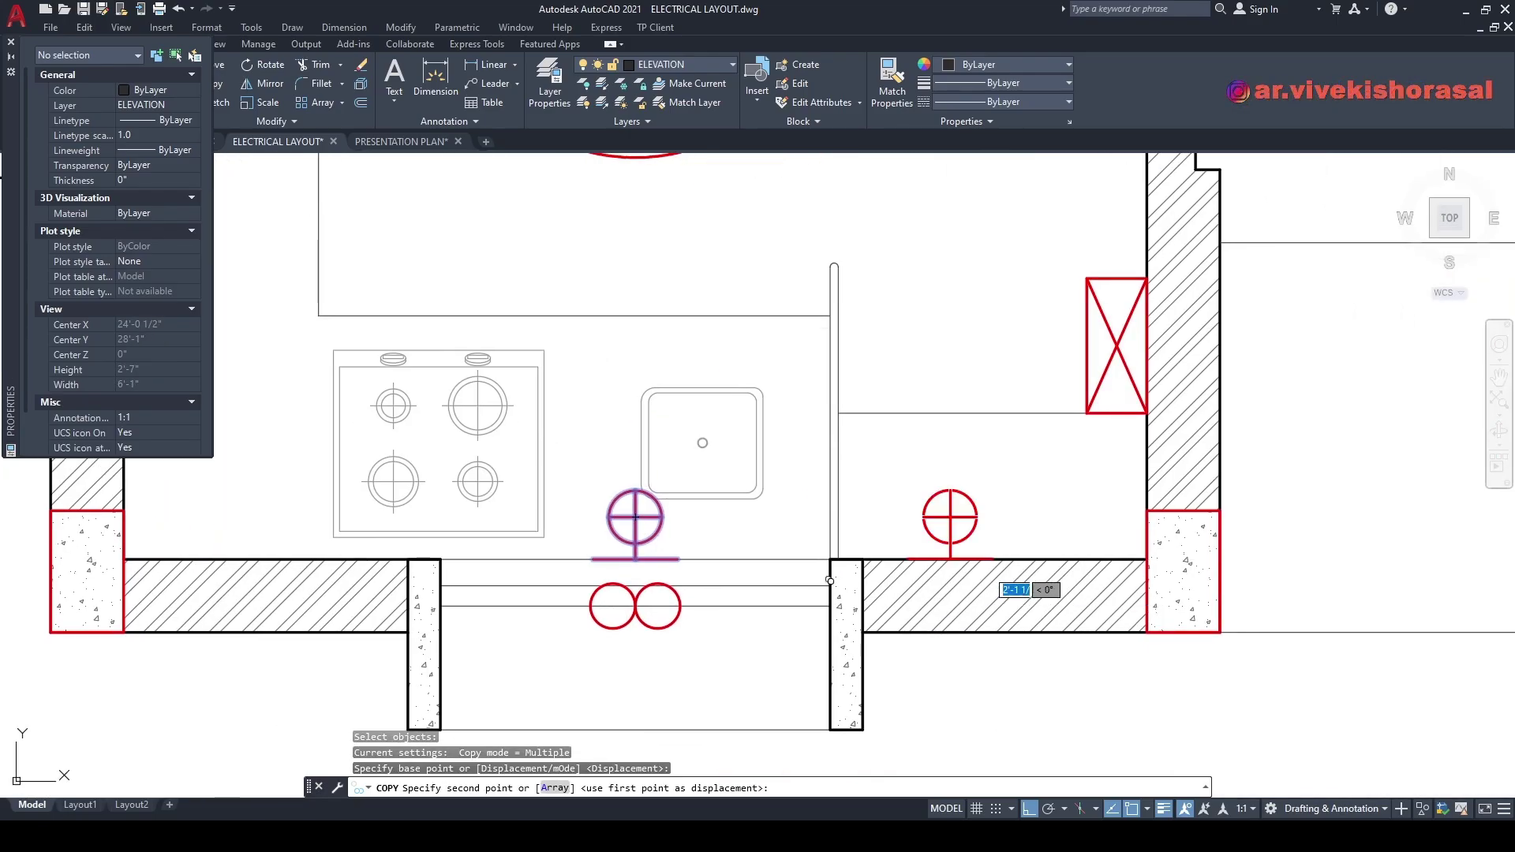
left_click(986, 559)
key("Escape")
- Select the horizontal line between the sink partition and the kitchen wall, above the new wall light symbol
middle_click_drag(964, 547, 922, 603)
left_click(947, 497)
left_click(936, 442)
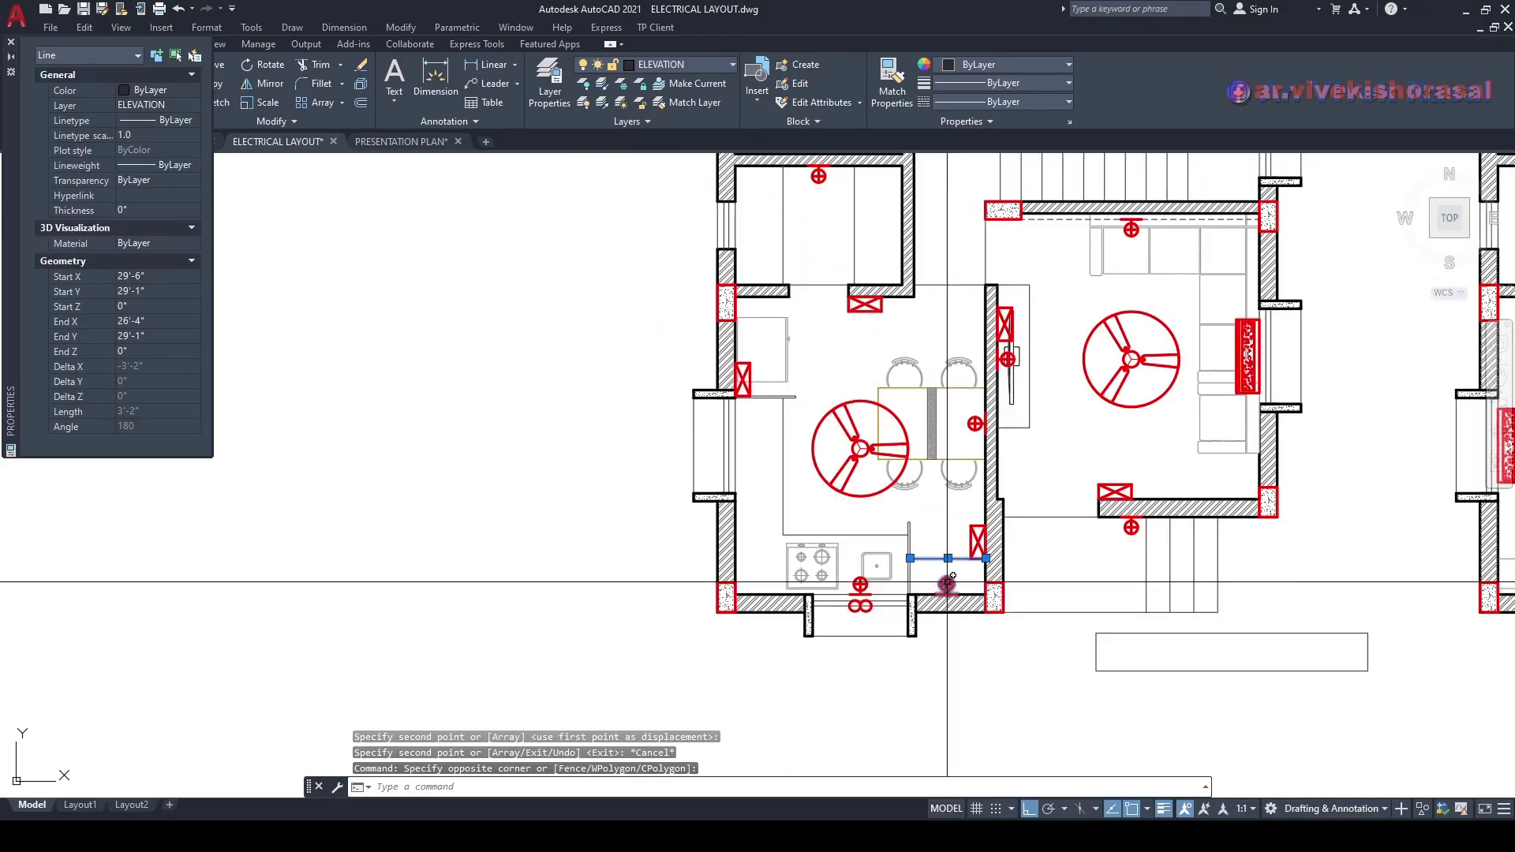
- Copy the crossed-box symbol from the wall above the kitchen-dining room onto the upper side of the lower staircase column
key("Escape")
middle_click_drag(888, 371, 858, 484)
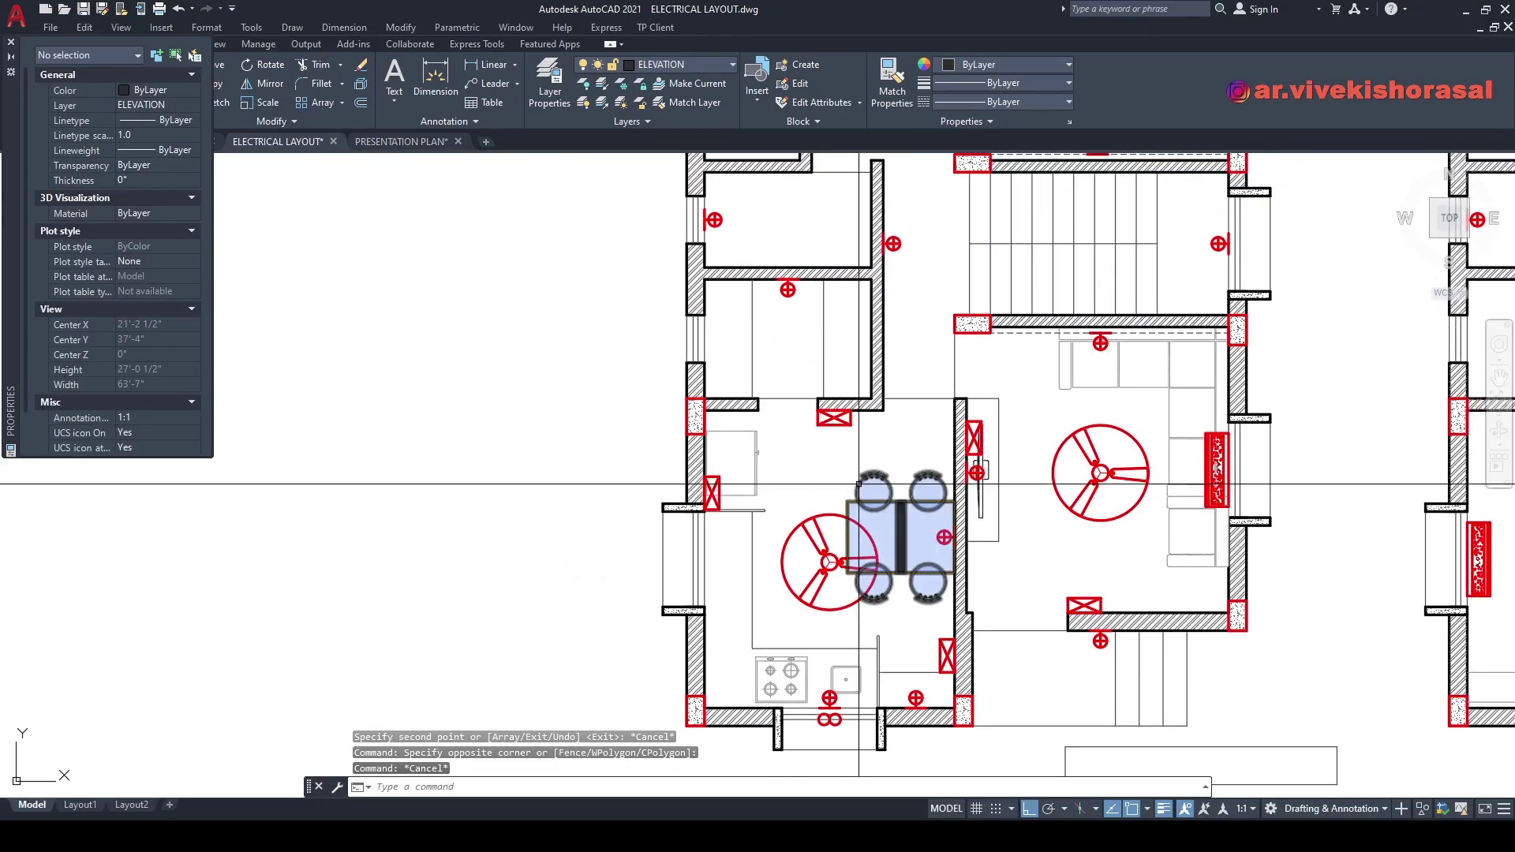
scroll(893, 524, "down", 3)
scroll(914, 526, "up", 1)
middle_click_drag(790, 401, 795, 464)
right_click(839, 532)
left_click(884, 569)
middle_click_drag(877, 577, 861, 501)
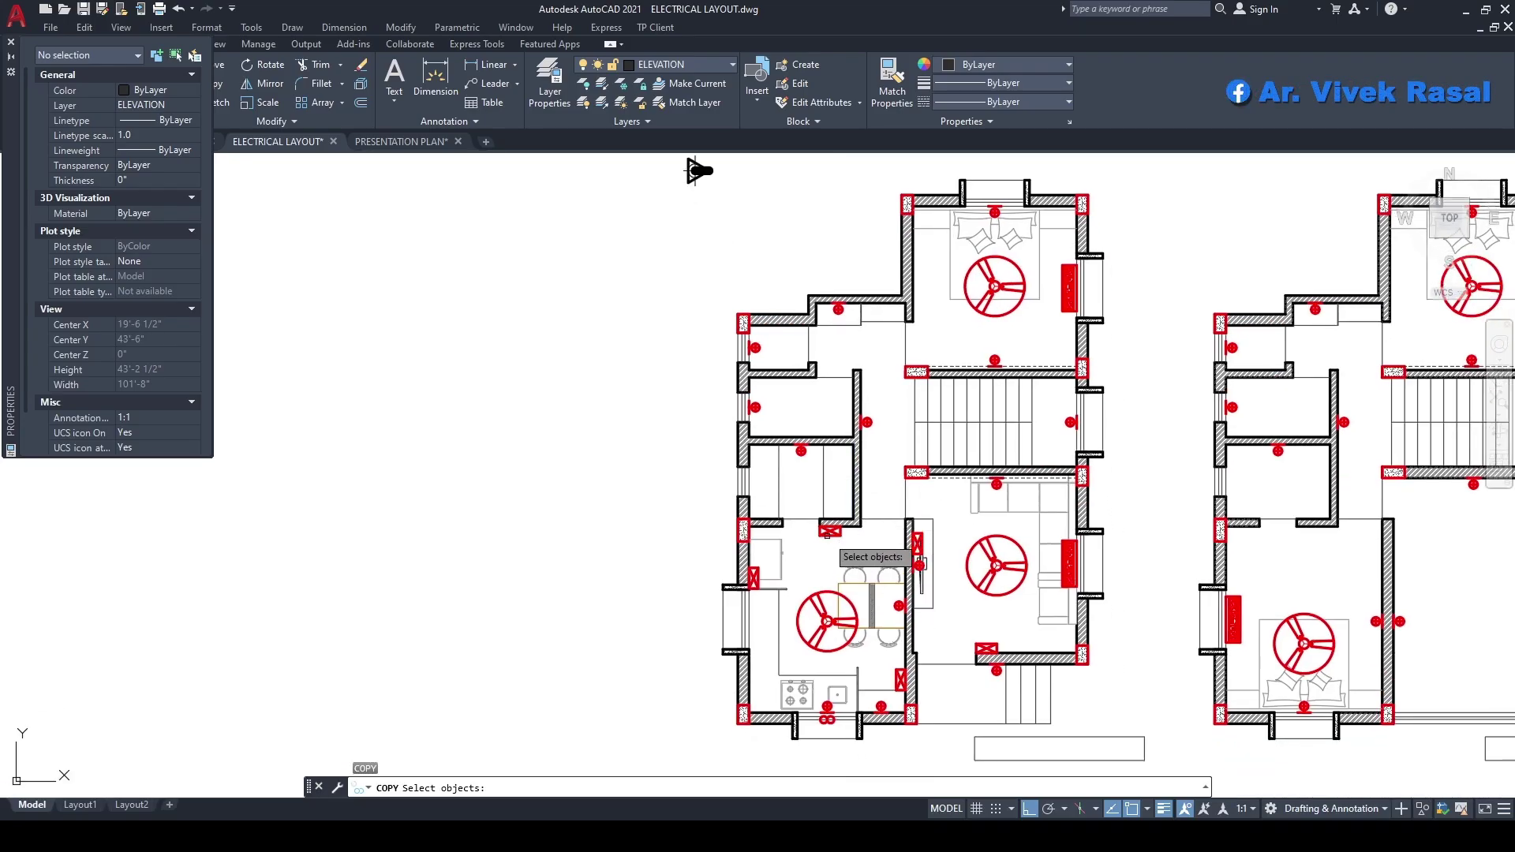
scroll(827, 539, "up", 5)
left_click(821, 553)
key("Return")
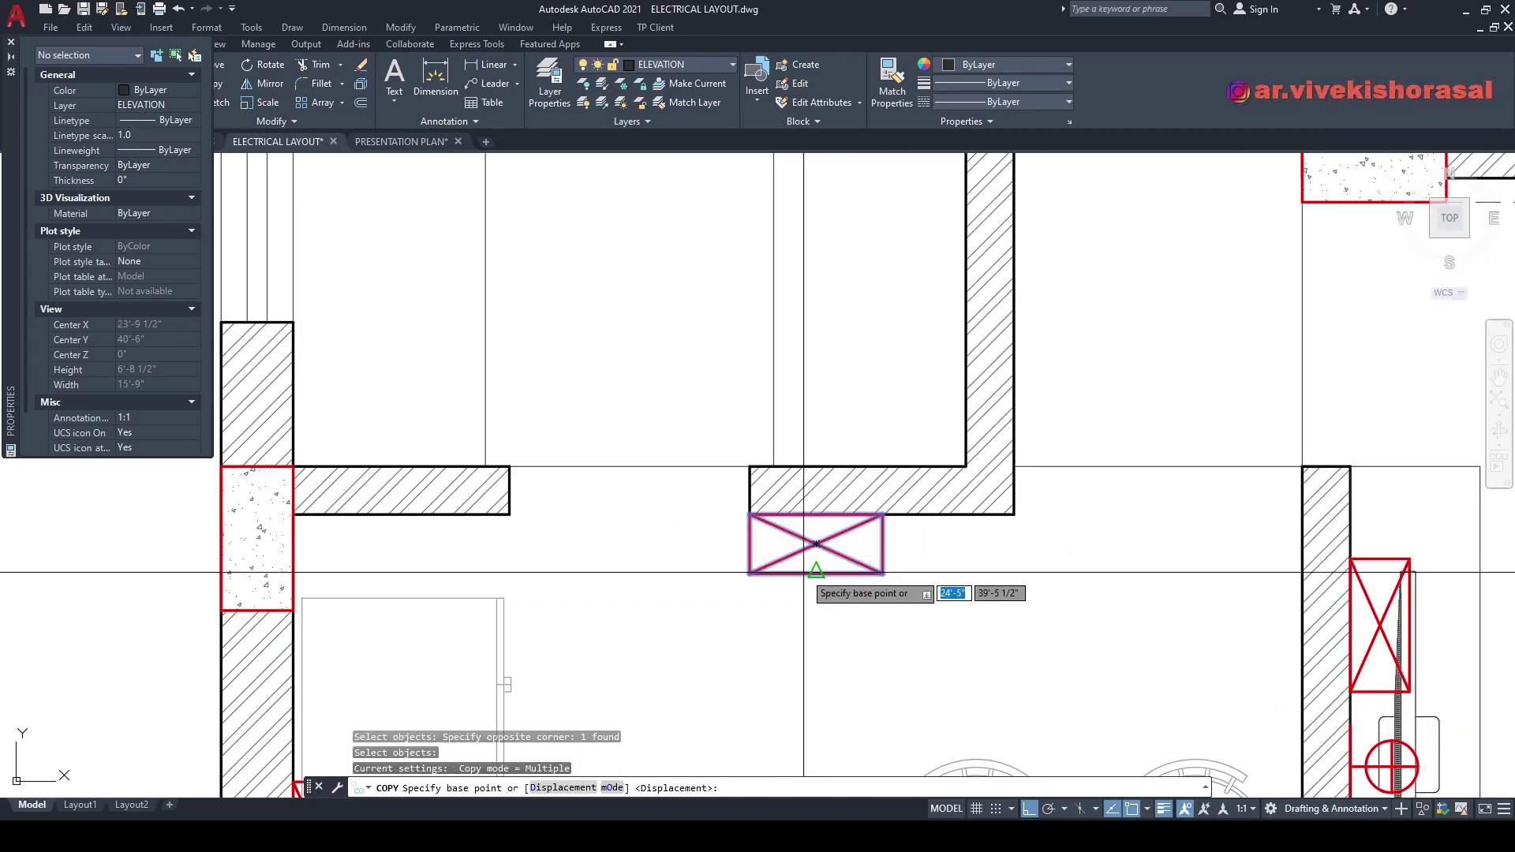
left_click(817, 573)
scroll(816, 574, "down", 4)
scroll(816, 574, "down", 2)
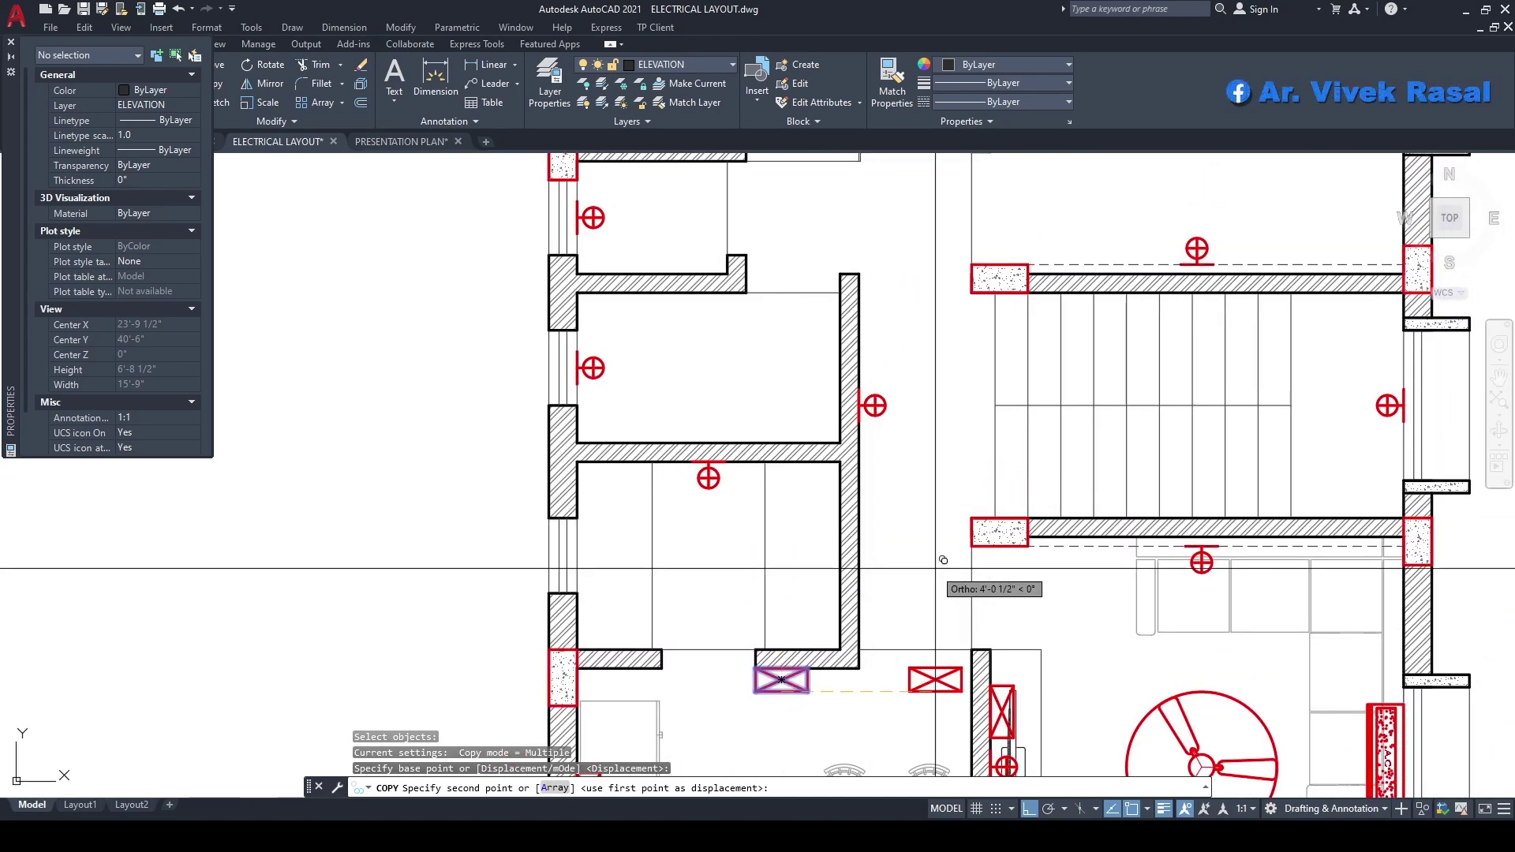
scroll(979, 537, "up", 5)
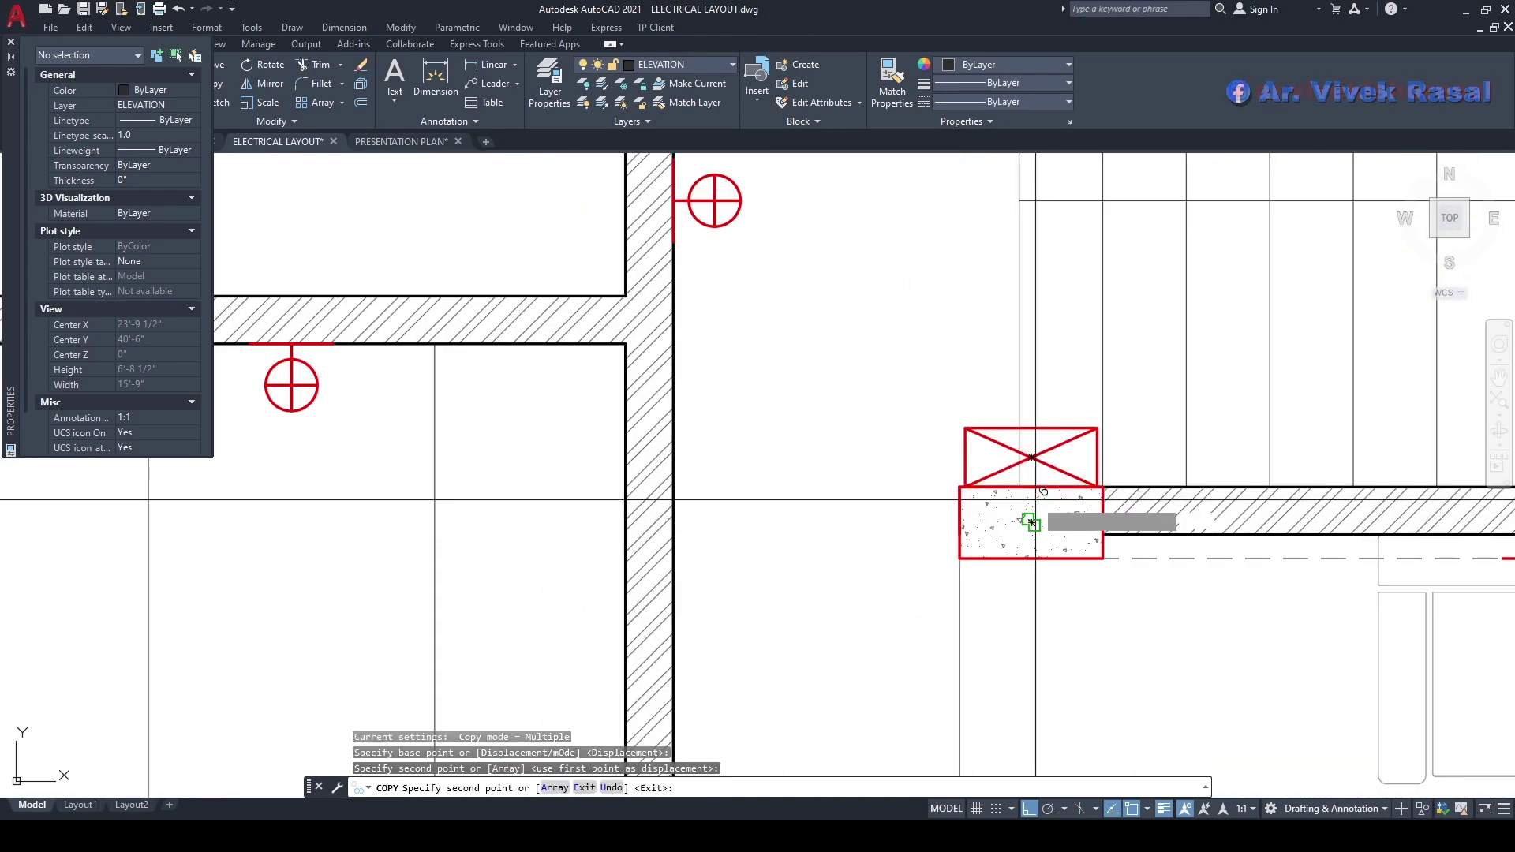
left_click(1031, 488)
key("Escape")
scroll(1021, 518, "down", 4)
middle_click_drag(1014, 518, 957, 525)
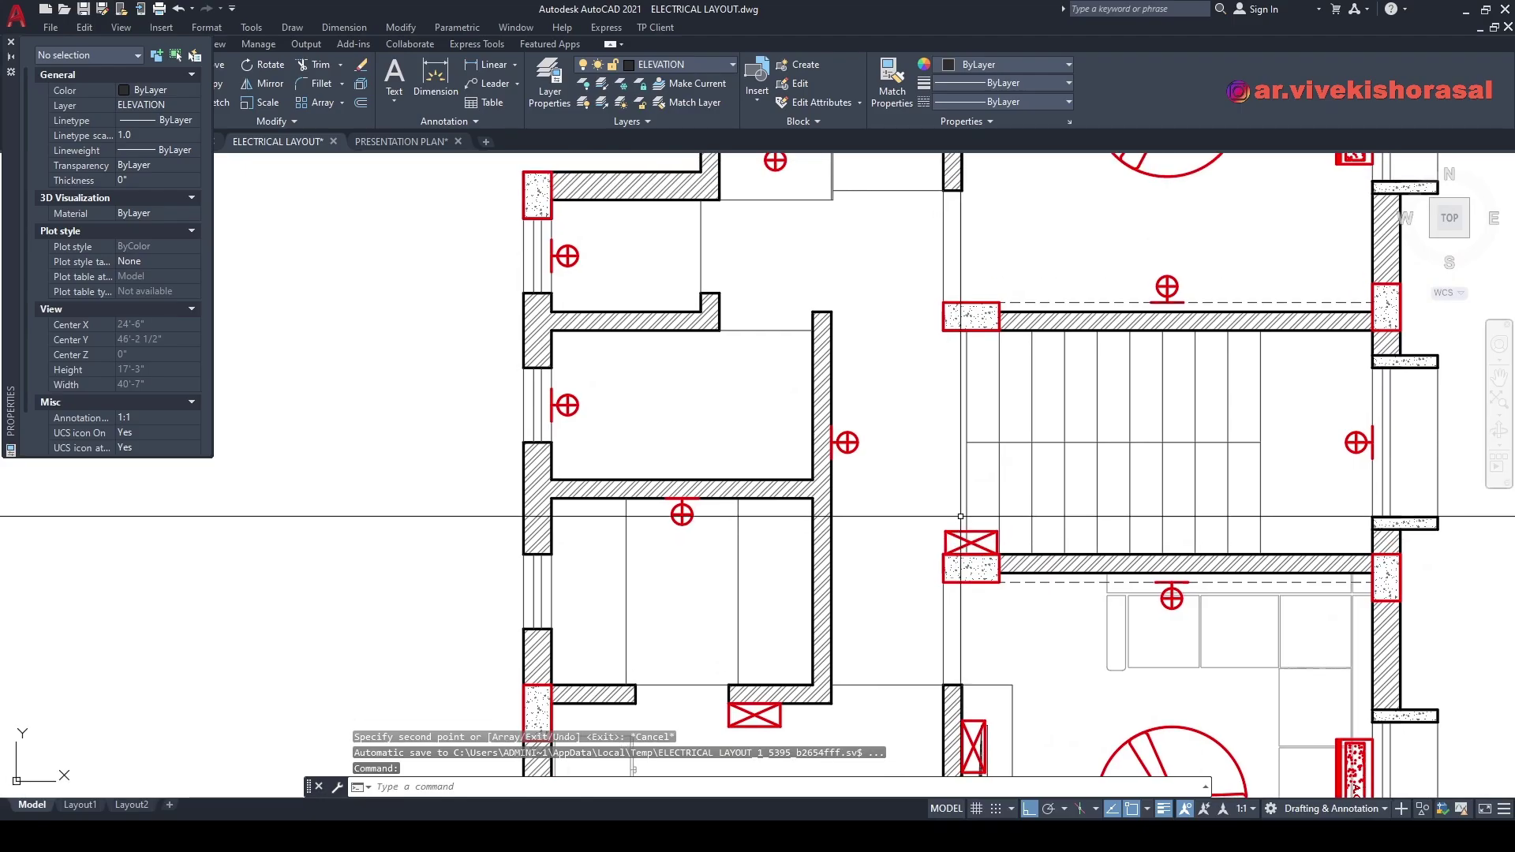
type("m")
key("Return")
scroll(953, 533, "up", 2)
scroll(947, 578, "up", 2)
key("Return")
left_click(922, 514)
key("Escape")
- Move the copied crossed-box symbol from the lower staircase column to the underside of the upper staircase column, aligned with its west corner
type("m")
key("Return")
left_click_drag(936, 440, 1026, 482)
key("Return")
left_click(930, 447)
scroll(927, 426, "down", 5)
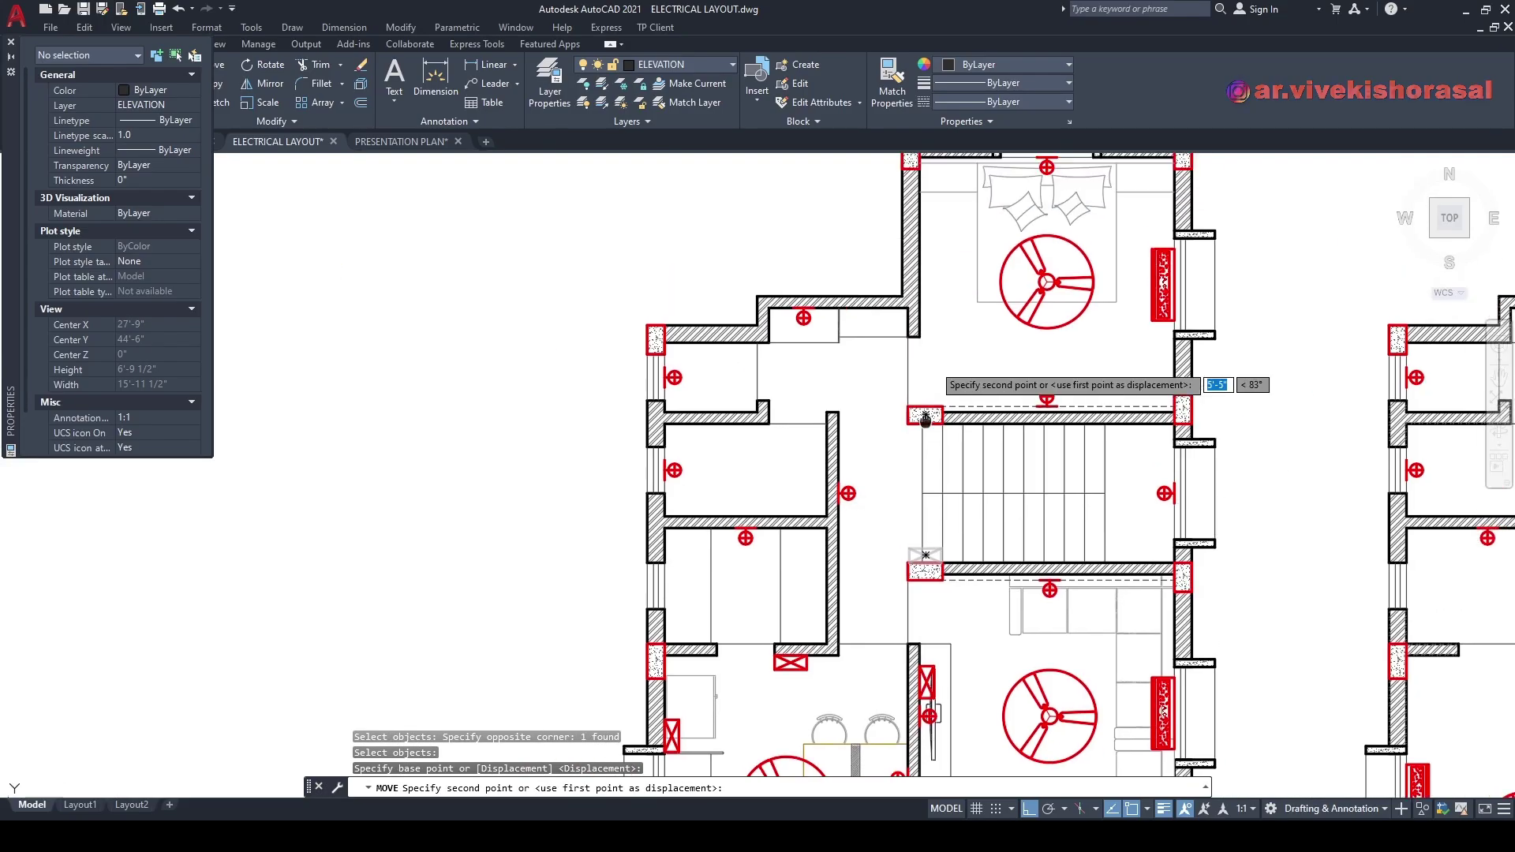
scroll(927, 417, "up", 5)
left_click(882, 404)
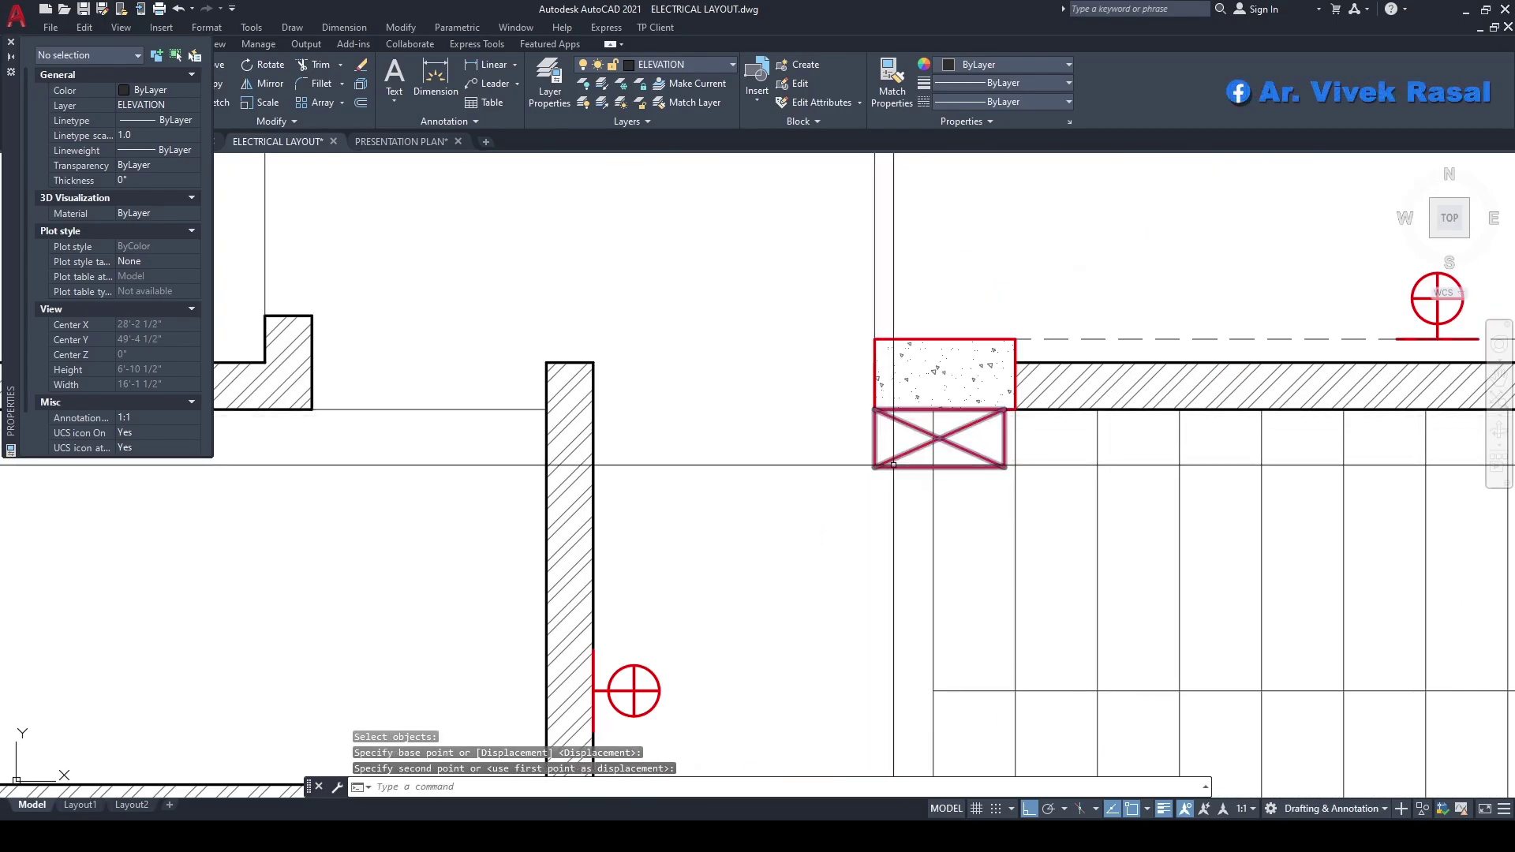
- Copy the crossed-box symbol from the upper staircase column into the open passage south of the washbasin counter
scroll(896, 465, "down", 4)
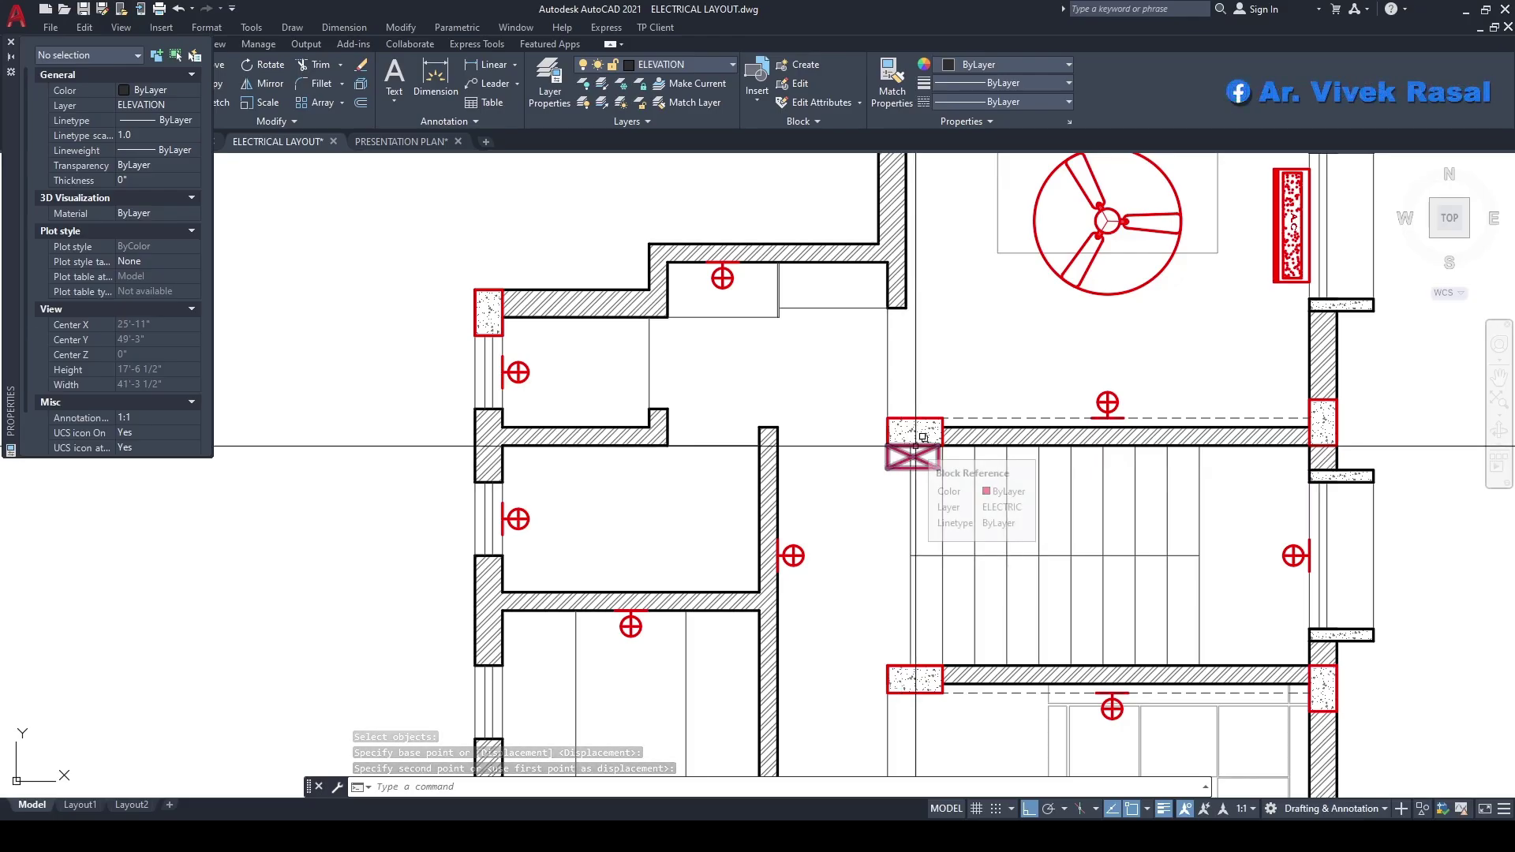
middle_click_drag(903, 608, 909, 535)
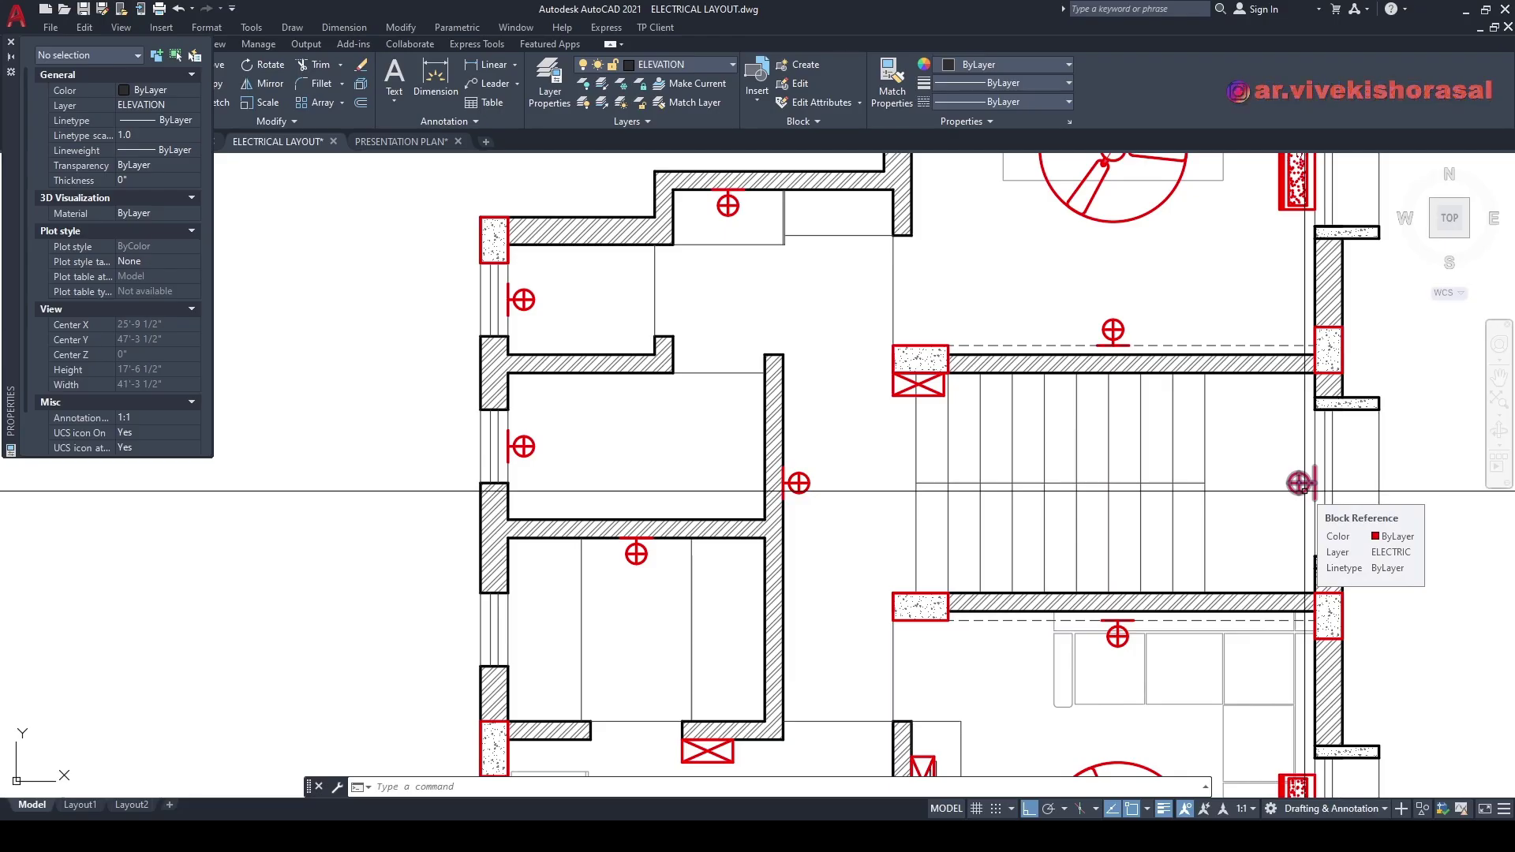
scroll(1301, 484, "down", 2)
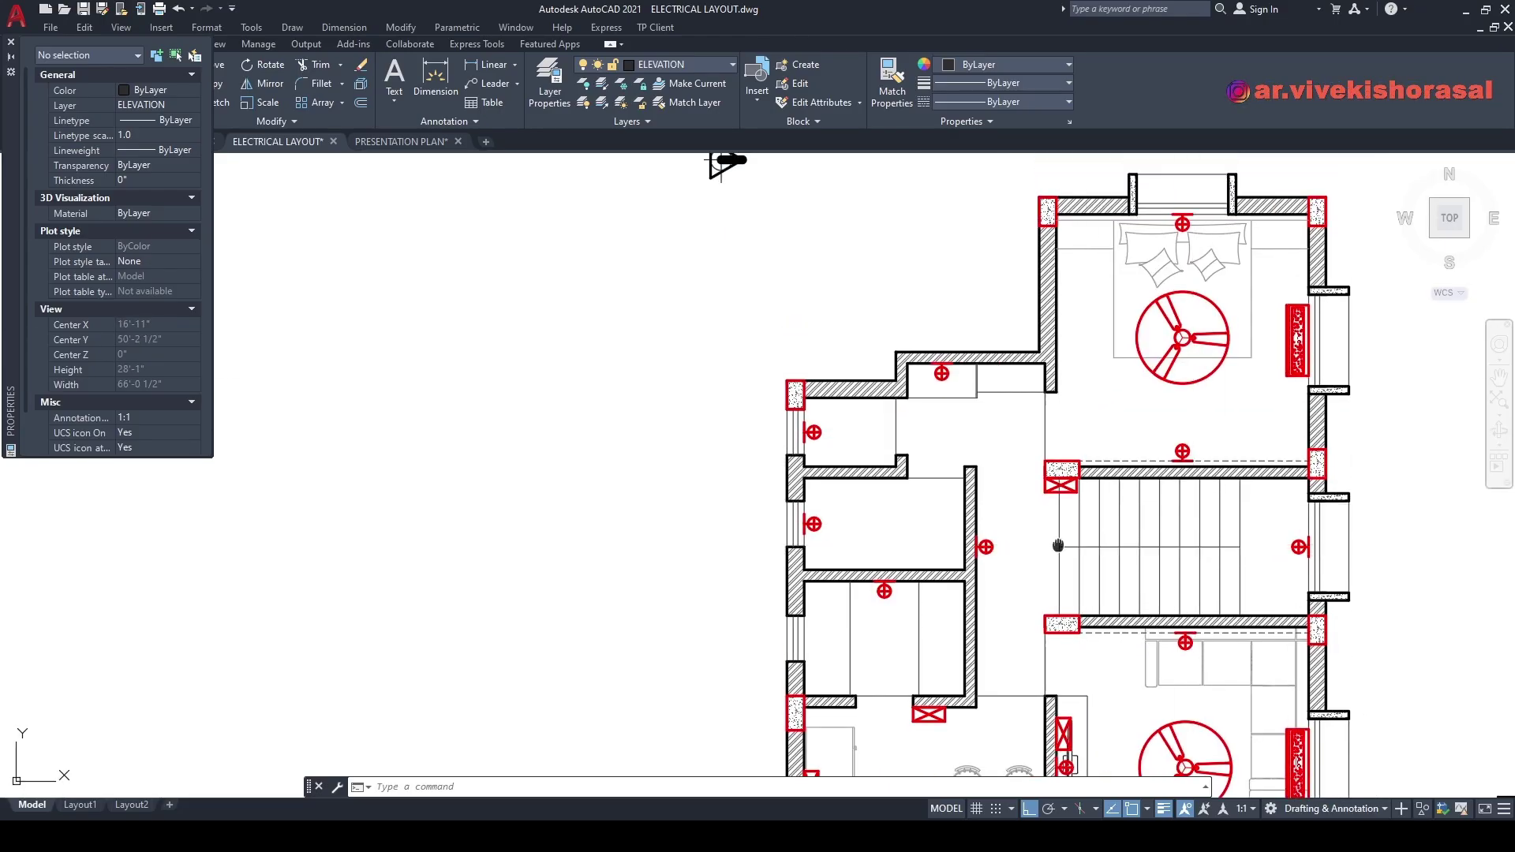
middle_click_drag(1059, 545, 1033, 522)
right_click(1035, 521)
left_click(1077, 546)
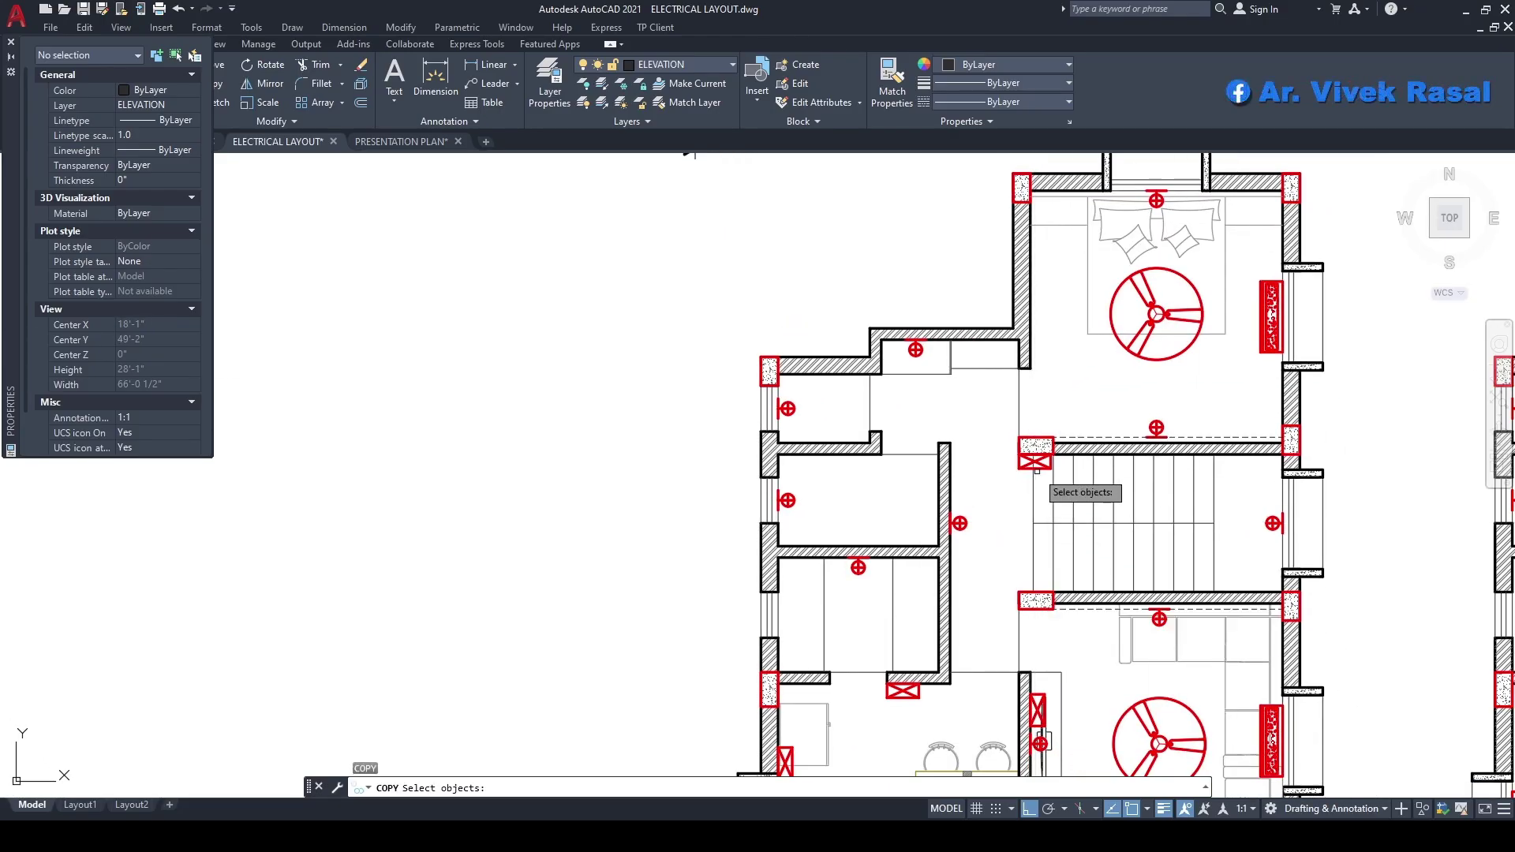
scroll(1003, 473, "up", 4)
left_click_drag(1053, 545, 1022, 539)
key("Return")
left_click(1034, 546)
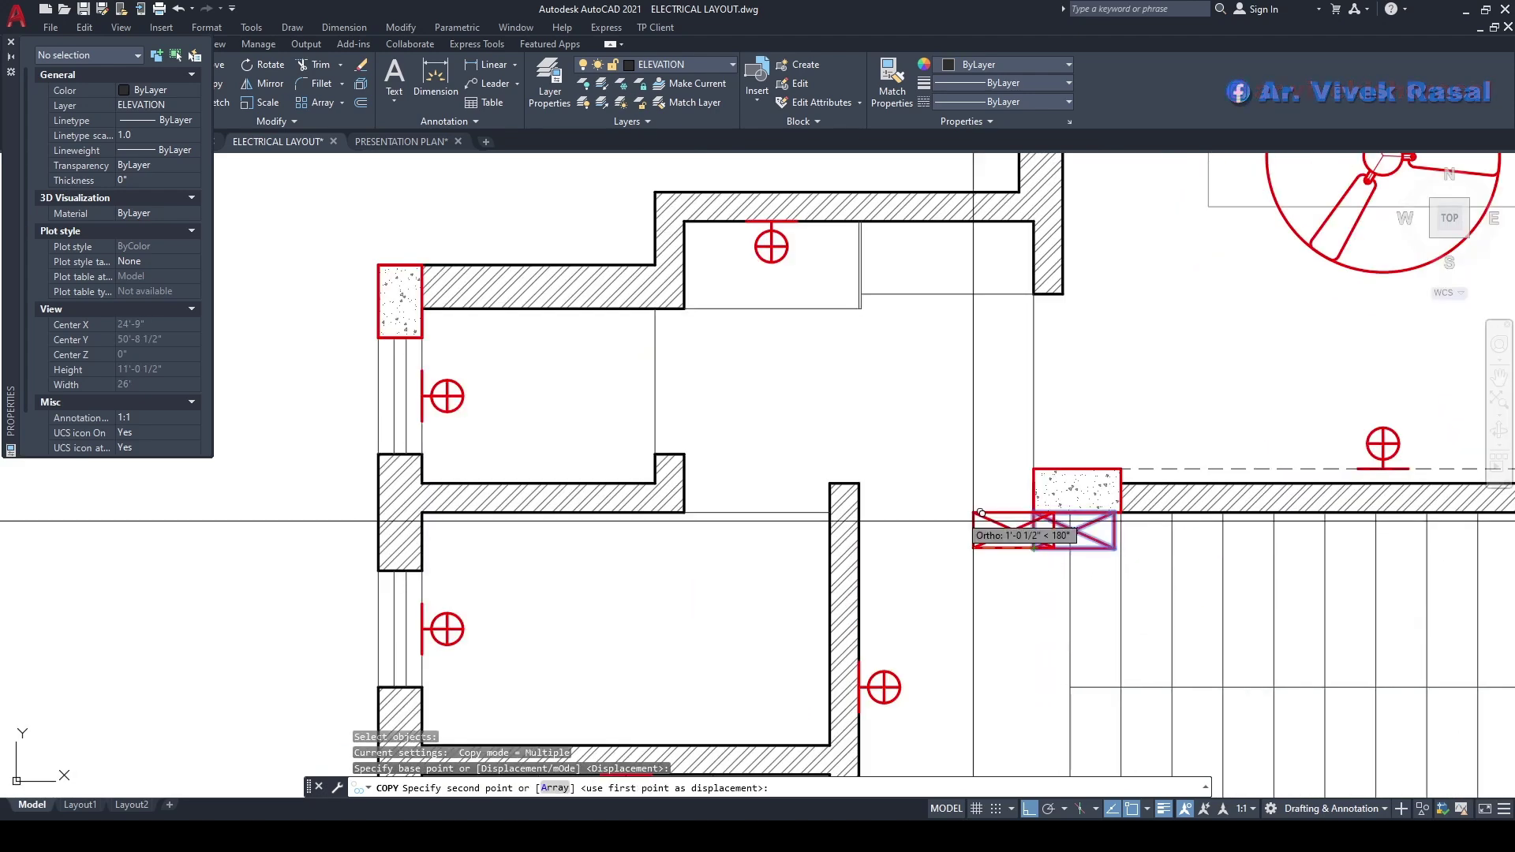
middle_click_drag(842, 434, 1025, 490)
key("F8")
left_click(908, 458)
key("Escape")
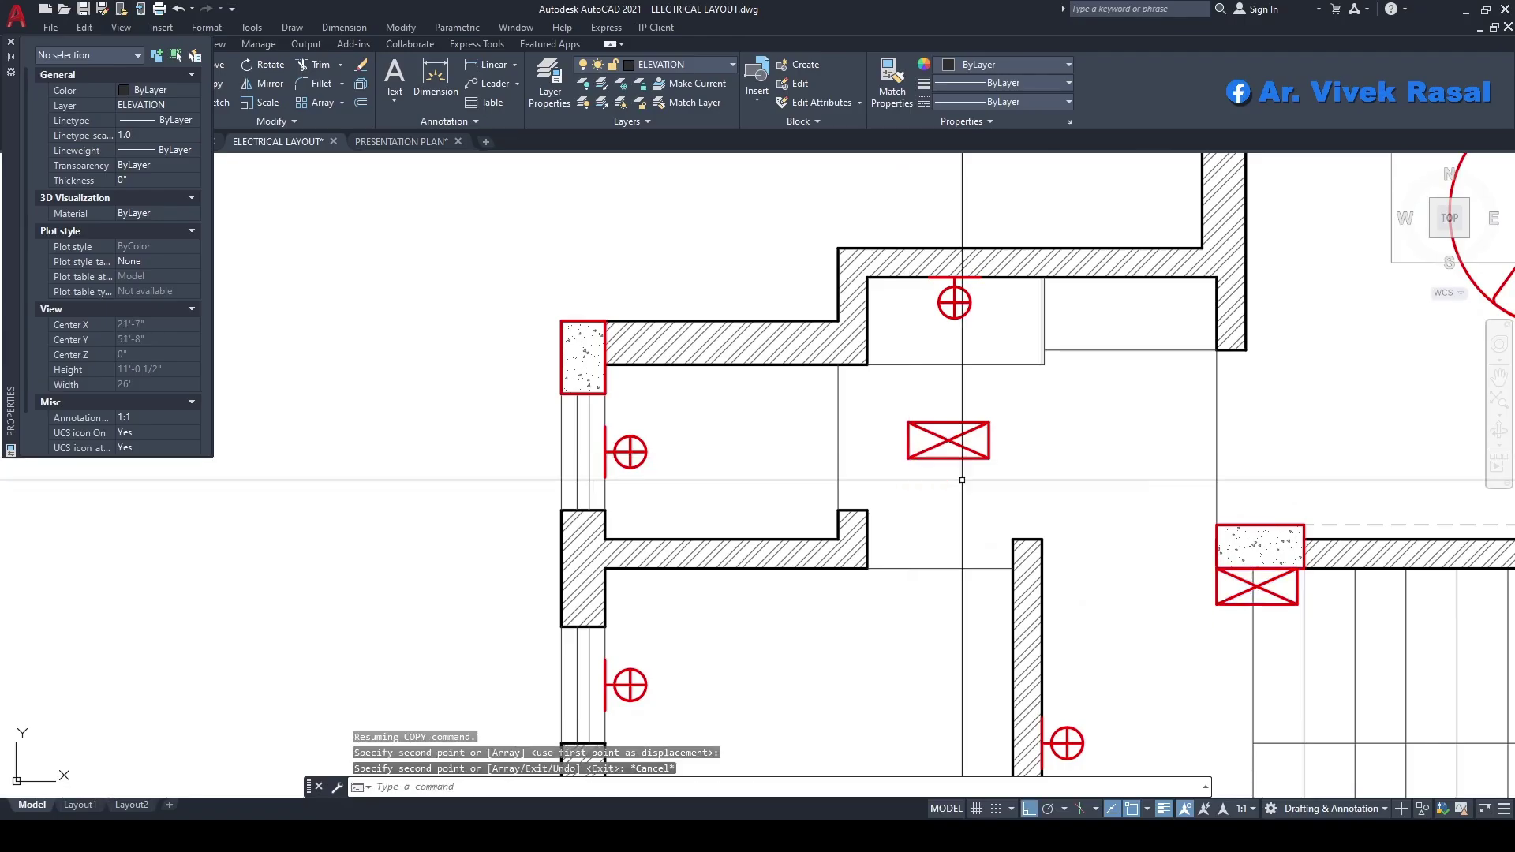
- Rotate the crossed-box copy in the passage so that it stands vertically
type("RO")
scroll(949, 472, "up", 2)
left_click(947, 470)
left_click(917, 410)
key("space")
left_click(949, 421)
left_click(960, 344)
- Move the vertical crossed-box symbol by its lower west corner onto the wall corner at the west end of the washbasin counter
type("m")
left_click(975, 487)
left_click(951, 458)
key("space")
left_click(928, 359)
key("space")
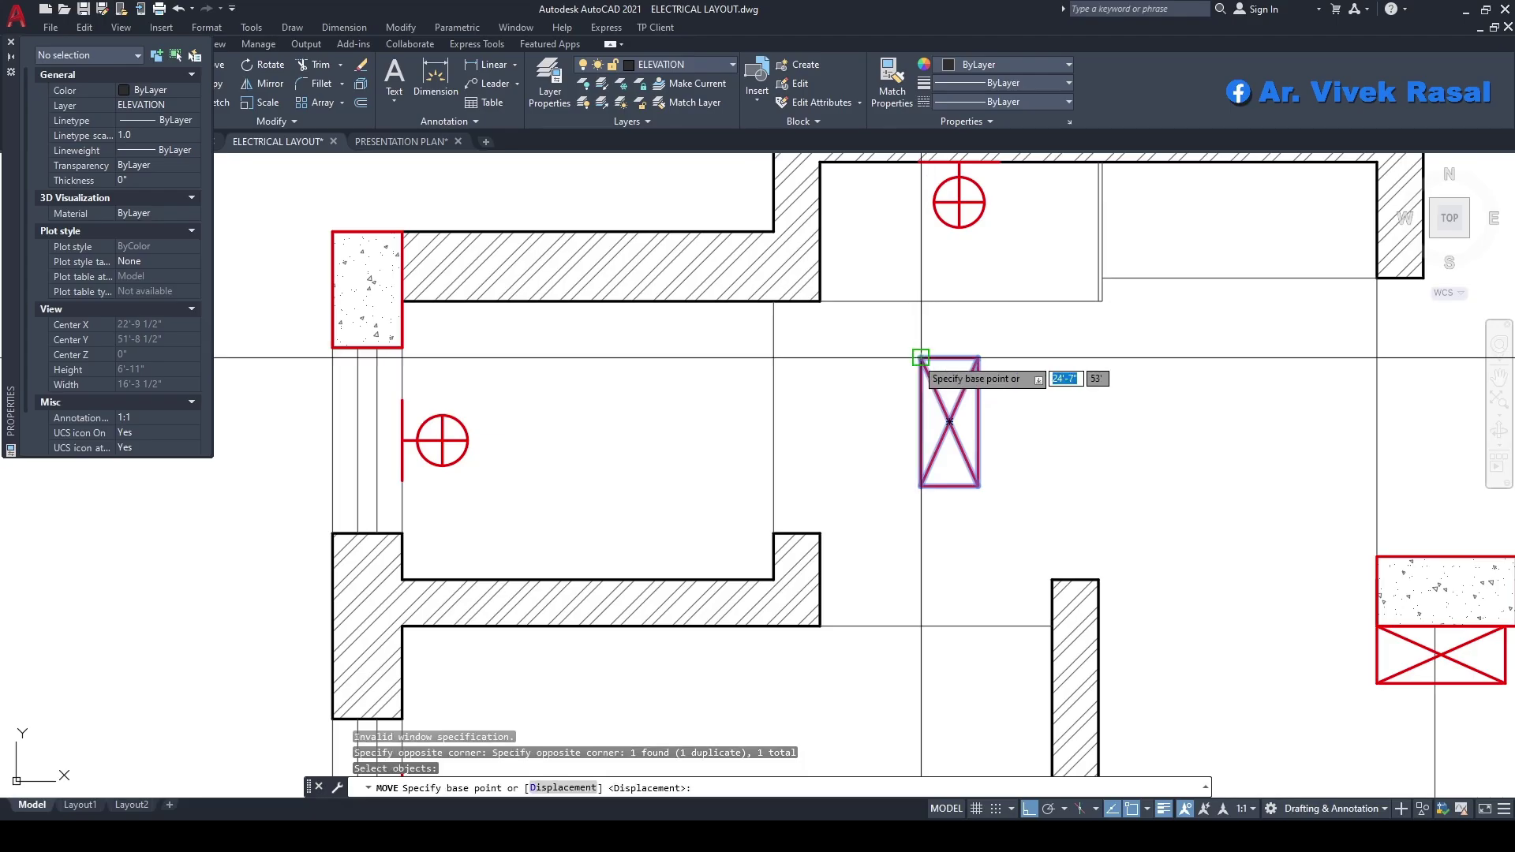
left_click(921, 487)
left_click(820, 301)
scroll(880, 373, "down", 2)
key("Escape")
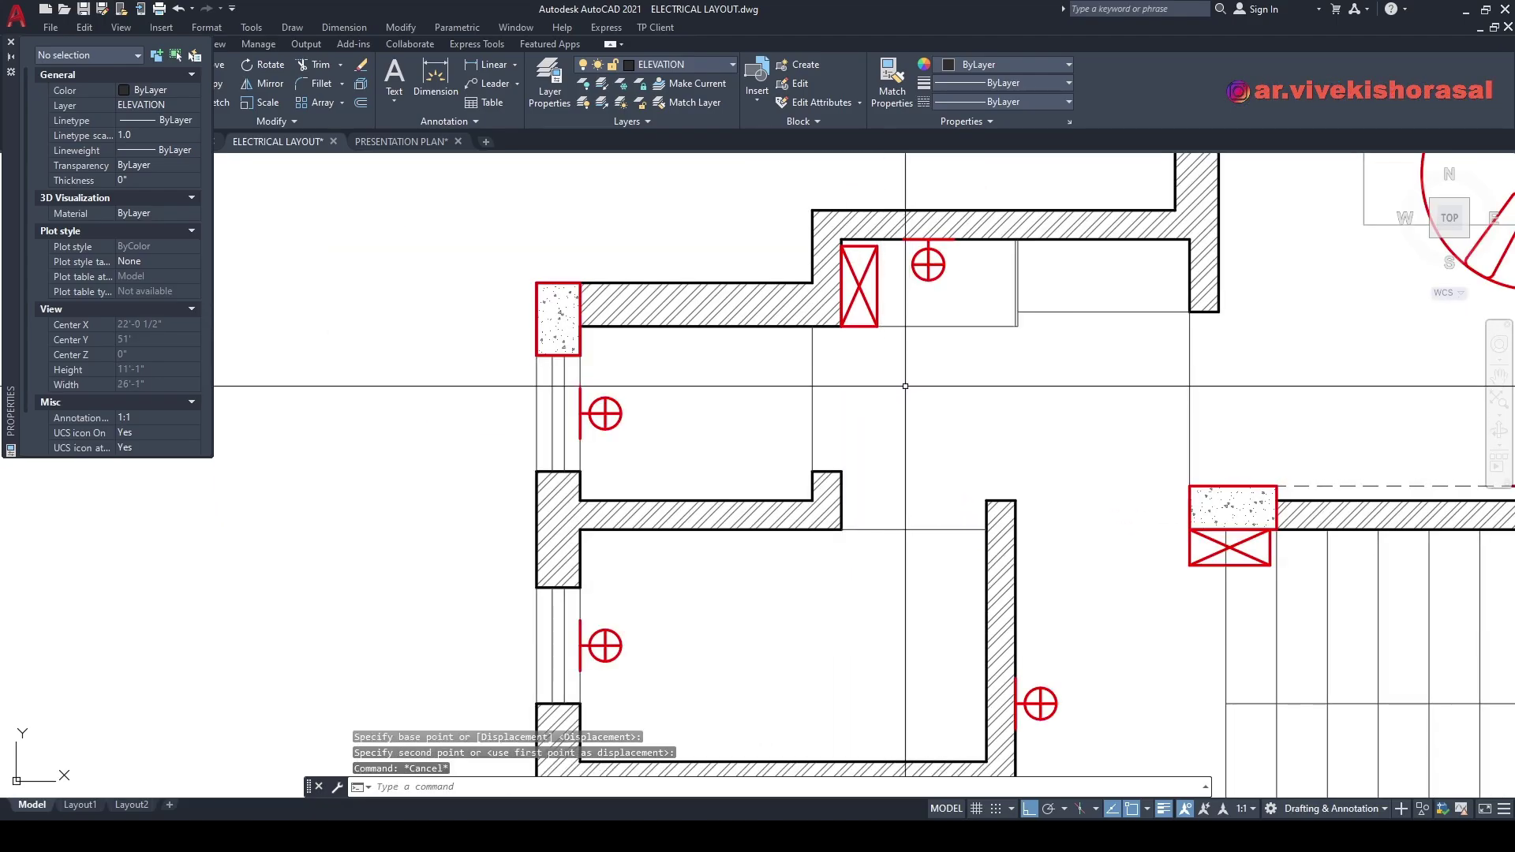
- Copy the double-circle symbol from the kitchen window into the upper toilet, beside its wall light symbol
middle_click_drag(867, 270, 862, 332)
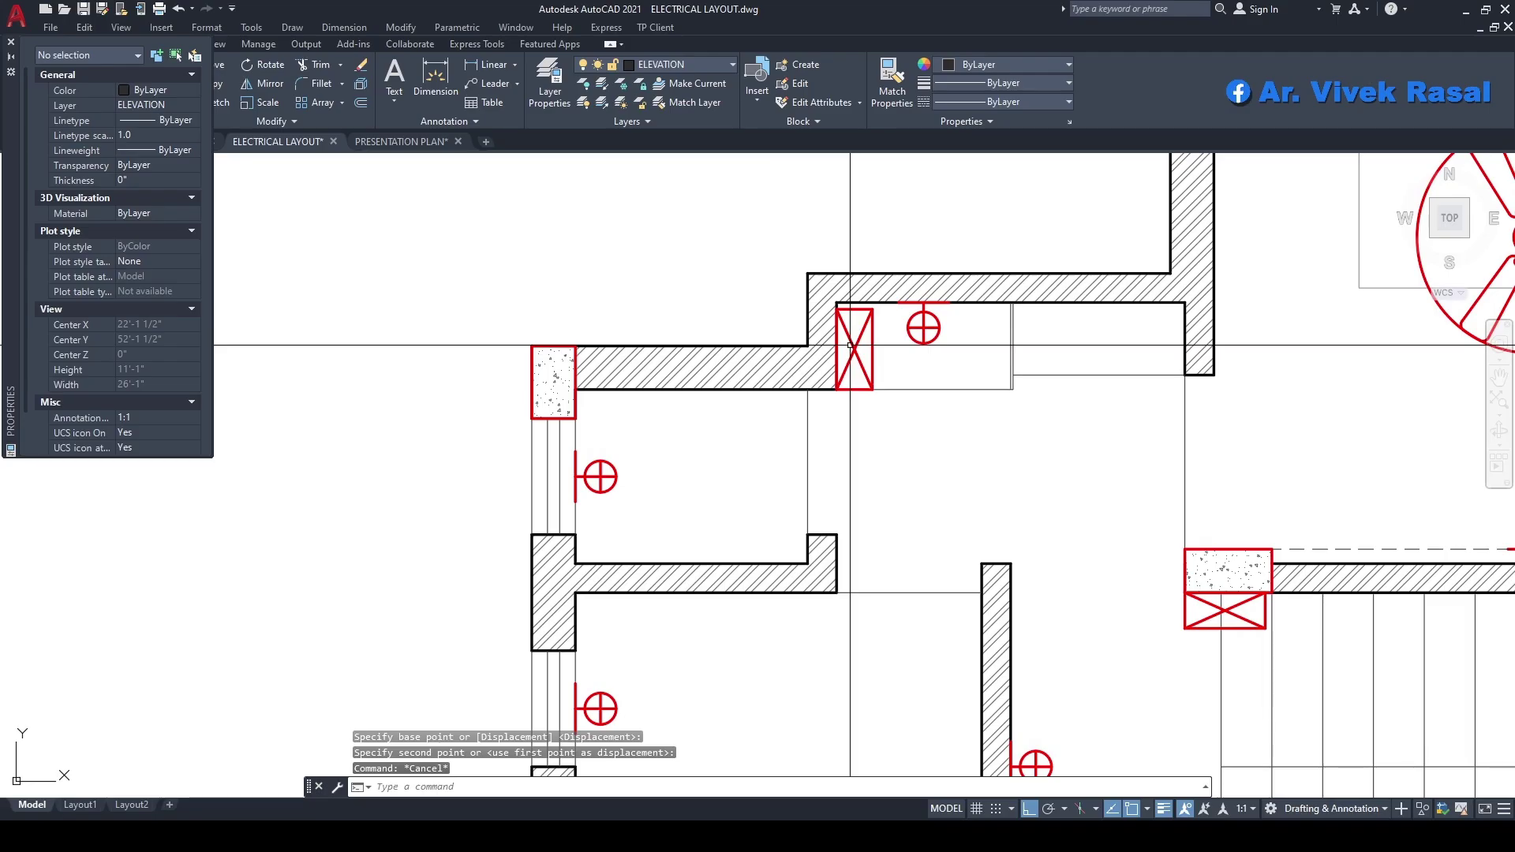
middle_click_drag(909, 464, 967, 375)
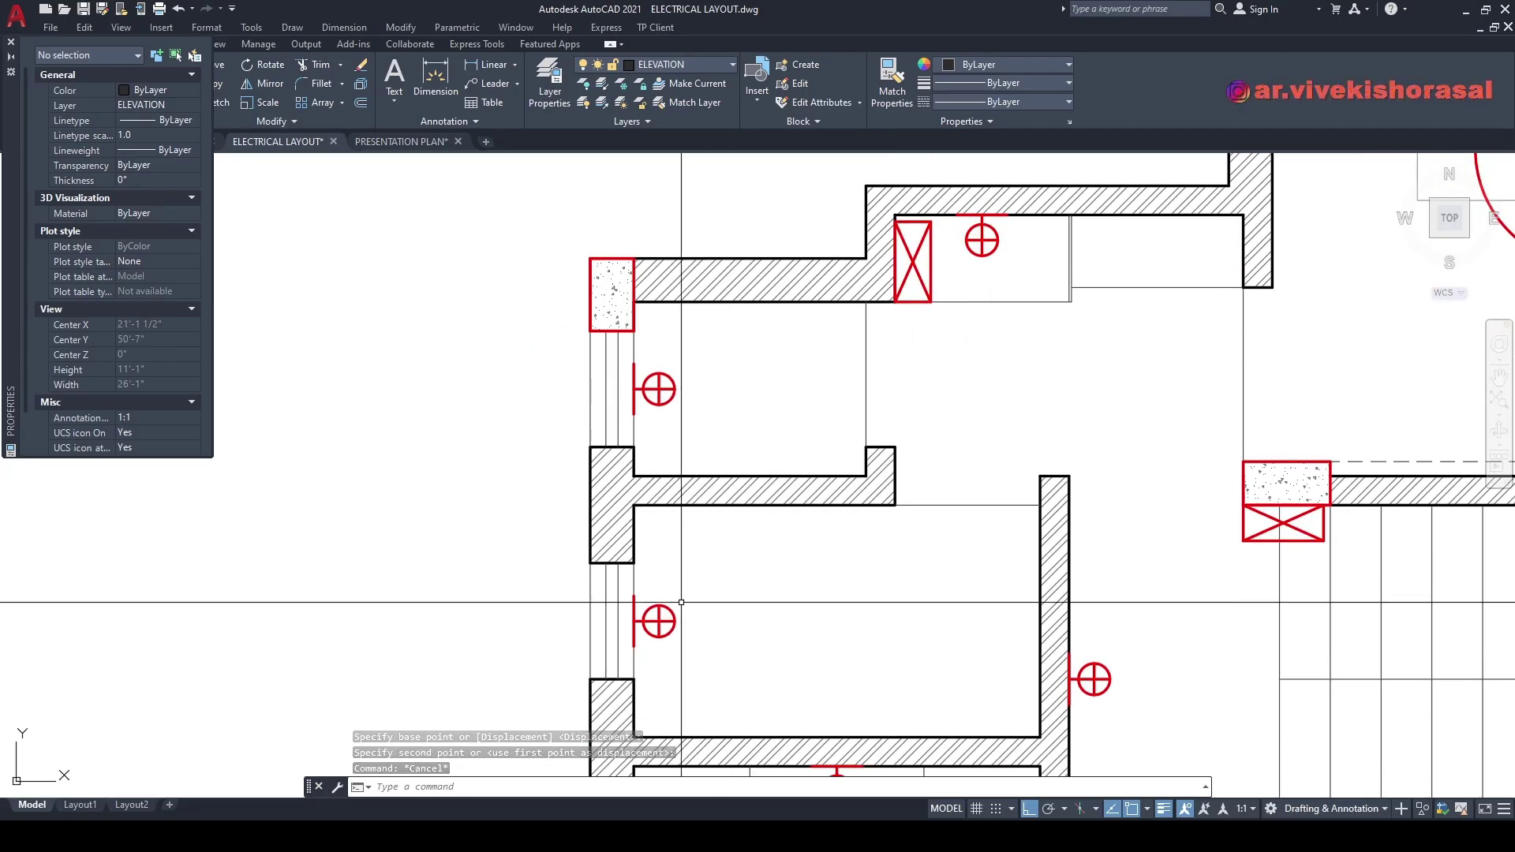
scroll(701, 545, "down", 2)
middle_click_drag(751, 538, 765, 440)
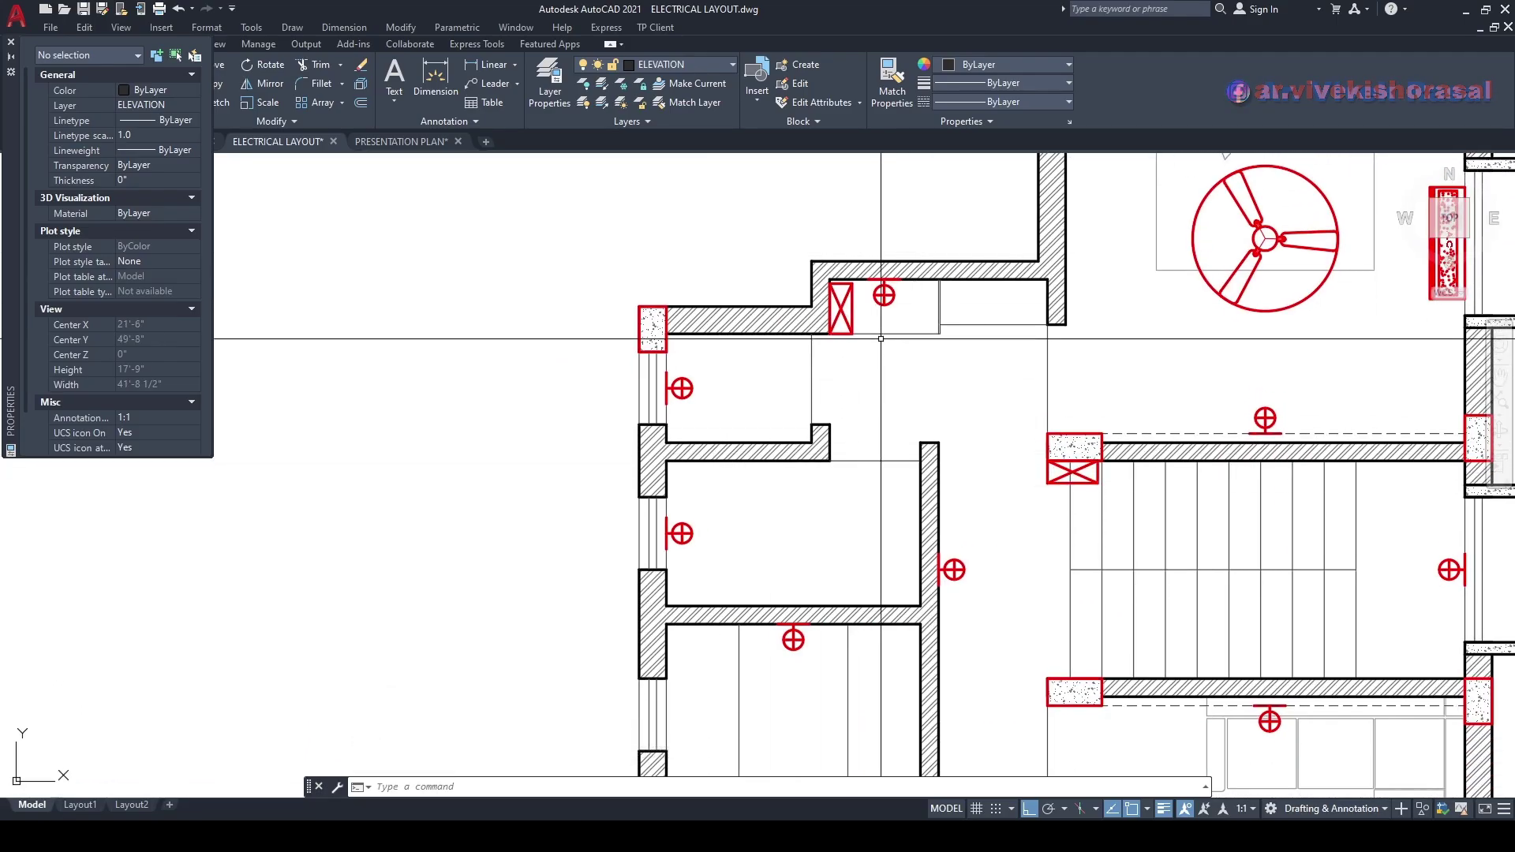
scroll(913, 405, "down", 2)
type("o")
key("Return")
scroll(910, 409, "down", 3)
scroll(942, 512, "up", 12)
scroll(942, 512, "up", 2)
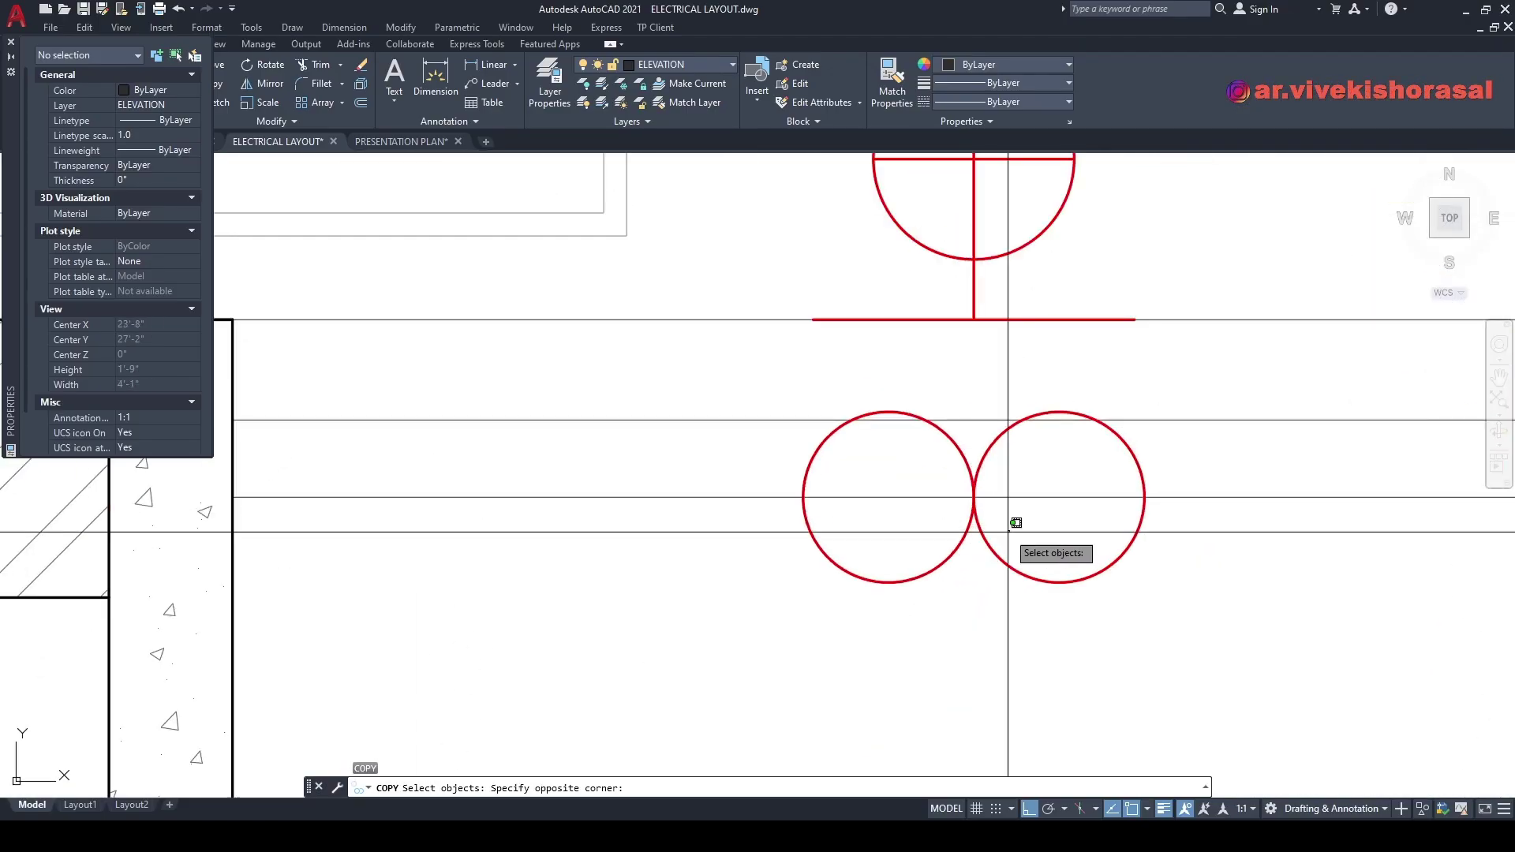
left_click(1011, 531)
left_click(915, 550)
key("Return")
left_click(974, 498)
scroll(972, 497, "down", 3)
middle_click_drag(941, 237, 1020, 645)
scroll(1020, 645, "down", 4)
middle_click_drag(957, 336, 991, 668)
middle_click_drag(908, 307, 908, 754)
scroll(910, 677, "up", 4)
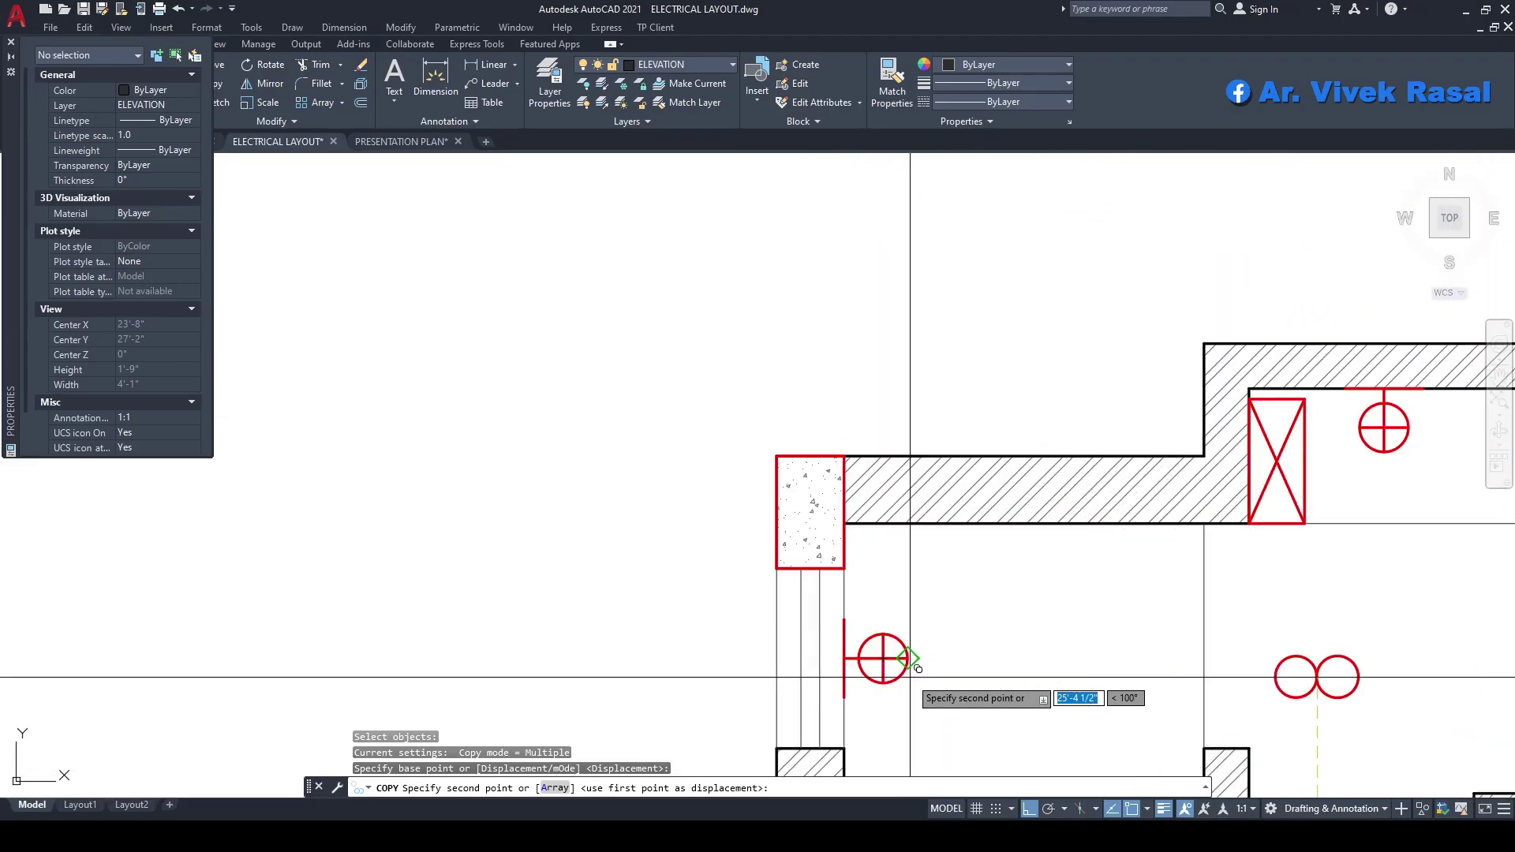
left_click(982, 642, "shift")
key("Escape")
- Rotate the double-circle copy in the upper toilet to vertical about the point where its circles touch
middle_click_drag(1028, 671, 962, 633)
type("r")
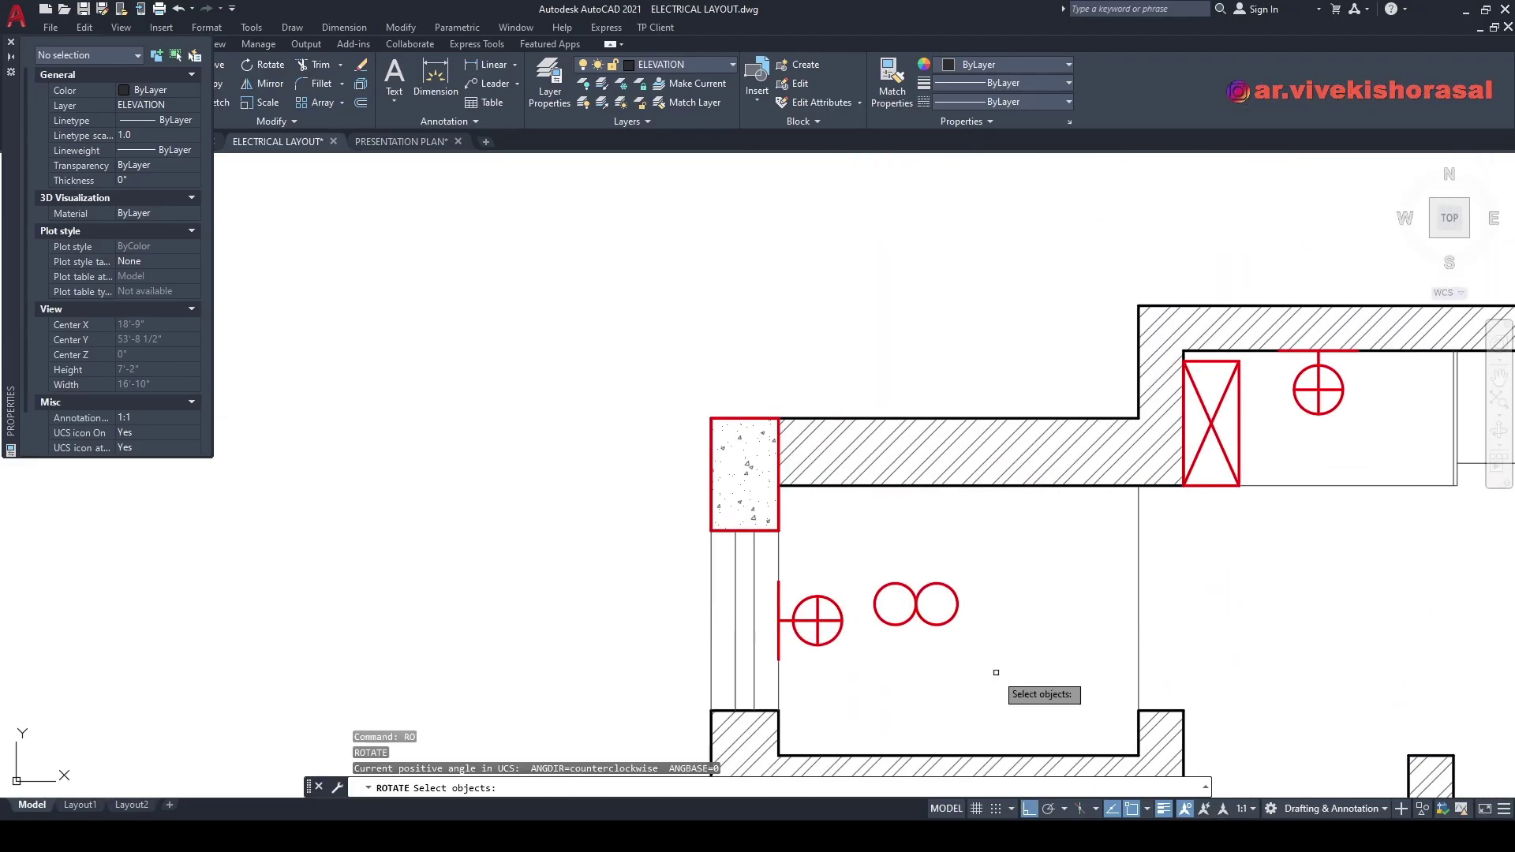
scroll(991, 671, "up", 2)
left_click(958, 642)
left_click(839, 526)
middle_click_drag(864, 644, 904, 585)
scroll(1196, 310, "down", 2)
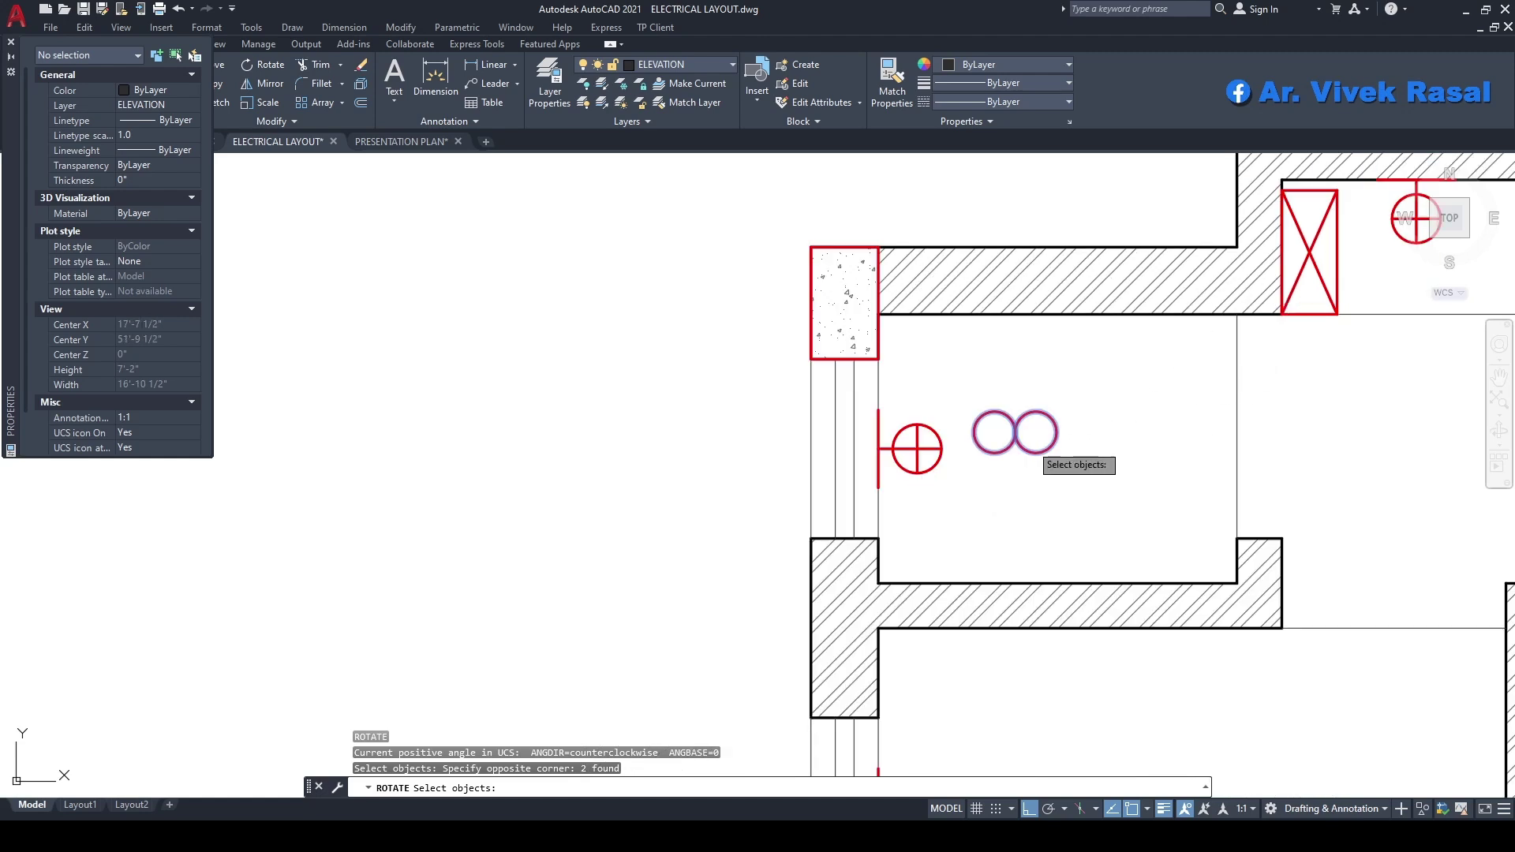
key("Return")
left_click(1015, 432)
left_click(1015, 509)
- Move the vertical double-circle symbol by its touching point into the upper toilet's window opening
type("m")
key("Return")
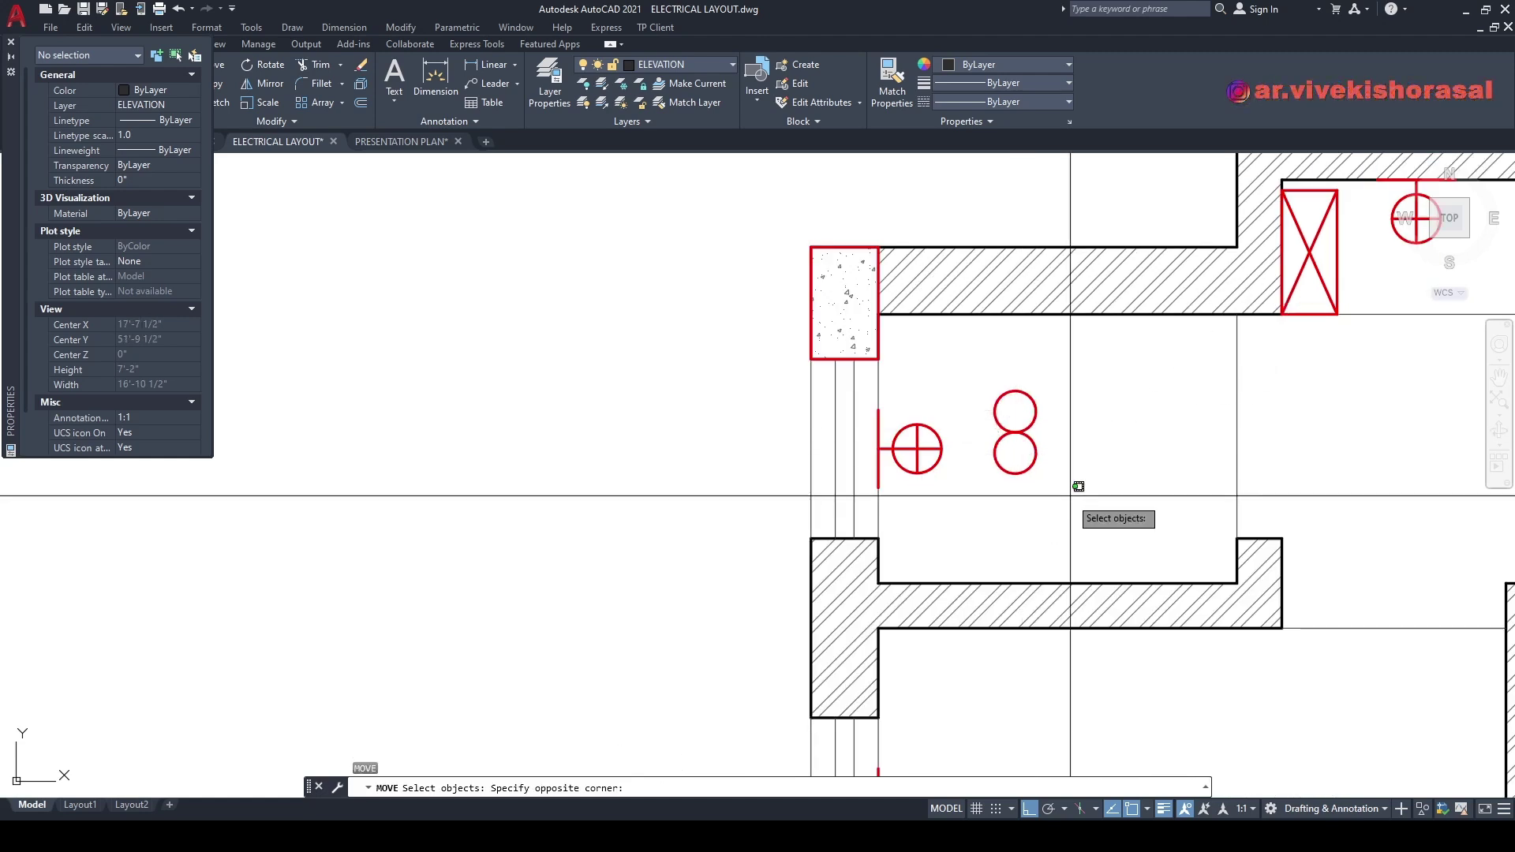
key("Return")
left_click(1015, 433)
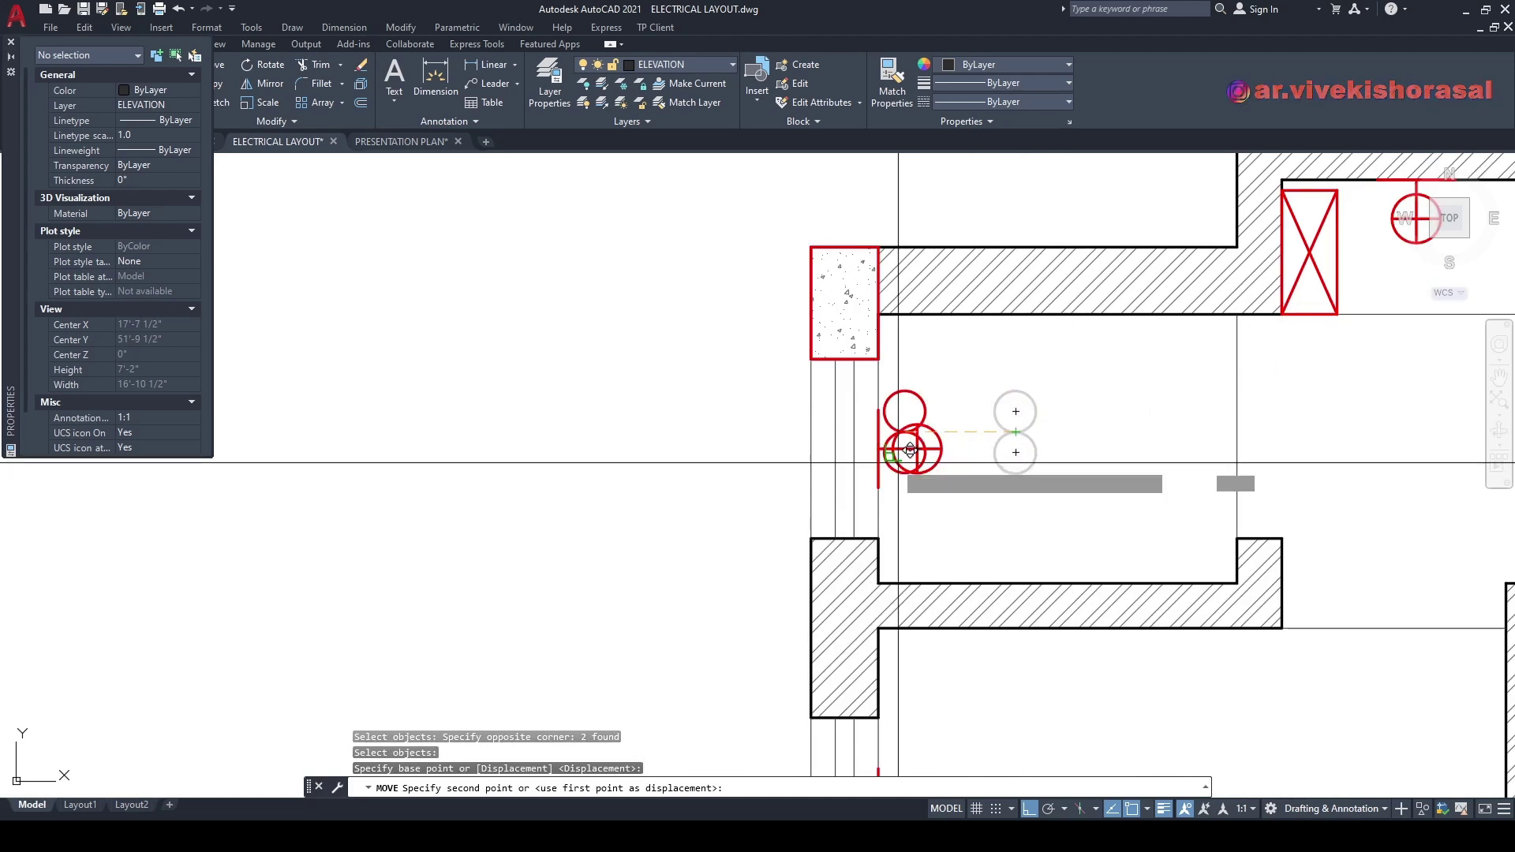
left_click(839, 442)
- Copy the crossed-box symbol from the upper staircase column to the lower end corner of the upper bedroom's west wall
scroll(910, 521, "down", 4)
scroll(910, 522, "down", 5)
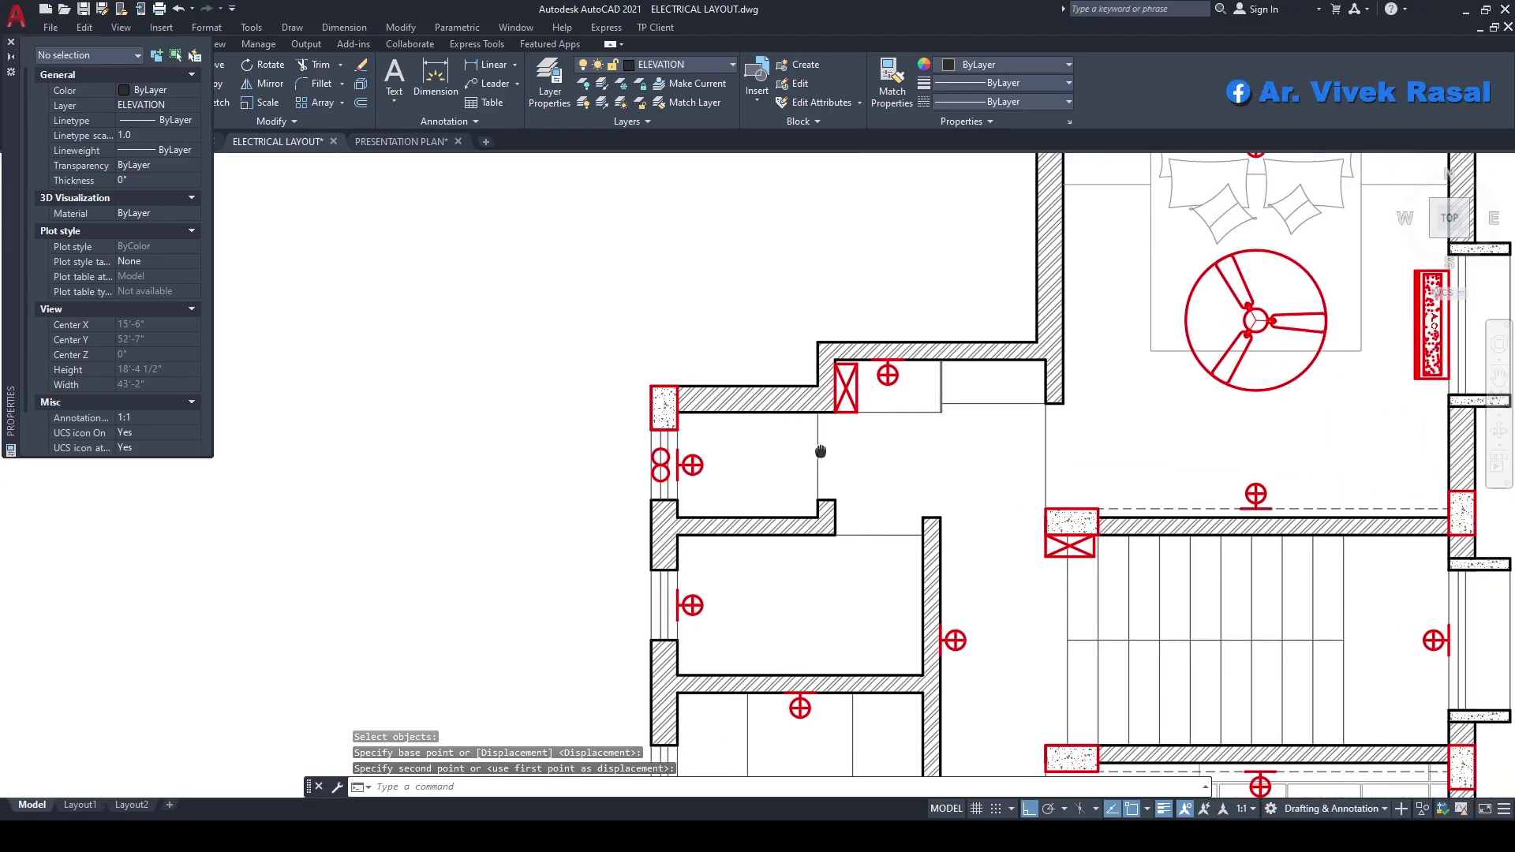
middle_click_drag(948, 445, 910, 500)
type("o")
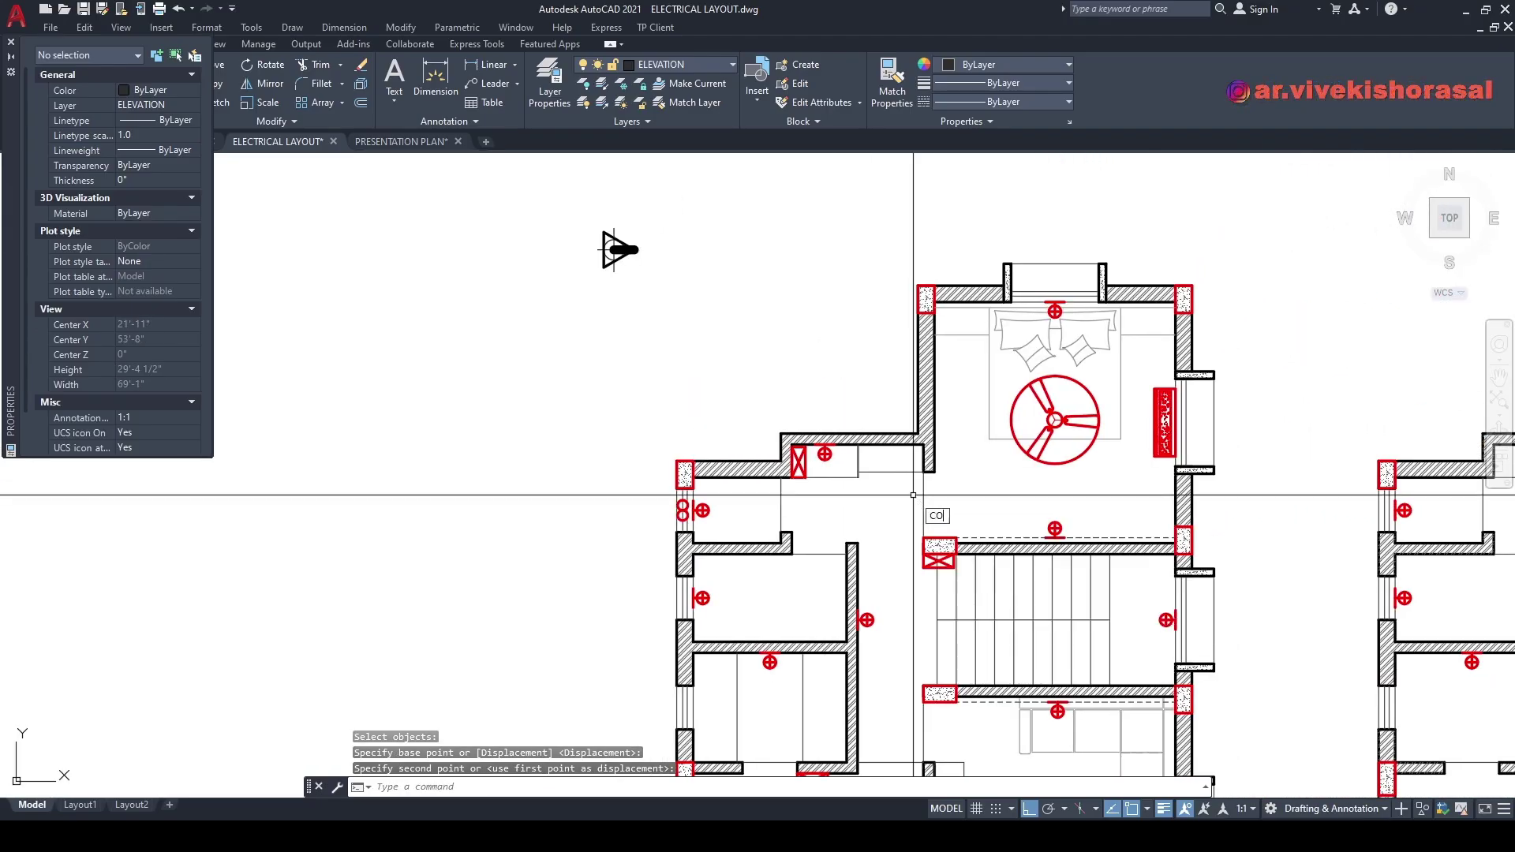
key("Return")
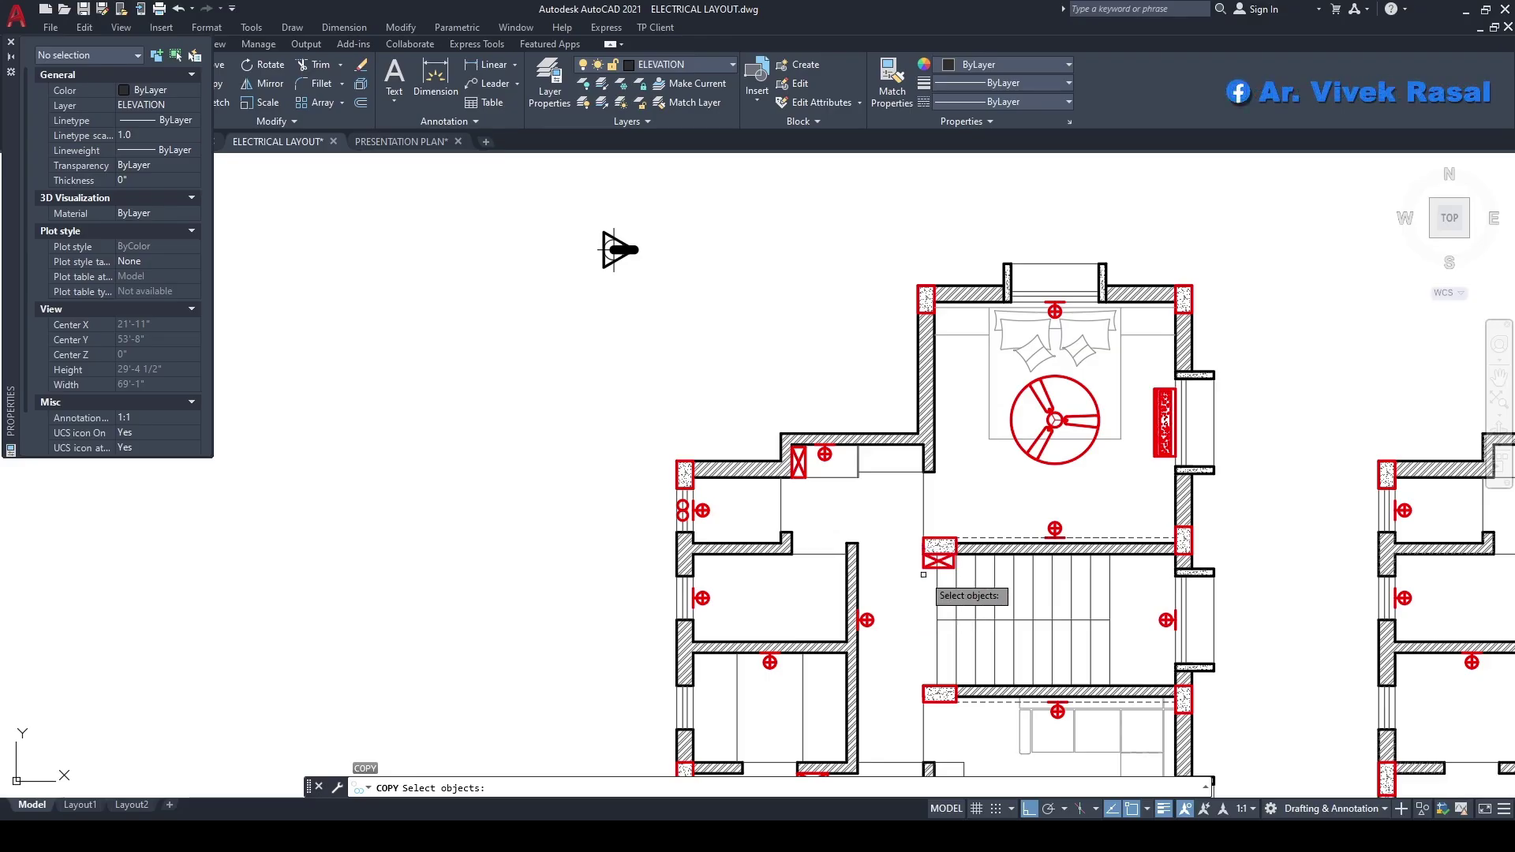
scroll(920, 575, "up", 7)
left_click(956, 564)
left_click(902, 524)
key("Return")
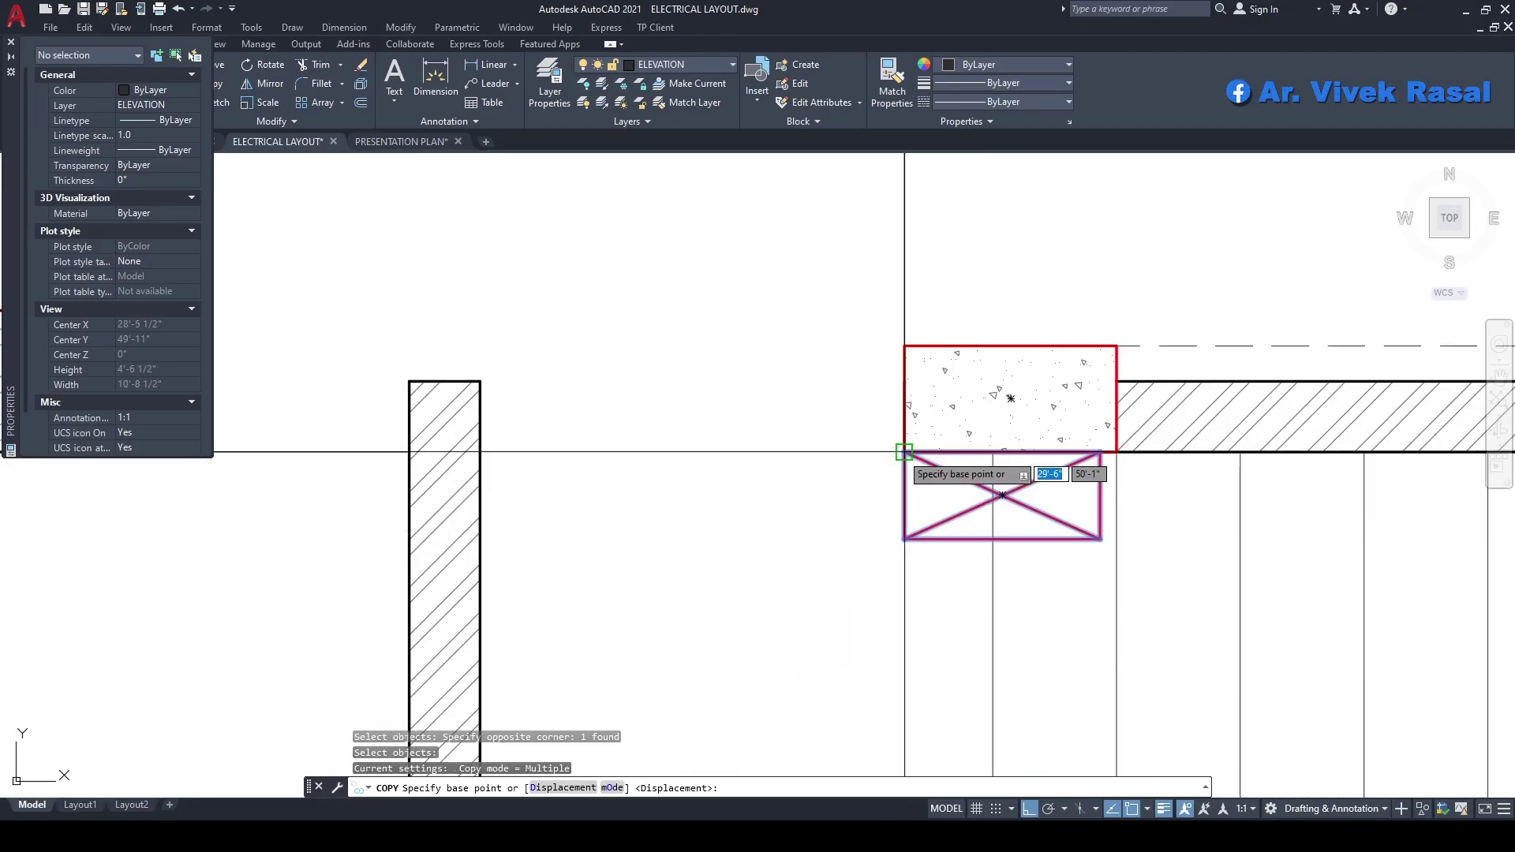
left_click(905, 452)
scroll(893, 530, "down", 4)
middle_click_drag(933, 311, 934, 510)
left_click(925, 491)
key("Escape")
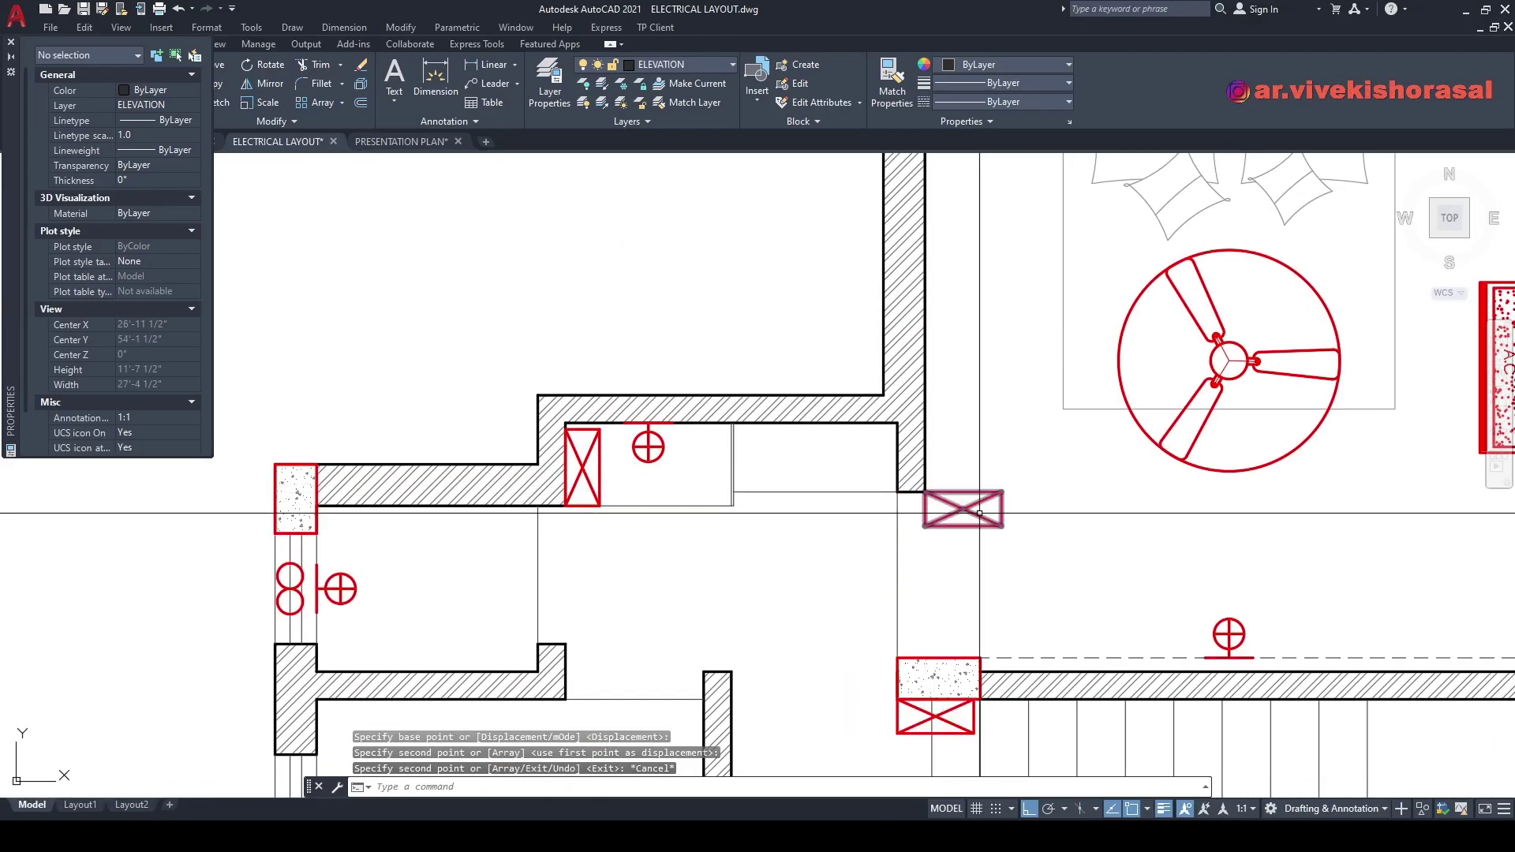
- Rotate the crossed-box copy at the bedroom entrance to vertical about its lower east corner
type("RO")
key("Return")
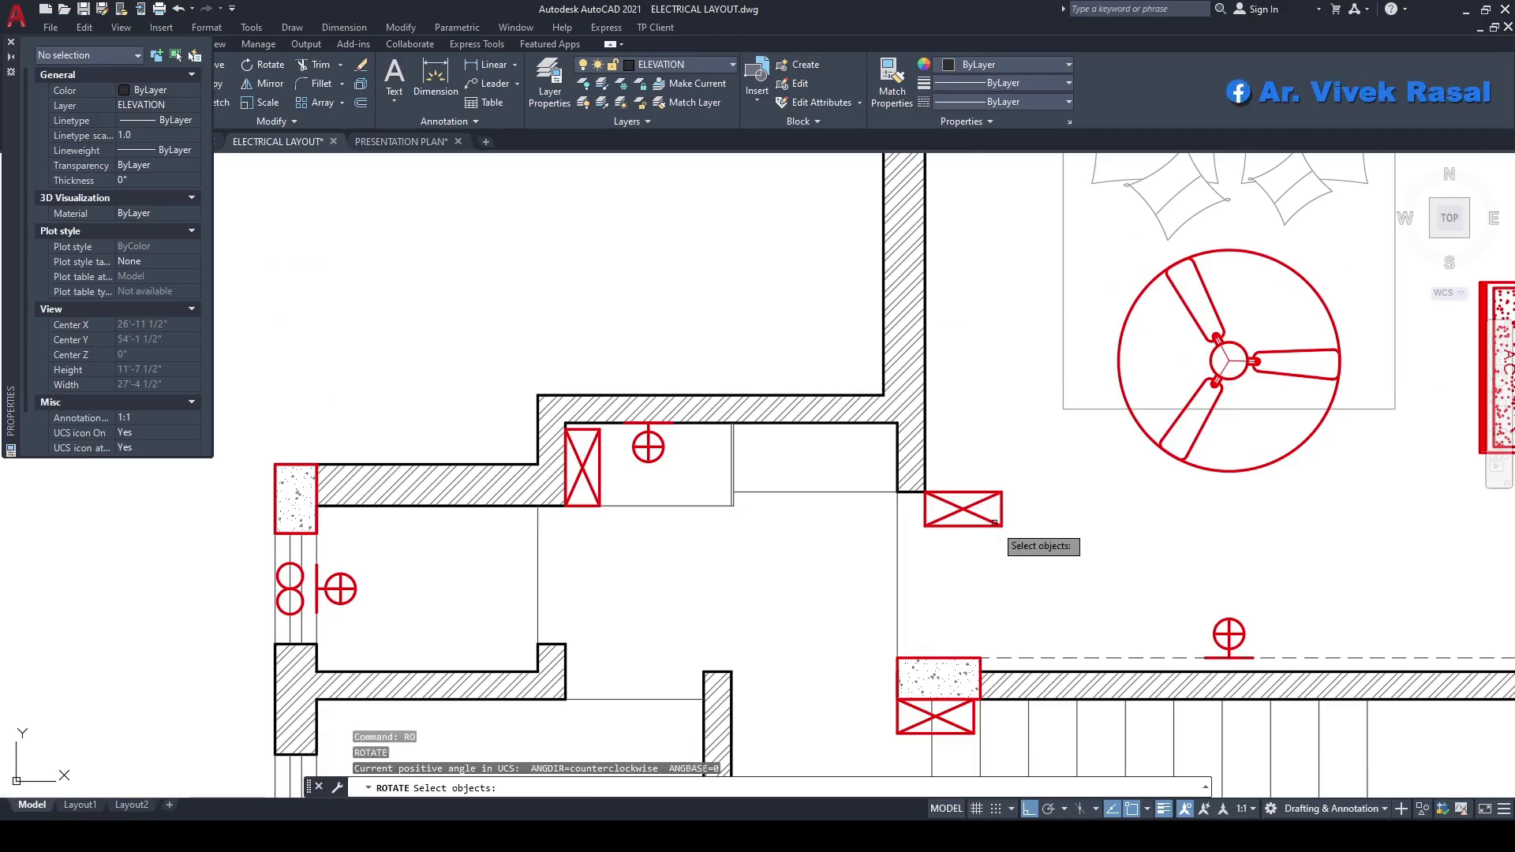
left_click(976, 479)
key("Return")
left_click(1004, 527)
left_click(1008, 491)
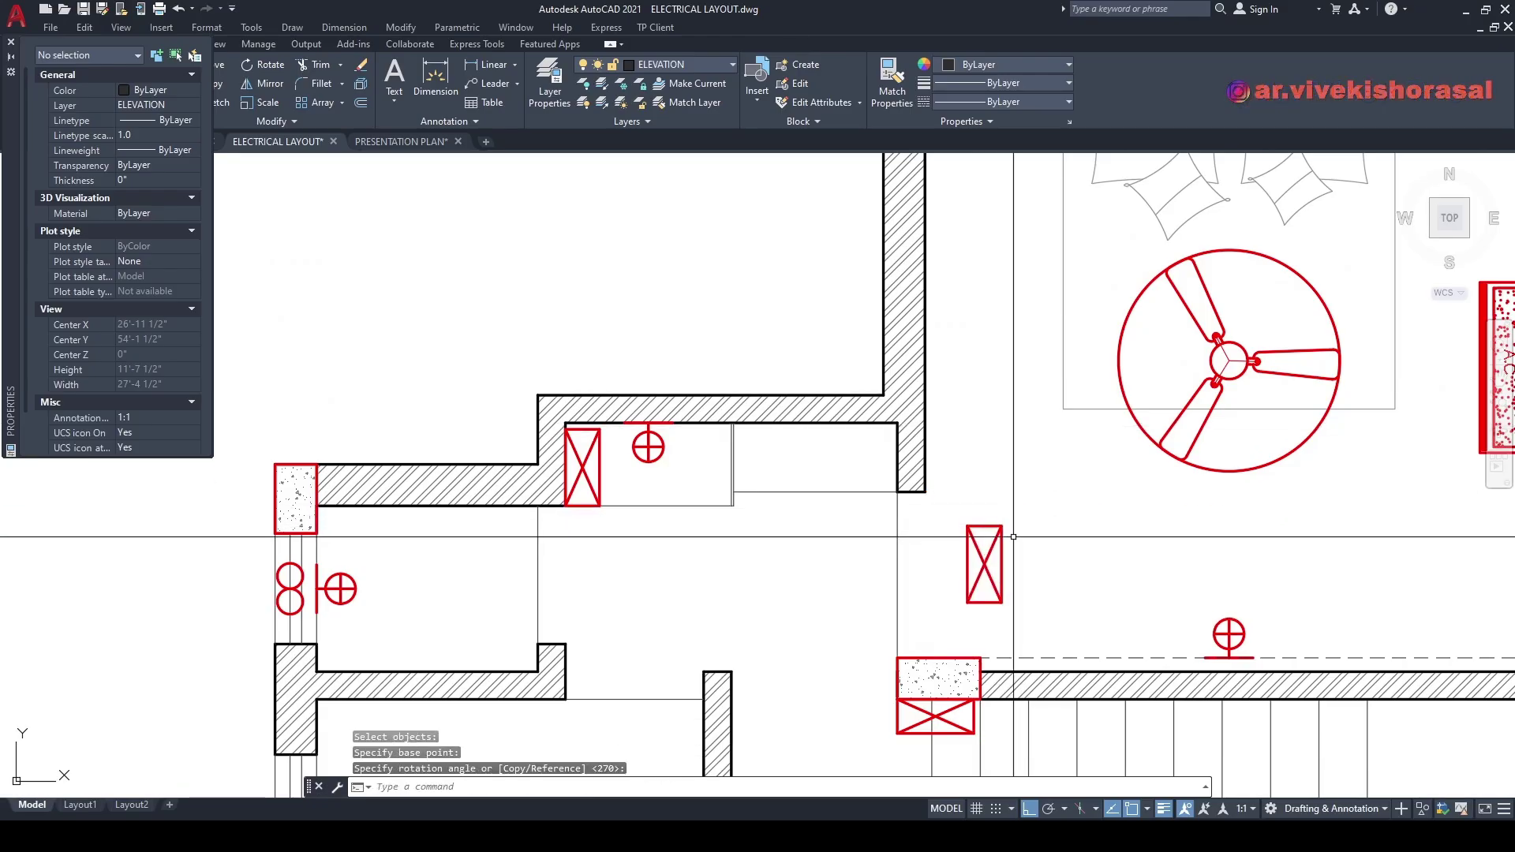
- Move the vertical crossed-box symbol flush against the bedroom's west wall, with its lower corner at the wall's end
middle_click_drag(1011, 537, 1001, 477)
scroll(1032, 536, "up", 2)
left_click(1031, 540)
left_click(958, 464)
key("Return")
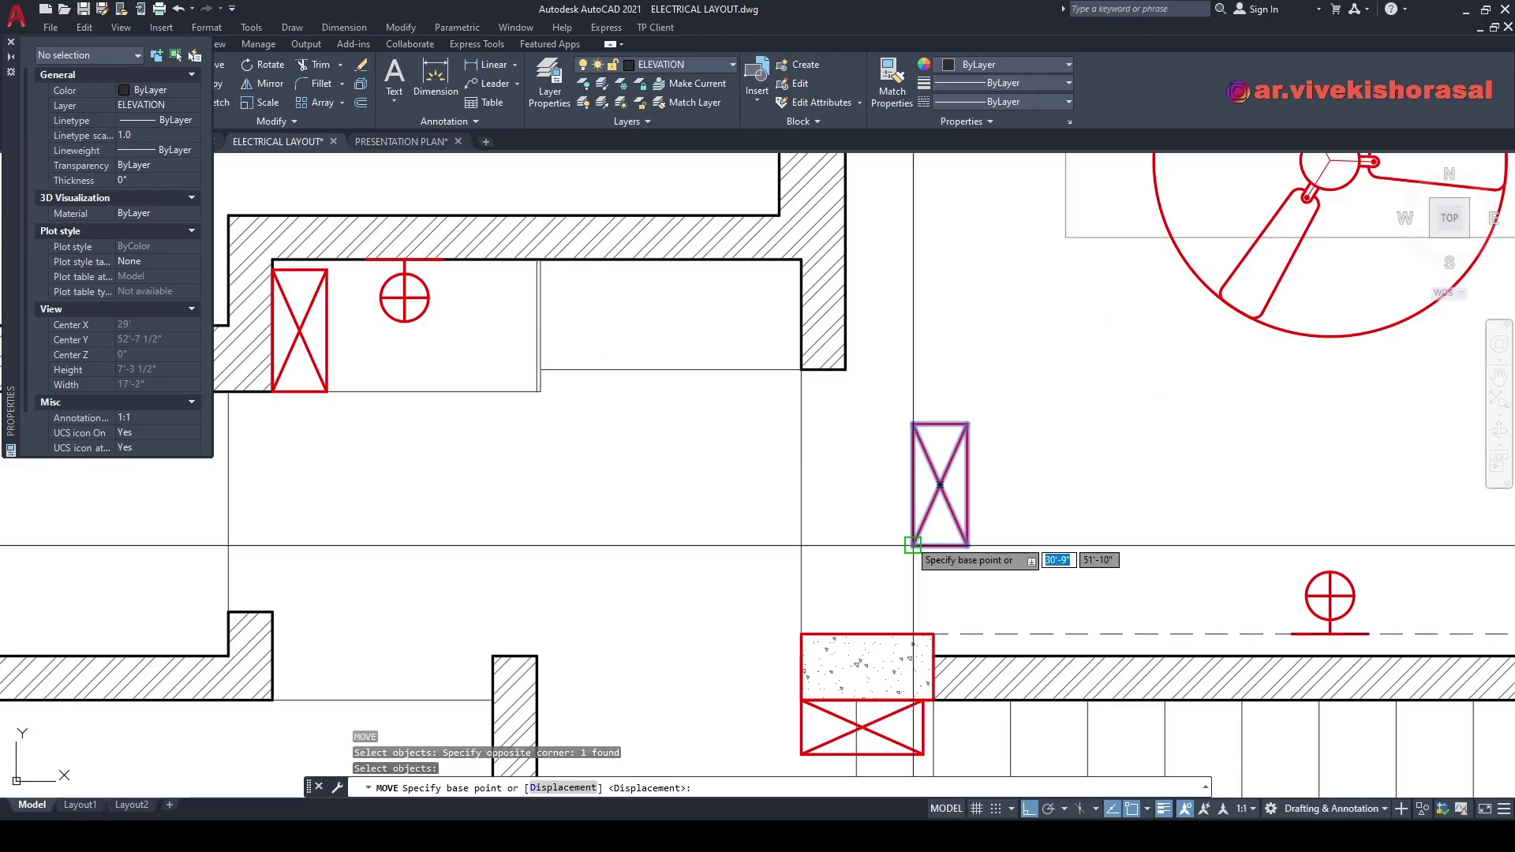
left_click(914, 545)
left_click(863, 369)
scroll(903, 430, "down", 5)
mouse_move(955, 331)
middle_mouse_down()
mouse_move(981, 420)
mouse_move(933, 502)
mouse_move(924, 404)
middle_mouse_up()
type("CO")
key("Return")
scroll(794, 486, "up", 4)
left_click(843, 527)
left_click(796, 464)
scroll(853, 434, "down", 4)
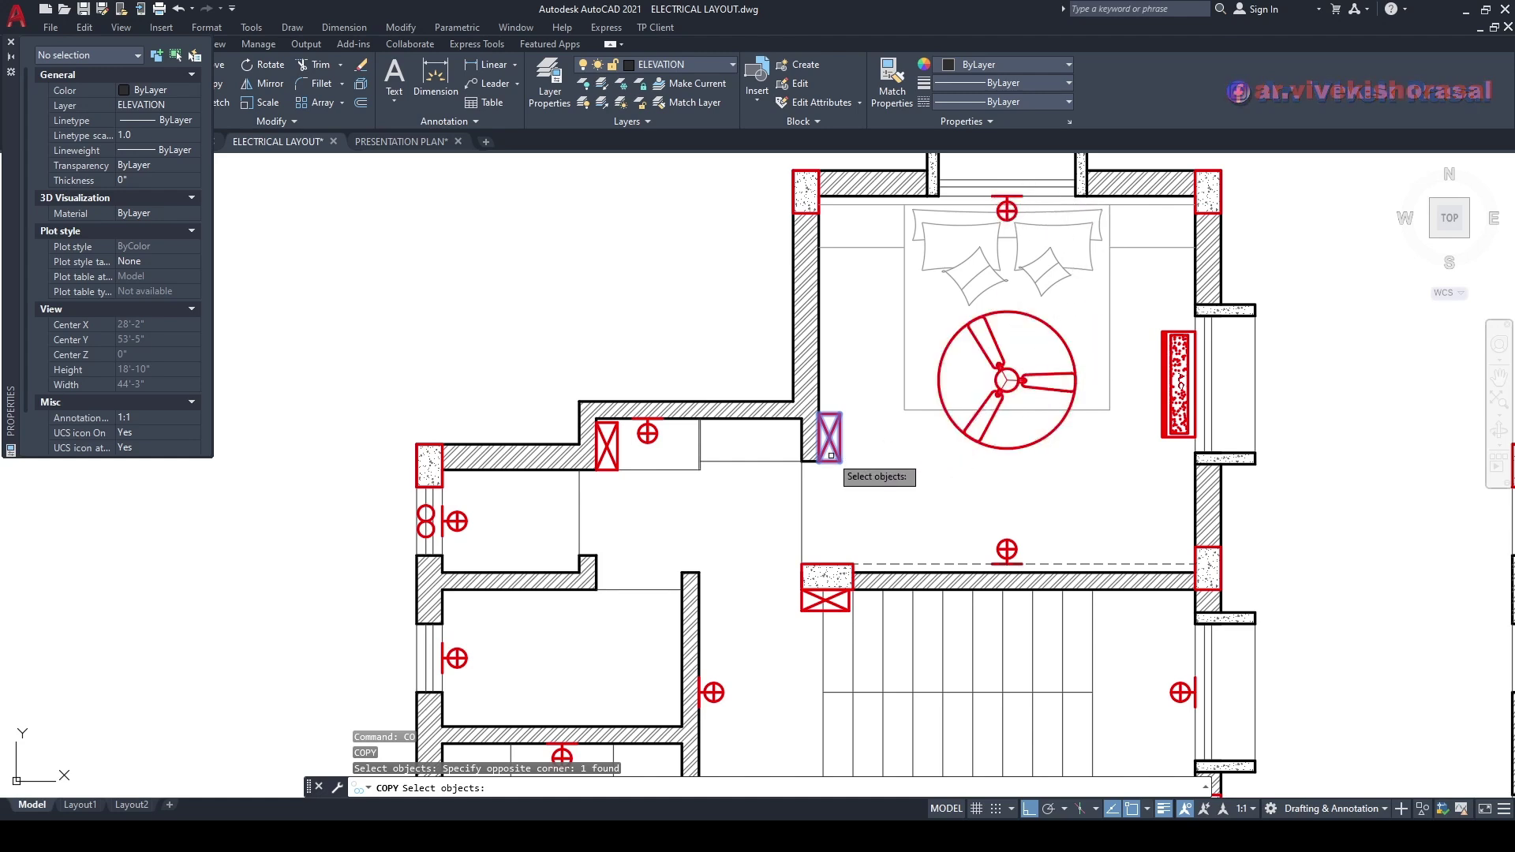
middle_click_drag(834, 460, 816, 525)
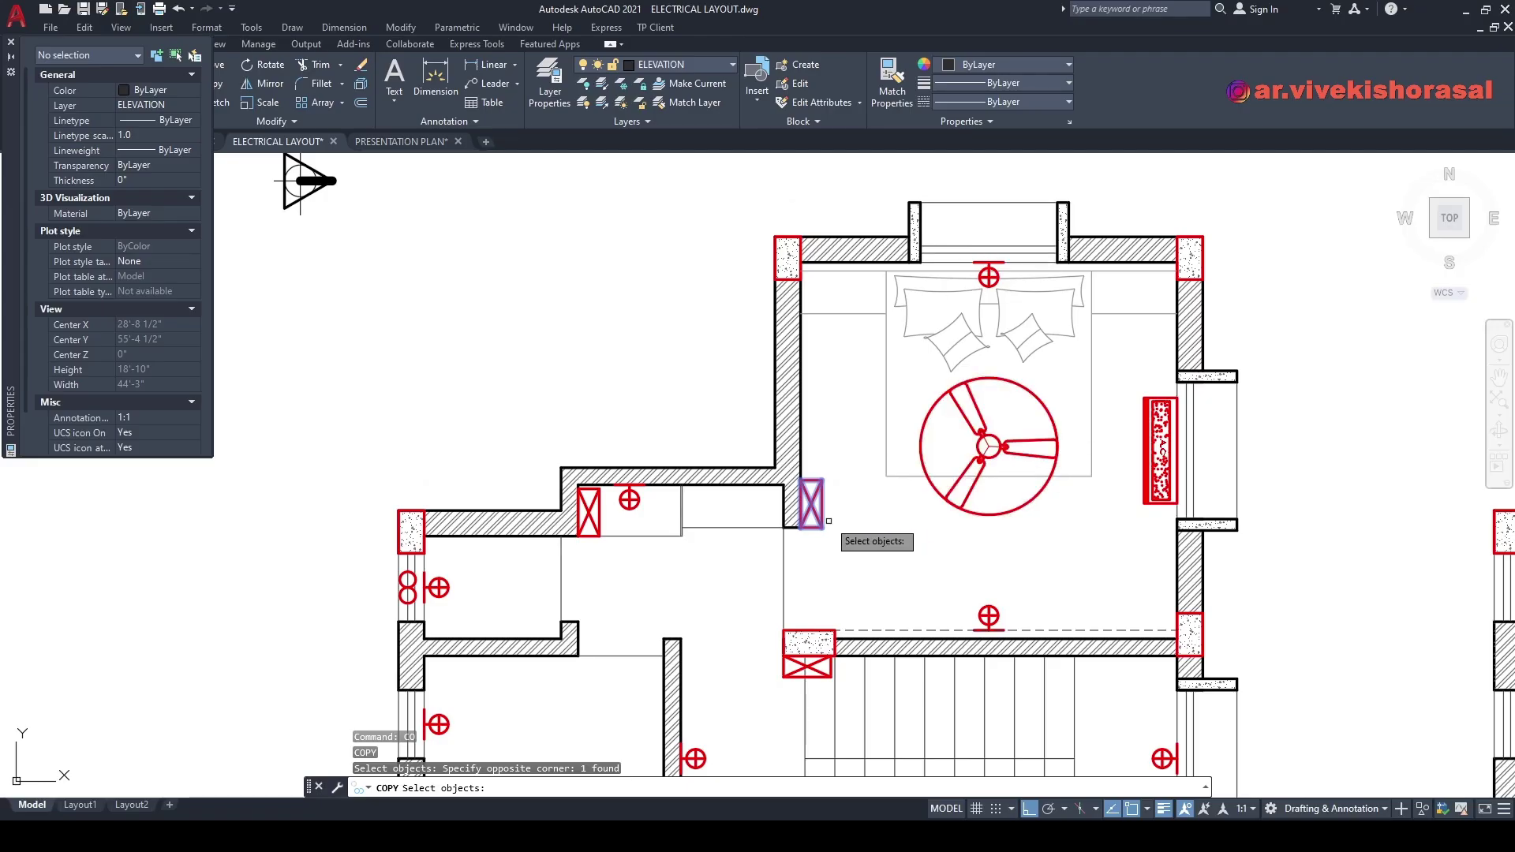
scroll(835, 516, "up", 4)
key("Escape")
key("Escape")
- Copy the vertical crossed-box symbol from the upper bedroom's west wall end to the bedside area near the north wall, with ortho off
type("c")
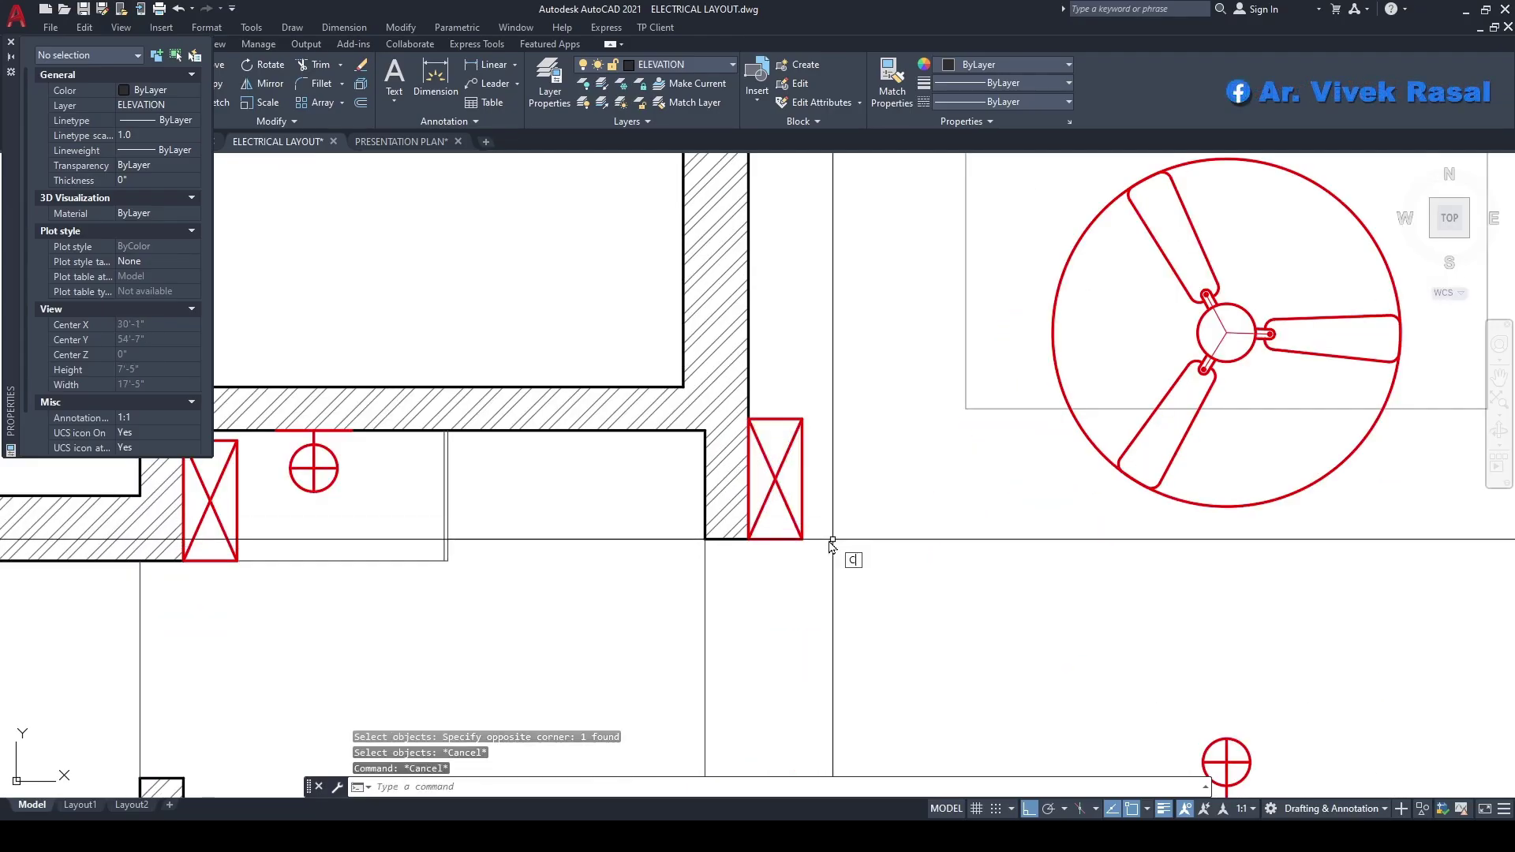
type("t o")
key("Return")
key("Return")
left_click(803, 419)
scroll(797, 443, "down", 4)
middle_click_drag(880, 260, 879, 443)
scroll(880, 430, "up", 4)
key("F8")
left_click(809, 416)
key("Escape")
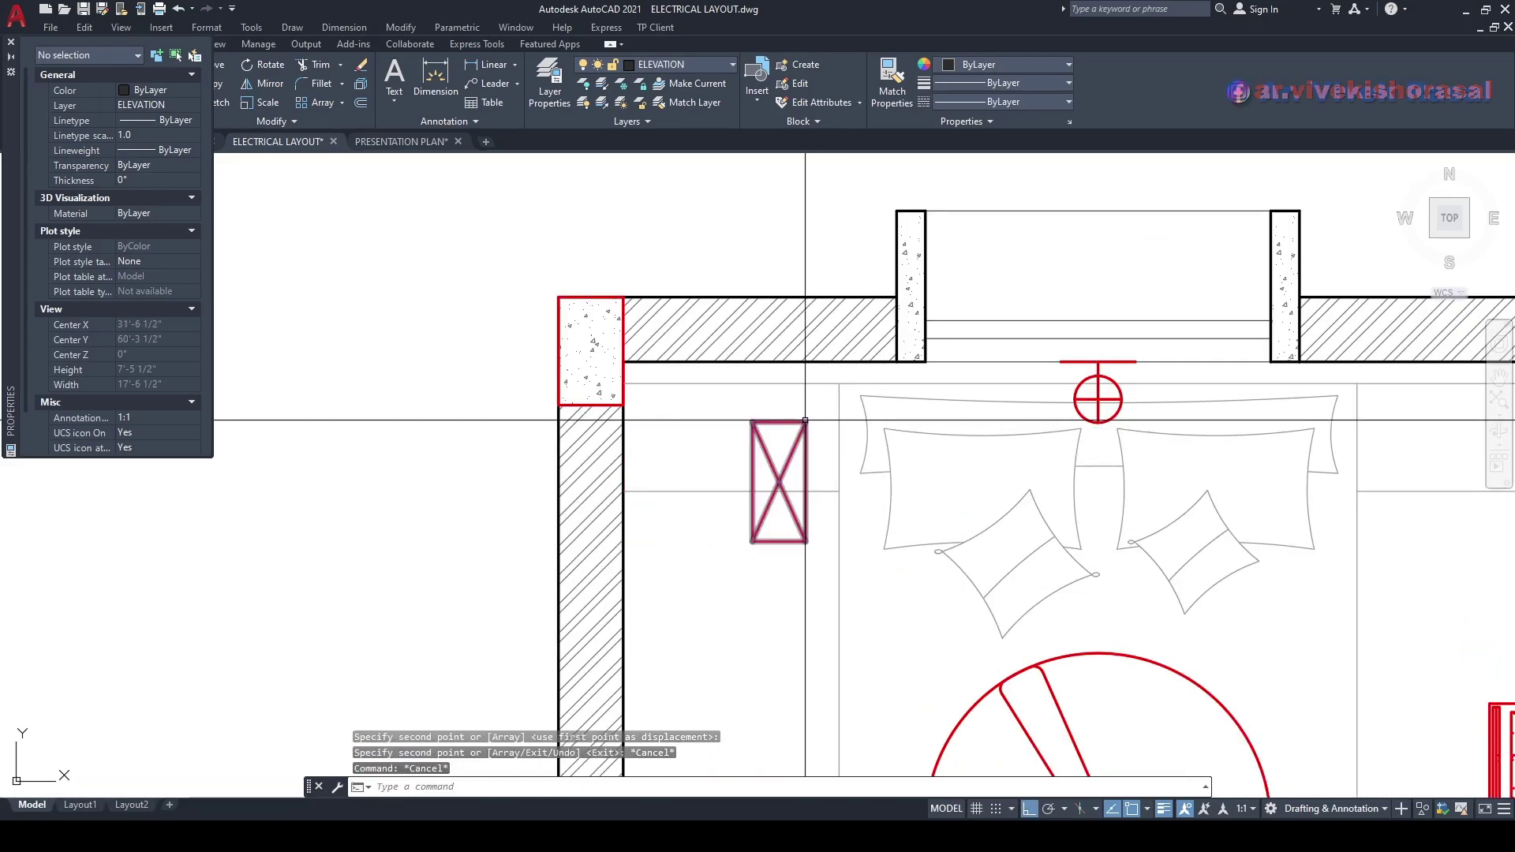
type("to")
key("Return")
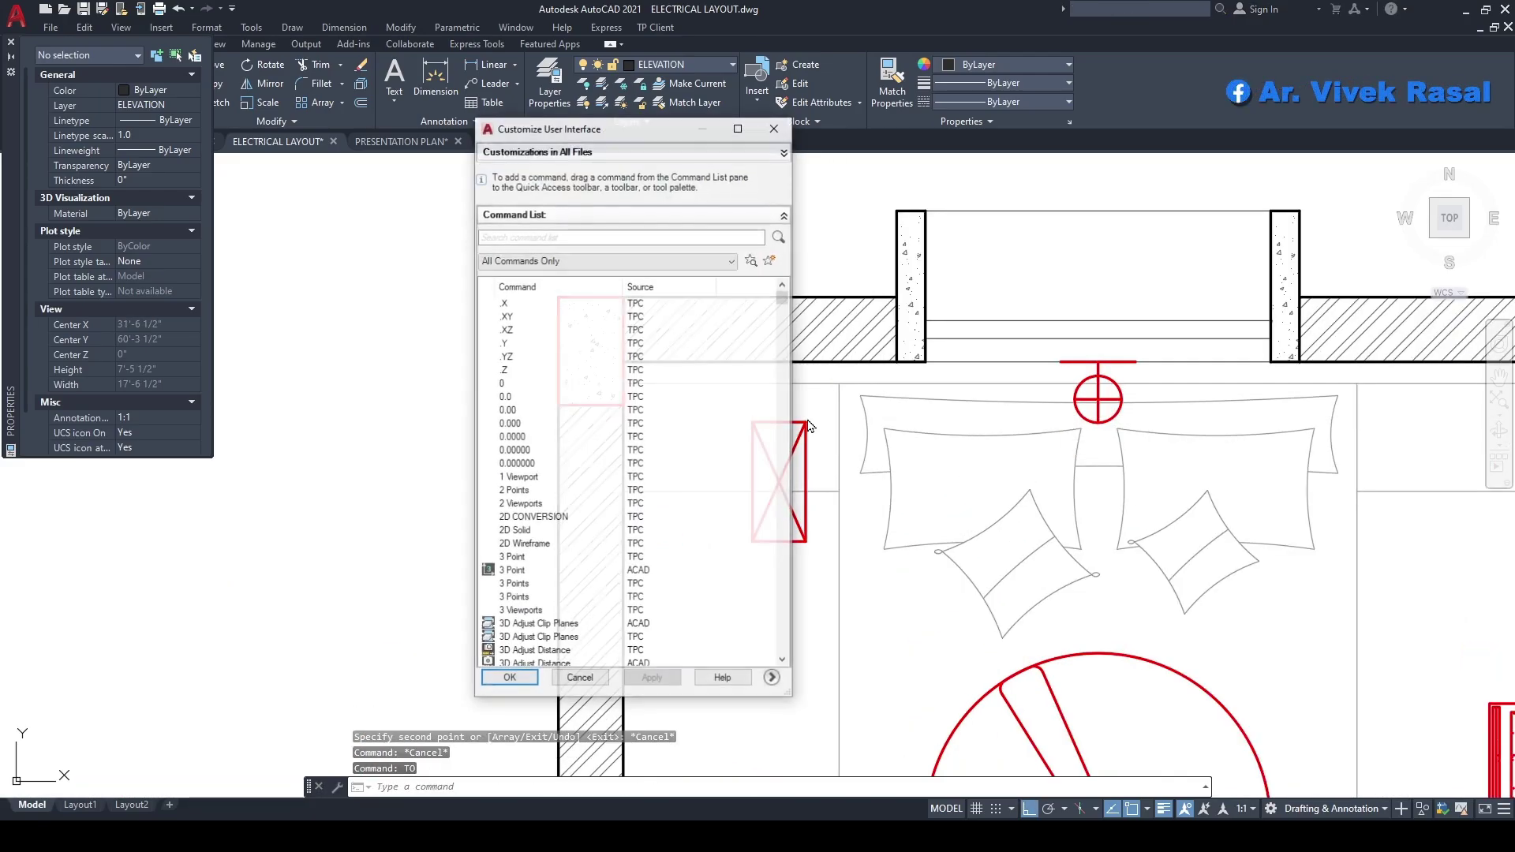
left_click(775, 136)
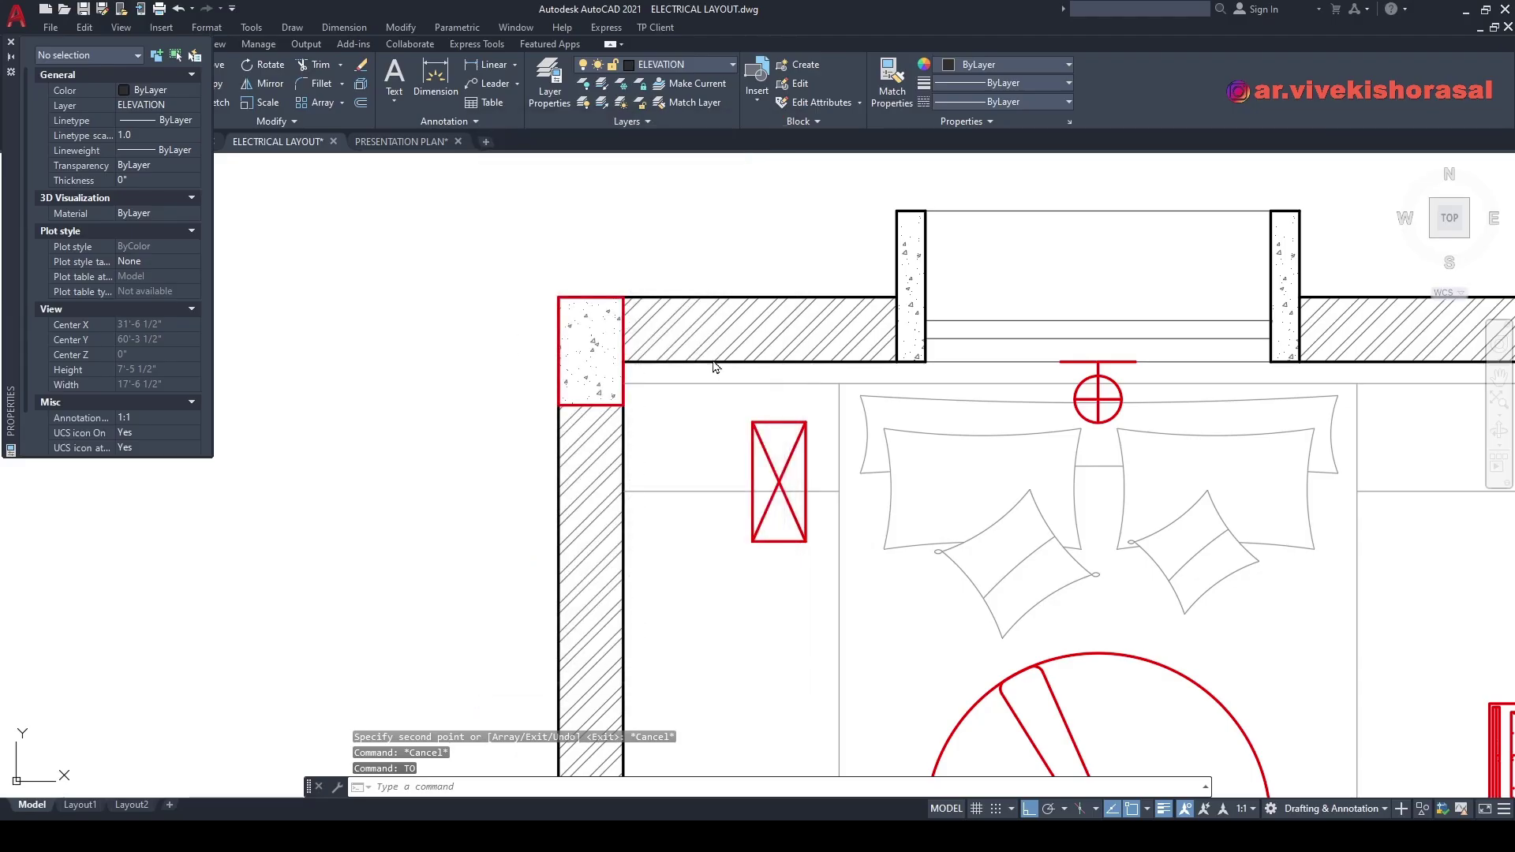
middle_click_drag(718, 358, 696, 365)
key("Escape")
- Rotate the crossed-box copy beside the upper bedroom's bed to horizontal
type("ro")
key("Return")
left_click(760, 604)
left_click(717, 529)
key("Return")
left_click(760, 522)
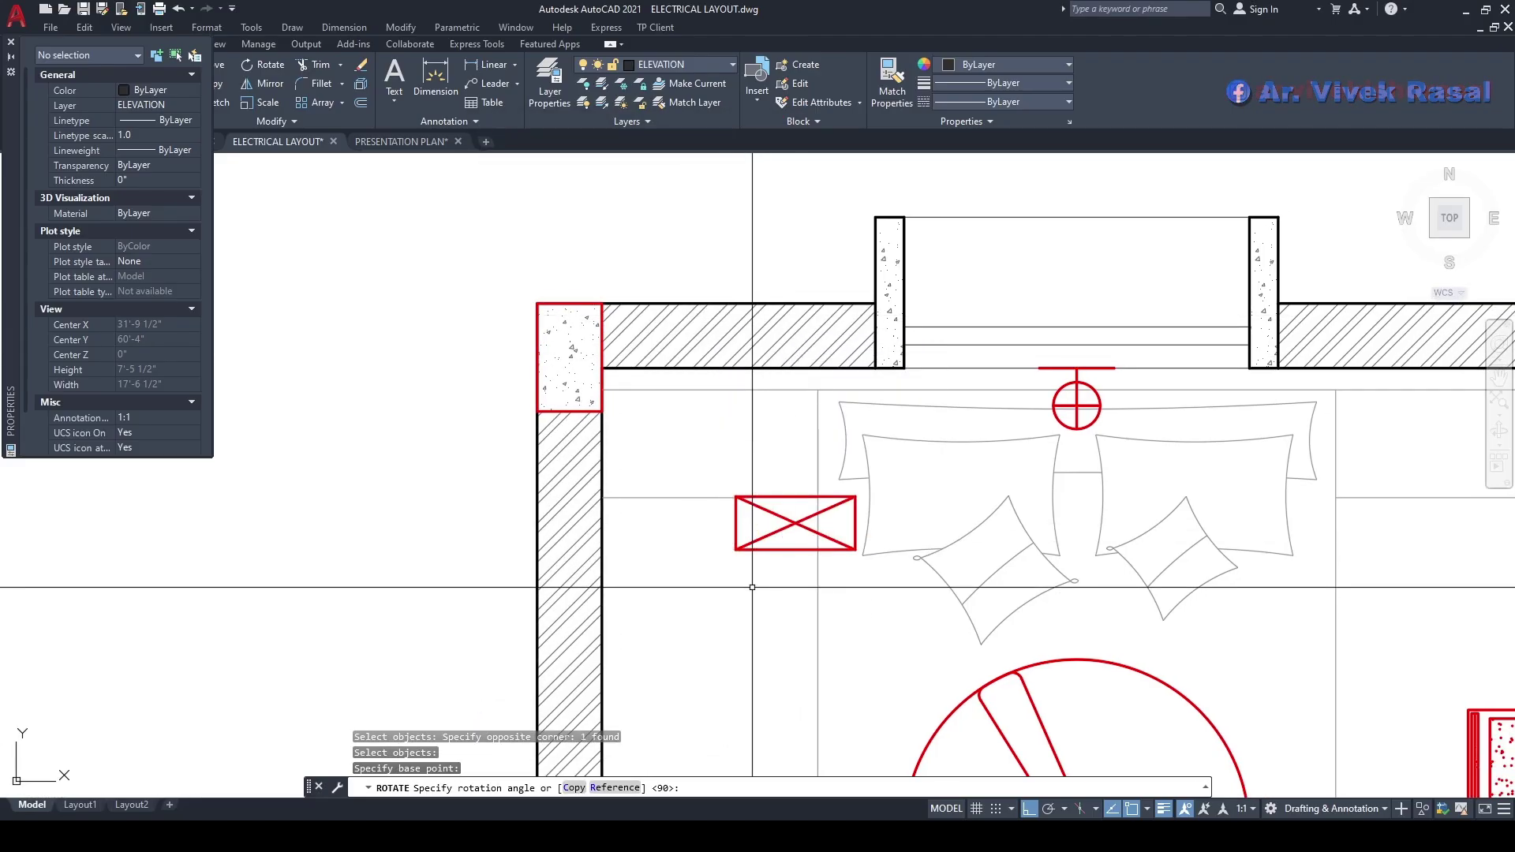
left_click(753, 586)
- Move the horizontal crossed-box flush against the upper bedroom's north wall, between the corner column and window, ending at the bed's west edge
type("m")
key("Return")
left_click(771, 563)
left_click(740, 537)
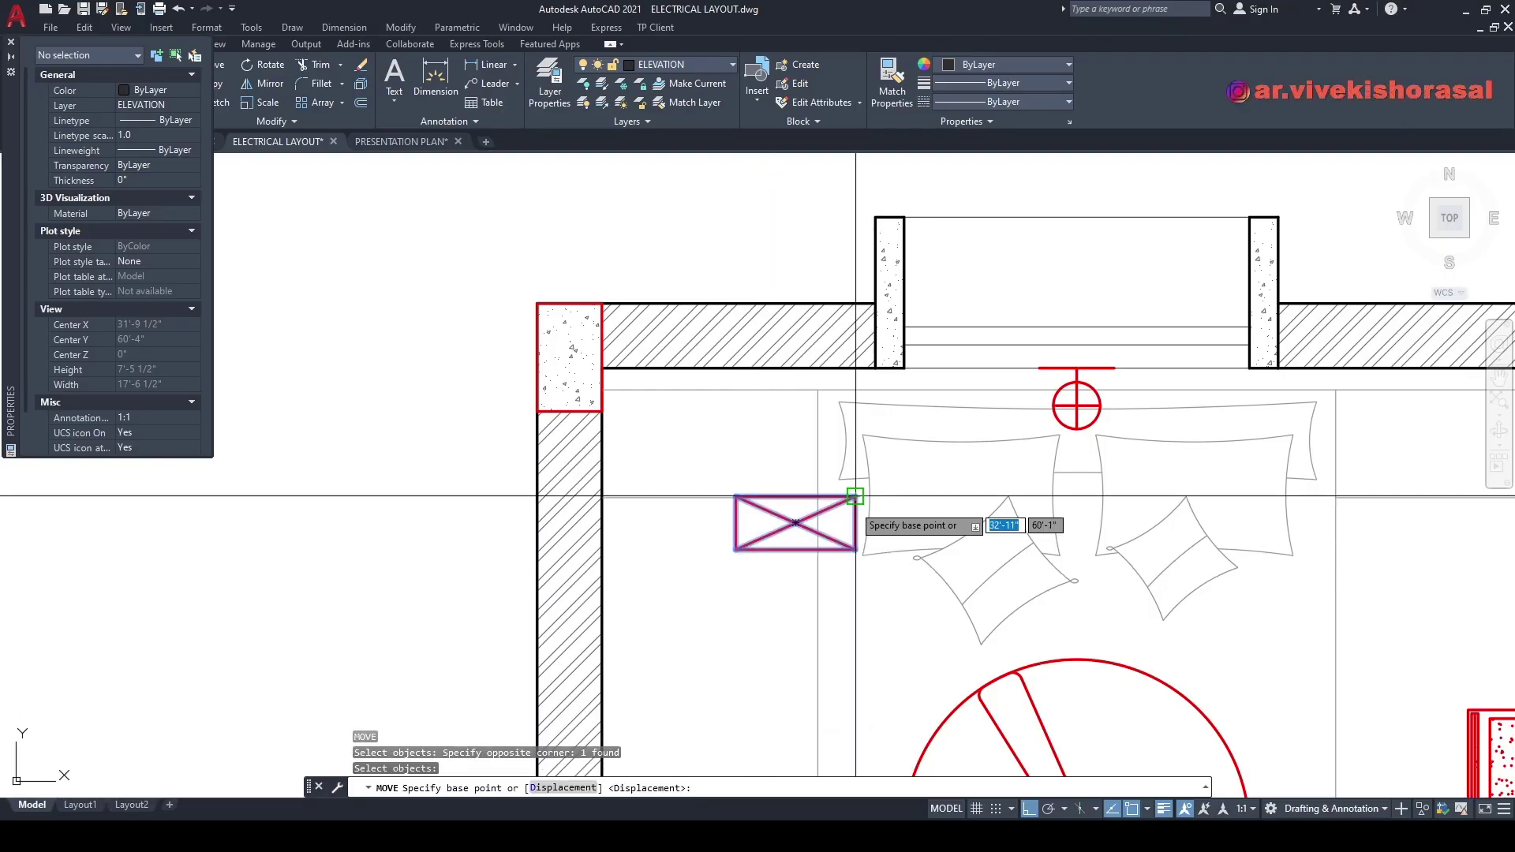
key("Return")
left_click(856, 497)
left_click(819, 382)
key("Return")
scroll(816, 397, "up", 2)
left_click(818, 392)
key("Return")
left_click(819, 381)
left_click(821, 372)
scroll(823, 356, "down", 5)
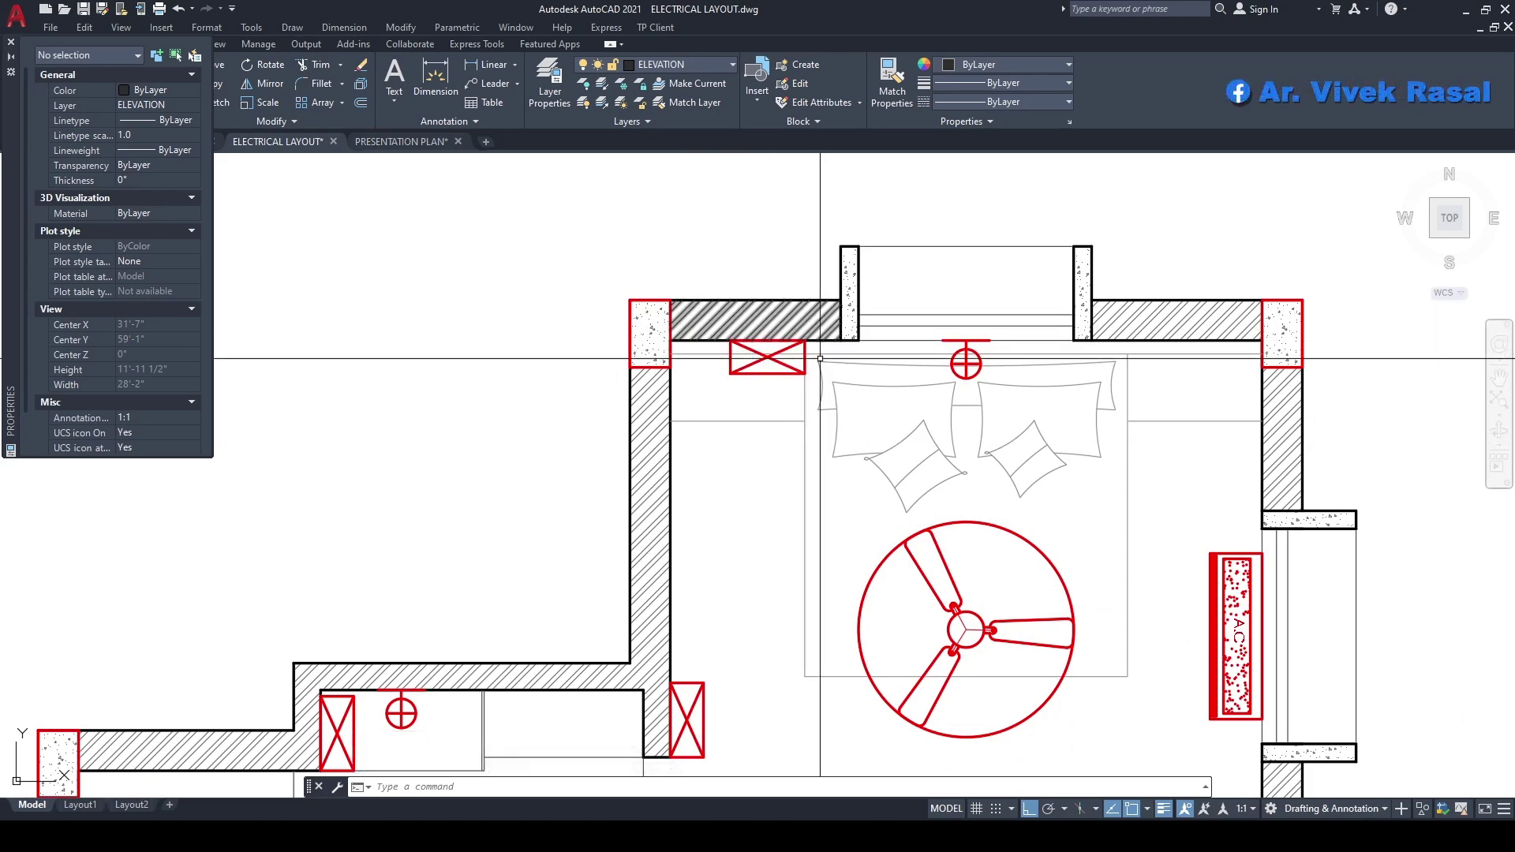
- Examine the placed electrical symbols across both floor plans and compare which rooms still lack them
scroll(820, 326, "down", 2)
mouse_move(773, 396)
middle_mouse_down()
mouse_move(760, 328)
mouse_move(885, 419)
mouse_move(773, 376)
middle_mouse_up()
scroll(750, 321, "down", 2)
scroll(742, 290, "up", 2)
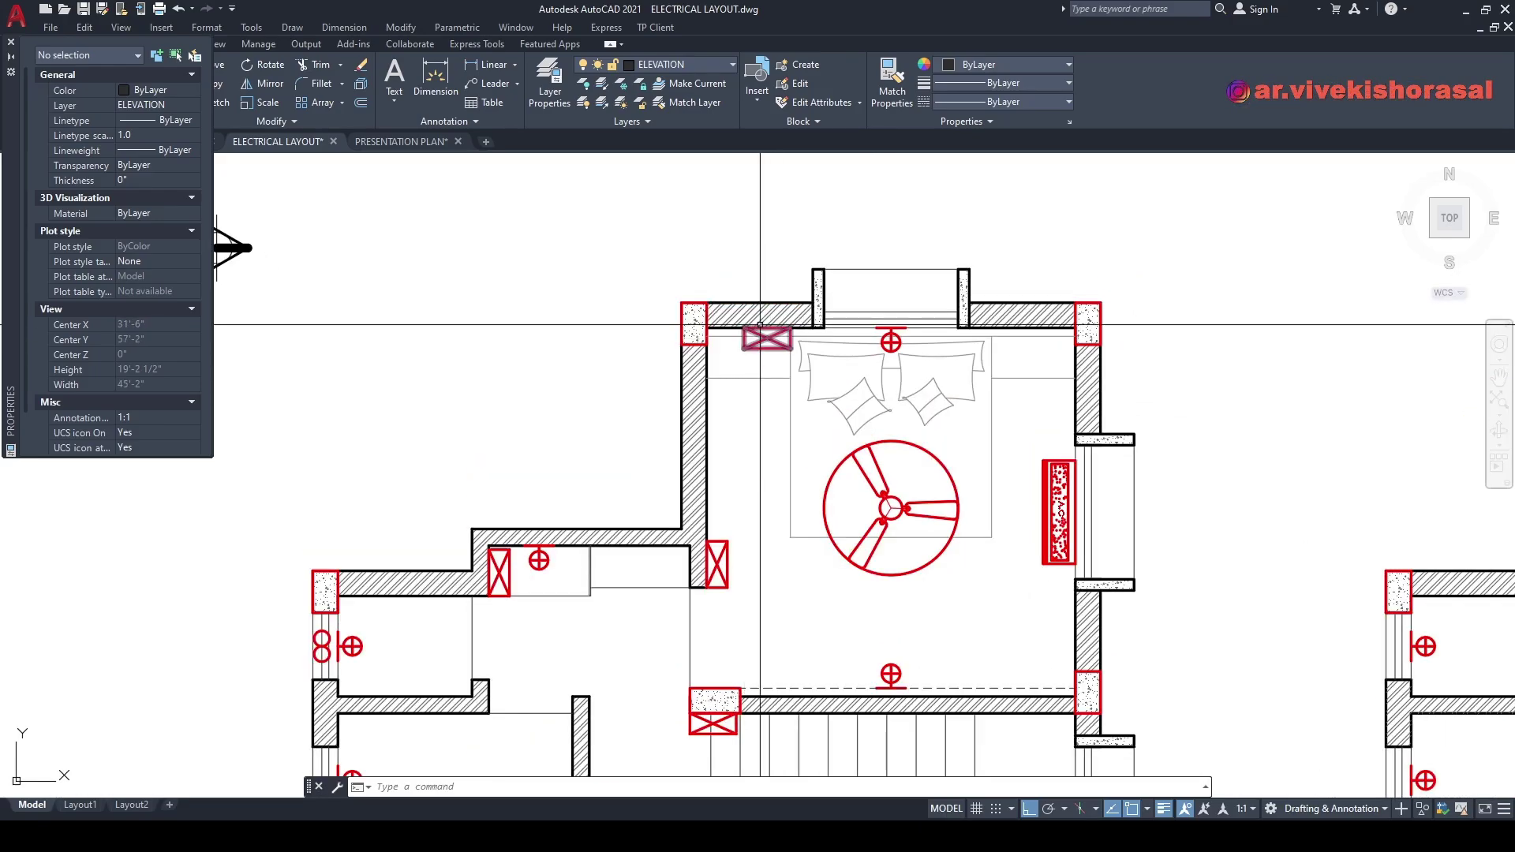
scroll(760, 324, "down", 2)
middle_click_drag(761, 389, 688, 355)
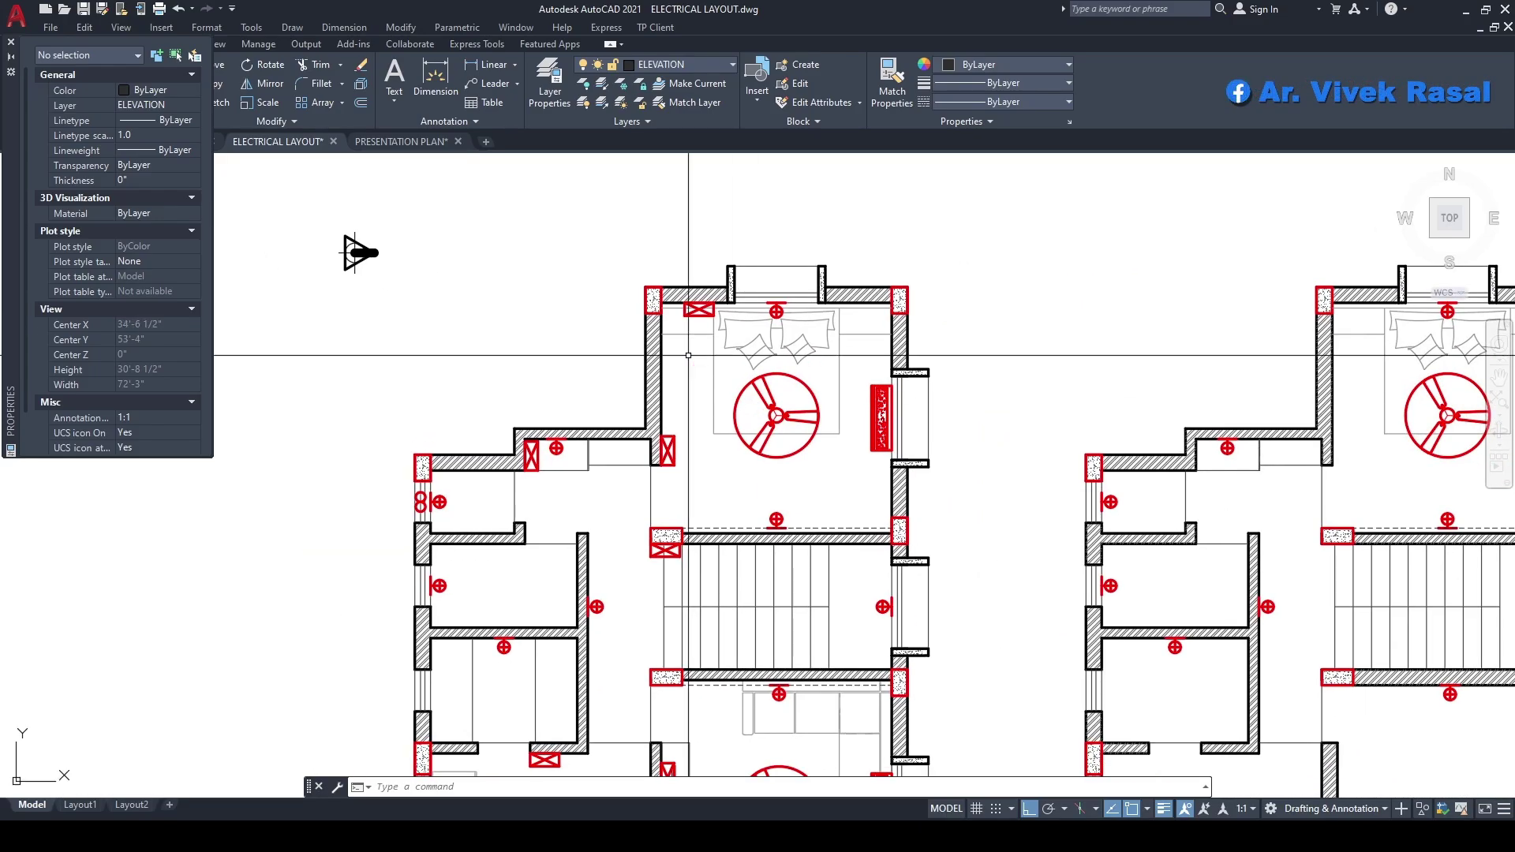
scroll(837, 365, "down", 2)
middle_click_drag(827, 370, 696, 351)
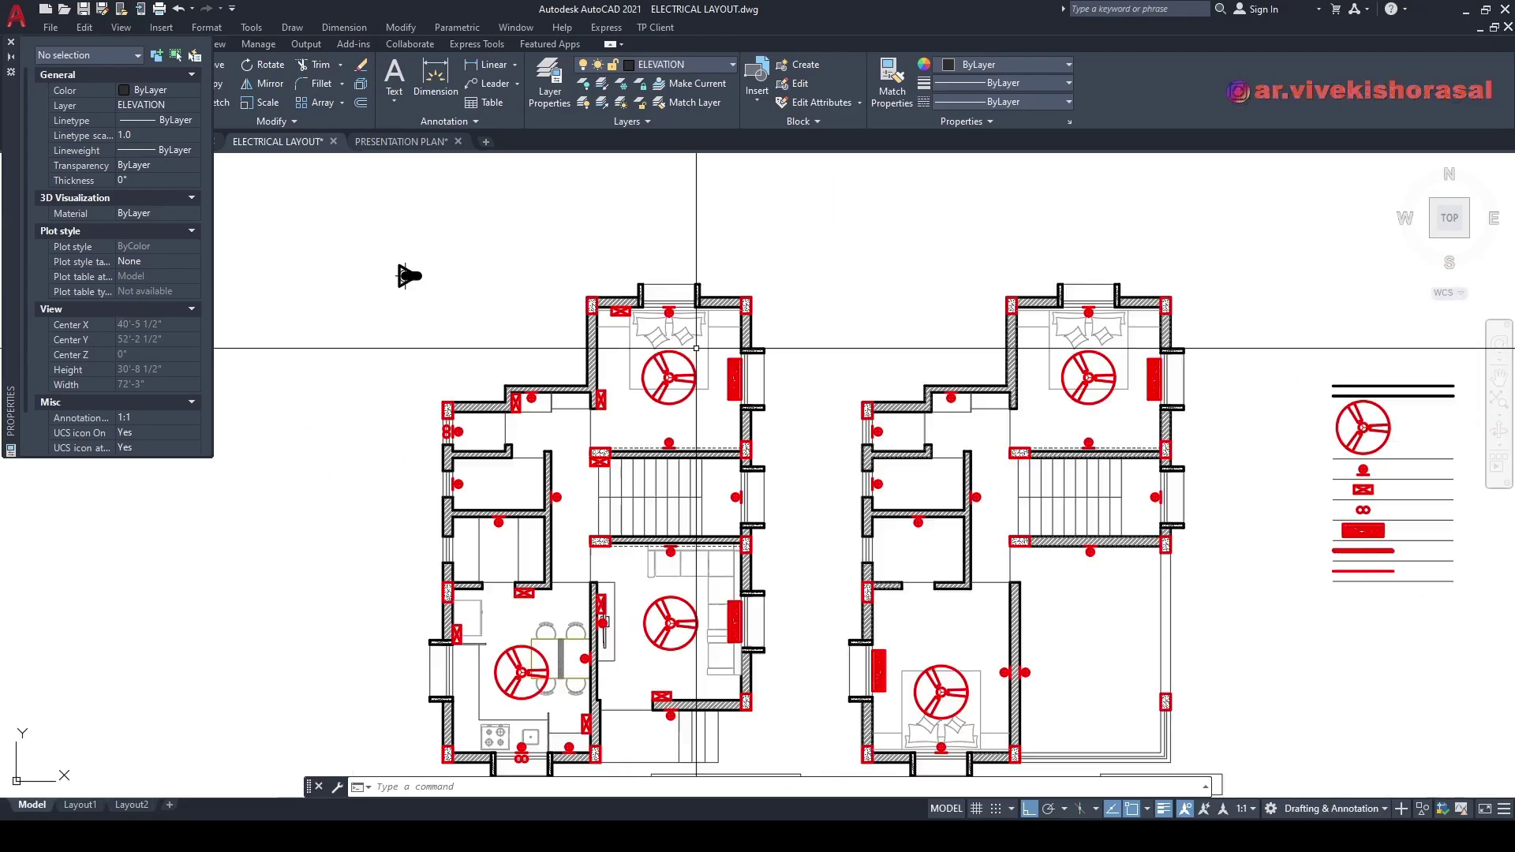
scroll(696, 345, "up", 6)
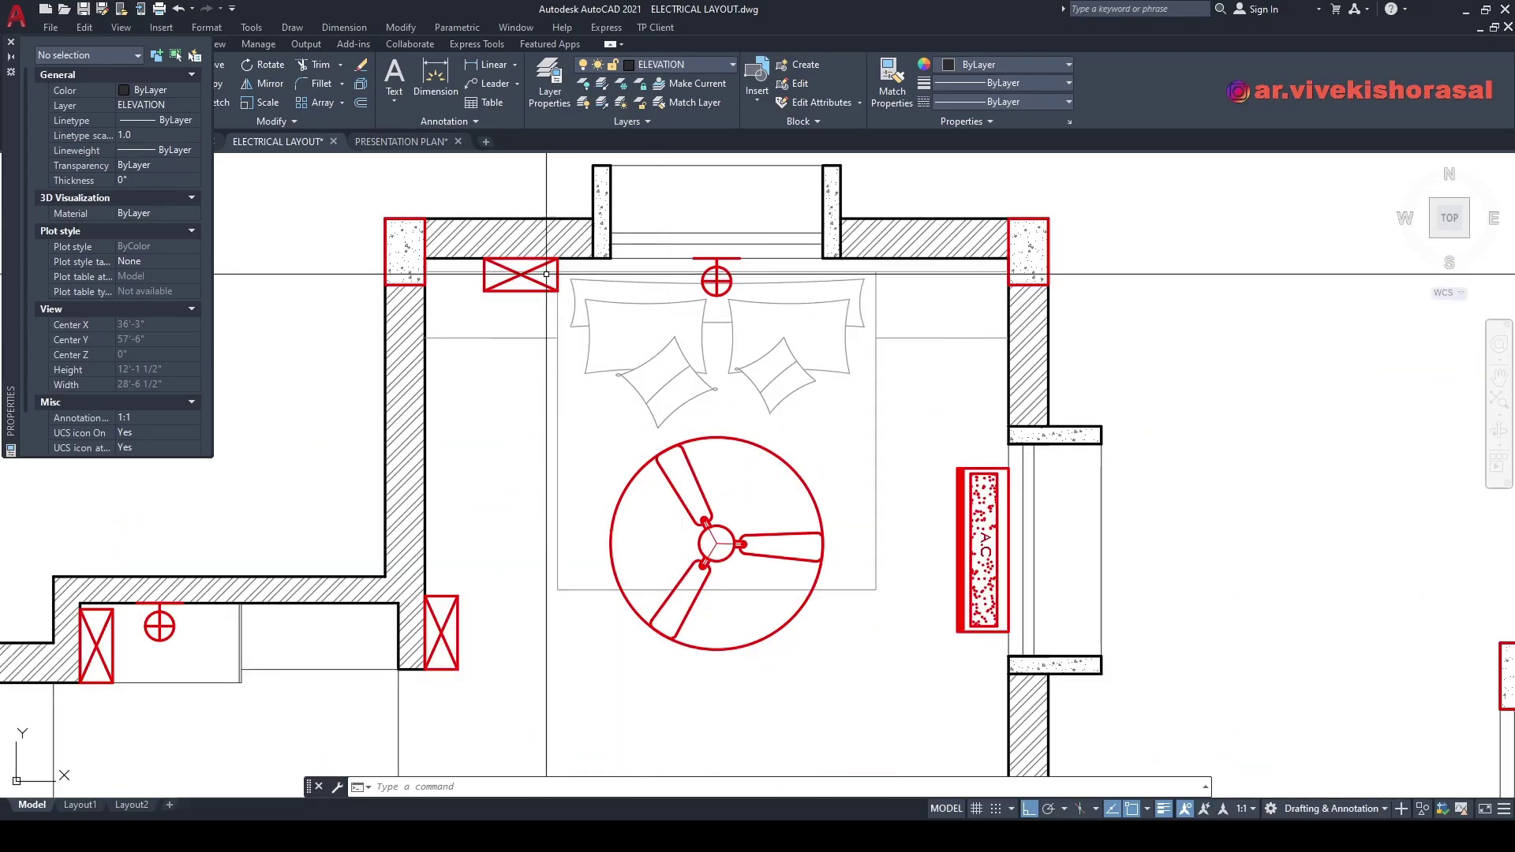
scroll(676, 273, "down", 4)
middle_click_drag(738, 466, 705, 401)
mouse_move(616, 442)
middle_mouse_down()
mouse_move(685, 430)
mouse_move(646, 427)
middle_mouse_up()
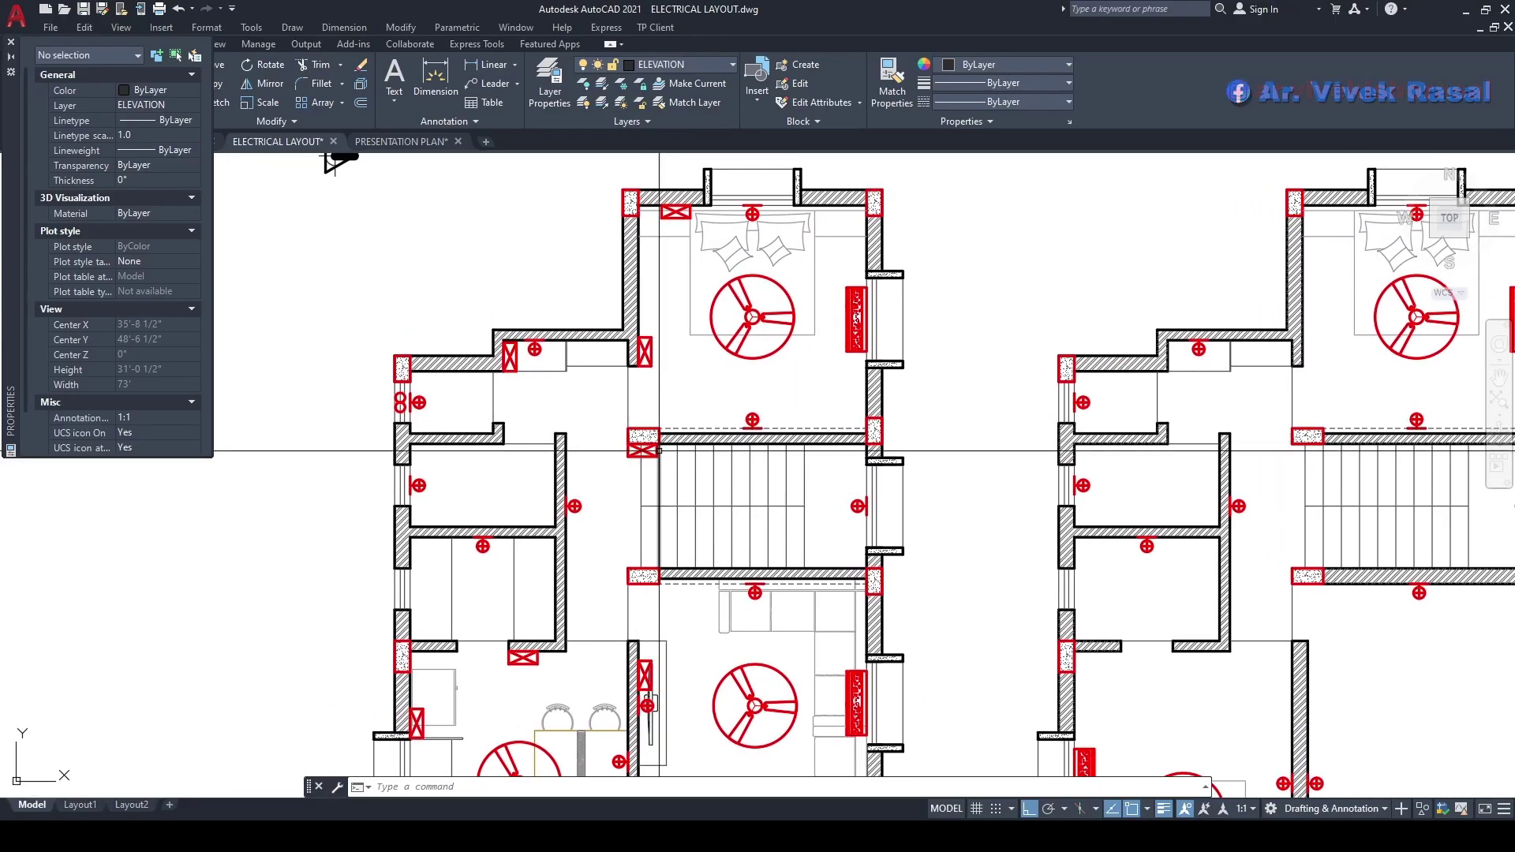
- Copy the upper bedroom's two crossed-box symbols to the eastern floor plan's matching bedroom, using the inner corner of the northeast column as reference
type("o")
key("Return")
scroll(673, 396, "up", 4)
left_click(608, 313)
middle_click_drag(667, 228, 677, 575)
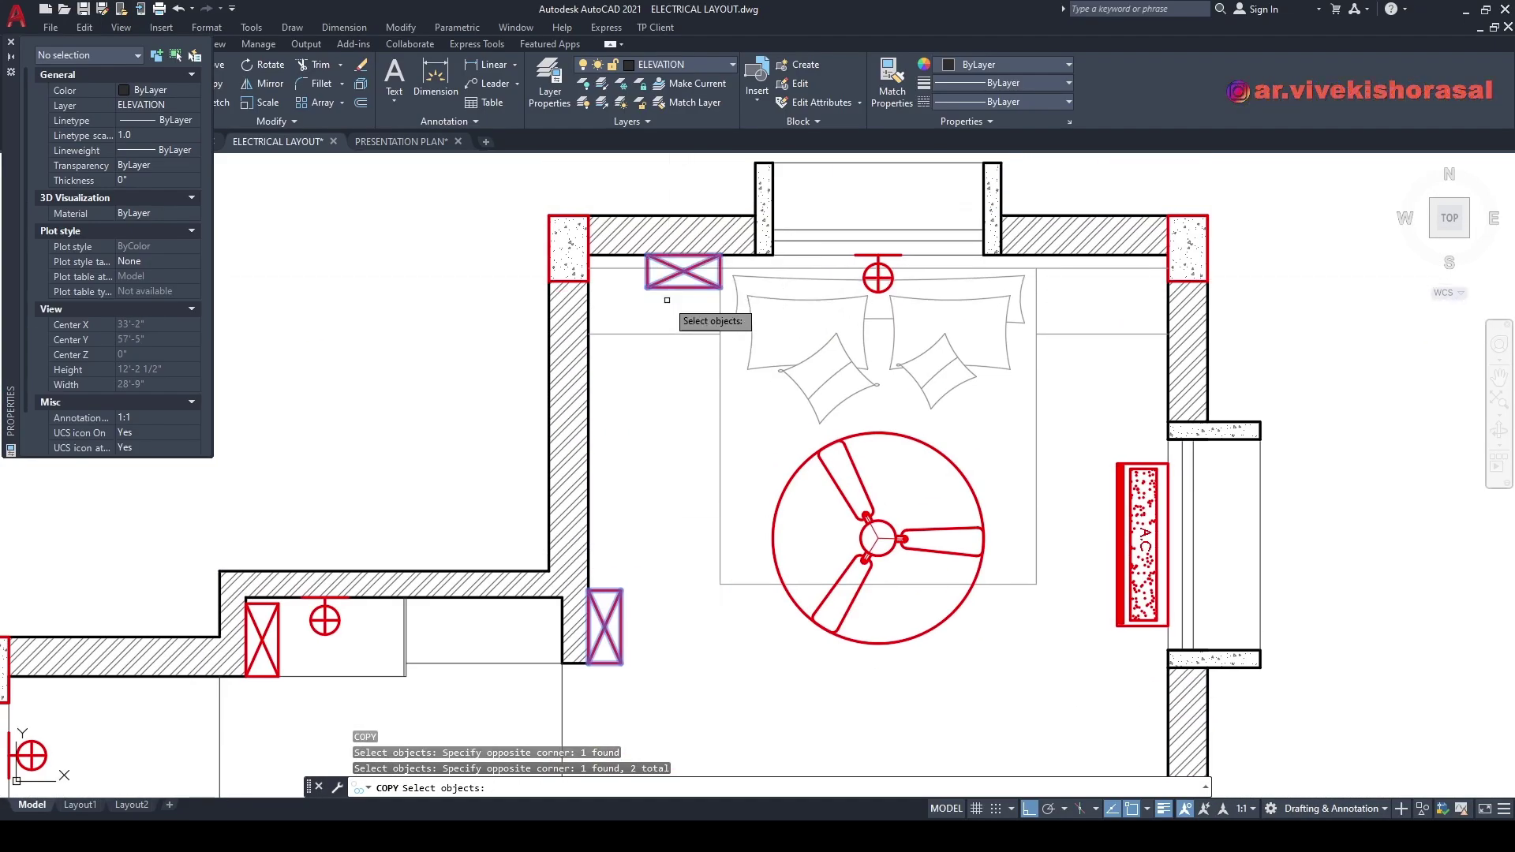
scroll(673, 302, "down", 4)
scroll(843, 286, "up", 6)
key("Return")
left_click(944, 309)
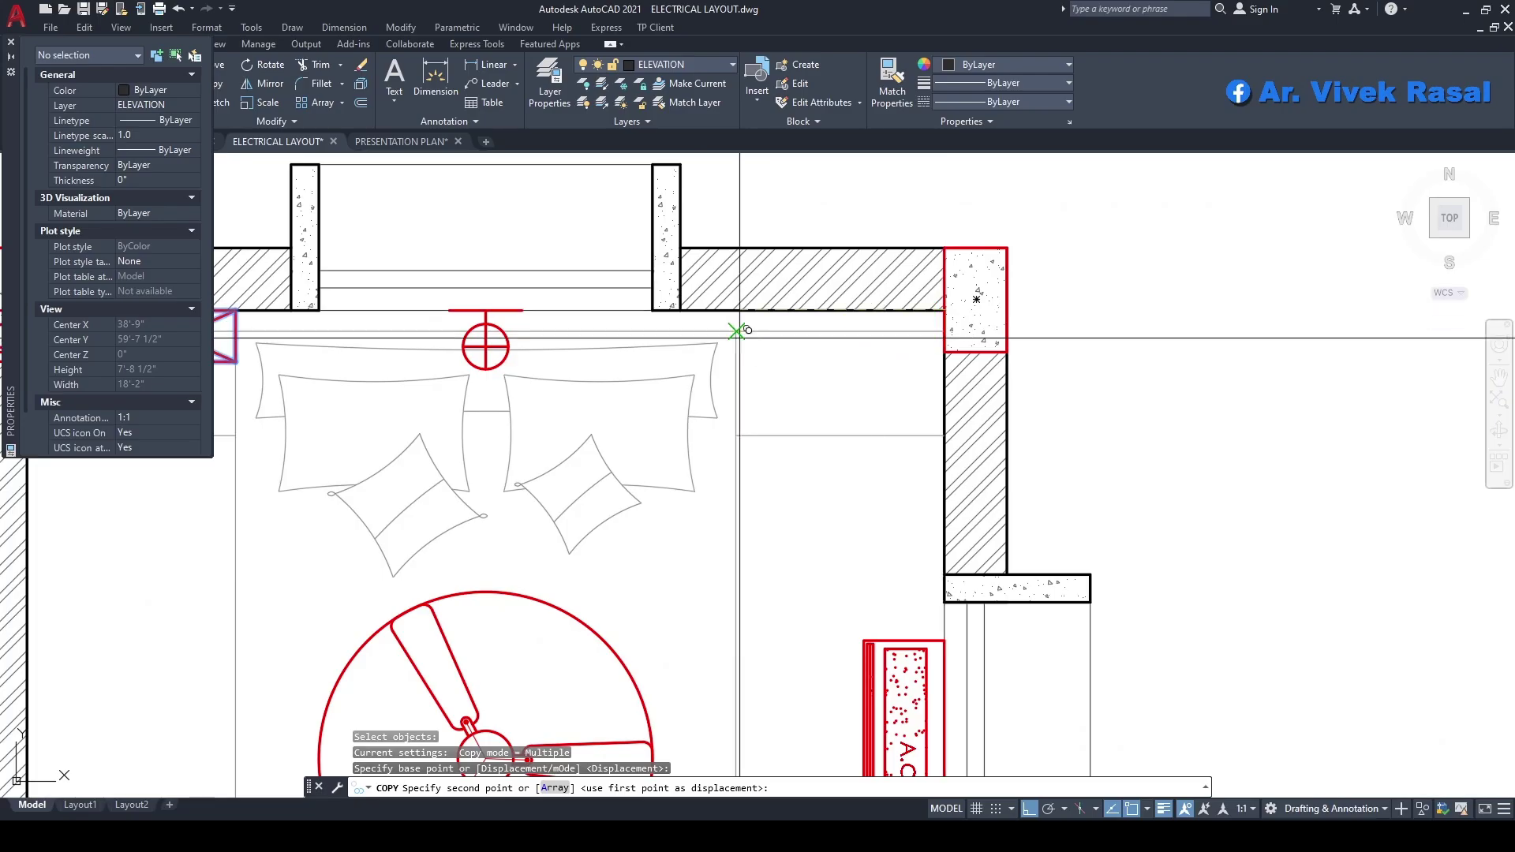
scroll(440, 311, "down", 5)
scroll(440, 311, "up", 4)
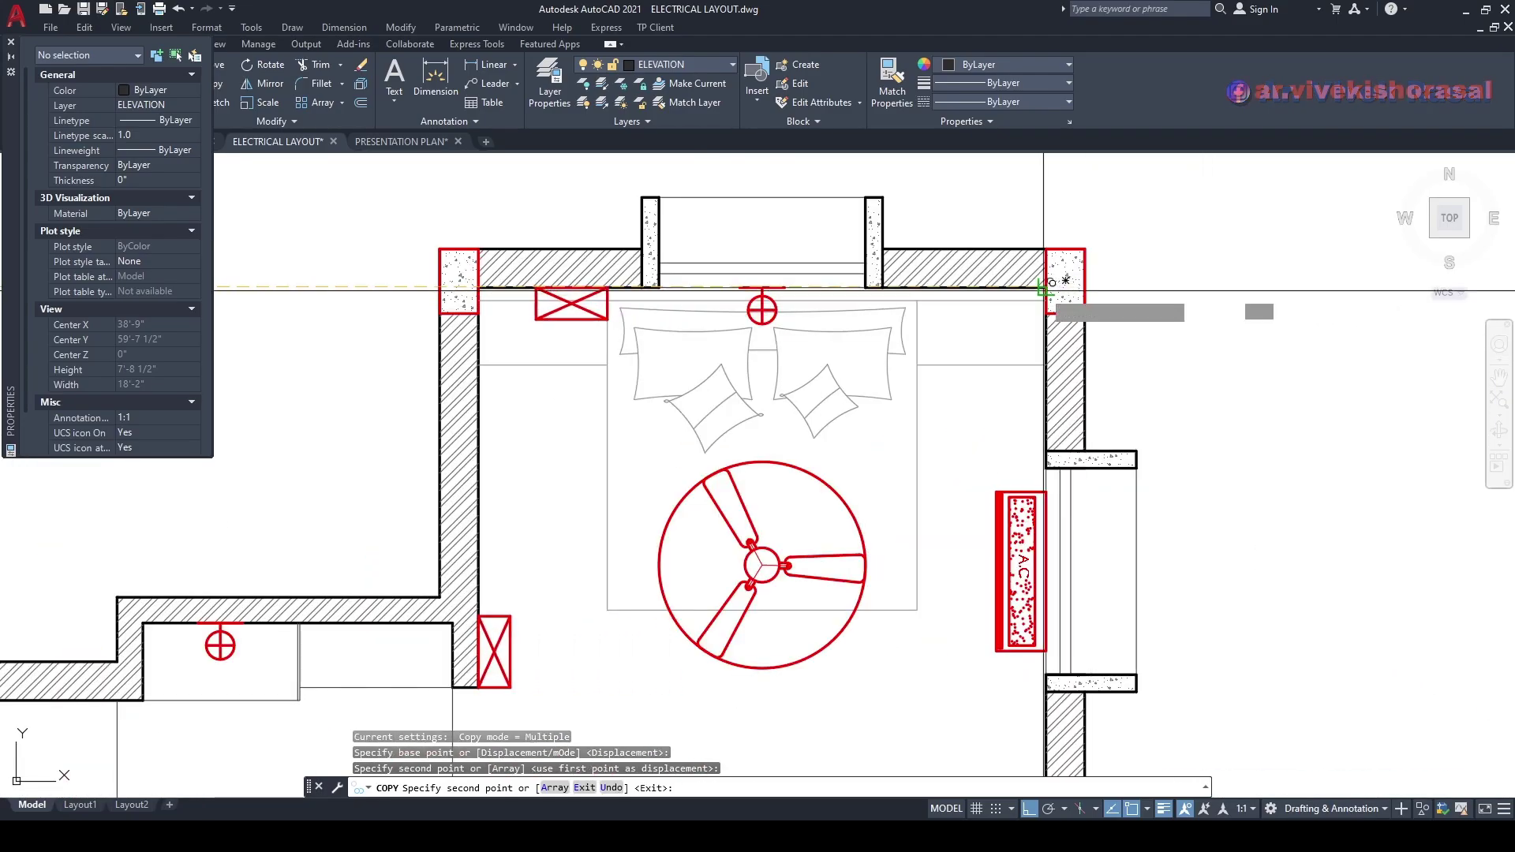
left_click(1048, 287)
scroll(1053, 288, "down", 4)
key("Escape")
- Copy the niche crossed-box, the toilet window's double-circle and the staircase column's crossed-box to the eastern plan, using the niche's outer wall corner
scroll(615, 414, "up", 8)
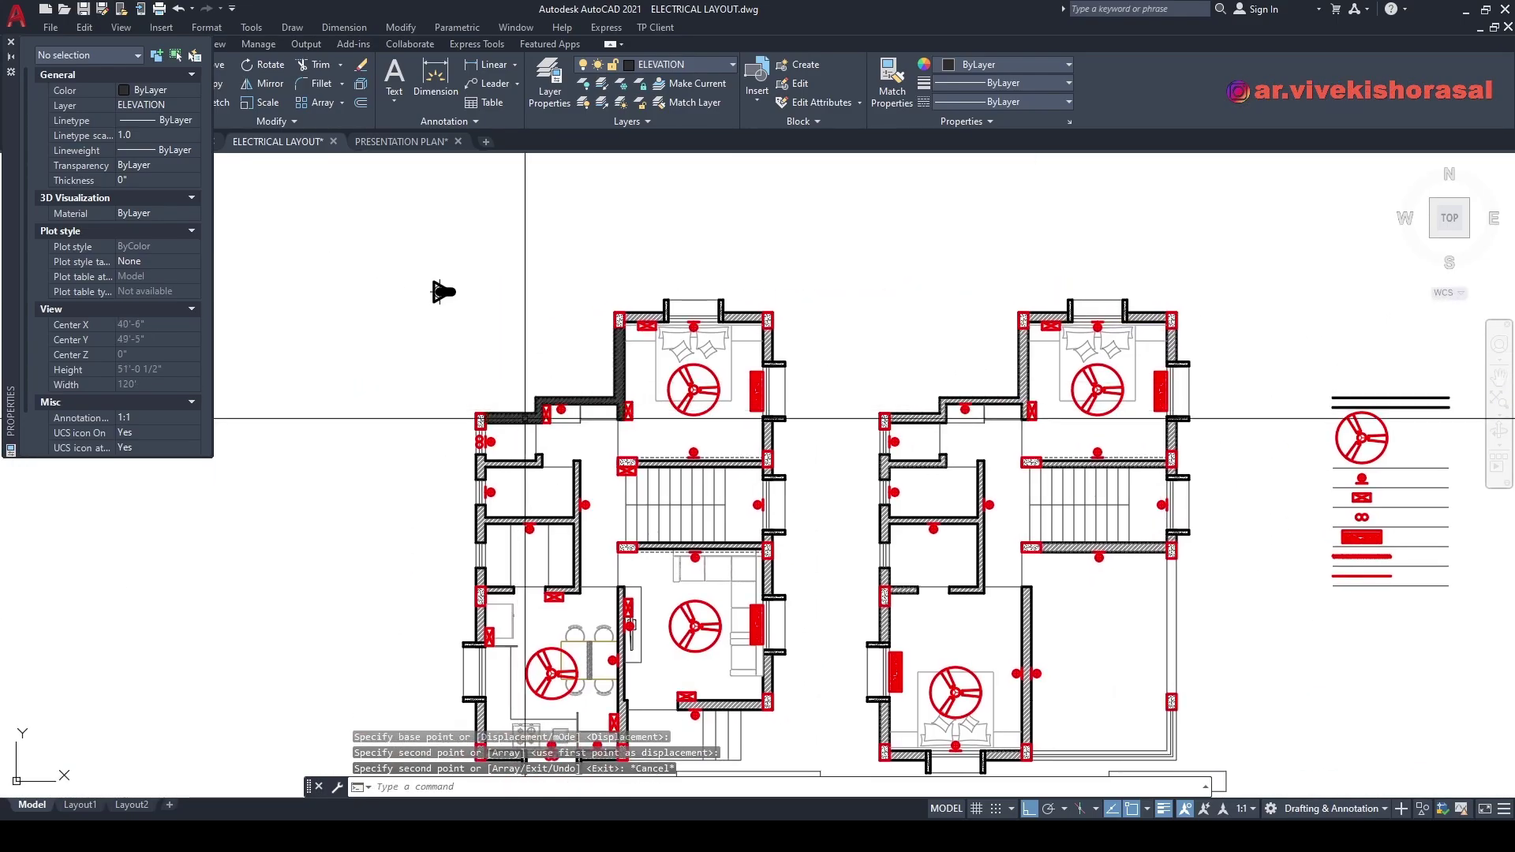
left_click(663, 394)
scroll(663, 394, "down", 4)
scroll(561, 455, "up", 11)
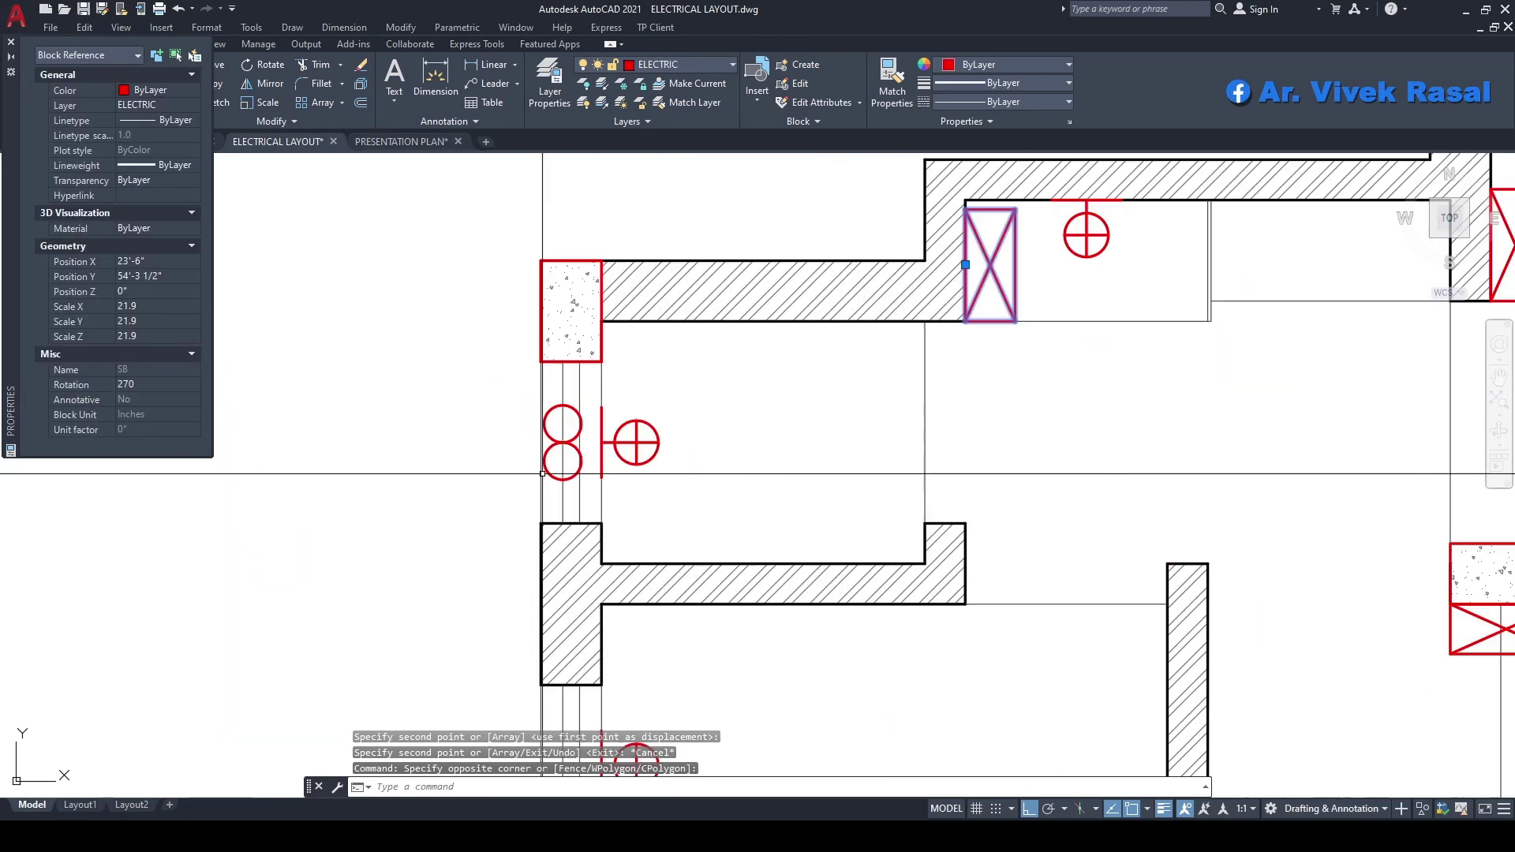
left_click(482, 462)
left_click(451, 407)
scroll(603, 359, "down", 5)
scroll(987, 480, "down", 1)
middle_click_drag(1061, 477, 619, 448)
scroll(640, 475, "up", 6)
left_click(642, 481)
left_click(608, 413)
scroll(715, 410, "down", 8)
scroll(676, 481, "down", 2)
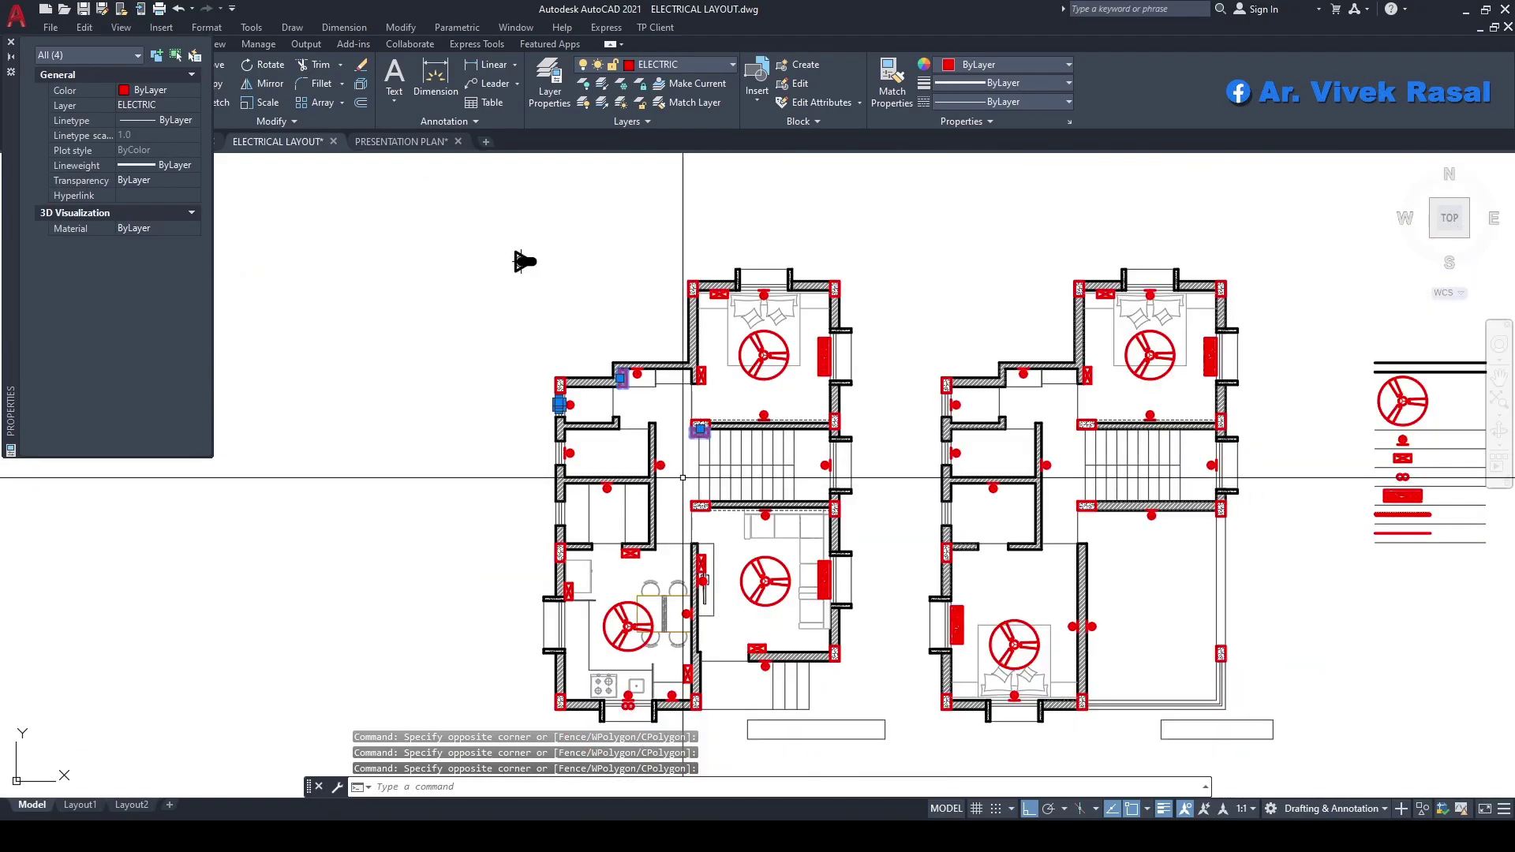
type("co")
key("Return")
scroll(632, 365, "up", 8)
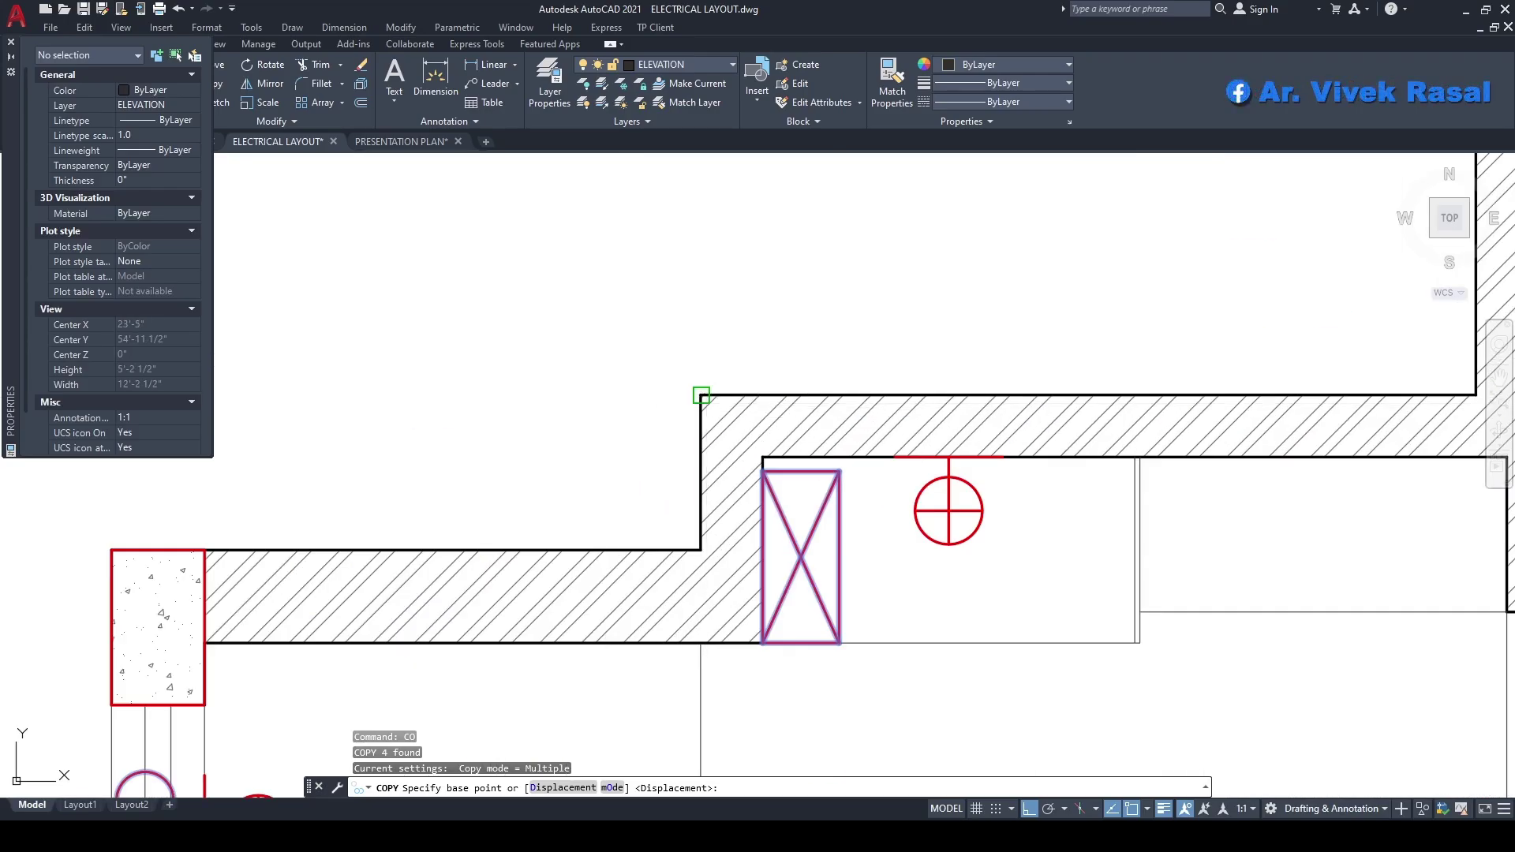
left_click(700, 397)
scroll(700, 397, "down", 8)
scroll(1045, 397, "up", 7)
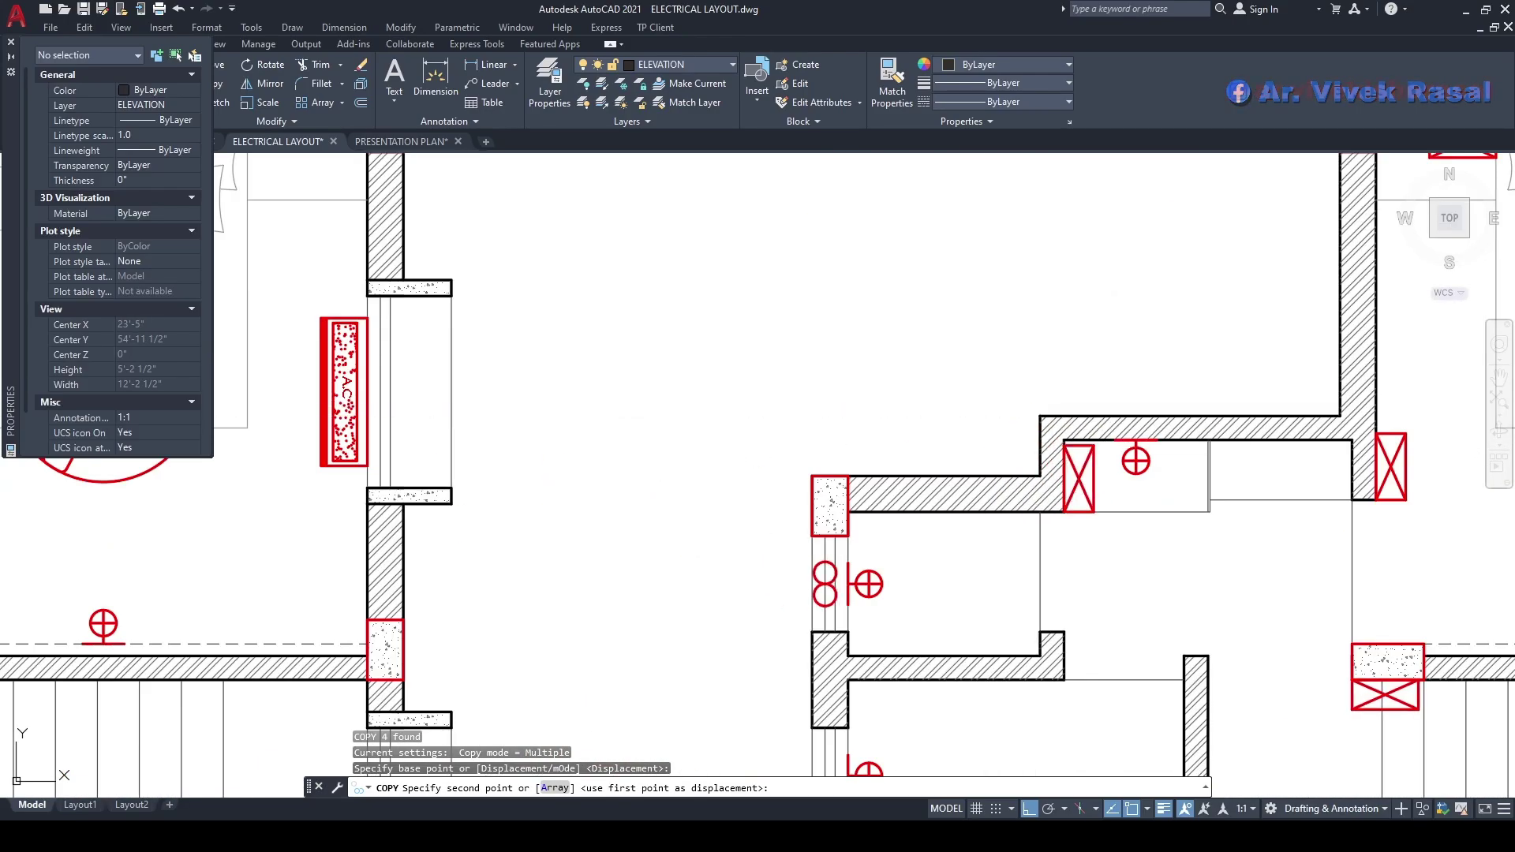
left_click(1040, 416)
key("Escape")
- Copy the vertical crossed-box from the kitchen's east wall into the eastern plan's lower bedroom, just below its north wall
scroll(965, 407, "down", 6)
middle_click_drag(957, 536, 953, 407)
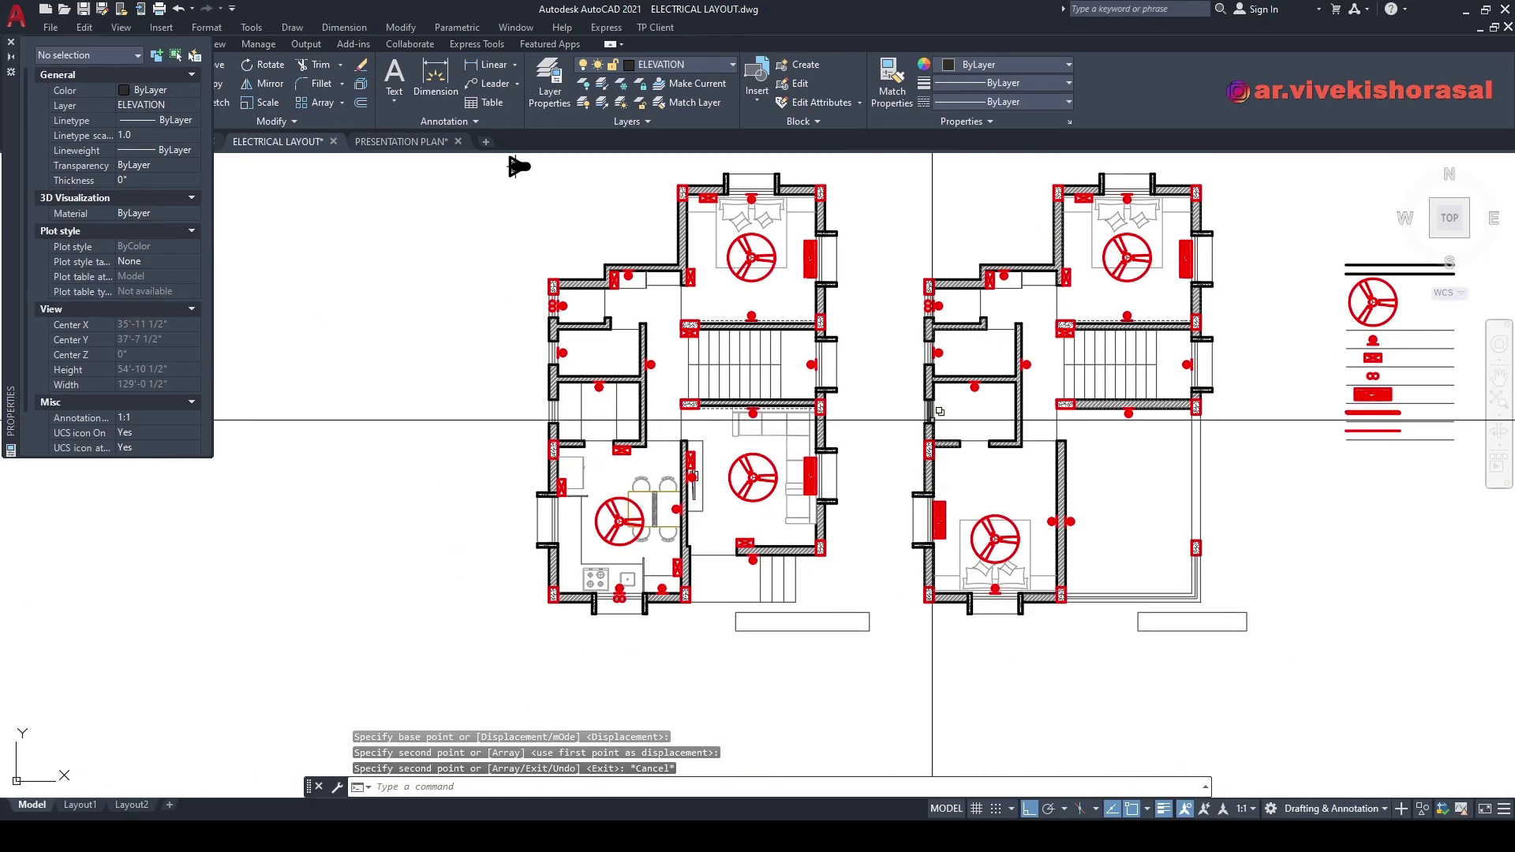
type("CO")
key("Return")
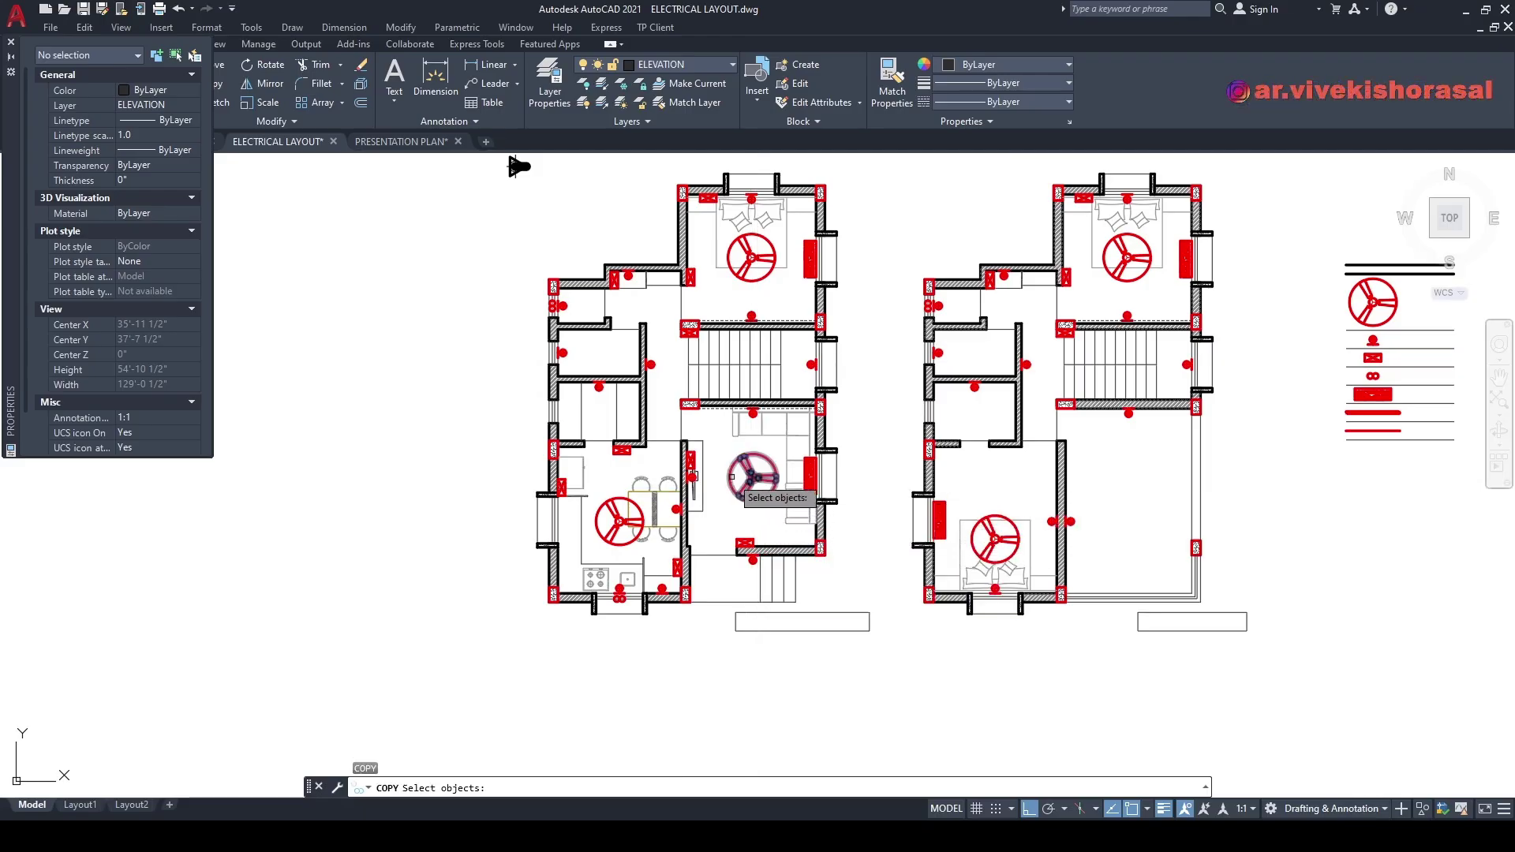
scroll(696, 427, "up", 2)
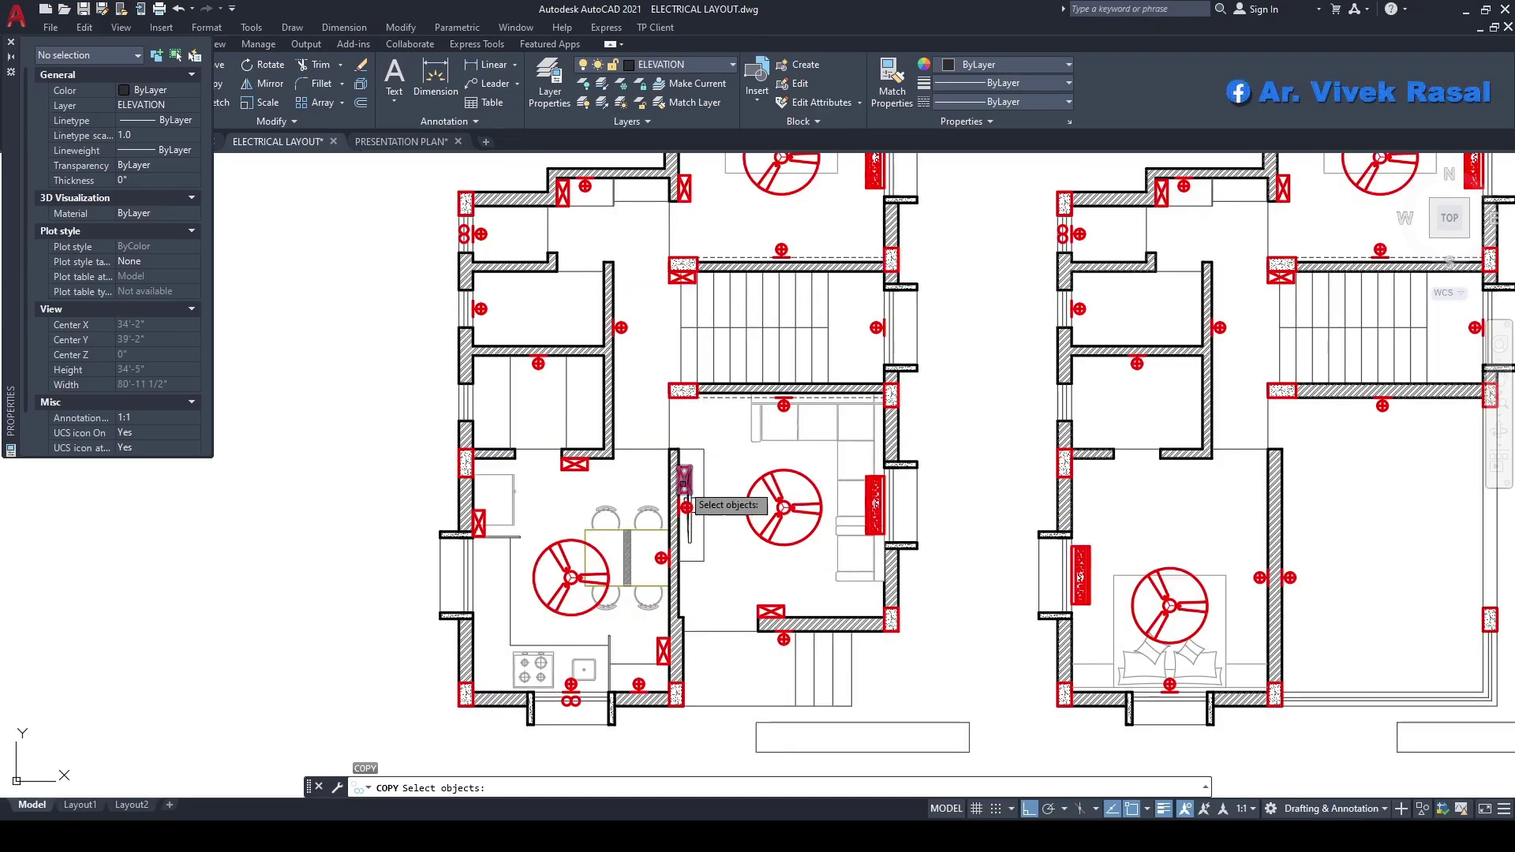
scroll(670, 576, "up", 4)
left_click(642, 612)
scroll(669, 670, "up", 5)
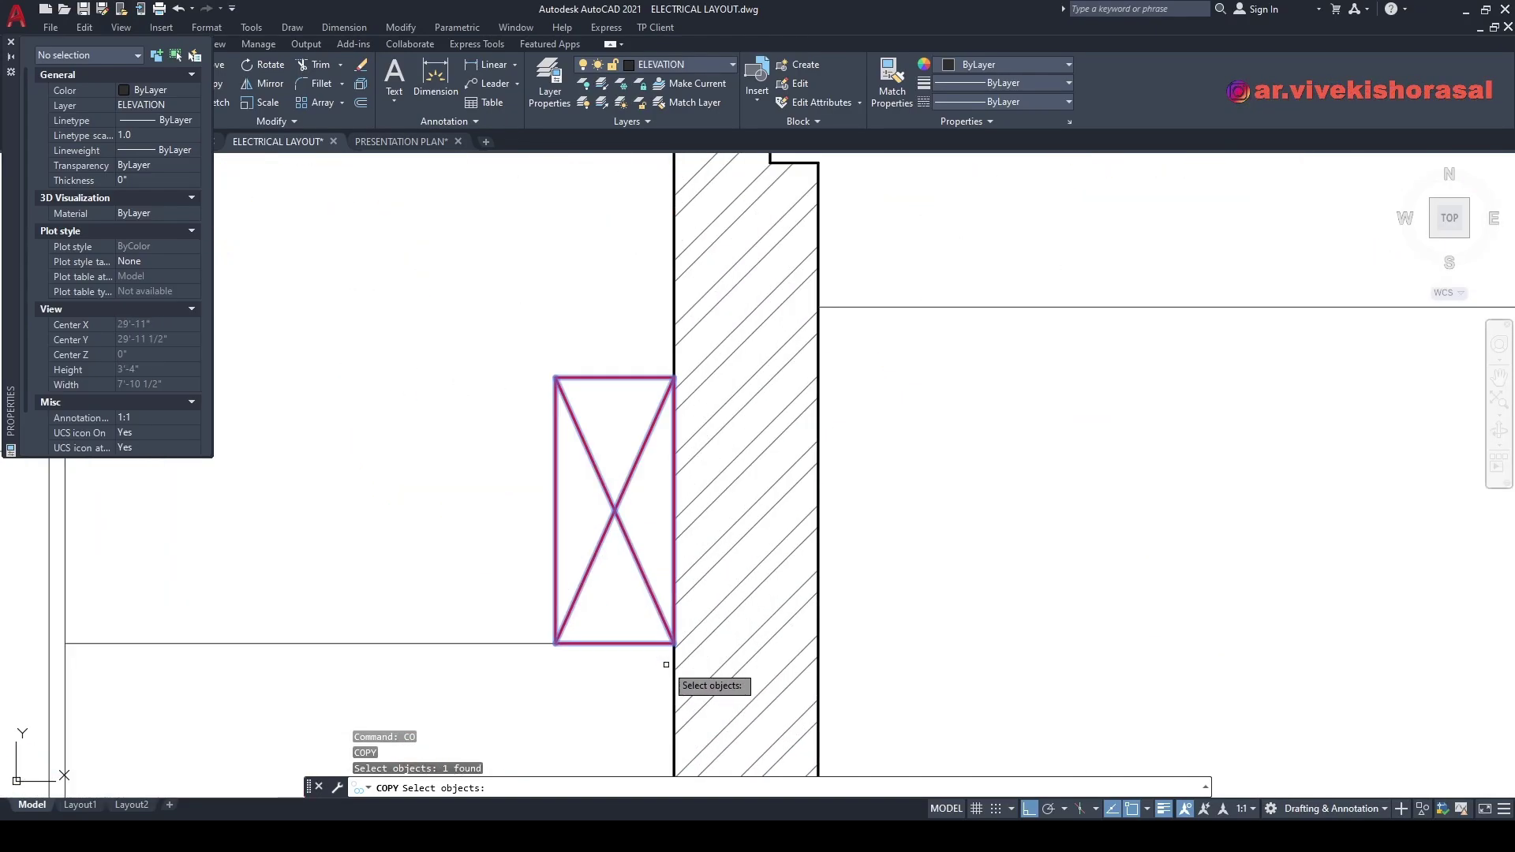
key("Return")
left_click(675, 376)
scroll(675, 376, "down", 8)
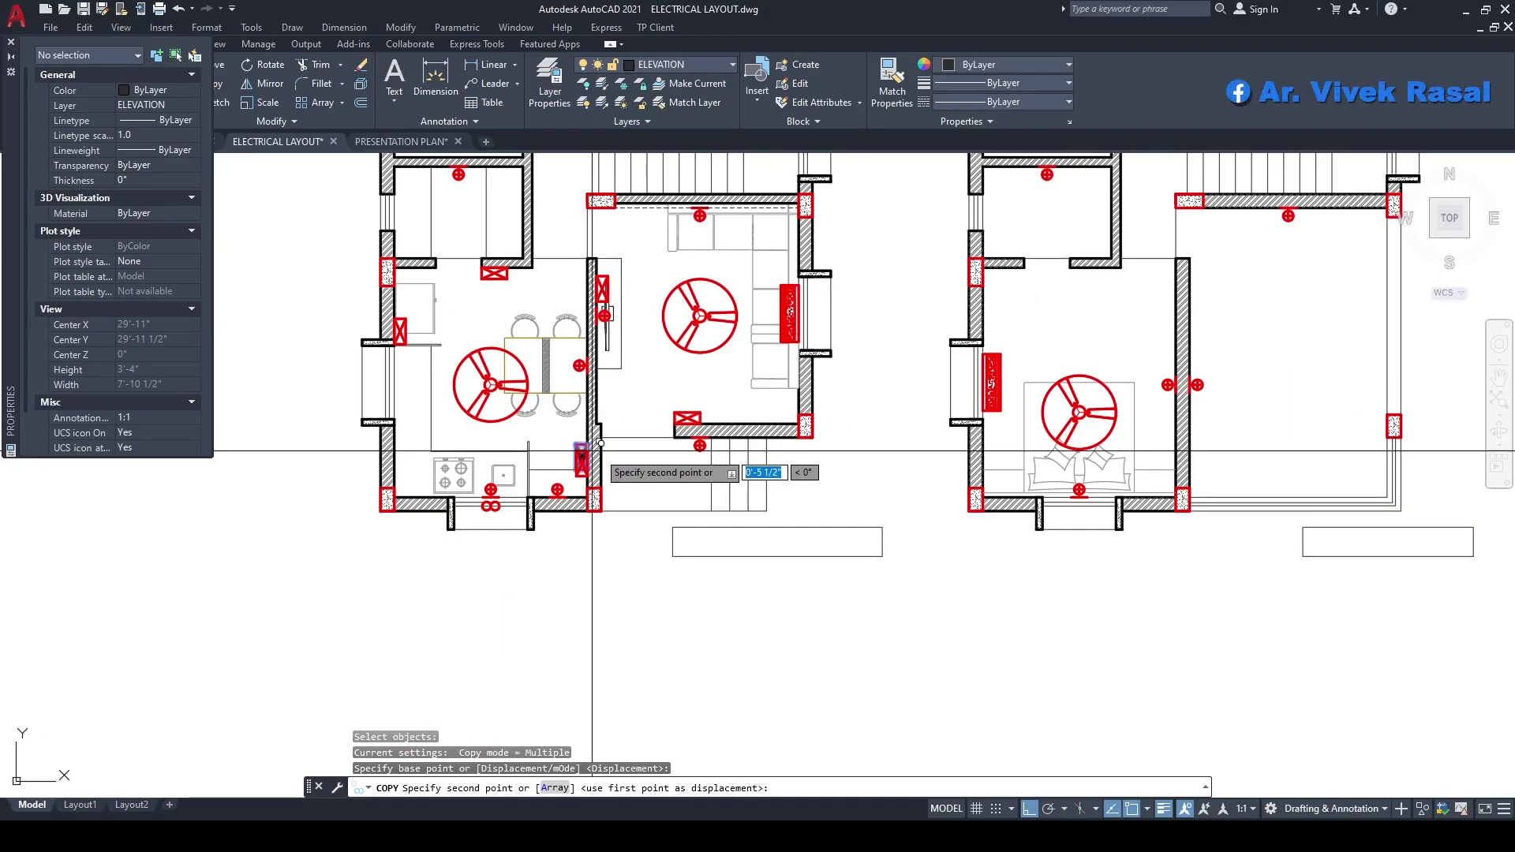
scroll(931, 413, "up", 5)
key("F8")
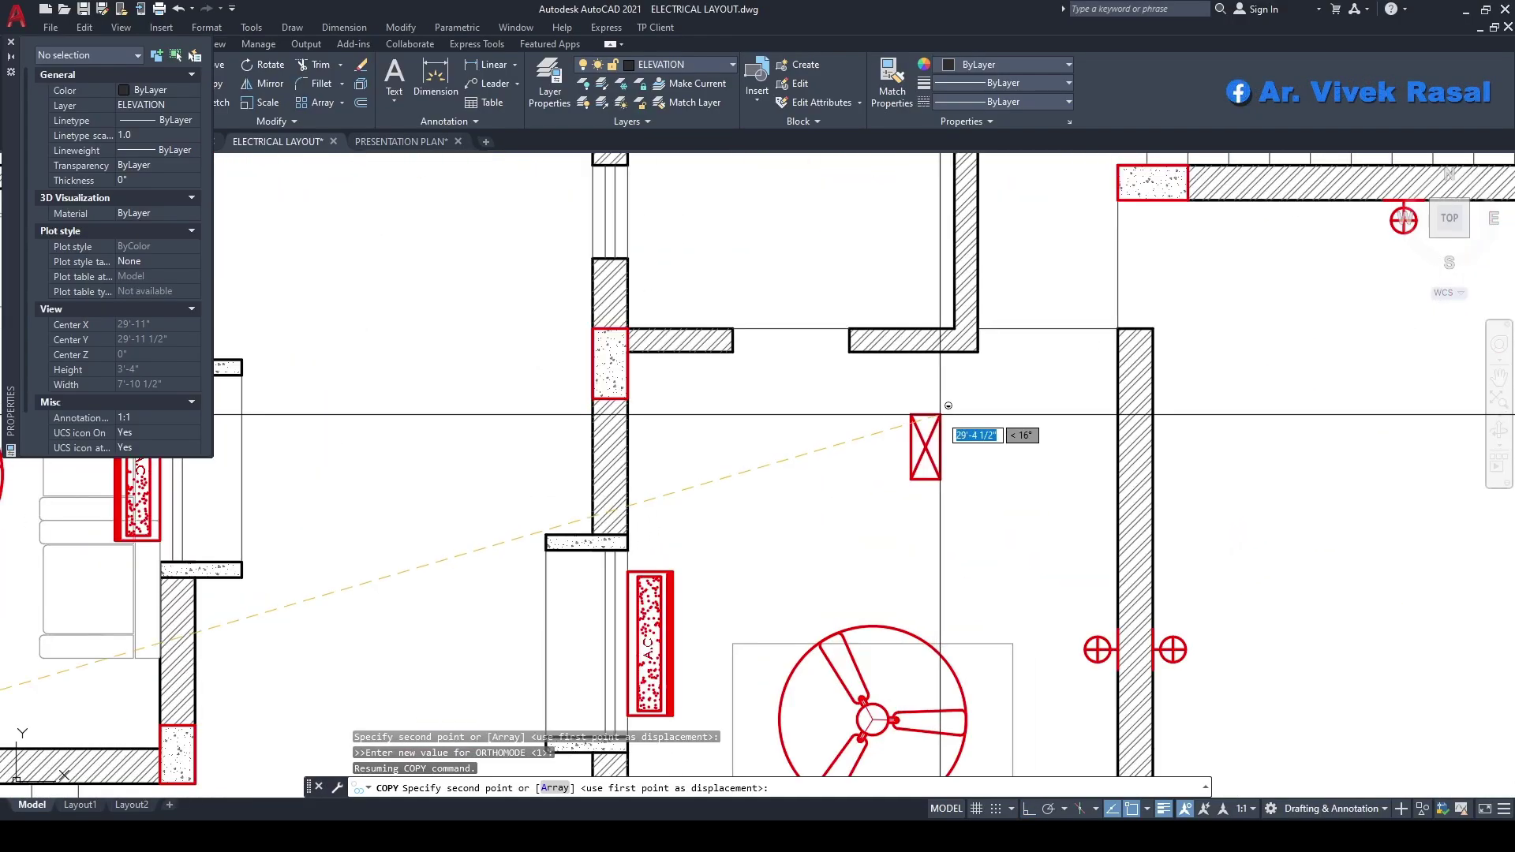
key("F8")
left_click(940, 412)
key("Escape")
key("Escape")
- Rotate the crossed-box copy in the eastern plan's lower bedroom to horizontal
type("RO")
key("space")
left_click(964, 484)
double_click(897, 433)
key("space")
left_click(938, 425)
left_click(937, 485)
left_click(937, 516)
key("space")
left_click(970, 446)
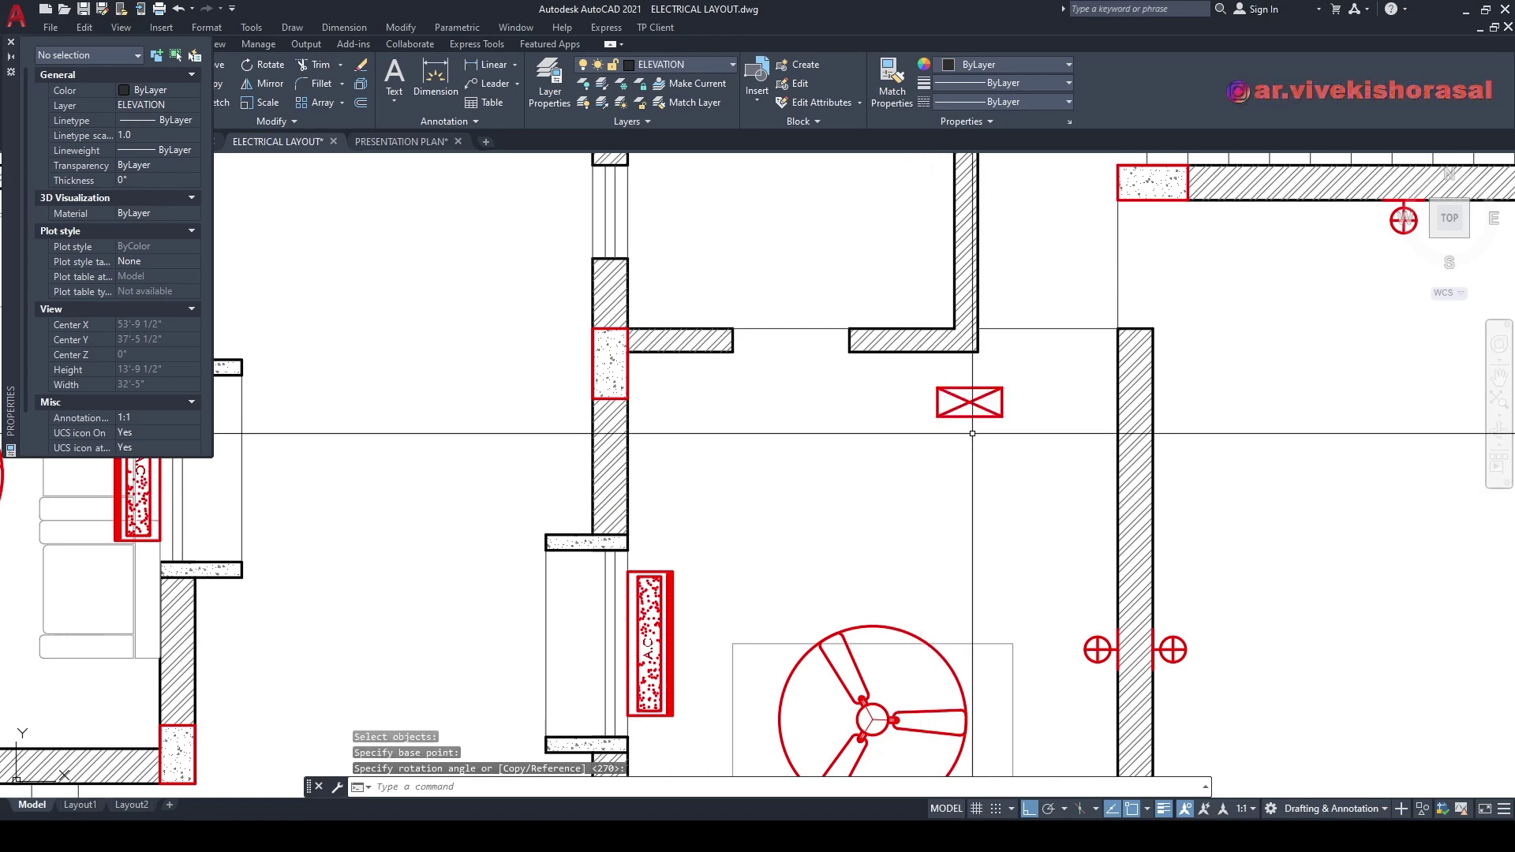
- Move the horizontal crossed-box by its upper east corner to the end corner of the lower bedroom's north wall
scroll(1039, 441, "up", 2)
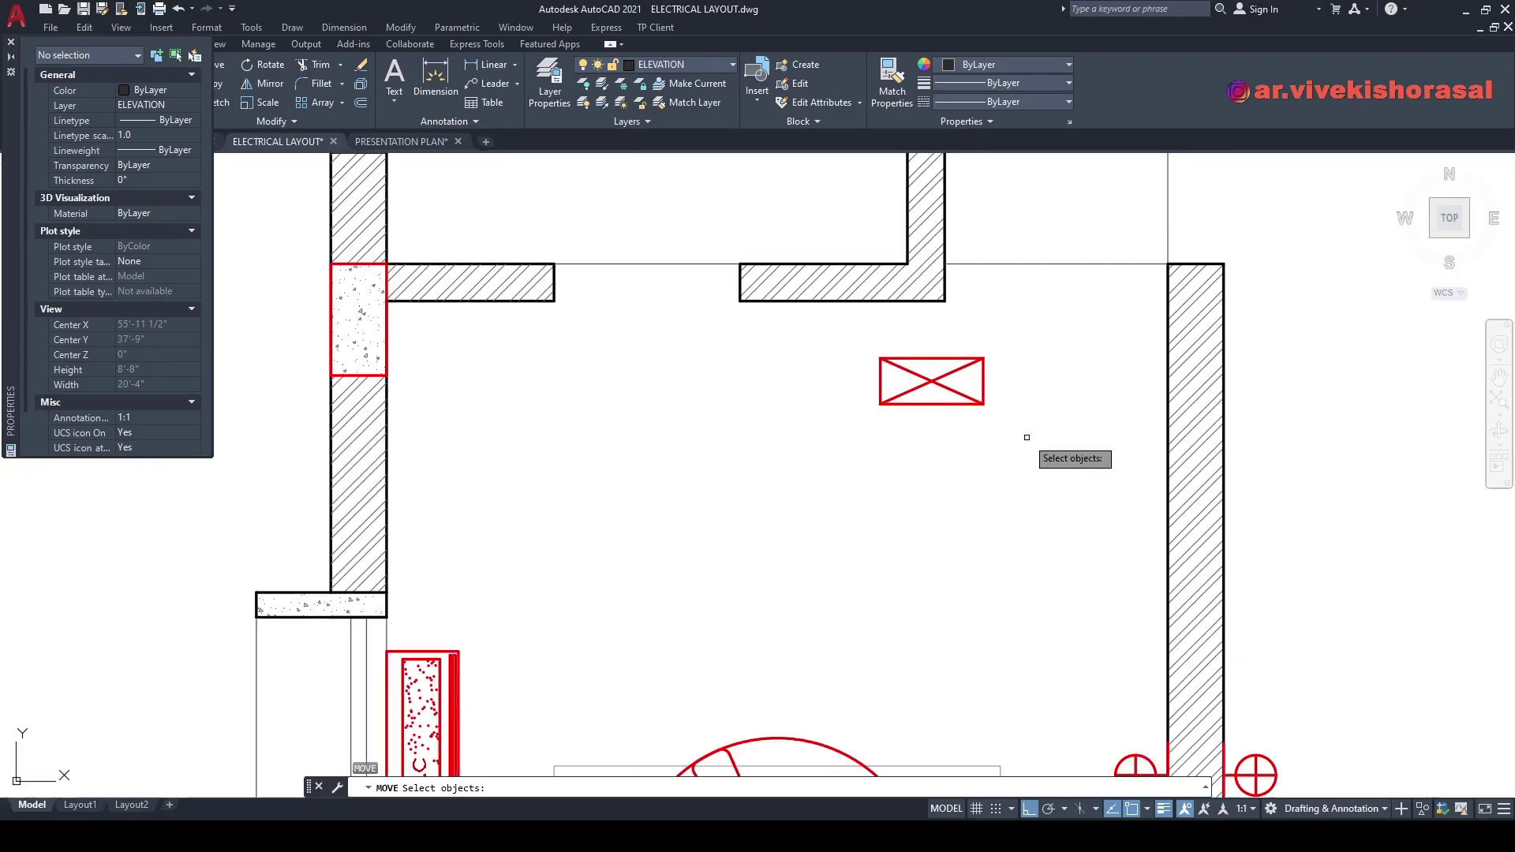
key("Return")
left_click(984, 357)
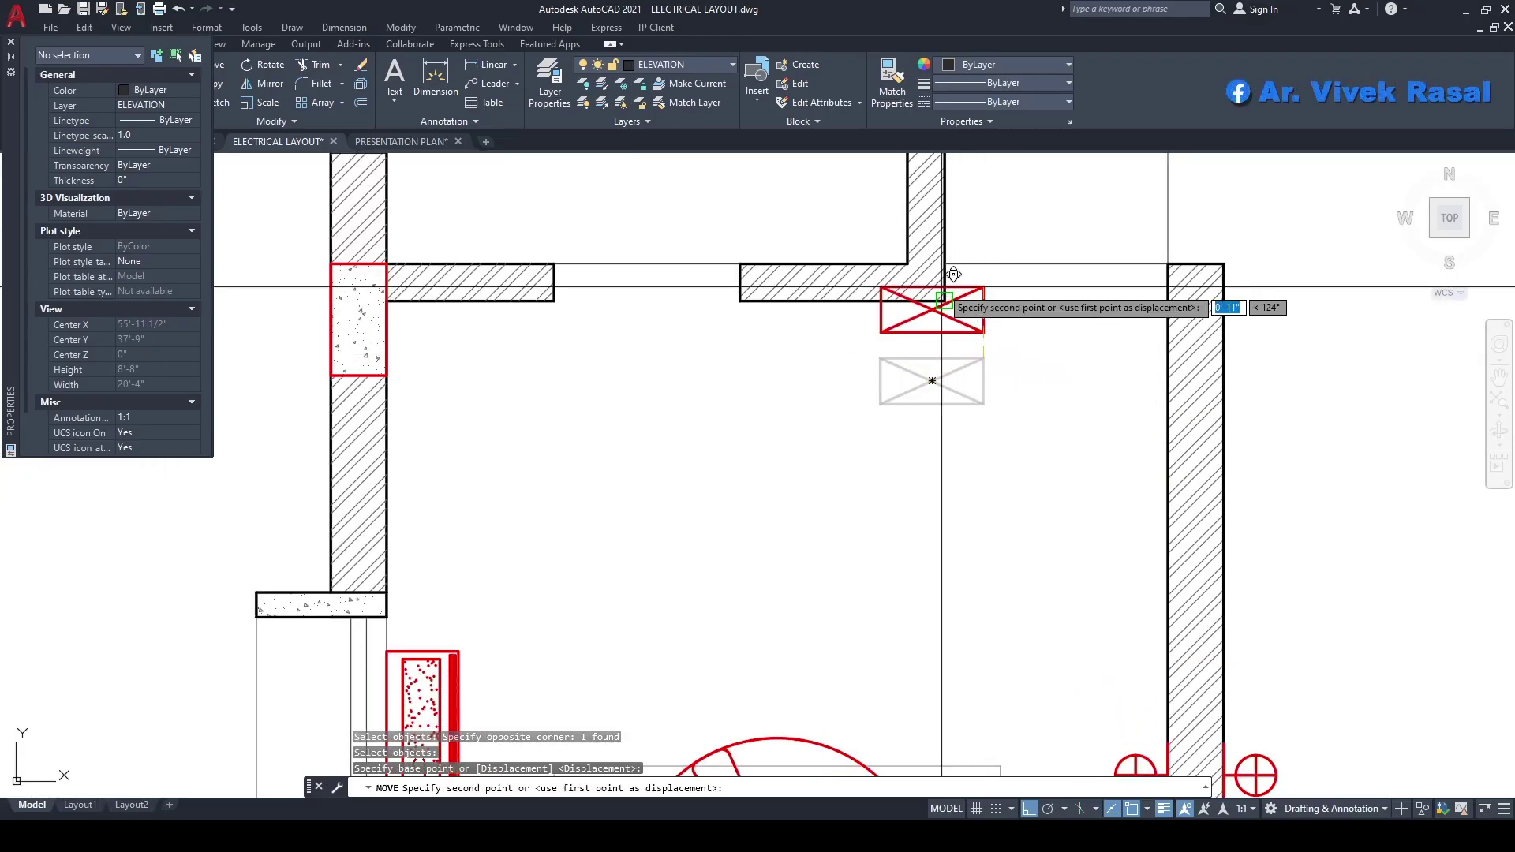
left_click(945, 301)
scroll(945, 344, "down", 6)
- Copy the horizontal crossed-box from the lower bedroom's north wall to its south wall, between the window and the southeast column
mouse_move(972, 322)
middle_mouse_down()
mouse_move(951, 404)
mouse_move(973, 446)
mouse_move(998, 450)
middle_mouse_up()
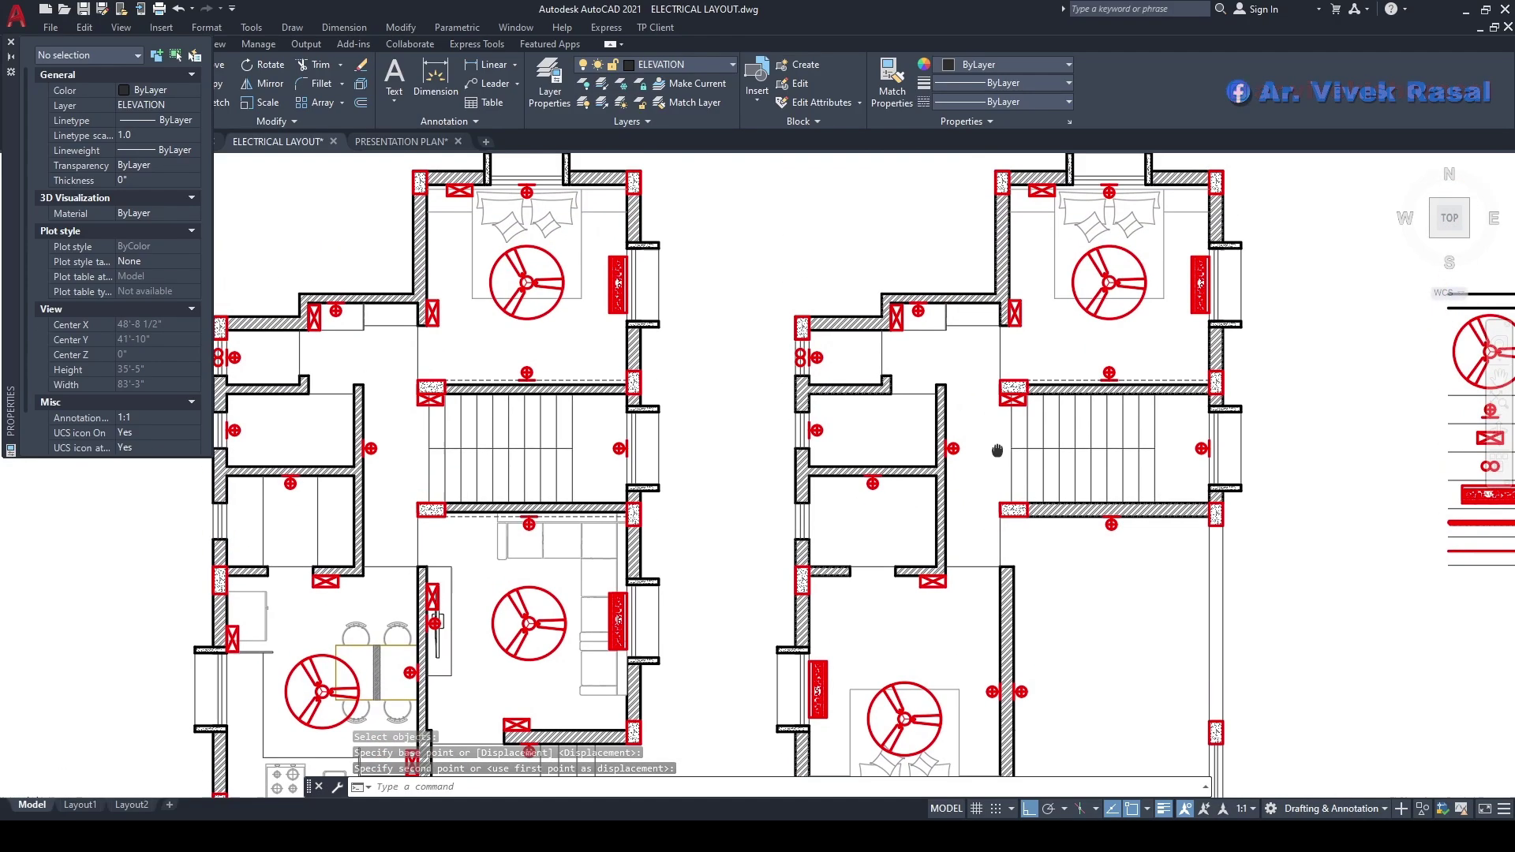
key("Return")
middle_click_drag(1024, 500, 986, 429)
middle_click_drag(932, 567, 967, 358)
scroll(967, 358, "up", 3)
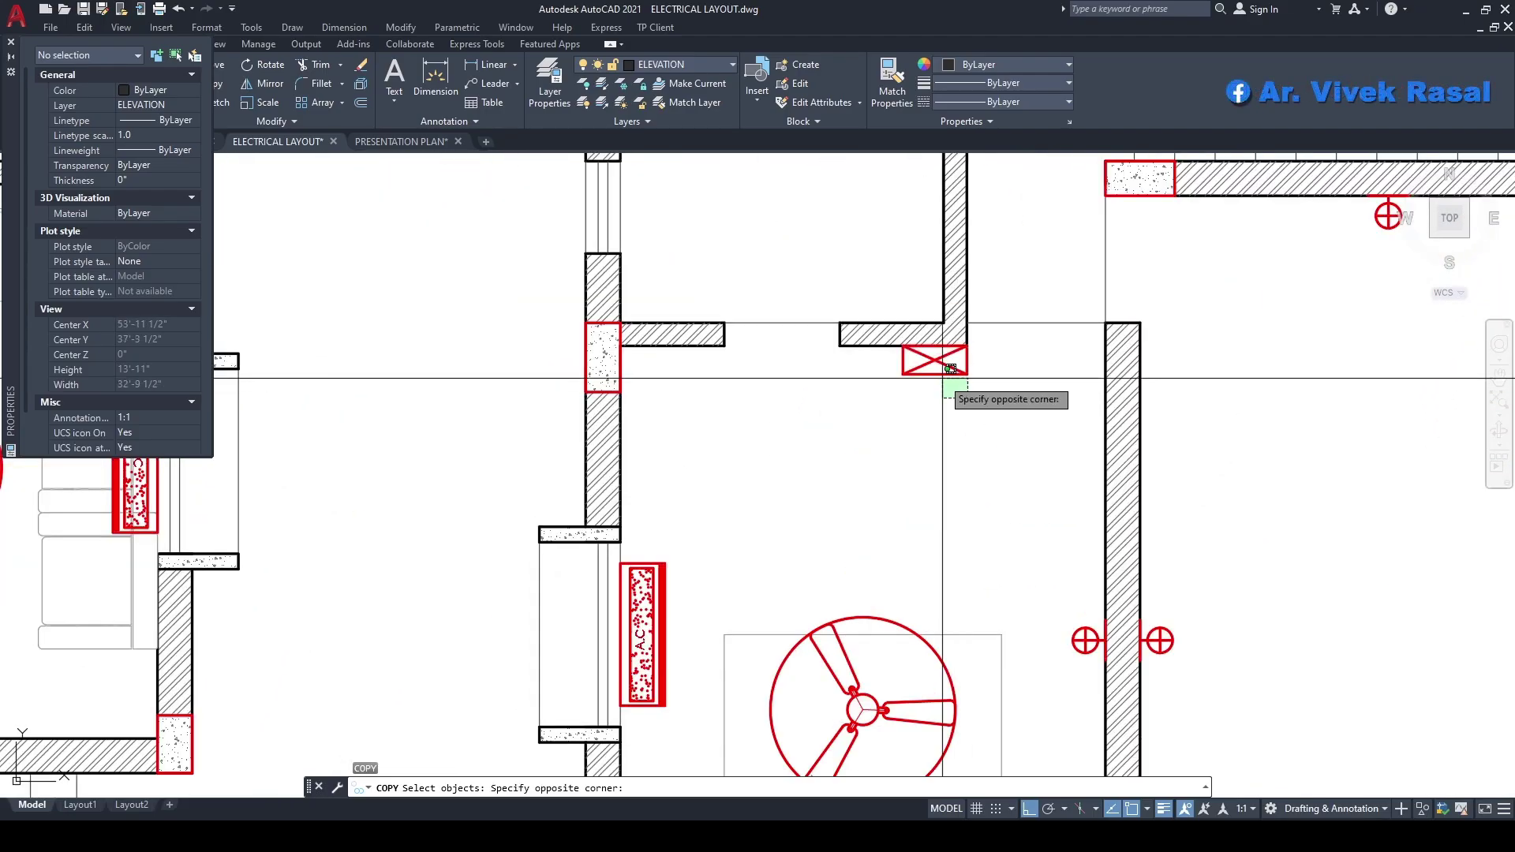
left_click(963, 379)
scroll(963, 379, "down", 5)
scroll(934, 387, "up", 3)
key("Return")
scroll(911, 361, "down", 5)
scroll(987, 588, "up", 5)
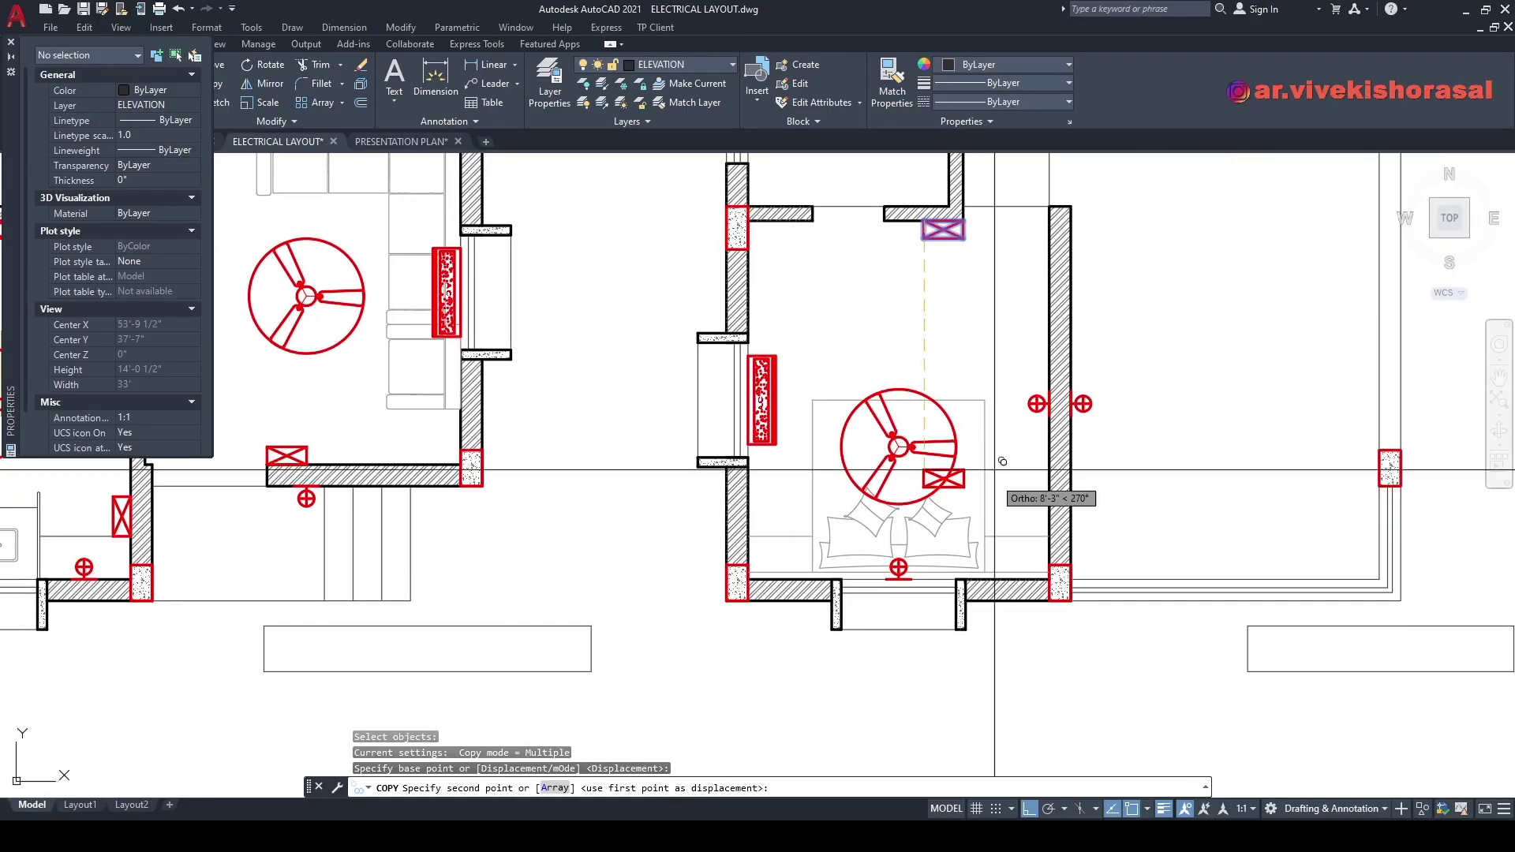
left_click(1149, 609)
key("Escape")
- Move the crossed-box on the eastern plan's lower bedroom south wall north by its lower west corner onto the wall's inner face
middle_click_drag(1043, 628, 1004, 506)
type("m")
key("Return")
scroll(1008, 495, "up", 3)
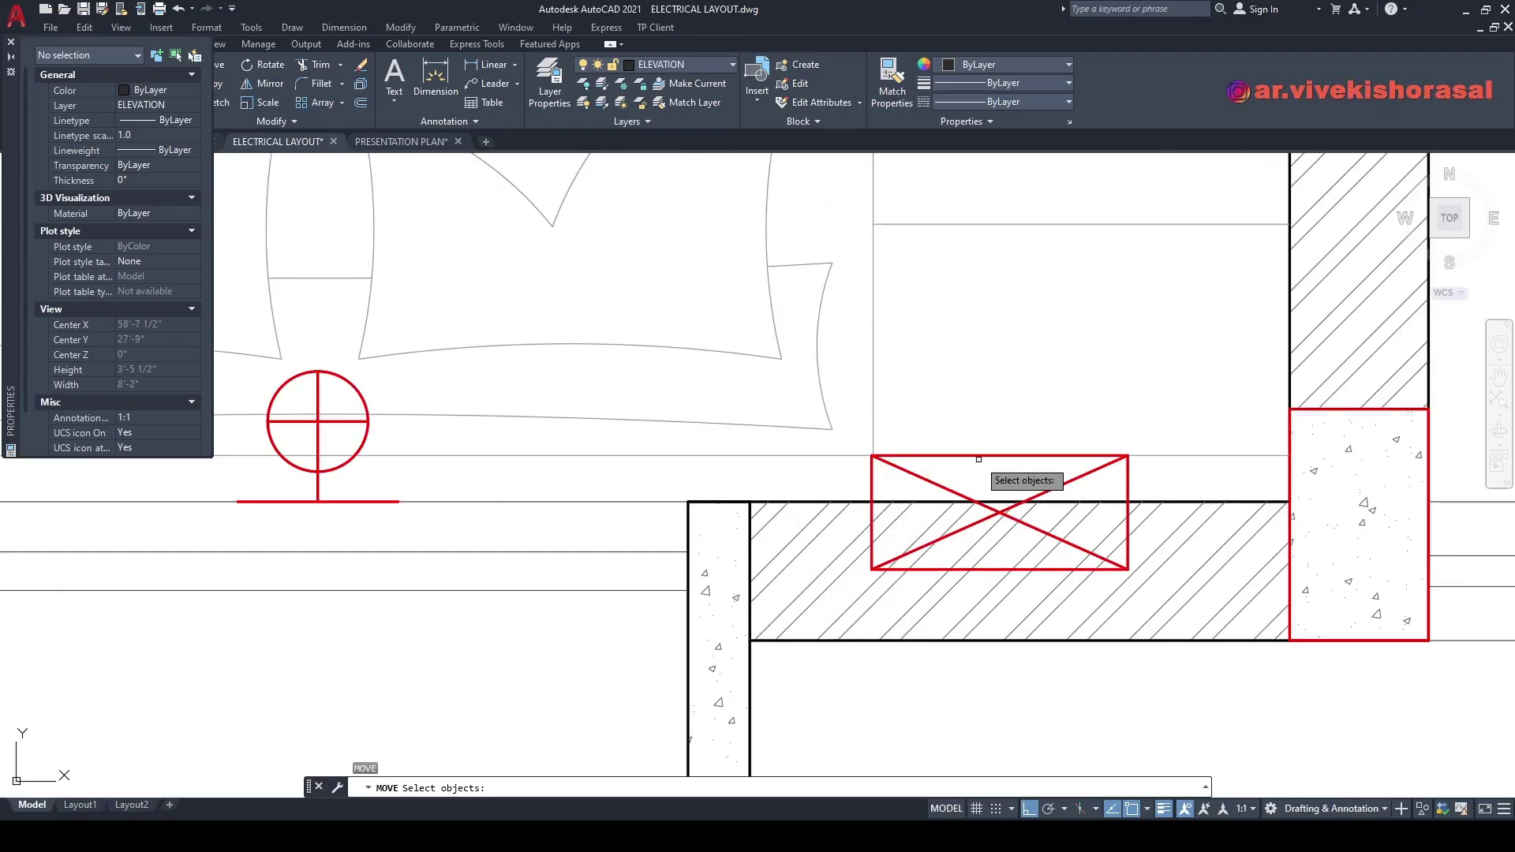
left_click(934, 482)
key("Return")
left_click(872, 568)
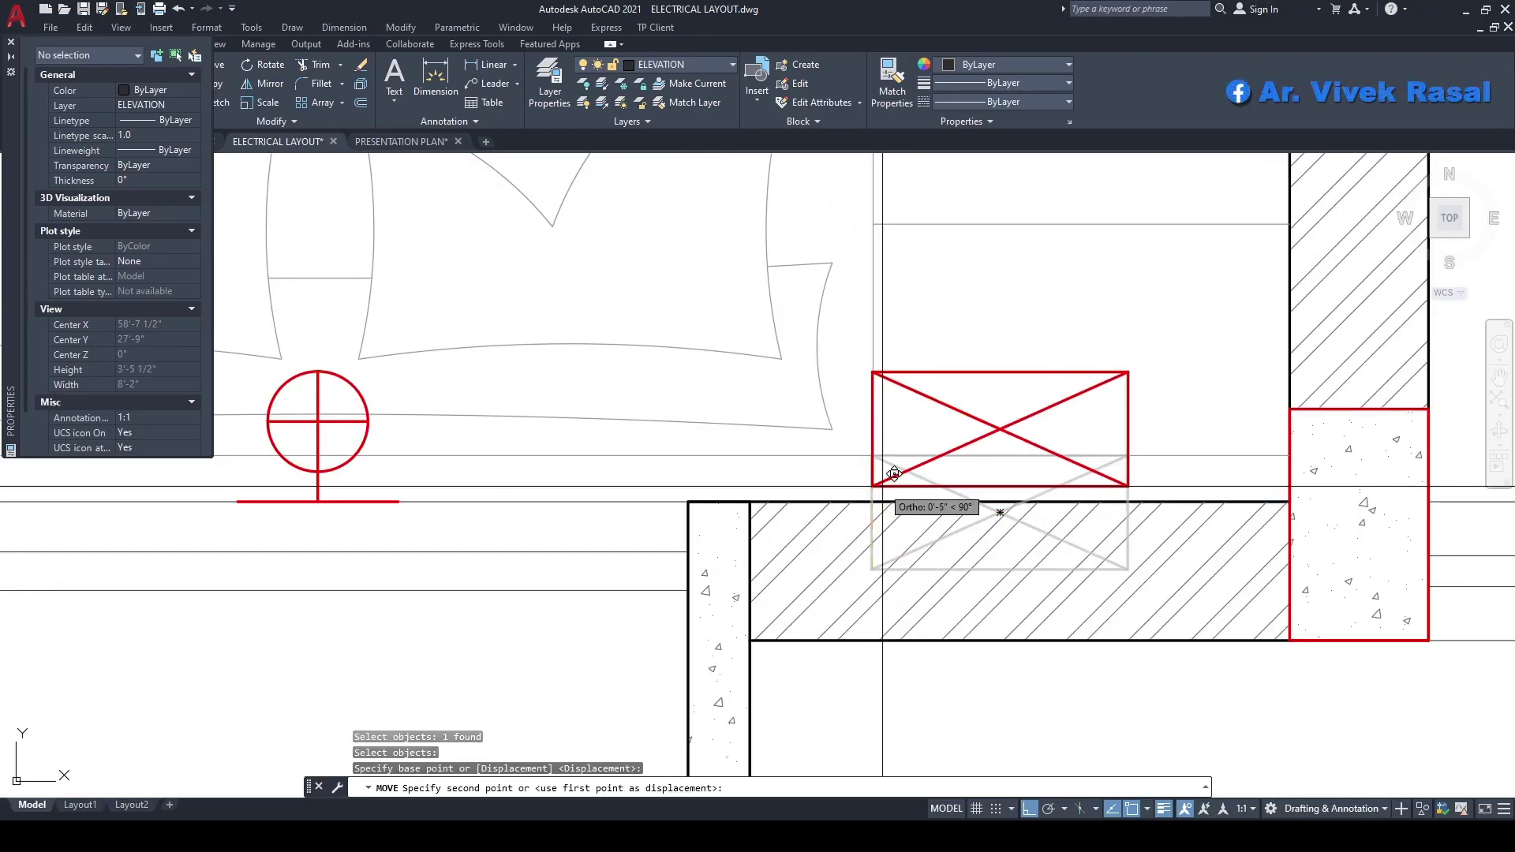
left_click(884, 488)
scroll(896, 497, "down", 10)
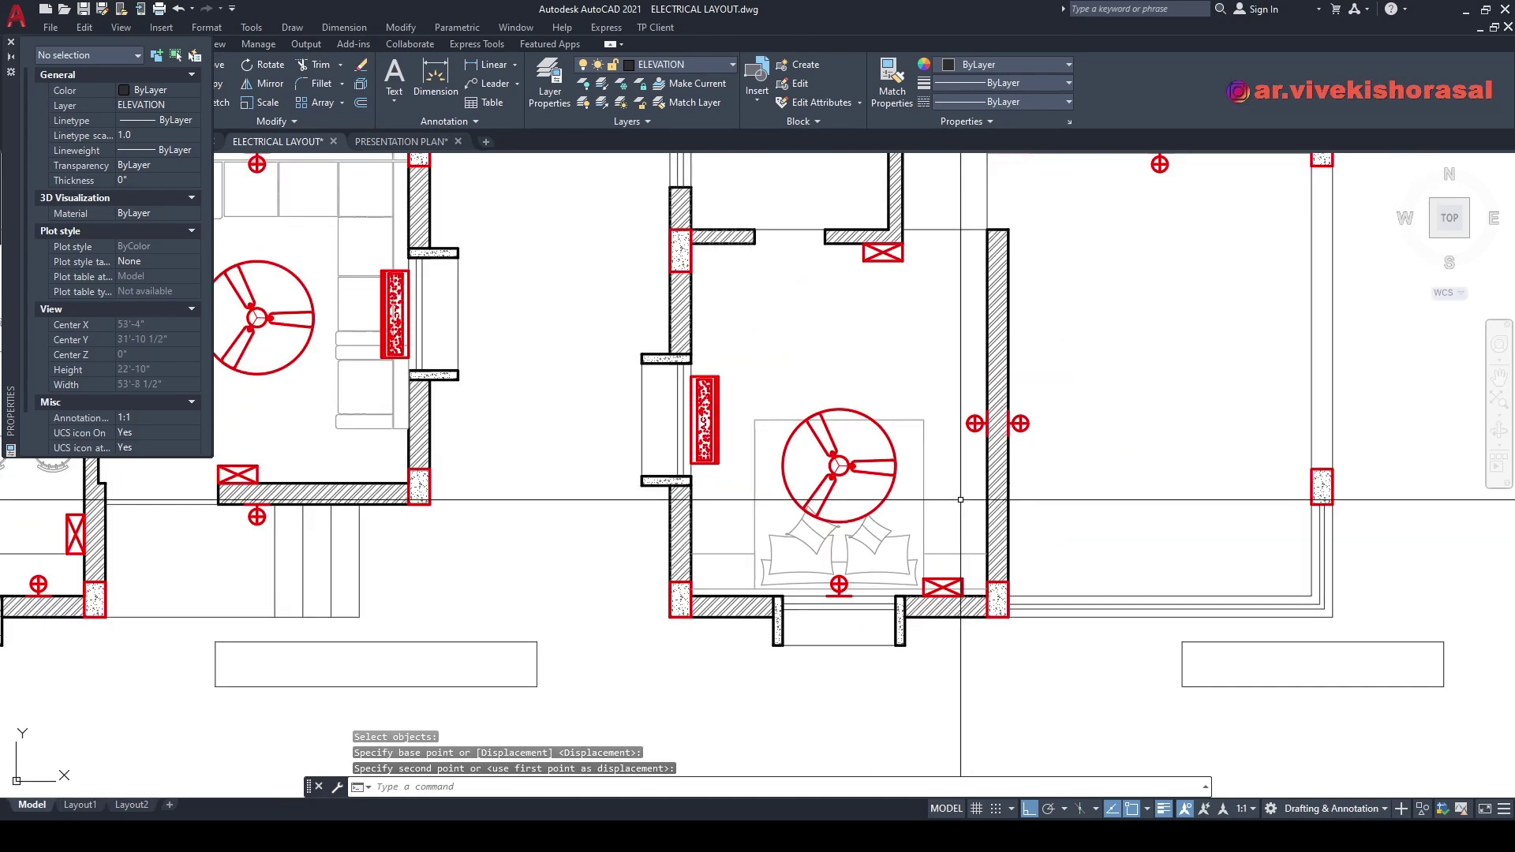
- Make LAYER2 the current layer
middle_click_drag(900, 503, 908, 647)
scroll(908, 647, "up", 3)
middle_click_drag(970, 371, 908, 458)
scroll(974, 417, "down", 5)
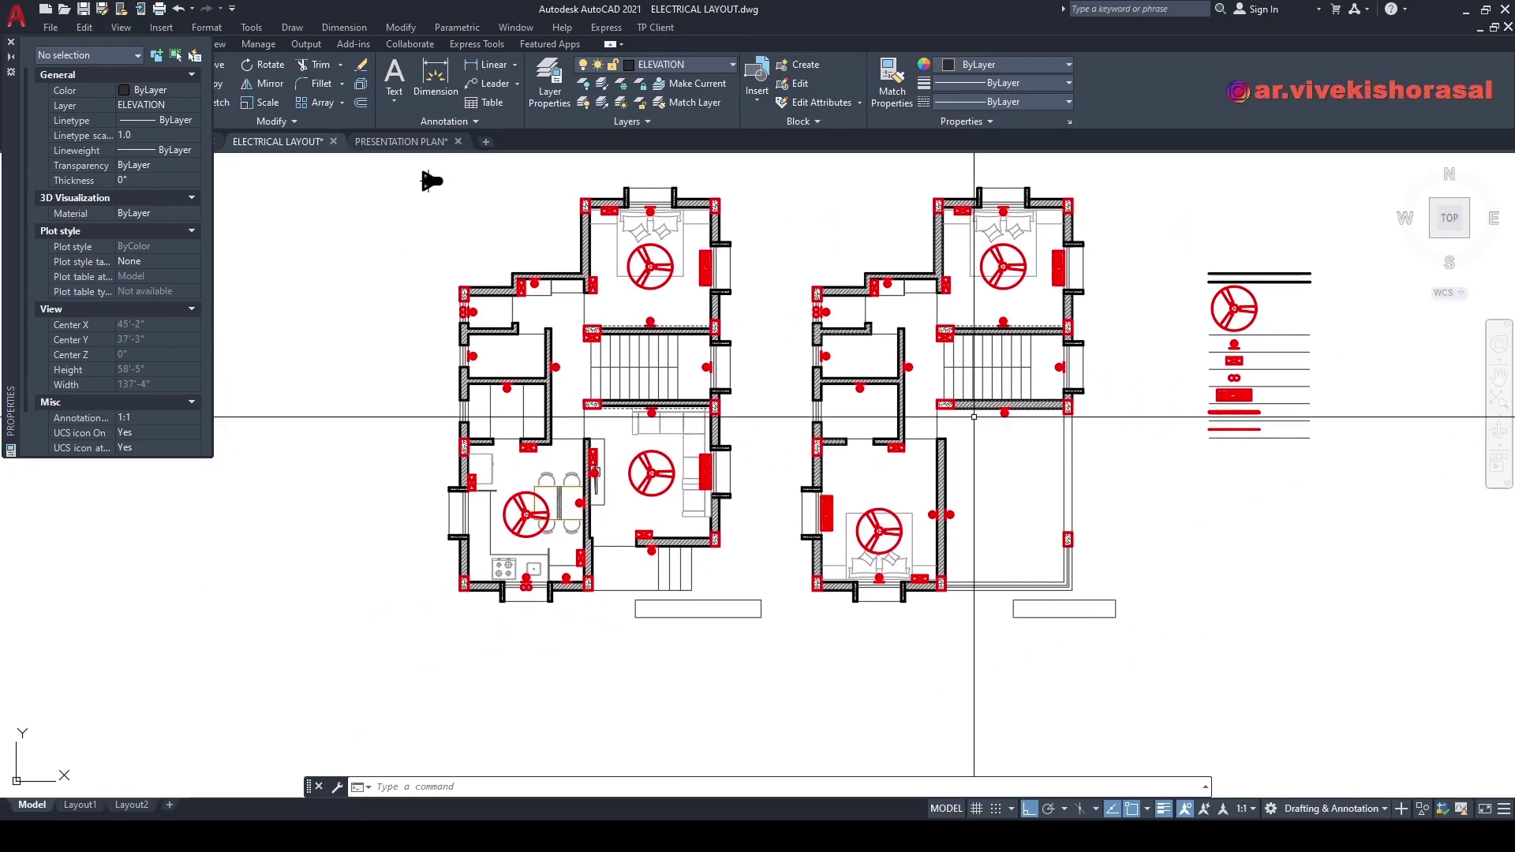
left_click(683, 70)
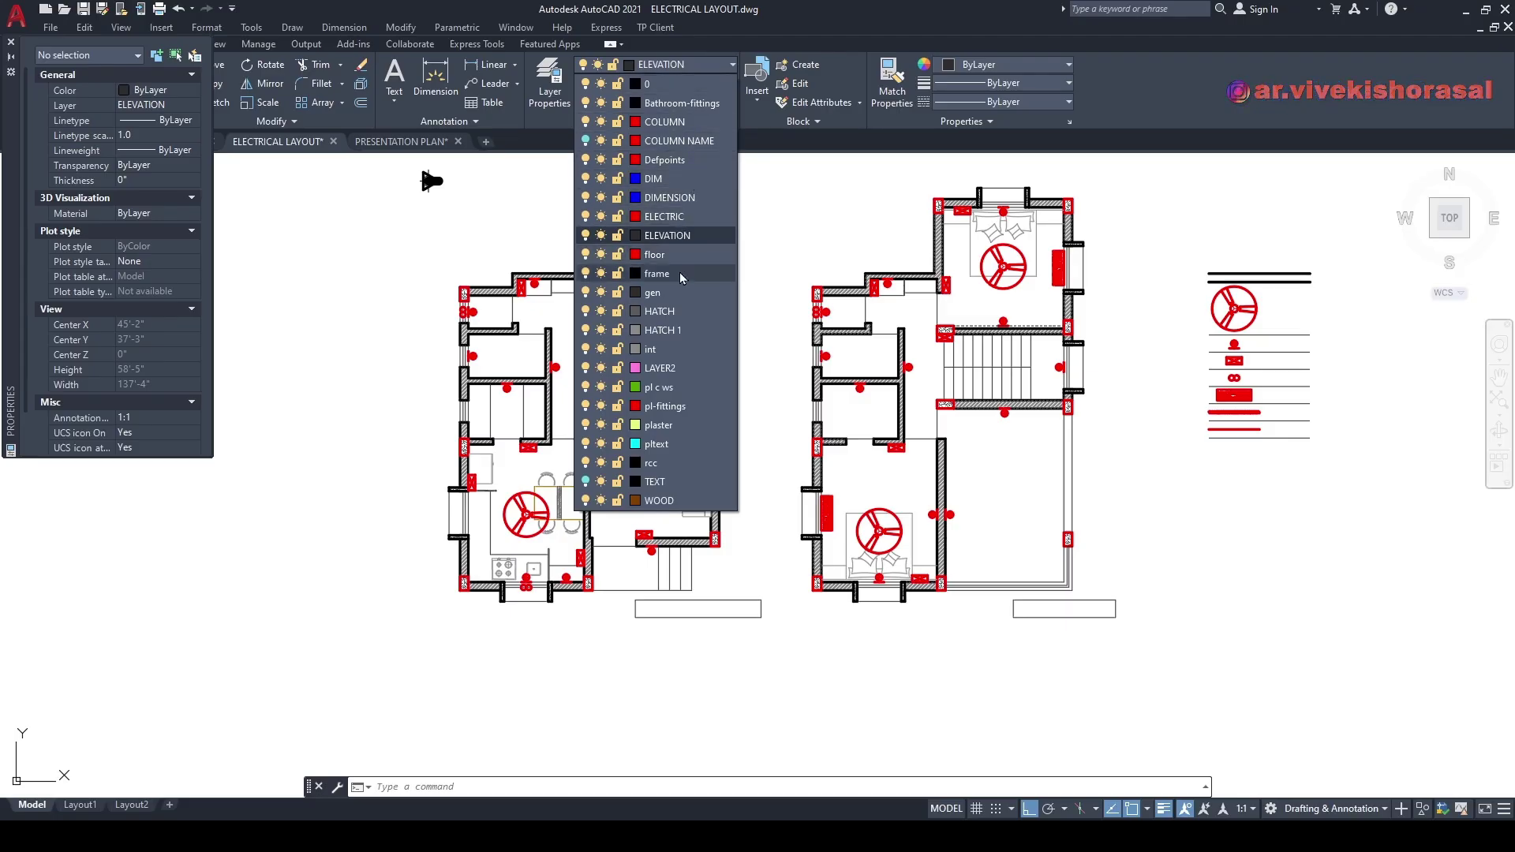
left_click(660, 368)
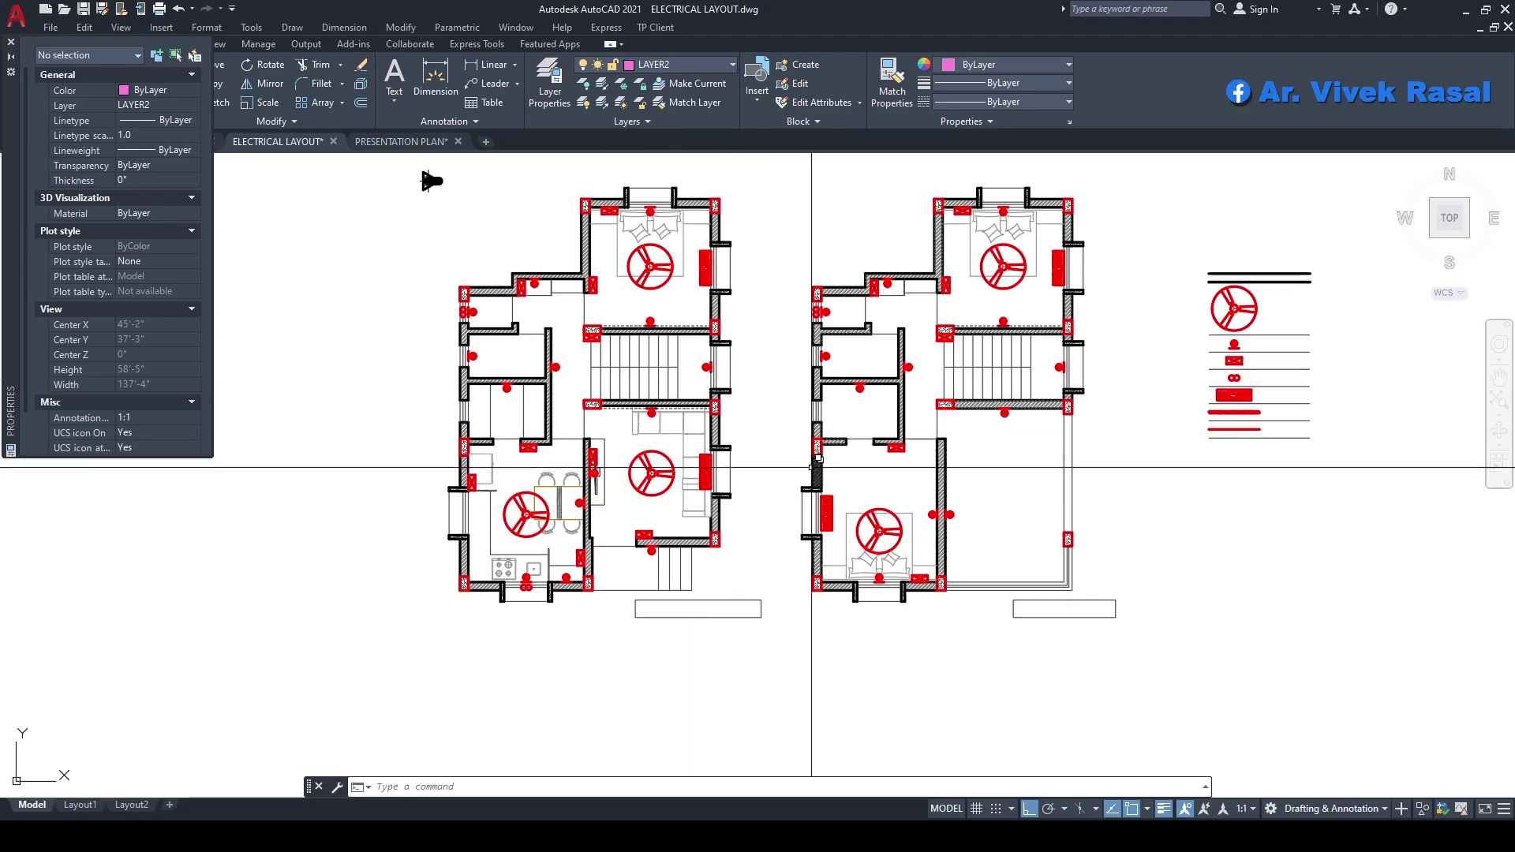
- Draw a three-point arc from the crossed-box on the living room's south wall, around the wall's west end, to the circled cross outside
scroll(805, 449, "up", 4)
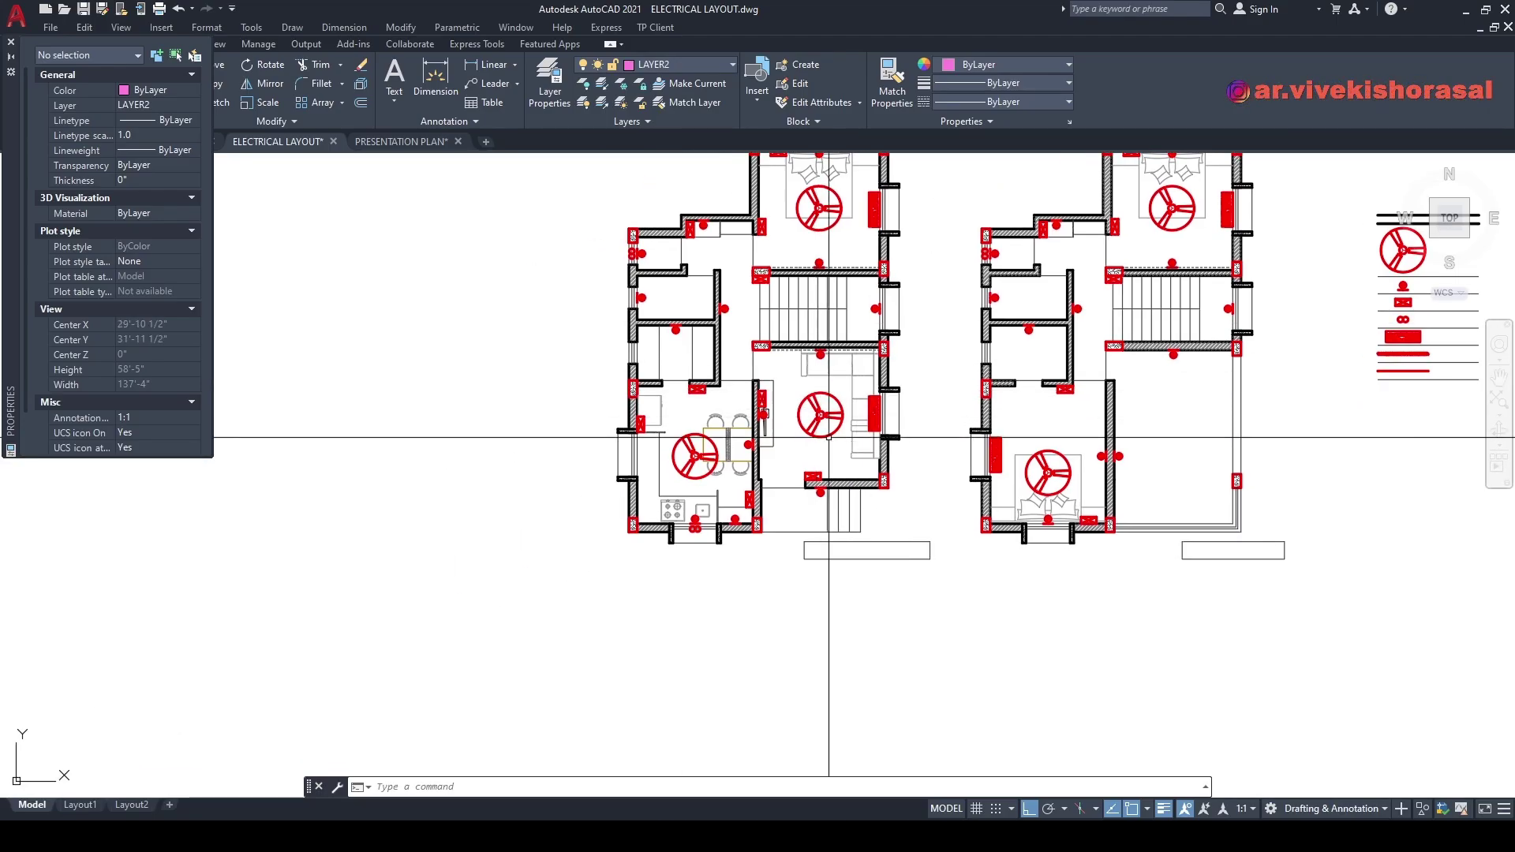
key("Escape")
key("Escape")
middle_click_drag(816, 437, 854, 345)
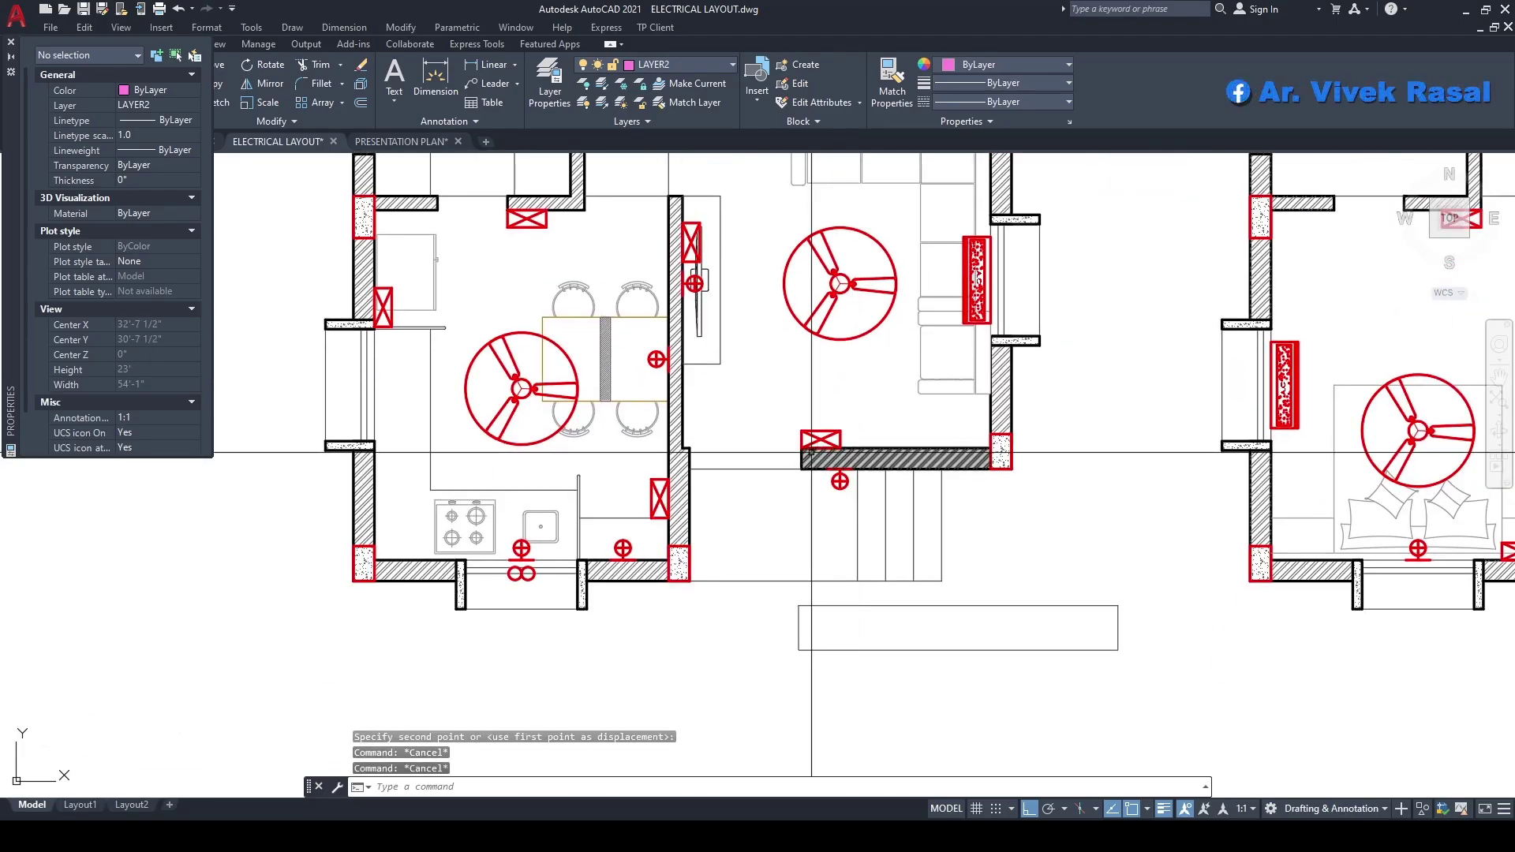
scroll(806, 459, "up", 5)
type("a")
key("Return")
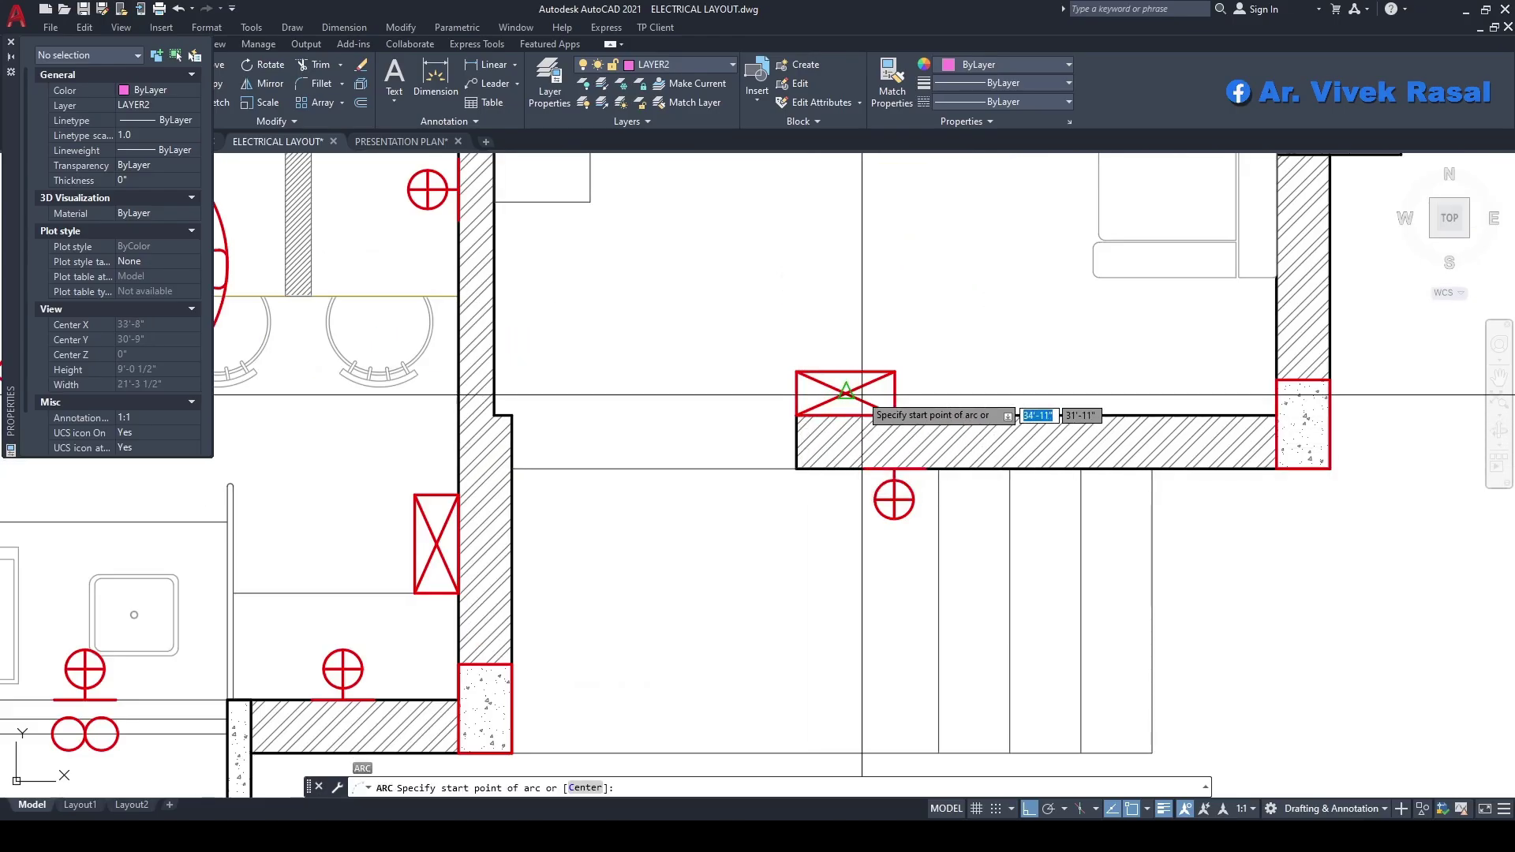
left_click(847, 392)
key("F8")
left_click(744, 493)
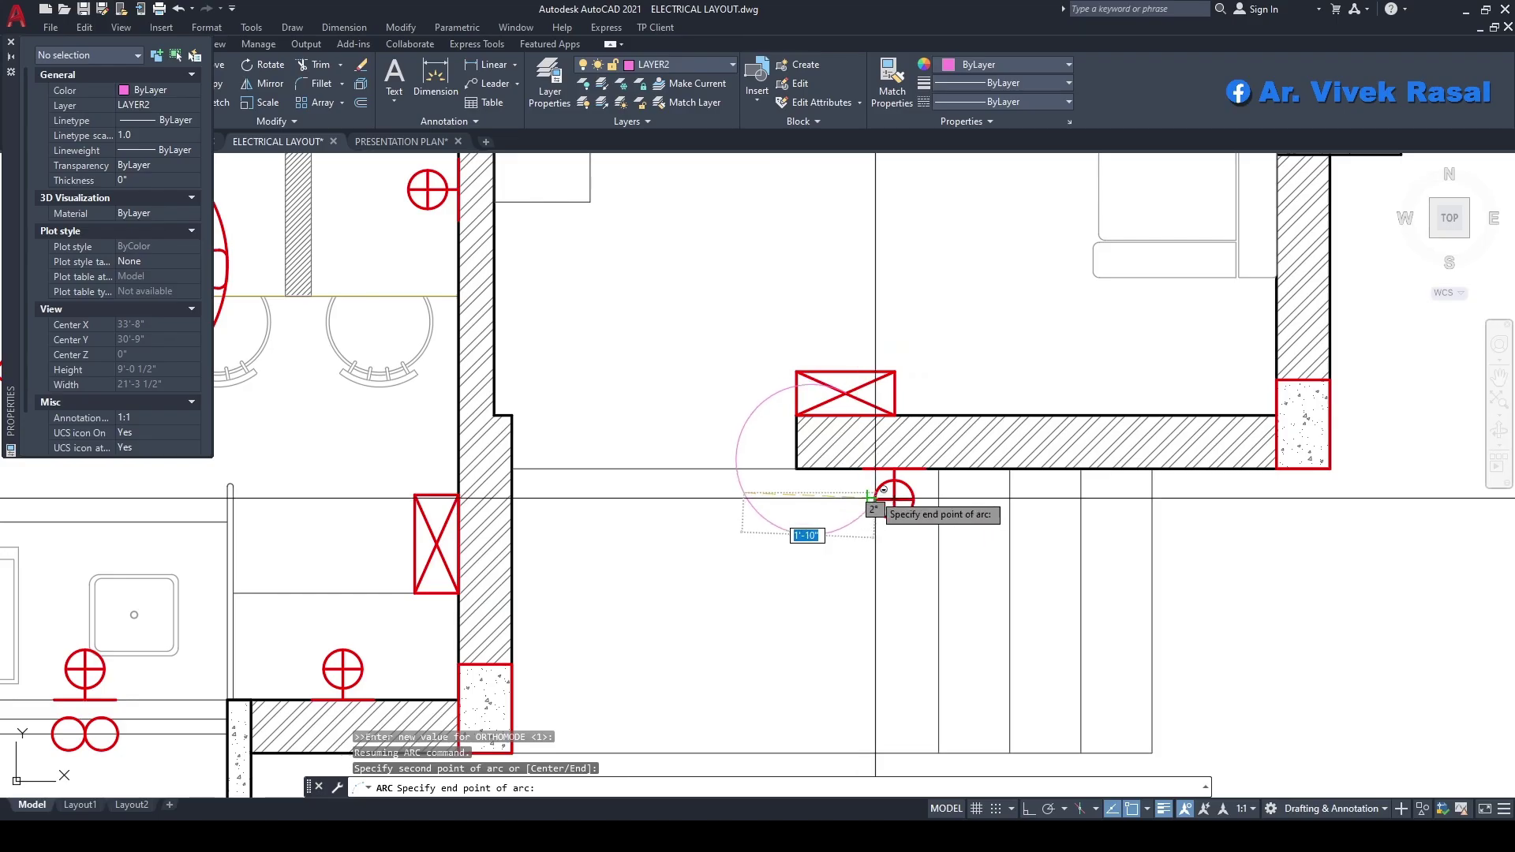
left_click(894, 497)
key("F8")
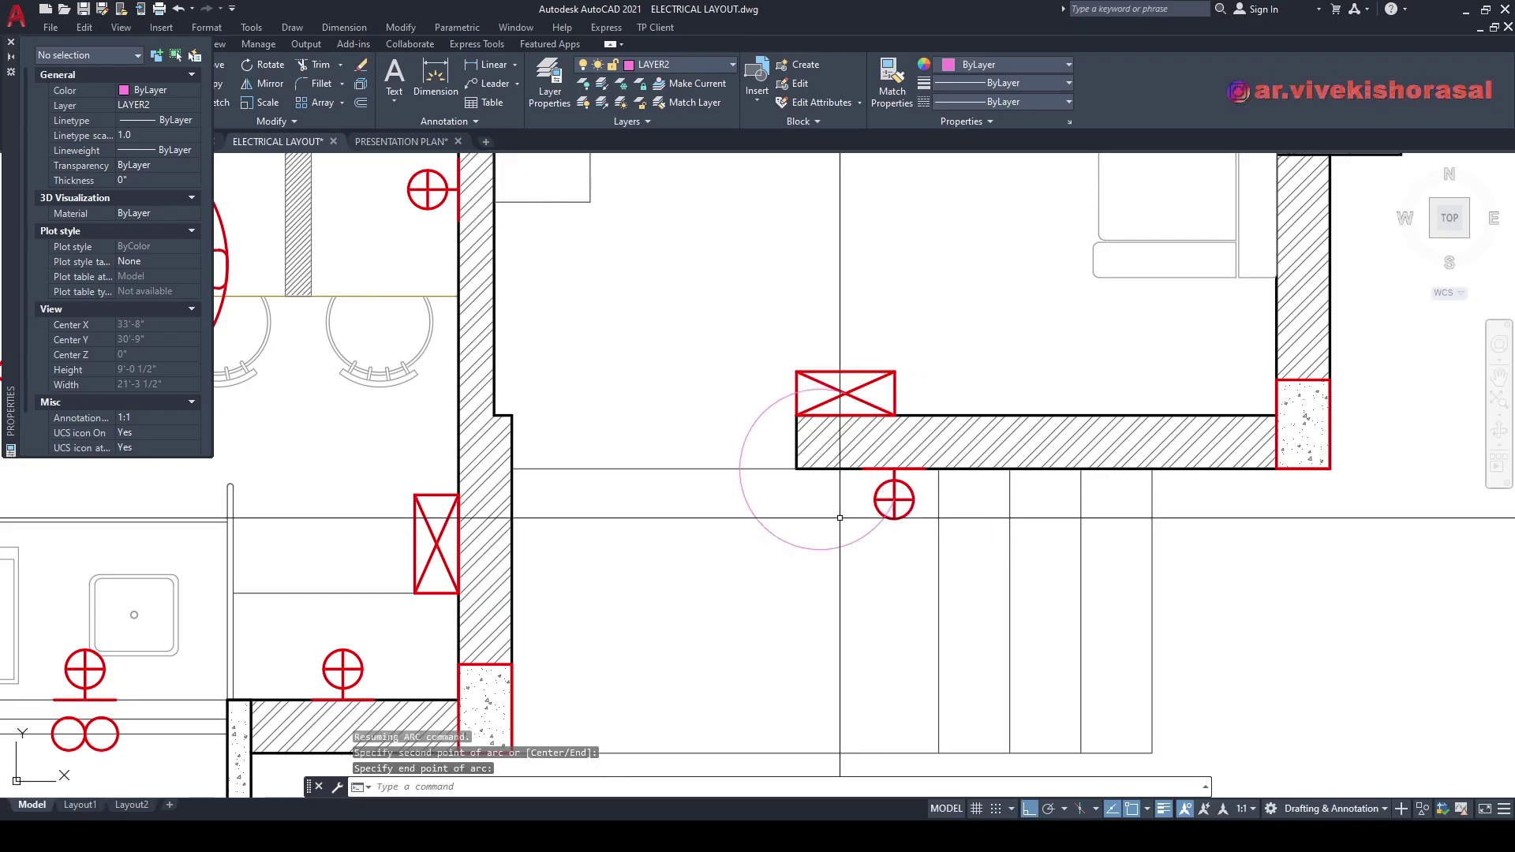
- Set the lineweight of LAYER2 to 0.30 mm and close the layer manager
type("la")
key("Return")
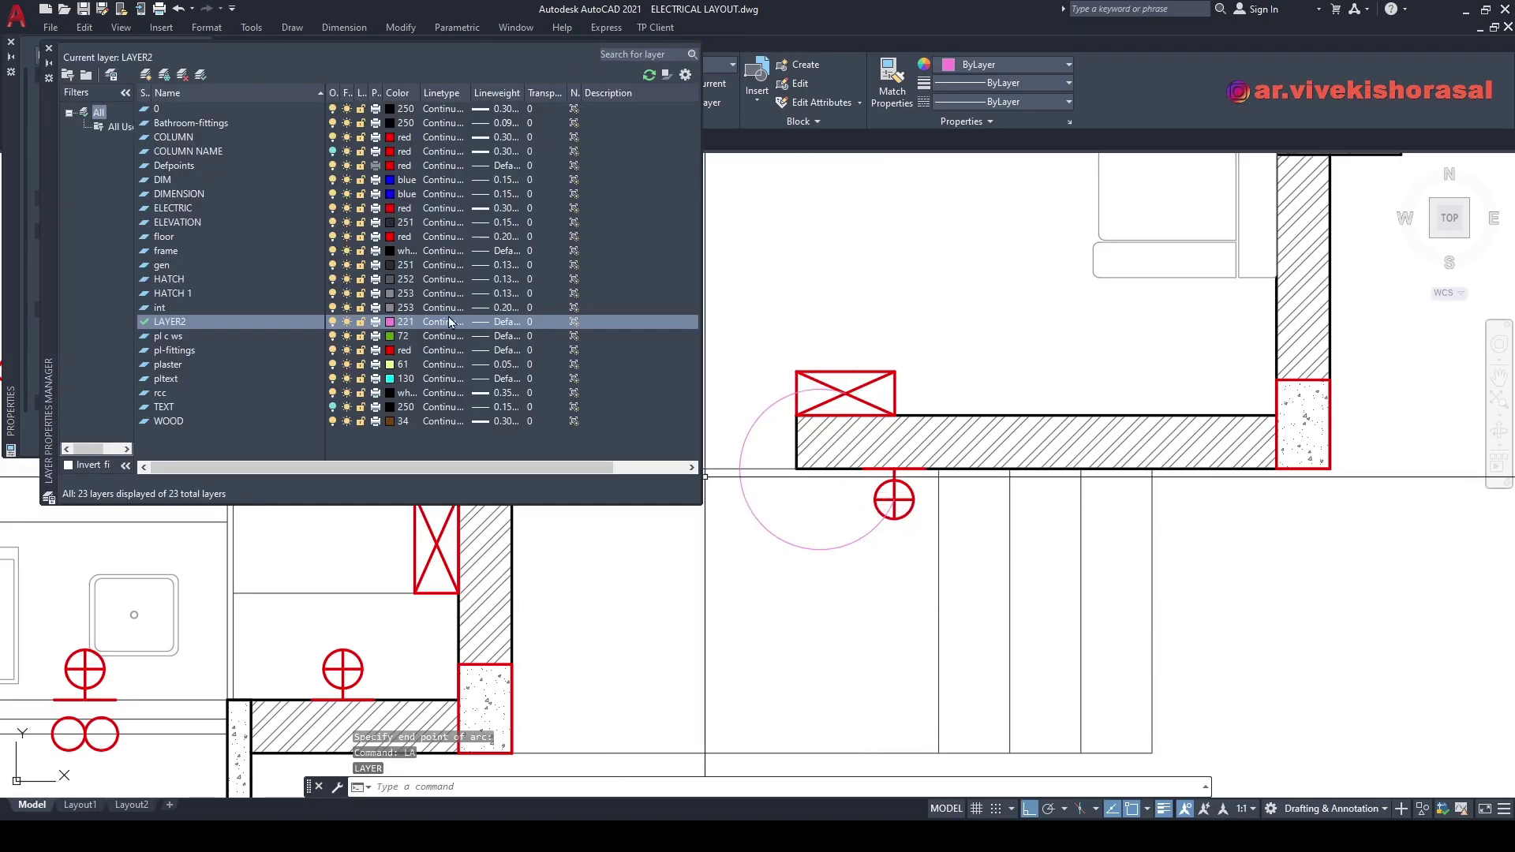
left_click(506, 322)
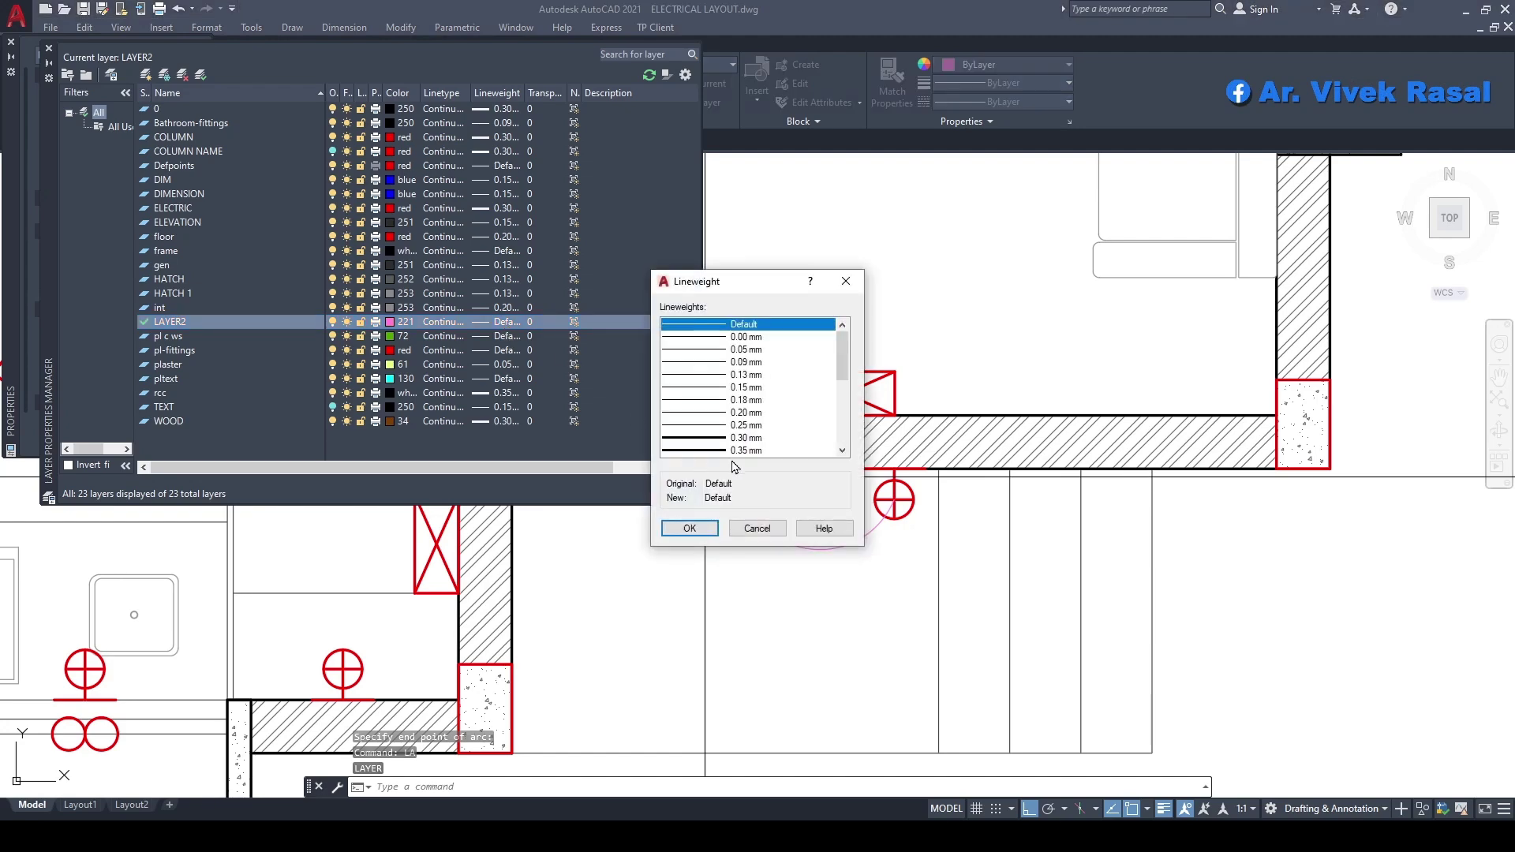
left_click(713, 438)
left_click(690, 528)
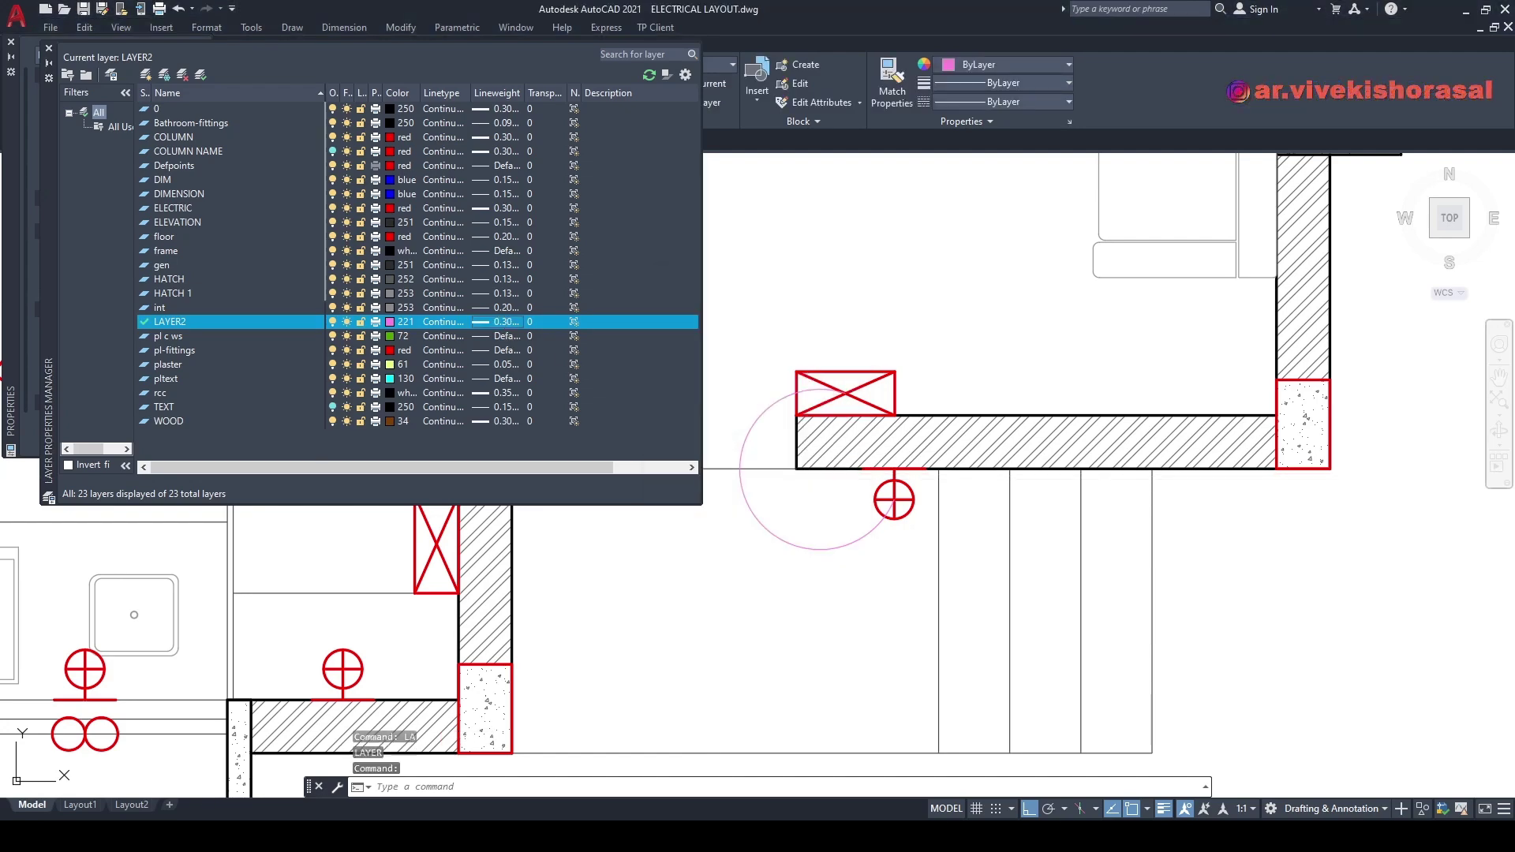
scroll(816, 440, "down", 4)
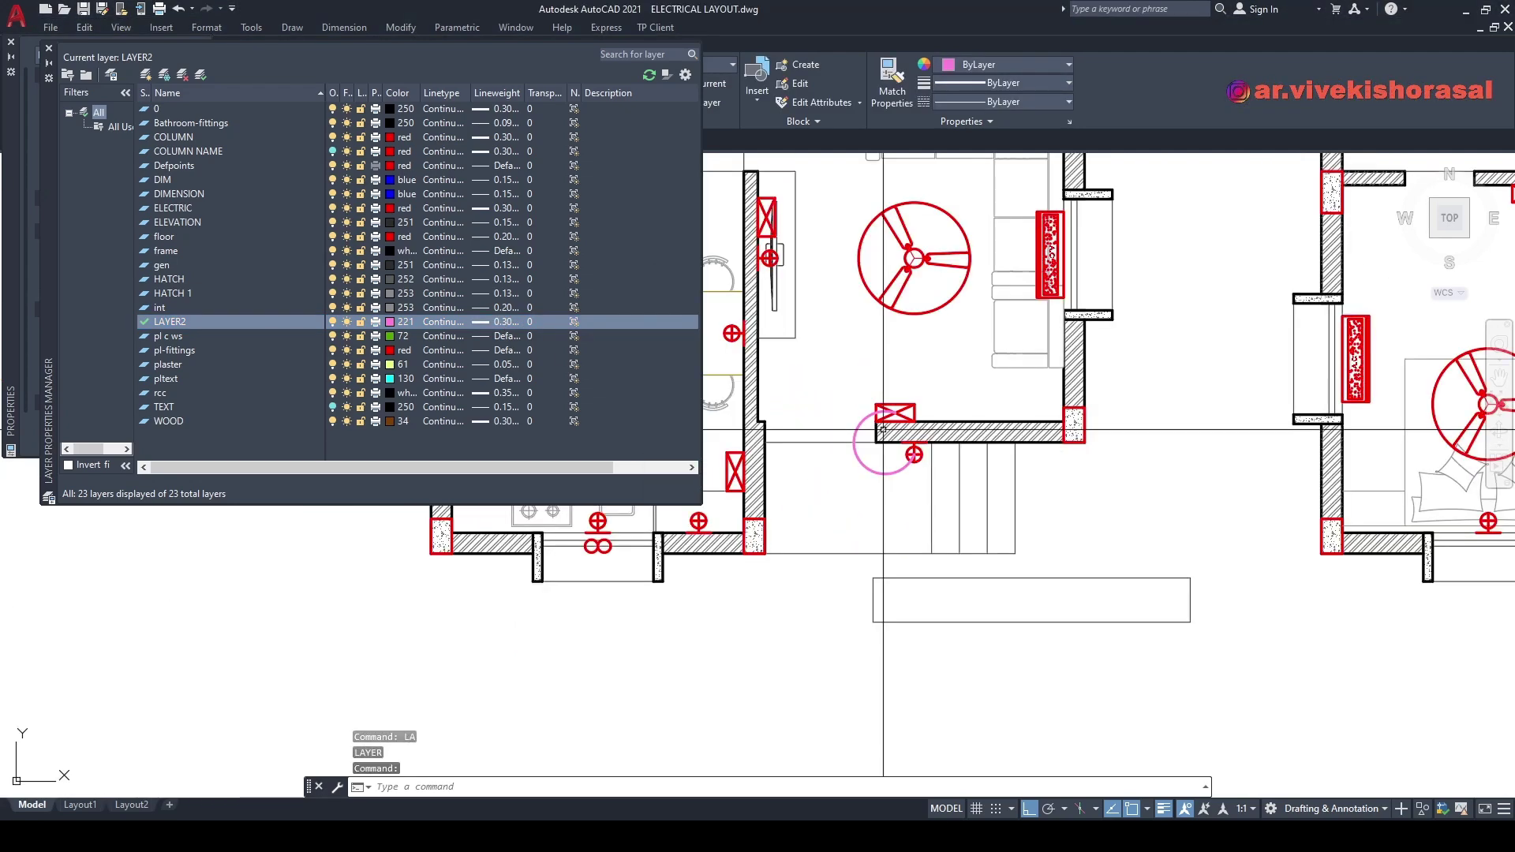
left_click(50, 49)
- Draw a slightly west-bulging arc from the centre of the living room's south crossed-box to the centre of its ceiling fan
middle_click_drag(663, 254, 631, 341)
key("Escape")
key("Escape")
type("a")
key("Return")
scroll(860, 517, "up", 2)
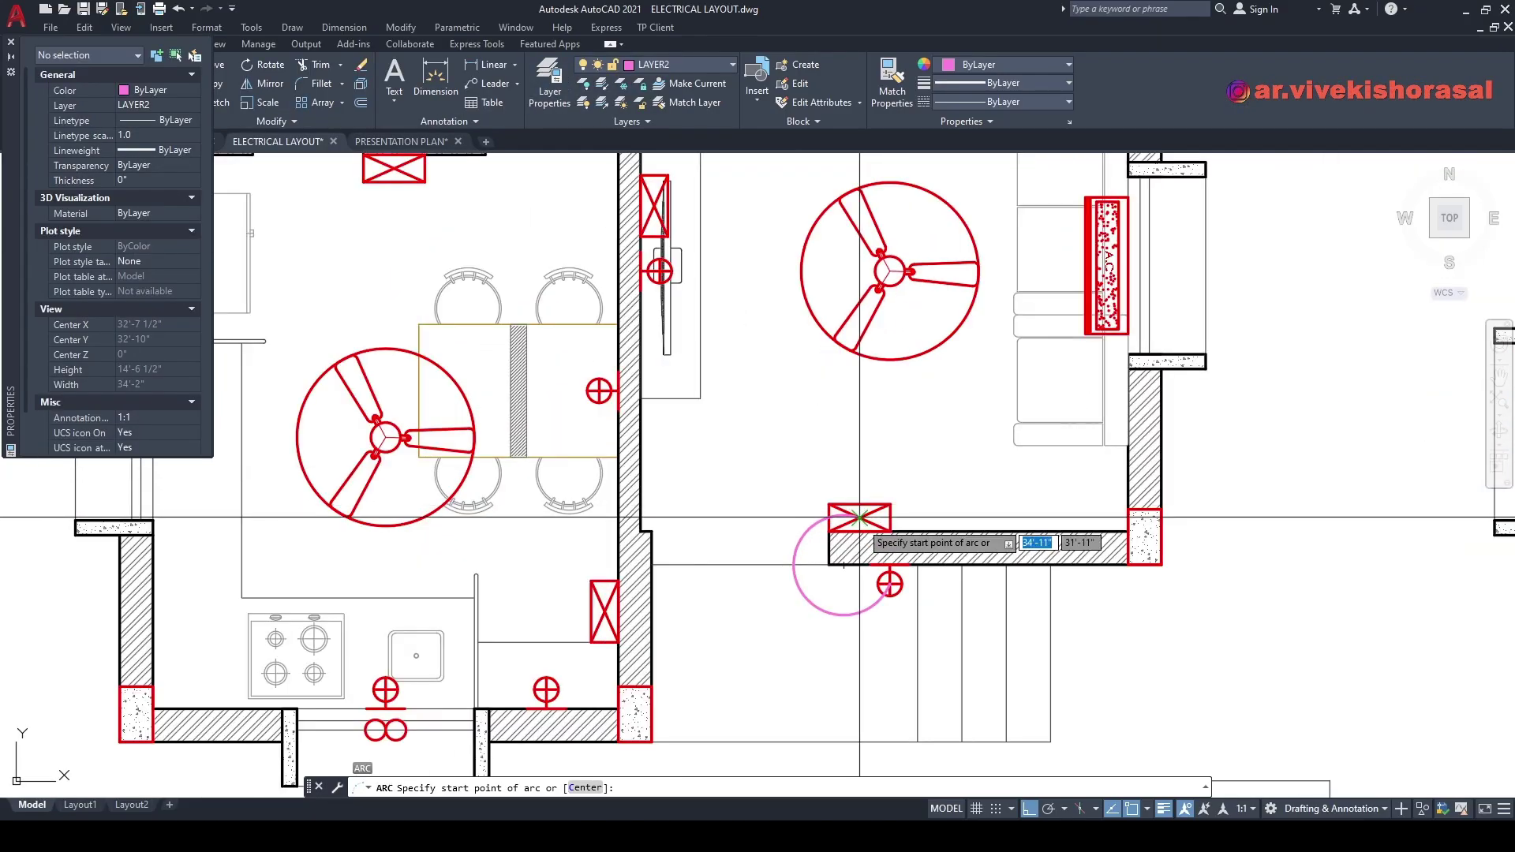
left_click(859, 518)
key("F8")
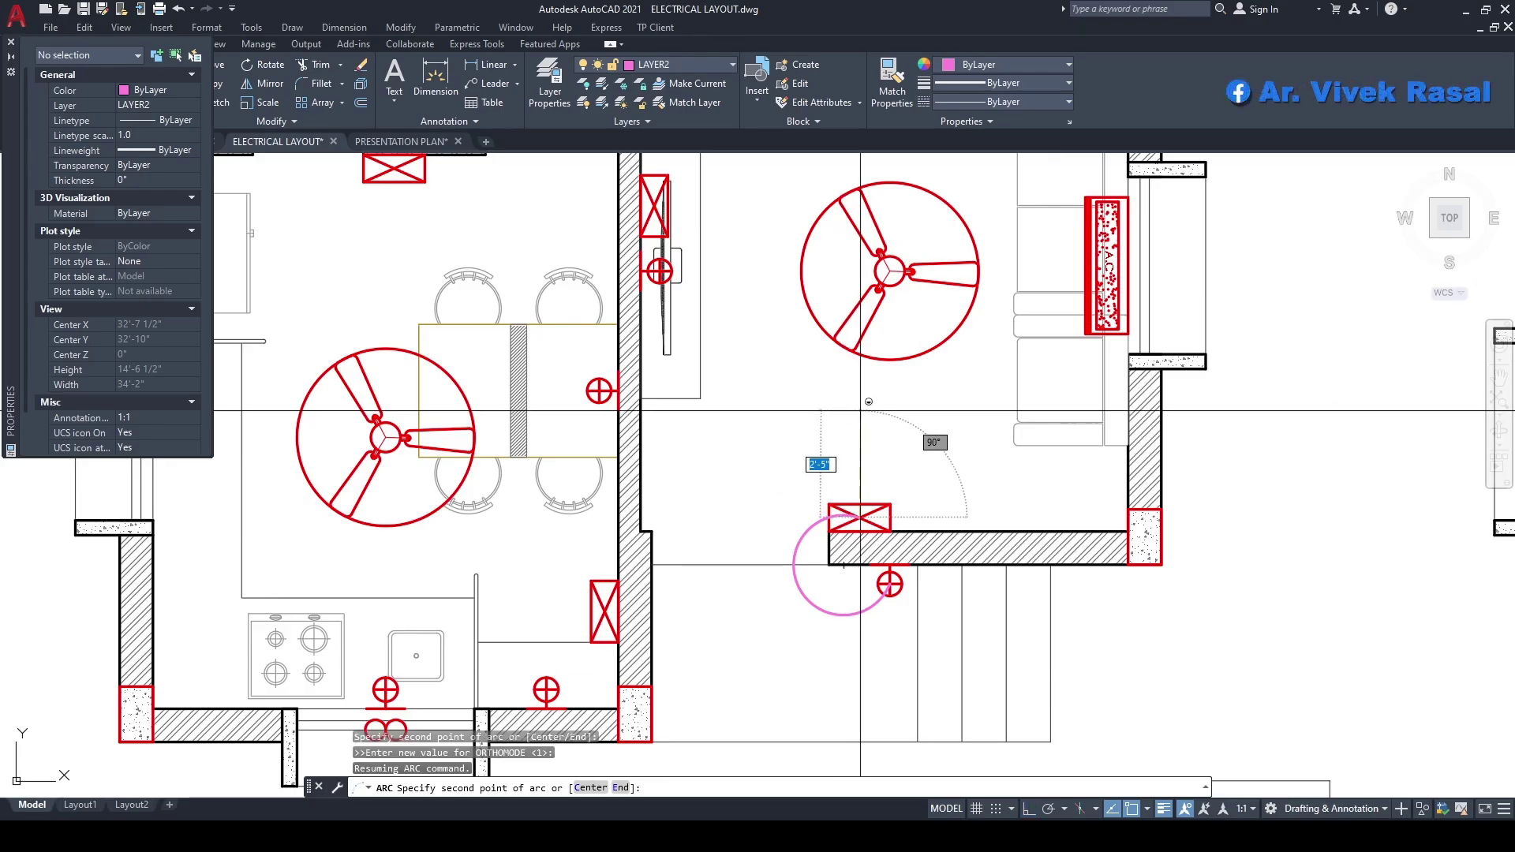
left_click(854, 340)
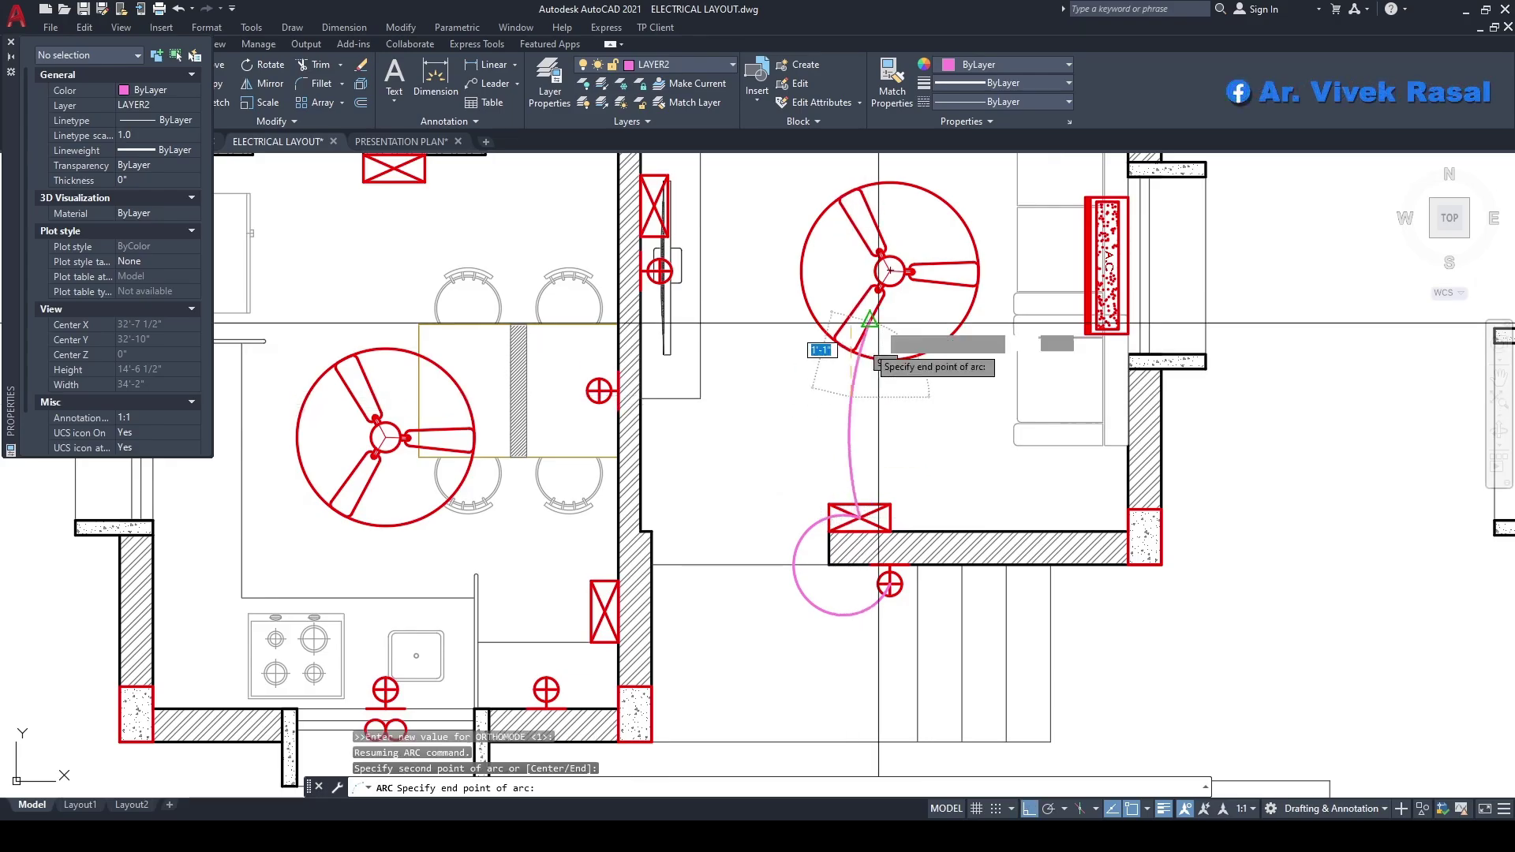
scroll(889, 271, "up", 2)
left_click(889, 271)
scroll(889, 272, "down", 2)
middle_click_drag(789, 363, 846, 399)
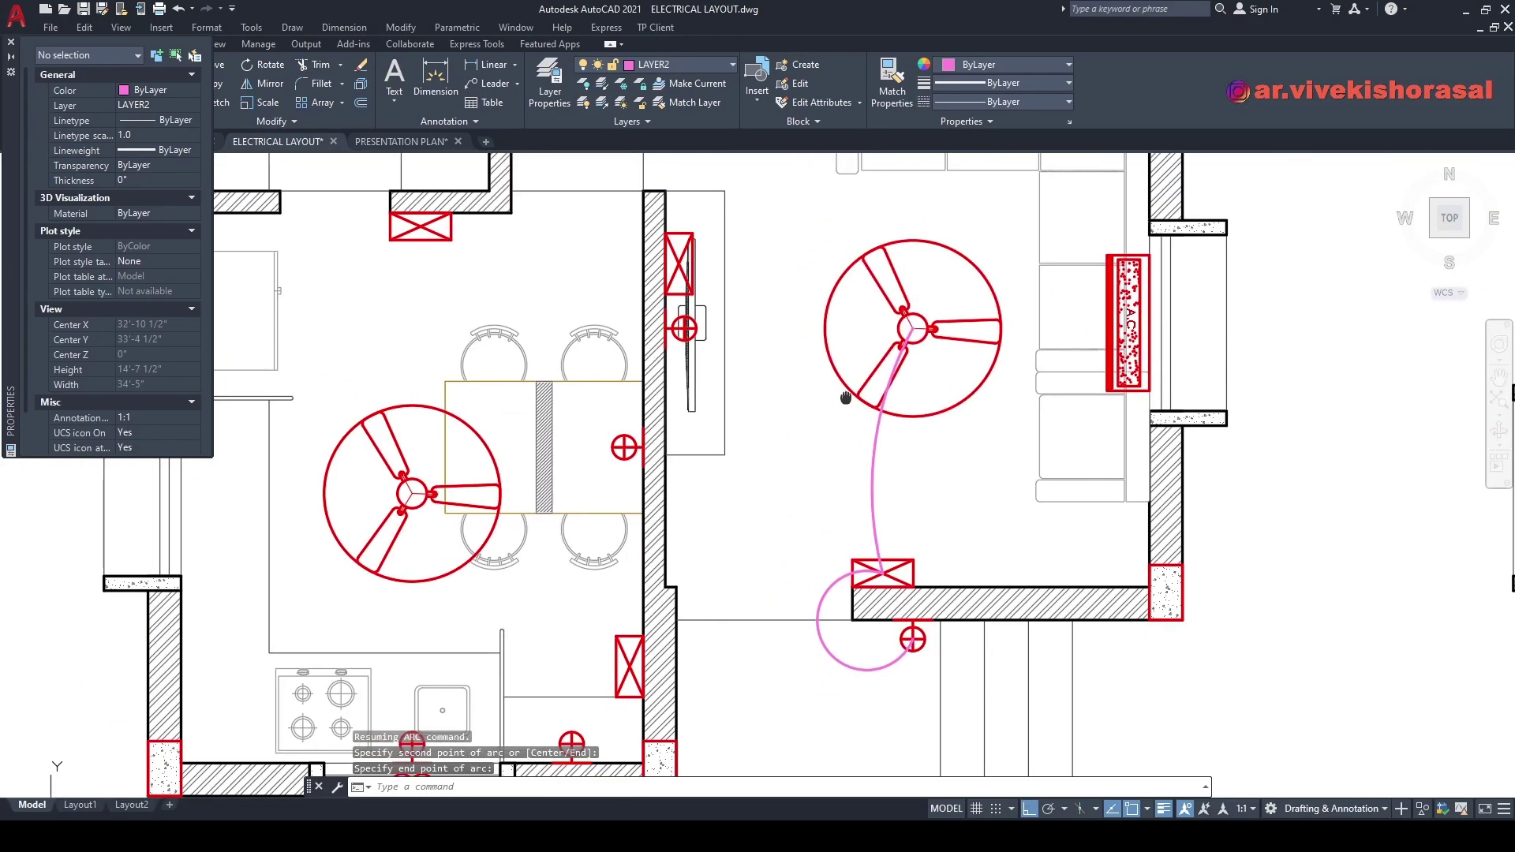
key("Escape")
- Draw an arc from the living room's south crossed-box to the centre of the AC unit on the east wall
middle_click_drag(852, 450, 838, 448)
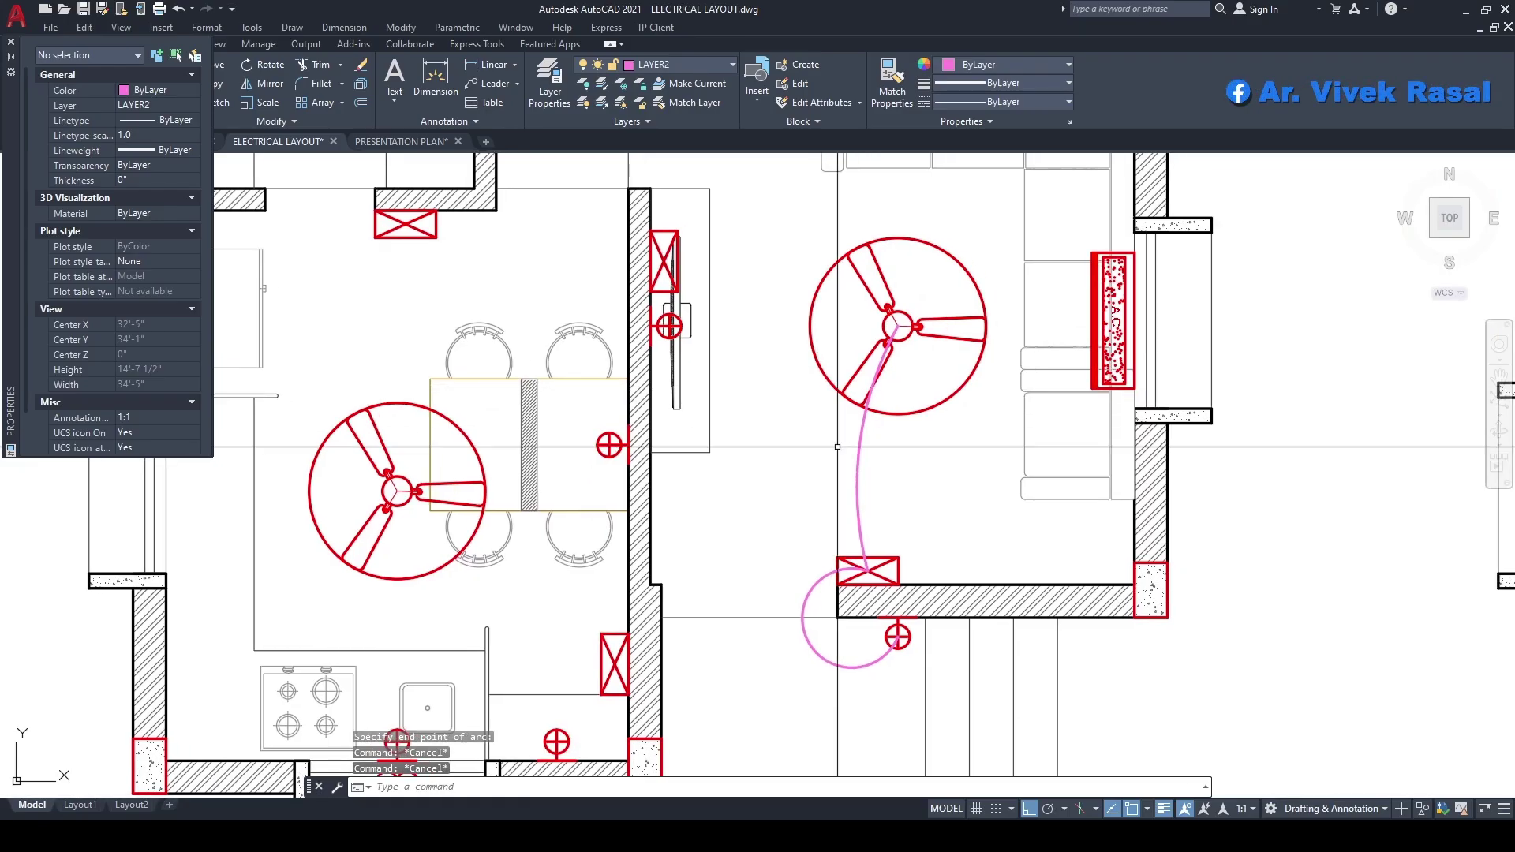
key("space")
left_click(869, 570)
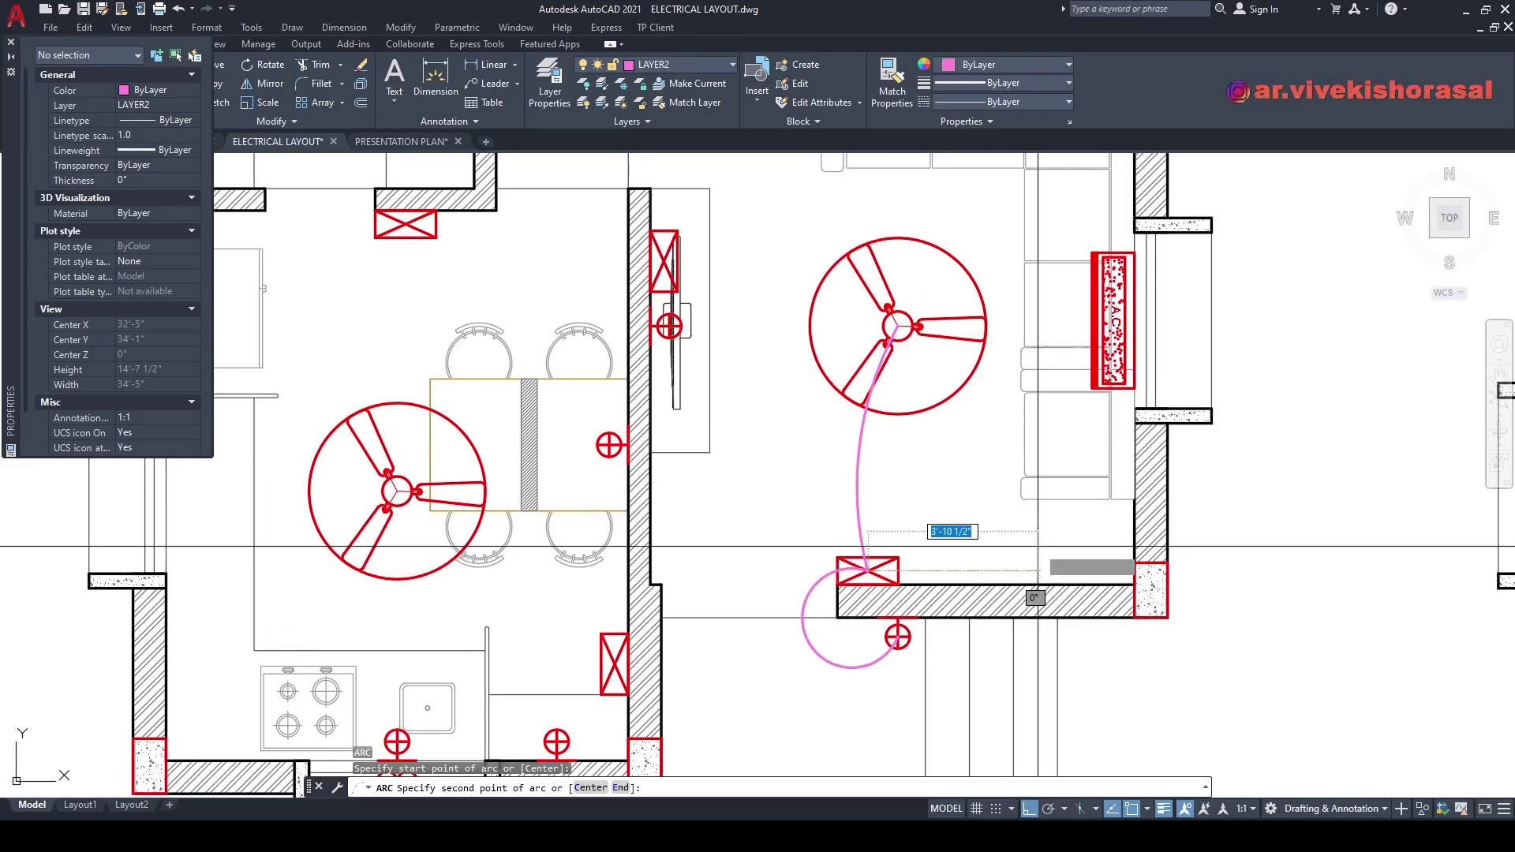
key("F8")
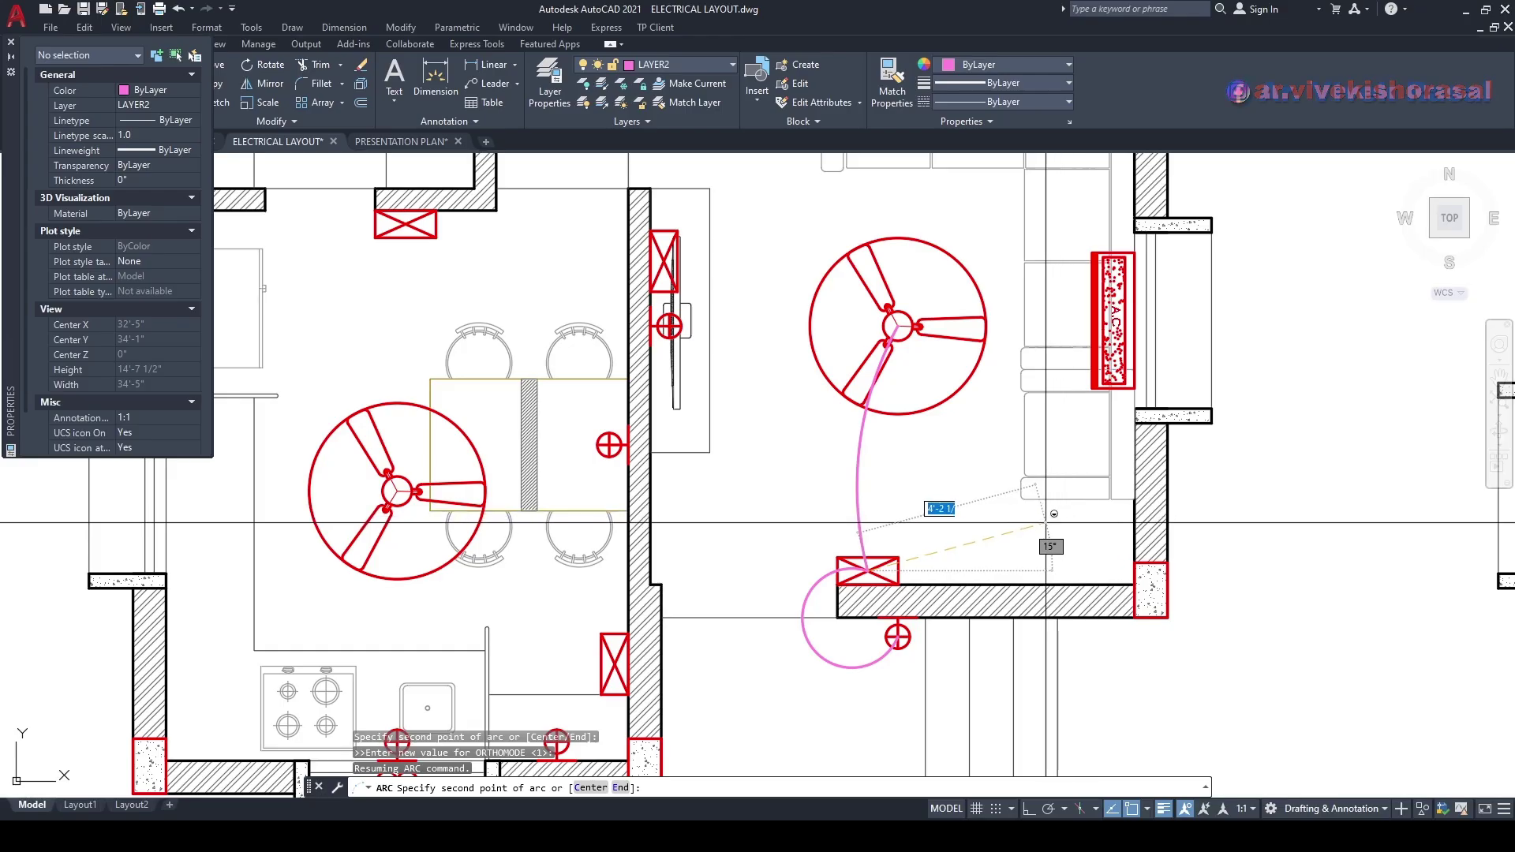
left_click(991, 449)
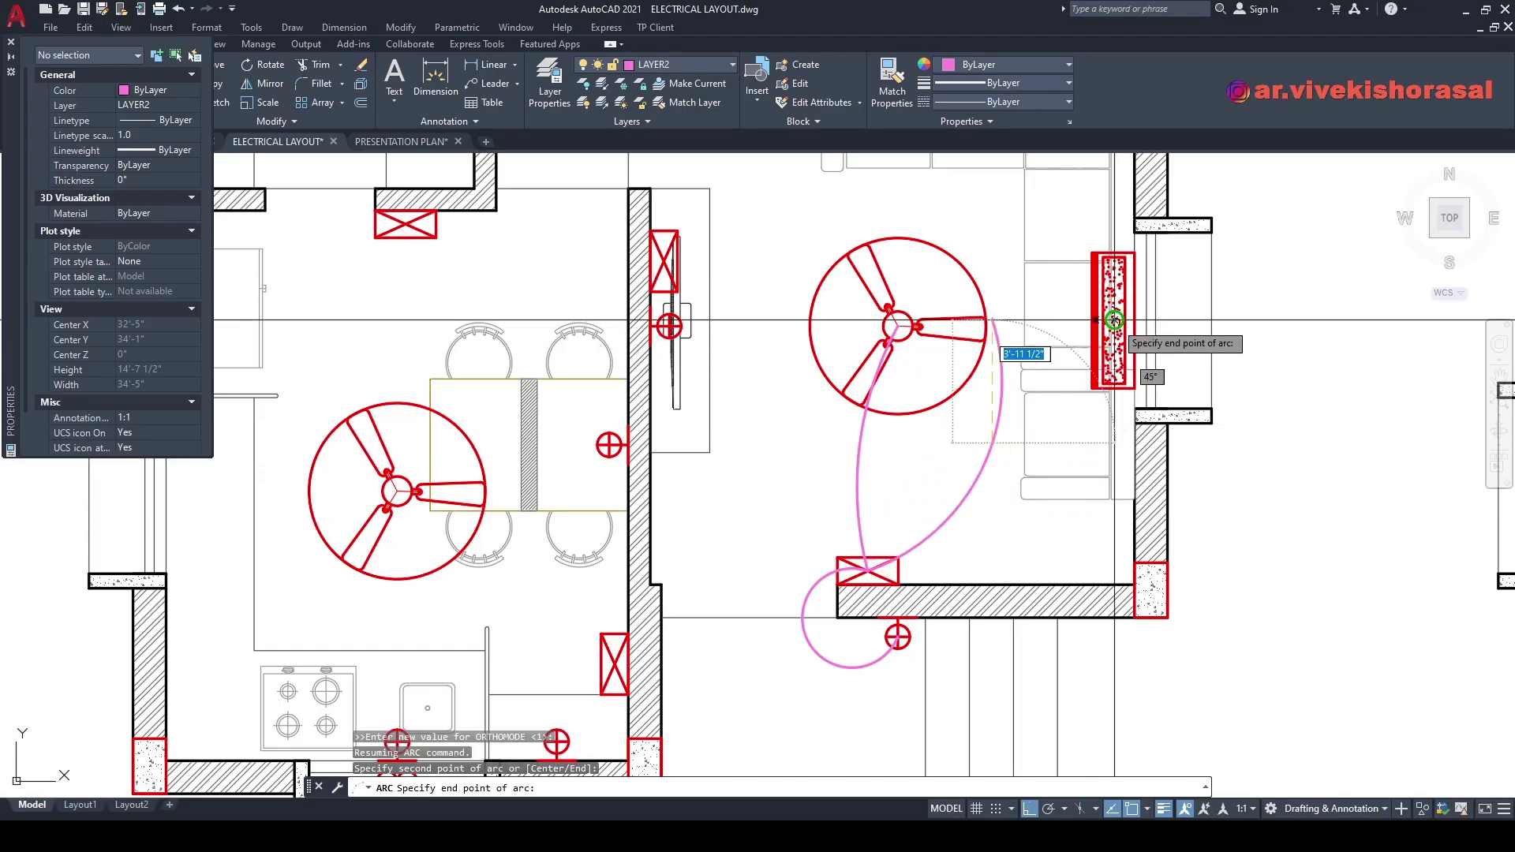
middle_click_drag(902, 369, 940, 393)
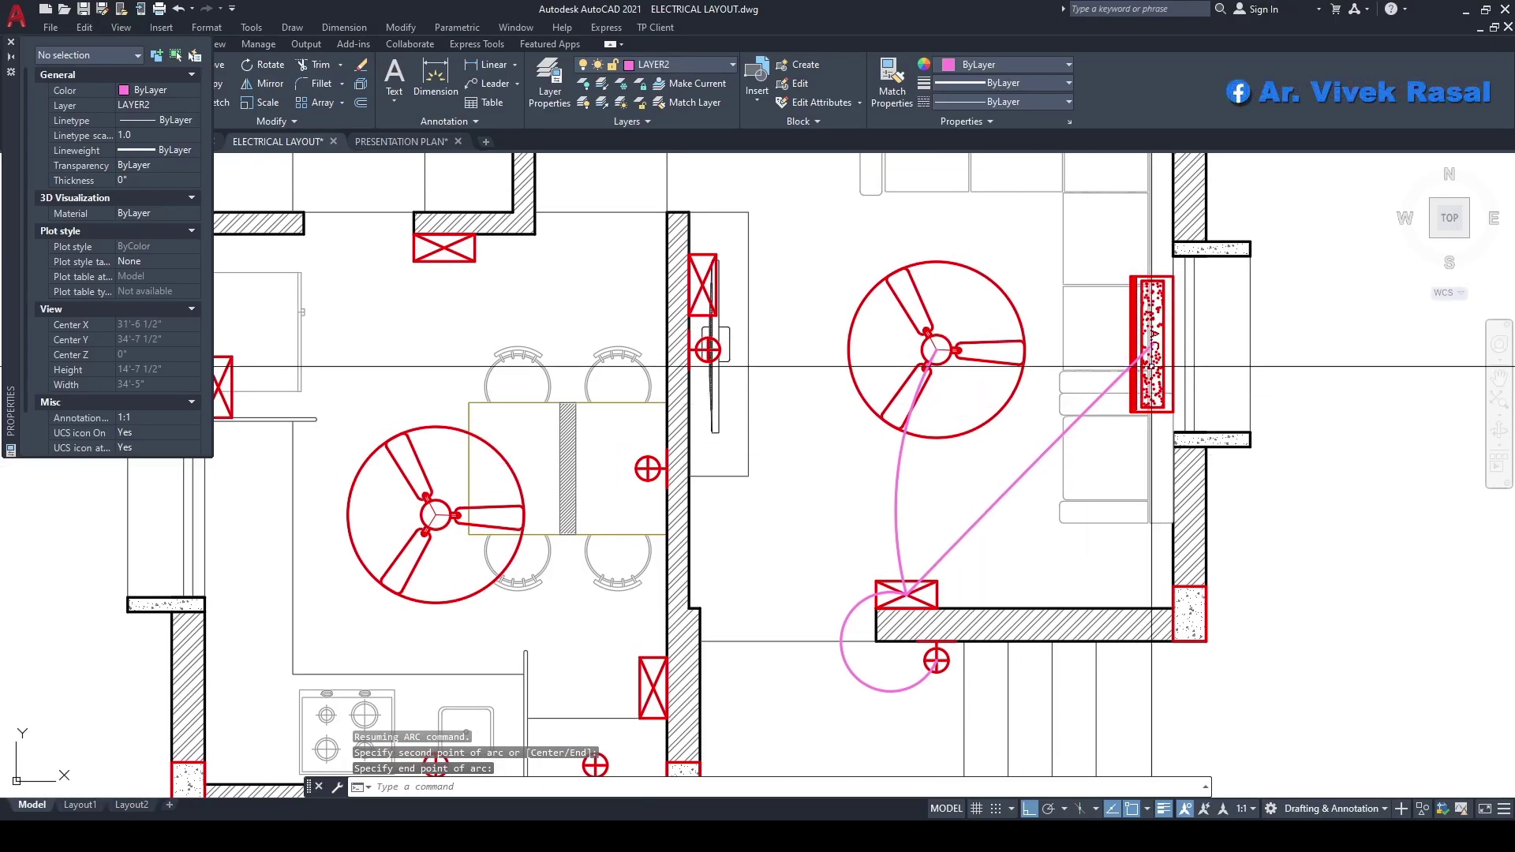
- Stretch the midpoint of the arc to the AC unit so that it bows toward the southeast
scroll(1029, 472, "up", 4)
left_click(1030, 469)
left_click(1029, 424)
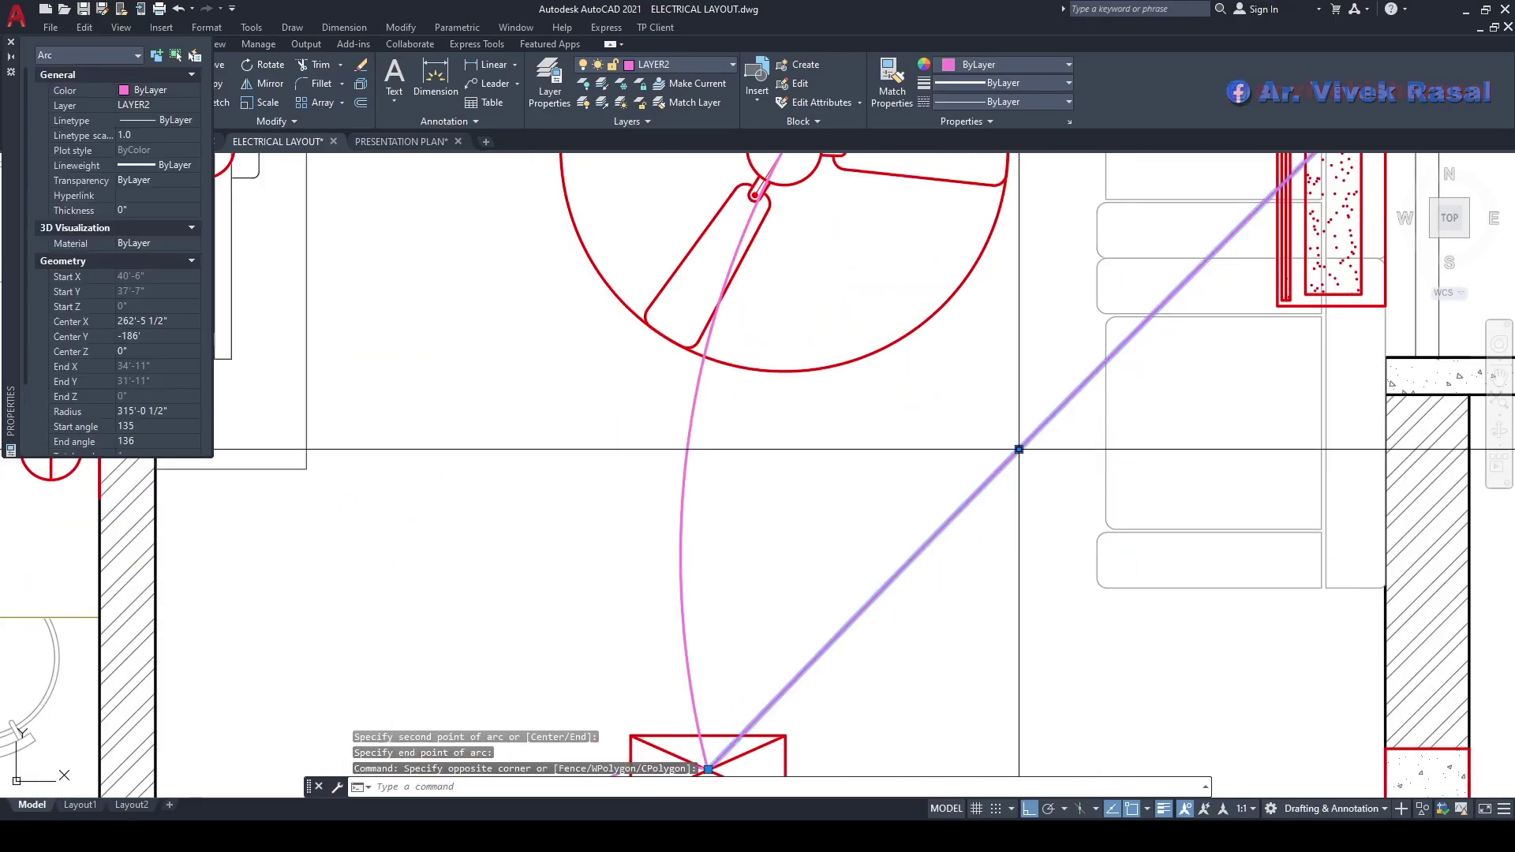
left_click(1019, 448)
scroll(914, 511, "down", 6)
key("Escape")
key("Escape")
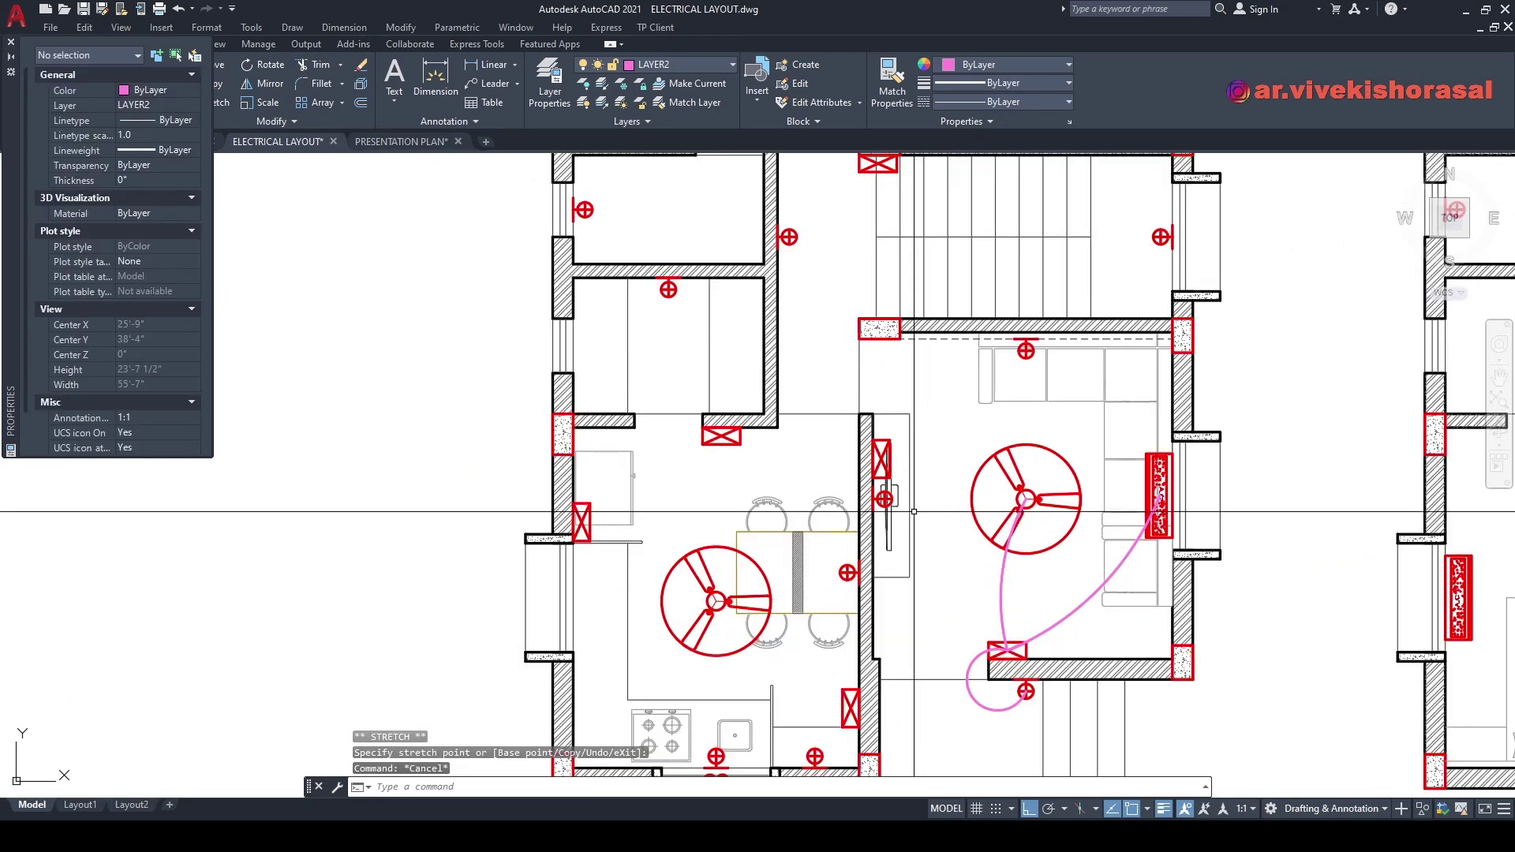
type("a")
key("Return")
scroll(900, 470, "up", 4)
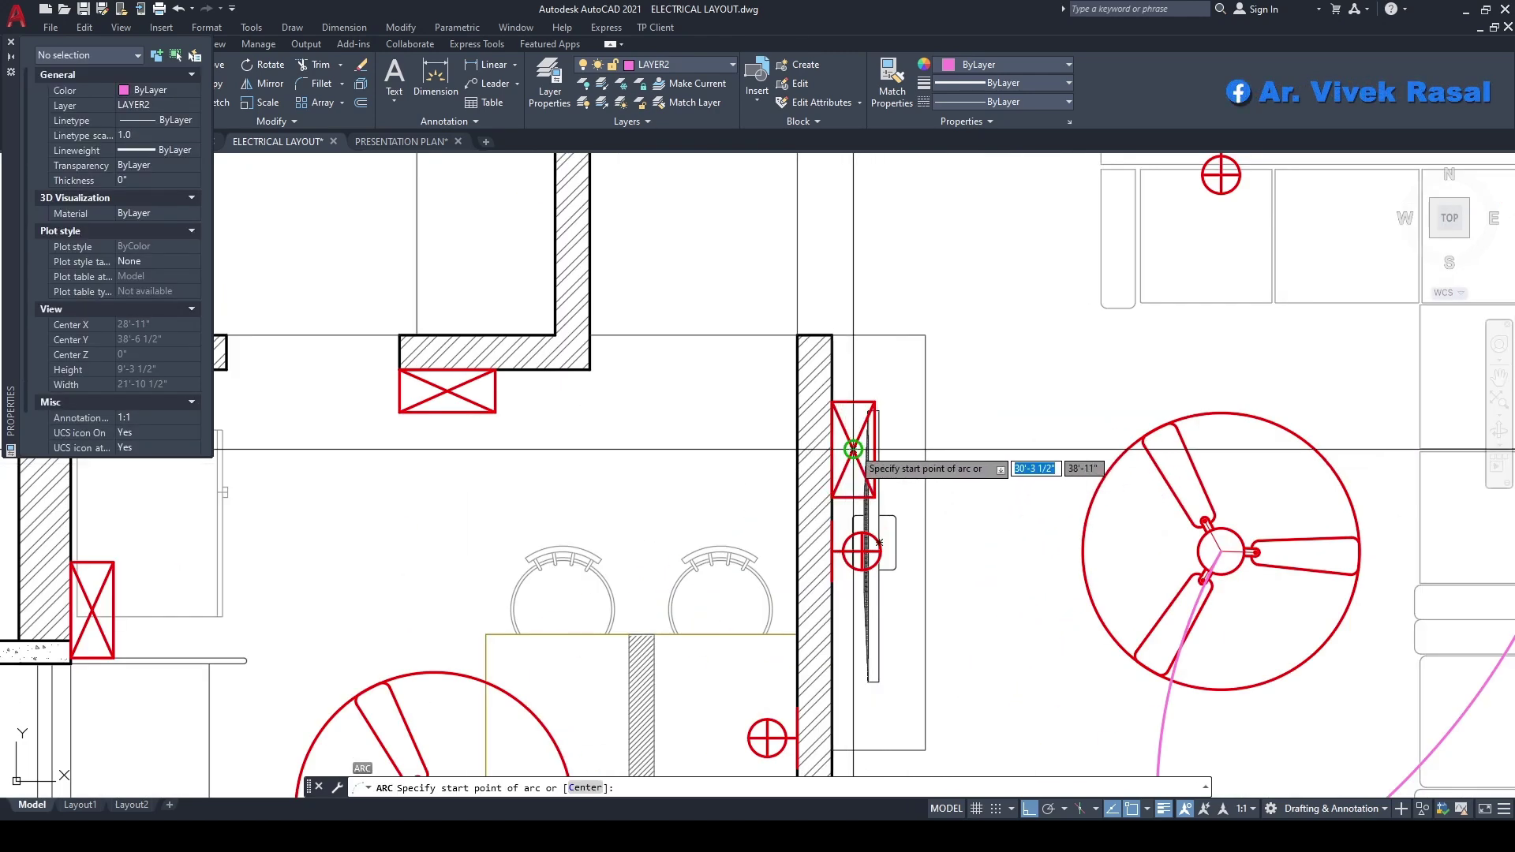
scroll(869, 442, "up", 3)
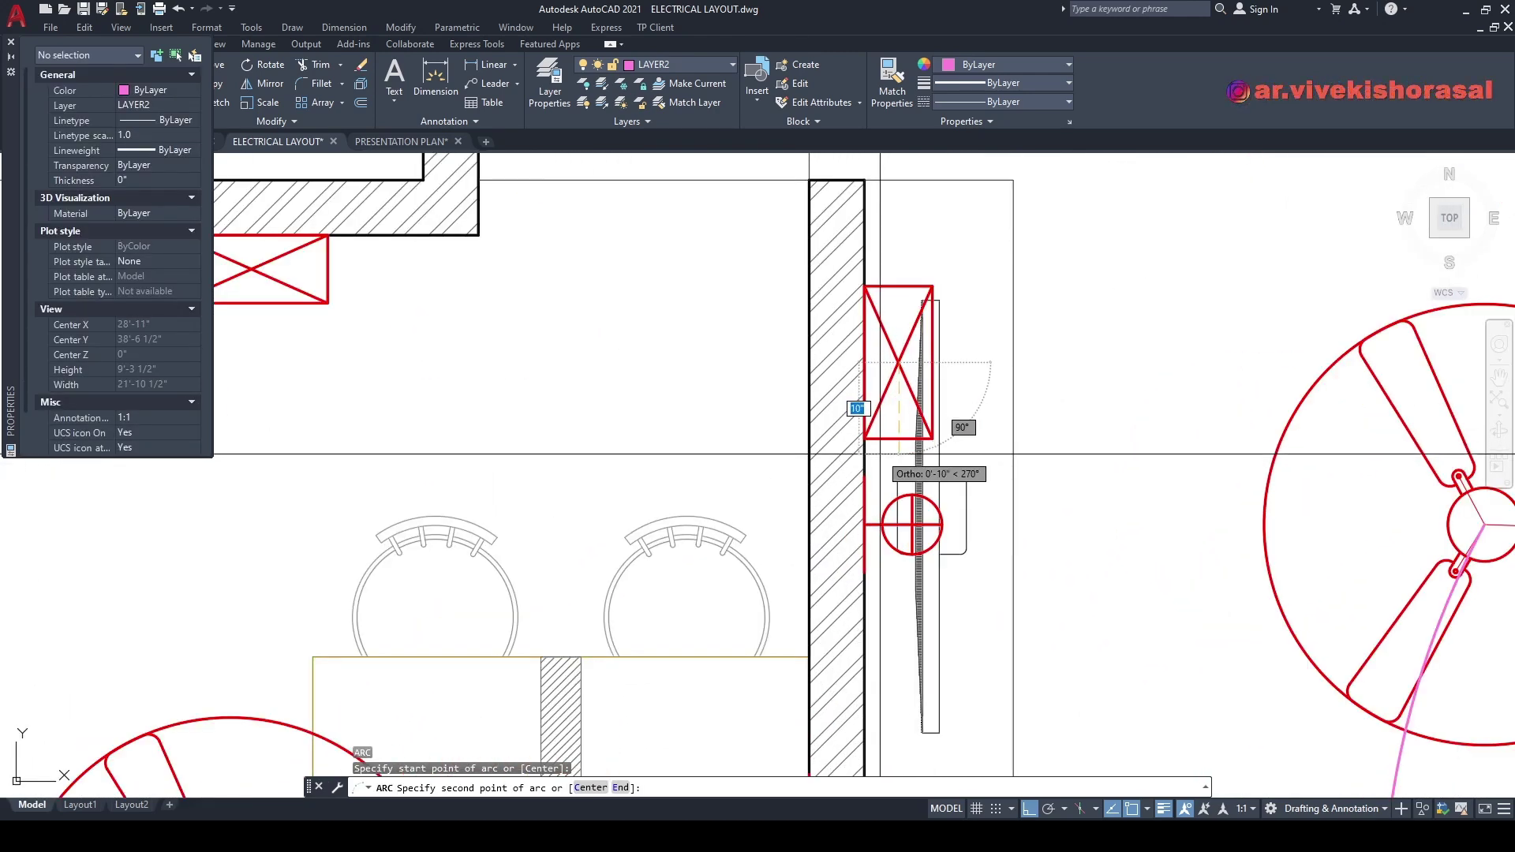
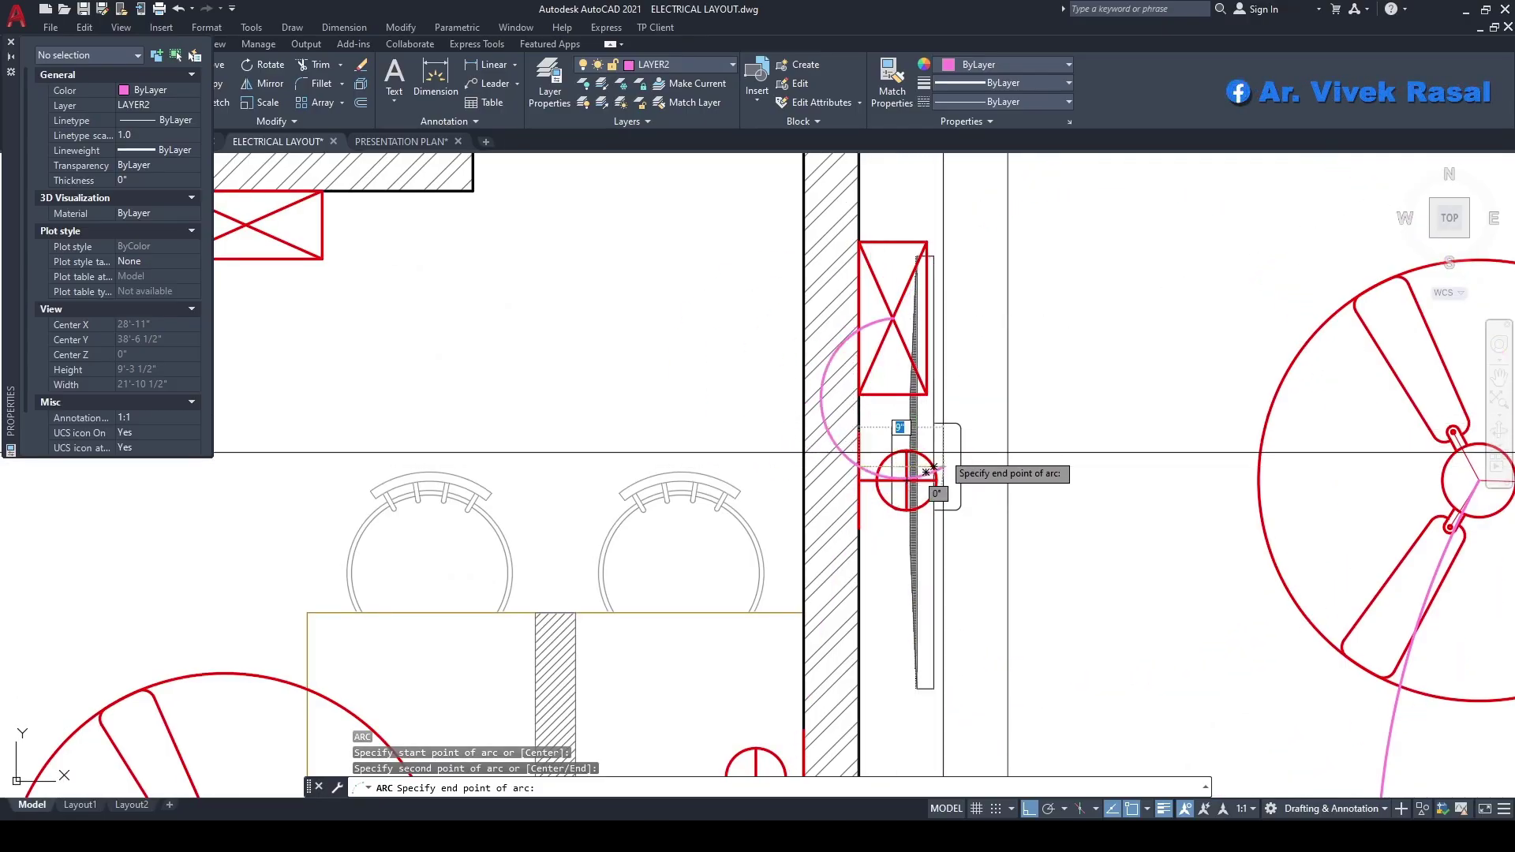
key("Escape")
- Draw an east-bulging arc from the crossed-box on the living room's west wall to the circled cross just below it
key("space")
left_click(898, 320)
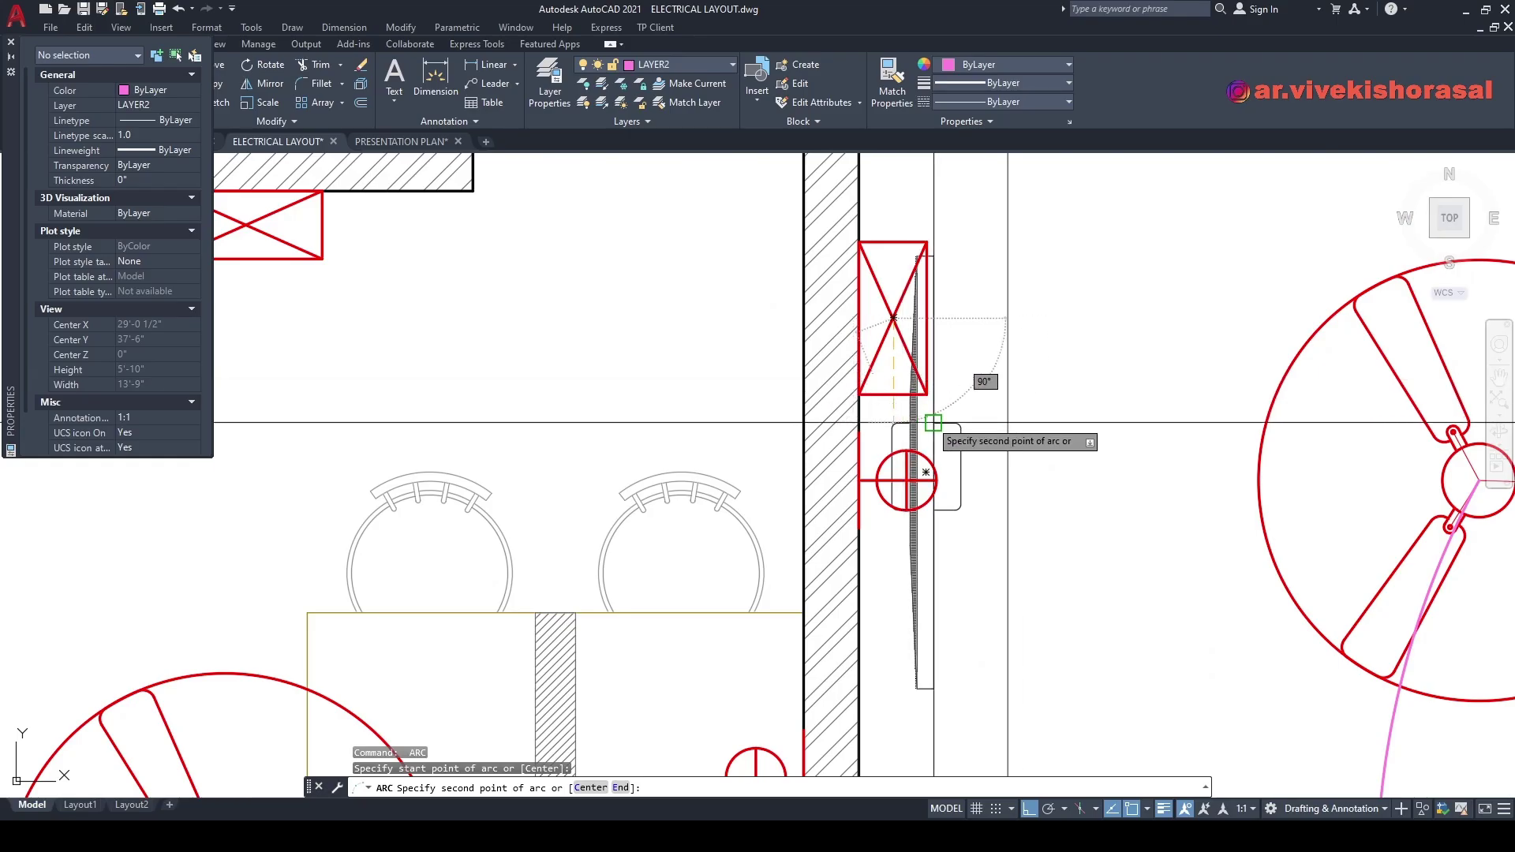
key("F8")
left_click(967, 412)
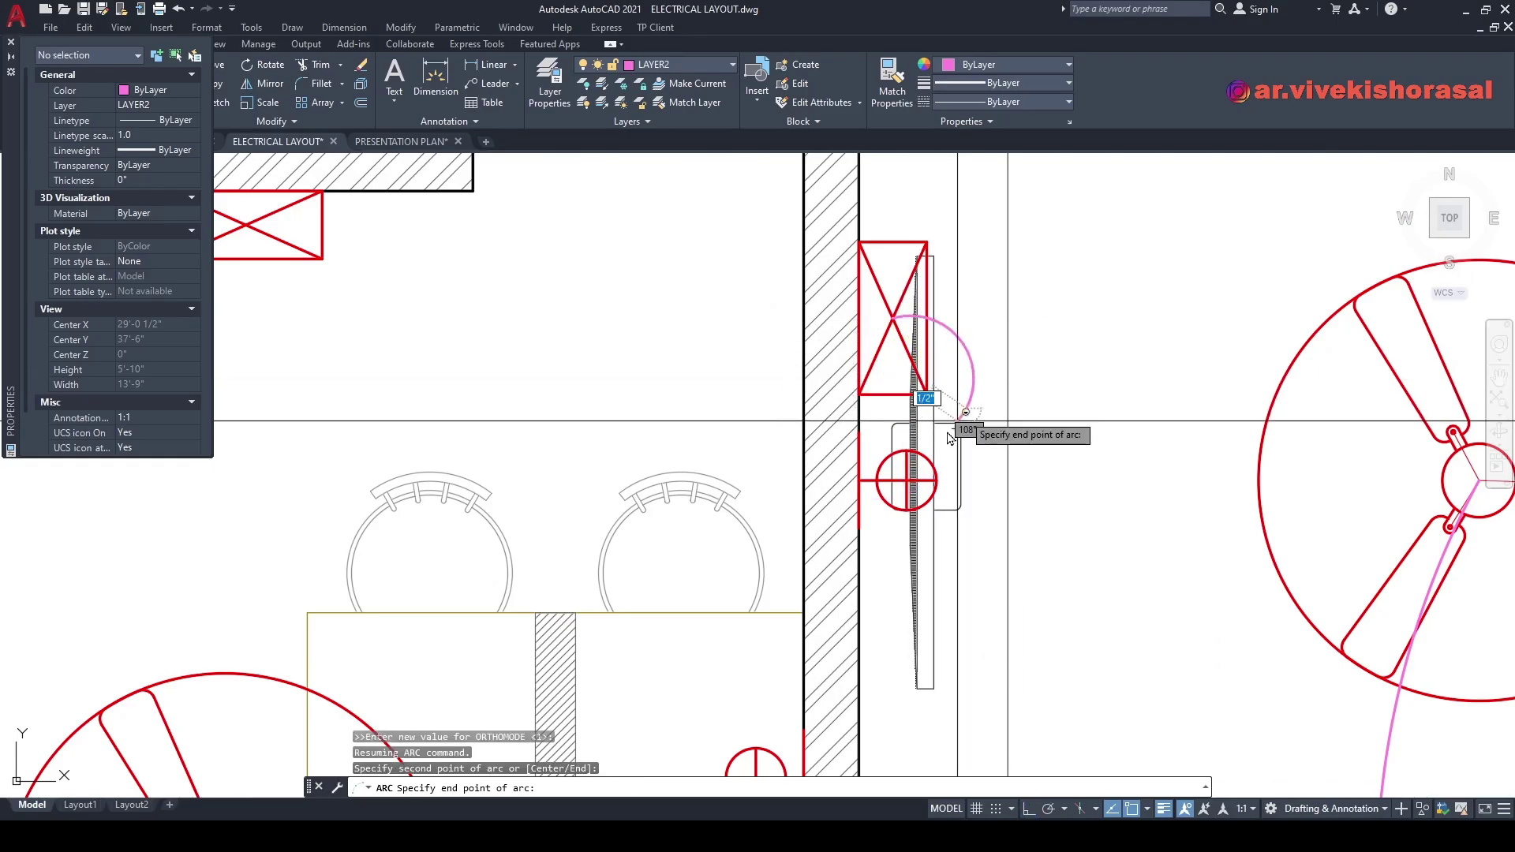
left_click(860, 466, "shift")
scroll(899, 408, "down", 6)
middle_click_drag(952, 482, 909, 385)
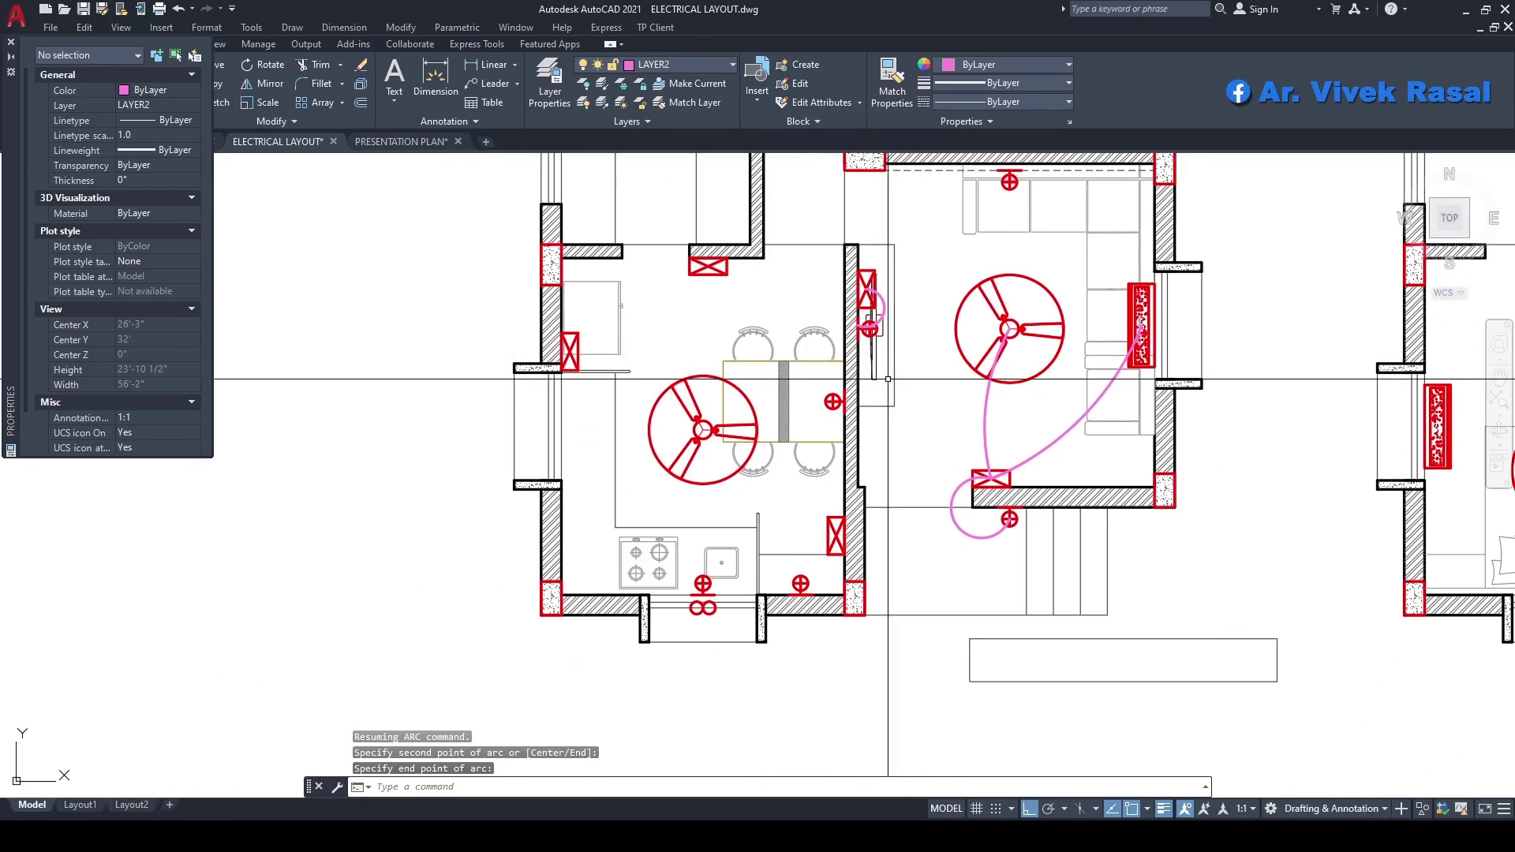
- Draw a west-bulging arc from the centre of the living room's south crossed-box to the circled cross on its north wall
middle_click_drag(933, 316, 880, 414)
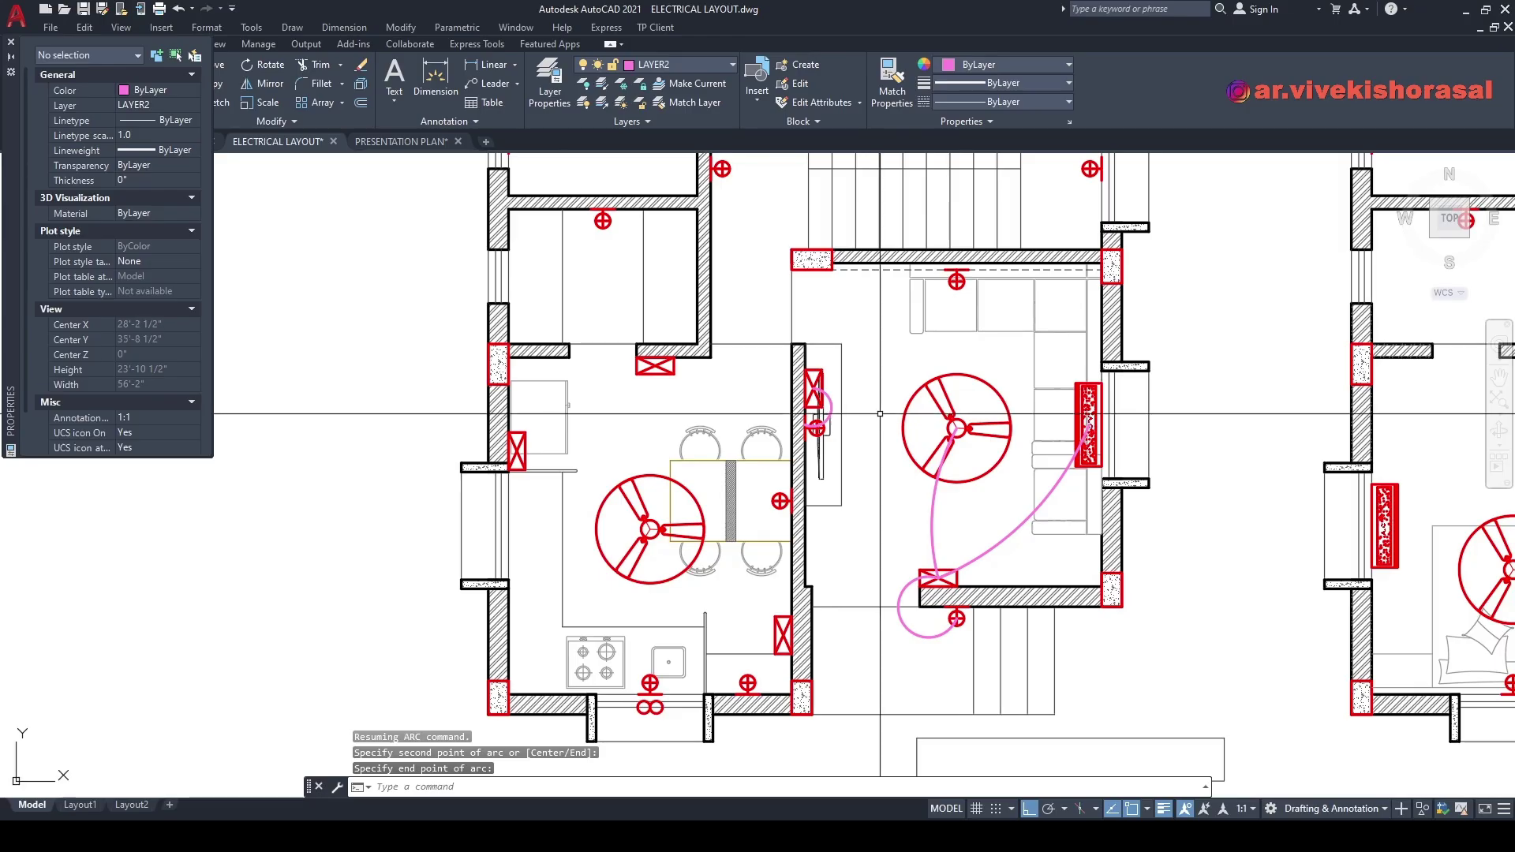
key("space")
scroll(935, 598, "up", 6)
left_click(952, 512)
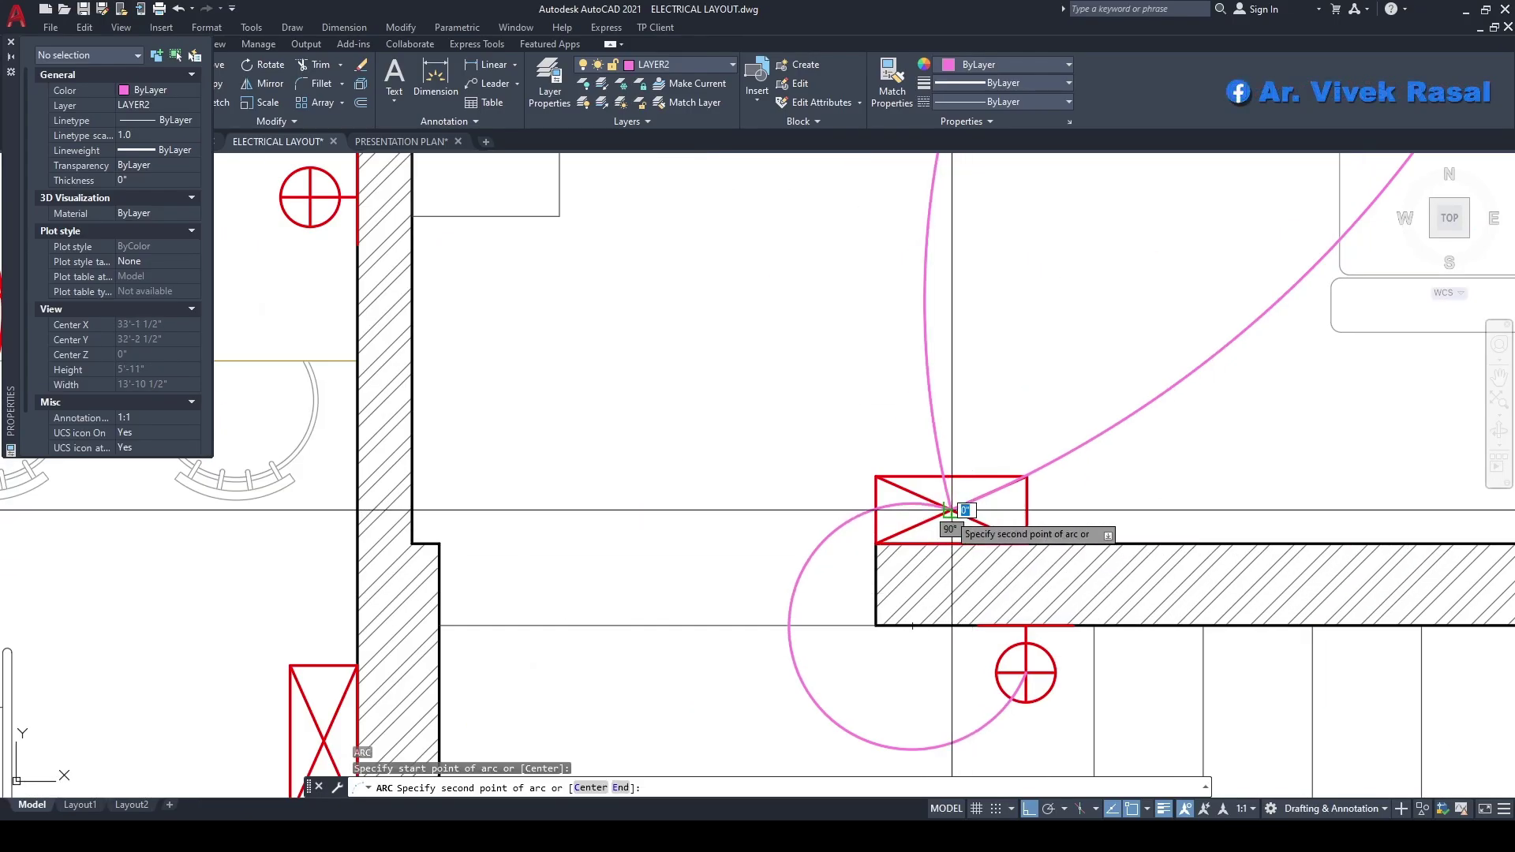
scroll(952, 511, "down", 4)
middle_click_drag(933, 481, 967, 682)
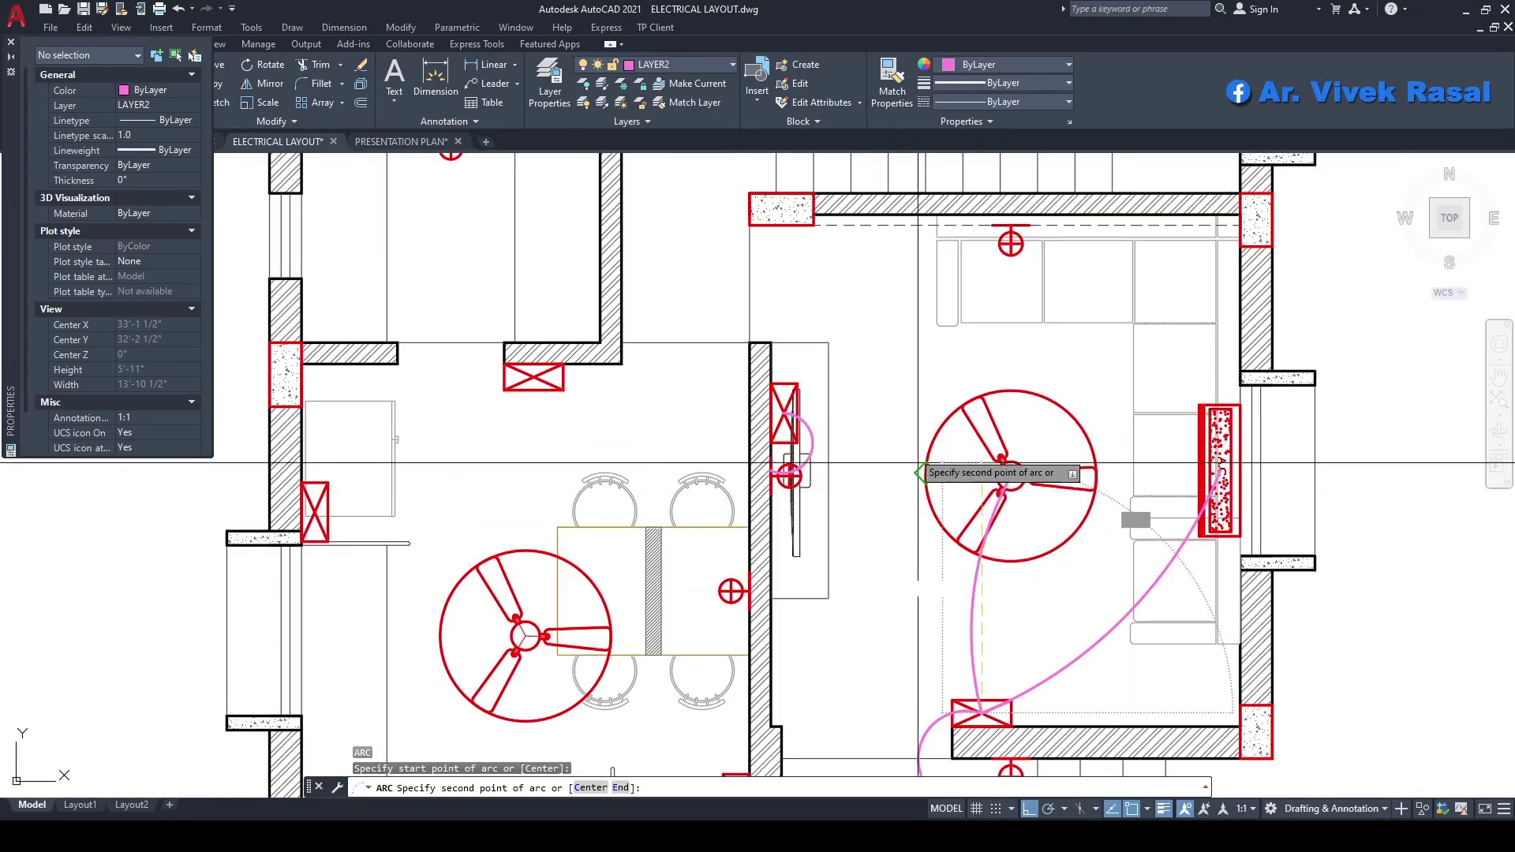
left_click(875, 366, "shift")
scroll(975, 259, "up", 4)
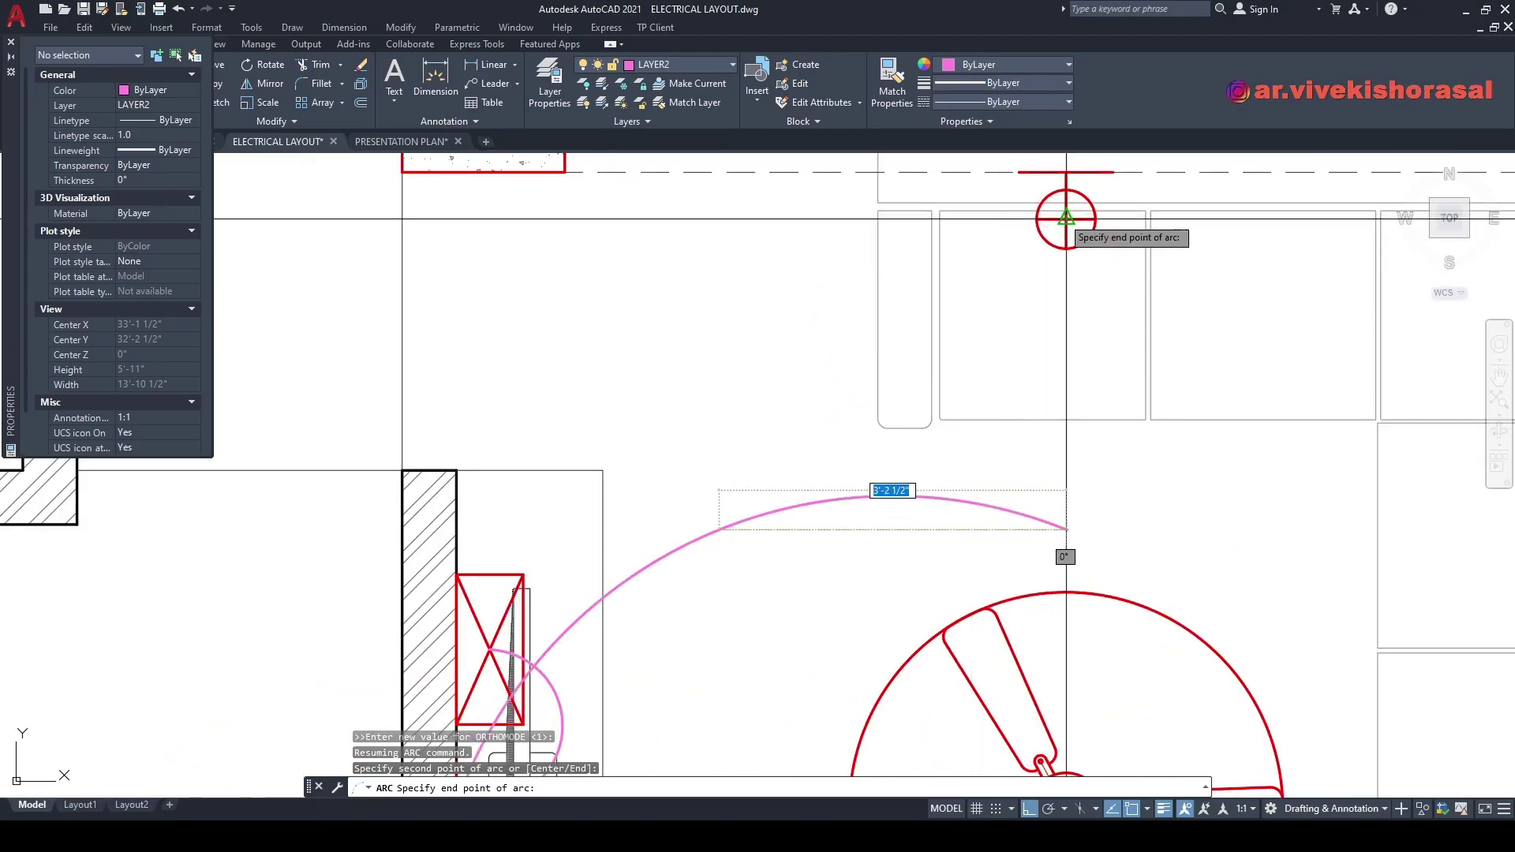
left_click(1057, 213)
scroll(1064, 222, "down", 5)
key("Escape")
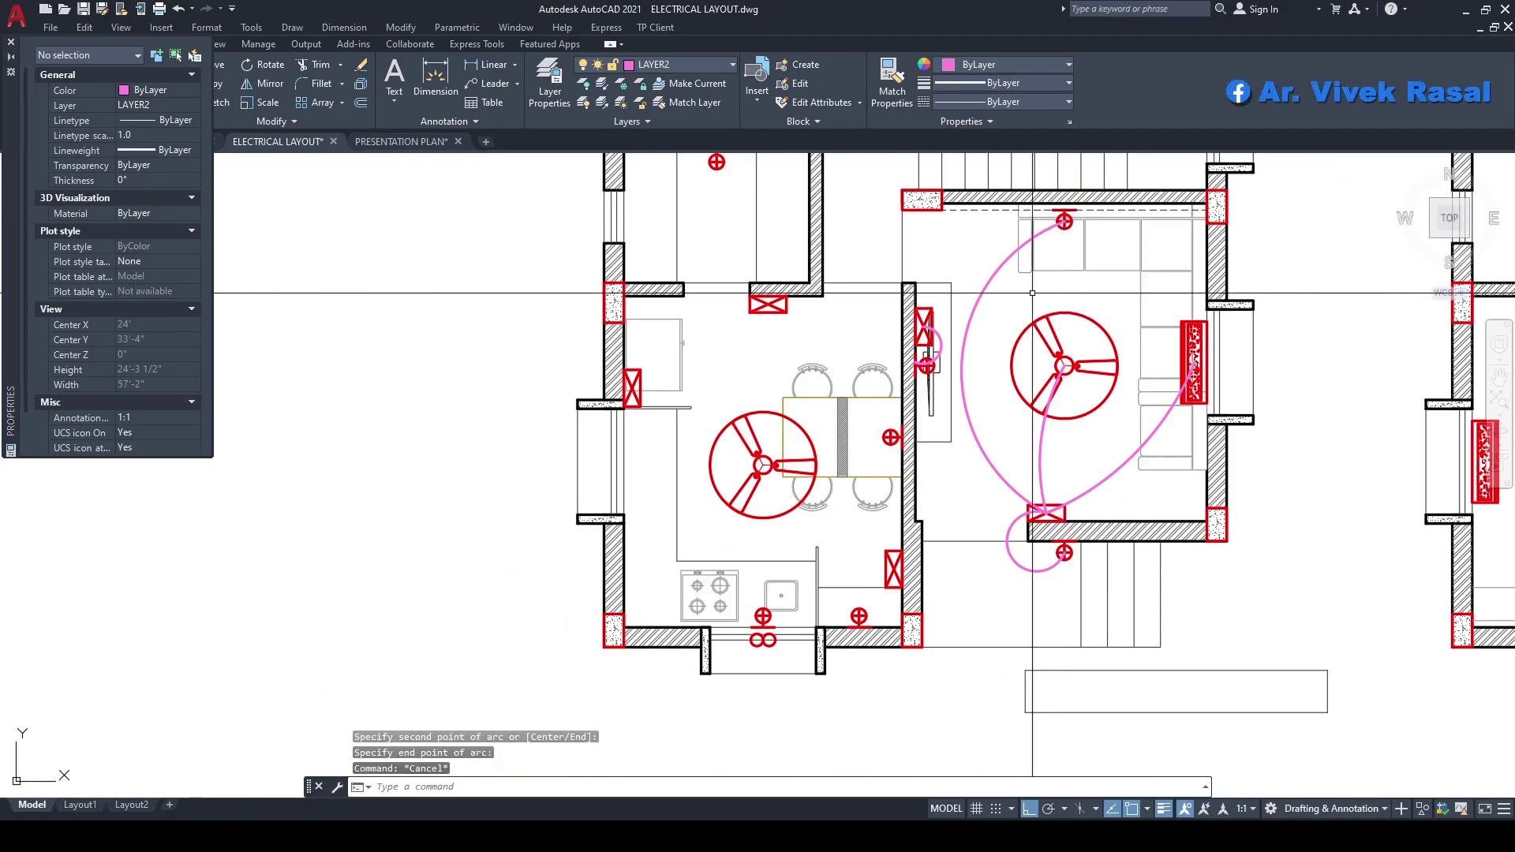
- Stretch the midpoint of the arc to the north-wall circled cross eastward so that it bulges less
scroll(998, 393, "up", 2)
left_click(991, 443)
left_click(959, 473)
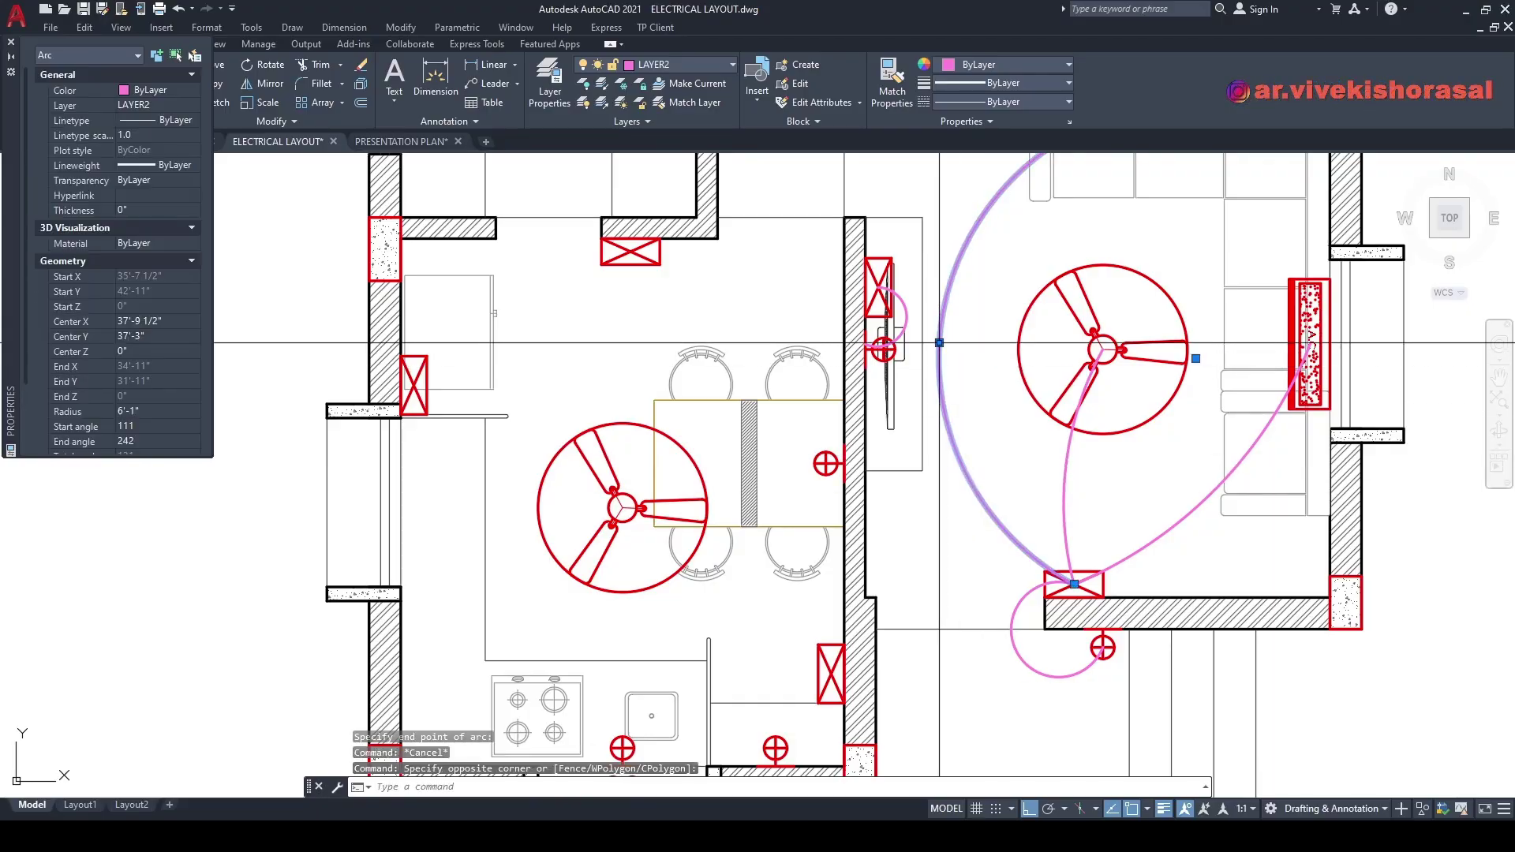
left_click(988, 367)
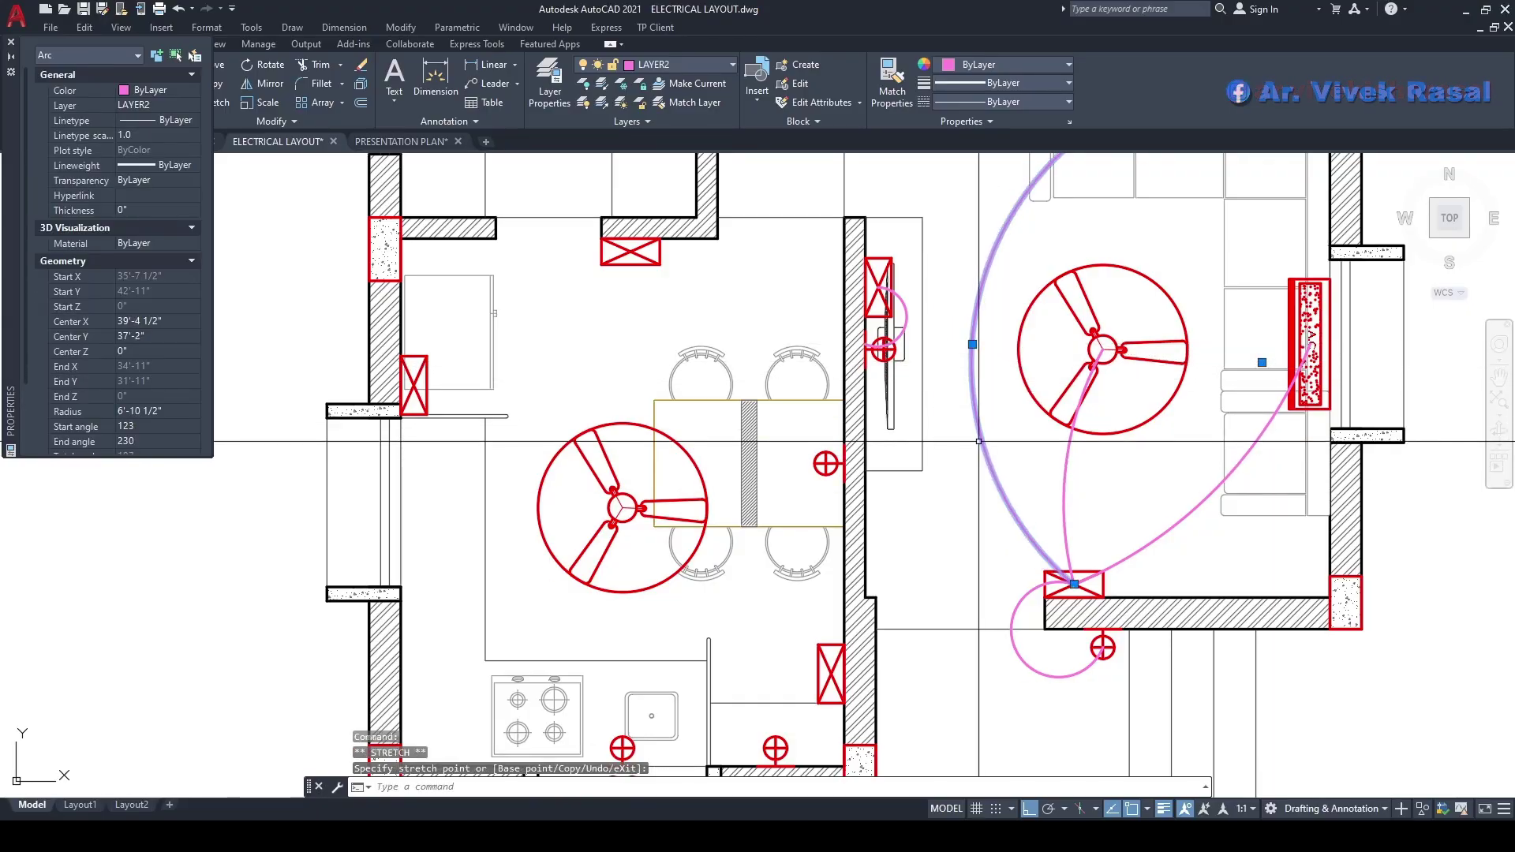
key("Escape")
- Draw a southwest-bulging arc from the wall end of the living room's west circled cross to the south crossed-box
key("Return")
scroll(884, 355, "up", 4)
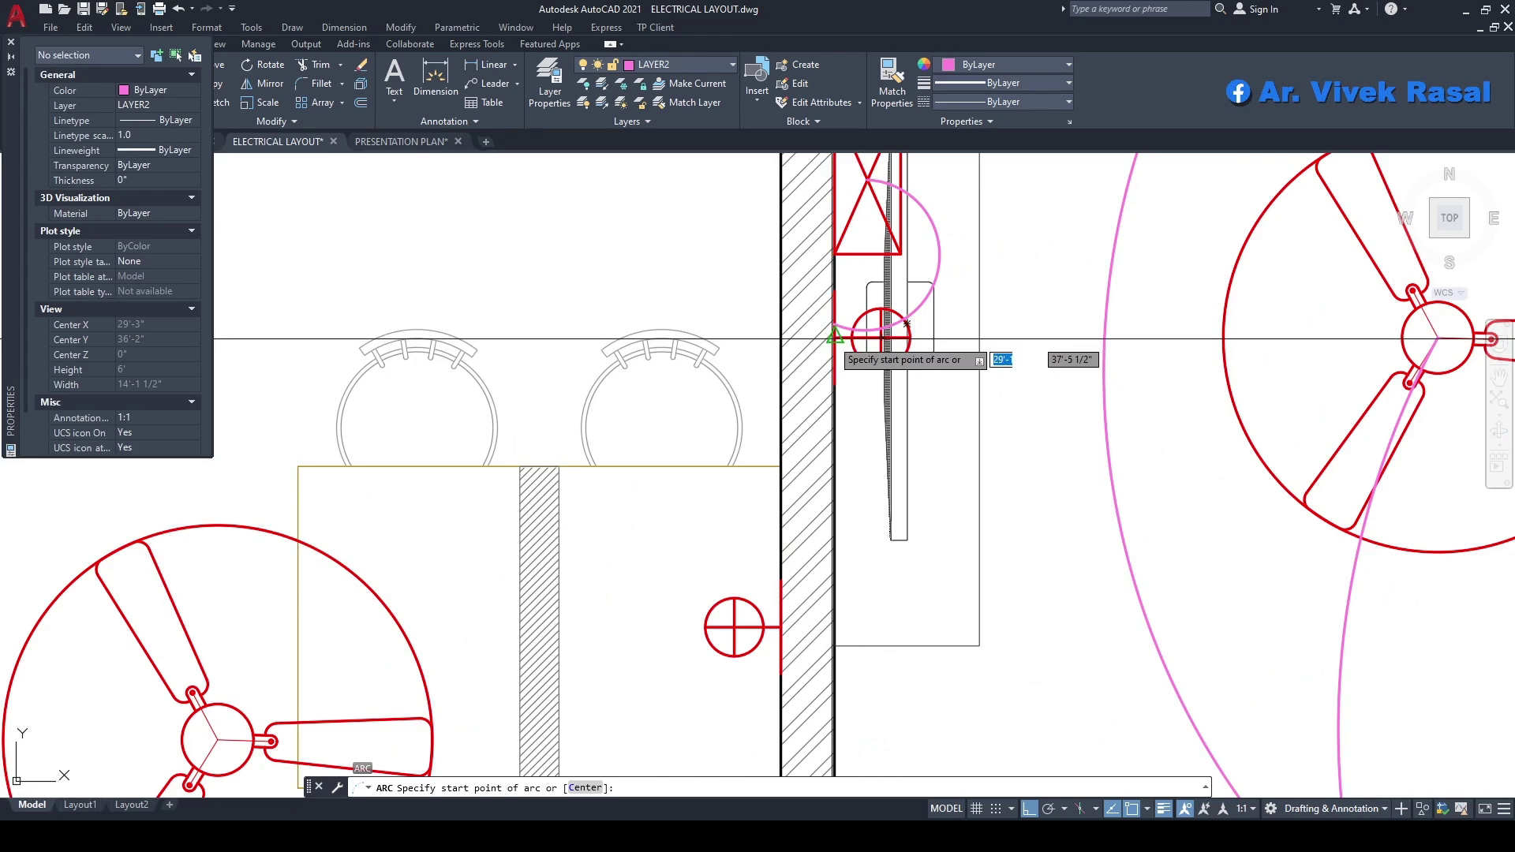
left_click(835, 337)
scroll(835, 337, "down", 2)
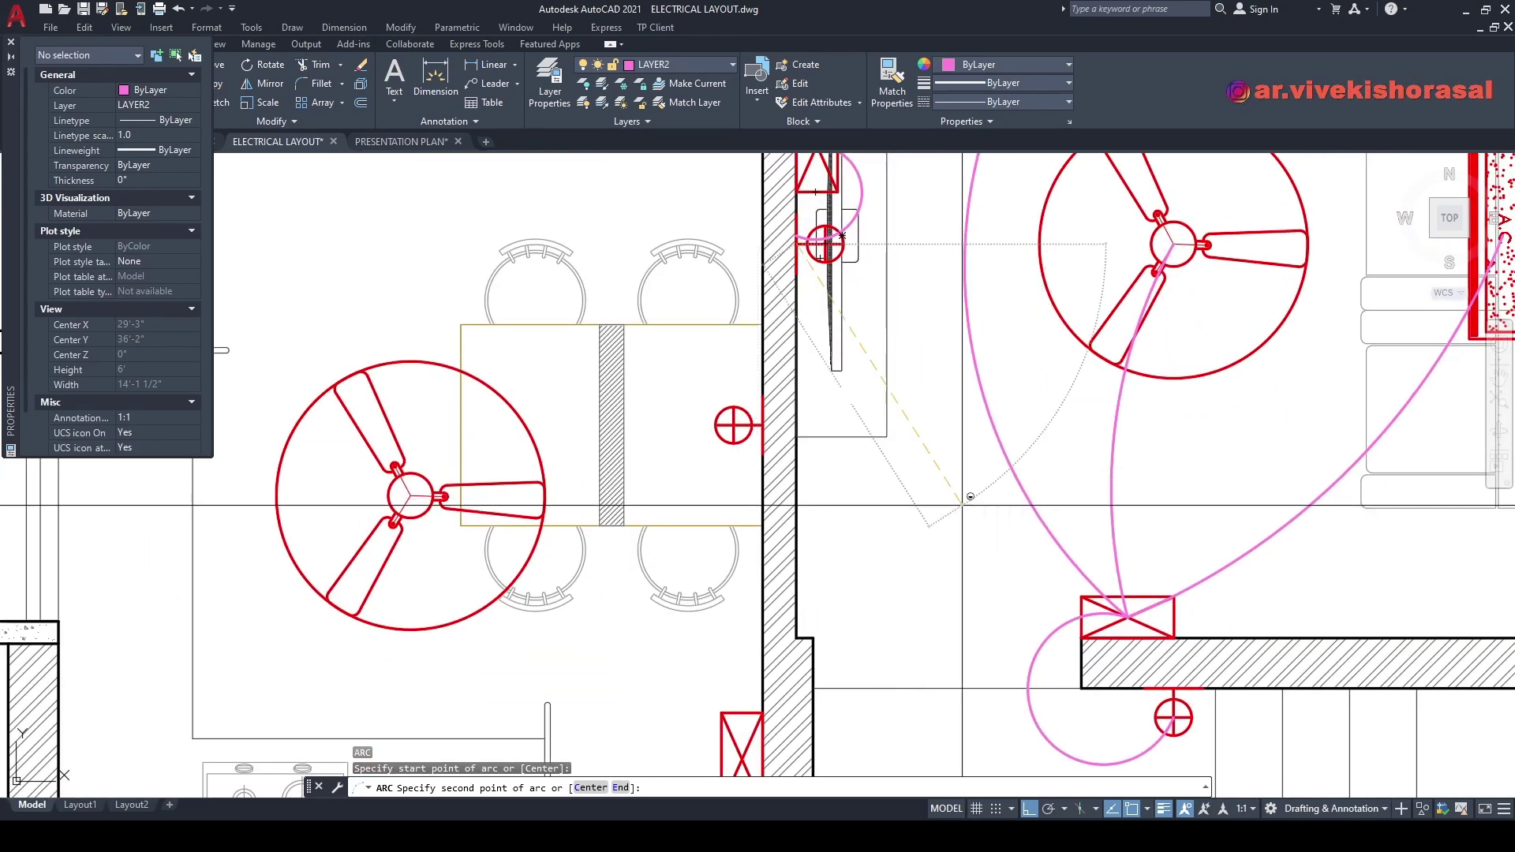
key("F8")
left_click(983, 532)
left_click(1128, 617)
scroll(1078, 533, "down", 5)
key("F8")
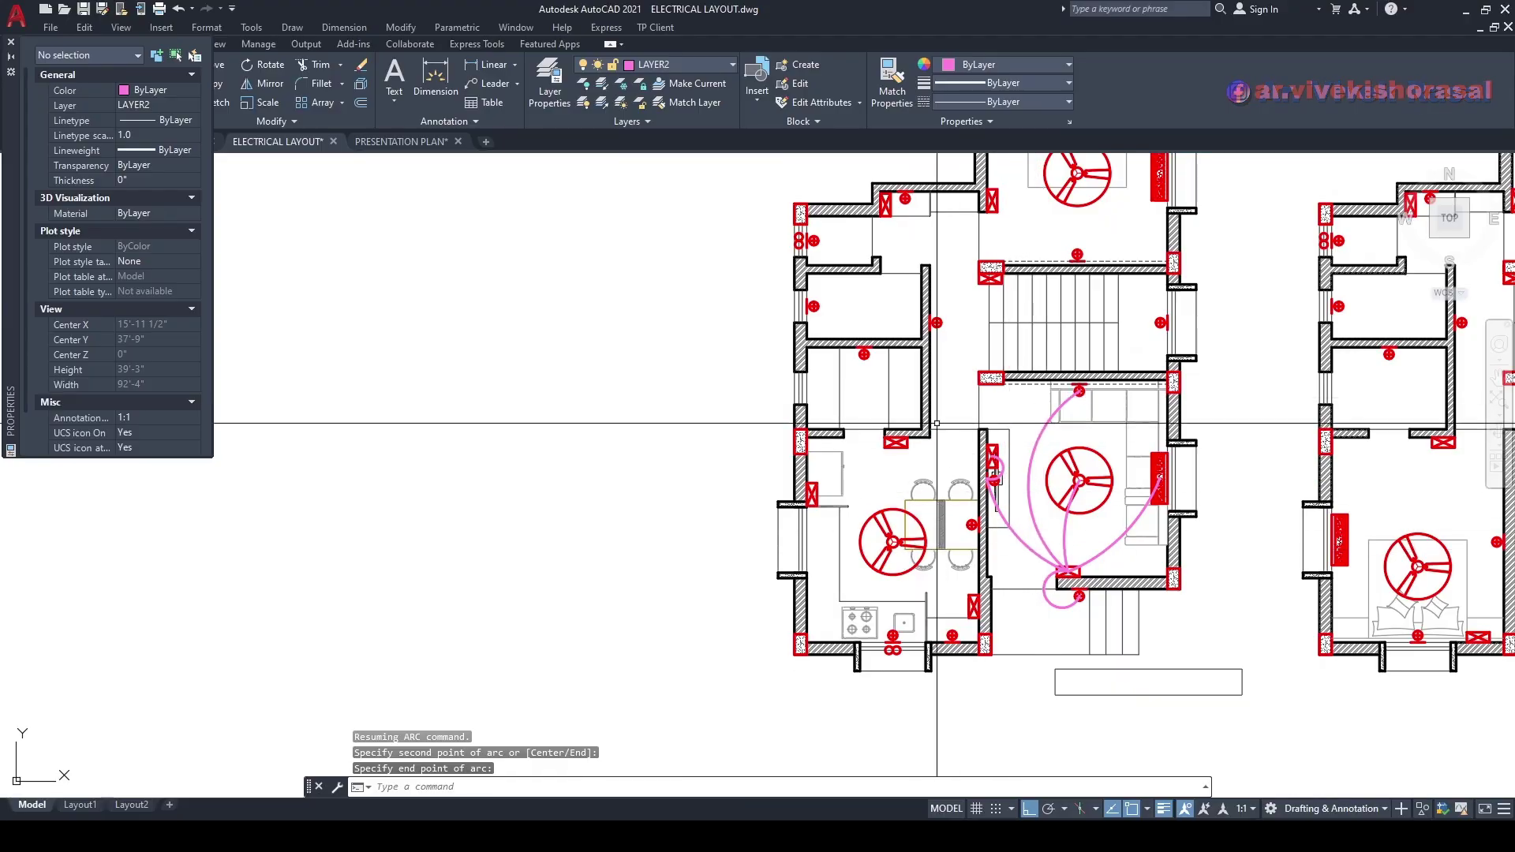
- Draw a west-bulging arc from the dining area's north crossed-box to the circled cross in the small room north of it
key("Return")
scroll(936, 427, "up", 6)
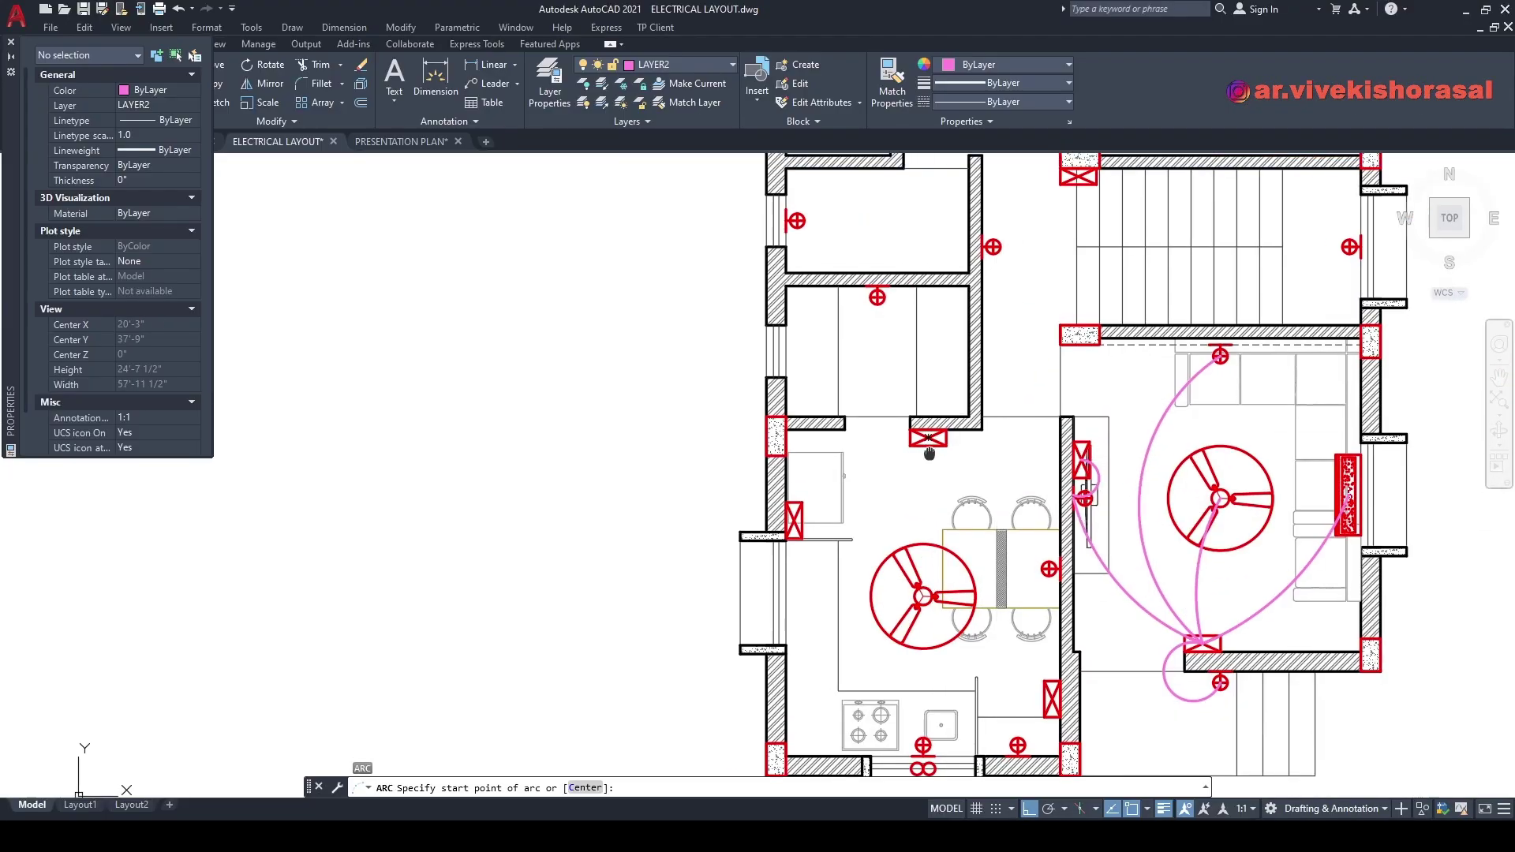
scroll(970, 421, "down", 3)
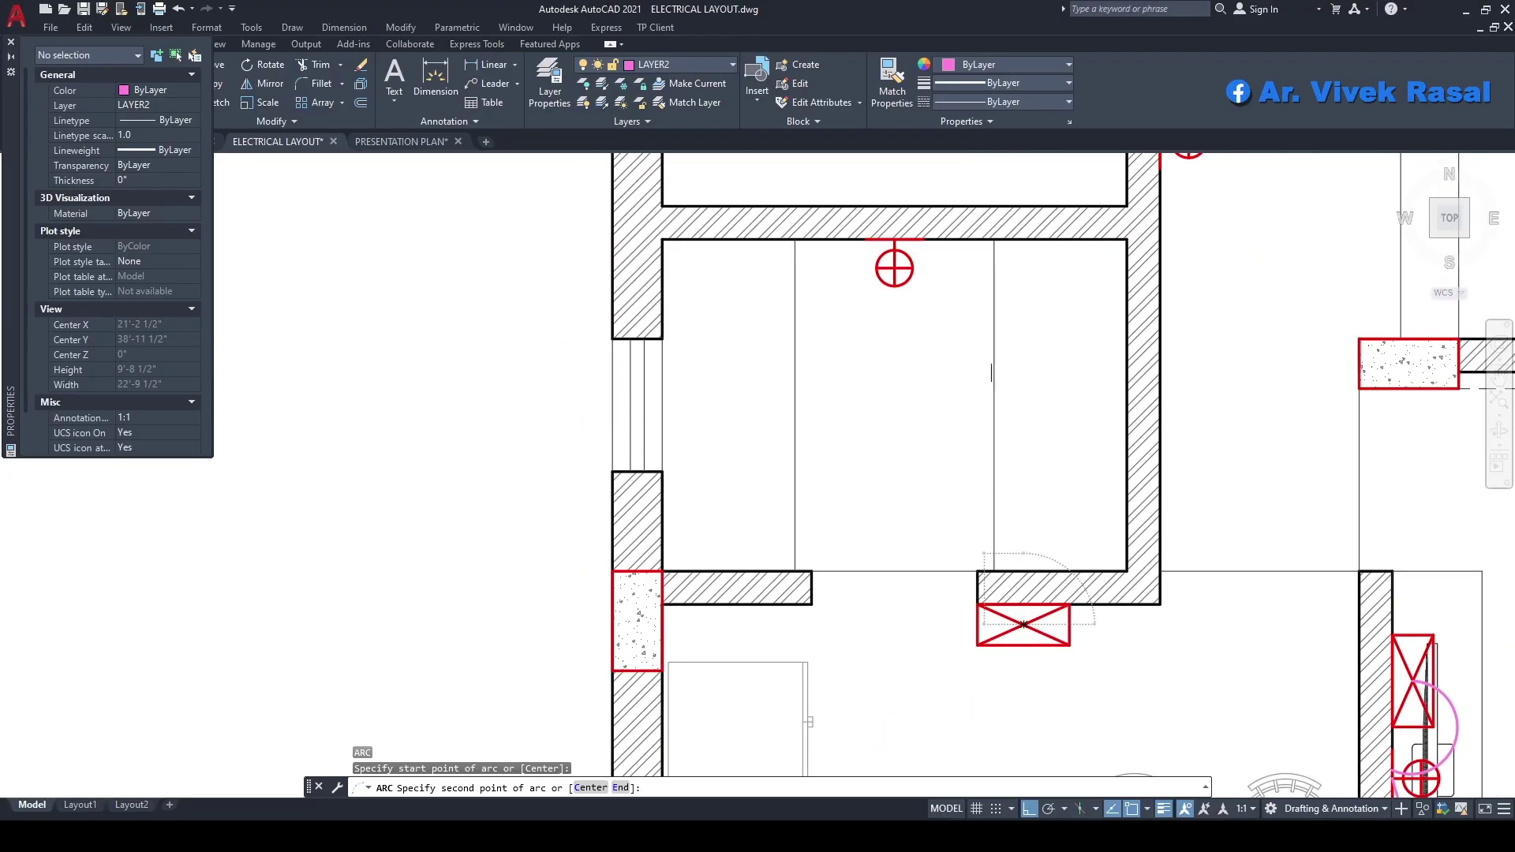
left_click(932, 480)
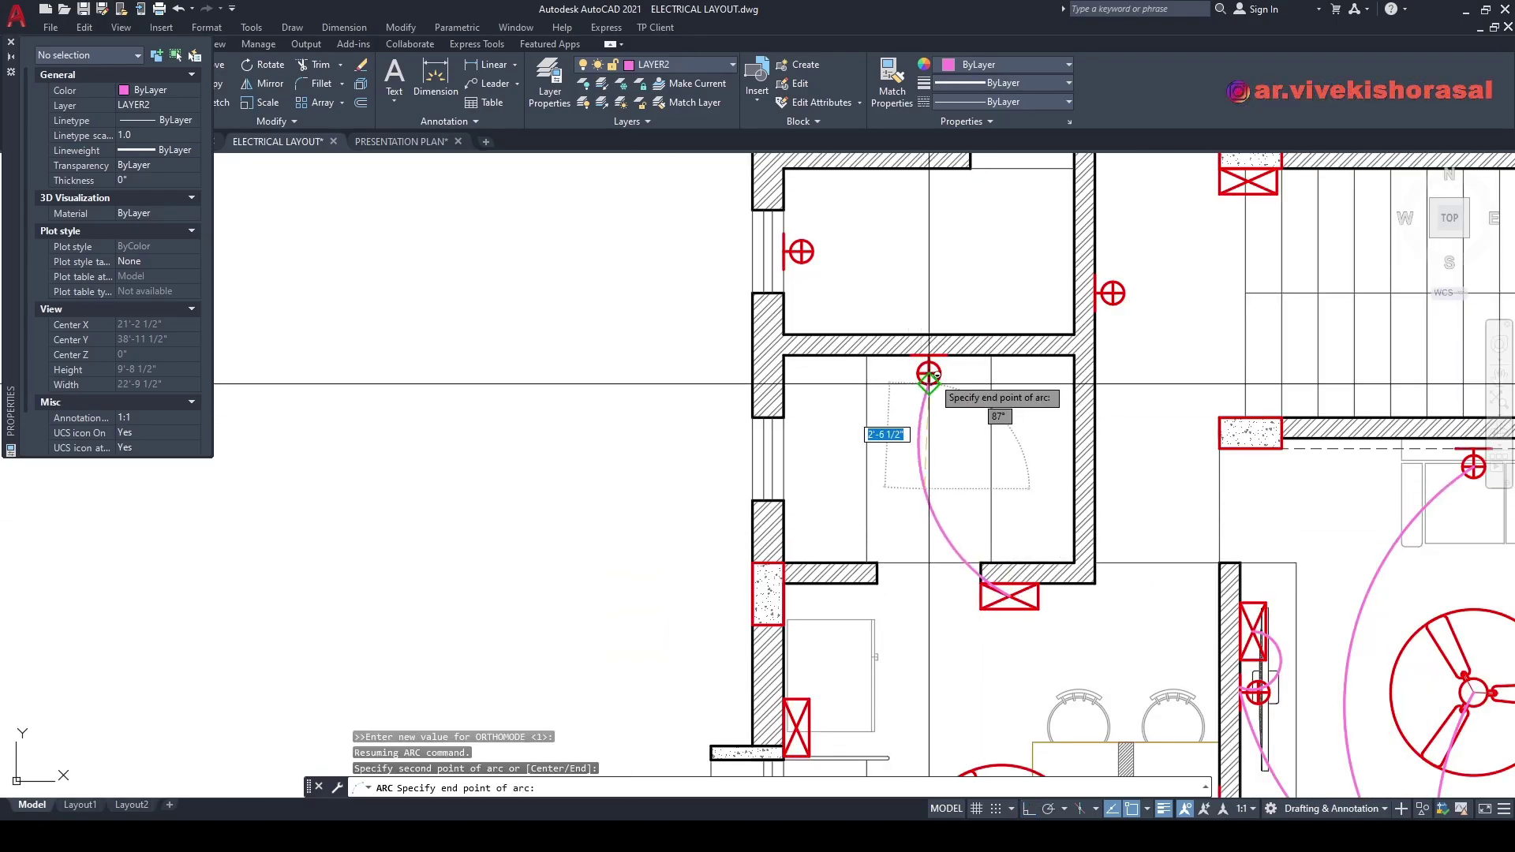
left_click(932, 371, "shift")
middle_click_drag(1029, 612, 1029, 370)
scroll(1028, 370, "up", 4)
- Draw a west-bulging arc from the dining area's north crossed-box to the centre of the dining ceiling fan
key("Return")
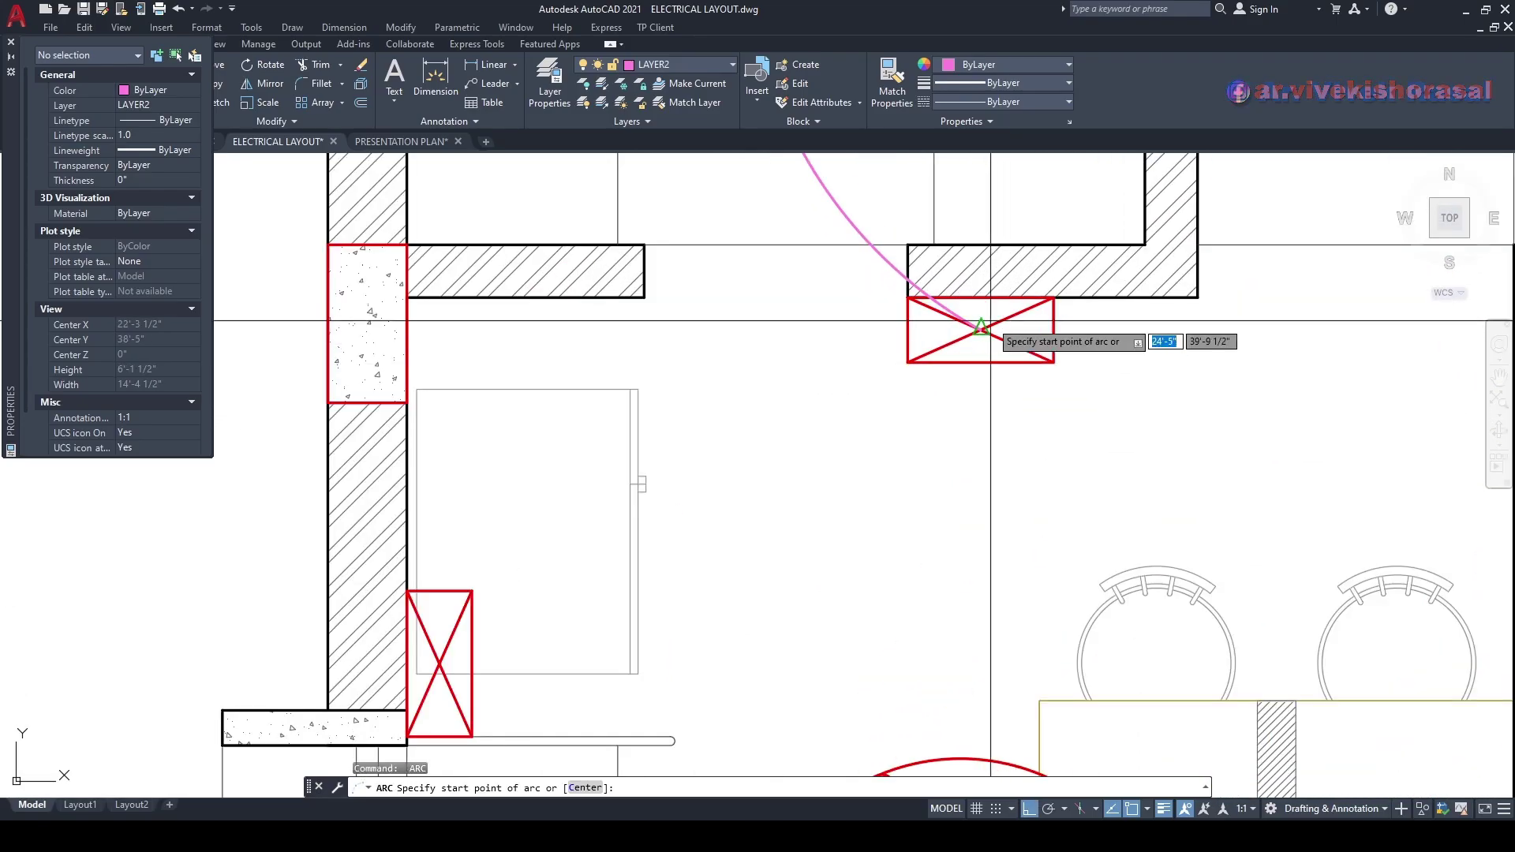
left_click(981, 329)
scroll(982, 329, "down", 4)
key("F8")
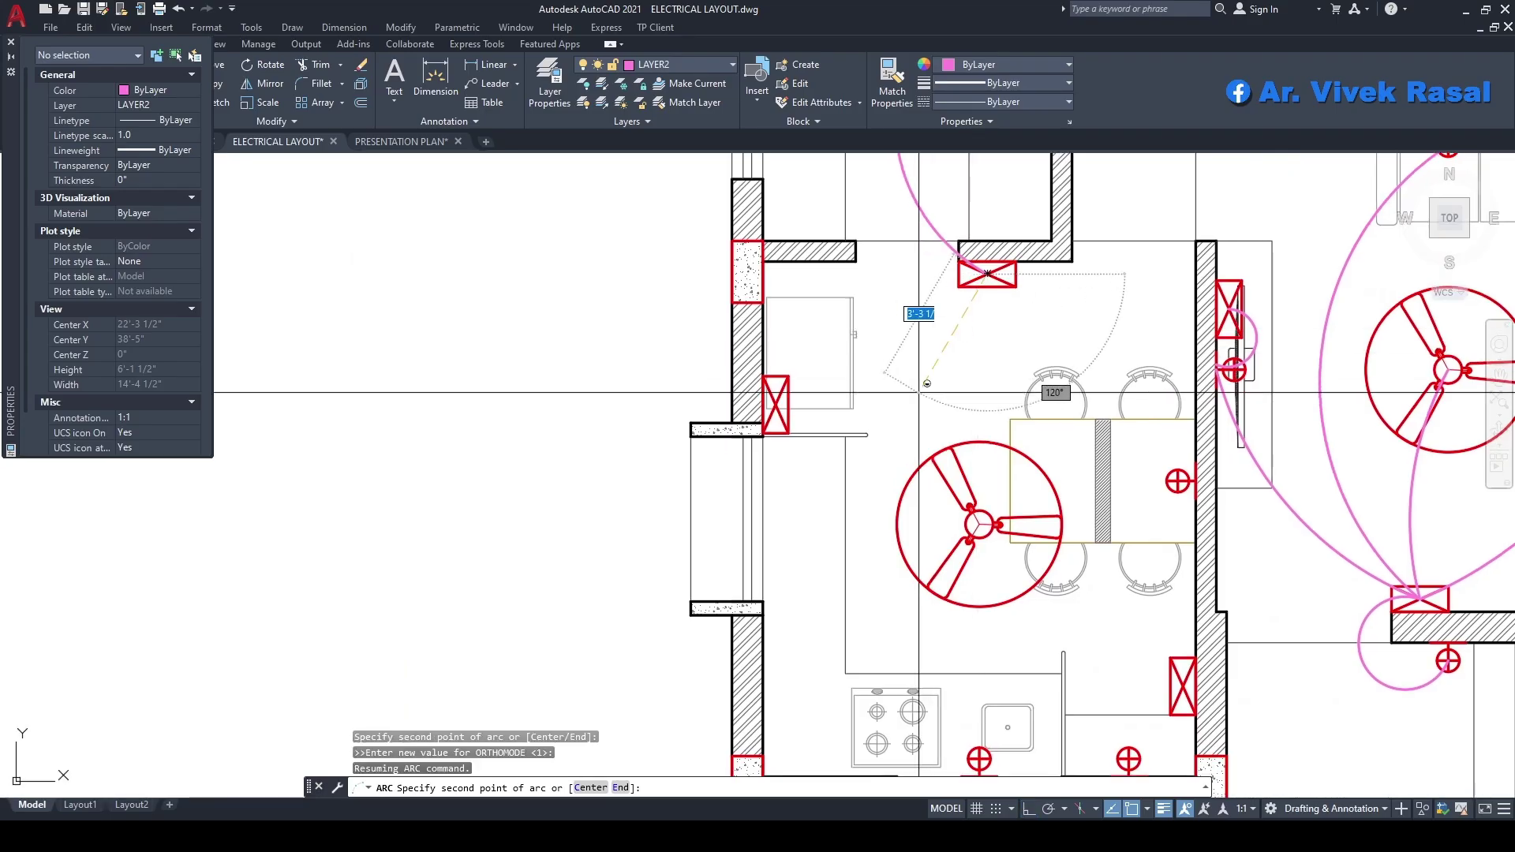
left_click(921, 404)
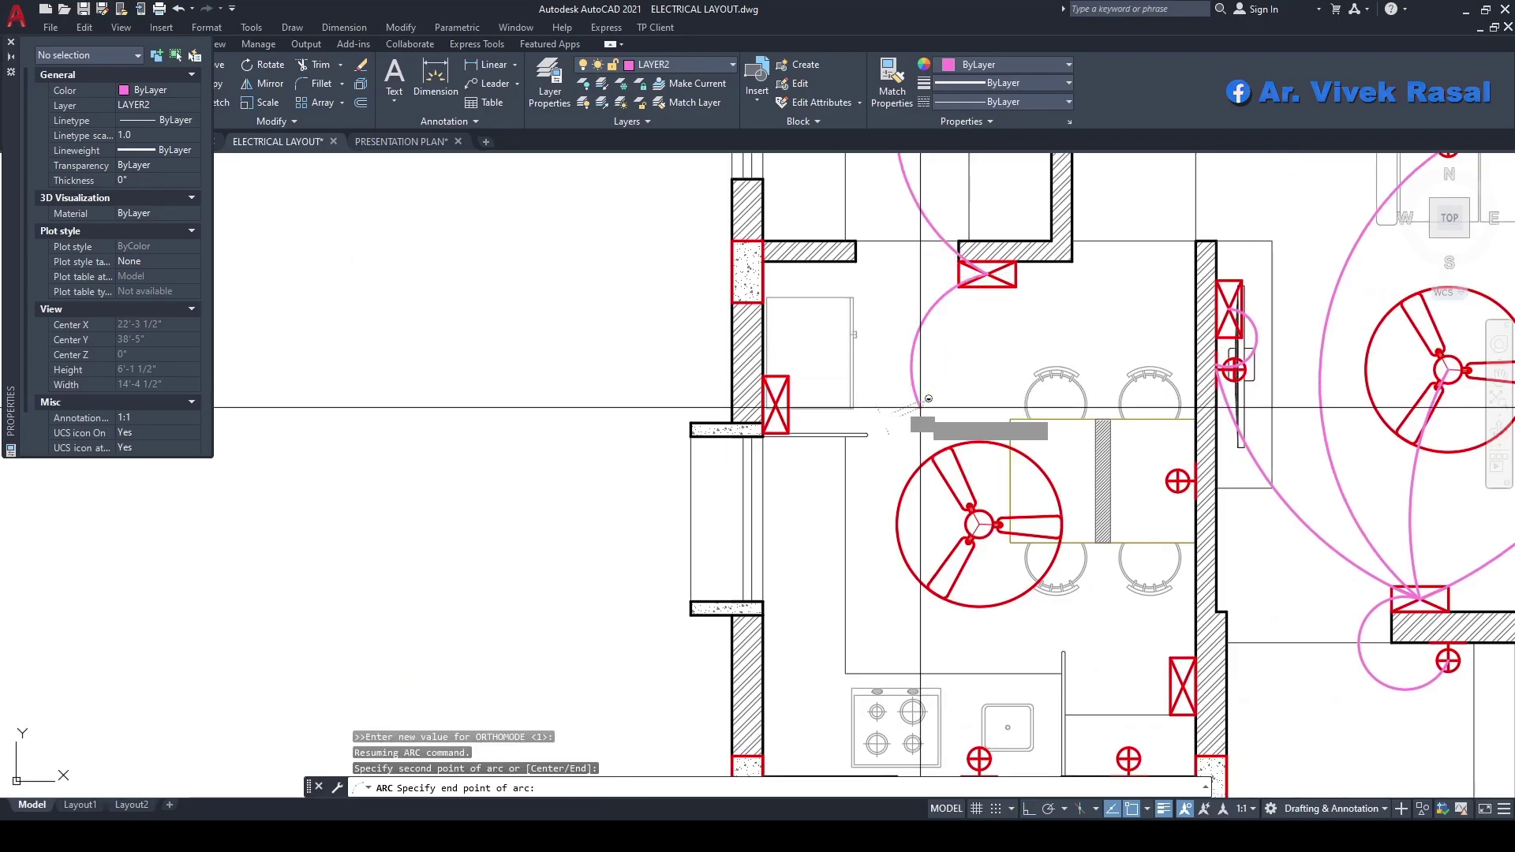
left_click(978, 523)
middle_click_drag(979, 537, 952, 483)
- Draw a wide west-bulging arc from the dining area's north crossed-box to the circled cross at the kitchen's south window
key("Return")
left_click(961, 218)
key("F8")
left_click(849, 355)
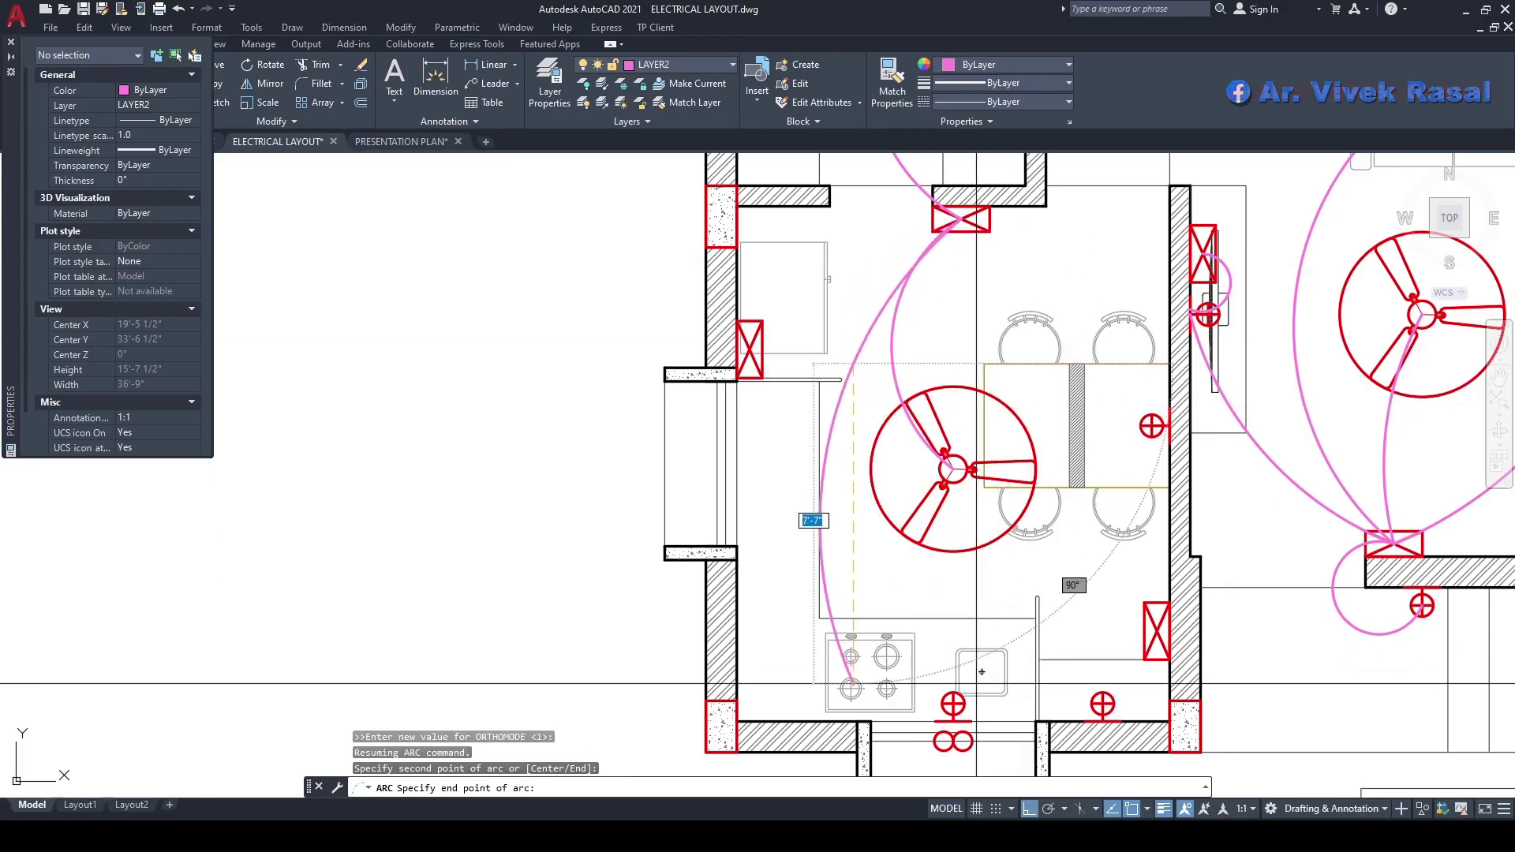
scroll(957, 710, "up", 4)
left_click(952, 700)
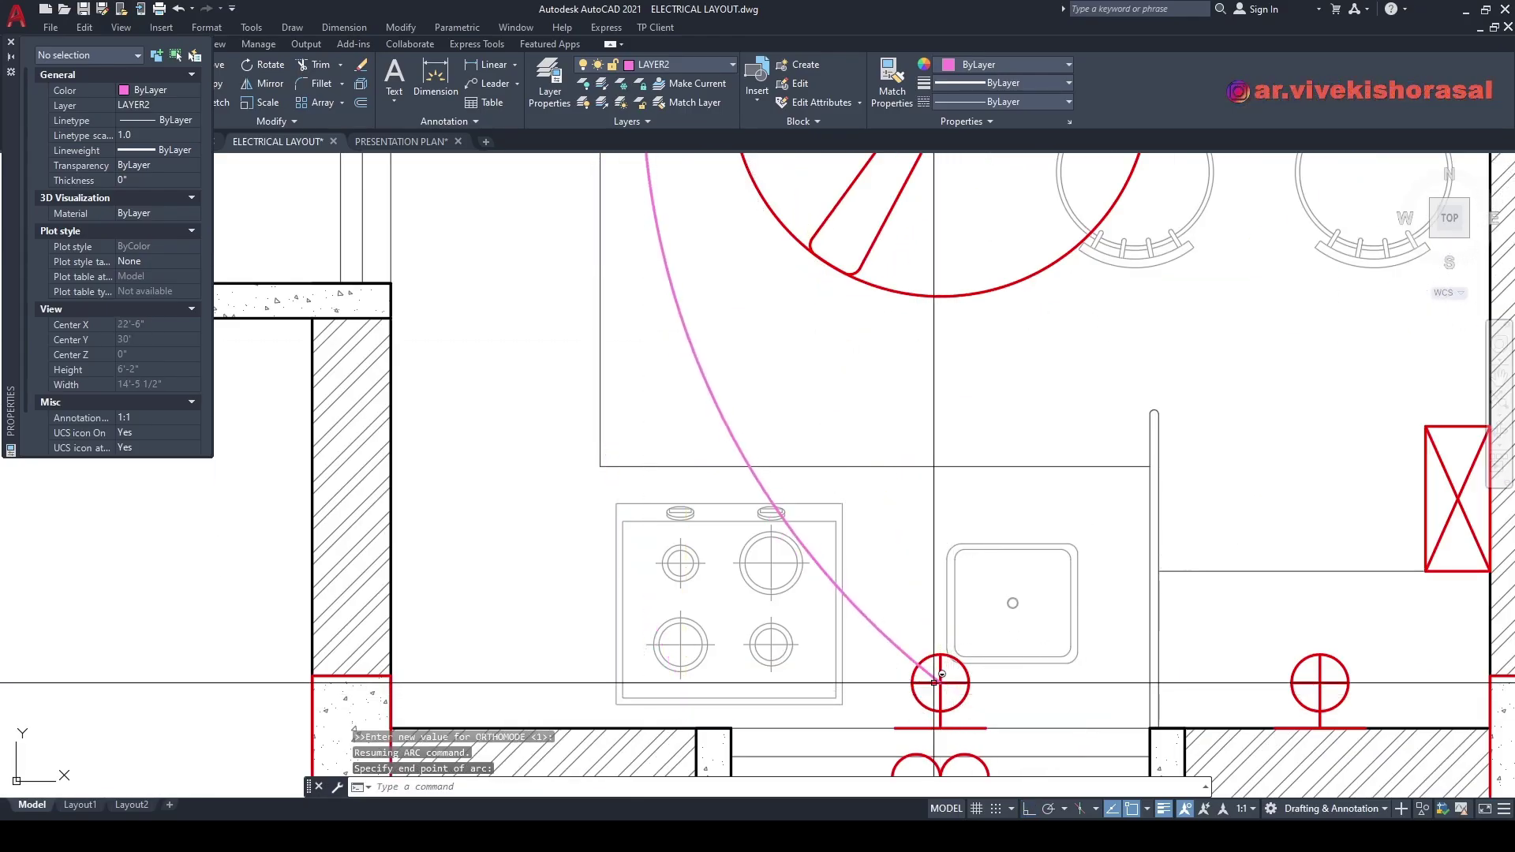
scroll(935, 682, "down", 4)
key("F8")
mouse_move(888, 518)
middle_mouse_down()
mouse_move(869, 482)
mouse_move(897, 485)
middle_mouse_up()
key("Escape")
key("Escape")
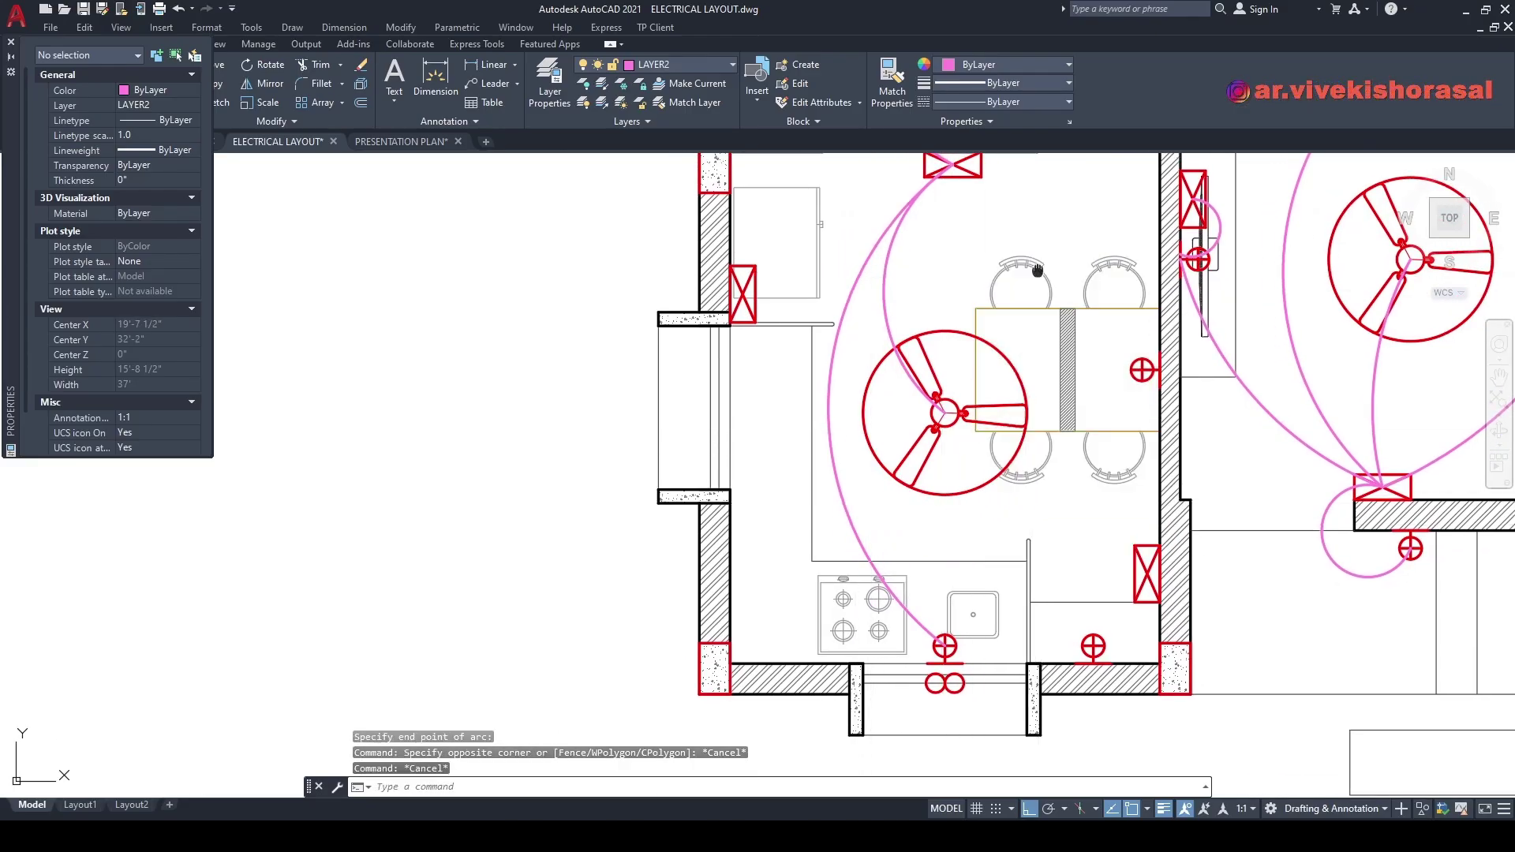
- Draw an arc from the dining area's north crossed-box to the circled cross on the east wall beside the dining table
middle_click_drag(1020, 265, 970, 412)
key("space")
scroll(963, 323, "up", 2)
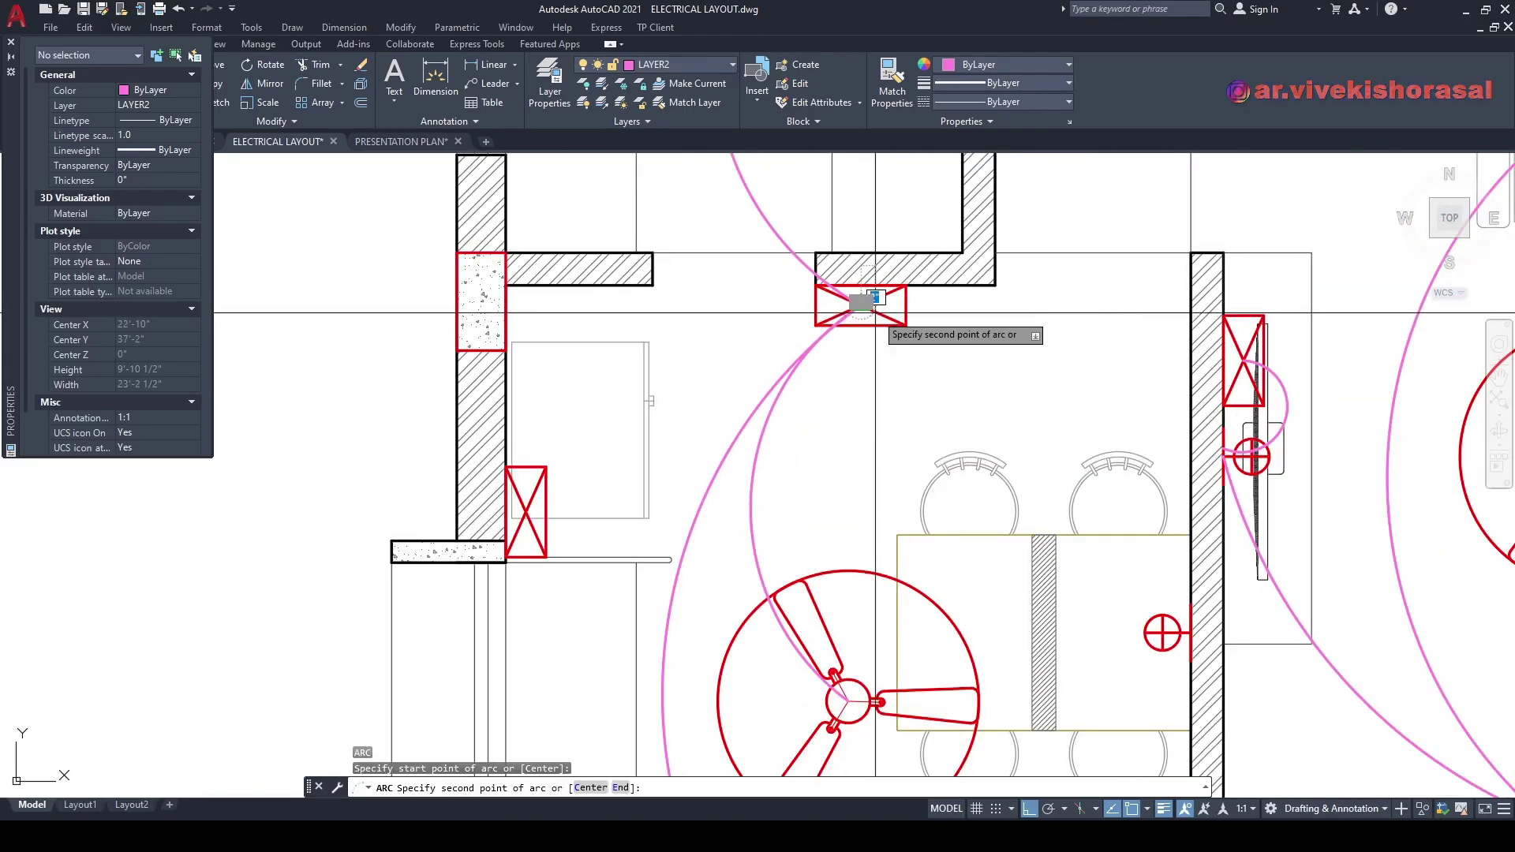
middle_click_drag(872, 312, 868, 199)
key("F8")
left_click(1131, 457, "shift")
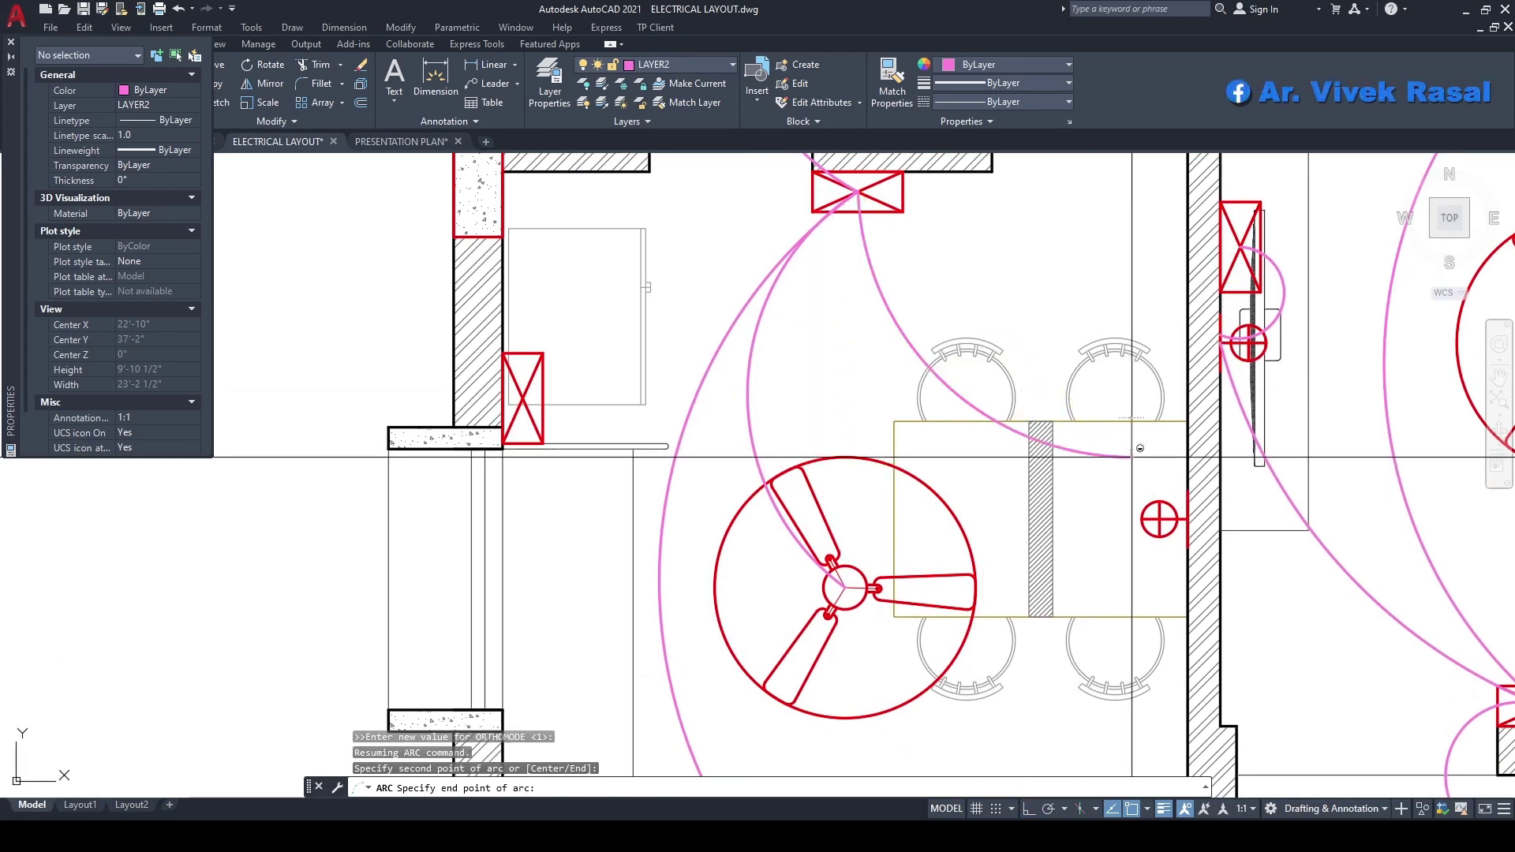
left_click(1160, 519, "shift")
scroll(1110, 420, "down", 2)
mouse_move(1080, 589)
middle_mouse_down()
mouse_move(1039, 551)
mouse_move(1017, 469)
middle_mouse_up()
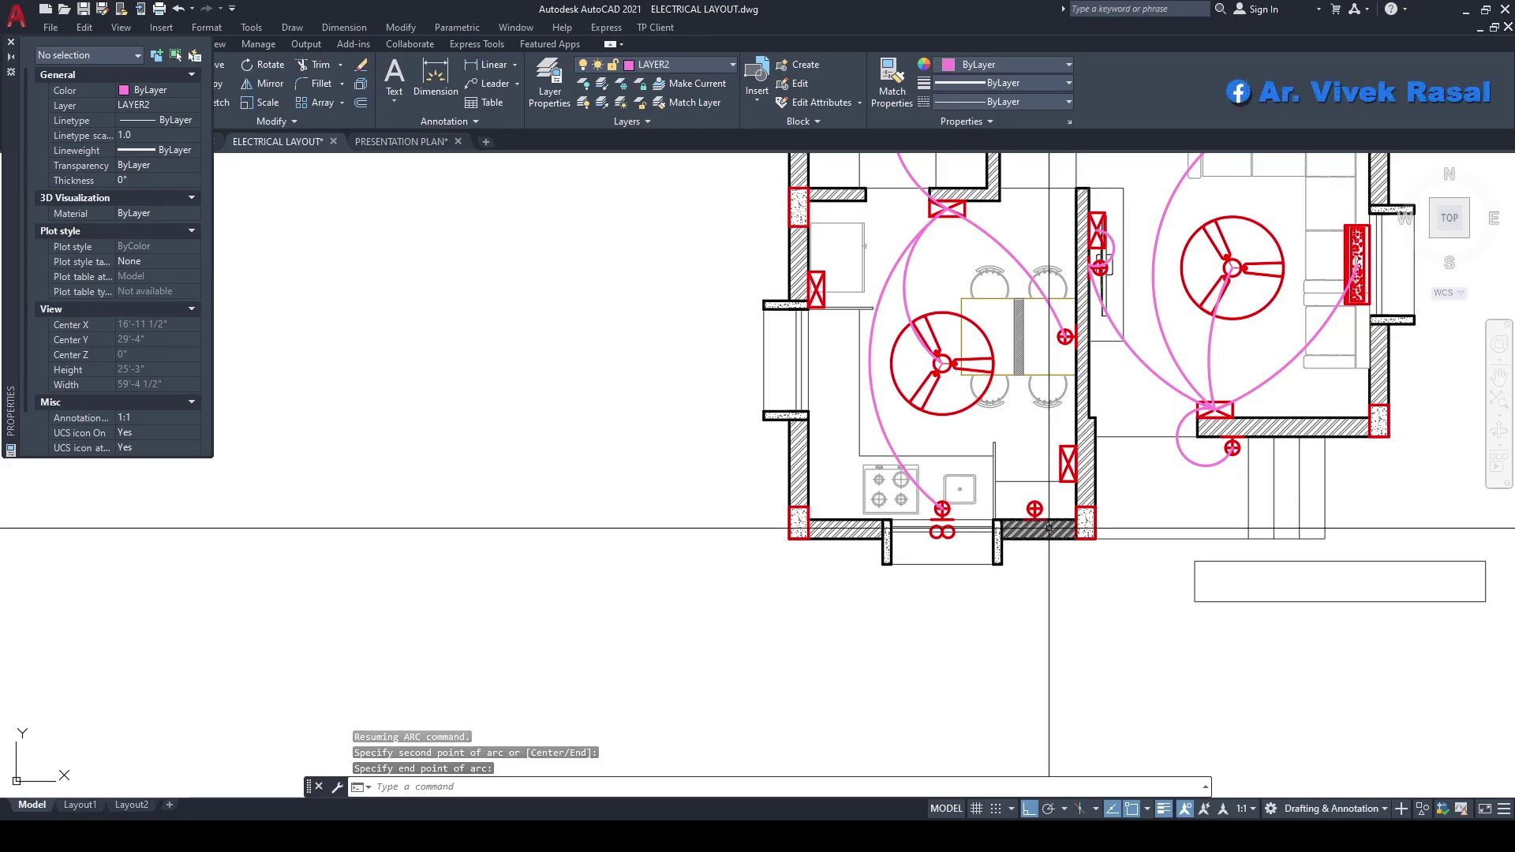
- Draw a southeast-bulging arc from the kitchen's east-wall crossed-box to the circled cross near the south wall's east end
key("Return")
scroll(1030, 500, "up", 4)
left_click(1138, 422)
key("F8")
left_click(1131, 497)
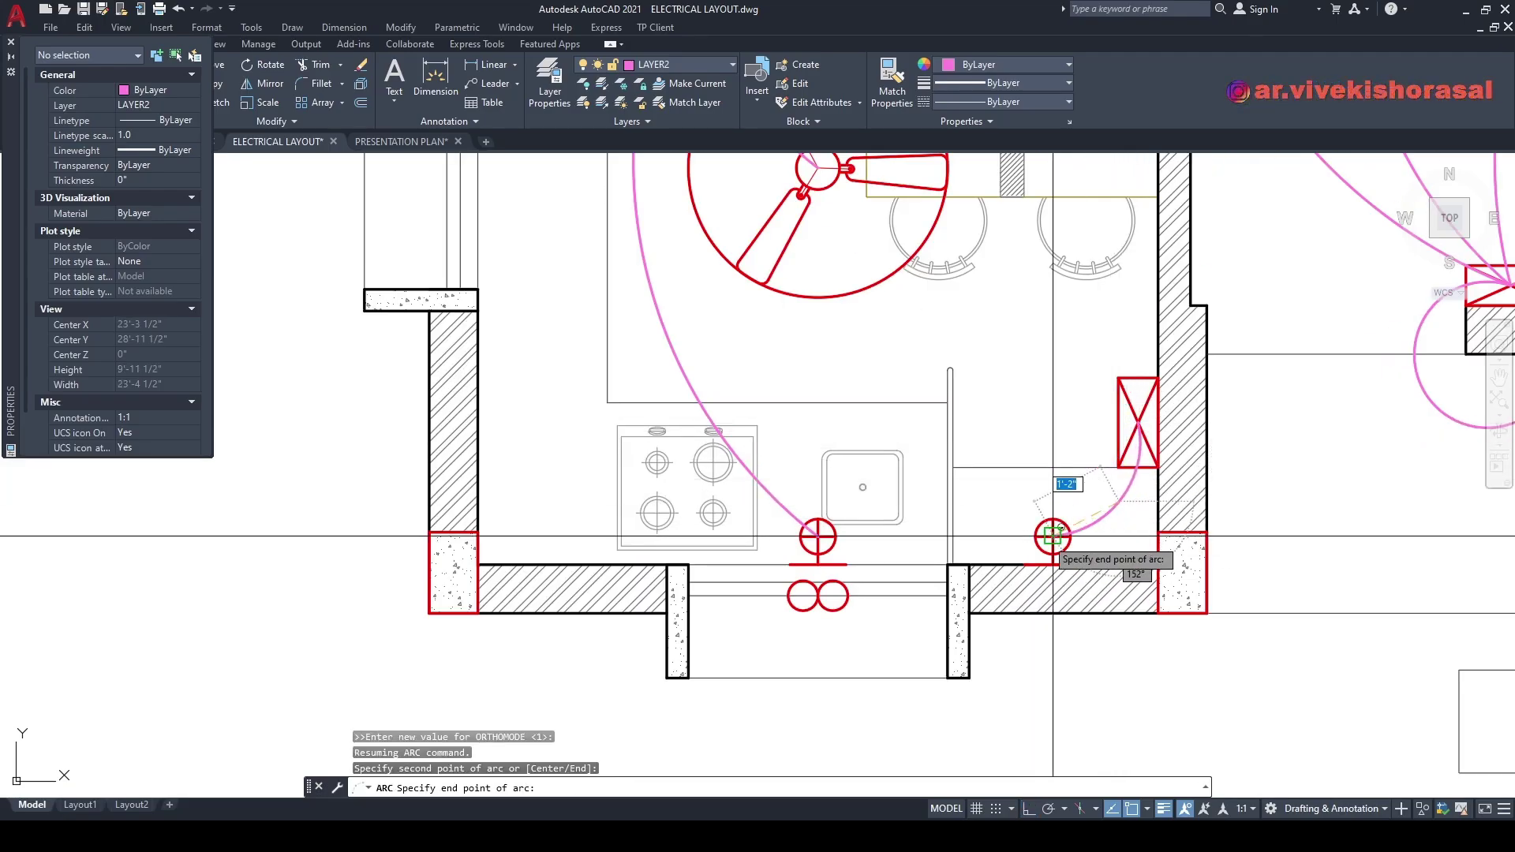
left_click(1054, 537)
scroll(994, 599, "down", 4)
middle_click_drag(993, 599, 977, 553)
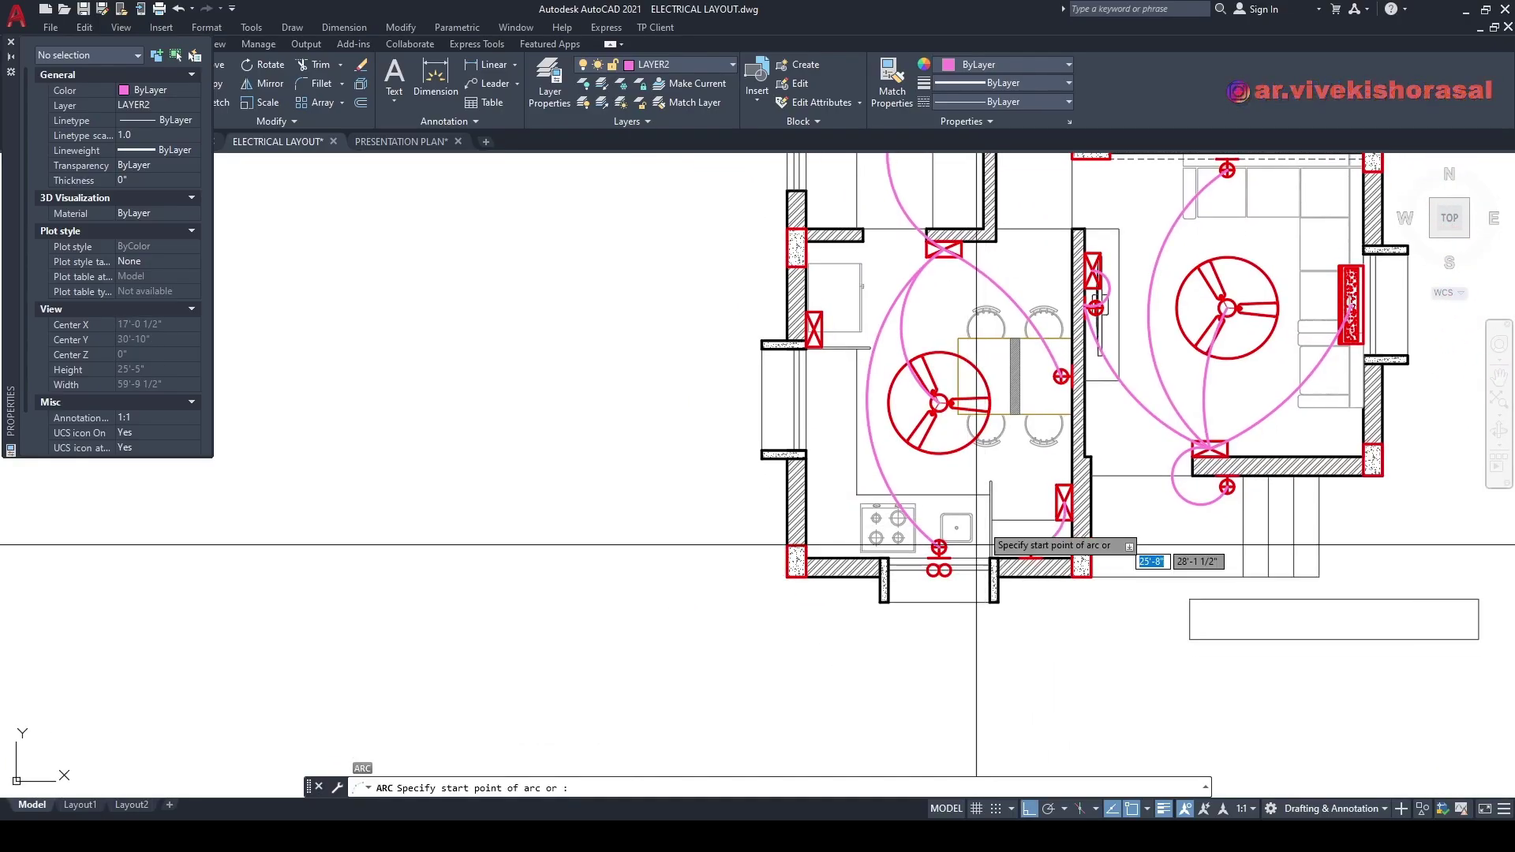
- Draw a north-bulging arc from the double-circle symbol in the kitchen window to the centre of the east-wall crossed-box
key("space")
middle_click_drag(1033, 367, 1084, 423)
middle_click_drag(1044, 562, 1030, 450)
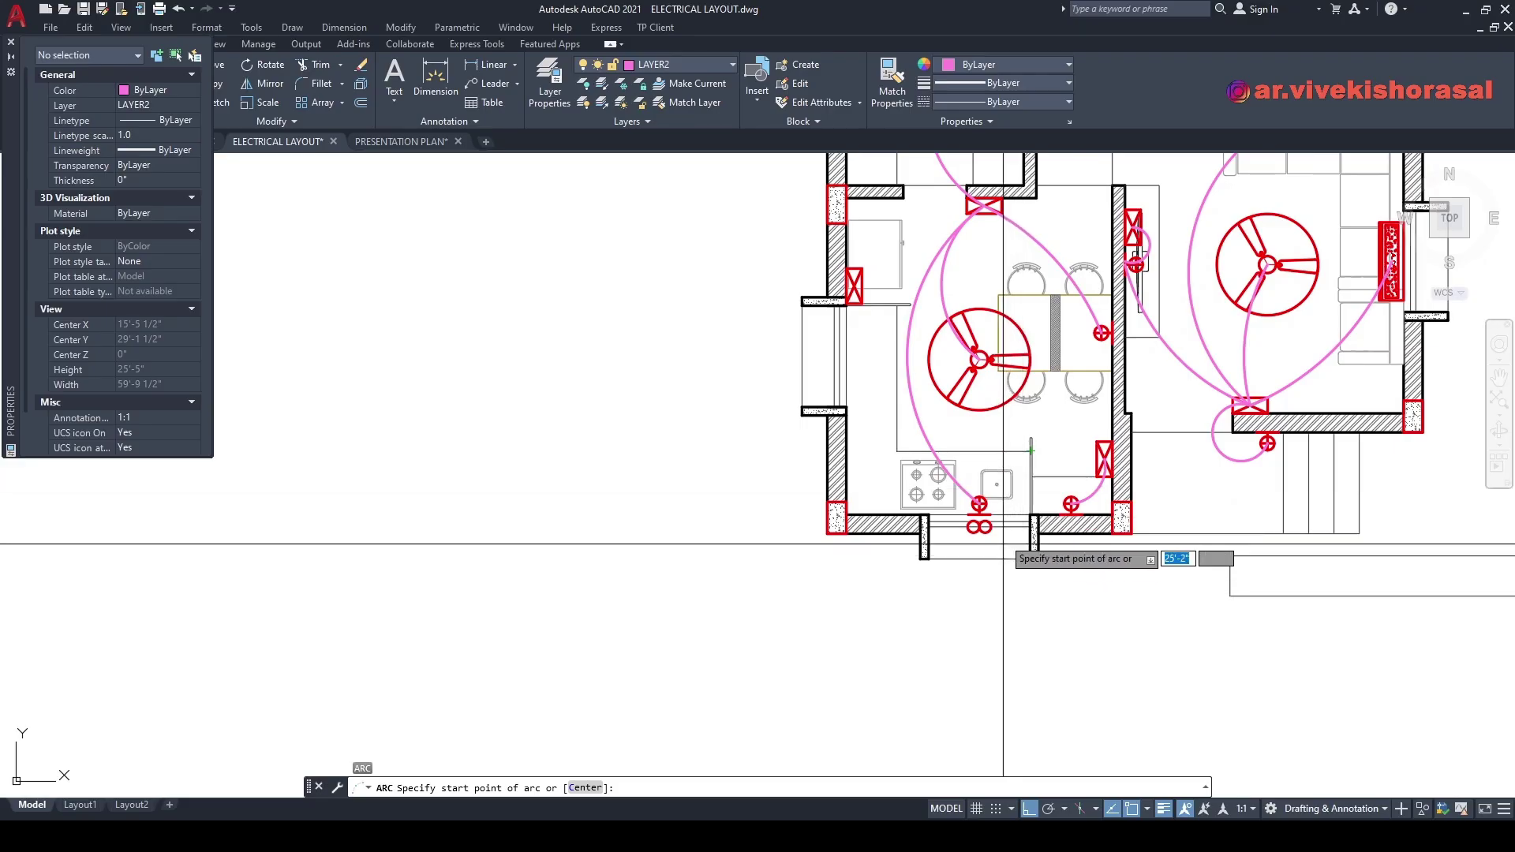
scroll(1005, 575, "up", 6)
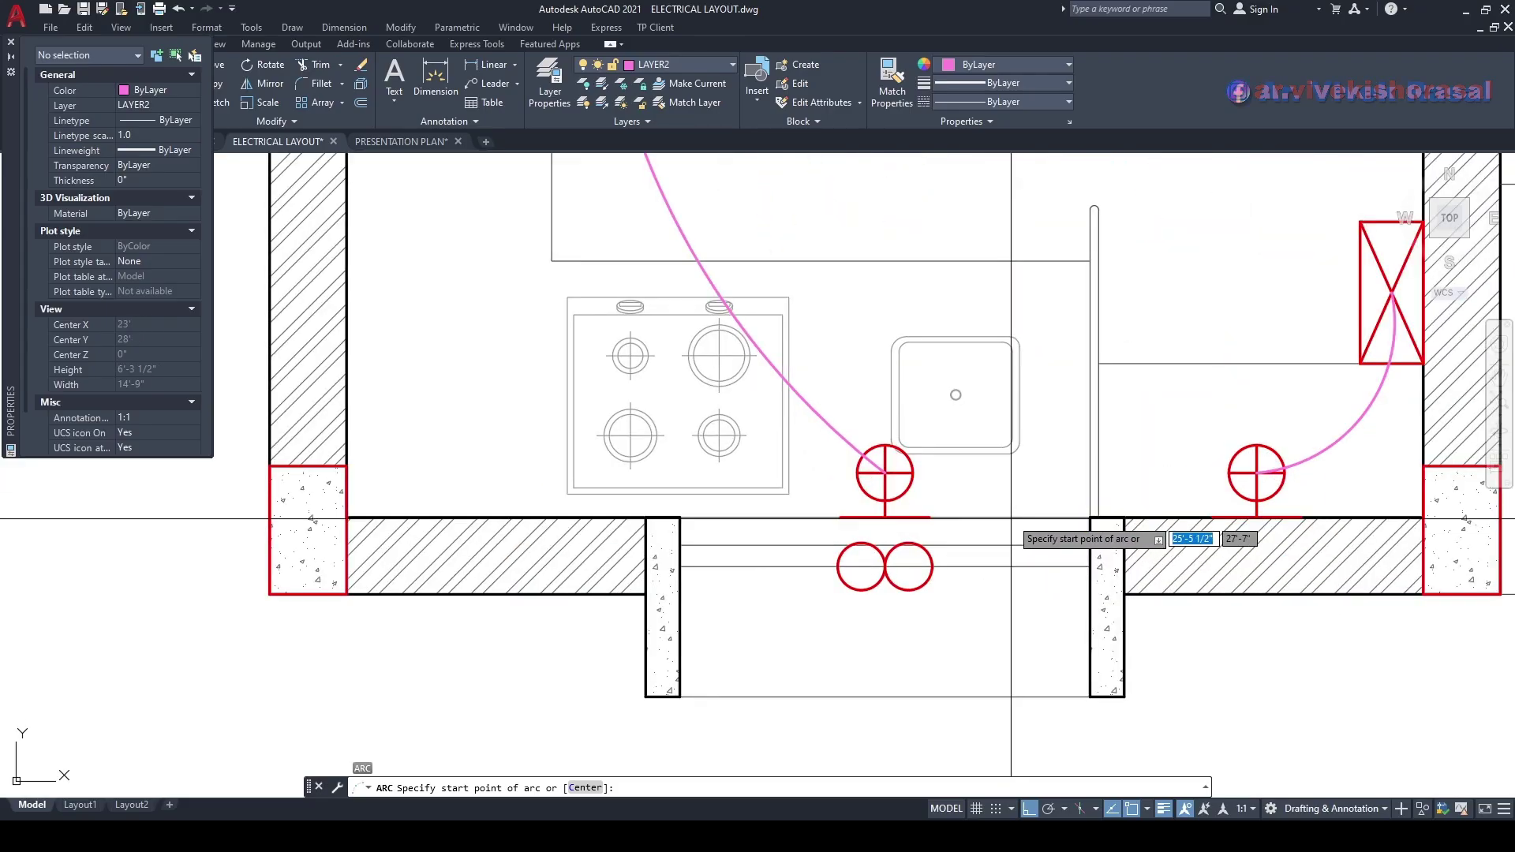
left_click(885, 566)
key("F8")
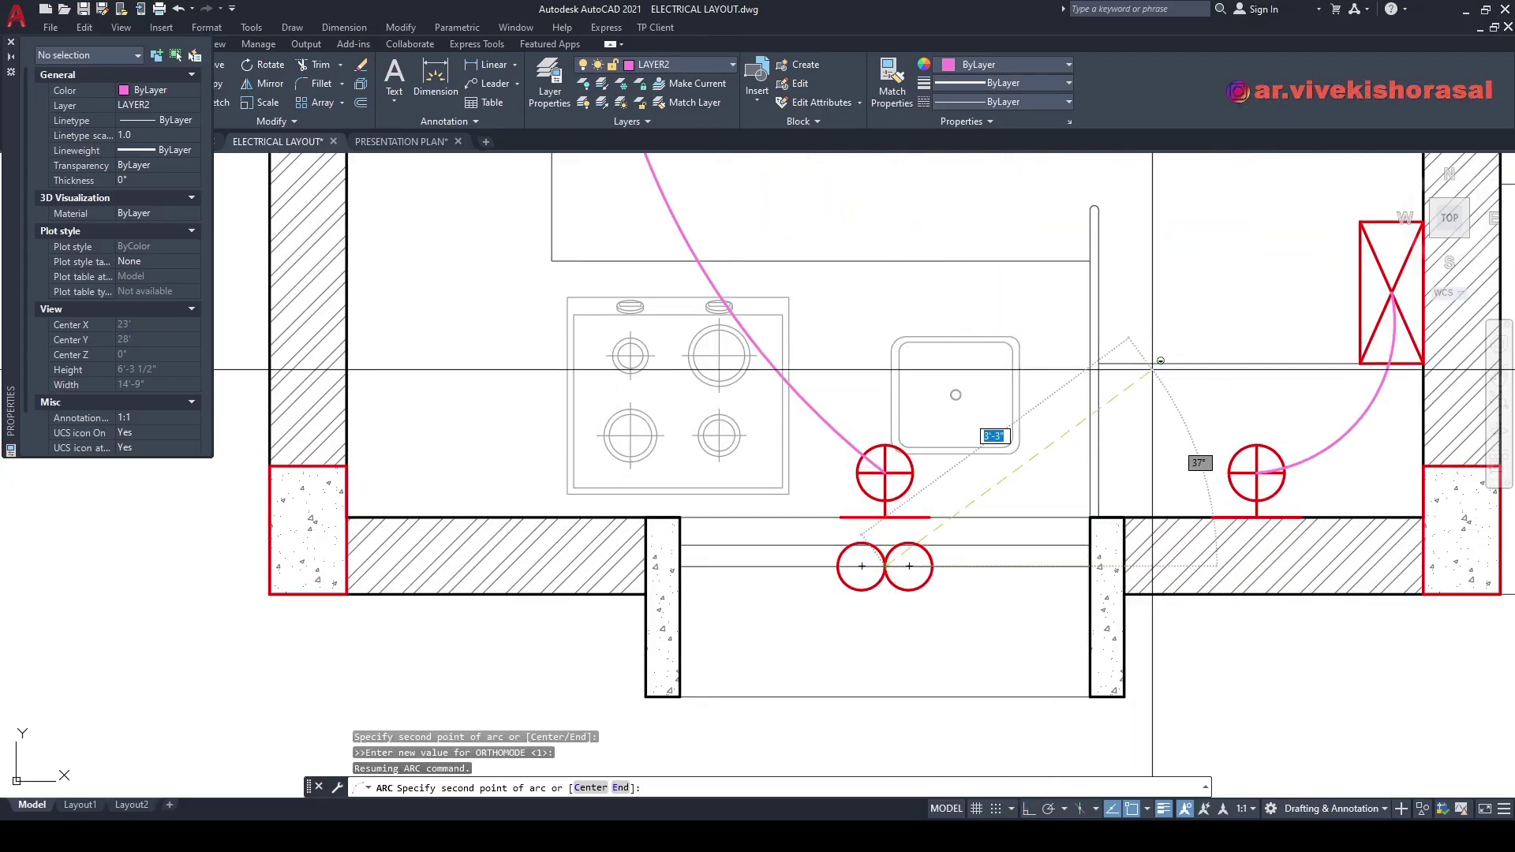
left_click(1184, 312)
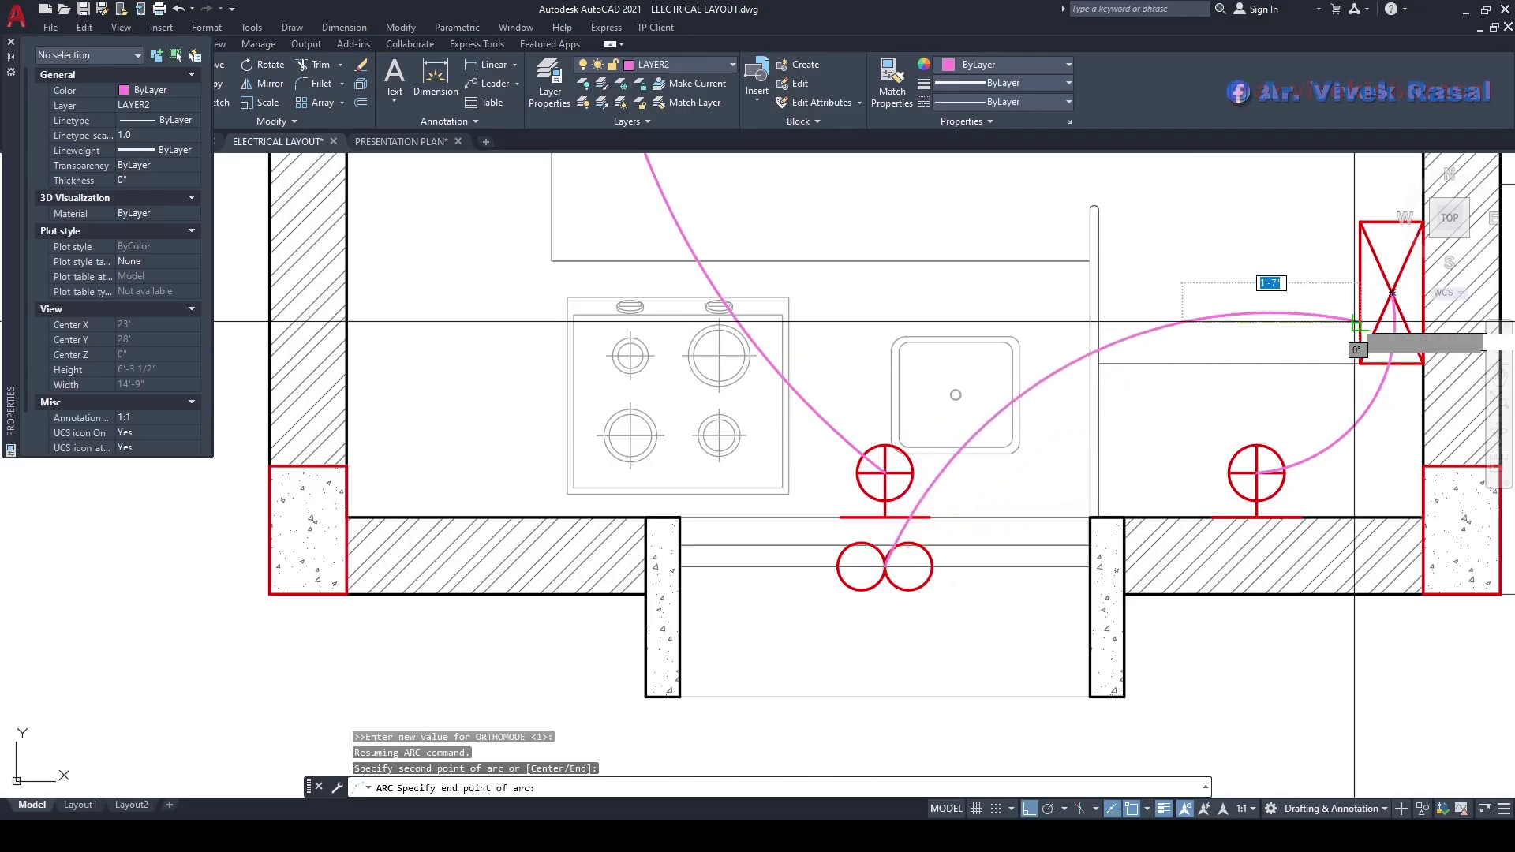
left_click(1392, 293)
scroll(1149, 426, "down", 5)
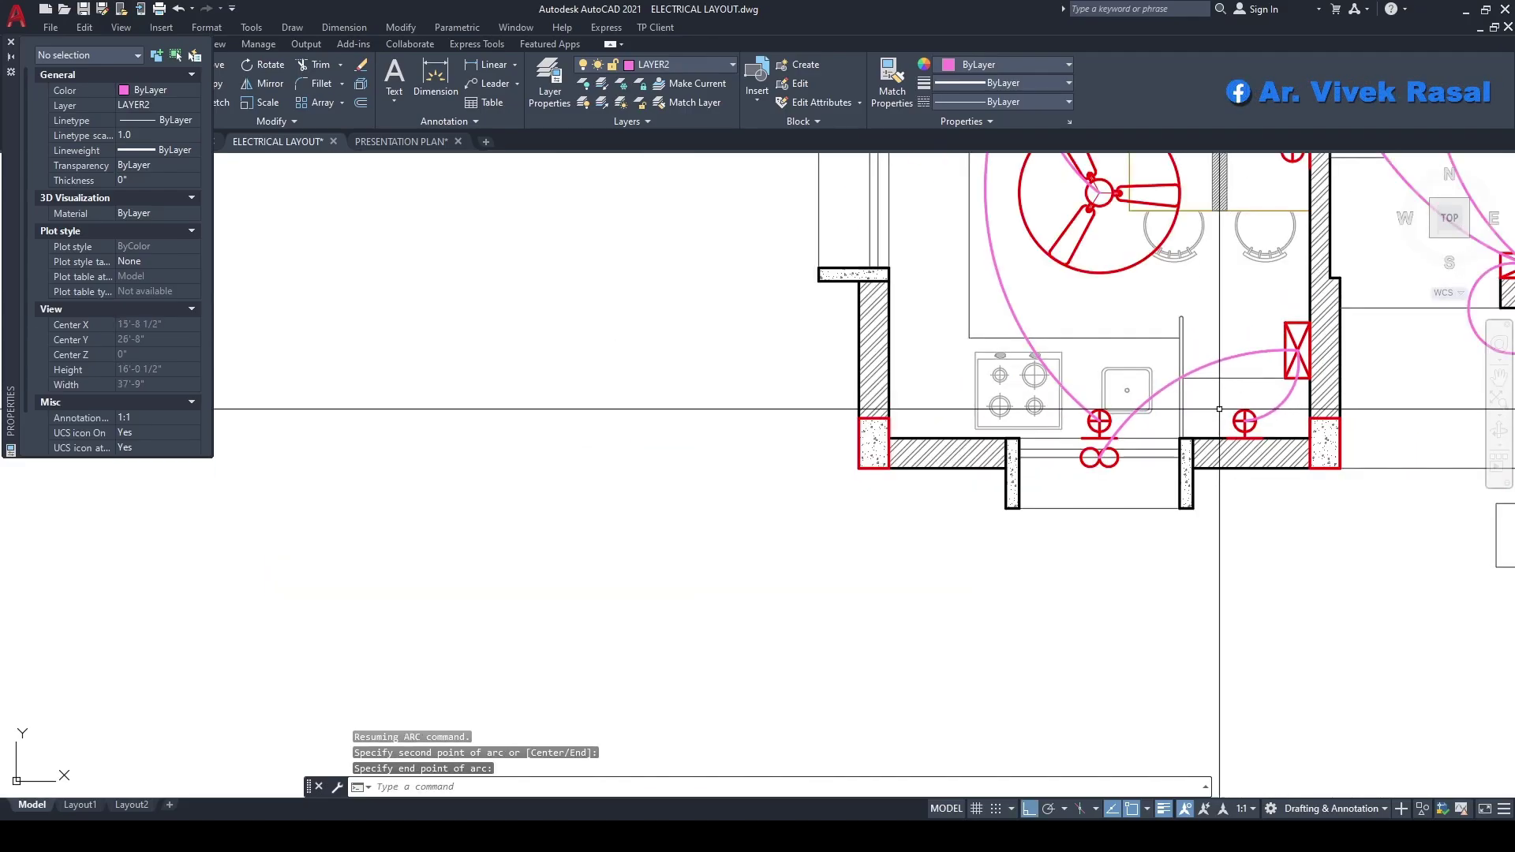
- Draw a short east-bulging arc from the crossed-box on the kitchen's west wall to the wall face behind the refrigerator
middle_click_drag(1148, 425, 1068, 552)
middle_click_drag(1066, 333, 1018, 475)
middle_click_drag(918, 501, 952, 492)
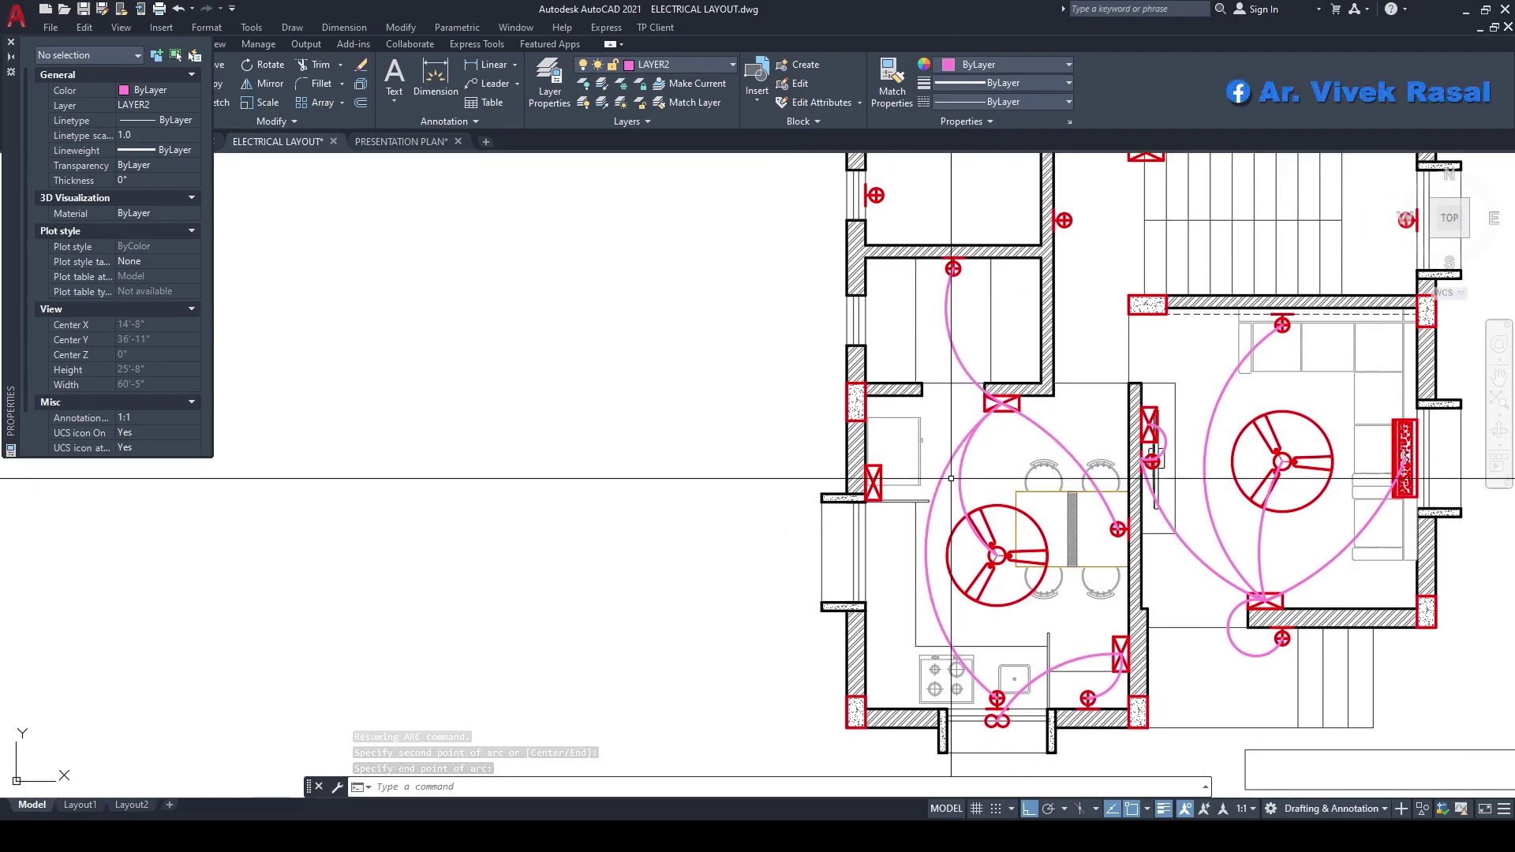
key("space")
scroll(873, 495, "up", 6)
left_click(872, 424)
key("F8")
left_click(899, 290)
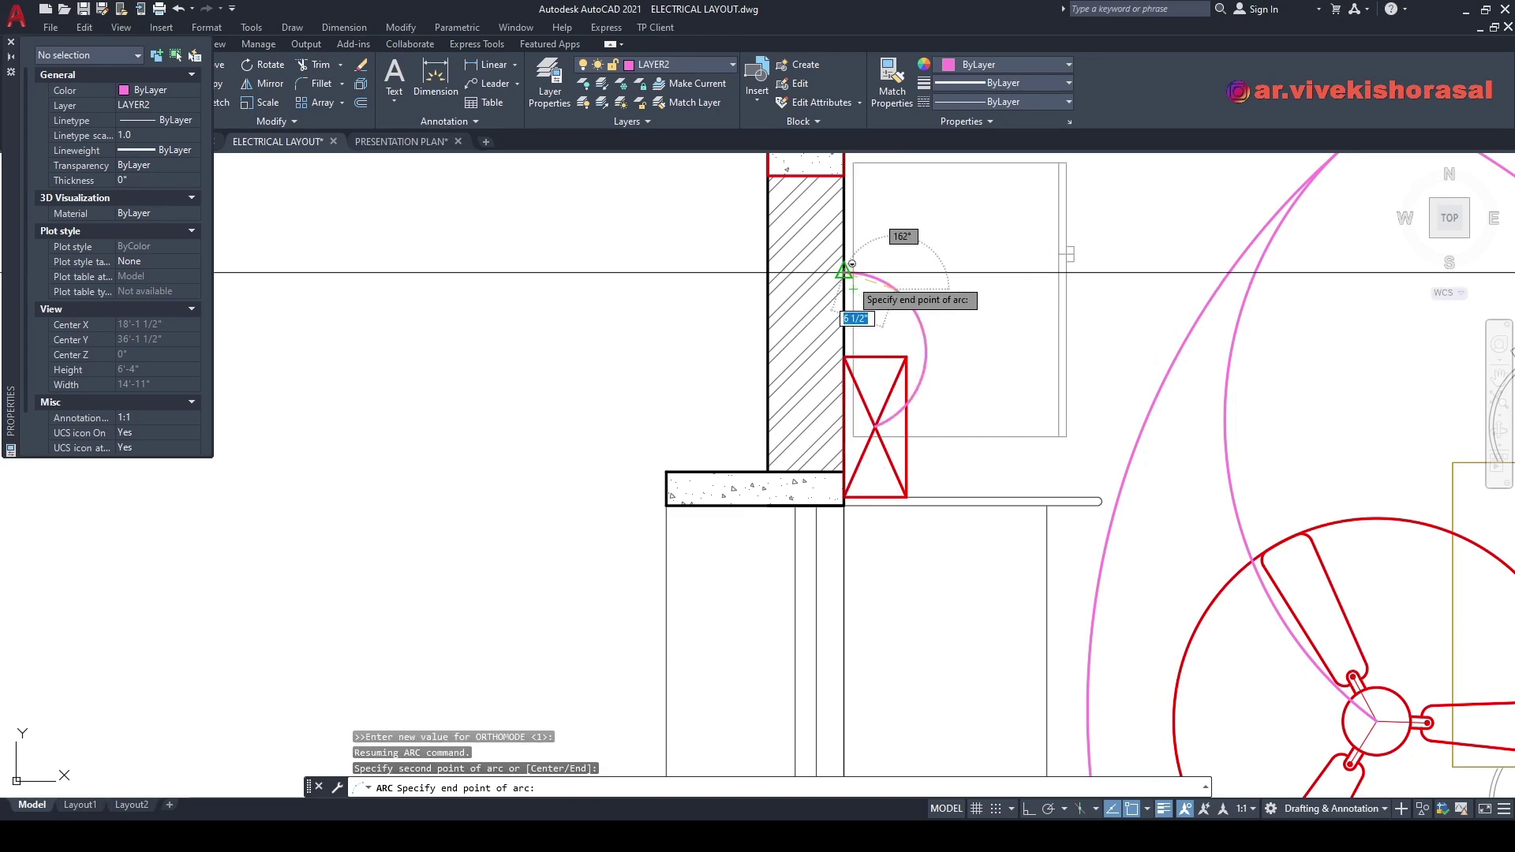
left_click(844, 272)
scroll(902, 388, "down", 5)
middle_click_drag(902, 388, 822, 402)
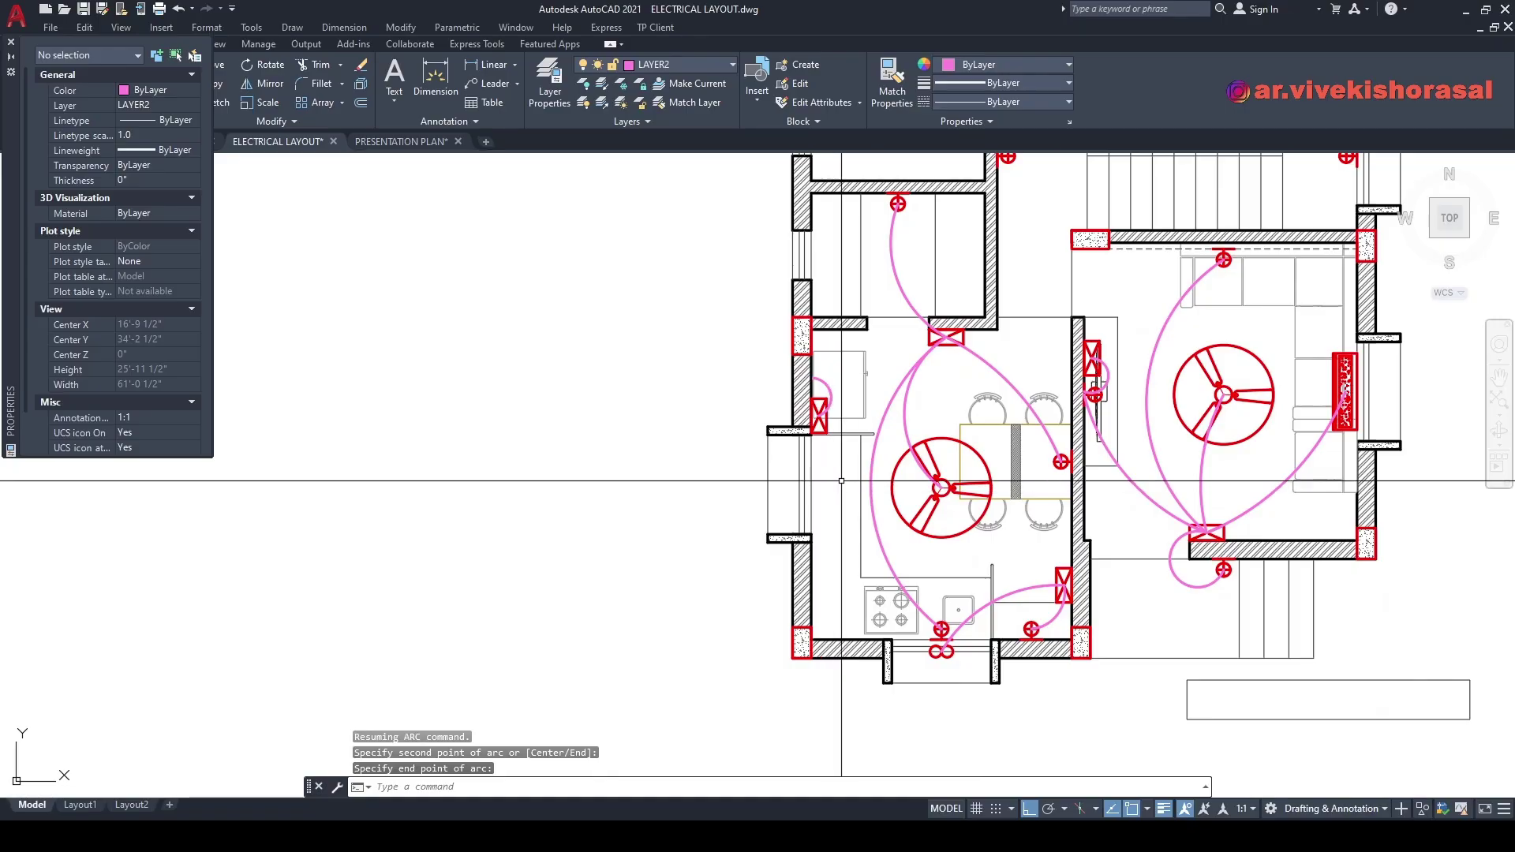
- Draw a southeast-bulging arc from the crossed-box at the staircase's northwest column to the circled cross on the passage's west wall
middle_click_drag(898, 296, 819, 440)
key("space")
scroll(1018, 340, "up", 6)
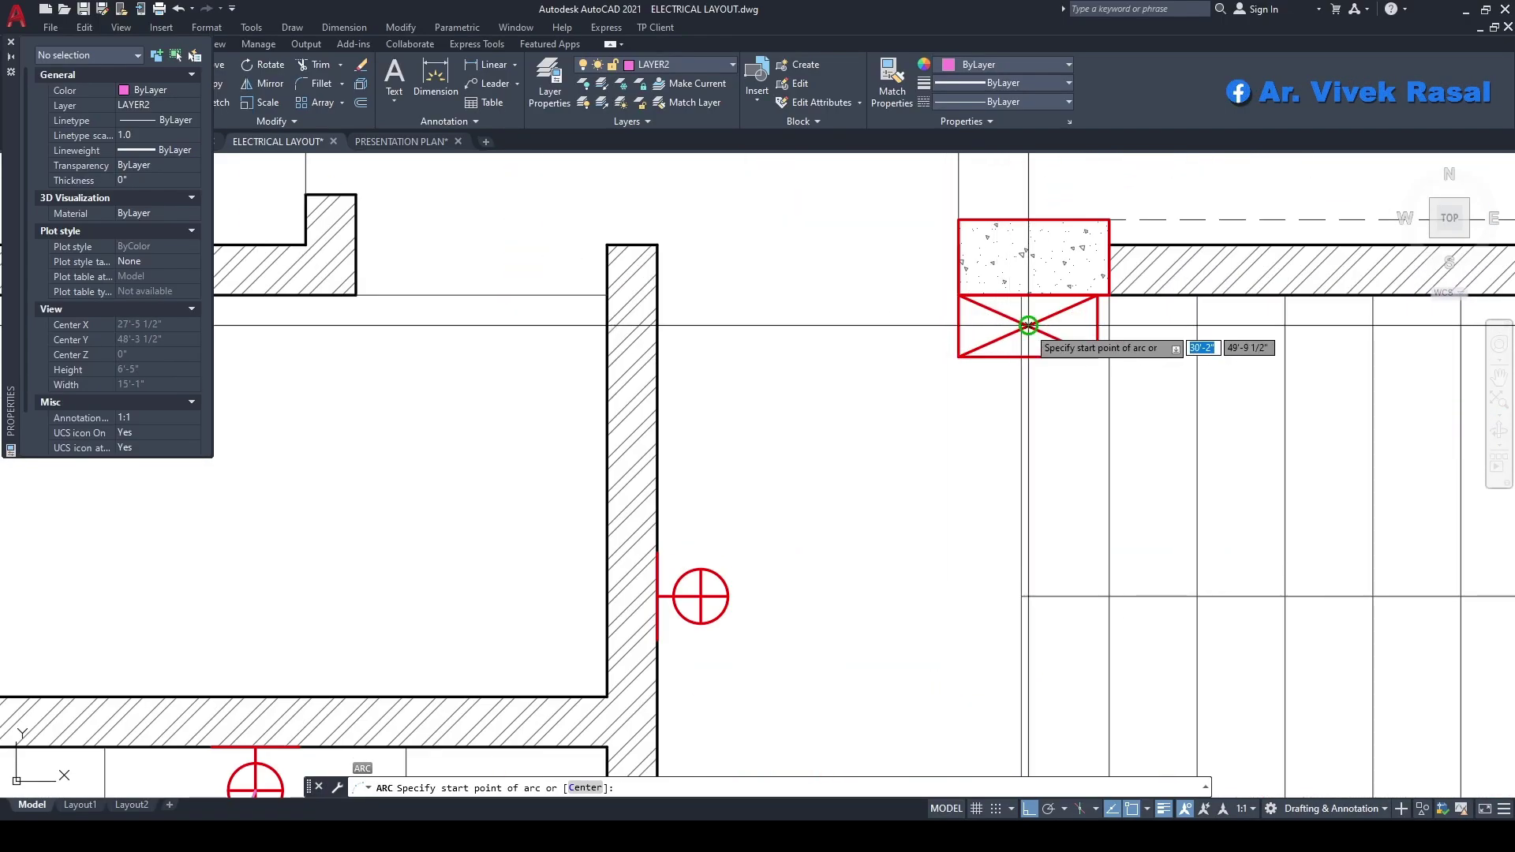
left_click(1029, 326)
key("F8")
left_click(927, 473)
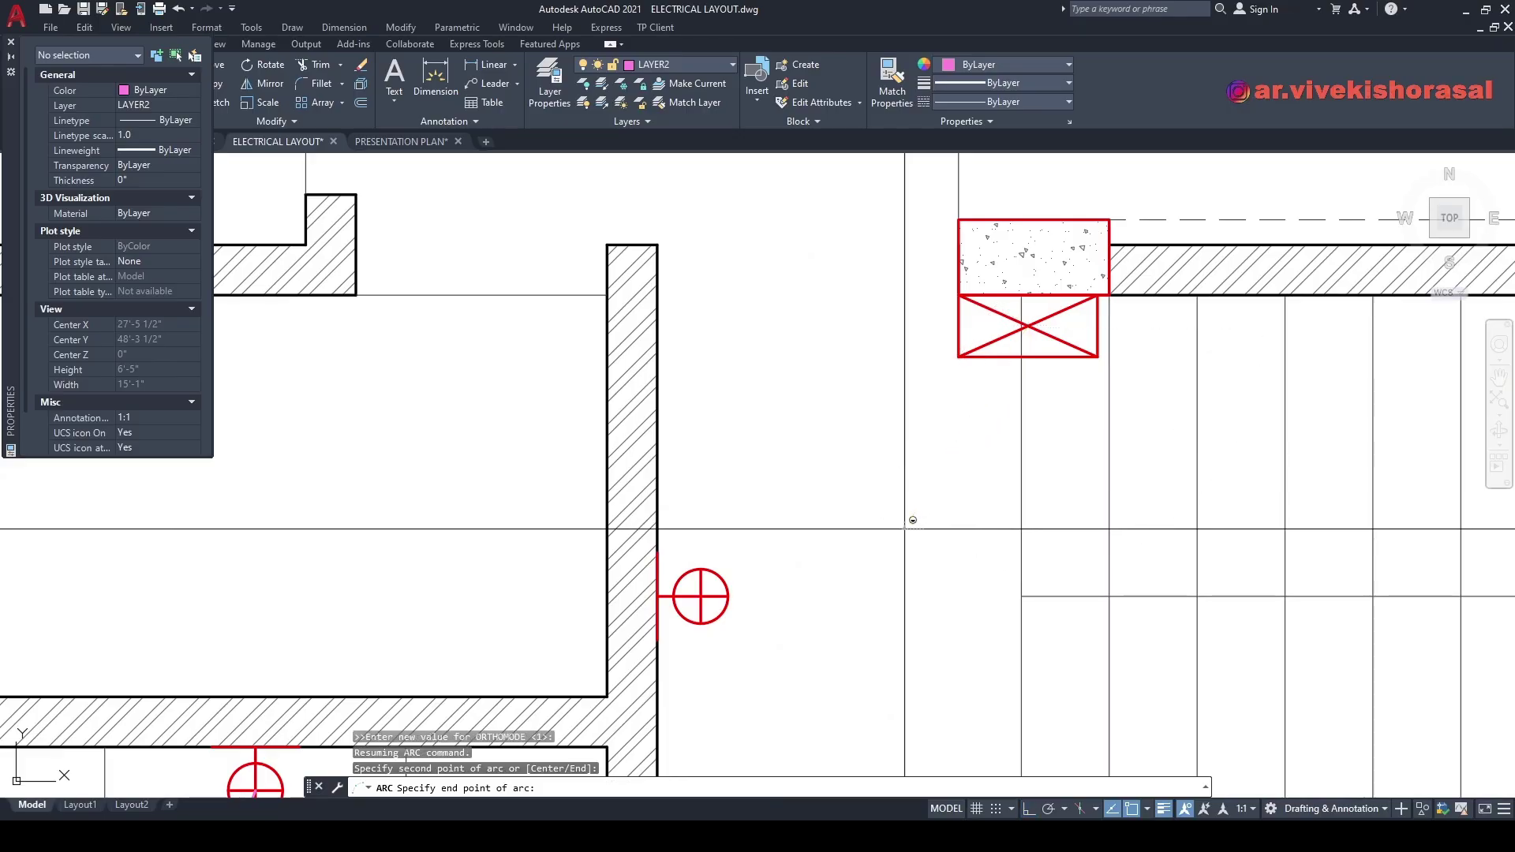
left_click(700, 596)
middle_click_drag(942, 427, 711, 473)
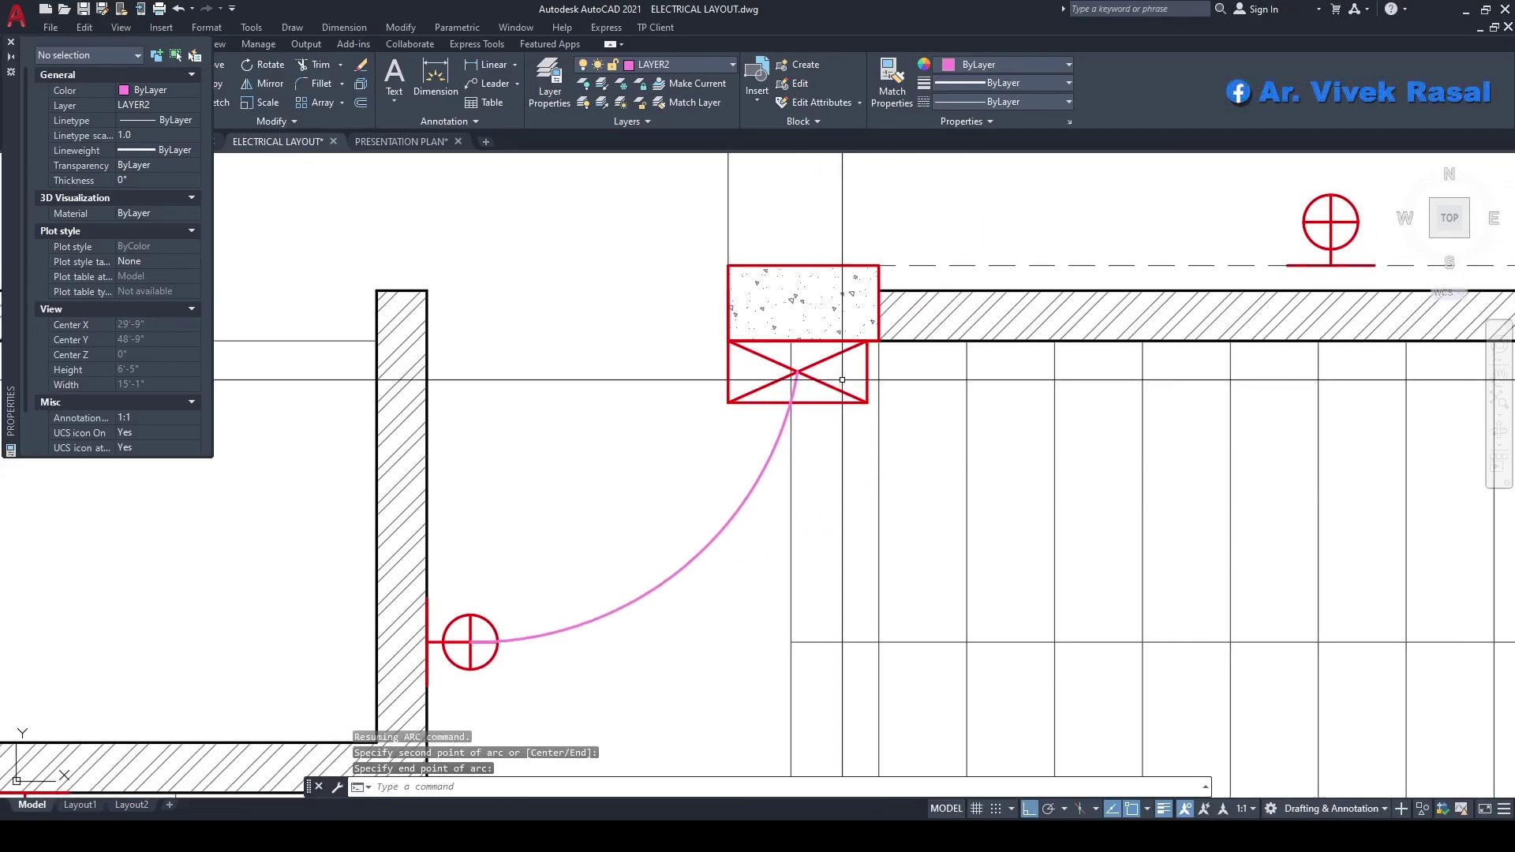
- Draw a south-bulging arc from the staircase's northwest crossed-box to the centre of the circled cross on the staircase's east wall
key("space")
scroll(797, 371, "down", 4)
key("F8")
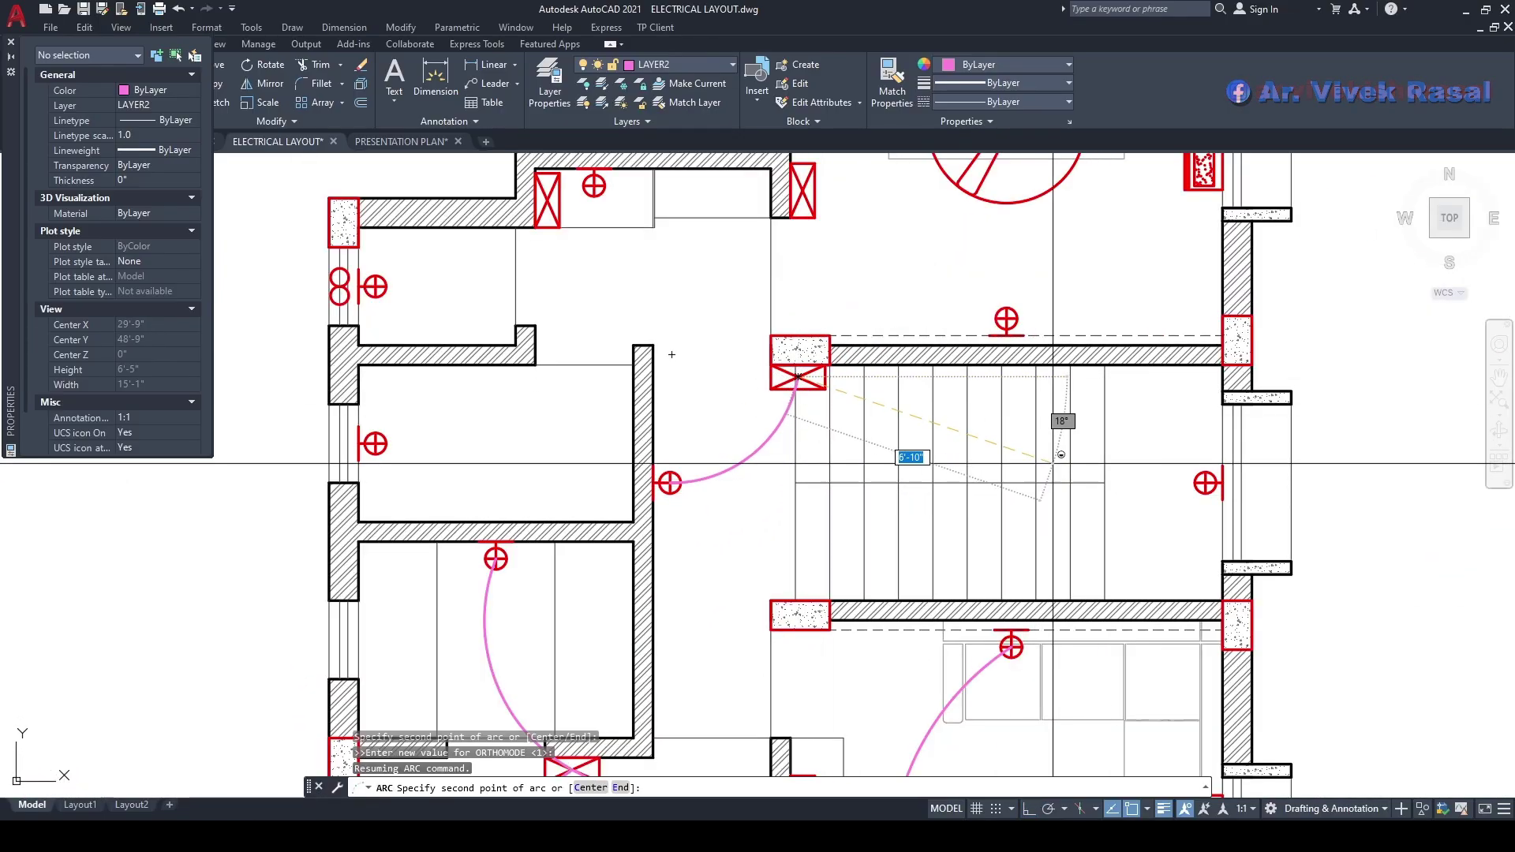
left_click(981, 471)
scroll(1208, 482, "up", 4)
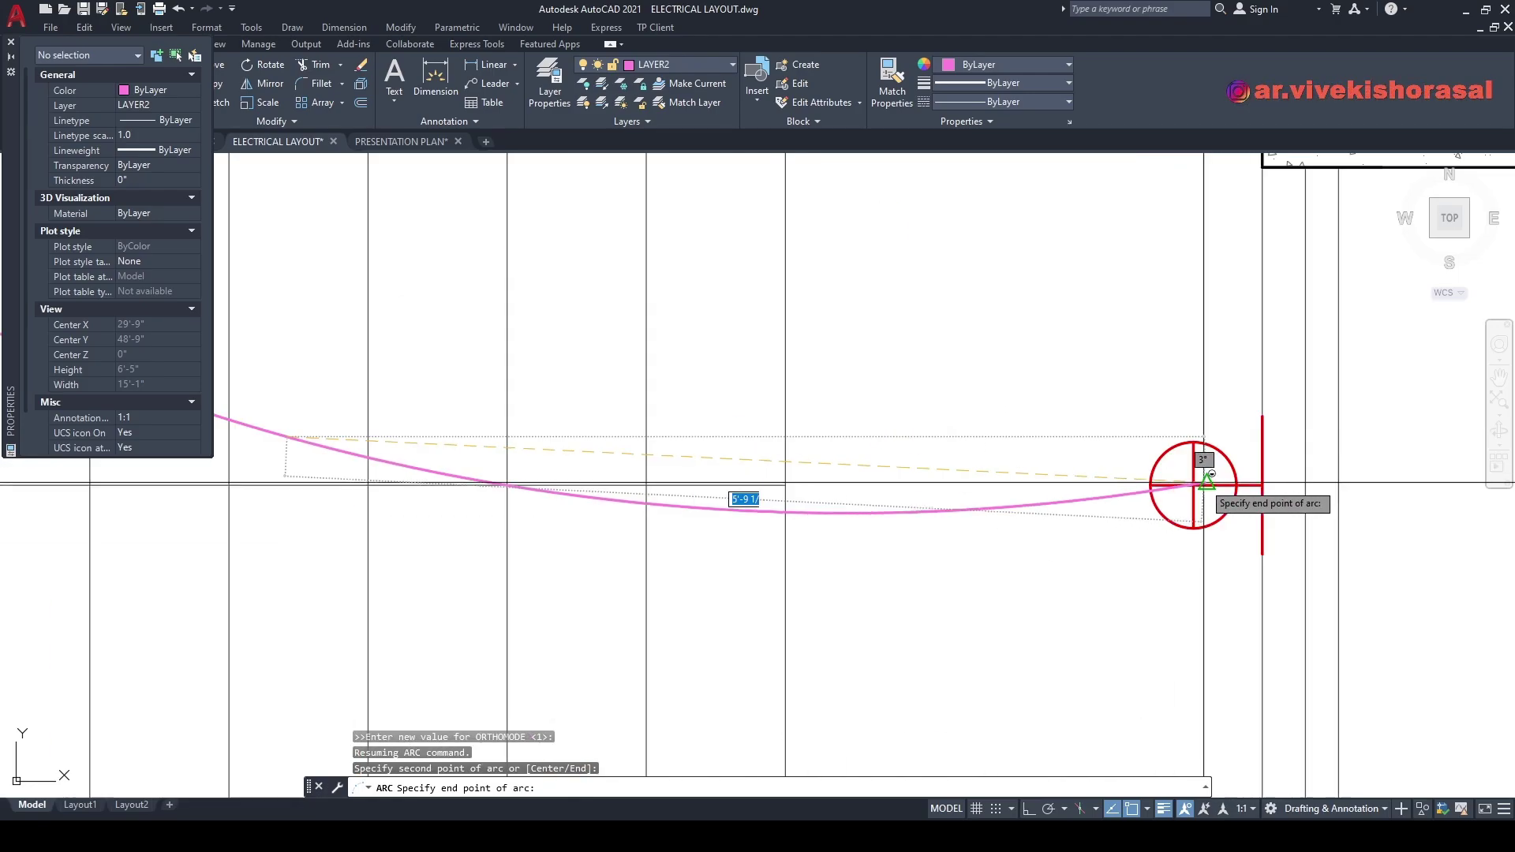
left_click(1206, 482)
- Draw a short north-bulging arc from the crossed-box in the northwest recess to the circled cross on the recess's north wall
scroll(1136, 513, "down", 4)
middle_click_drag(856, 409, 1124, 516)
middle_click_drag(832, 383, 913, 443)
scroll(884, 389, "up", 4)
left_click(869, 377)
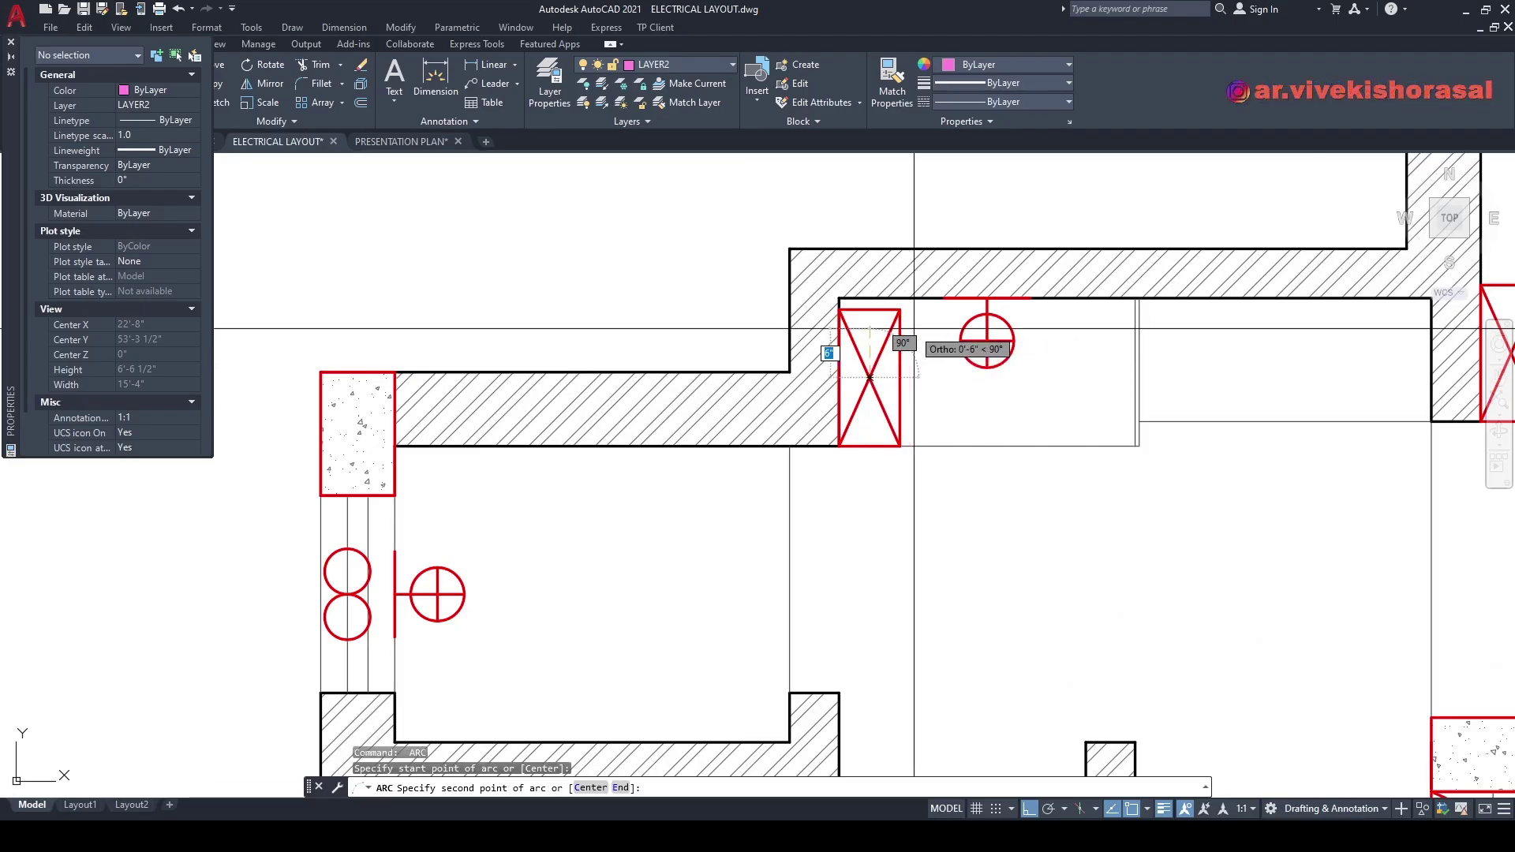
scroll(907, 329, "up", 2)
key("F8")
left_click(1029, 348, "shift")
- Draw a northwest-bulging arc from the recess's crossed-box to the double-circle symbol in the northwest room's window
scroll(996, 324, "down", 3)
middle_click_drag(930, 387, 1011, 372)
scroll(1027, 332, "up", 2)
key("space")
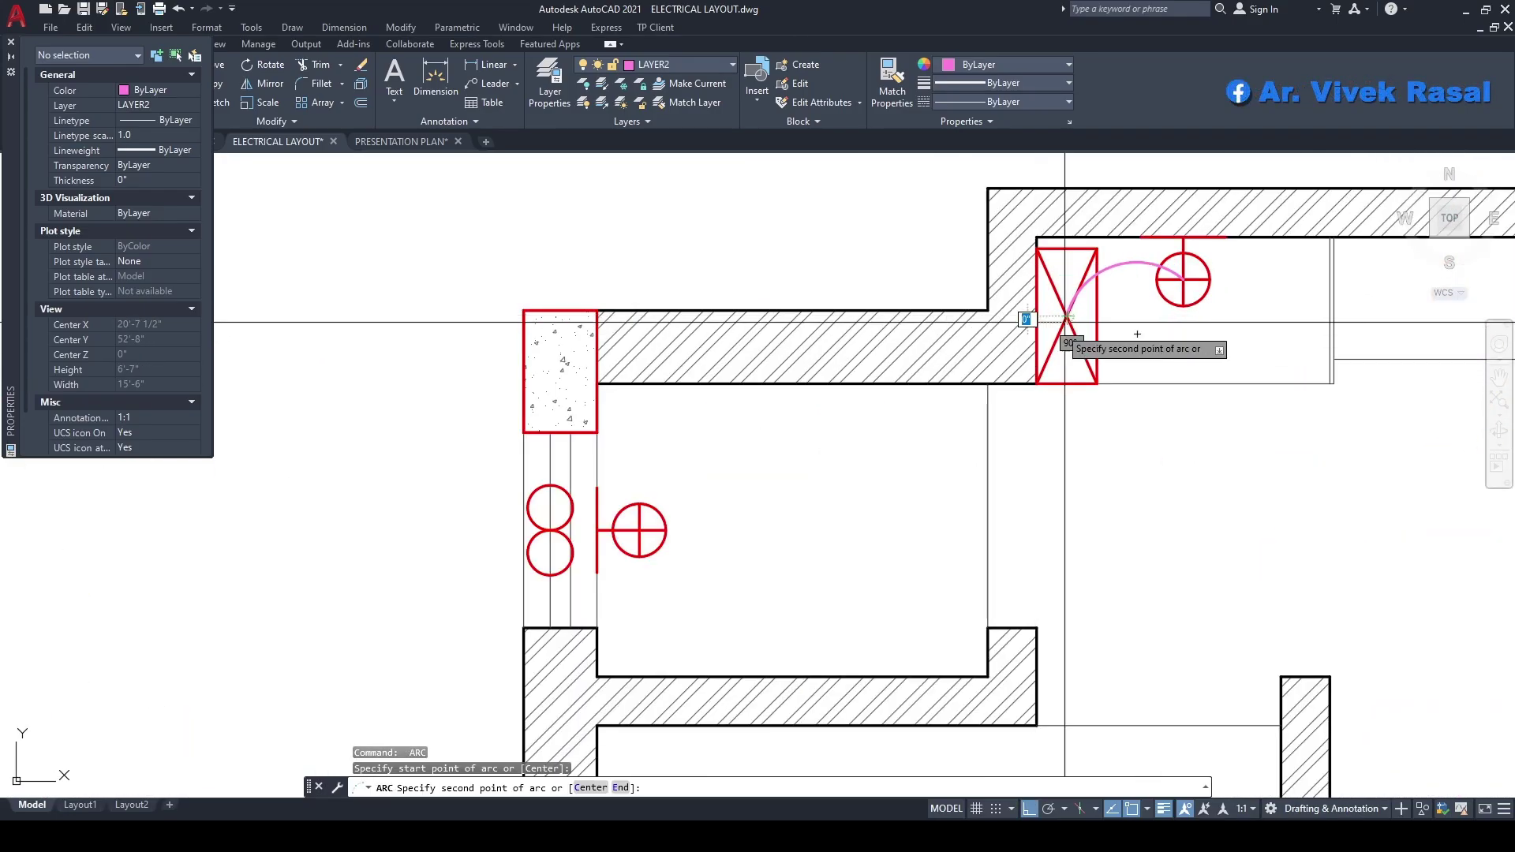
key("F8")
left_click(979, 206)
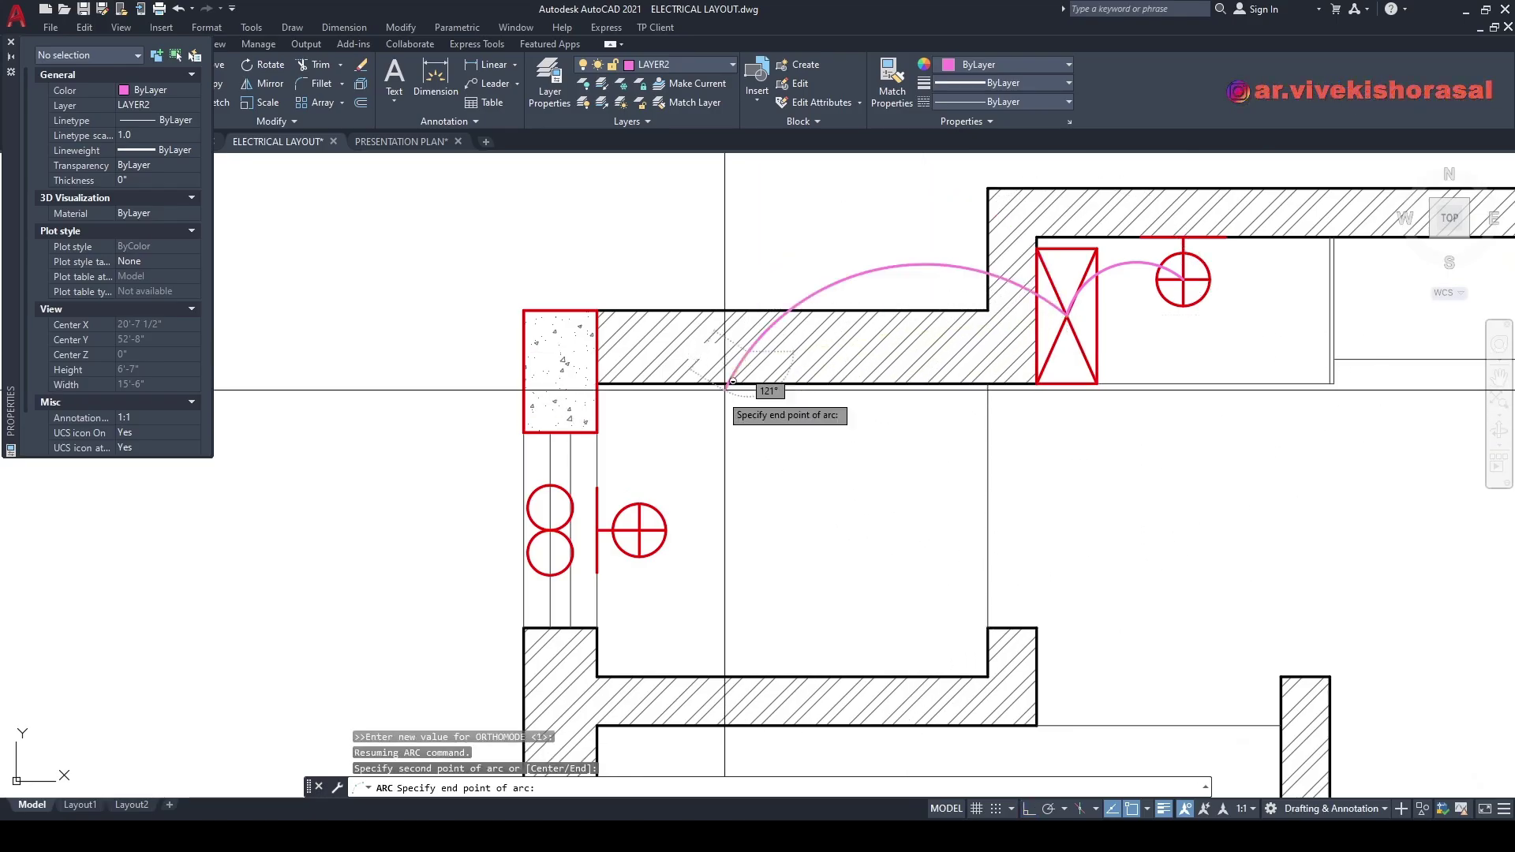
left_click(550, 528, "shift")
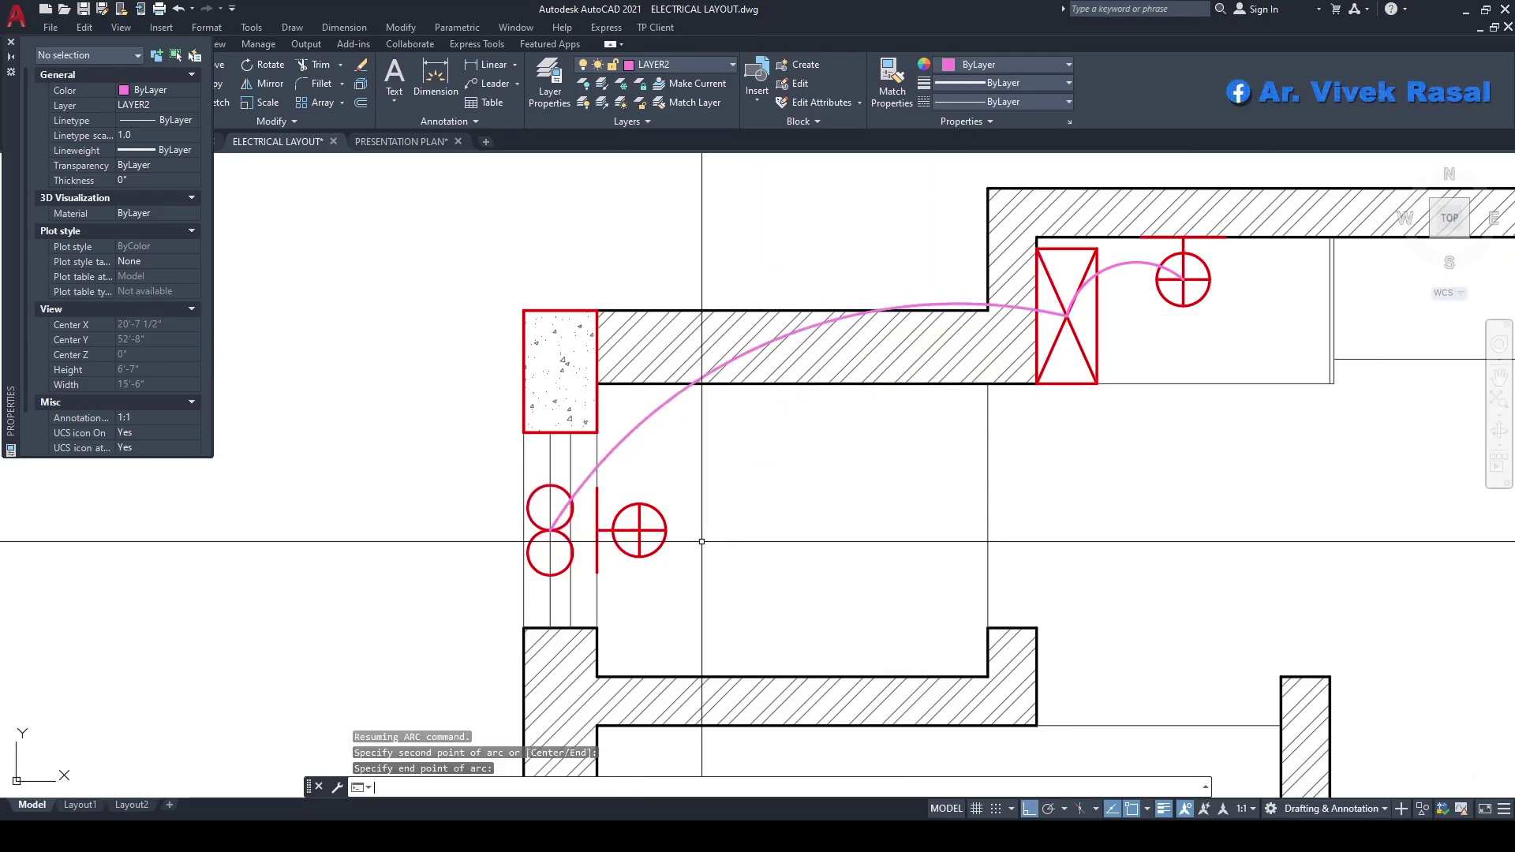
- Draw a northwest-bulging arc from the circled cross on the northwest room's west wall to the recess's crossed-box
key("space")
left_click(641, 536)
key("F8")
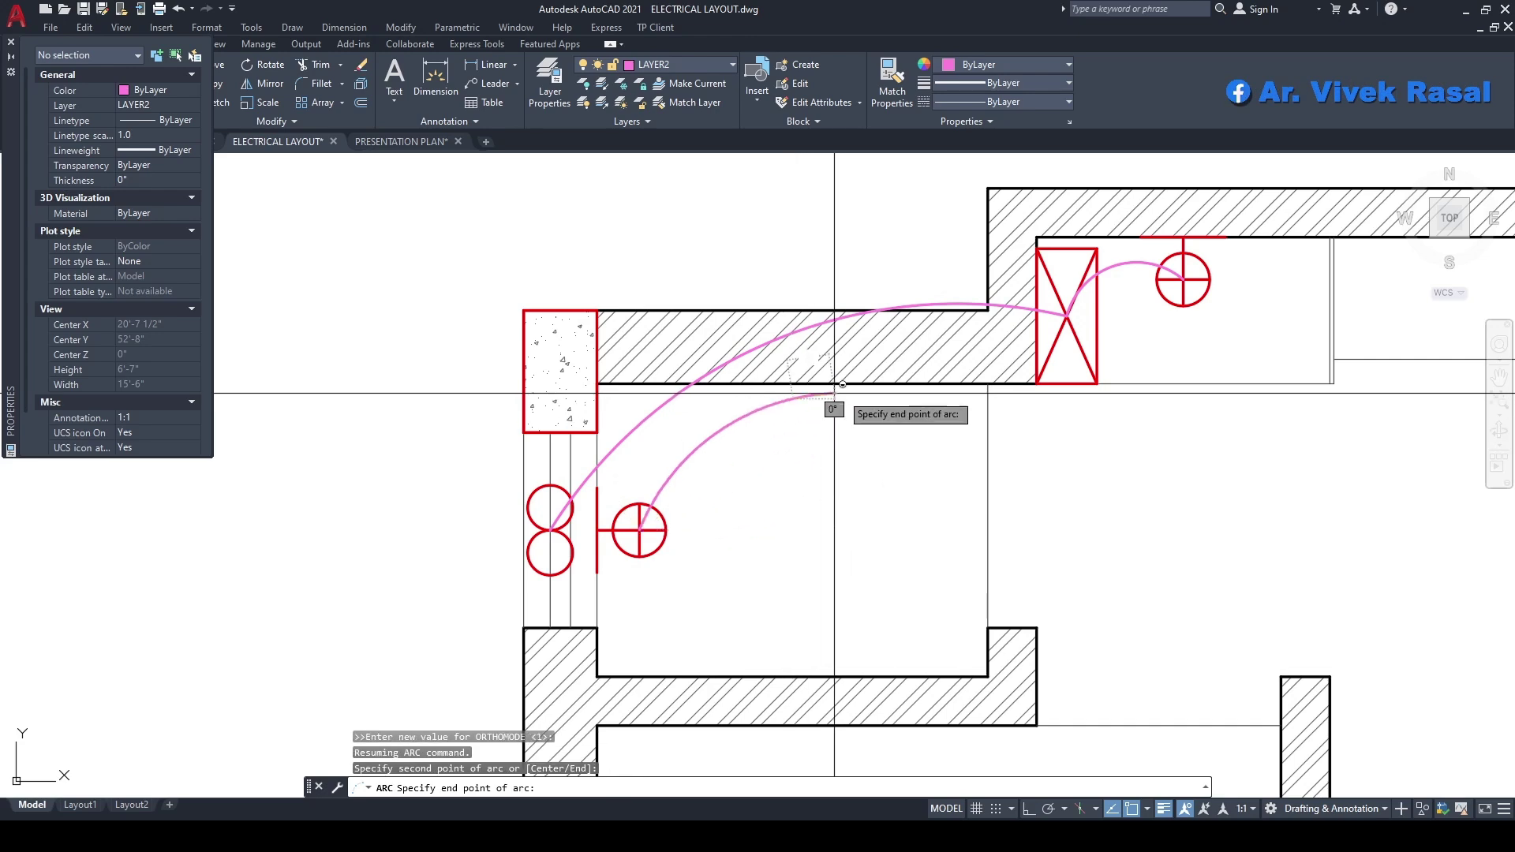
left_click(1071, 307)
- Draw a southeast-bulging arc from the base of the circled cross on the second room's west wall up to the recess's crossed-box
scroll(1071, 307, "down", 4)
middle_click_drag(996, 442, 966, 405)
key("space")
scroll(757, 553, "up", 3)
left_click(736, 529)
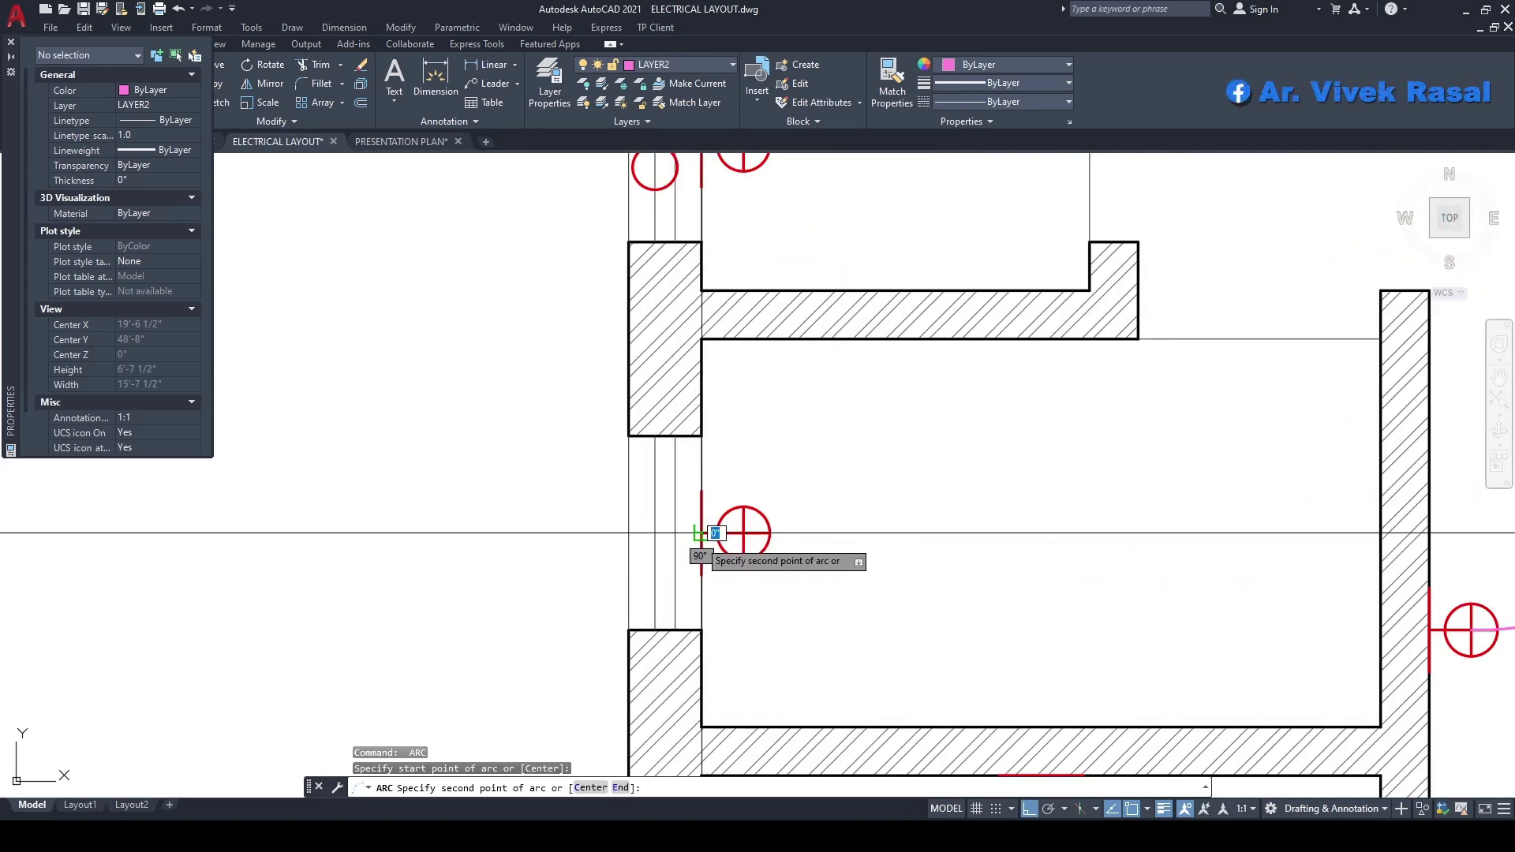
scroll(704, 542, "down", 3)
key("F8")
left_click(894, 531)
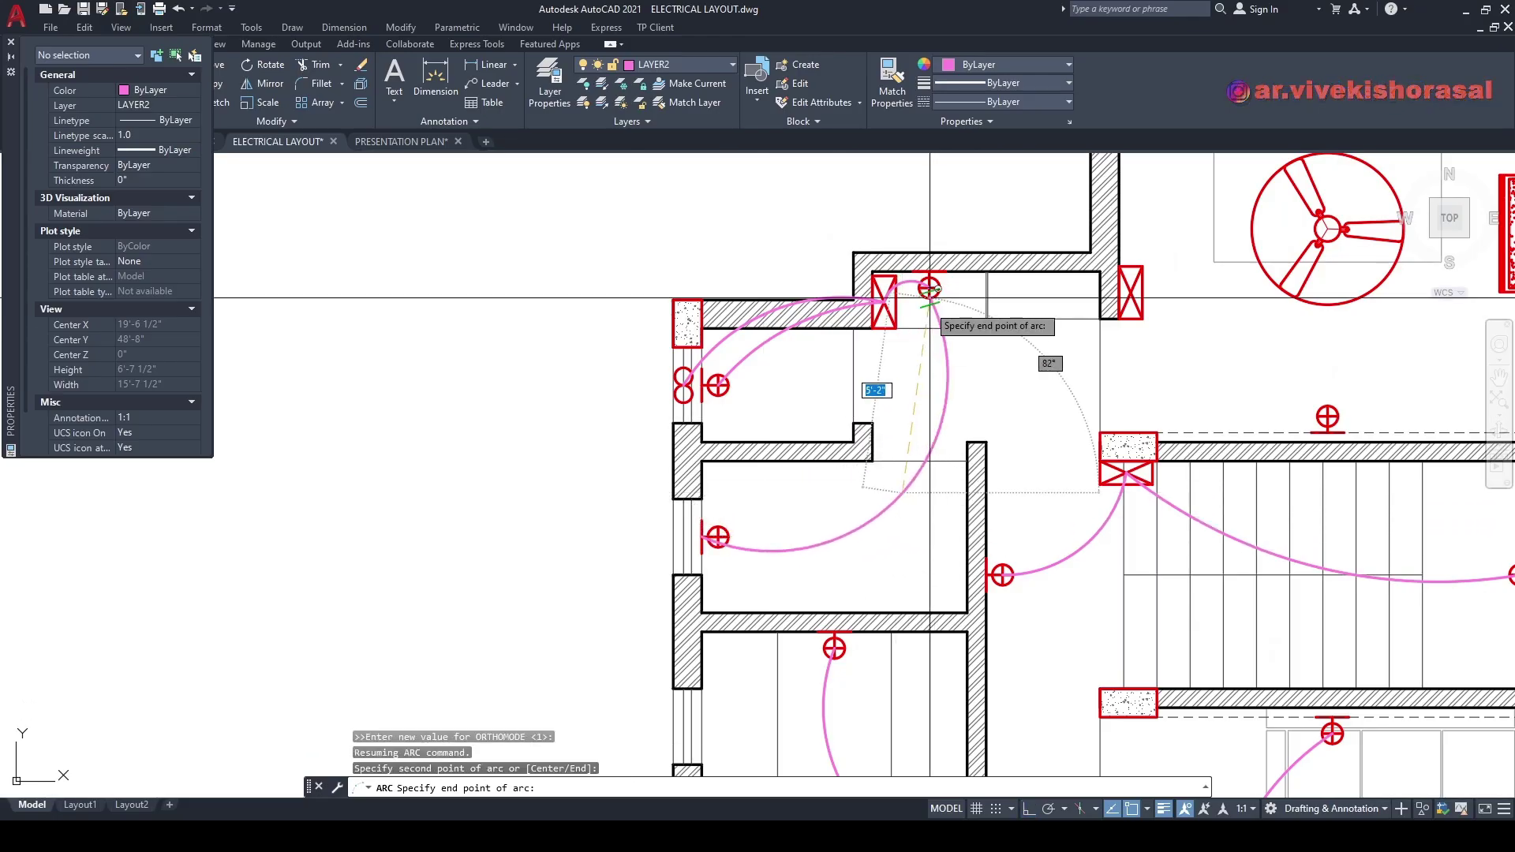
scroll(927, 306, "up", 2)
left_click(858, 299)
- Stretch the midpoint of the arc to the northwest room's circled cross so that it bulges southeast into the room
scroll(858, 299, "down", 5)
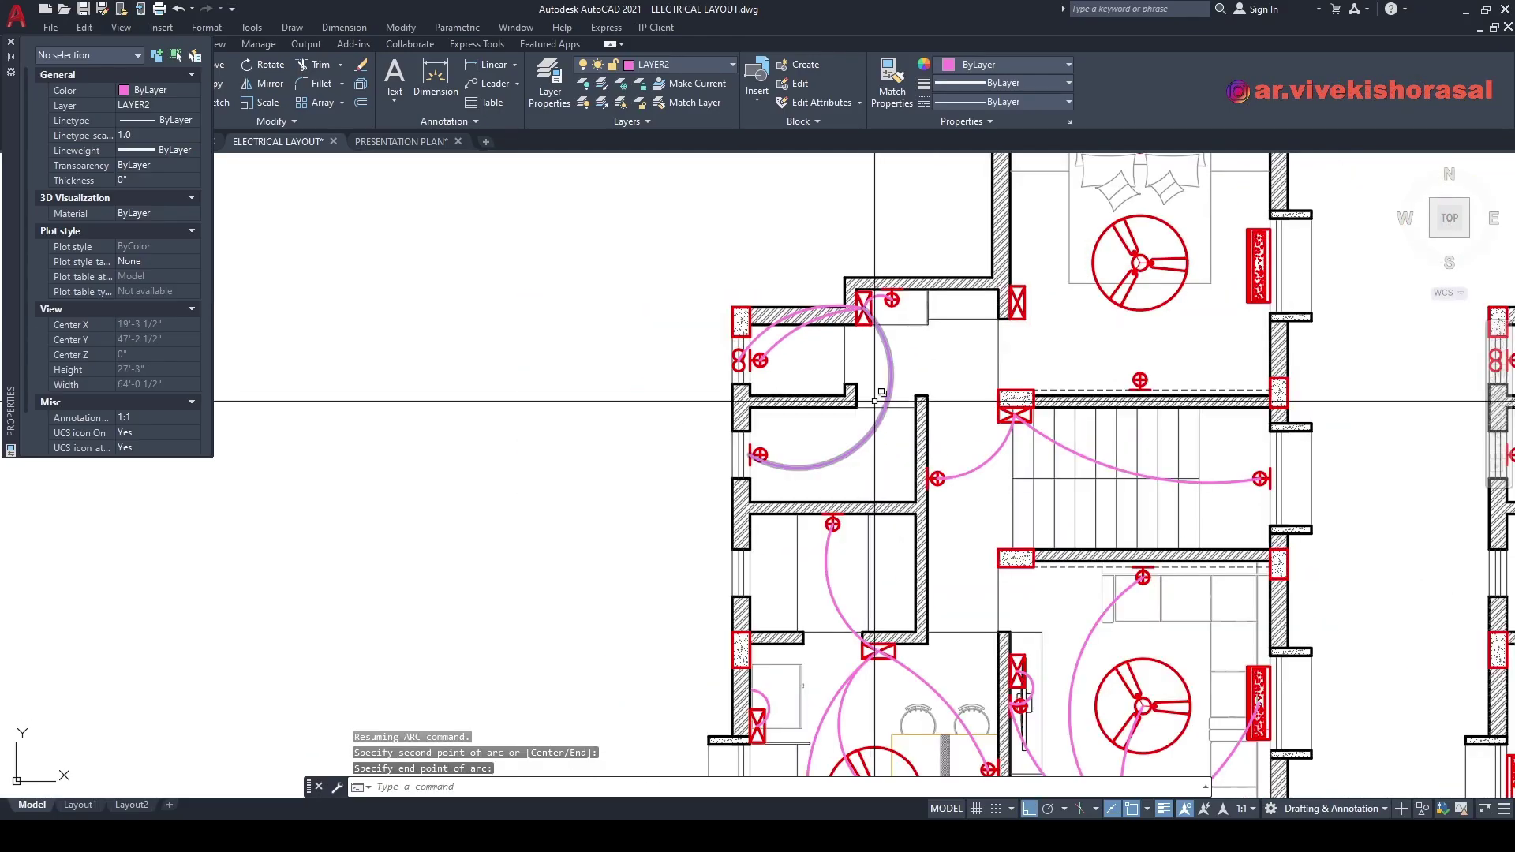
scroll(796, 359, "up", 4)
left_click(719, 324)
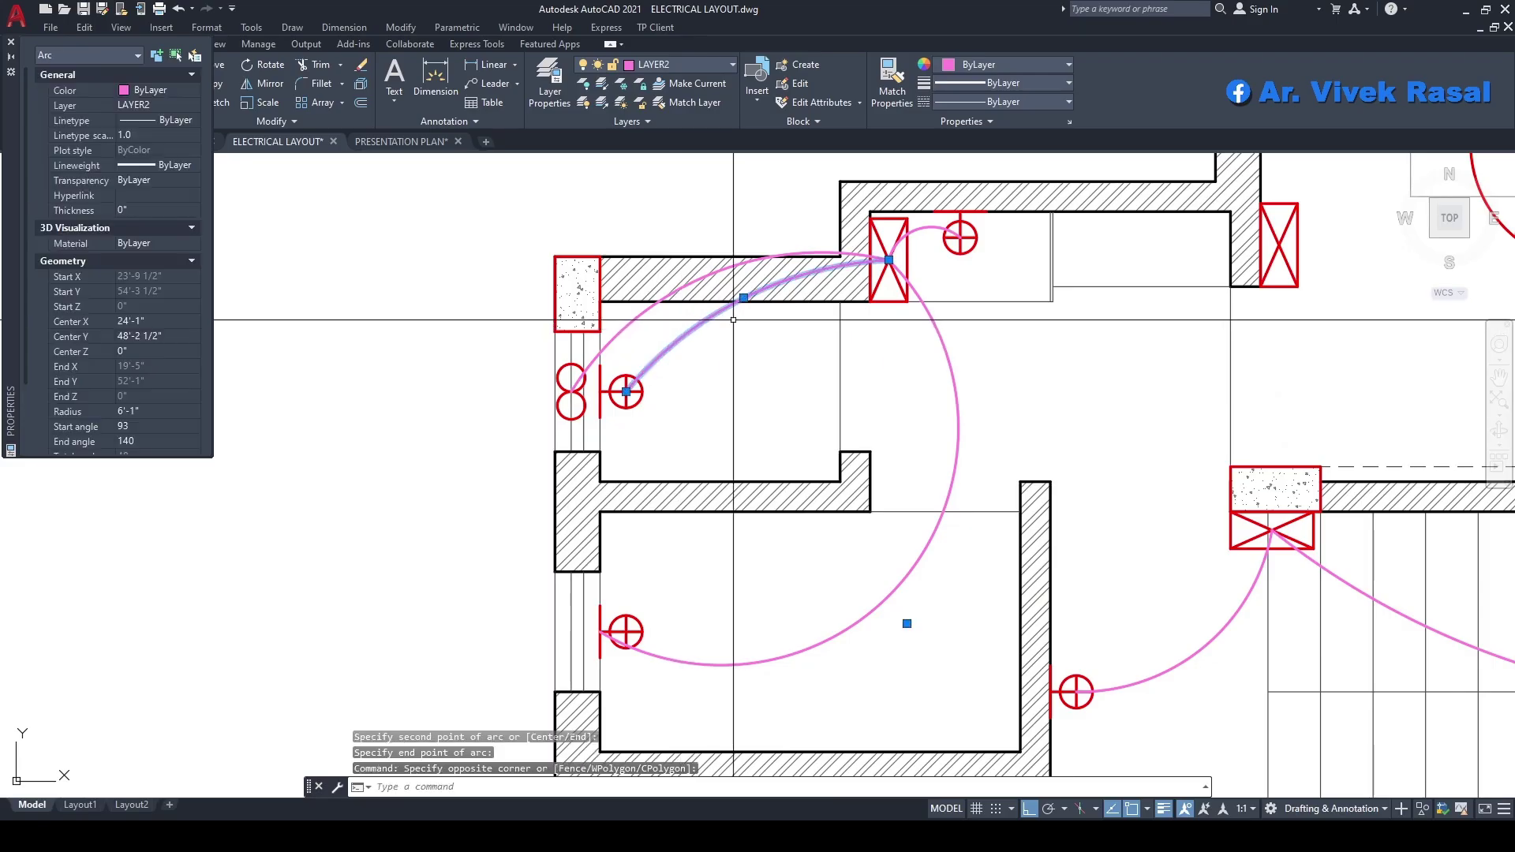
left_click(743, 298)
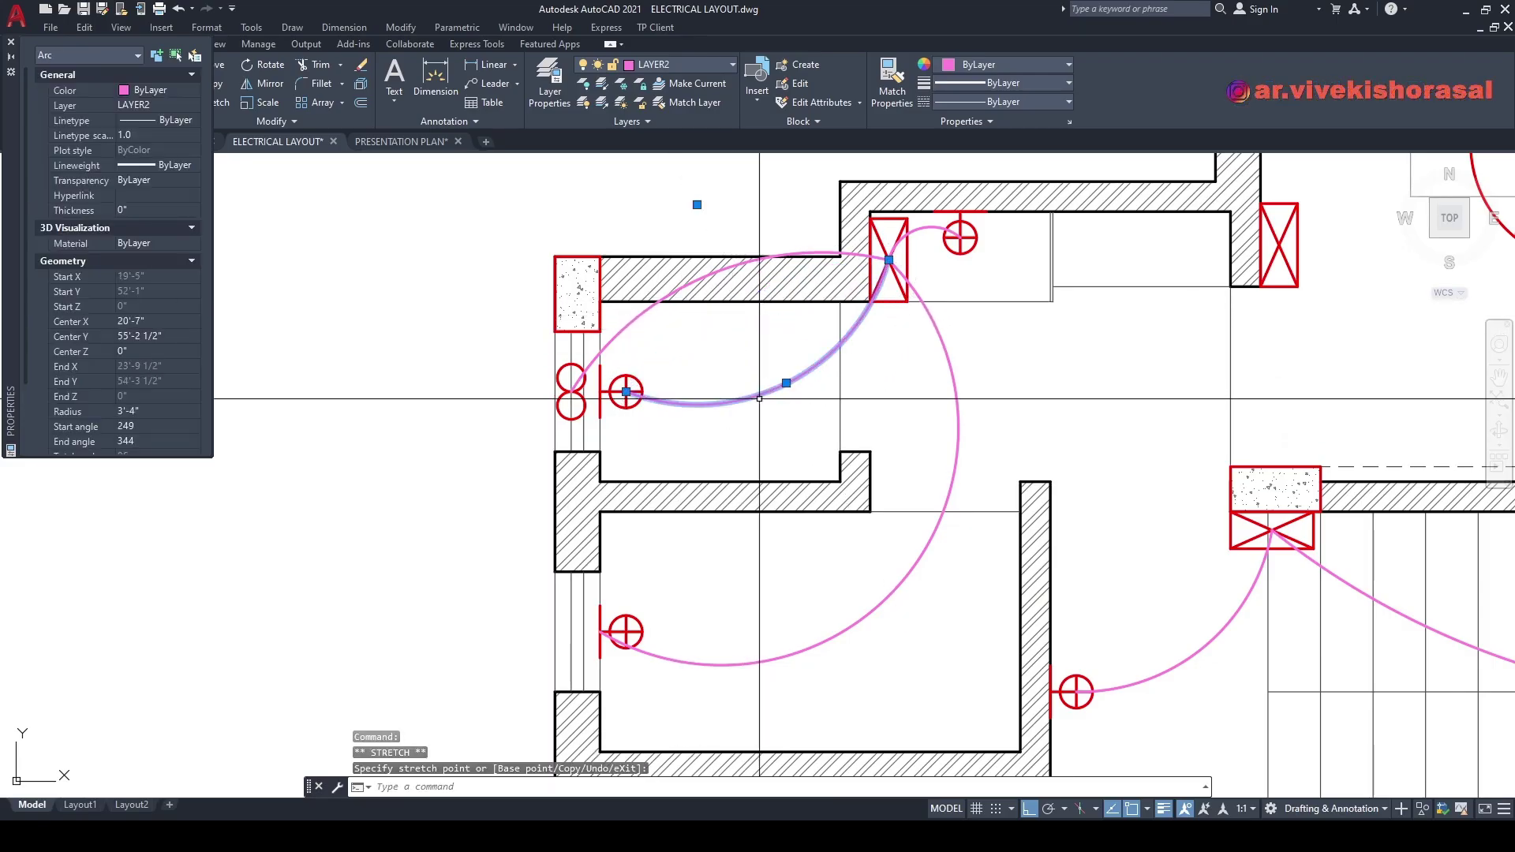
middle_click_drag(652, 318, 659, 392)
key("Escape")
key("Escape")
- Flatten the arc to the window's double-circle symbol by stretching its midpoint down
left_click(660, 392)
left_click(717, 349)
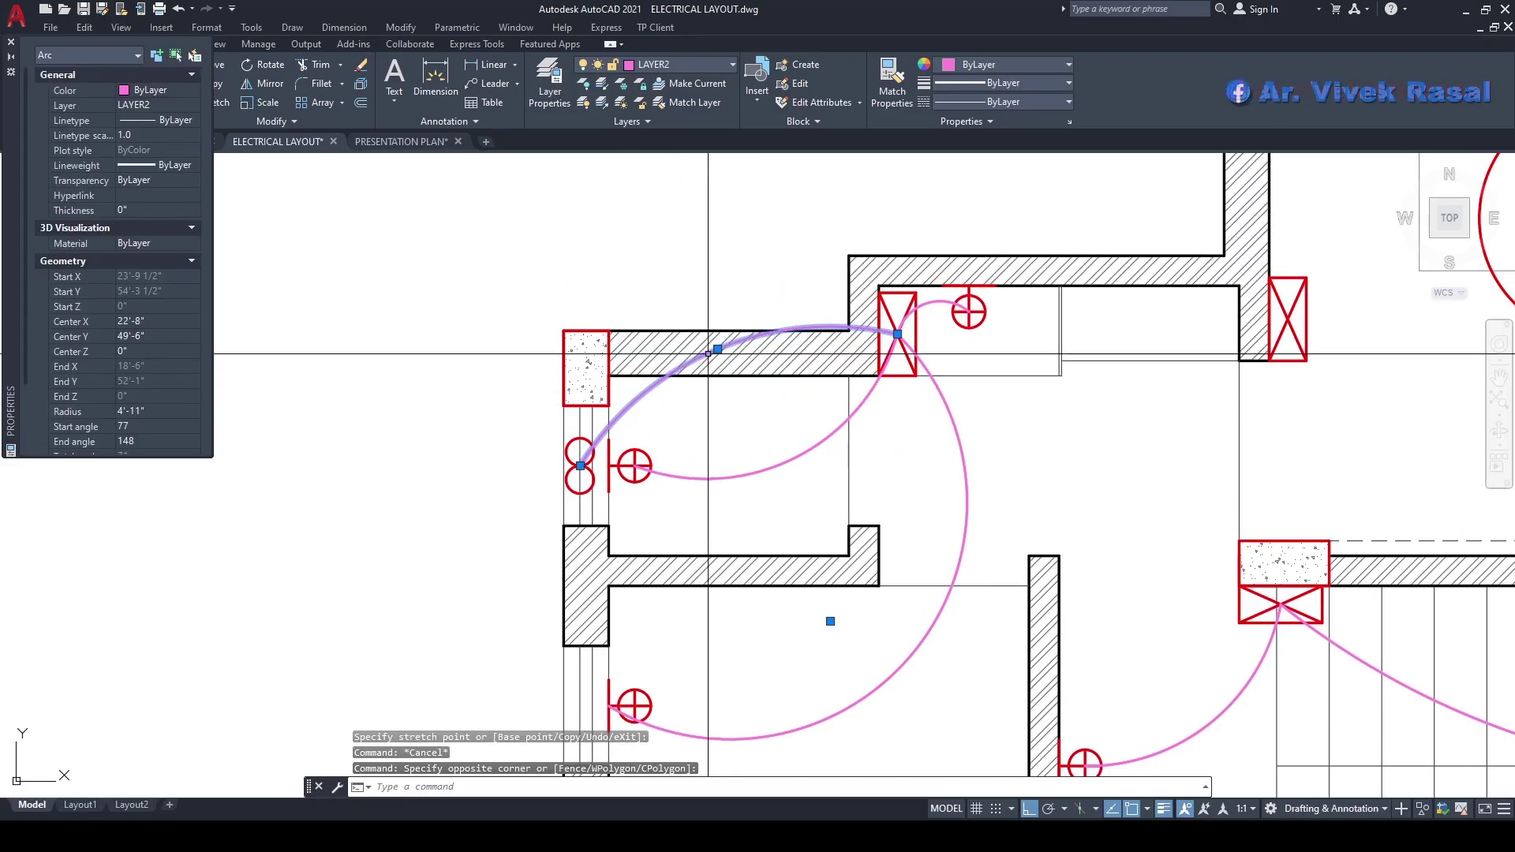
left_click(717, 349)
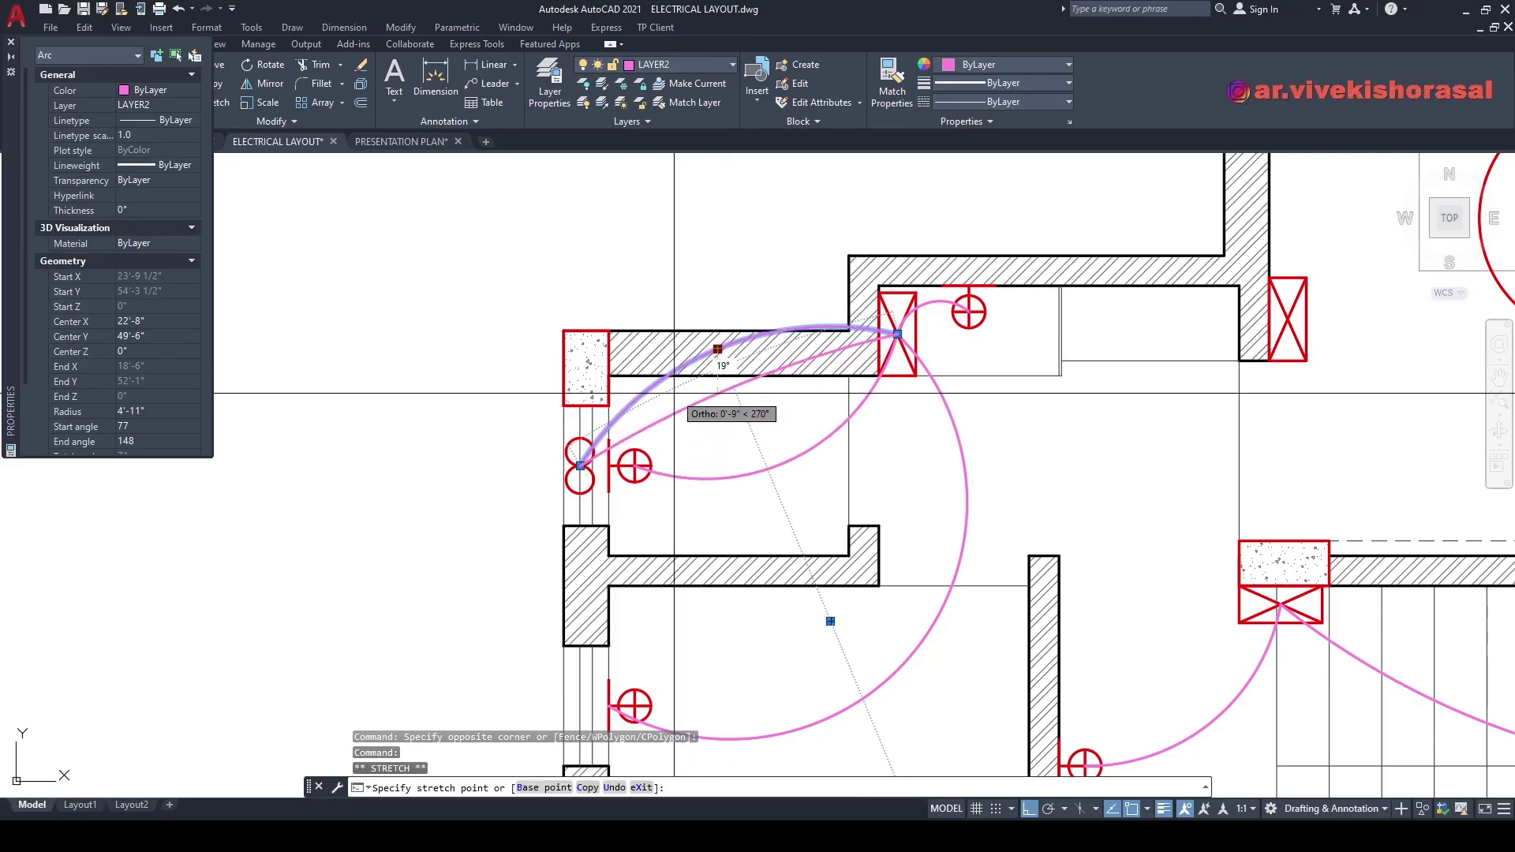
key("Escape")
- Draw a southeast-bulging arc from the crossed-box on the north bedroom's west wall to the centre of the ceiling fan
scroll(805, 430, "down", 5)
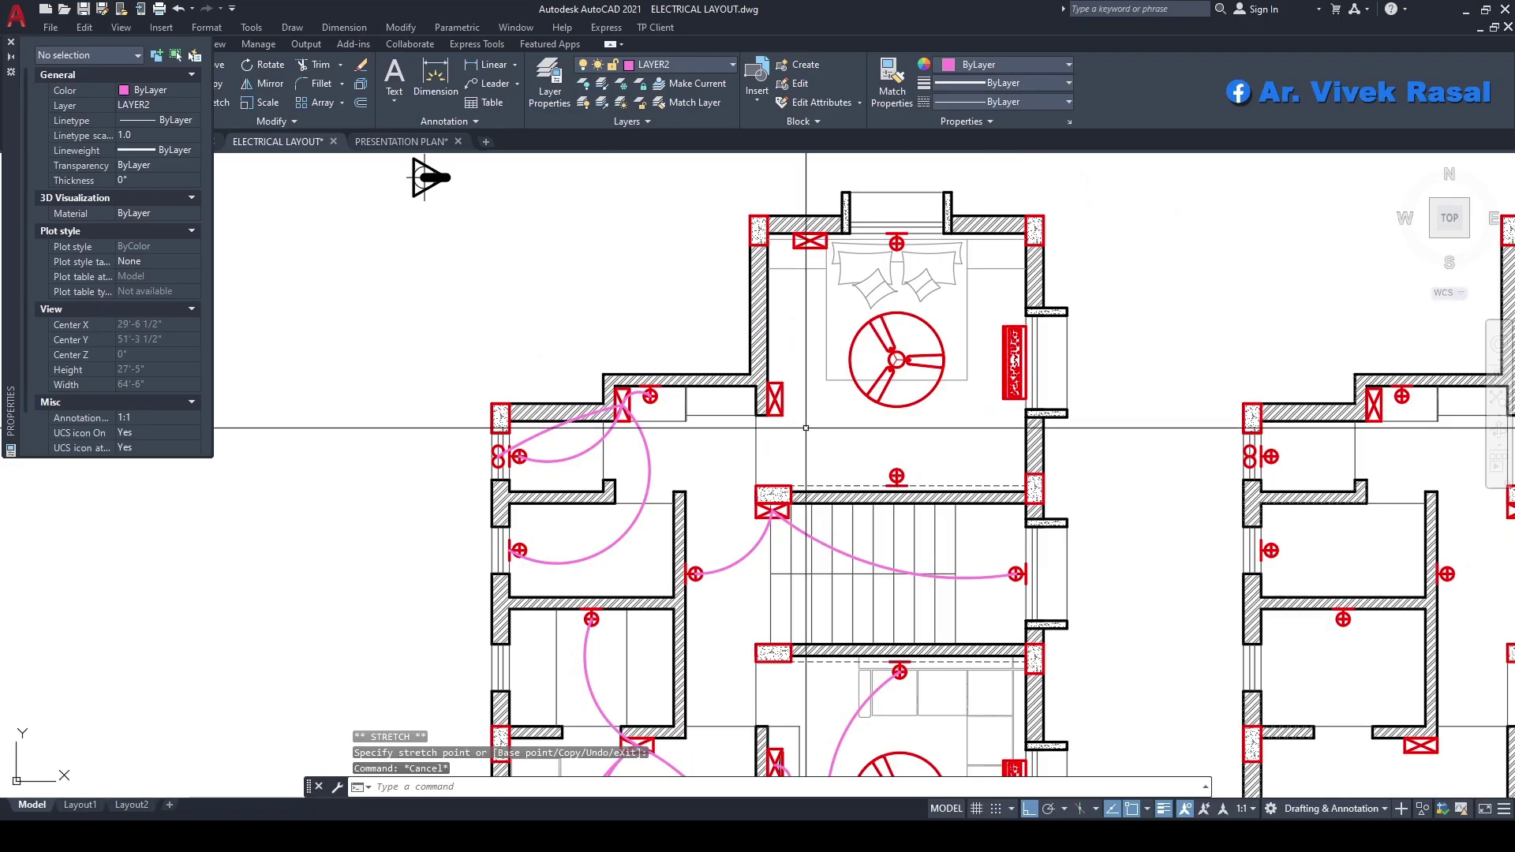
type("a")
key("space")
scroll(849, 399, "up", 3)
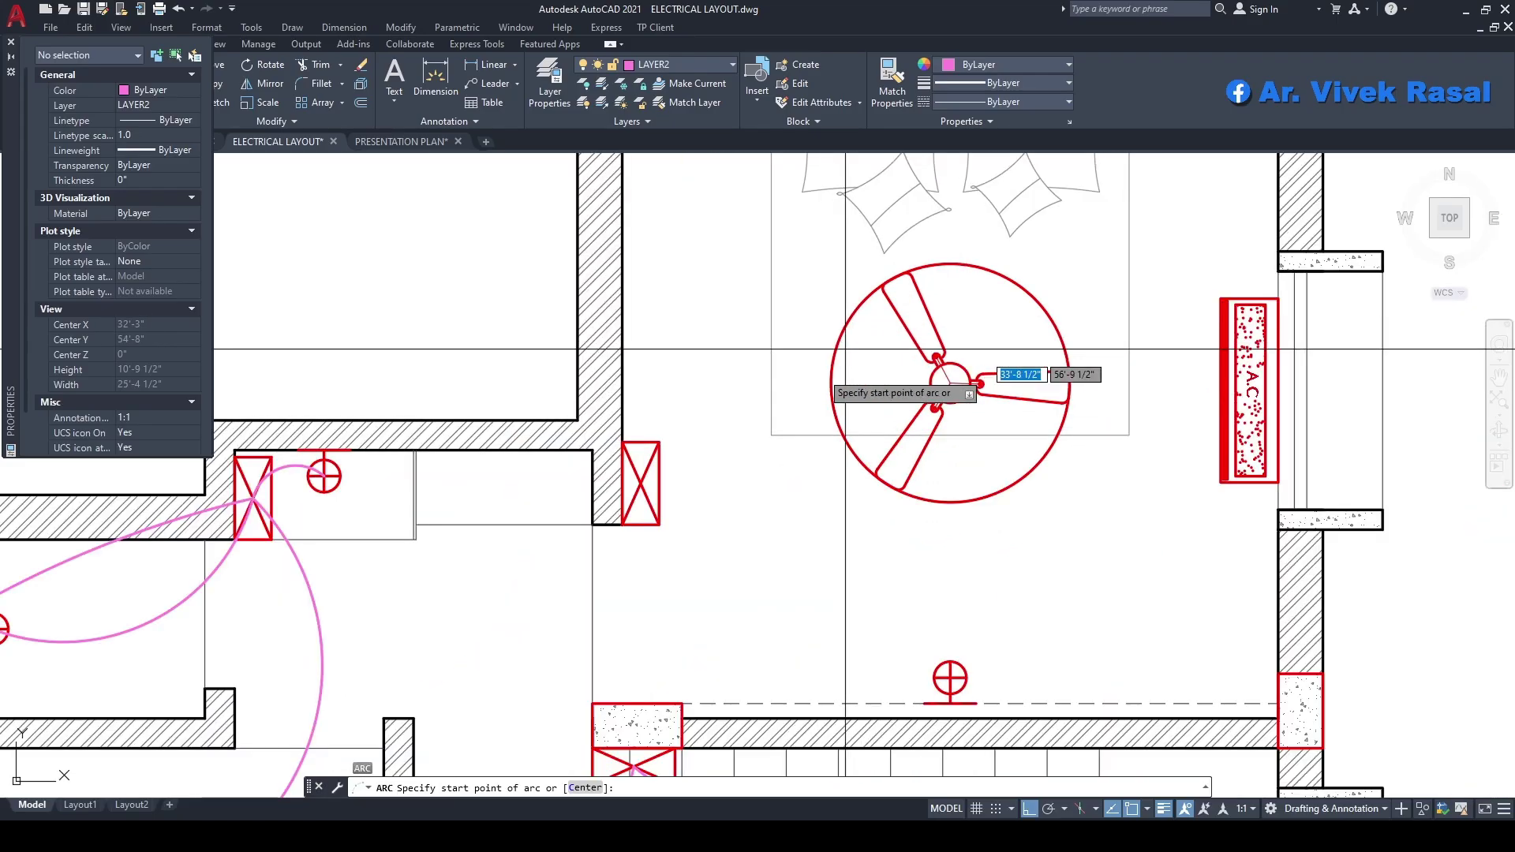
left_click(641, 477)
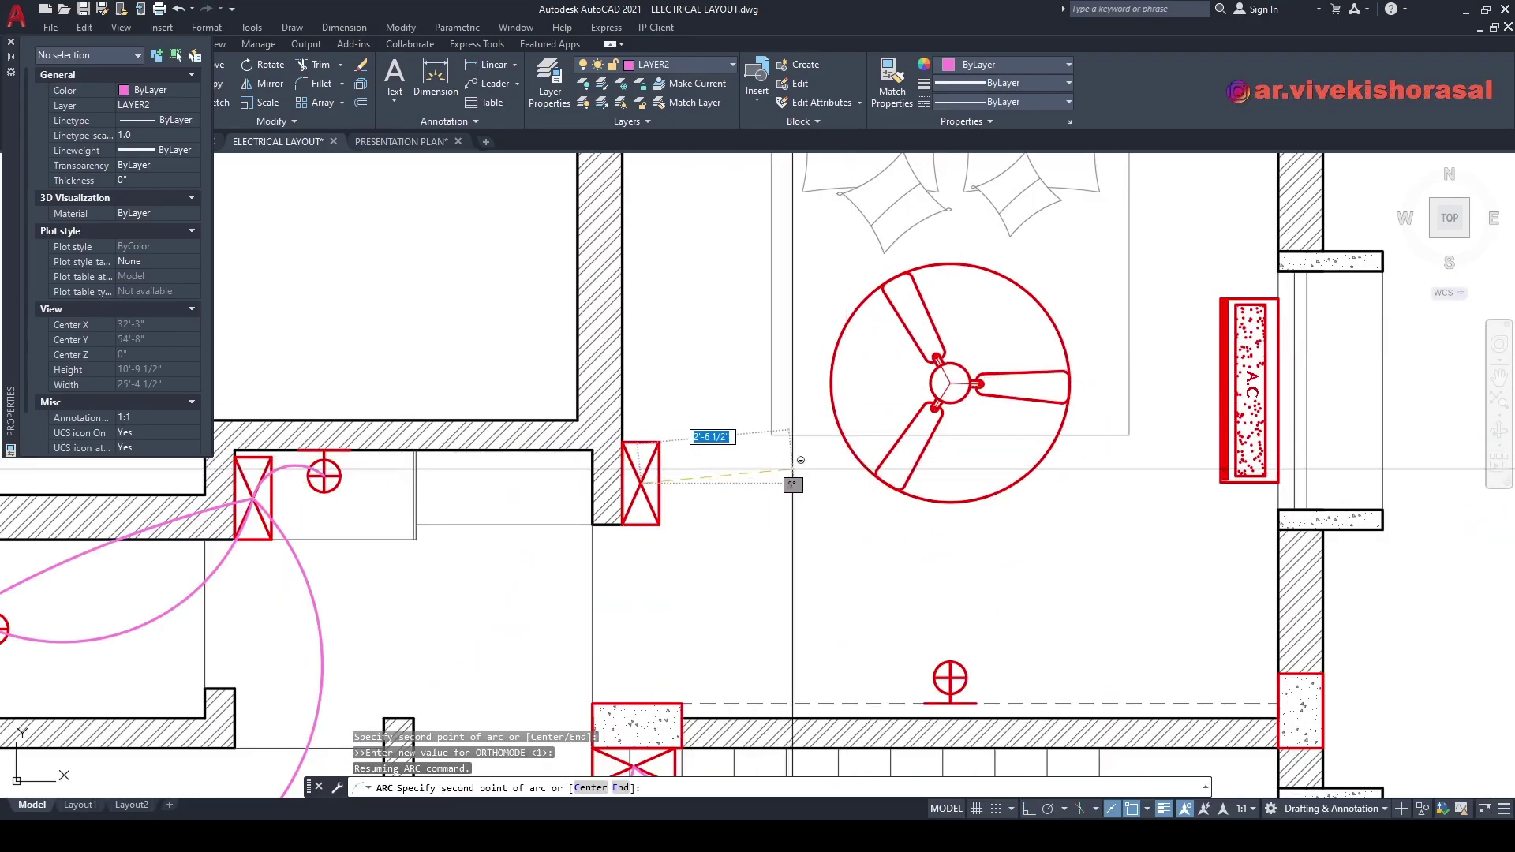
left_click(793, 466)
left_click(936, 392)
- Draw a southwest-bulging arc from the bedroom's west-wall crossed-box to the circled cross on its south wall
scroll(879, 425, "down", 2)
middle_click_drag(784, 505, 775, 454)
scroll(710, 414, "up", 3)
key("space")
left_click(704, 409)
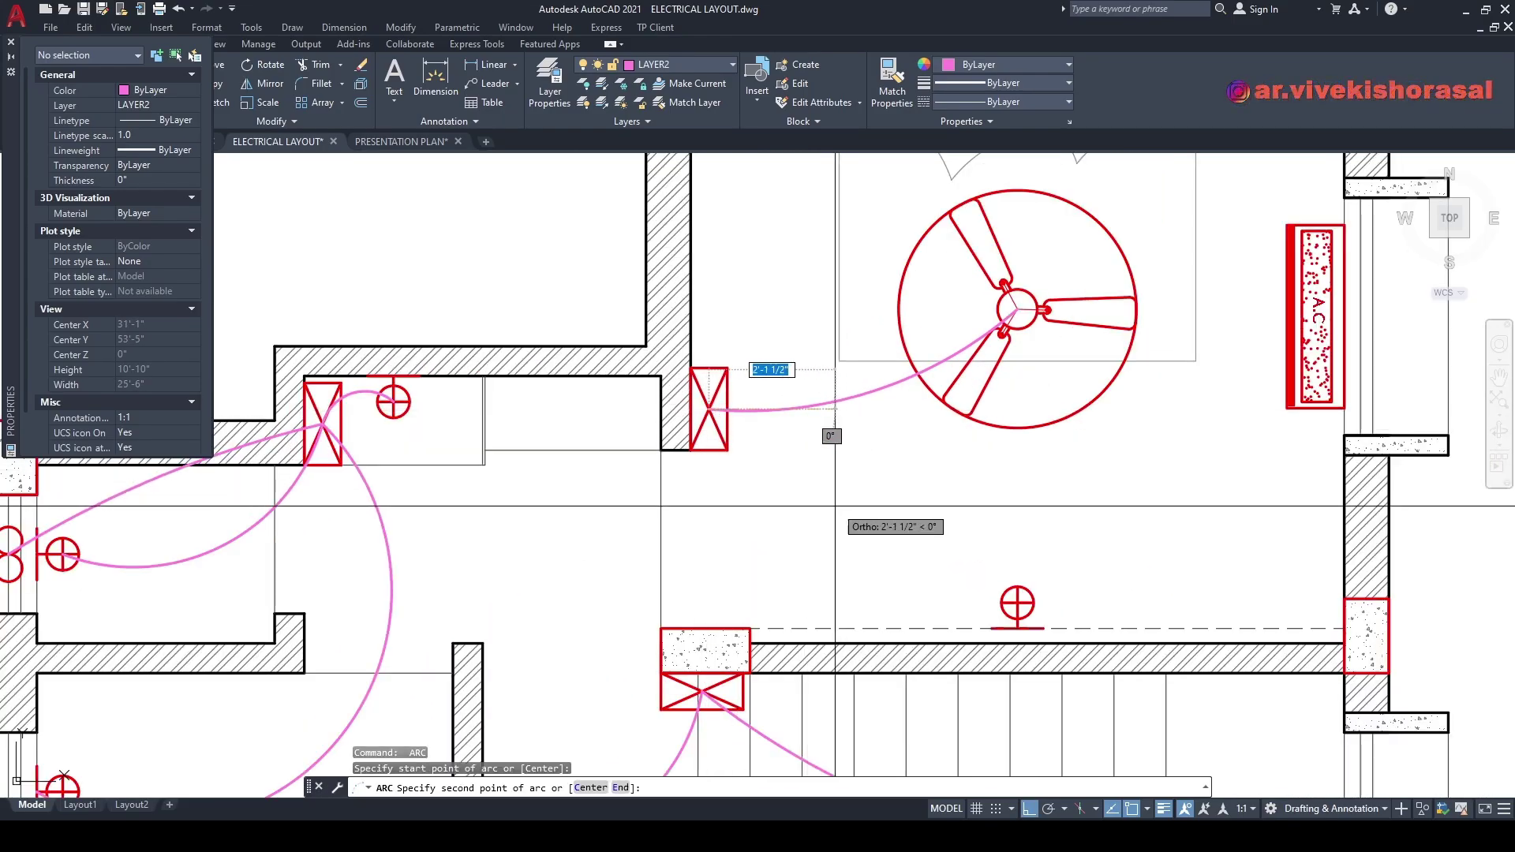
key("F8")
left_click(866, 542)
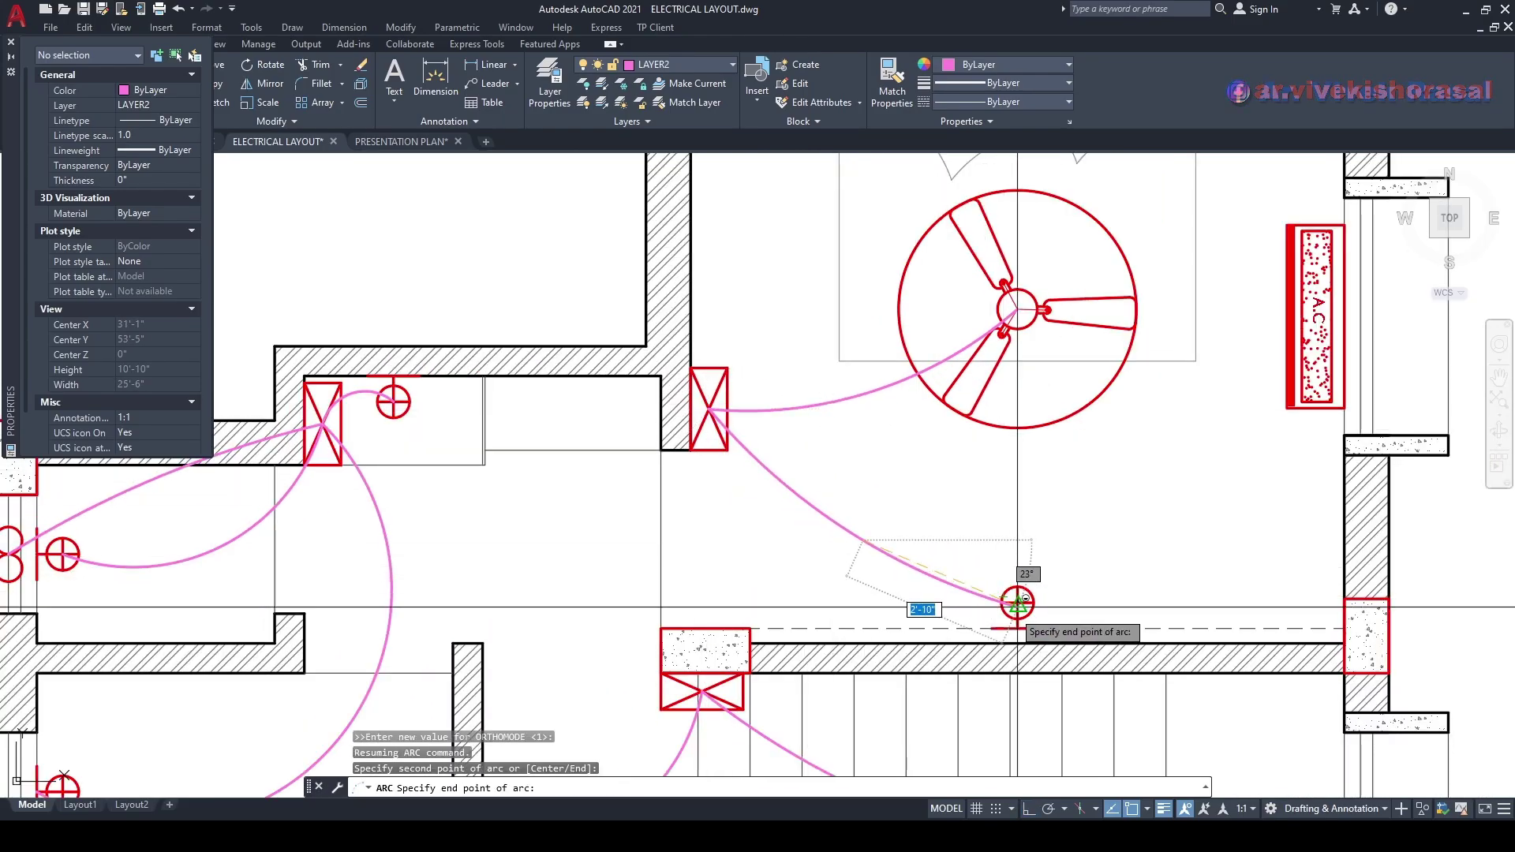
left_click(1018, 604)
- Draw a northwest-bulging arc from the bedroom's west-wall crossed-box to the circled cross on its north wall above the bed
scroll(1018, 605, "down", 4)
scroll(915, 489, "up", 1)
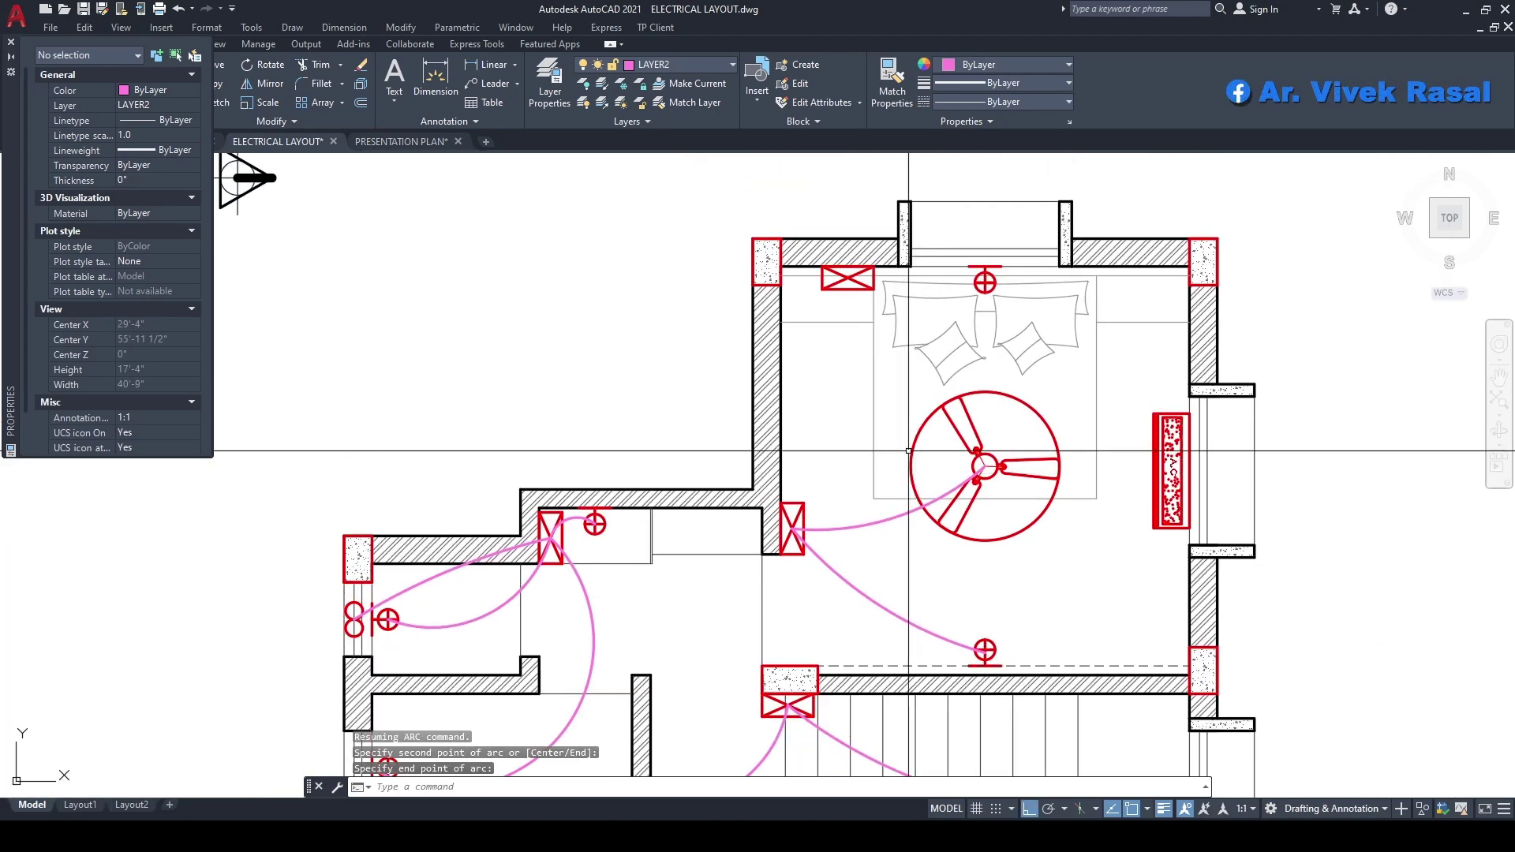
scroll(812, 532, "up", 4)
key("space")
scroll(762, 525, "down", 4)
left_click(764, 508)
middle_click_drag(765, 508, 762, 570)
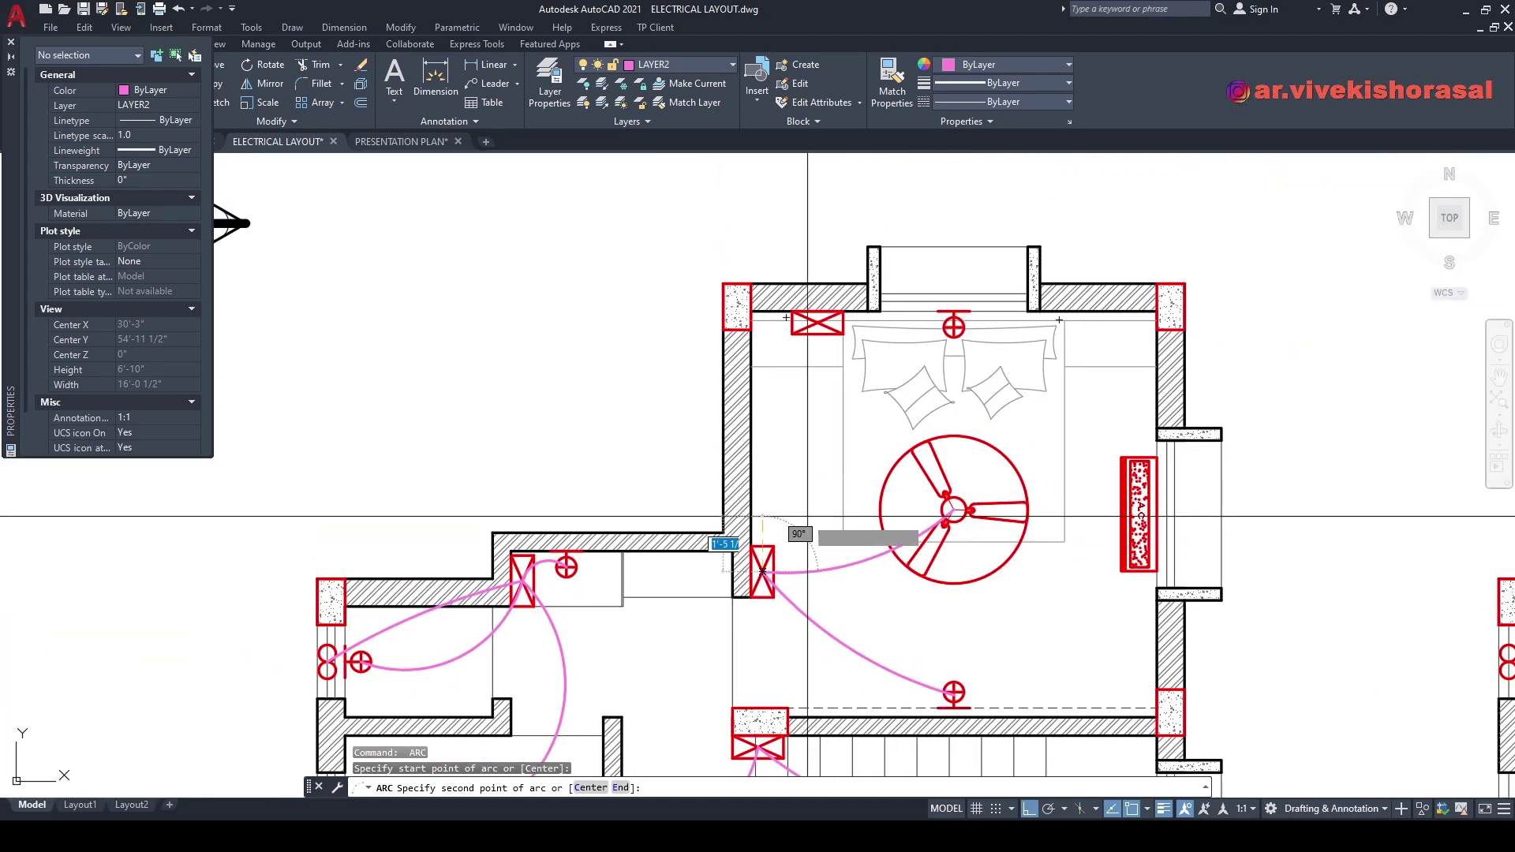
key("F8")
left_click(777, 490)
scroll(962, 339, "up", 4)
scroll(936, 301, "up", 2)
left_click(936, 301)
- Draw a southwest-bulging arc from the crossed-box on the bedroom's north wall to the centre of the ceiling fan
scroll(936, 316, "down", 3)
key("Return")
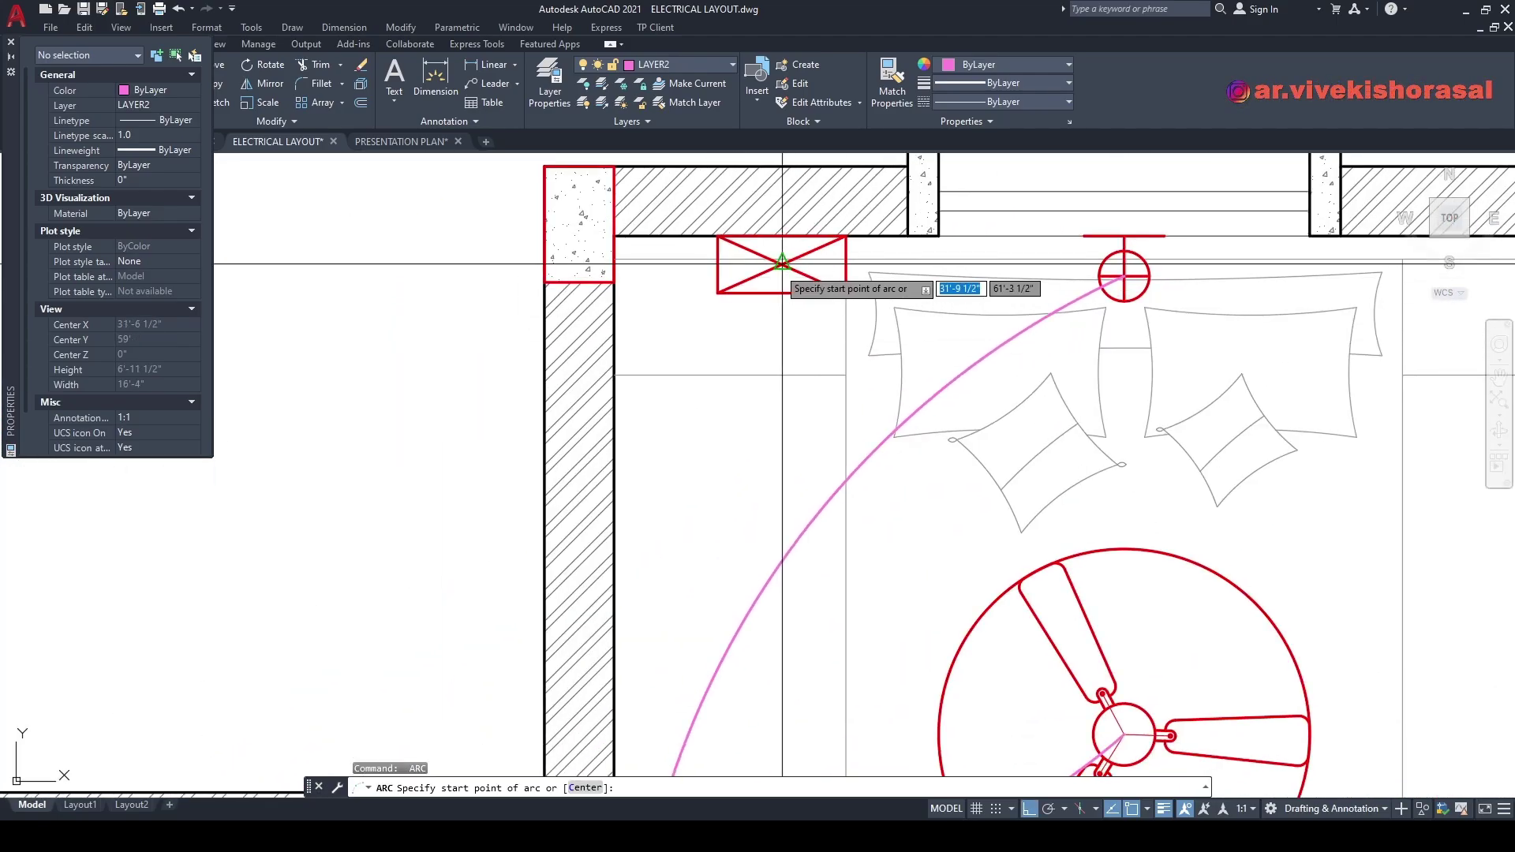
scroll(781, 260, "down", 3)
key("F8")
left_click(837, 407)
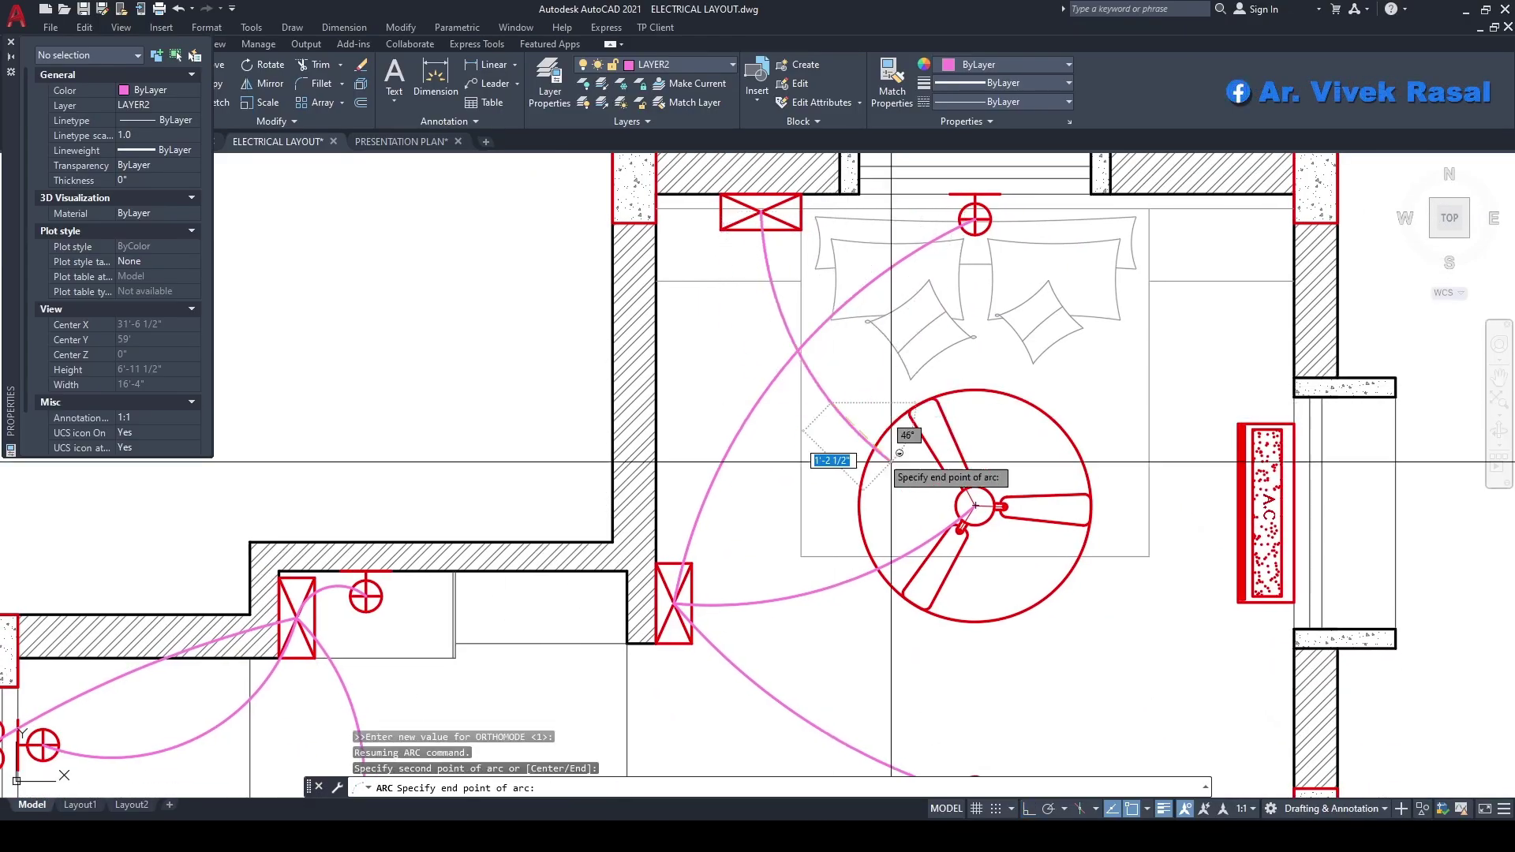
left_click(976, 502)
- Draw a northeast-bulging arc from the bedroom's north-wall crossed-box to the middle of the AC unit's back edge
key("Return")
mouse_move(769, 212)
middle_mouse_down()
mouse_move(706, 211)
mouse_move(706, 322)
middle_mouse_up()
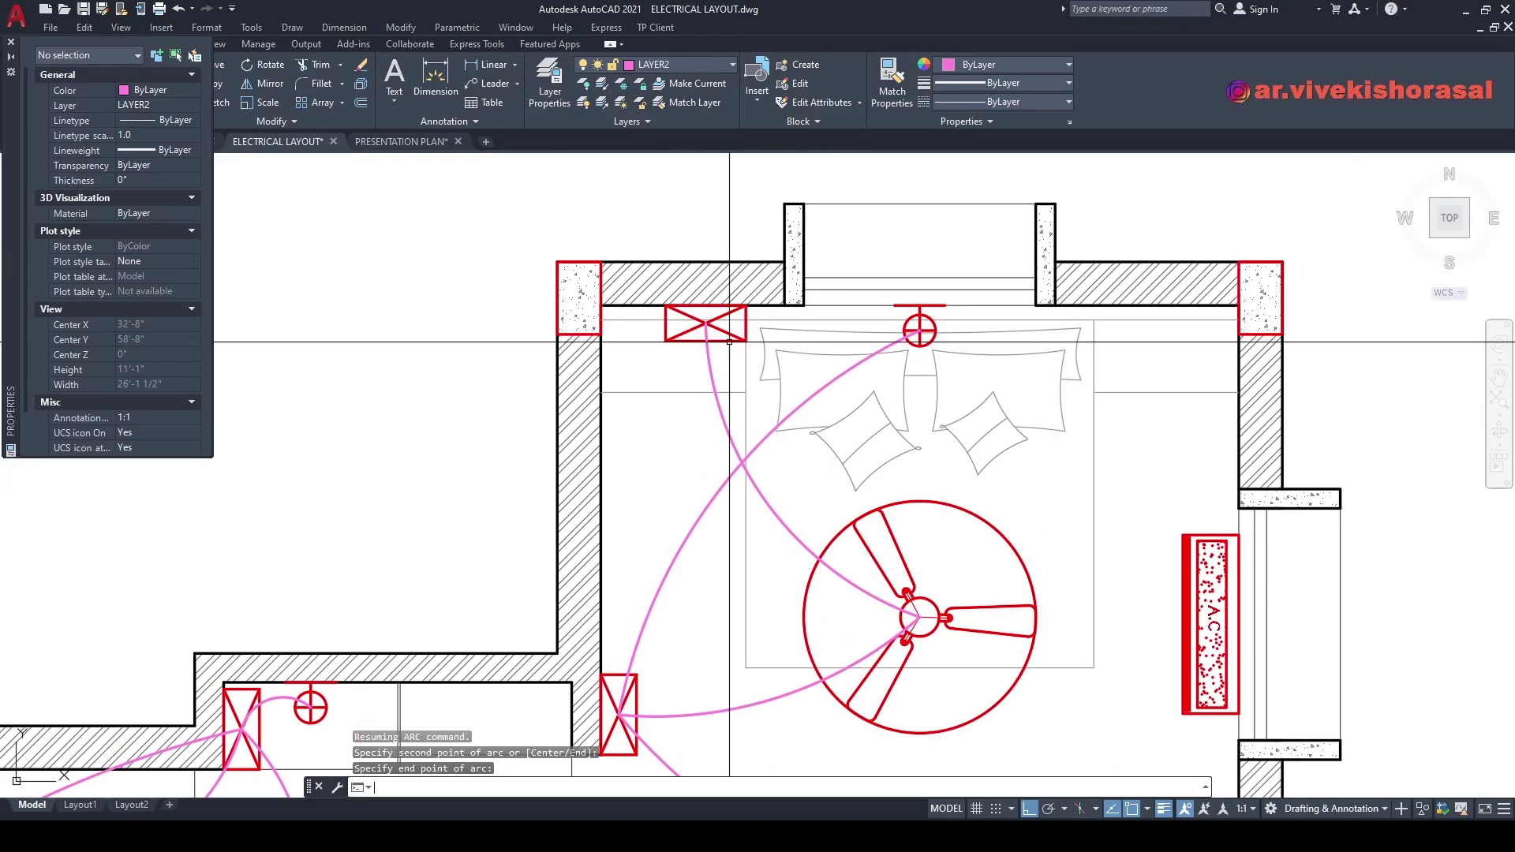
key("F8")
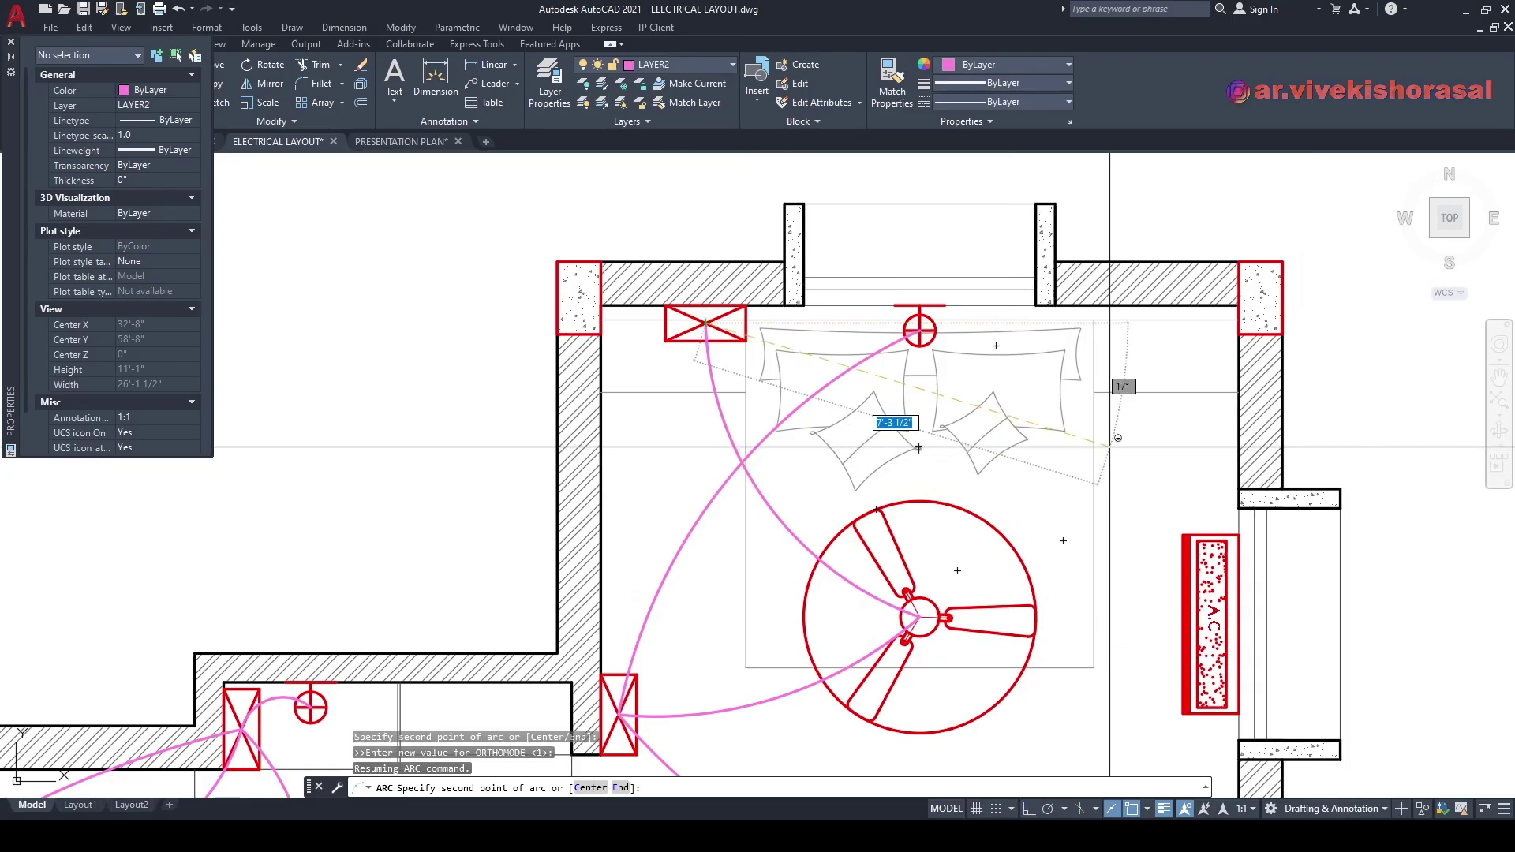
left_click(1018, 379)
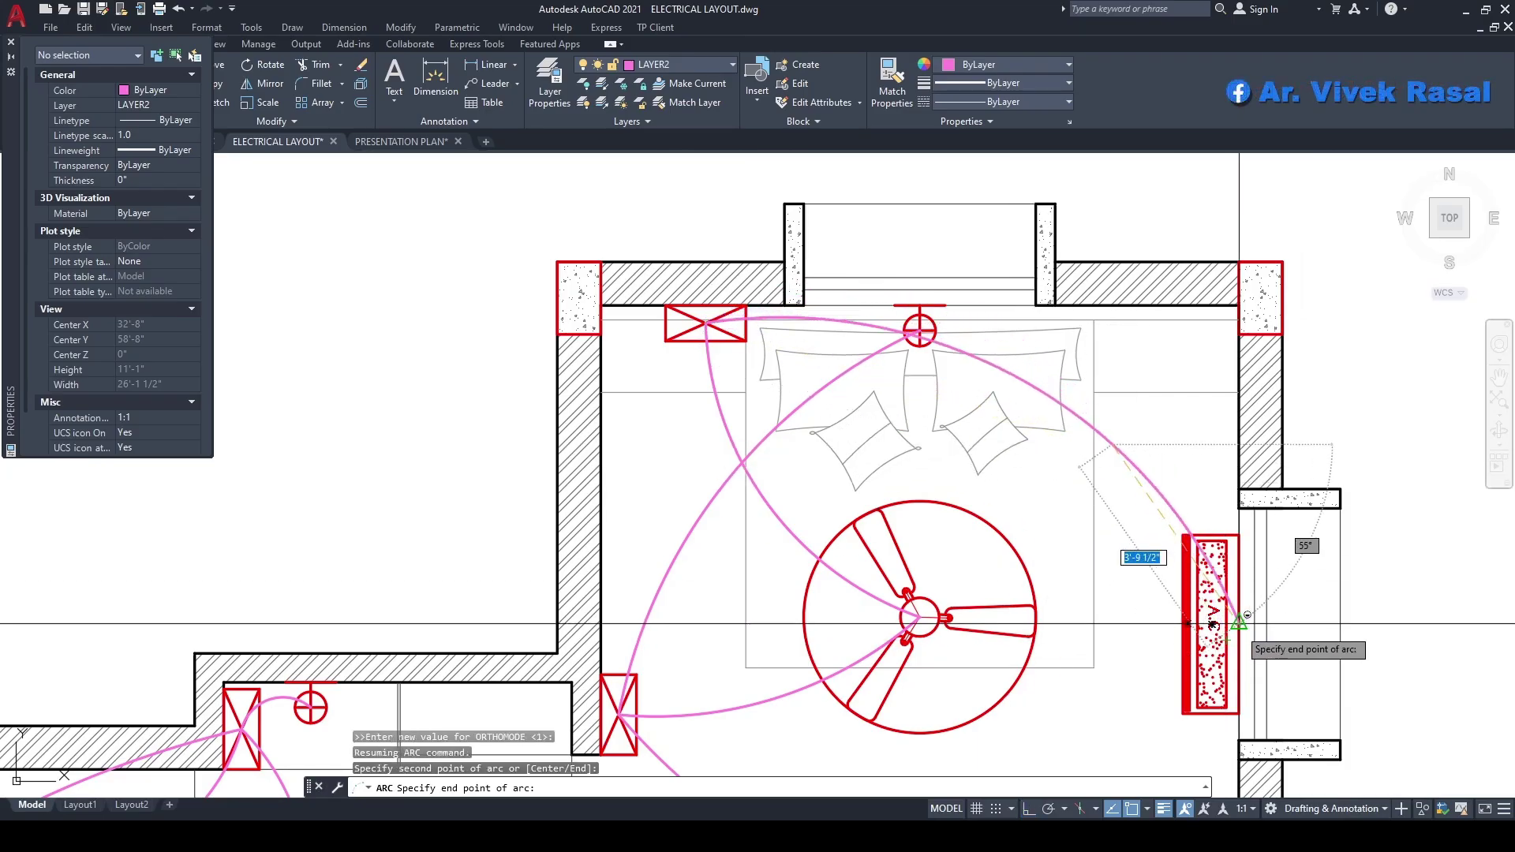
left_click(1215, 626)
- Stretch the AC arc's midpoint so that the arc passes through the circled cross above the bed
left_click(1156, 462)
left_click(954, 374)
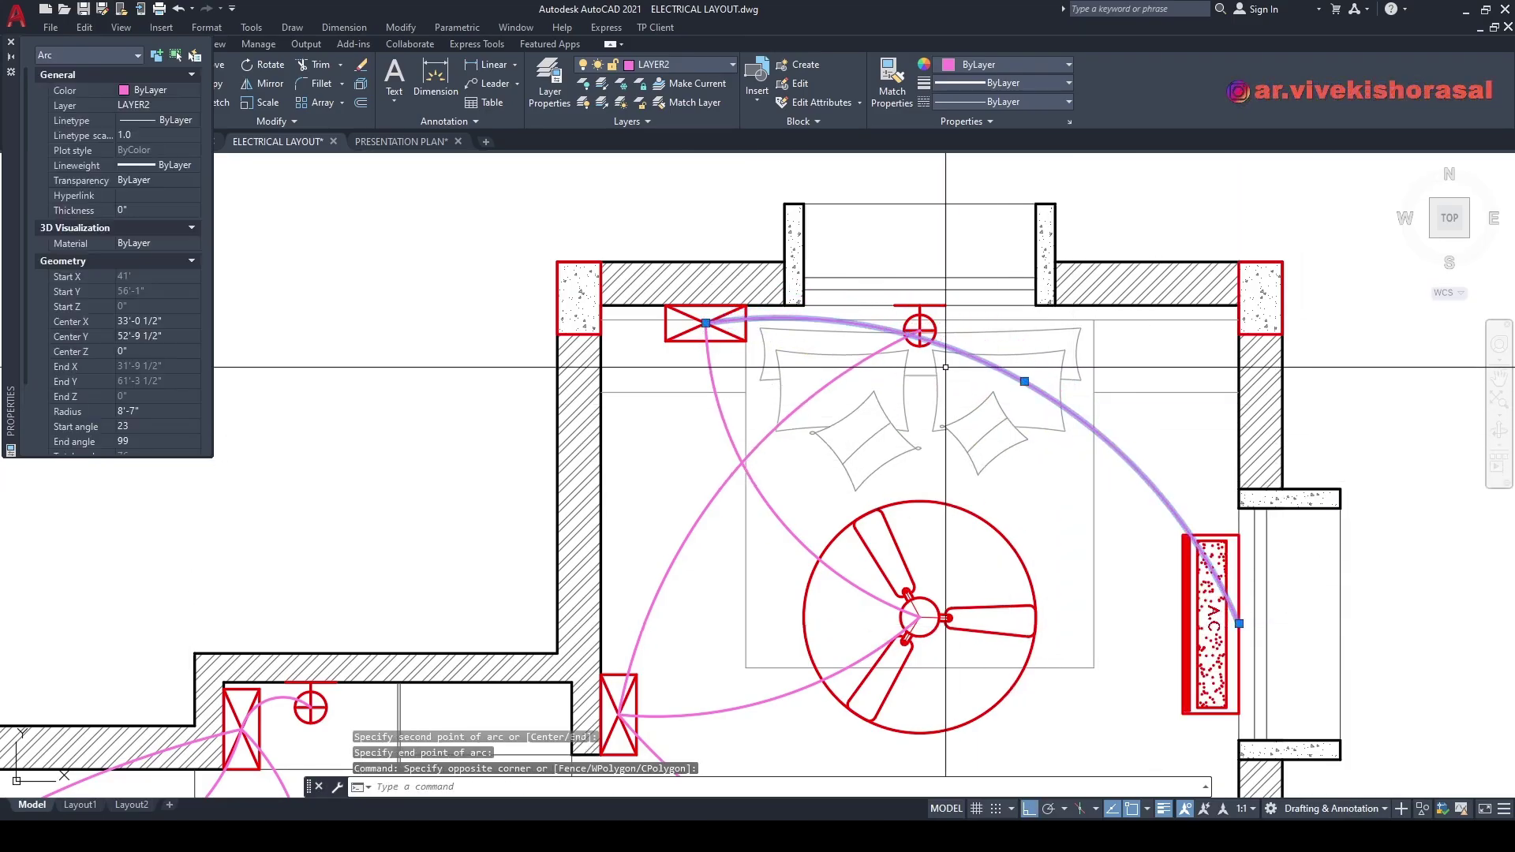
left_click(1025, 382)
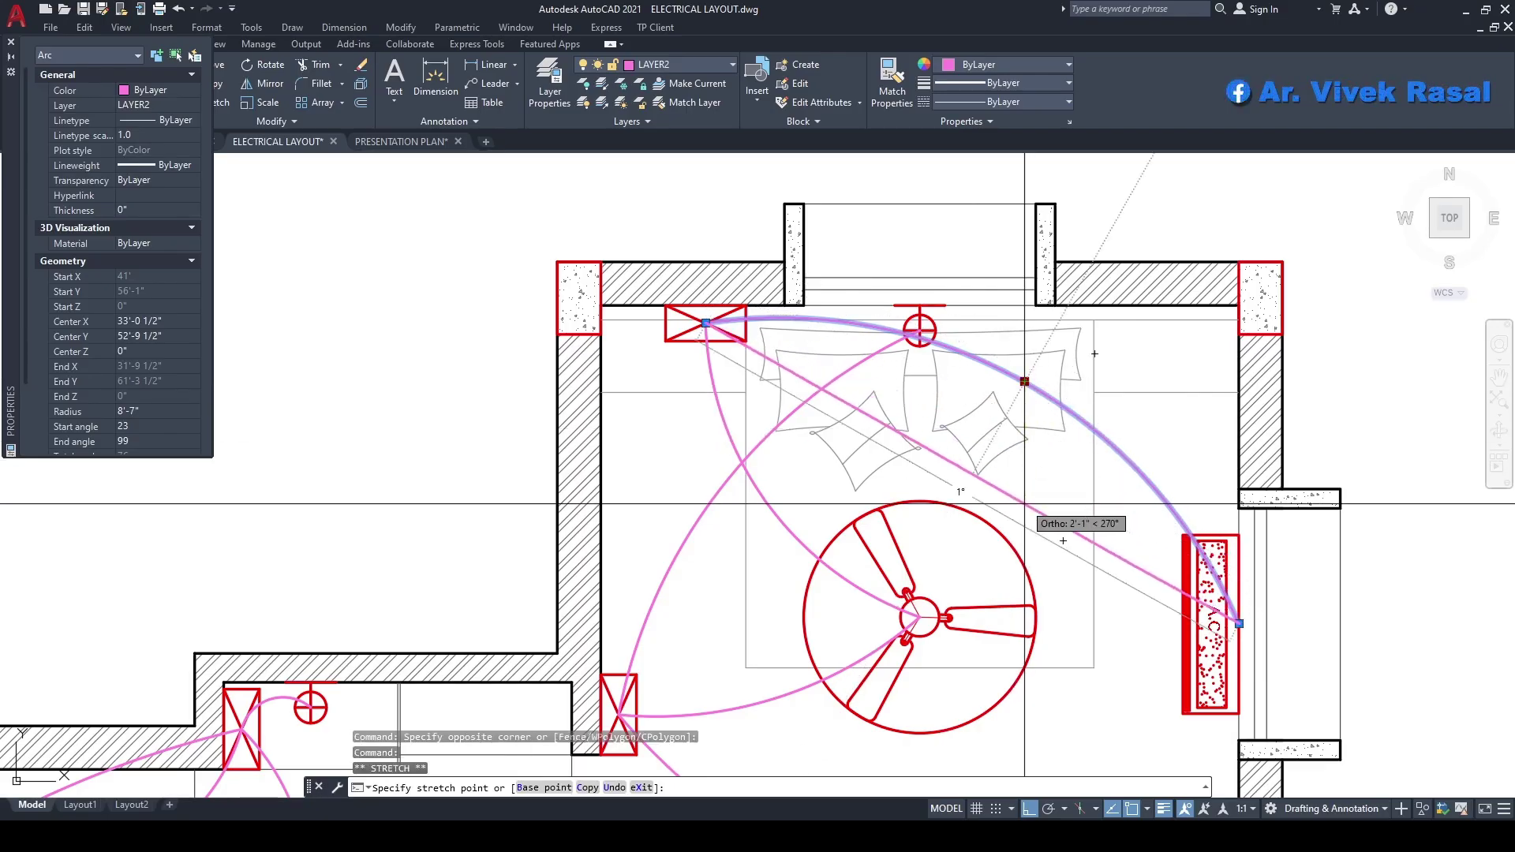
scroll(930, 320, "up", 2)
scroll(930, 316, "up", 2)
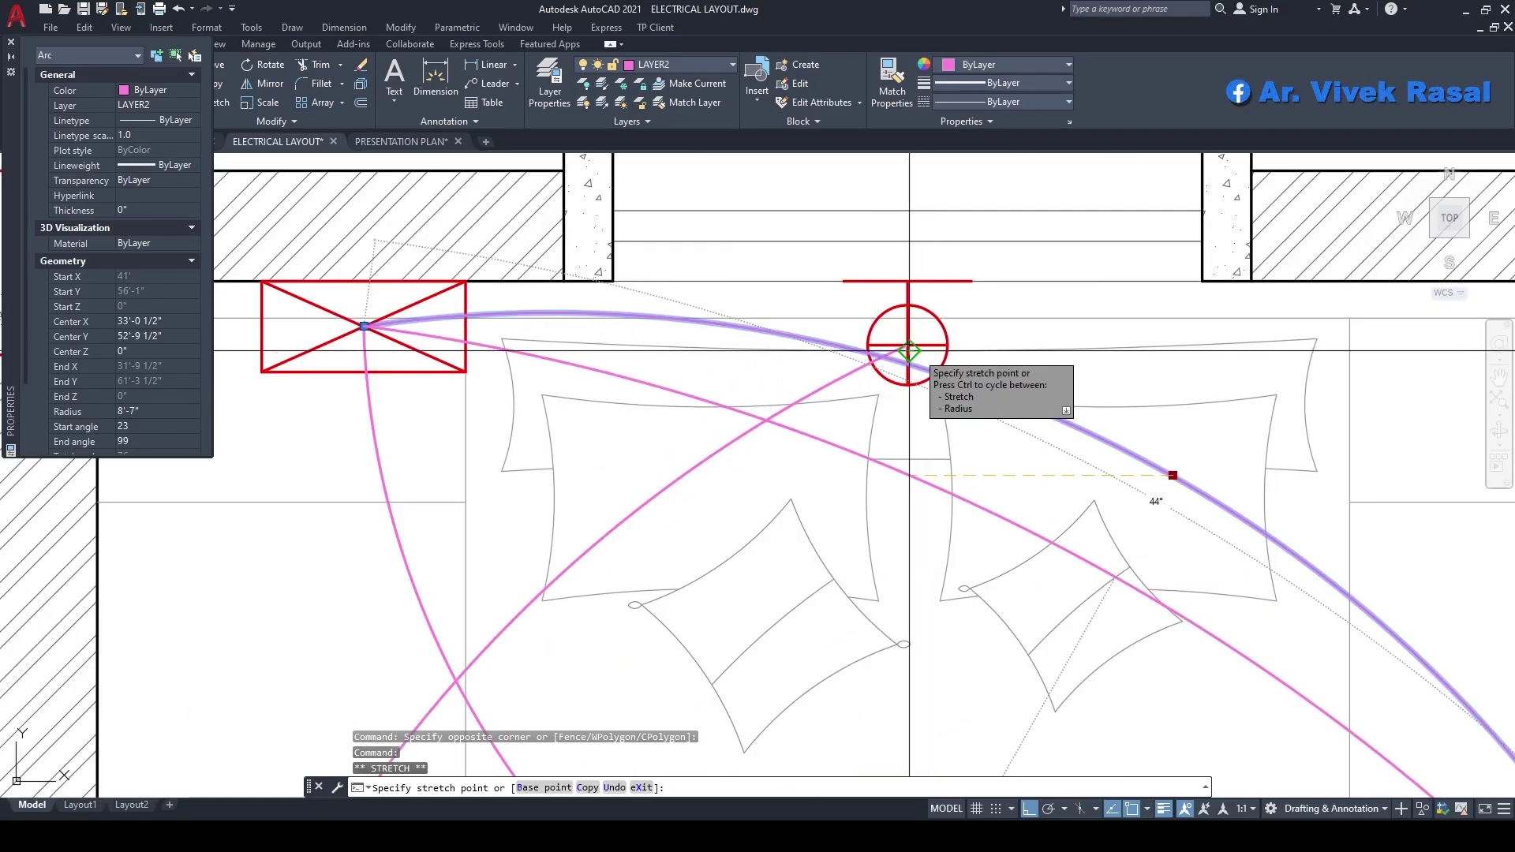
scroll(909, 350, "down", 5)
key("Escape")
- Flatten the AC arc to an almost straight run by stretching its midpoint down toward the ceiling fan
scroll(806, 345, "up", 2)
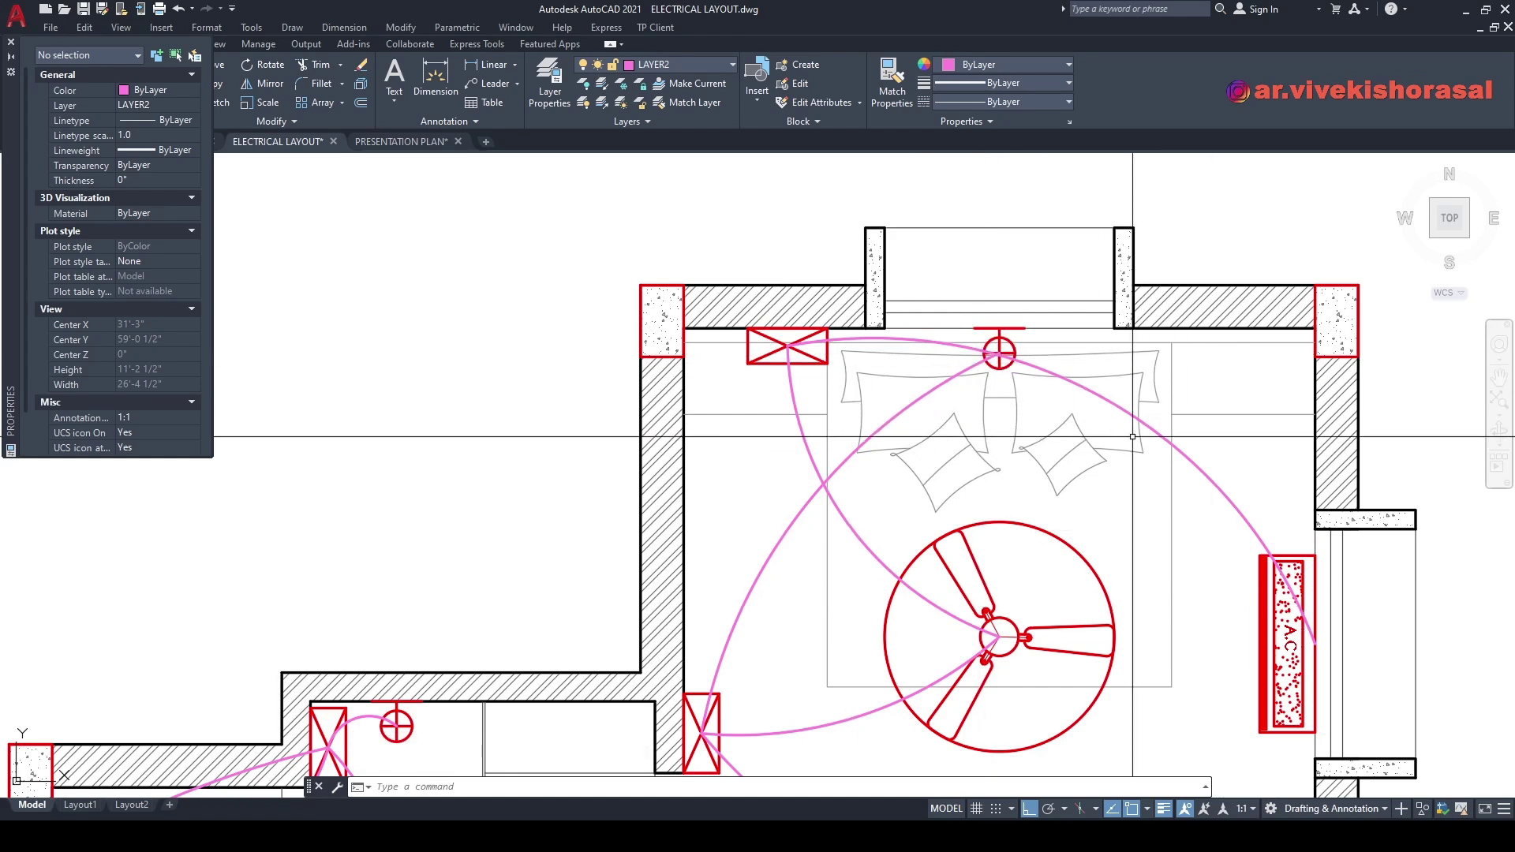
left_click(1231, 475)
left_click(1108, 416)
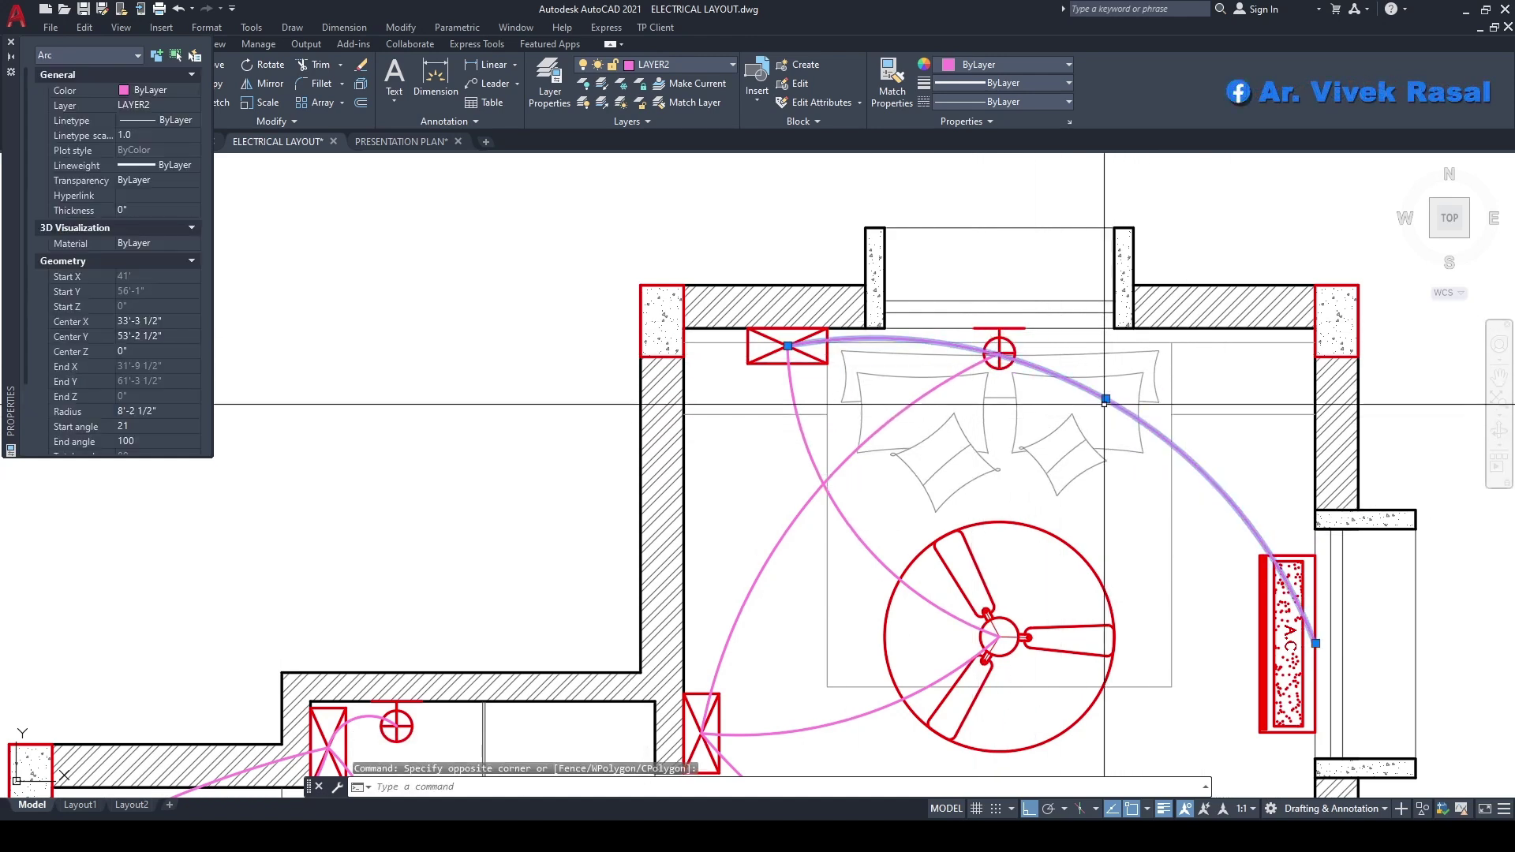
left_click(1109, 401)
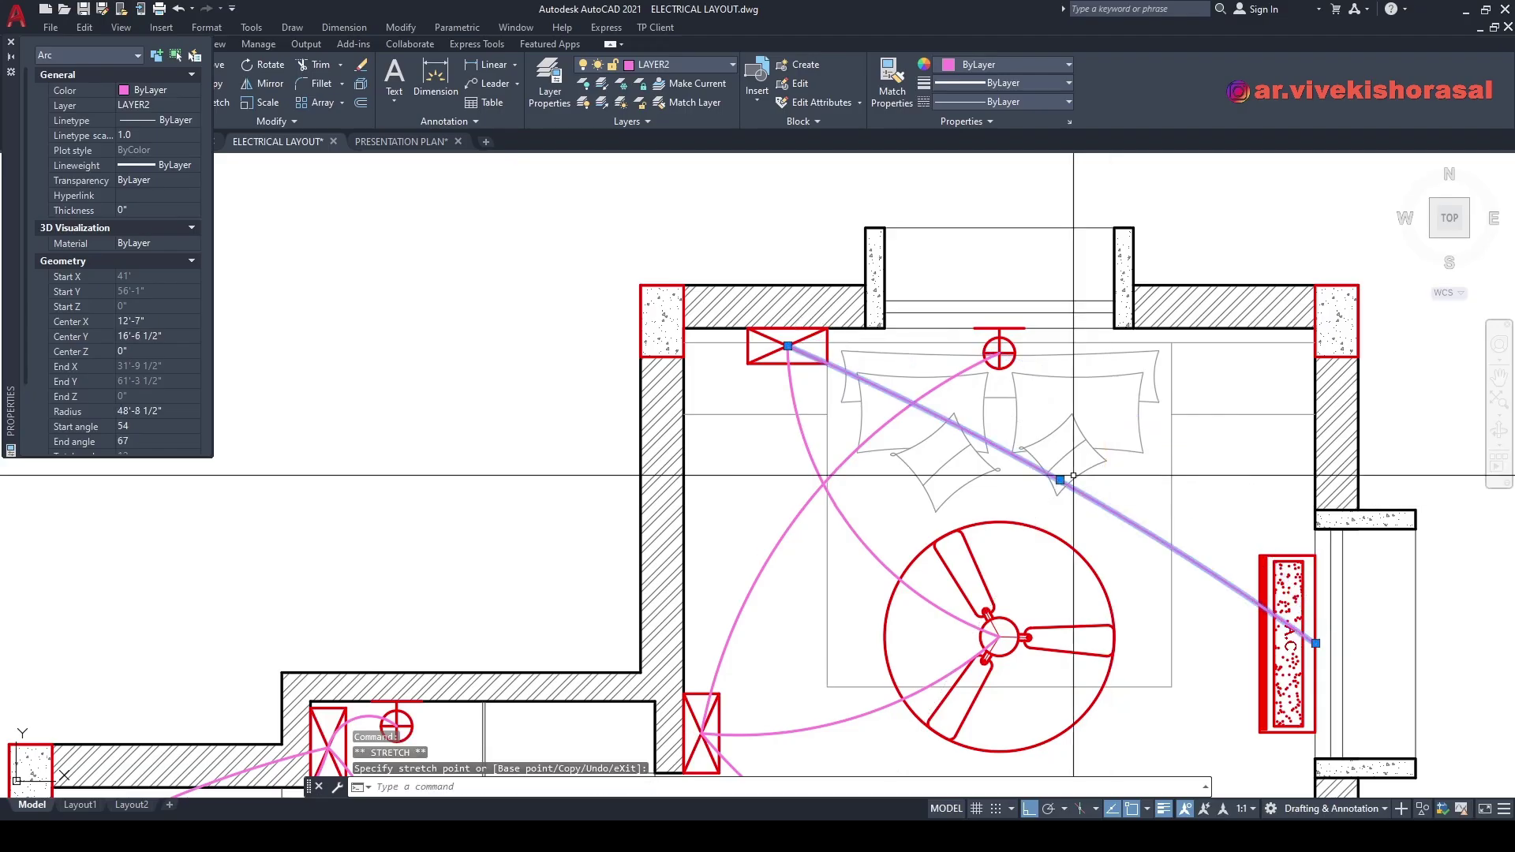
middle_click_drag(992, 498, 1011, 360)
scroll(1012, 357, "down", 2)
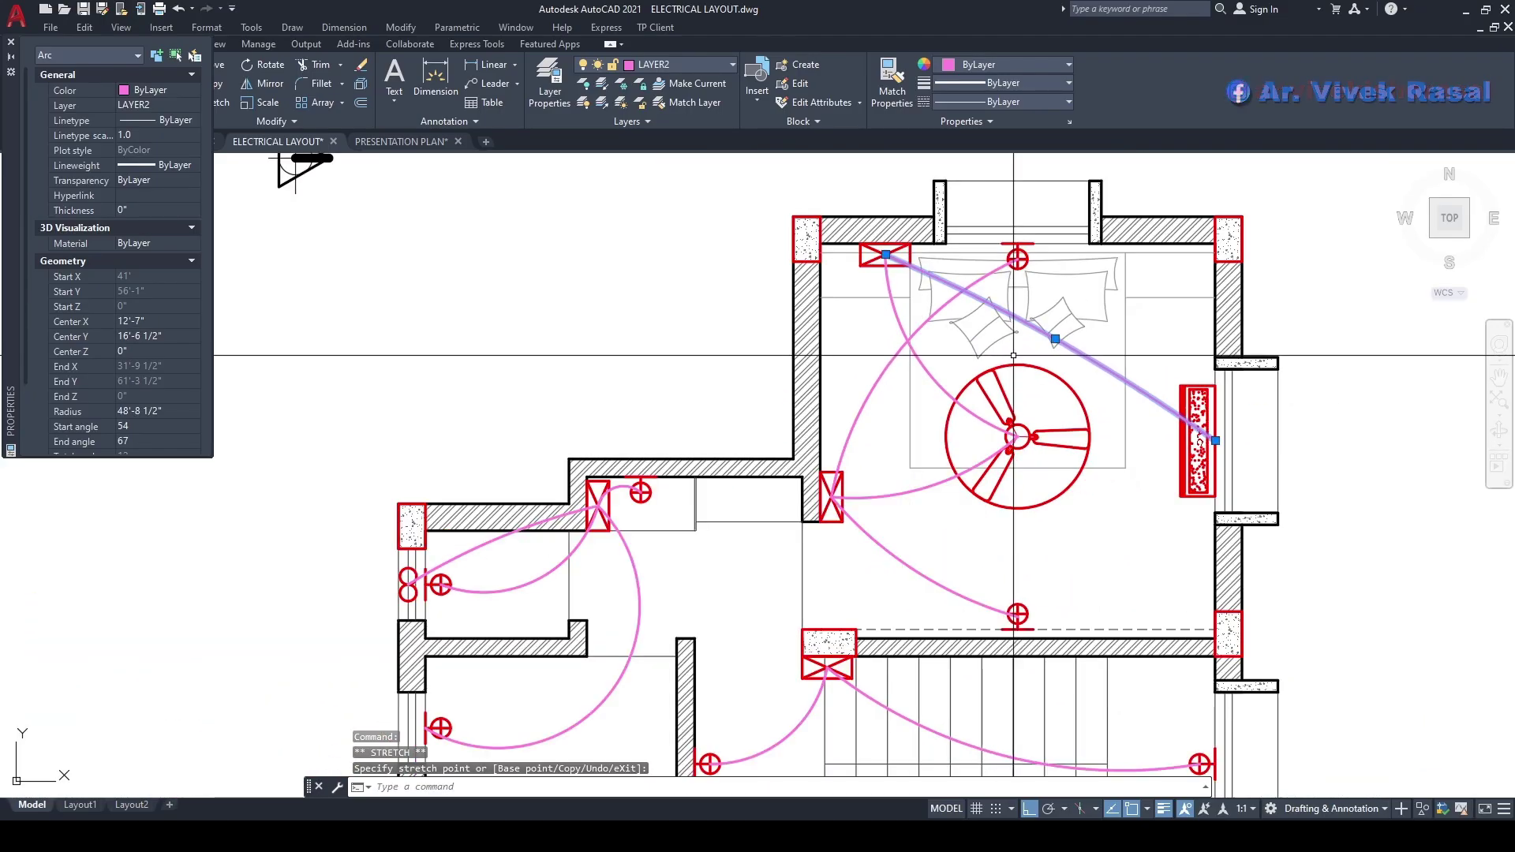
key("Escape")
- Draw a shallow arc from the circled cross above the bed to the crossed-box on the bedroom's north wall
middle_click_drag(1015, 370, 1032, 460)
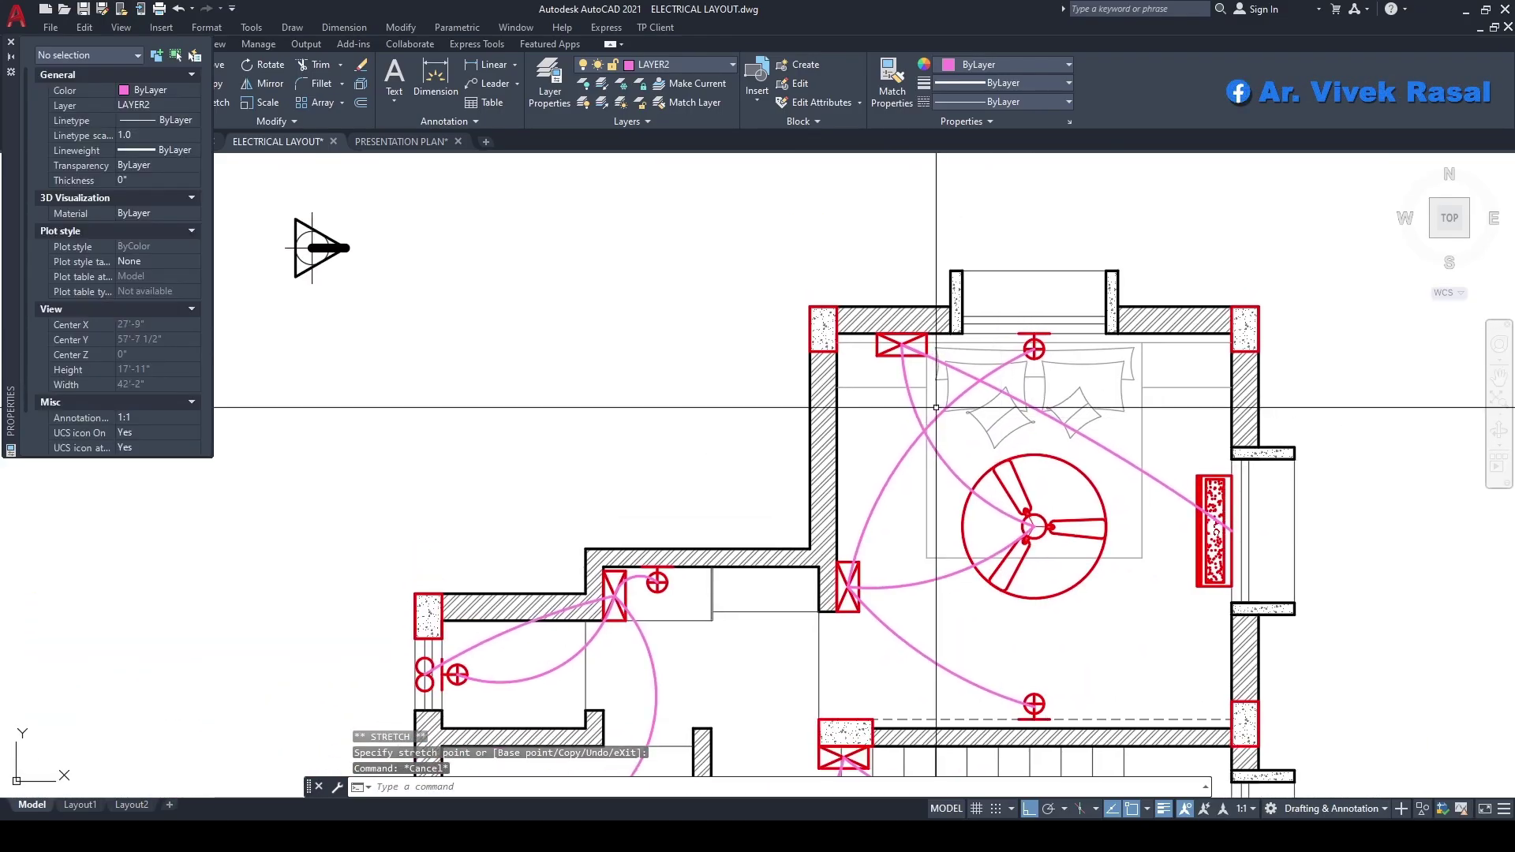
type("A")
key("Return")
scroll(1029, 343, "up", 4)
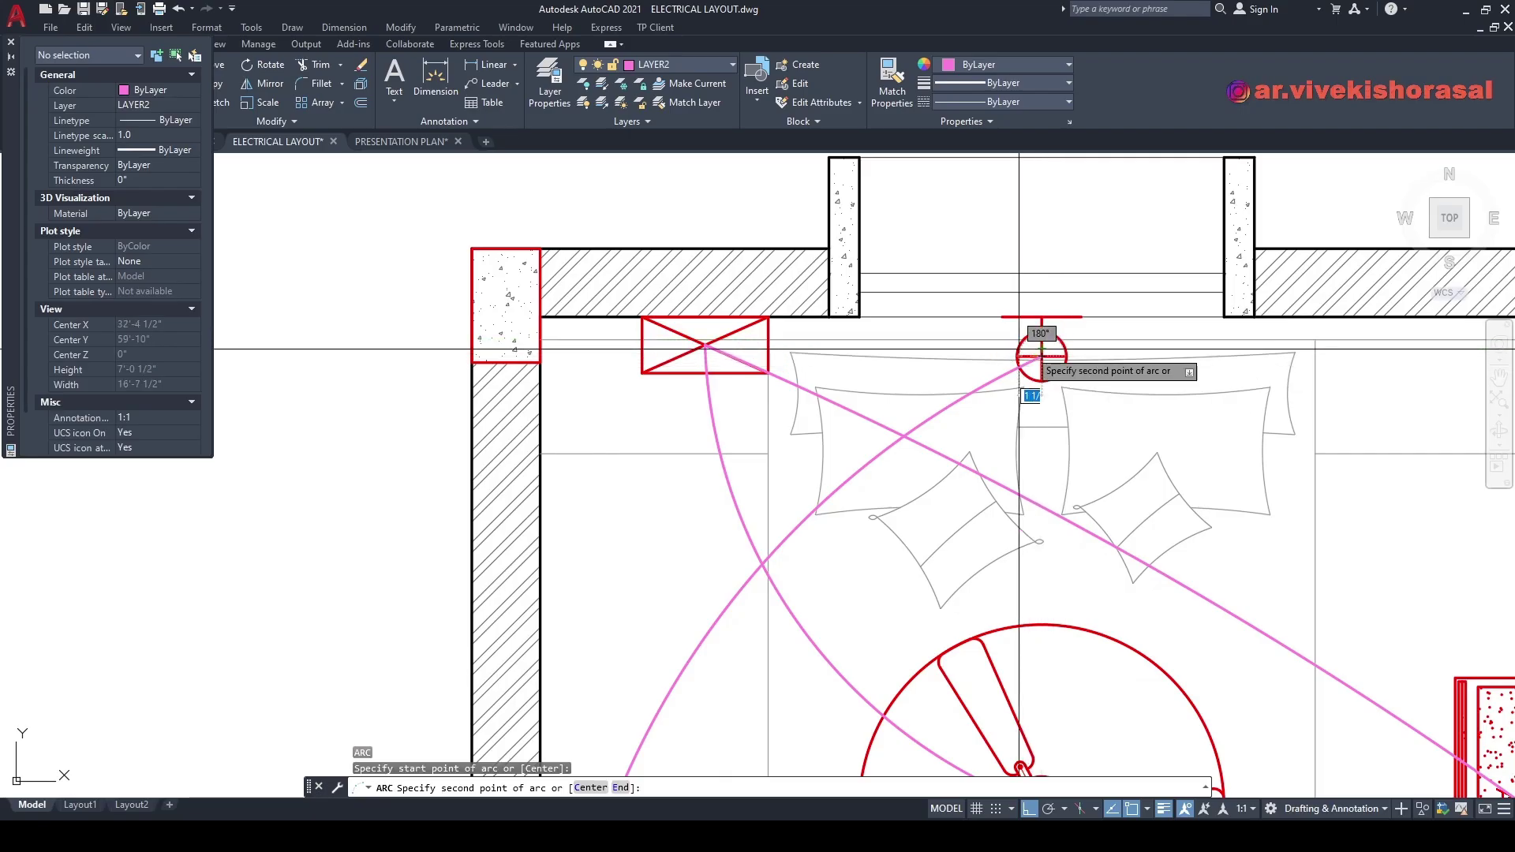
scroll(1042, 348, "up", 2)
key("F8")
left_click(813, 342)
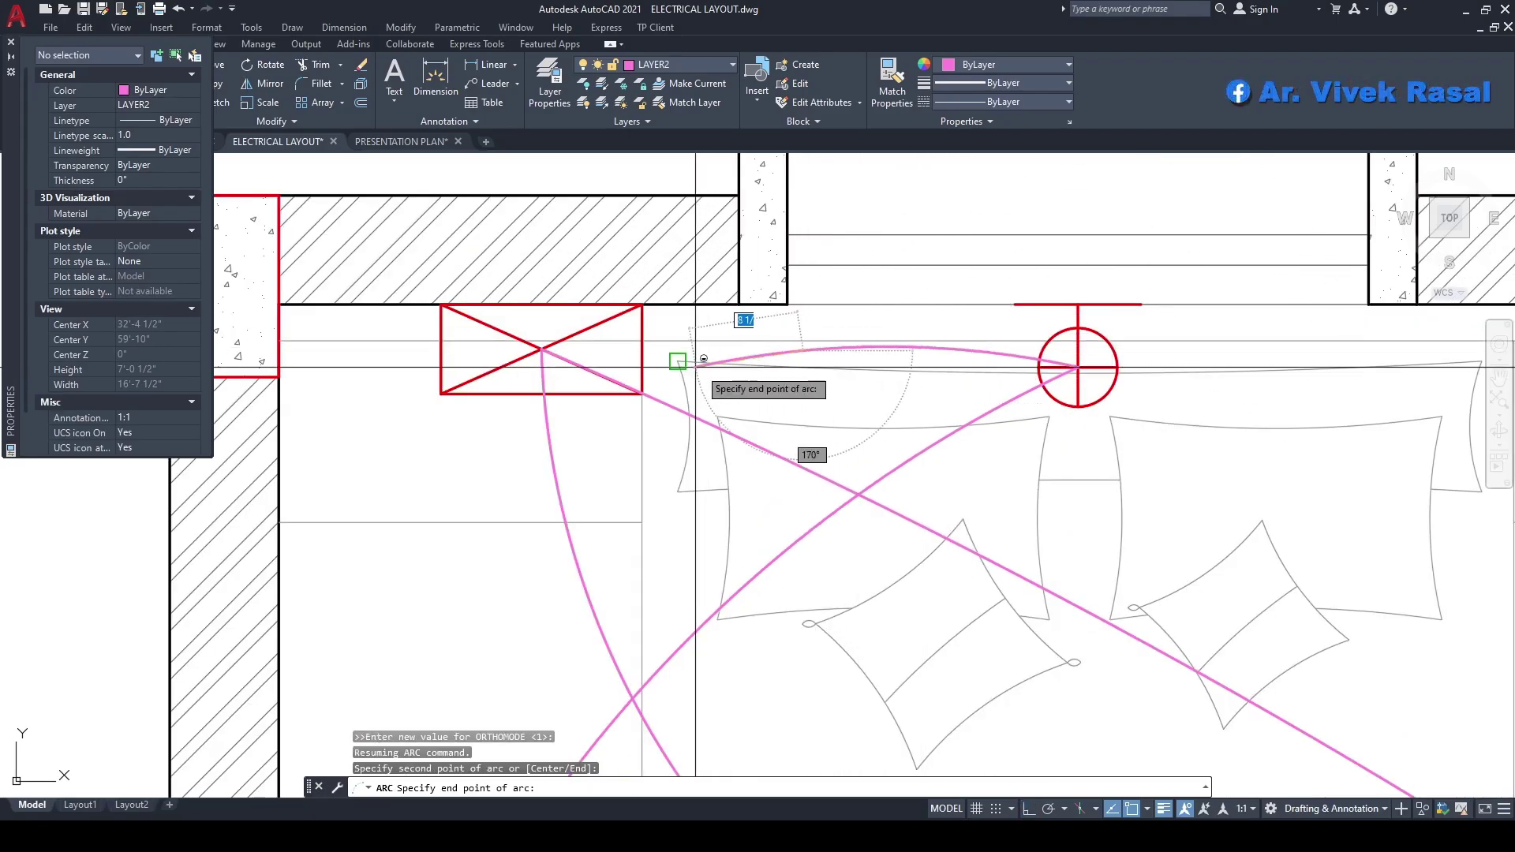
key("Escape")
scroll(628, 331, "down", 6)
middle_click_drag(640, 405, 711, 406)
key("Escape")
key("Escape")
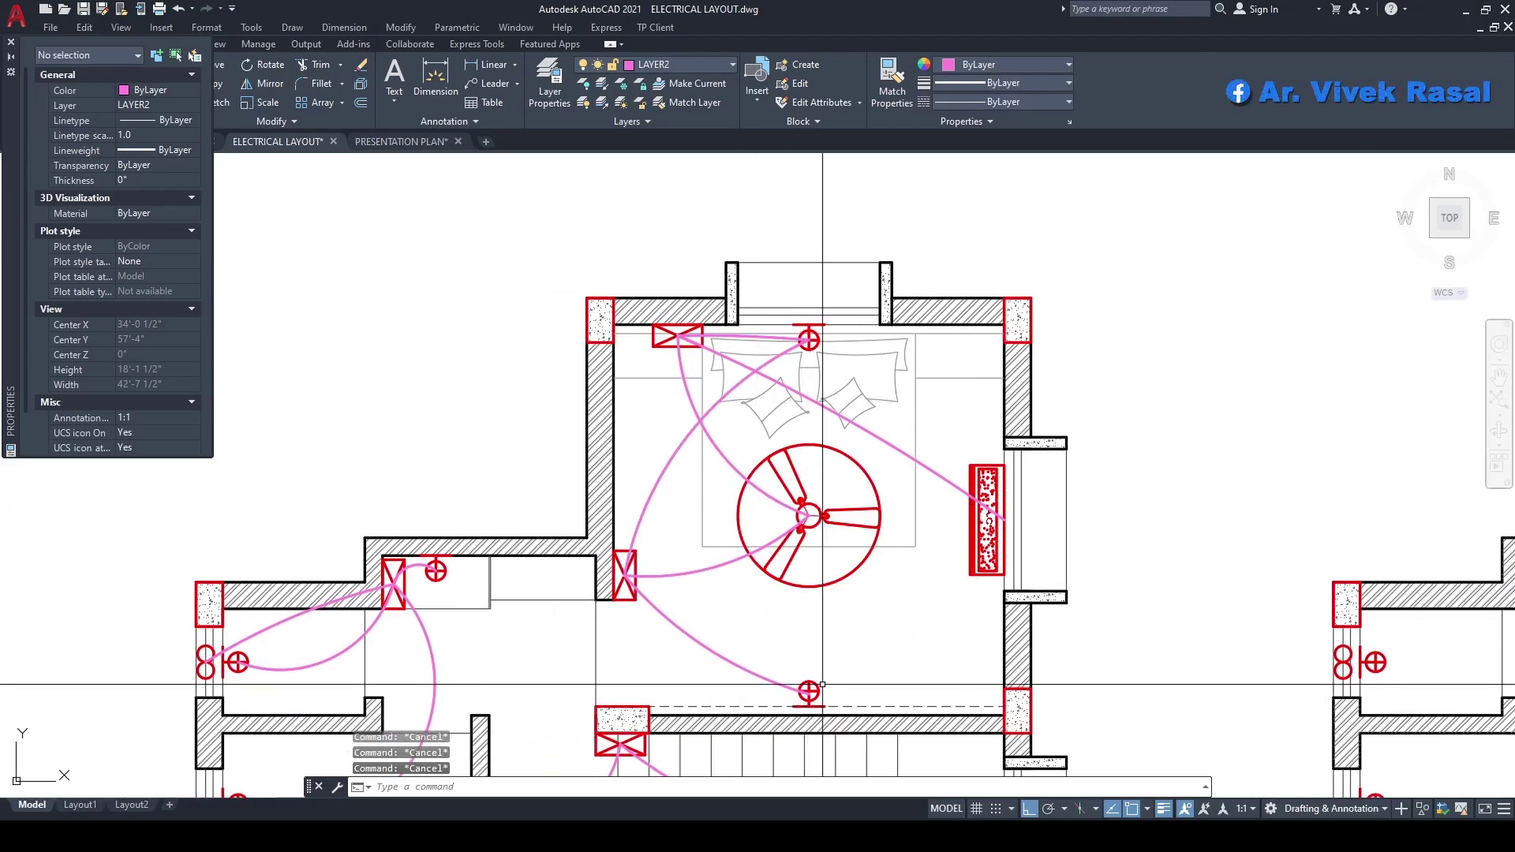
scroll(822, 683, "up", 2)
scroll(822, 683, "down", 2)
middle_click_drag(821, 683, 868, 690)
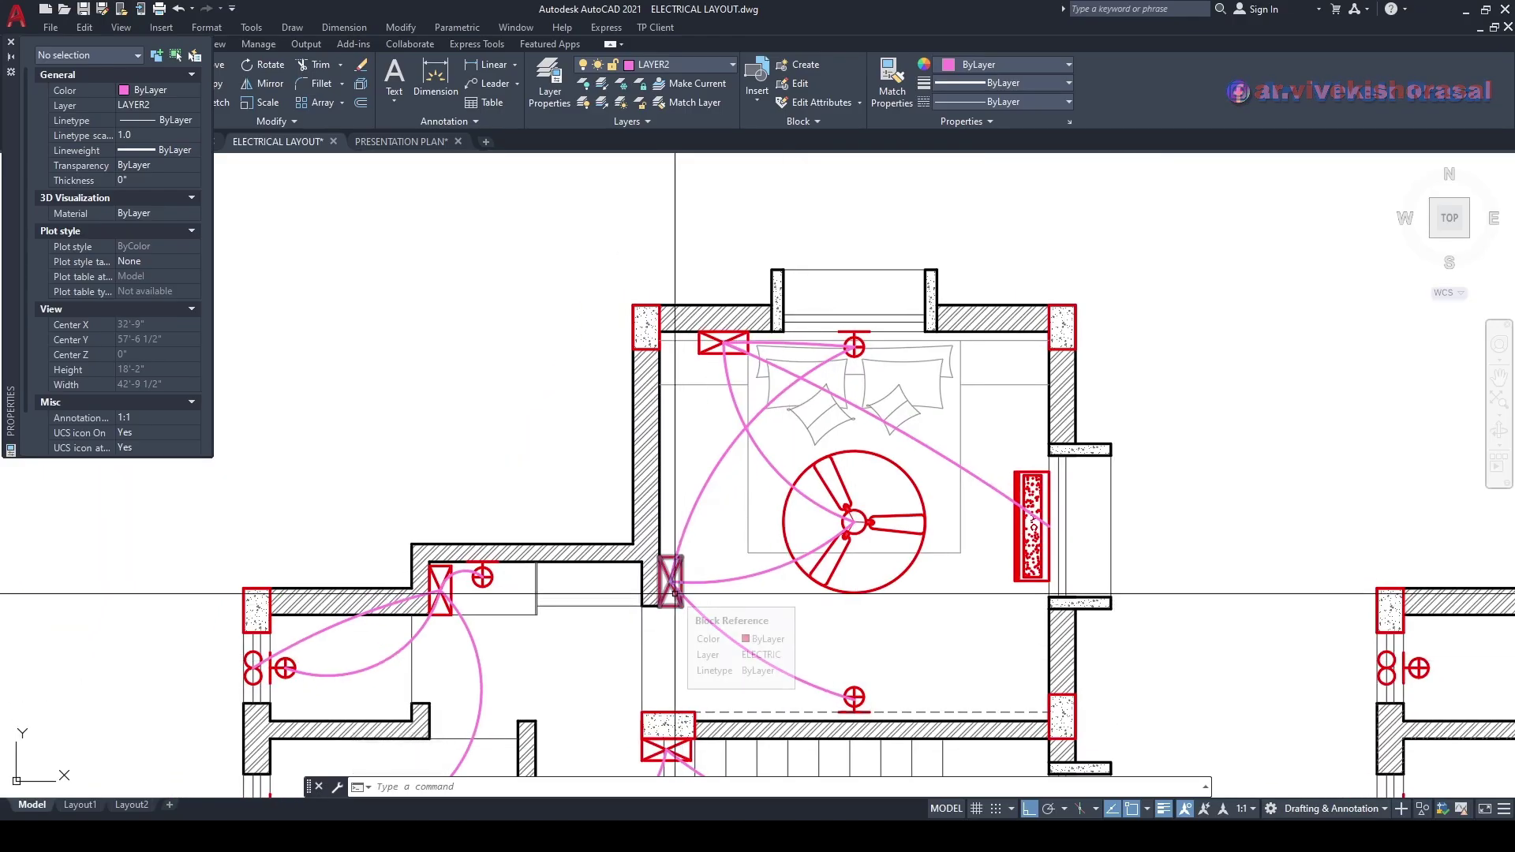
scroll(723, 341, "down", 2)
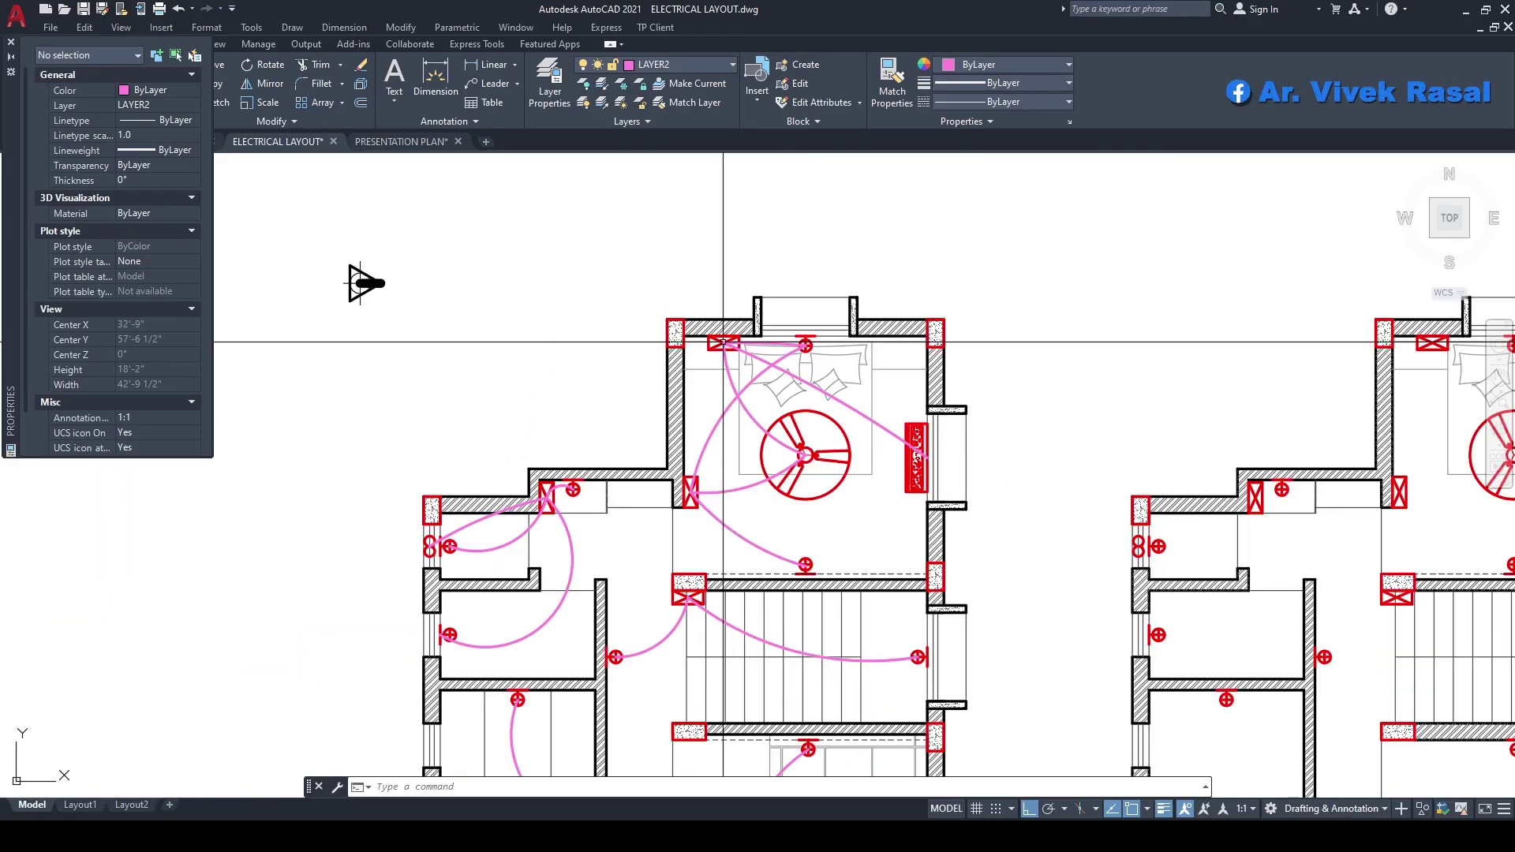
scroll(728, 421, "down", 2)
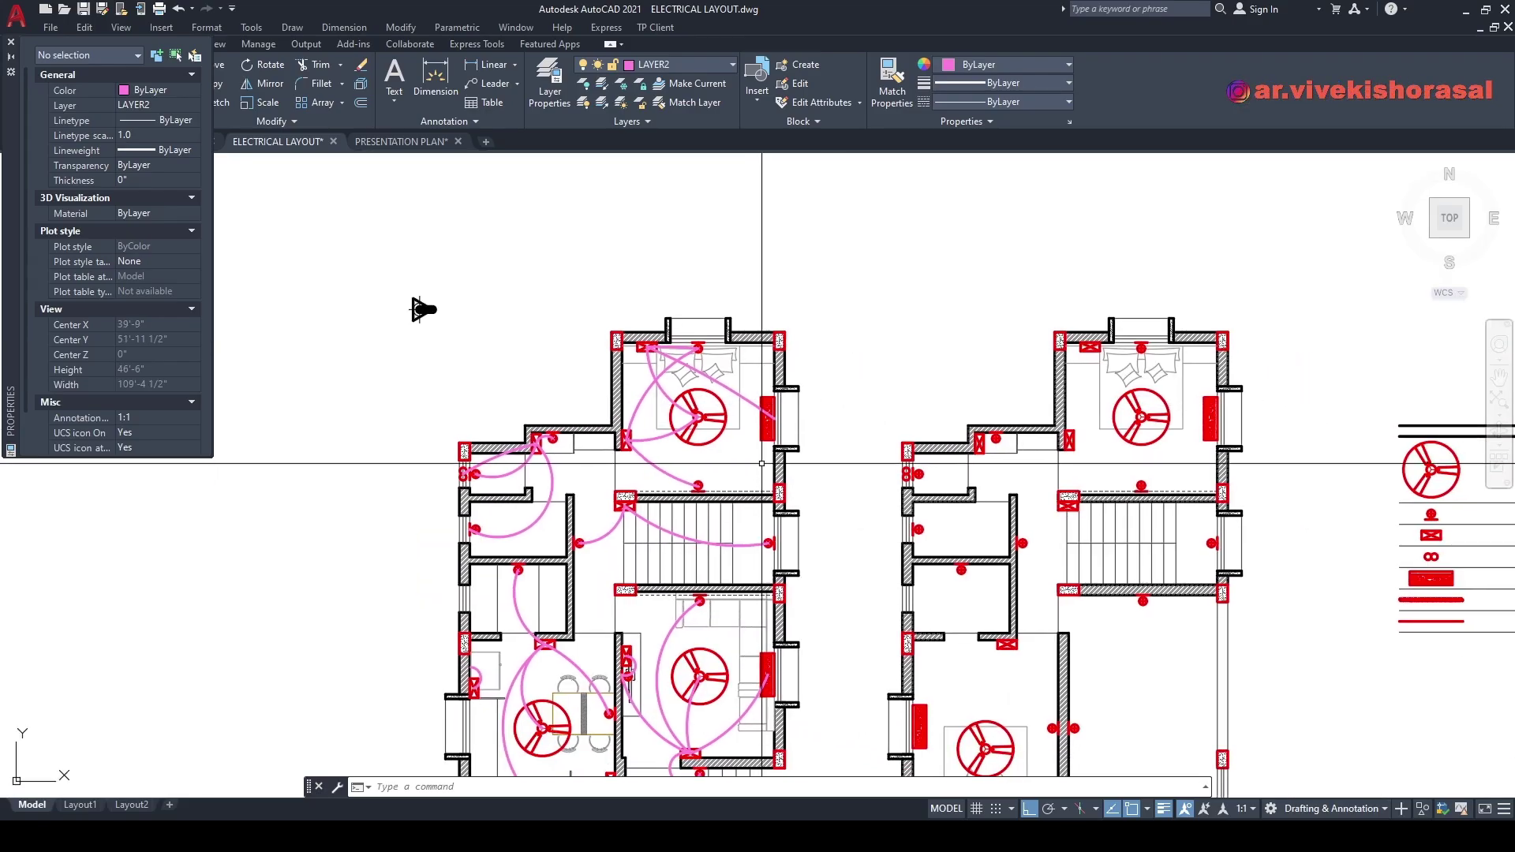
- Copy the bedroom's six wiring arcs onto the matching bedroom of the eastern plan, using the room's inner northeast corner as reference
scroll(637, 433, "up", 6)
left_click(658, 602)
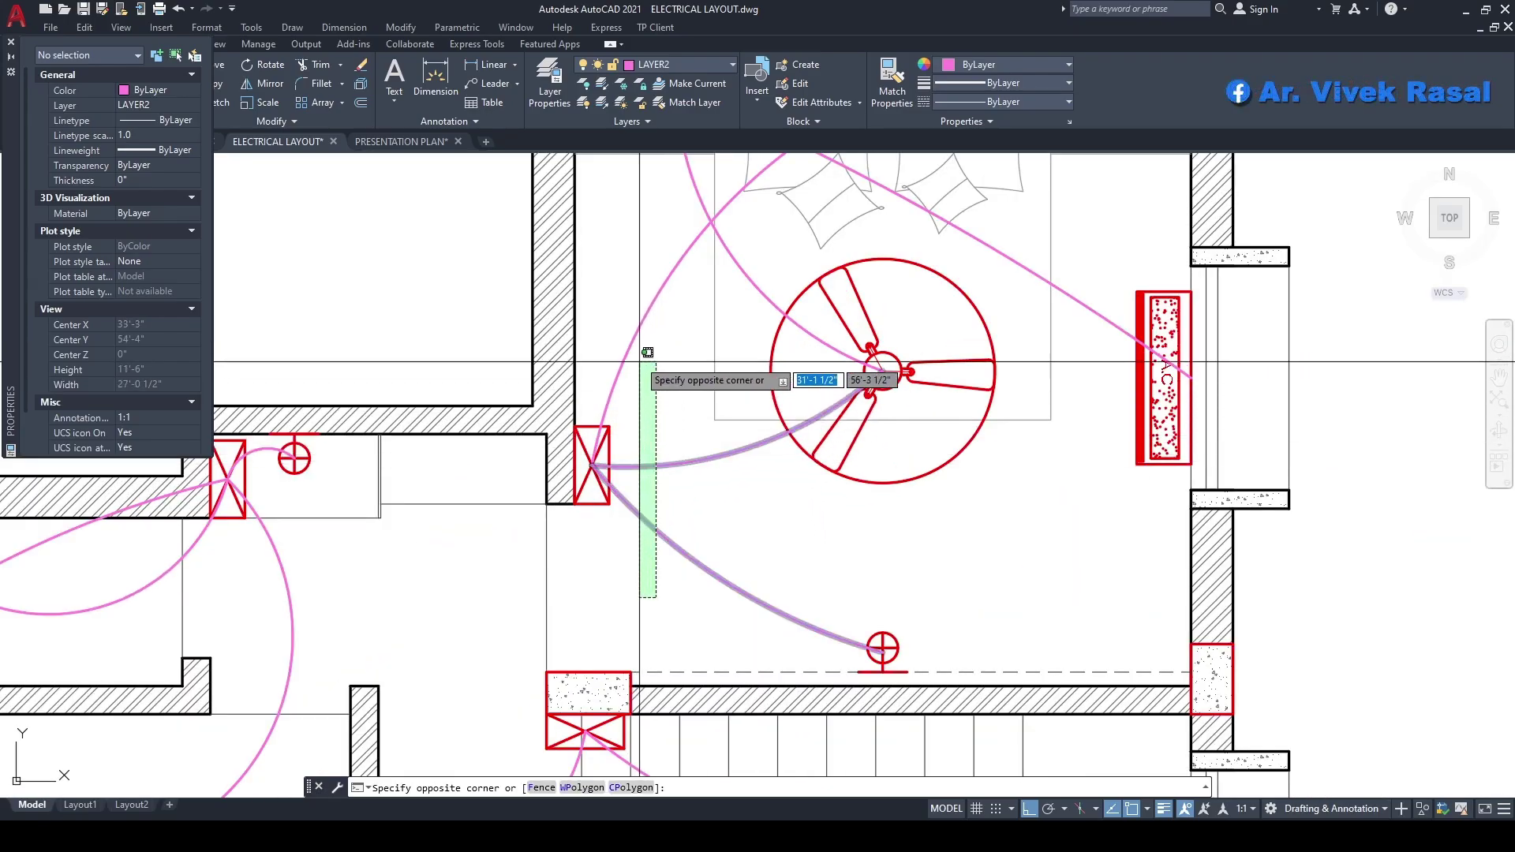
left_click(641, 356)
middle_click_drag(635, 339, 640, 425)
left_click(713, 396)
left_click(634, 332)
middle_click_drag(634, 332, 604, 474)
left_click(675, 363)
left_click(661, 363)
left_click(1079, 569)
left_click(1055, 501)
scroll(811, 314, "up", 8)
left_click(1031, 380)
left_click(783, 358)
left_click(841, 363)
type("co")
key("Return")
scroll(1255, 348, "down", 5)
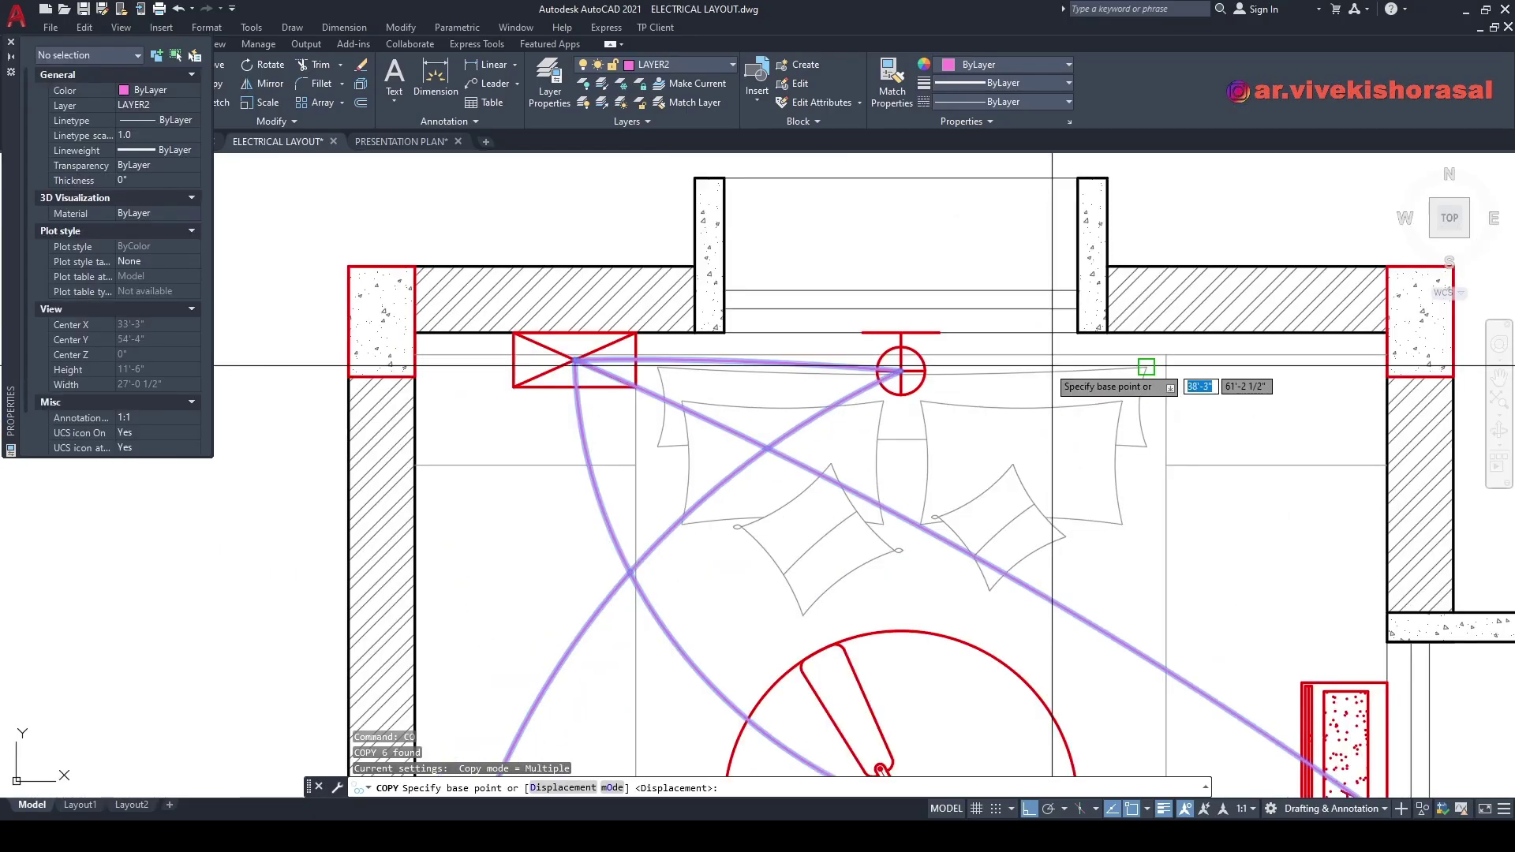
left_click(1258, 346)
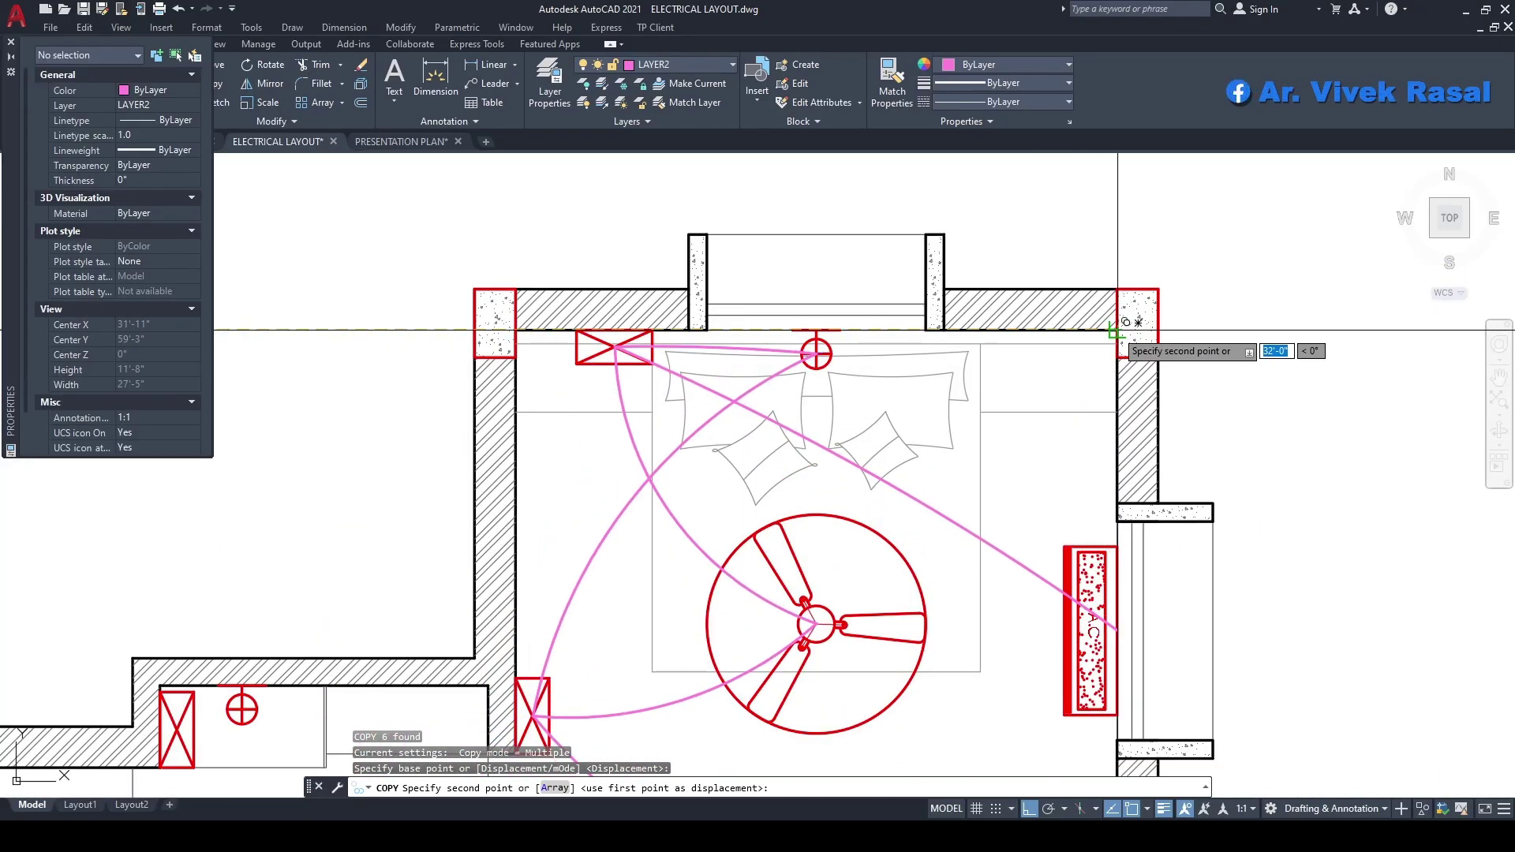
left_click(1117, 330)
key("Escape")
- Copy the four wiring arcs around the northwest rooms' crossed-box onto the same crossed-box and symbols in the eastern plan
scroll(1058, 321, "down", 2)
middle_click_drag(948, 484, 964, 371)
scroll(964, 371, "down", 2)
scroll(963, 371, "down", 2)
middle_click_drag(813, 424, 955, 431)
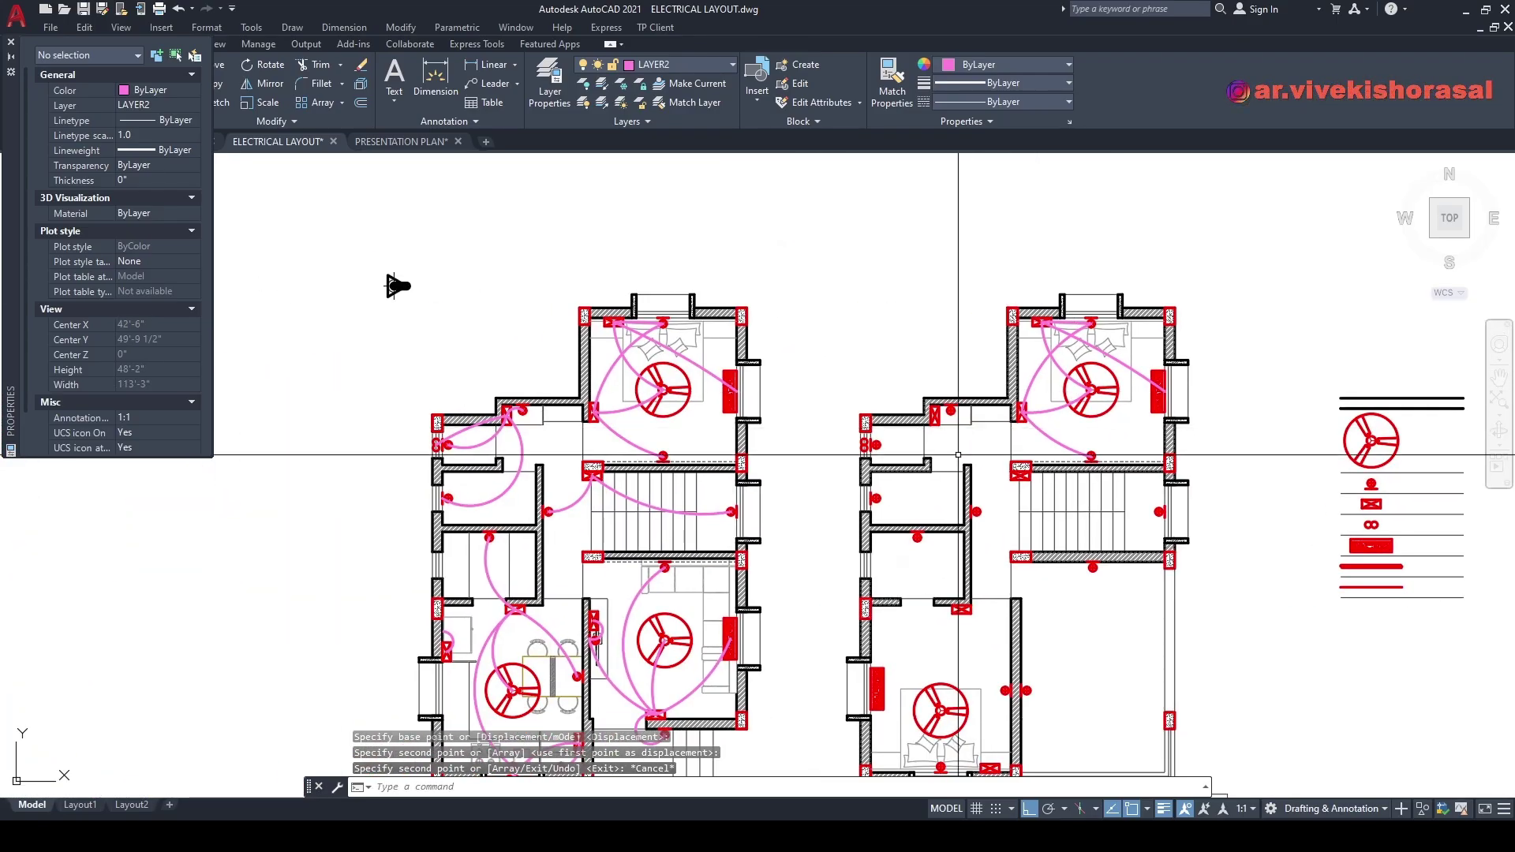
middle_click_drag(575, 542, 646, 570)
scroll(537, 448, "up", 8)
scroll(860, 379, "up", 6)
left_click(885, 405)
left_click(817, 355)
left_click(982, 391, "shift")
left_click(928, 355, "shift")
type("co")
key("Return")
scroll(880, 430, "down", 4)
left_click(823, 299)
scroll(781, 371, "down", 6)
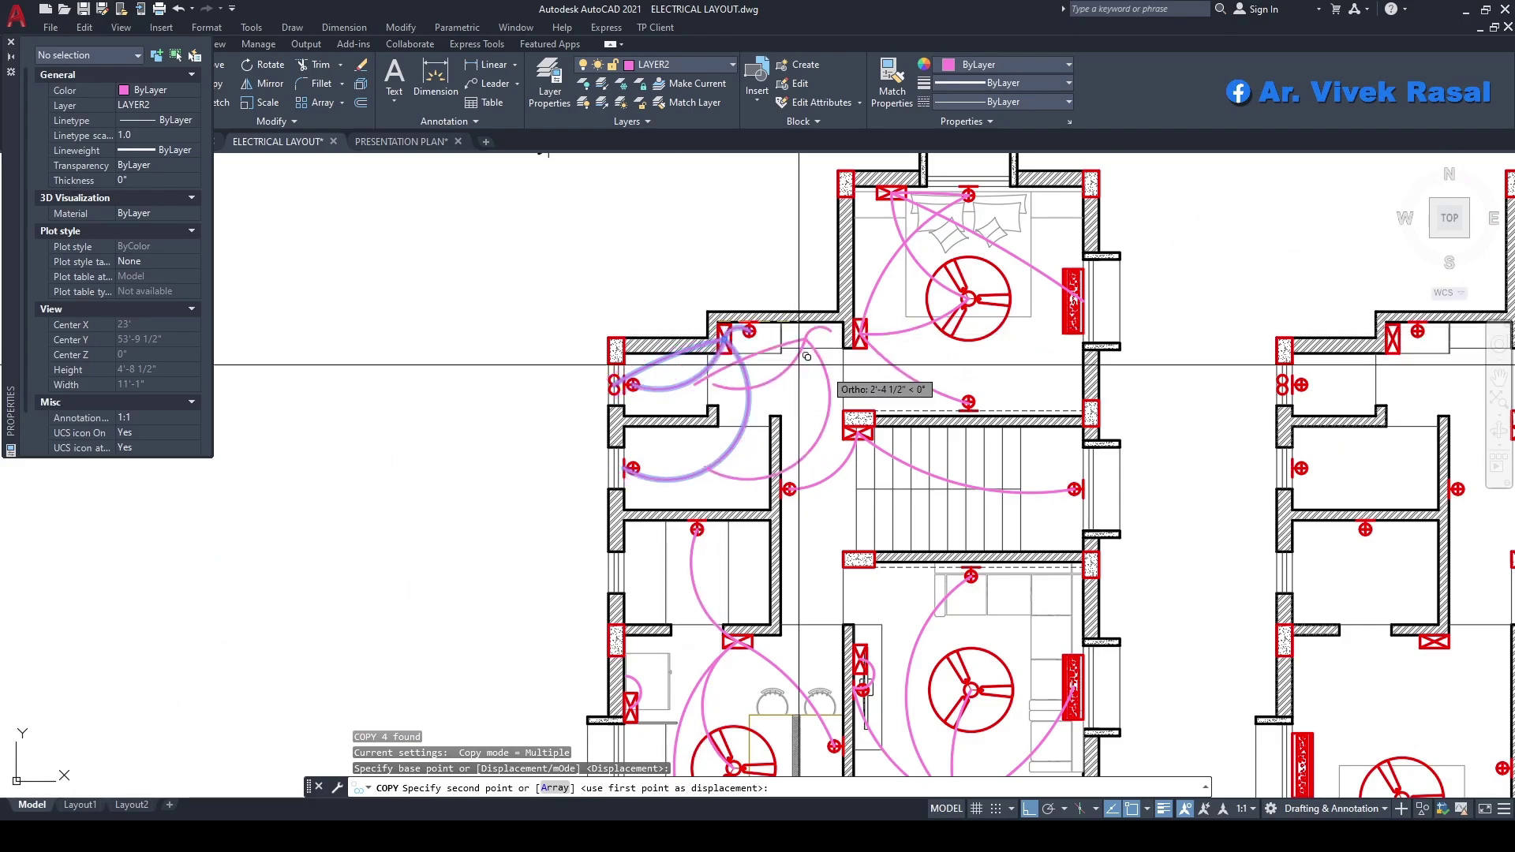
scroll(1220, 331, "up", 5)
left_click(1154, 215)
scroll(1074, 265, "down", 3)
key("Escape")
- Draw upward-bulging arcs linking the eastern plan's stair crossed-box to the circled crosses on the walls west and east of the stairs
mouse_move(1012, 491)
middle_mouse_down()
mouse_move(945, 457)
mouse_move(829, 454)
middle_mouse_up()
middle_click_drag(927, 492, 884, 465)
type("a")
key("Return")
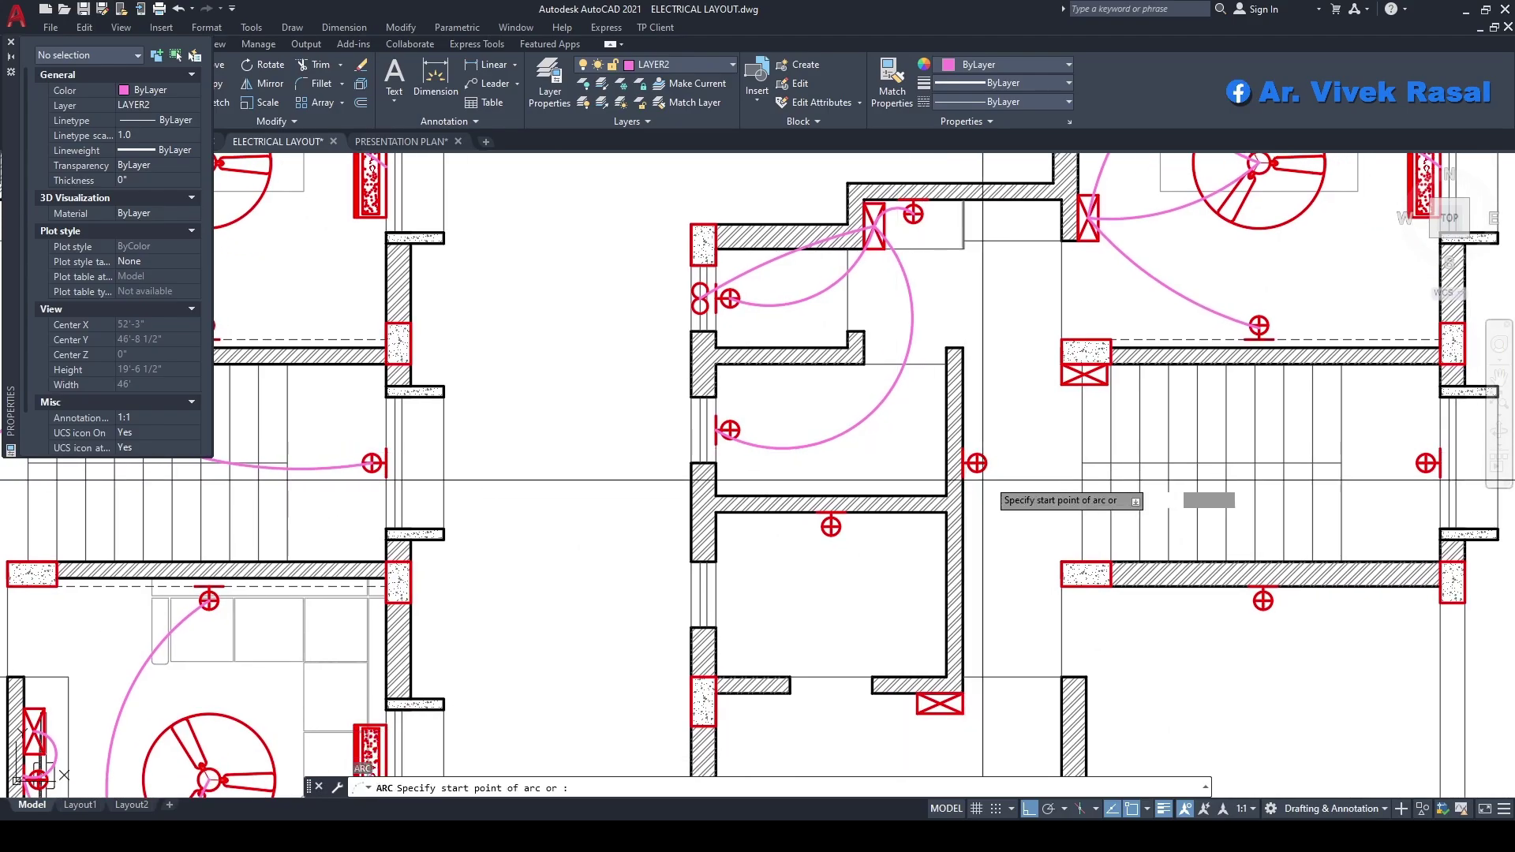
scroll(980, 477, "up", 2)
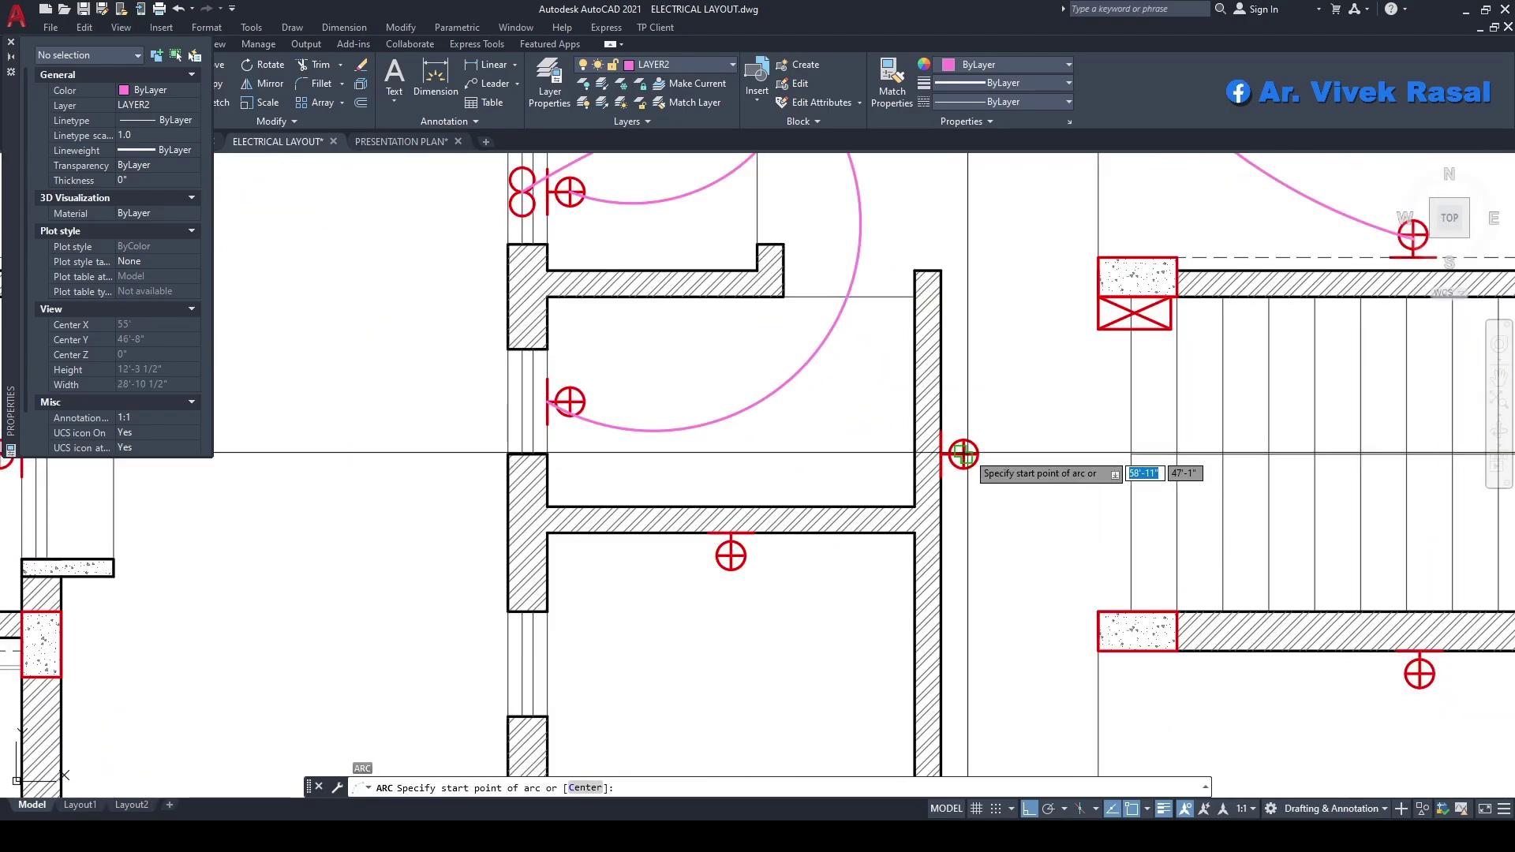
left_click(1131, 315)
scroll(1131, 315, "down", 4)
scroll(913, 388, "up", 3)
key("Return")
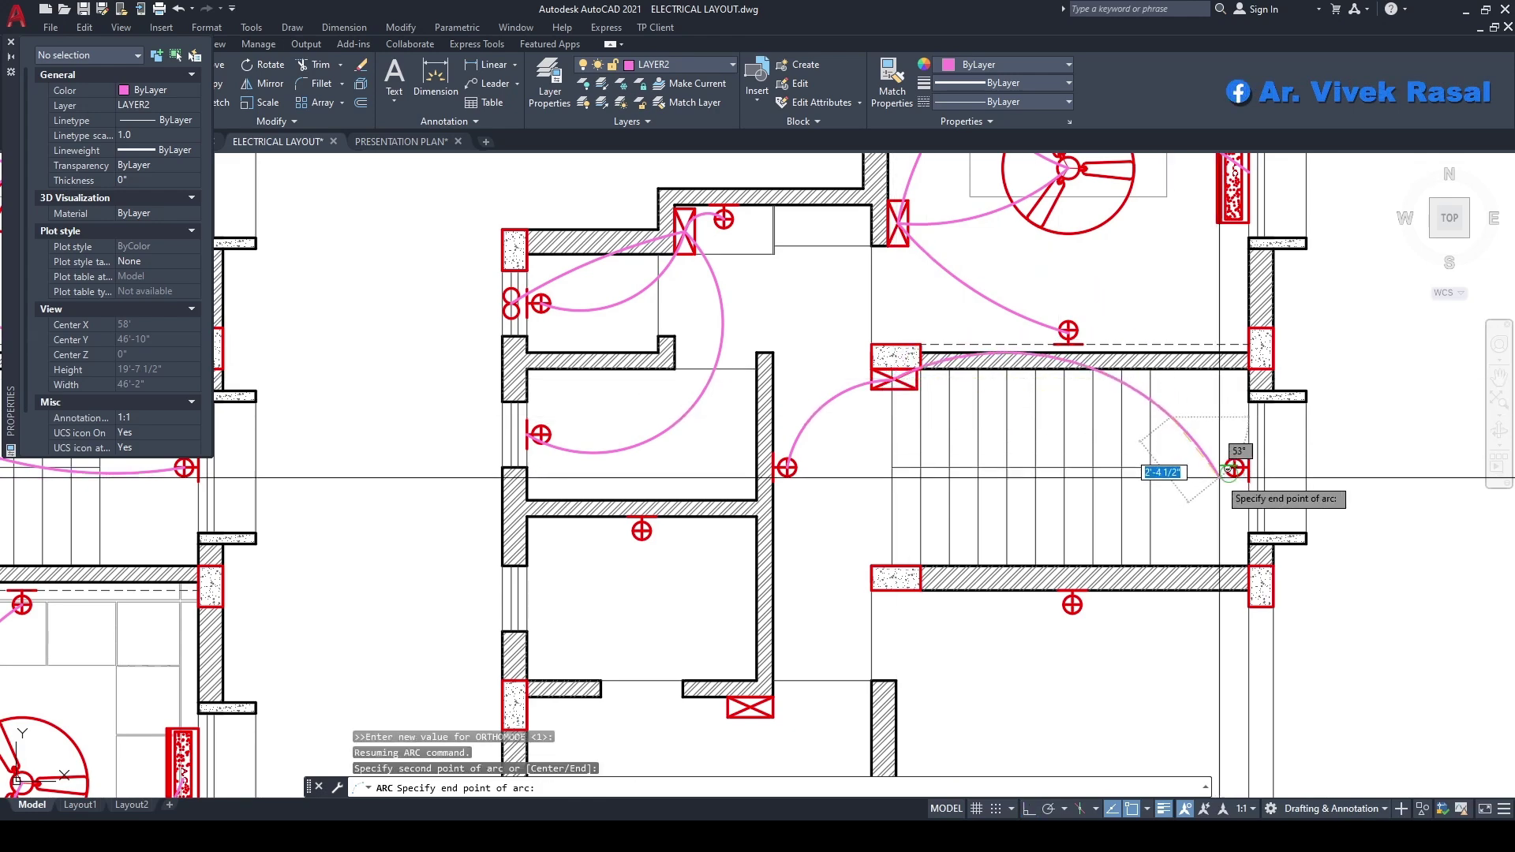
scroll(971, 359, "up", 2)
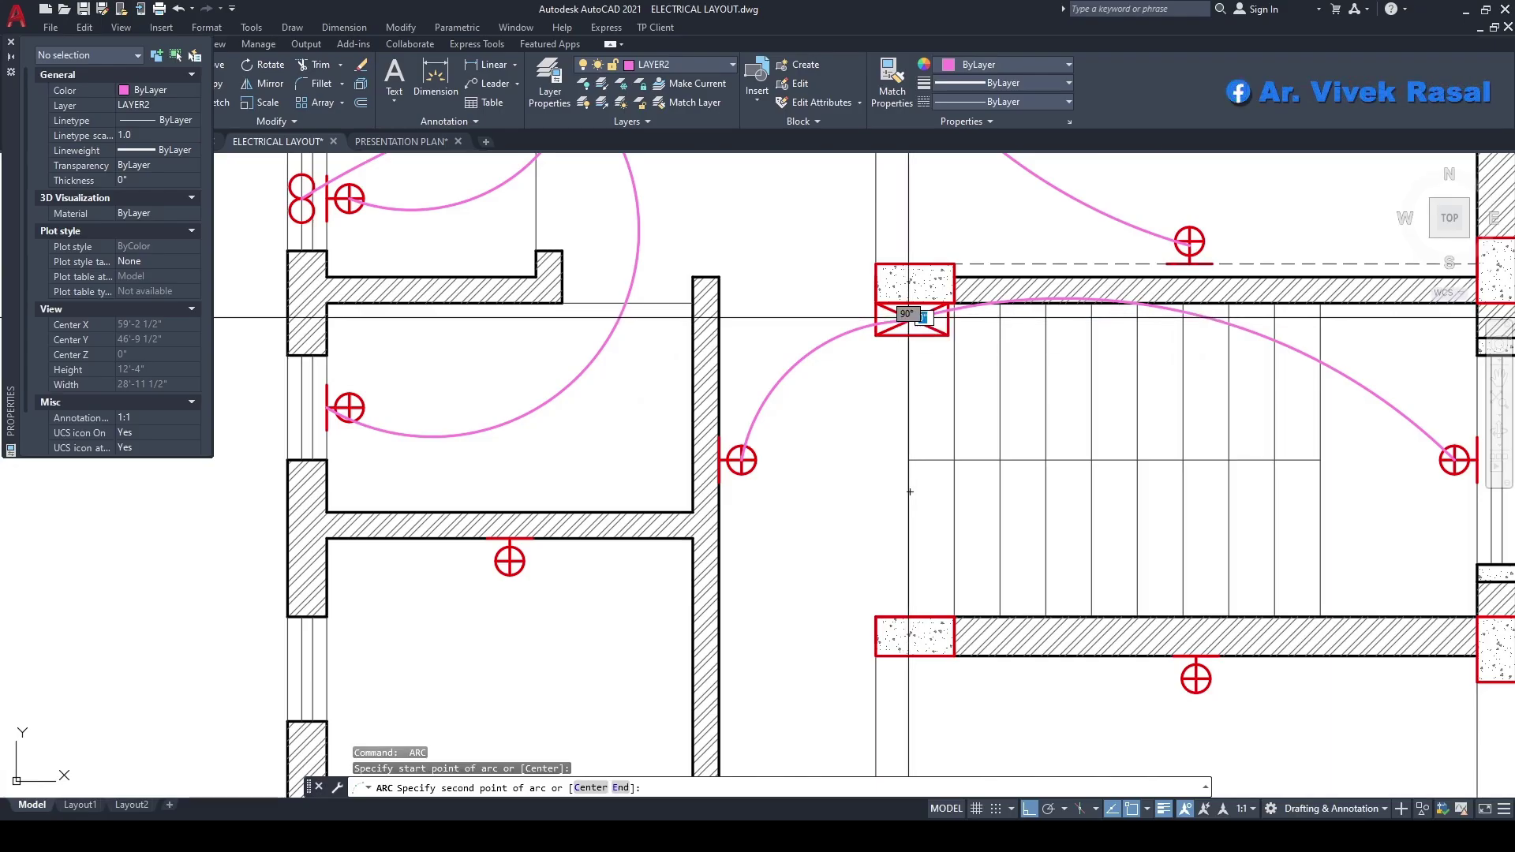
- Draw a southwest-bulging arc from the stair crossed-box to the circled cross below the stair's south wall
middle_click_drag(931, 437, 865, 363)
scroll(898, 422, "up", 2)
key("F8")
scroll(922, 446, "down", 2)
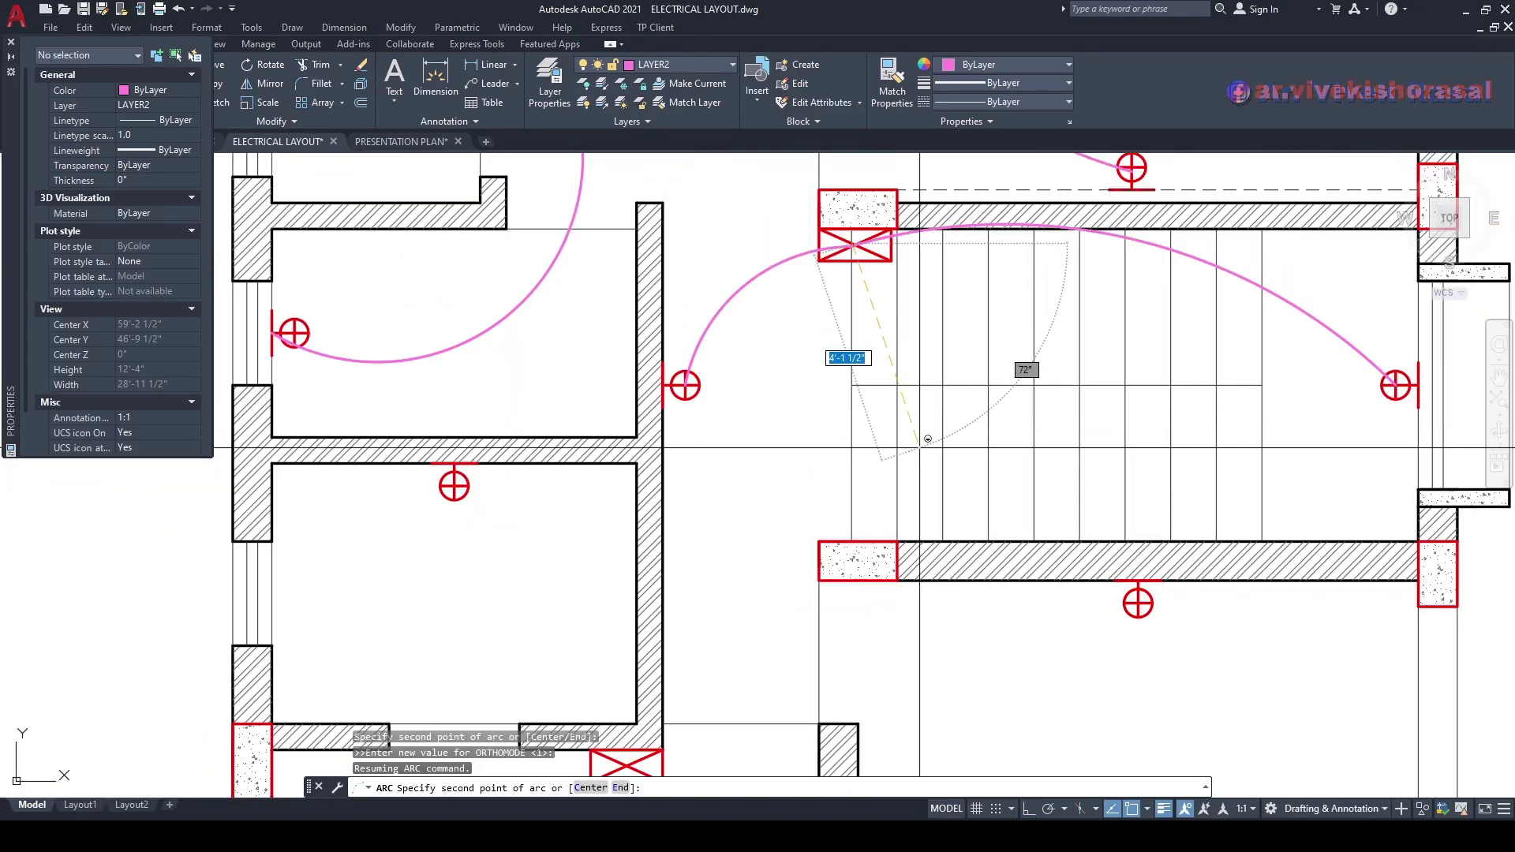
left_click(927, 439)
scroll(1141, 593, "up", 2)
left_click(1145, 592)
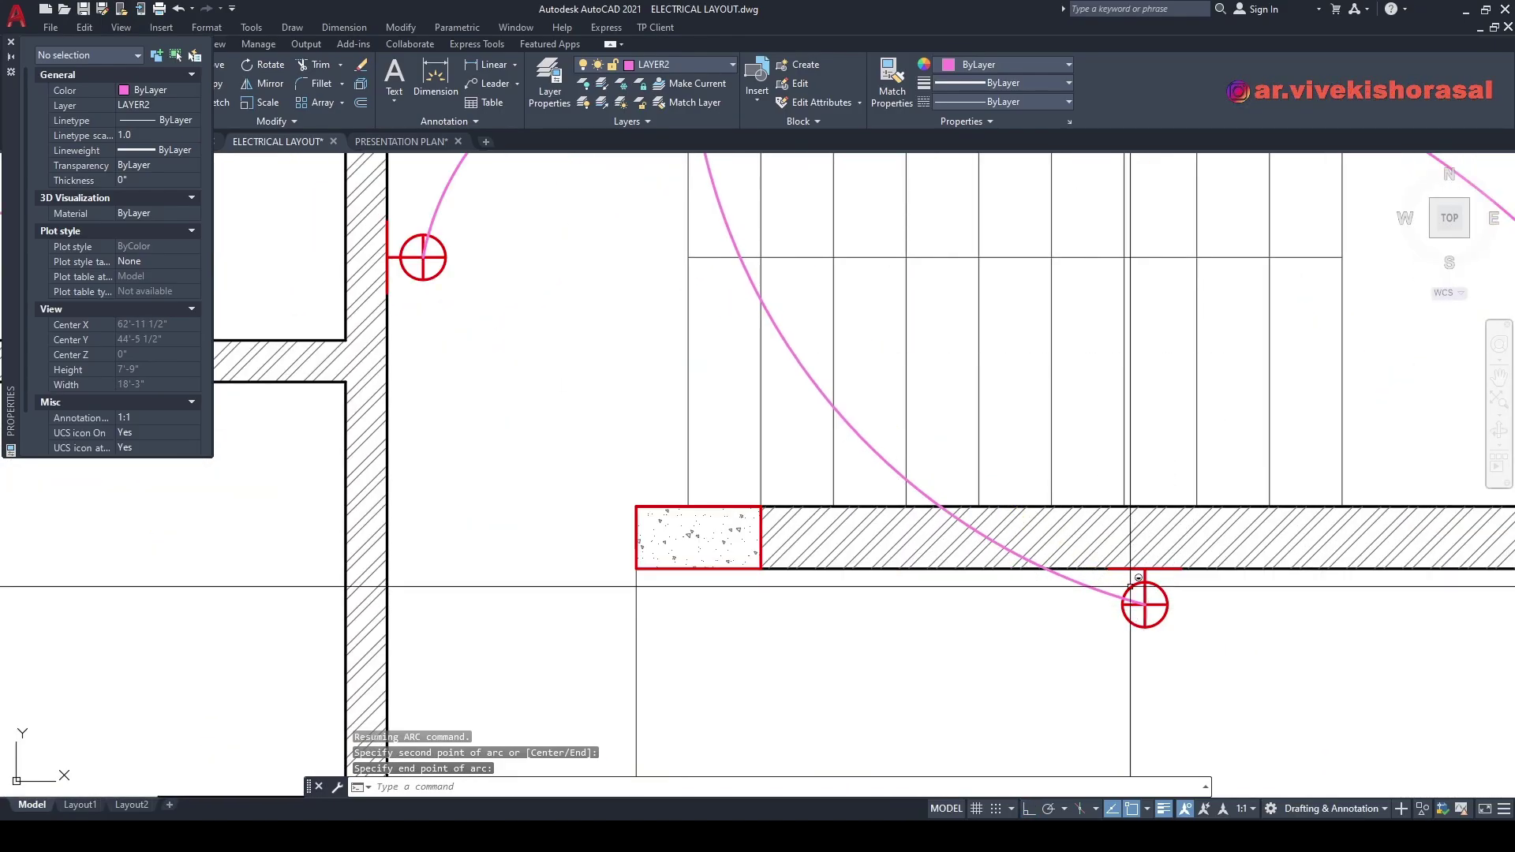
- Draw an east-bulging arc from the stair crossed-box to the circled cross on the outer face of the southern bedroom's east wall
scroll(1145, 600, "down", 3)
scroll(917, 297, "up", 2)
key("Return")
middle_click_drag(925, 461, 958, 257)
key("F8")
left_click(992, 429)
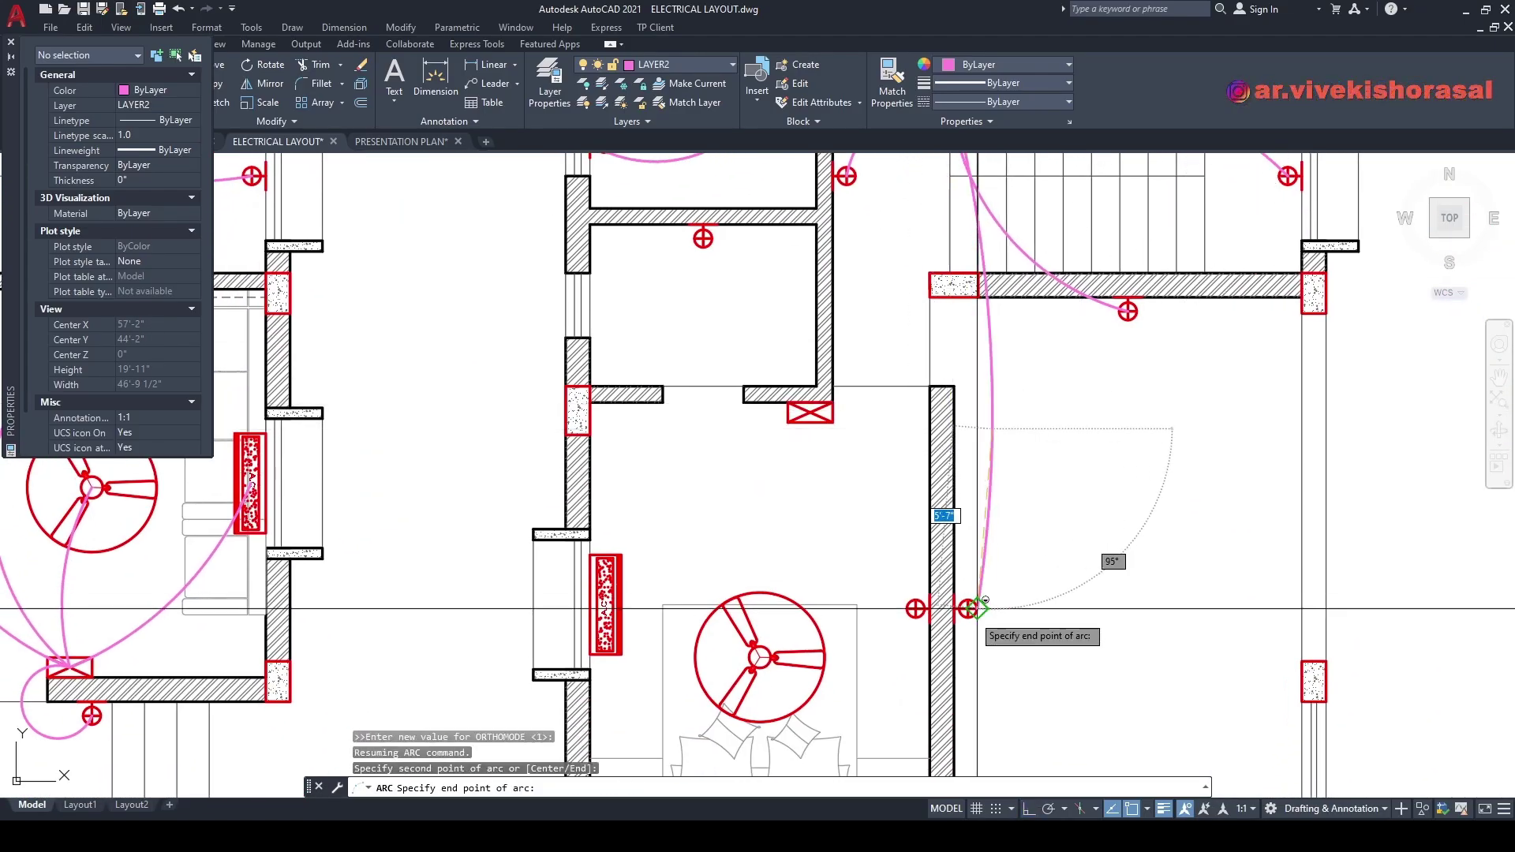
scroll(978, 607, "up", 2)
key("Escape")
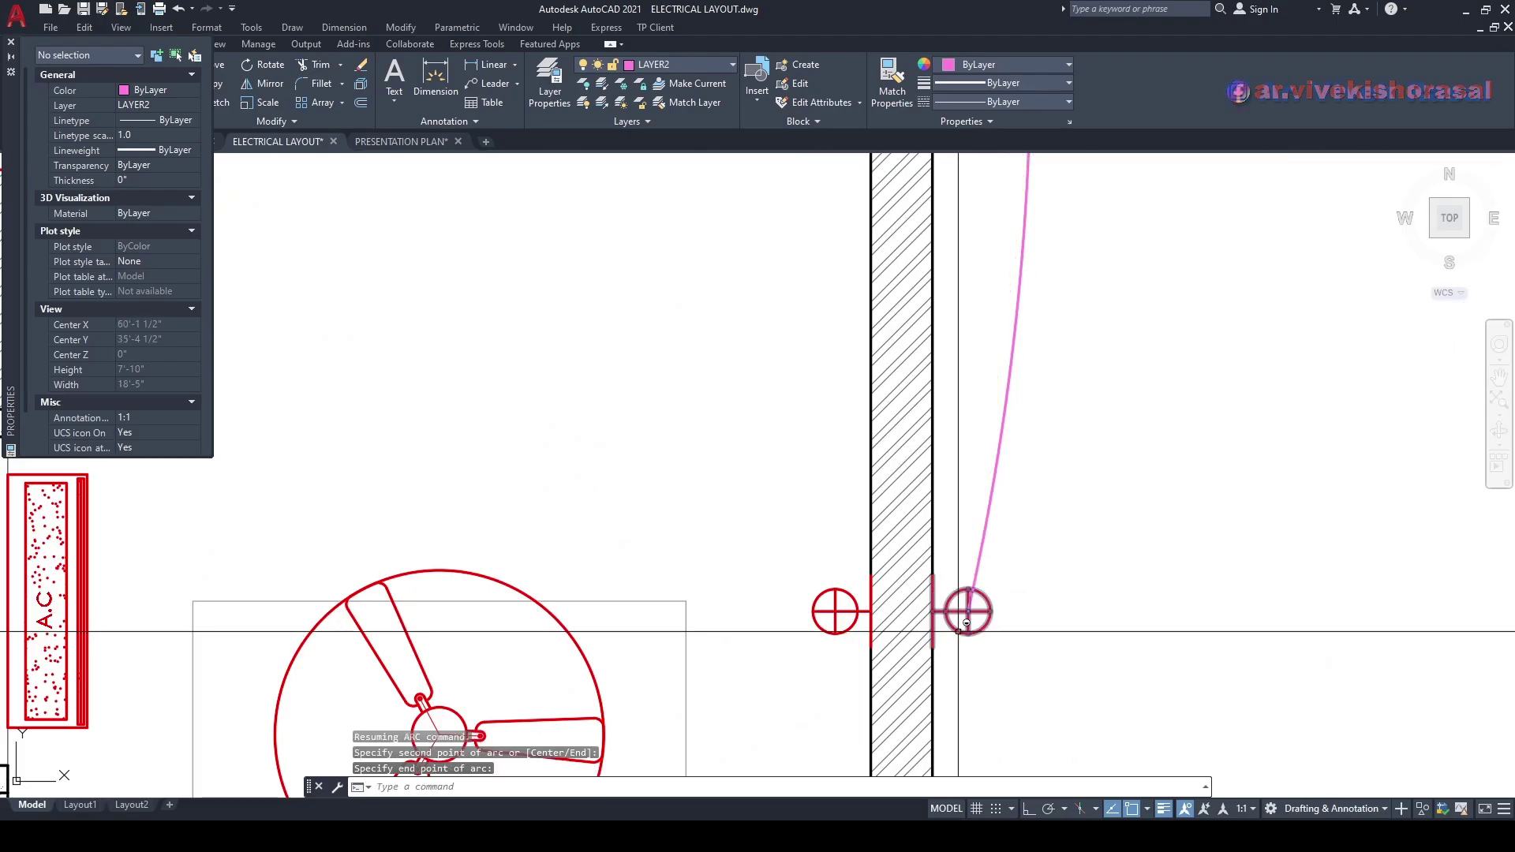
- Stretch the midpoint of the arc to the circled cross below the stairs so that it bulges slightly northeast
scroll(979, 607, "down", 5)
scroll(966, 476, "up", 4)
left_click(944, 497)
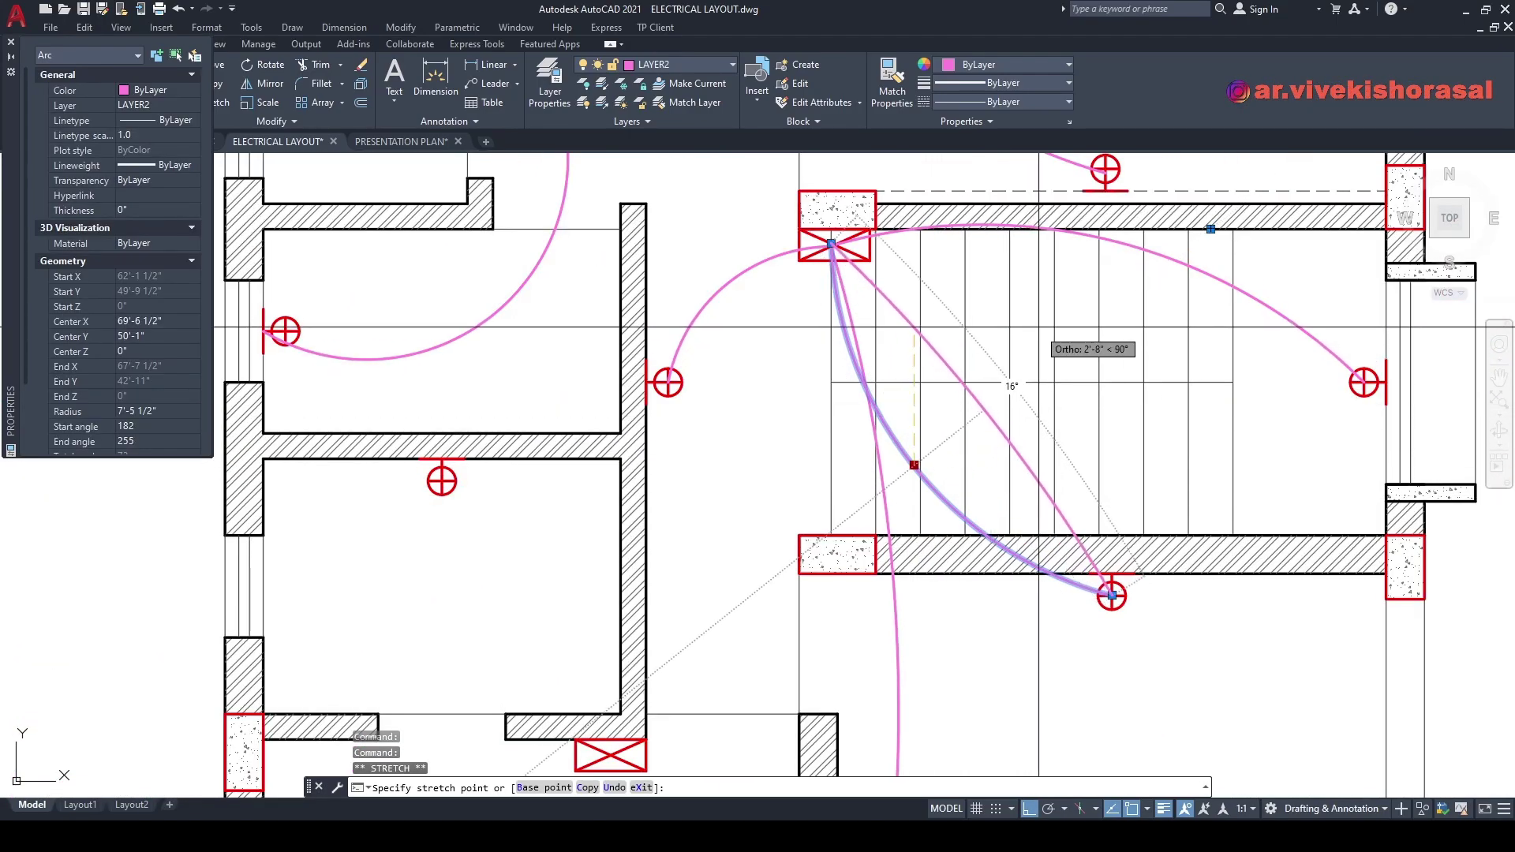
key("Escape")
key("Escape")
scroll(1053, 403, "down", 3)
scroll(1052, 404, "up", 2)
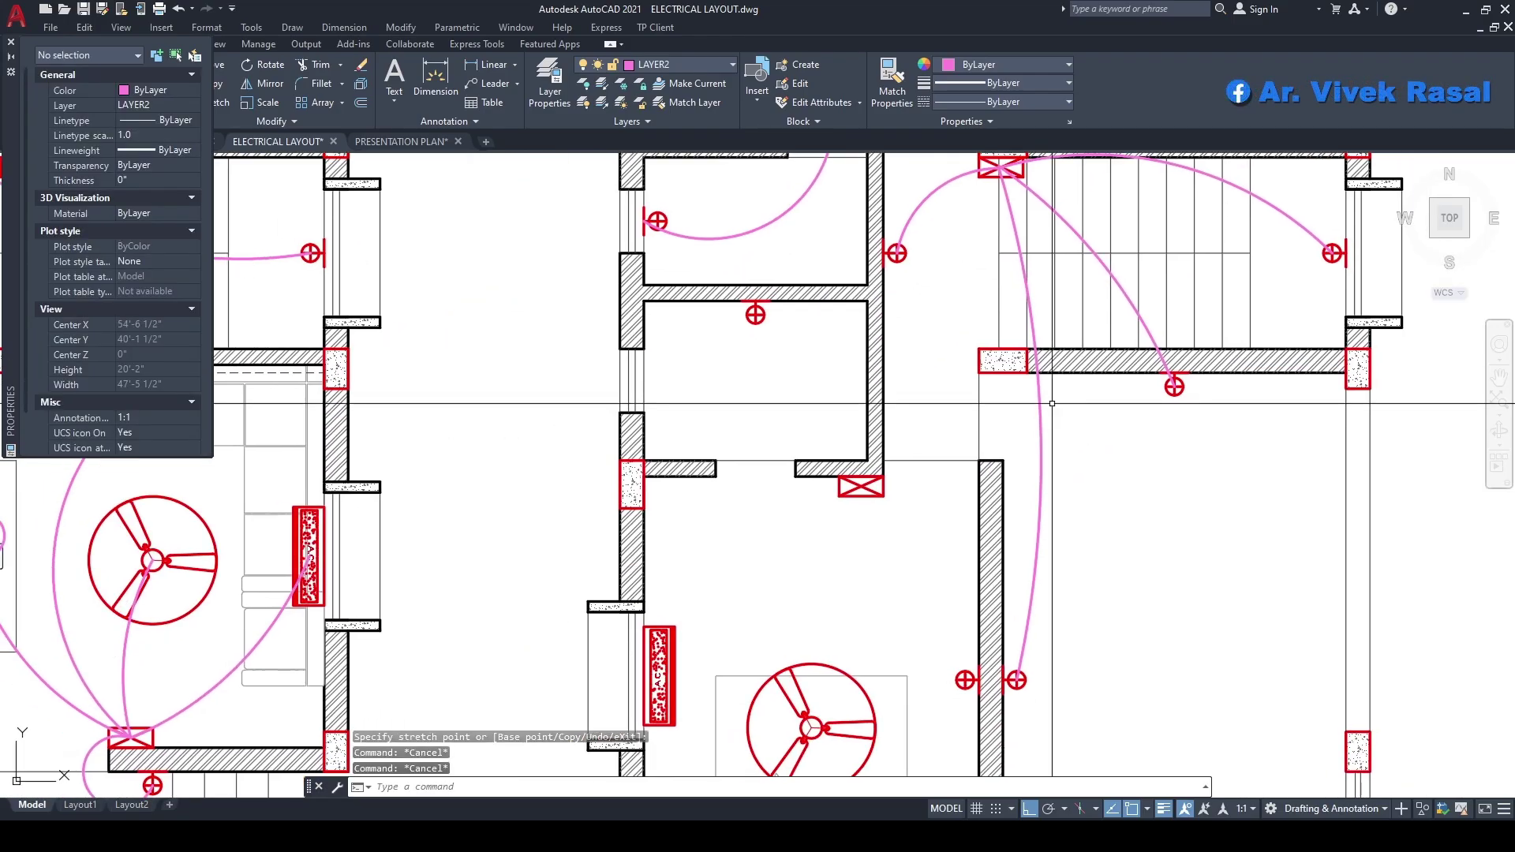
key("Escape")
scroll(979, 442, "down", 2)
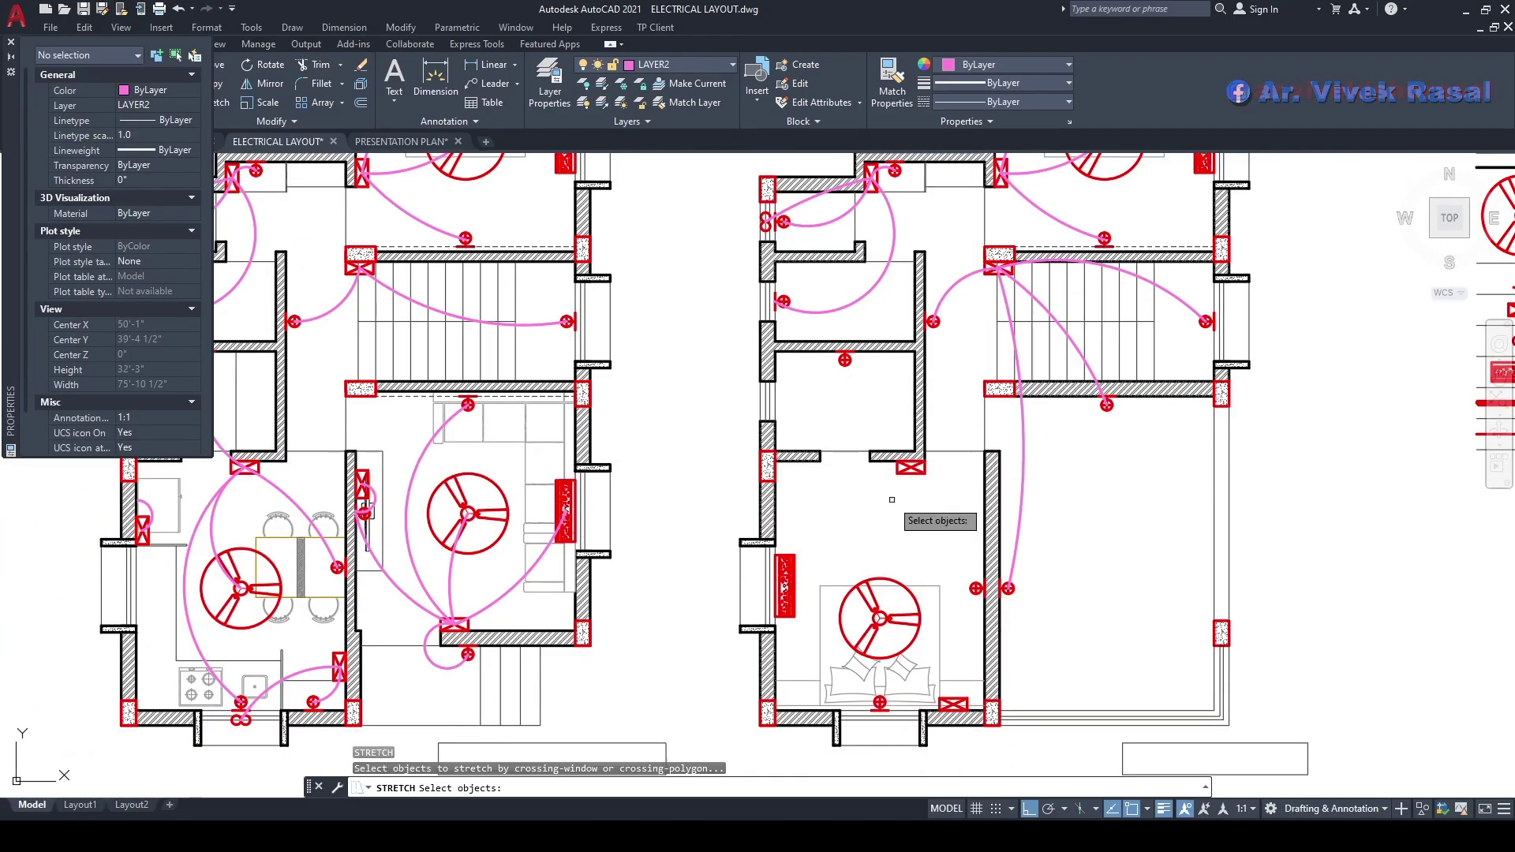
scroll(937, 530, "up", 3)
key("Escape")
key("Escape")
- Draw a west-bulging arc from the southern bedroom's north-wall crossed-box to the circled cross on the small room's north wall
key("Return")
scroll(977, 496, "up", 4)
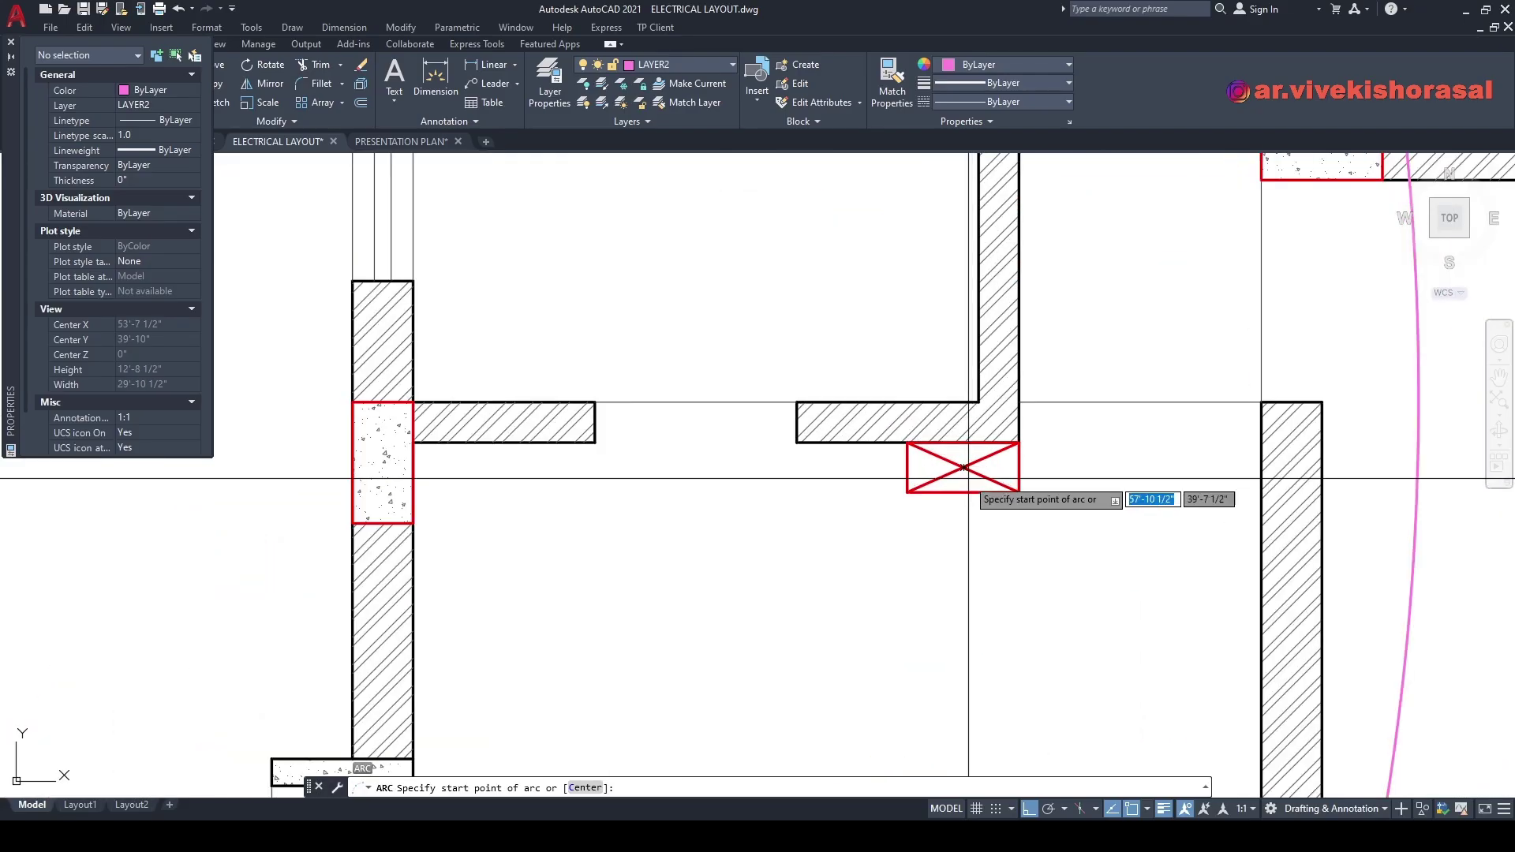
left_click(963, 469)
middle_click_drag(945, 470, 1060, 590)
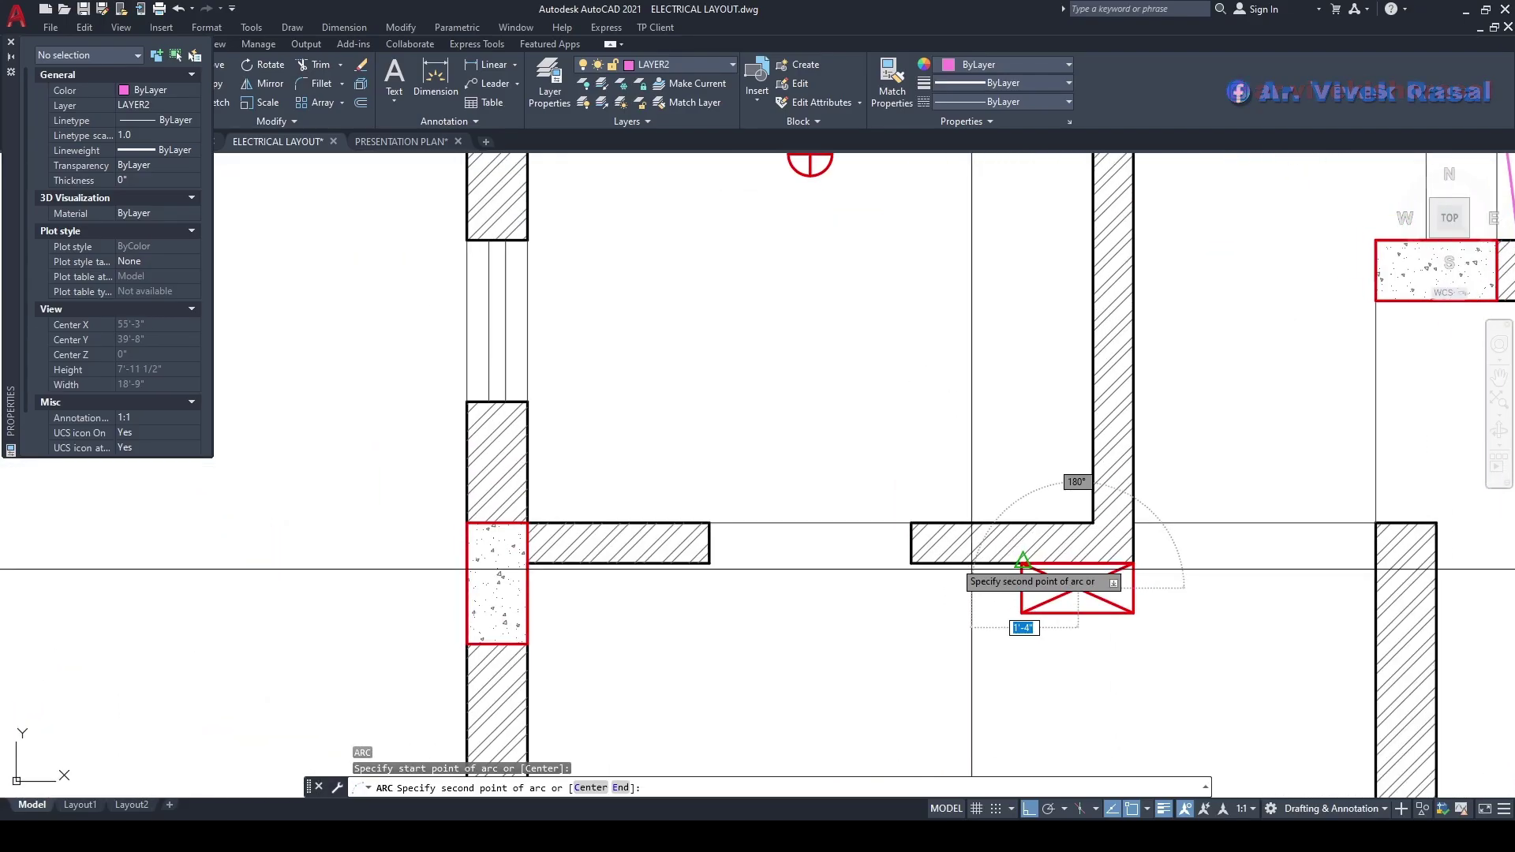
key("F8")
left_click(828, 531)
scroll(838, 328, "down", 4)
scroll(845, 320, "up", 4)
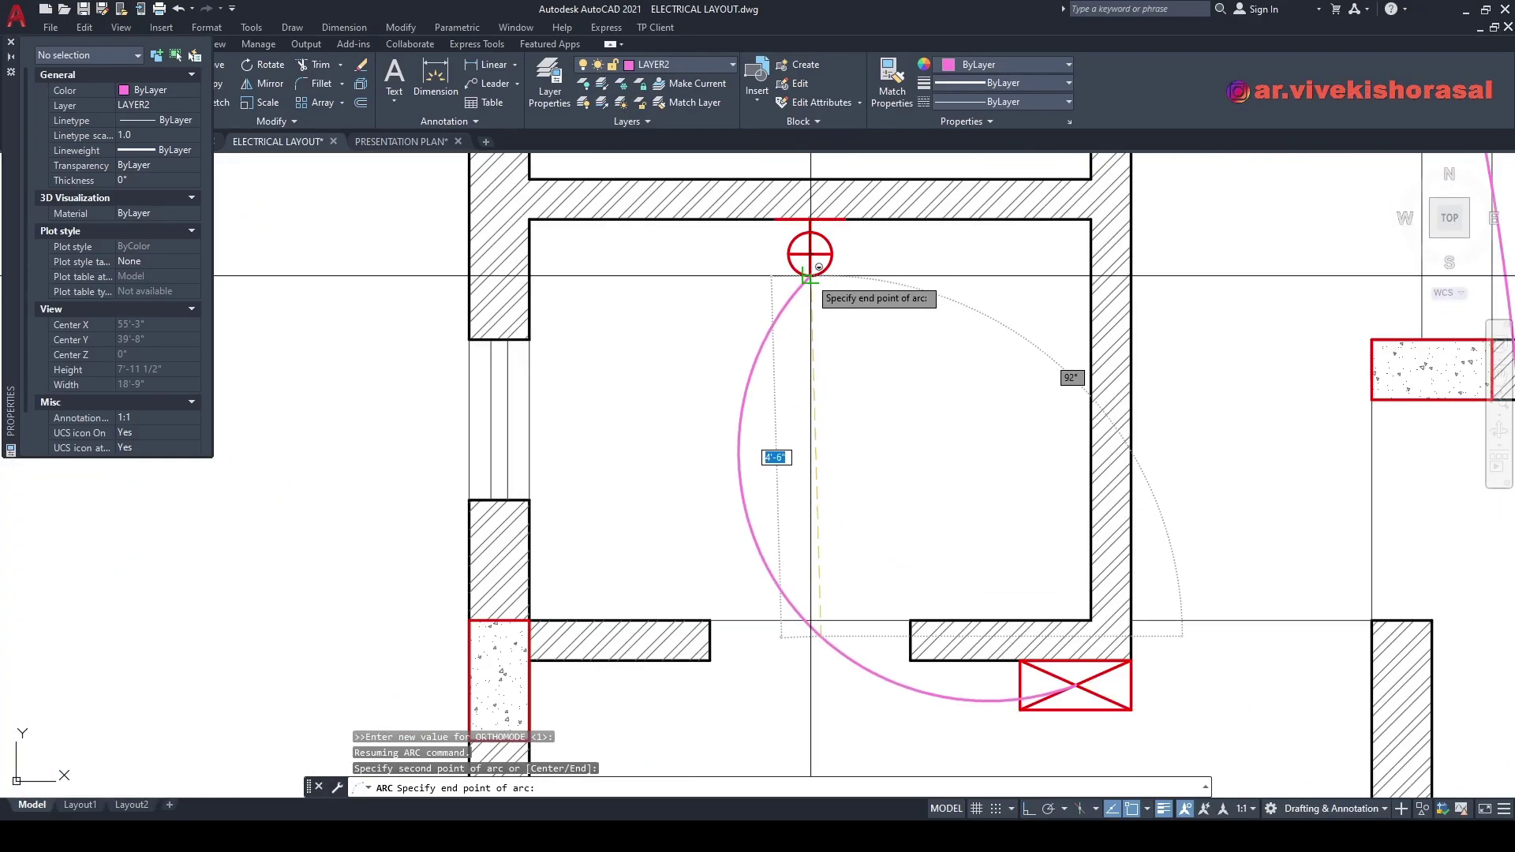
left_click(811, 262)
- Draw a west-bulging arc from the southern bedroom's north-wall crossed-box to the hub of the ceiling fan
scroll(813, 265, "down", 4)
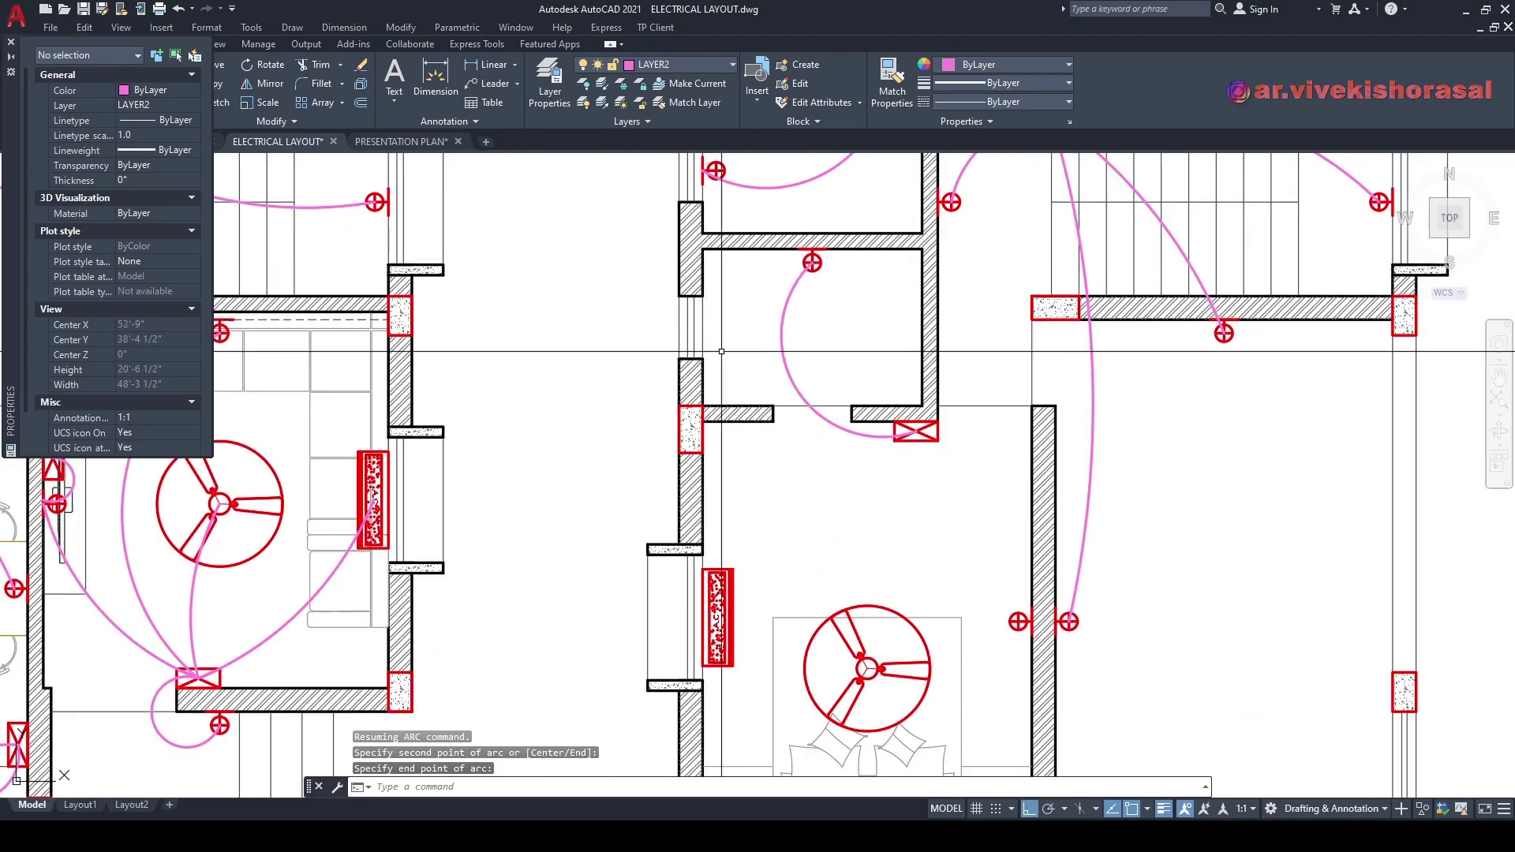
scroll(721, 352, "down", 3)
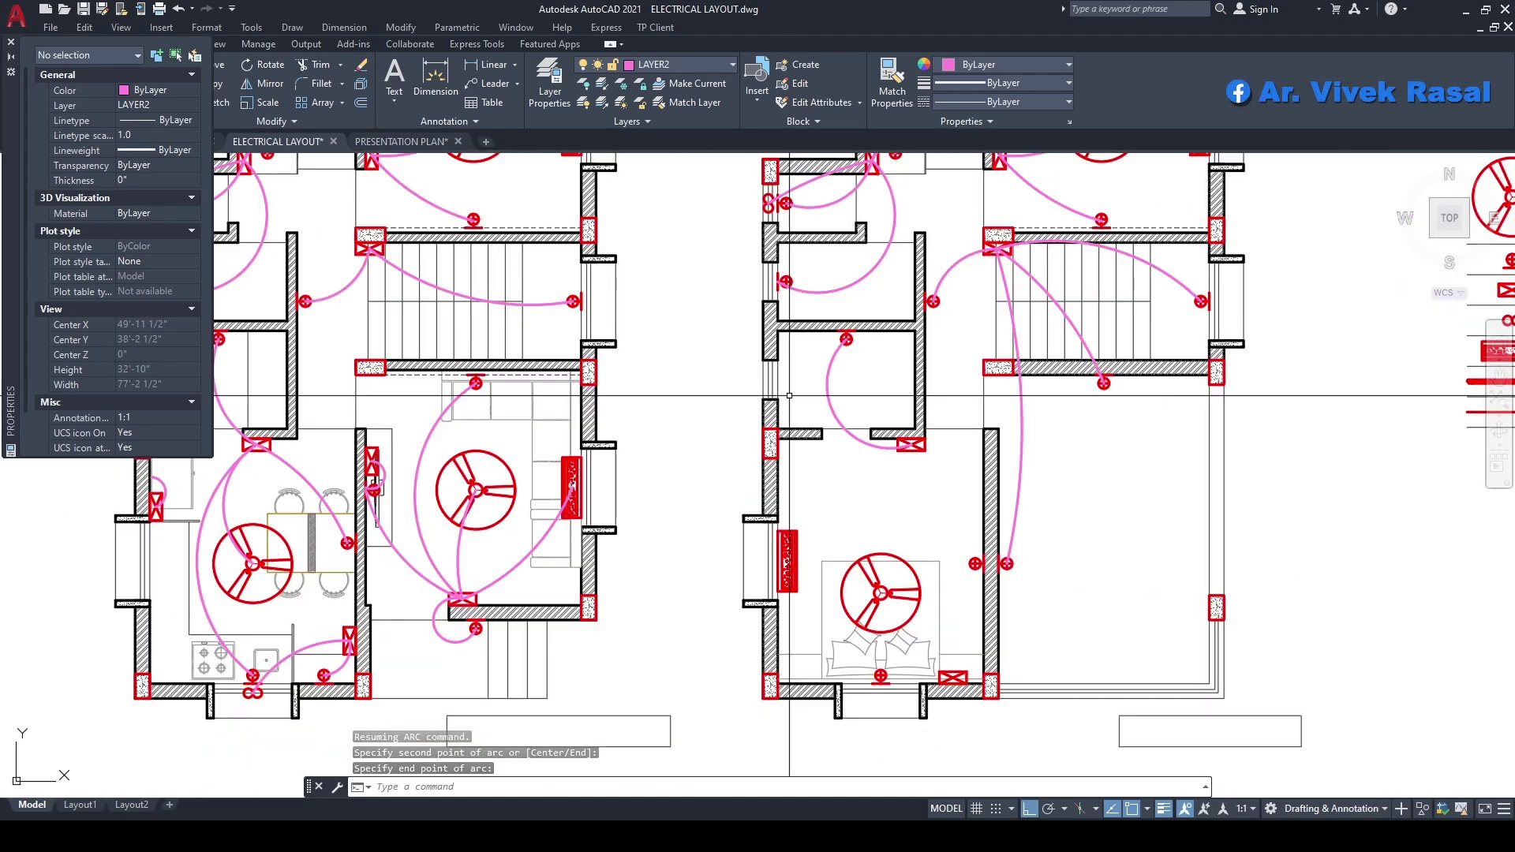
scroll(790, 395, "up", 3)
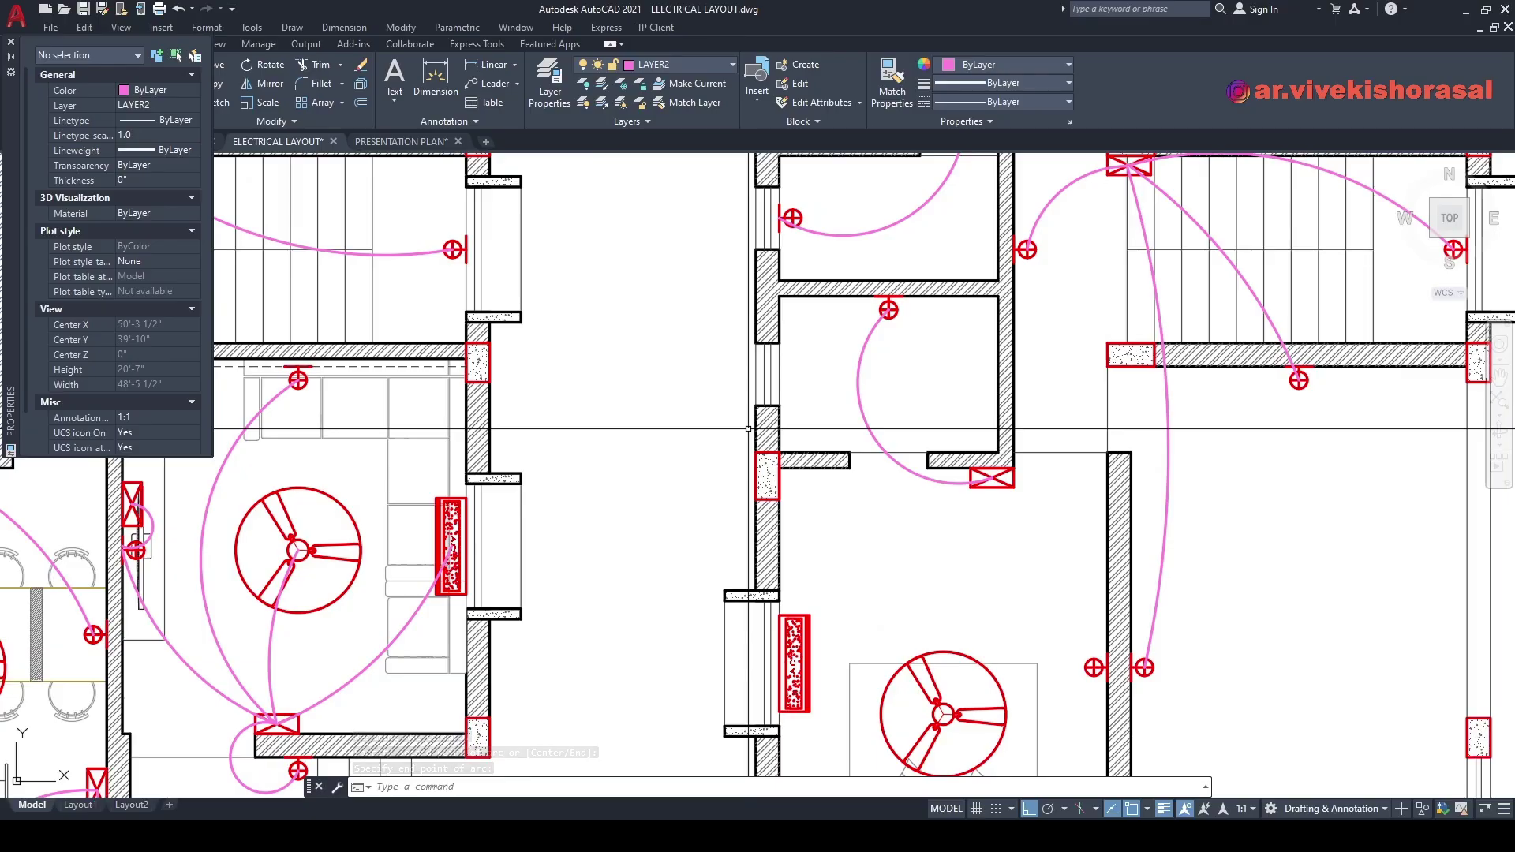
scroll(799, 448, "down", 3)
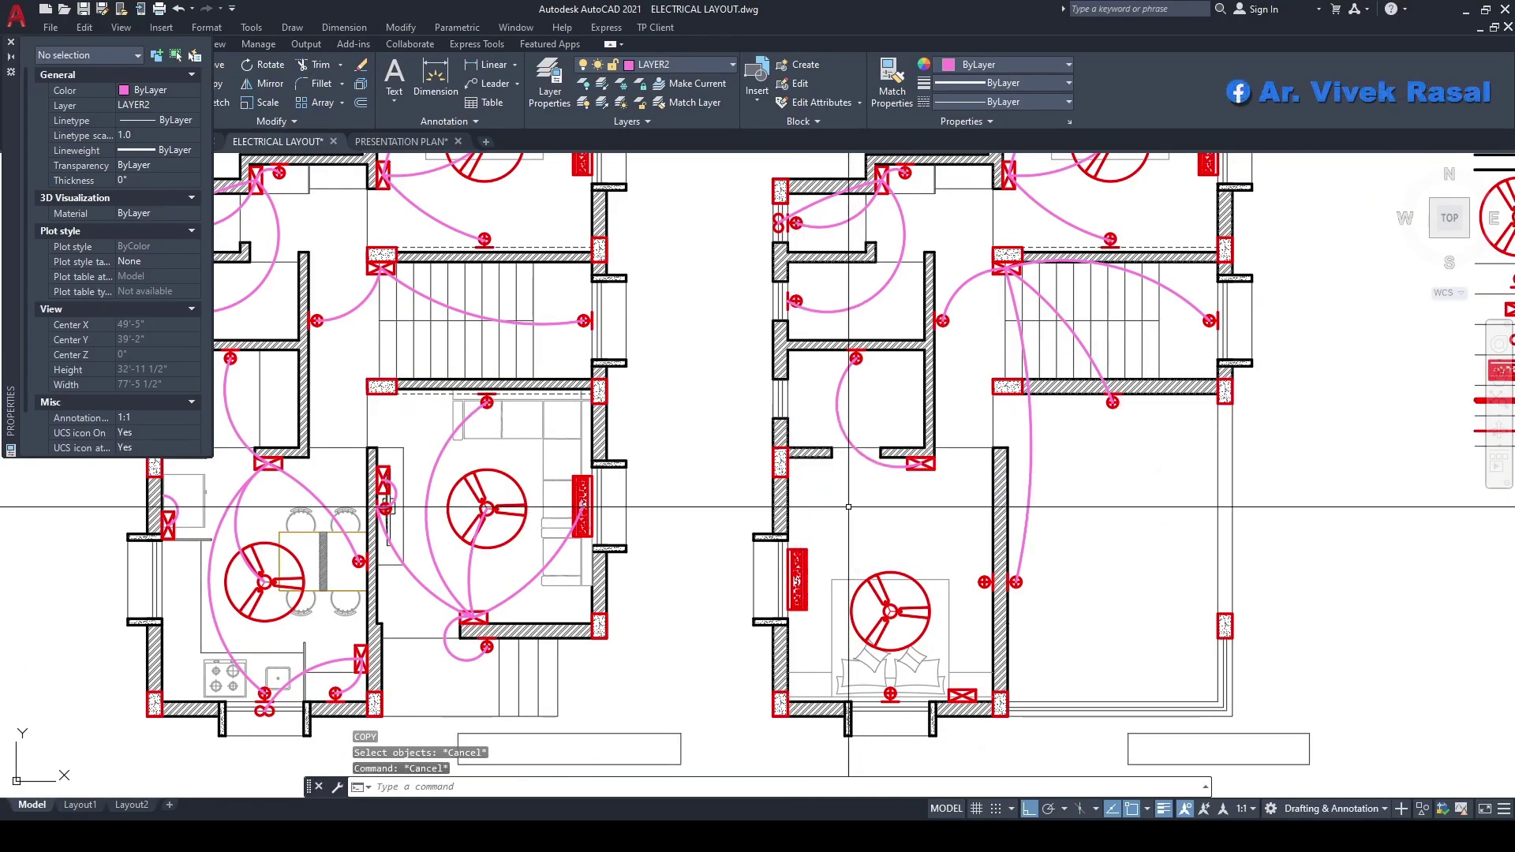
type("a")
key("Return")
scroll(906, 384, "up", 4)
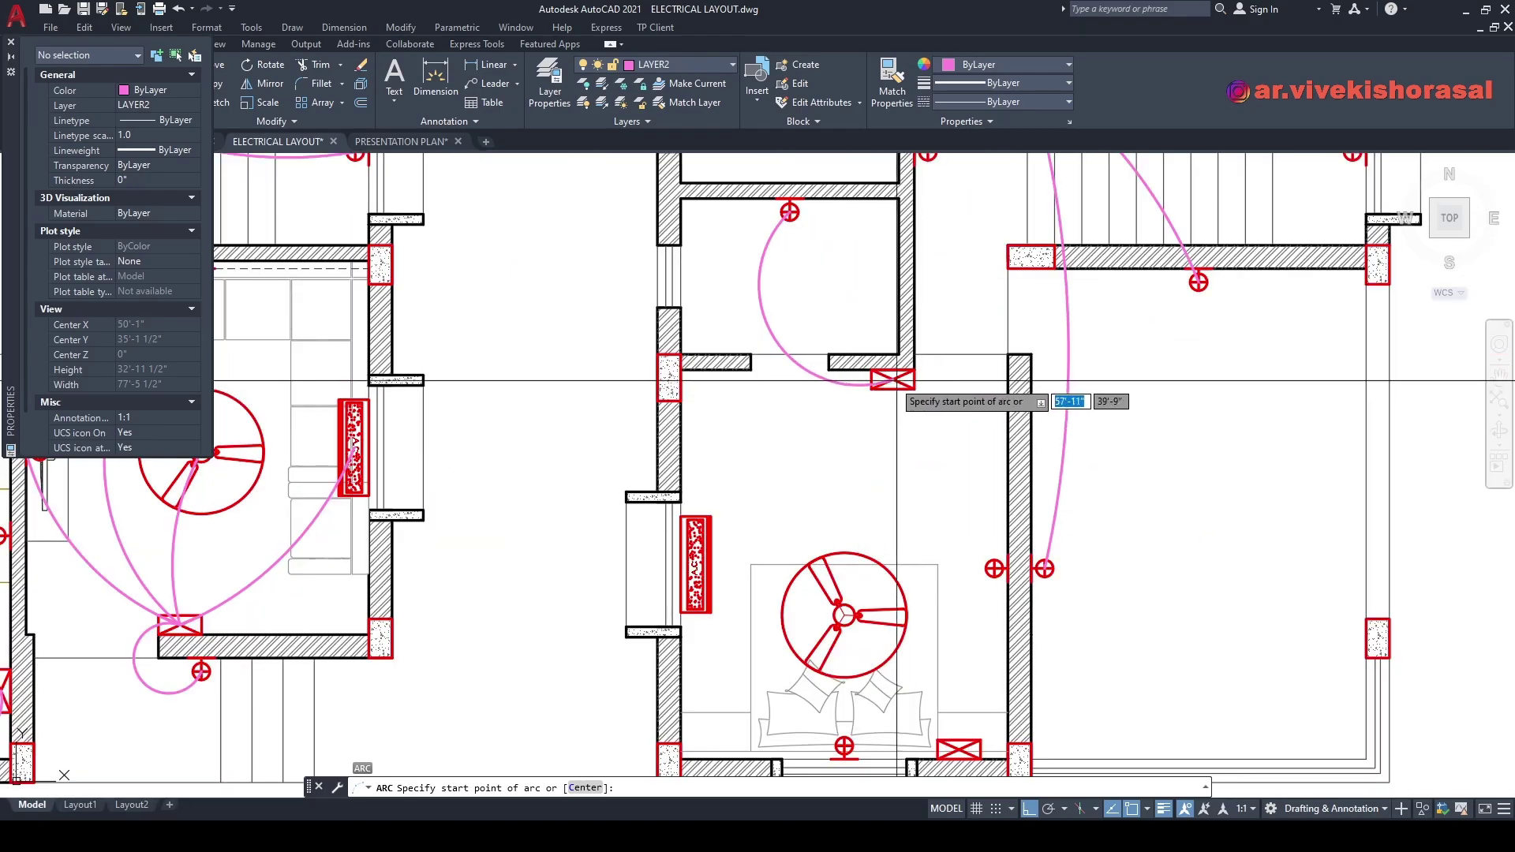
key("F8")
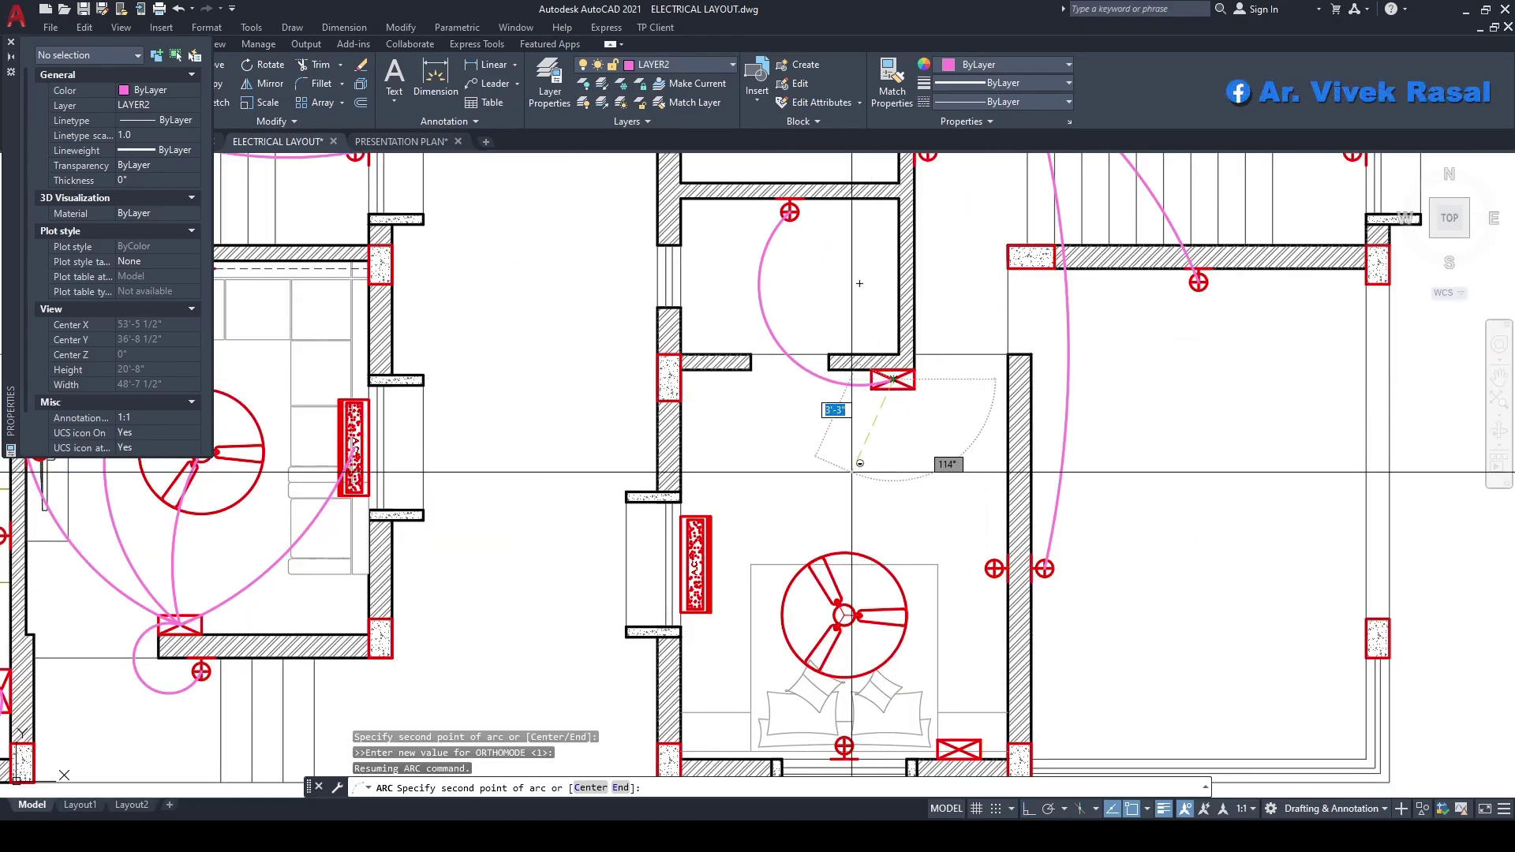
left_click(854, 471)
scroll(828, 644, "up", 4)
left_click(860, 537)
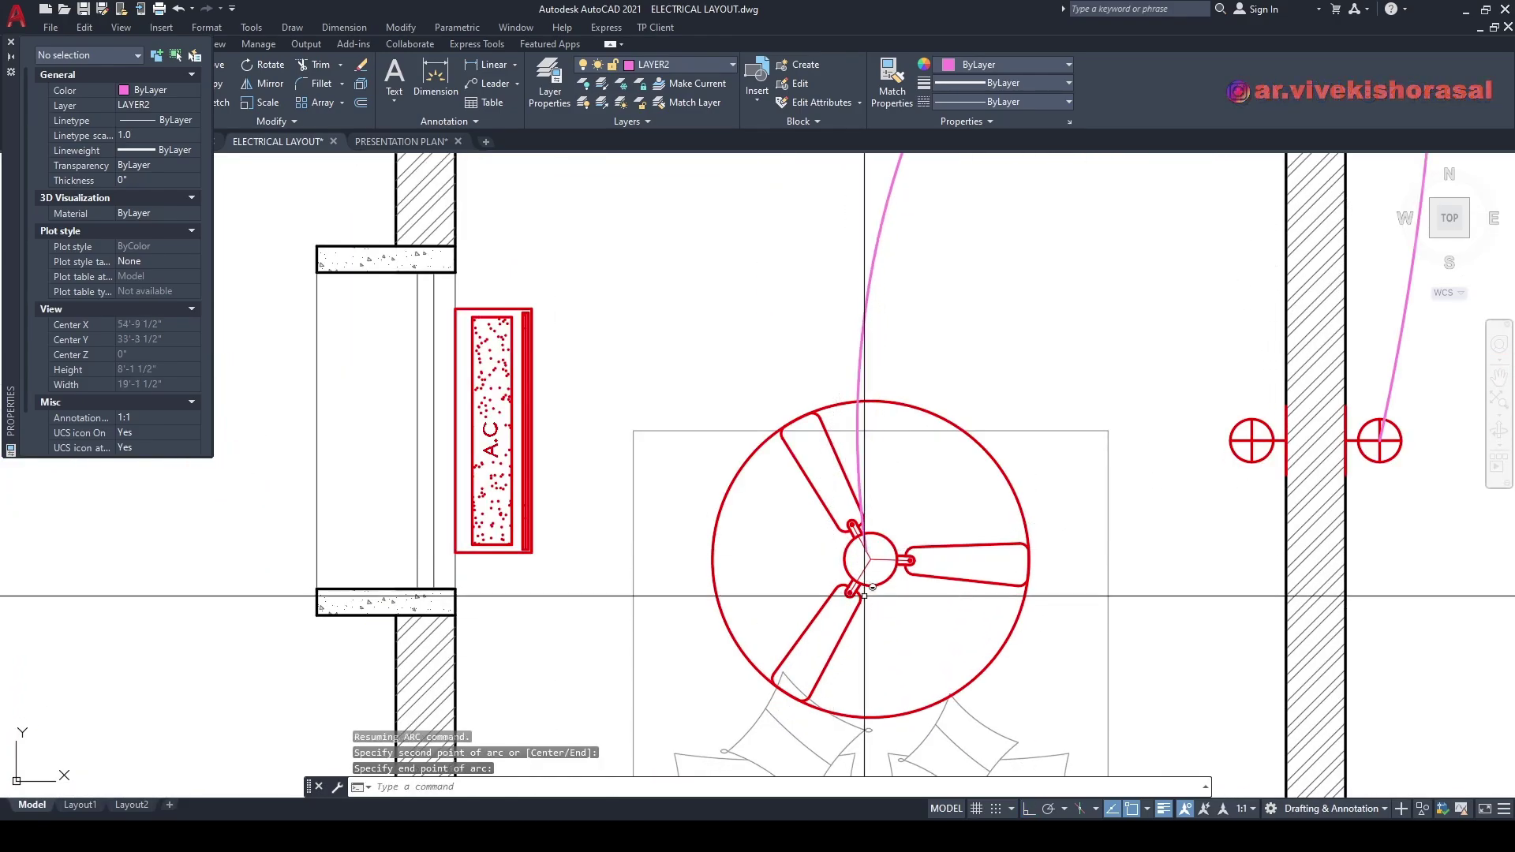
- Draw a northeast-bulging arc from the same crossed-box to the circled cross on the inner face of the bedroom's east wall
scroll(928, 411, "down", 4)
scroll(934, 373, "up", 2)
key("space")
left_click(913, 309)
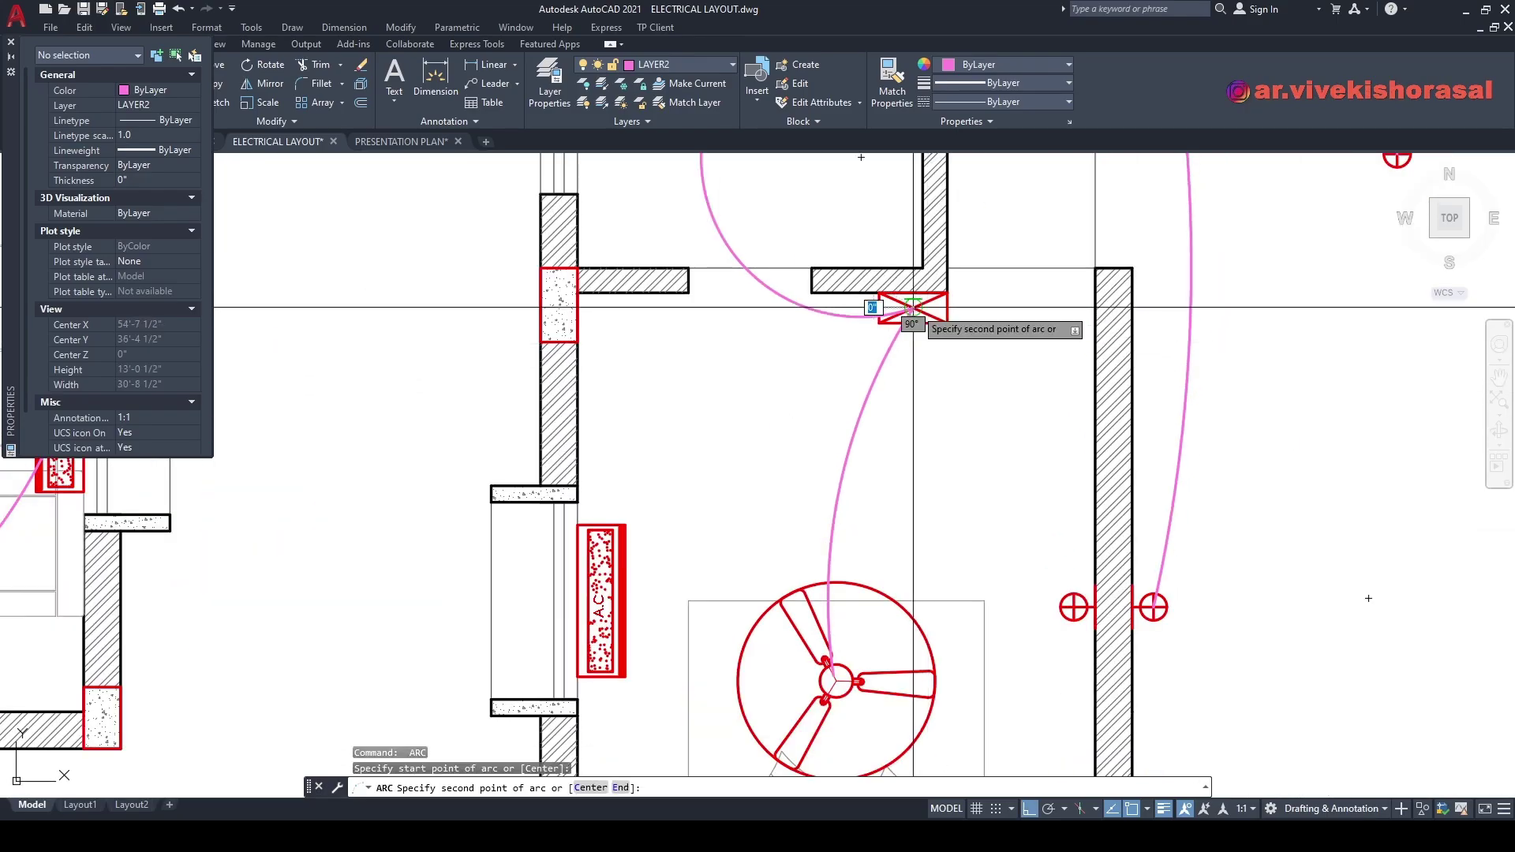
key("F8")
left_click(1042, 476)
left_click(1074, 596)
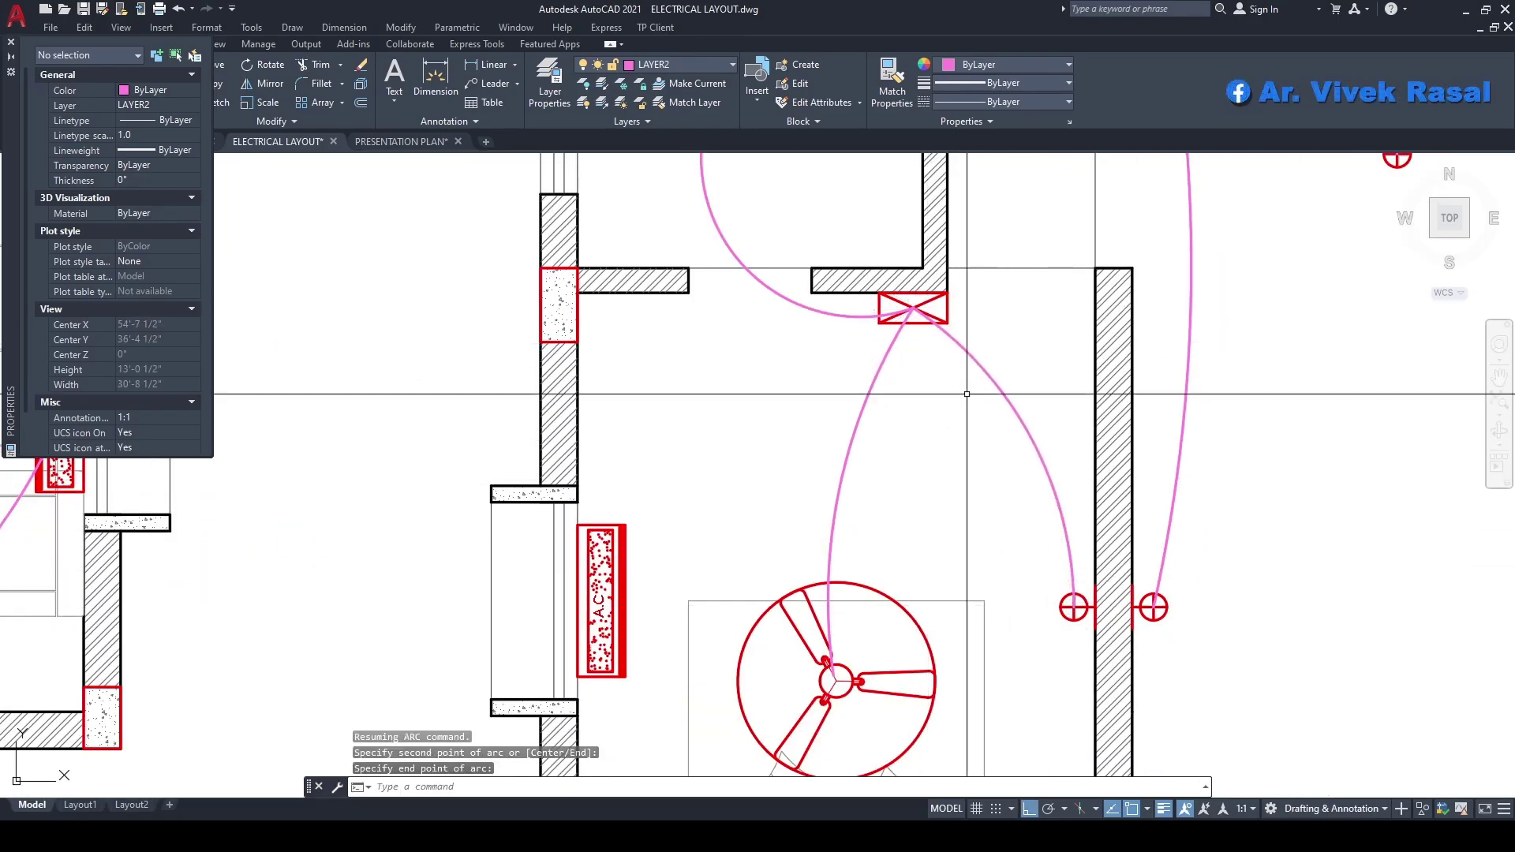
- Draw an east-bulging arc from the southern bedroom's north-wall crossed-box to the circled cross on its south wall
key("F8")
key("space")
left_click(913, 309)
middle_click_drag(950, 474, 995, 275)
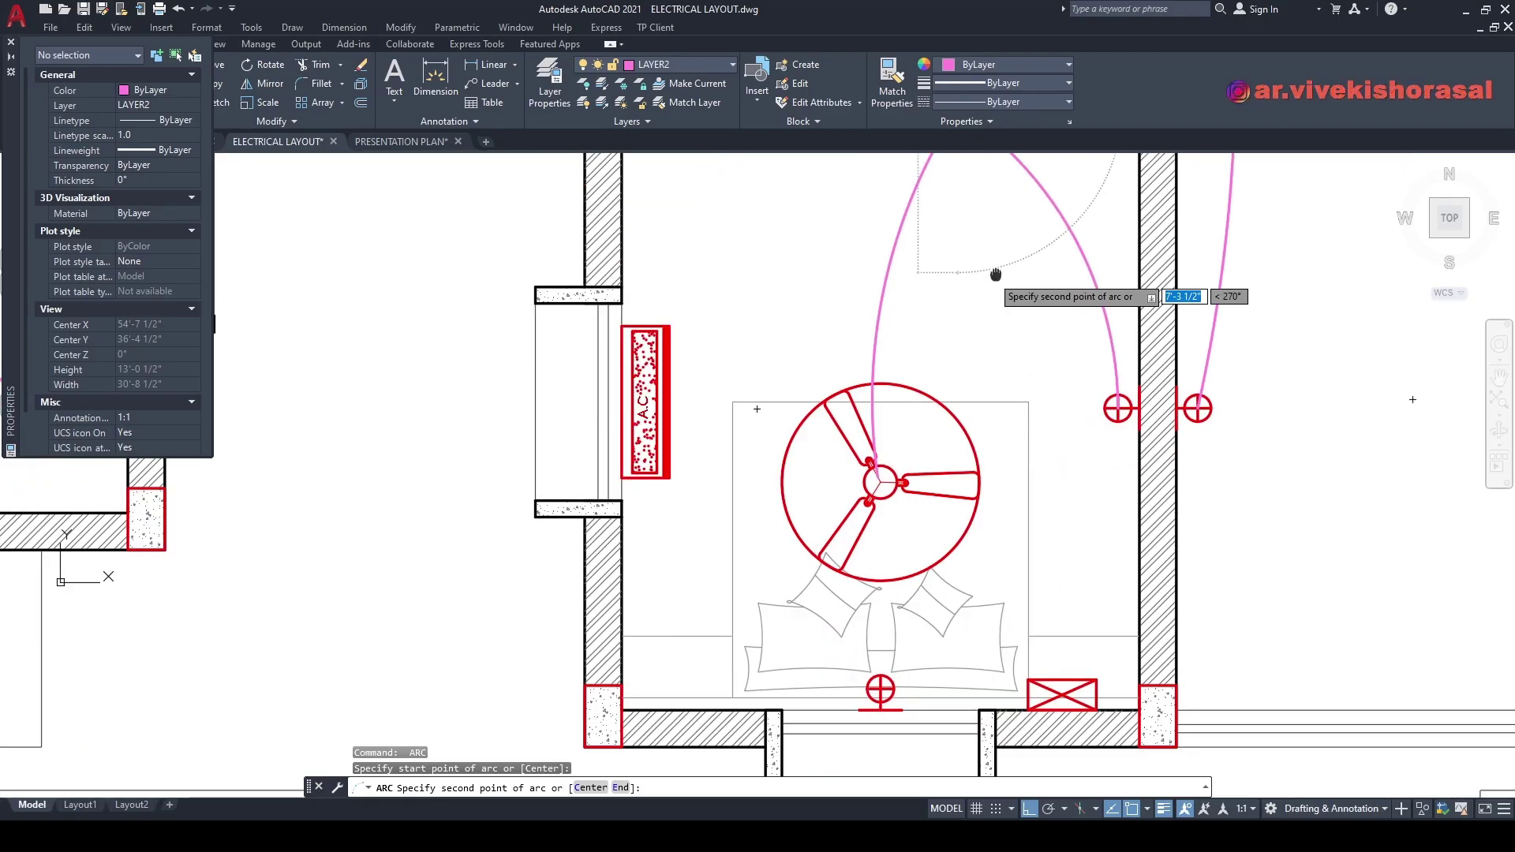
left_click(1052, 481, "shift")
scroll(908, 695, "up", 3)
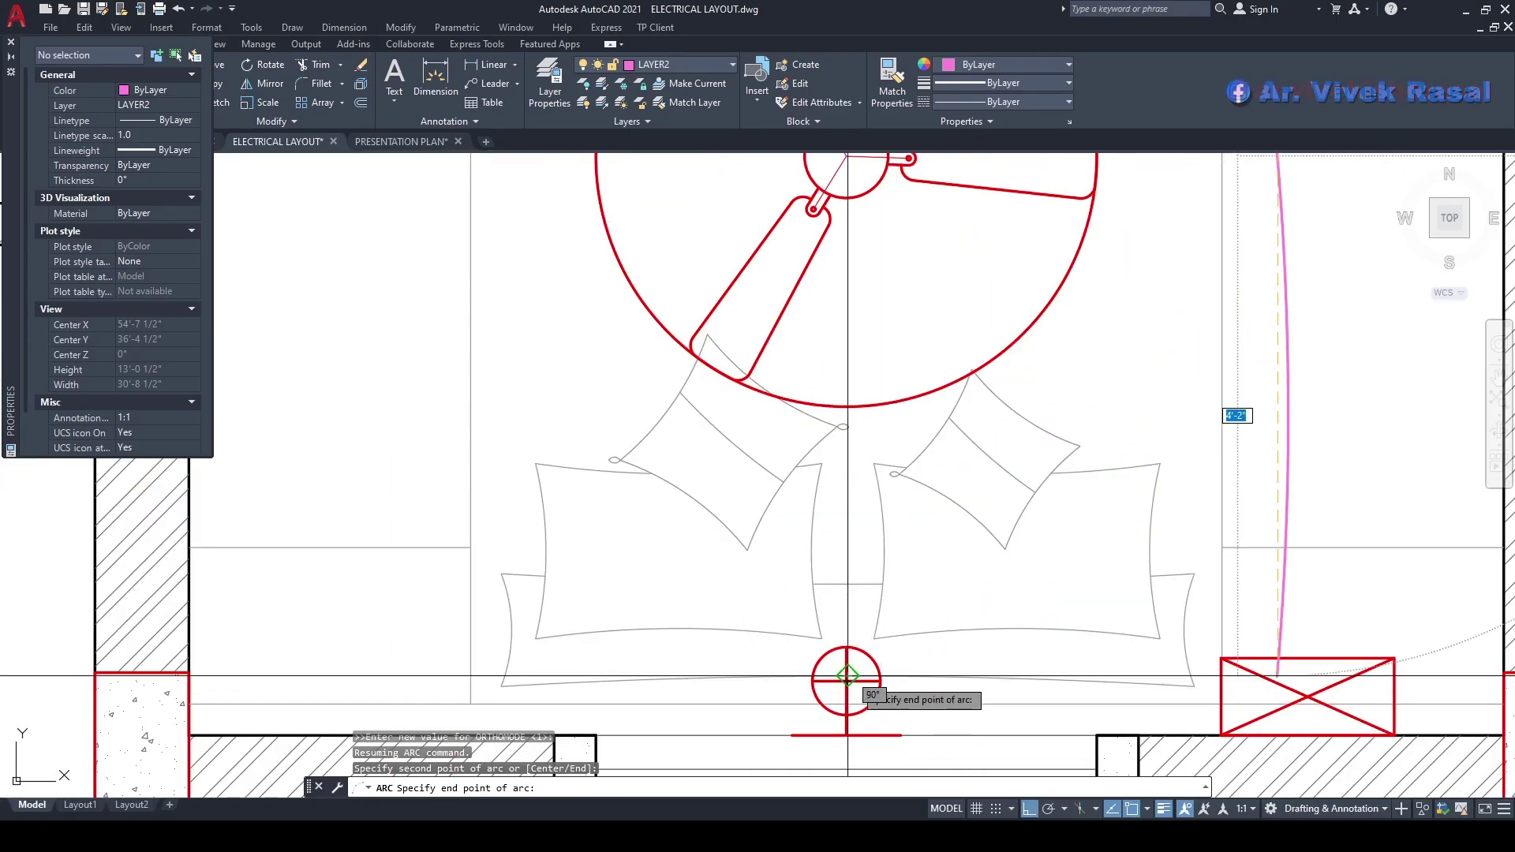
left_click(846, 680)
- Draw a slightly east-bulging arc from the bedroom's south-wall crossed-box to the circled cross on the inner face of the east wall
scroll(847, 680, "down", 4)
key("space")
scroll(974, 649, "up", 5)
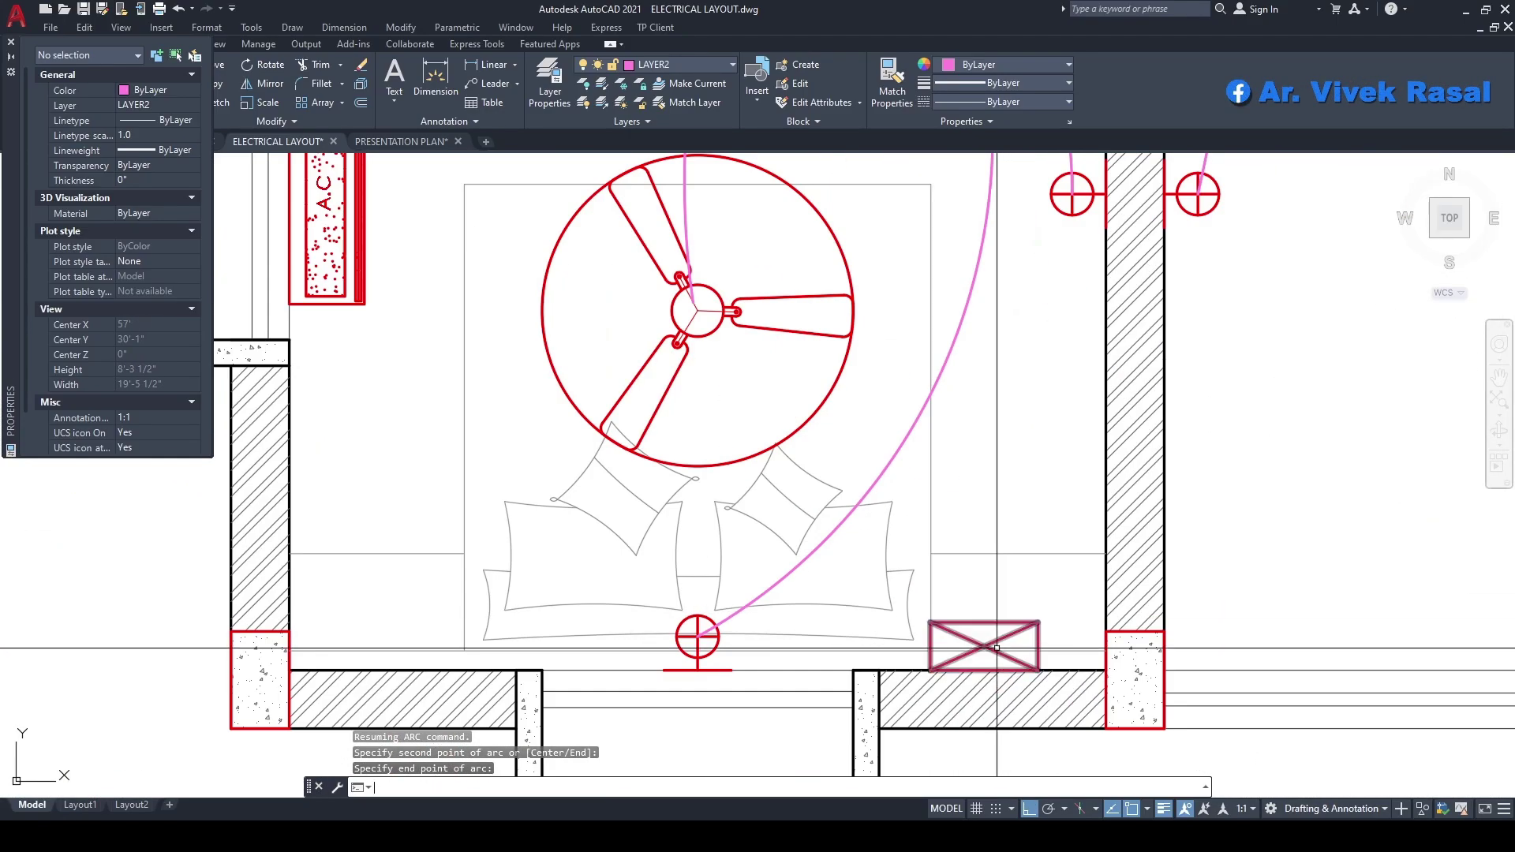
scroll(984, 646, "down", 2)
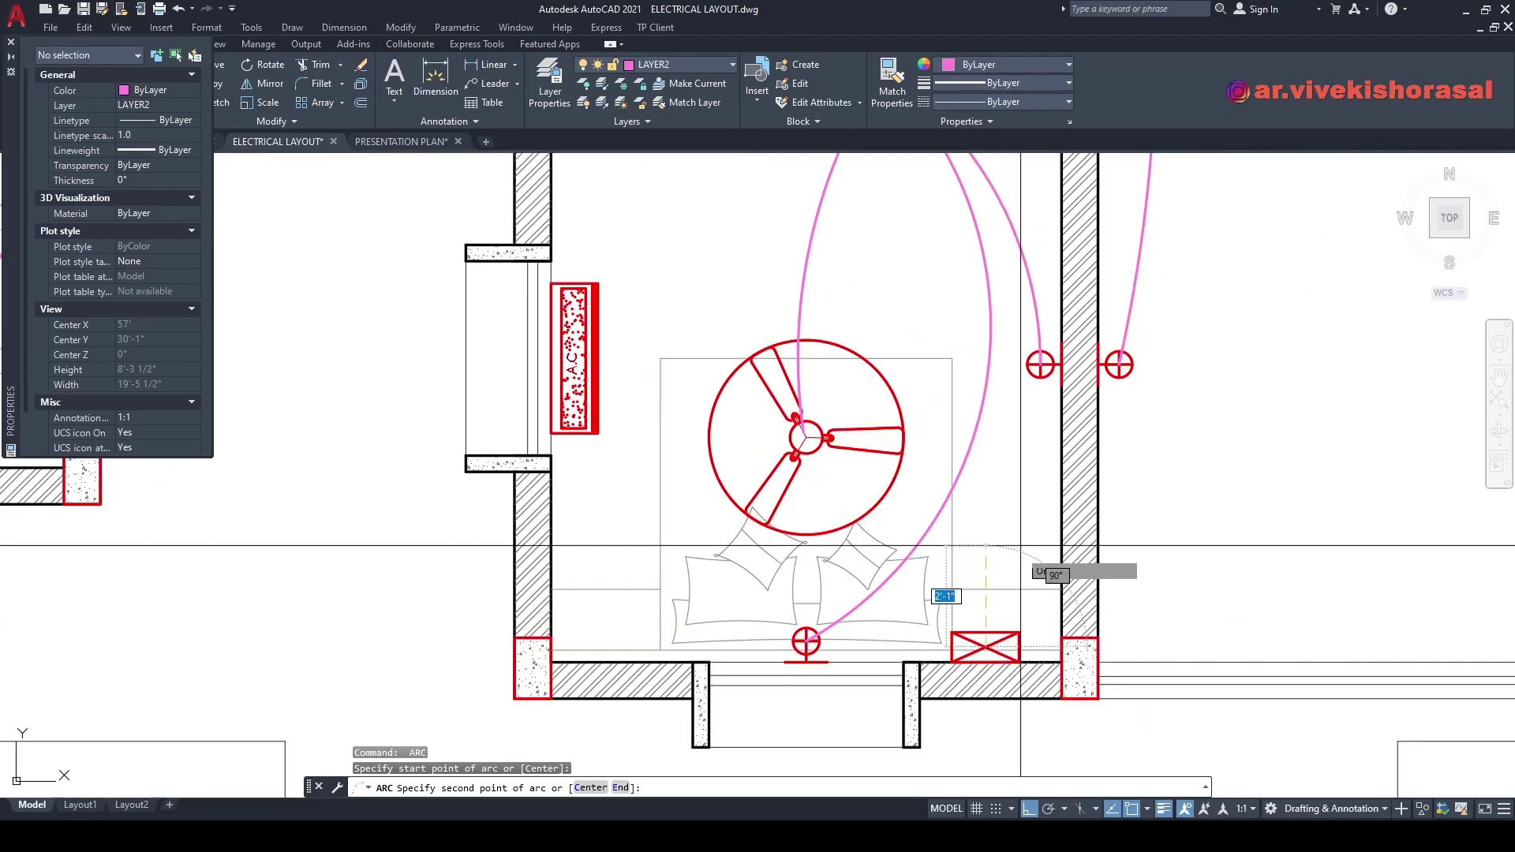
left_click(1025, 506, "shift")
scroll(1041, 364, "up", 2)
left_click(1040, 364)
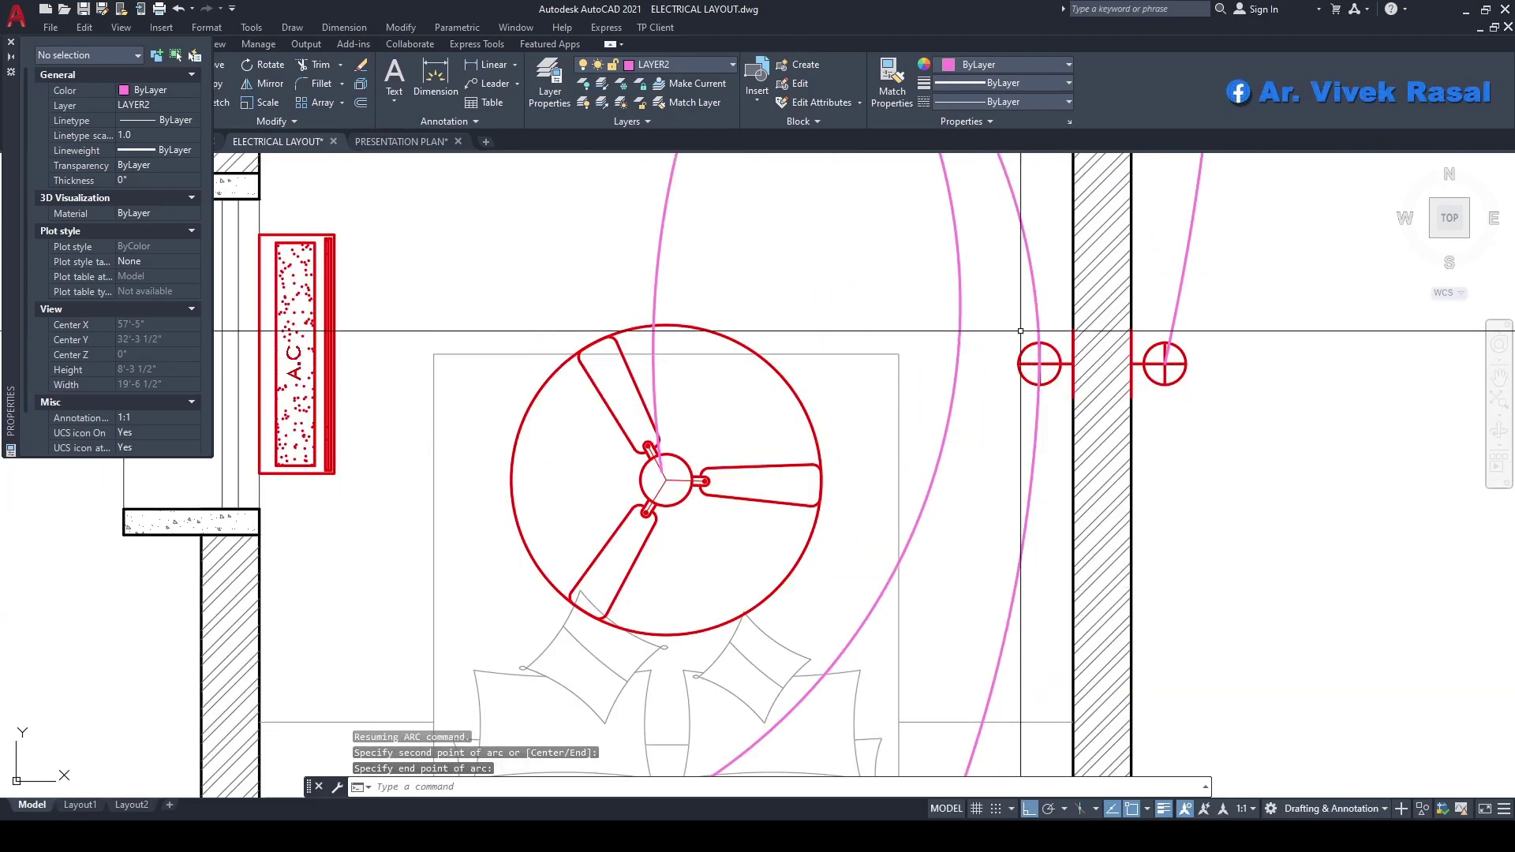
- Draw a shallow north-bulging arc from the south-wall crossed-box to the circled cross on the same wall
scroll(1011, 629, "down", 2)
scroll(1011, 629, "up", 2)
key("space")
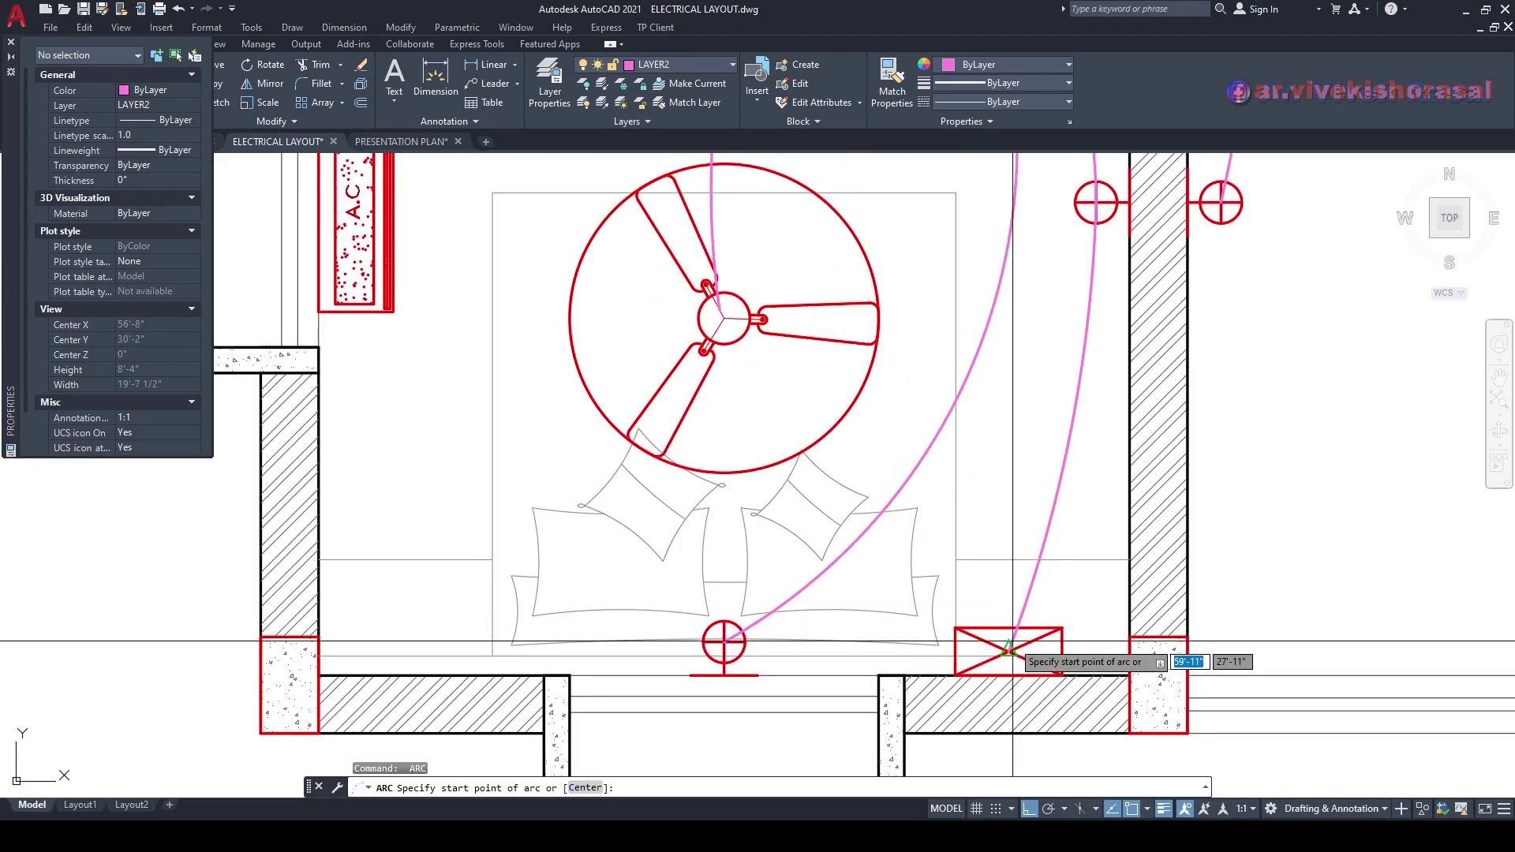
middle_click_drag(1008, 652, 1070, 561)
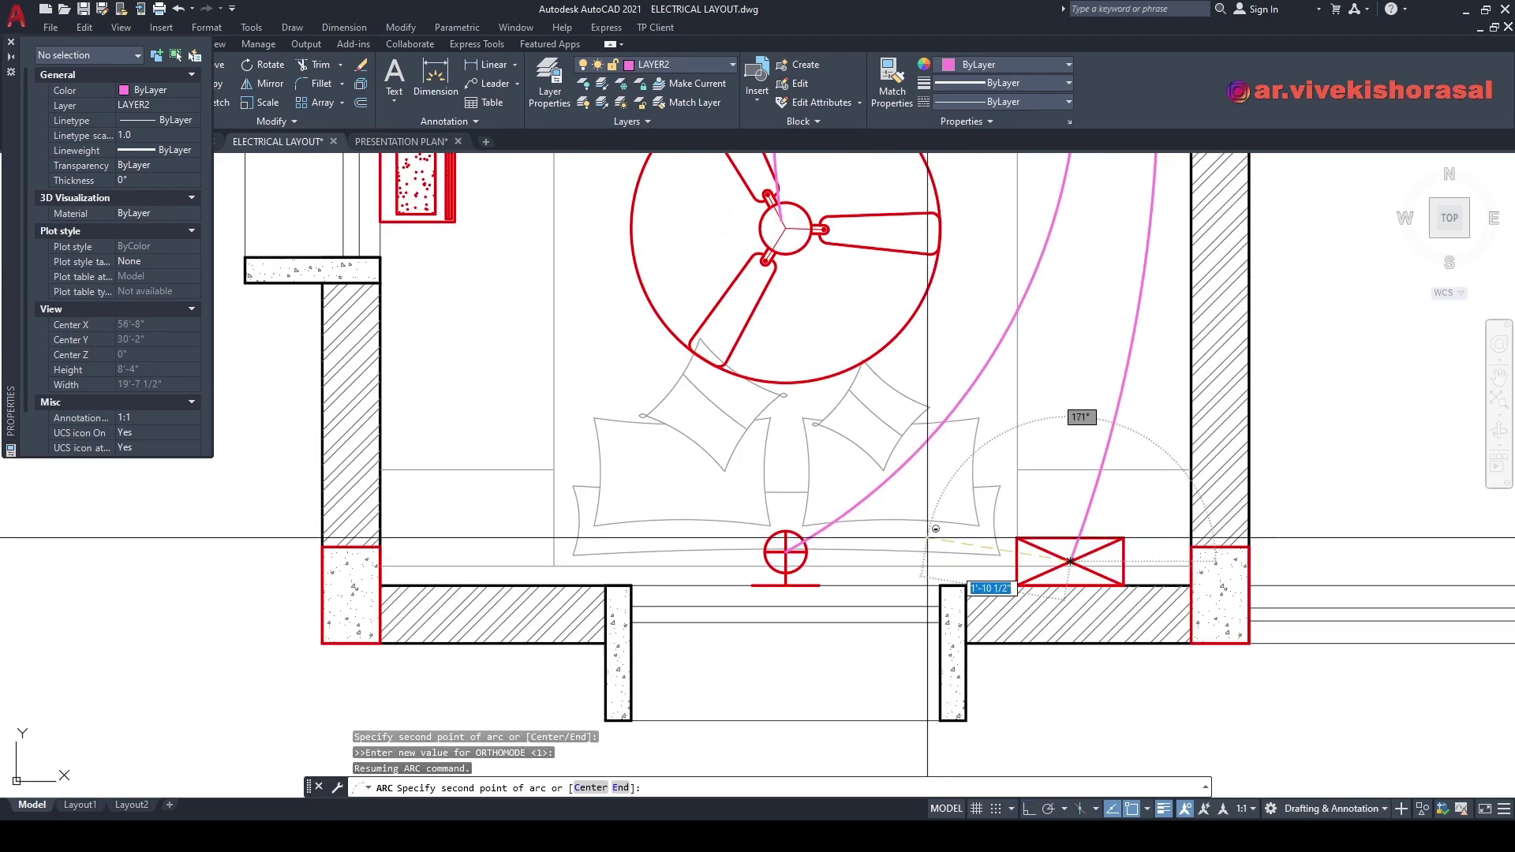
left_click(928, 537)
left_click(787, 547)
- Draw a northeast-bulging arc from the south-wall crossed-box to the hub of the bedroom's ceiling fan
scroll(987, 568, "down", 1)
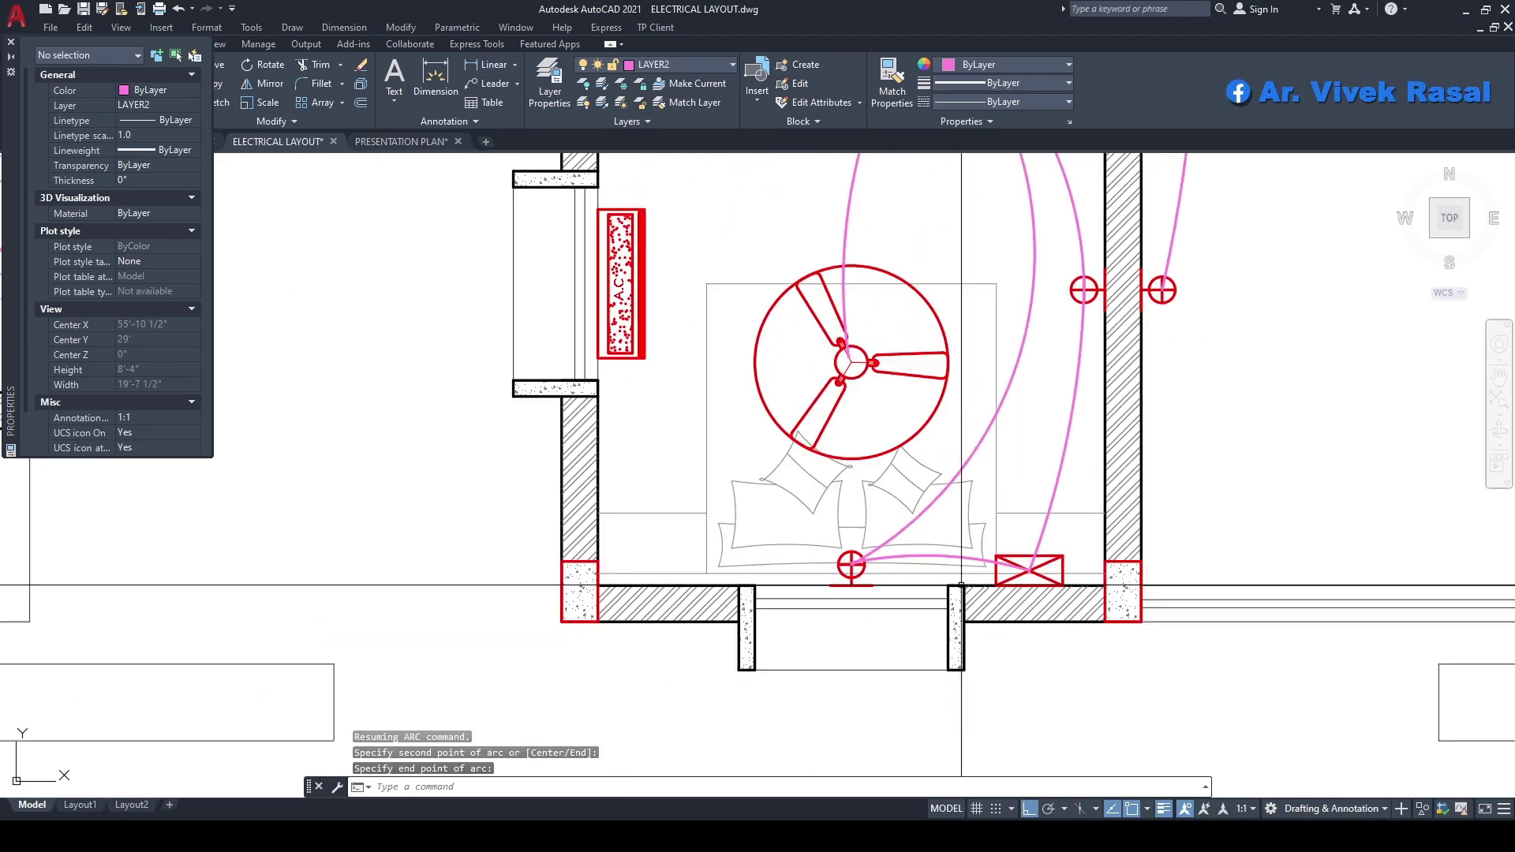
scroll(1058, 564, "up", 1)
key("space")
left_click(1035, 567)
middle_click_drag(997, 437, 1063, 575)
key("F8")
left_click(1004, 431)
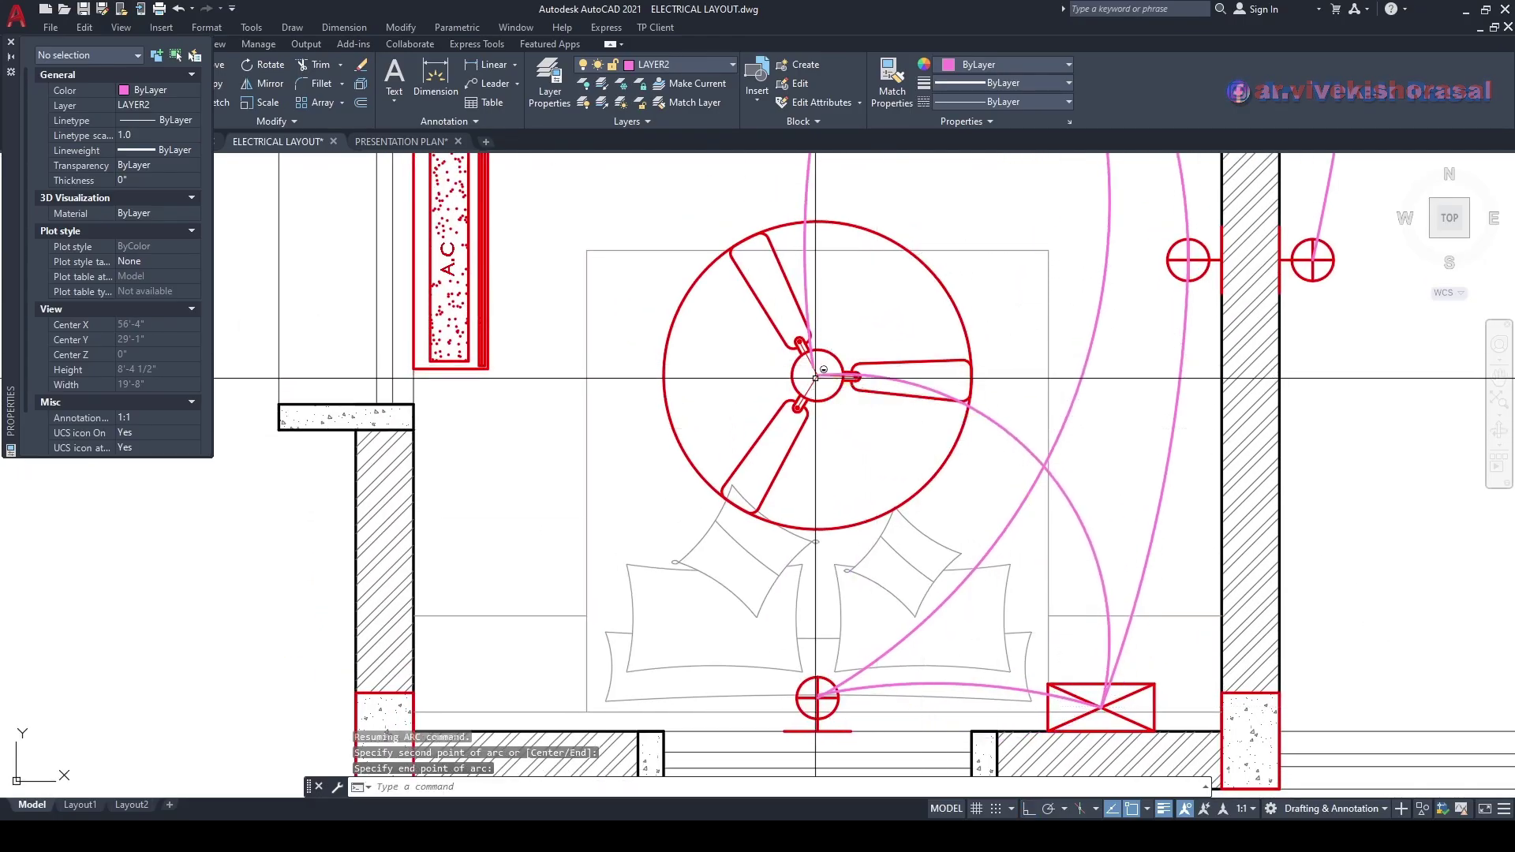
left_click(821, 365)
- Stretch the fan end of the arc from the north-wall crossed-box to the centre of the fan hub
scroll(824, 367, "down", 2)
left_click(838, 384)
scroll(839, 384, "up", 5)
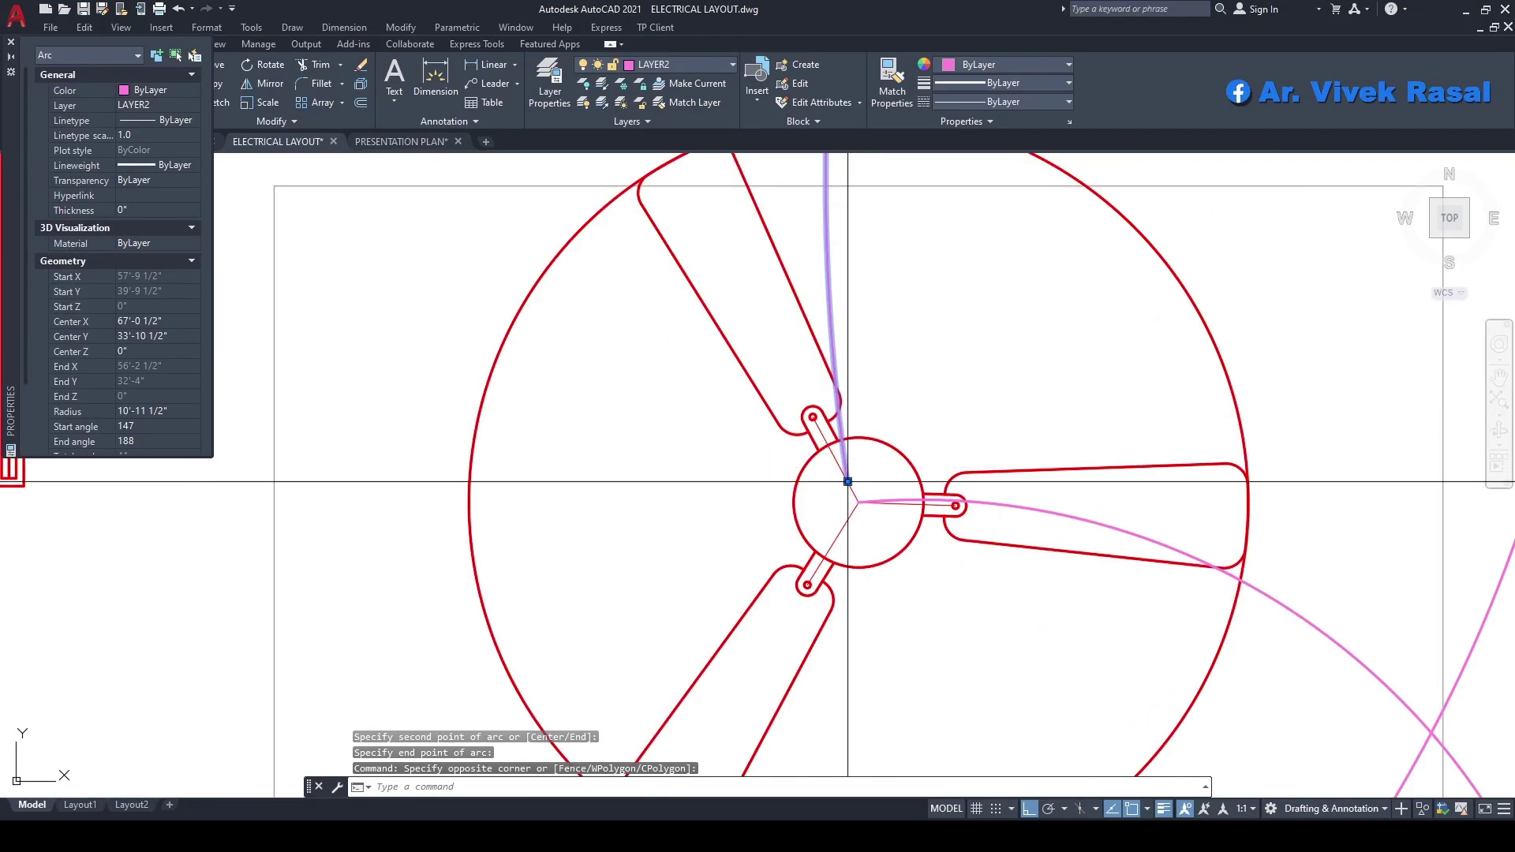
left_click(845, 501)
key("Escape")
key("Escape")
- Draw a southwest-bulging arc from the bedroom's AC unit to the south-wall crossed-box
scroll(780, 438, "down", 4)
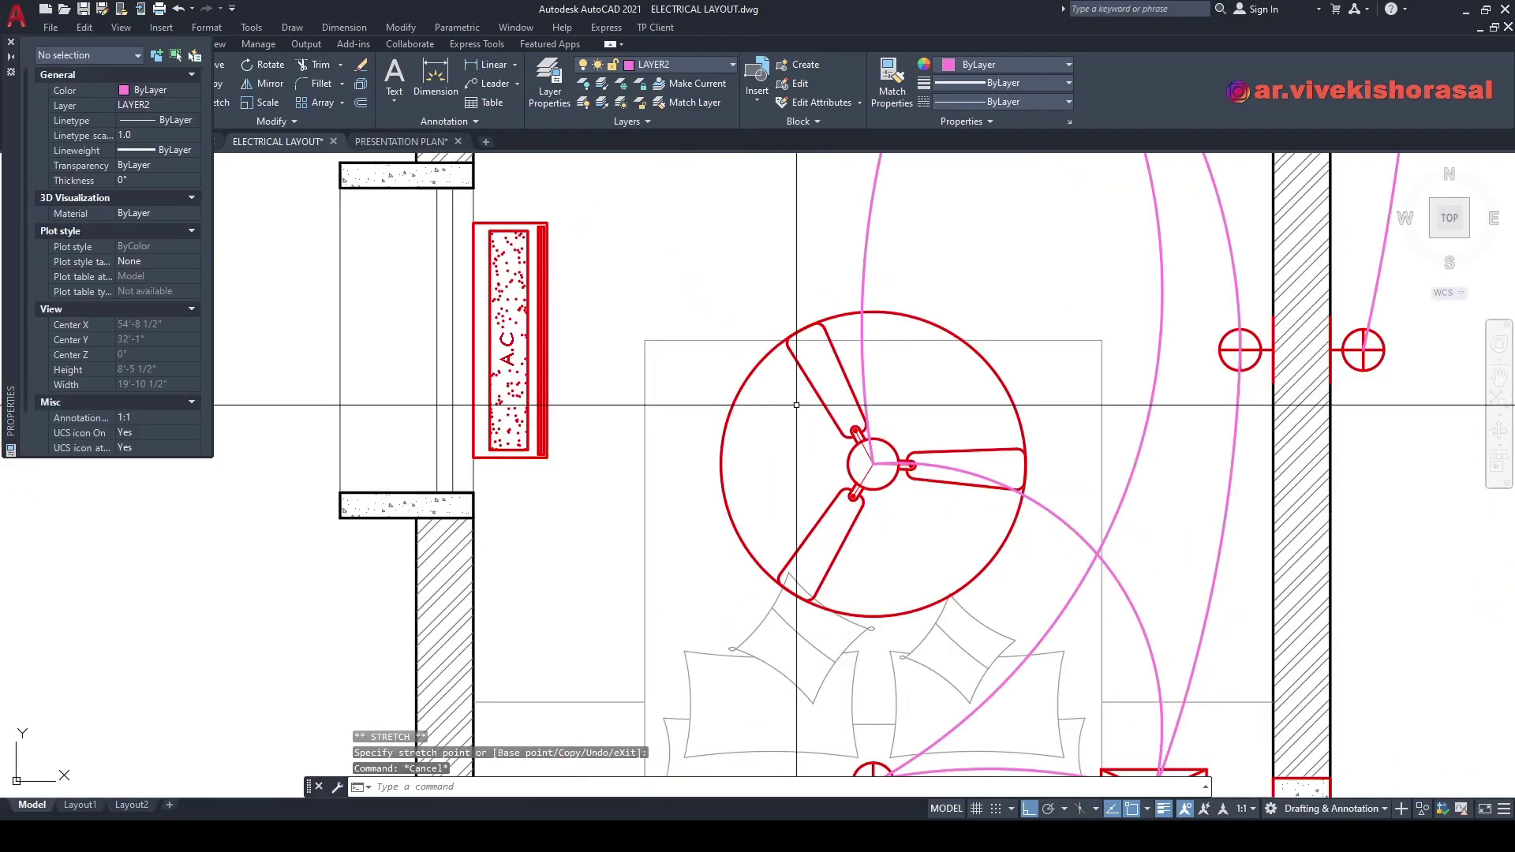
left_click(547, 341)
scroll(547, 340, "down", 3)
middle_click_drag(505, 339, 562, 367)
scroll(607, 393, "up", 2)
key("F8")
left_click(644, 397)
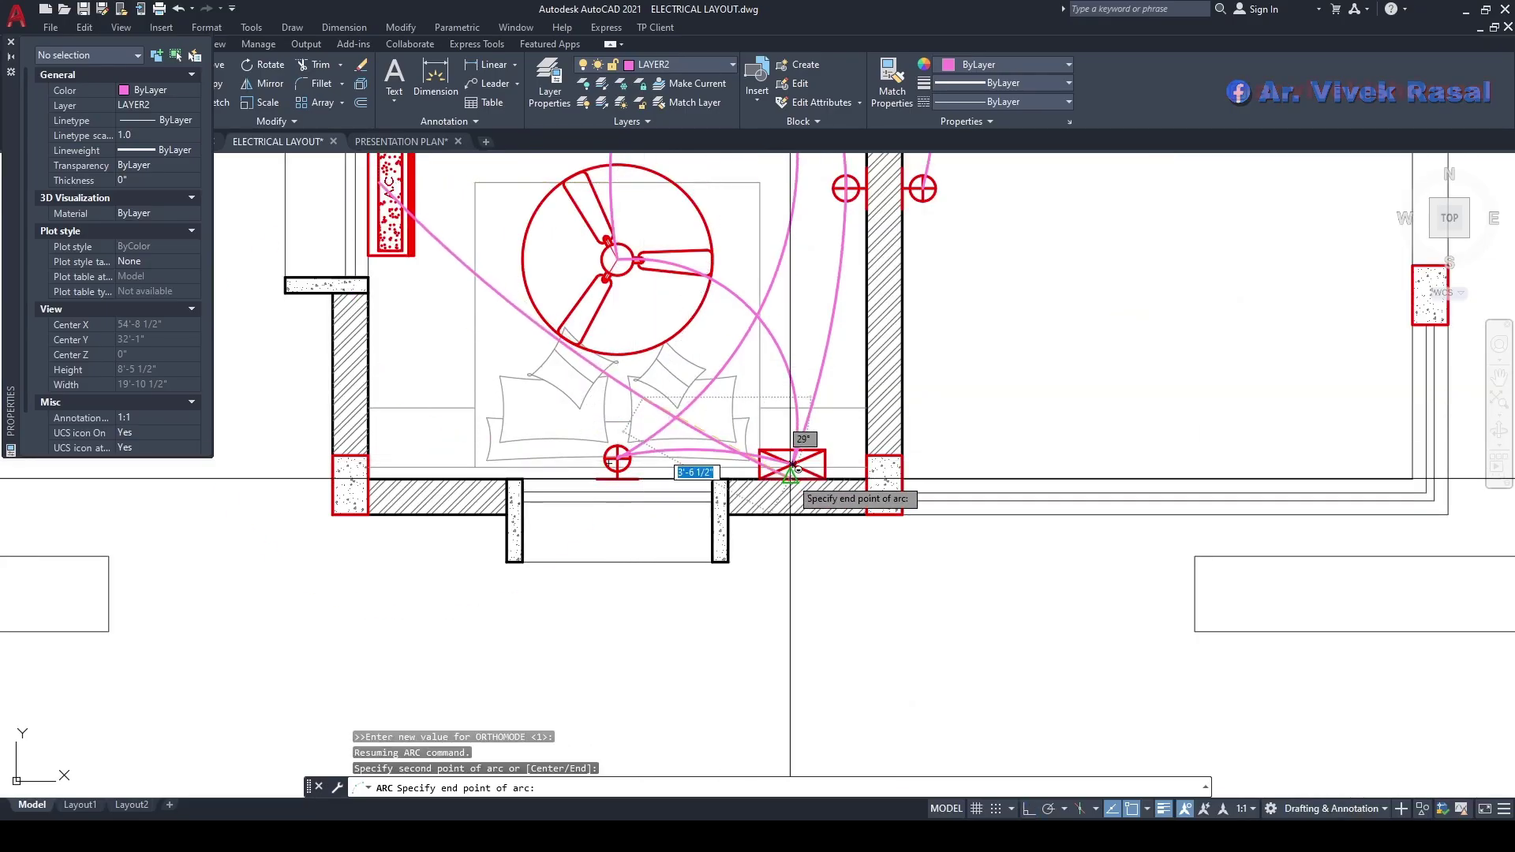
left_click(793, 464)
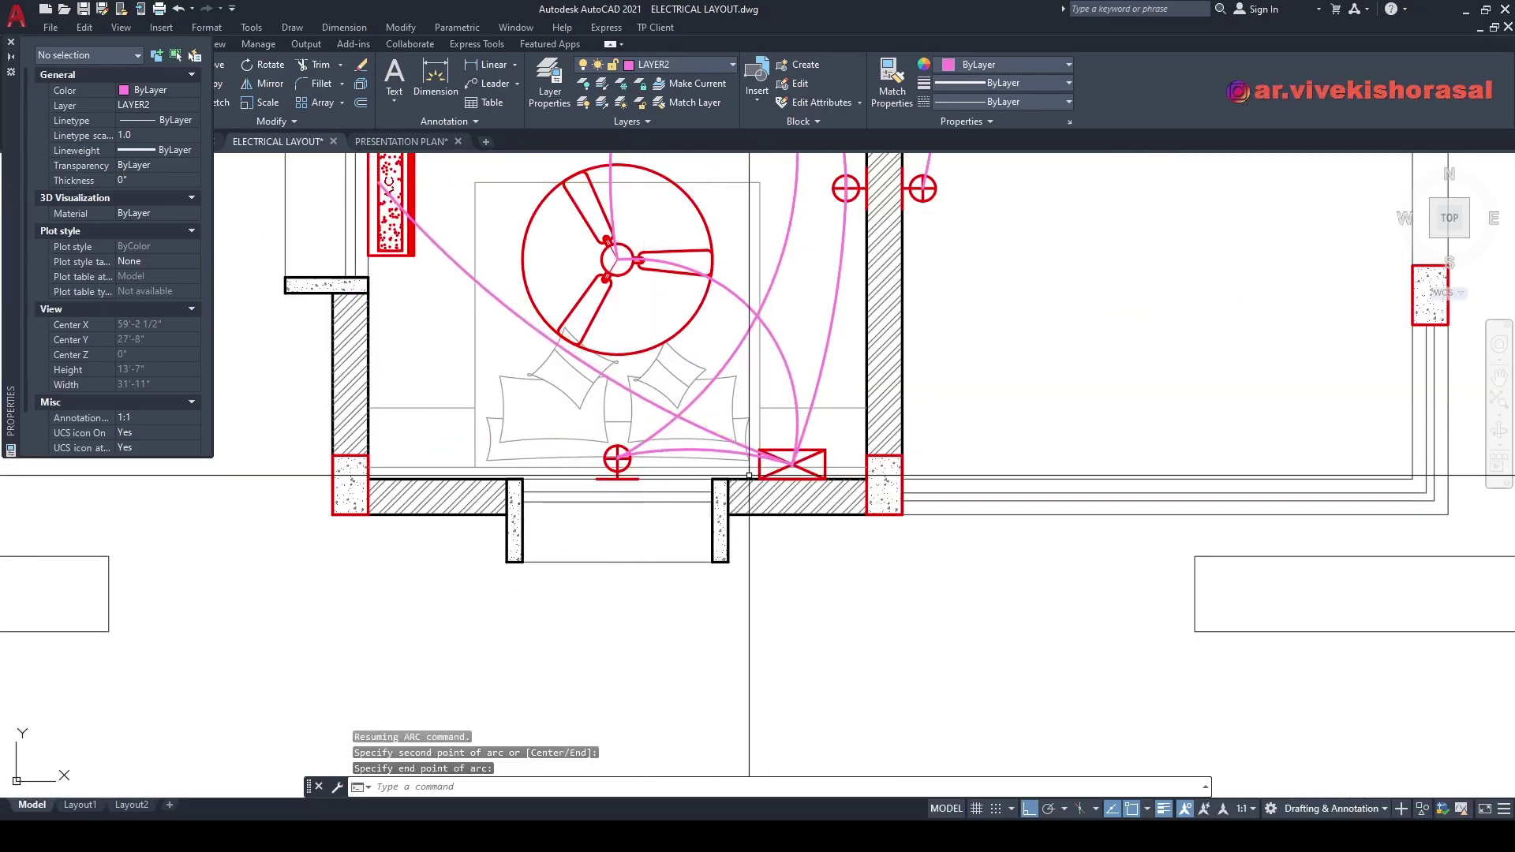
- Turn on the TEXT layer
scroll(749, 476, "down", 4)
middle_click_drag(749, 476, 846, 492)
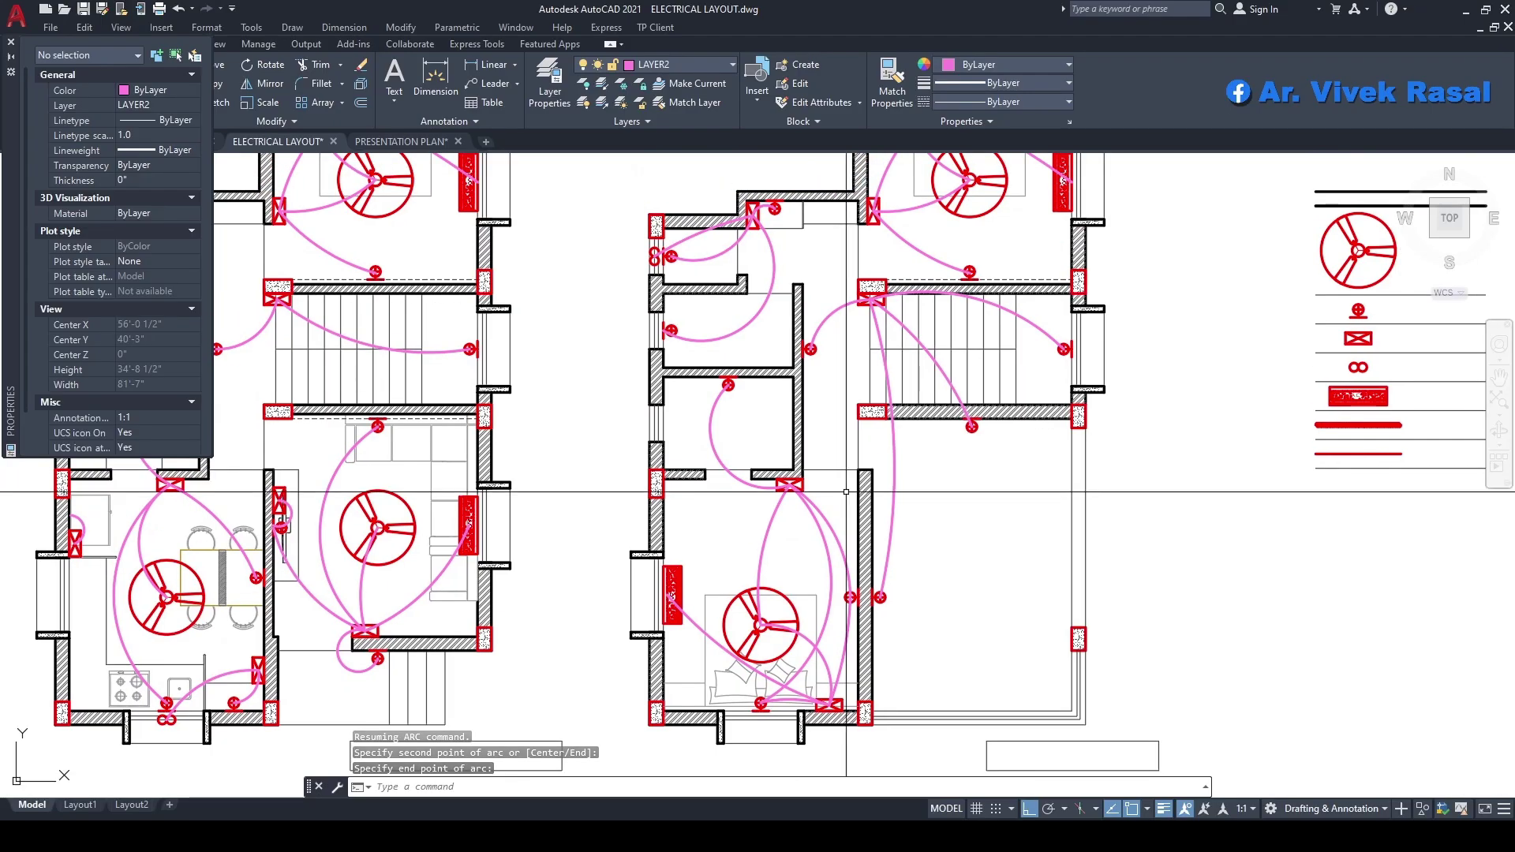
scroll(846, 492, "down", 2)
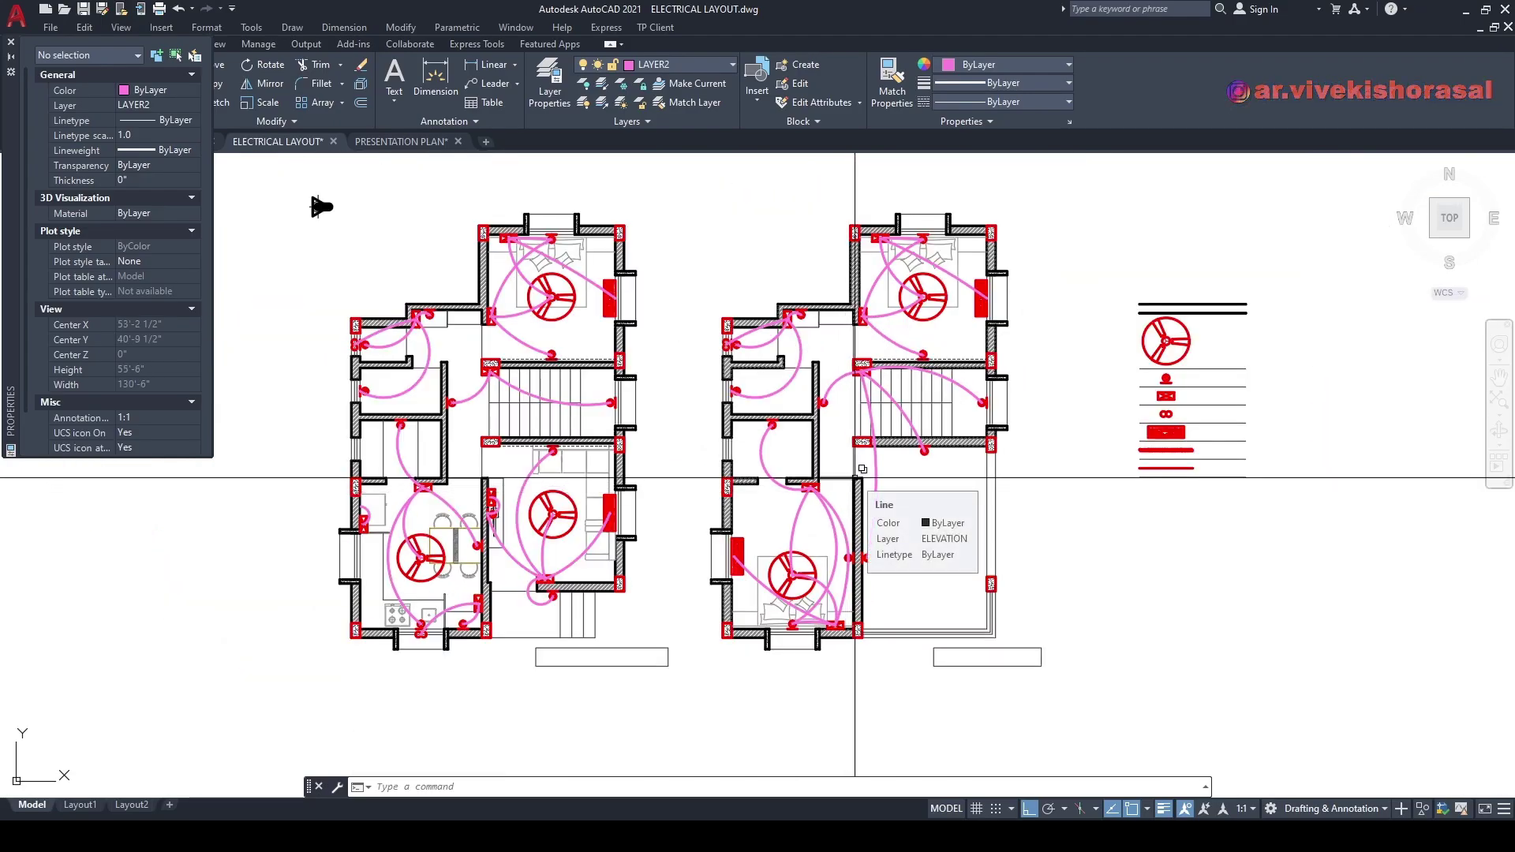
mouse_move(783, 413)
middle_mouse_down()
mouse_move(1017, 448)
mouse_move(898, 413)
middle_mouse_up()
scroll(1017, 448, "down", 2)
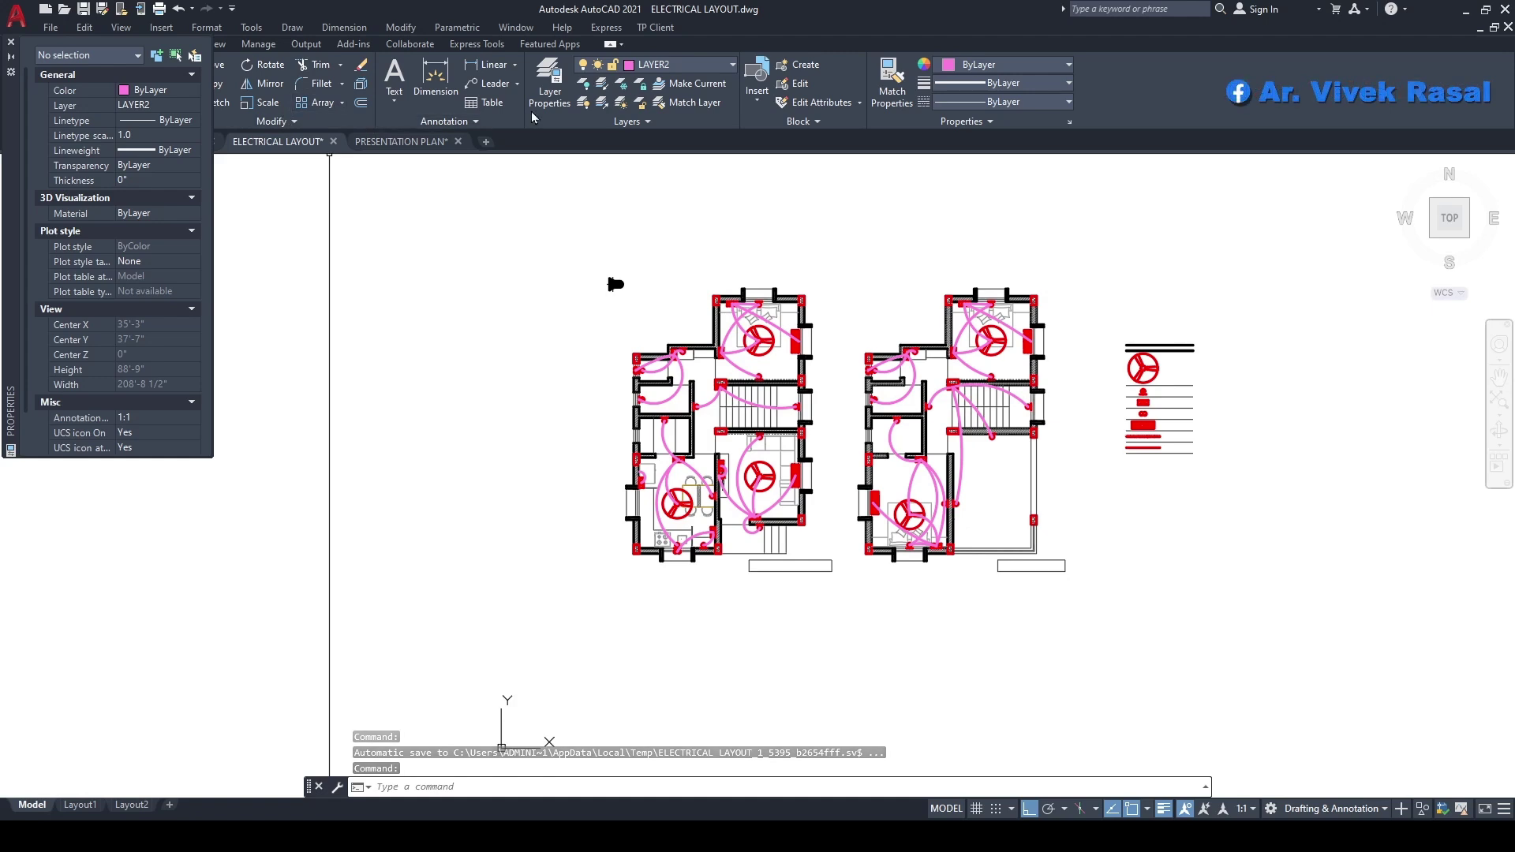
left_click(661, 67)
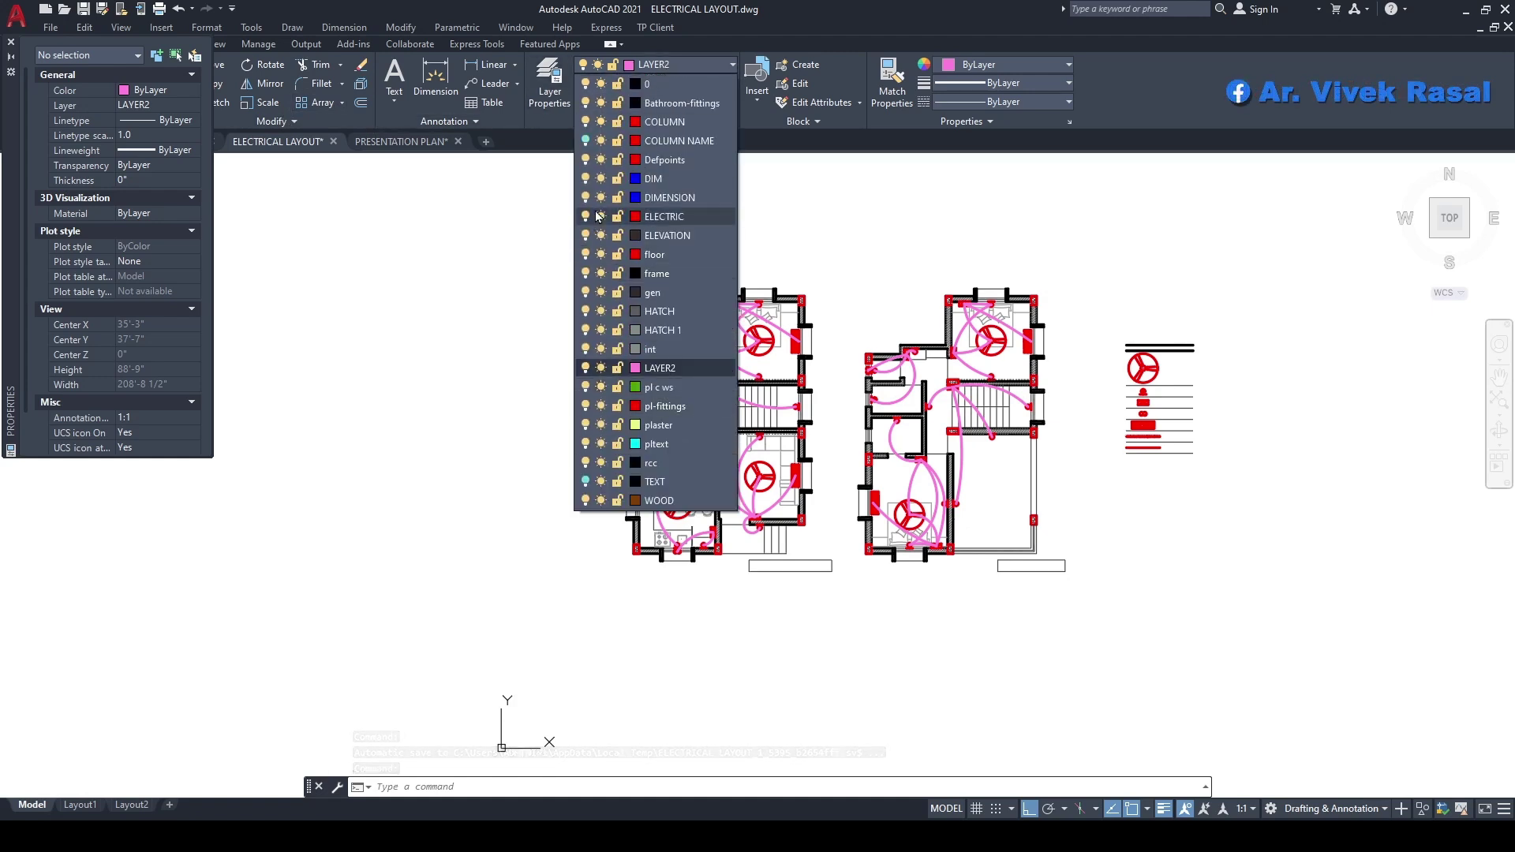
left_click(586, 482)
left_click(465, 469)
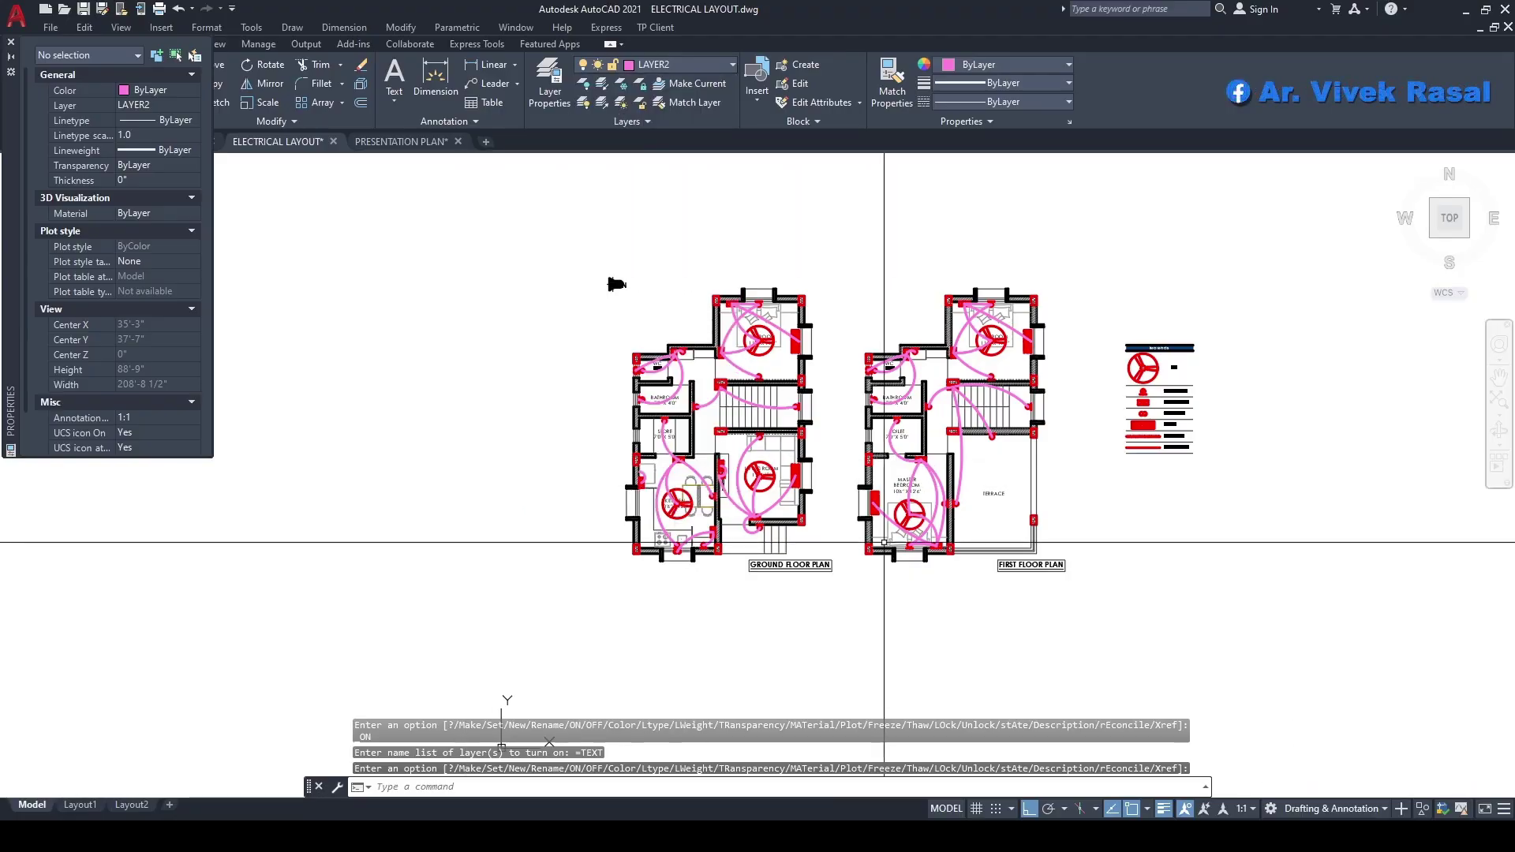
- Change the CEILING POINT label in the legend to WALL POINT
scroll(860, 455, "down", 3)
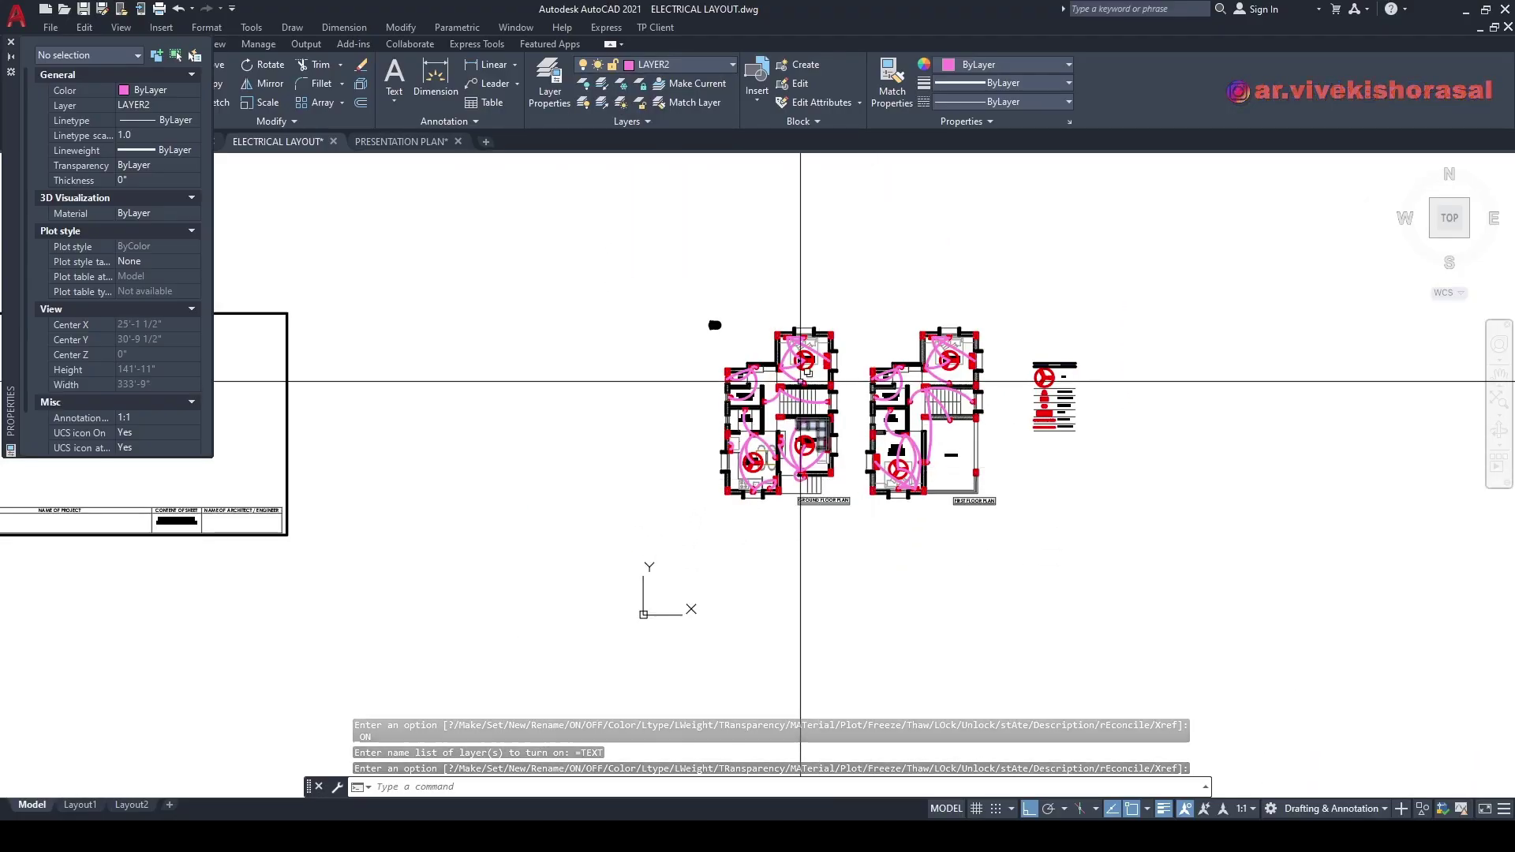
scroll(860, 456, "down", 2)
mouse_move(861, 456)
middle_mouse_down()
mouse_move(1105, 454)
mouse_move(1064, 451)
middle_mouse_up()
scroll(1077, 438, "up", 8)
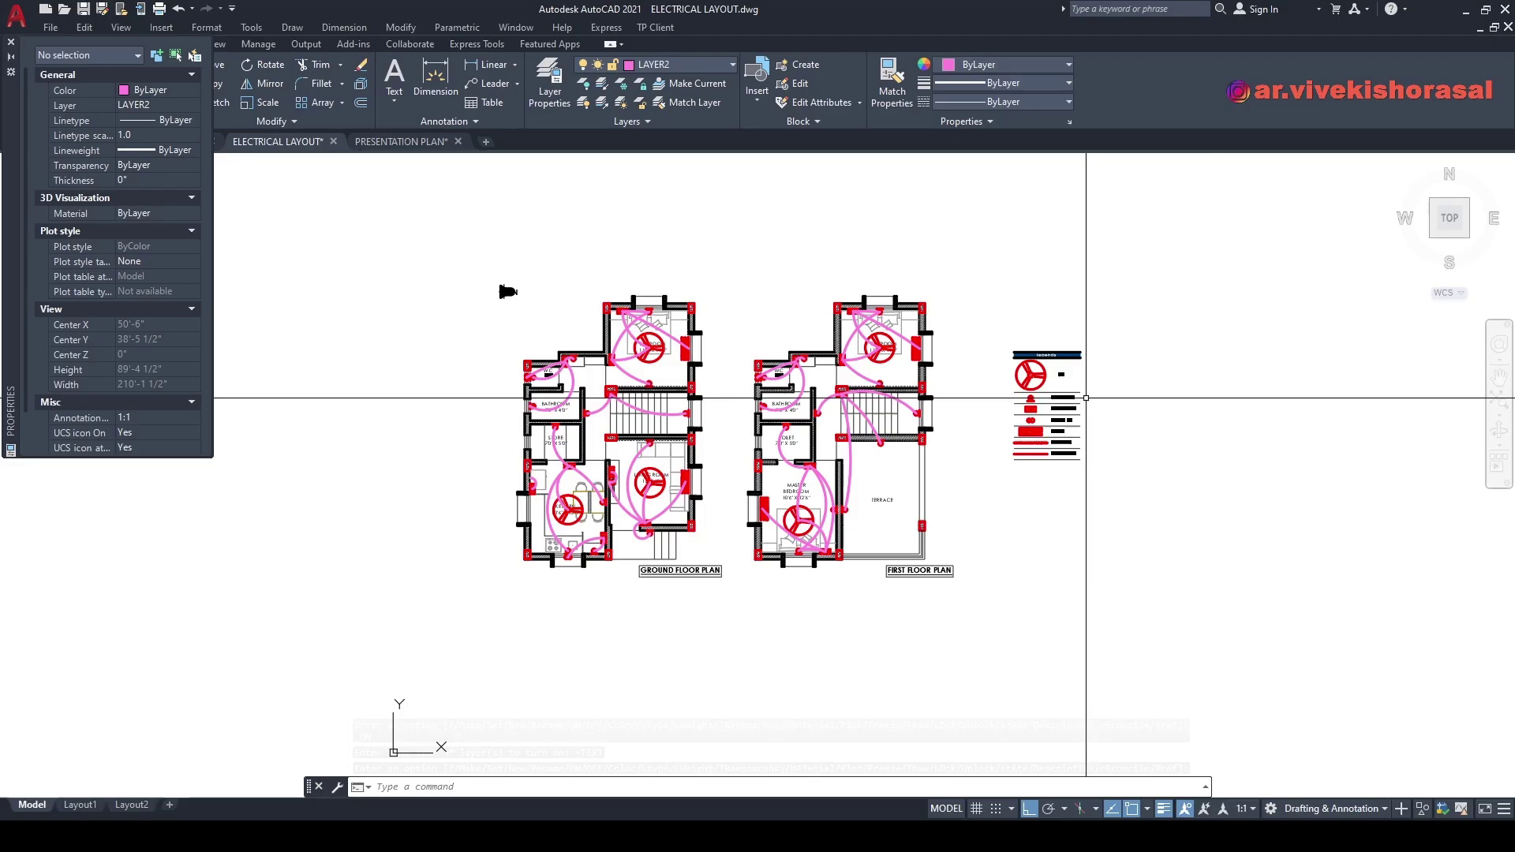
scroll(1013, 292, "down", 2)
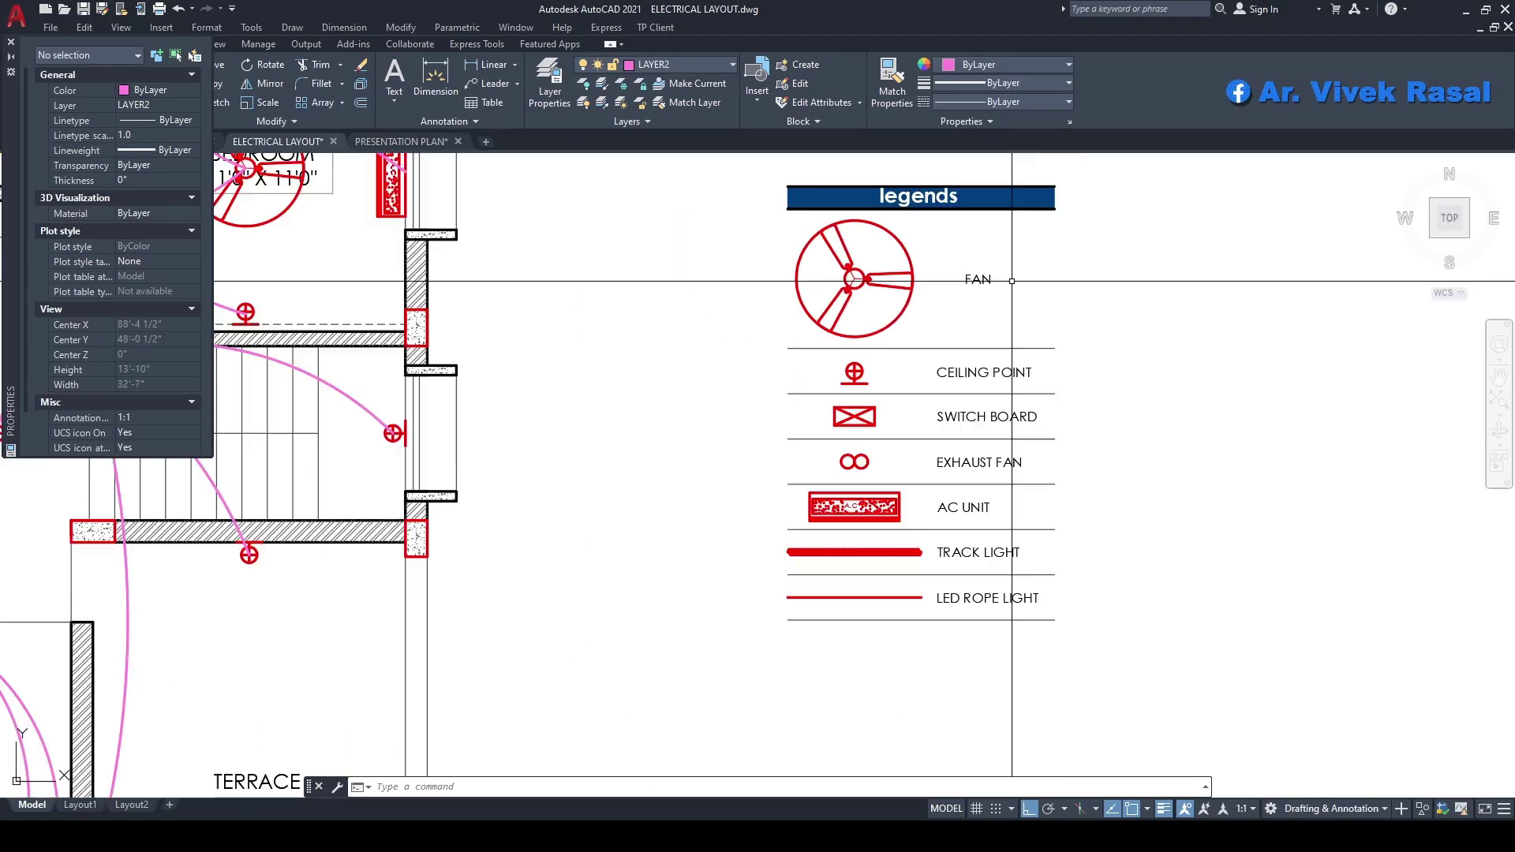
left_click(963, 373)
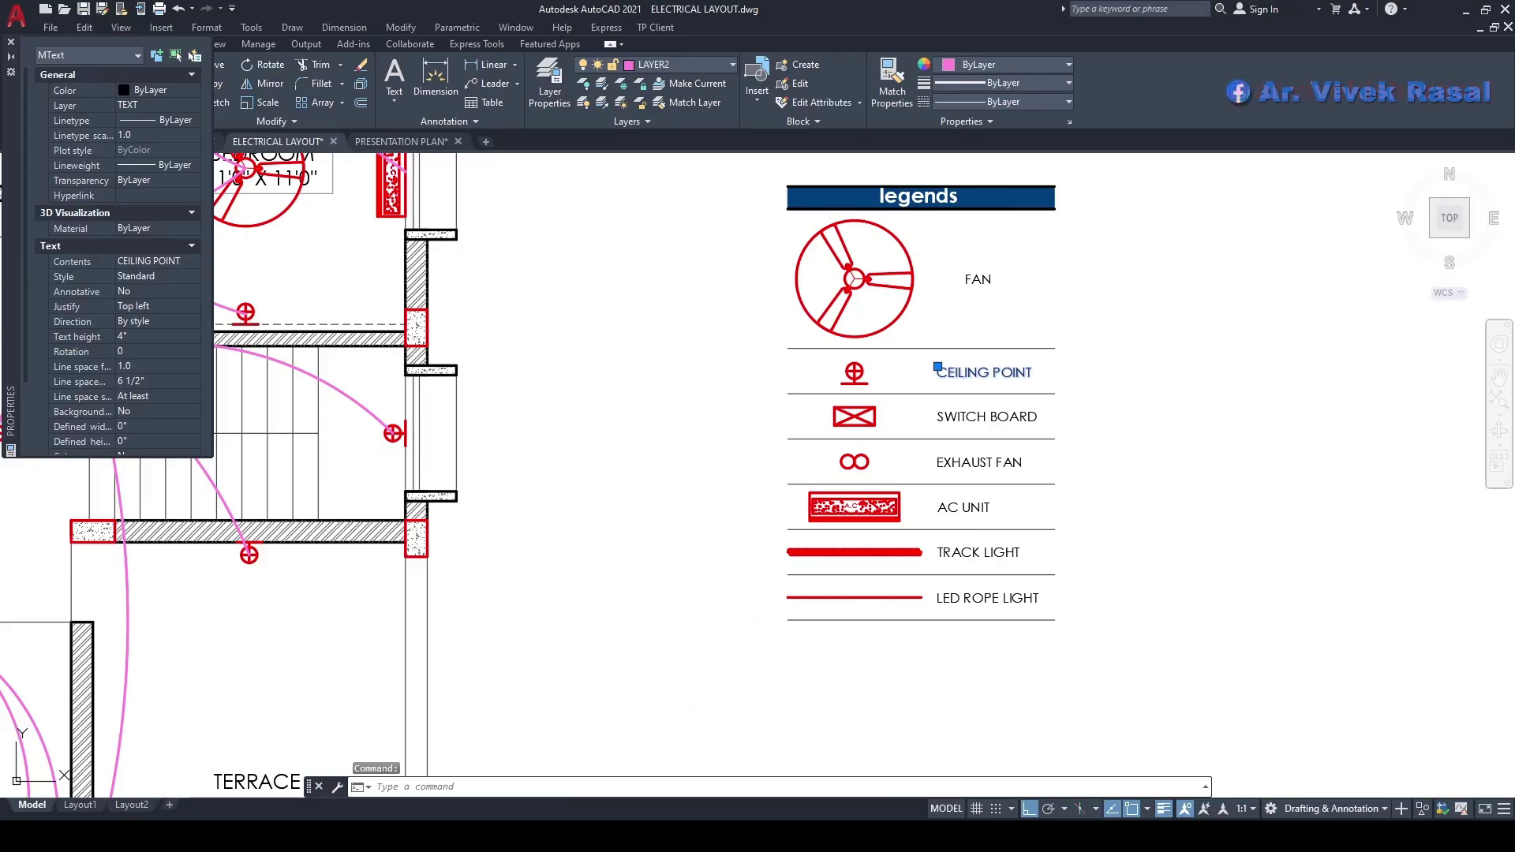
scroll(966, 374, "up", 2)
double_click(955, 373)
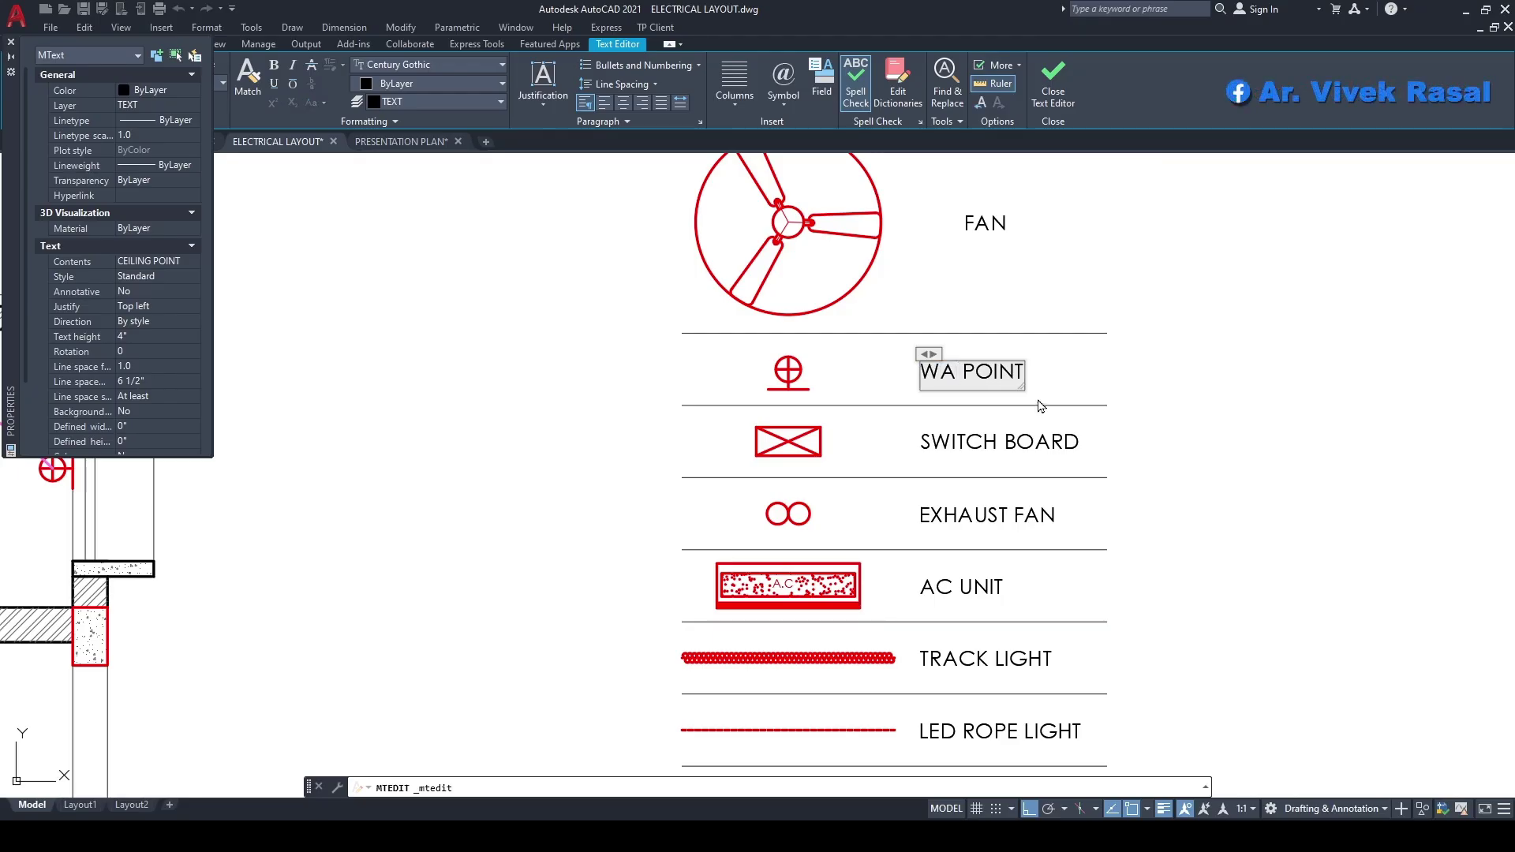
scroll(1029, 404, "down", 2)
left_click(1100, 533)
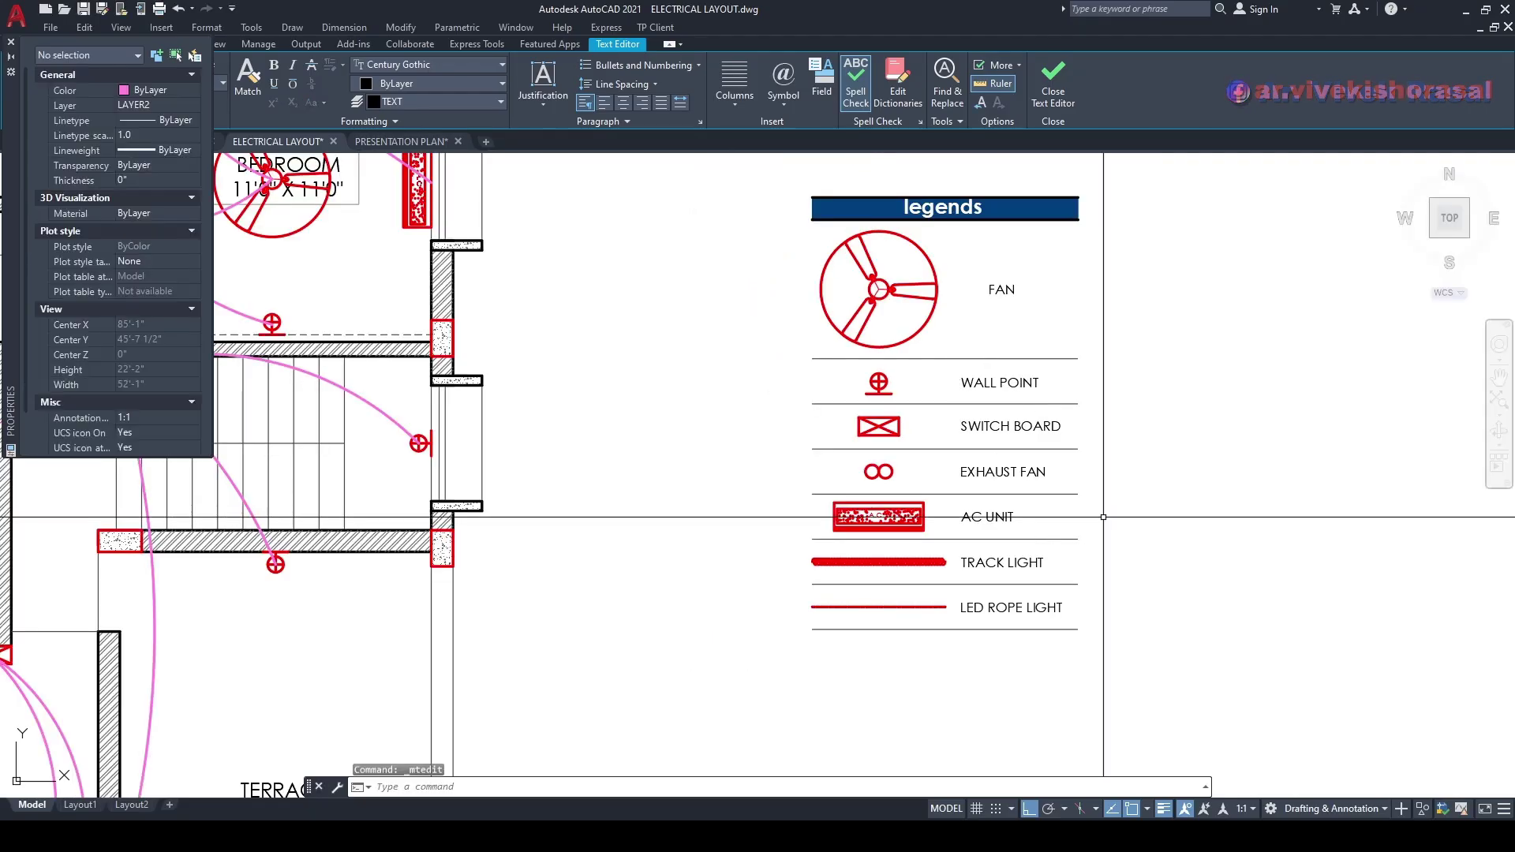
scroll(1026, 474, "up", 3)
left_click(1056, 471)
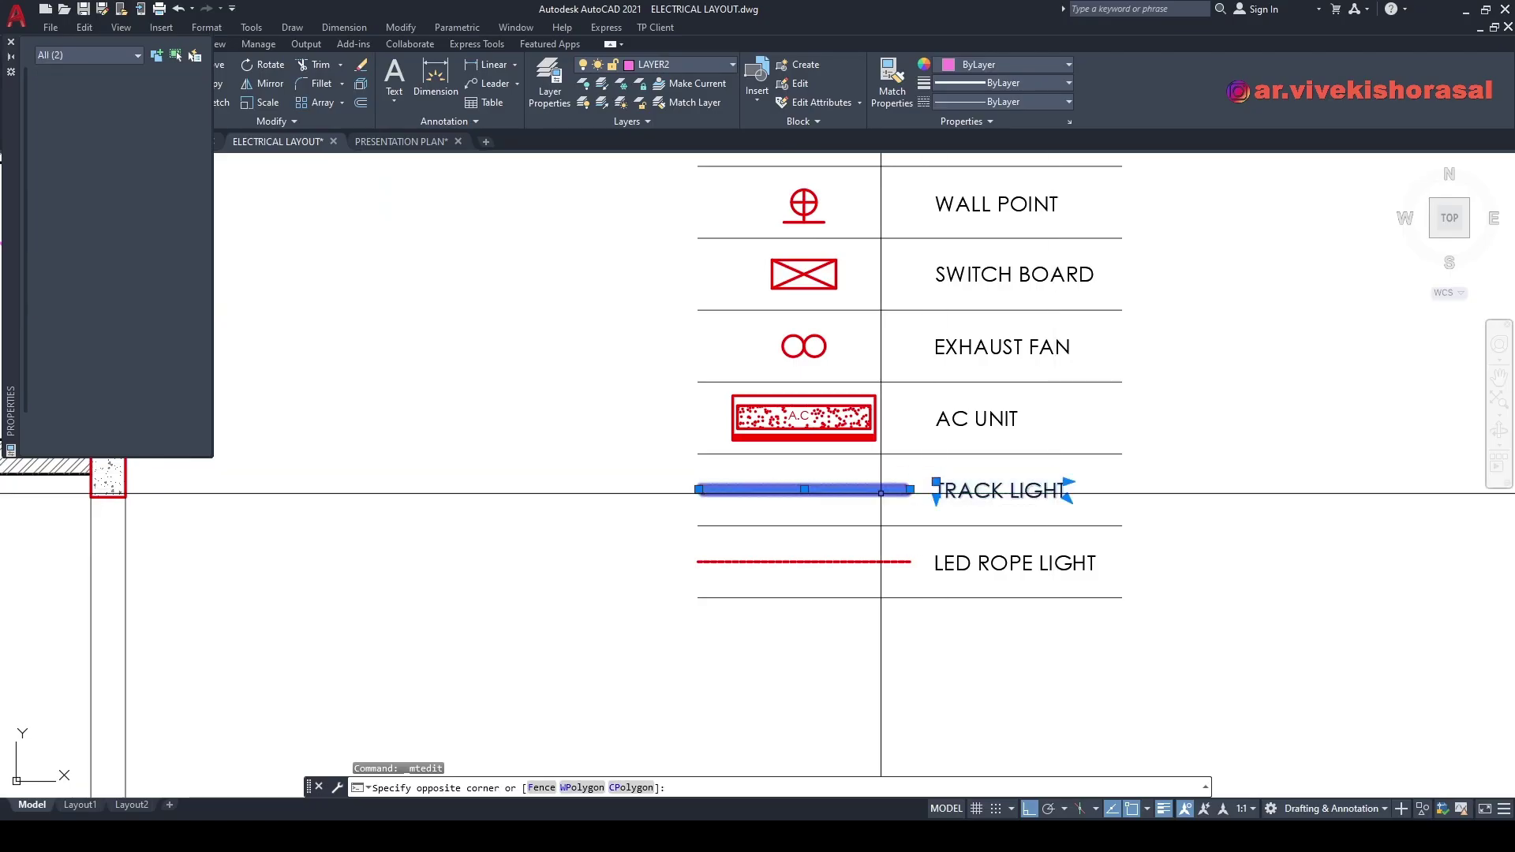
left_click(879, 490)
type("d")
key("Return")
key("Escape")
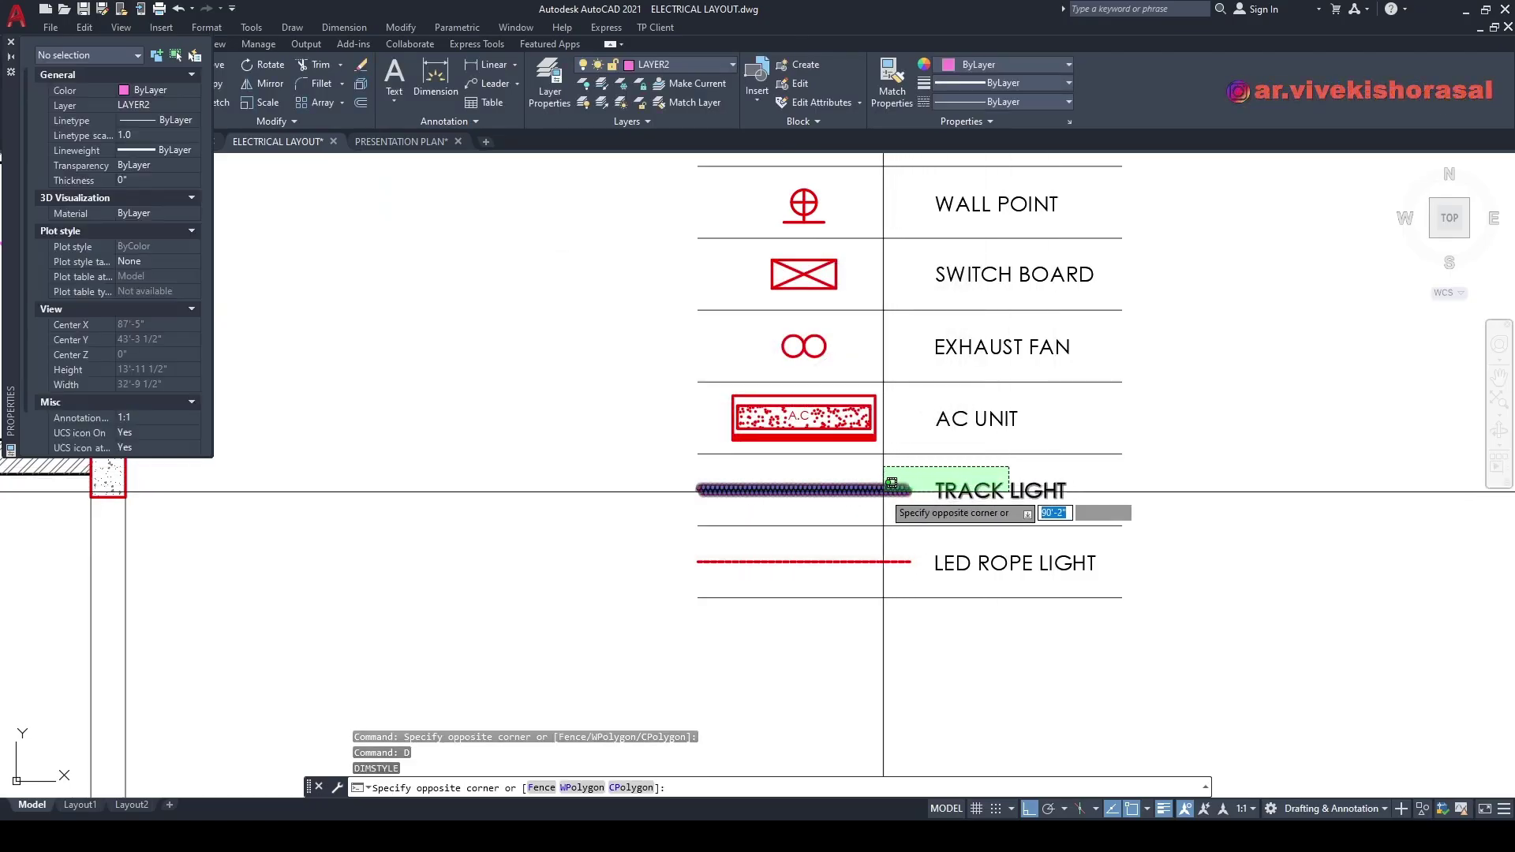
- Delete the TRACK LIGHT and LED ROPE LIGHT rows from the legend
left_click(884, 517)
key("Delete")
left_click(1032, 659)
left_click(865, 513)
key("Delete")
- Move the first floor's BEDROOM label straight down to clear the ceiling fan
scroll(866, 509, "down", 5)
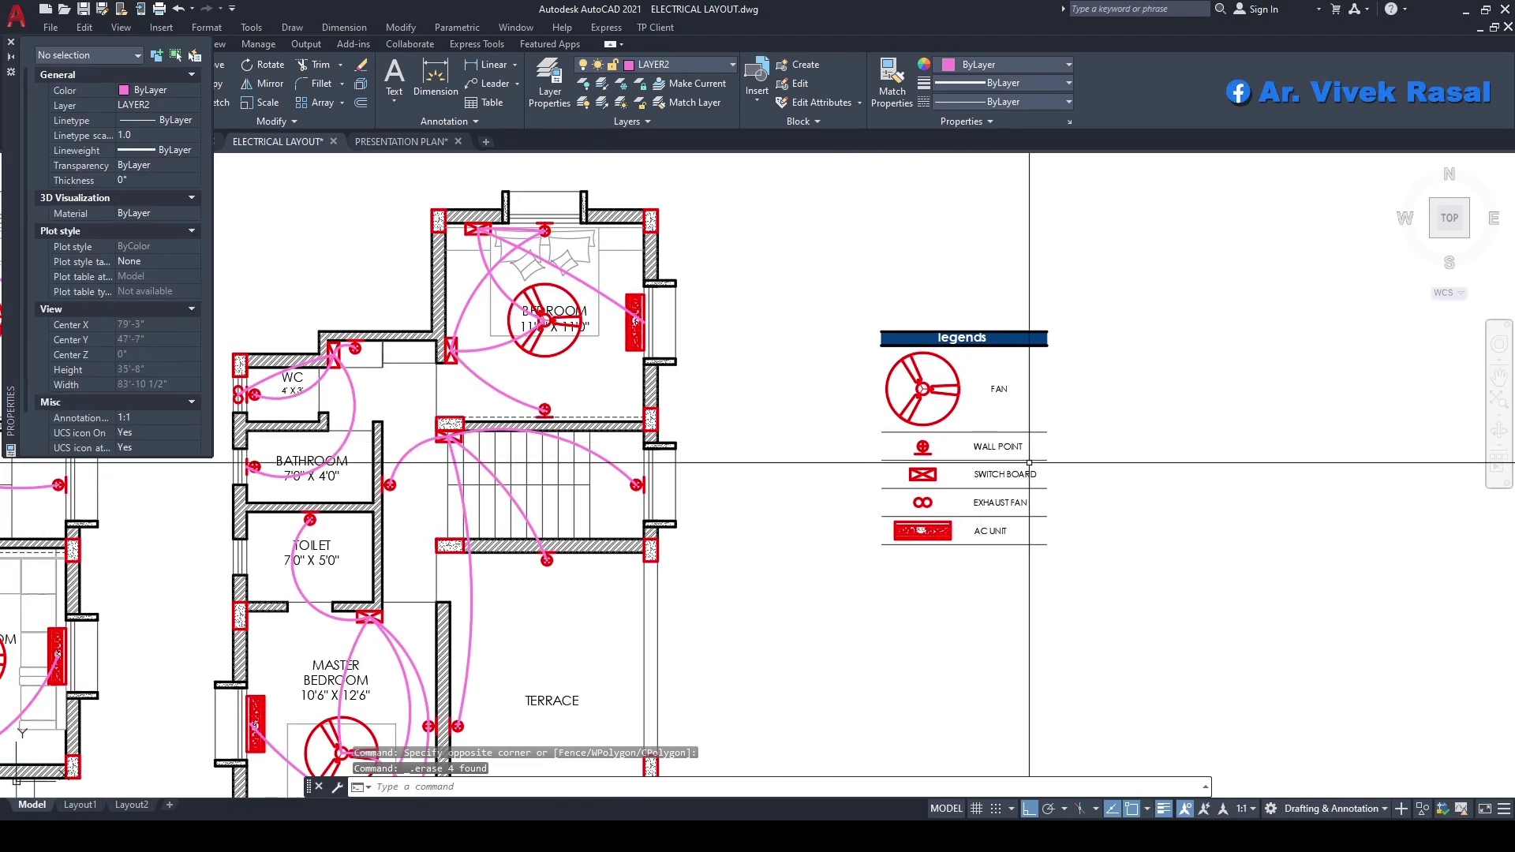
scroll(966, 439, "down", 2)
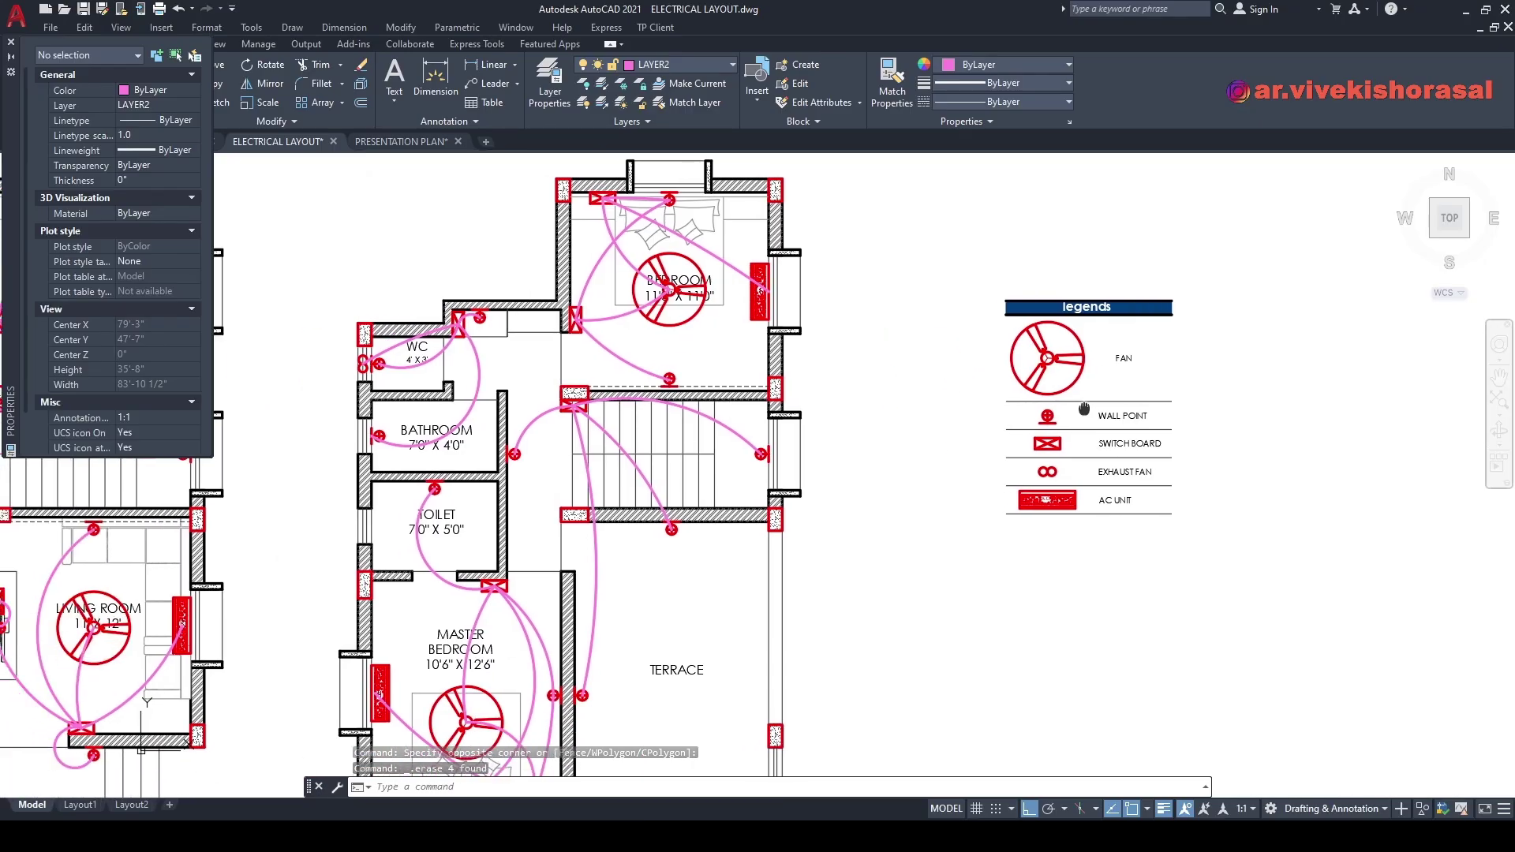
scroll(966, 407, "up", 2)
scroll(753, 357, "up", 6)
left_click(859, 375)
middle_click_drag(818, 561, 837, 380)
left_click(876, 431)
- Move the ground floor's BEDROOM label straight down to just below the ceiling fan
scroll(876, 431, "down", 6)
middle_click_drag(744, 458, 1371, 429)
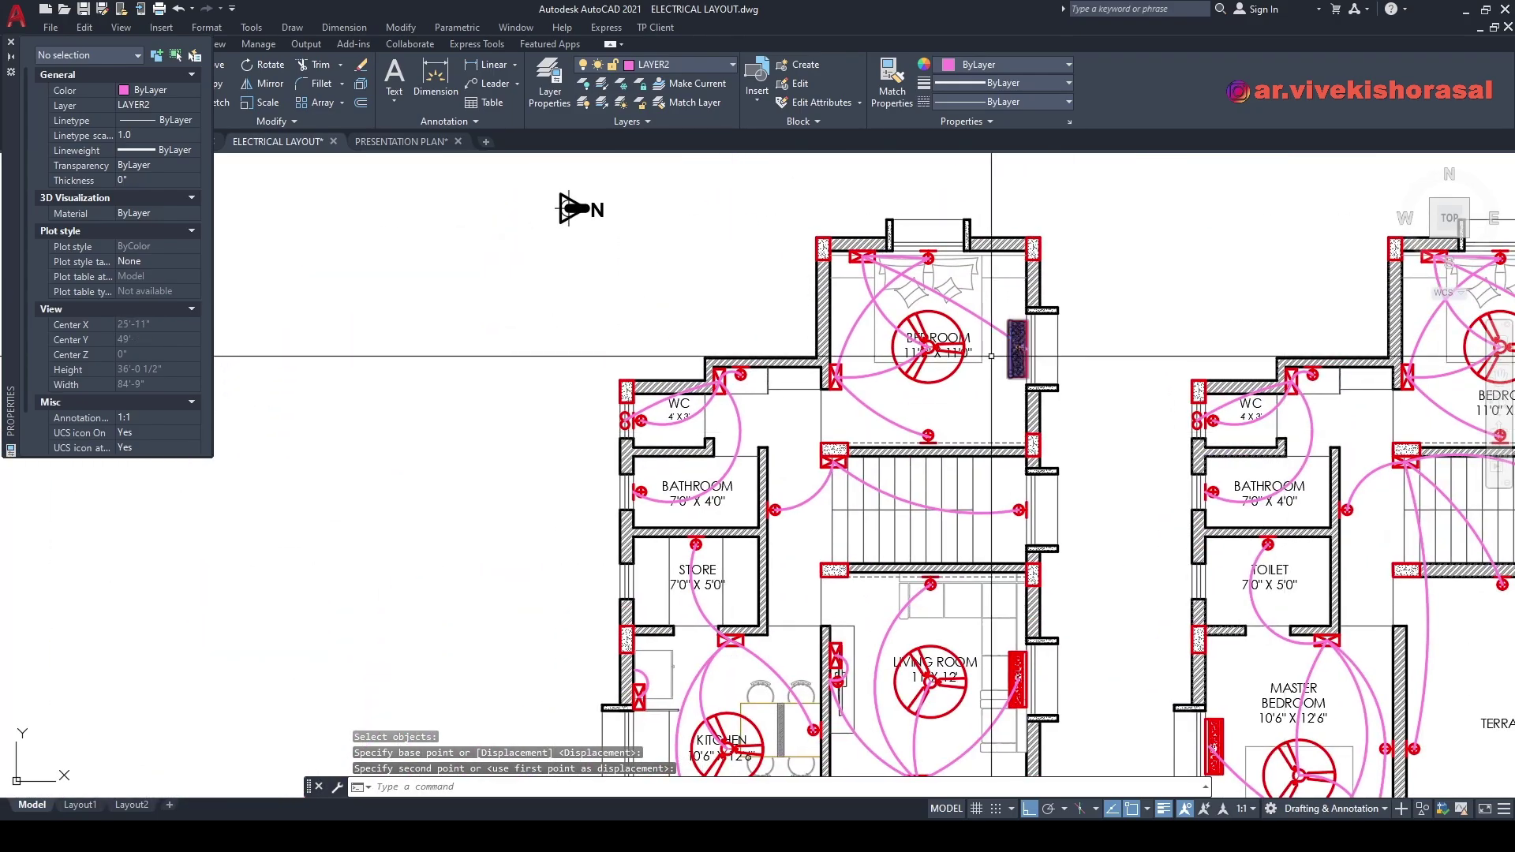
scroll(974, 336, "up", 6)
type("m")
key("space")
left_click(880, 293)
left_click(861, 312)
key("space")
left_click(852, 343)
left_click(853, 584)
- Move the KITCHEN label straight up about 3'-10" so that it sits above the ceiling fan
scroll(921, 470, "down", 6)
middle_click_drag(859, 576, 1125, 444)
middle_click_drag(963, 530, 926, 270)
scroll(876, 414, "up", 6)
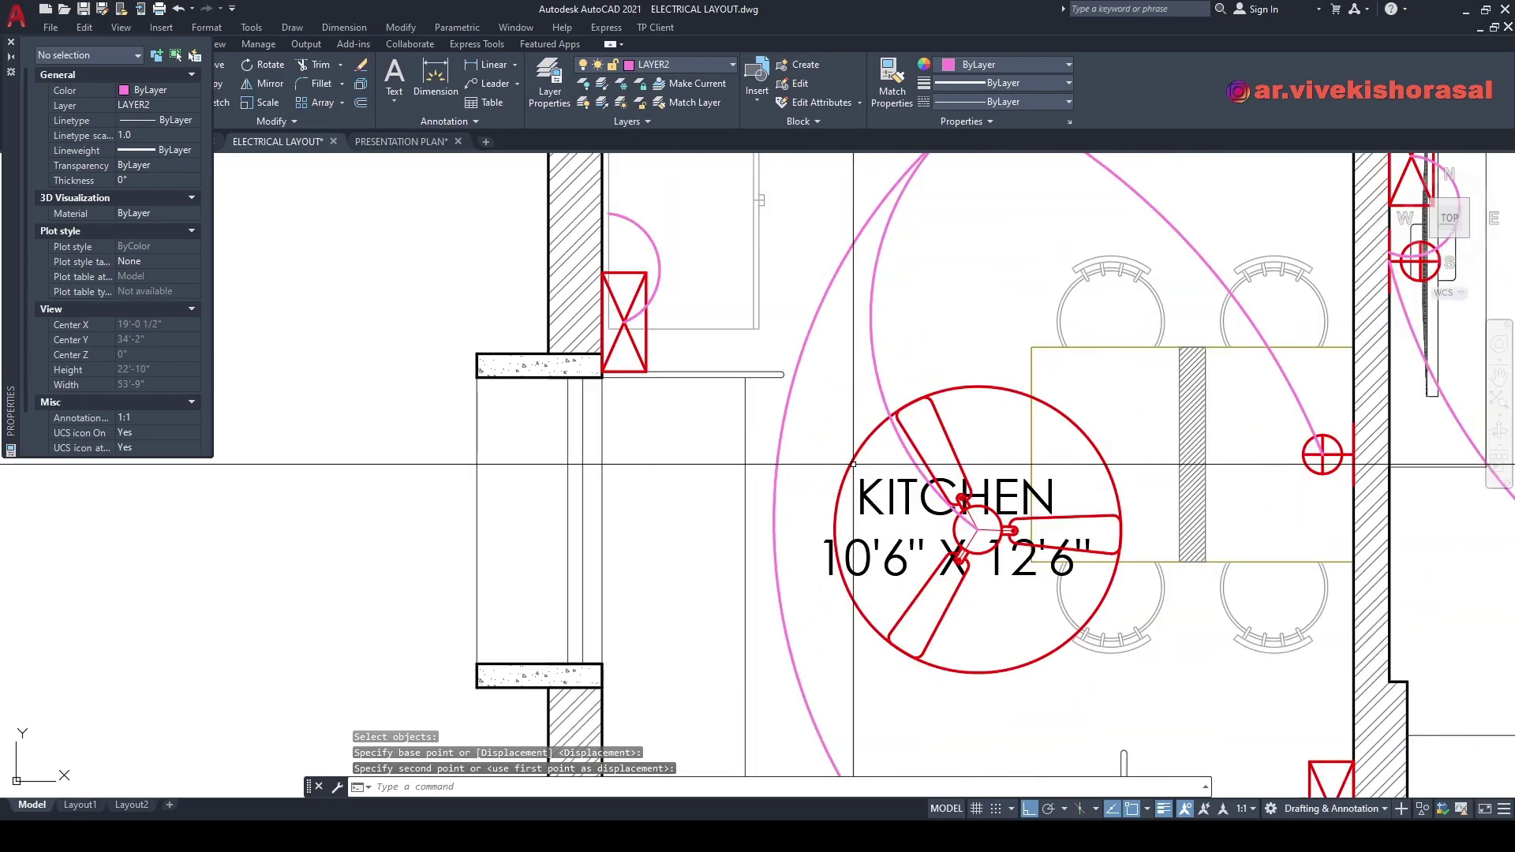
left_click(888, 526)
left_click(873, 494)
key("space")
left_click(889, 499)
scroll(890, 497, "down", 4)
middle_click_drag(901, 395, 900, 459)
scroll(925, 455, "up", 4)
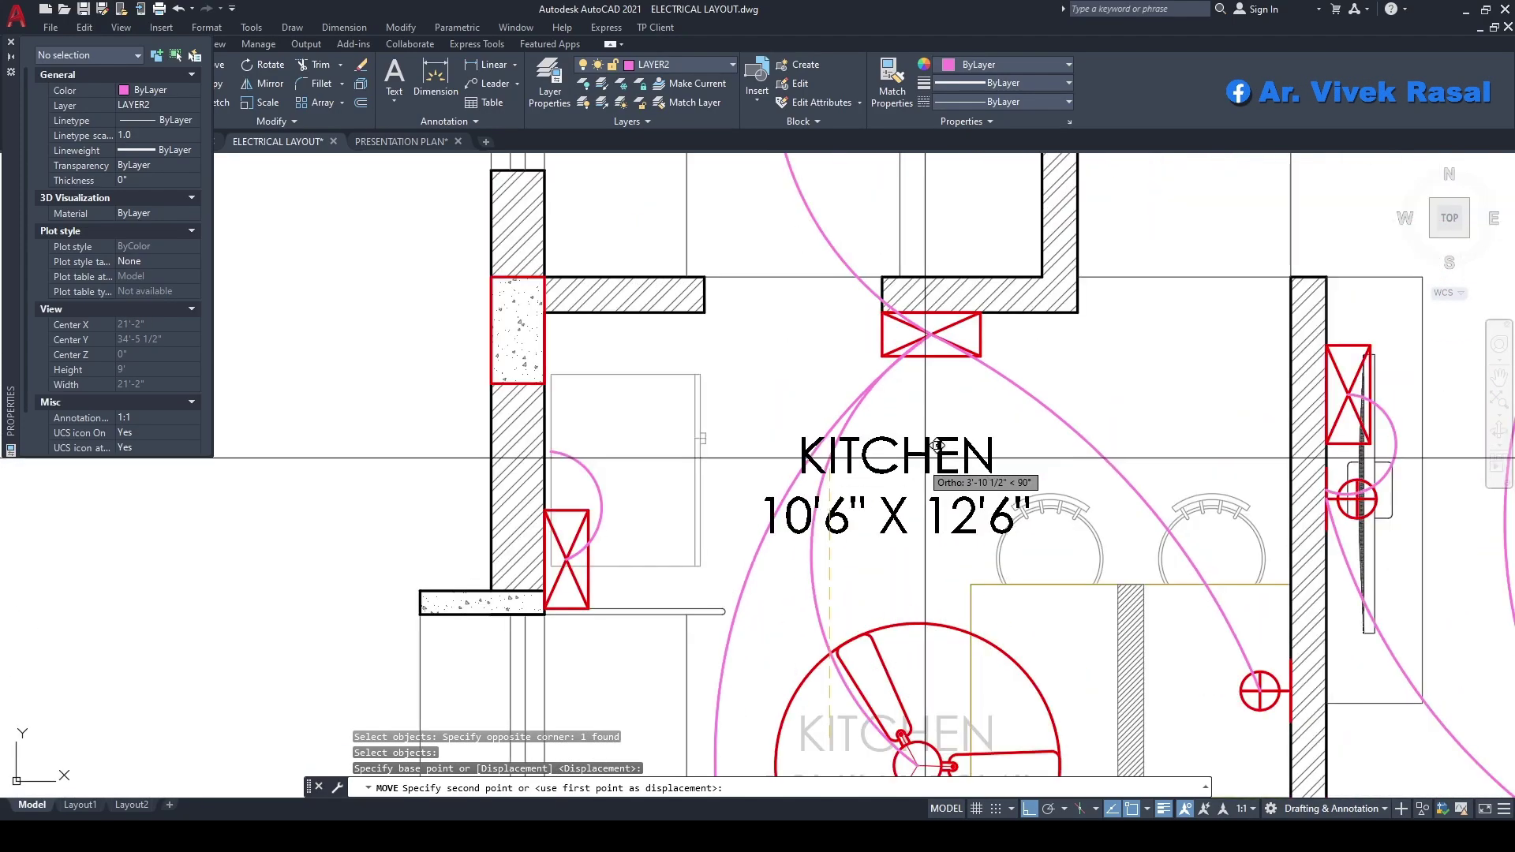
left_click(927, 453)
- Move the LIVING ROOM label straight up so that it sits above the ceiling fan
scroll(927, 453, "down", 5)
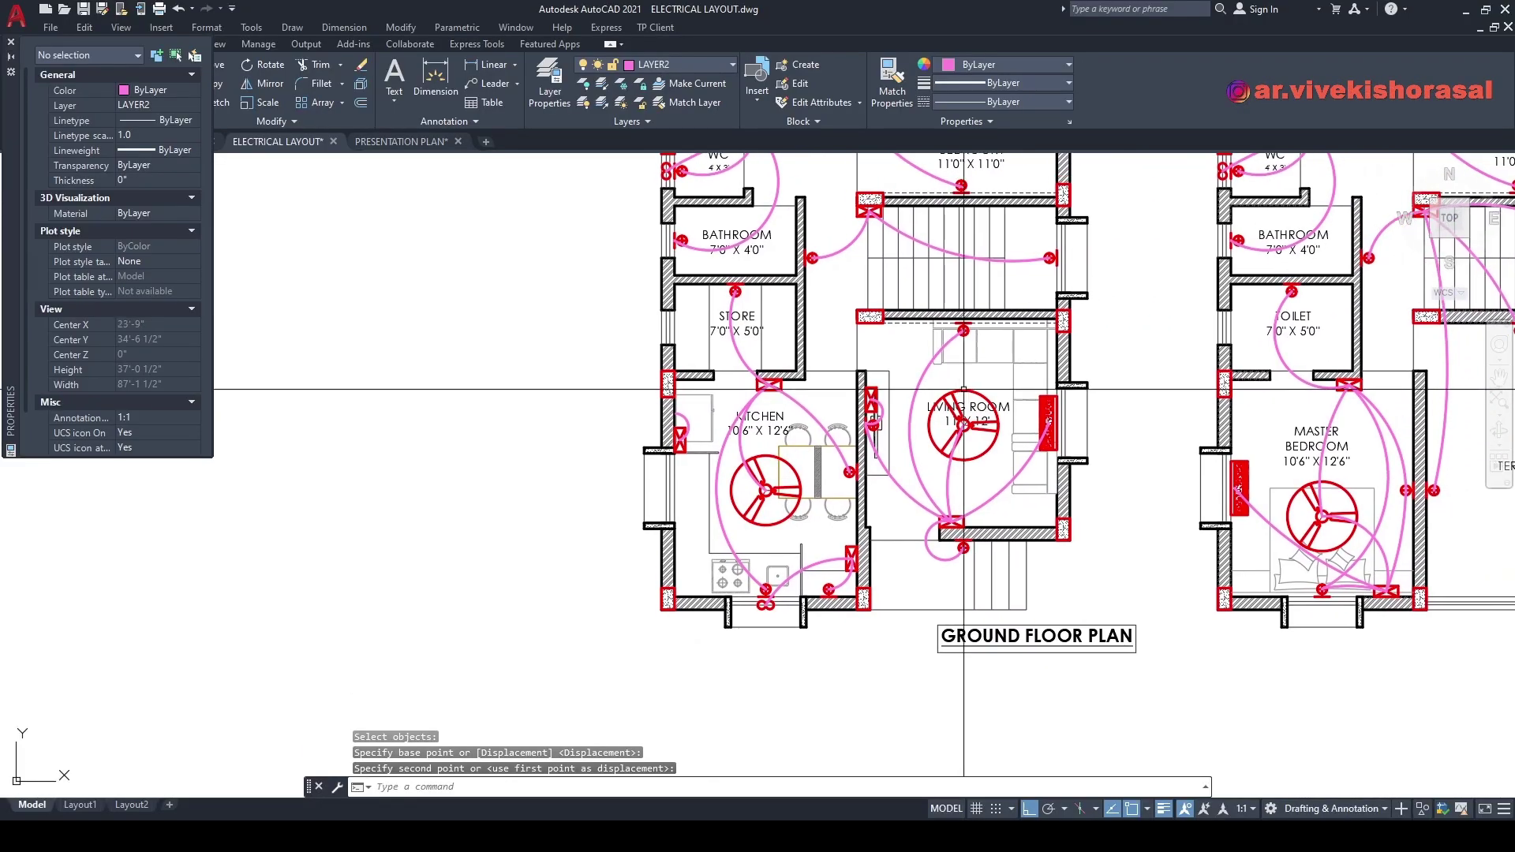
scroll(984, 452, "up", 5)
key("space")
left_click(983, 453)
key("space")
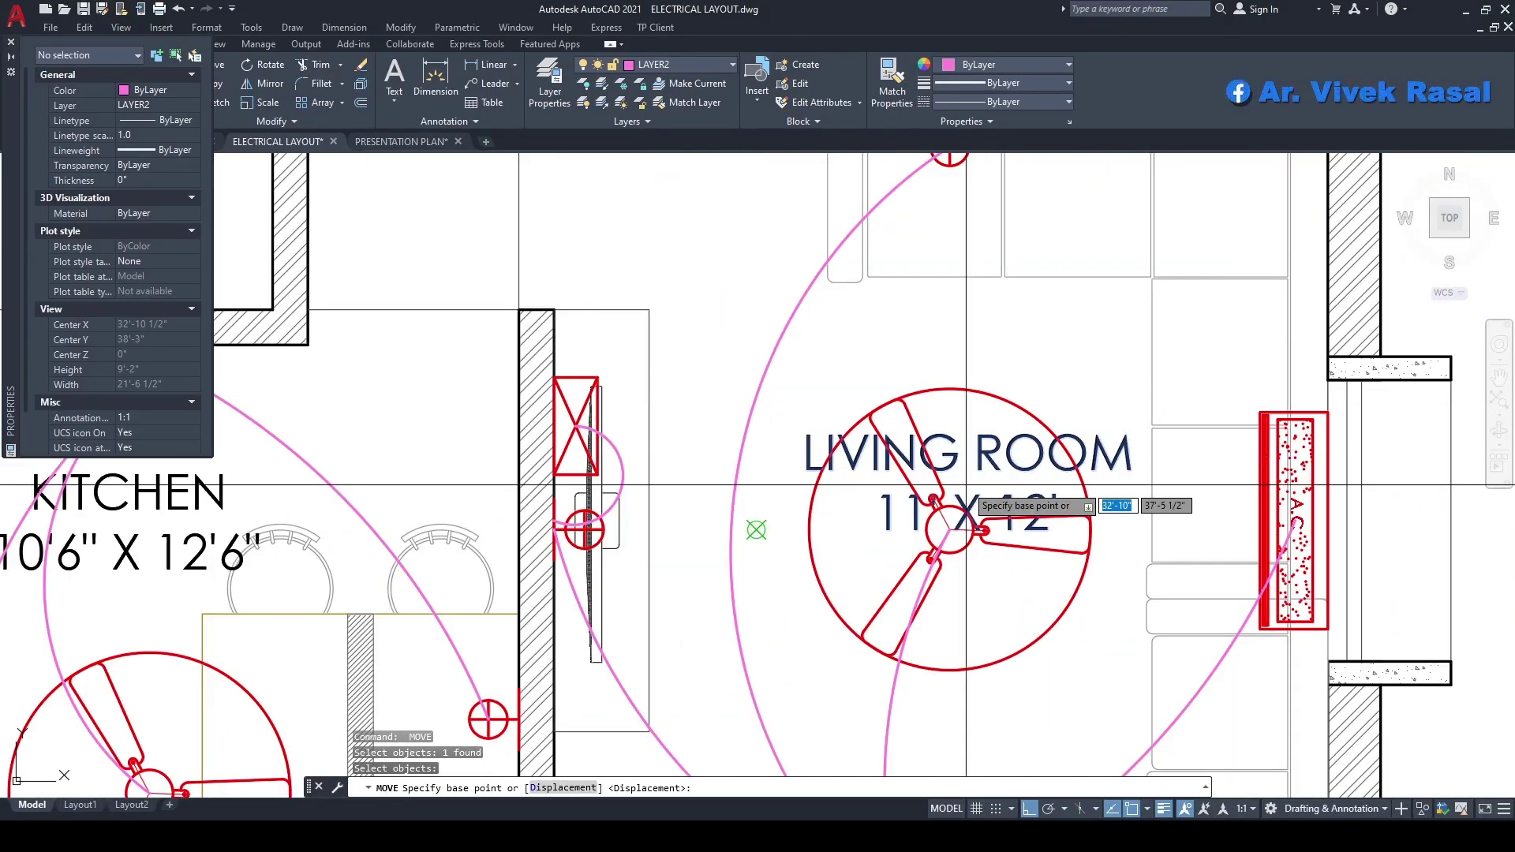
left_click(756, 530)
middle_click_drag(756, 529, 846, 579)
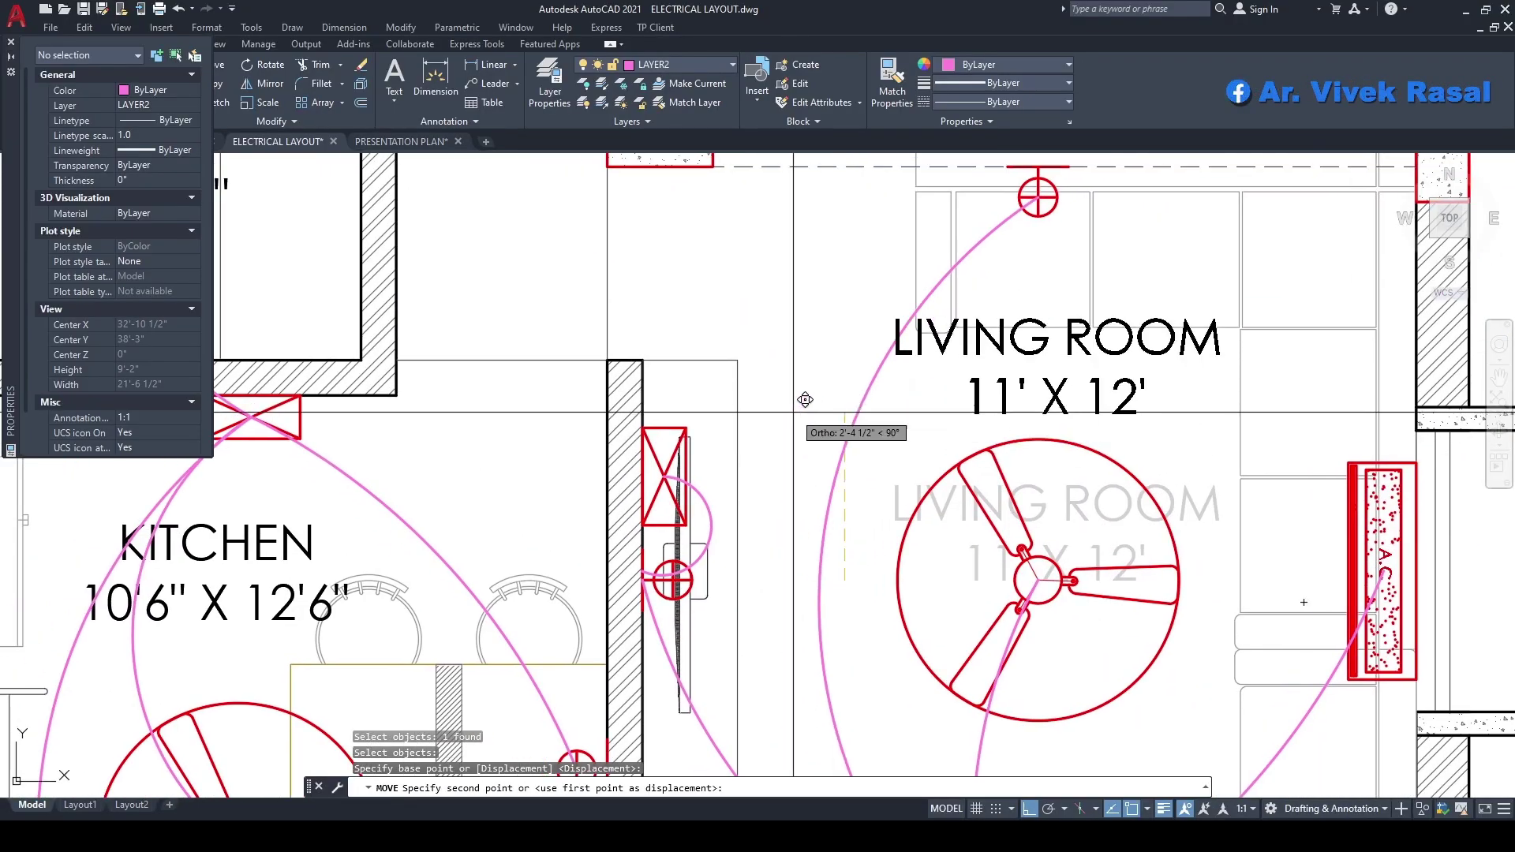
left_click(786, 427)
scroll(797, 414, "down", 5)
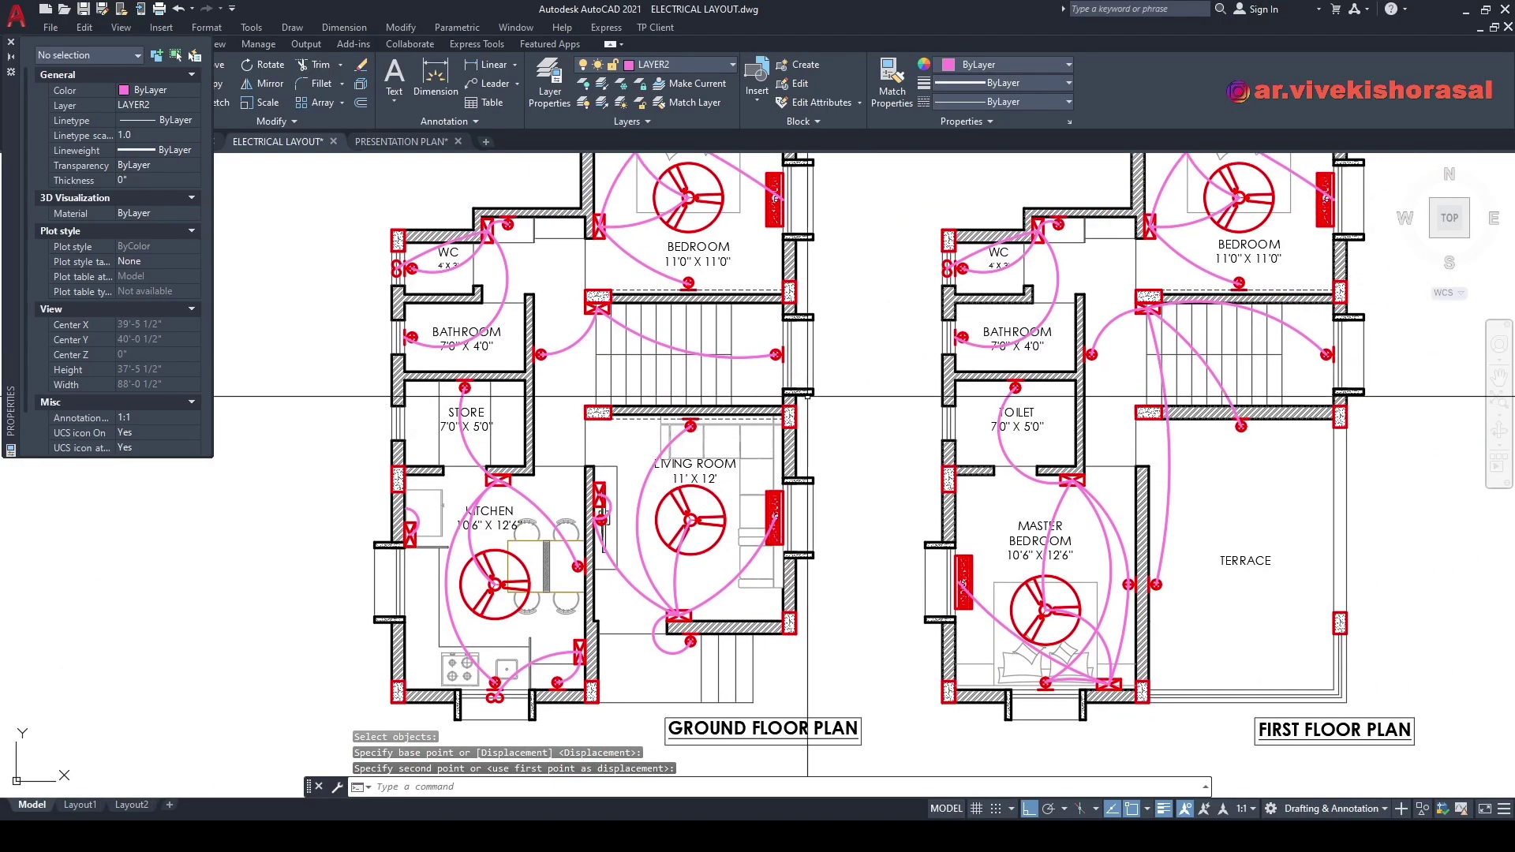
- Make DIMENSION the current layer
middle_click_drag(844, 375, 806, 525)
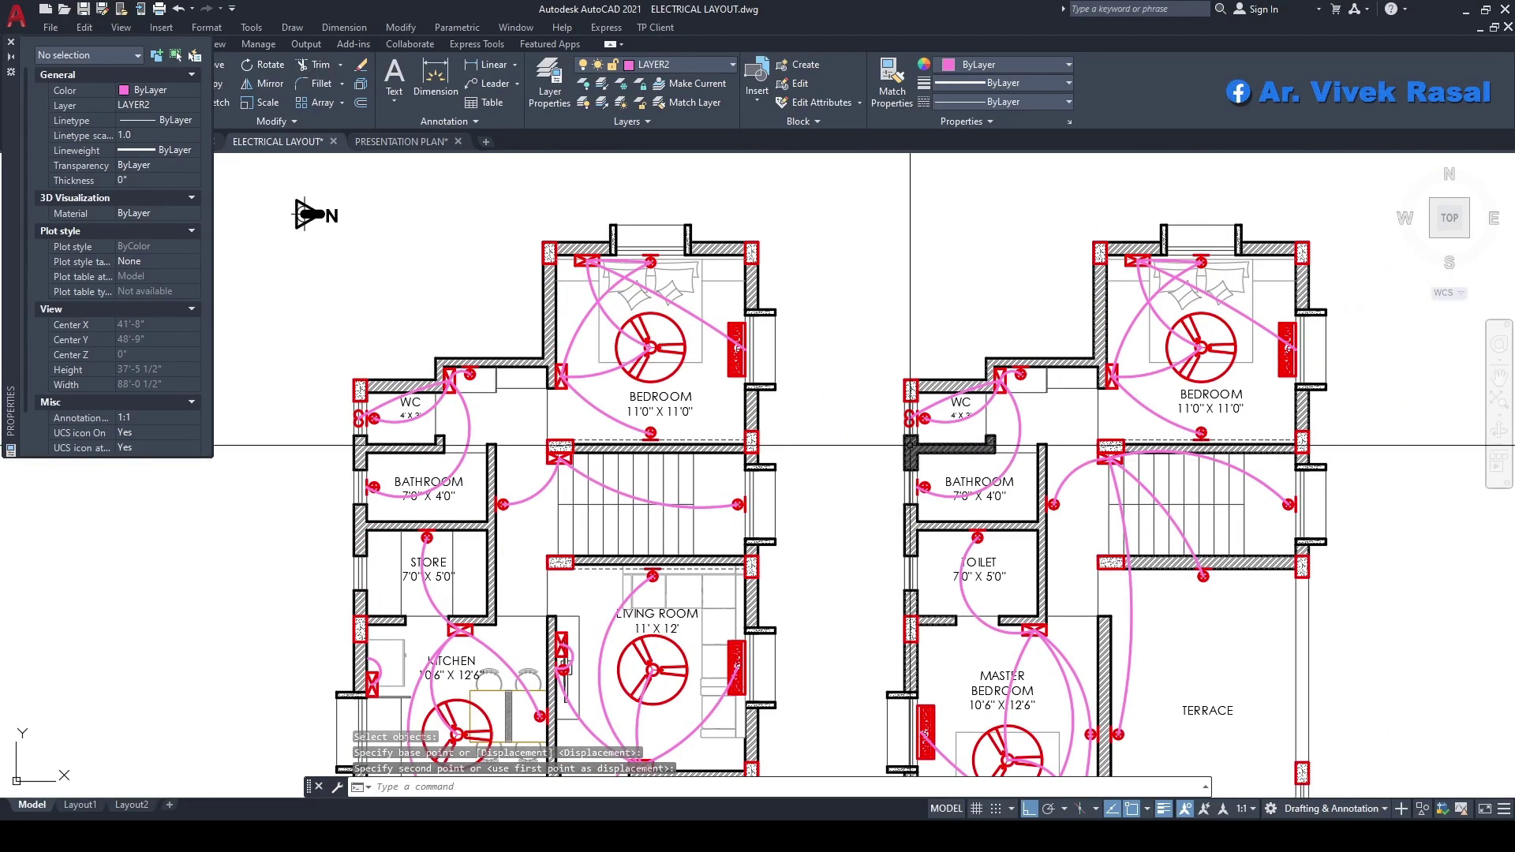
middle_click_drag(663, 248, 811, 188)
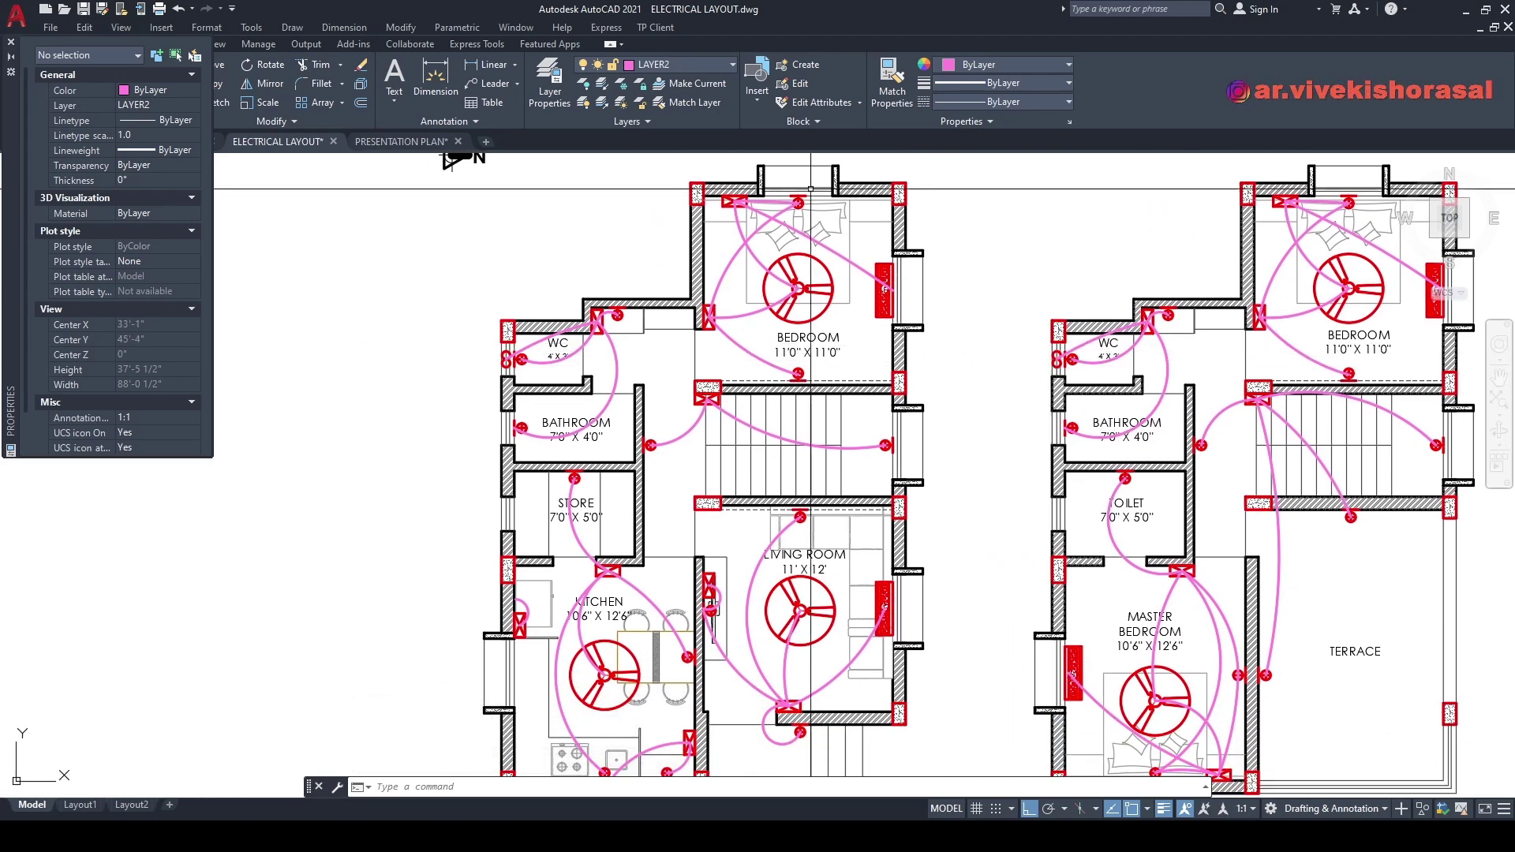
left_click(692, 65)
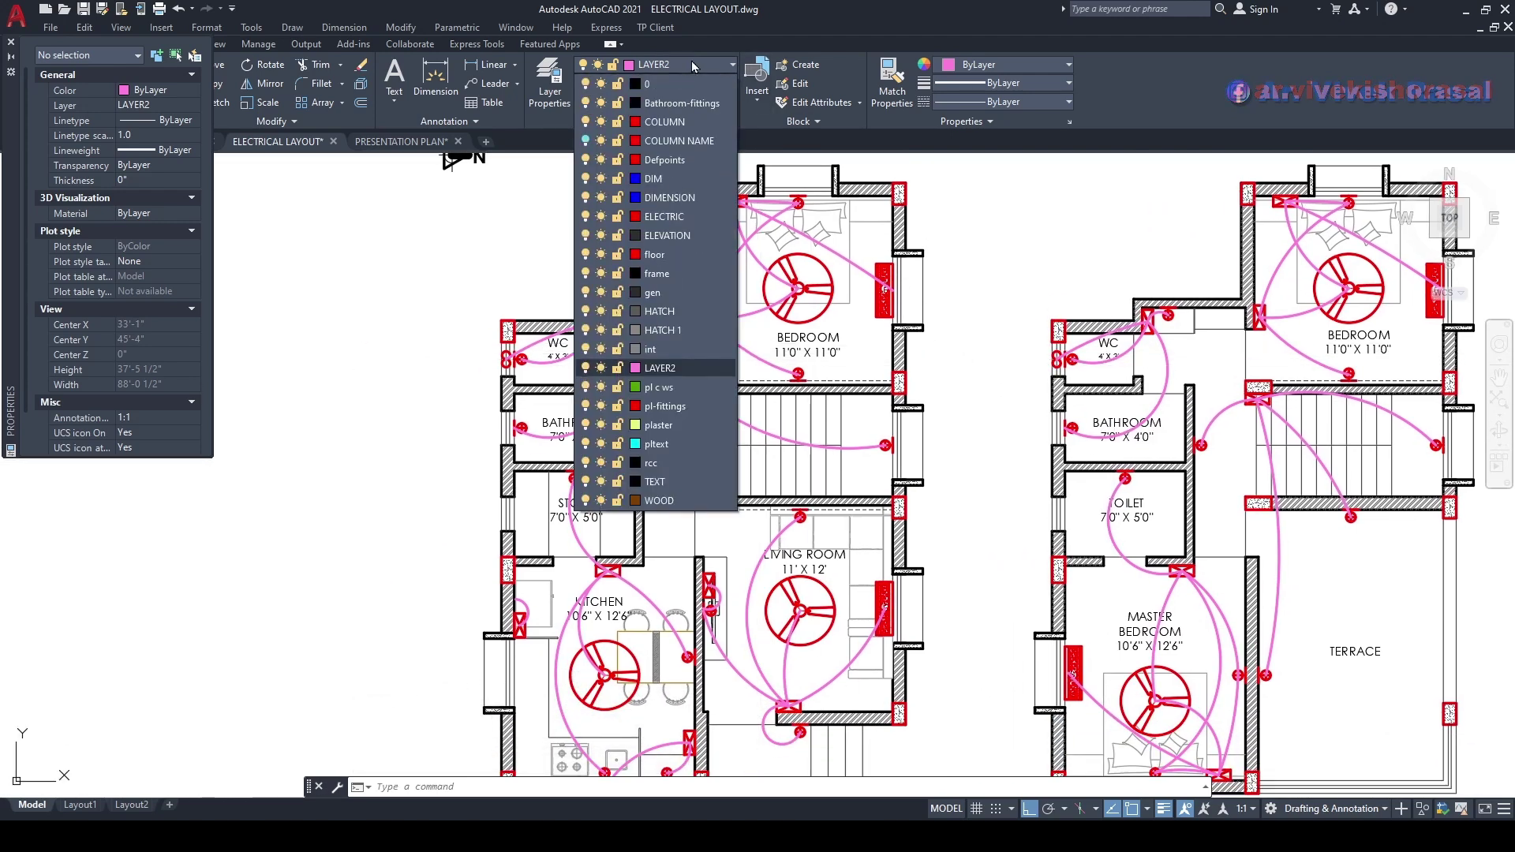
left_click(663, 197)
- Add a horizontal linear dimension from the living room's upper wall light to the adjacent right-hand column face
middle_click_drag(753, 497, 852, 259)
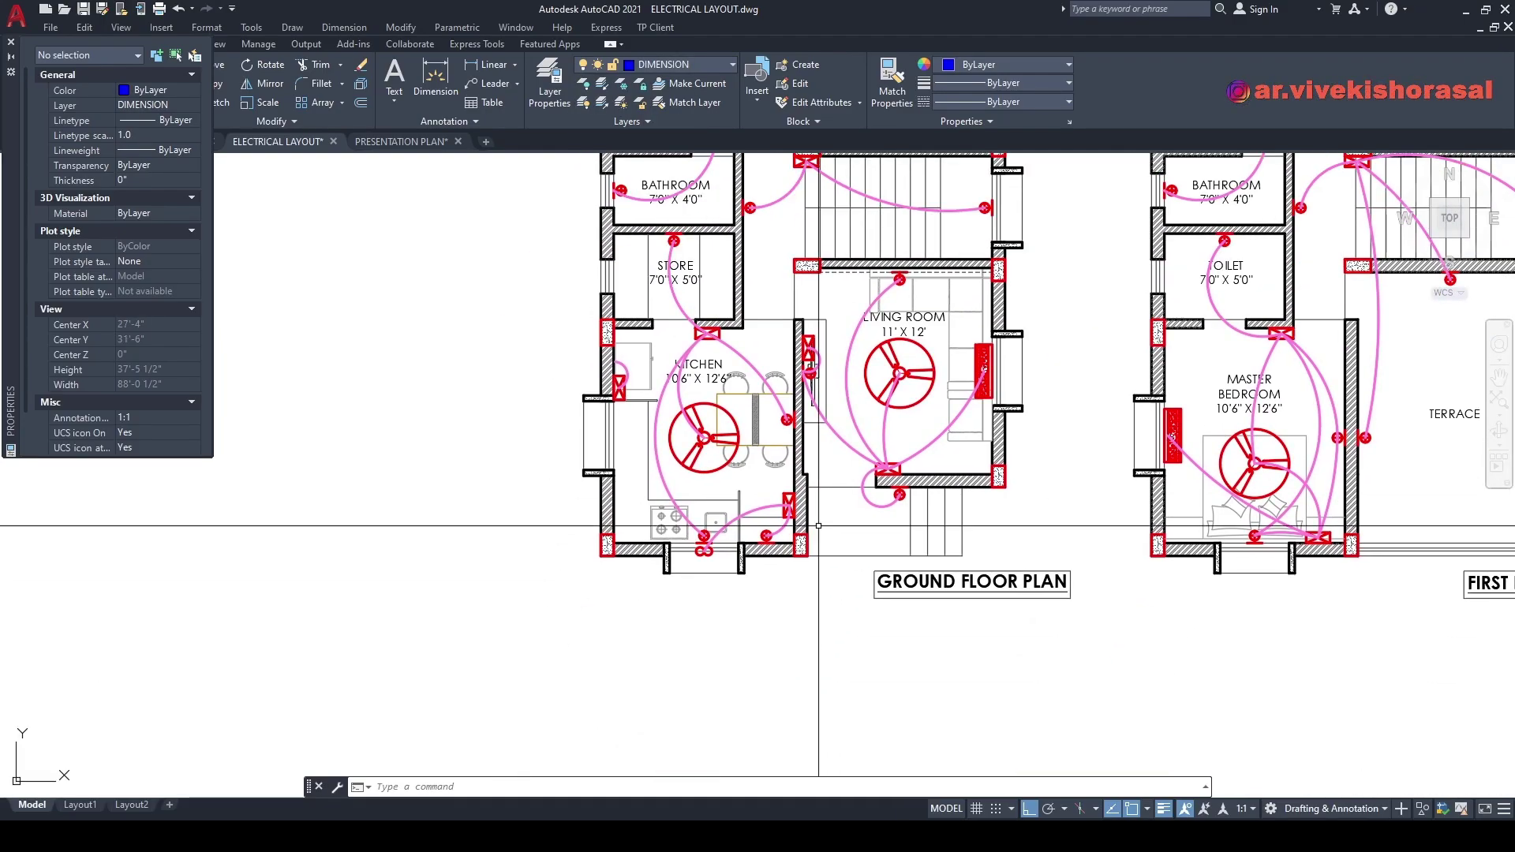
type("li")
key("Return")
scroll(1011, 383, "up", 5)
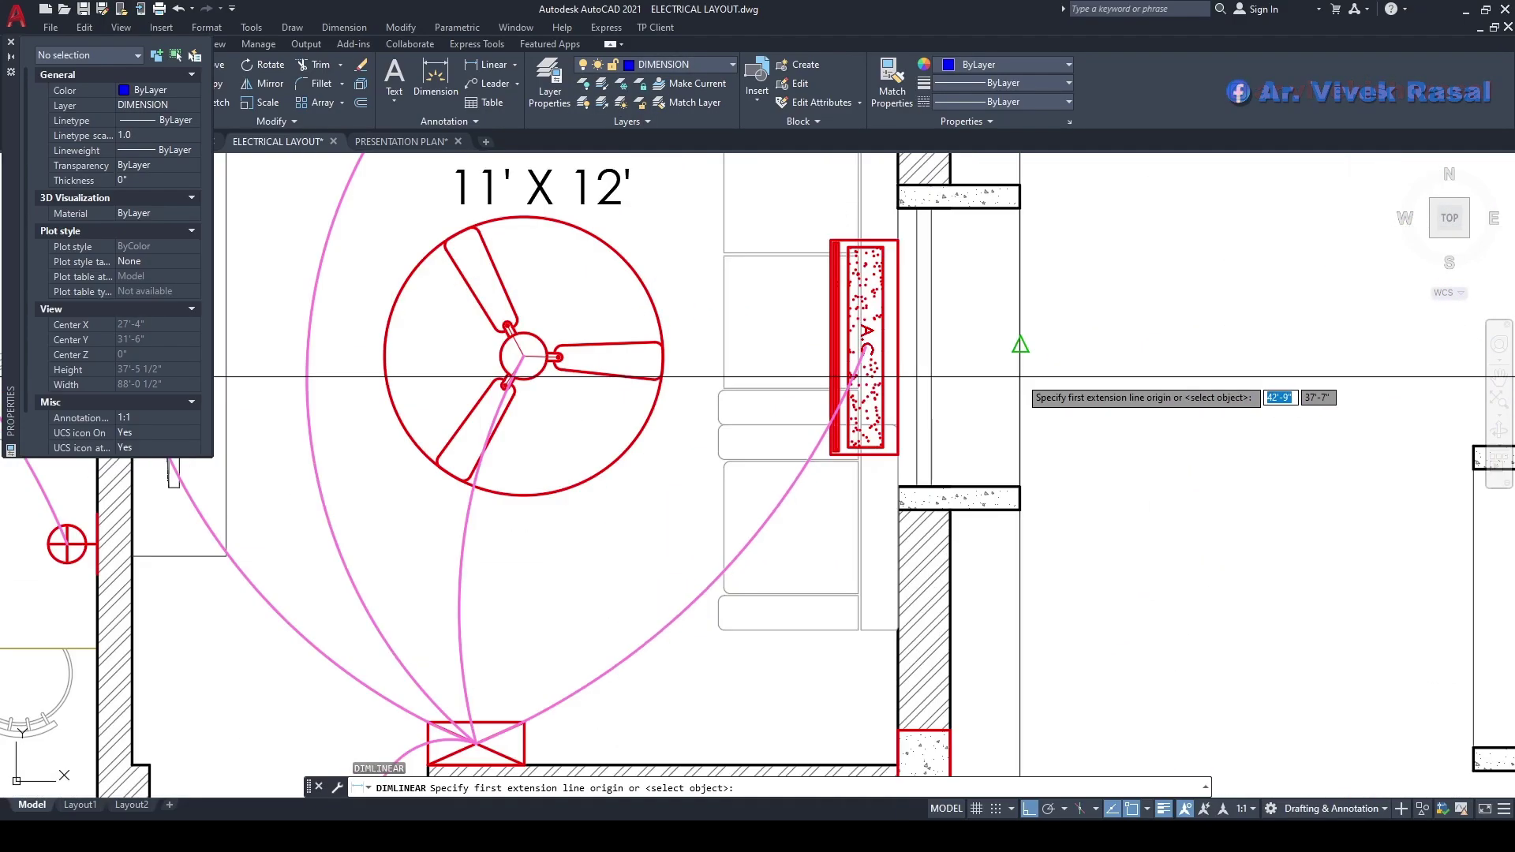
scroll(900, 347, "down", 5)
middle_click_drag(827, 287, 908, 339)
scroll(908, 426, "up", 5)
scroll(910, 463, "down", 3)
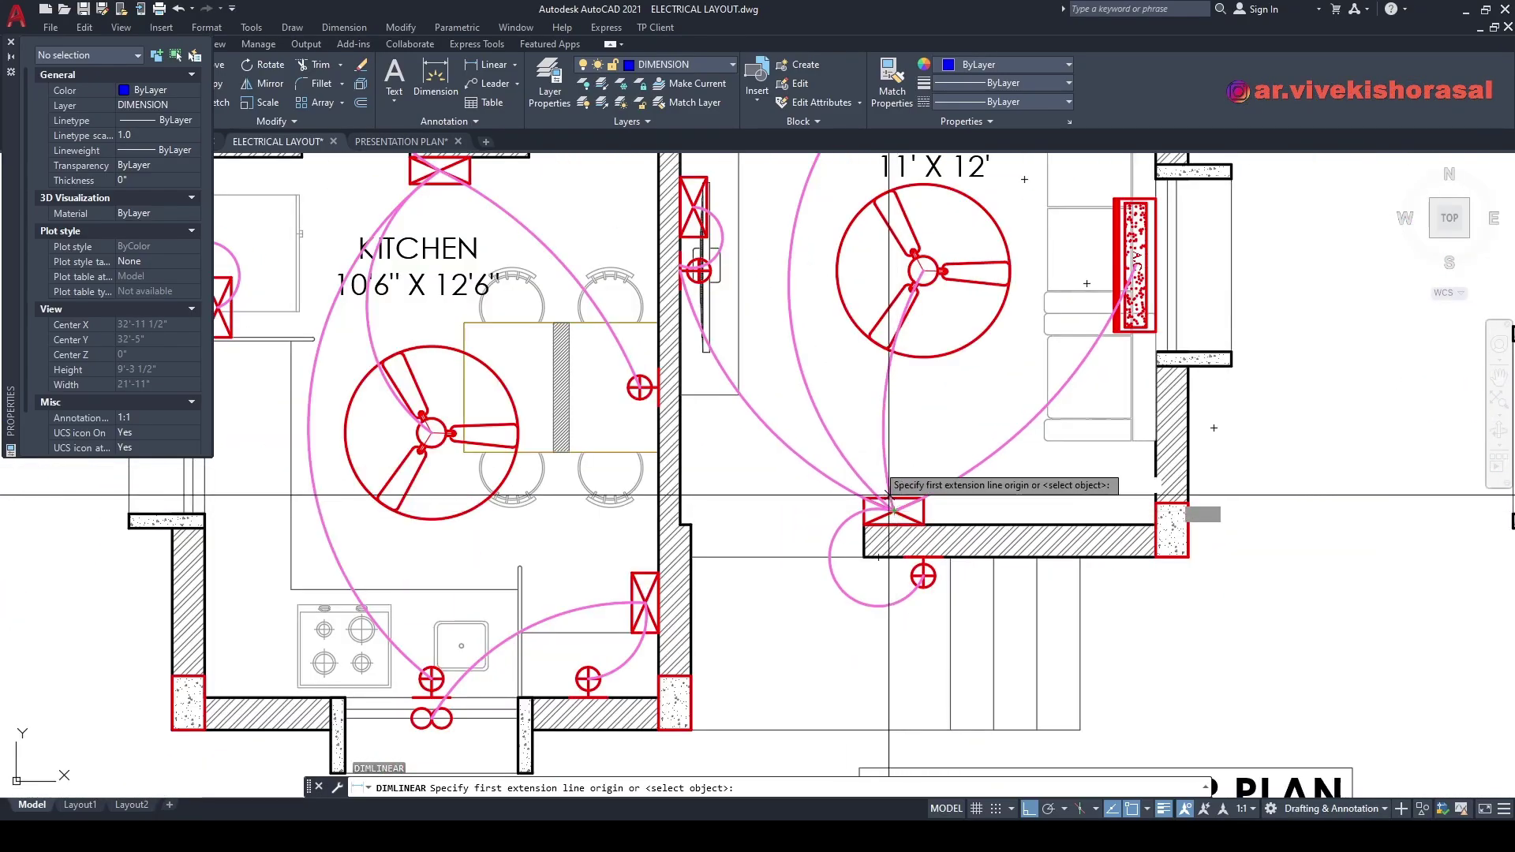
scroll(868, 427, "up", 2)
scroll(769, 332, "up", 3)
scroll(769, 333, "down", 2)
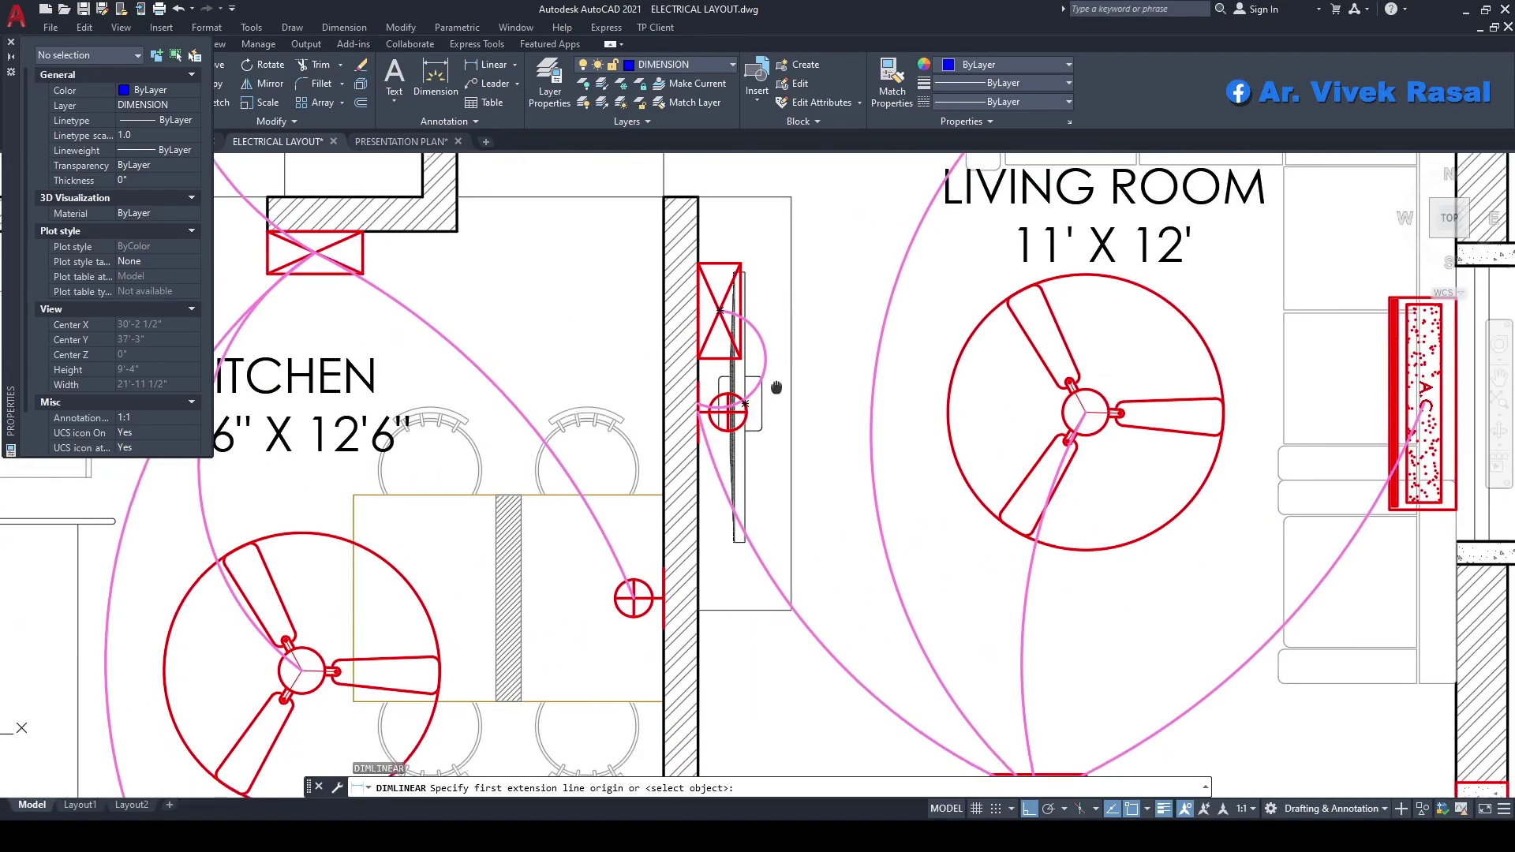
scroll(763, 388, "down", 3)
scroll(931, 161, "up", 4)
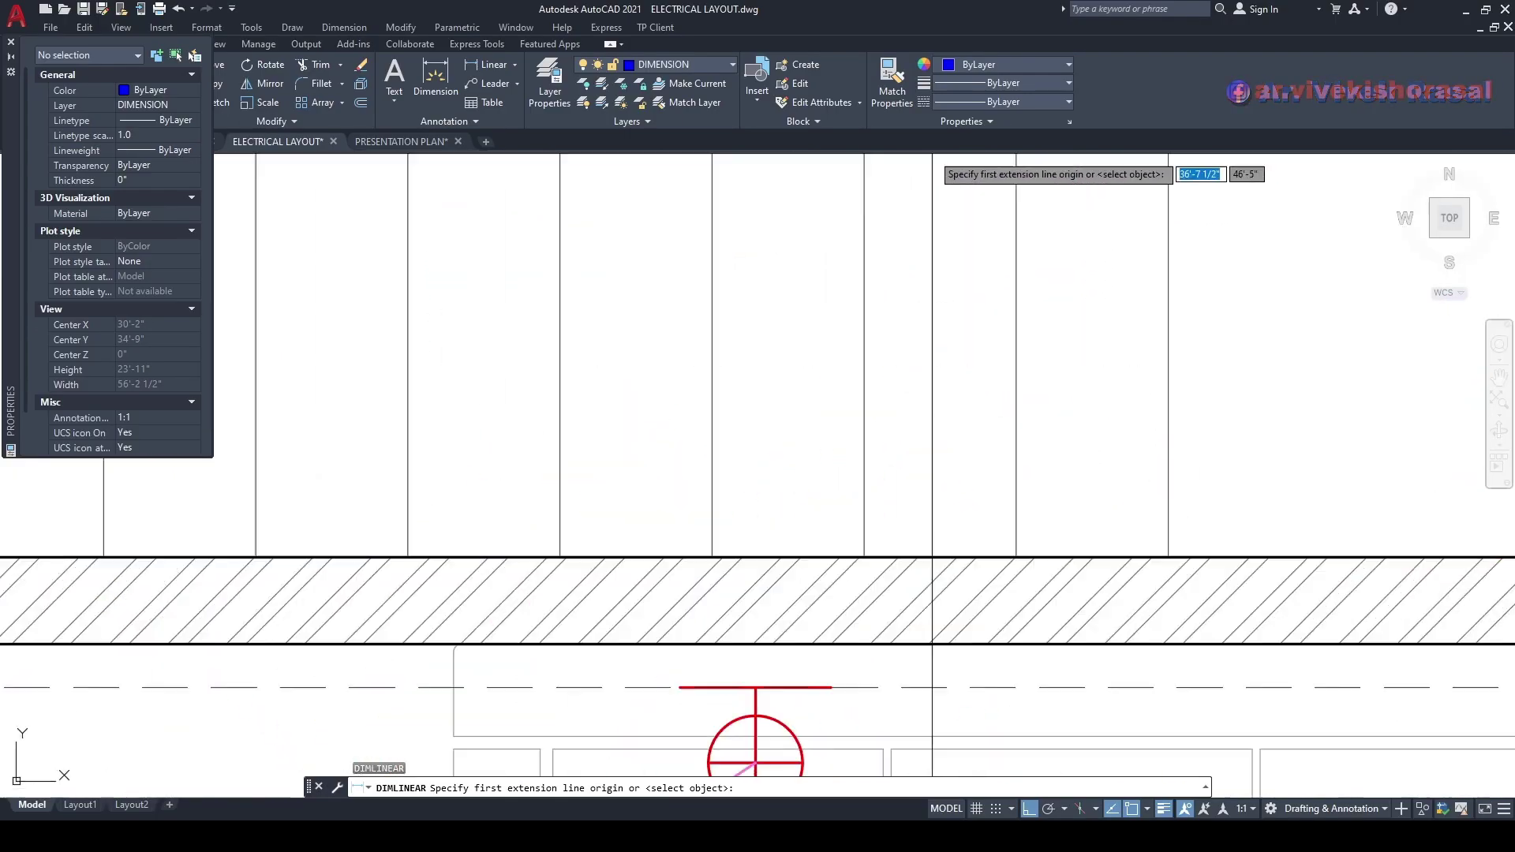
left_click(755, 689)
scroll(753, 660, "down", 2)
middle_click_drag(786, 667, 671, 560)
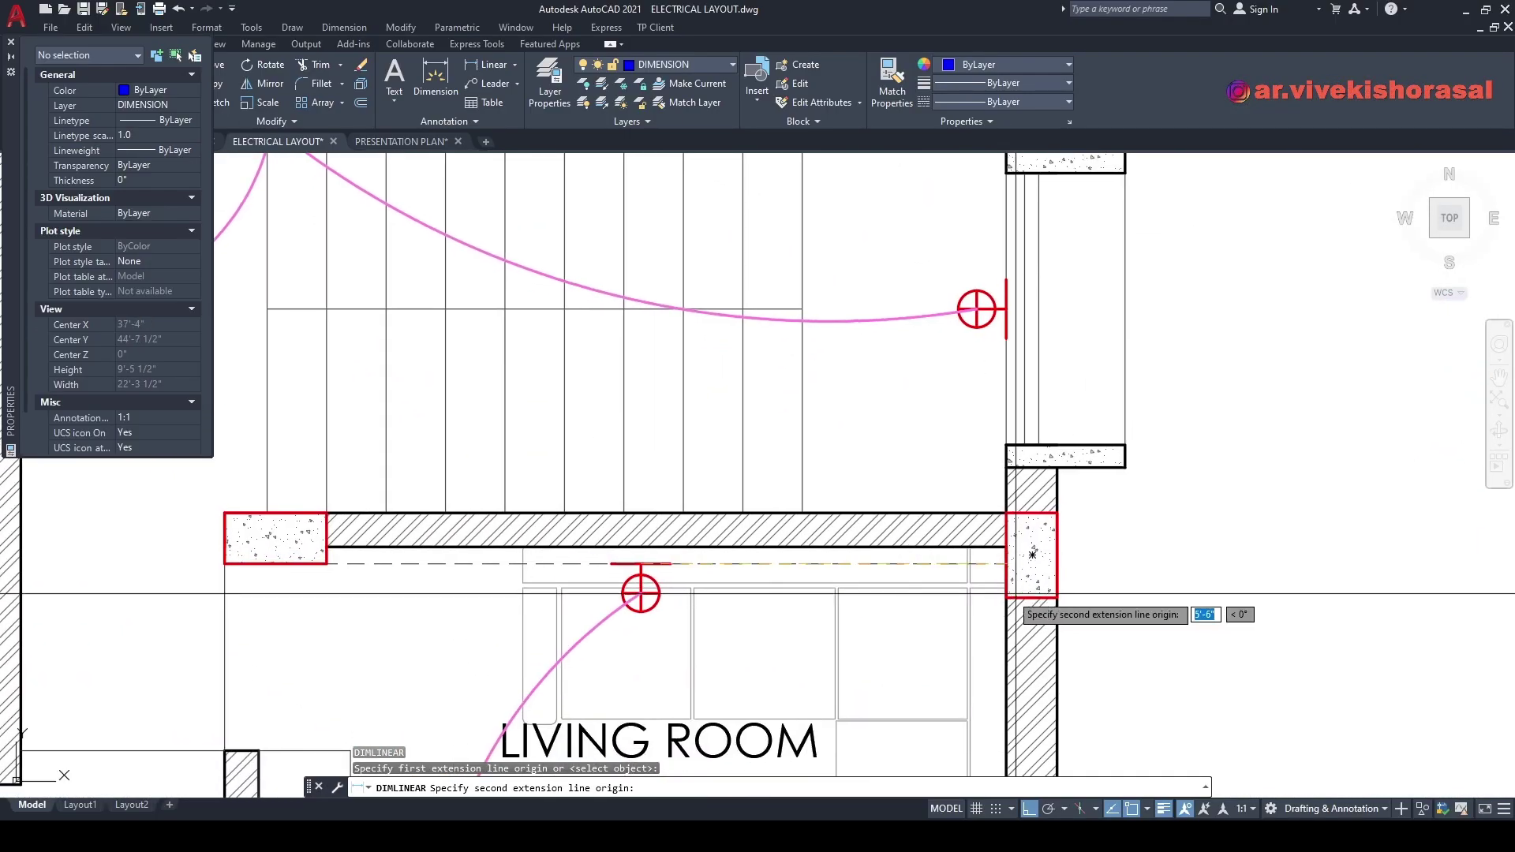
scroll(1023, 584, "up", 2)
left_click(1004, 549)
left_click(901, 614)
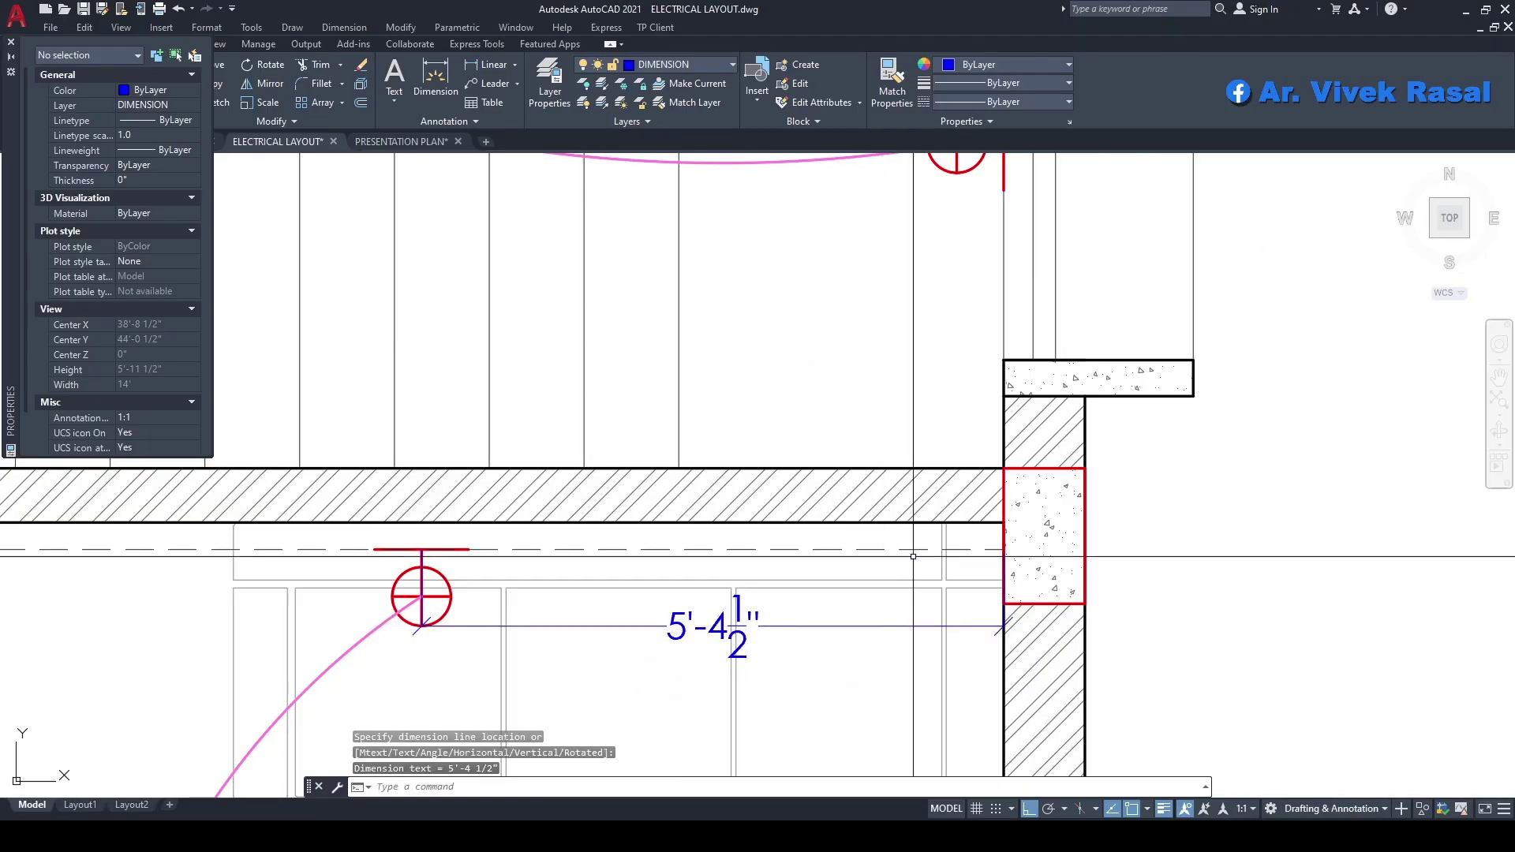
- Add a horizontal linear dimension from the ground floor entrance light to the kitchen wall's outer face
scroll(882, 468, "down", 4)
middle_click_drag(878, 517, 907, 385)
middle_click_drag(1023, 254, 958, 391)
middle_click_drag(872, 549, 904, 441)
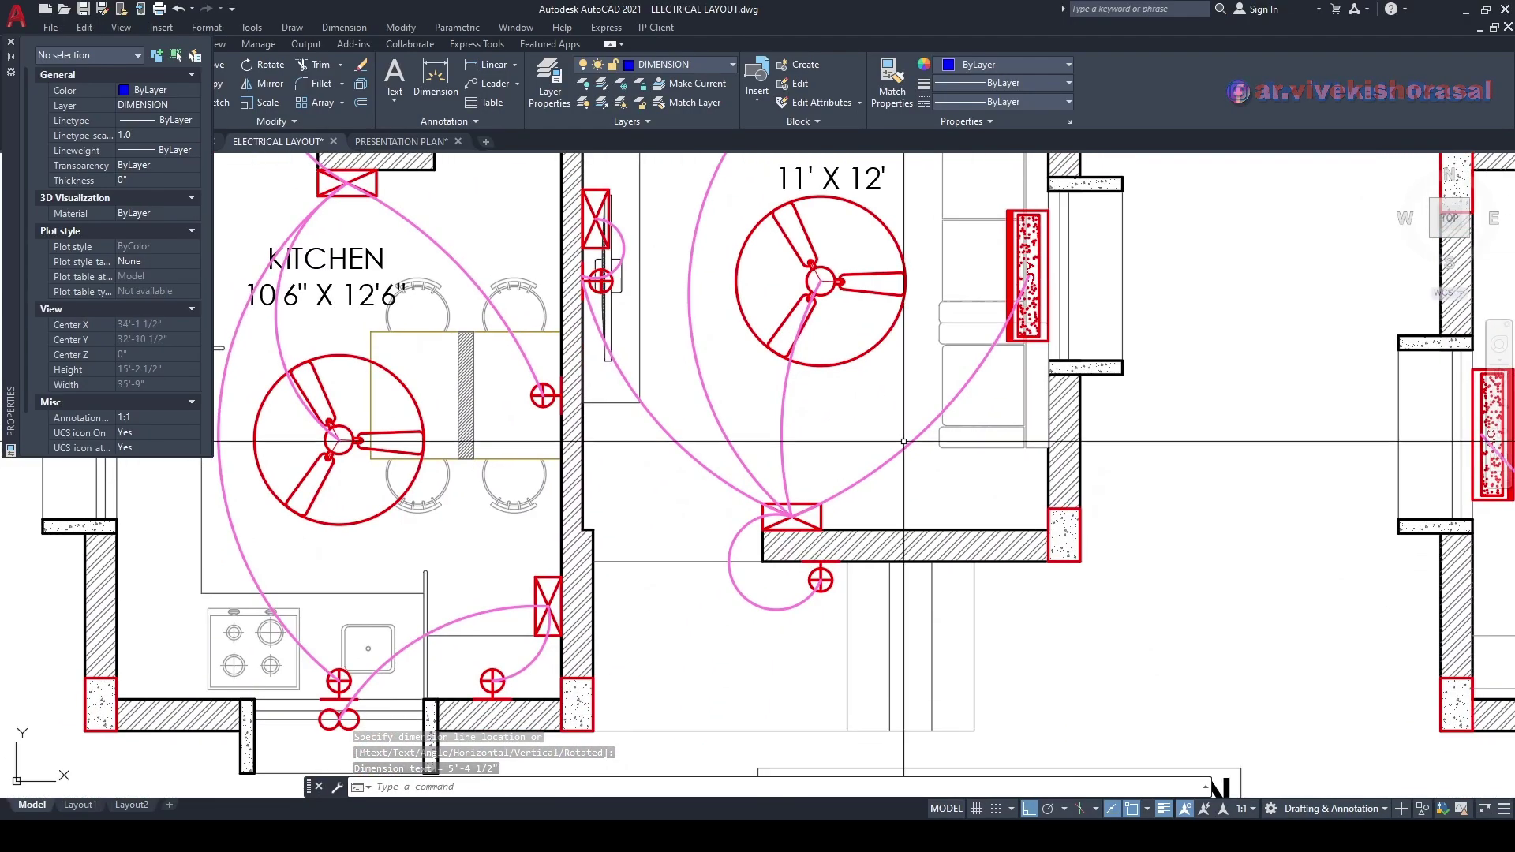
scroll(843, 527, "down", 2)
scroll(813, 490, "up", 6)
key("Return")
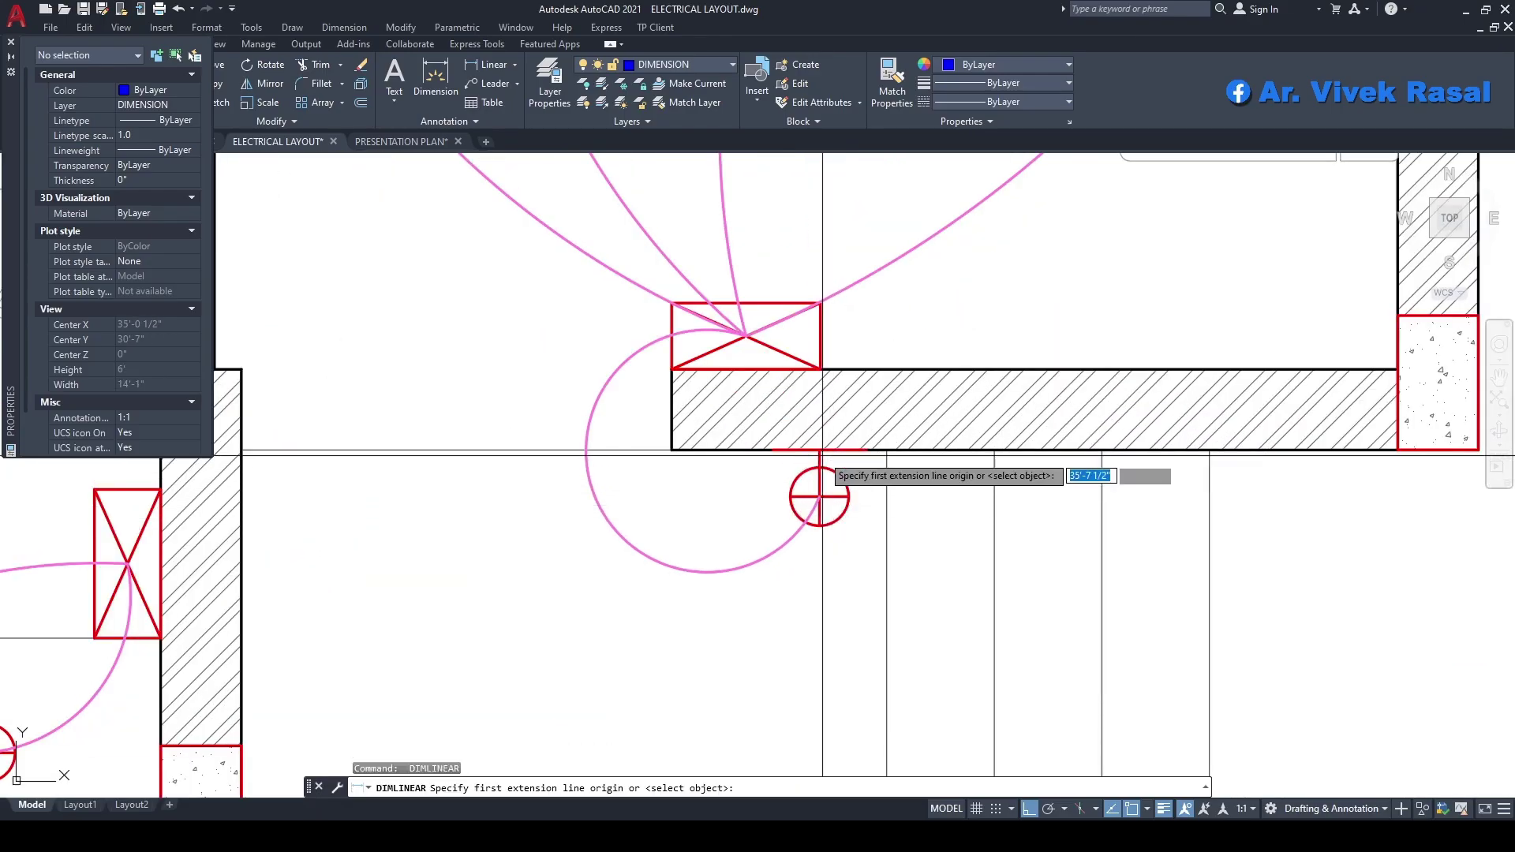
middle_click_drag(820, 450, 1083, 426)
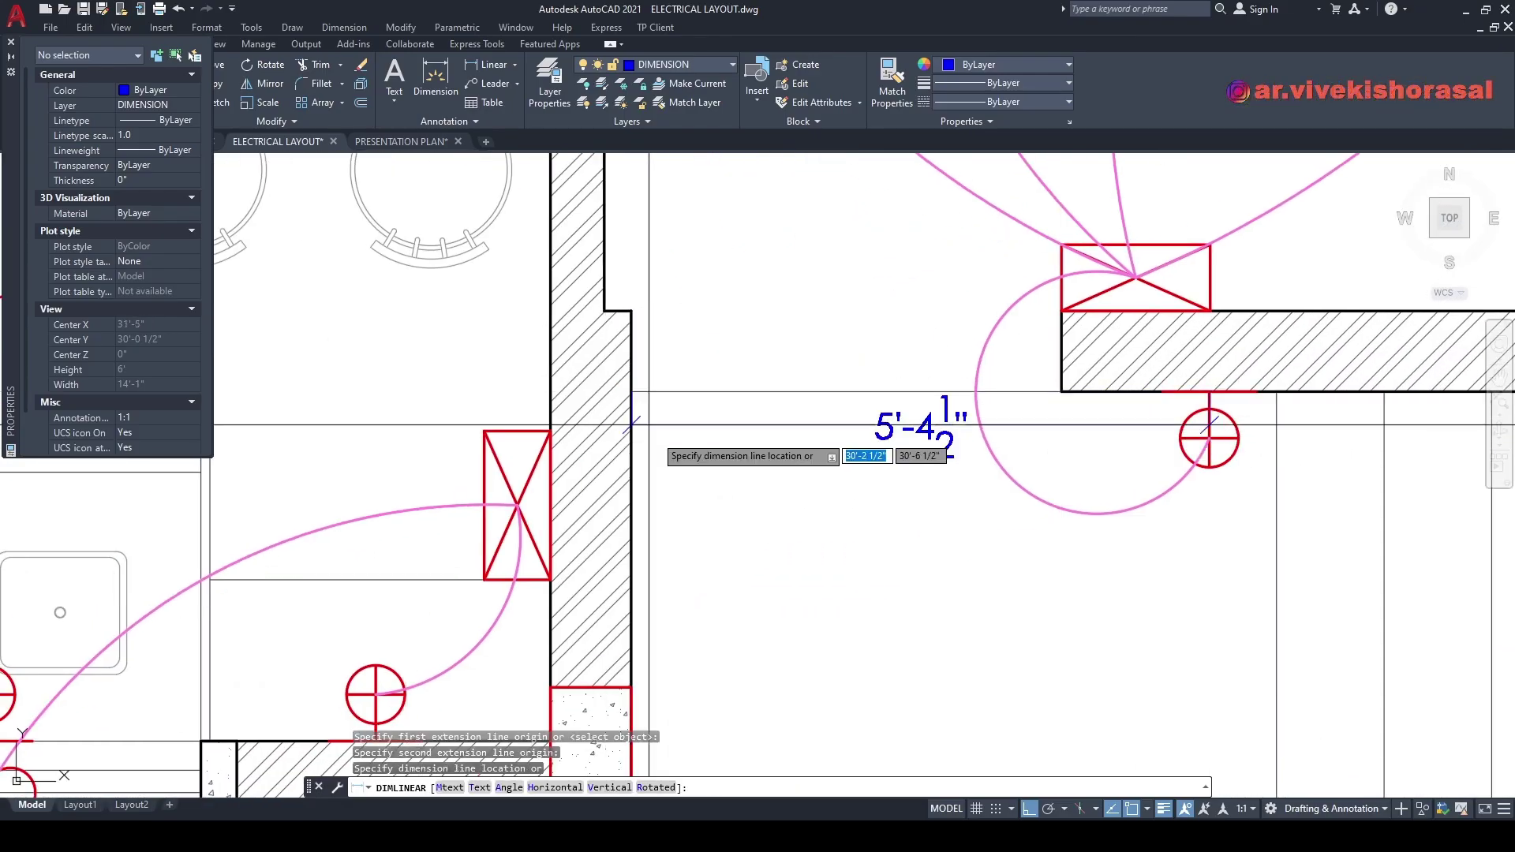
scroll(689, 460, "down", 8)
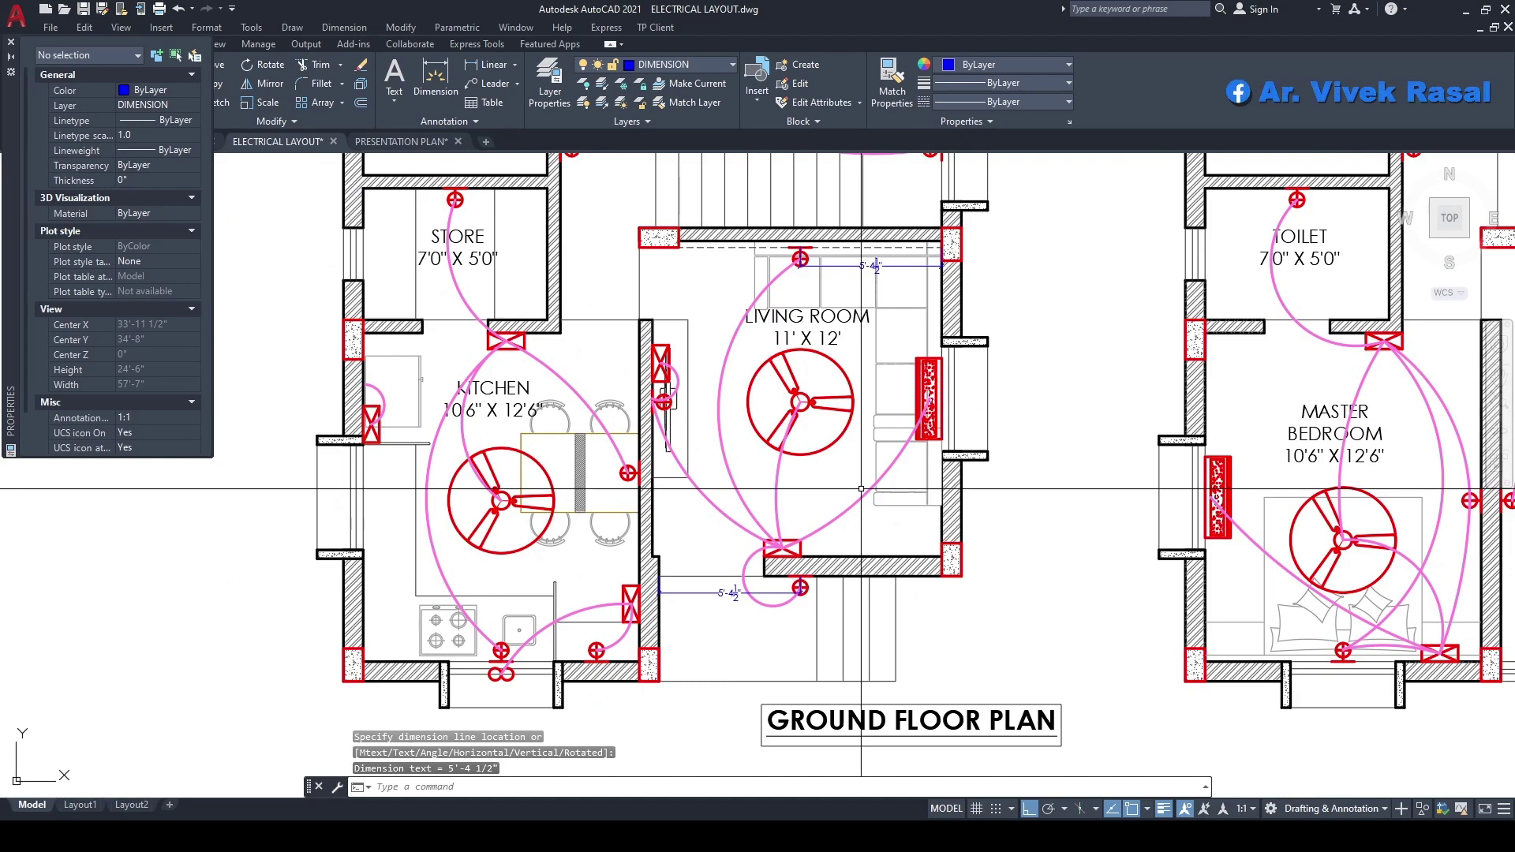
- Add a vertical linear dimension from the centre of the living room's AC unit down to the inner face of the lower wall
scroll(939, 431, "up", 4)
key("Return")
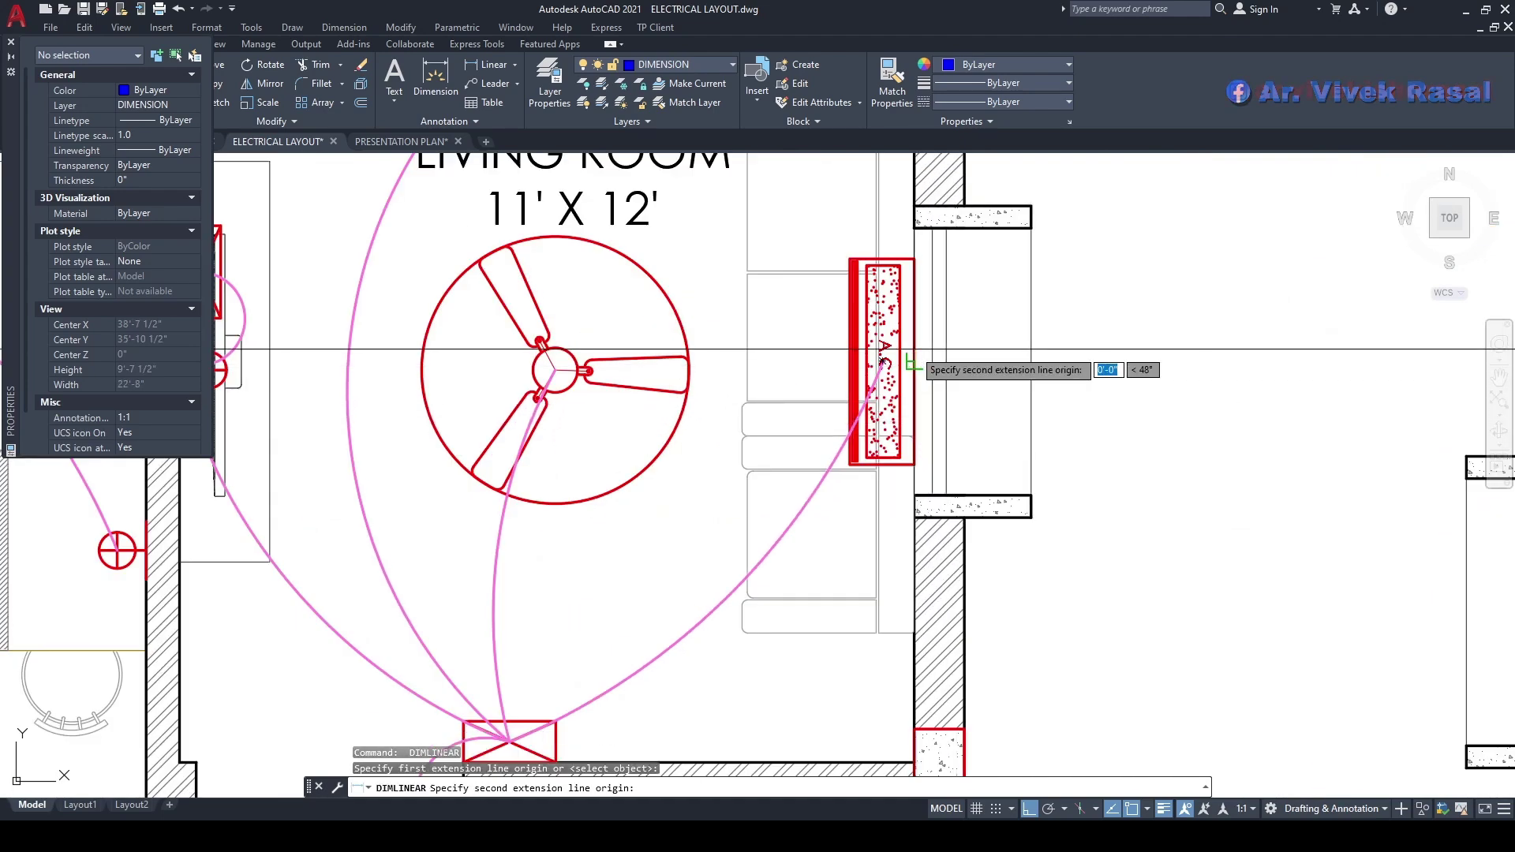
scroll(914, 349, "down", 5)
scroll(898, 538, "up", 5)
left_click(935, 480)
middle_click_drag(877, 394, 869, 476)
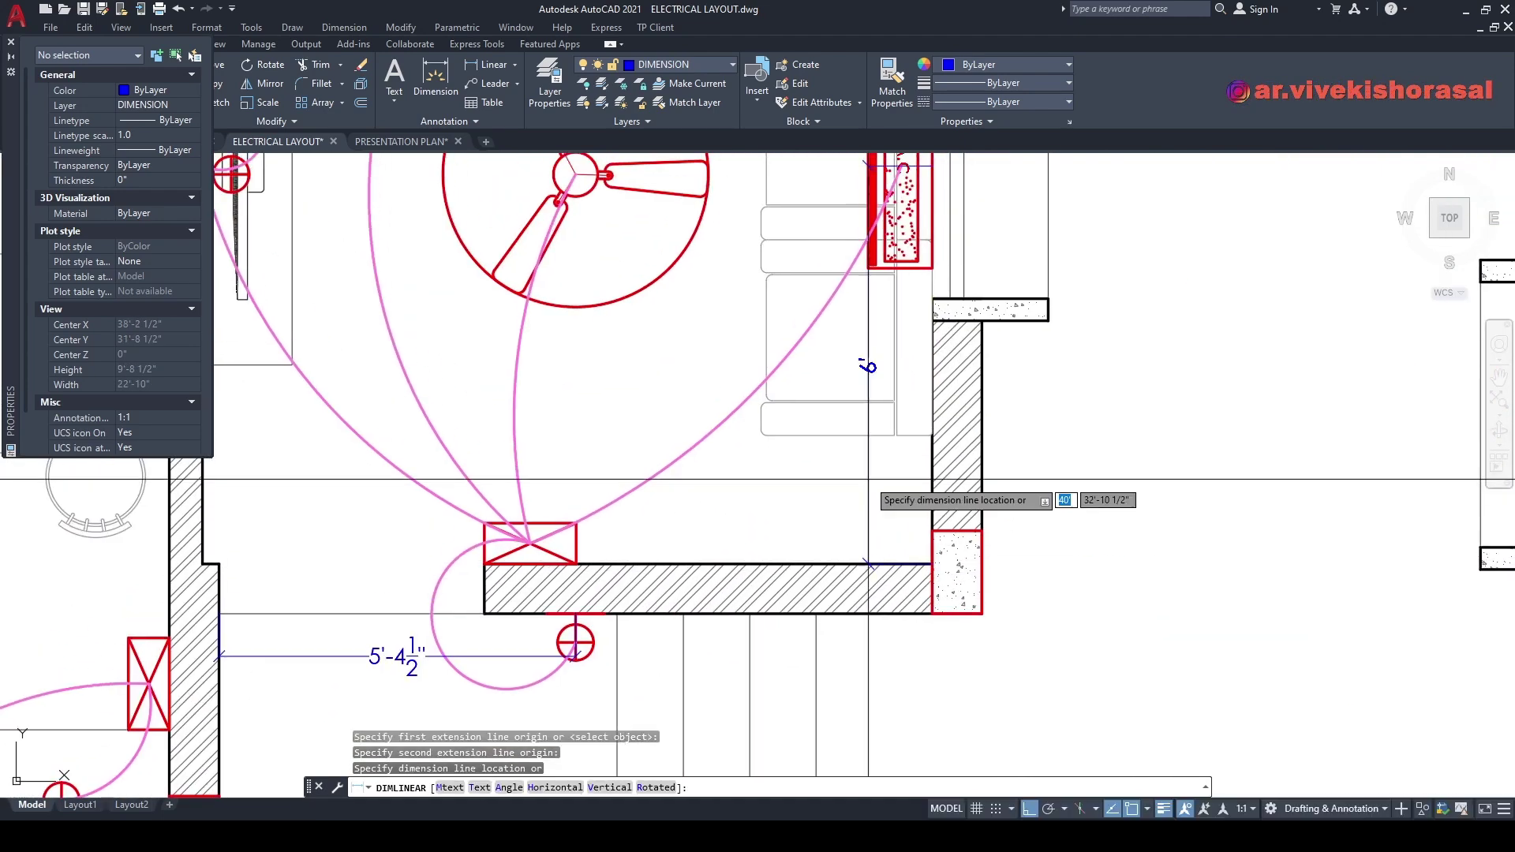
left_click(815, 486)
scroll(815, 486, "down", 4)
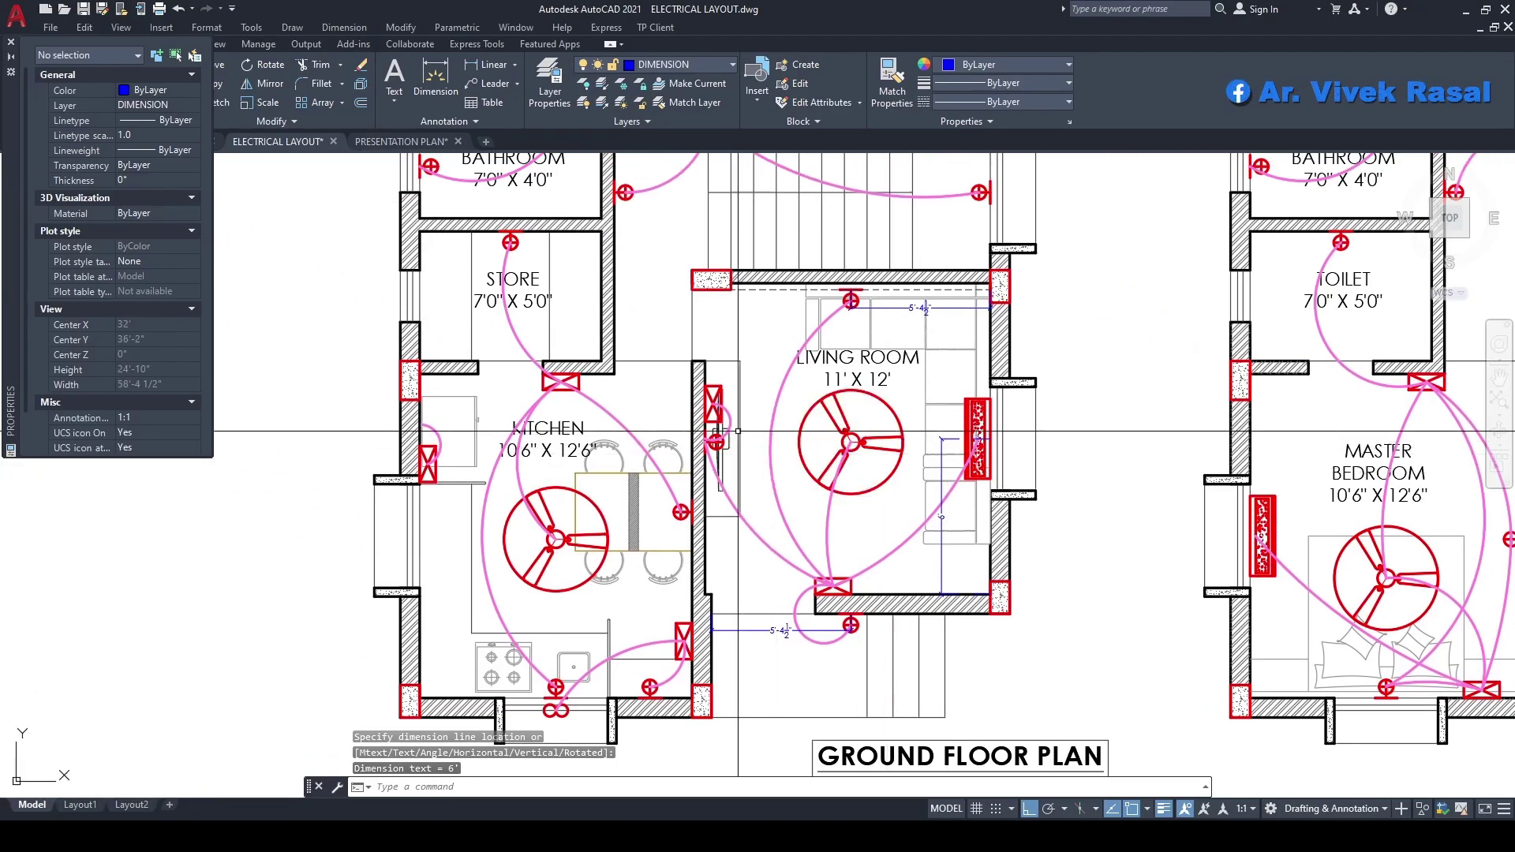
- Add a vertical linear dimension from the light fixture on the living room's left wall up to the staircase column
scroll(726, 438, "up", 6)
key("Return")
left_click(675, 477)
scroll(675, 477, "down", 5)
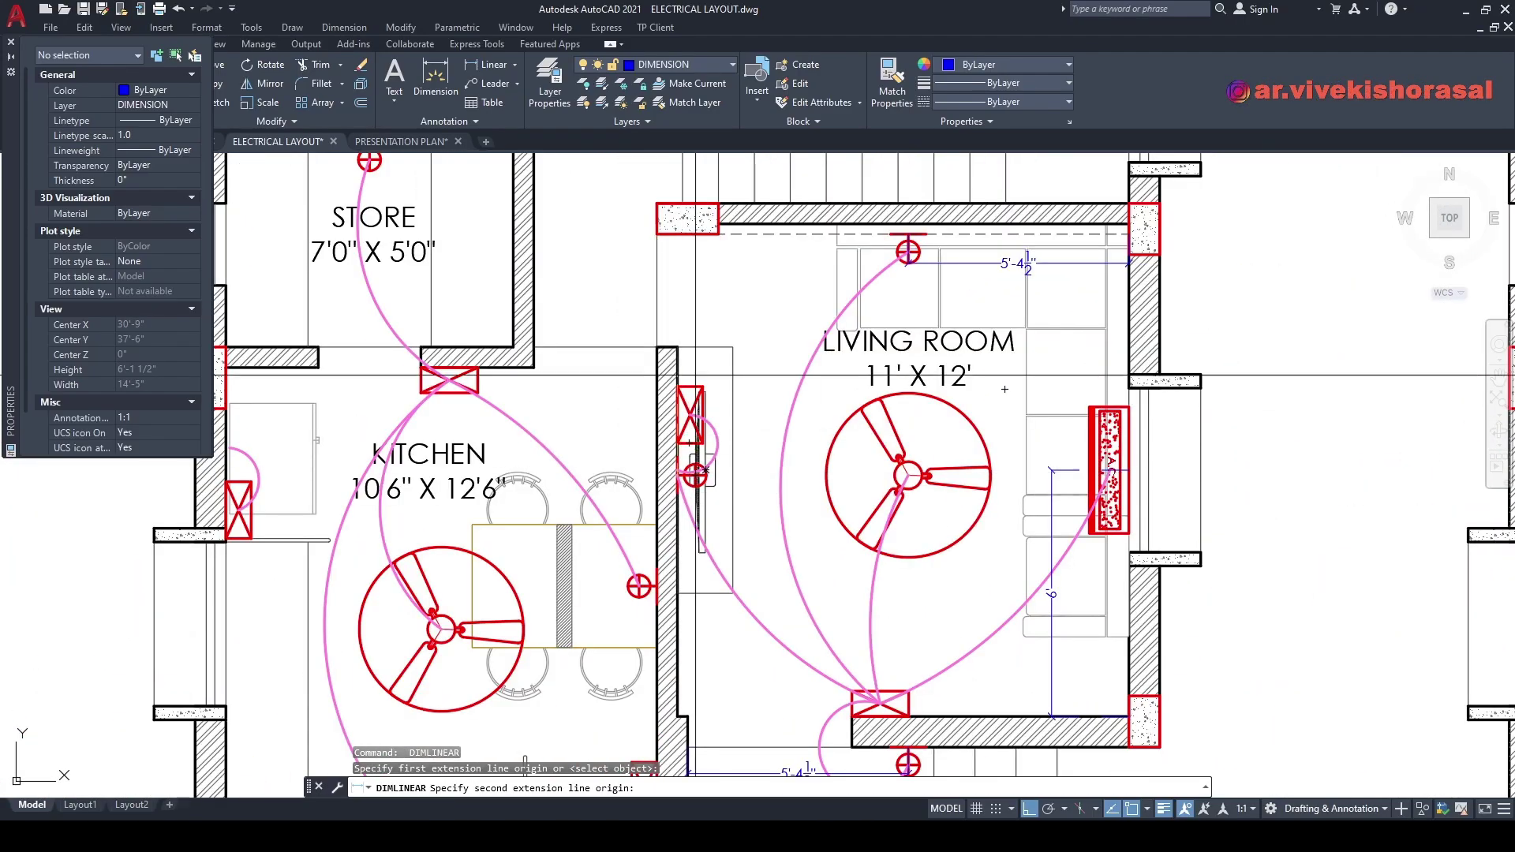
scroll(695, 439, "up", 3)
left_click(667, 322)
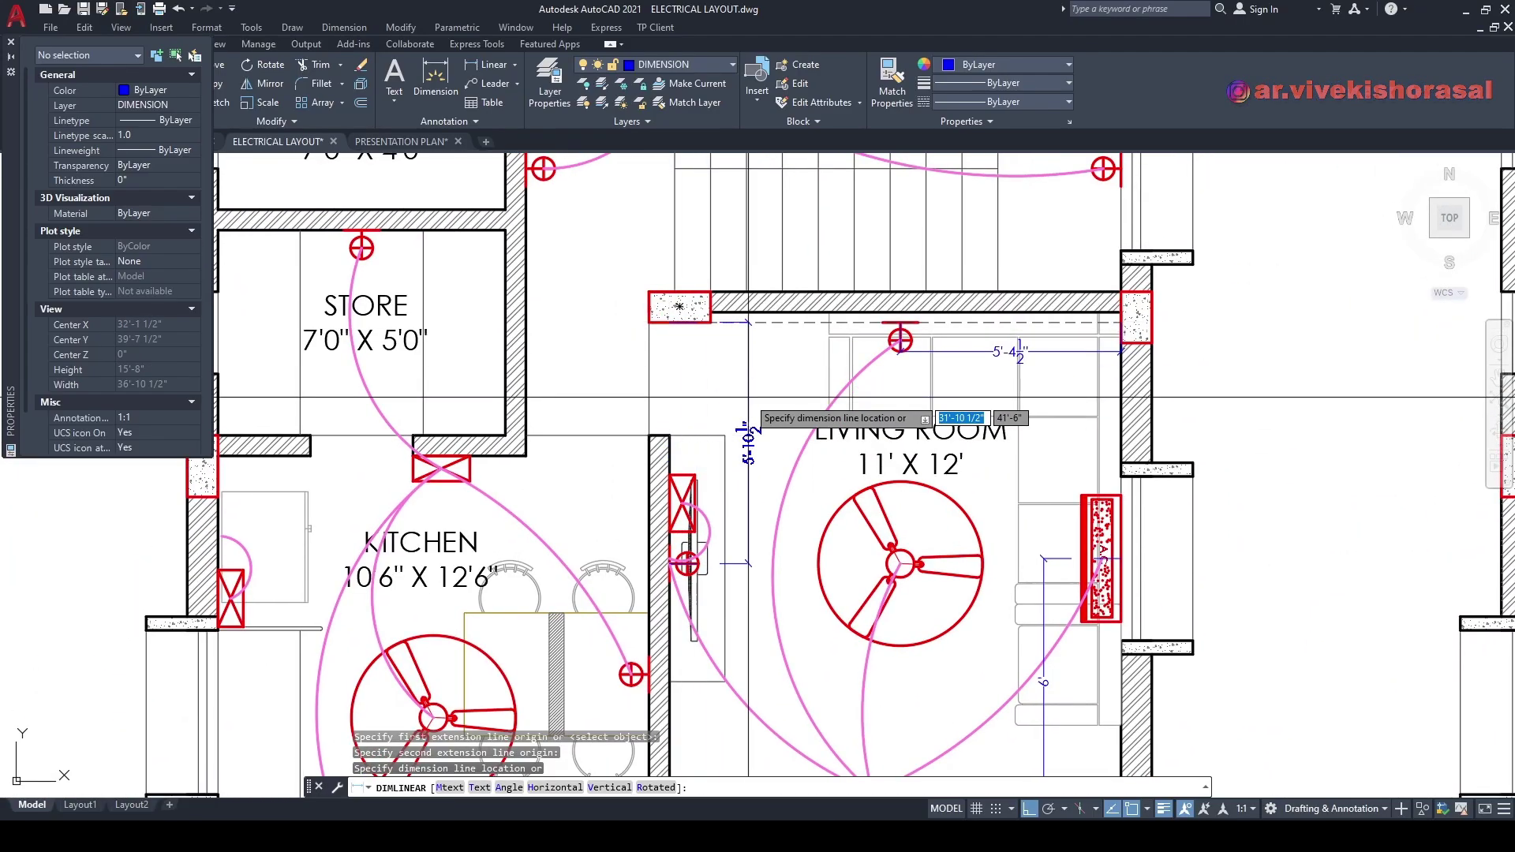
left_click(747, 397)
scroll(747, 397, "down", 4)
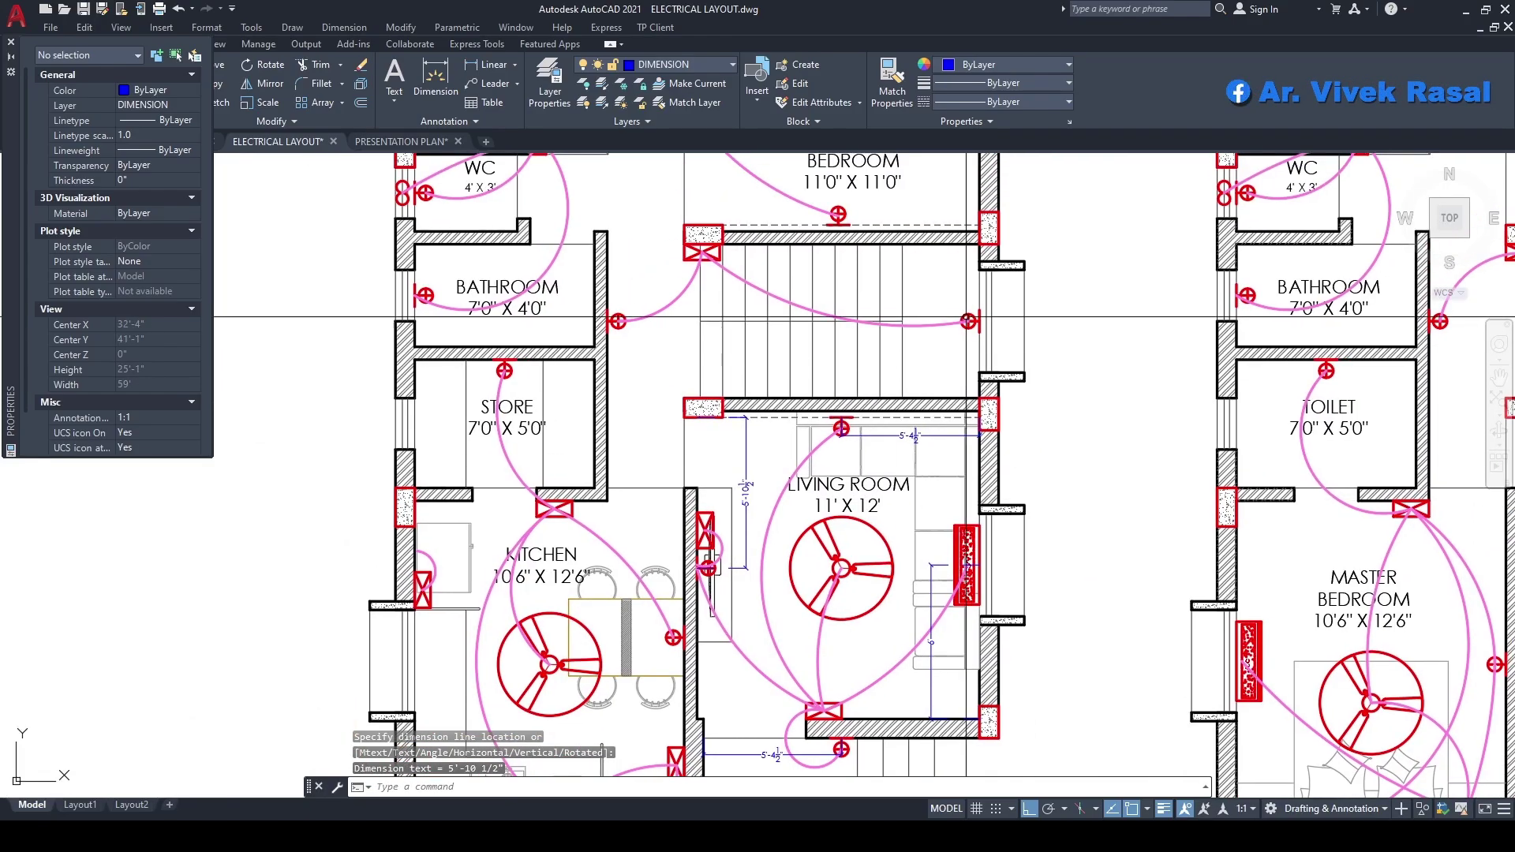
- Add a vertical linear dimension from the passage light beside the bathroom down to the kitchen opening line
scroll(751, 432, "up", 3)
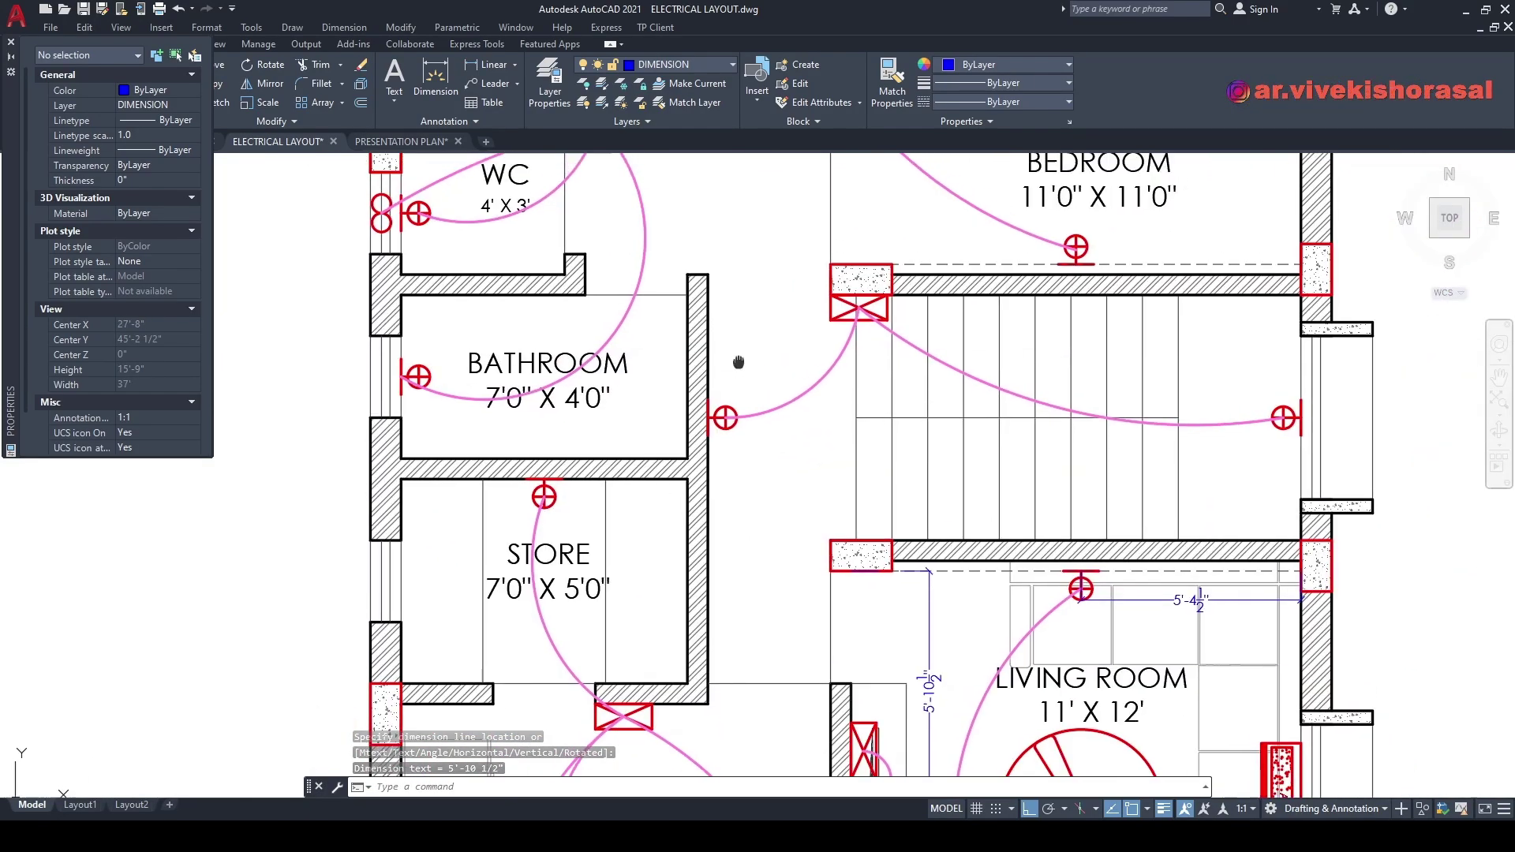
type("DIMLI")
key("Return")
mouse_move(761, 441)
middle_mouse_down()
mouse_move(827, 407)
mouse_move(839, 379)
middle_mouse_up()
middle_click_drag(784, 568, 805, 499)
left_click(813, 564)
scroll(800, 311, "up", 5)
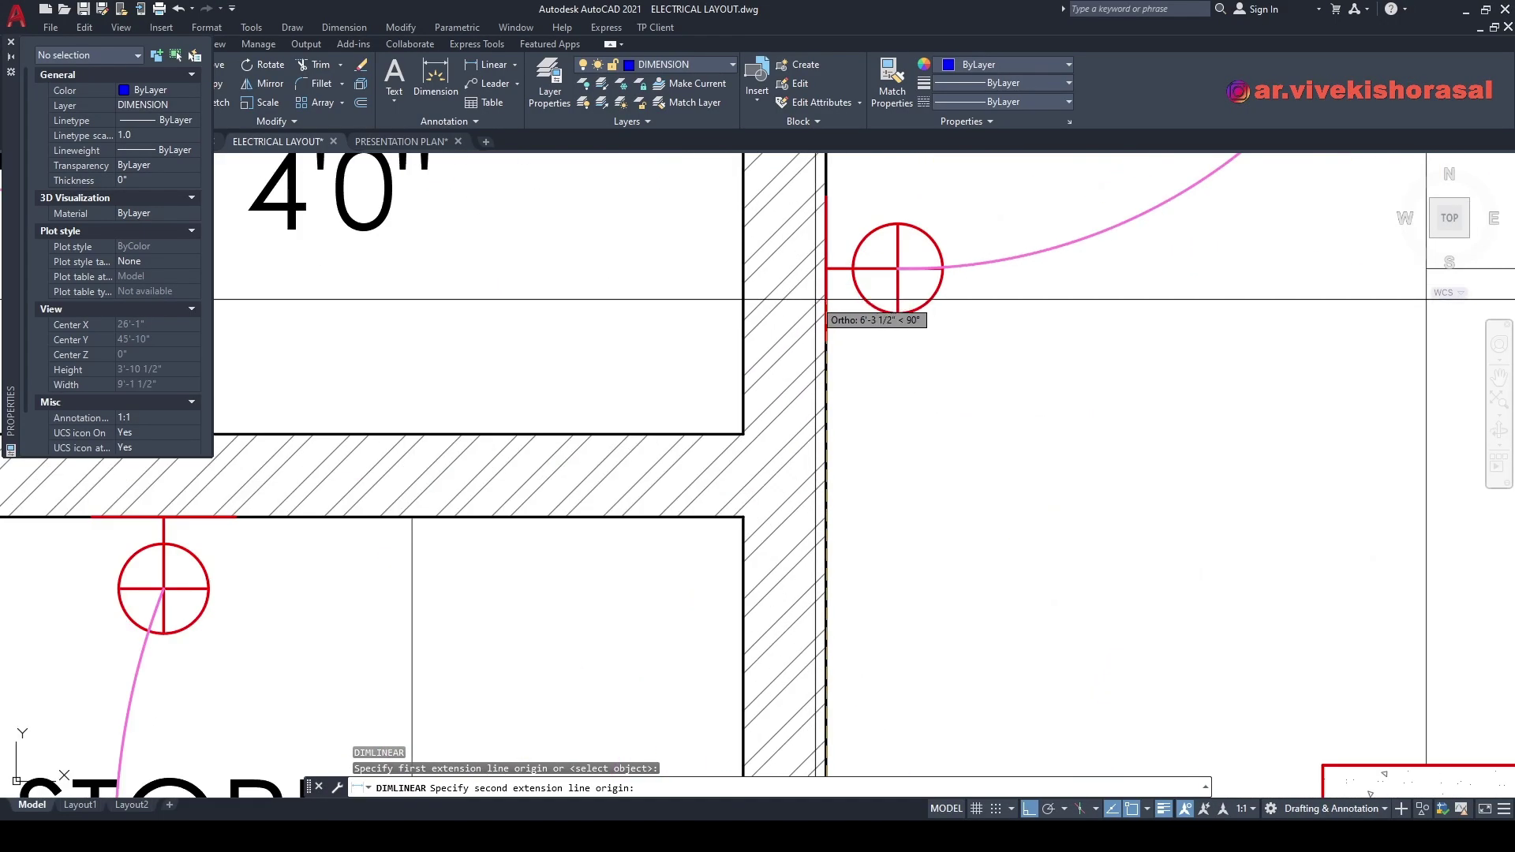
left_click(814, 298)
scroll(813, 298, "down", 3)
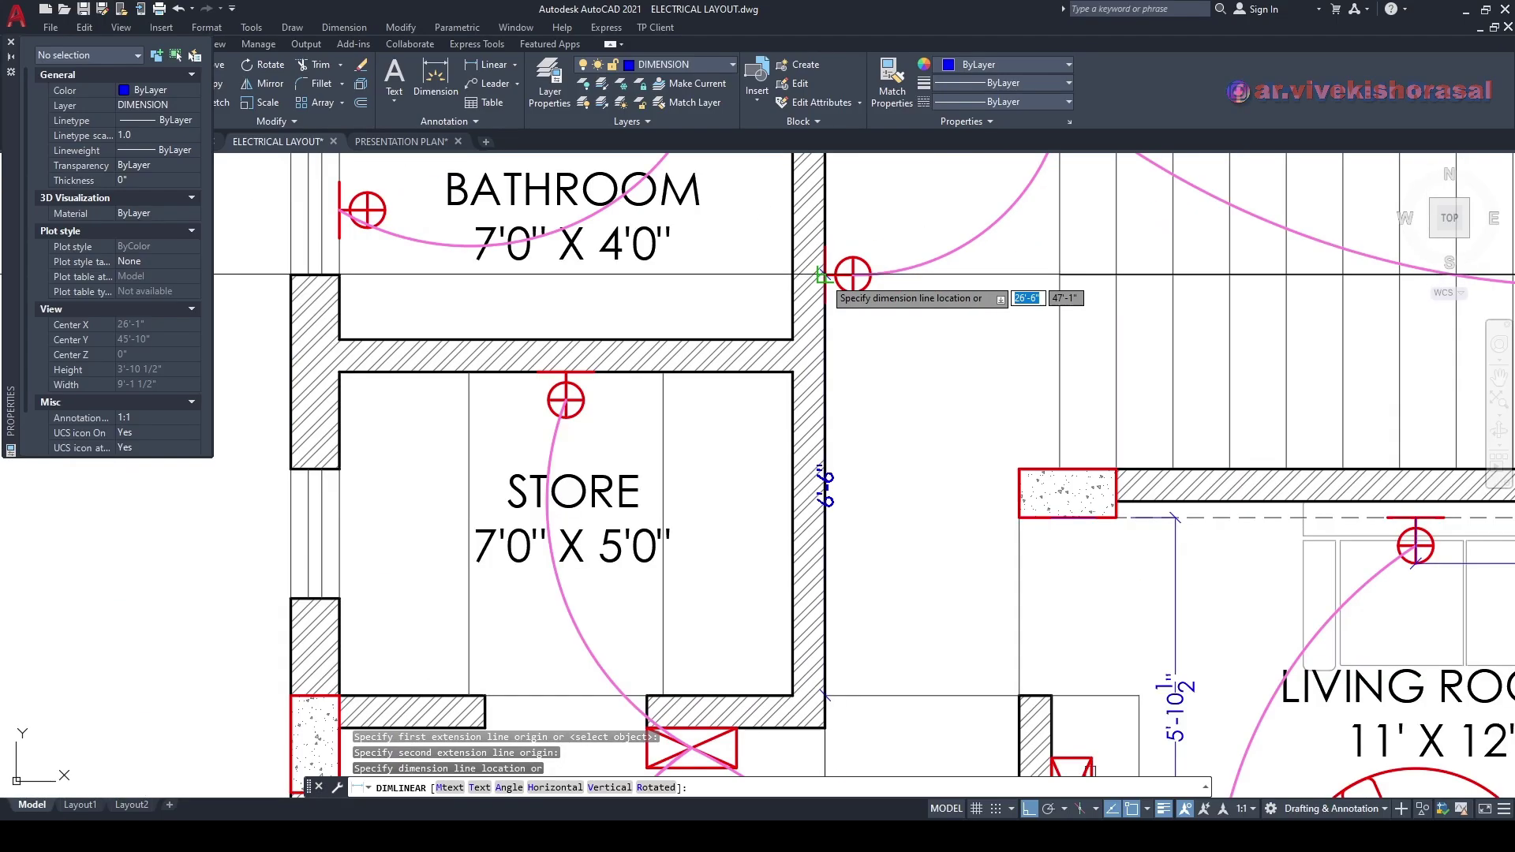
left_click(857, 359)
scroll(833, 347, "down", 8)
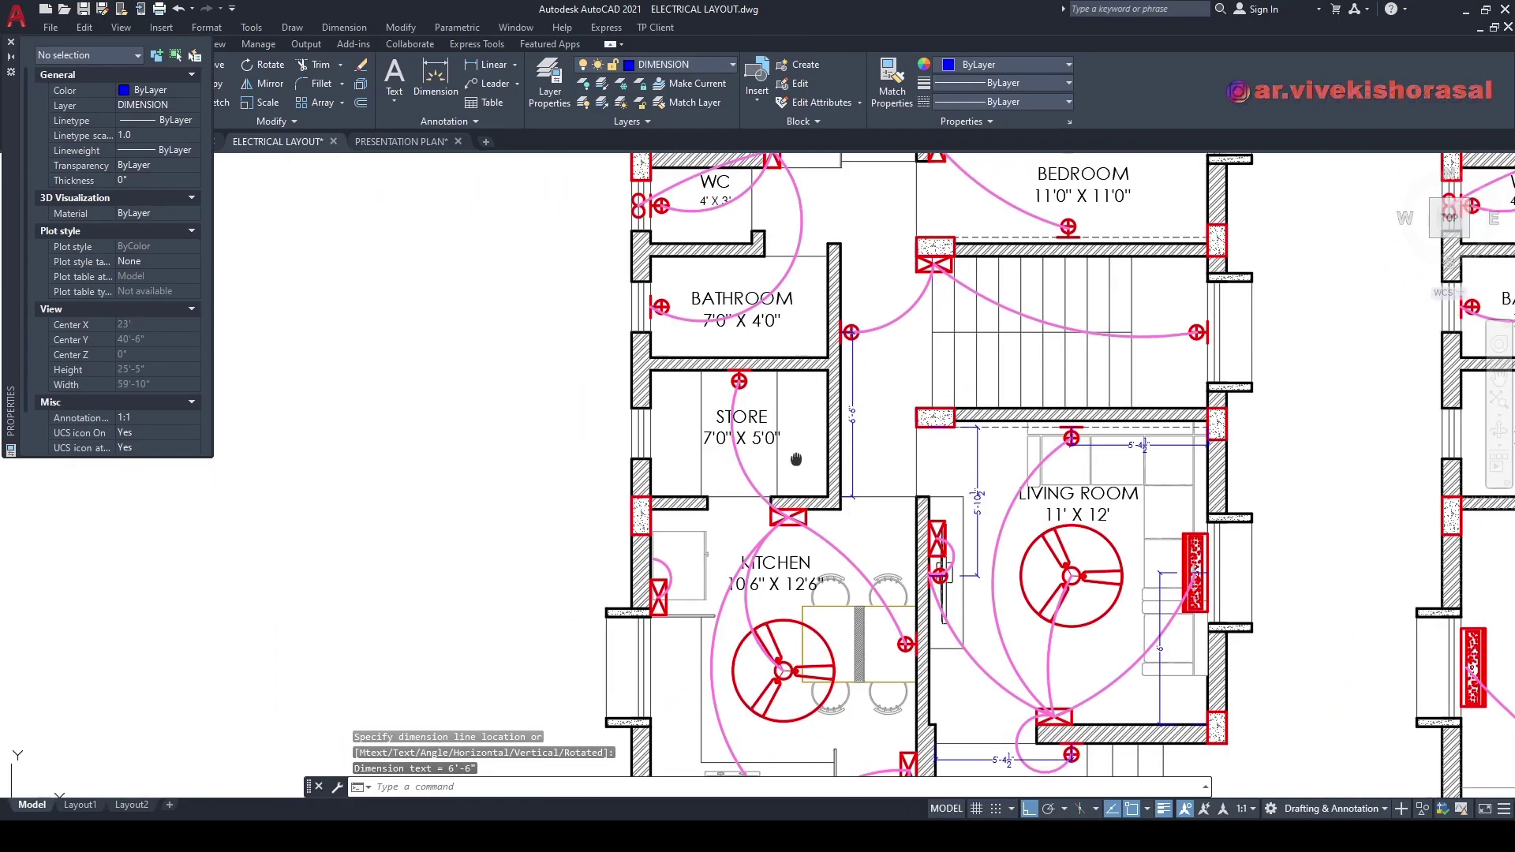
- Add a horizontal linear dimension below the kitchen's lower wall, from its right-hand wall light to the corner column
mouse_move(756, 579)
middle_mouse_down()
mouse_move(798, 460)
mouse_move(760, 422)
middle_mouse_up()
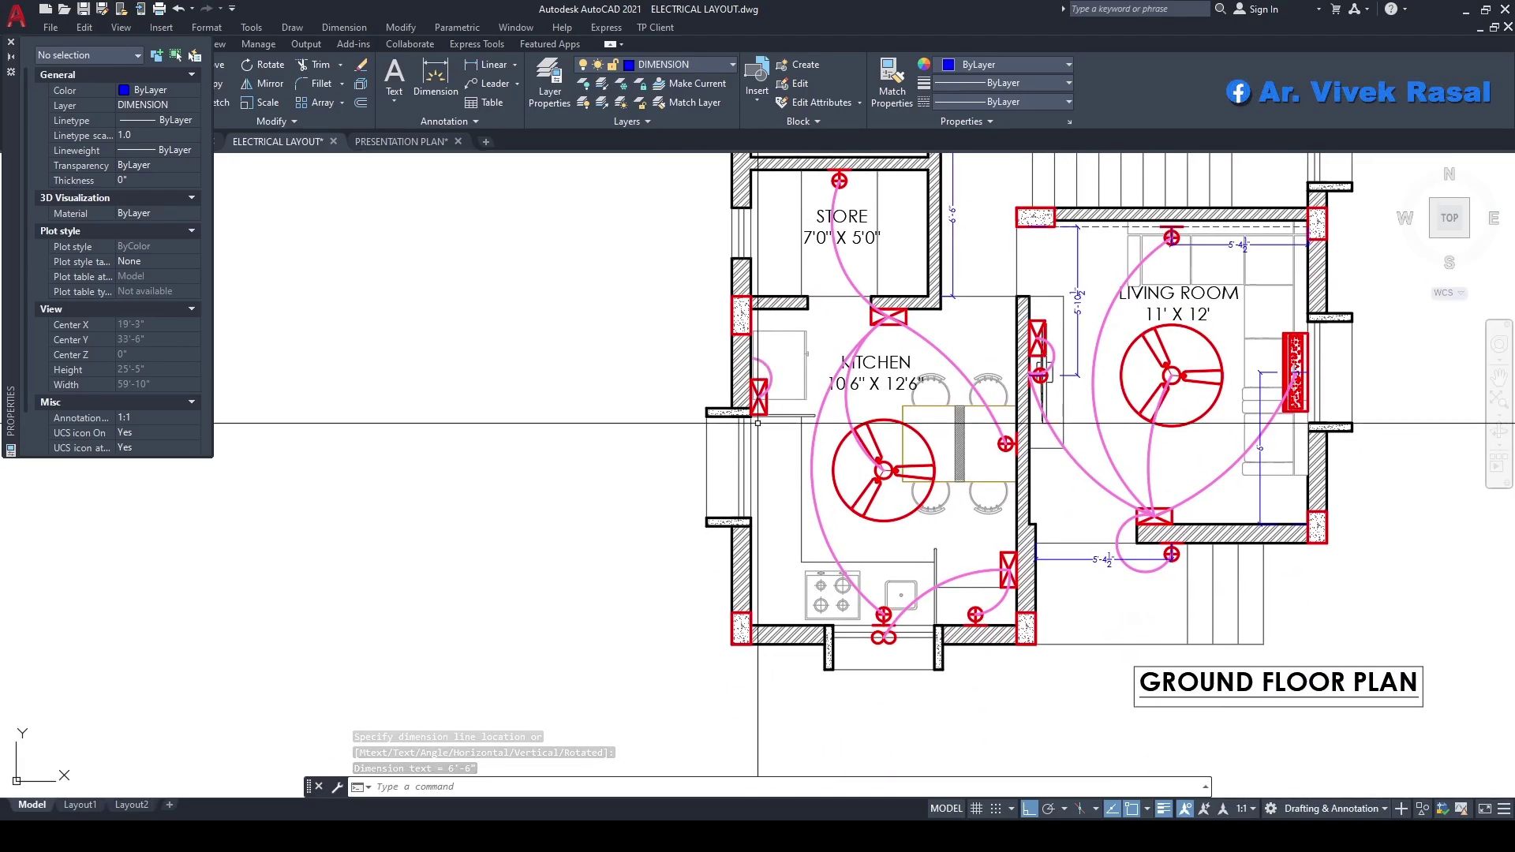
middle_click_drag(860, 534, 846, 464)
scroll(875, 559, "up", 2)
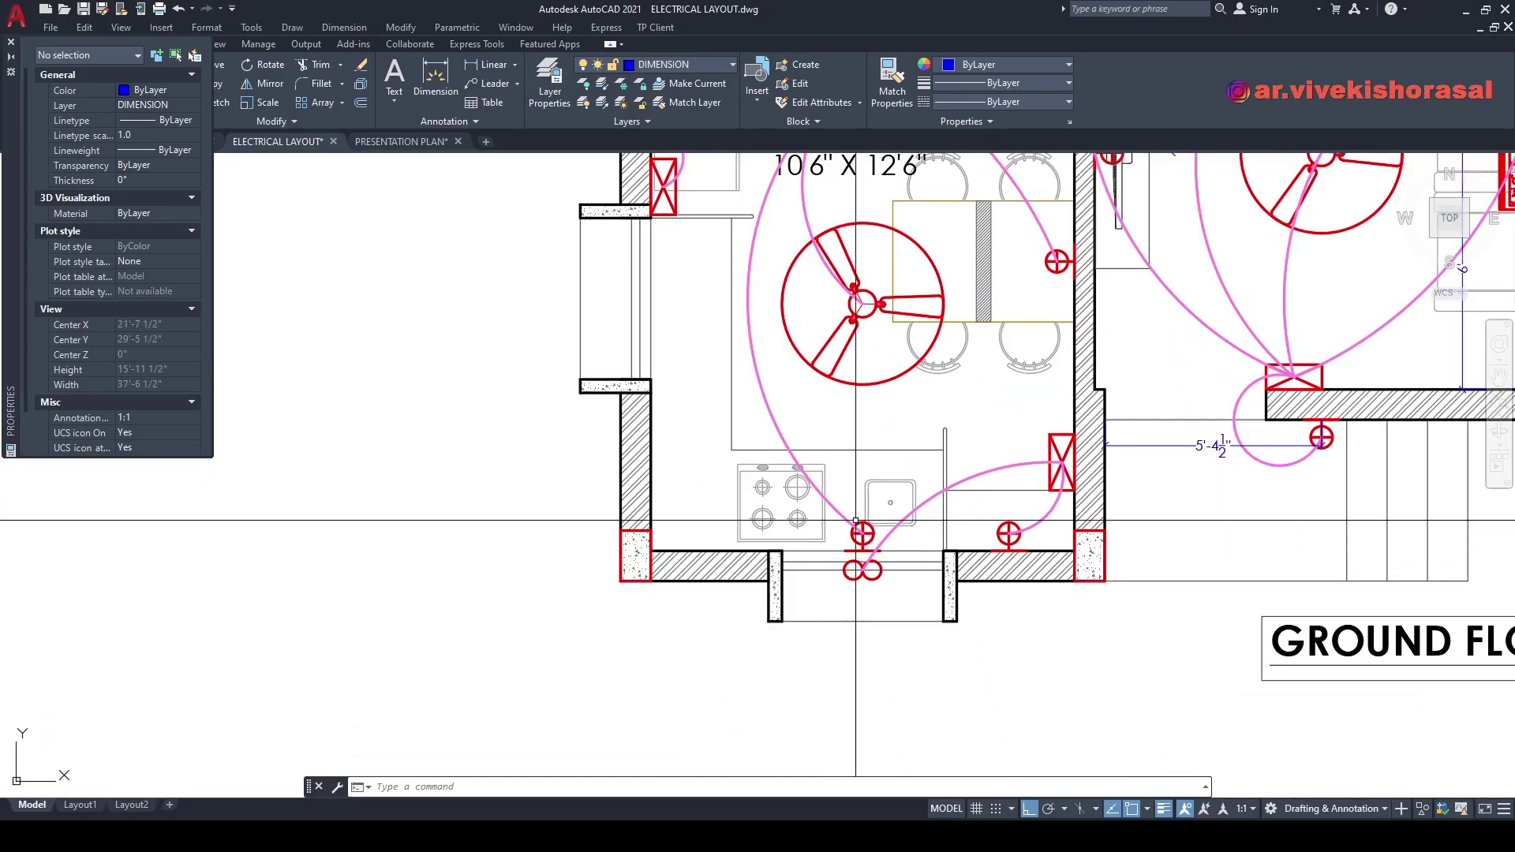
type("DIMLI")
key("Return")
scroll(1044, 571, "up", 4)
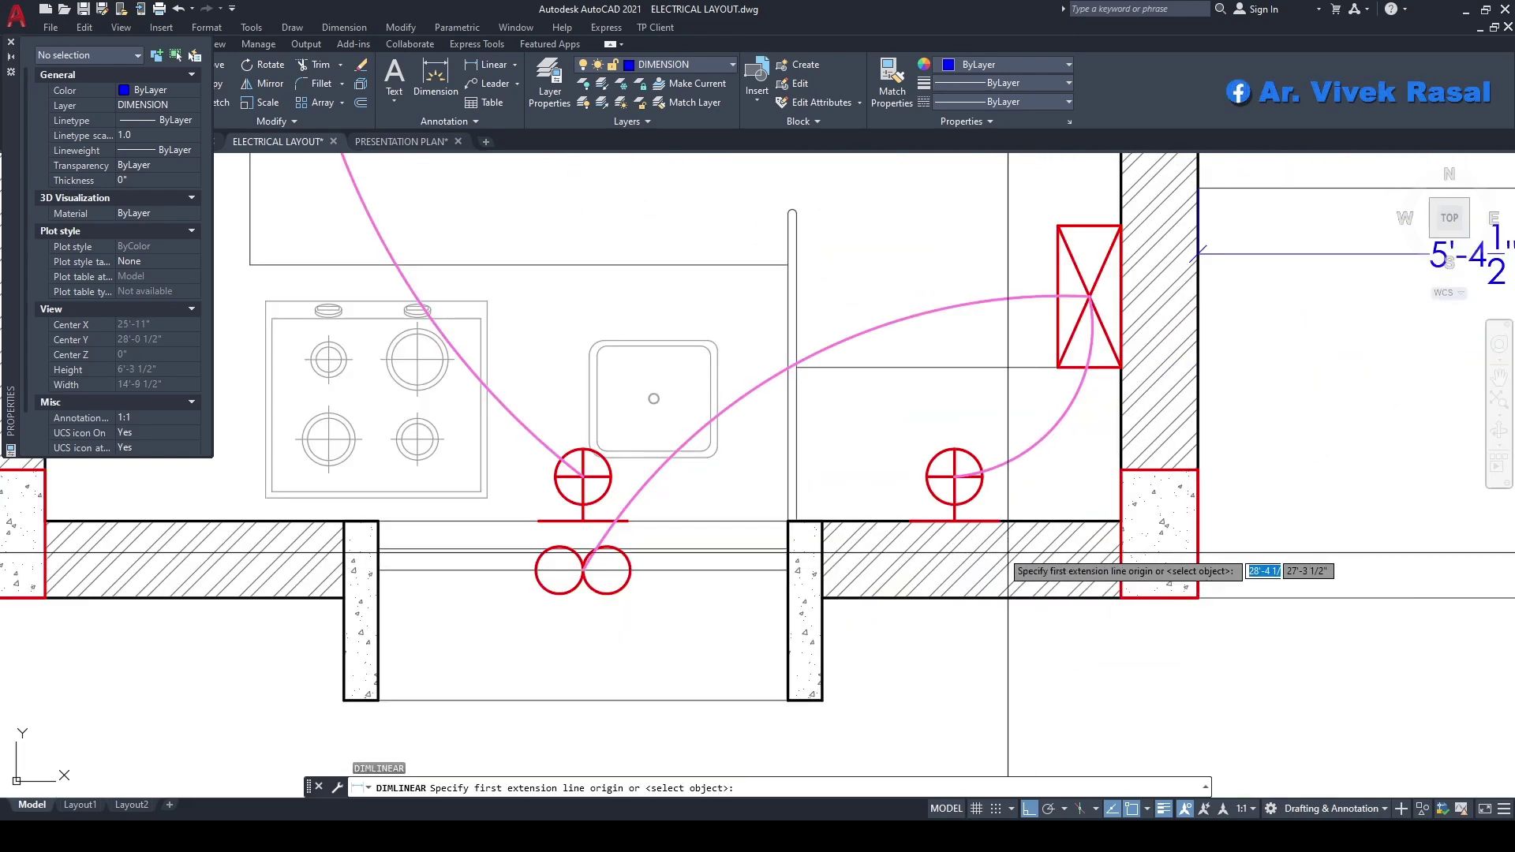
left_click(956, 521)
left_click(1121, 597)
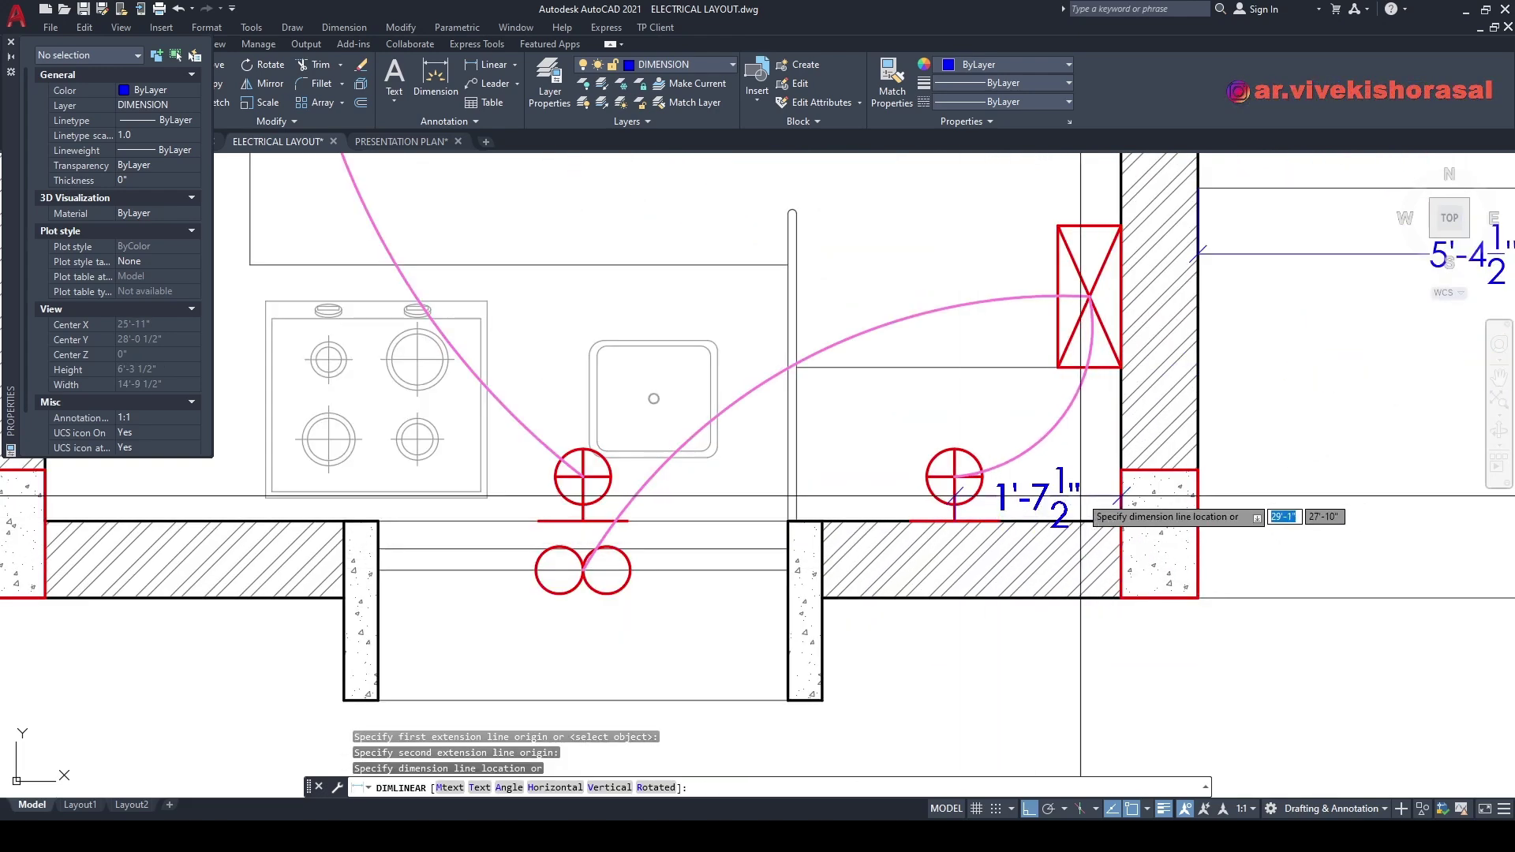
left_click(1036, 660)
middle_click_drag(998, 328, 979, 401)
key("Escape")
key("Escape")
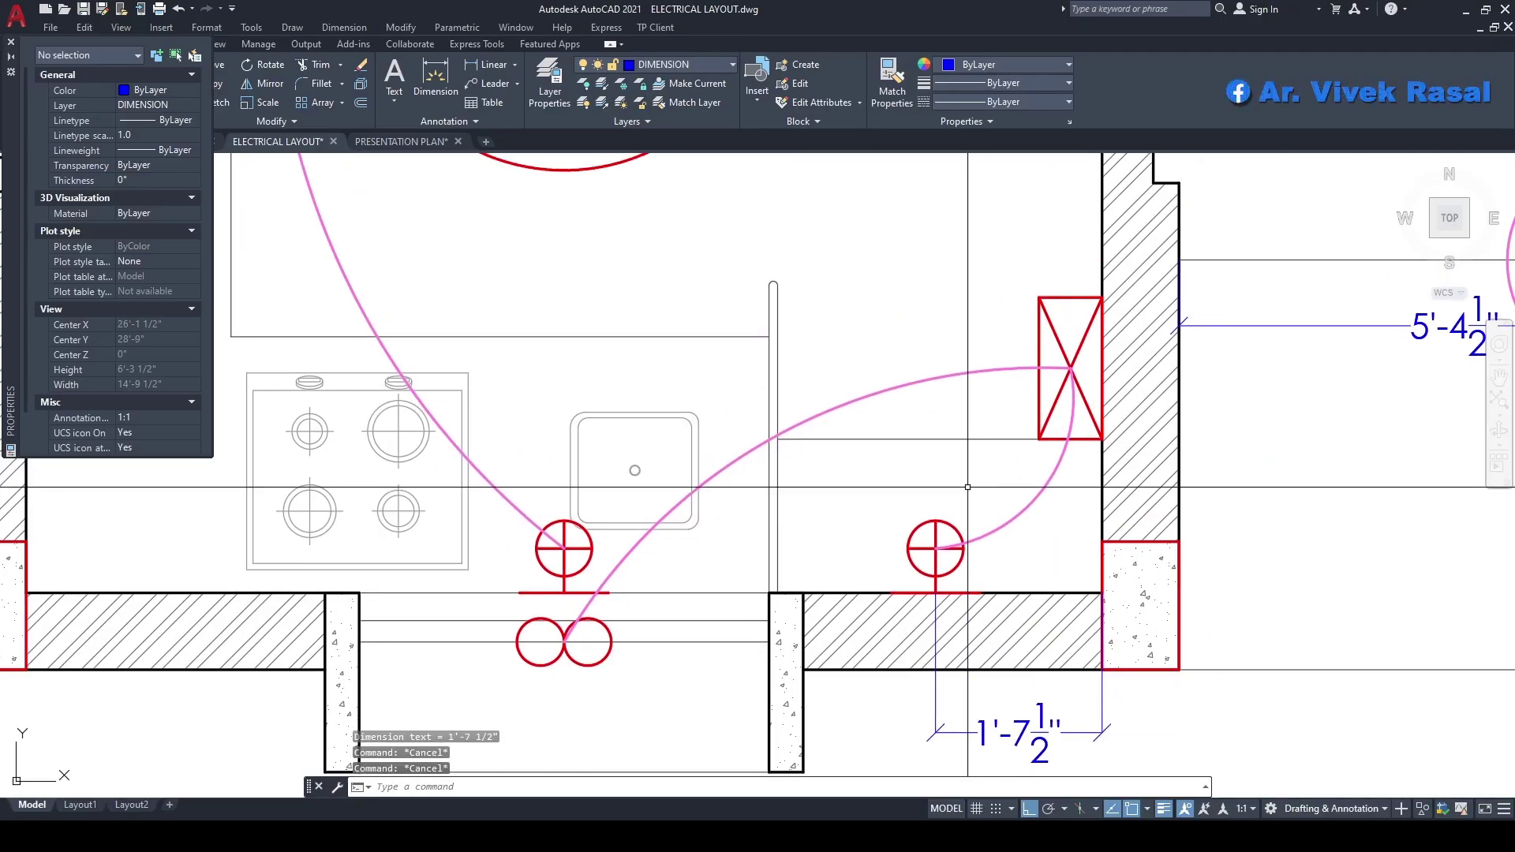
type("V")
key("Return")
right_click(915, 404, "shift")
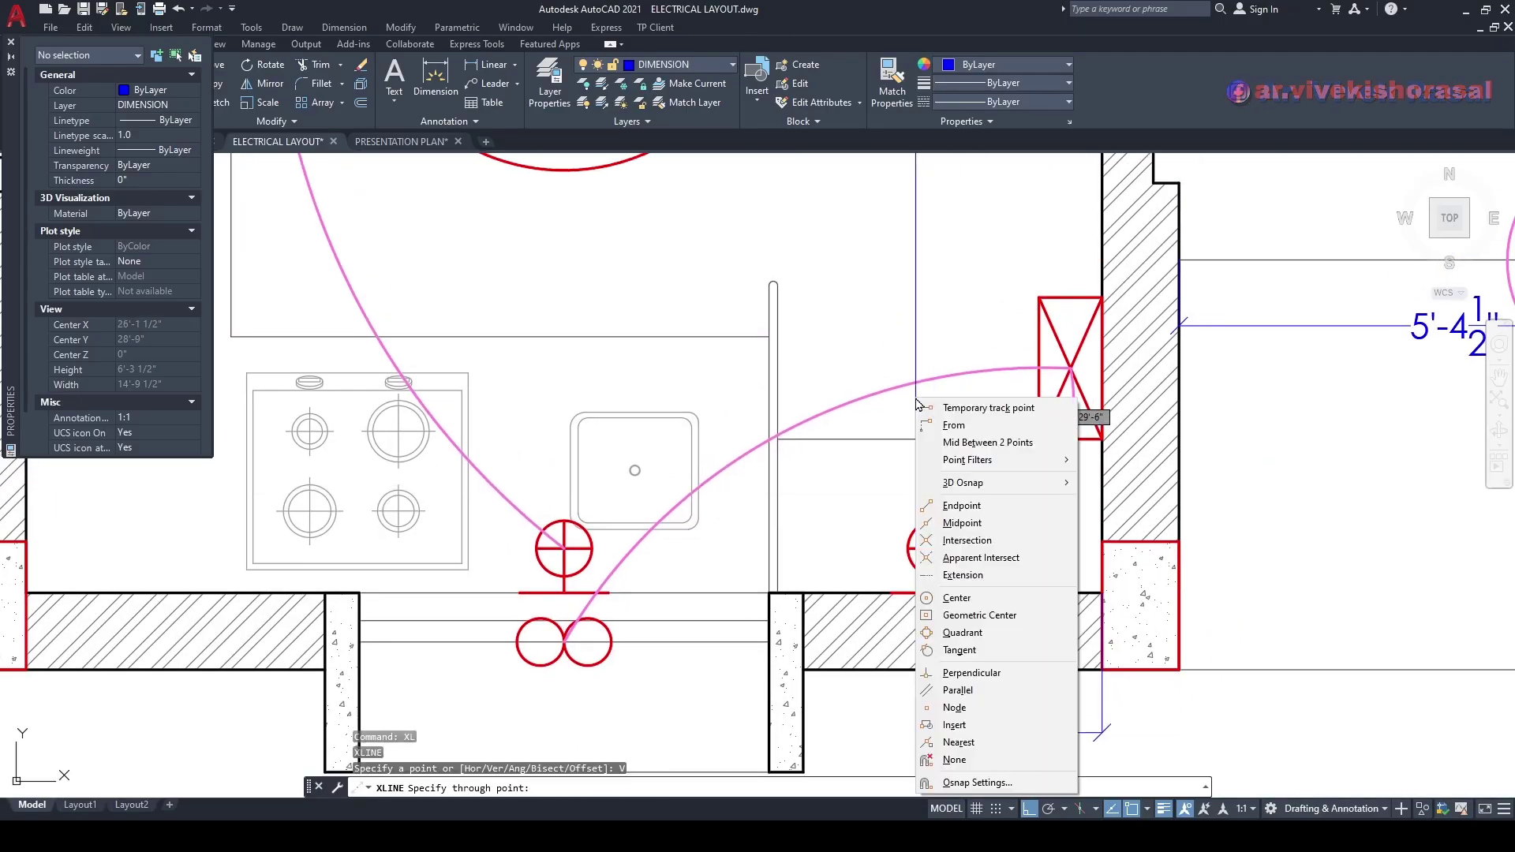
left_click(957, 444)
key("Escape")
- Draw a vertical construction line midway between the kitchen counter's side panel and the right-hand wall
key("Return")
type("V")
key("Return")
key("Return")
- Move the kitchen's lower right wall light horizontally onto the vertical construction line
middle_click_drag(947, 566, 939, 510)
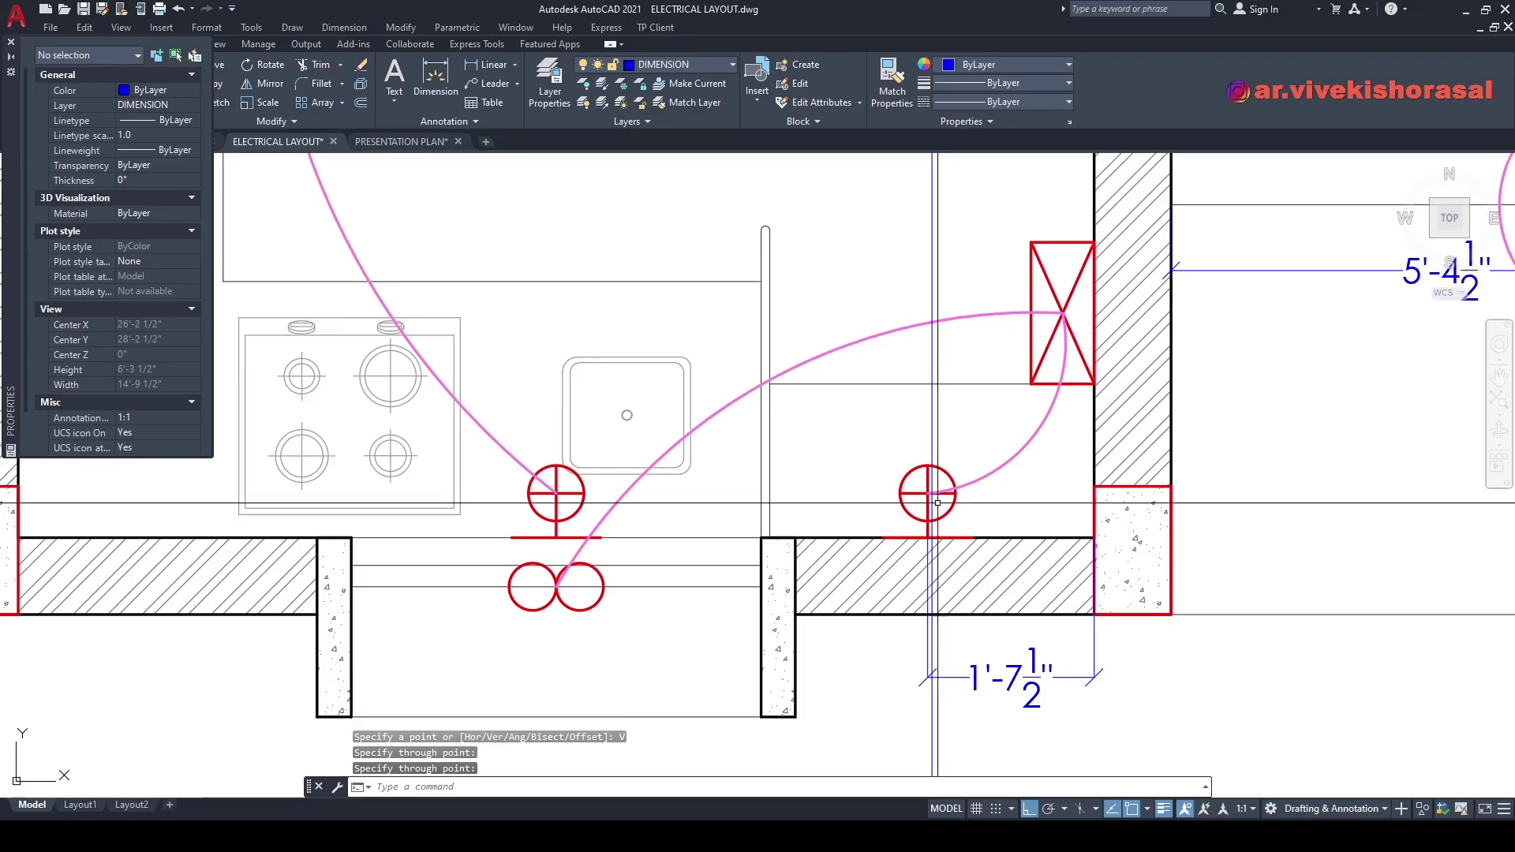
scroll(953, 538, "up", 4)
type("m")
key("Return")
left_click(932, 497)
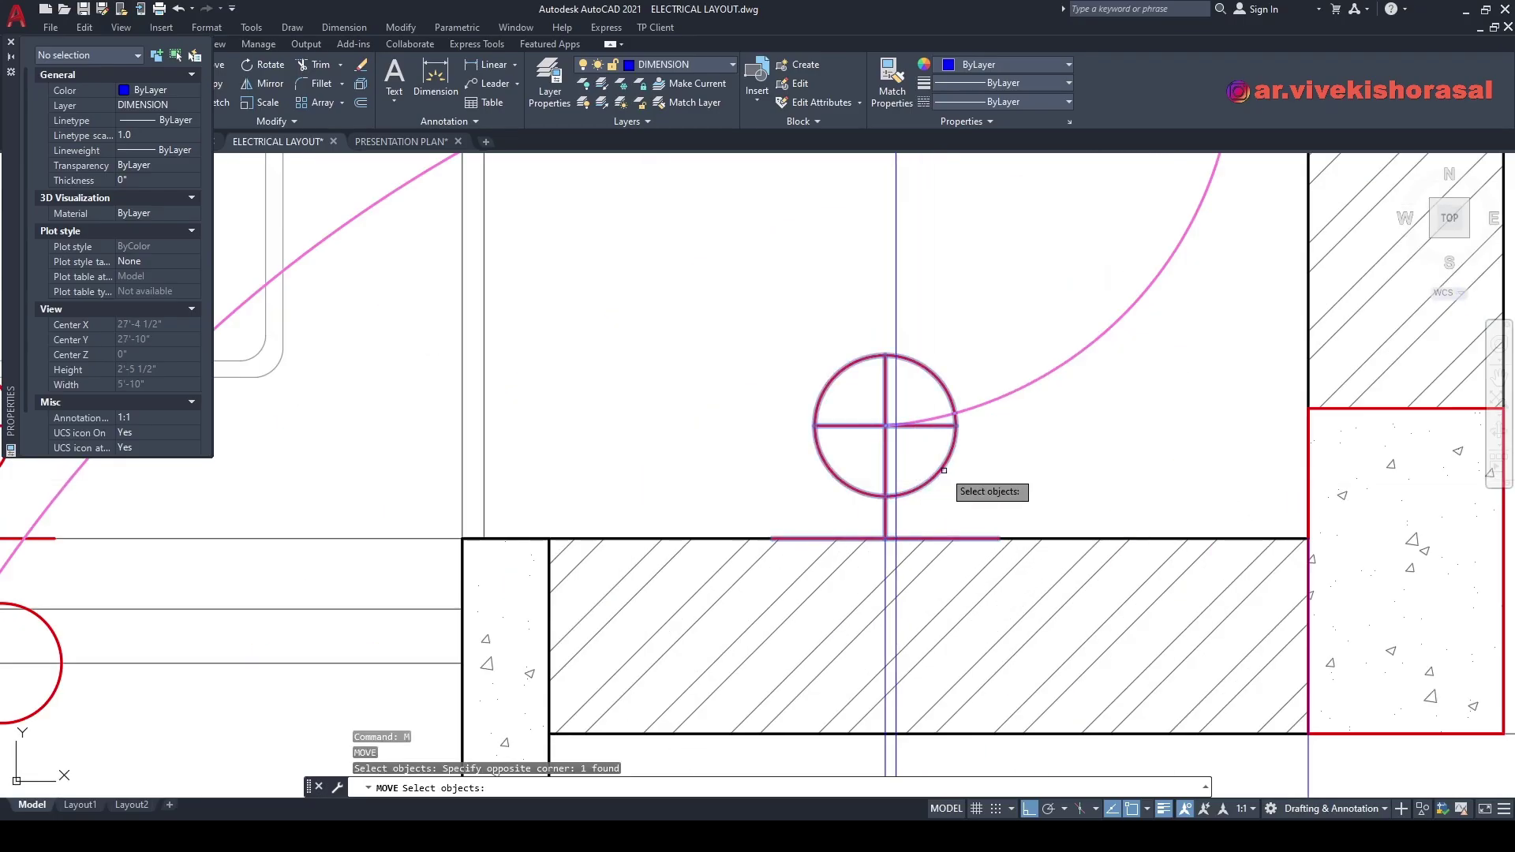
scroll(894, 552, "up", 3)
key("Return")
left_click(883, 531)
left_click(904, 531)
- Erase the vertical construction line running through the kitchen wall light
scroll(942, 588, "down", 9)
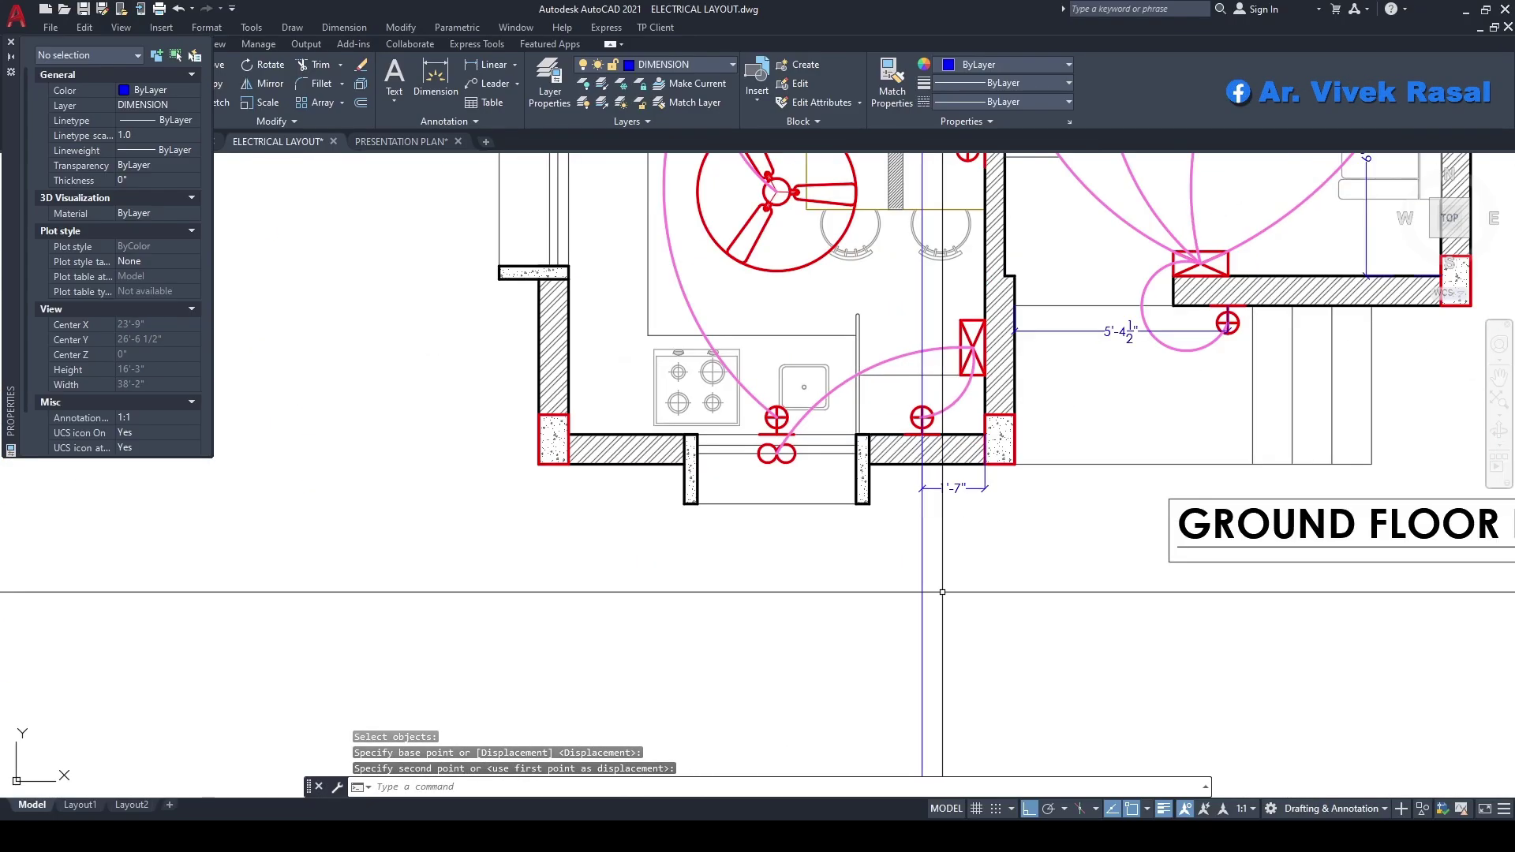
left_click(922, 612)
type("e")
key("Return")
- Stretch the end of the pink wire arc to the centre of the kitchen's lower right wall light
scroll(963, 481, "up", 4)
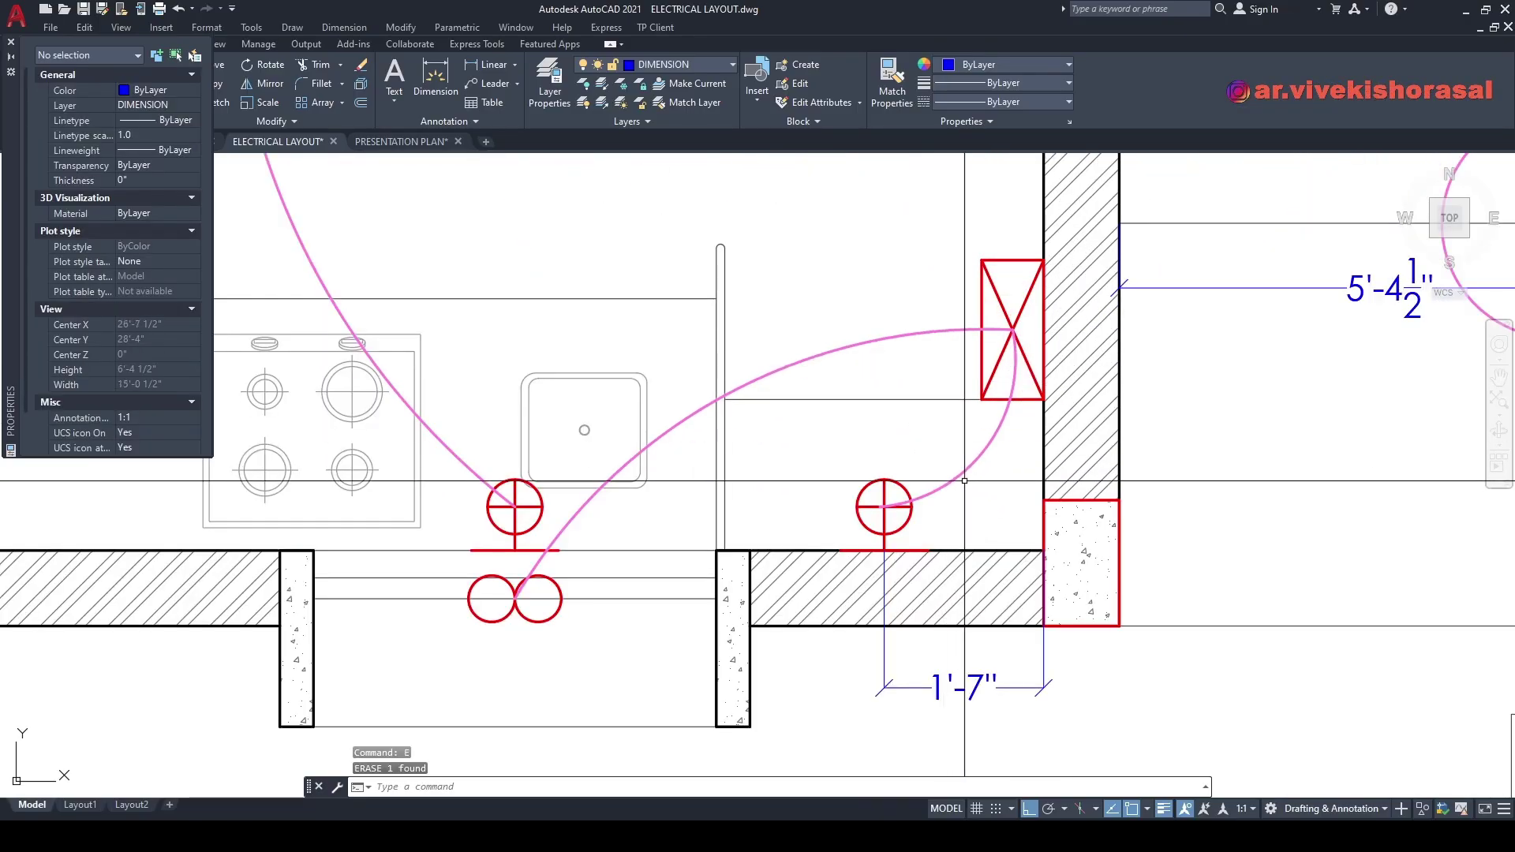
left_click(964, 481)
scroll(964, 481, "up", 5)
left_click(914, 472)
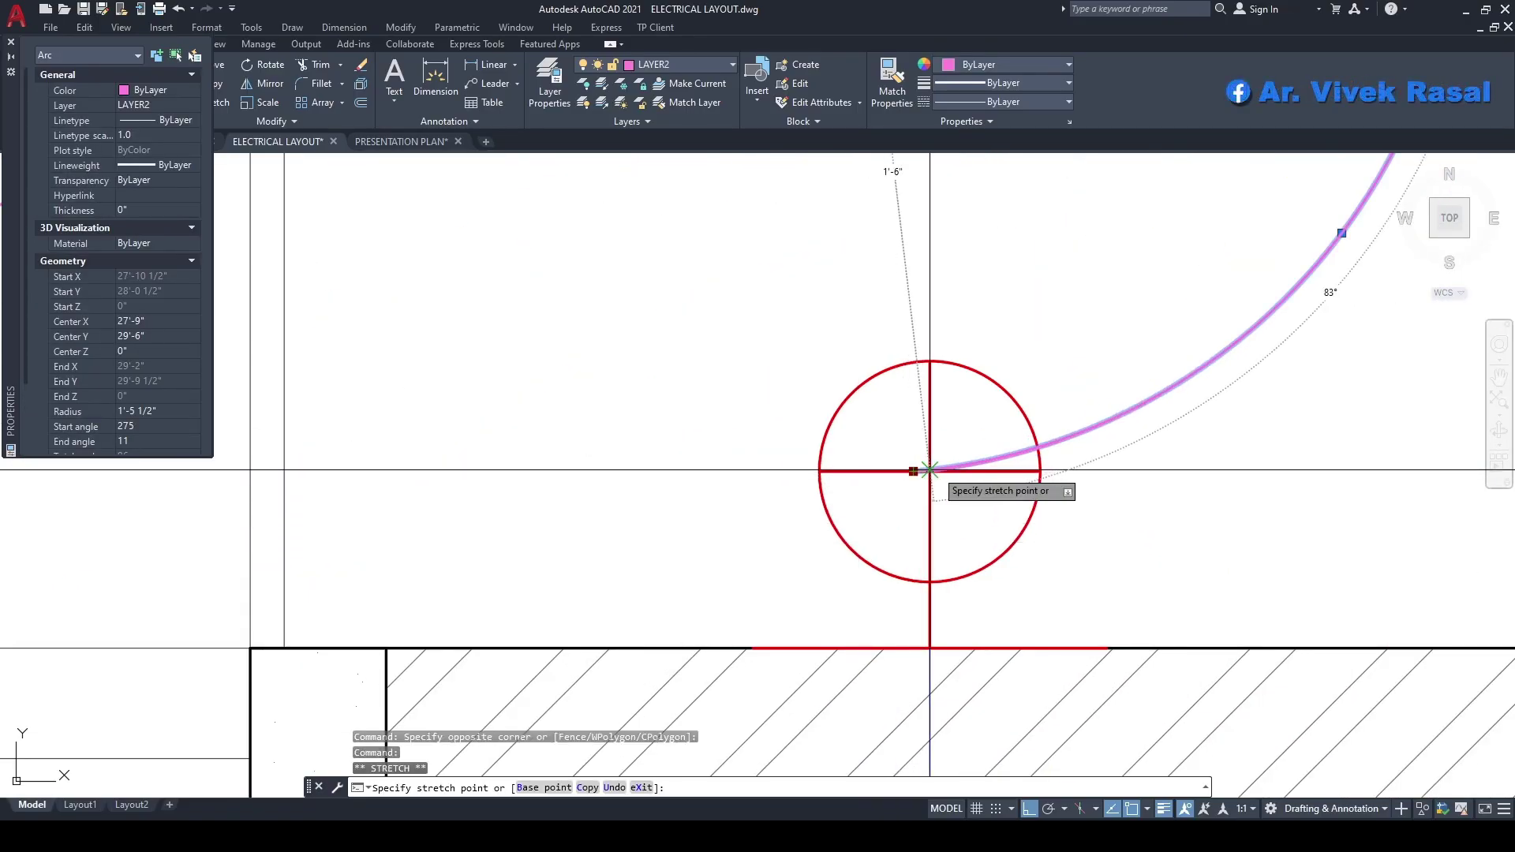
key("Escape")
key("Escape")
scroll(951, 464, "down", 5)
- Add a horizontal linear dimension above the upper wall beside the ground-floor WC, from its wall light to the wall corner next to the switchboard
middle_click_drag(1007, 285, 983, 425)
mouse_move(921, 361)
middle_mouse_down()
mouse_move(882, 457)
mouse_move(922, 484)
mouse_move(909, 460)
middle_mouse_up()
middle_click_drag(712, 330, 736, 415)
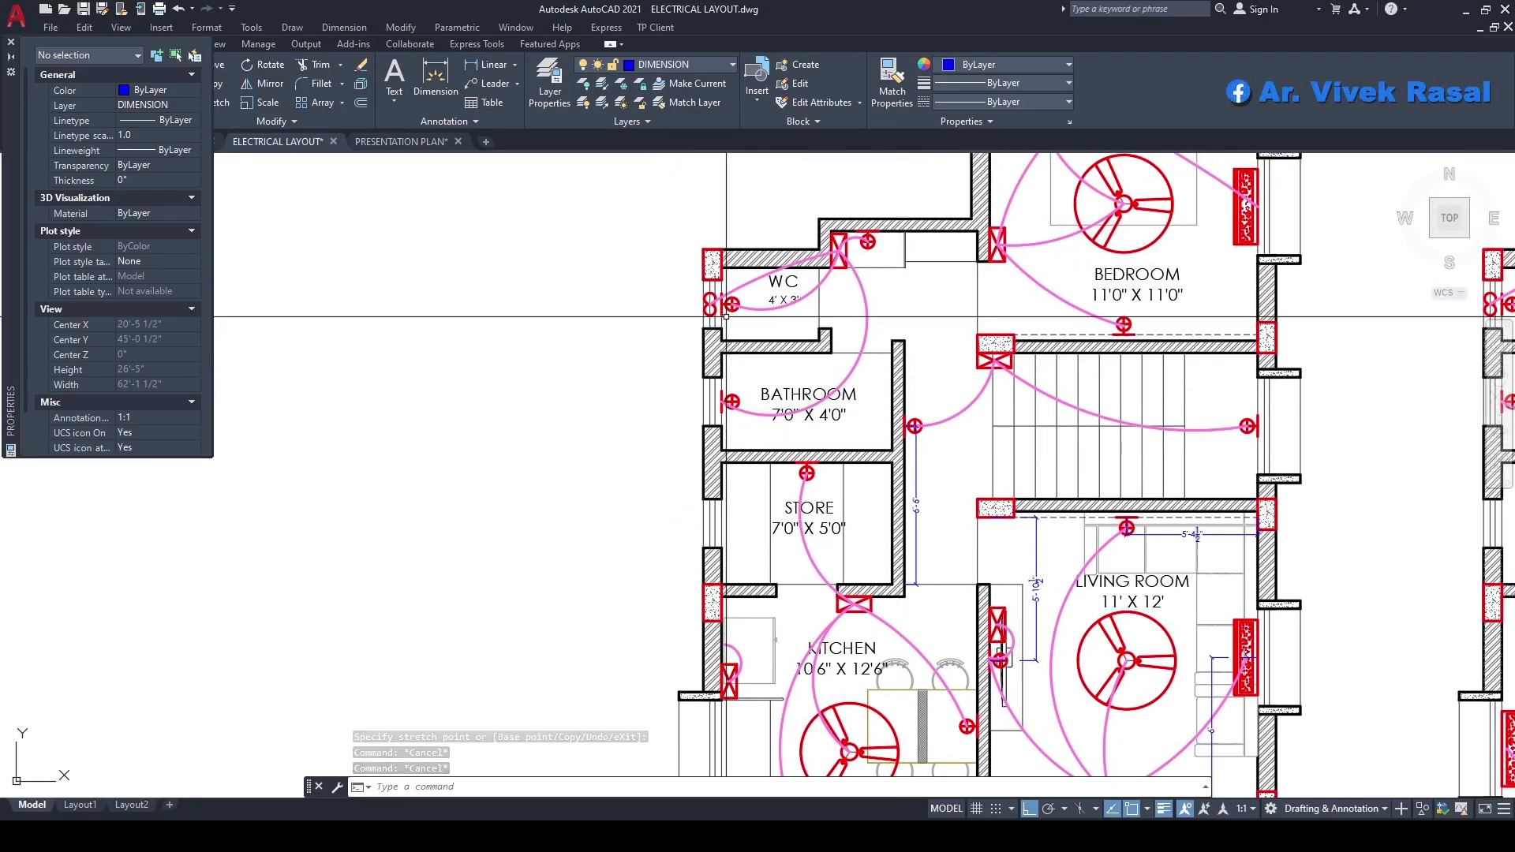
middle_click_drag(867, 240, 825, 350)
type("DIMLI")
key("Return")
scroll(835, 331, "up", 4)
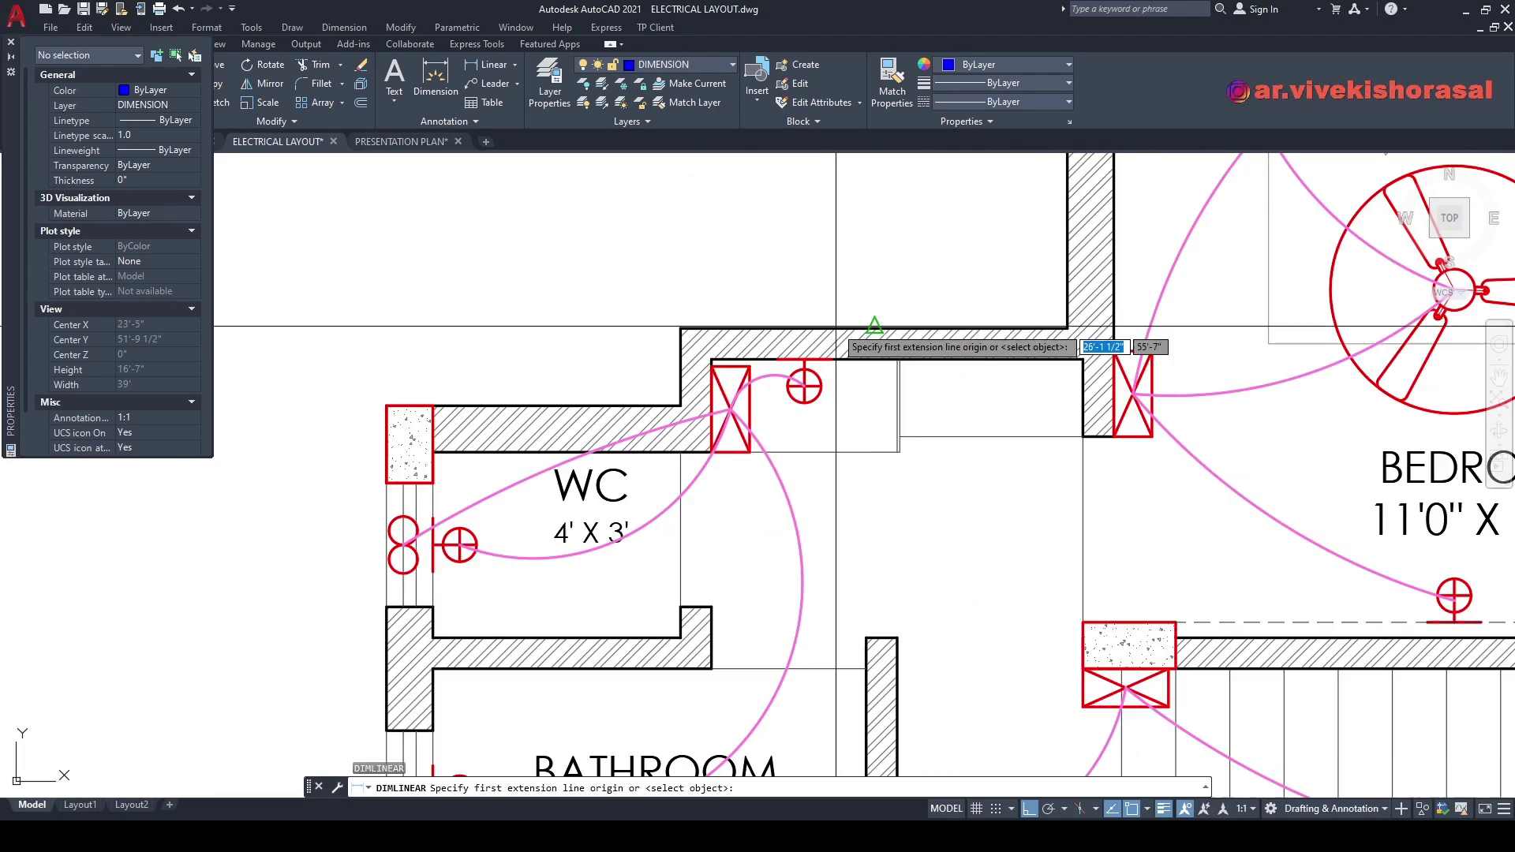
scroll(890, 348, "up", 4)
middle_click_drag(710, 374, 785, 461)
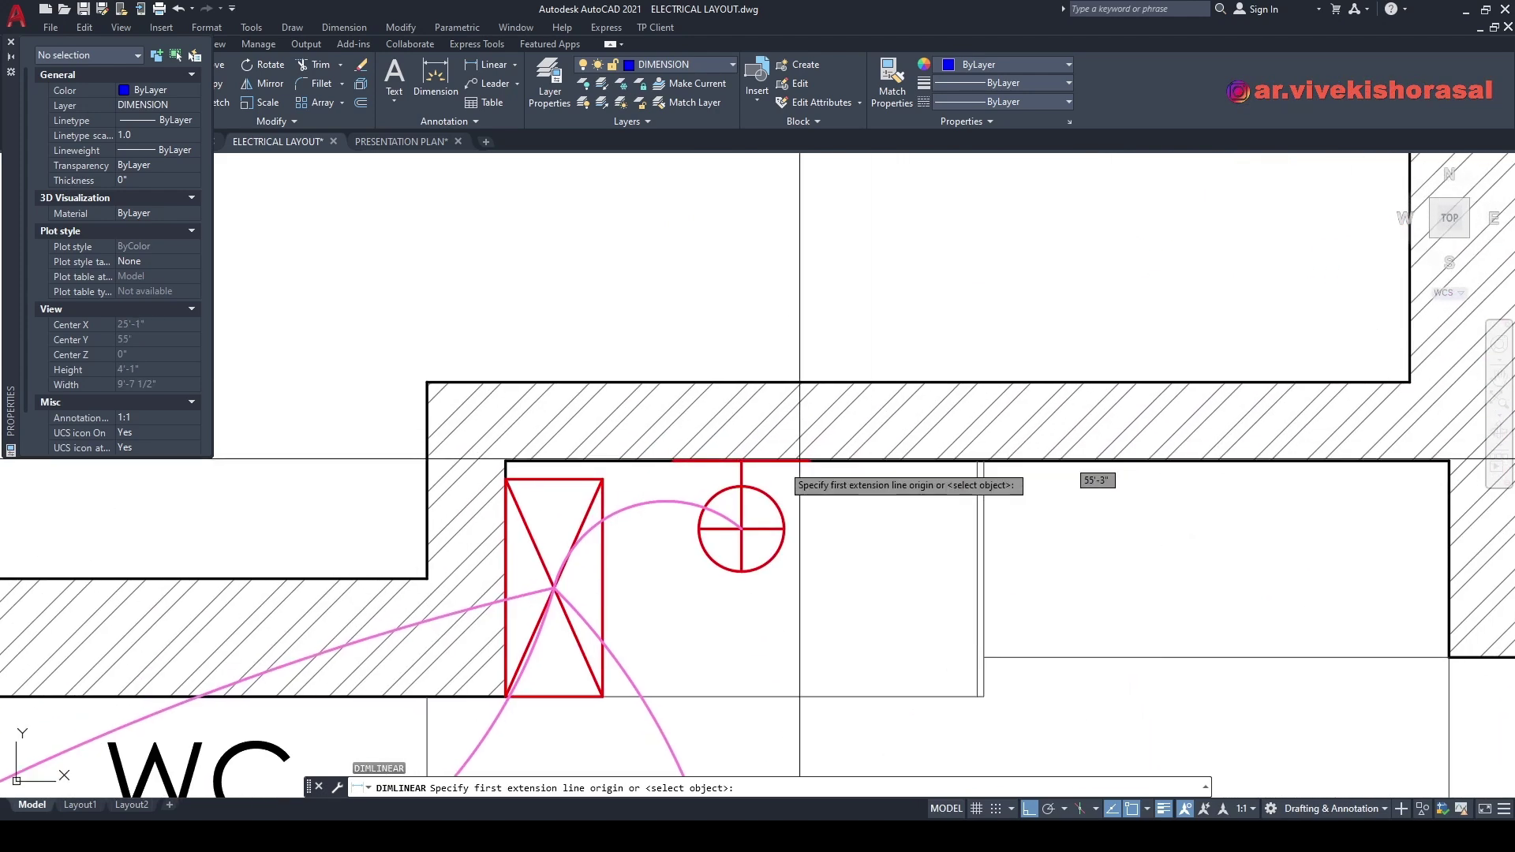
left_click(742, 462)
scroll(727, 458, "down", 3)
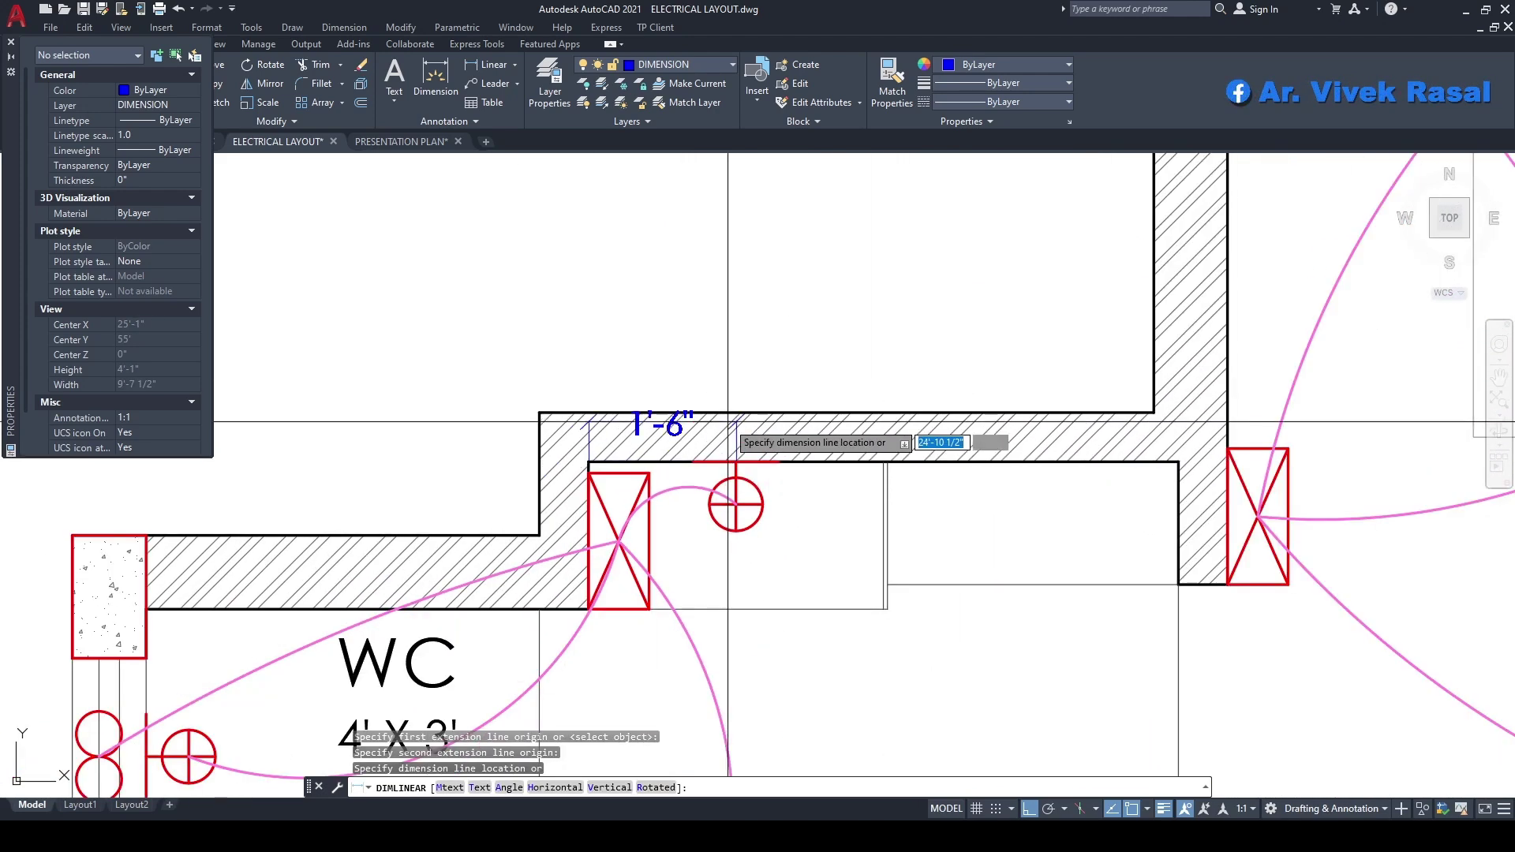
left_click(727, 348)
scroll(886, 466, "down", 5)
middle_click_drag(1021, 406, 940, 397)
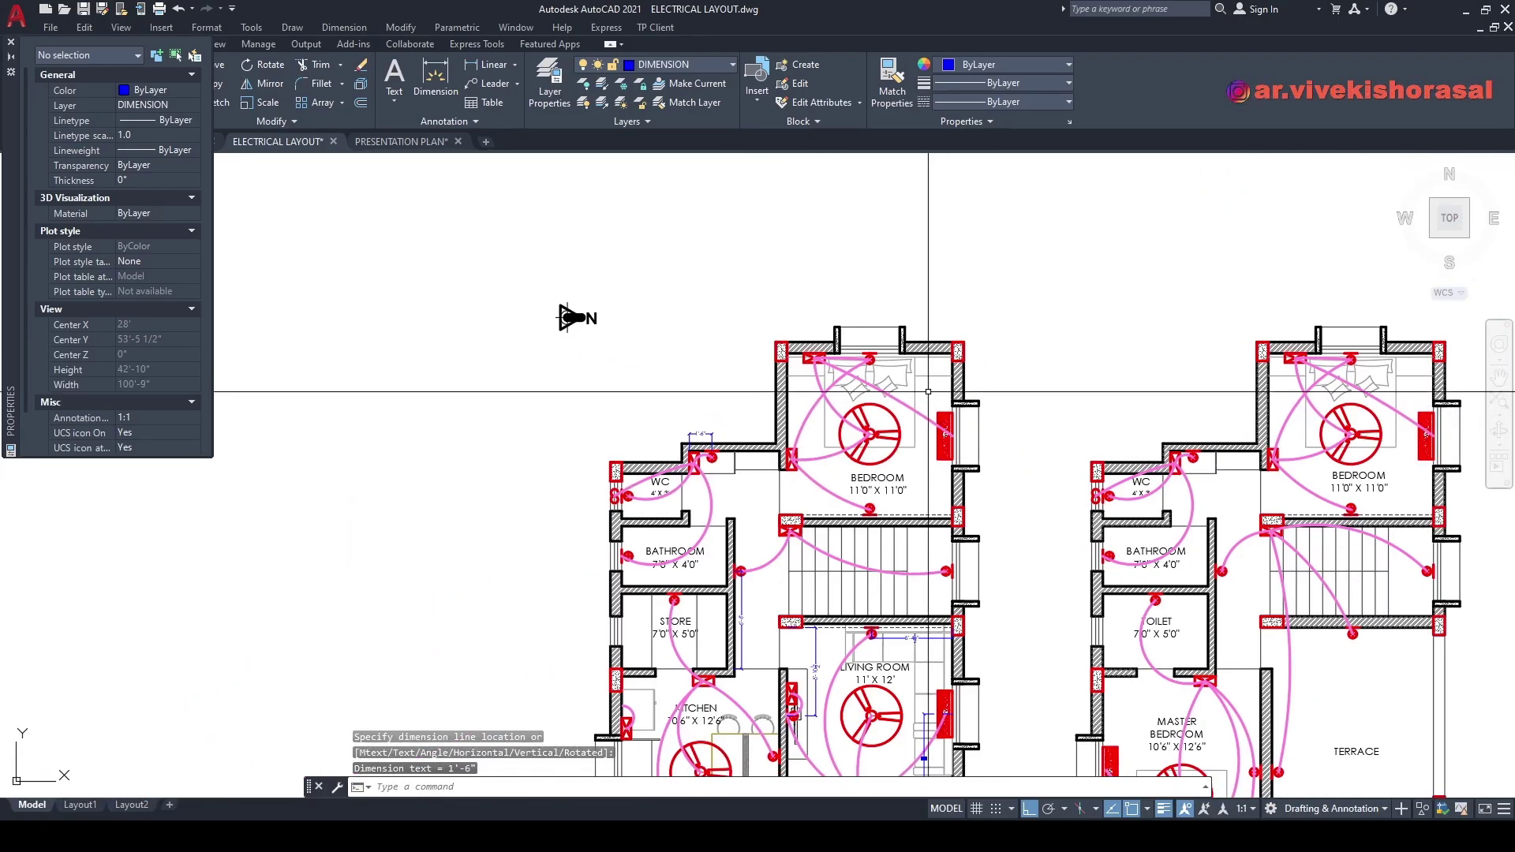
scroll(848, 335, "up", 4)
middle_click_drag(958, 478, 953, 358)
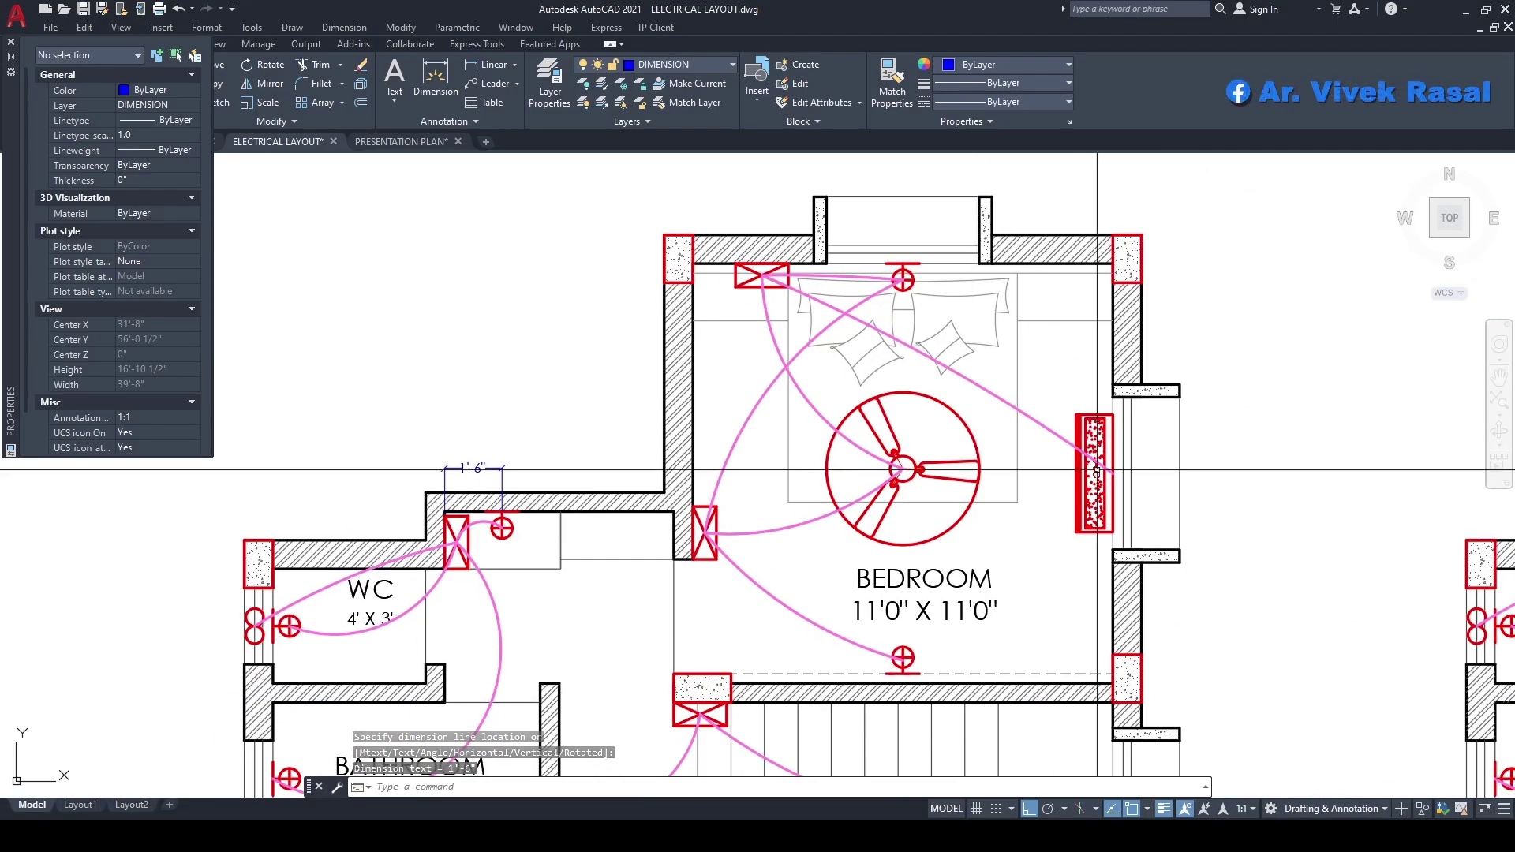
middle_click_drag(908, 664, 939, 528)
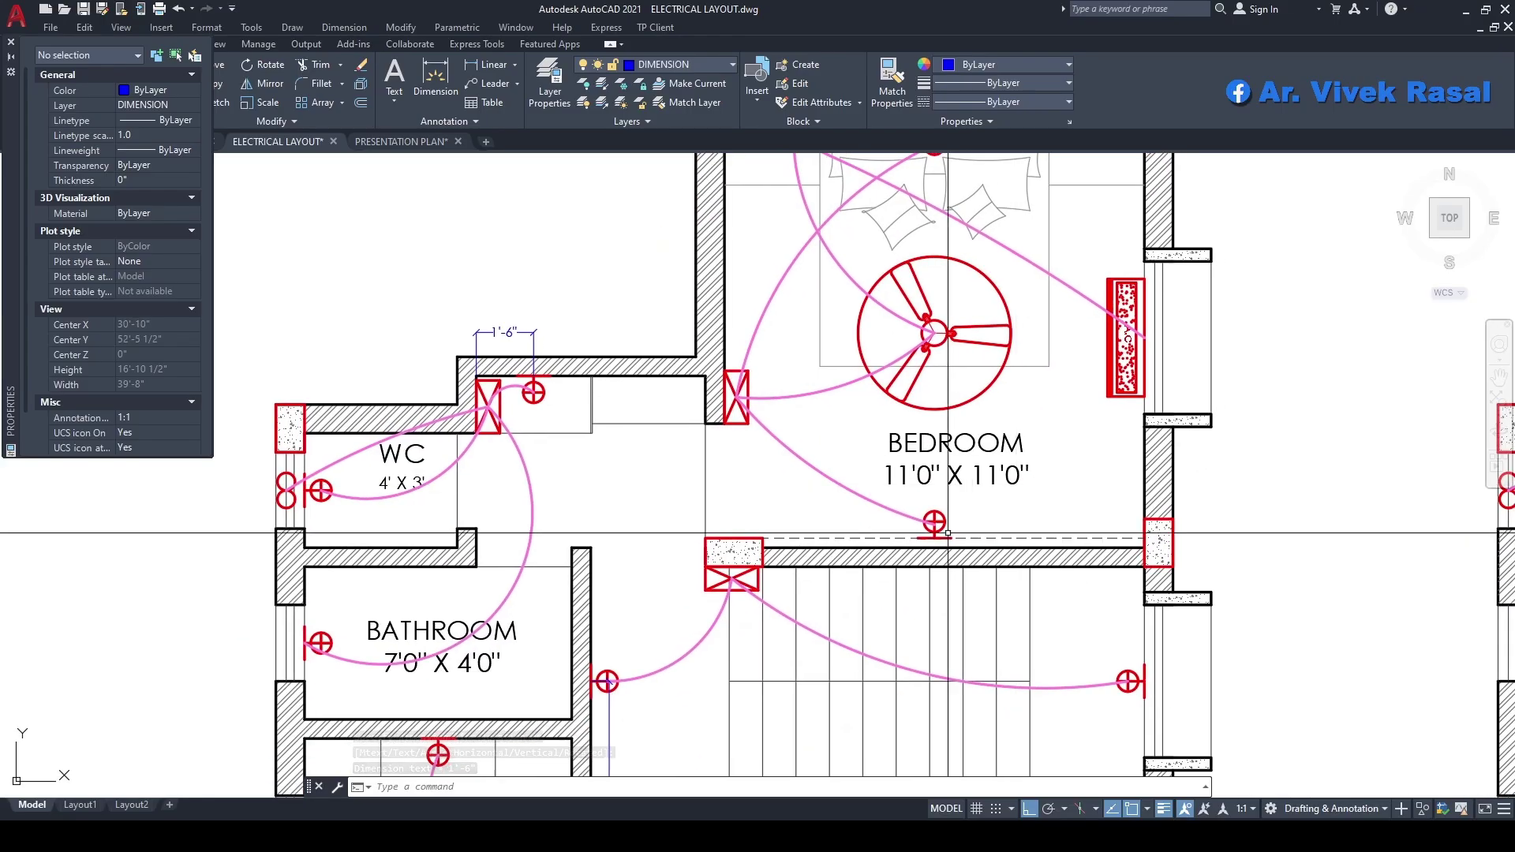
scroll(934, 539, "down", 2)
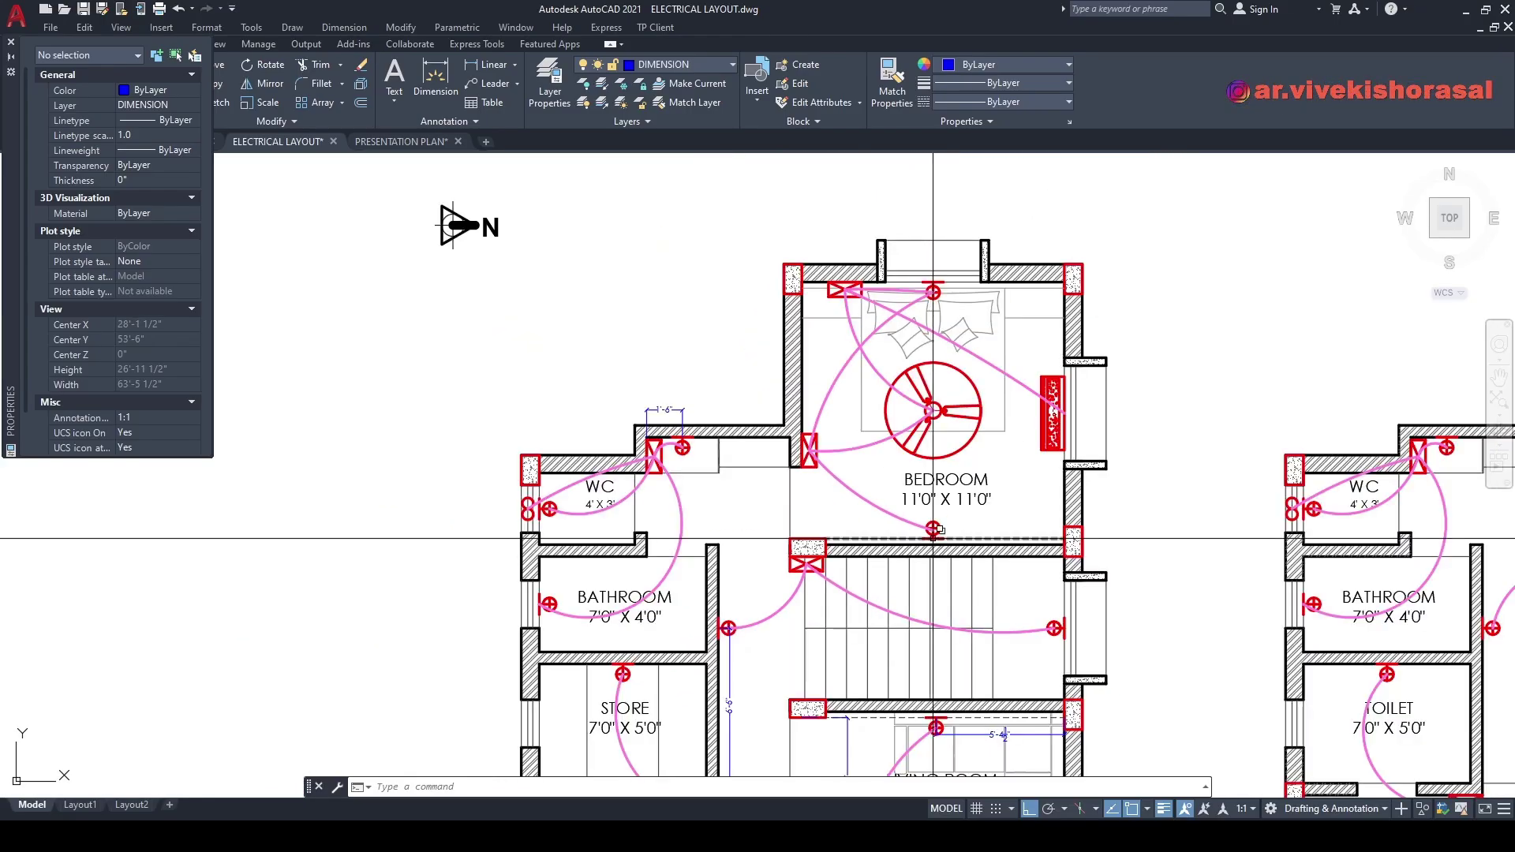
- Add a vertical linear dimension from the master bedroom fan's centre to the lower wall, placed between the fan and the AC-side wall
type("dli")
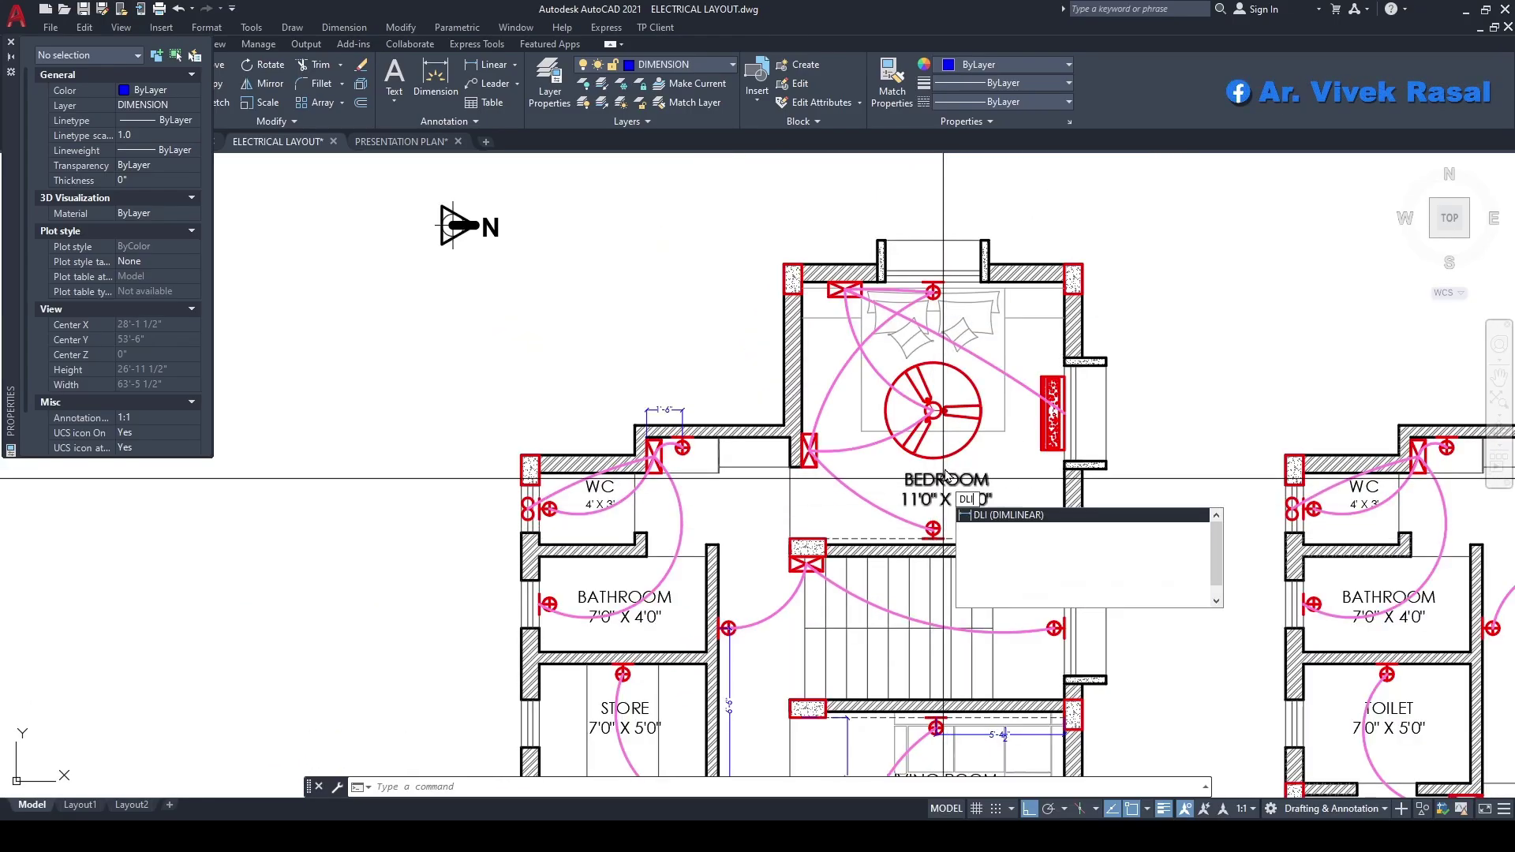
key("Return")
scroll(926, 410, "up", 4)
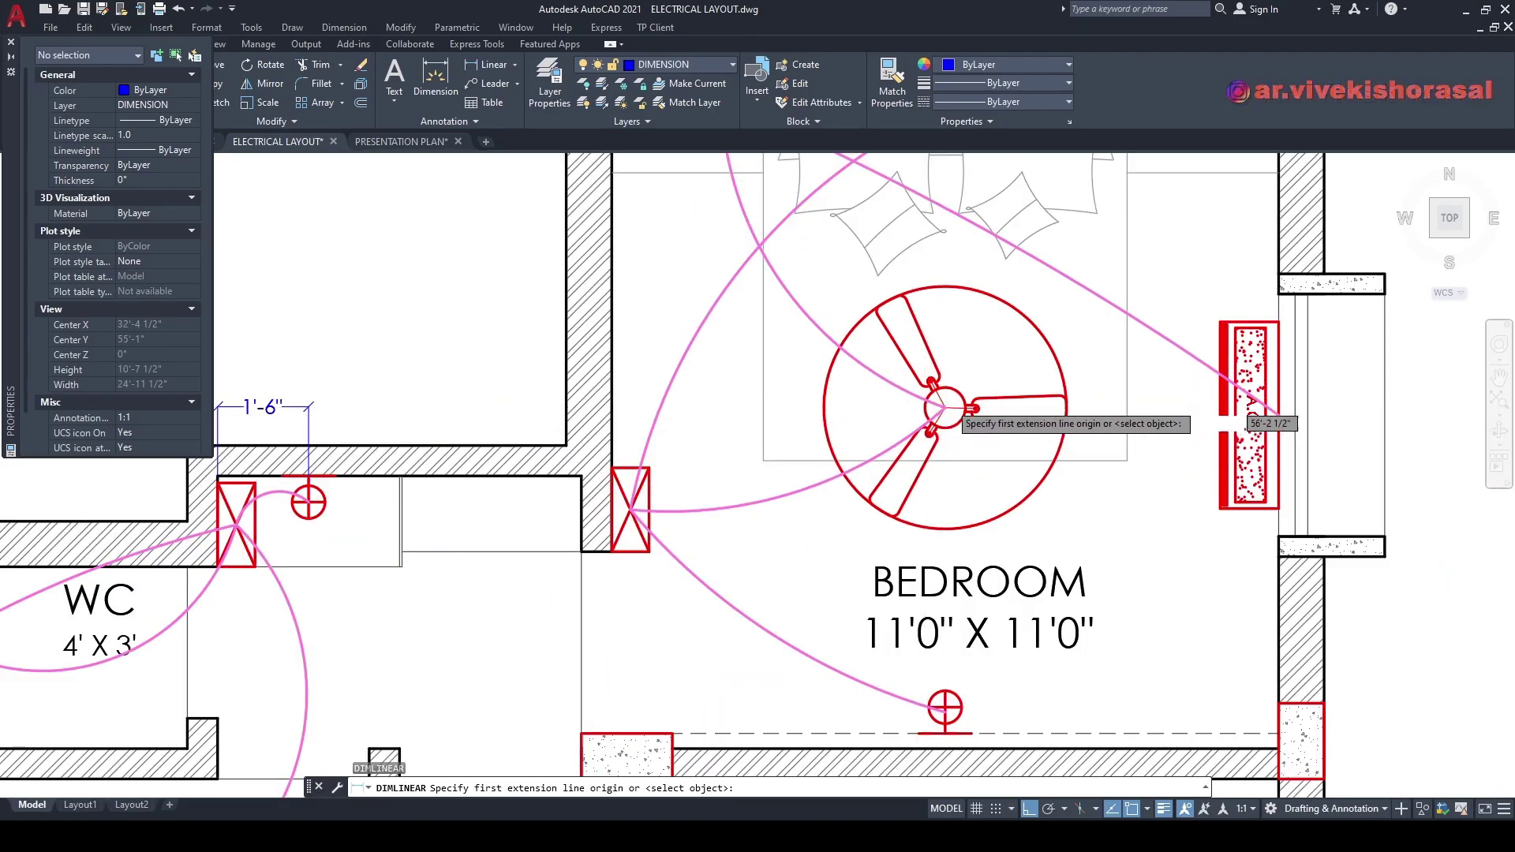
scroll(945, 408, "down", 6)
middle_click_drag(895, 495, 985, 280)
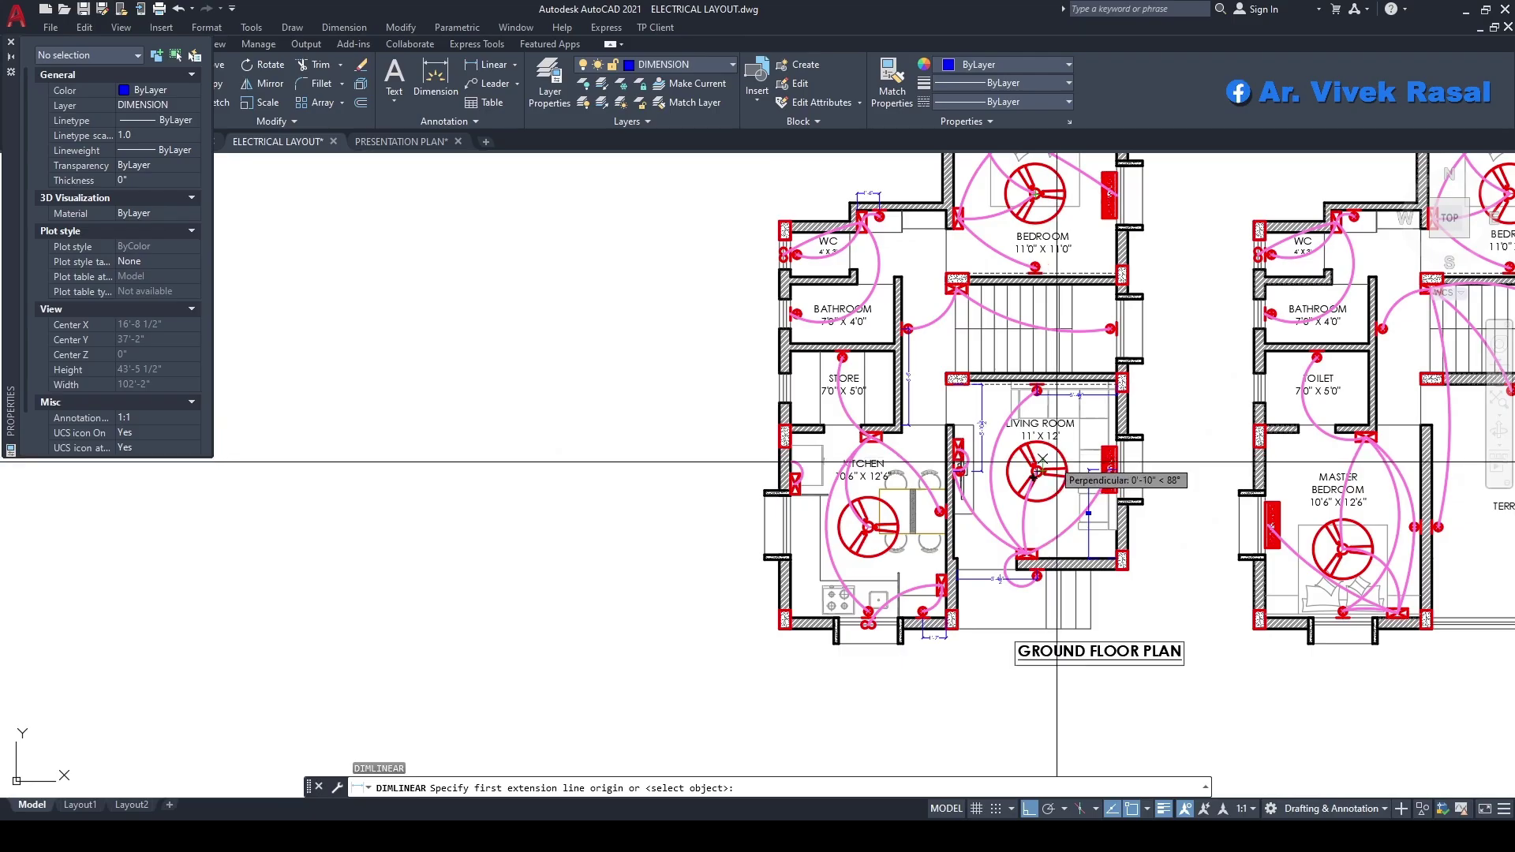
middle_click_drag(1049, 458, 899, 401)
scroll(1213, 521, "up", 4)
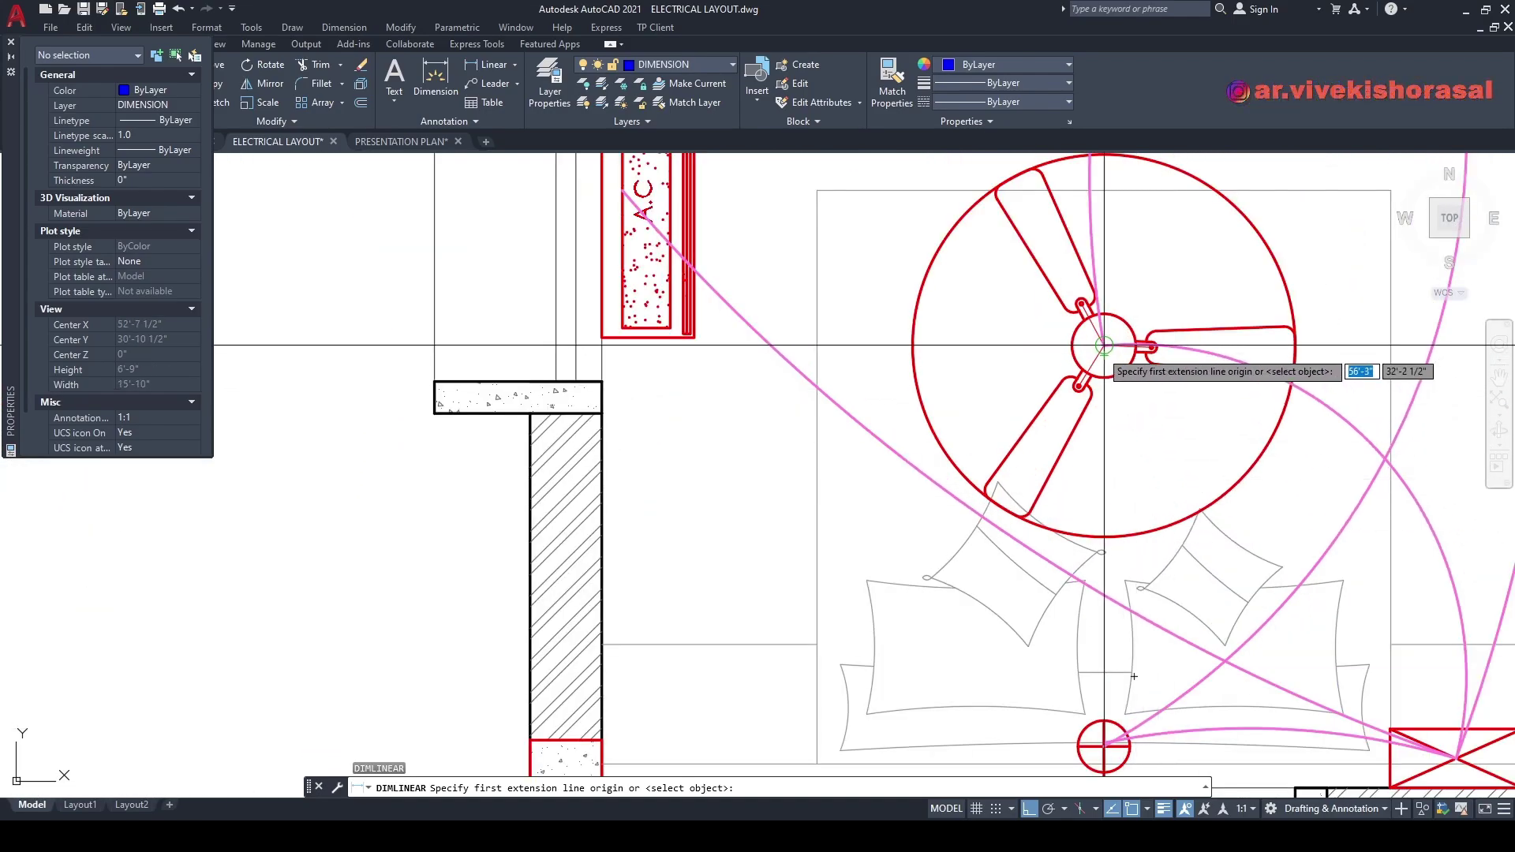
left_click(1104, 346)
scroll(1103, 348, "down", 5)
scroll(1104, 531, "up", 7)
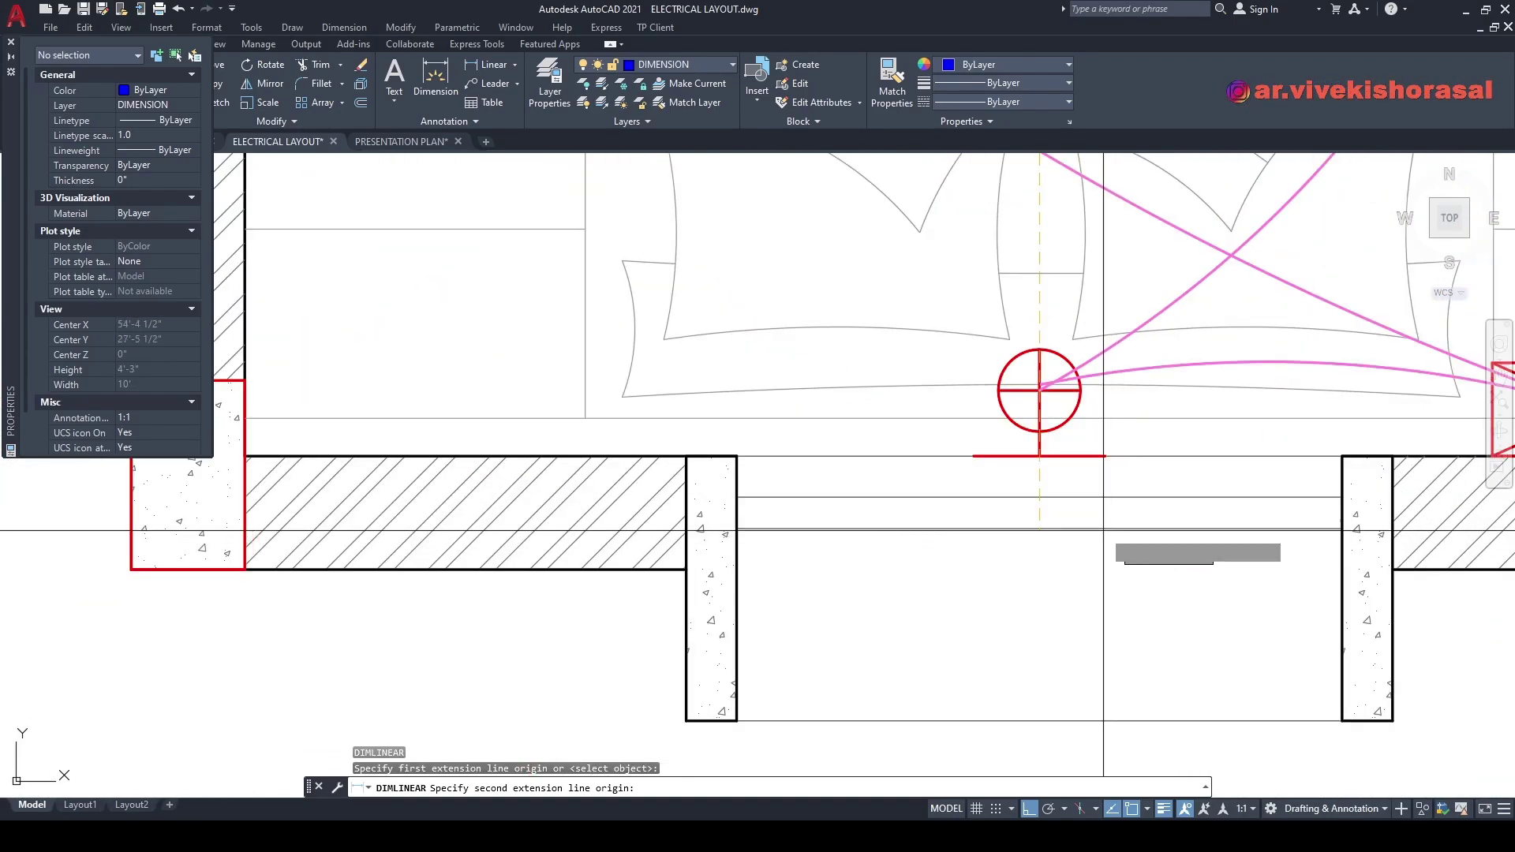
left_click(1039, 455)
scroll(1039, 455, "down", 5)
middle_click_drag(993, 387, 1055, 513)
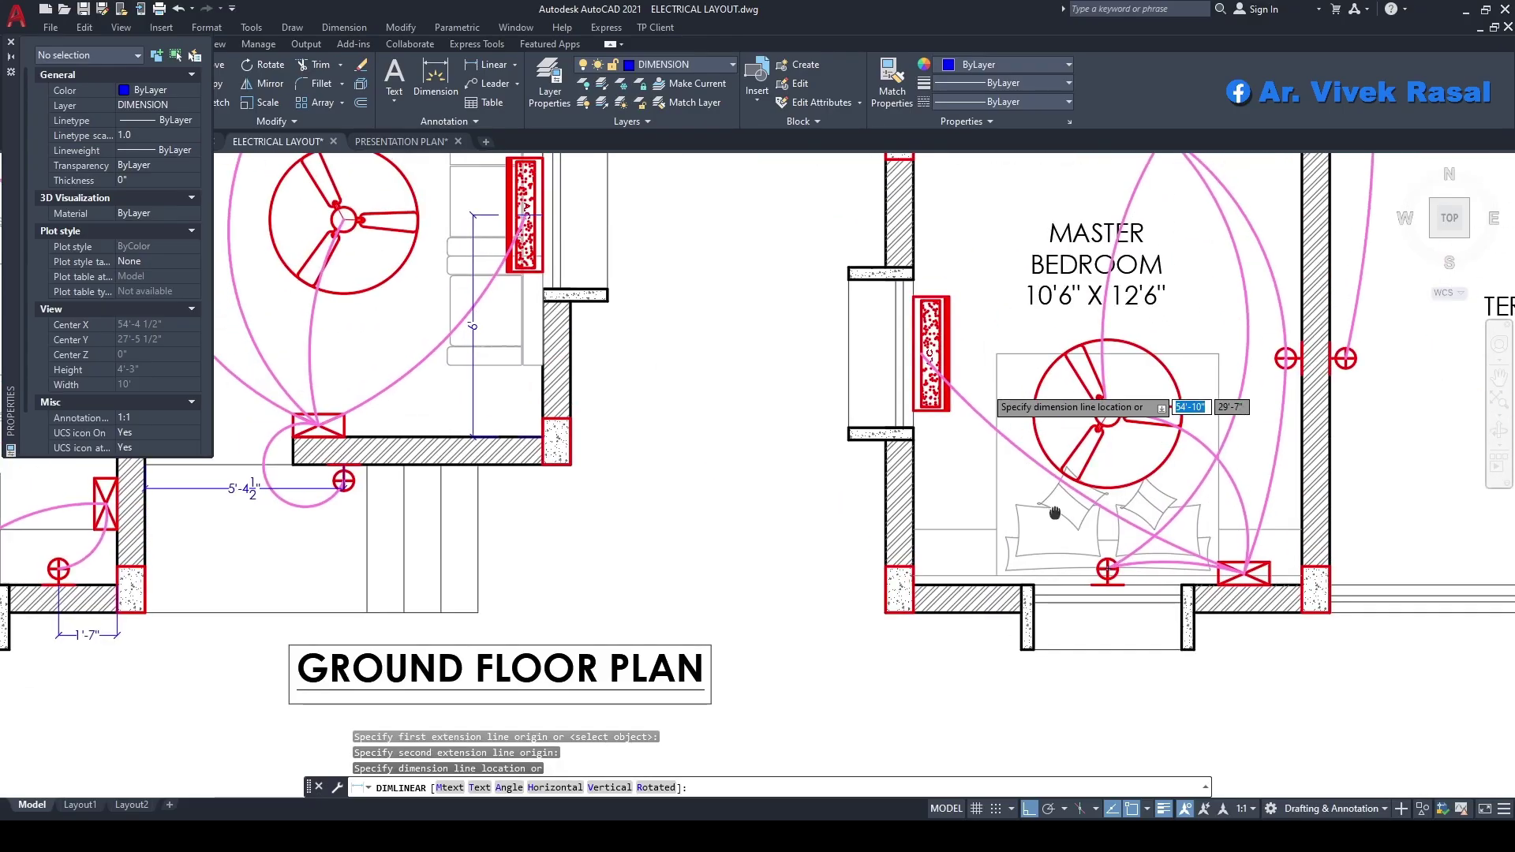
left_click(978, 487)
- Add a horizontal linear dimension from the master bedroom fan's centre to the wall shared with the terrace
middle_click_drag(1150, 450, 1074, 474)
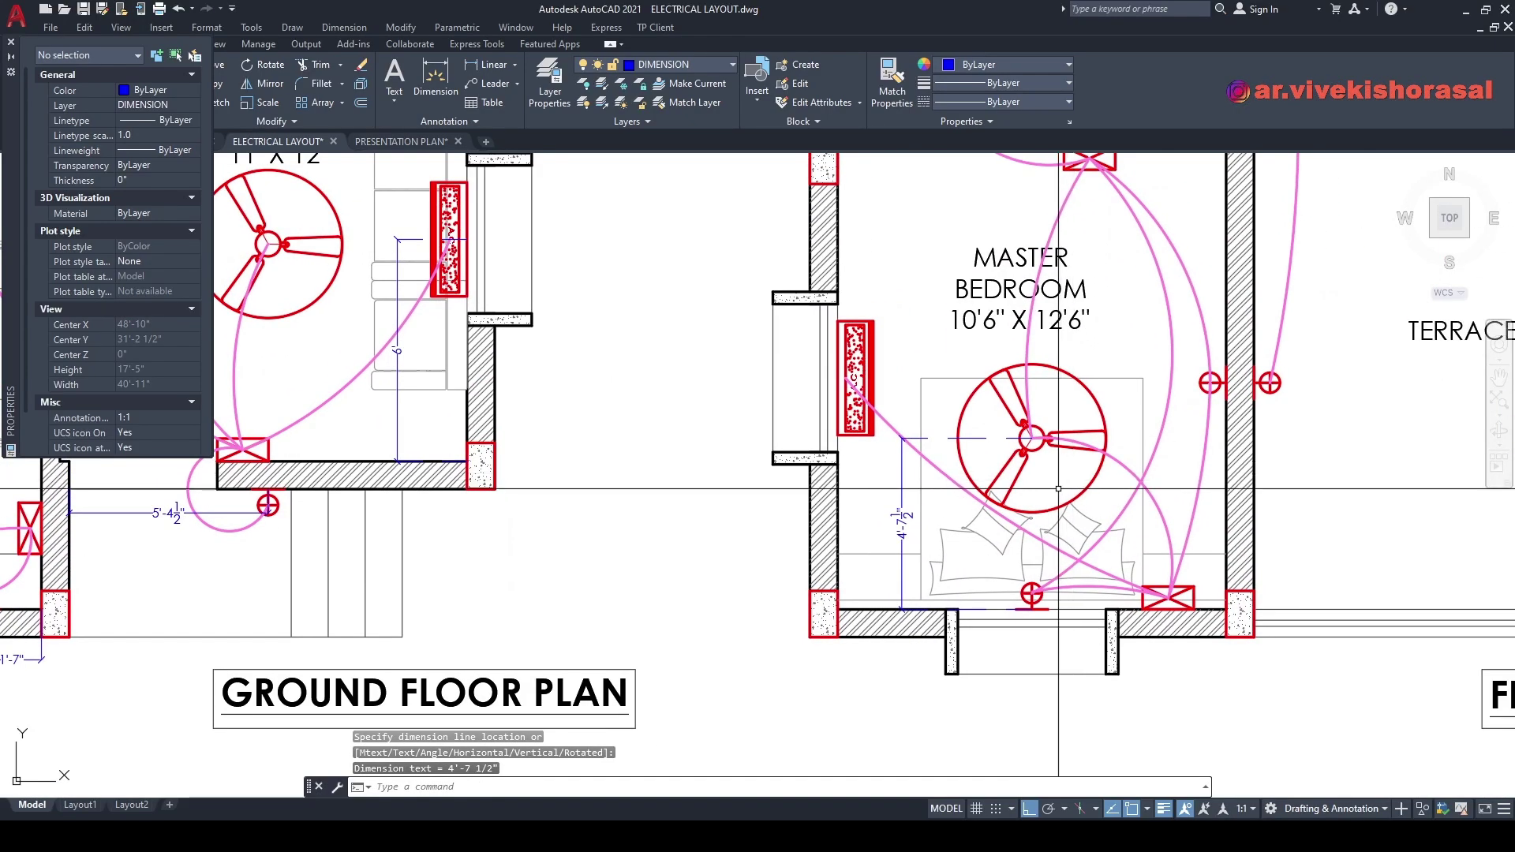
key("Return")
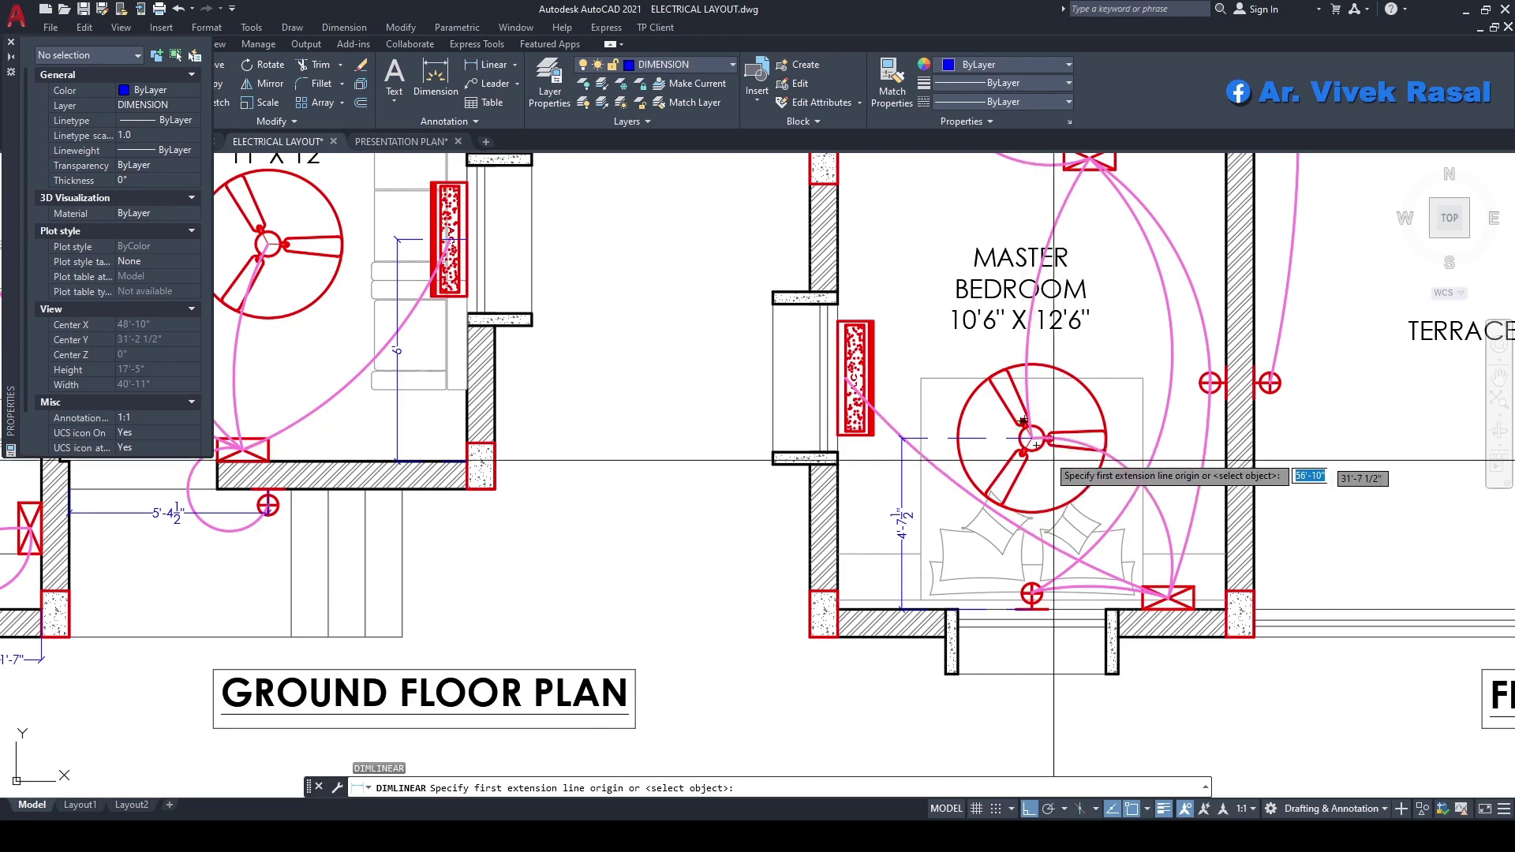
scroll(1047, 452, "up", 6)
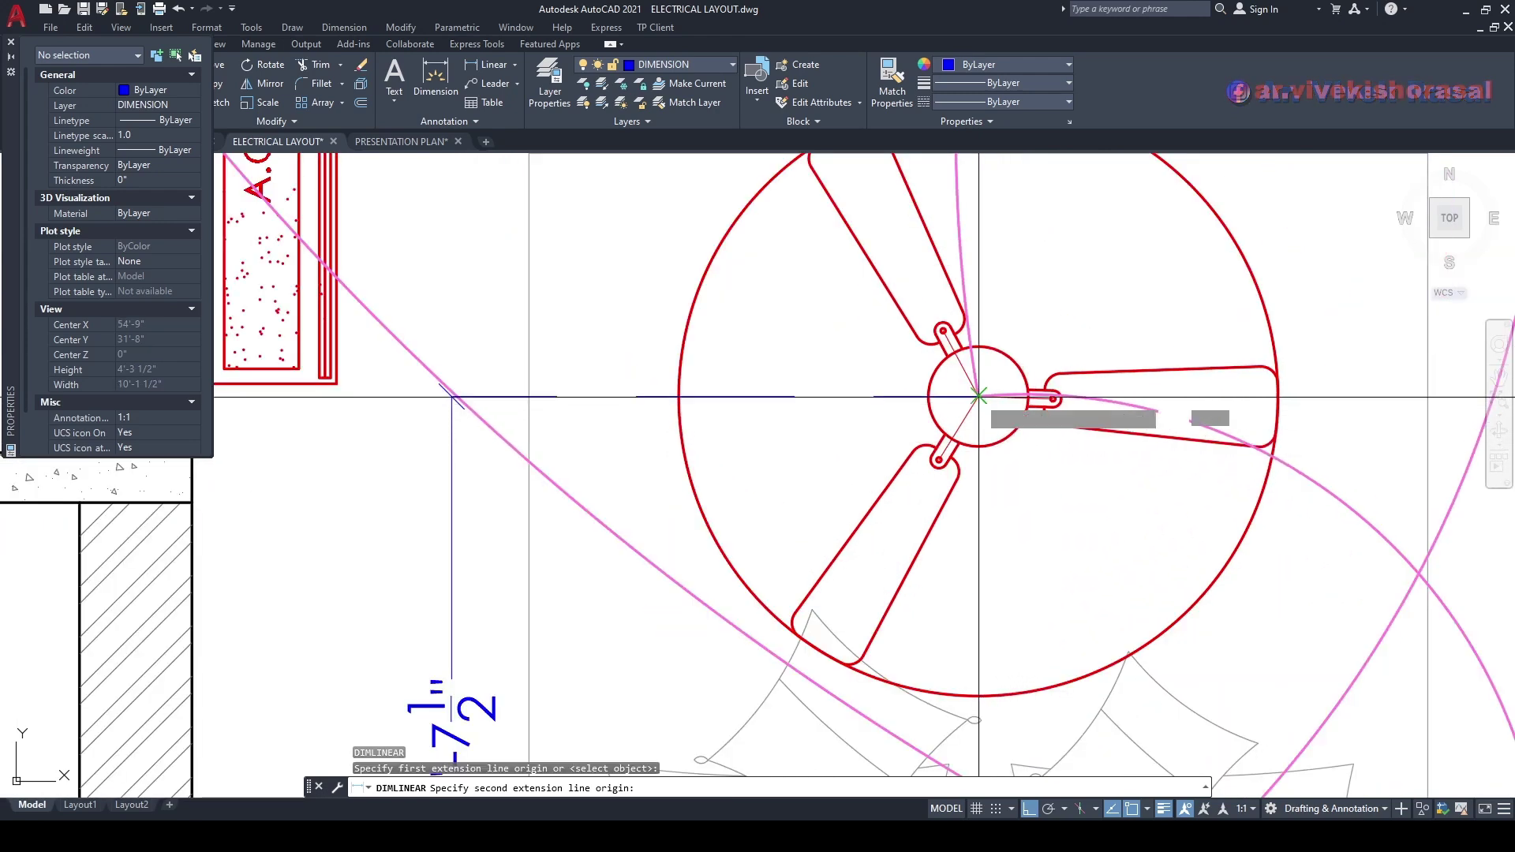
left_click(977, 396)
scroll(986, 397, "down", 6)
left_click(1170, 398)
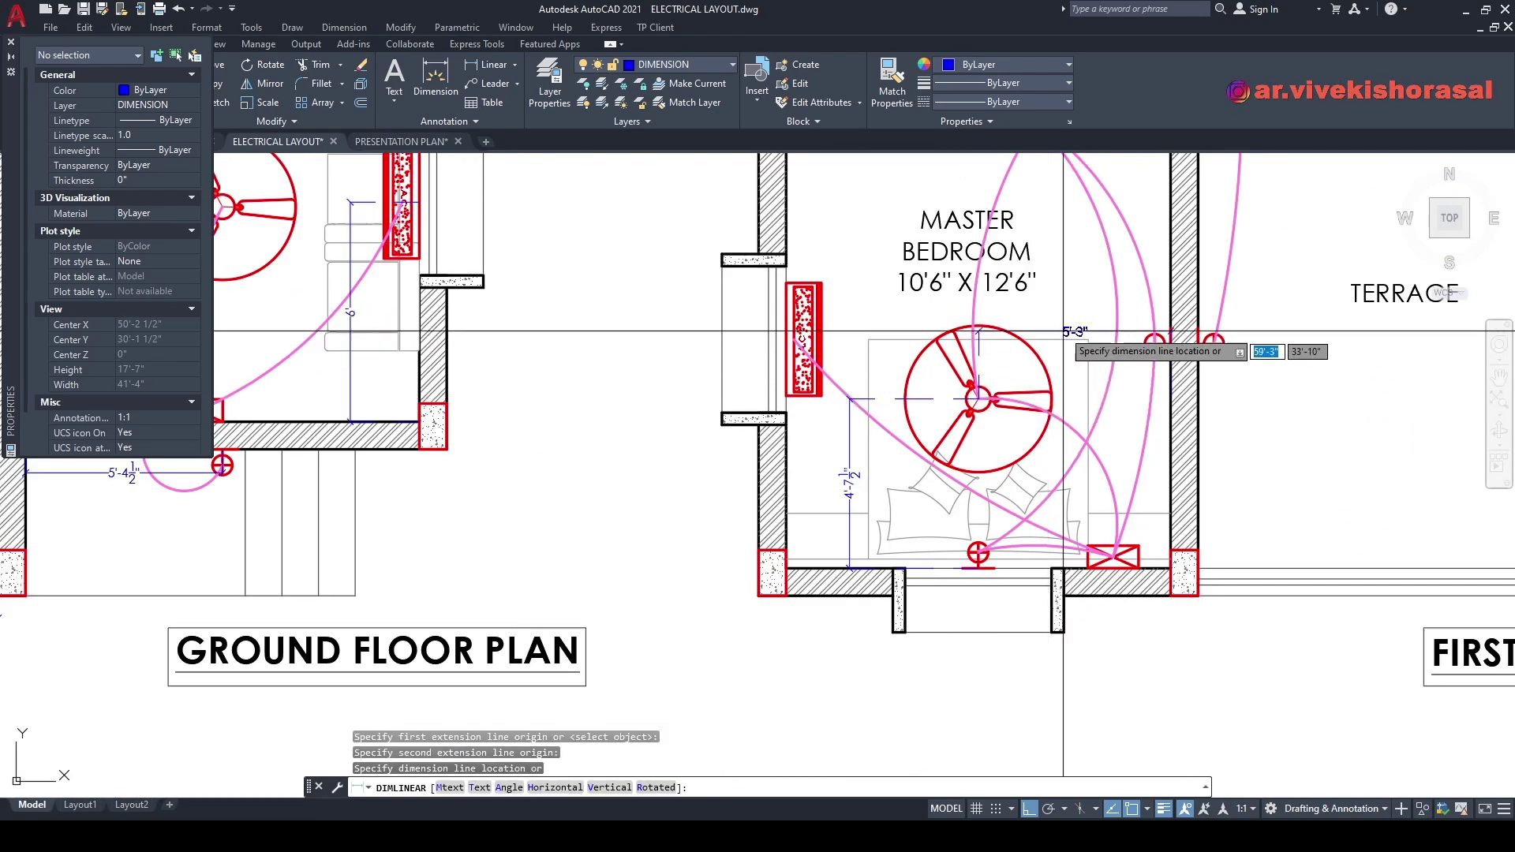
left_click(1065, 377)
scroll(907, 648, "down", 4)
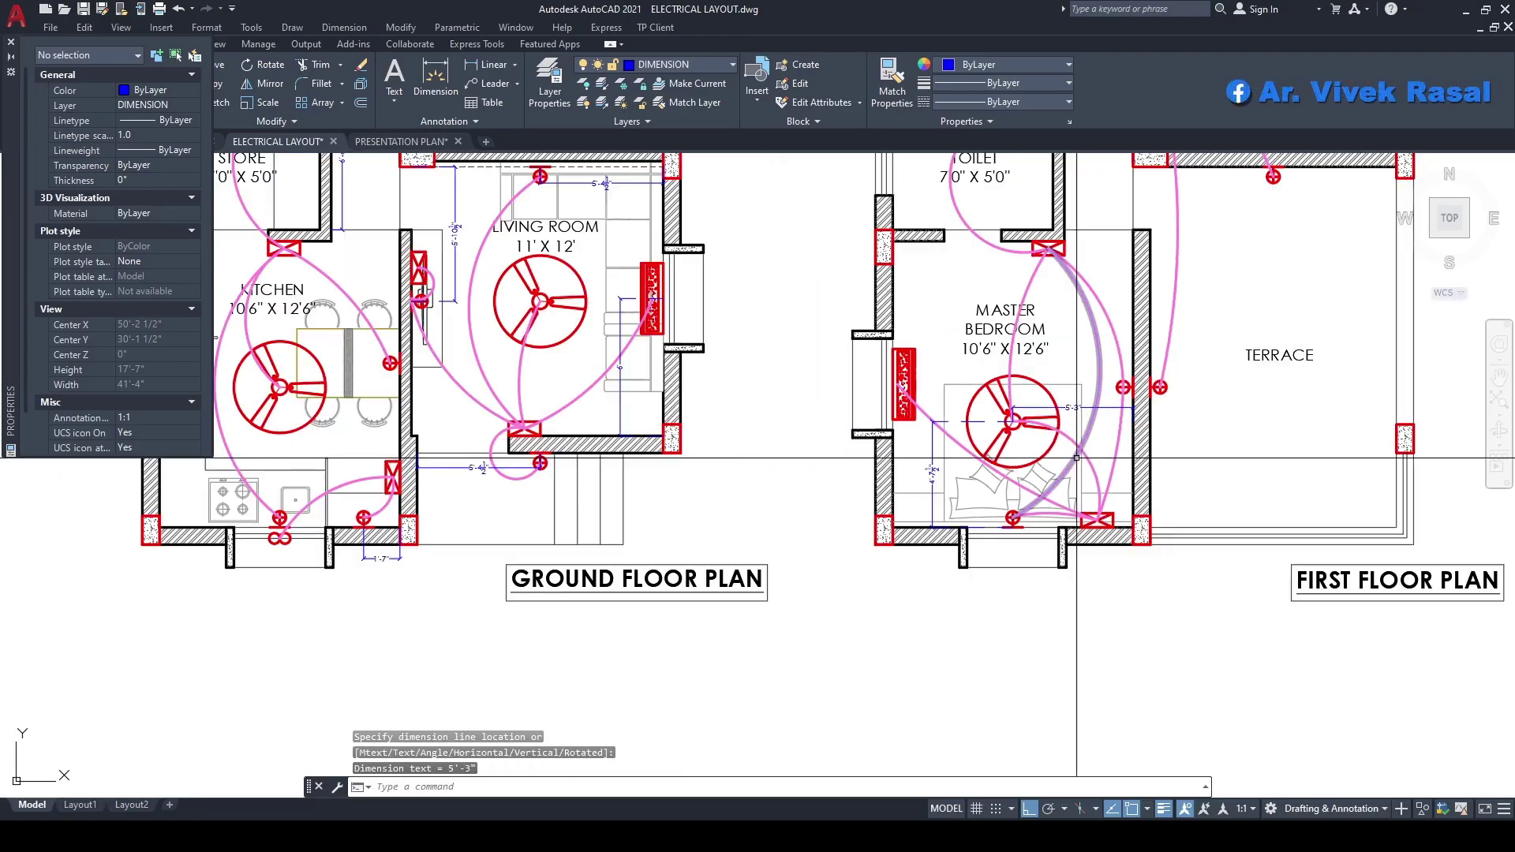
mouse_move(1122, 496)
middle_mouse_down()
mouse_move(1015, 492)
mouse_move(1018, 399)
mouse_move(994, 449)
middle_mouse_up()
type("DIMLI")
key("Return")
key("Escape")
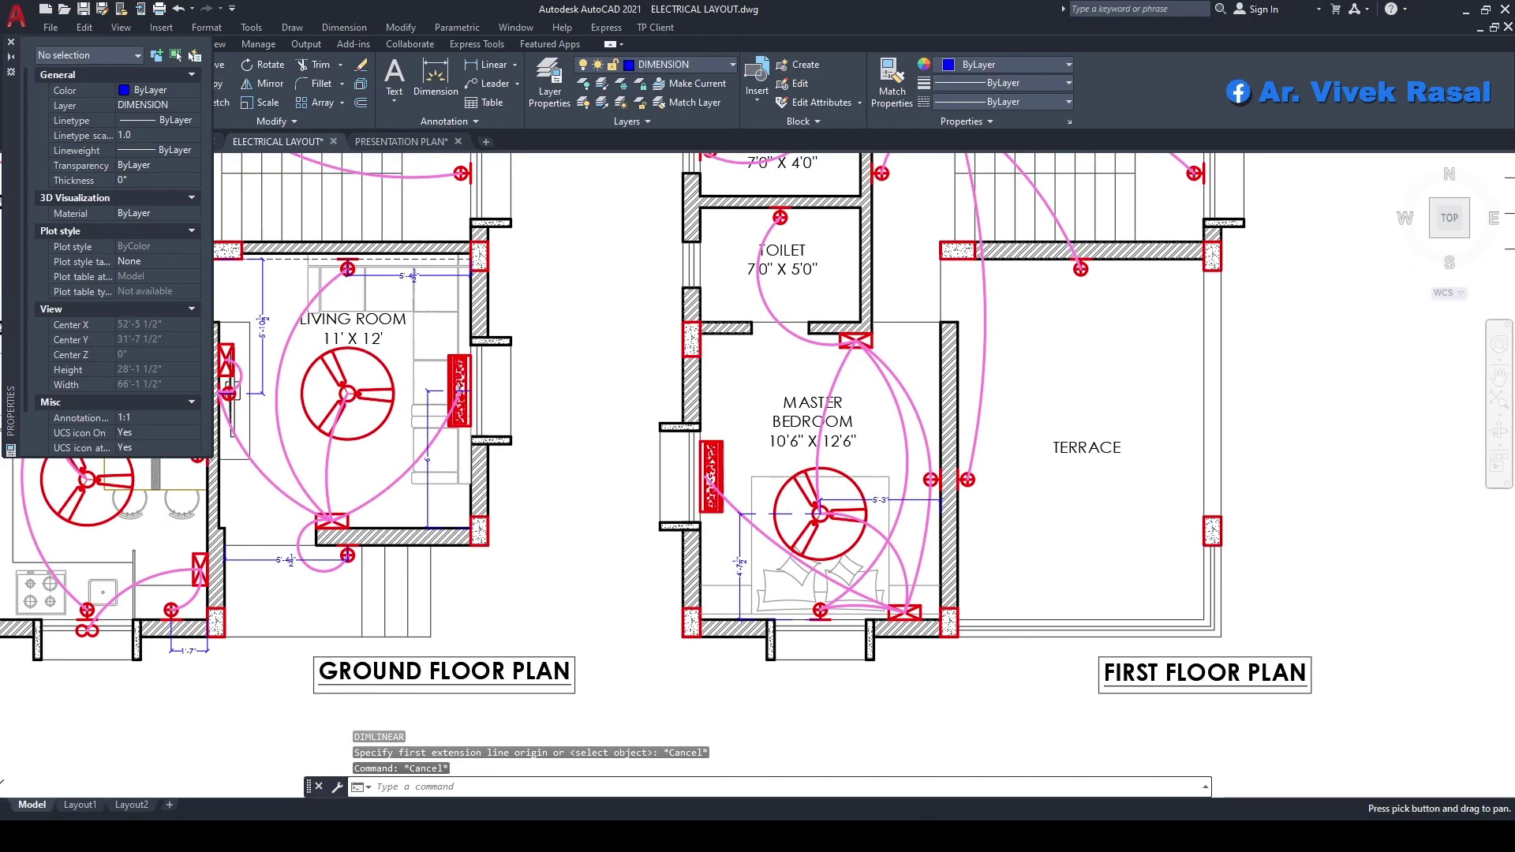
- Draw a horizontal construction line midway between the terrace's upper wall and its lower edge
type("XL")
key("Return")
type("H")
key("Return")
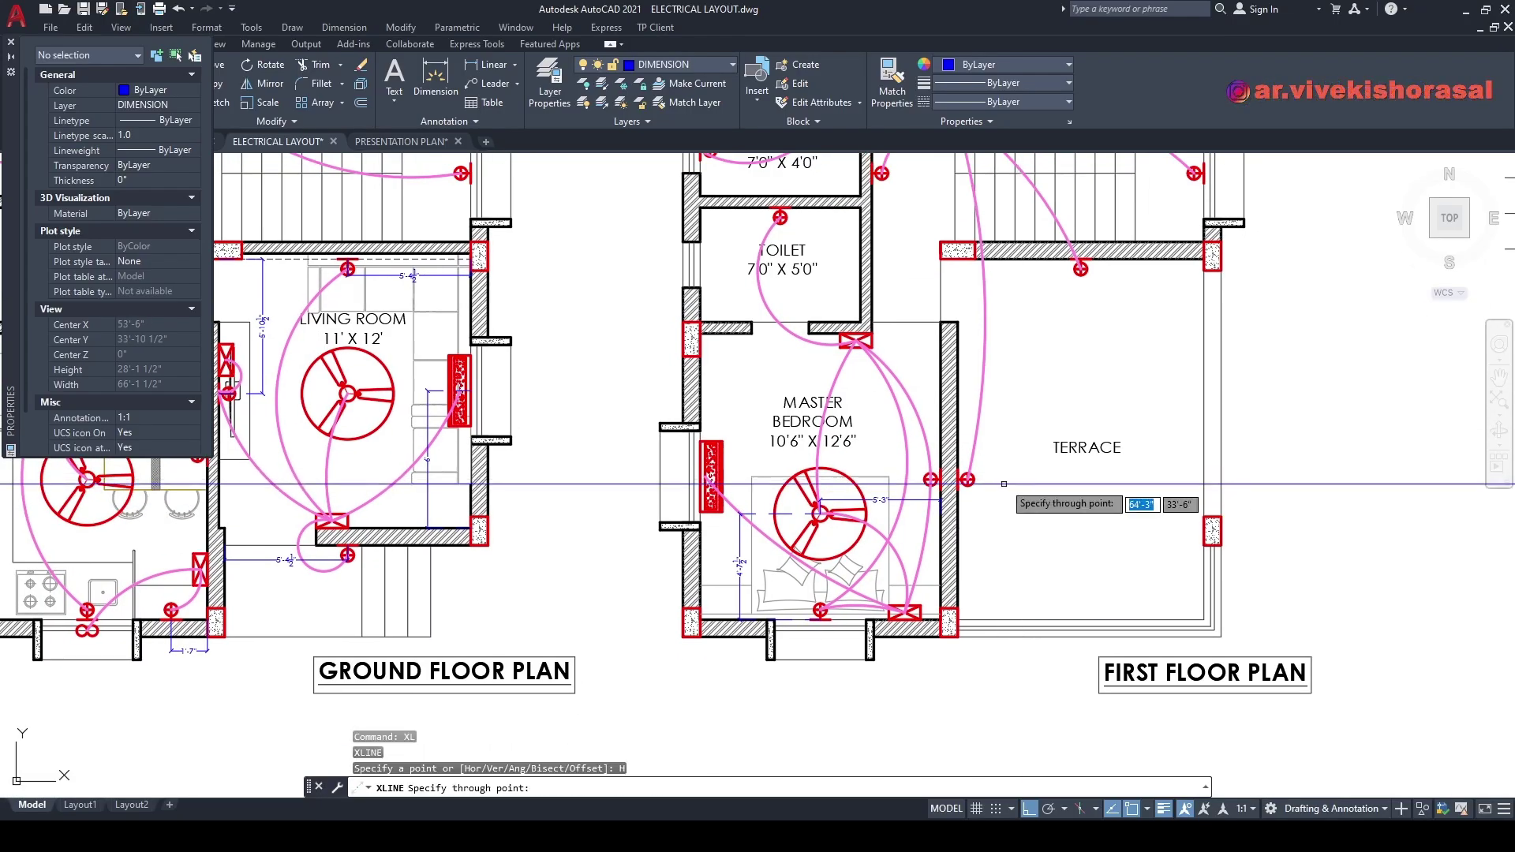
right_click(1040, 374, "shift")
left_click(1069, 421)
left_click(1121, 261)
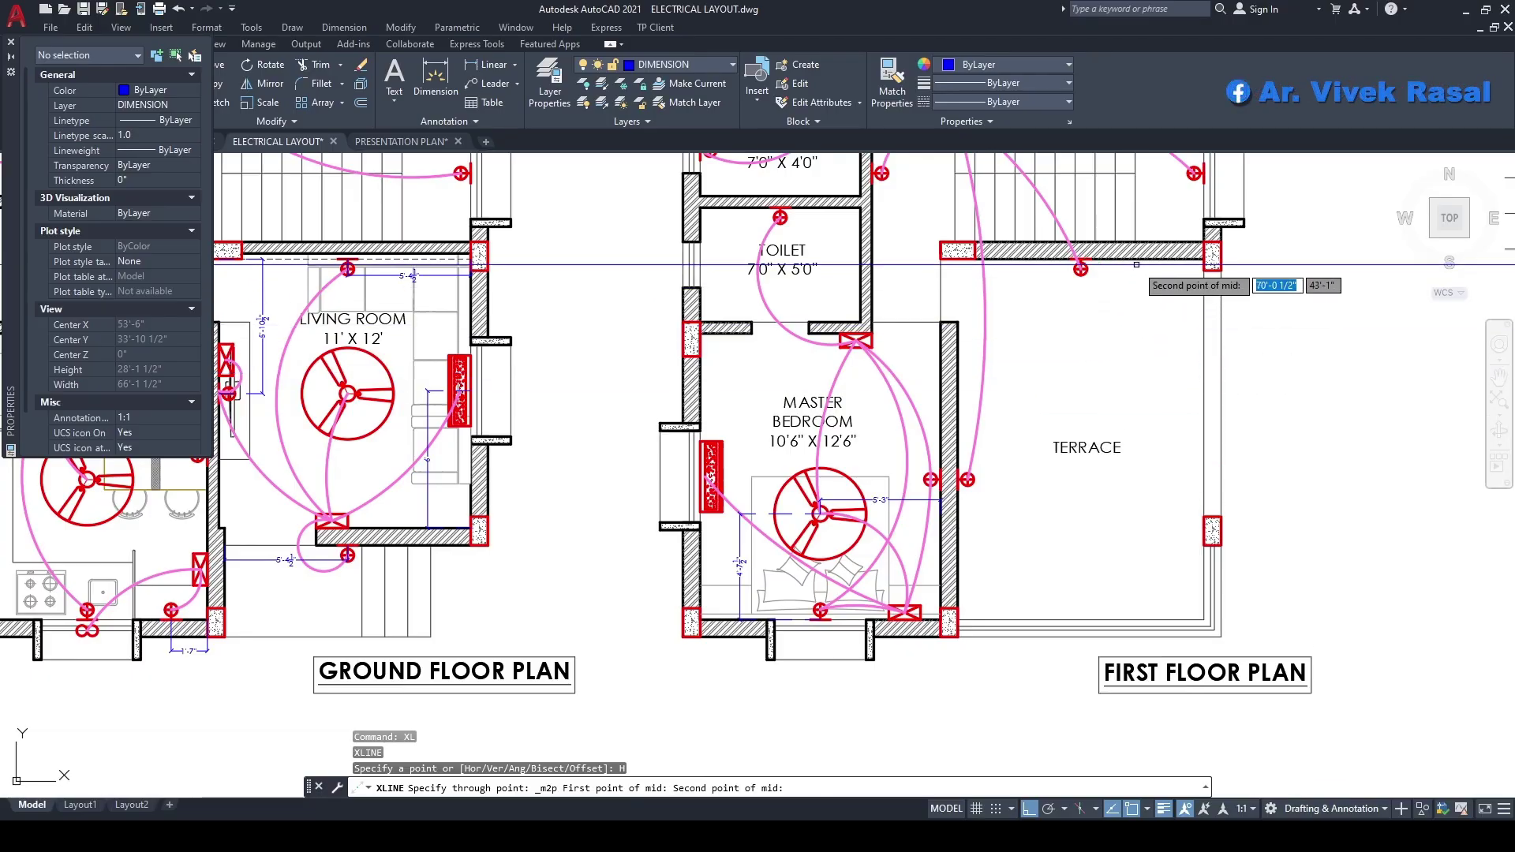
scroll(1035, 601, "up", 4)
left_click(1068, 654)
- Try to move the terrace light on the master bedroom wall straight up onto the horizontal construction line
scroll(1068, 654, "down", 2)
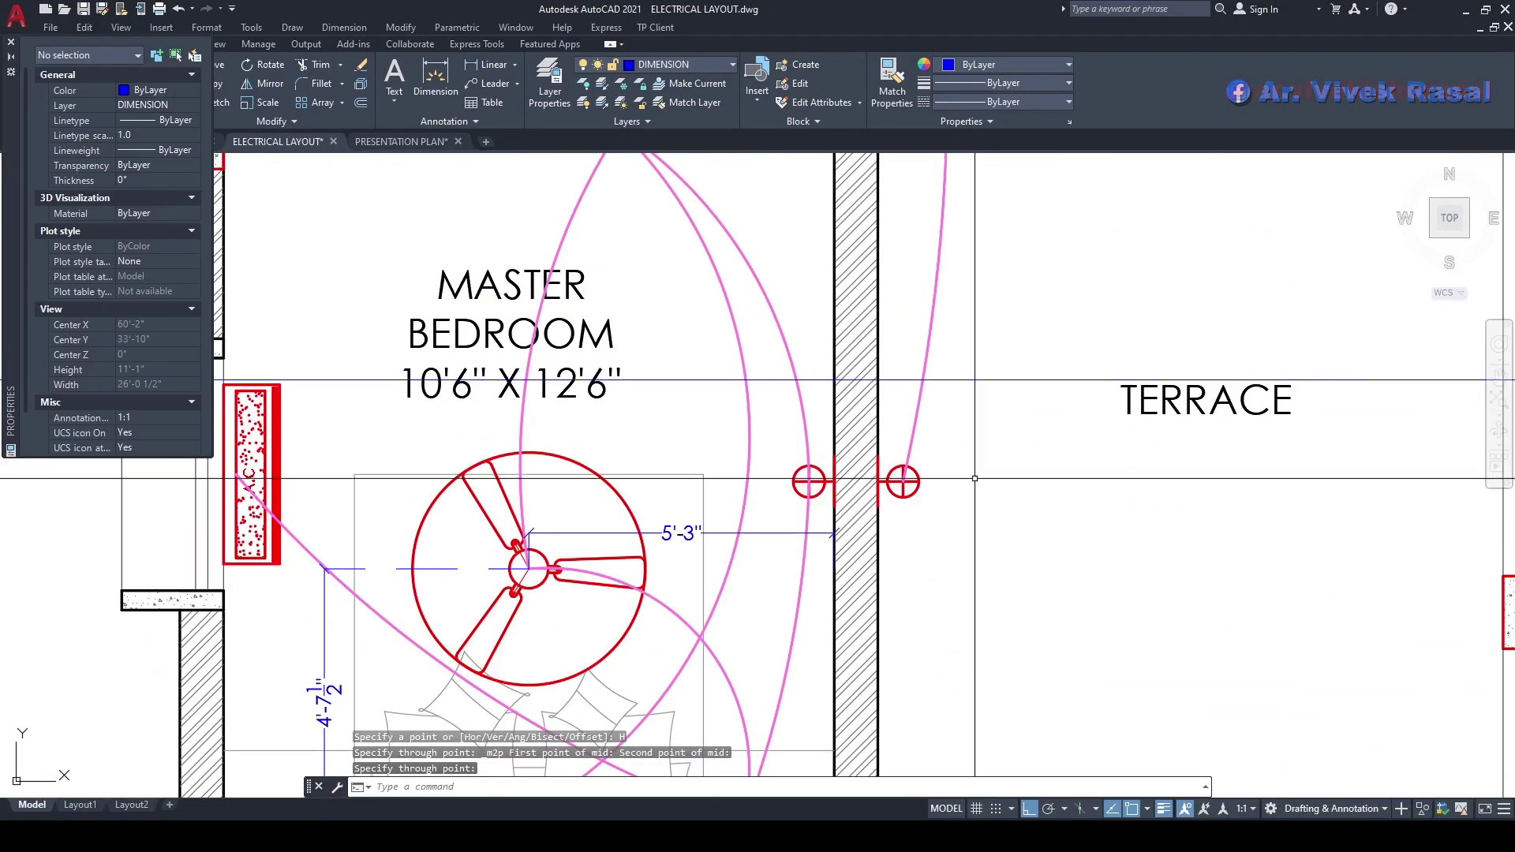
scroll(937, 511, "up", 4)
type("M")
key("Return")
scroll(929, 476, "up", 2)
left_click(934, 531)
left_click(898, 480)
key("Return")
left_click(805, 469)
left_click(805, 118)
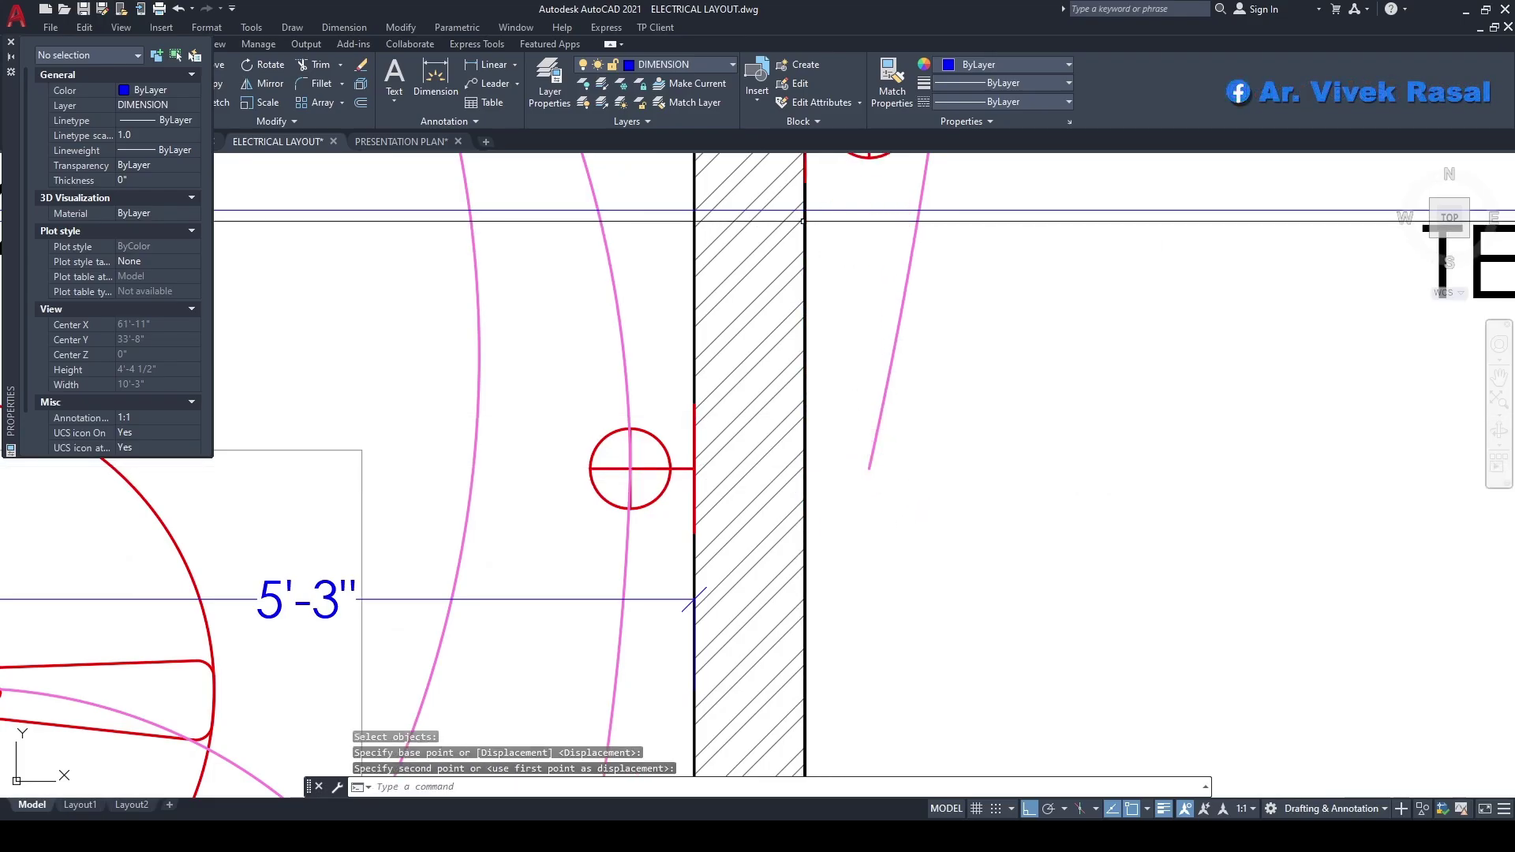
- Move the terrace light on the master bedroom wall vertically from its wall mounting point onto the horizontal construction line
middle_click_drag(832, 221, 839, 358)
type("M")
key("Return")
left_click(932, 303)
left_click(898, 271)
key("Return")
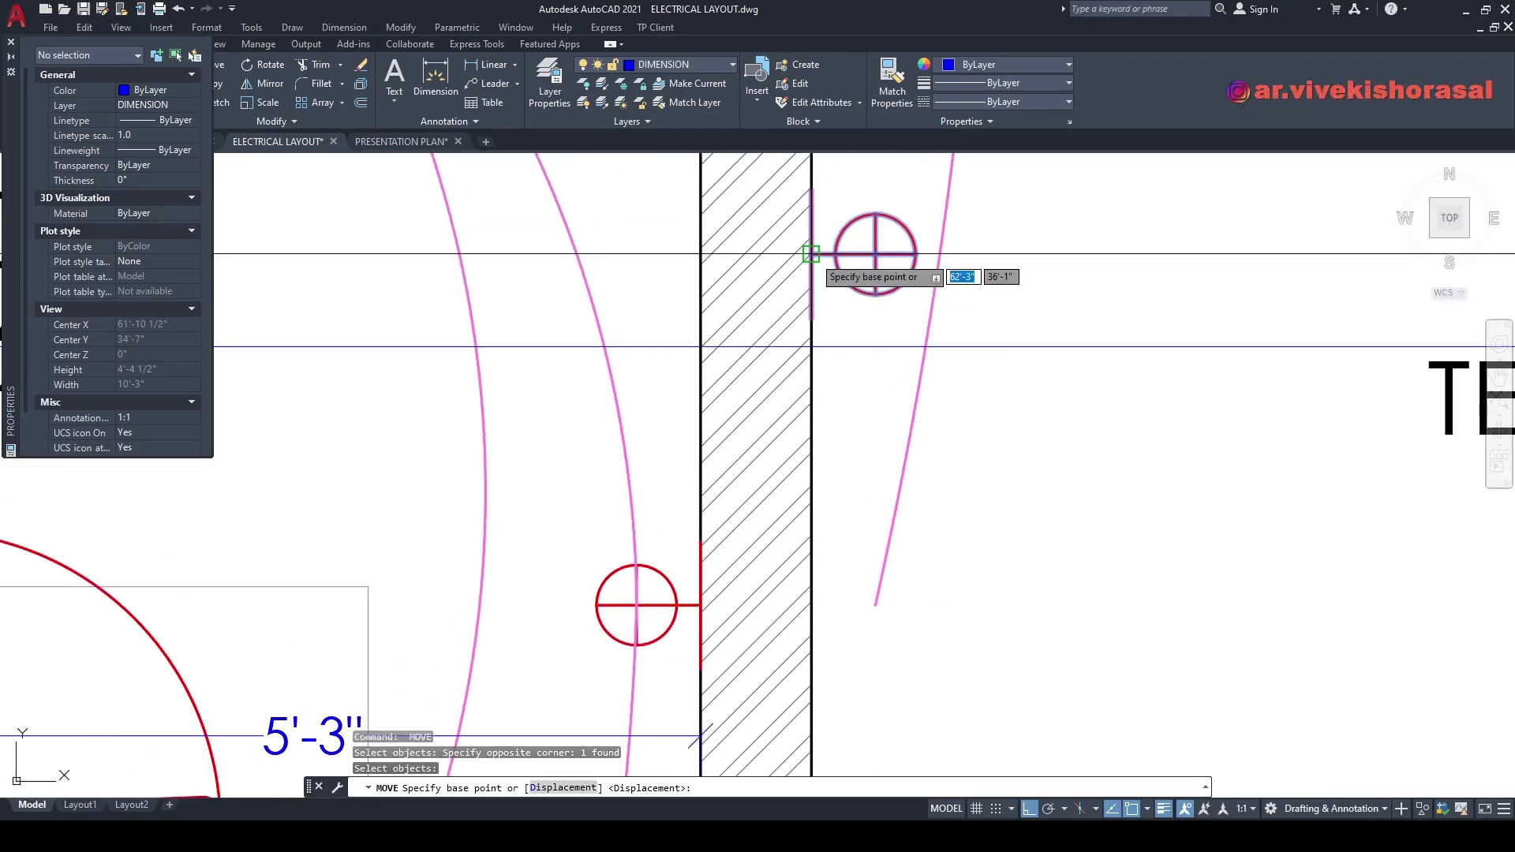
left_click(811, 253)
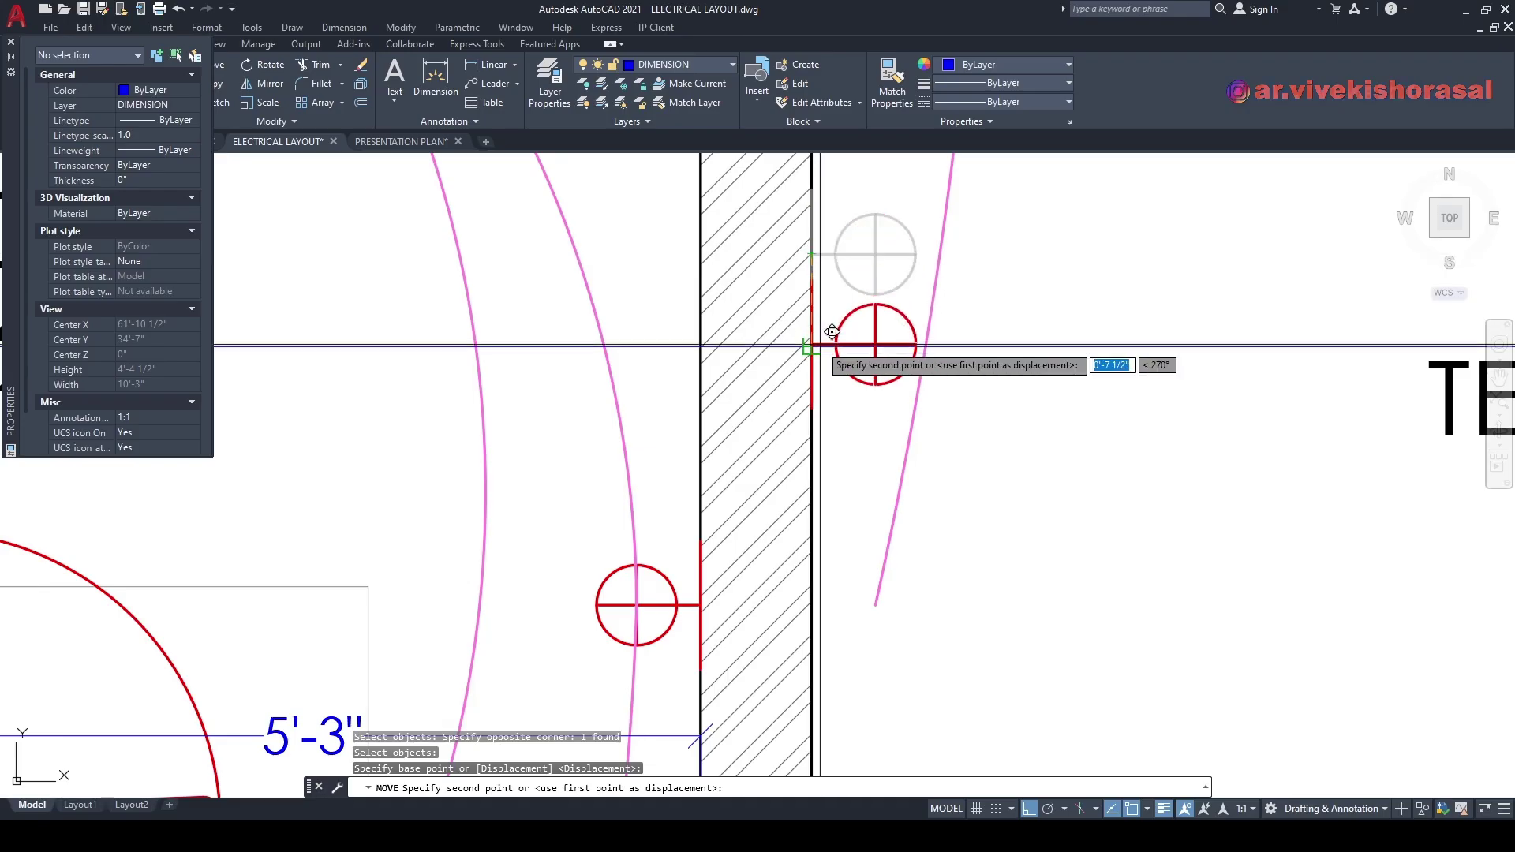
left_click(811, 347)
- Stretch the loose end of the terrace wire arc to the centre of the relocated wall light
left_click(929, 296)
left_click(925, 267)
left_click(882, 601)
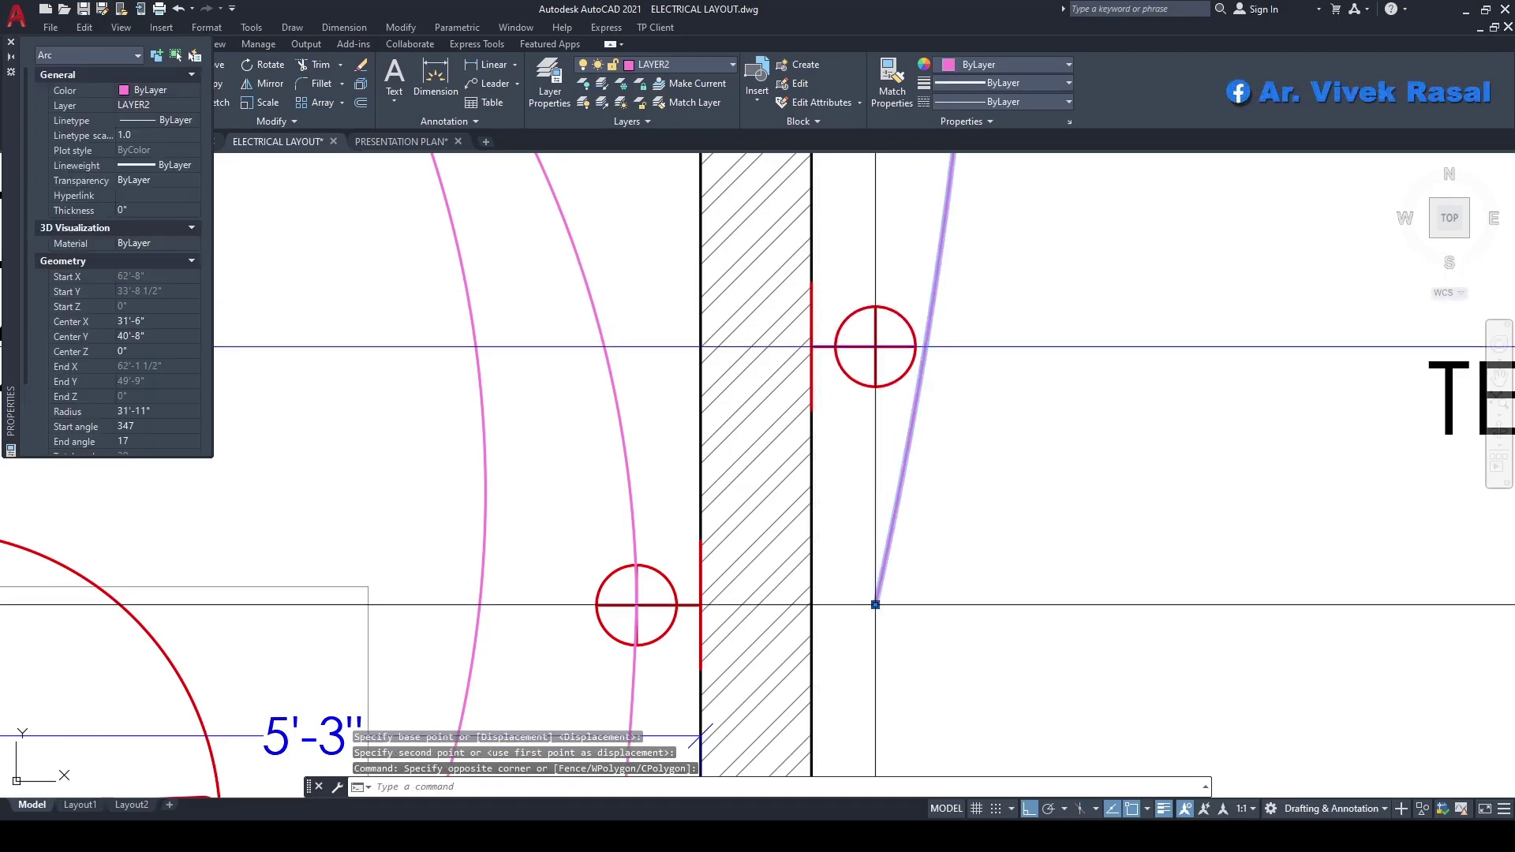
left_click(875, 605)
left_click(875, 346)
key("Escape")
scroll(876, 346, "down", 6)
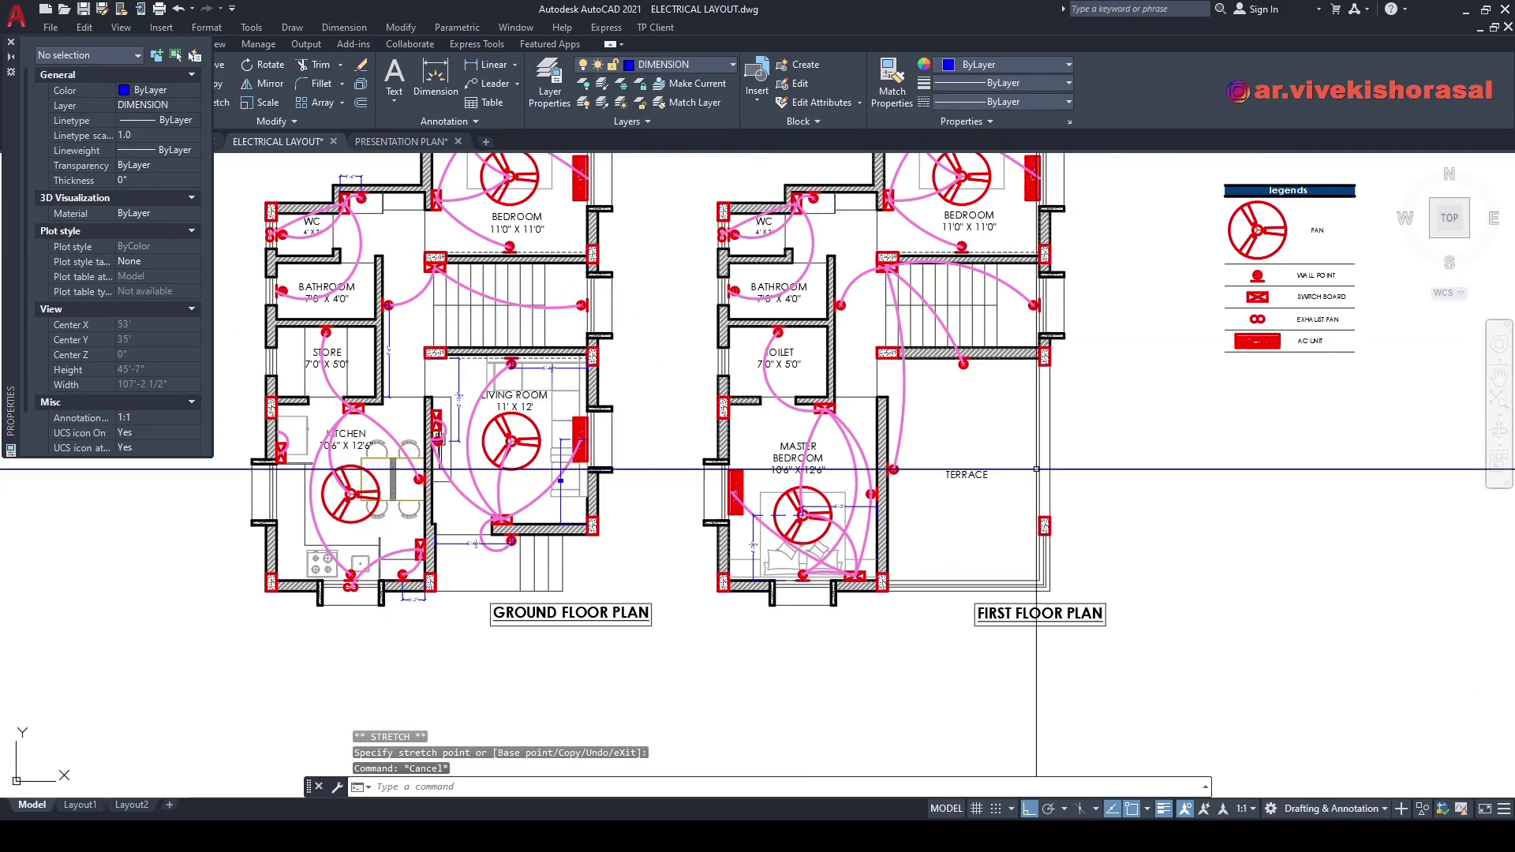
- Erase the horizontal construction line running through the terrace wall light
middle_click_drag(1012, 475, 940, 487)
left_click(1105, 505)
left_click(1121, 466)
type("E")
key("Return")
- Add a vertical linear dimension on the terrace from the master bedroom wall's light up to the staircase wall
type("DIMLI")
key("Return")
scroll(842, 459, "up", 5)
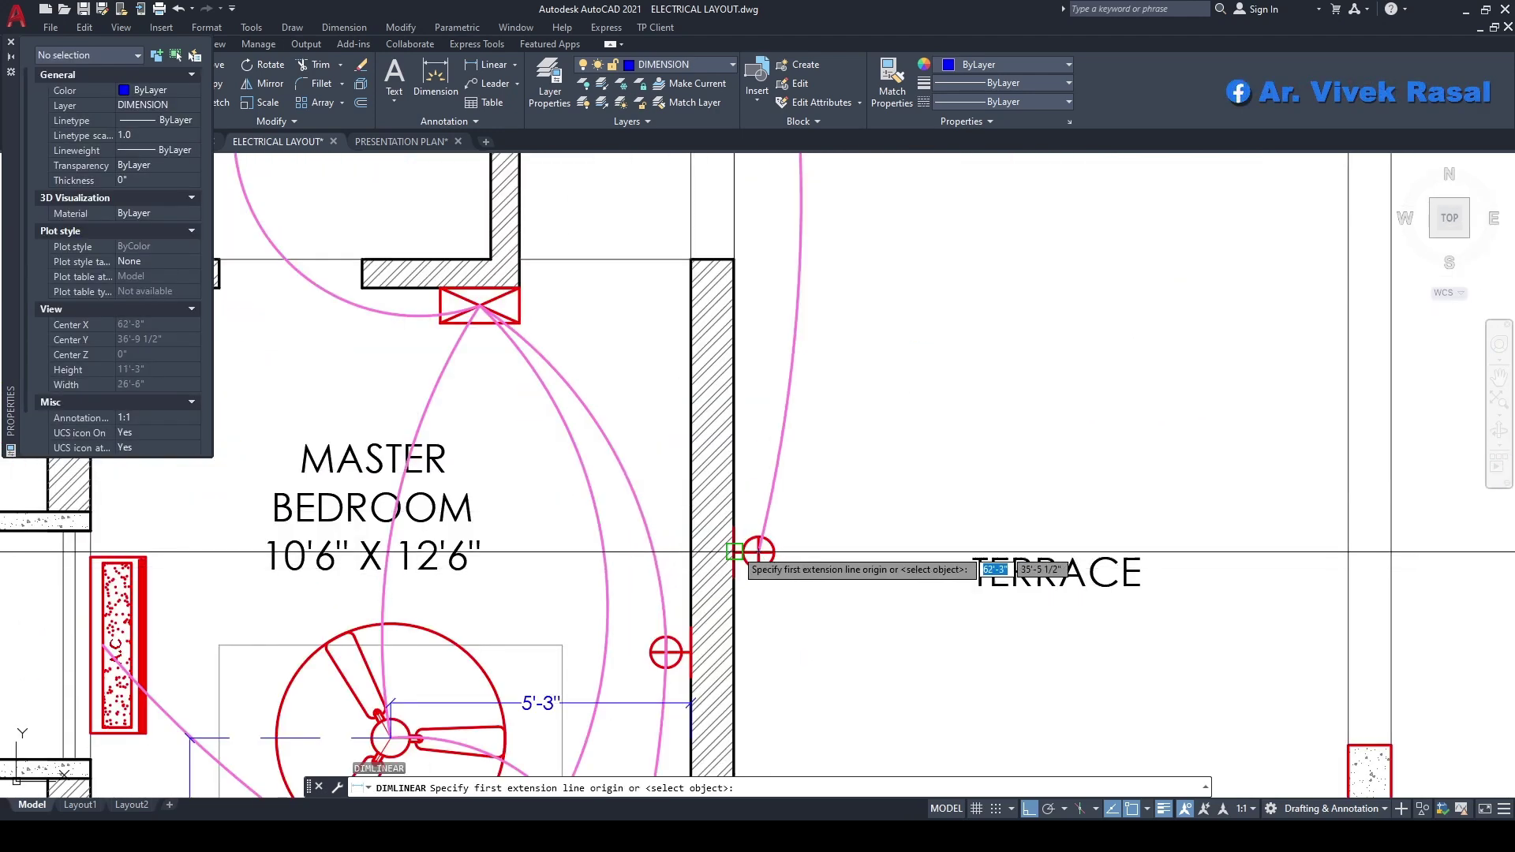
middle_click_drag(793, 354, 756, 601)
left_click(699, 354)
middle_click_drag(711, 423, 773, 323)
left_click(850, 438)
middle_click_drag(792, 392, 737, 514)
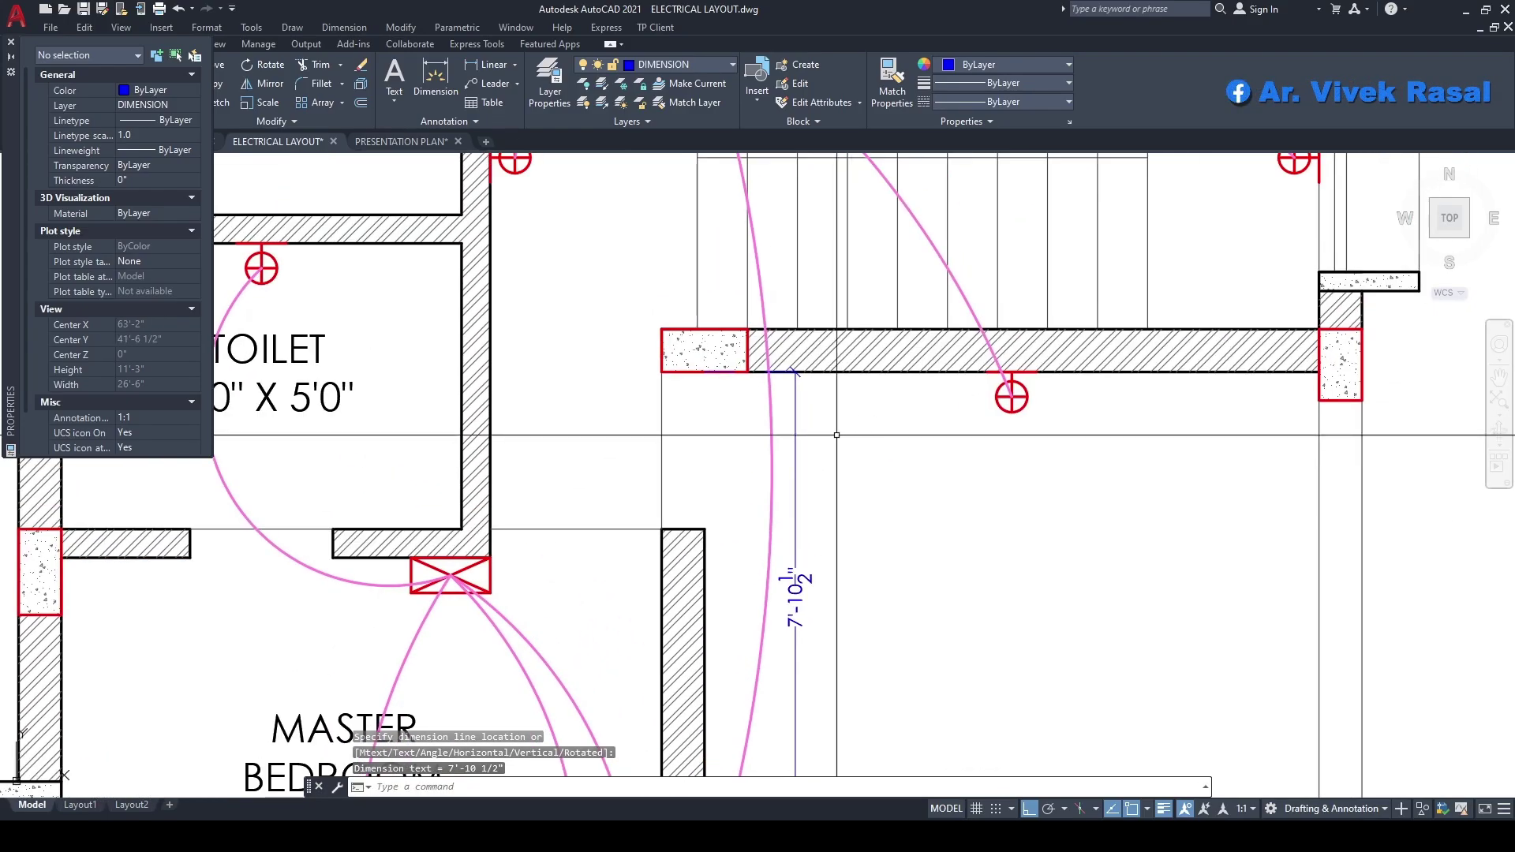
- Add a horizontal linear dimension below the terrace's upper wall, from the upper terrace-side corner of the master bedroom wall to the staircase wall light
key("Return")
left_click(705, 529)
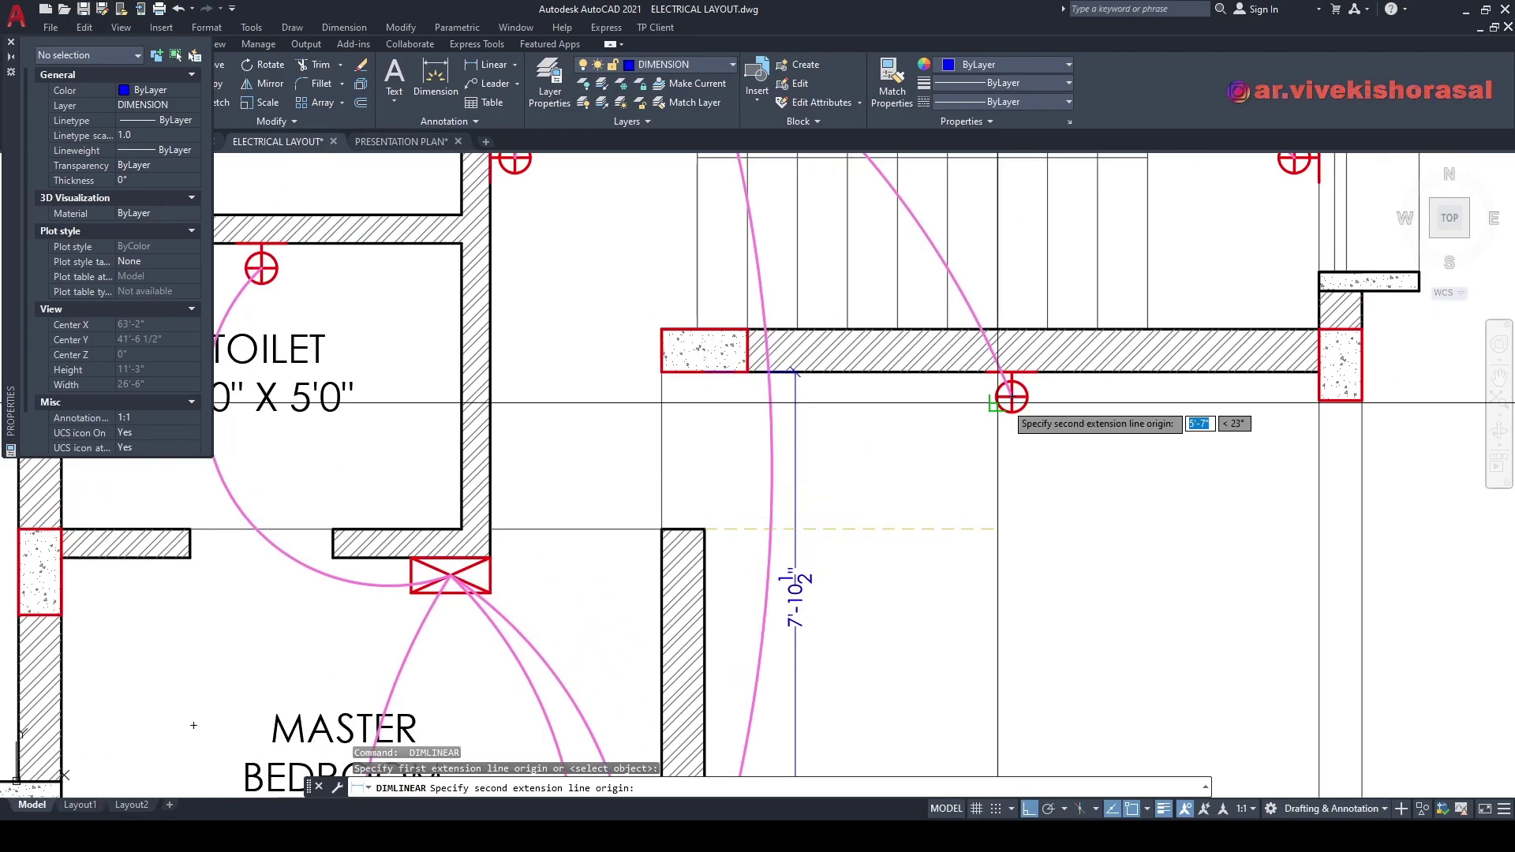
left_click(1012, 396)
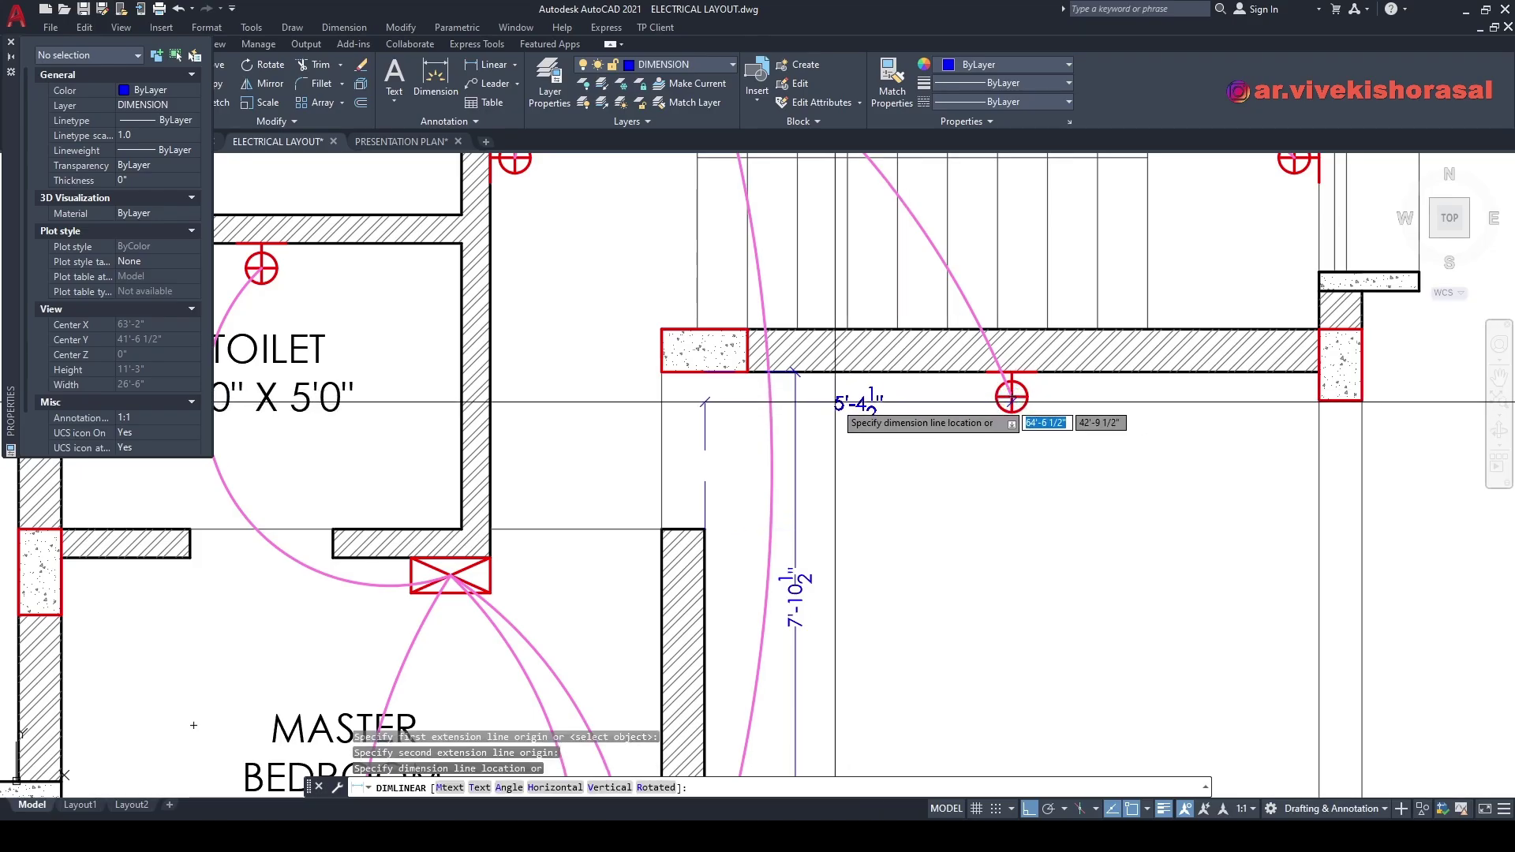
scroll(835, 394, "down", 2)
mouse_move(881, 491)
middle_mouse_down()
mouse_move(933, 502)
mouse_move(936, 627)
middle_mouse_up()
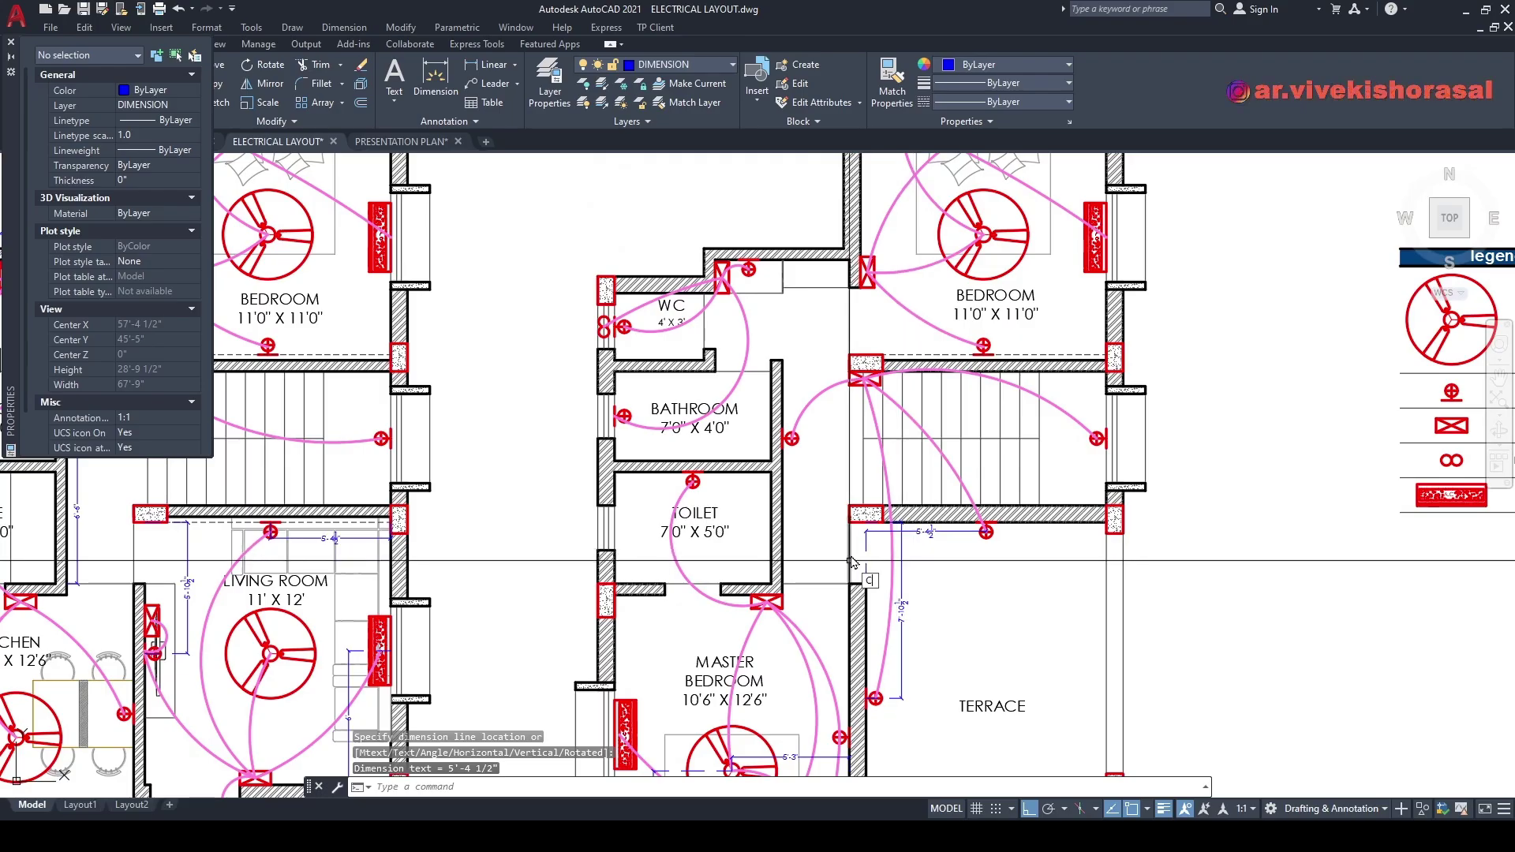
- Copy the thin vertical line at the passage-side corner of the master bedroom's terrace wall onto that wall's terrace-side corner
scroll(832, 571, "up", 6)
type("co")
key("Return")
left_click(927, 520)
left_click(873, 485)
key("Return")
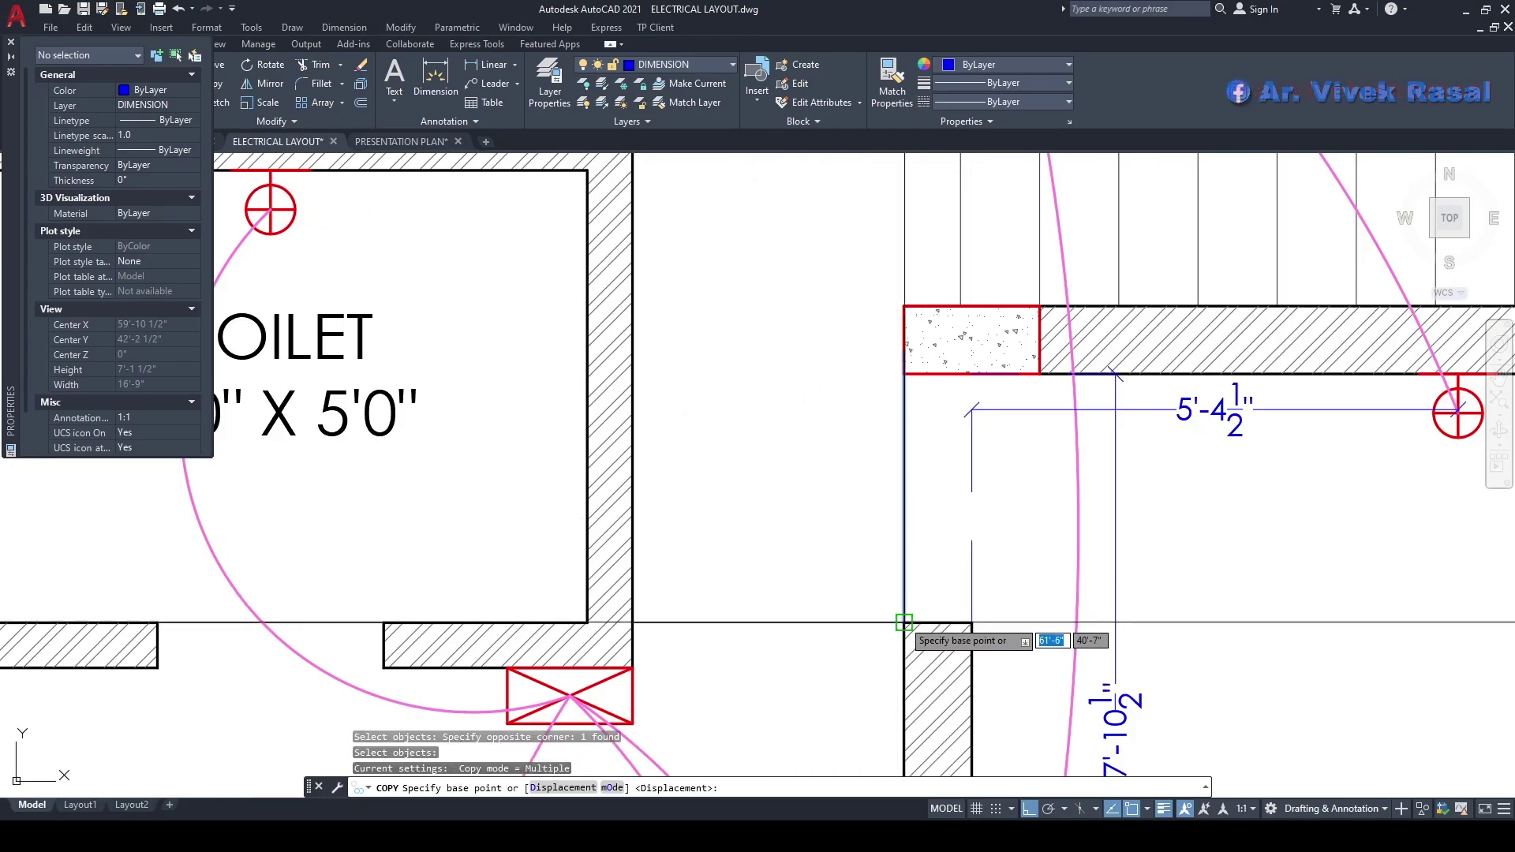
left_click(906, 621)
left_click(972, 620)
key("Return")
scroll(781, 521, "down", 4)
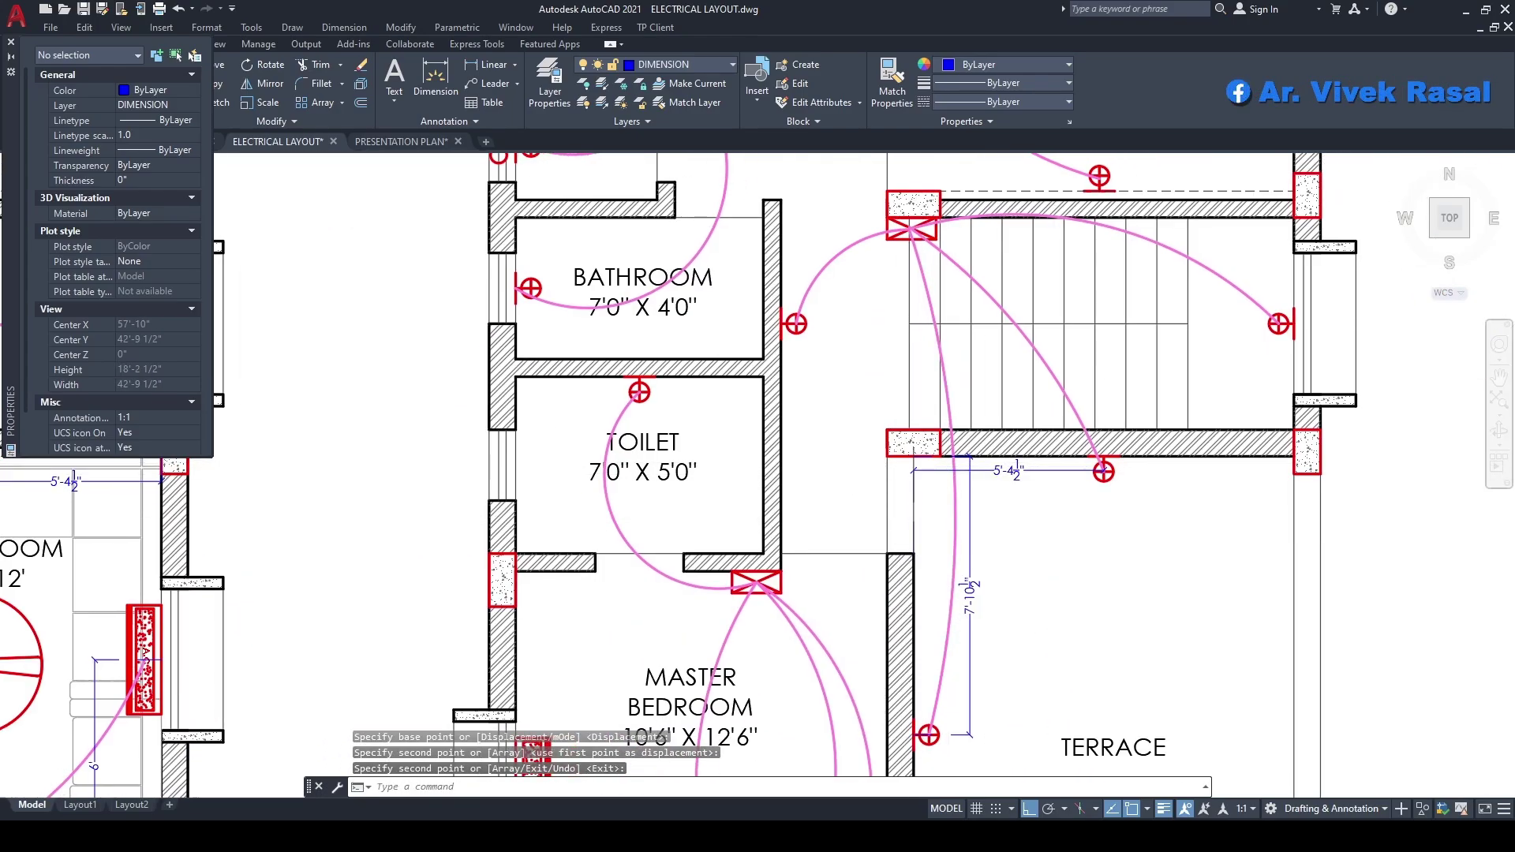
- Trim the part of the copied vertical line that runs into the column at the staircase wall's end
scroll(887, 416, "up", 6)
scroll(887, 417, "up", 2)
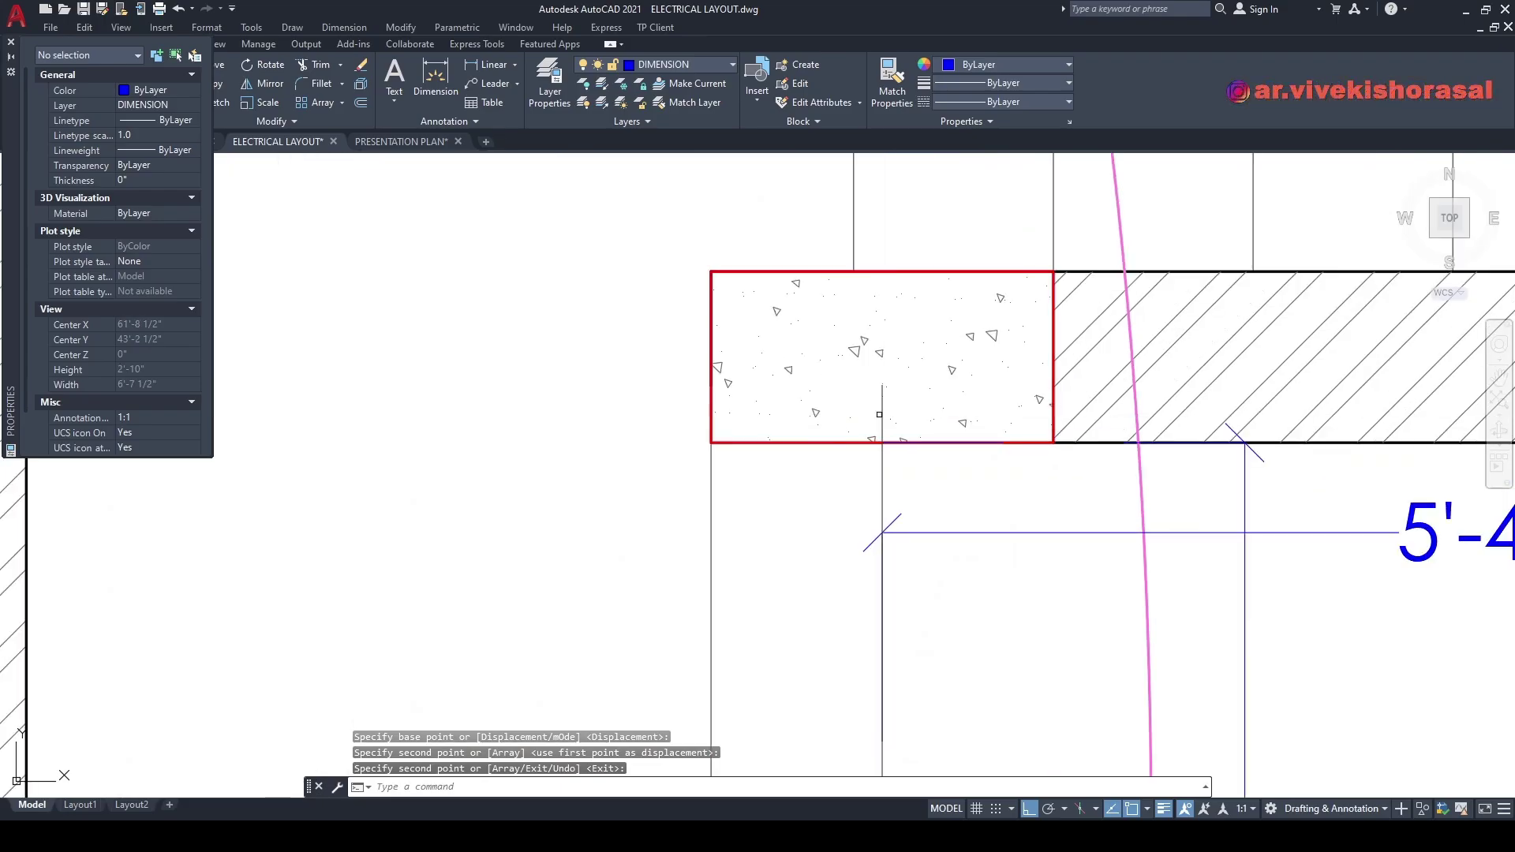
type("TR")
key("Return")
scroll(908, 442, "down", 10)
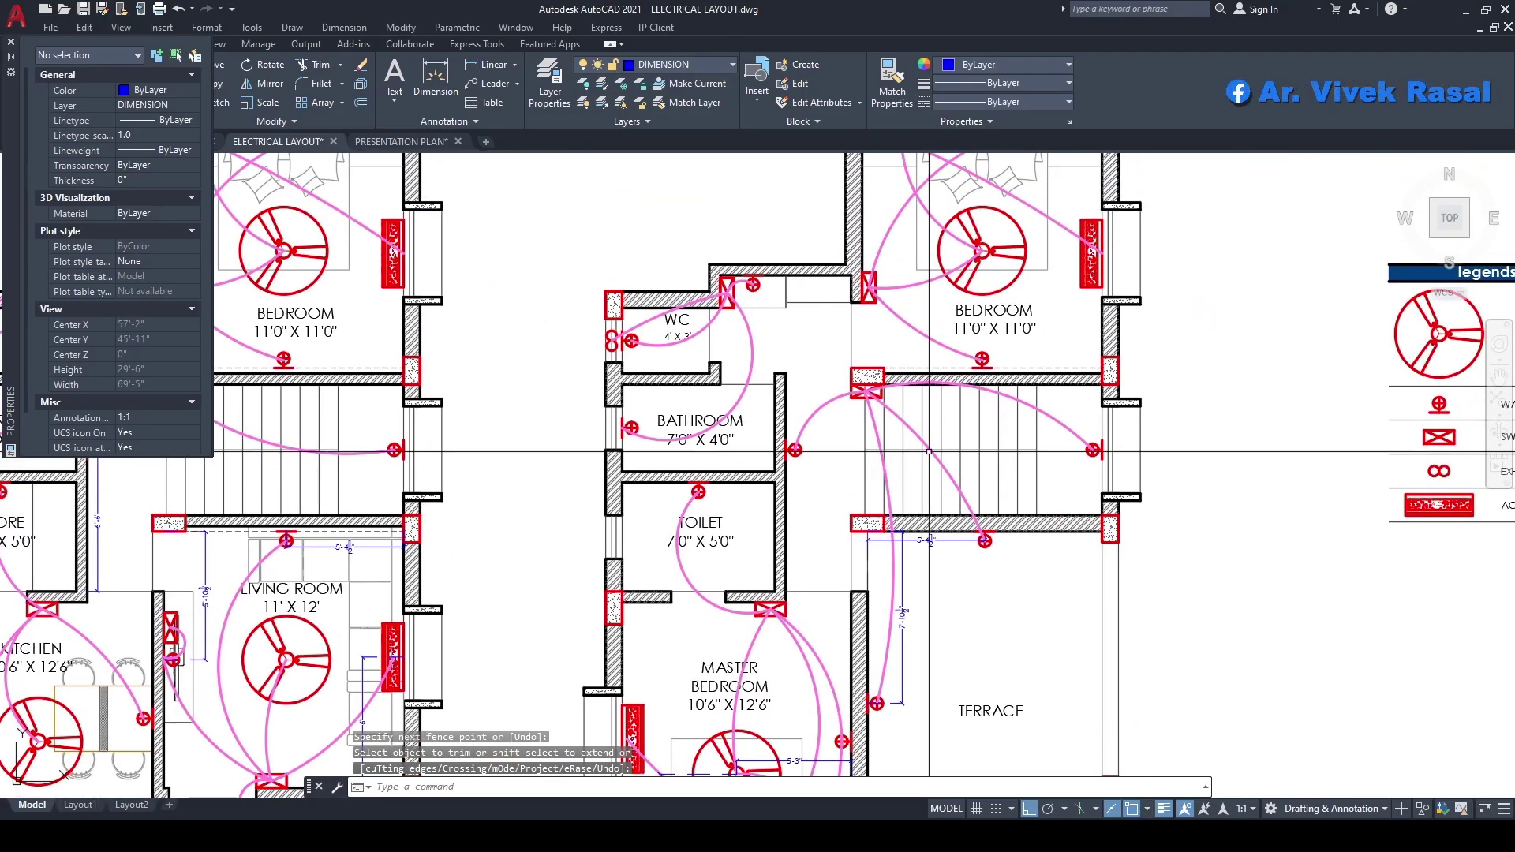
- Look over both electrical floor plans and the legend table
scroll(936, 422, "down", 4)
scroll(976, 367, "up", 3)
scroll(998, 347, "down", 3)
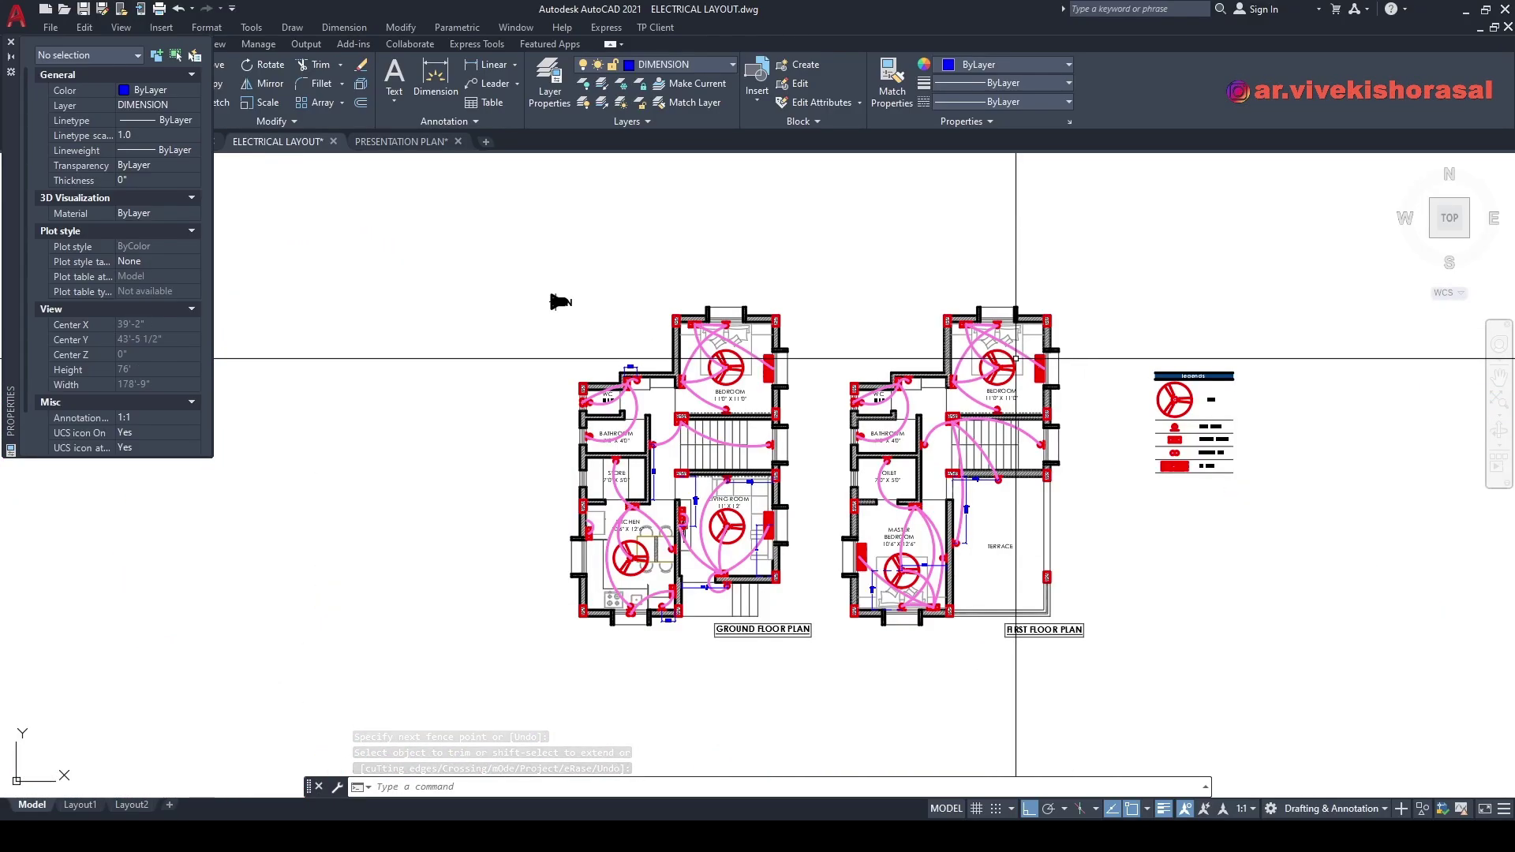
middle_click_drag(1013, 396, 1092, 379)
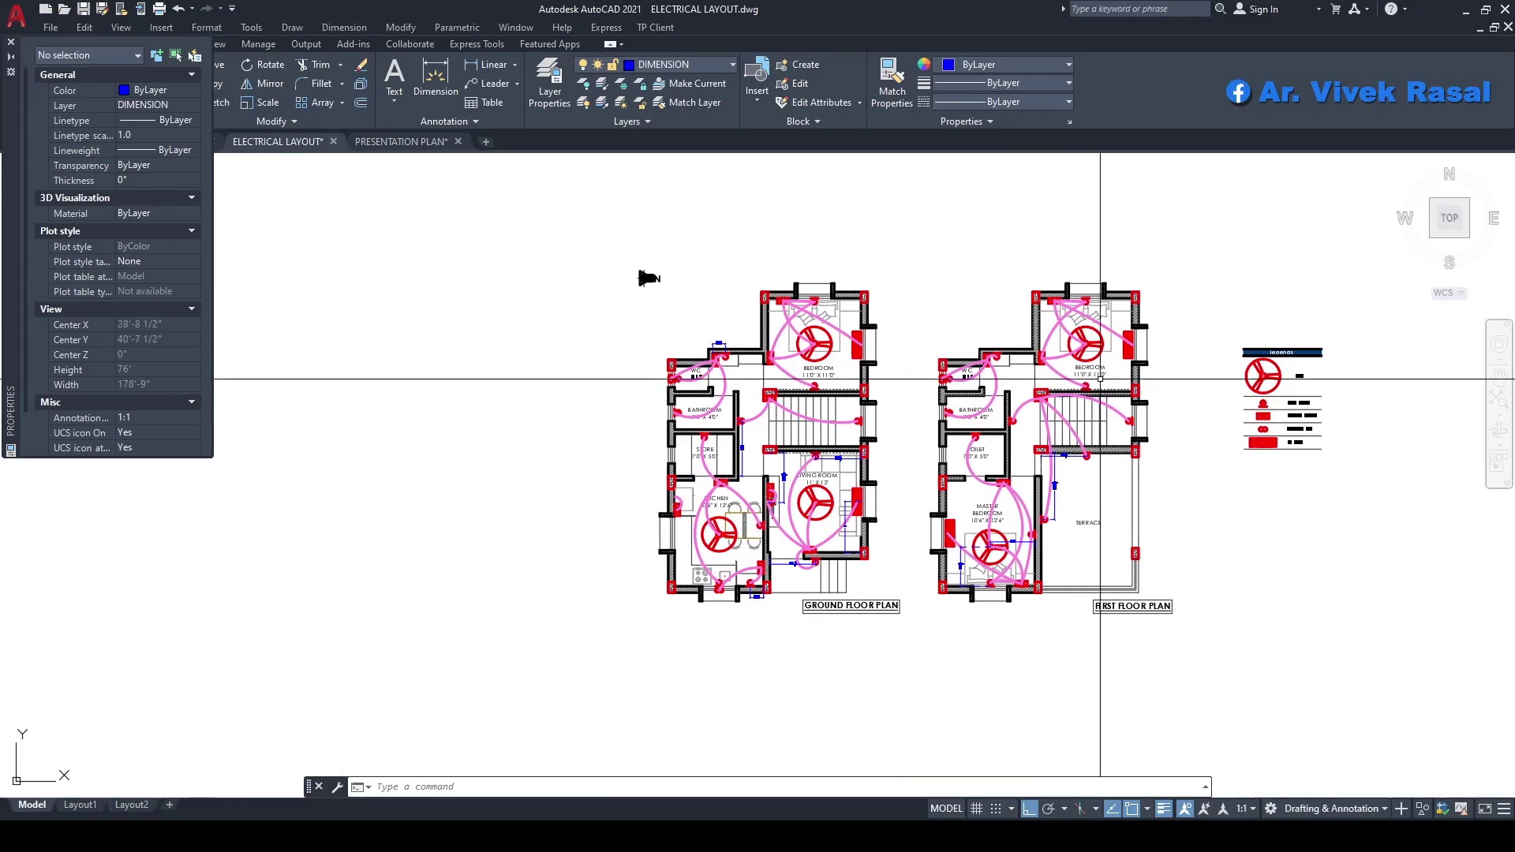
scroll(1238, 454, "up", 4)
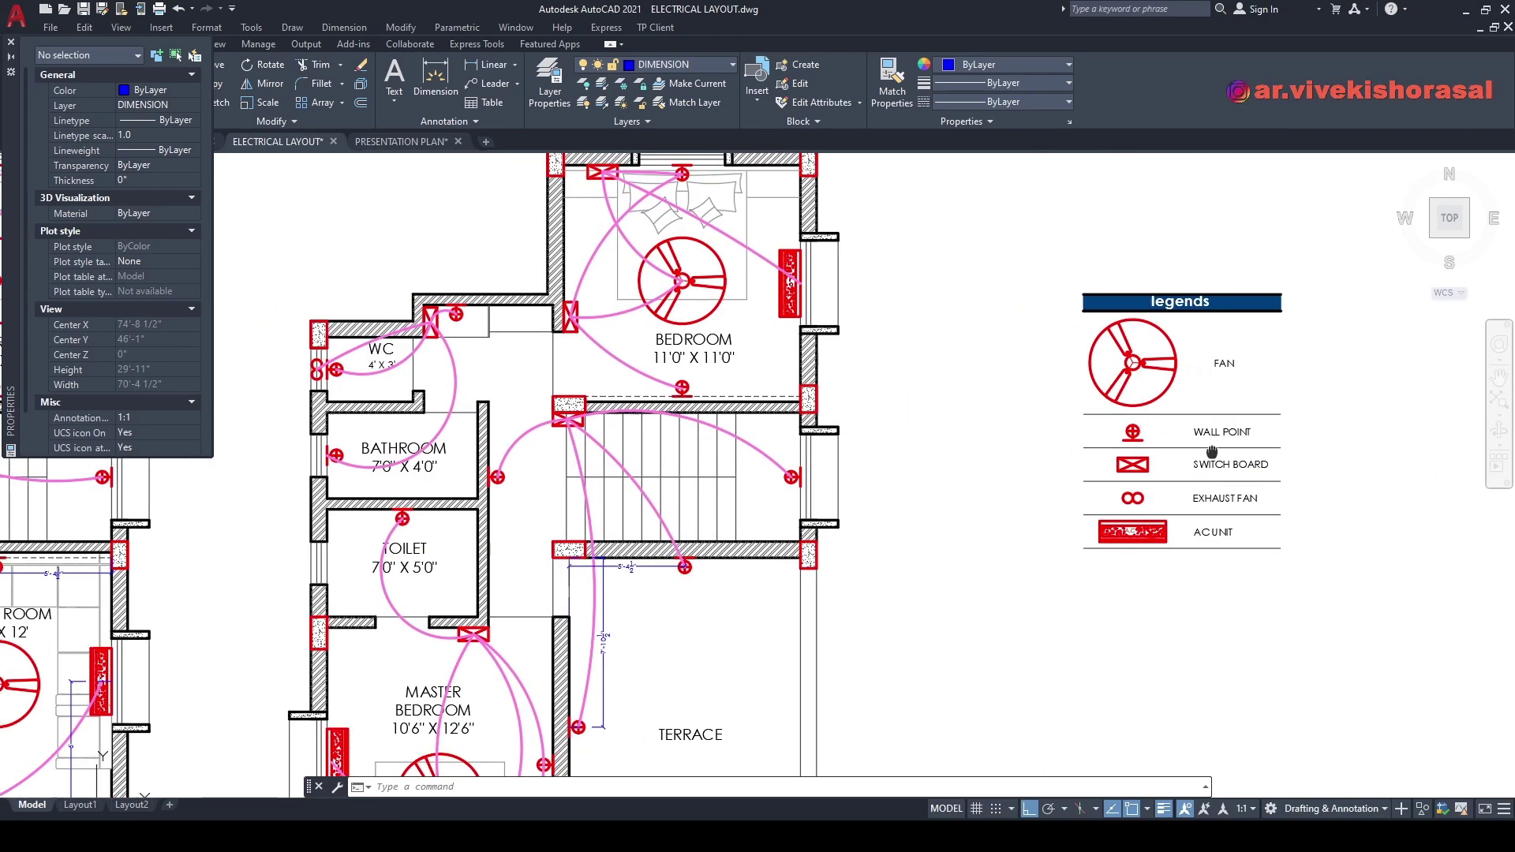
mouse_move(1160, 531)
middle_mouse_down()
mouse_move(1207, 509)
mouse_move(1261, 521)
mouse_move(1229, 394)
middle_mouse_up()
scroll(1117, 439, "down", 8)
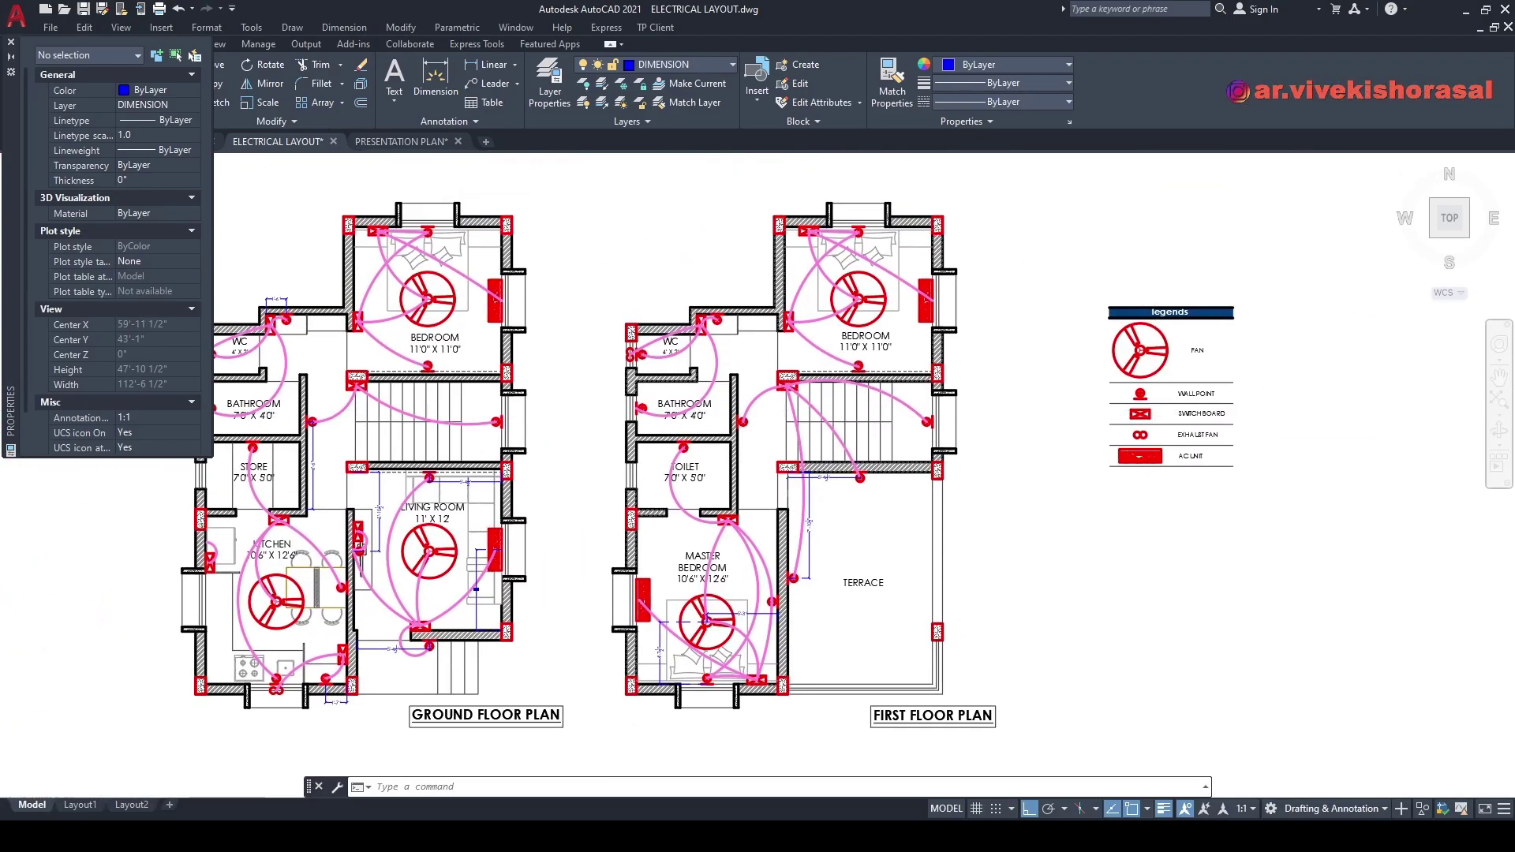
middle_click_drag(1064, 438, 1117, 438)
middle_click_drag(757, 450, 893, 443)
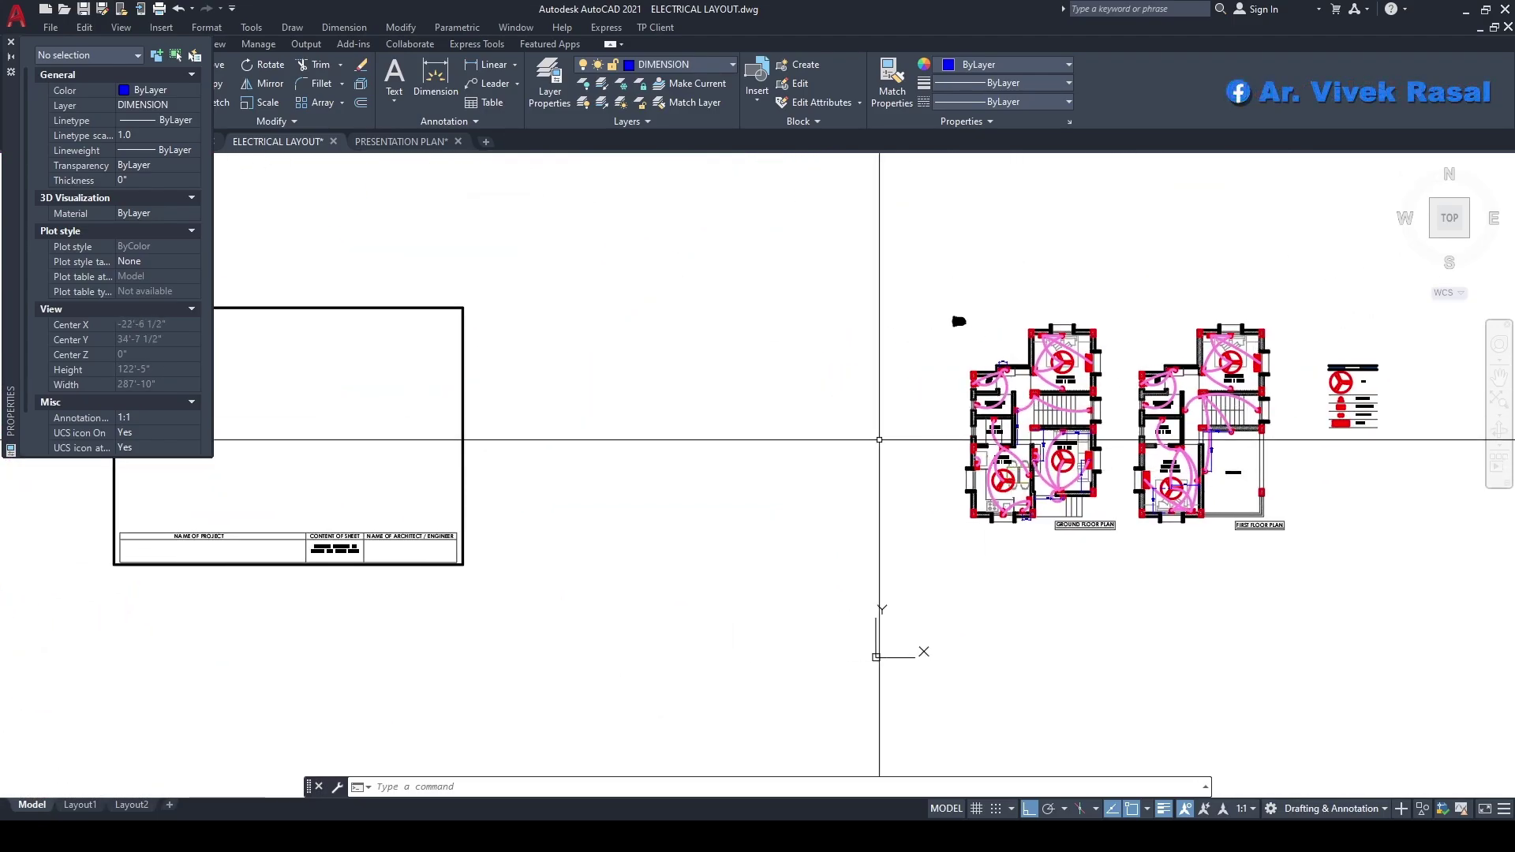
middle_click_drag(529, 475, 819, 375)
left_click(842, 523)
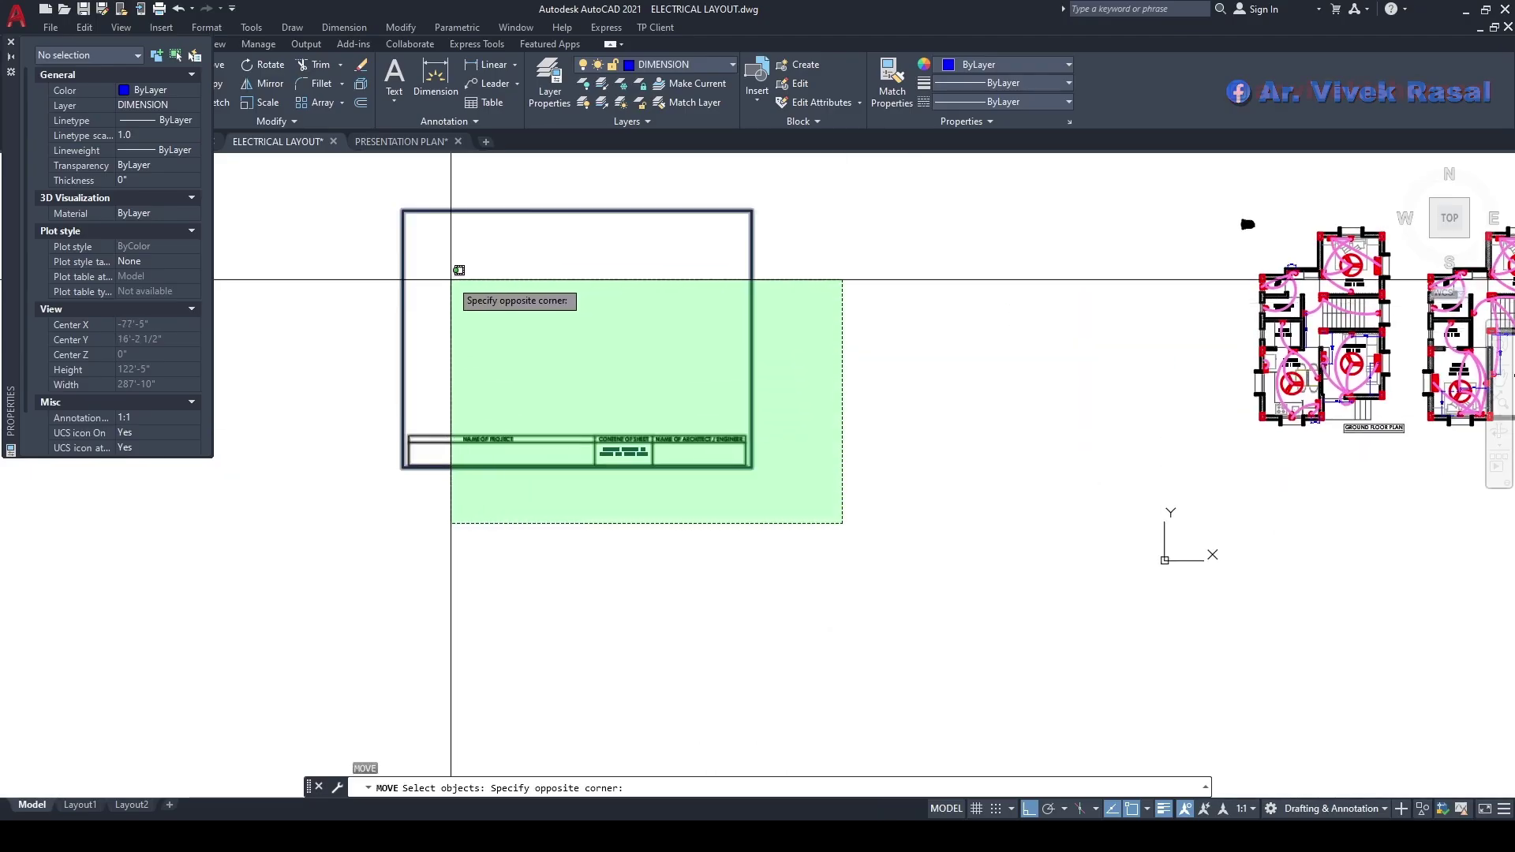
key("Escape")
key("Escape")
- Replace the text under CONTENT OF SHEET in the title block with "ELECTRICAL LAYOUT"
scroll(589, 432, "up", 7)
double_click(657, 494)
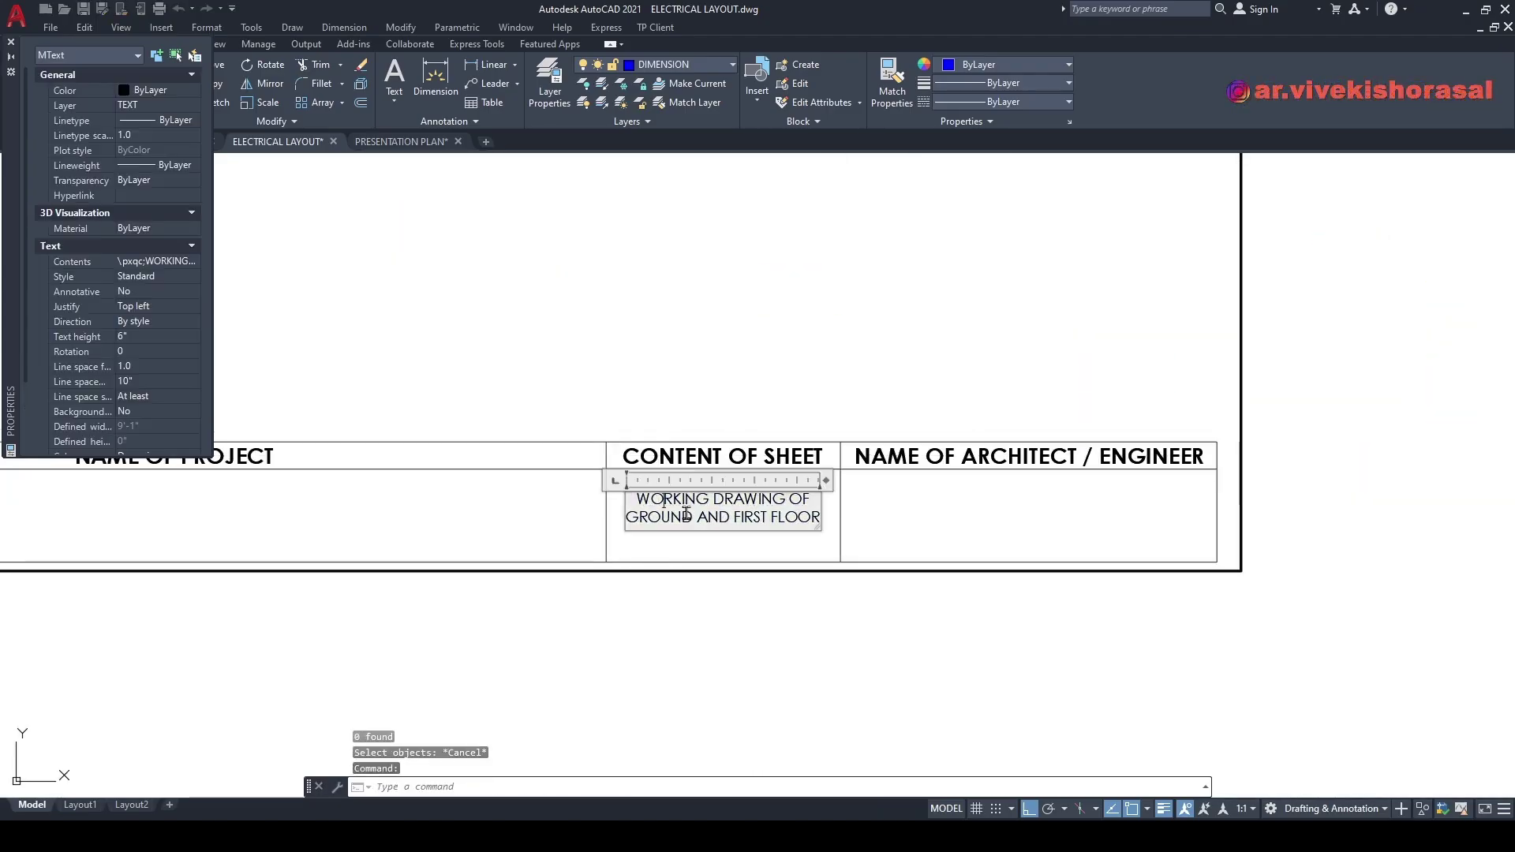
key("ctrl+a")
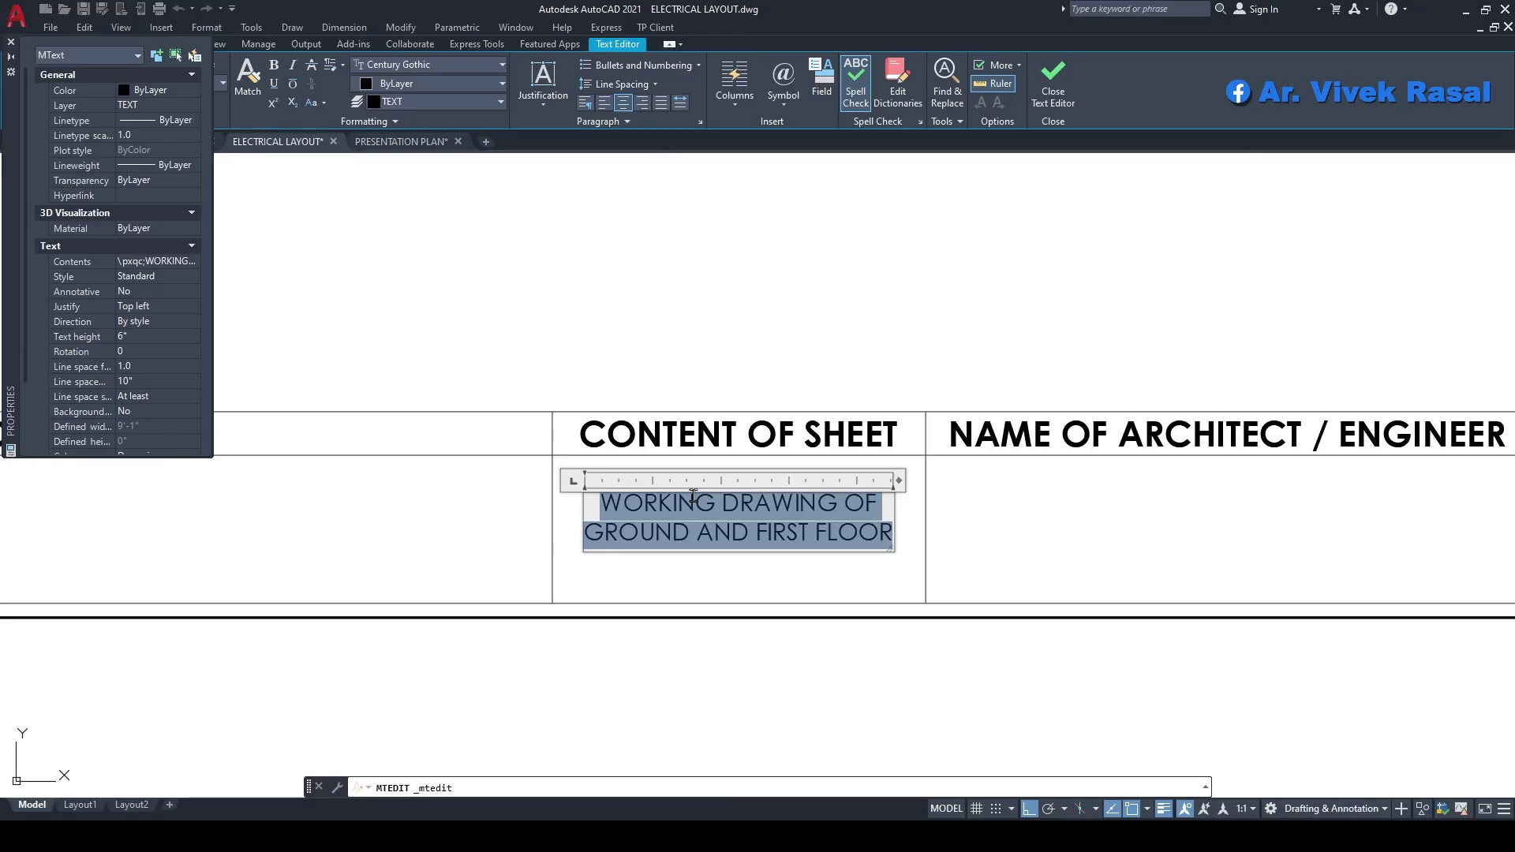
type("ELECATRICAL LAYOUT")
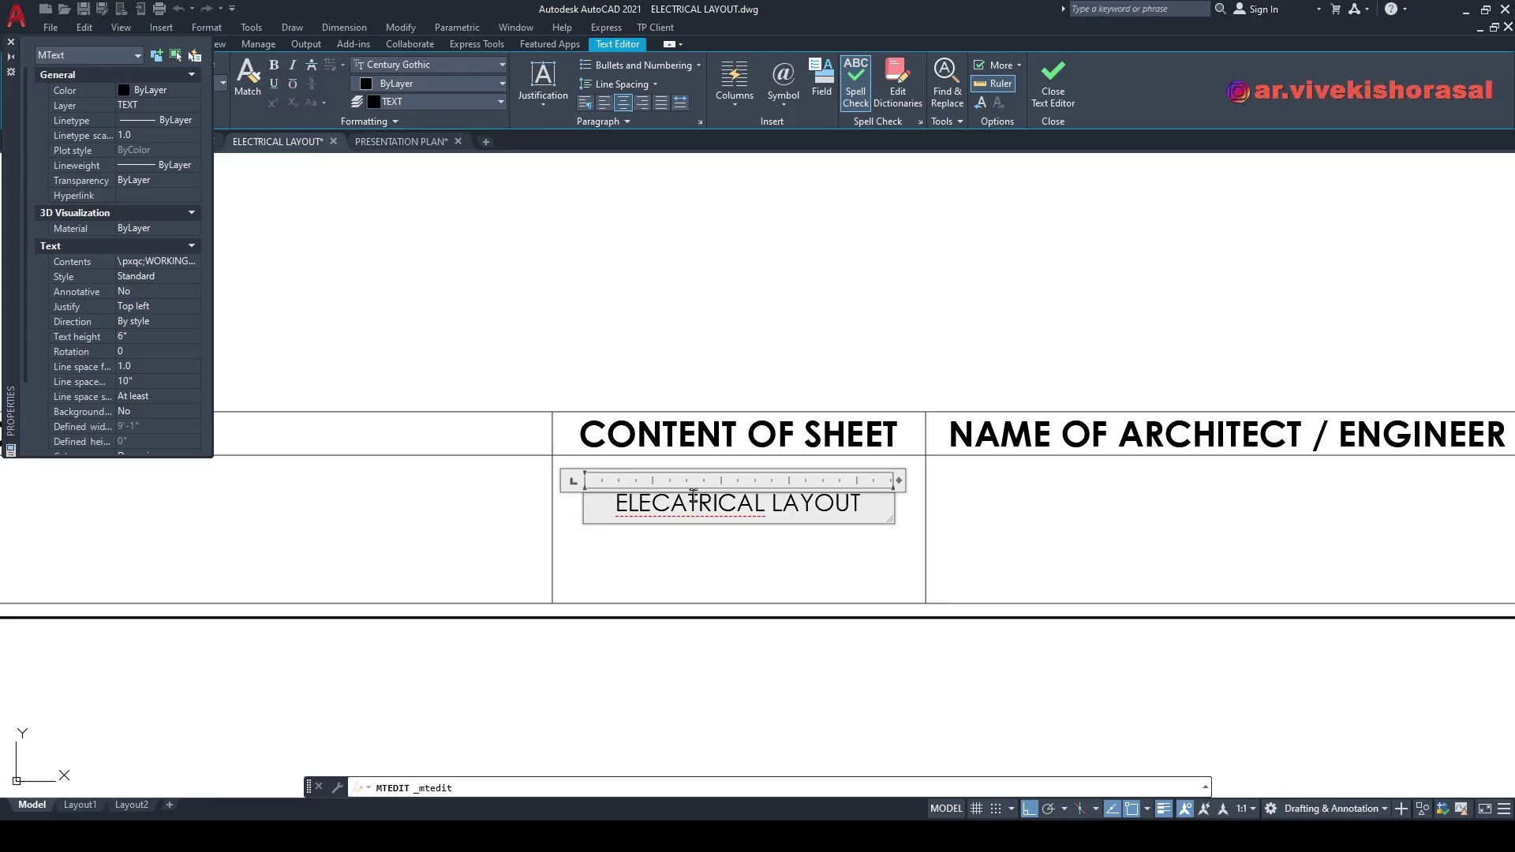
right_click(667, 508)
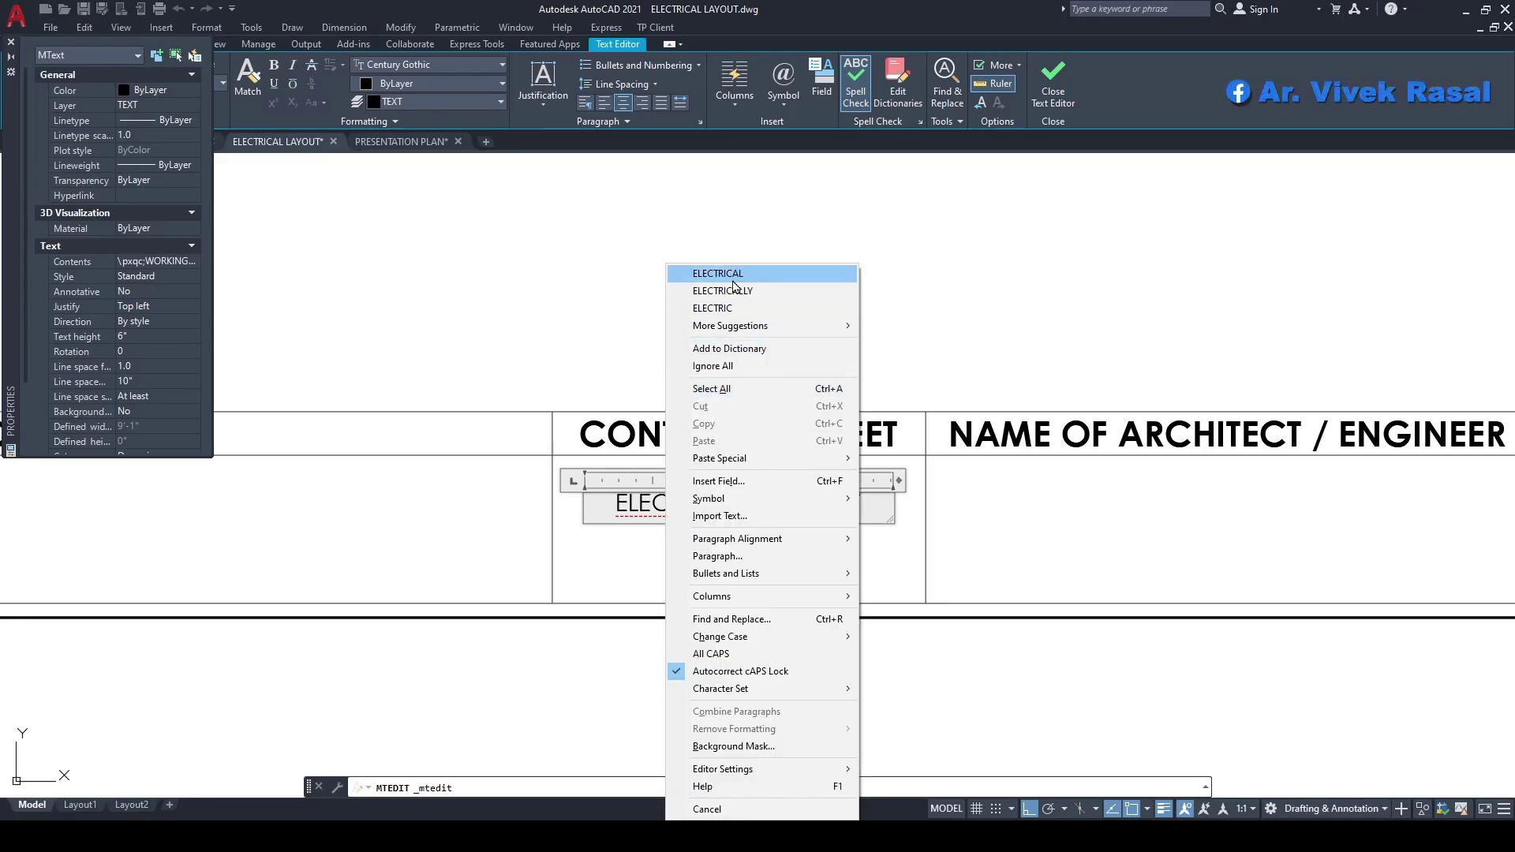
left_click(734, 276)
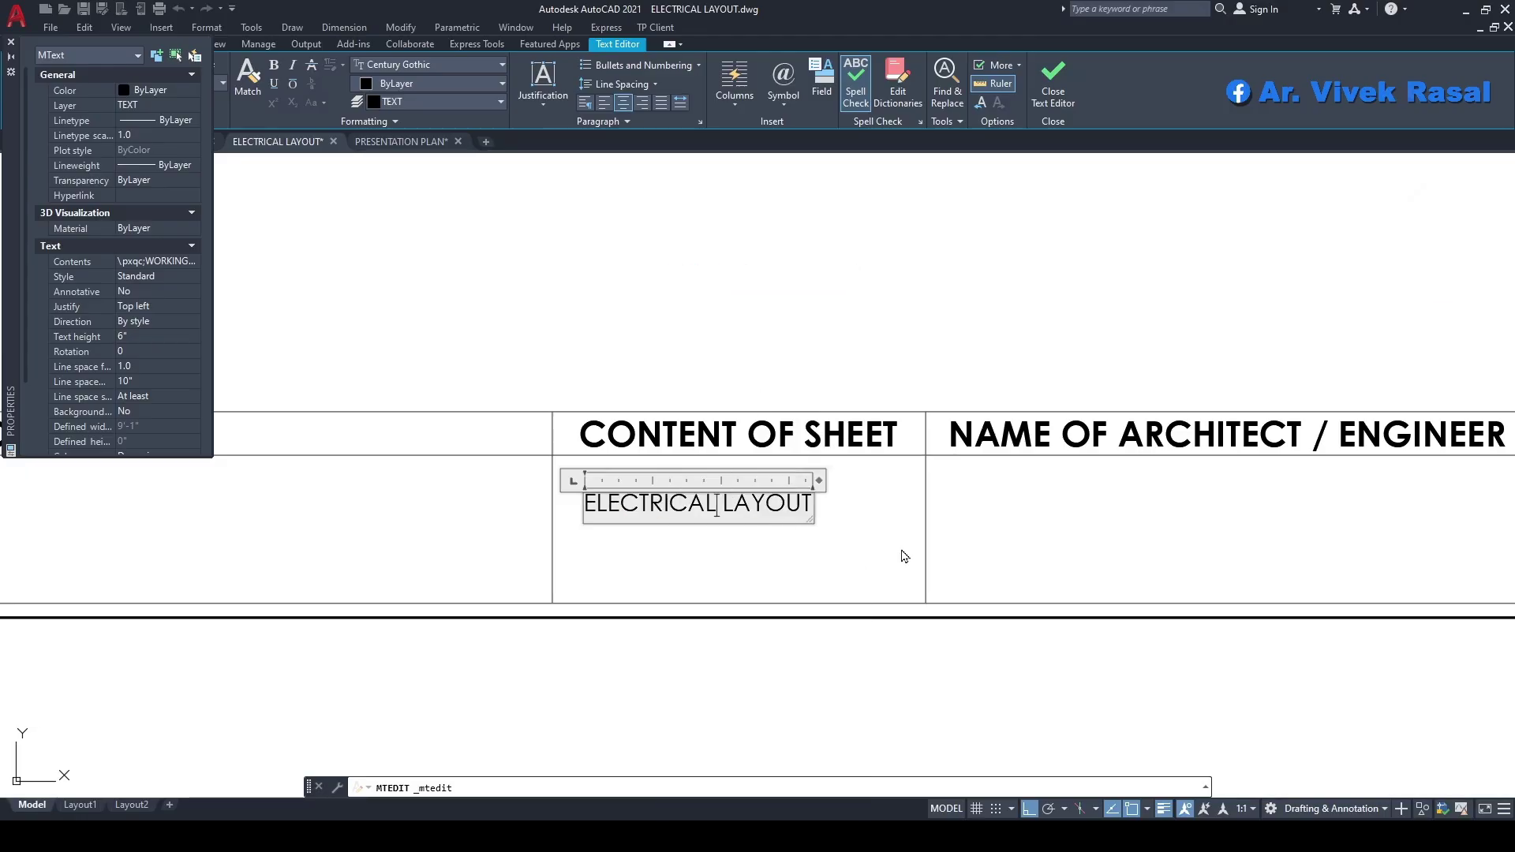
left_click(904, 524)
- Move the ELECTRICAL LAYOUT text horizontally so it sits centred in its title block cell
left_click(746, 438)
key("space")
left_click(729, 338)
left_click(761, 335)
- Measure the sheet frame from its upper-left corner to its lower-right corner
scroll(772, 494, "down", 4)
middle_click_drag(838, 407, 714, 427)
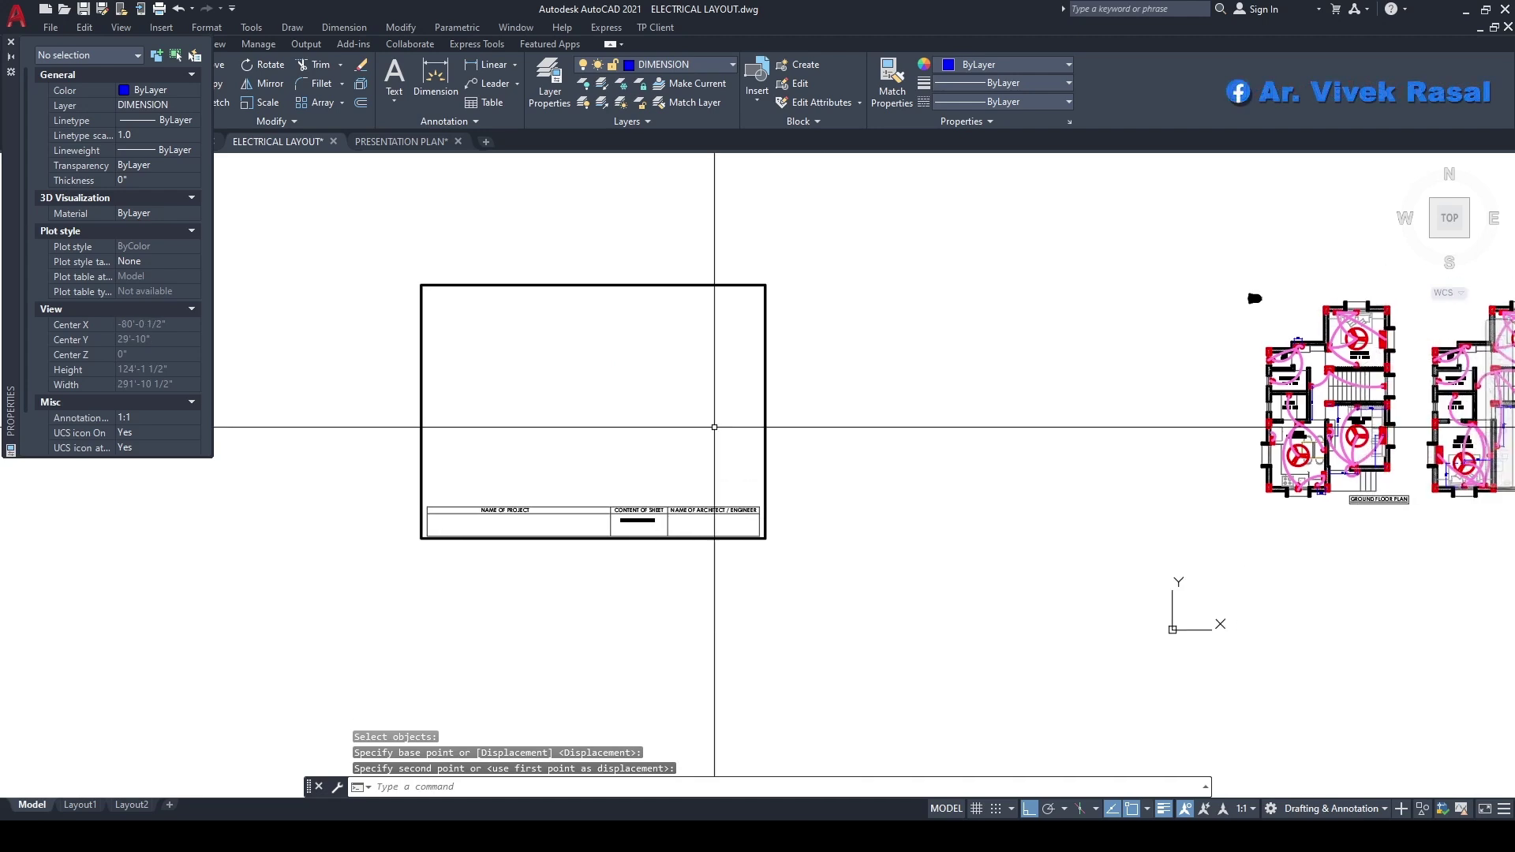
type("IST")
key("Return")
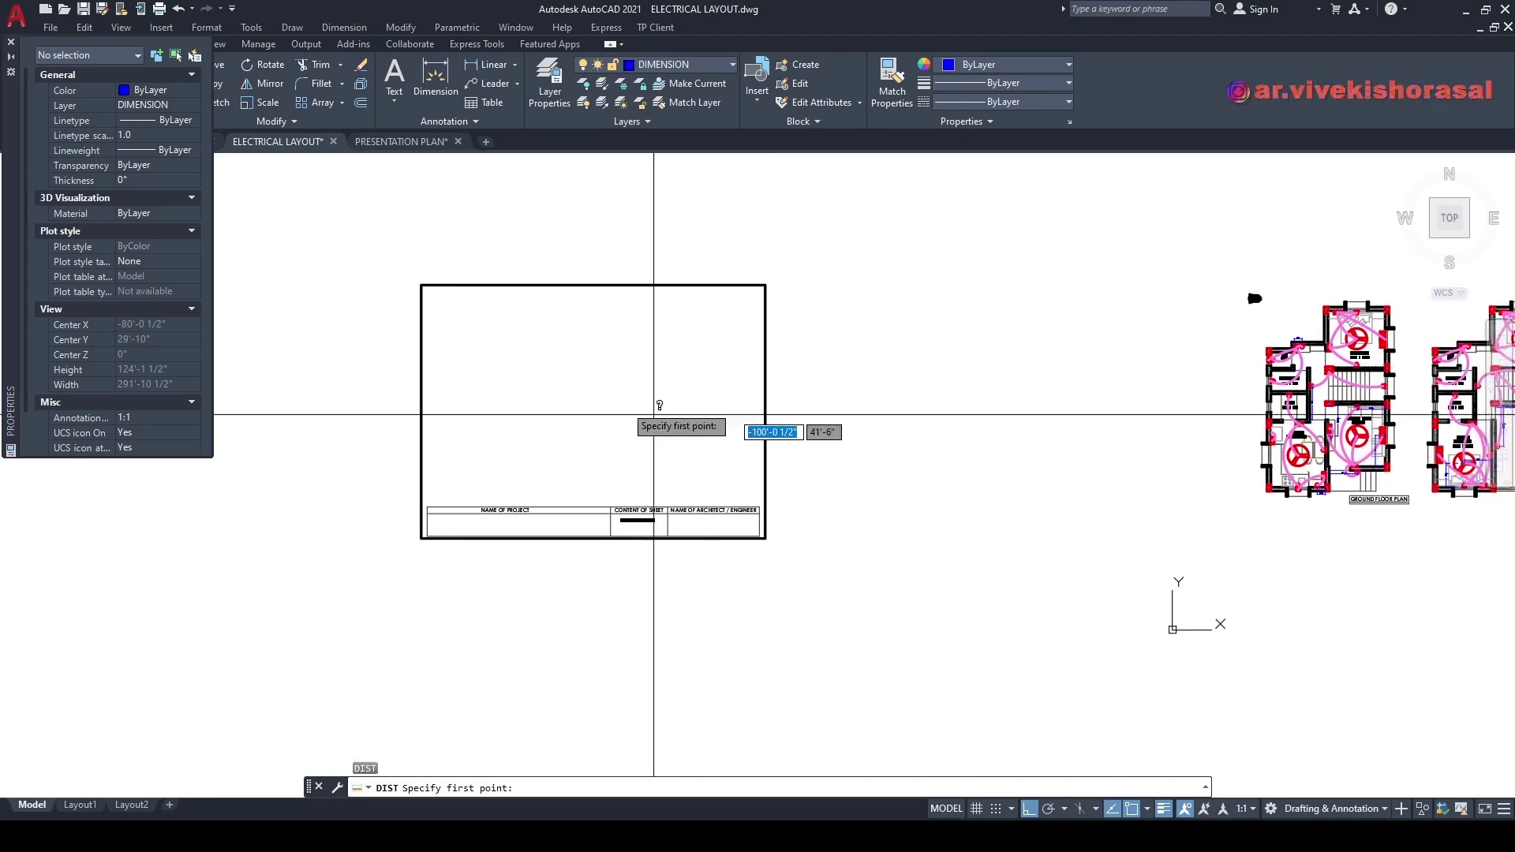
left_click(422, 285)
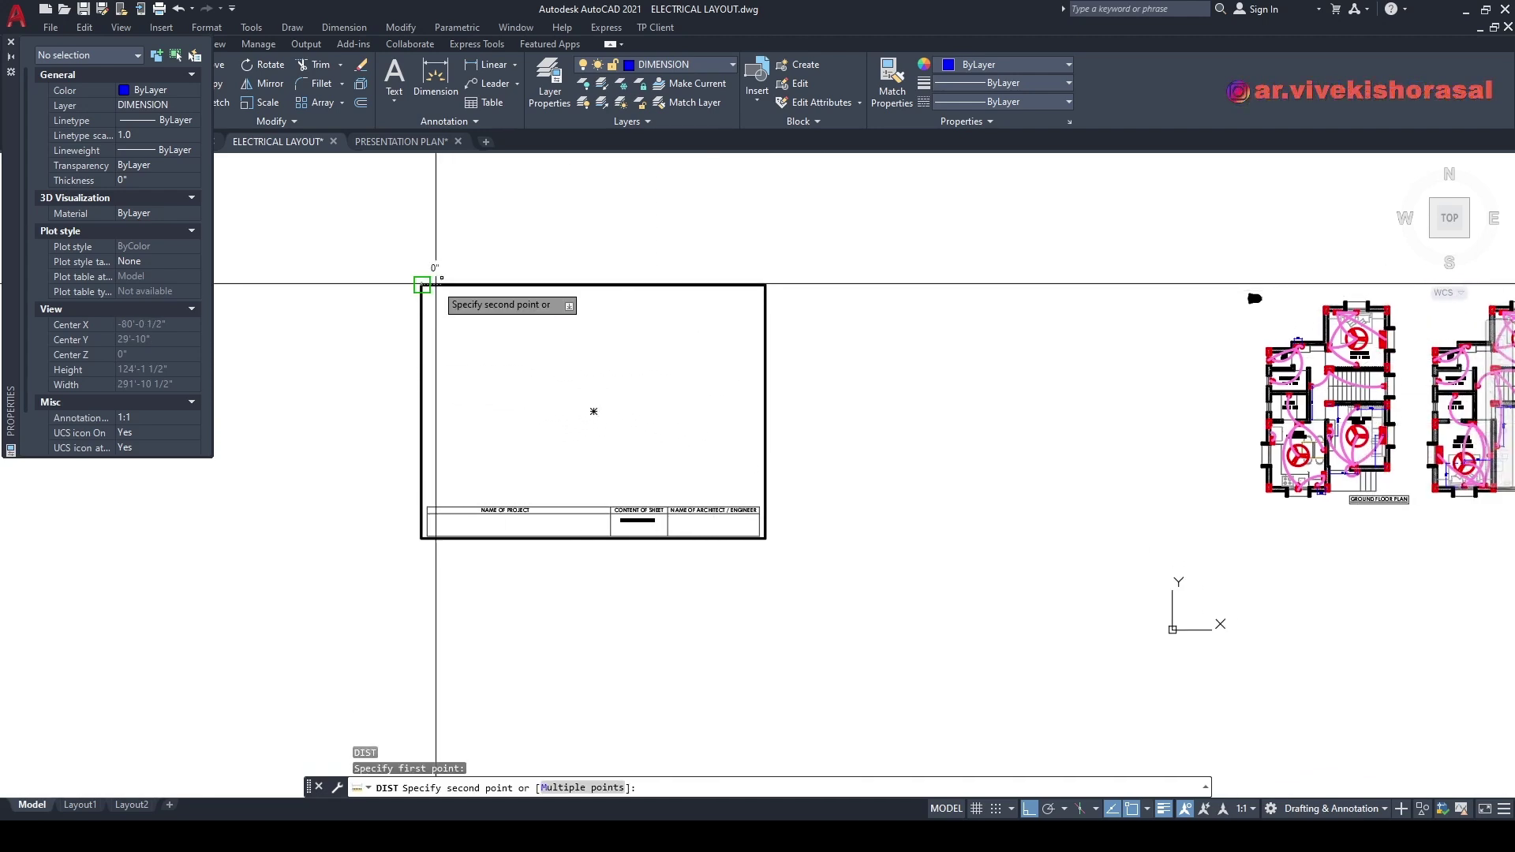
left_click(764, 537)
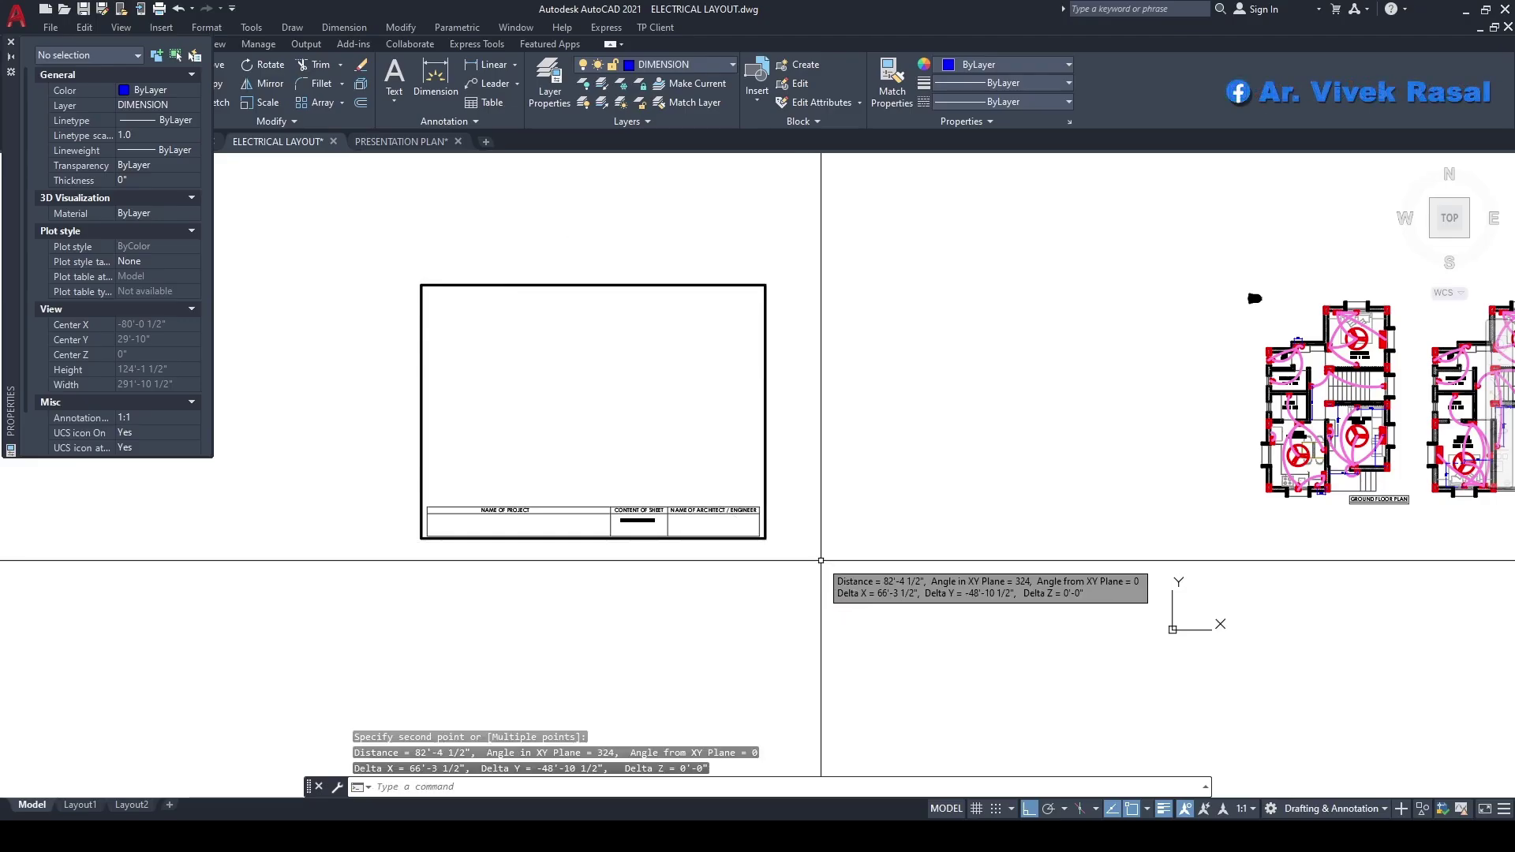
key("Escape")
key("Escape")
- Try to draw a 38 by 28 inch rectangle beside the sheet frame
type("REC")
key("Return")
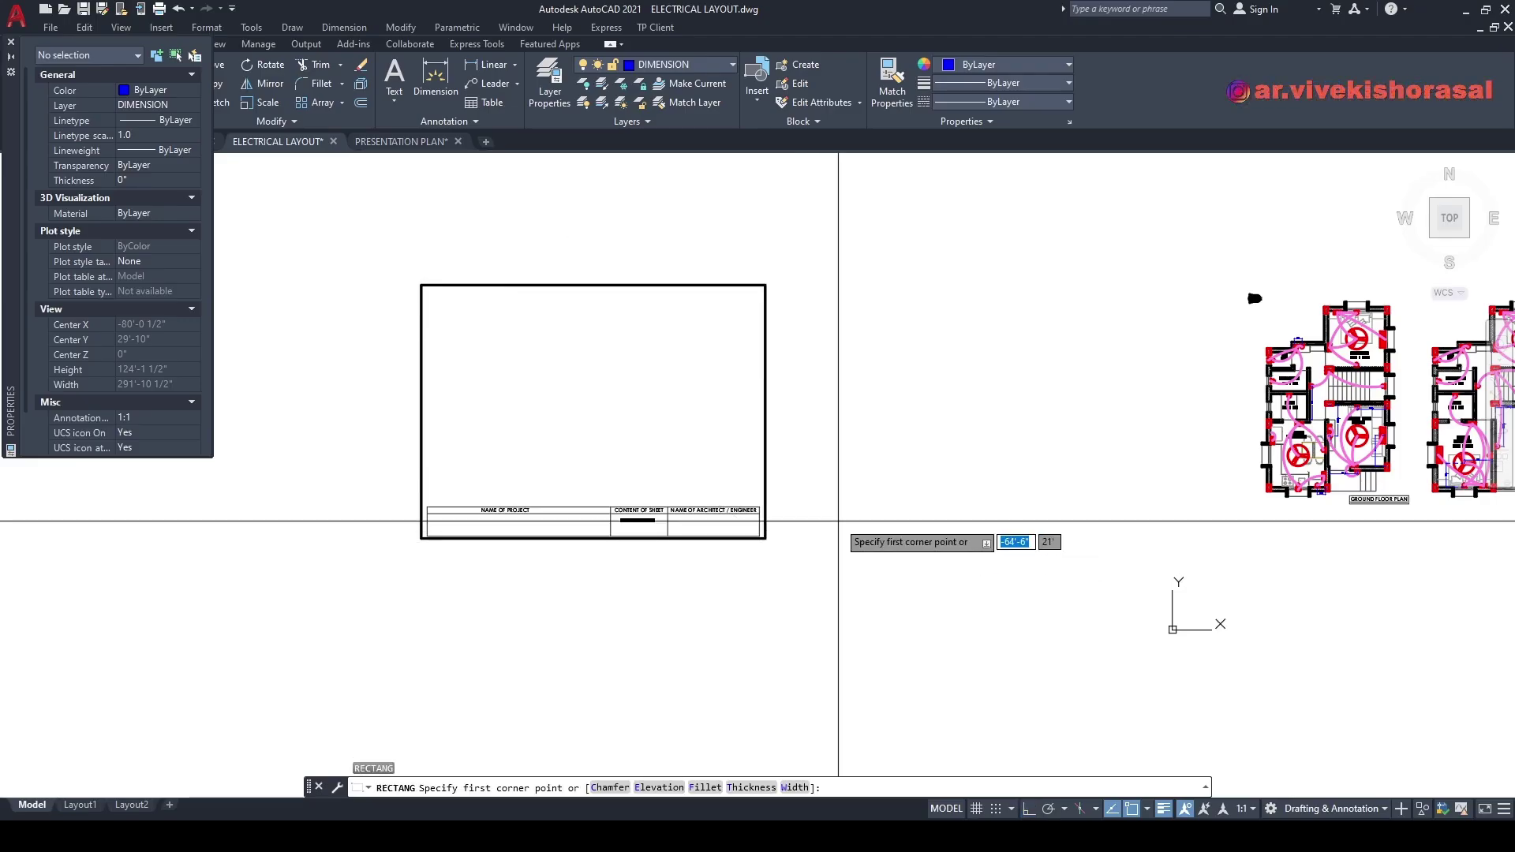
left_click(838, 521)
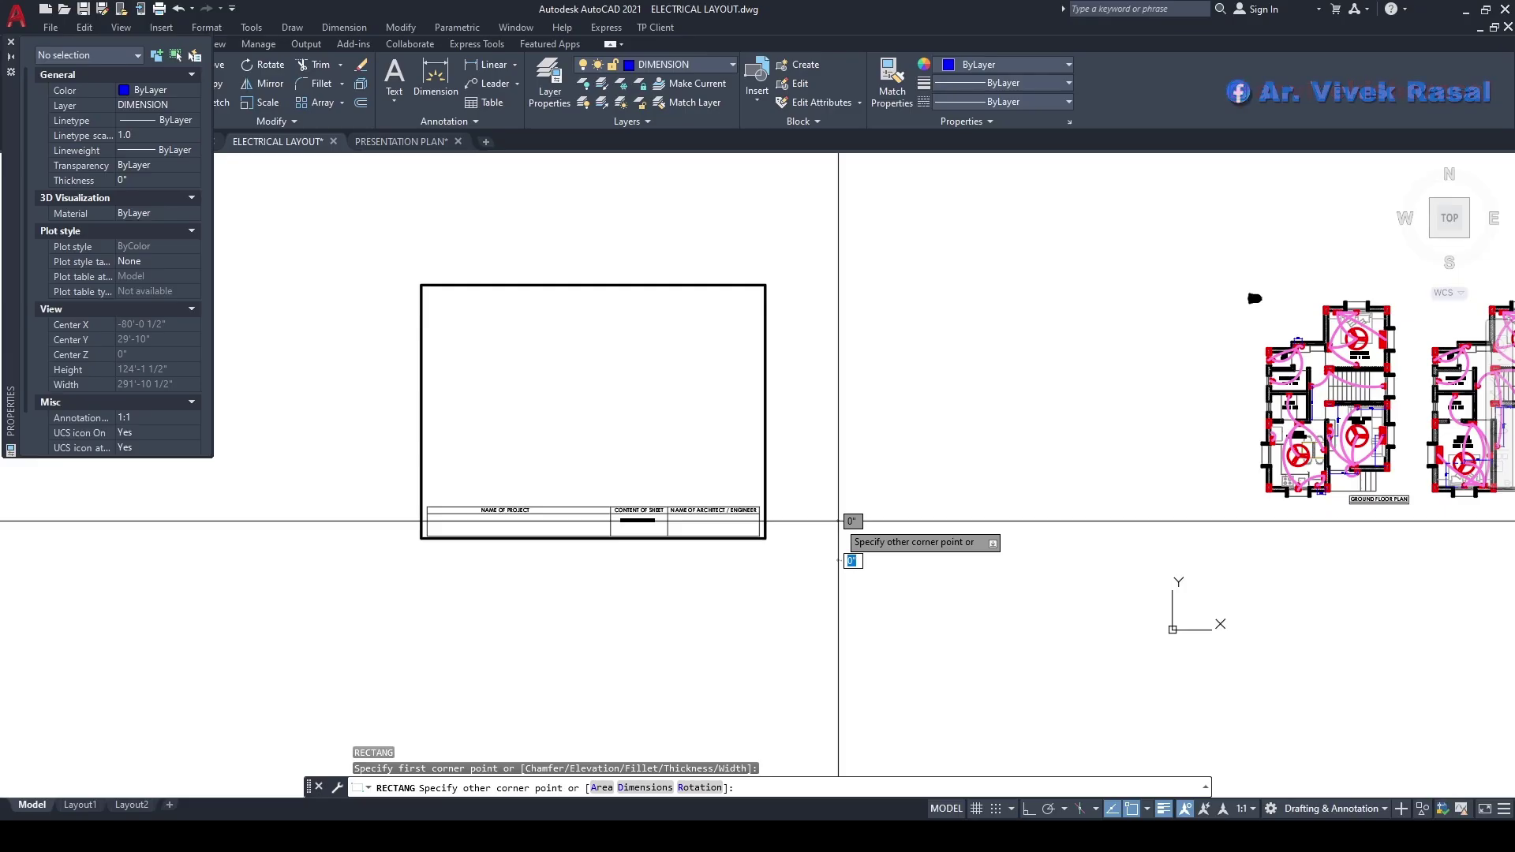
type("38")
key("Return")
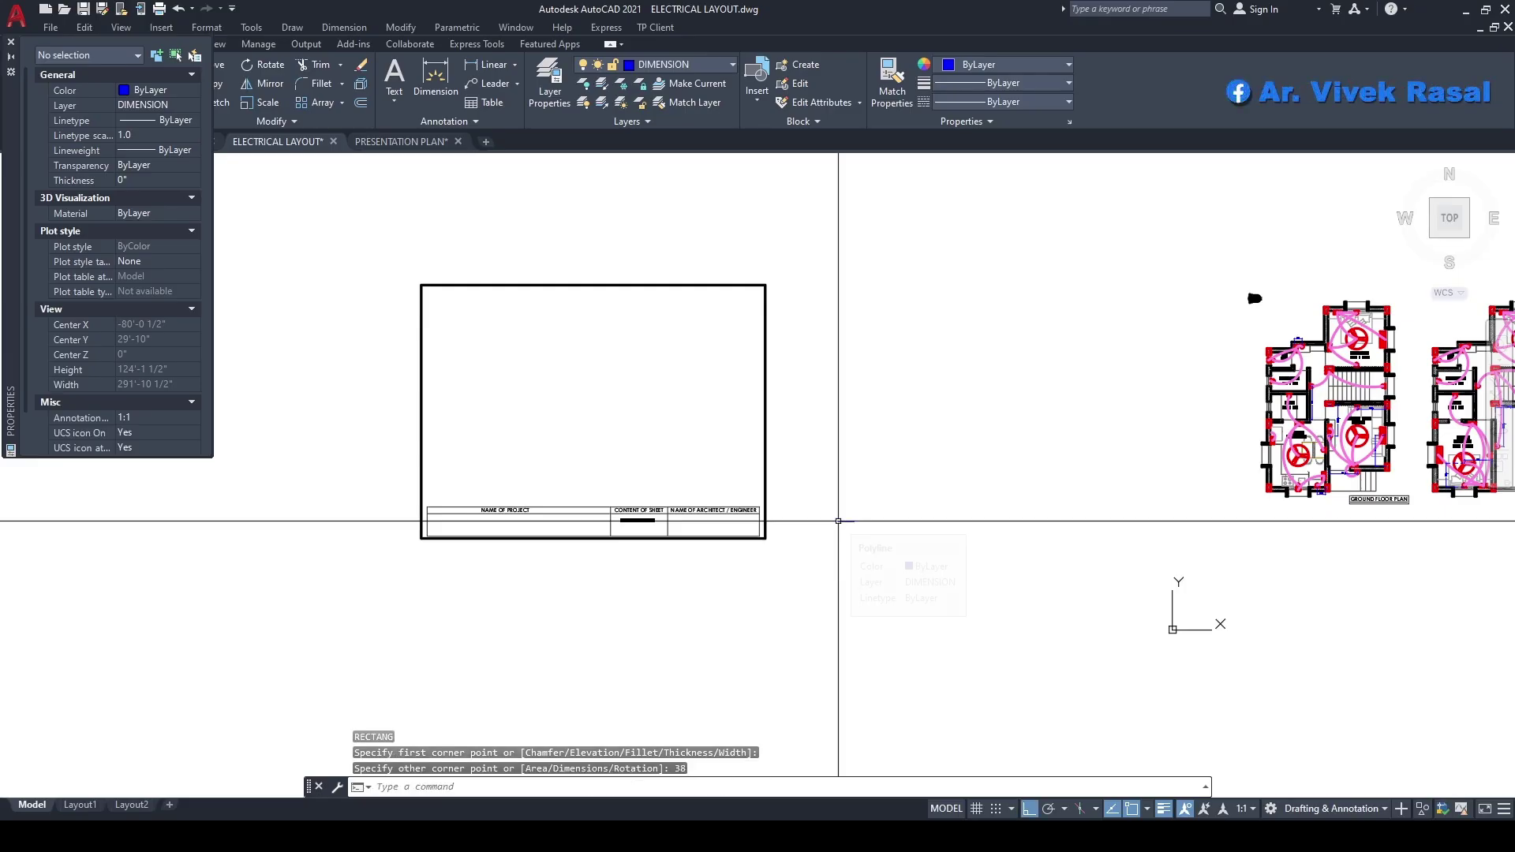
type("28")
key("Return")
- Erase the flat rectangle beside the sheet frame
key("Escape")
key("Escape")
scroll(883, 521, "up", 2)
left_click(805, 476)
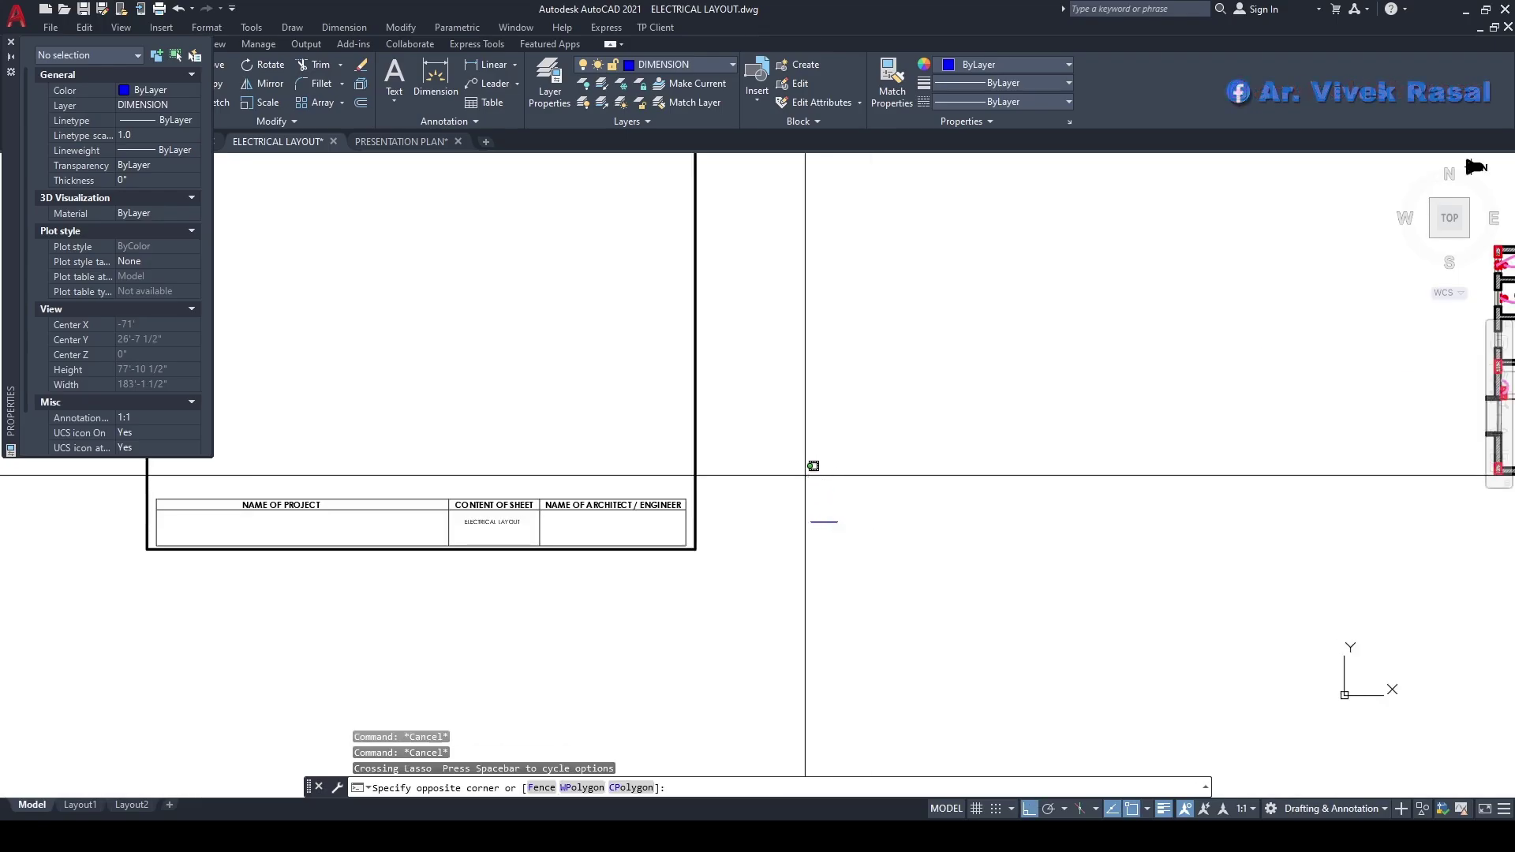
left_click(860, 563)
key("Delete")
- Draw a rectangle by dimensions beside the sheet frame, 38 inches long and 28 inches wide
middle_click_drag(869, 500, 838, 537)
type("rec")
key("Return")
left_click(791, 554)
key("Return")
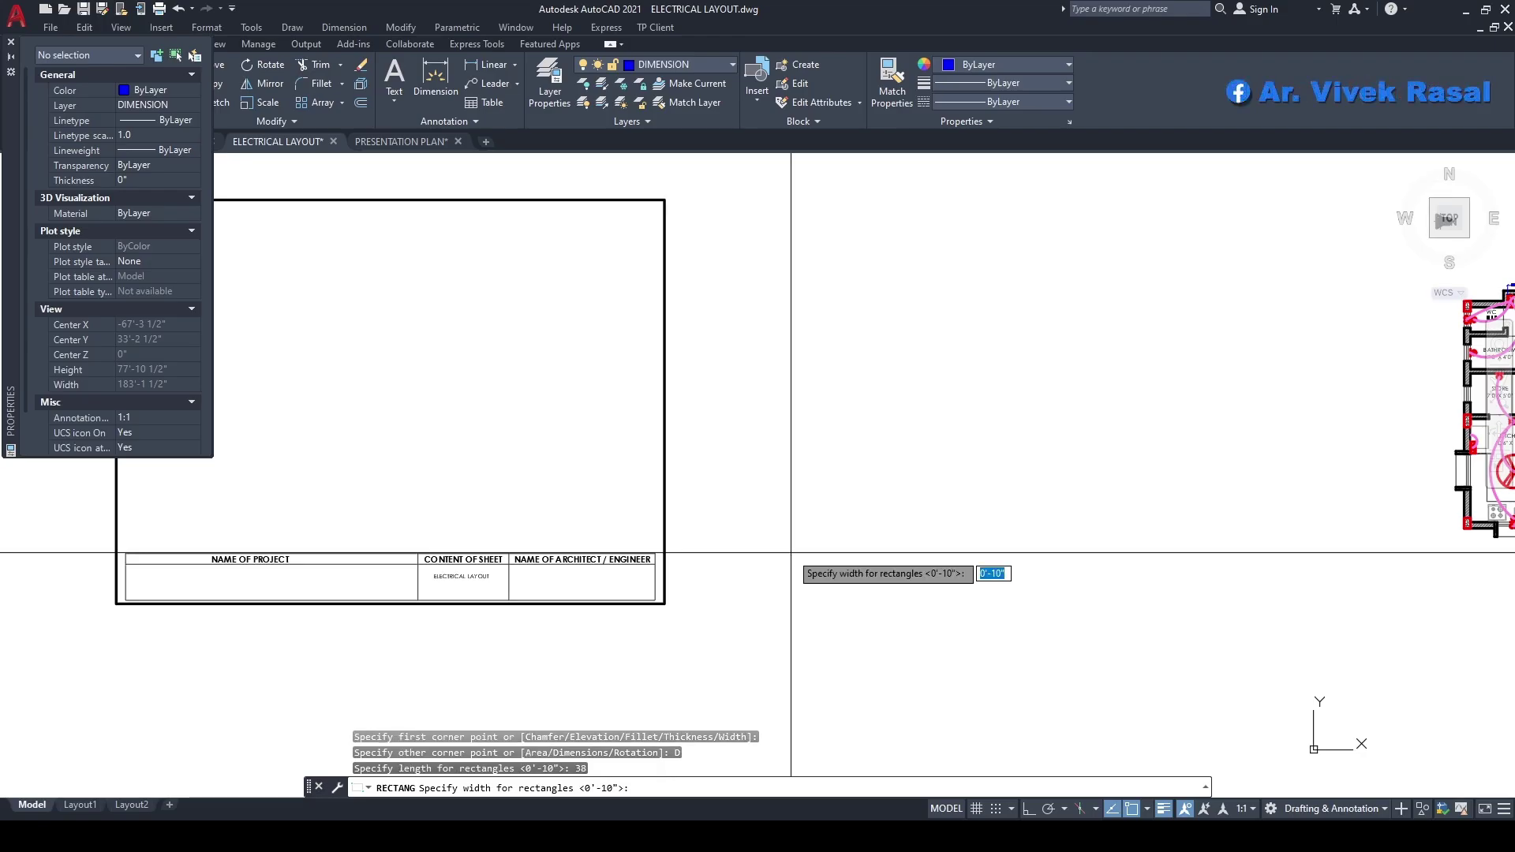
left_click(794, 549)
- Move the small rectangle to just below the lower-left corner of the ground floor plan
type("m")
key("Return")
scroll(842, 545, "up", 4)
left_click(813, 582)
left_click(688, 551)
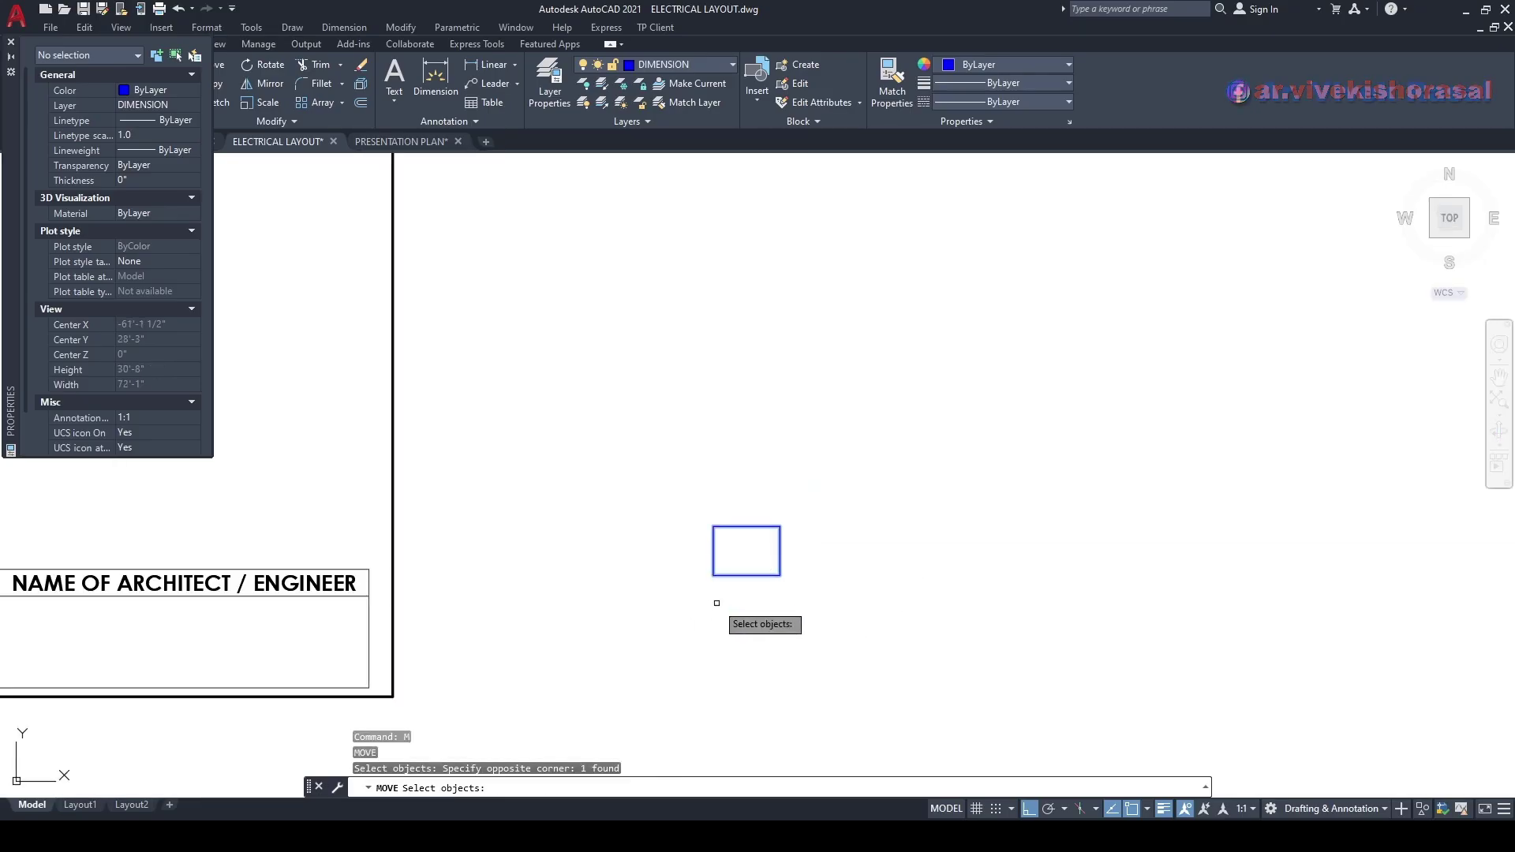
key("Return")
left_click(714, 527)
scroll(718, 582, "down", 4)
scroll(734, 552, "down", 2)
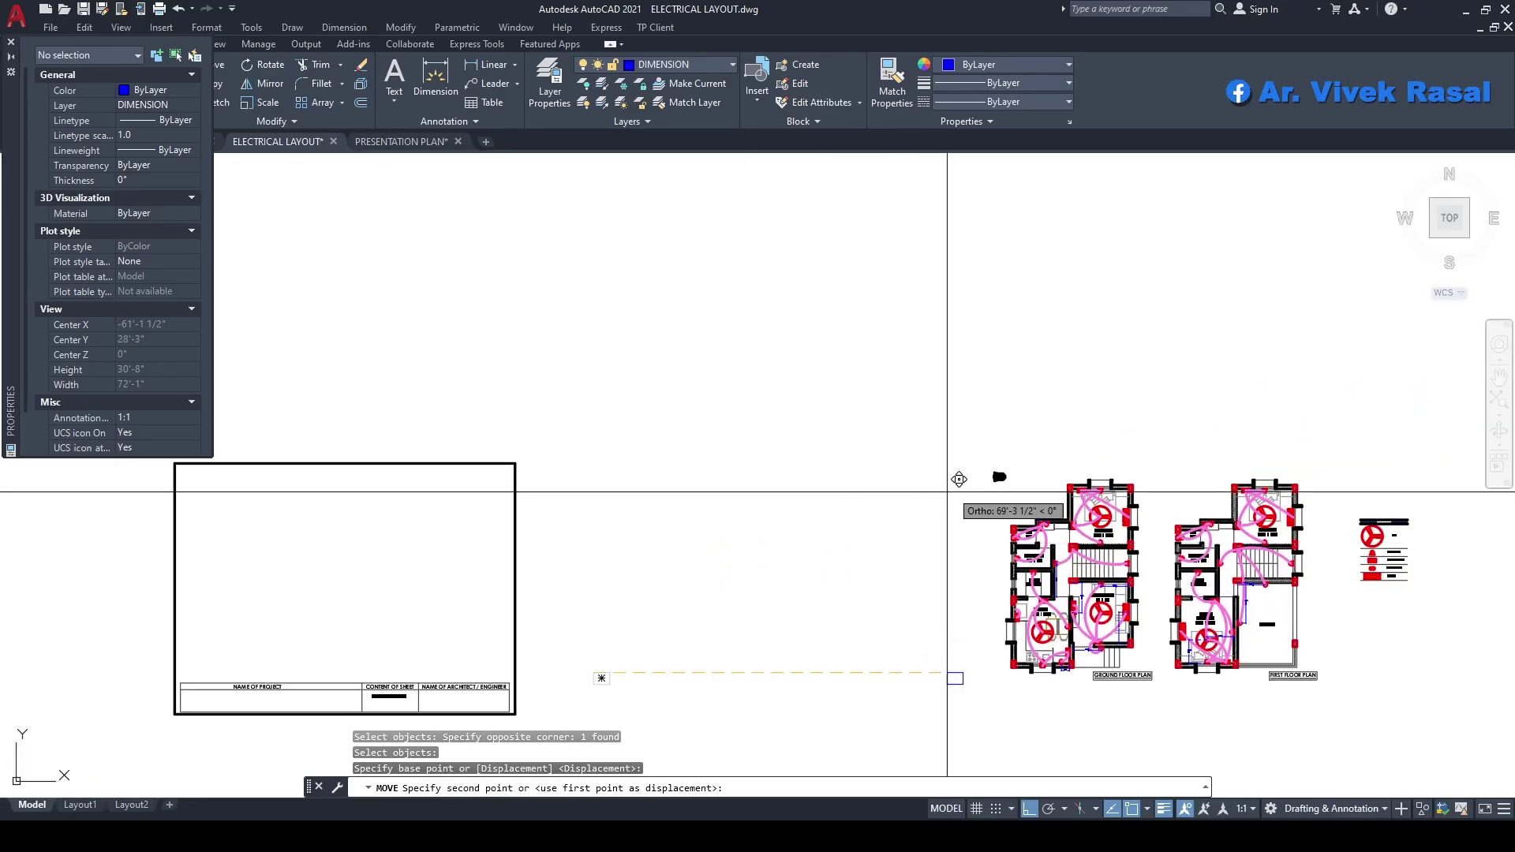
scroll(948, 481, "up", 6)
key("F8")
scroll(981, 438, "down", 4)
scroll(982, 575, "up", 3)
key("F8")
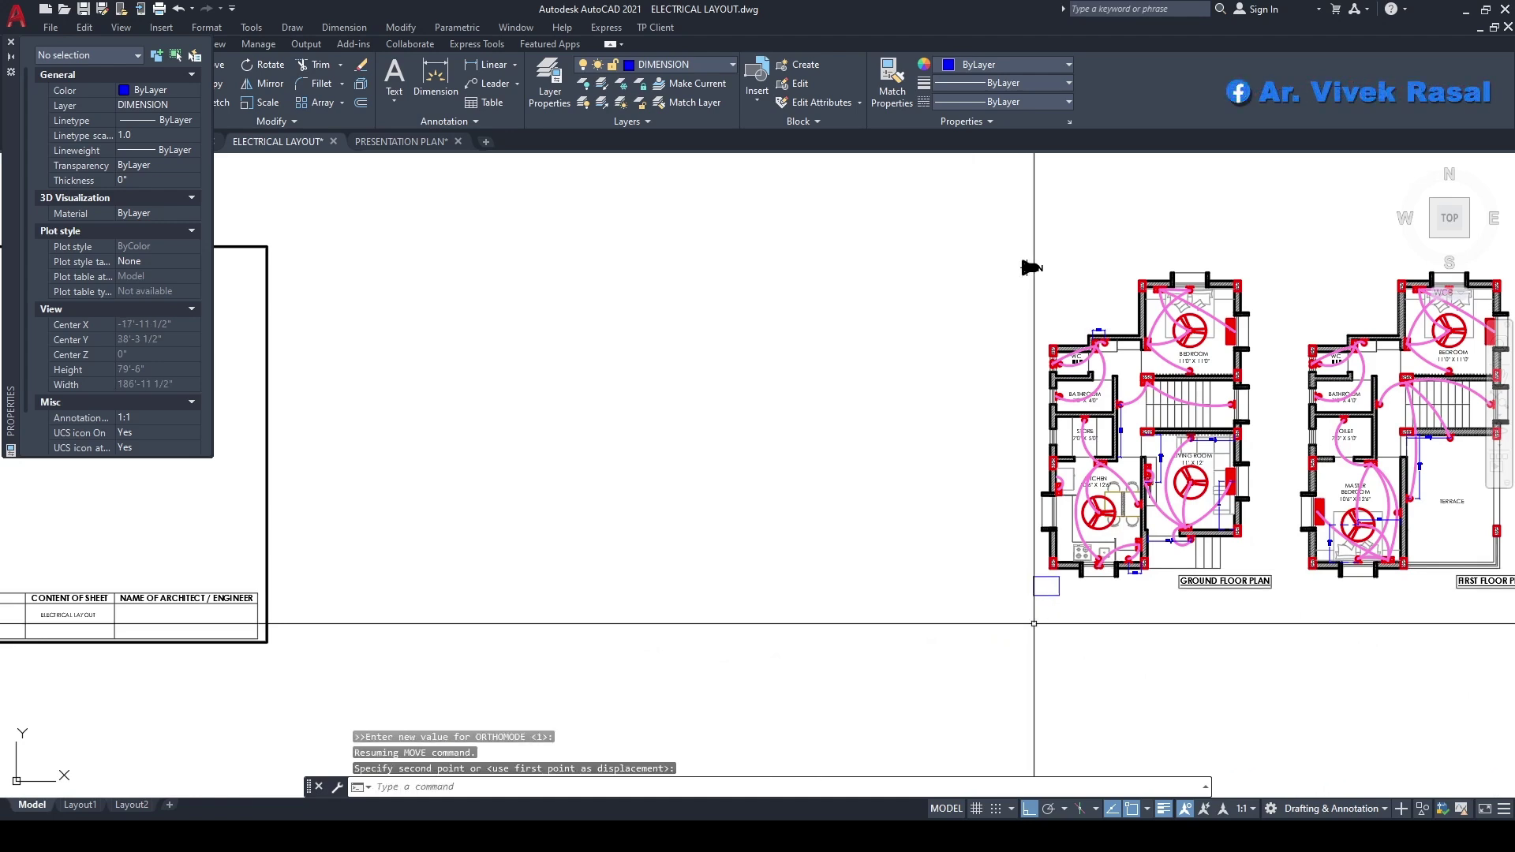
middle_click_drag(1034, 624, 965, 608)
type("c")
key("Return")
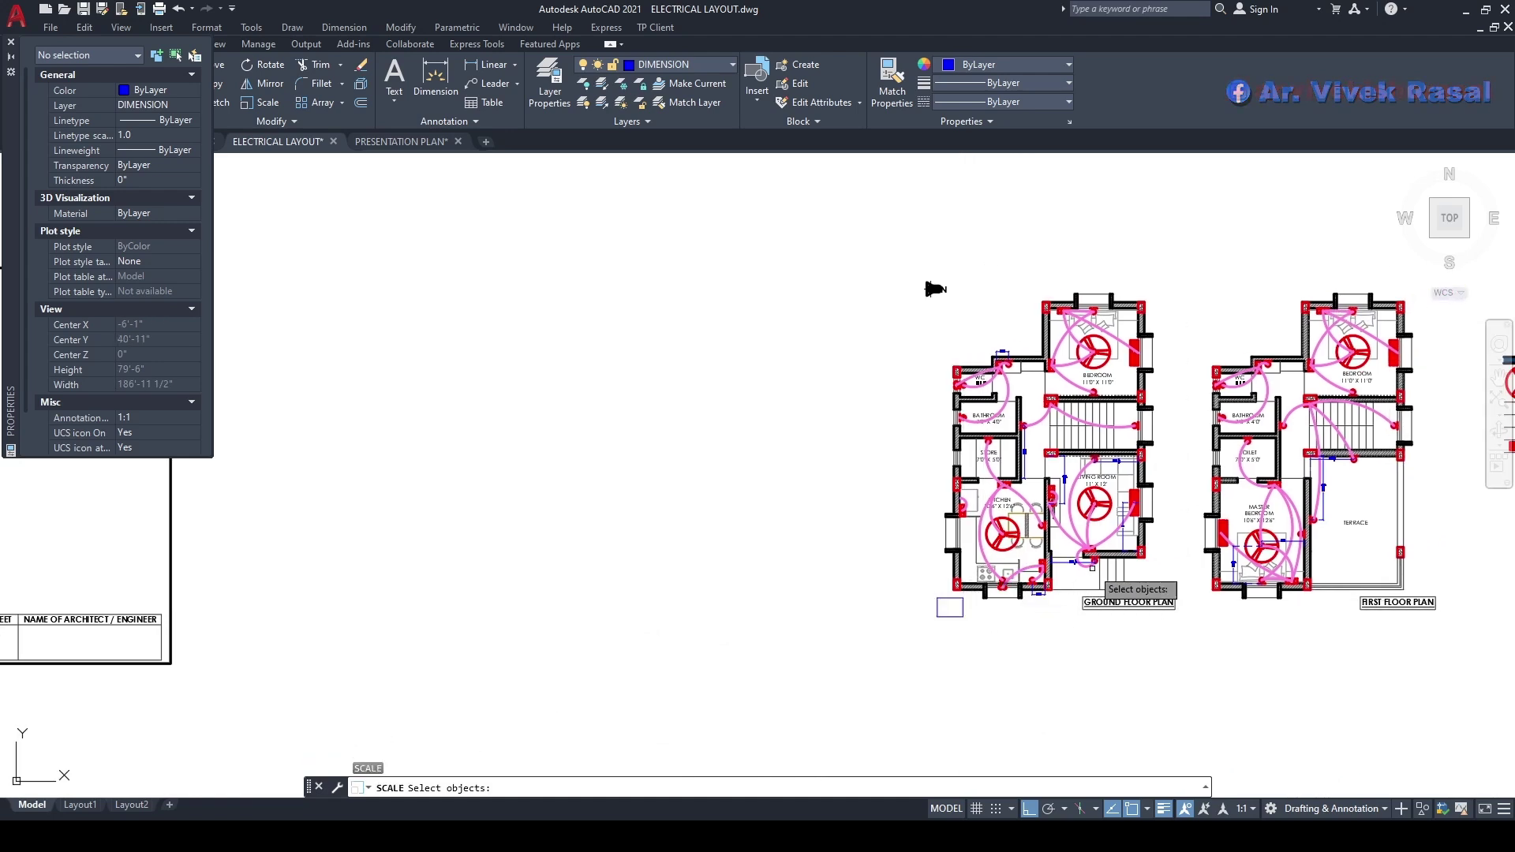
middle_click_drag(1079, 581, 984, 580)
key("Escape")
key("Escape")
- Move the GROUND FLOOR PLAN and FIRST FLOOR PLAN titles straight down, well clear of the plans
mouse_move(1048, 623)
middle_mouse_down()
mouse_move(1012, 569)
mouse_move(852, 557)
middle_mouse_up()
left_click(1093, 598)
left_click(1022, 535)
scroll(1128, 579, "up", 4)
left_click(1001, 548)
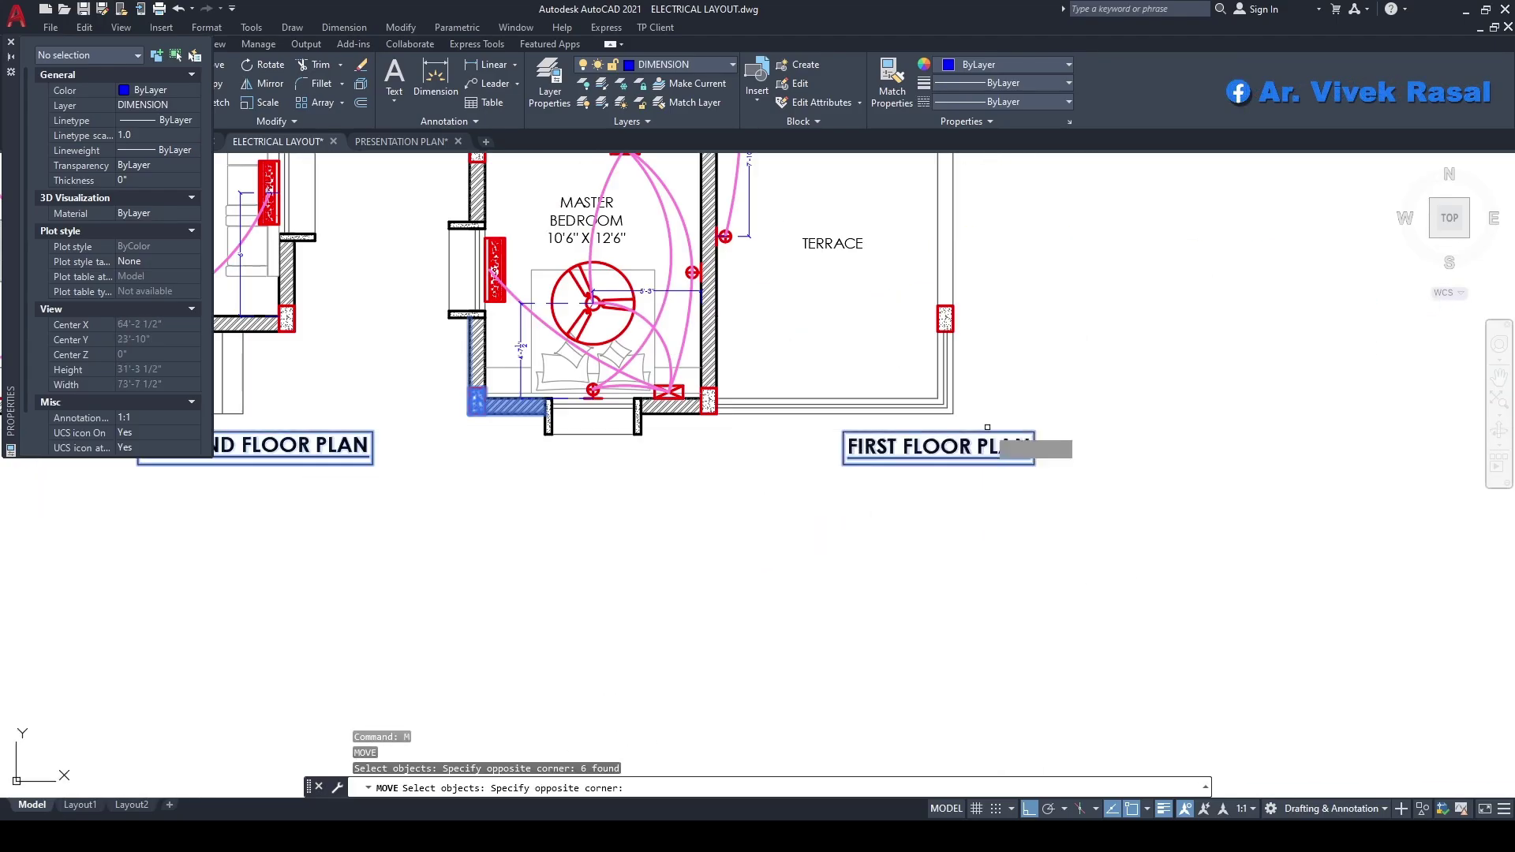
left_click(987, 428)
scroll(1023, 404, "down", 4)
key("Return")
left_click(1039, 387)
left_click(1018, 561)
- Scale the small rectangle from its lower-left corner, using its height as reference, until it encloses both floor plans
middle_click_drag(704, 491, 852, 574)
type("sc")
key("Return")
scroll(685, 485, "up", 6)
left_click(738, 652)
left_click(711, 592)
key("Return")
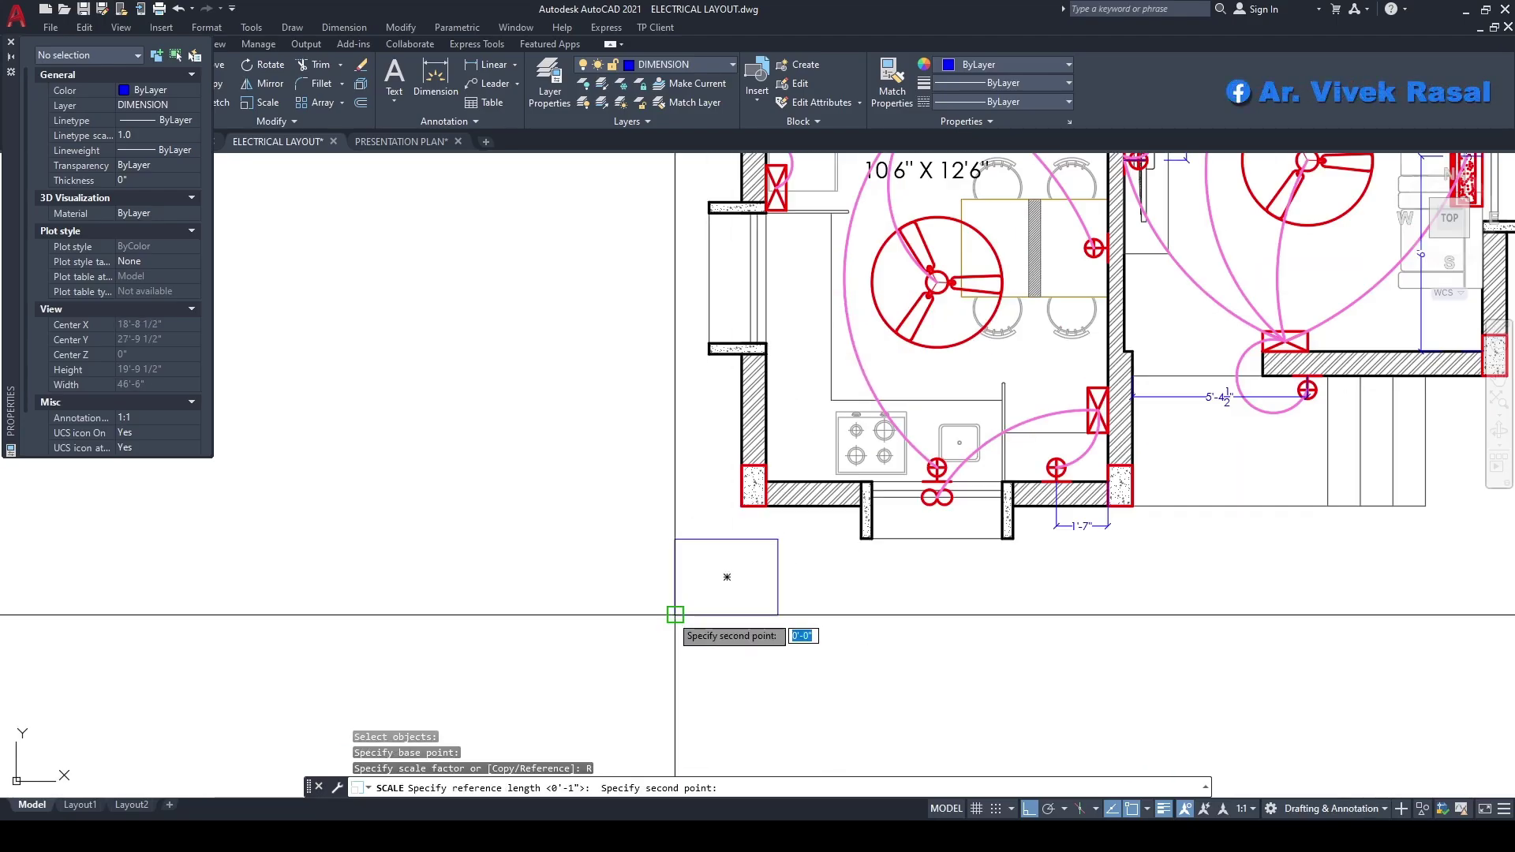
left_click(675, 539)
scroll(664, 550, "down", 6)
middle_click_drag(613, 321, 615, 403)
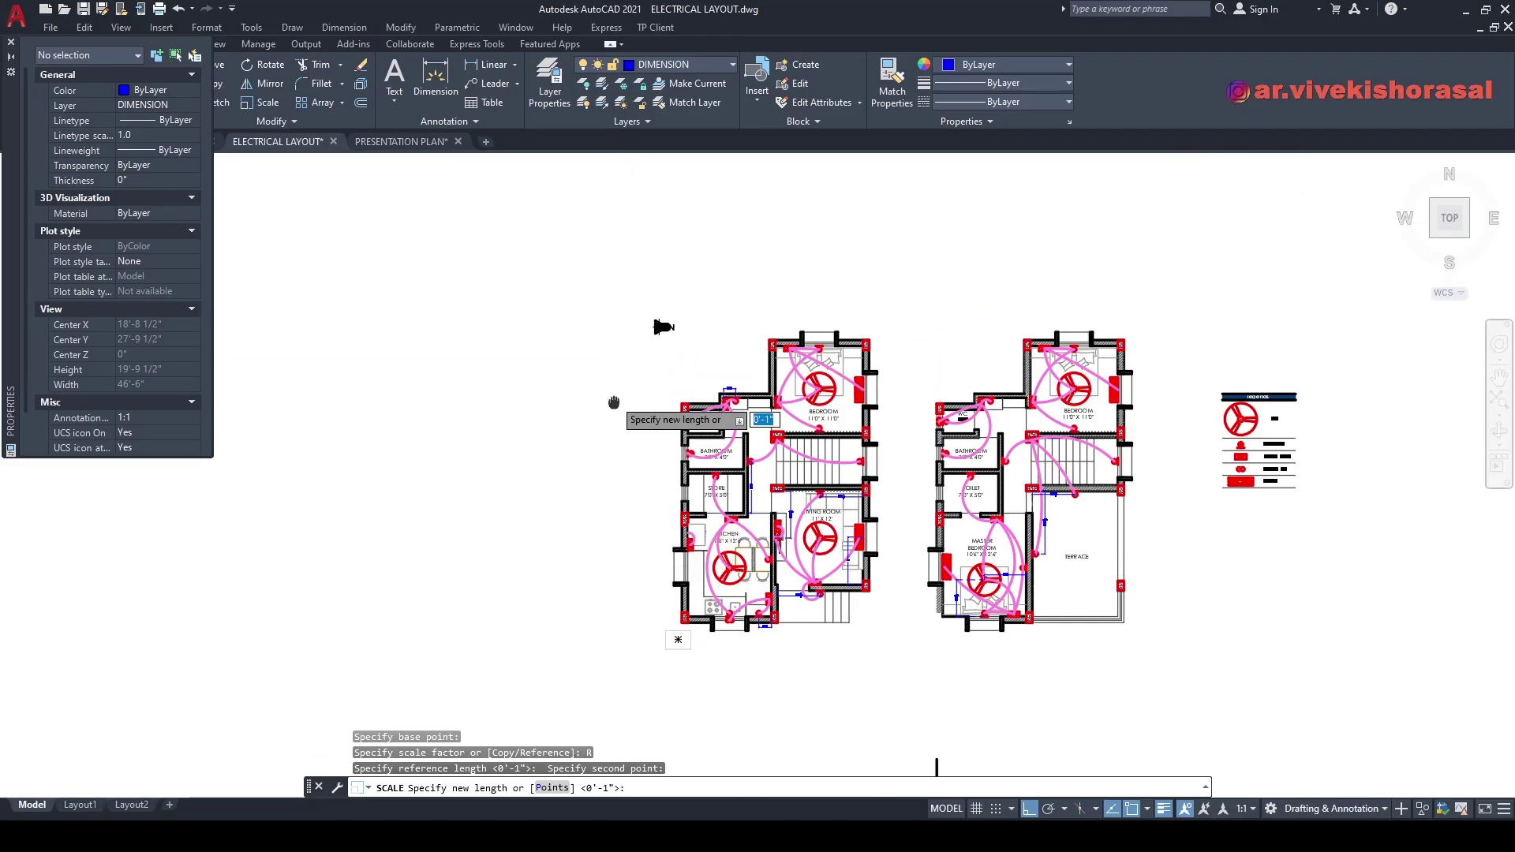
left_click(532, 302)
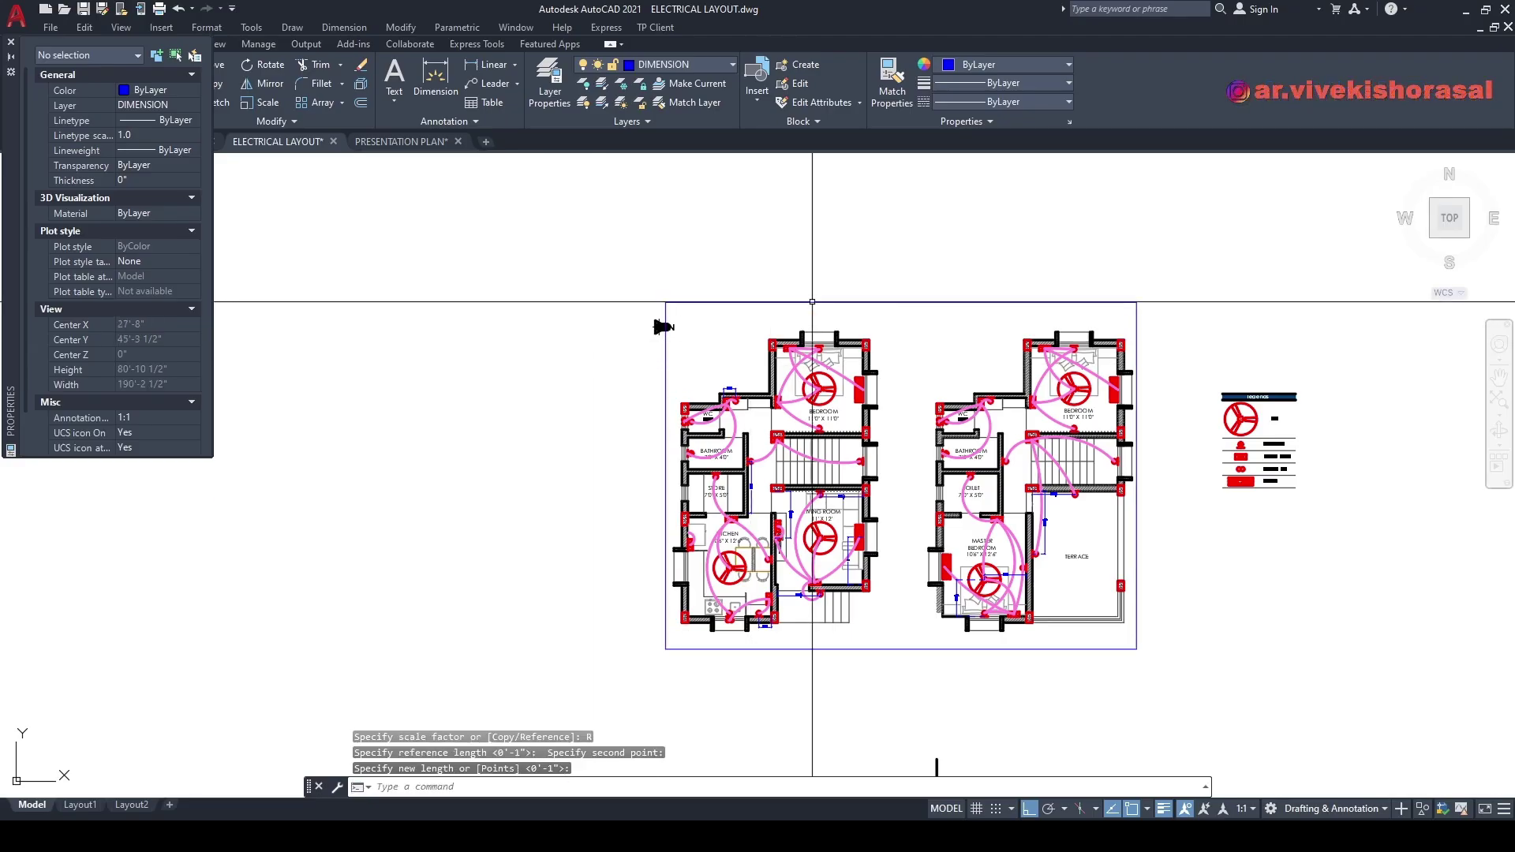
- Move the whole first floor plan horizontally about 5' closer to the ground floor plan inside the enclosing rectangle
left_click(913, 244)
left_click(1164, 711)
type("m")
key("Return")
left_click(1107, 253)
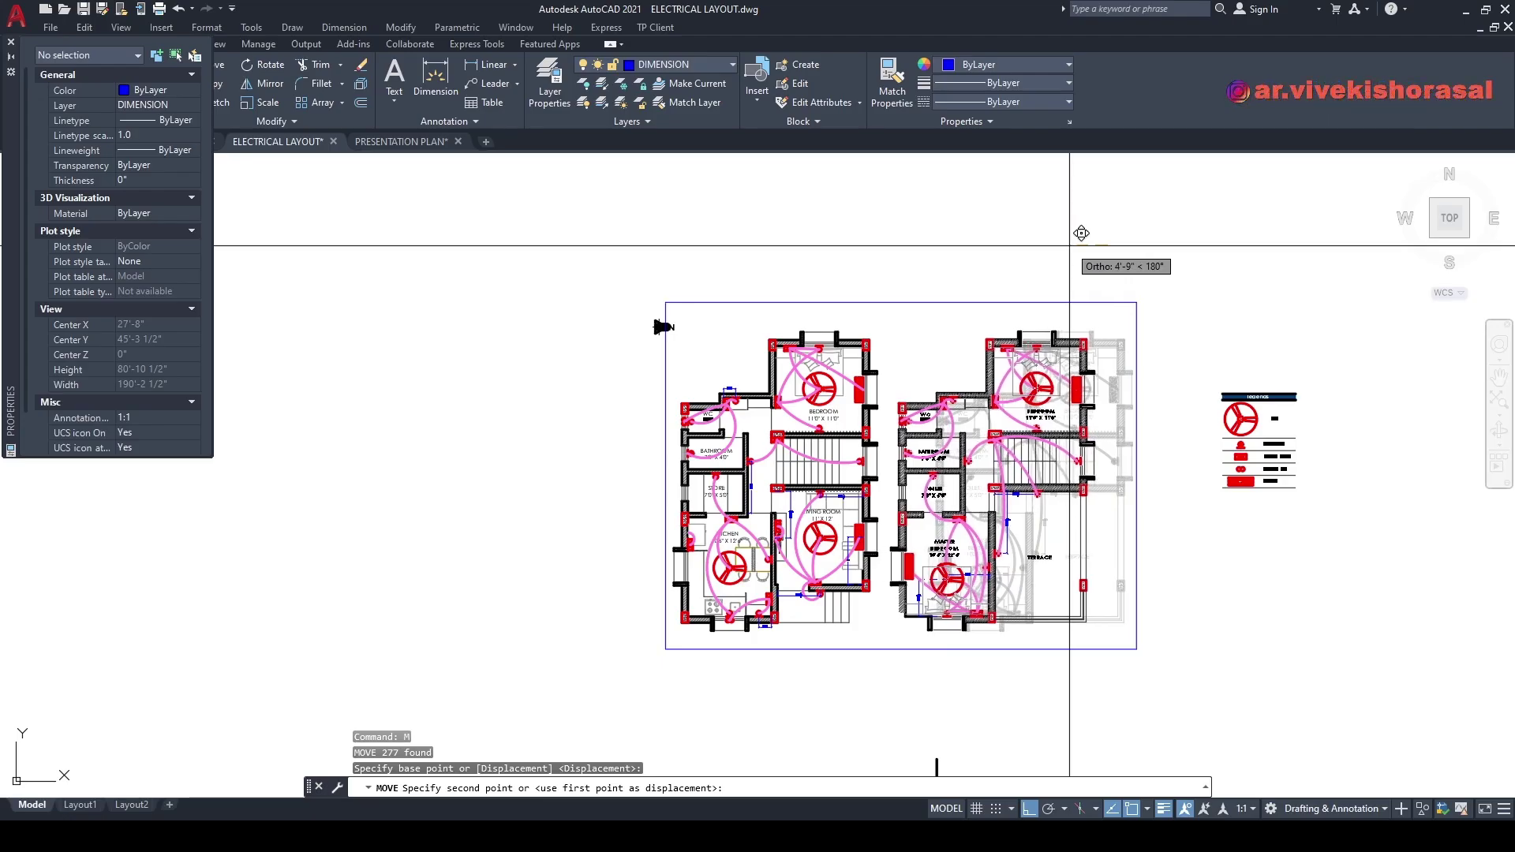
left_click(1079, 233)
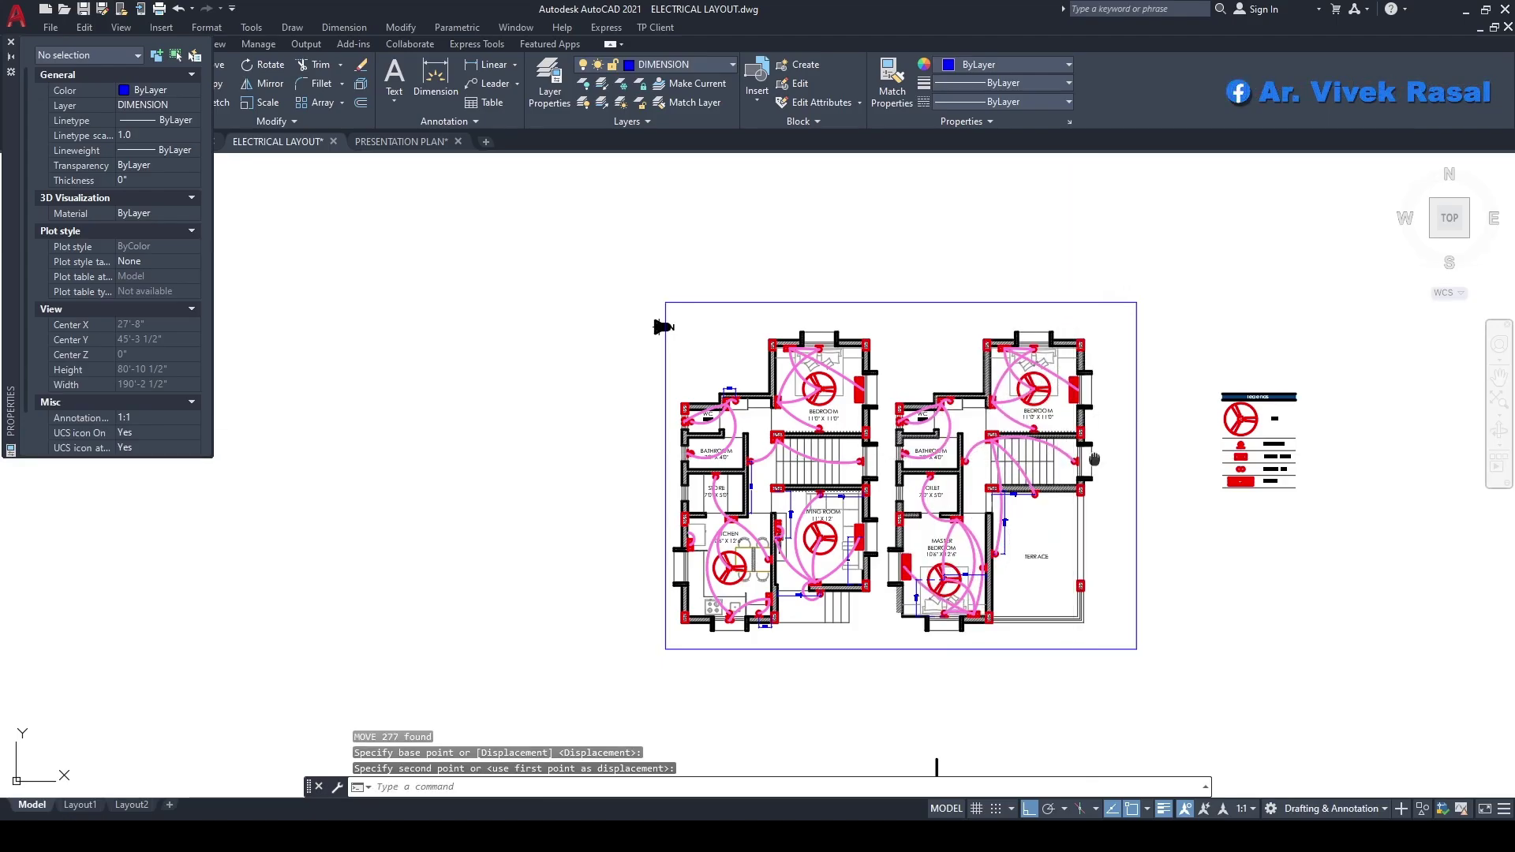
middle_click_drag(1107, 442, 1155, 440)
middle_click_drag(885, 336, 982, 390)
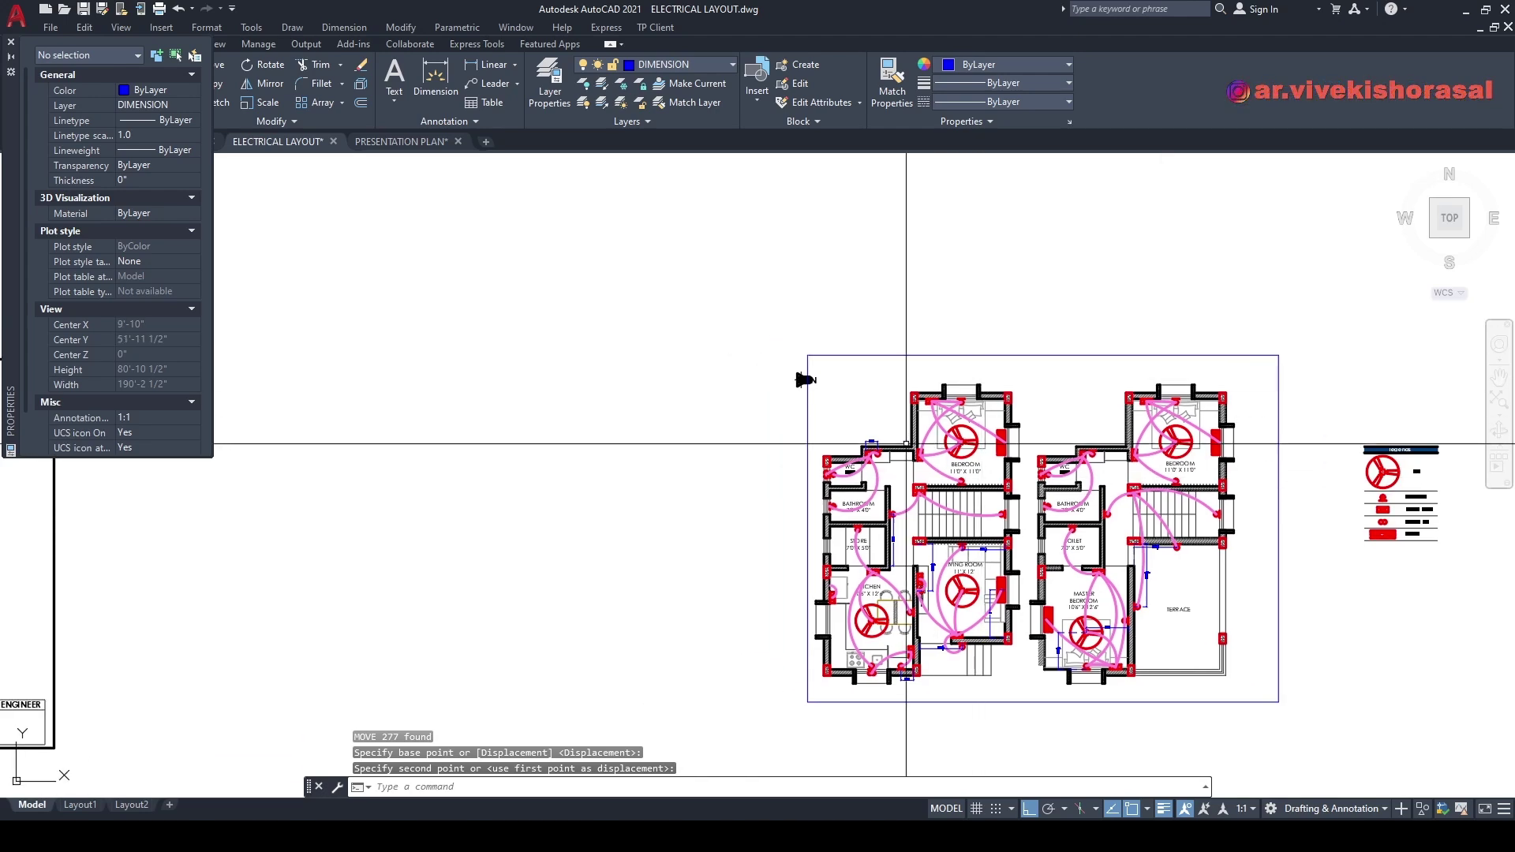
- Move the north symbol horizontally to just inside the upper-left corner of the rectangle enclosing the floor plans
type("m")
key("space")
scroll(797, 379, "up", 4)
left_click(722, 360)
left_click(858, 435)
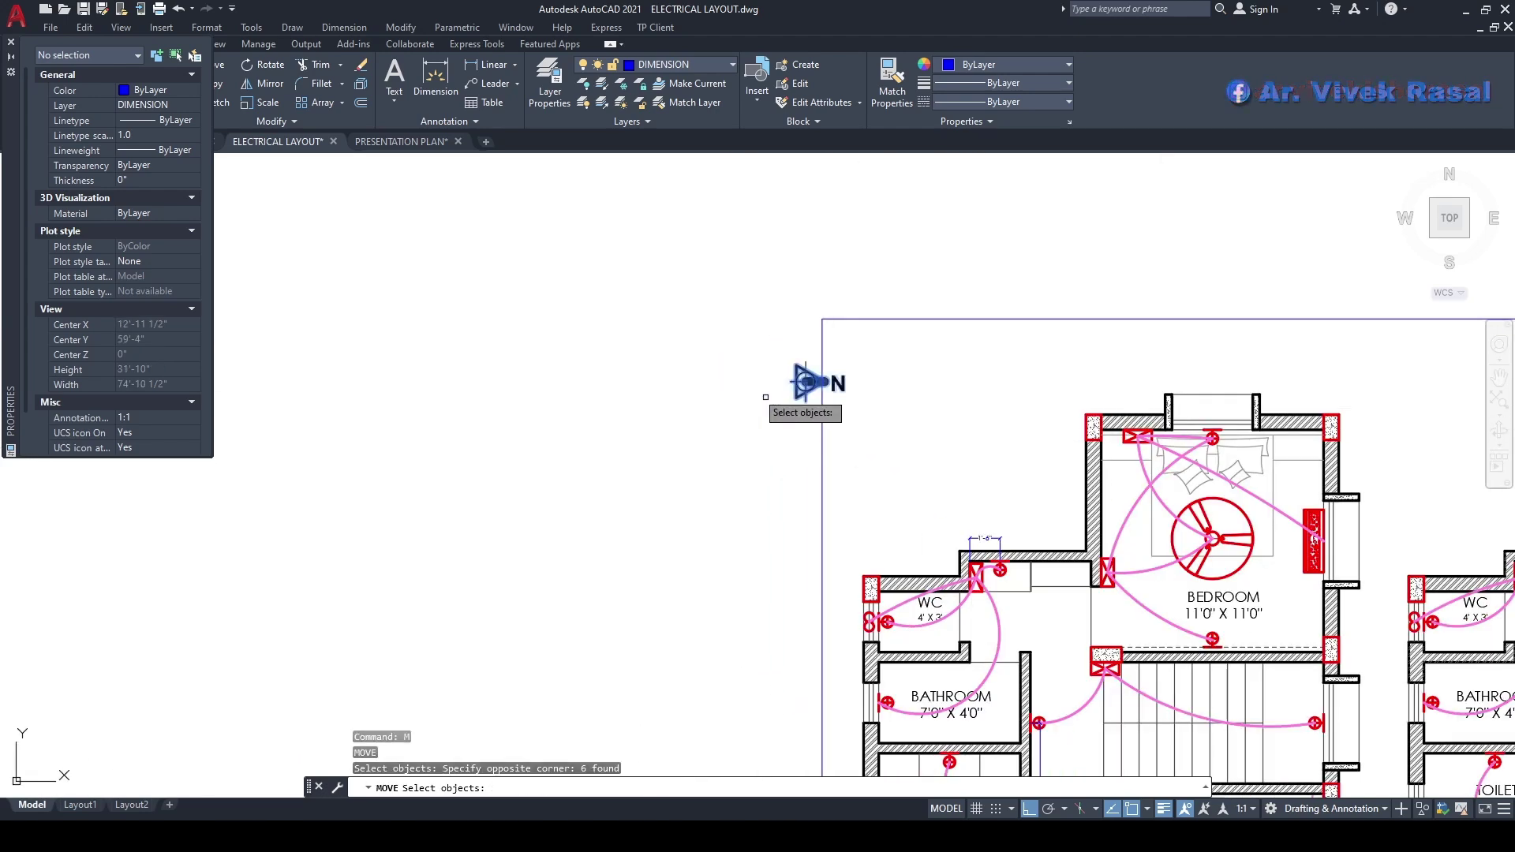
key("space")
left_click(679, 304)
left_click(741, 305)
- Move the short stray line left outside the frame back onto the north symbol's centre
scroll(771, 324, "down", 4)
scroll(808, 373, "up", 6)
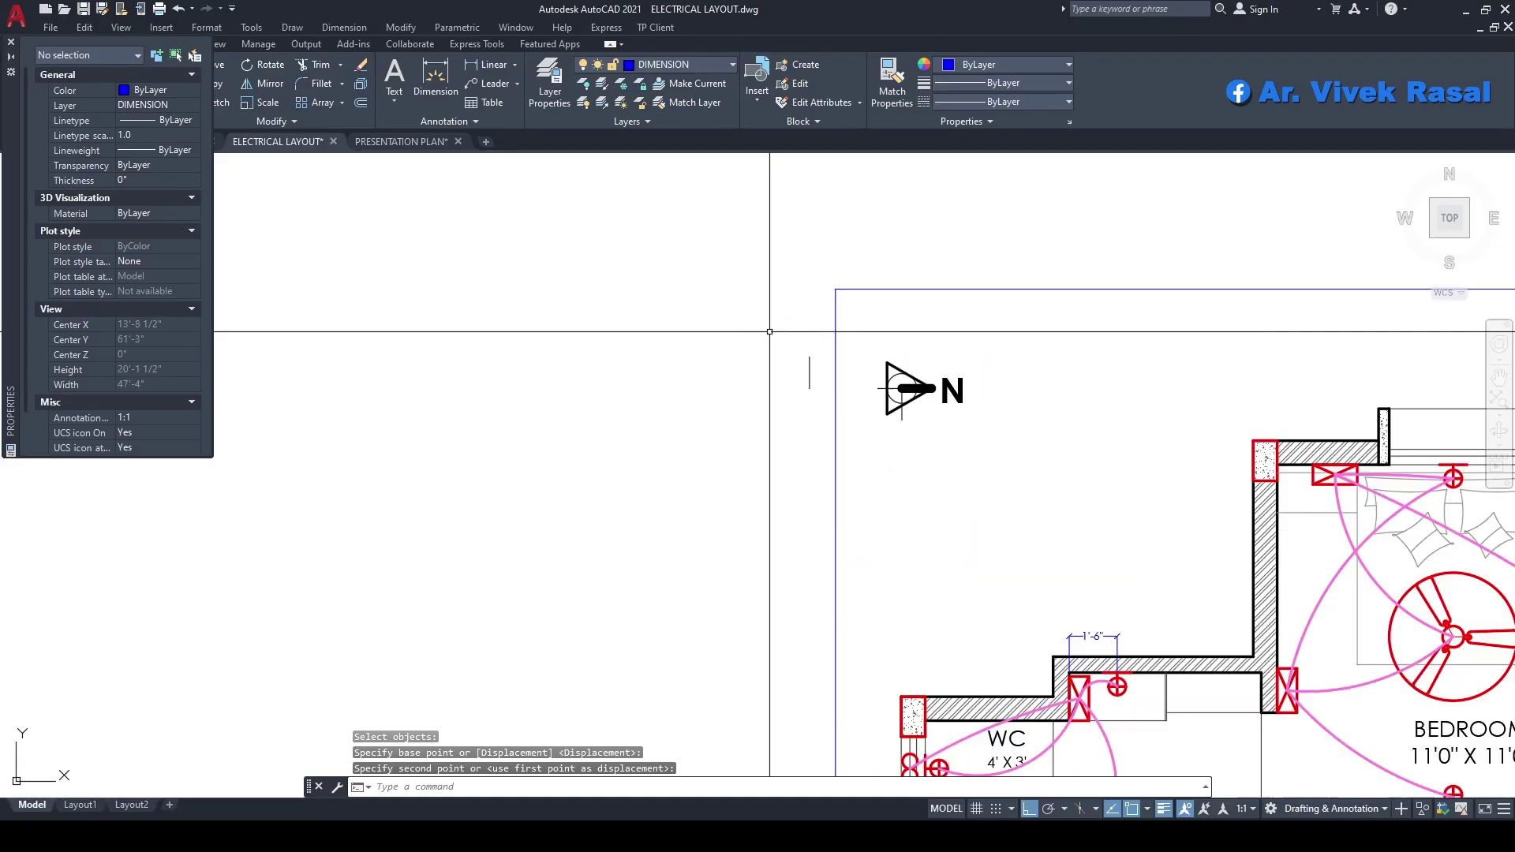
key("space")
left_click(822, 401)
left_click(786, 348)
key("space")
left_click(809, 389)
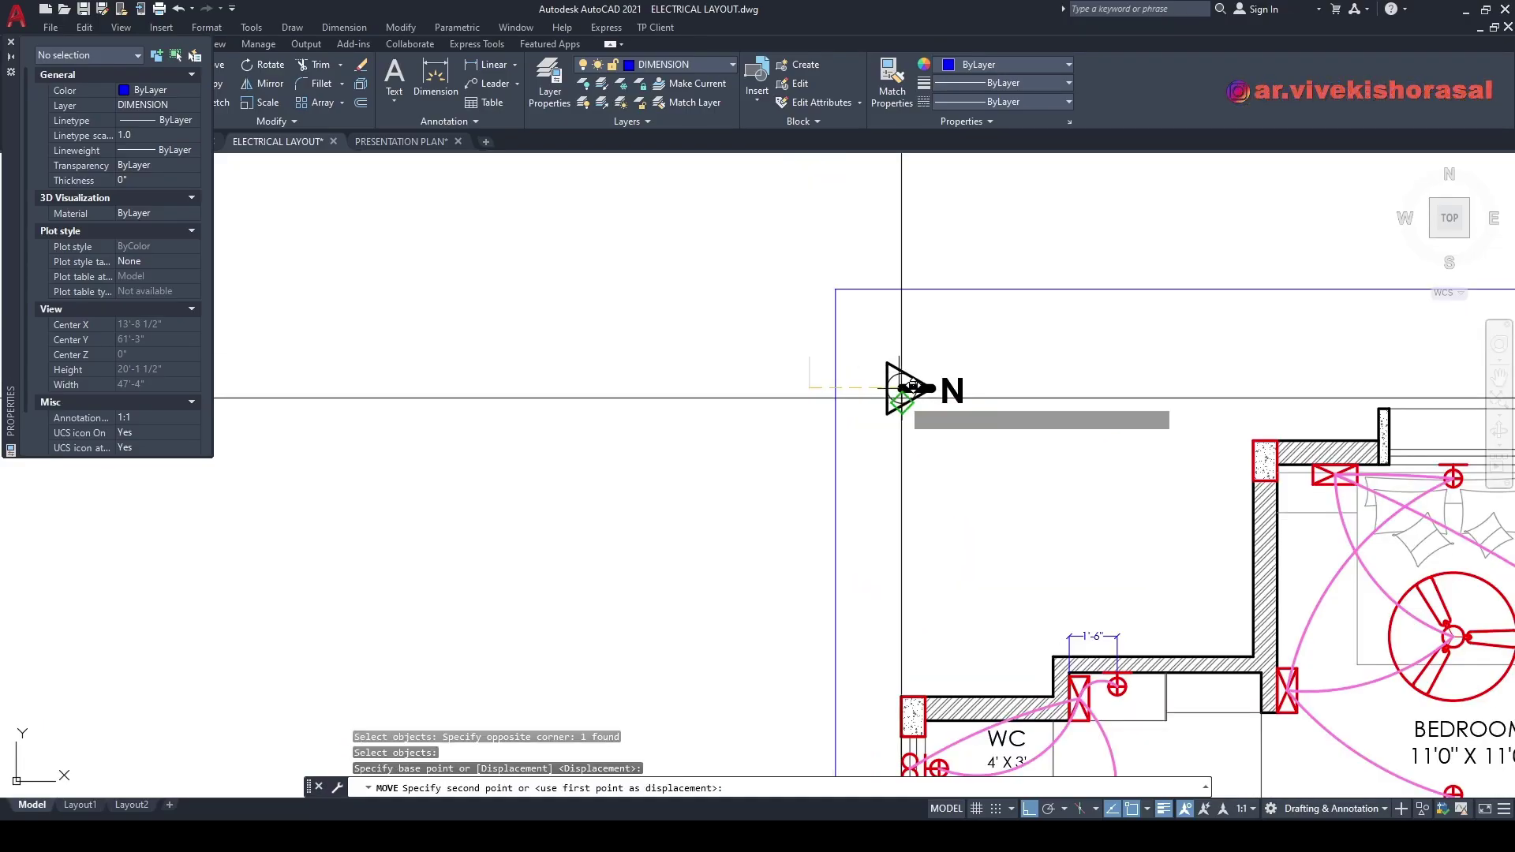
scroll(906, 397, "up", 5)
left_click(886, 368)
- Enlarge the enclosing rectangle slightly from its upper-left corner by reference scaling, using its height as the reference length
scroll(858, 391, "down", 6)
middle_click_drag(860, 396, 708, 314)
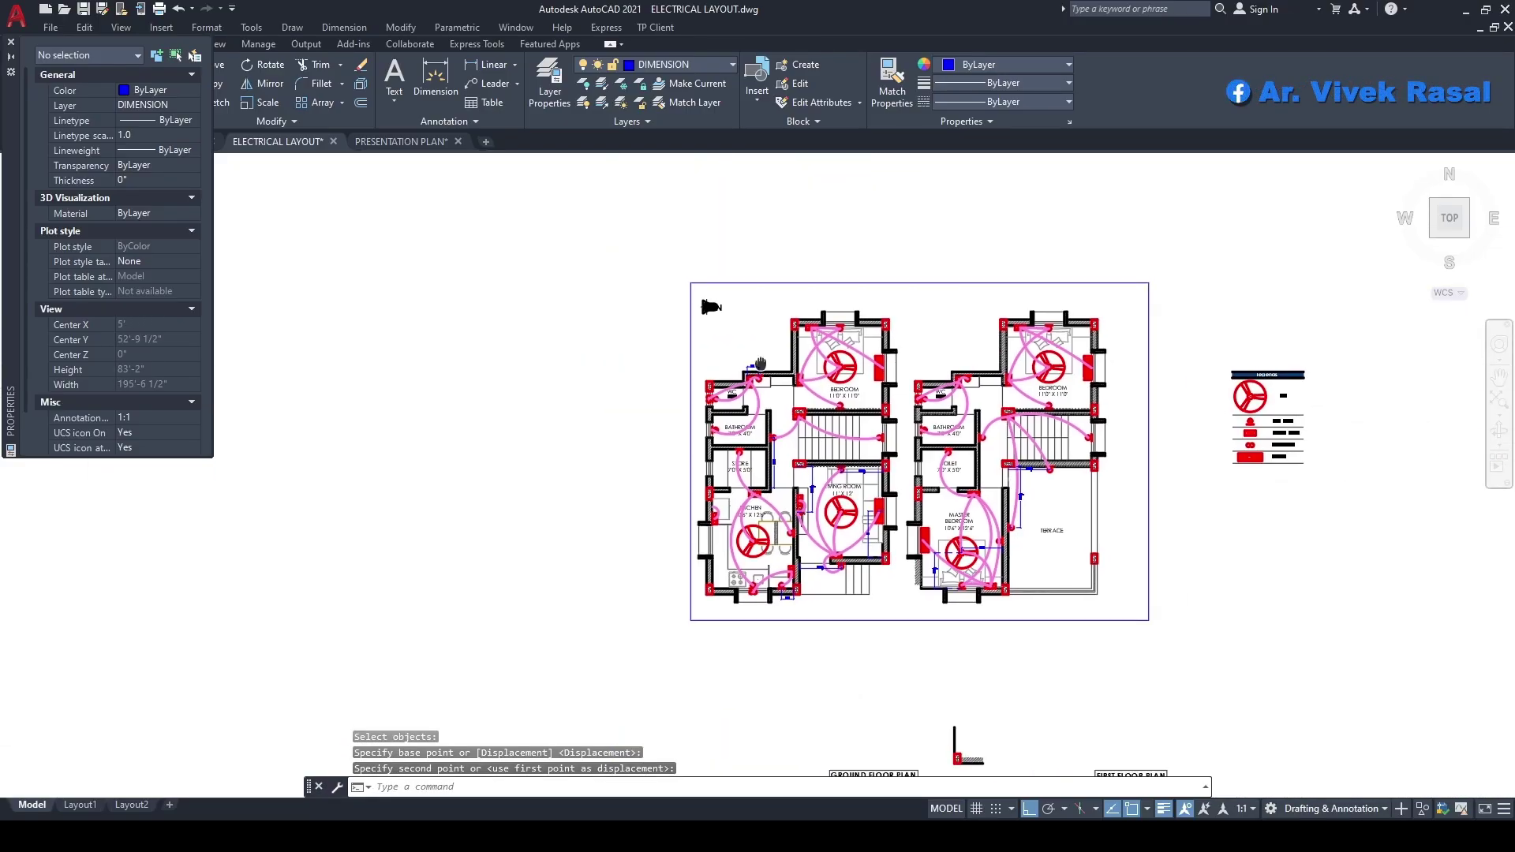
middle_click_drag(1038, 500, 891, 458)
mouse_move(754, 447)
middle_mouse_down()
mouse_move(768, 472)
mouse_move(859, 479)
middle_mouse_up()
type("s")
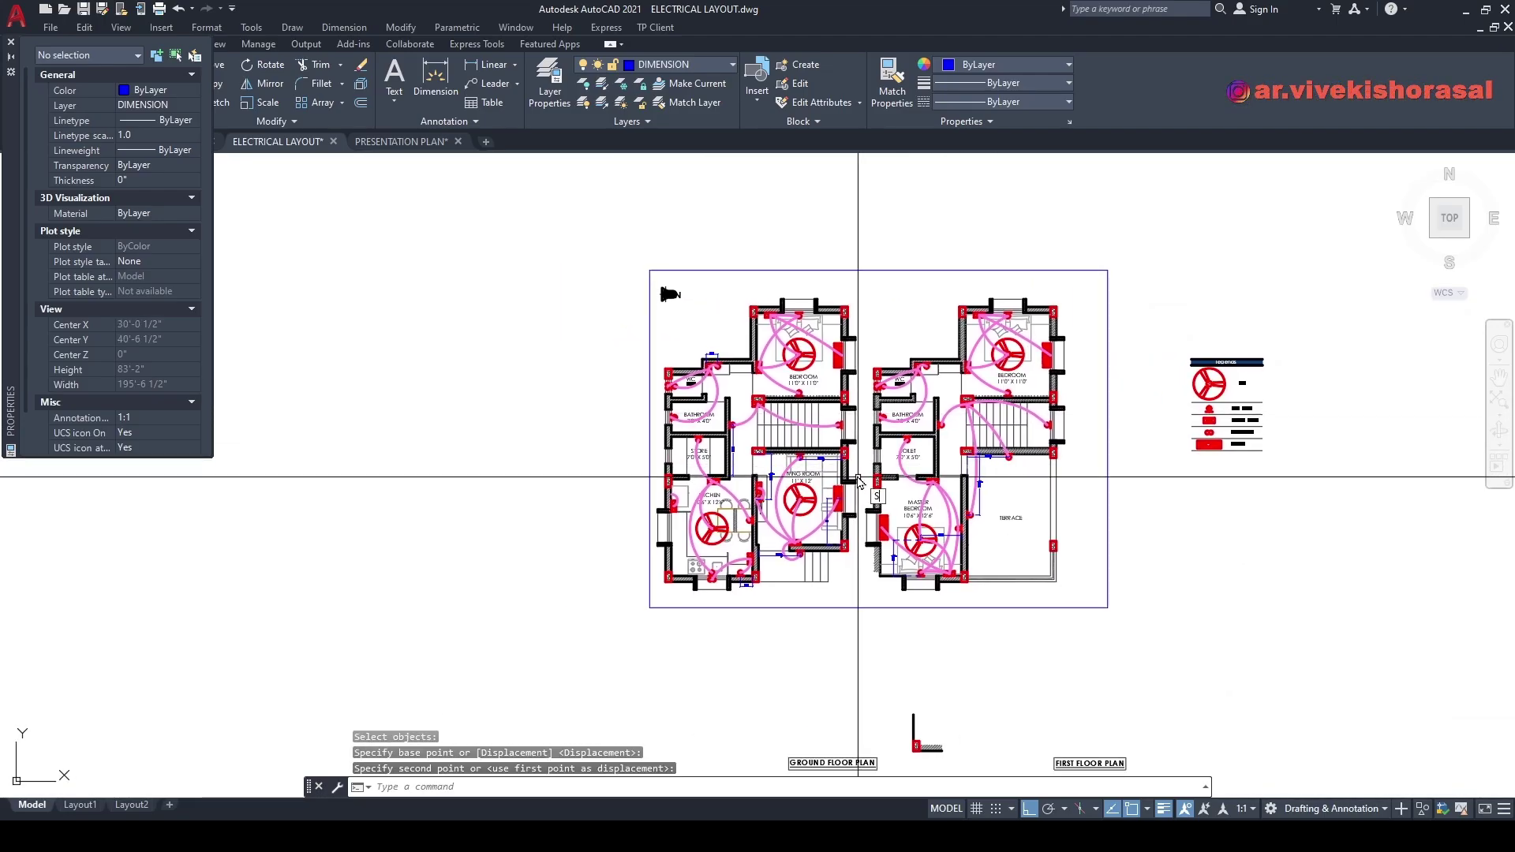
left_click(920, 299)
key("Return")
left_click(650, 271)
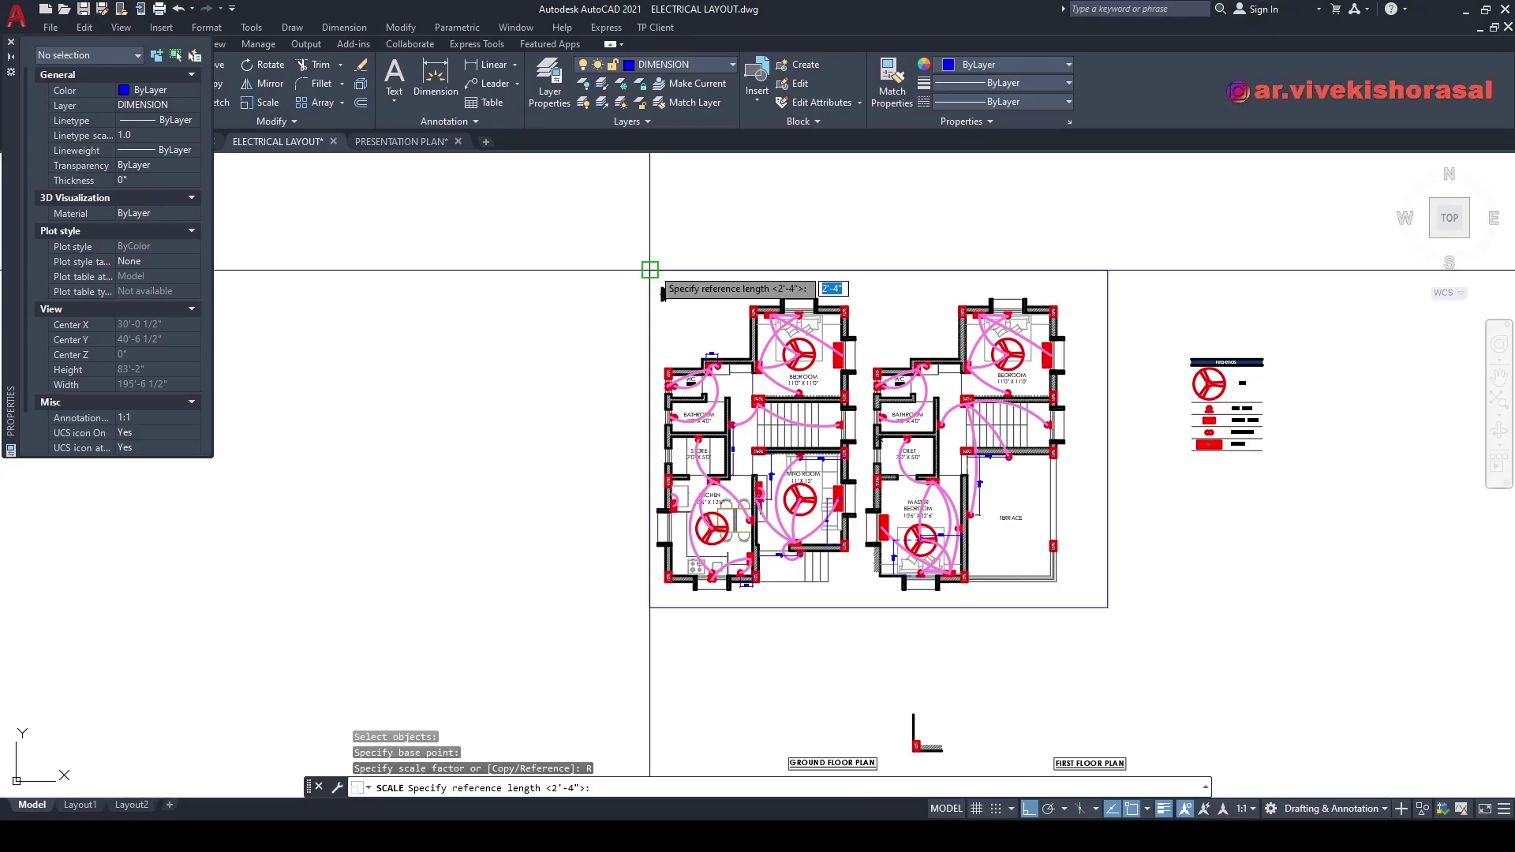
left_click(650, 271)
left_click(650, 608)
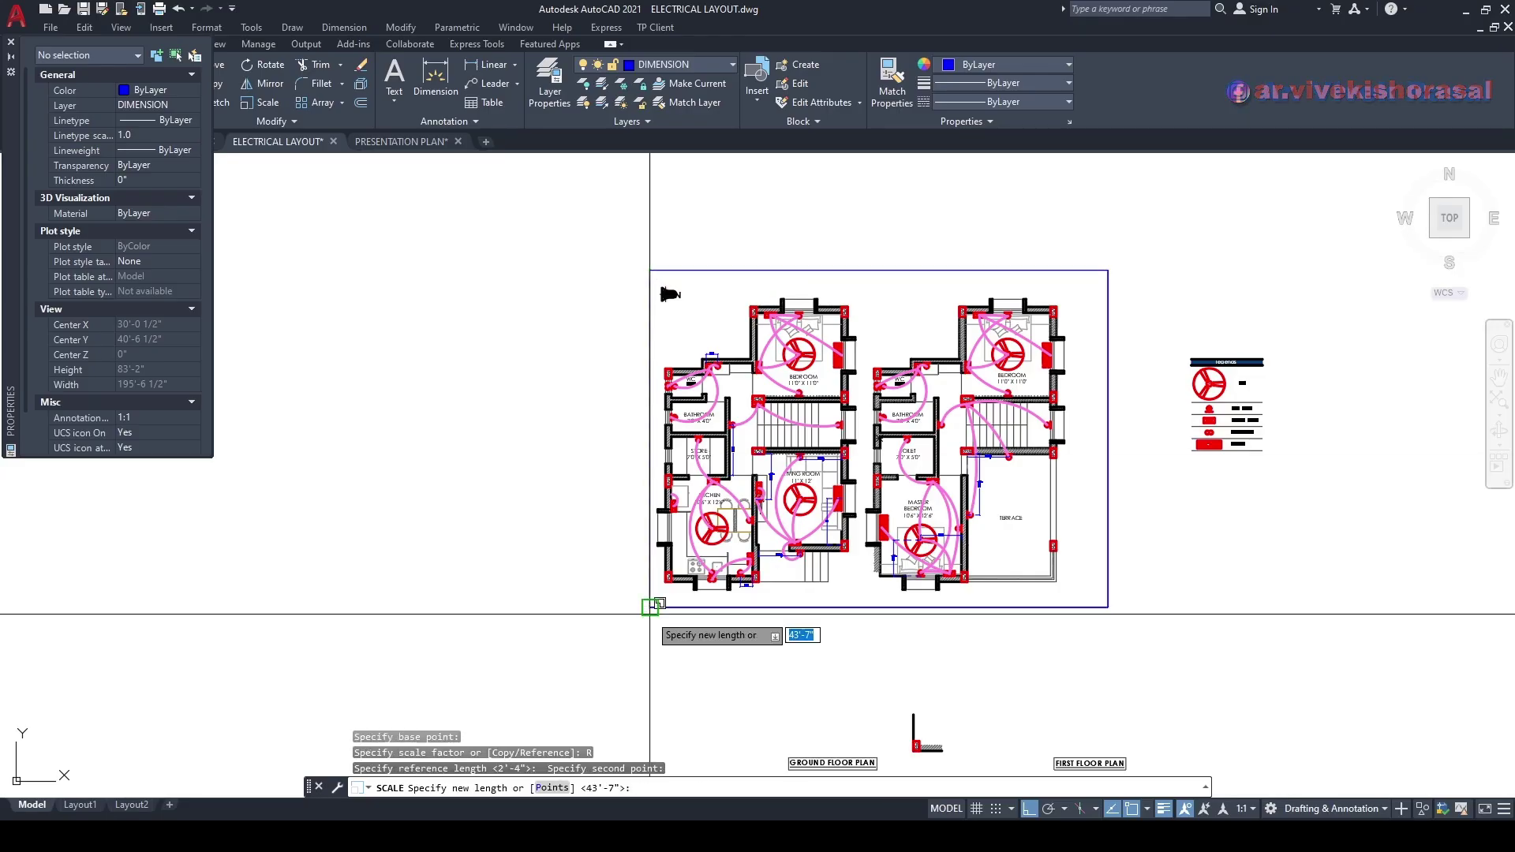
left_click(630, 635)
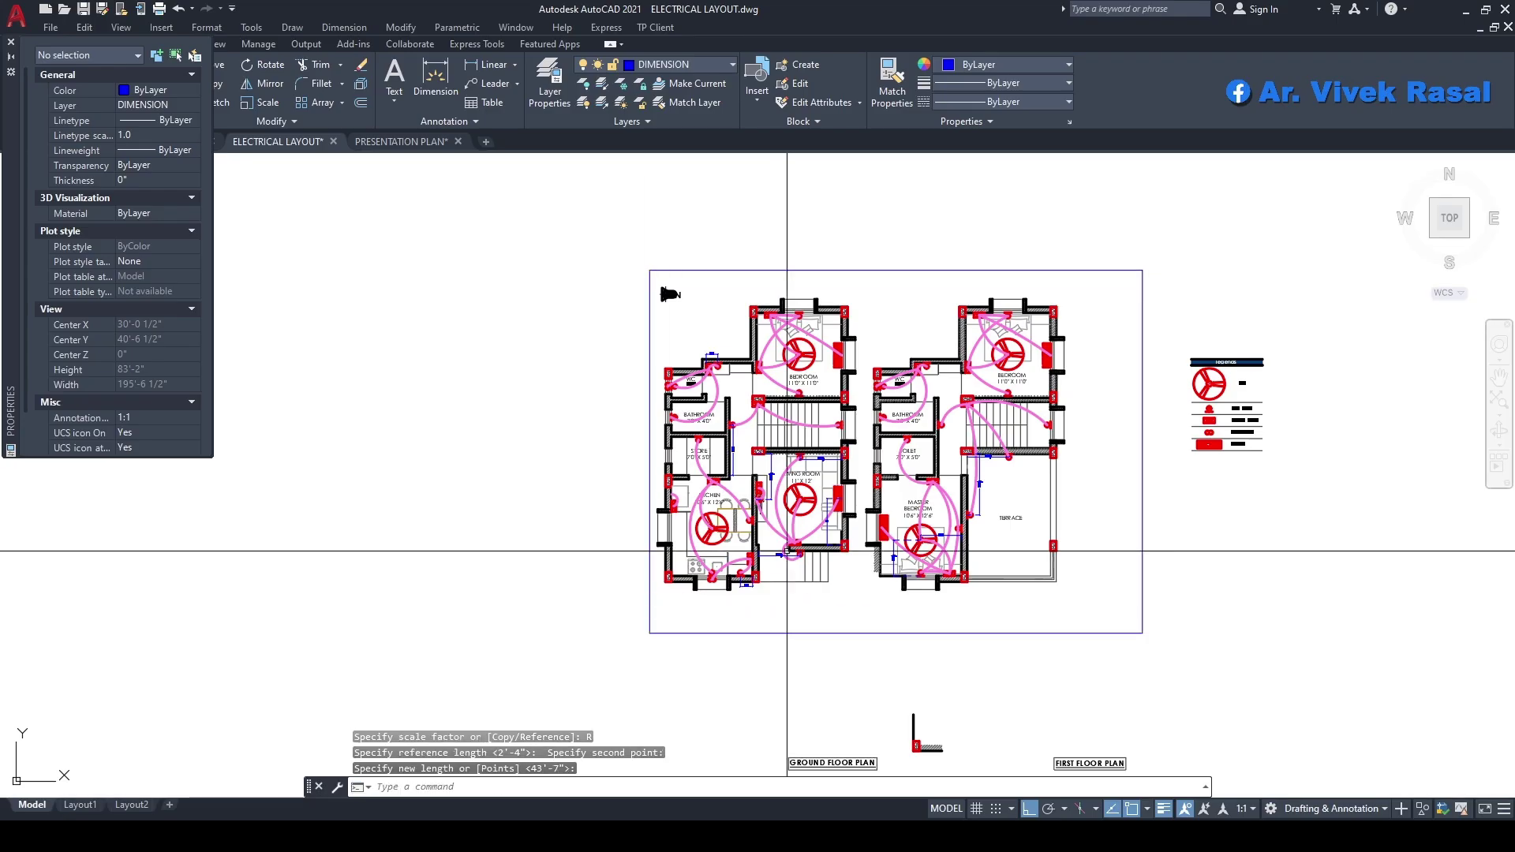
- Send the wall hatch between the WC and bedroom of the first floor plan to the back of the draw order
middle_click_drag(910, 501, 830, 496)
scroll(887, 351, "up", 6)
left_click(854, 347)
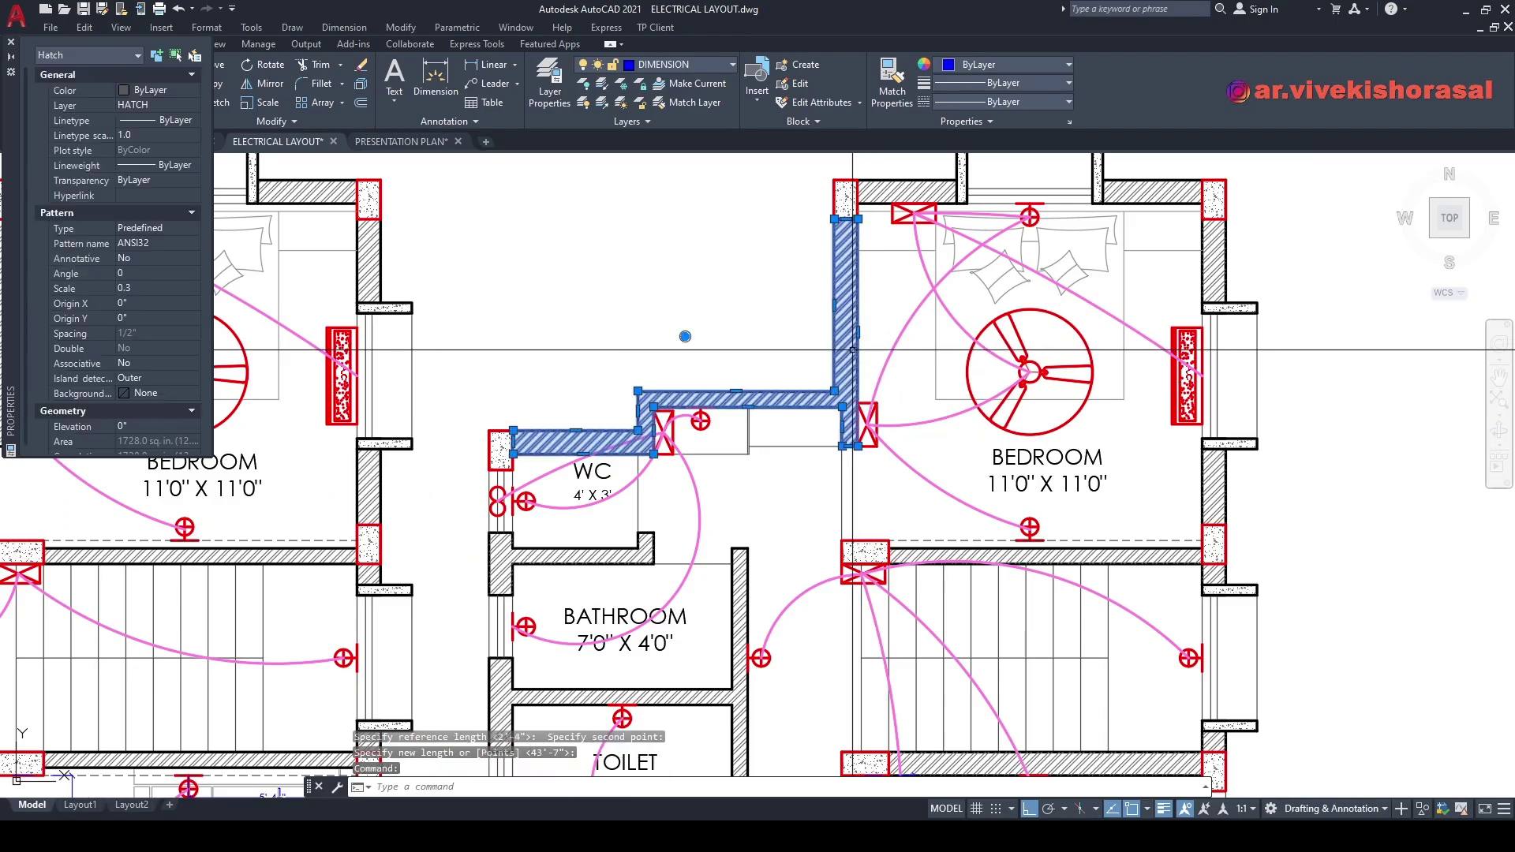
type("dr")
key("Return")
key("Return")
- Erase the solid fill behind the legend table's heading
scroll(858, 351, "down", 8)
middle_click_drag(1242, 442, 1015, 436)
type("m")
key("Return")
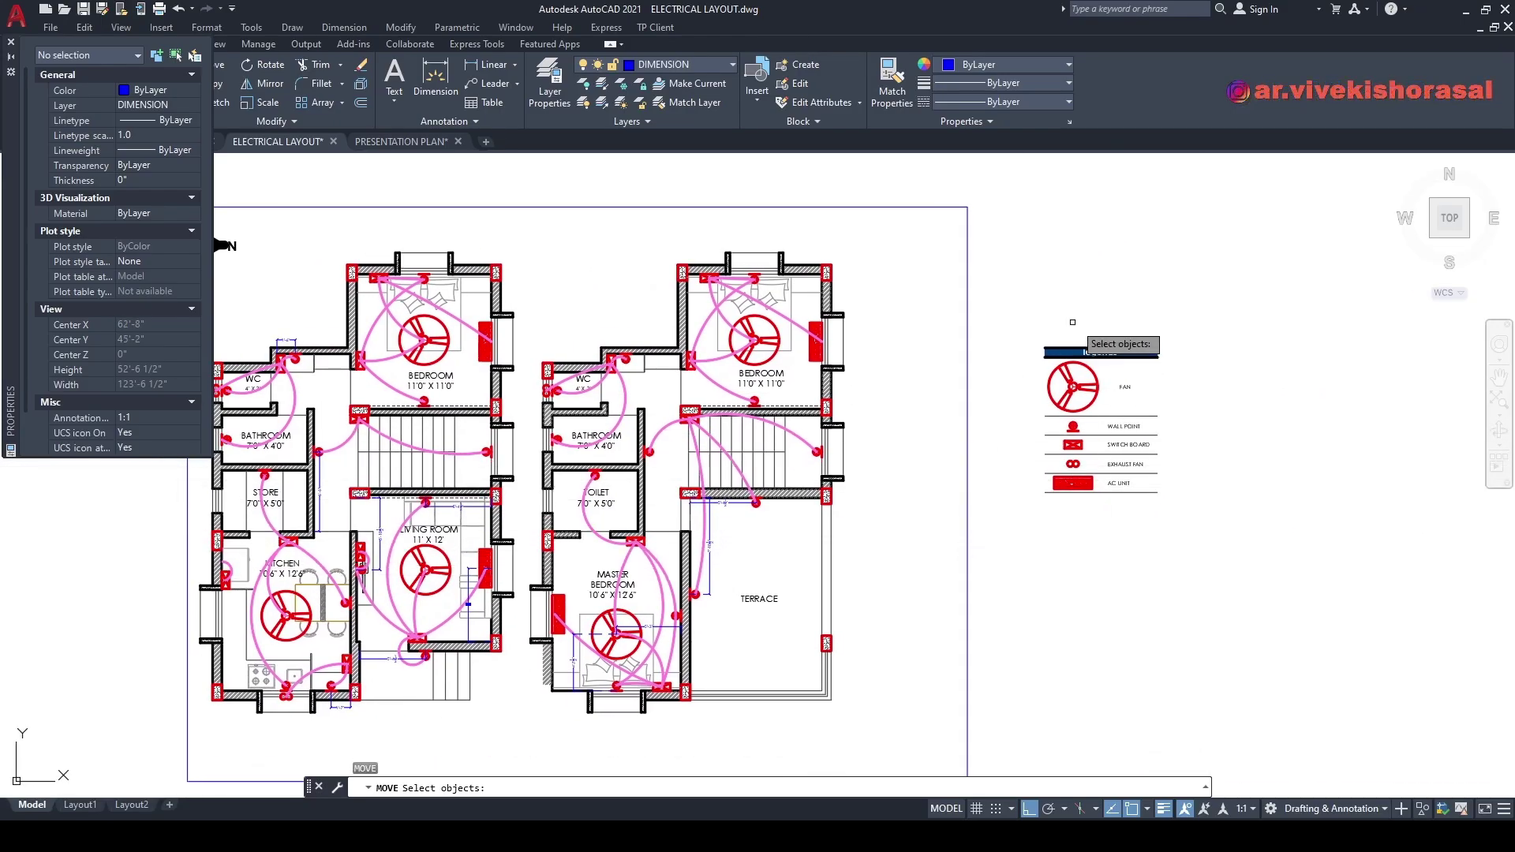
key("Escape")
scroll(1118, 342, "up", 6)
left_click(1115, 349)
type("e")
key("Return")
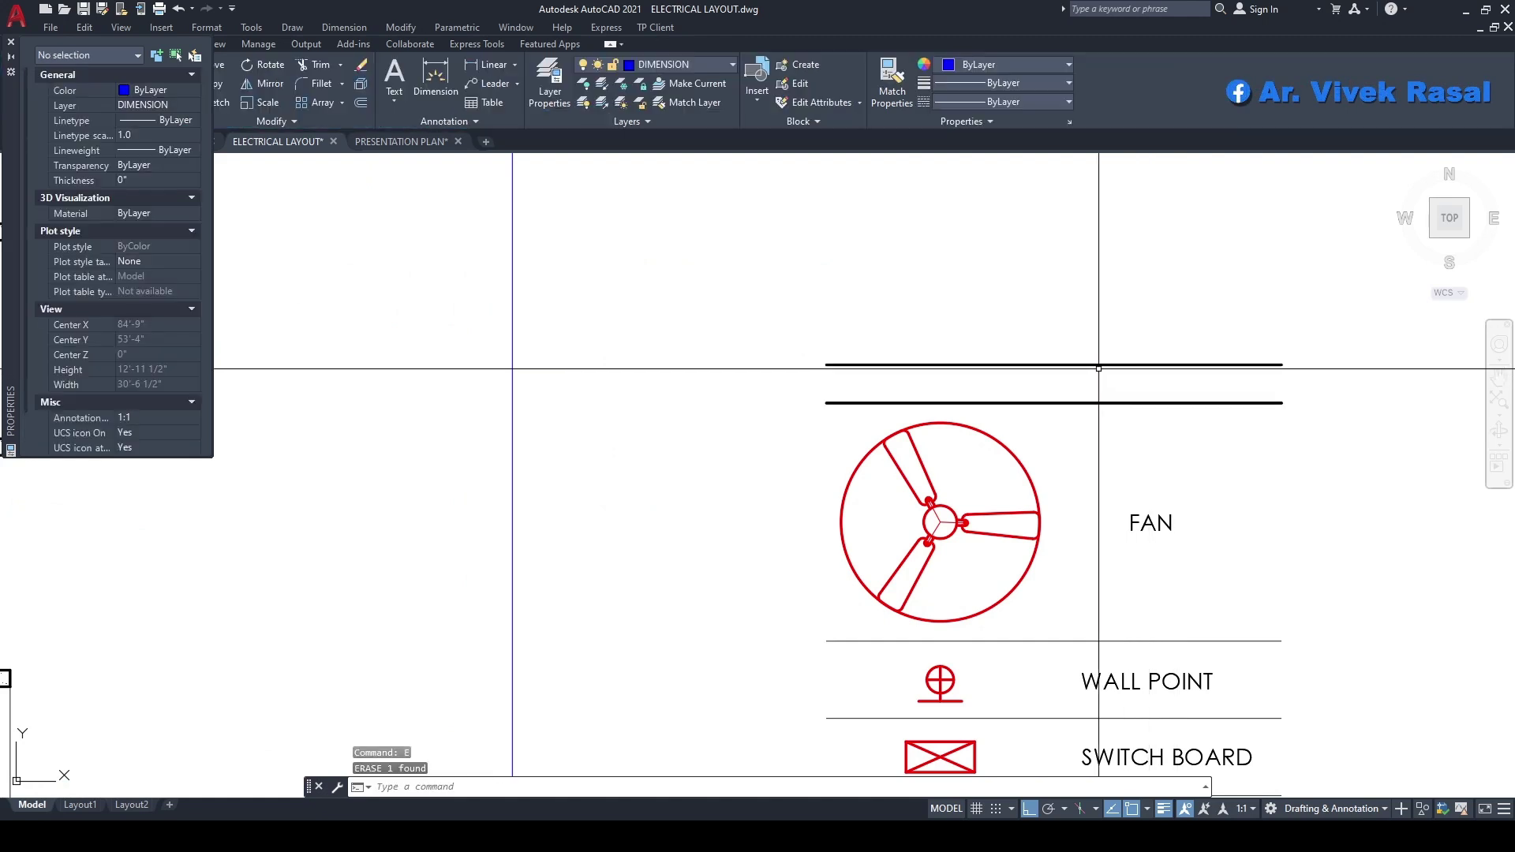
- Change the colour of the "legends" heading text to ByLayer
double_click(1083, 387)
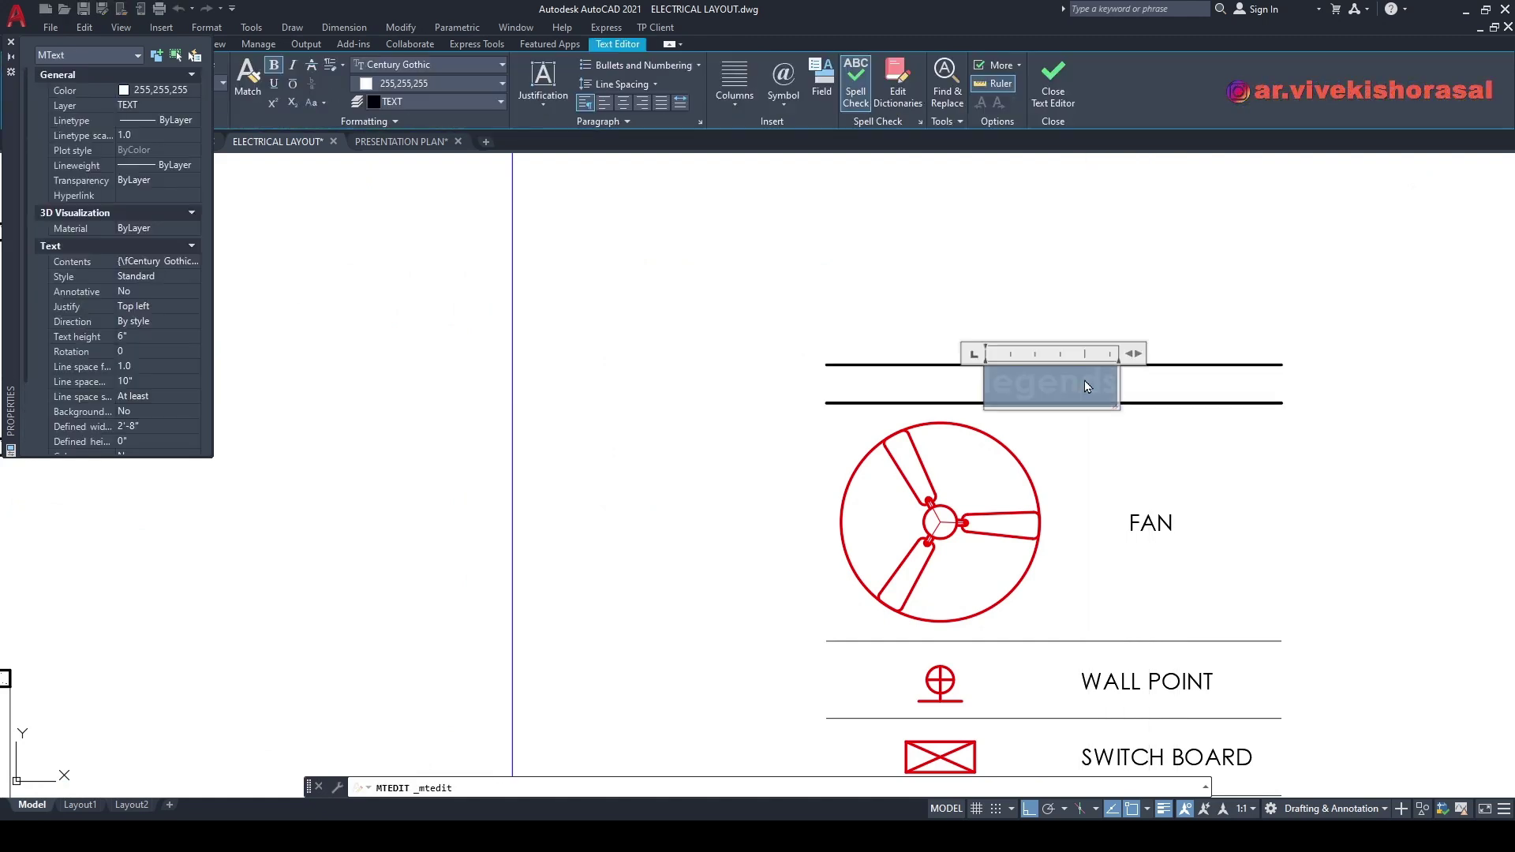
left_click(439, 85)
left_click(418, 104)
left_click(706, 256)
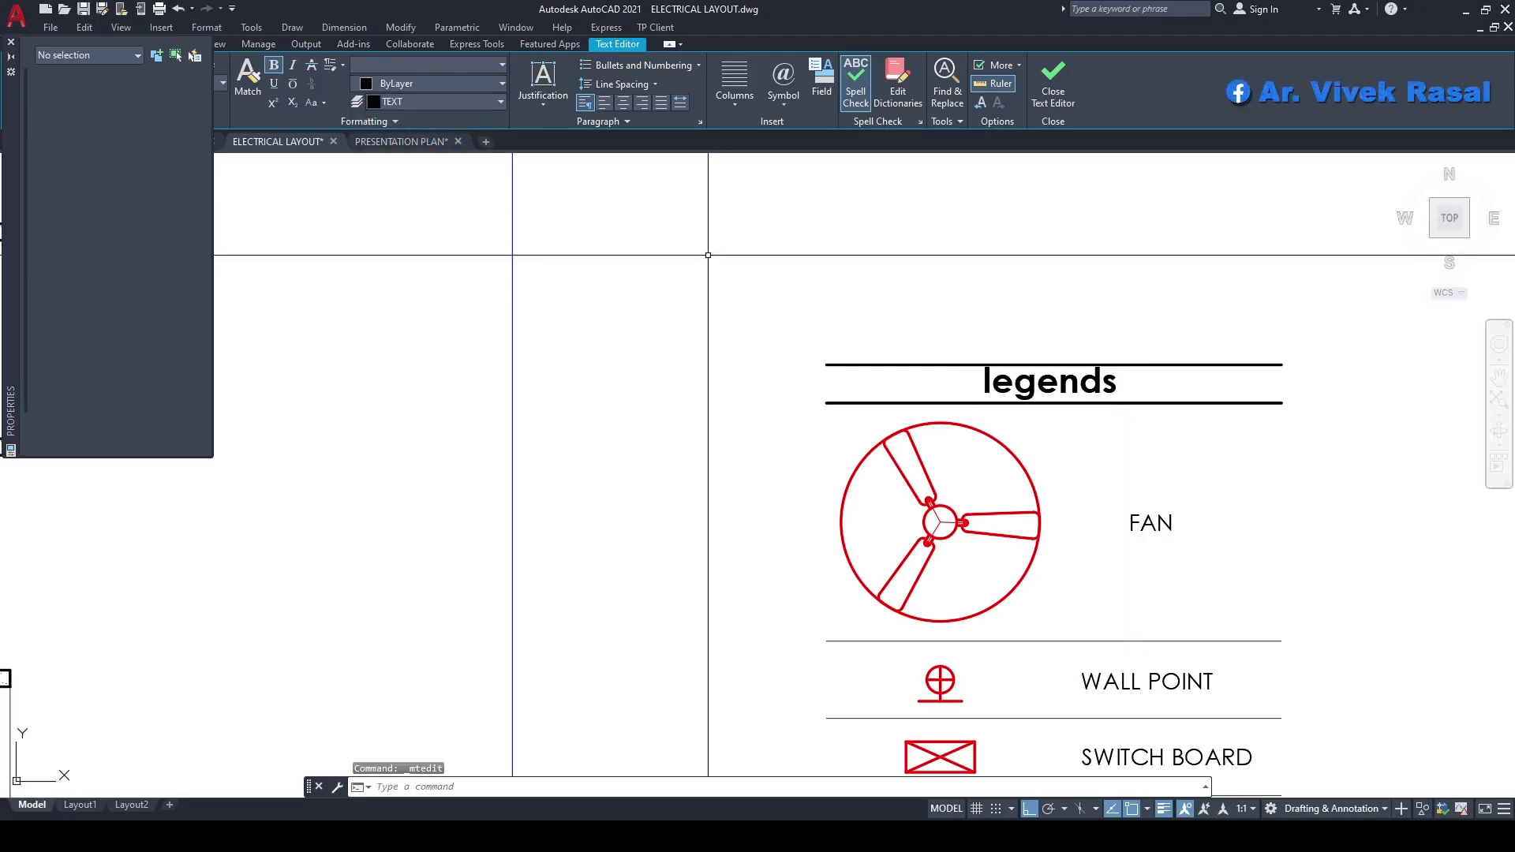
scroll(751, 285, "down", 2)
left_click(829, 339)
scroll(804, 303, "down", 3)
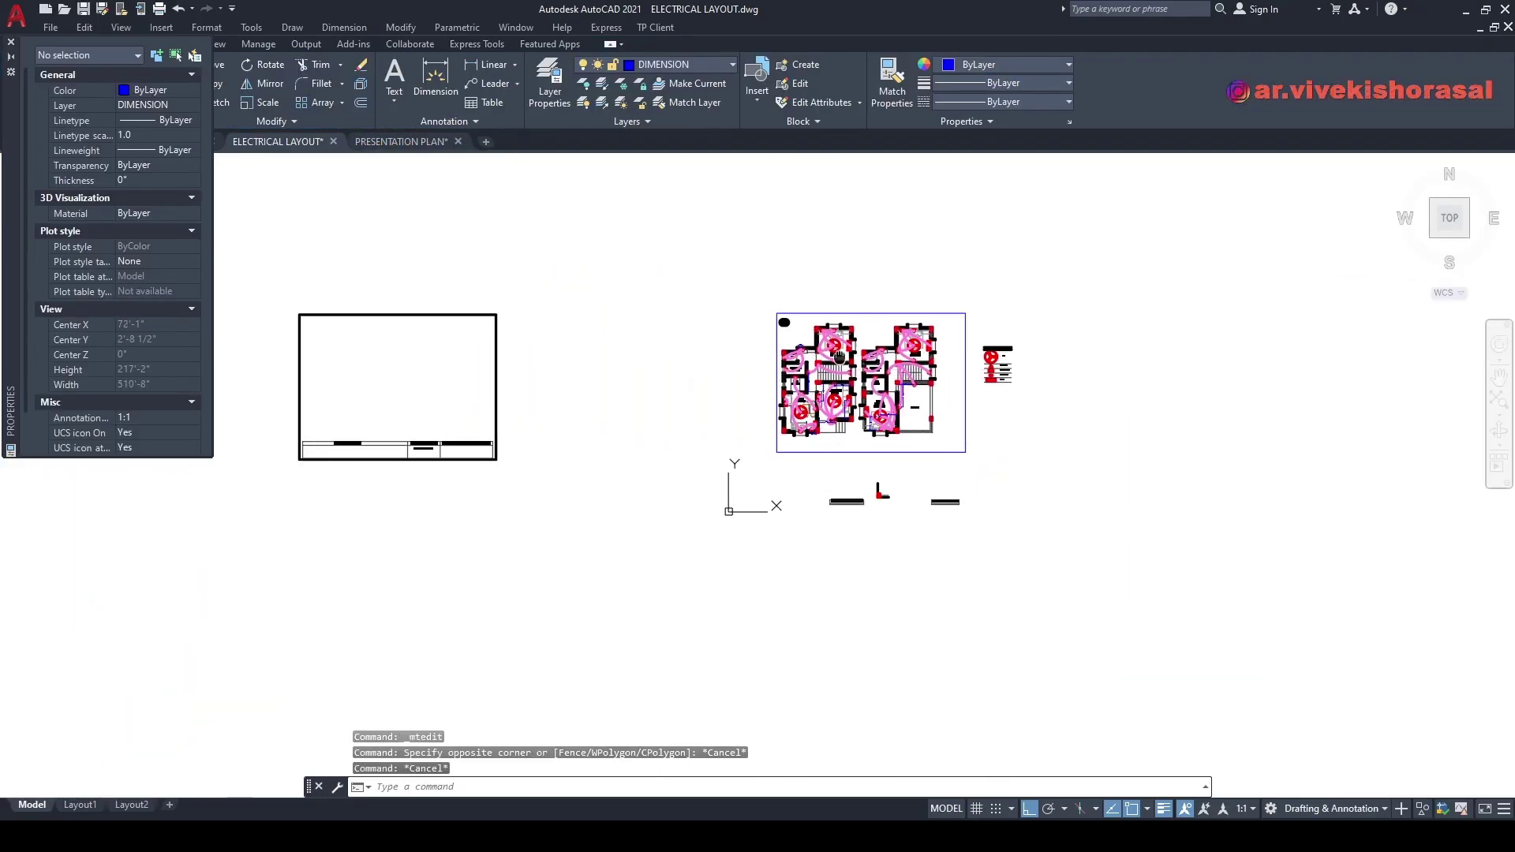
- Put the rectangle enclosing both floor plans on layer 0 and close the properties palette
scroll(960, 436, "up", 3)
scroll(1064, 486, "up", 2)
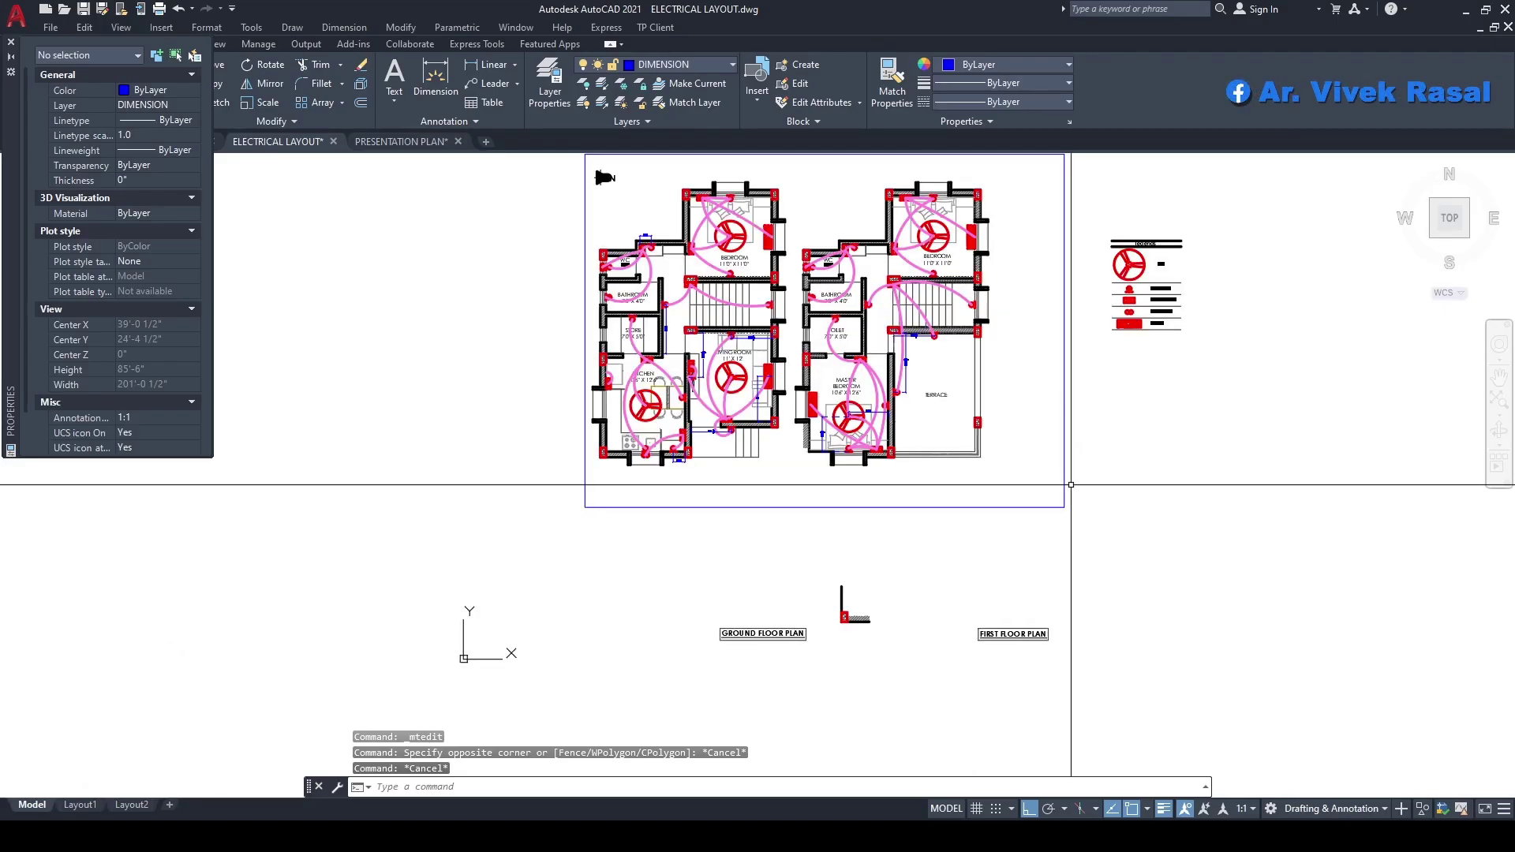
left_click(1065, 486)
left_click(678, 64)
left_click(656, 80)
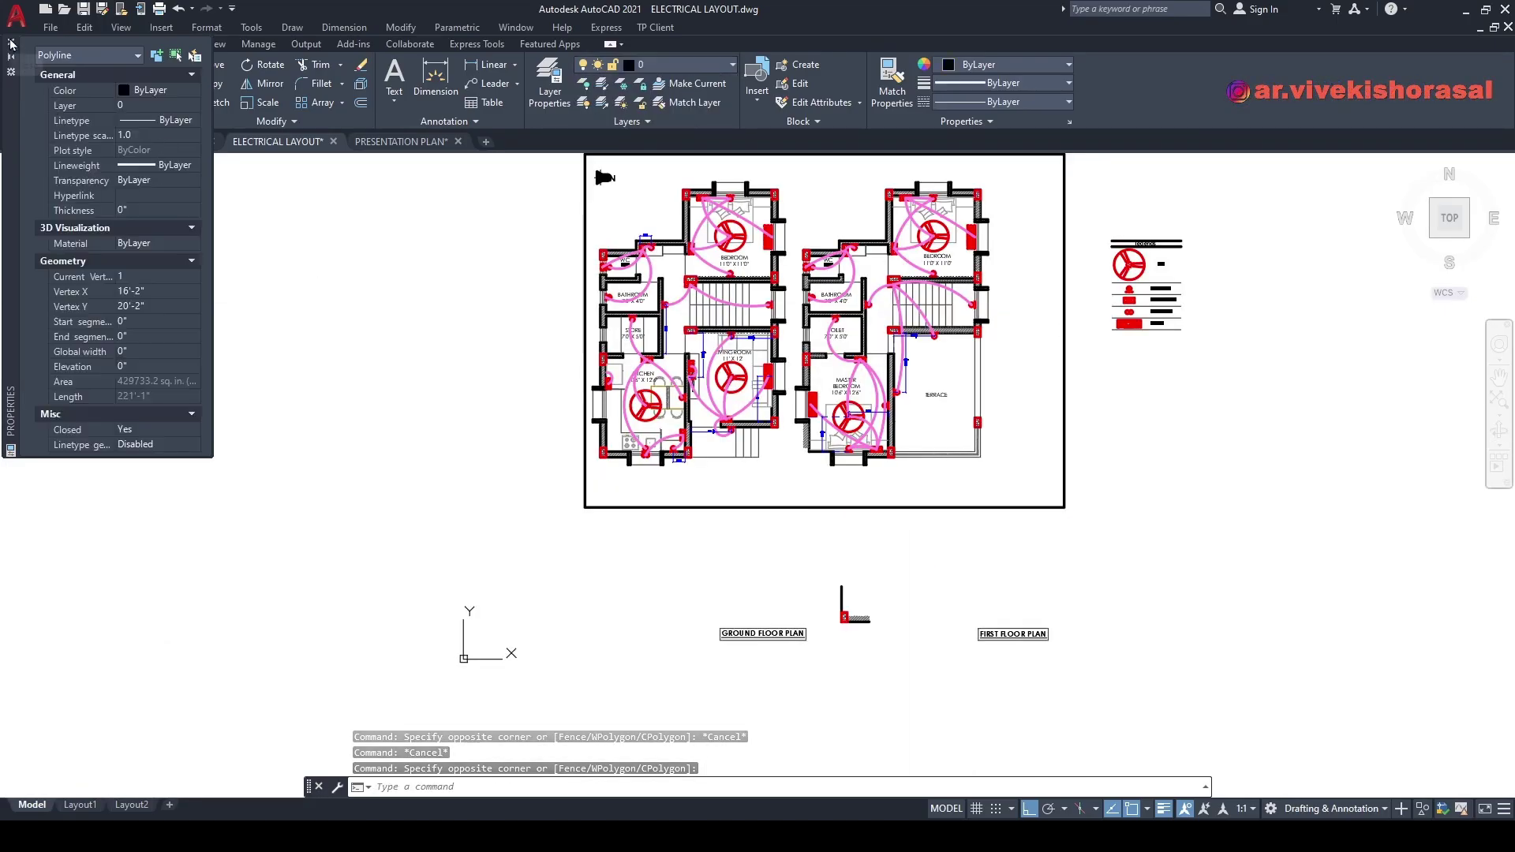
key("Escape")
key("Escape")
key("Escape")
- Move the stray column and wall corner pieces from between the titles to the lower-left corner of the first floor master bedroom
scroll(805, 474, "down", 3)
scroll(896, 369, "up", 5)
scroll(832, 567, "down", 5)
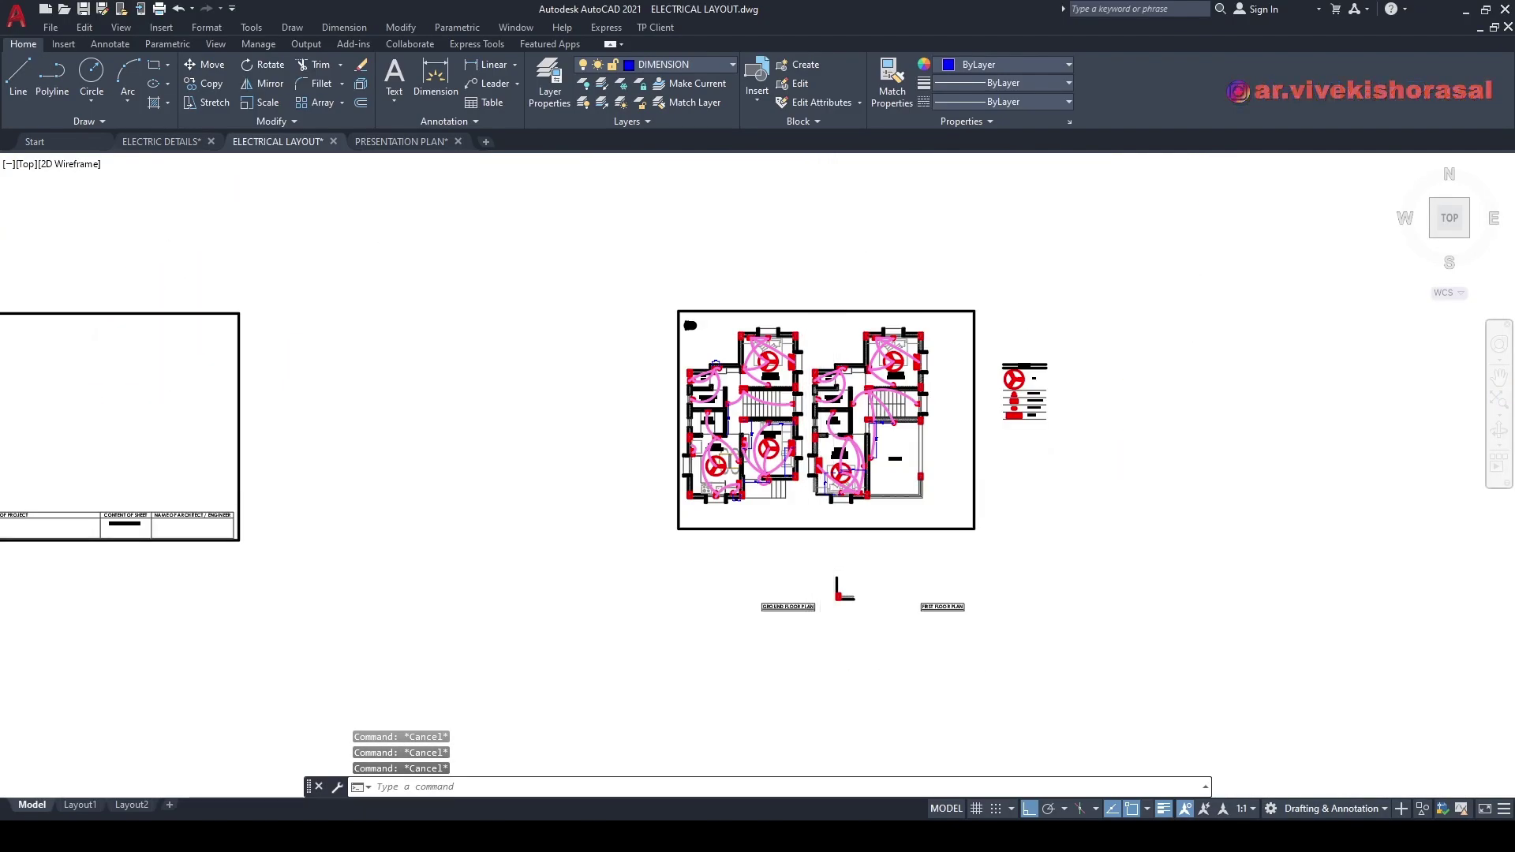
scroll(832, 568, "up", 5)
left_click(798, 458)
left_click(908, 580)
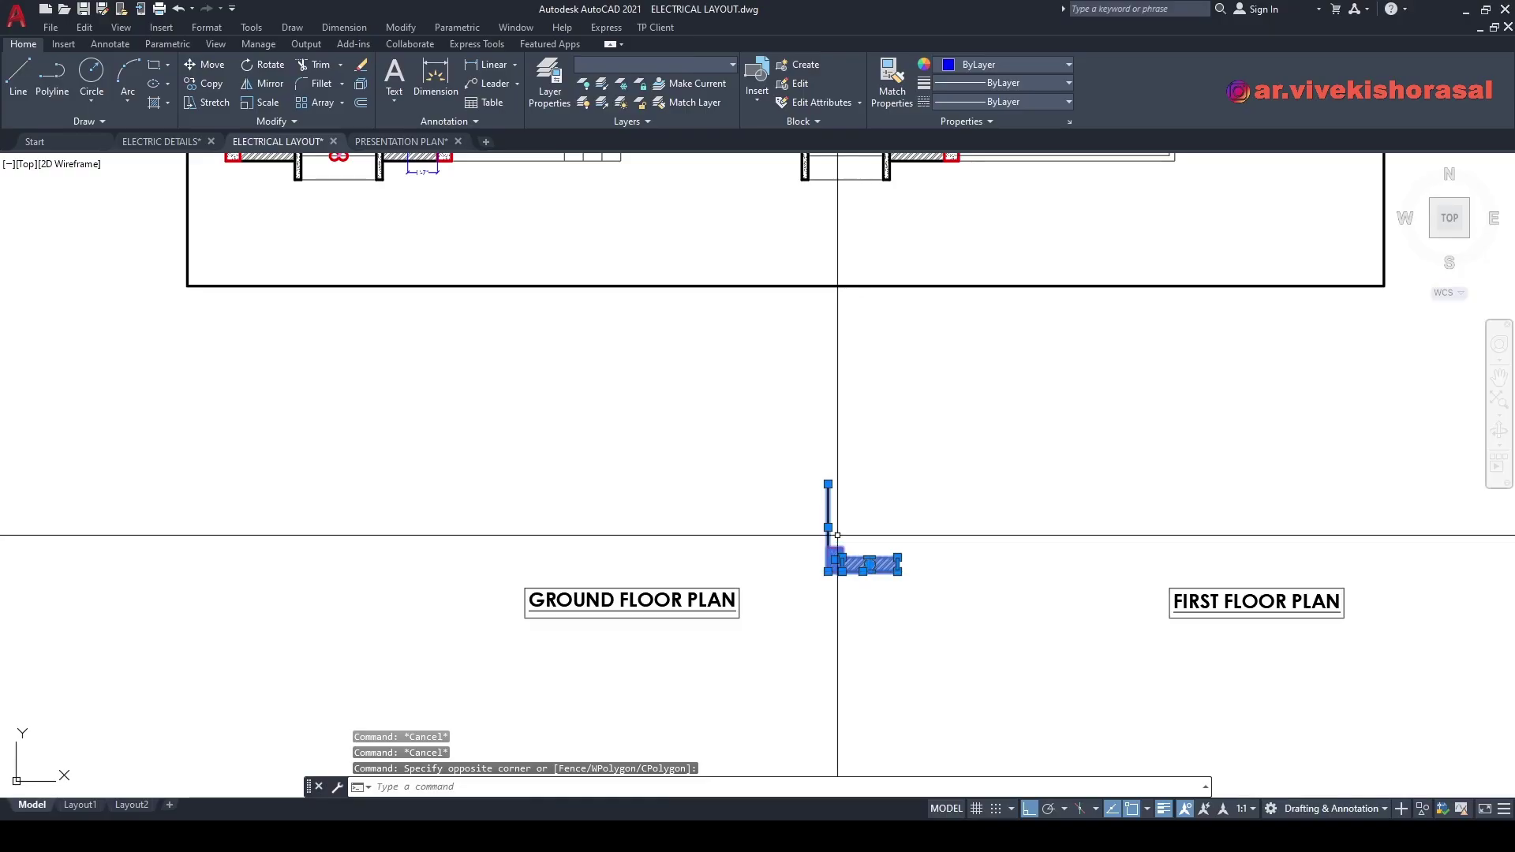
scroll(837, 535, "down", 3)
type("m")
key("Return")
scroll(841, 528, "up", 6)
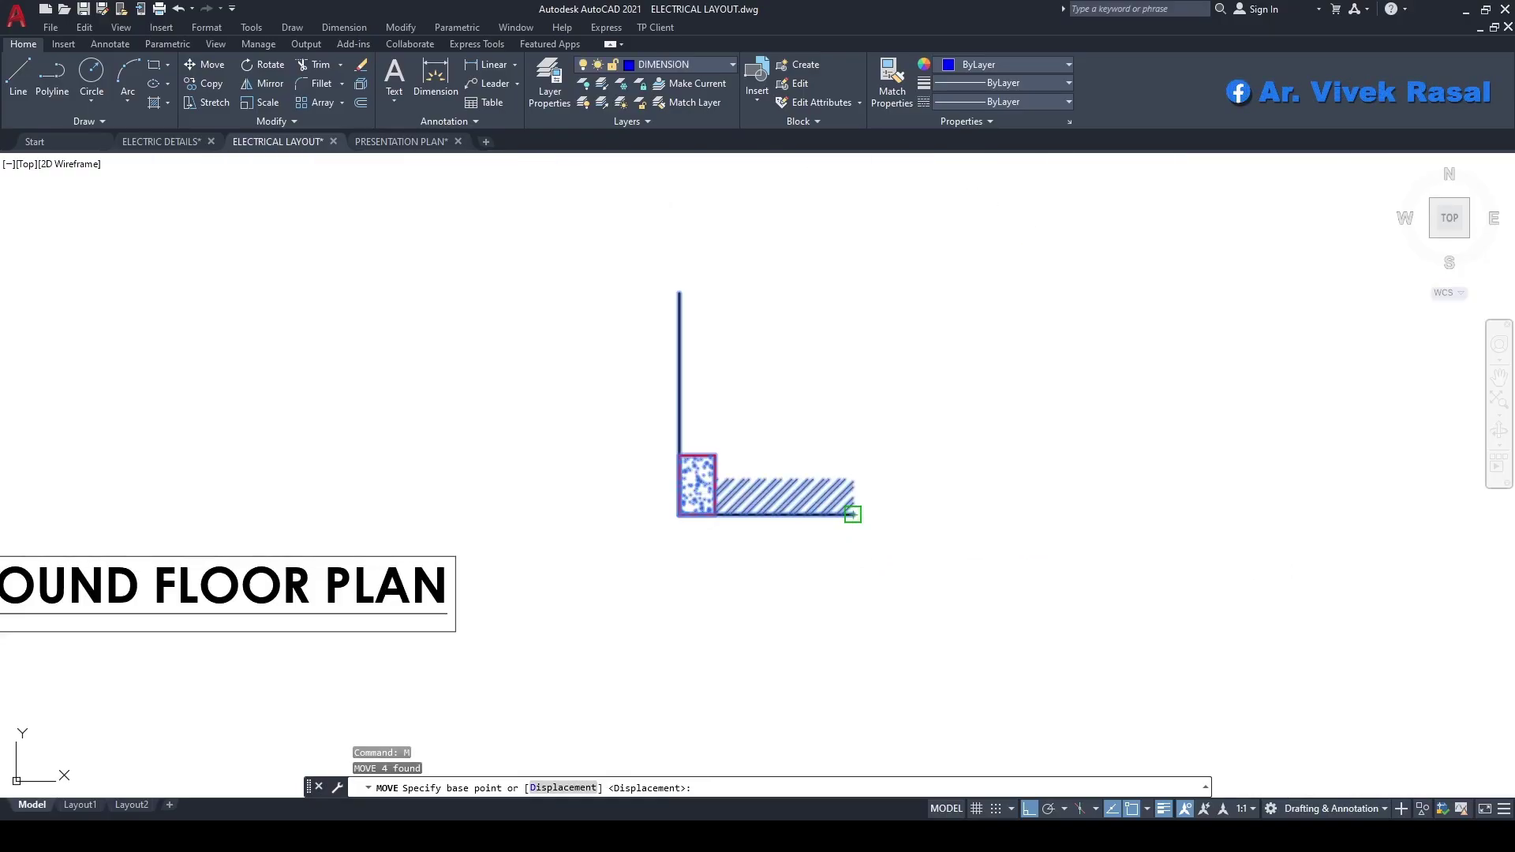
left_click(853, 513)
scroll(856, 529, "down", 4)
scroll(923, 473, "up", 8)
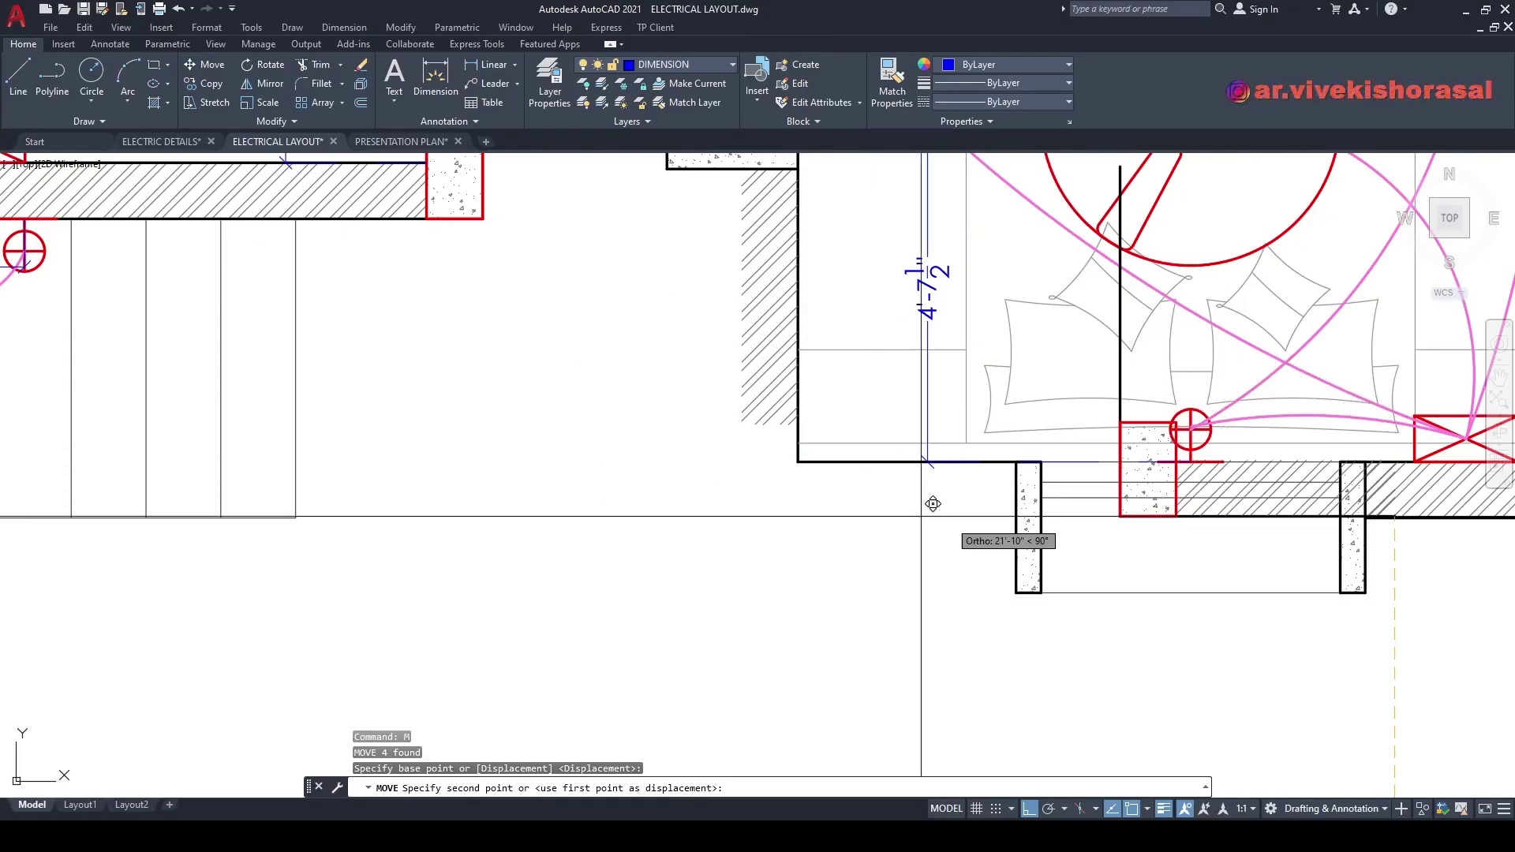
left_click(1016, 461)
- Move the same four corner pieces straight down by 9" to line up with the master bedroom's lower wall
key("Return")
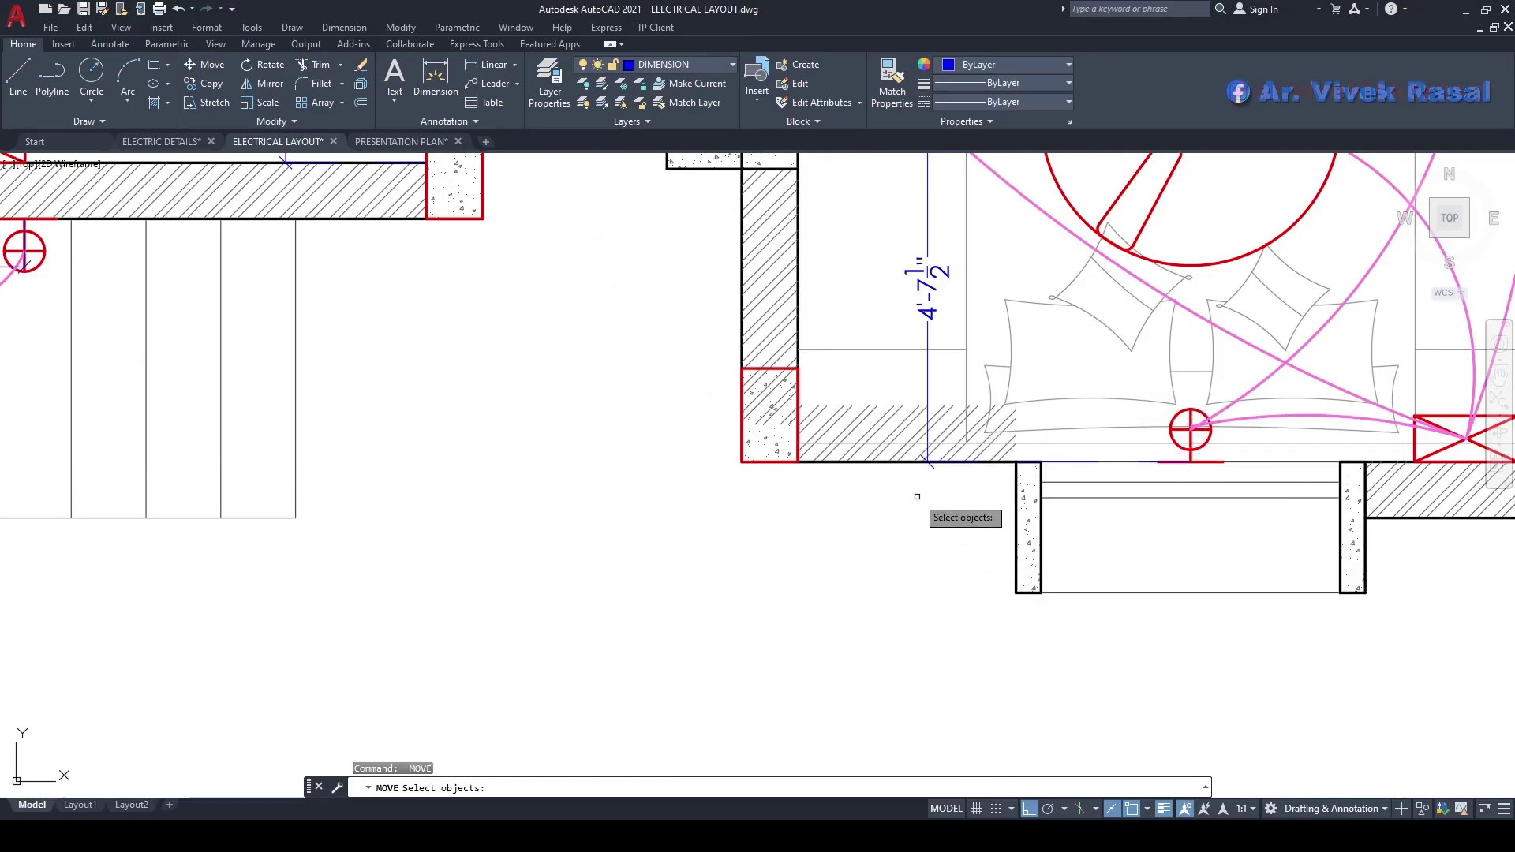
key("Return")
scroll(915, 497, "down", 2)
key("Return")
left_click(734, 400)
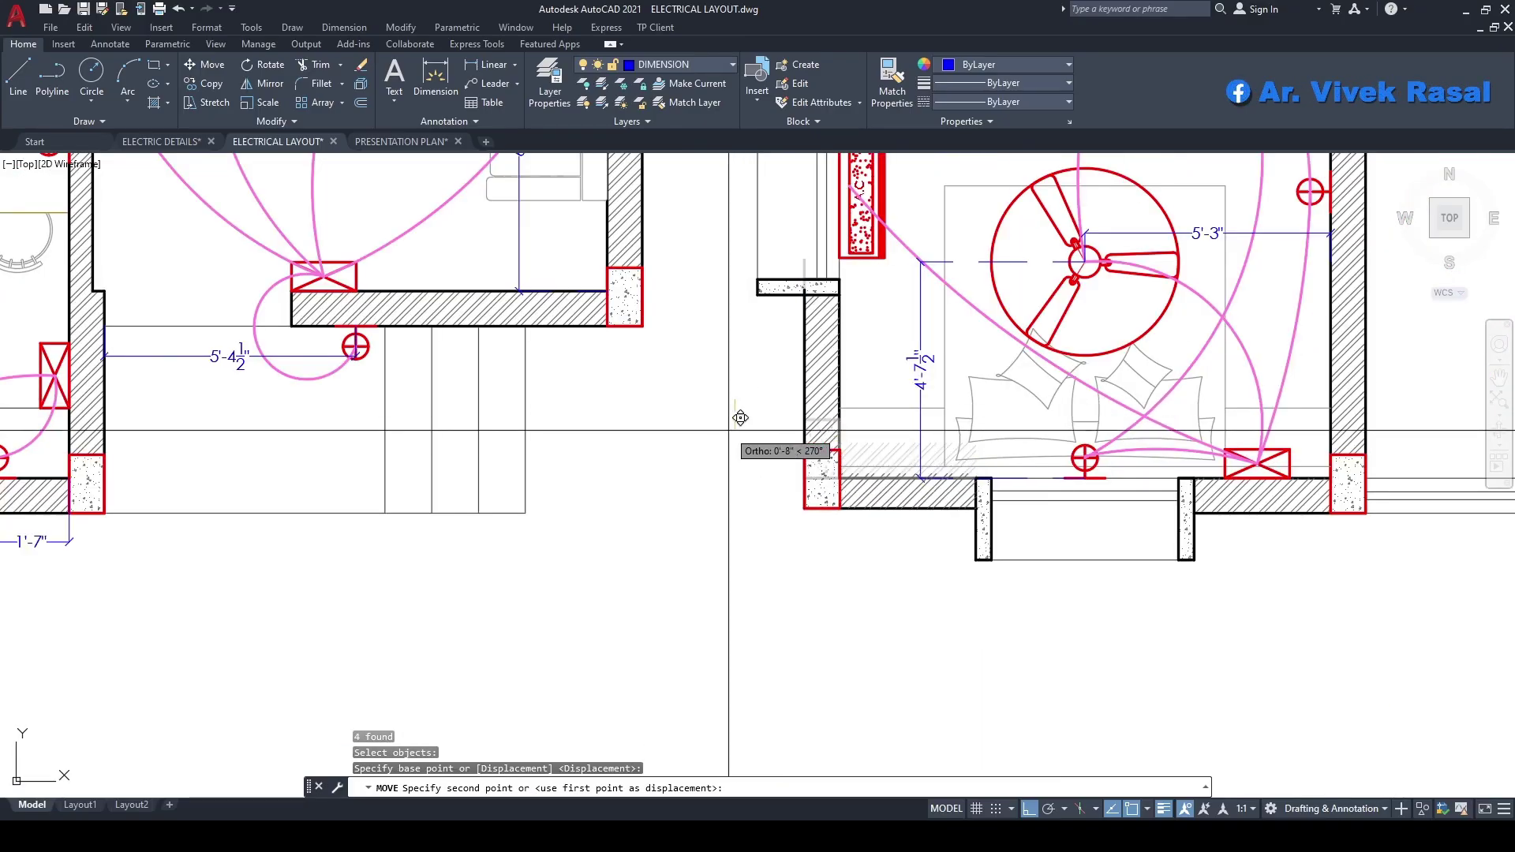
scroll(742, 413, "down", 5)
type("9")
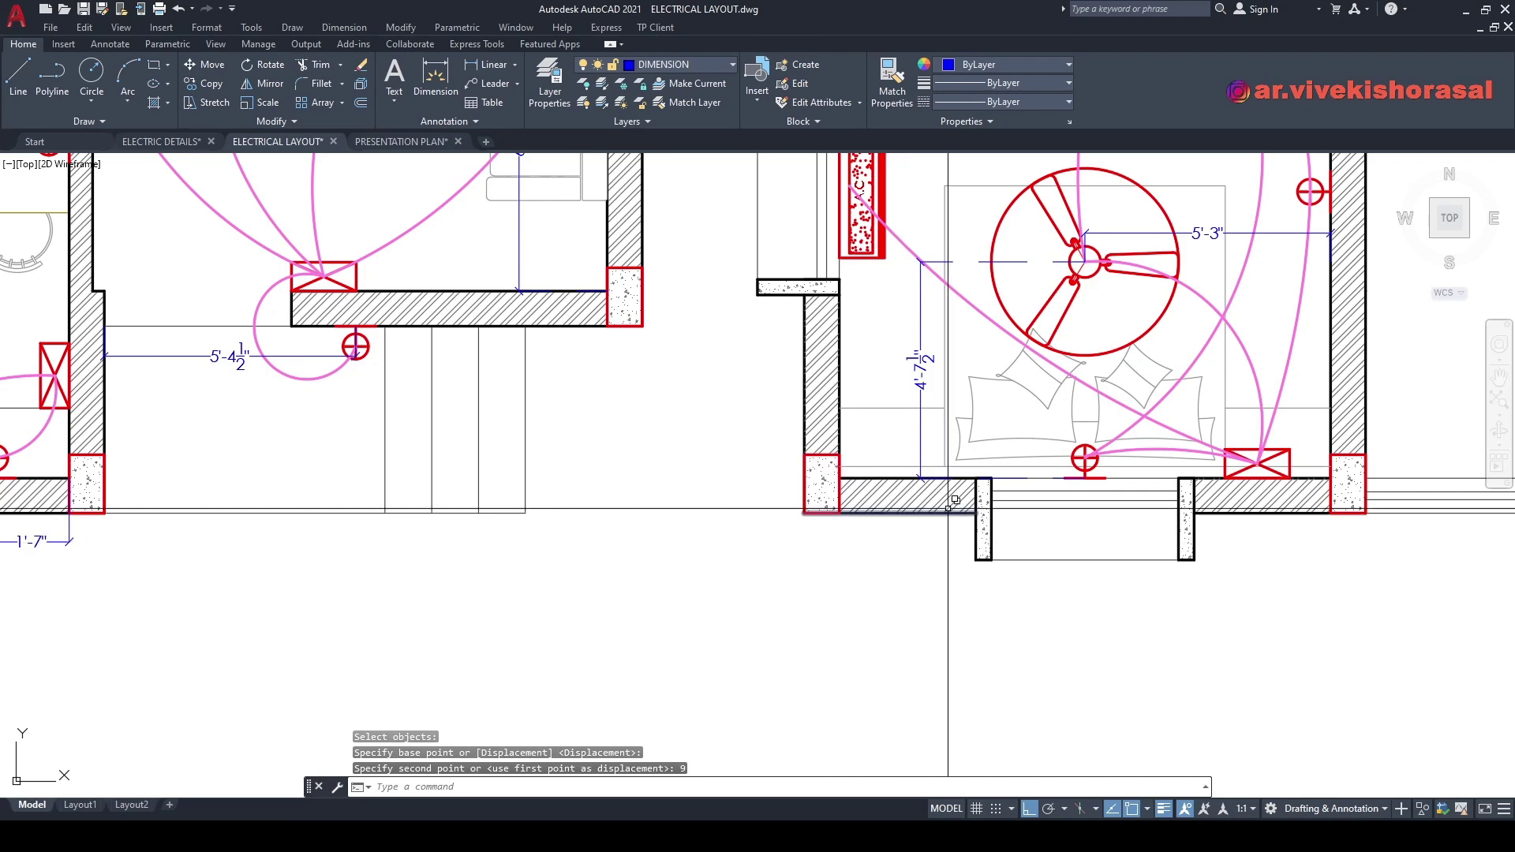
key("Return")
scroll(936, 534, "down", 2)
mouse_move(982, 464)
middle_mouse_down()
mouse_move(916, 520)
mouse_move(913, 497)
middle_mouse_up()
scroll(915, 521, "down", 2)
middle_click_drag(614, 451, 1054, 436)
scroll(834, 445, "down", 2)
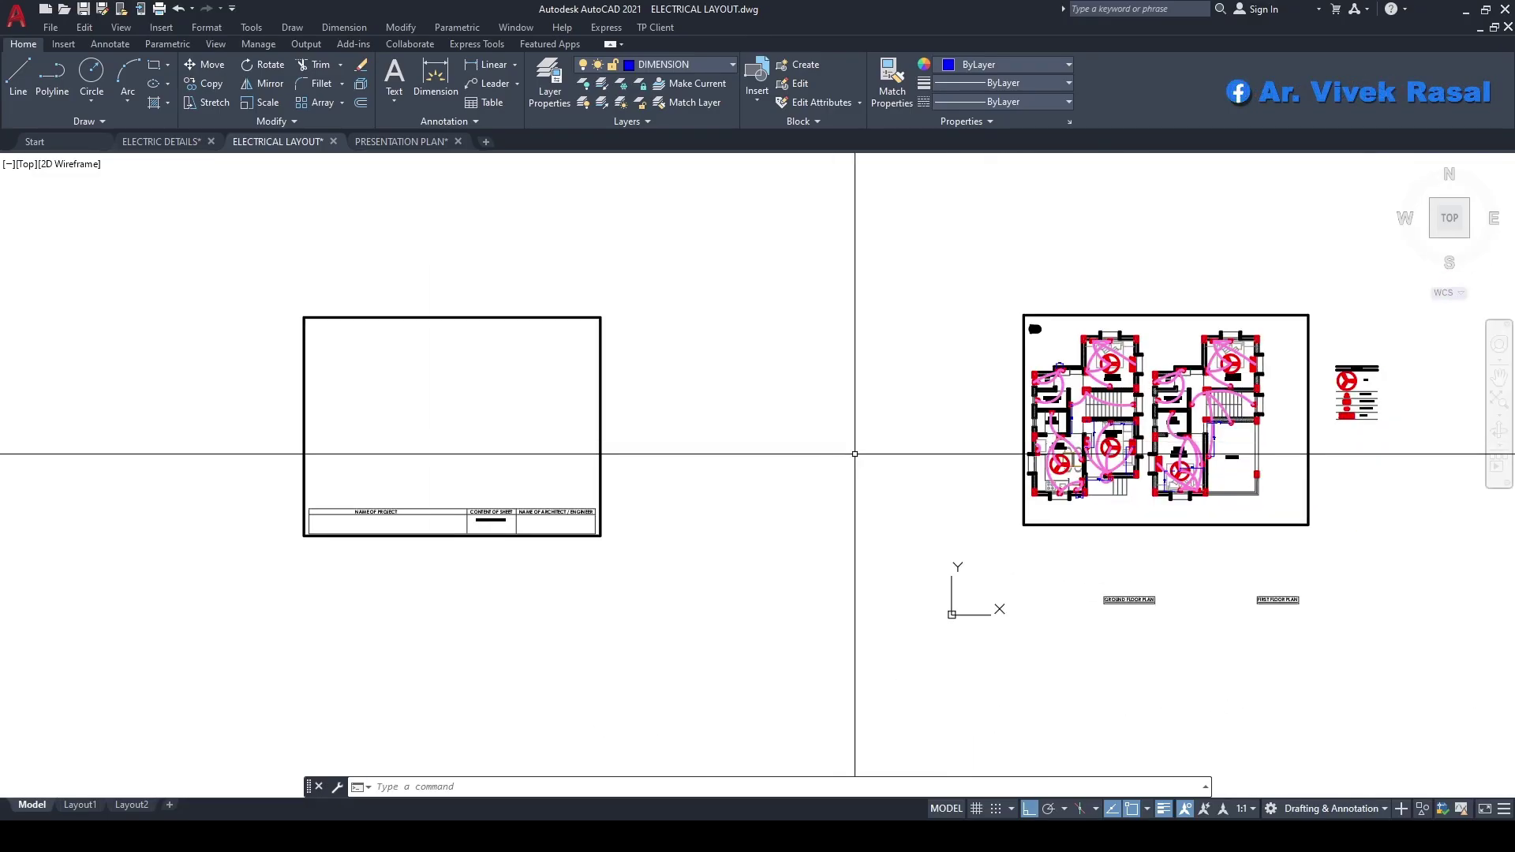
middle_click_drag(904, 394, 789, 396)
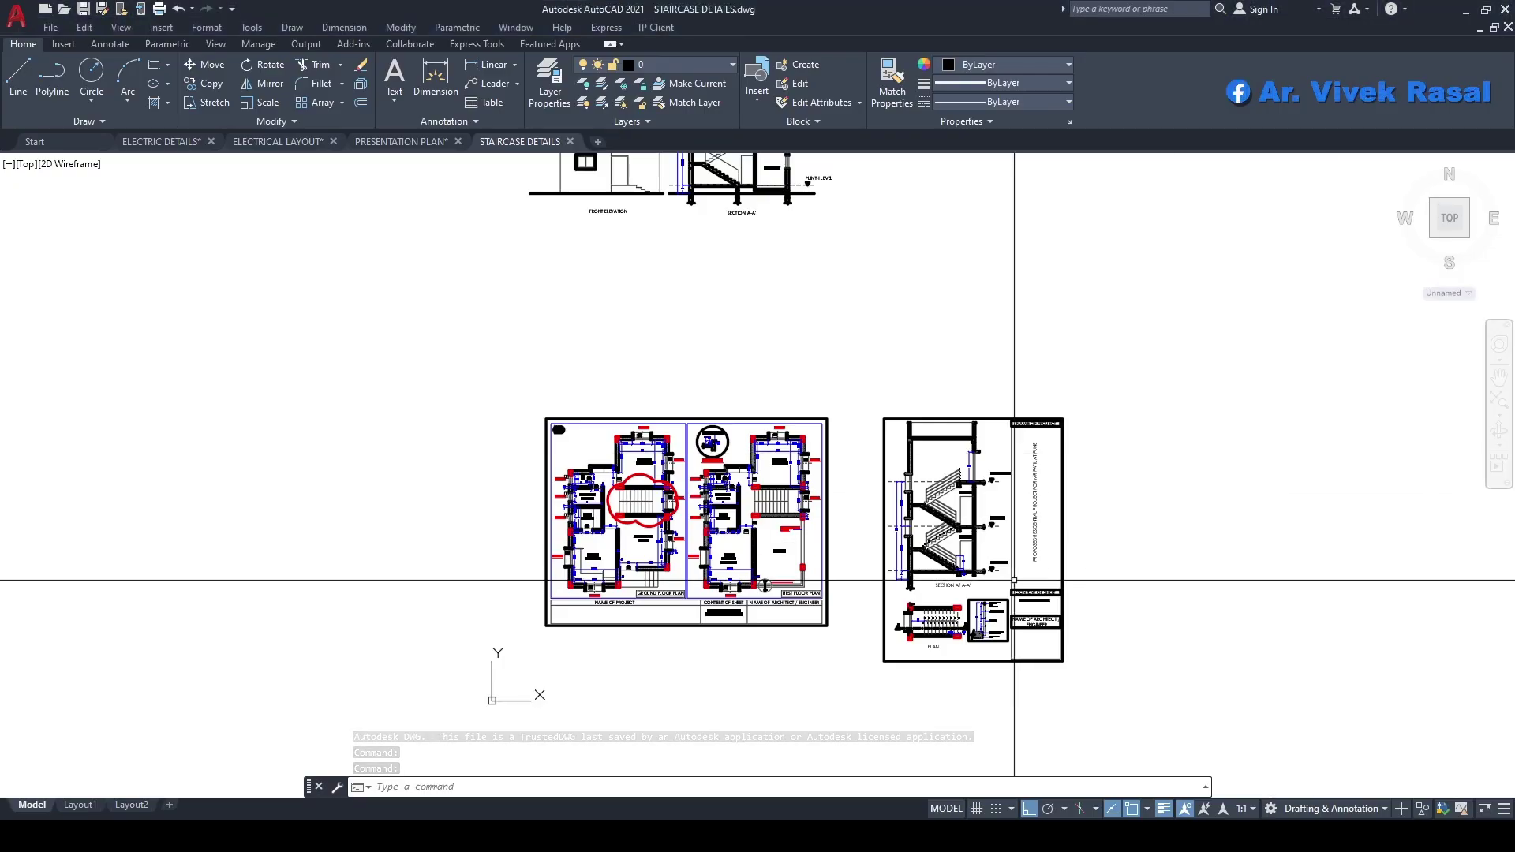
- Copy the staircase sheet's vertical title block with a base point near its lower-right corner, and return to the ELECTRICAL LAYOUT drawing
scroll(1054, 493, "up", 4)
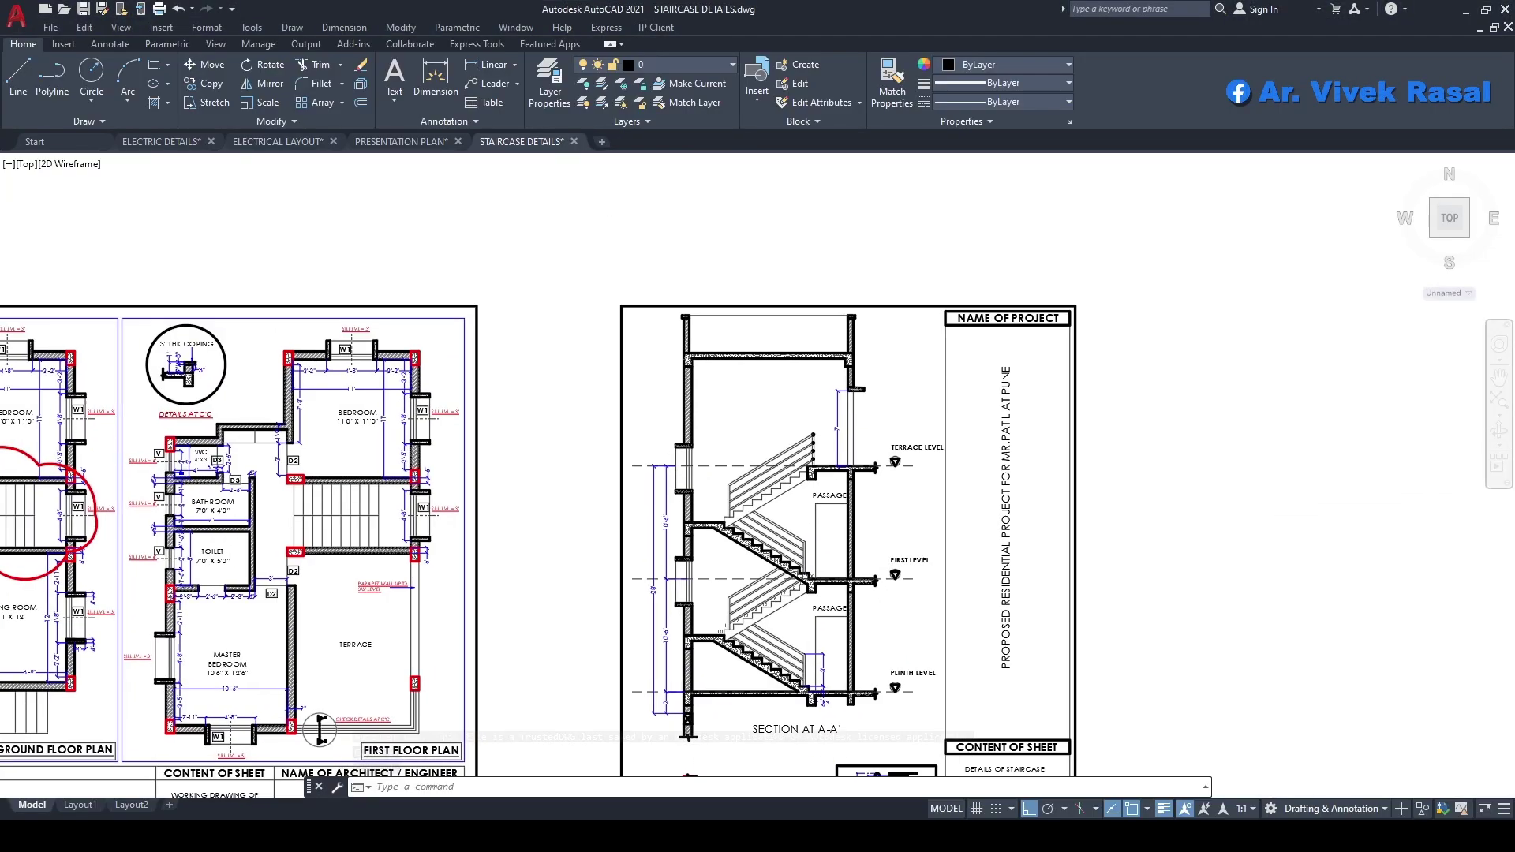
scroll(944, 263, "down", 4)
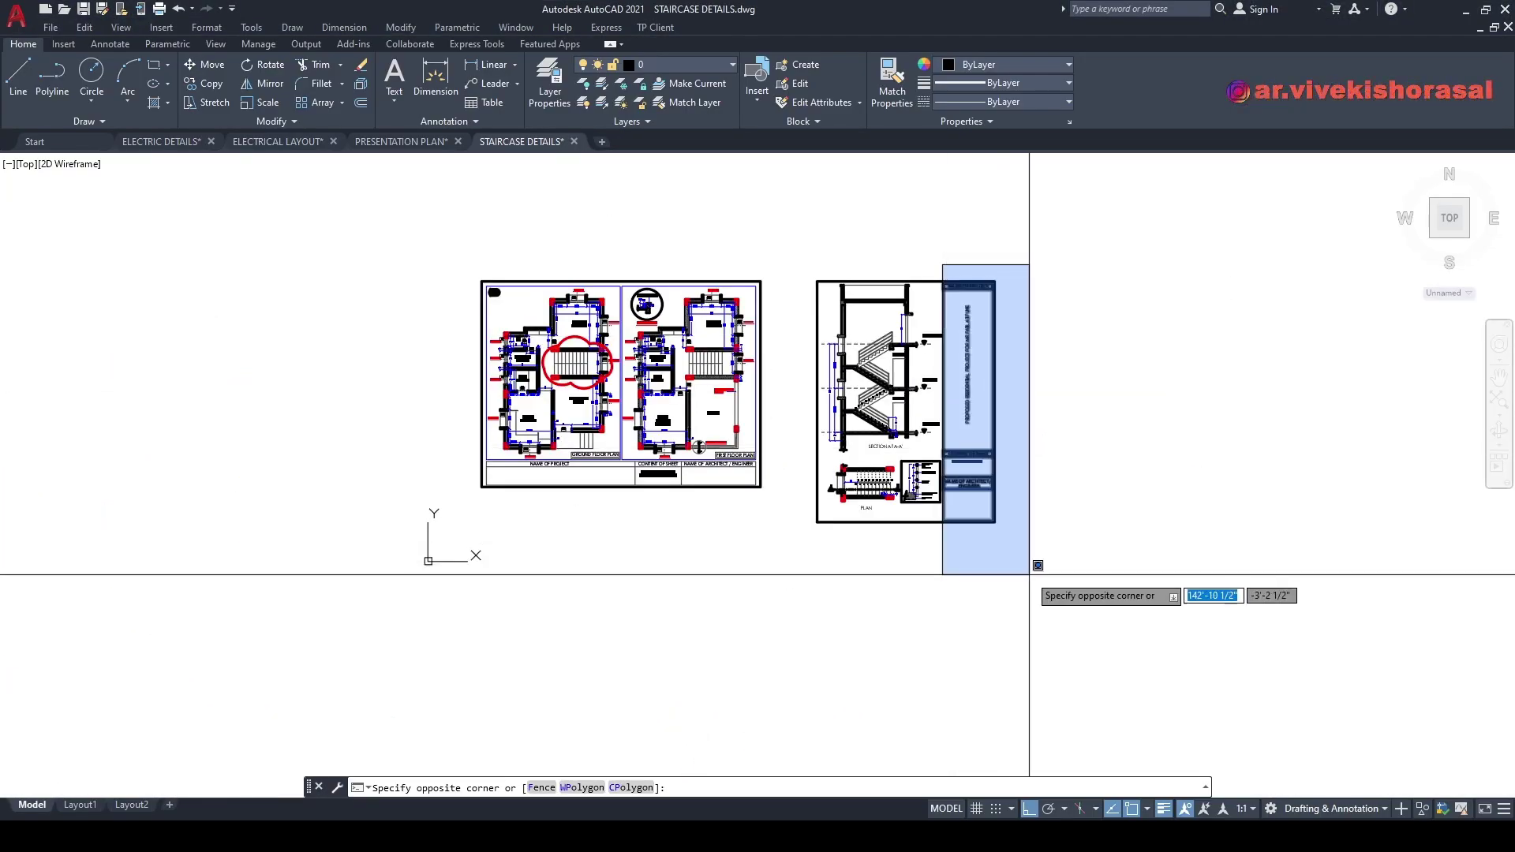
left_click(1026, 482)
right_click(979, 412)
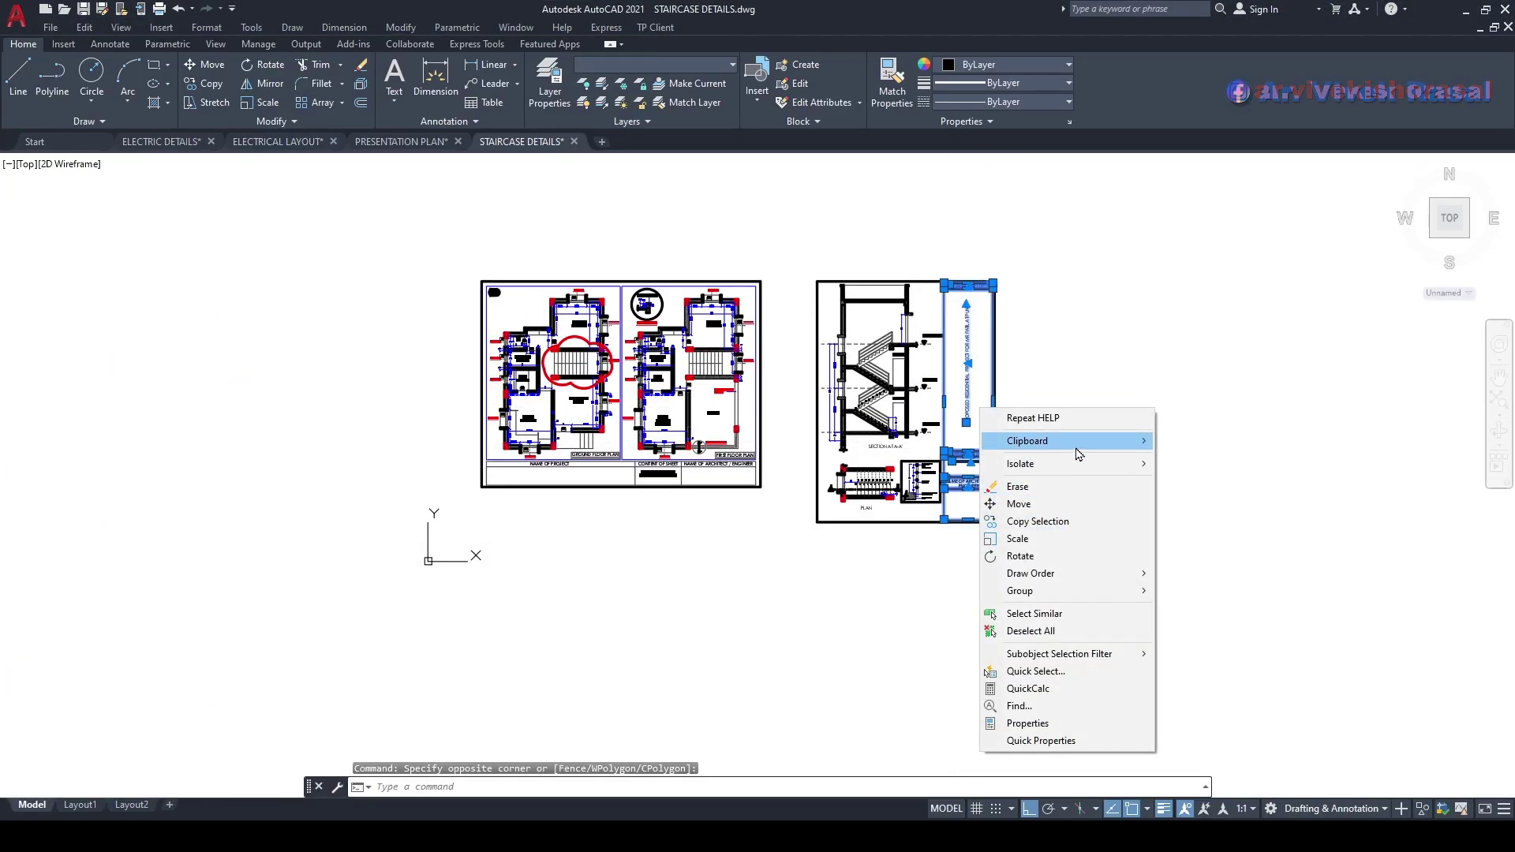
mouse_move(1074, 441)
left_click(1216, 475)
scroll(1073, 526, "up", 4)
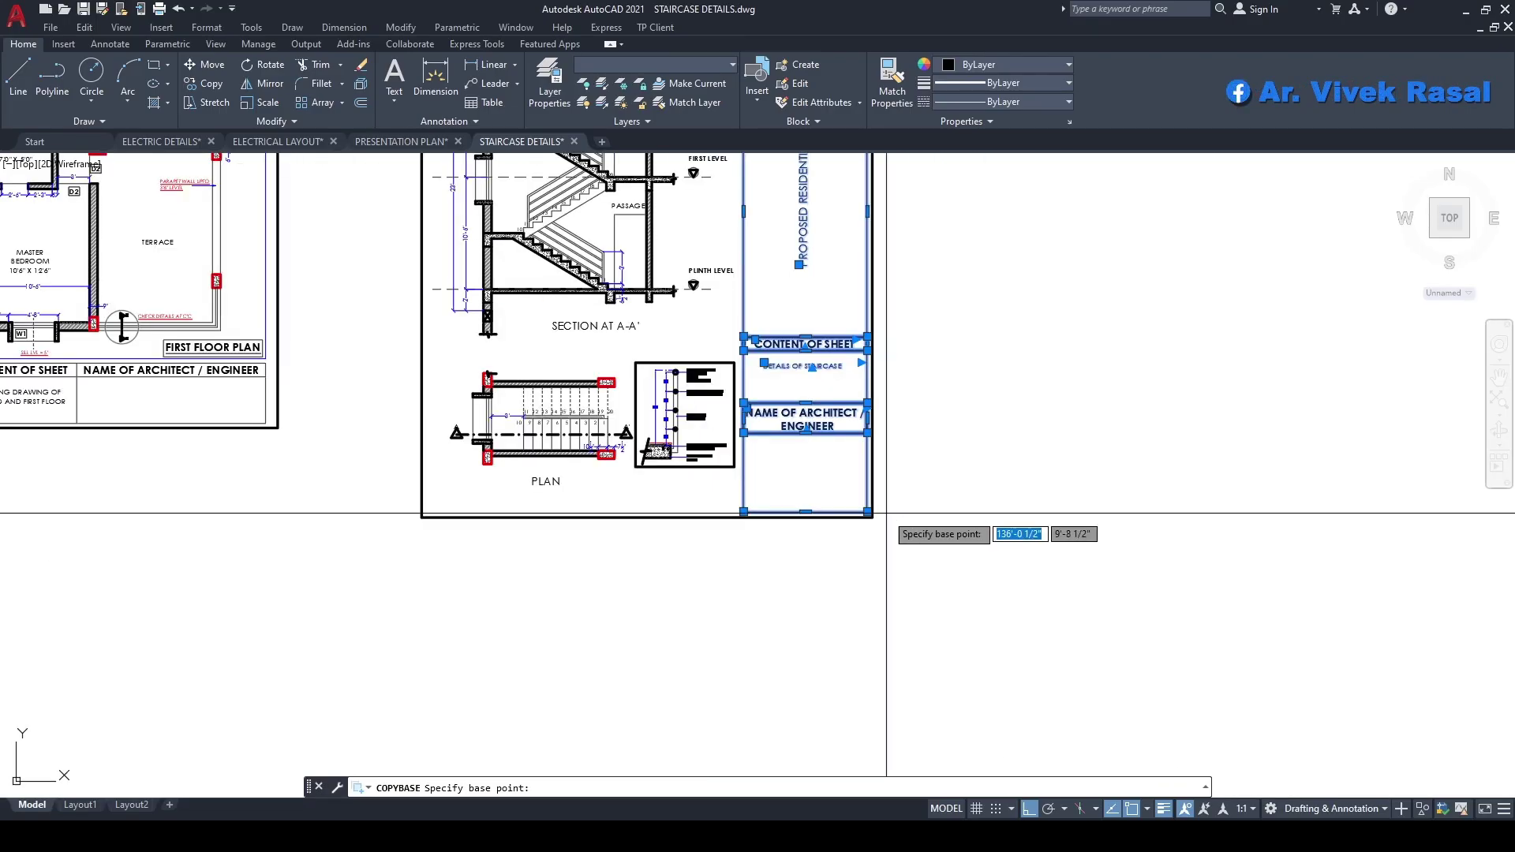
left_click(940, 542)
key("ctrl+Tab")
key("ctrl+Tab")
key("ctrl+Tab")
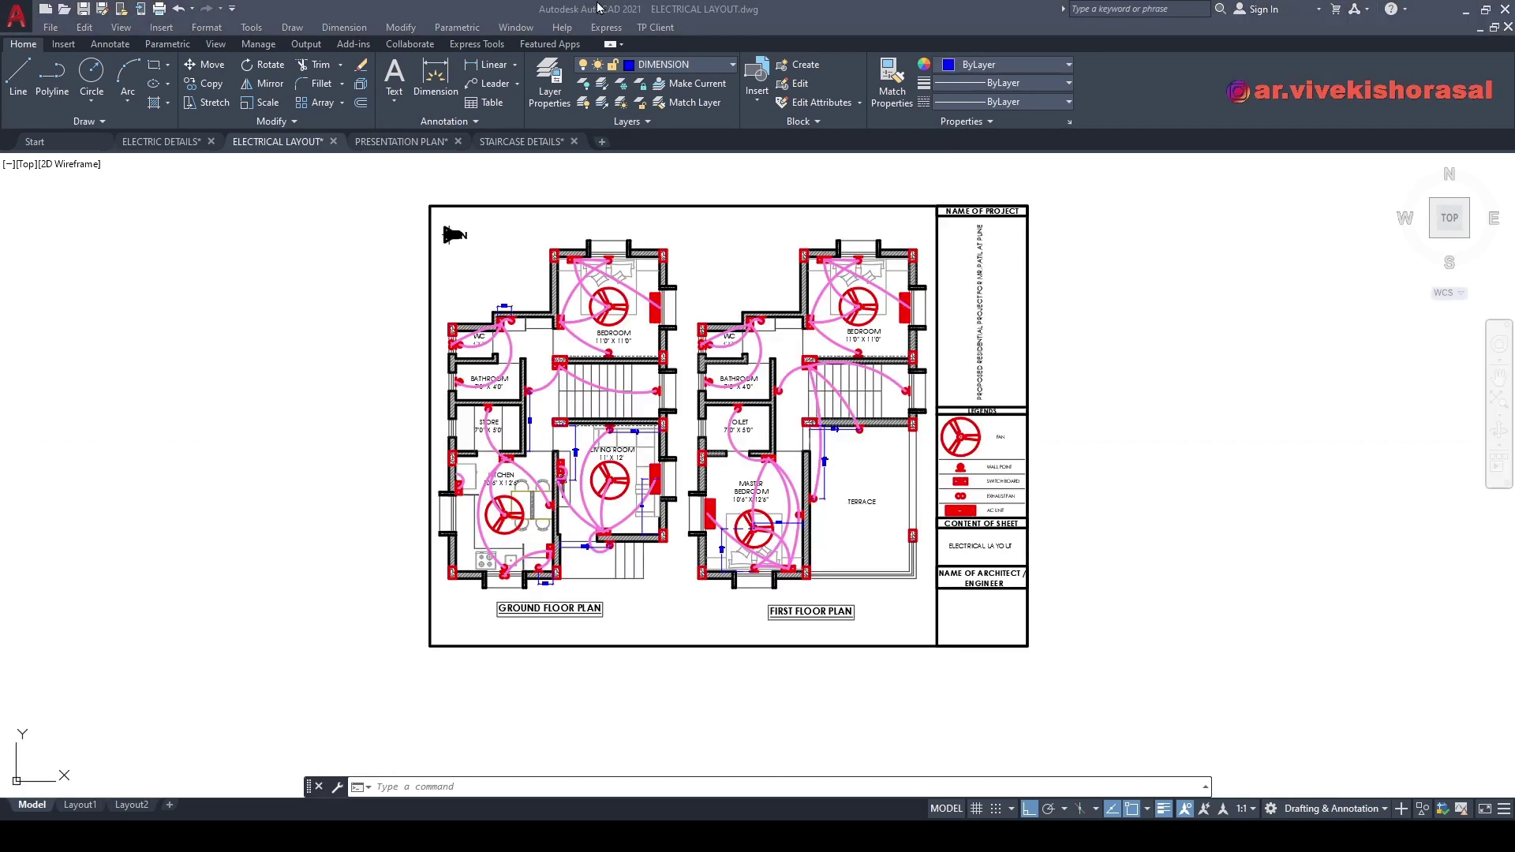
- Examine the finished sheet, including its title block, legend, both floor plans and the switch board and wiring in the bedroom
scroll(946, 370, "up", 4)
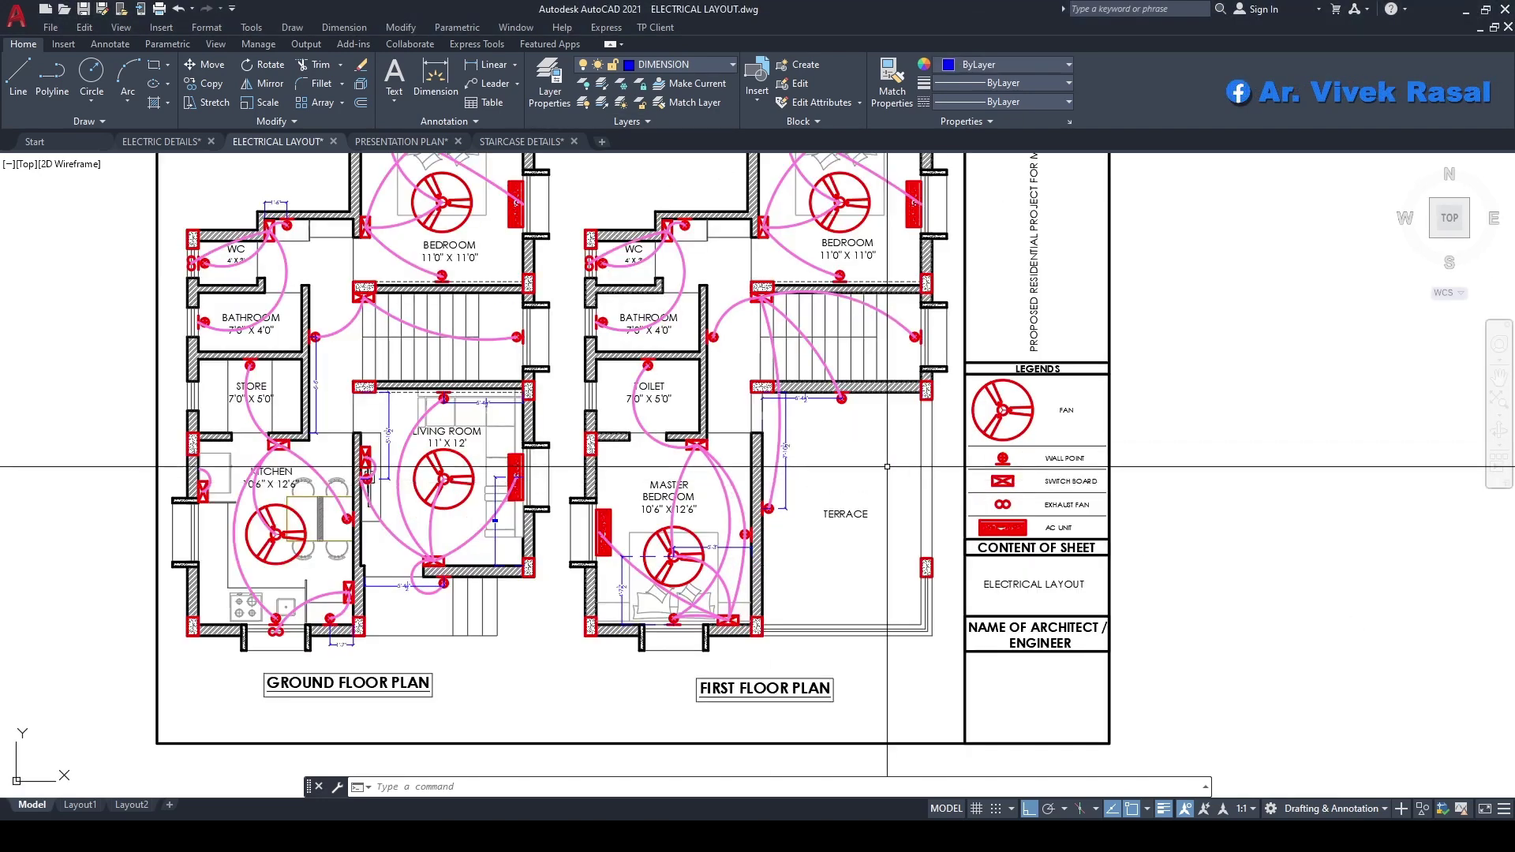
scroll(946, 370, "down", 3)
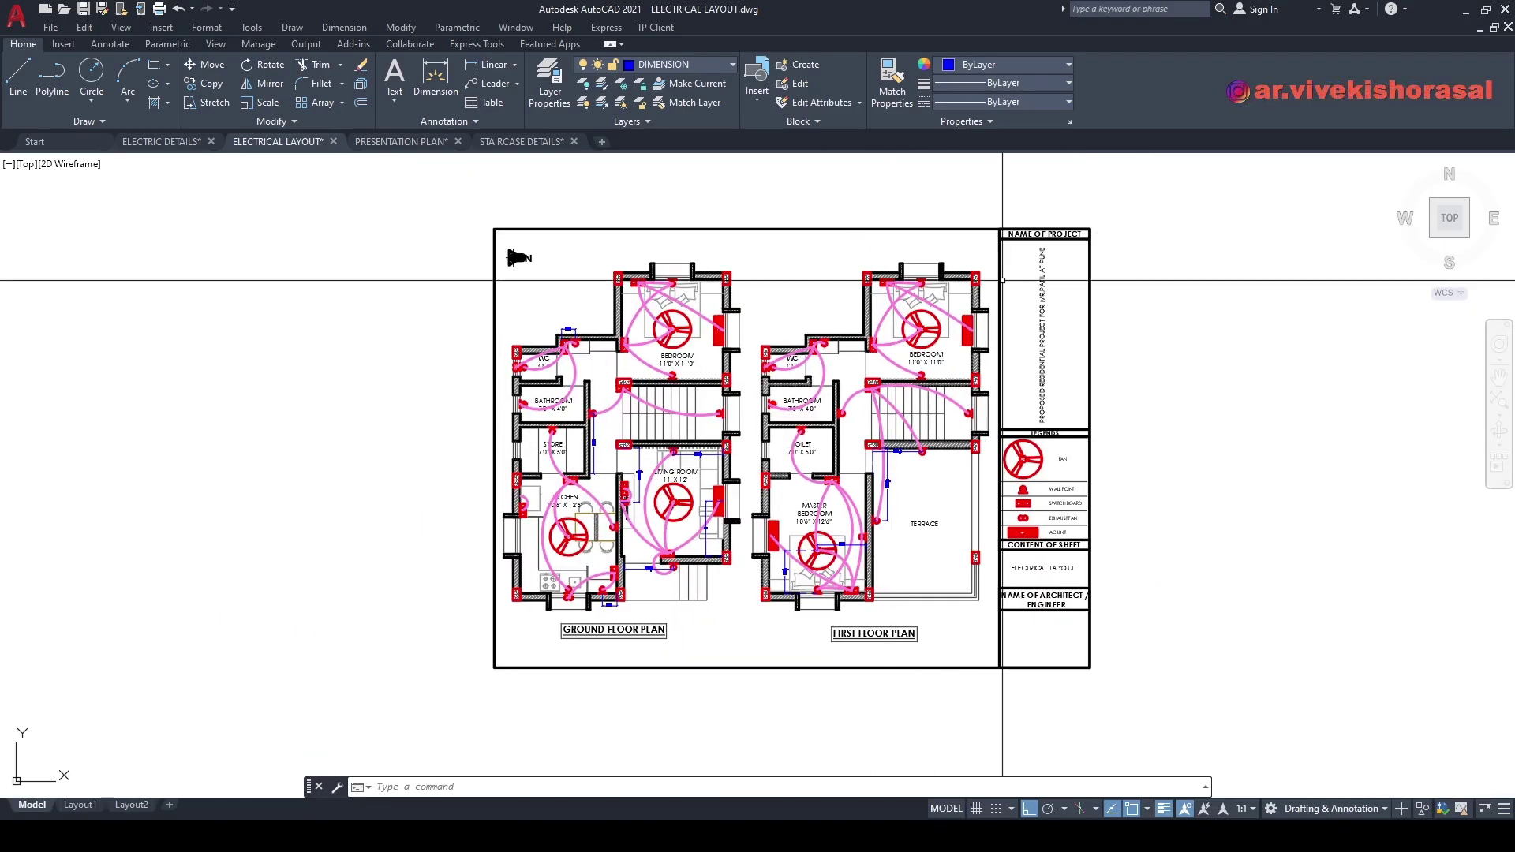
key("Return")
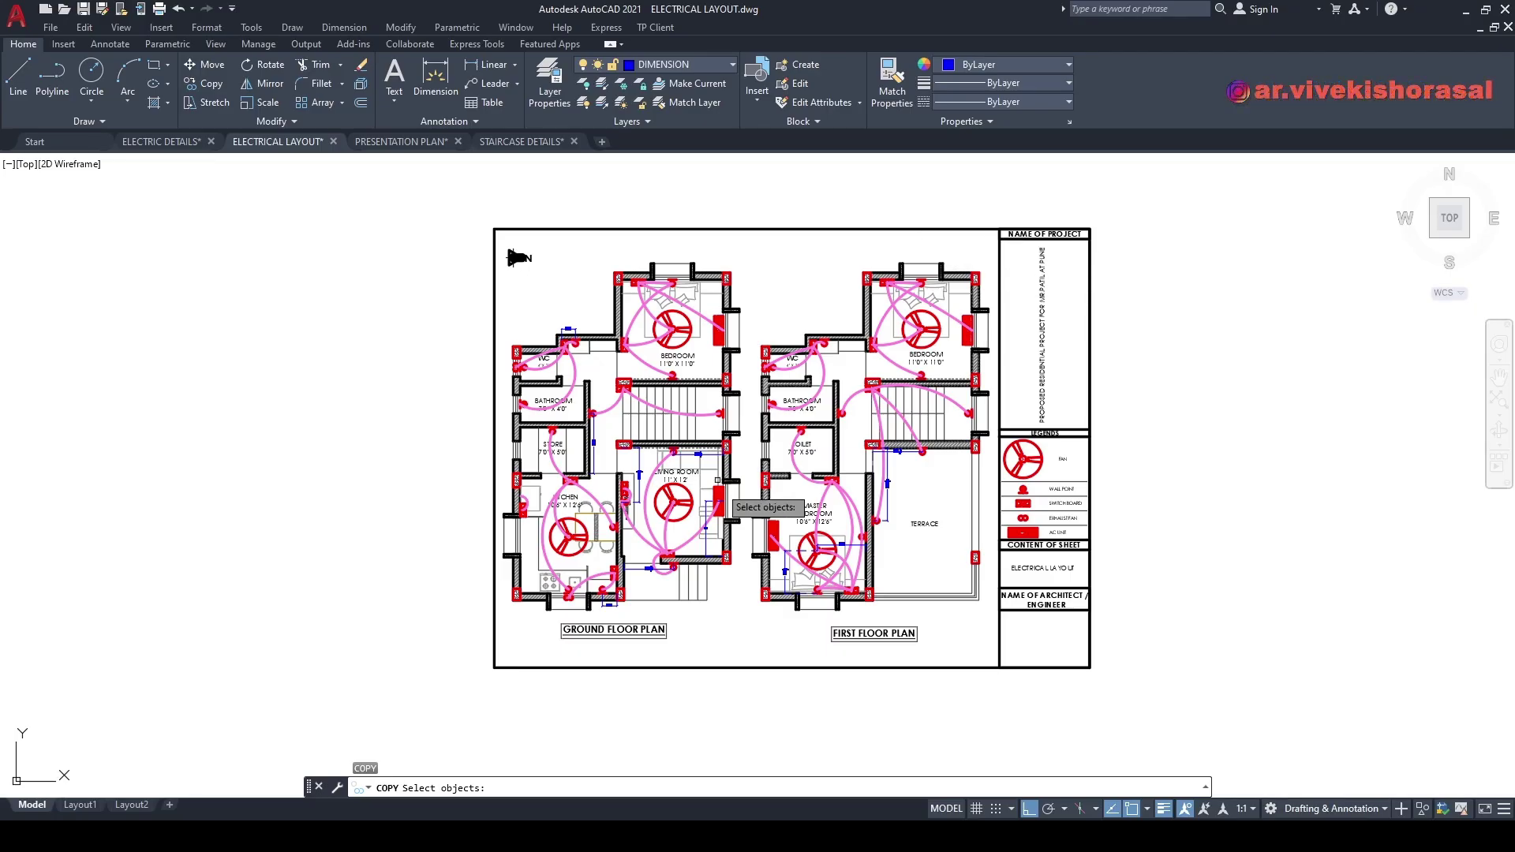
scroll(754, 534, "up", 2)
middle_click_drag(885, 439, 871, 498)
scroll(870, 500, "up", 2)
scroll(848, 524, "down", 2)
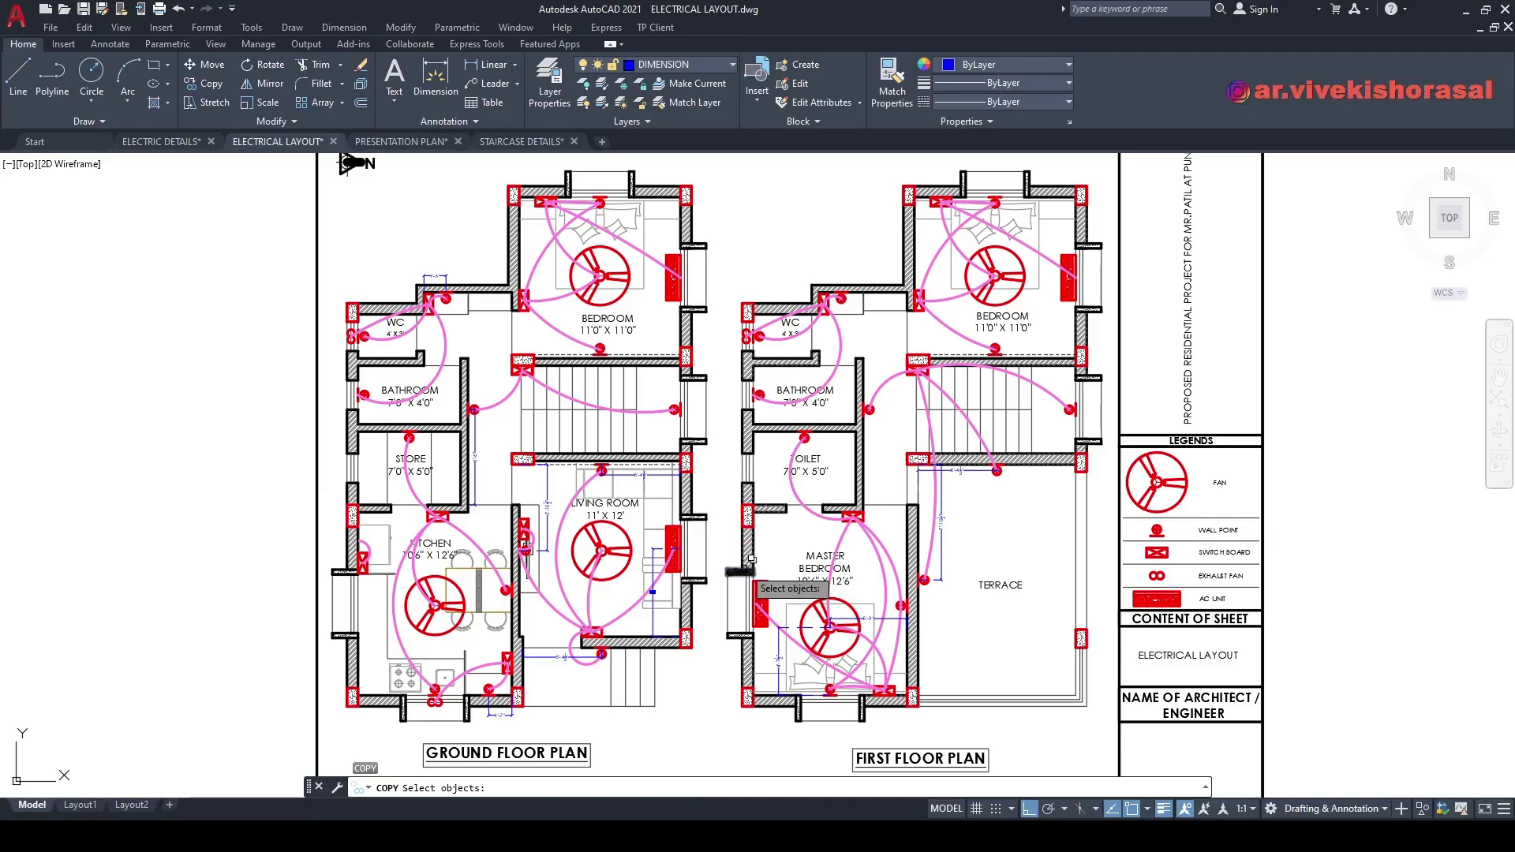
scroll(862, 339, "down", 1)
scroll(599, 331, "up", 6)
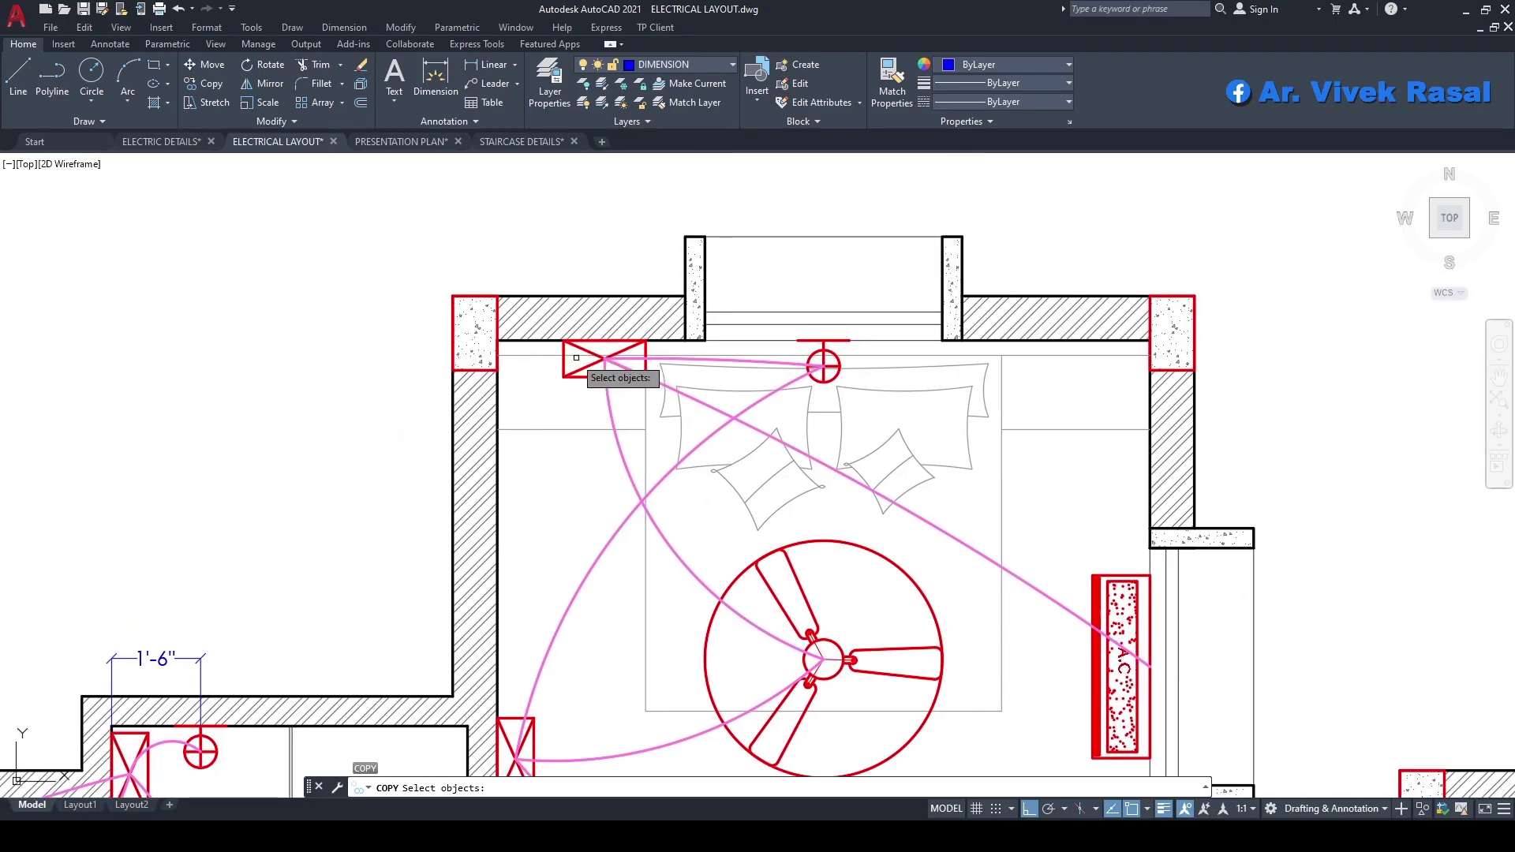
- Cancel the pending copy and inspect the switch board beside the bed in the upper bedroom, with its wiring to the wall point, fan and AC unit
key("Escape")
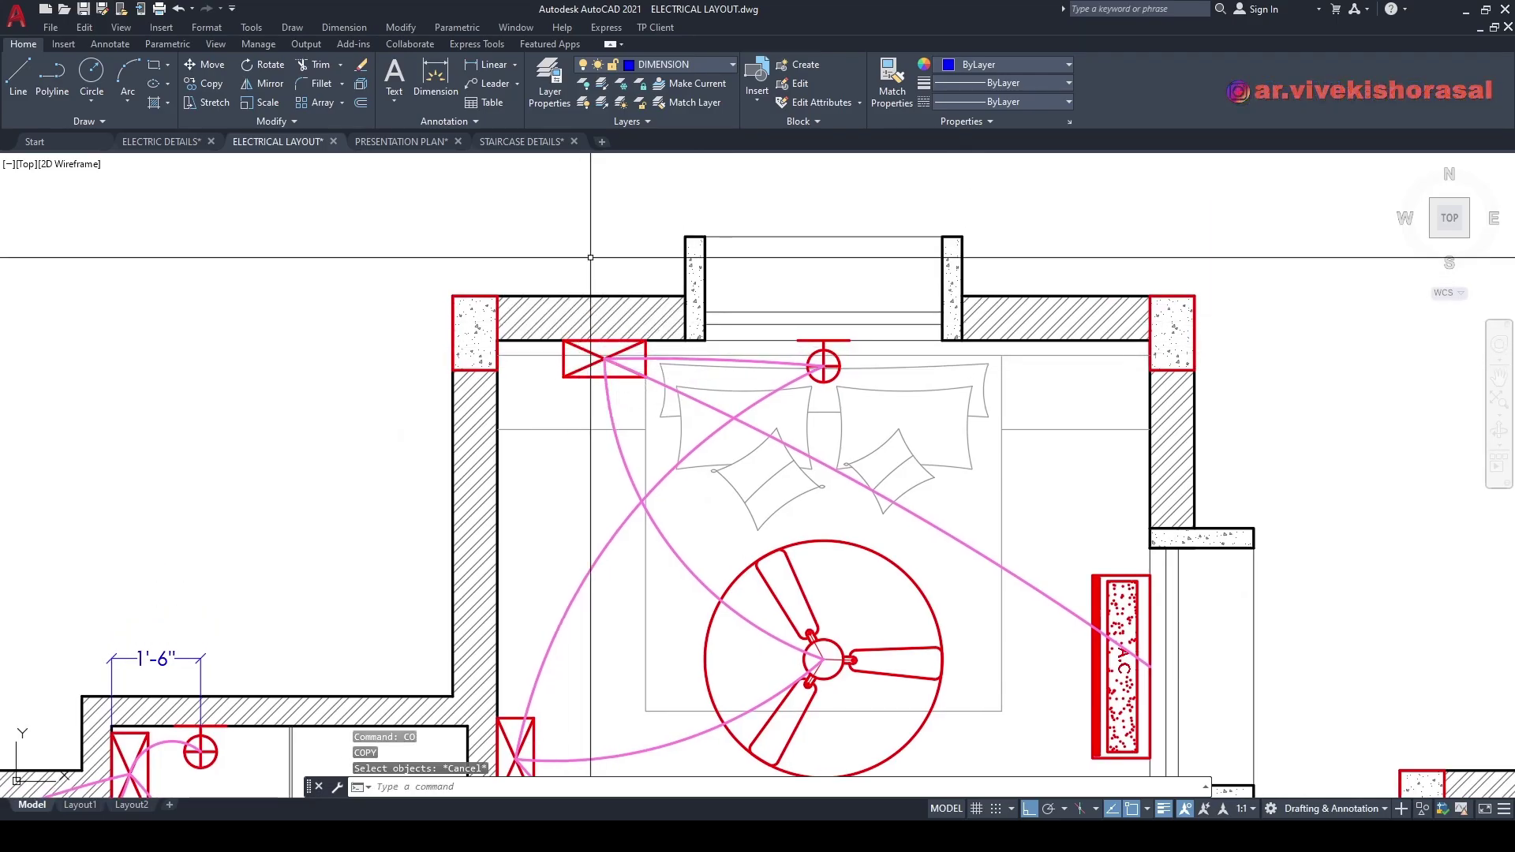
scroll(593, 474, "down", 3)
scroll(592, 475, "up", 3)
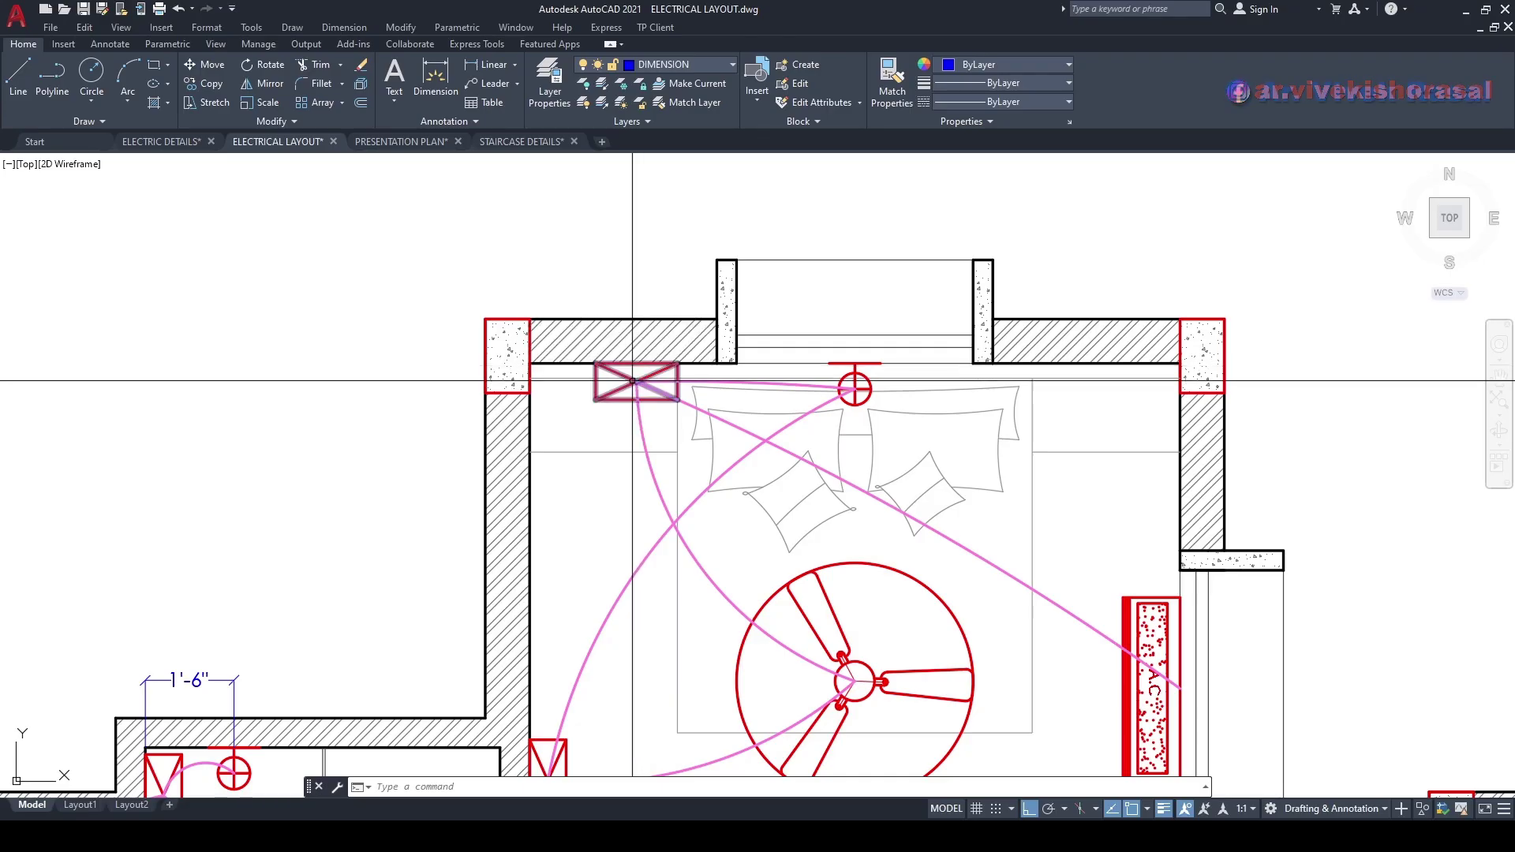
scroll(632, 382, "up", 2)
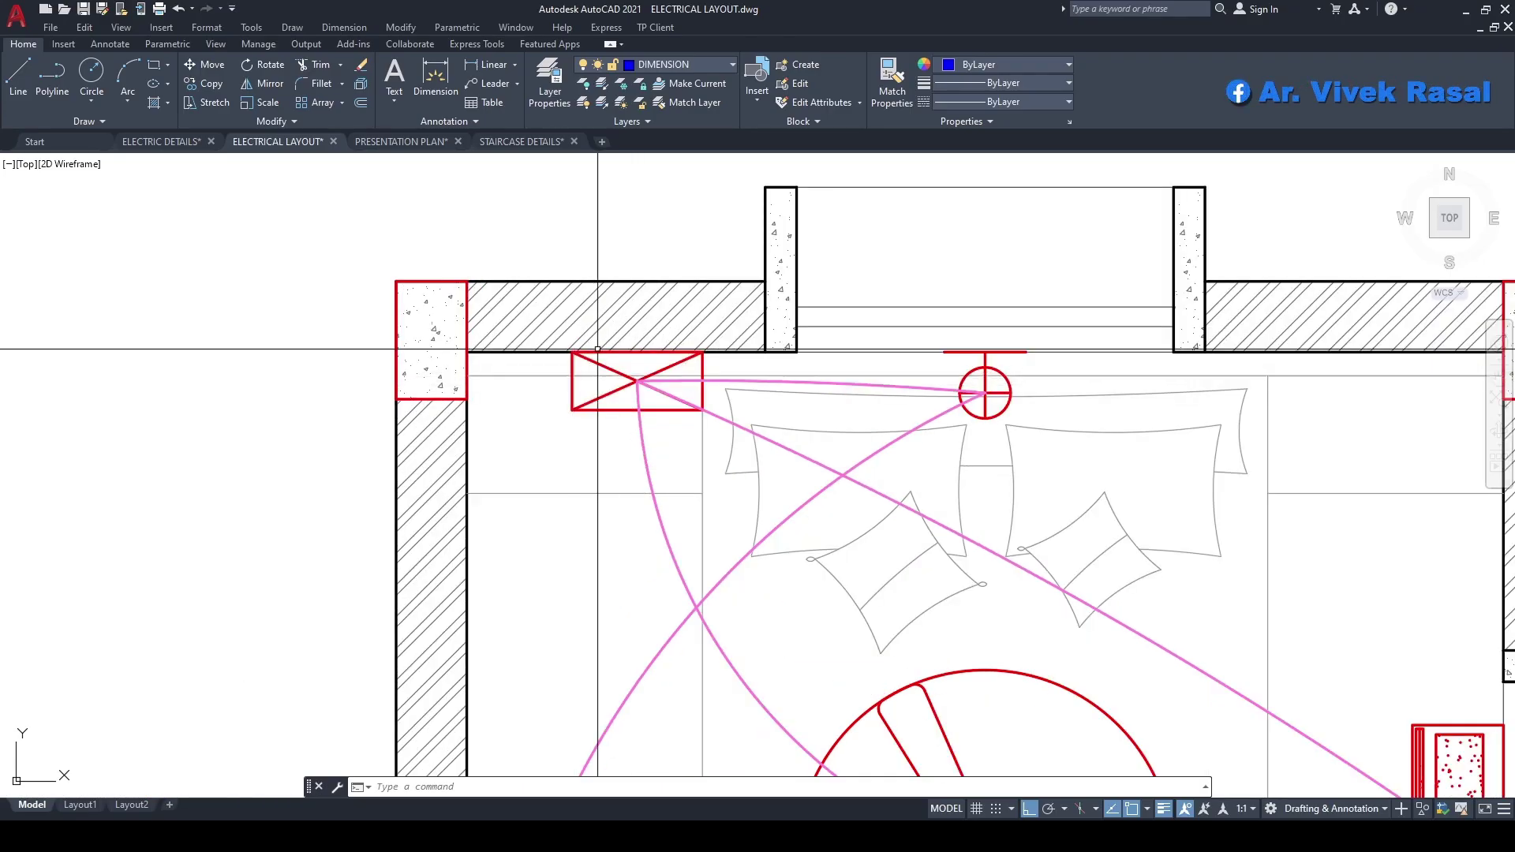
scroll(622, 400, "down", 2)
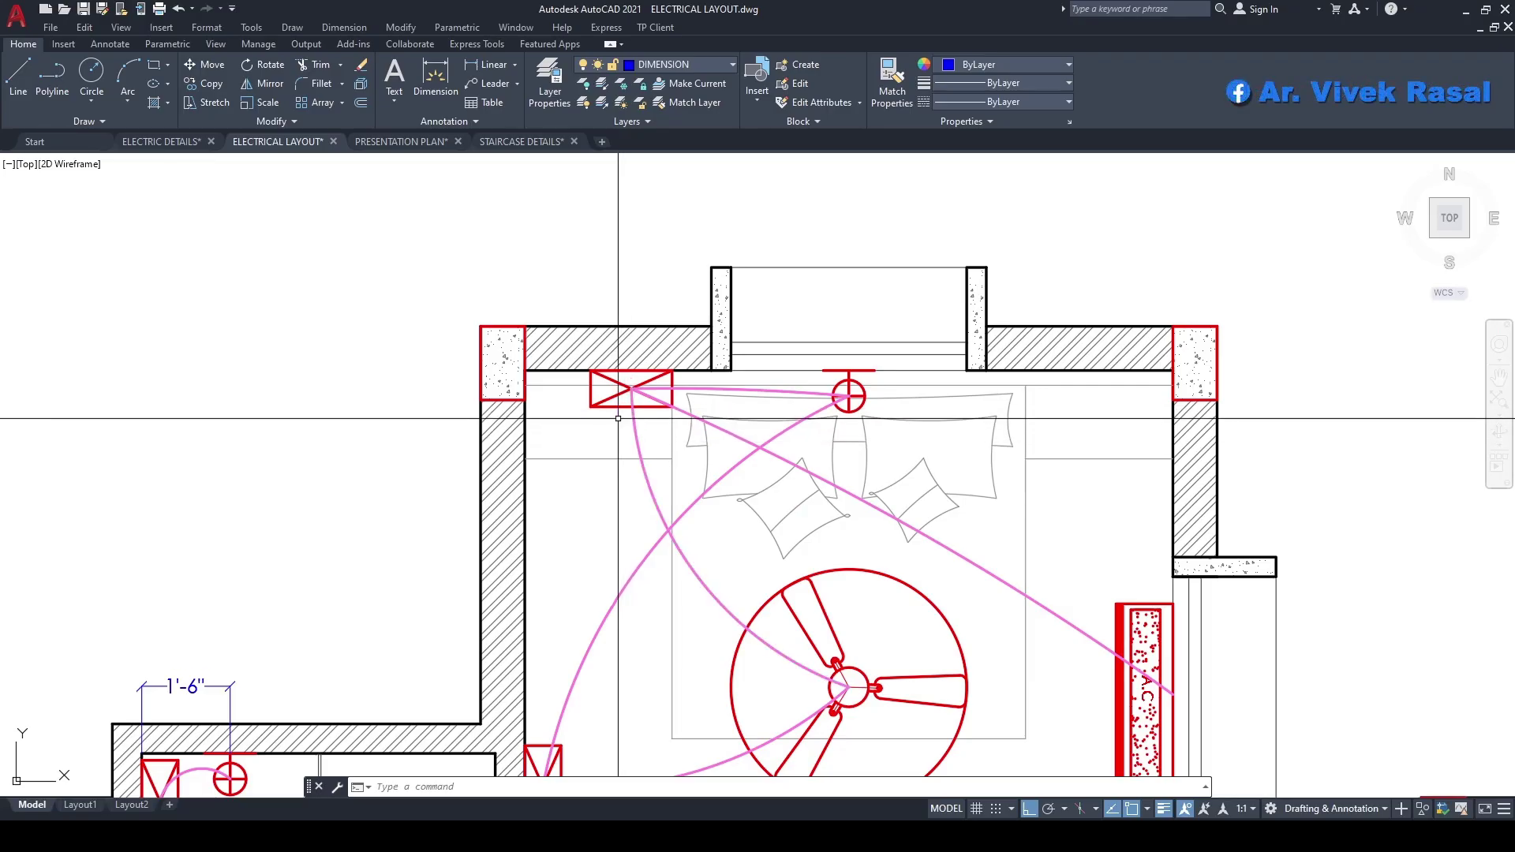
middle_click_drag(626, 396, 637, 400)
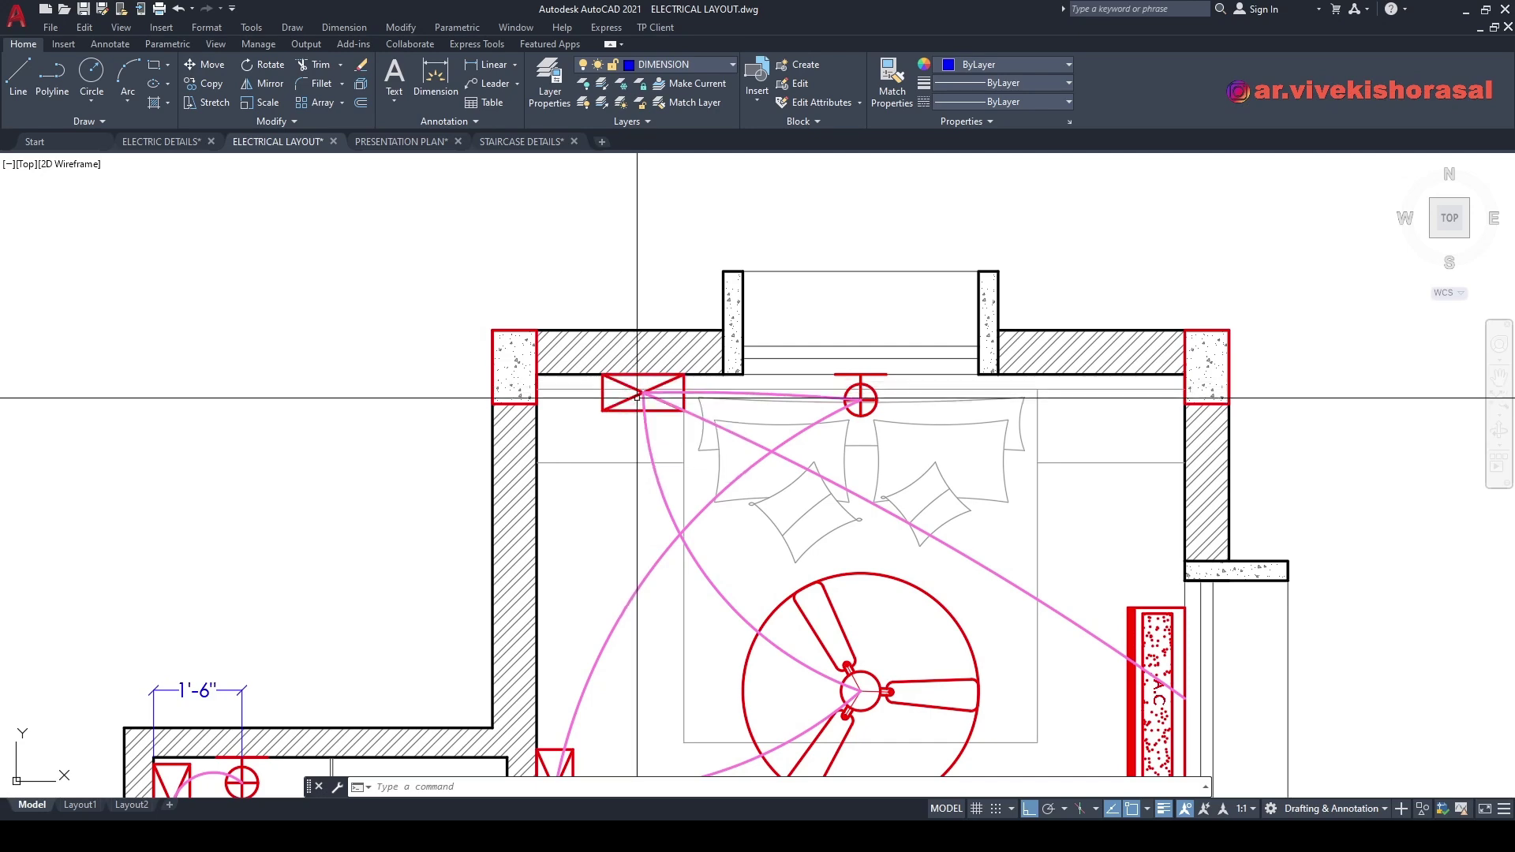
middle_click_drag(635, 404, 672, 400)
scroll(672, 400, "up", 2)
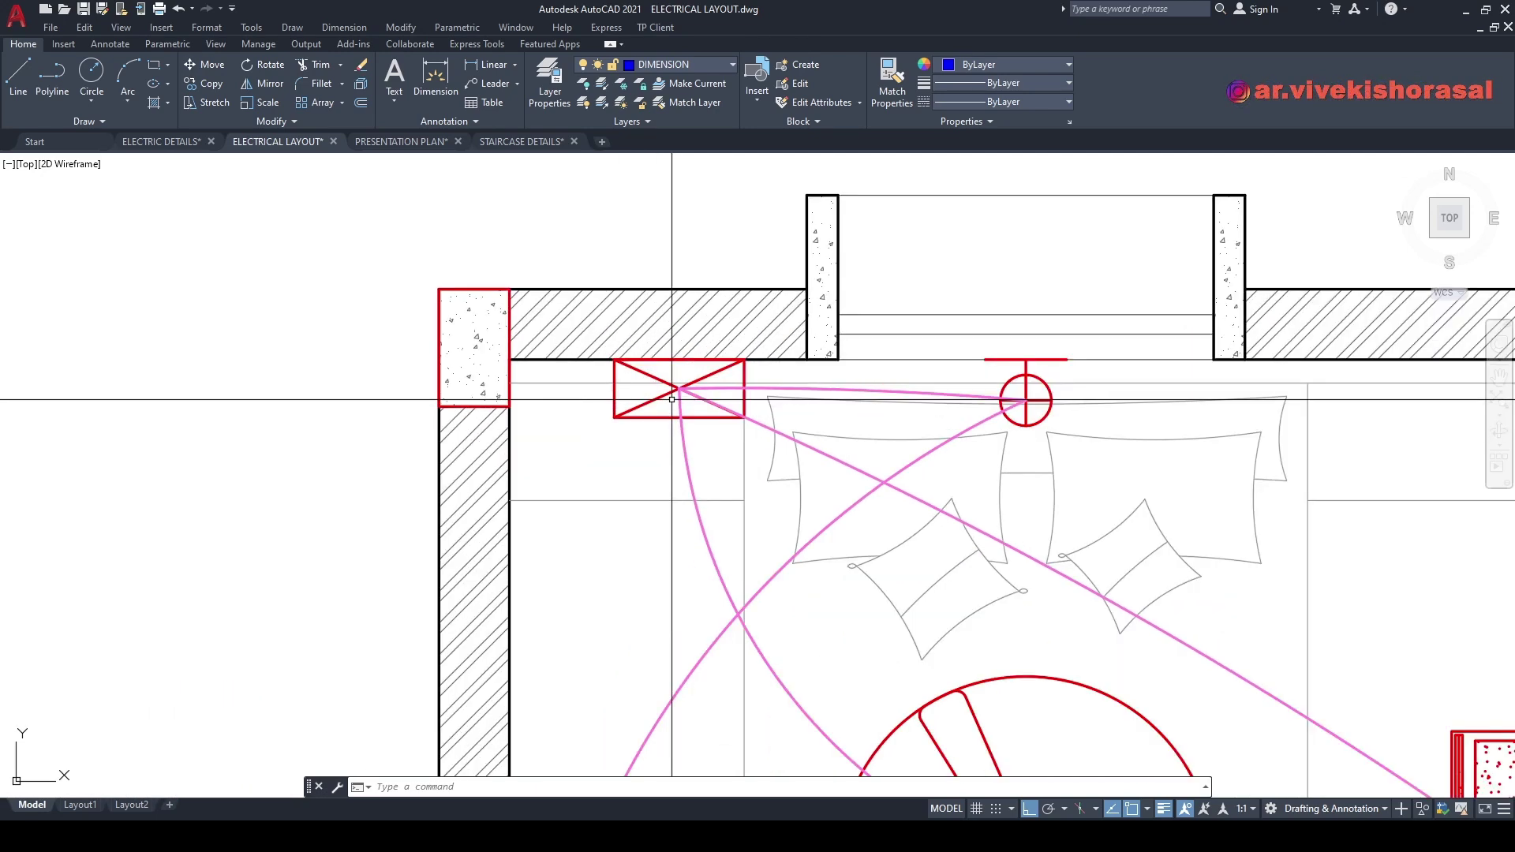
scroll(672, 400, "down", 2)
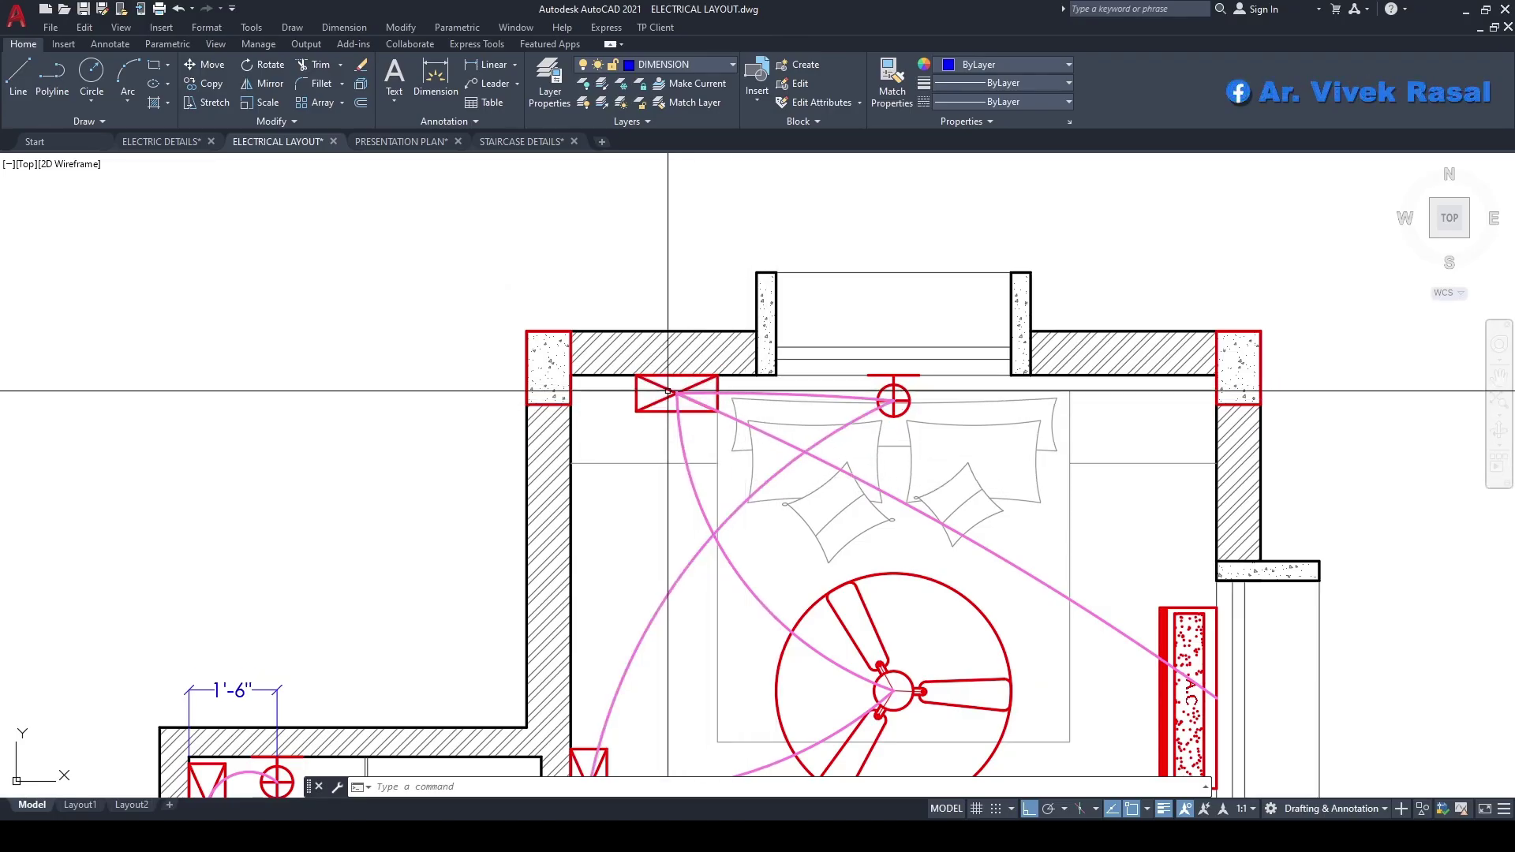
- Review the whole electrical sheet, checking the ground and first floor wiring, the legend symbols, the project name and the sheet content title
scroll(668, 391, "down", 10)
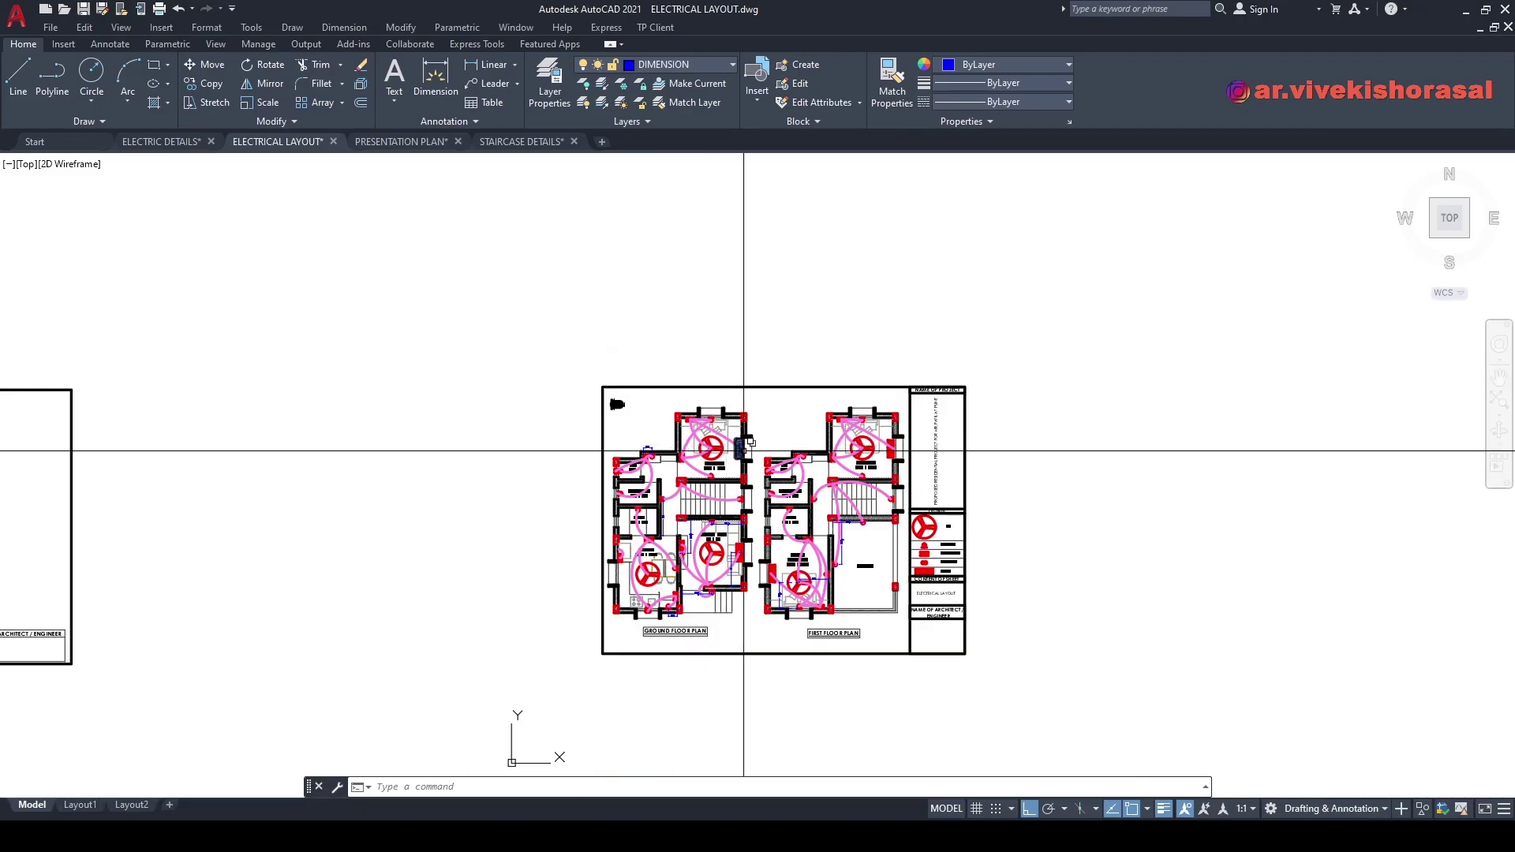
scroll(717, 384, "up", 2)
middle_click_drag(718, 384, 716, 428)
scroll(716, 428, "up", 3)
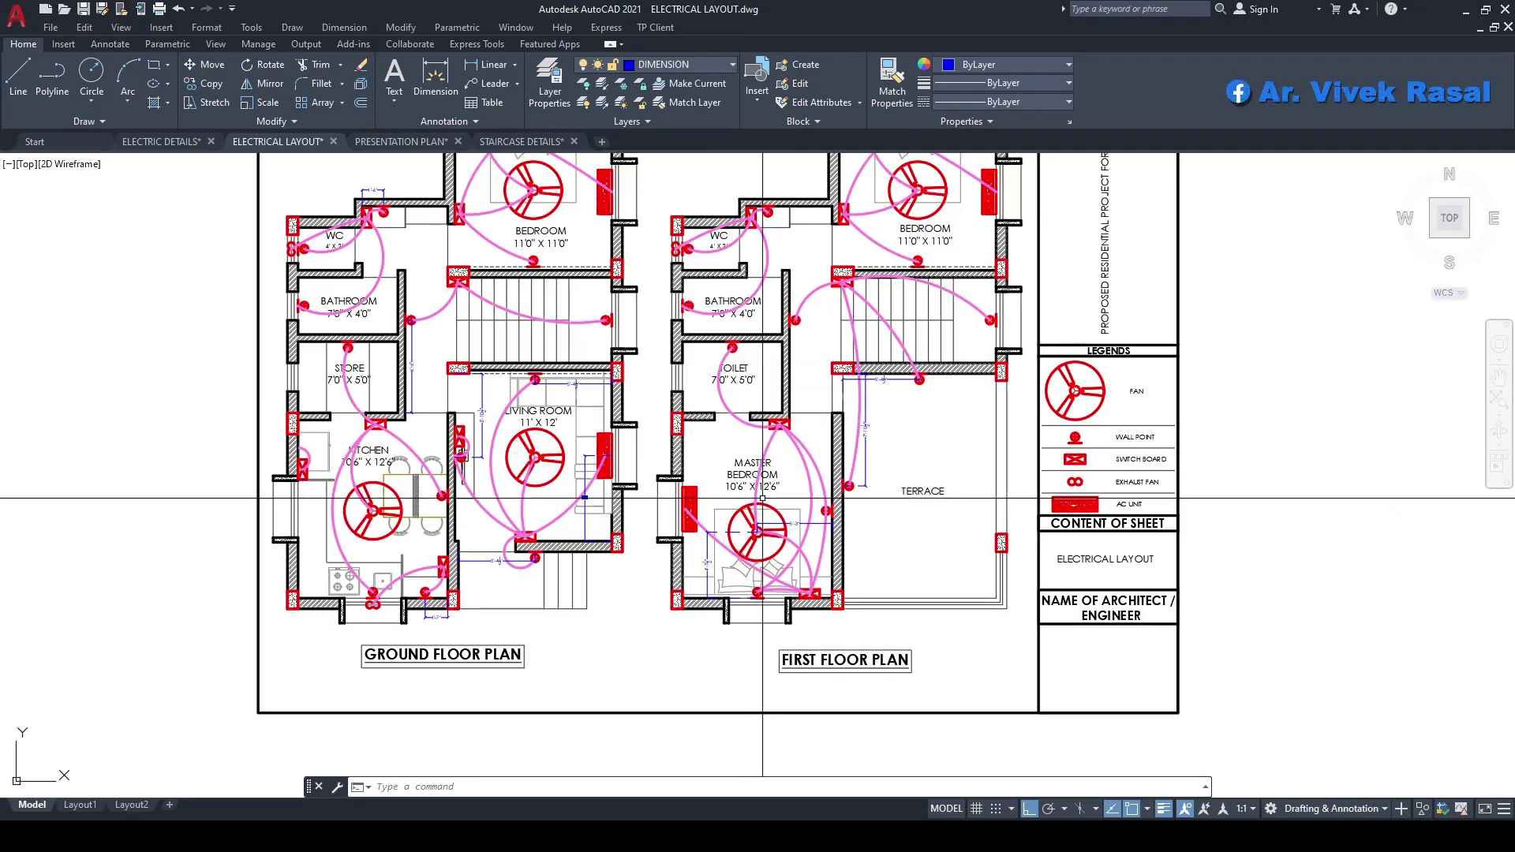
mouse_move(793, 364)
middle_mouse_down()
mouse_move(781, 465)
mouse_move(788, 408)
middle_mouse_up()
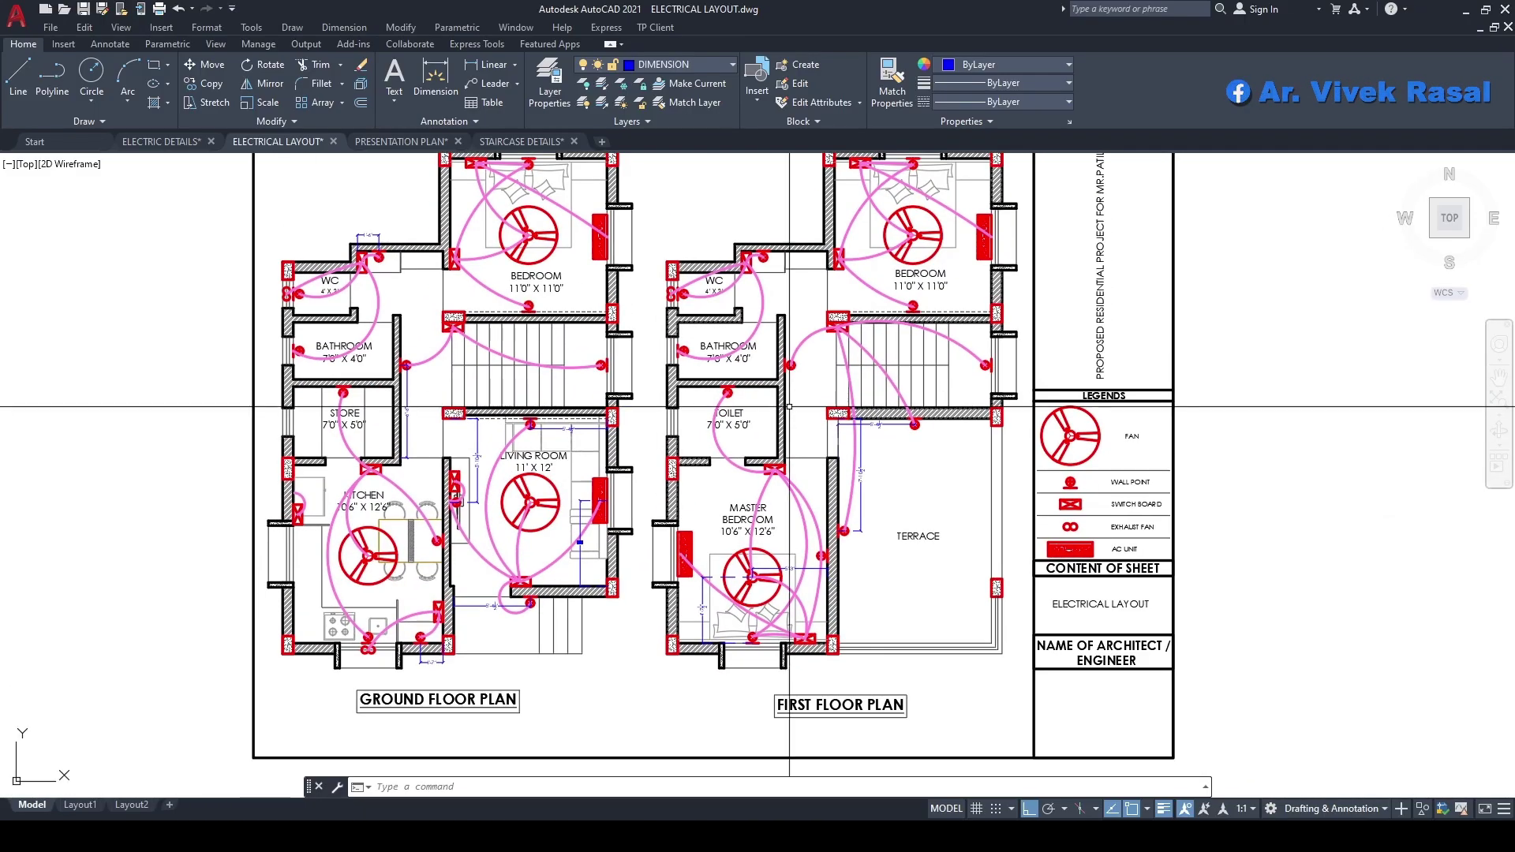
scroll(1039, 348, "up", 2)
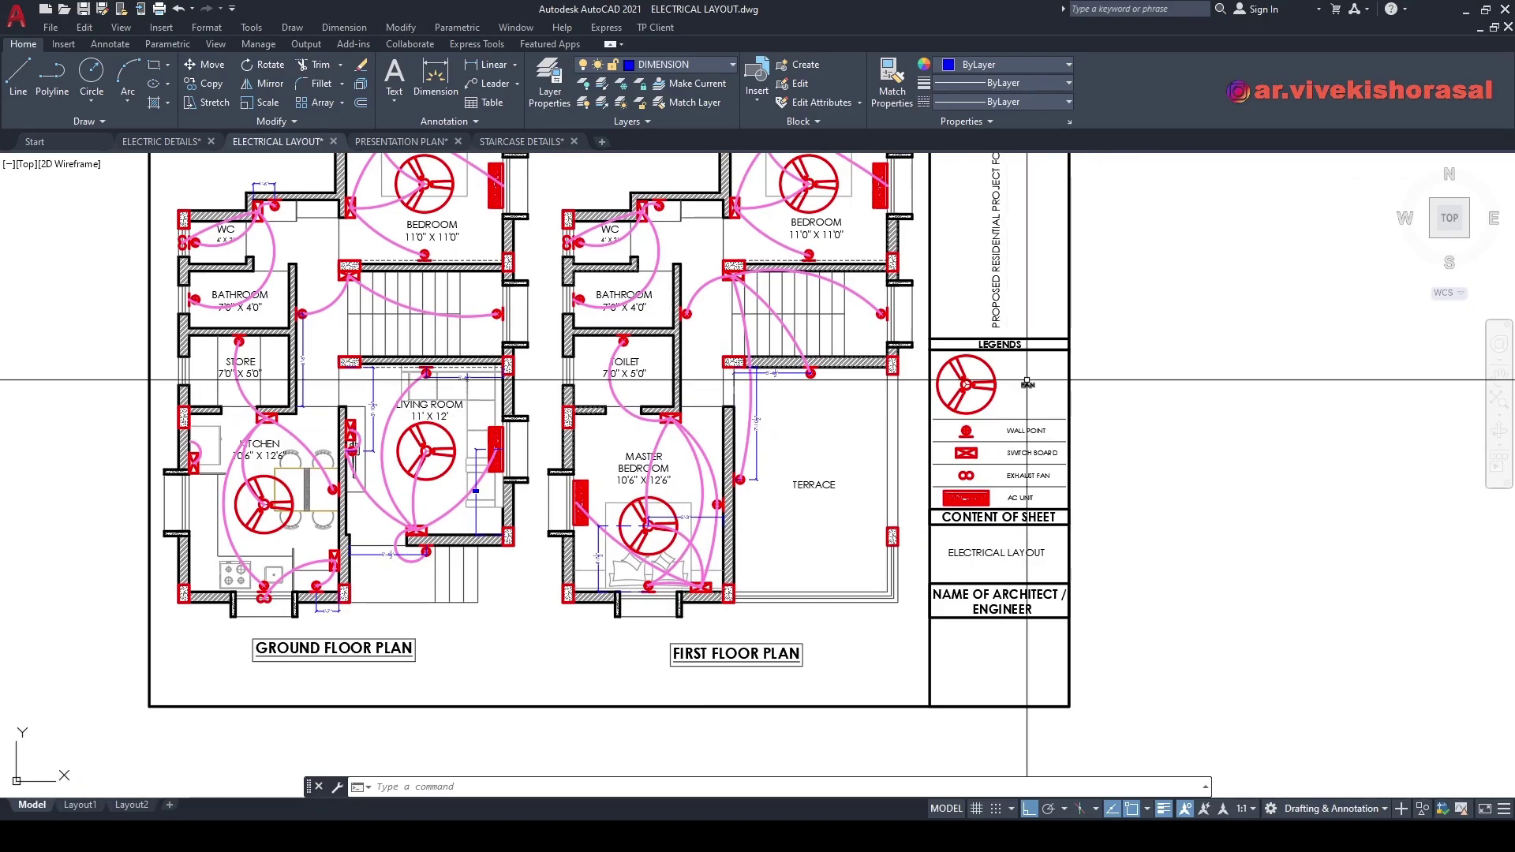
scroll(1039, 348, "down", 2)
middle_click_drag(1038, 347, 971, 547)
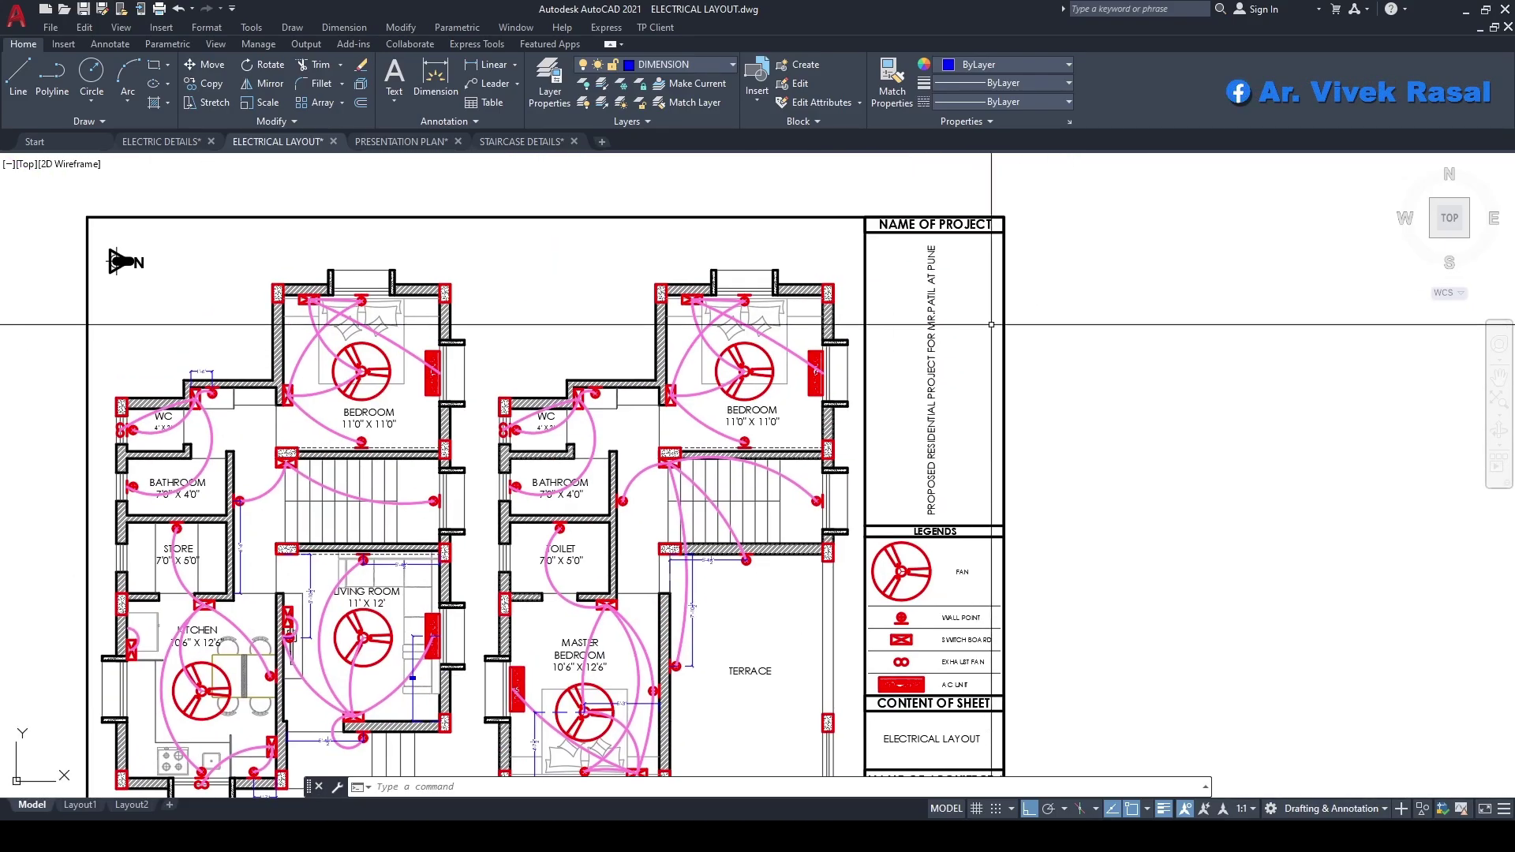
middle_click_drag(947, 477, 956, 356)
scroll(956, 355, "up", 3)
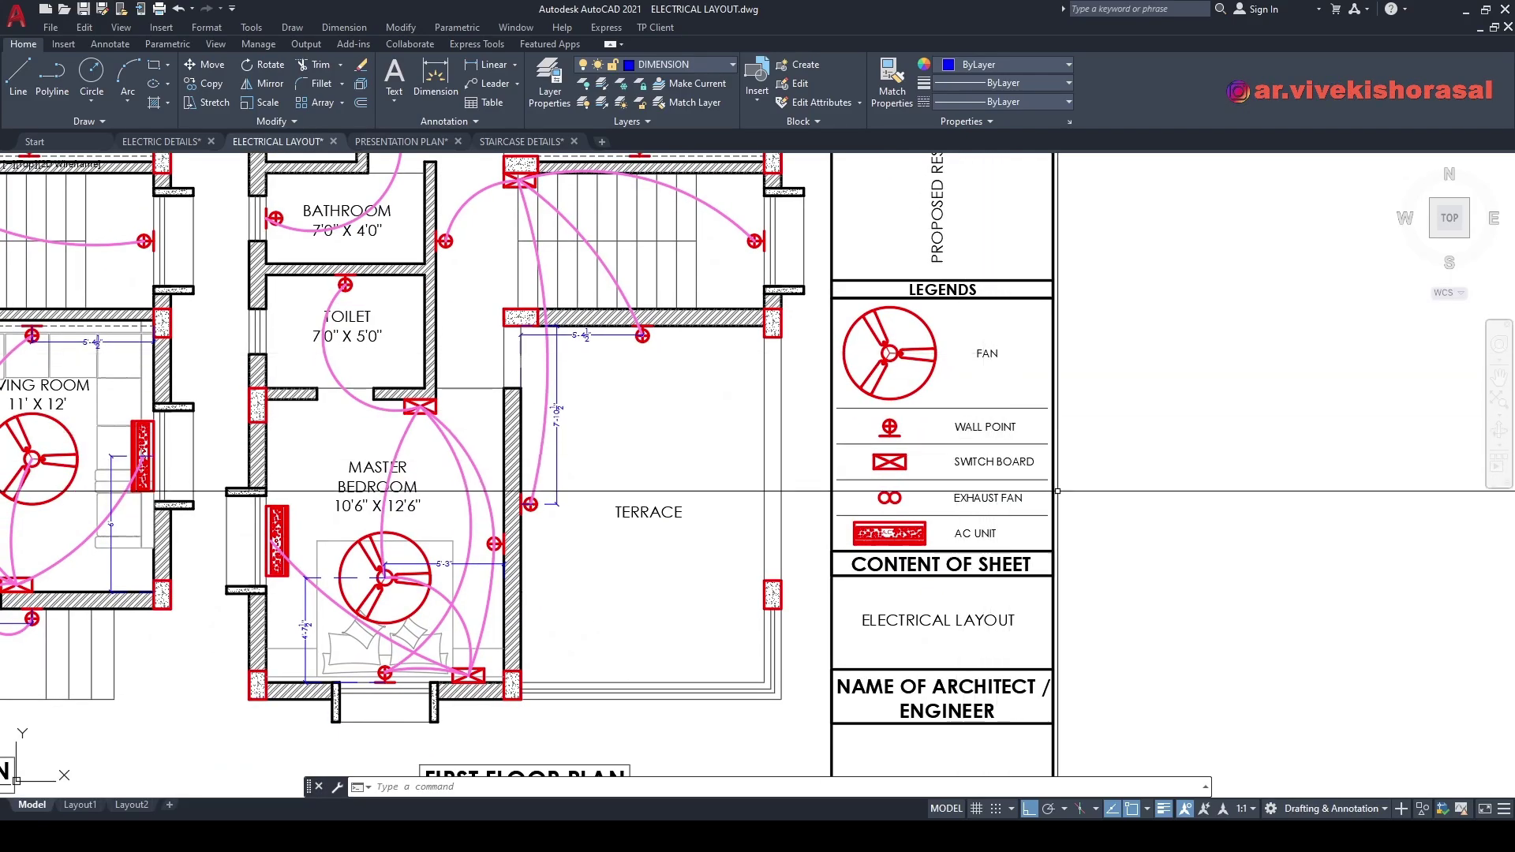
scroll(1052, 483, "down", 2)
middle_click_drag(933, 607, 1030, 629)
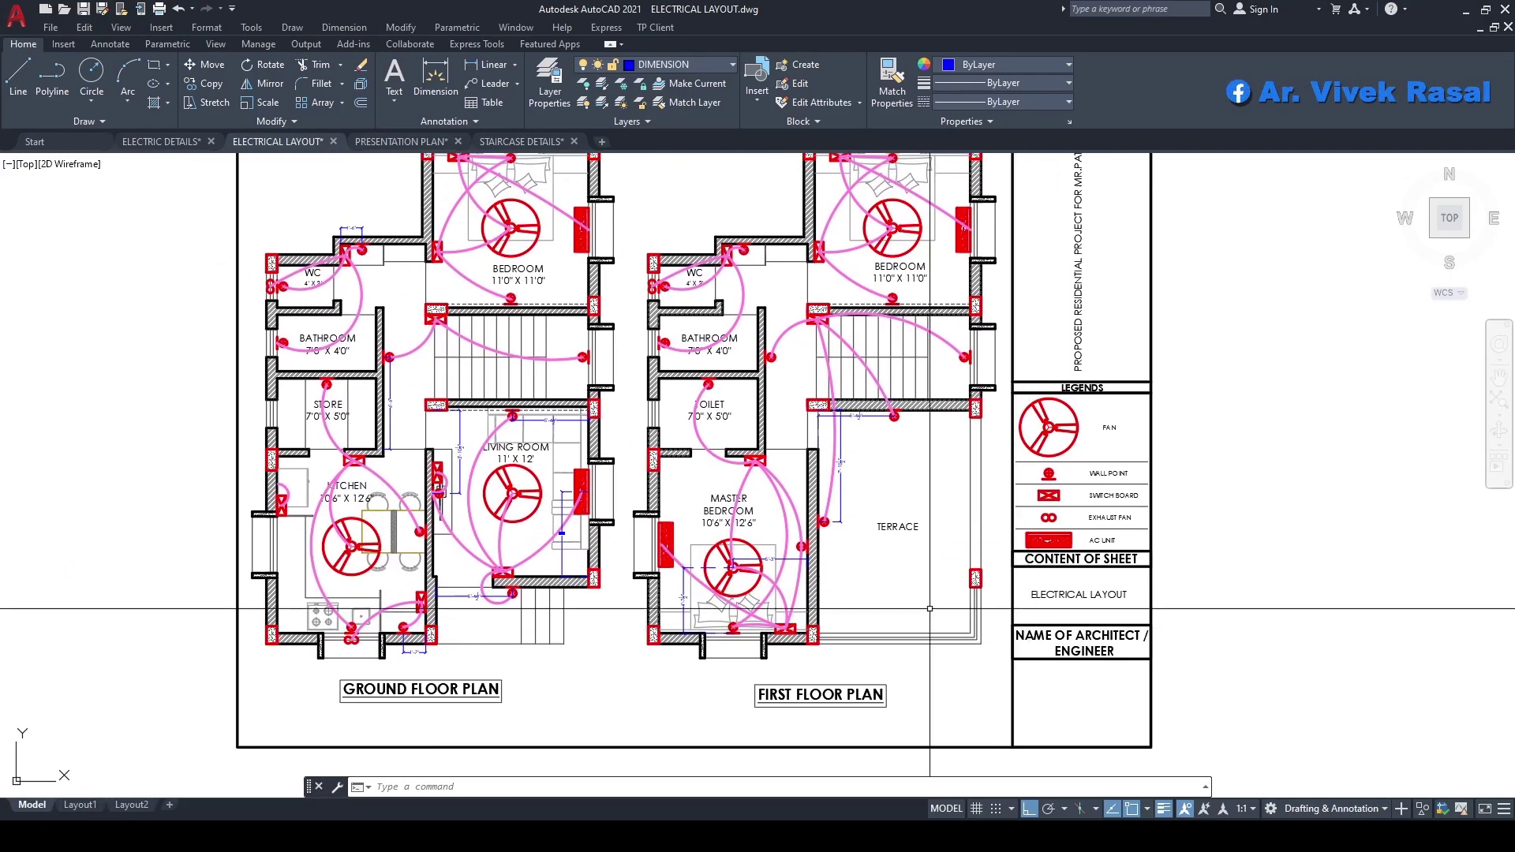
middle_click_drag(840, 629, 931, 656)
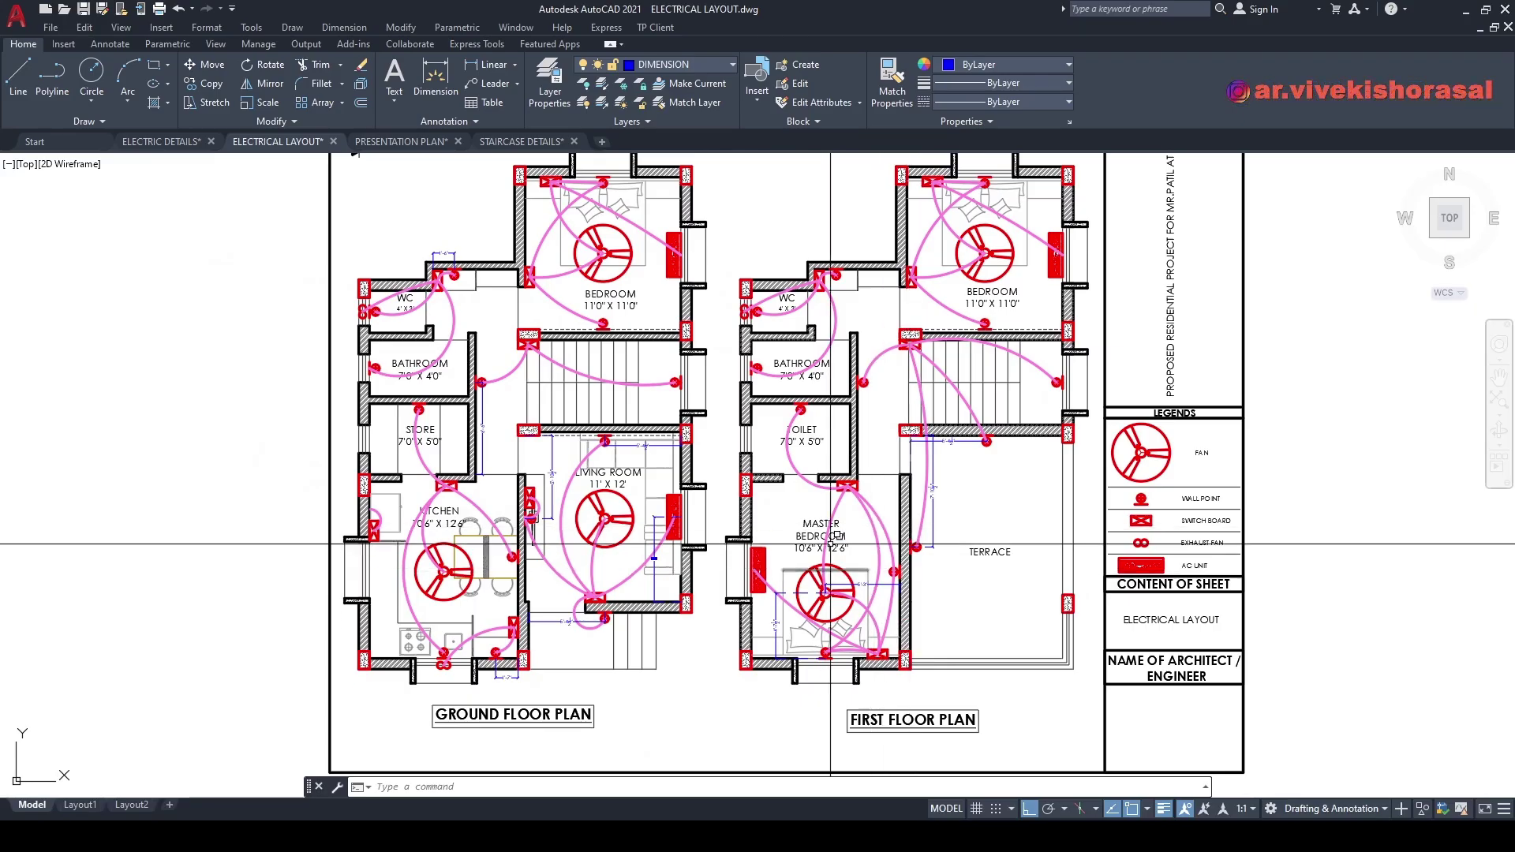
middle_click_drag(913, 450, 892, 490)
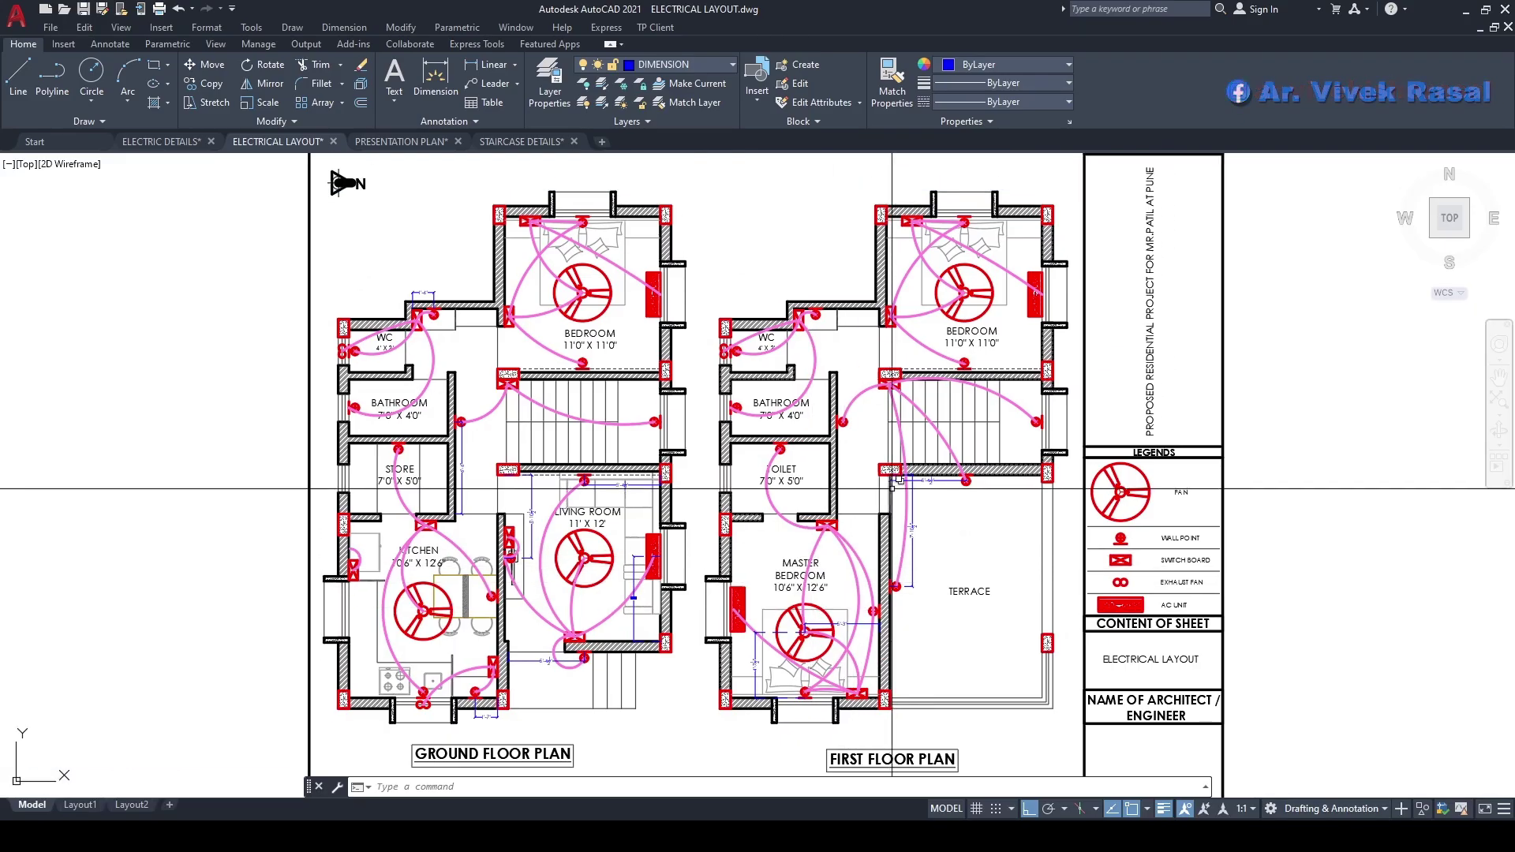